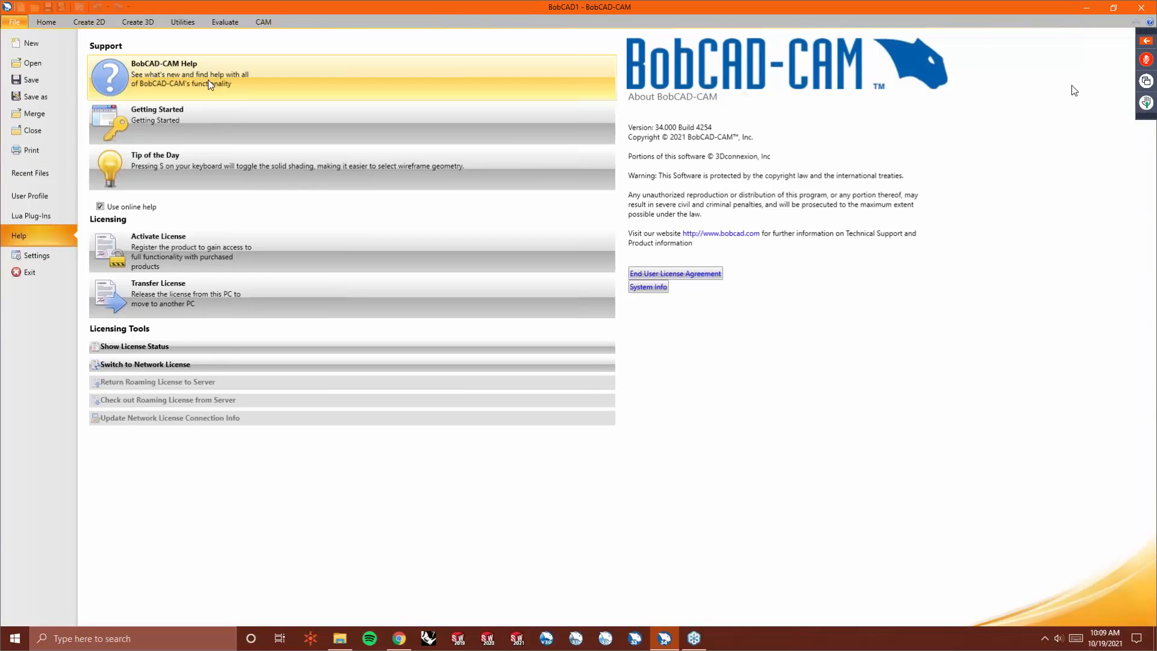
- Open the online help and read the BobART tutorial on vectorizing with the Multi-Color Strategy
left_click(251, 85)
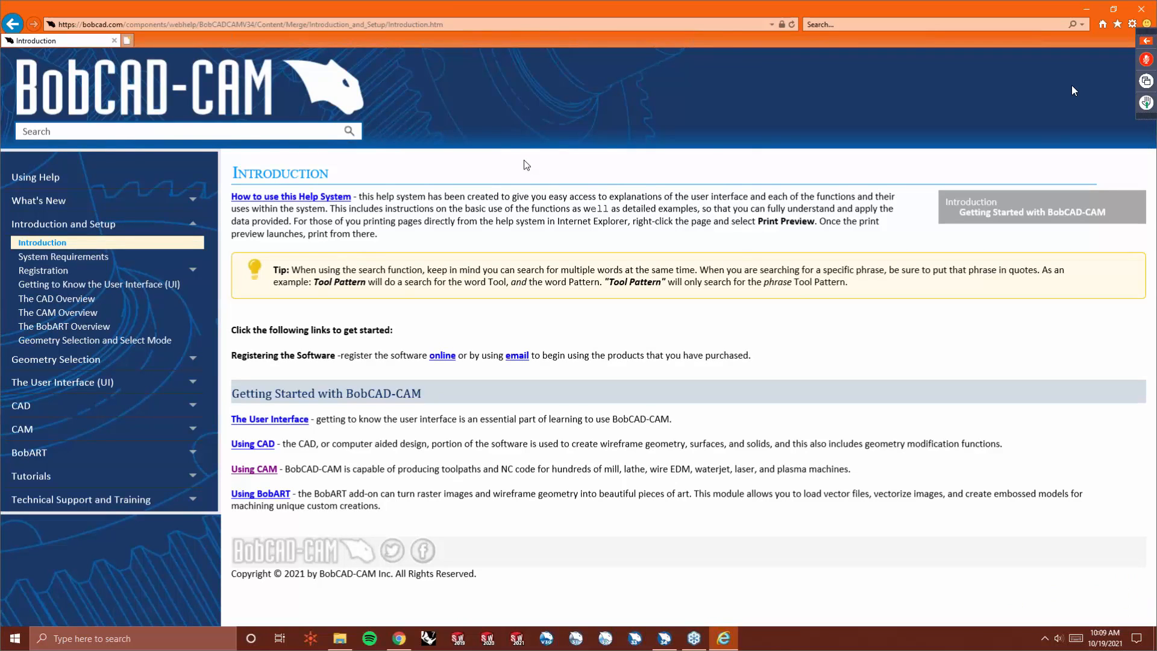
left_click(206, 131)
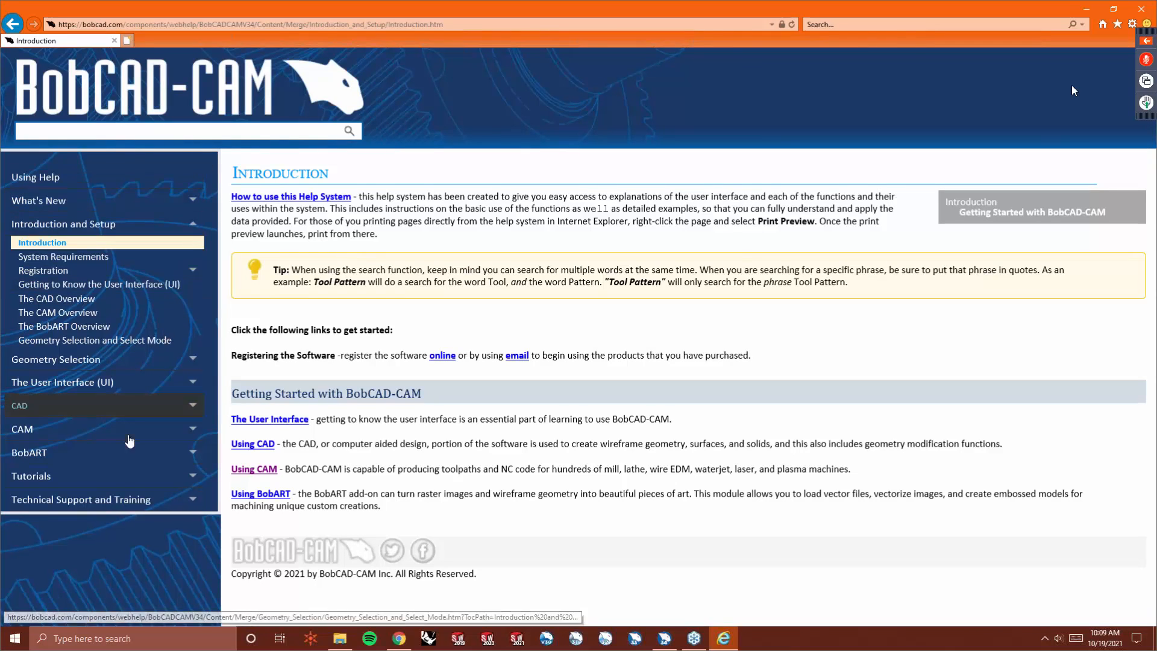
left_click(85, 457)
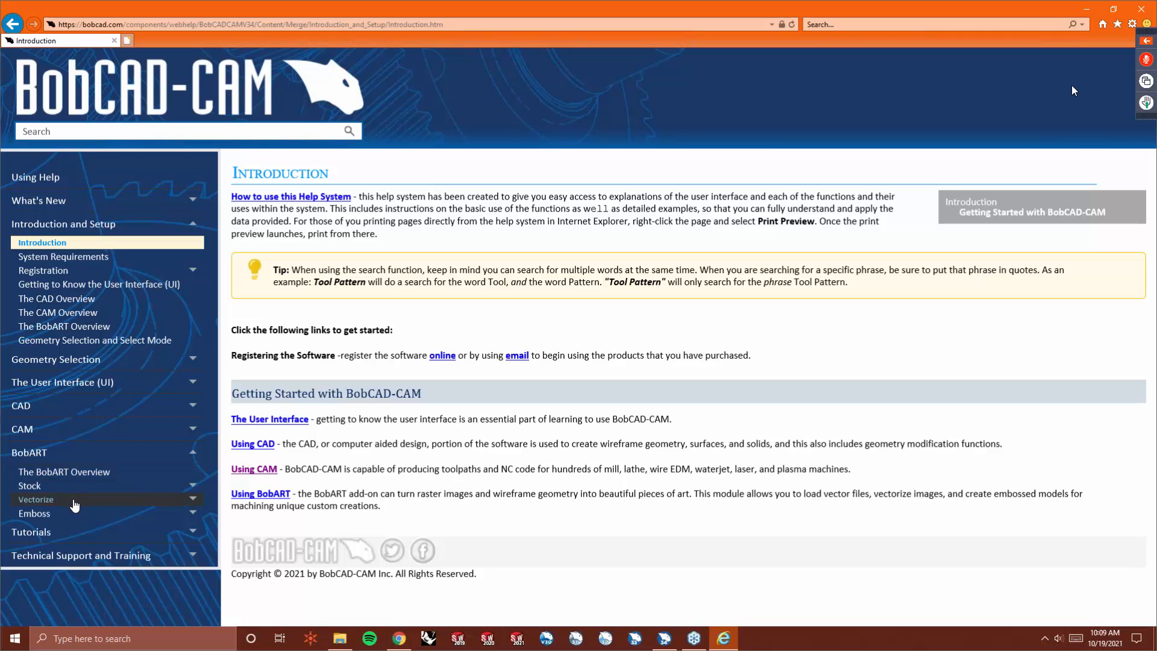
left_click(71, 500)
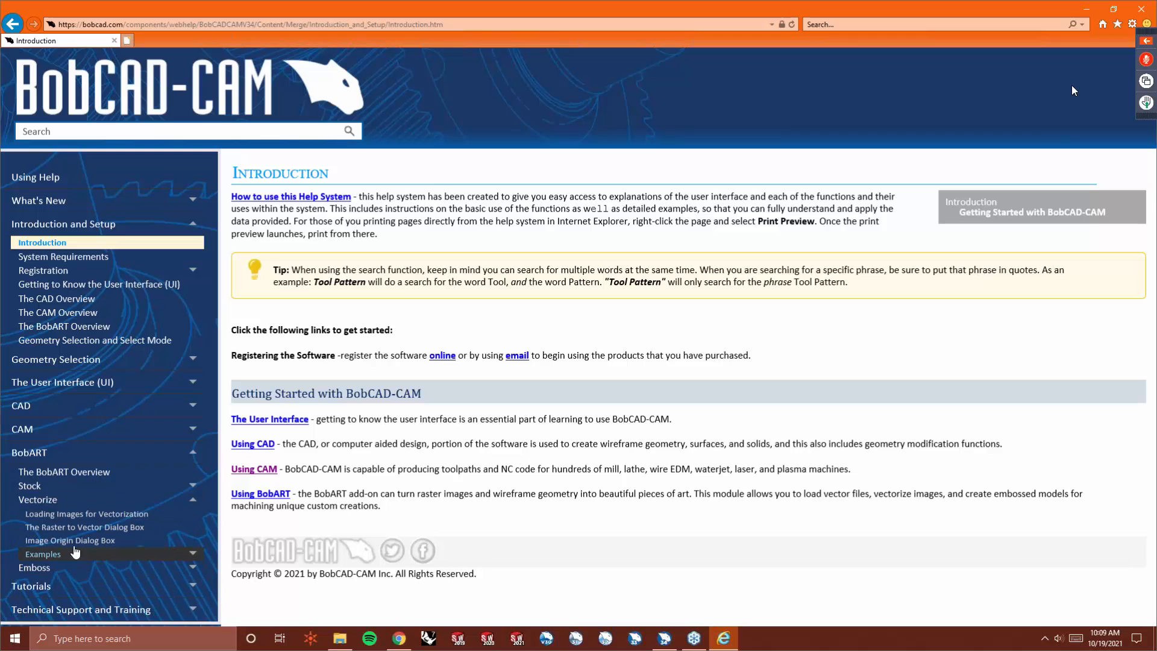
left_click(141, 550)
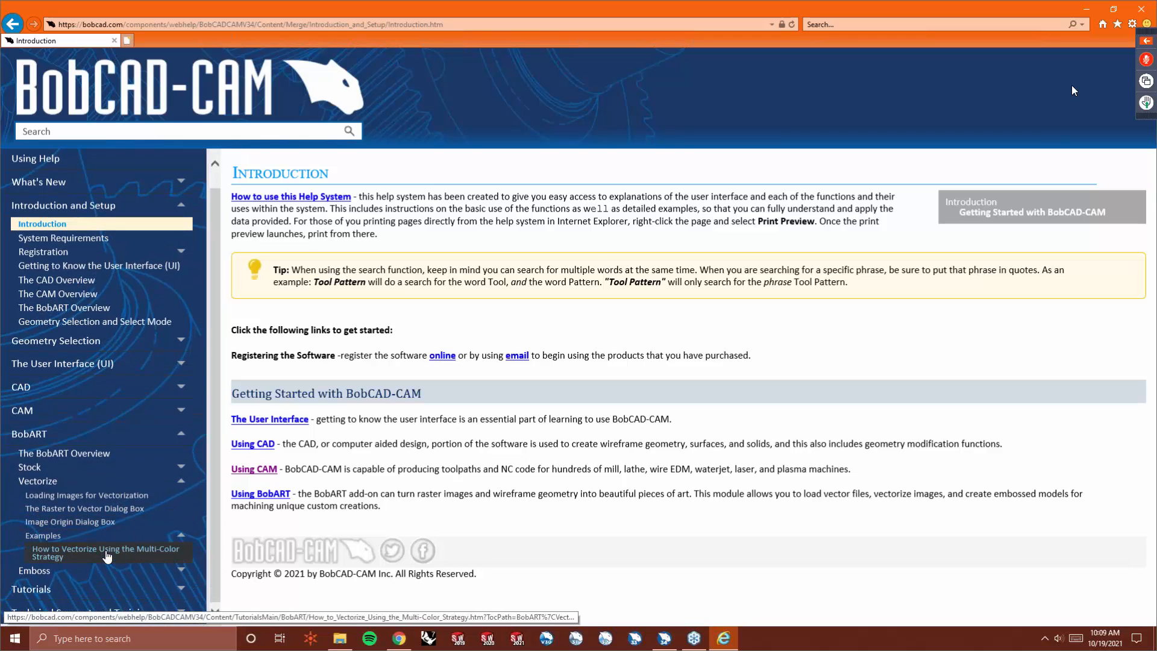
left_click(104, 551)
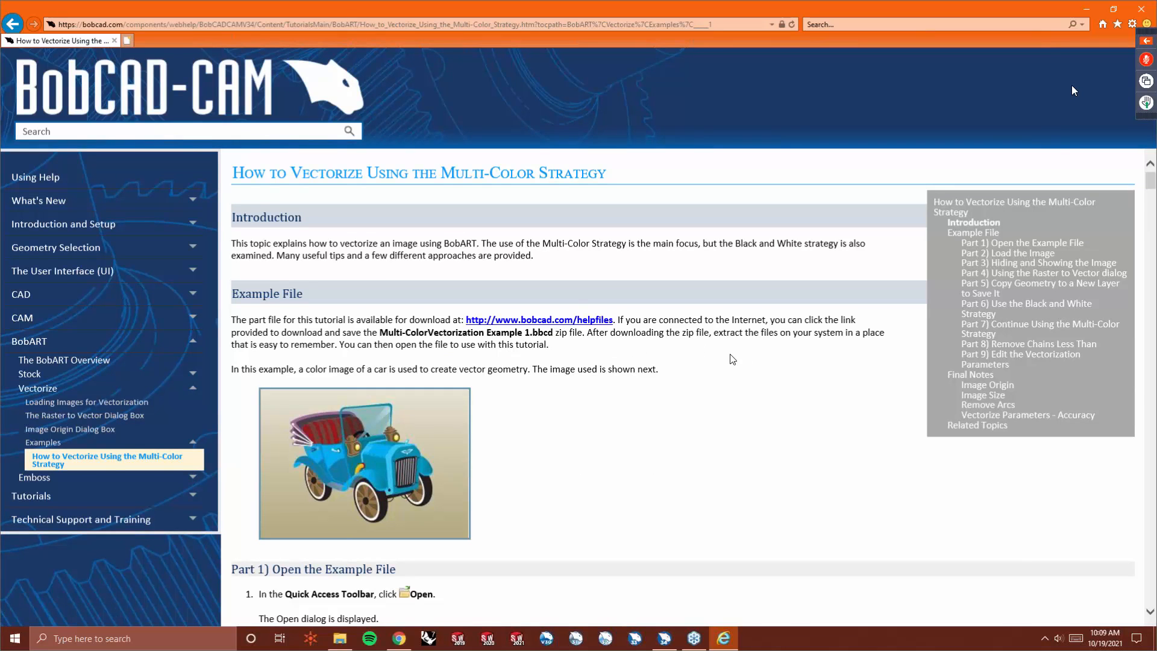
scroll(730, 363, "down", 1)
scroll(730, 363, "down", 1)
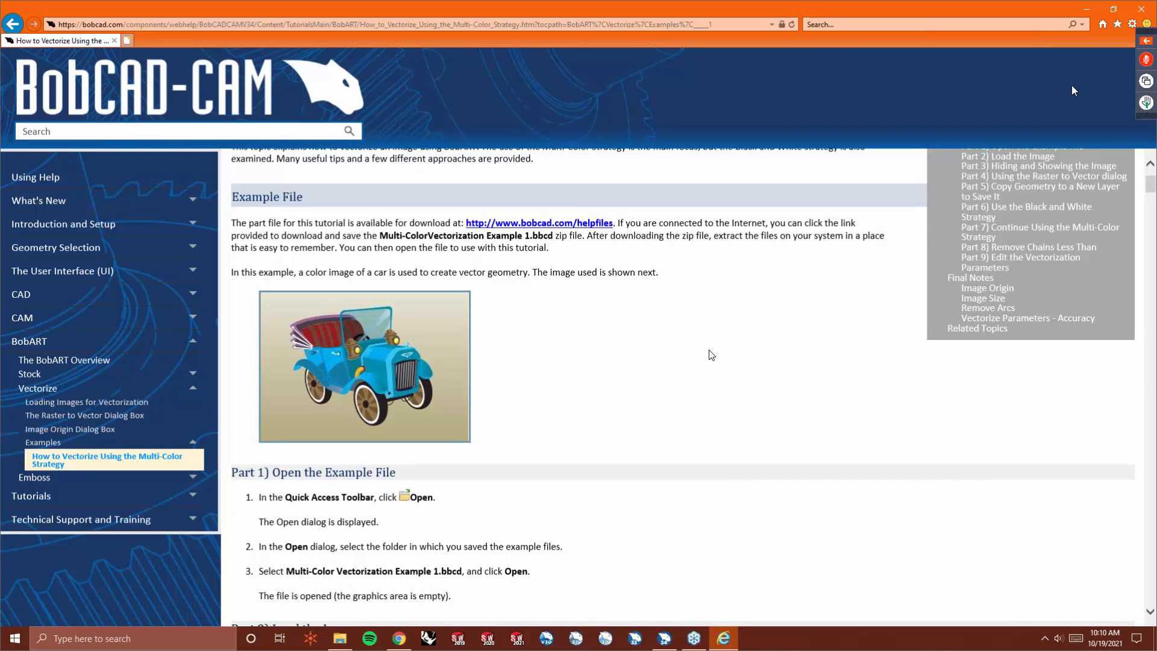
key("alt+Left")
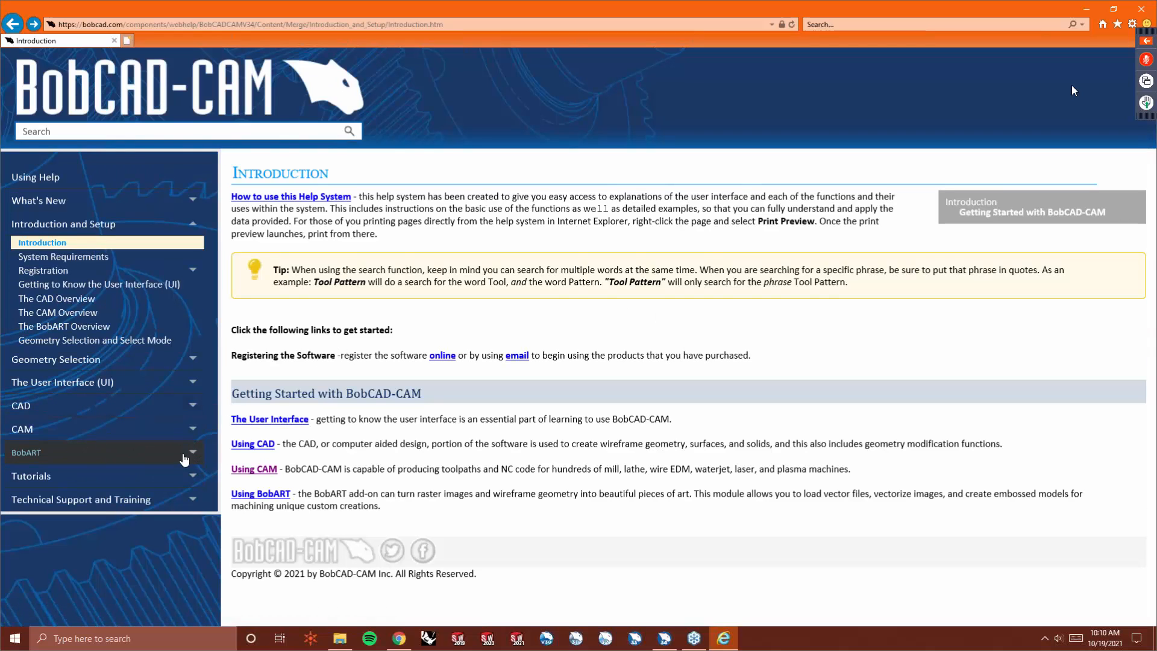
- Browse the BobART Emboss, Emboss Features and Tutorials sections of the help contents
left_click(182, 457)
left_click(63, 515)
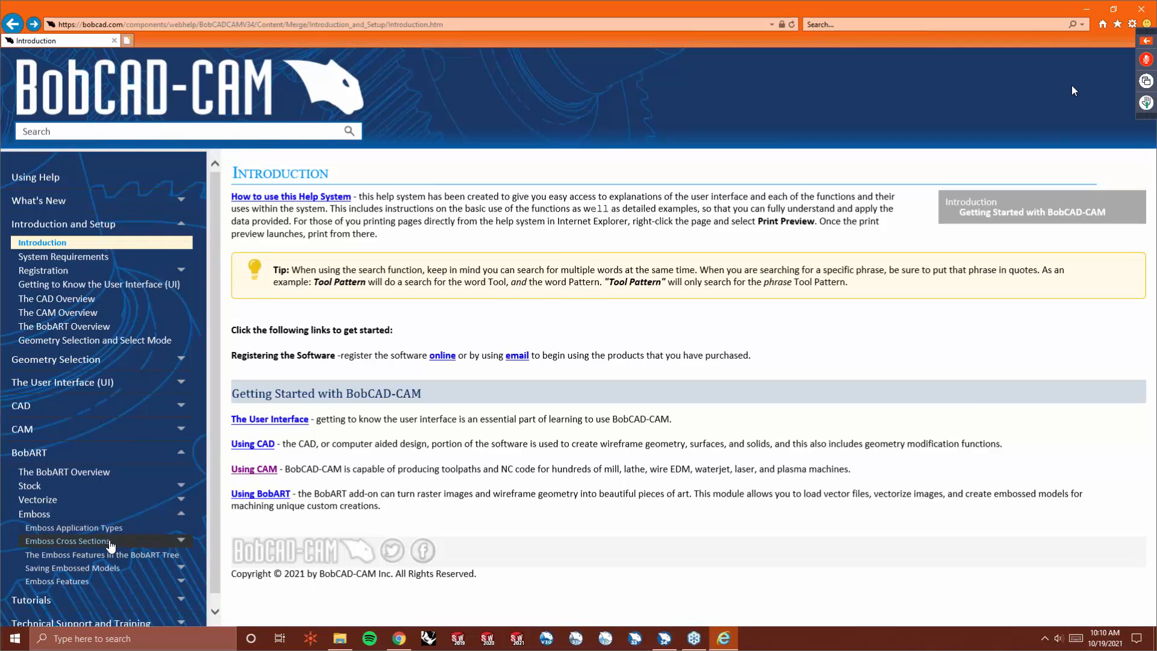
left_click(96, 582)
scroll(103, 560, "down", 2)
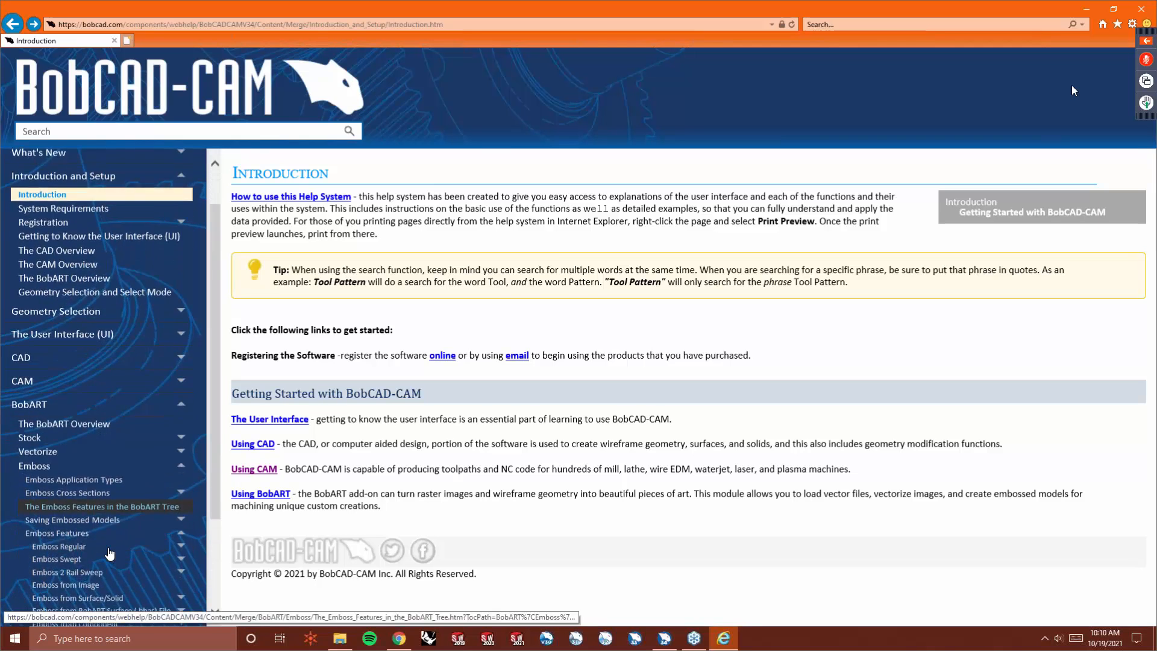
scroll(109, 553, "down", 1)
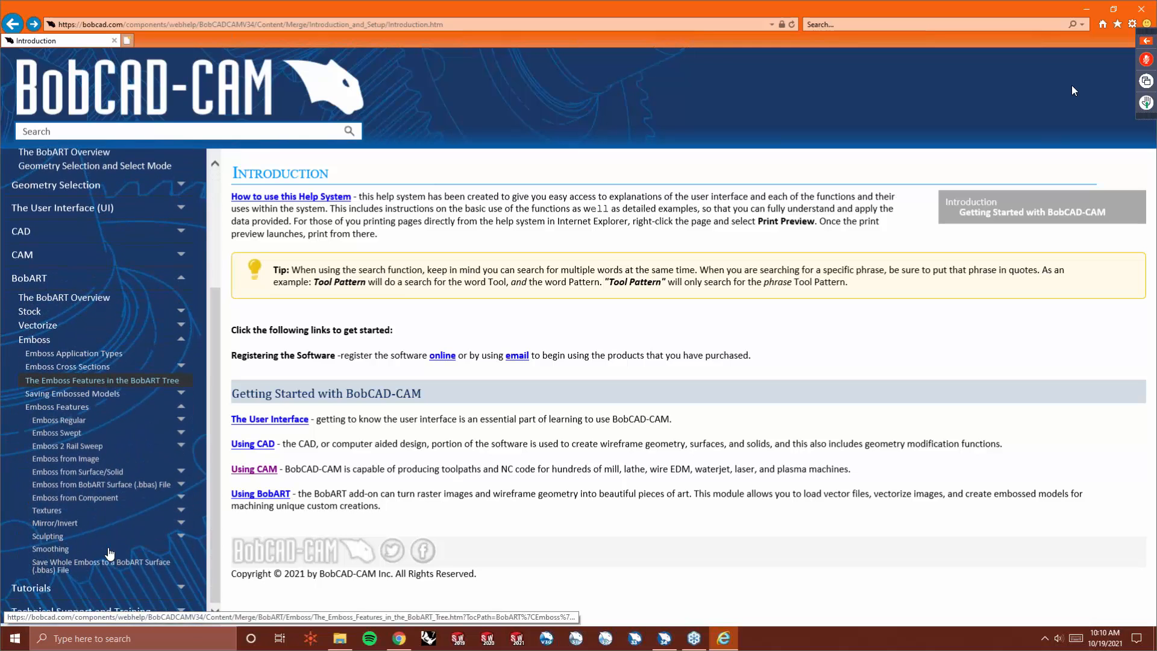
left_click(109, 412)
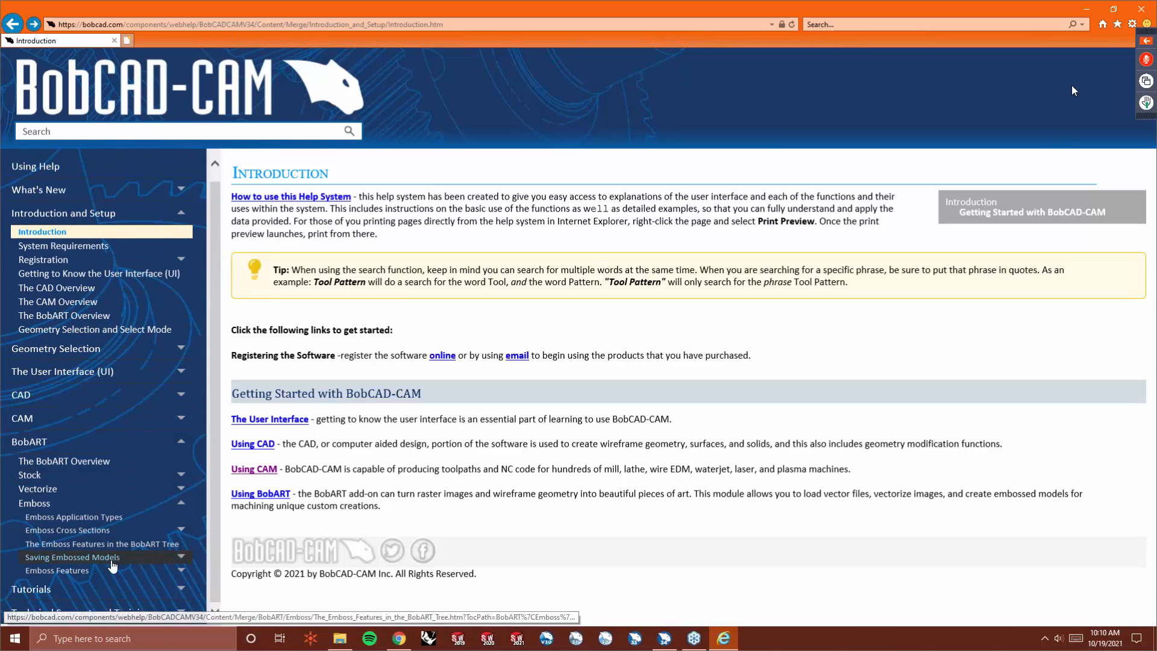
left_click(109, 589)
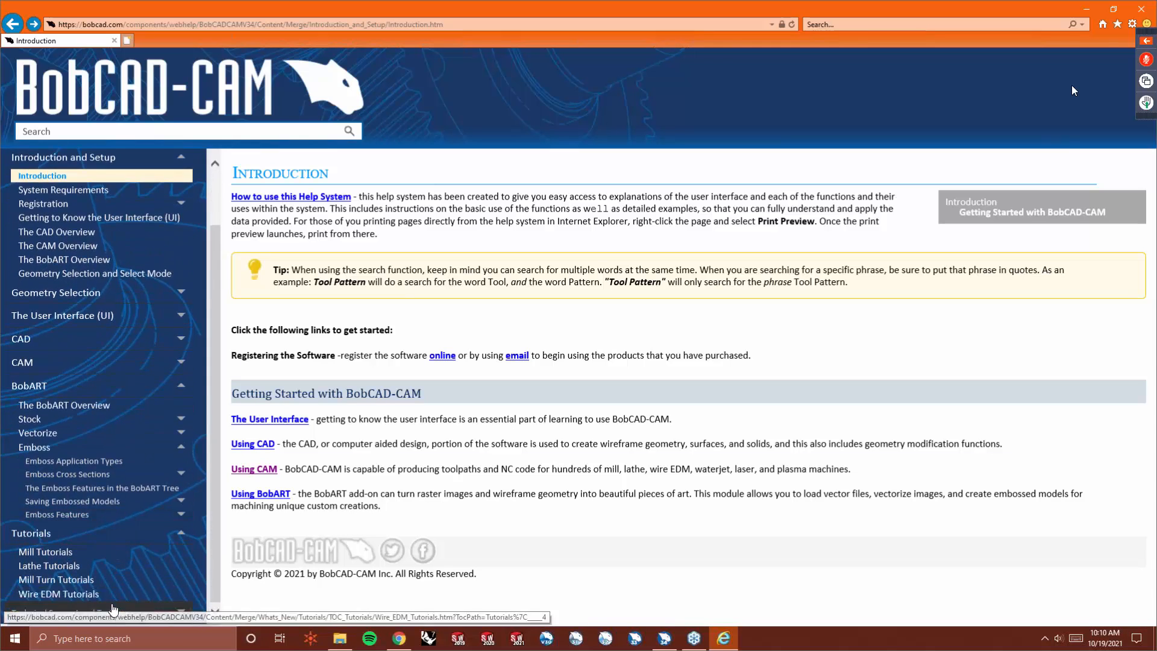
left_click(102, 534)
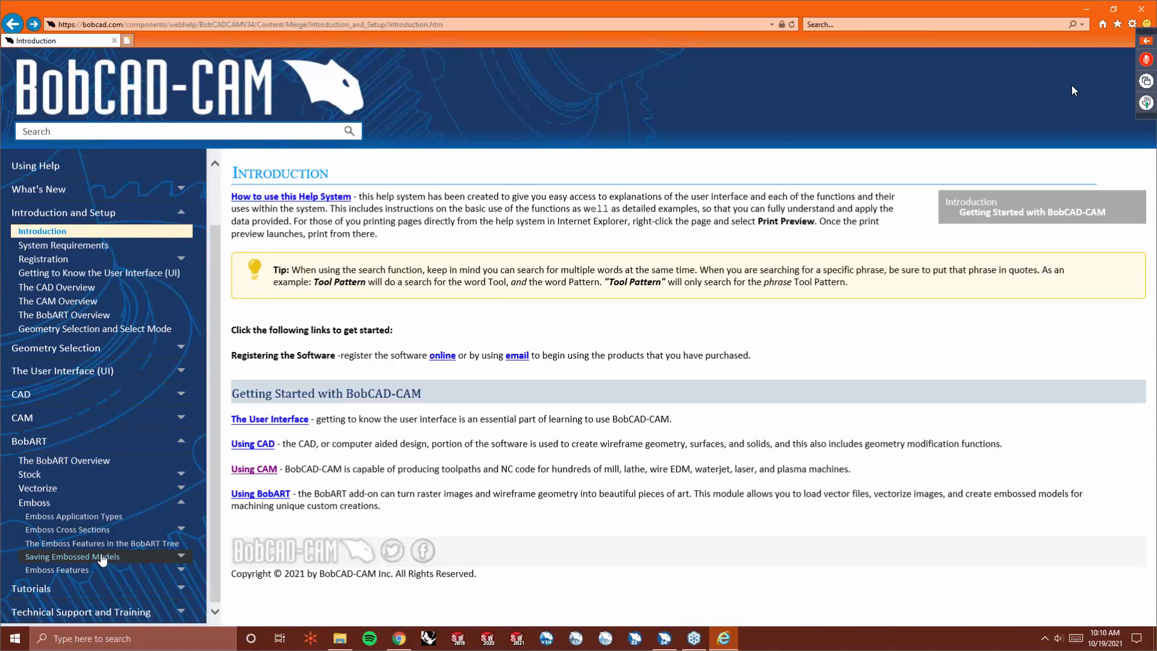
- Open and read the Save Whole Emboss As a BobART Surface File Example 1 help topic
left_click(133, 557)
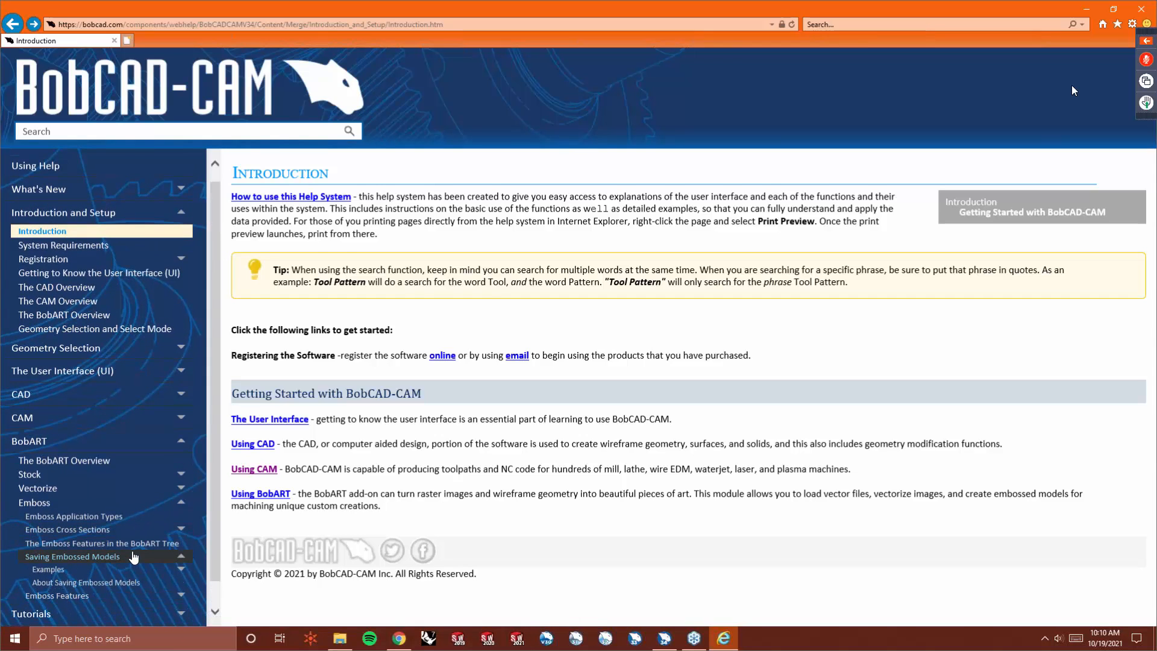
left_click(60, 570)
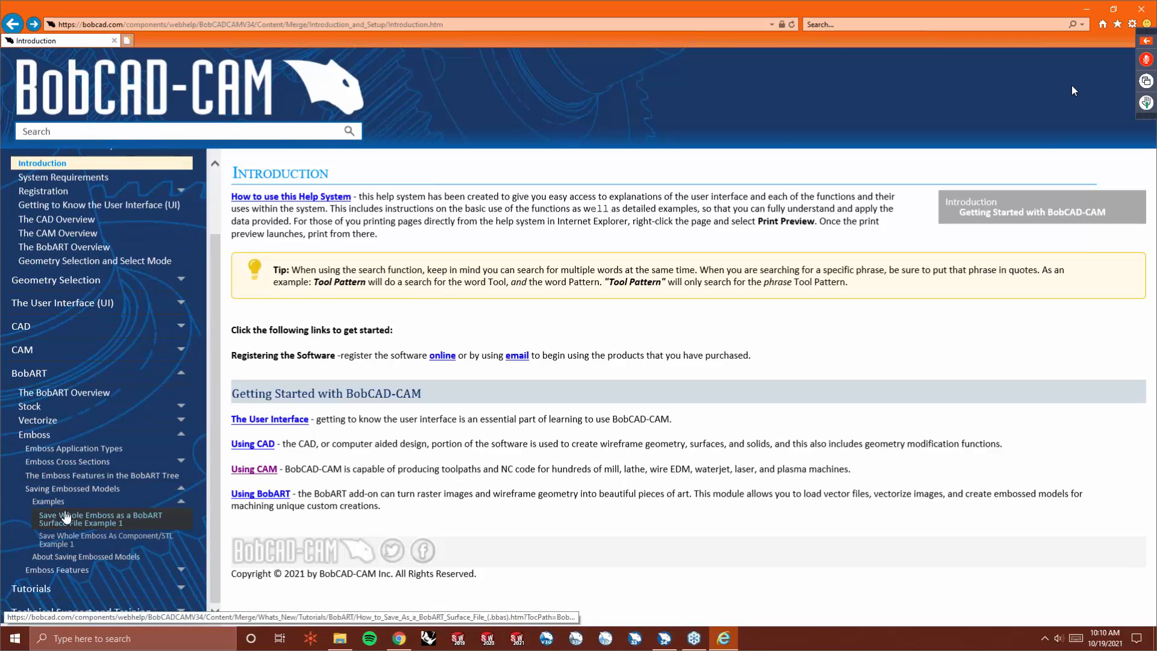
left_click(80, 520)
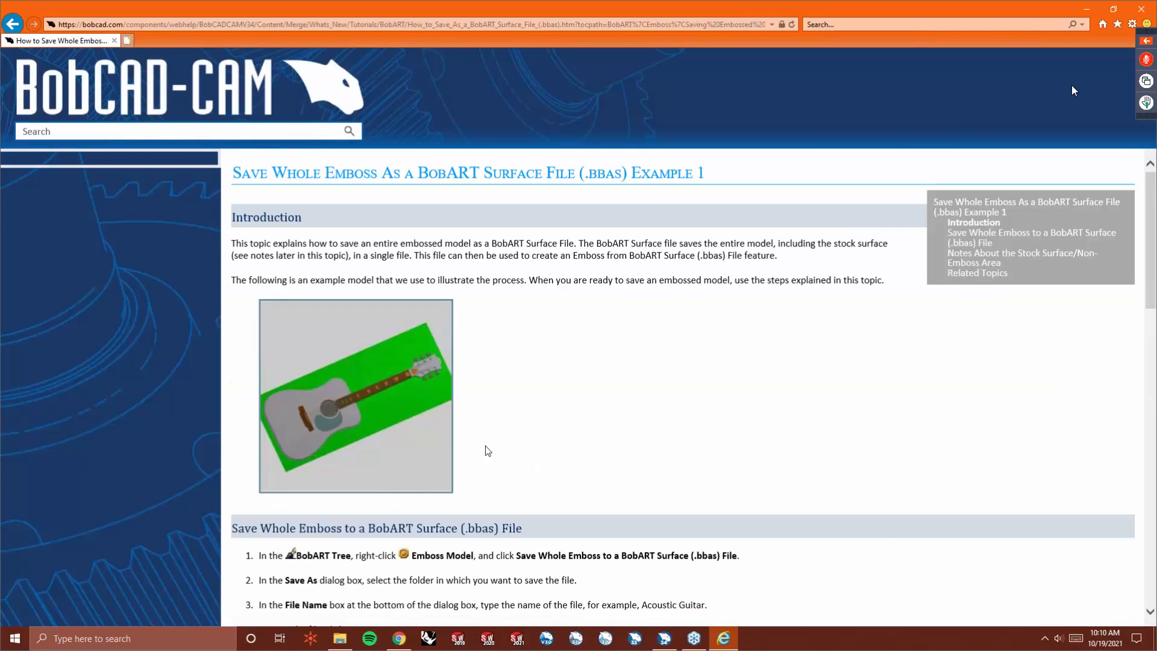
scroll(486, 455, "down", 5)
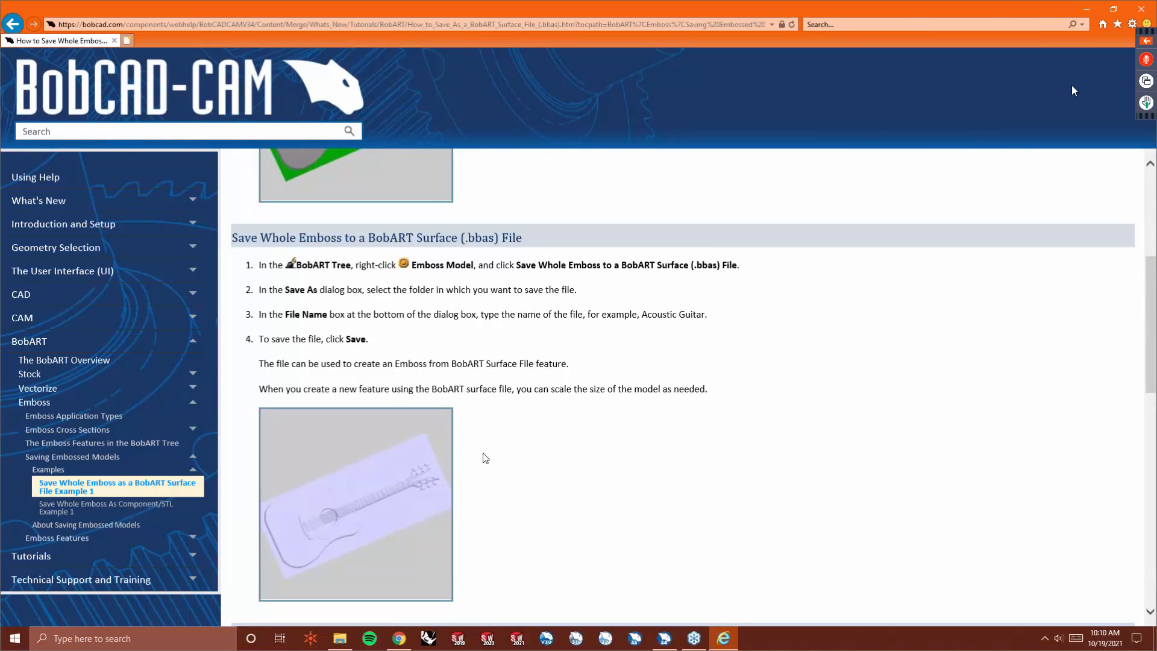
scroll(486, 454, "down", 10)
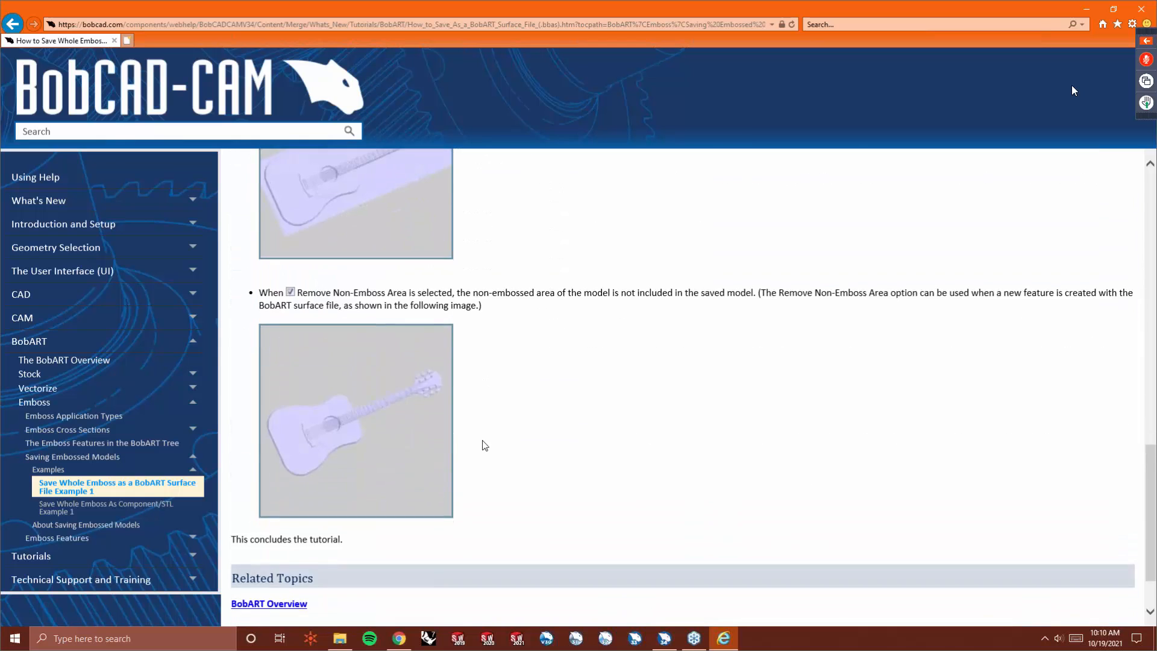
scroll(485, 444, "down", 1)
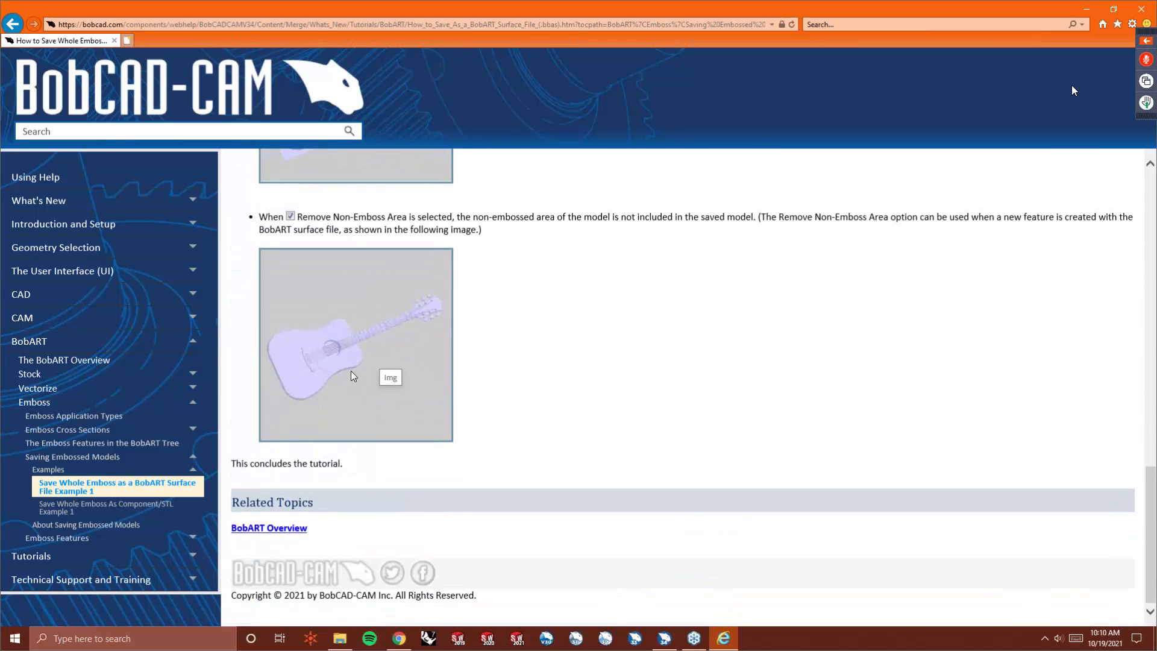
key("alt+Left")
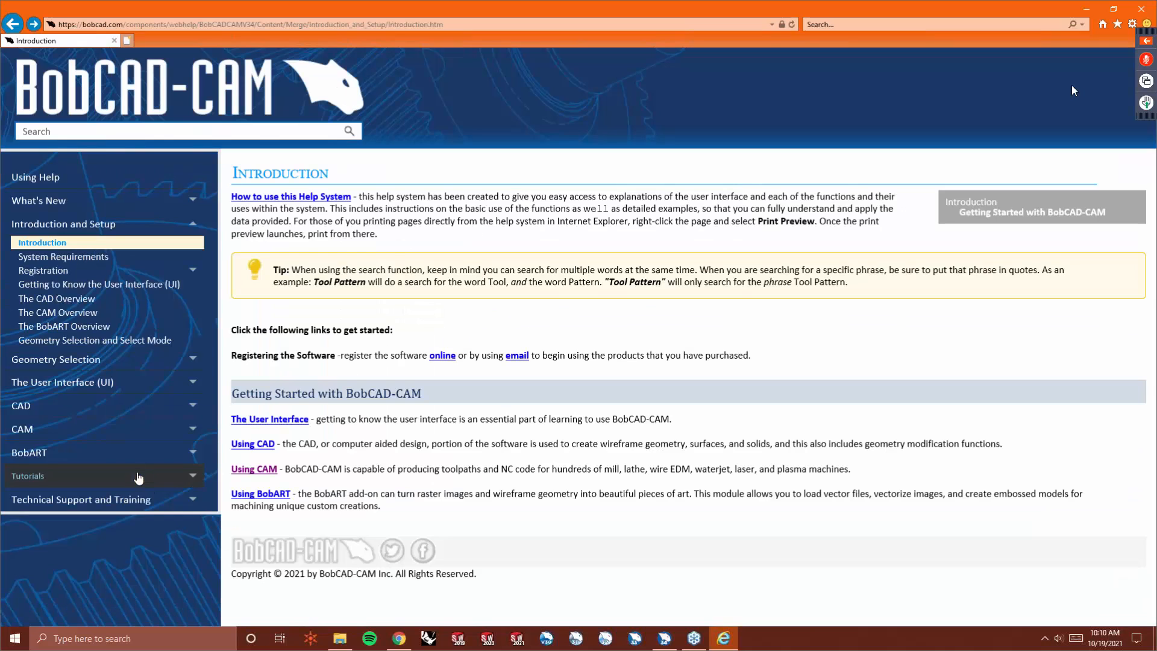
- Open and read the Emboss Application Types help topic under BobART Emboss
left_click(60, 458)
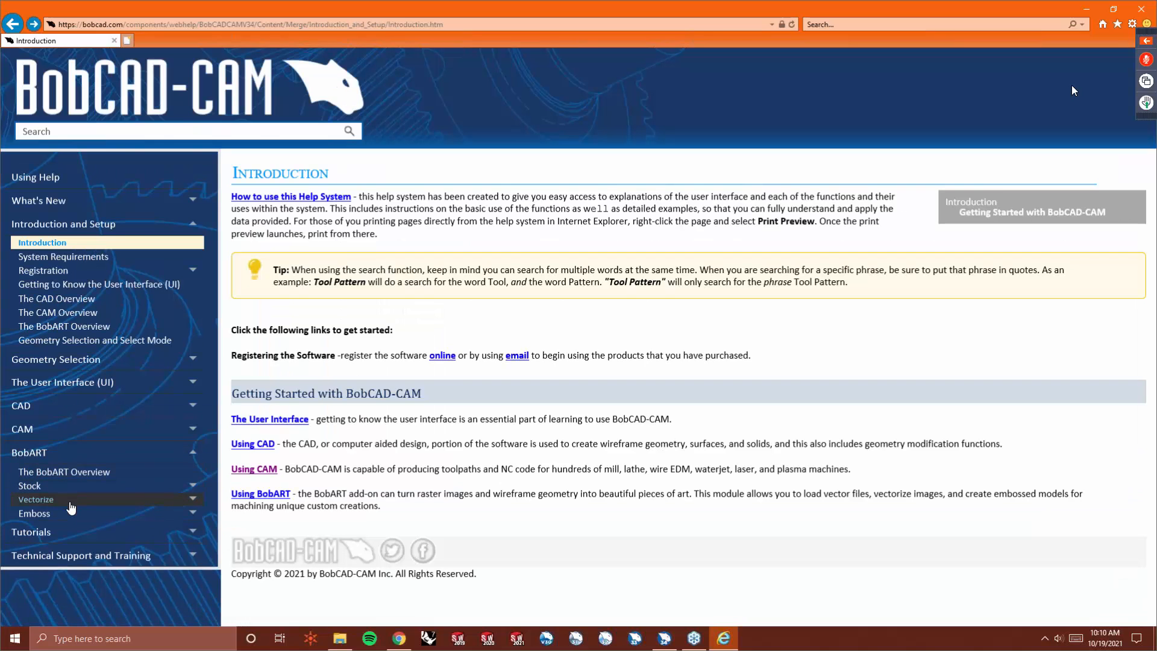
left_click(69, 514)
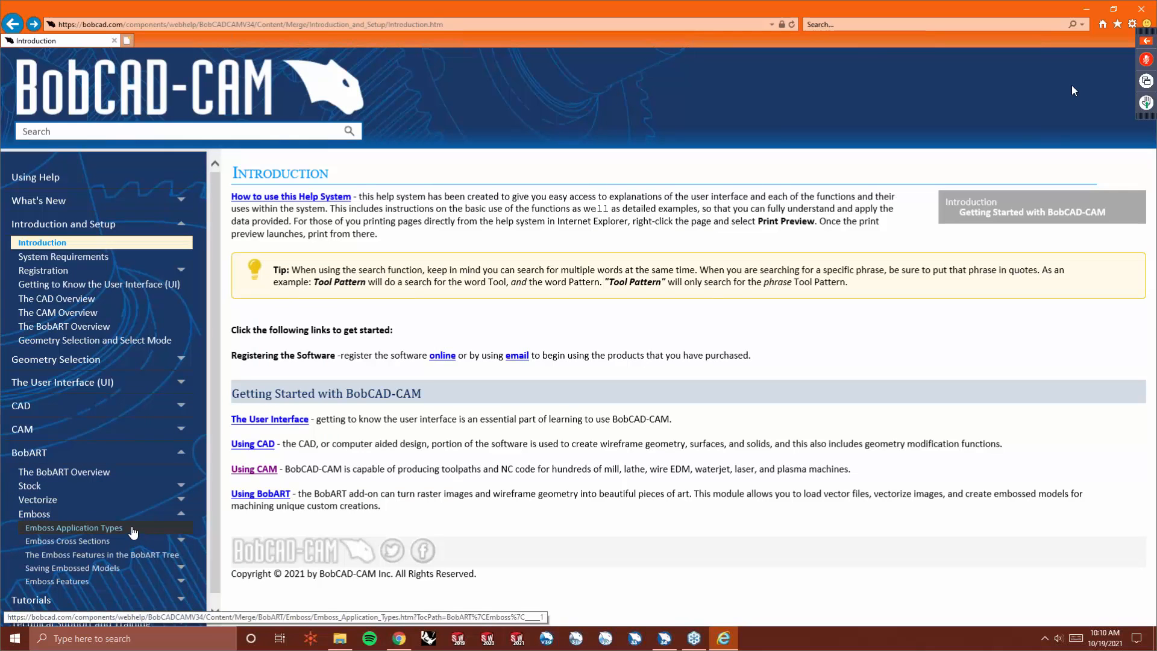
left_click(142, 537)
scroll(446, 455, "down", 10)
scroll(447, 458, "down", 8)
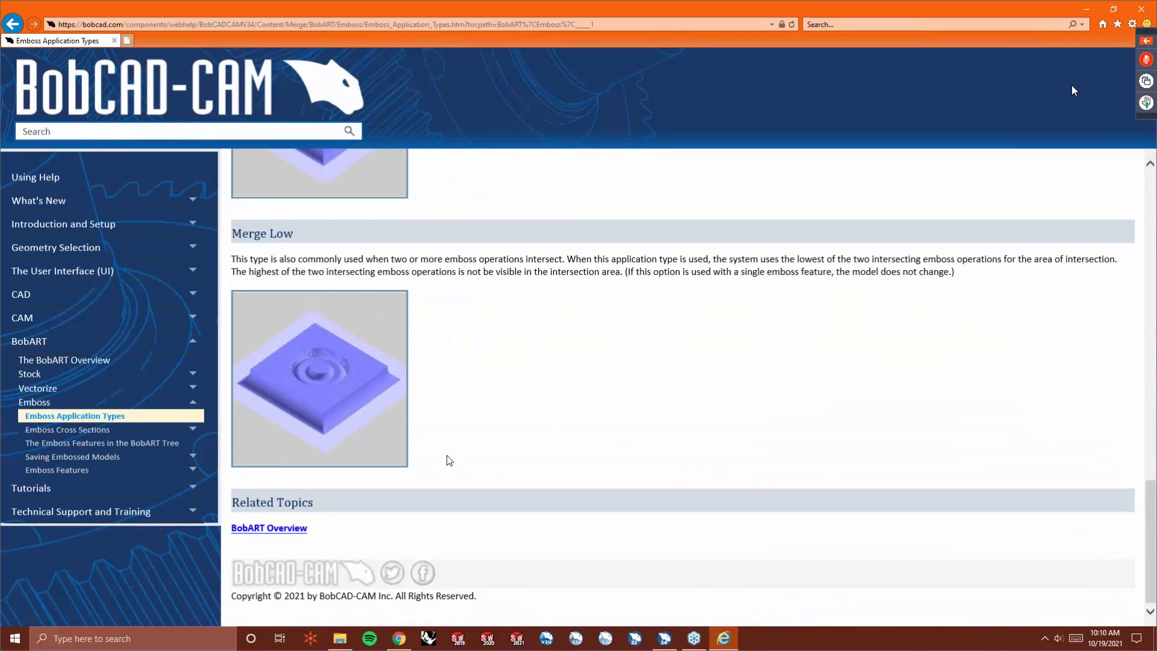
- Open and read the Emboss Cross Sections Example 1 tutorial
left_click(123, 431)
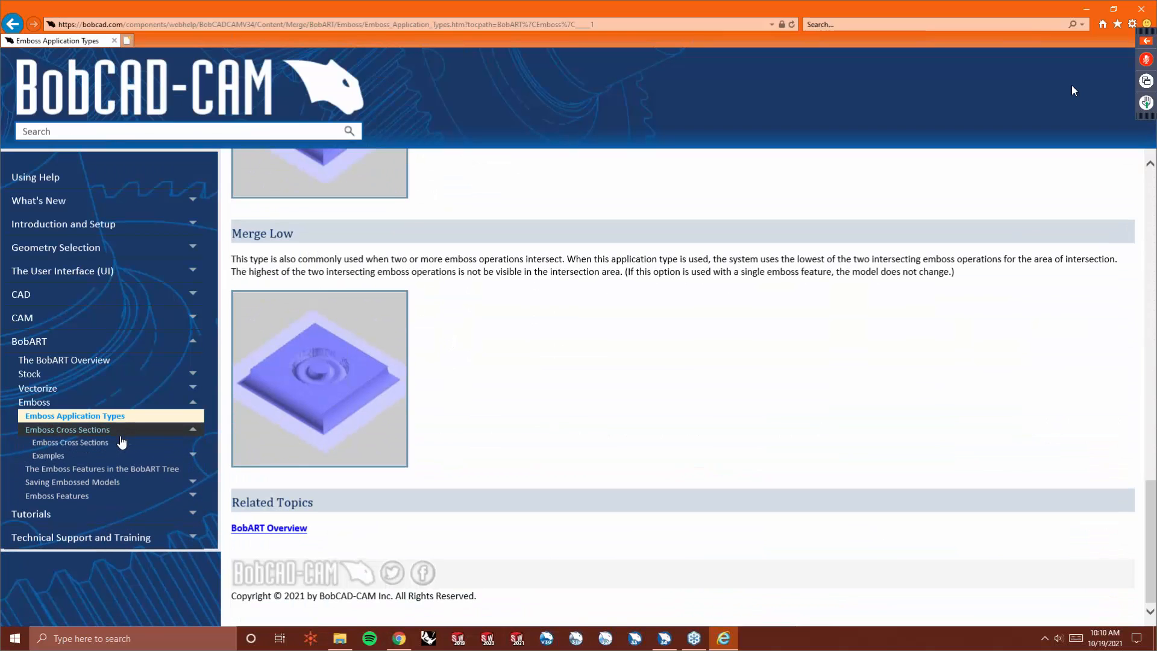
left_click(110, 457)
left_click(121, 468)
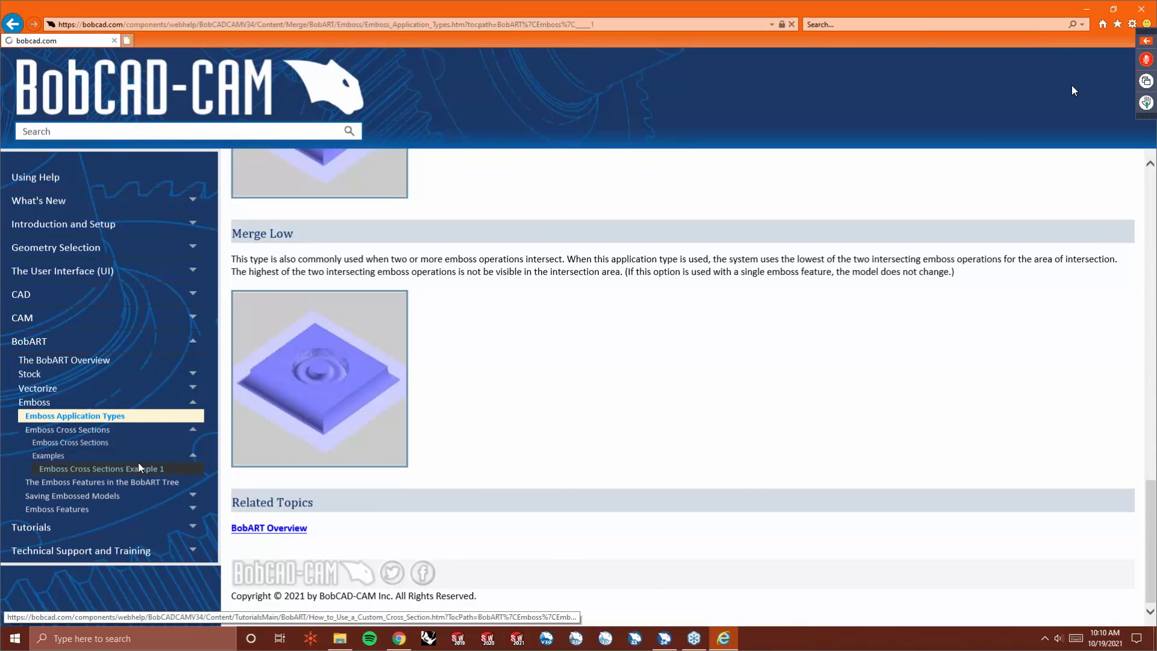
scroll(492, 432, "down", 5)
scroll(494, 432, "down", 15)
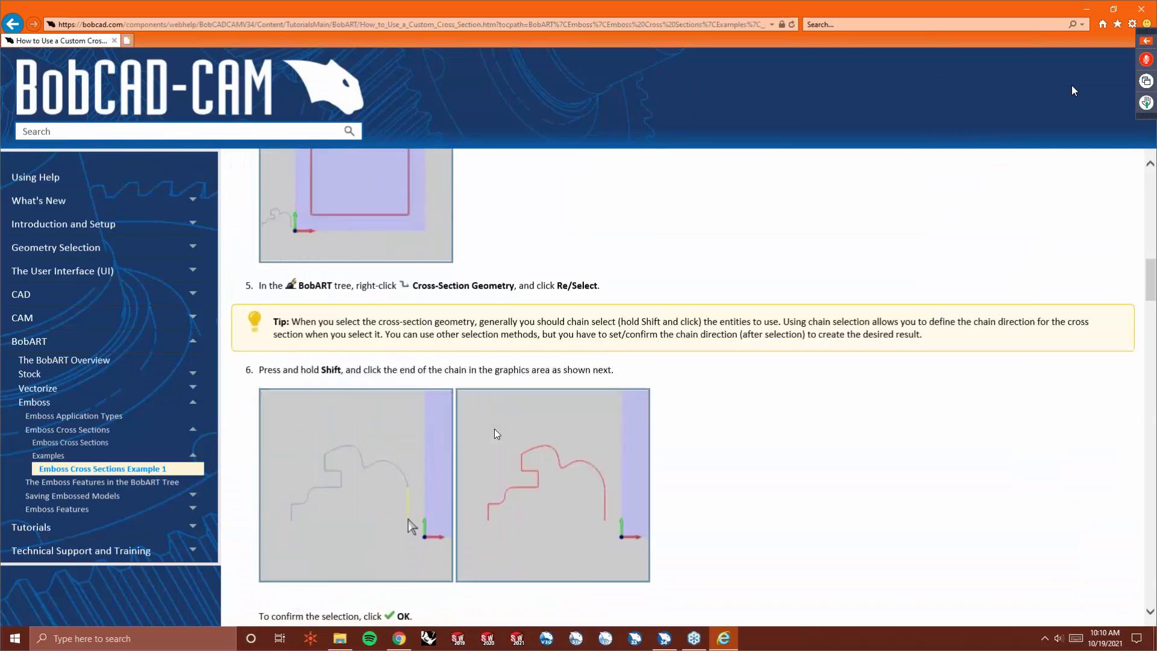
scroll(493, 440, "down", 20)
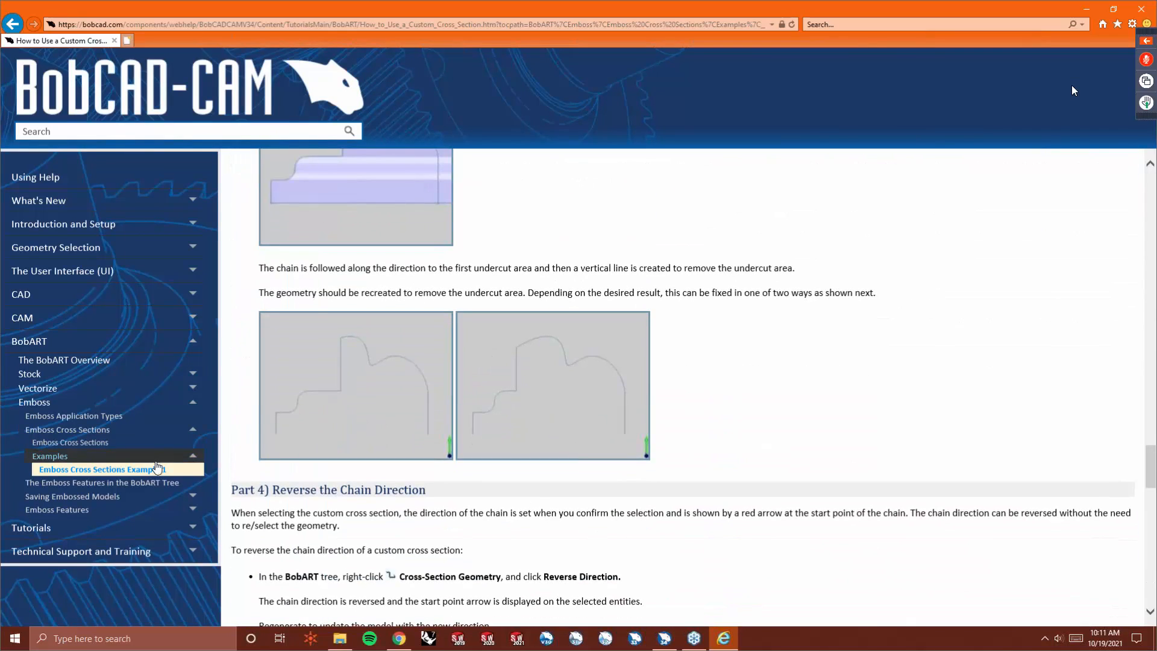
- Open and read the help topic on the Emboss features in the BobART tree
left_click(115, 486)
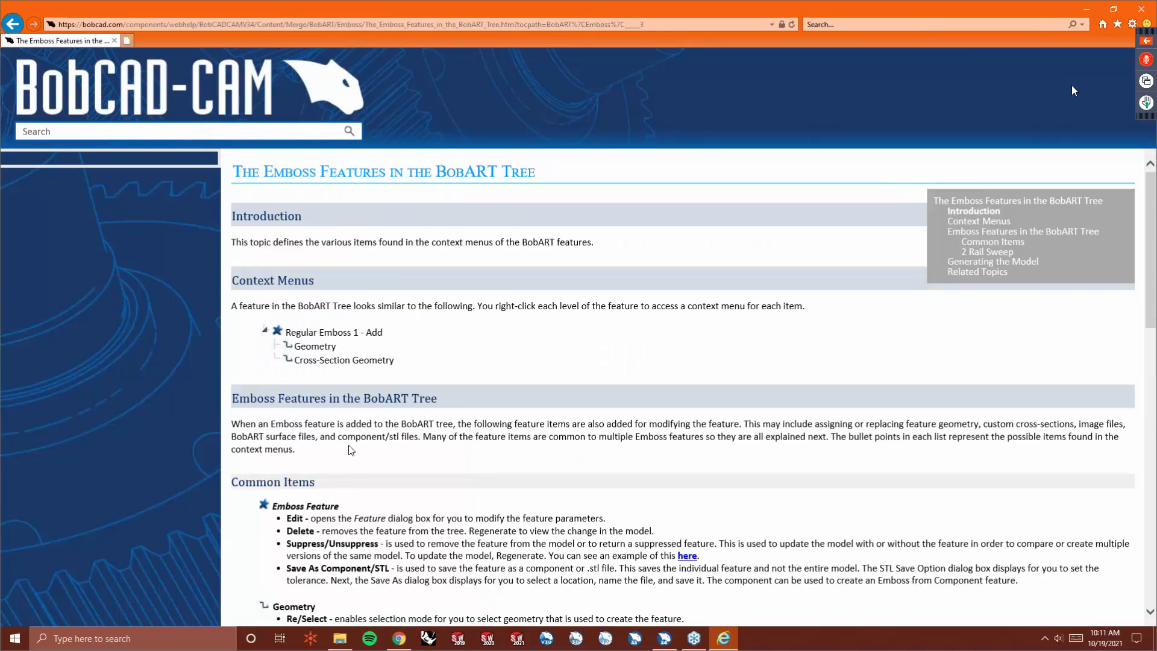
scroll(350, 451, "down", 5)
scroll(350, 450, "down", 1)
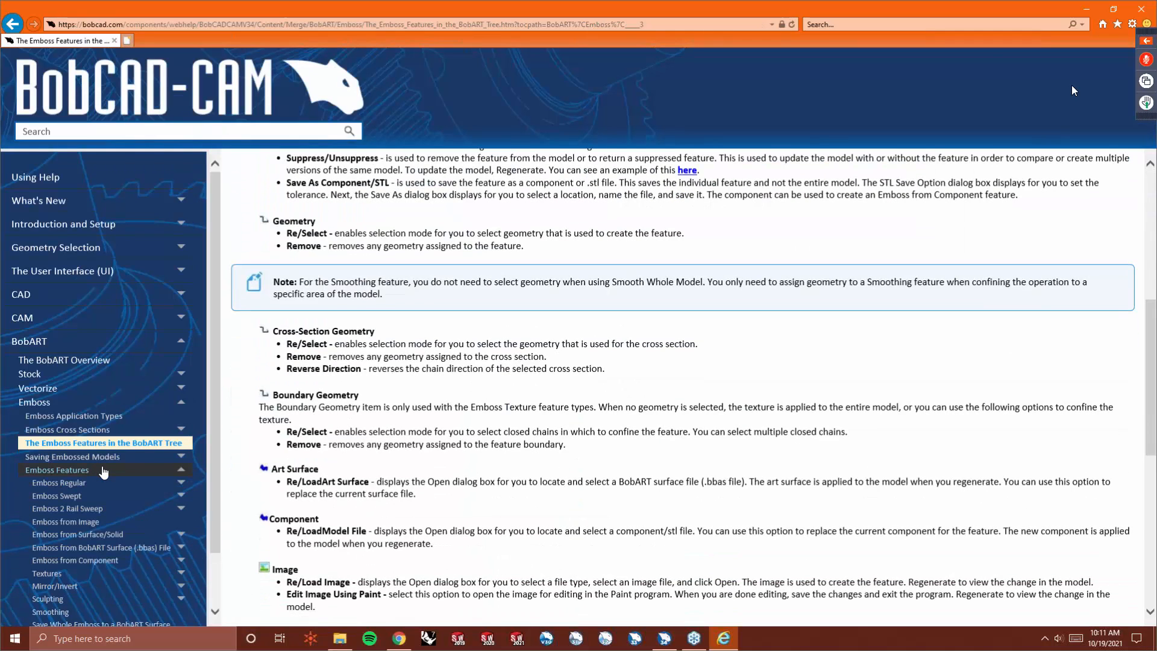
scroll(103, 473, "down", 2)
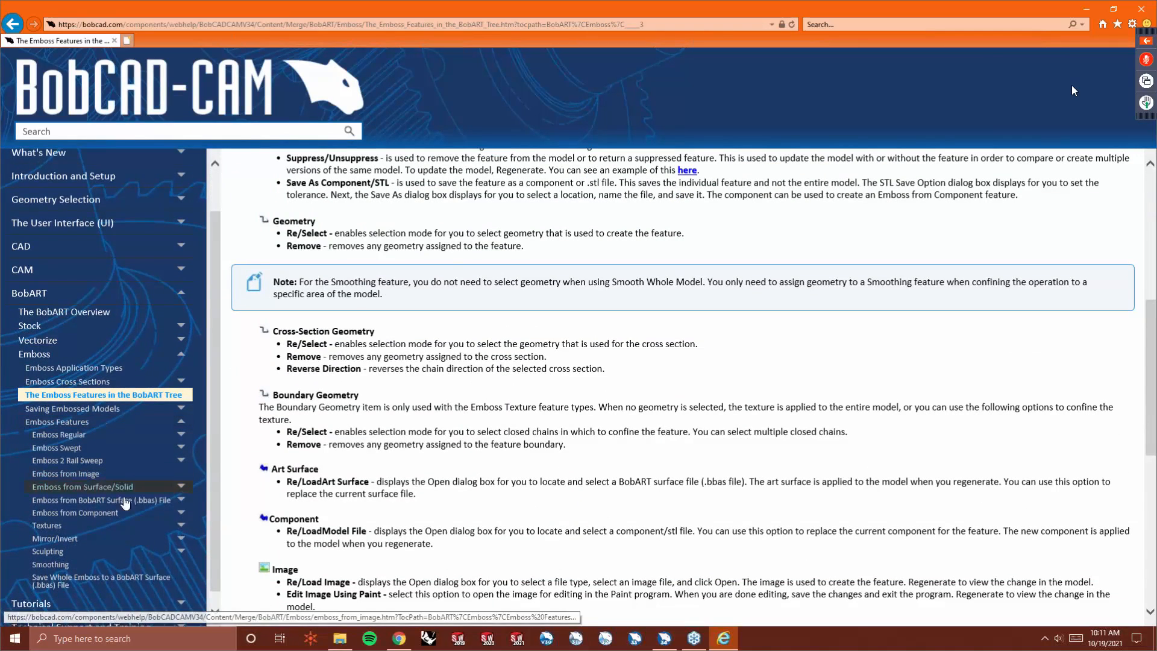
- Open the Emboss Regular Example 1 tutorial and read through its steps
left_click(115, 410)
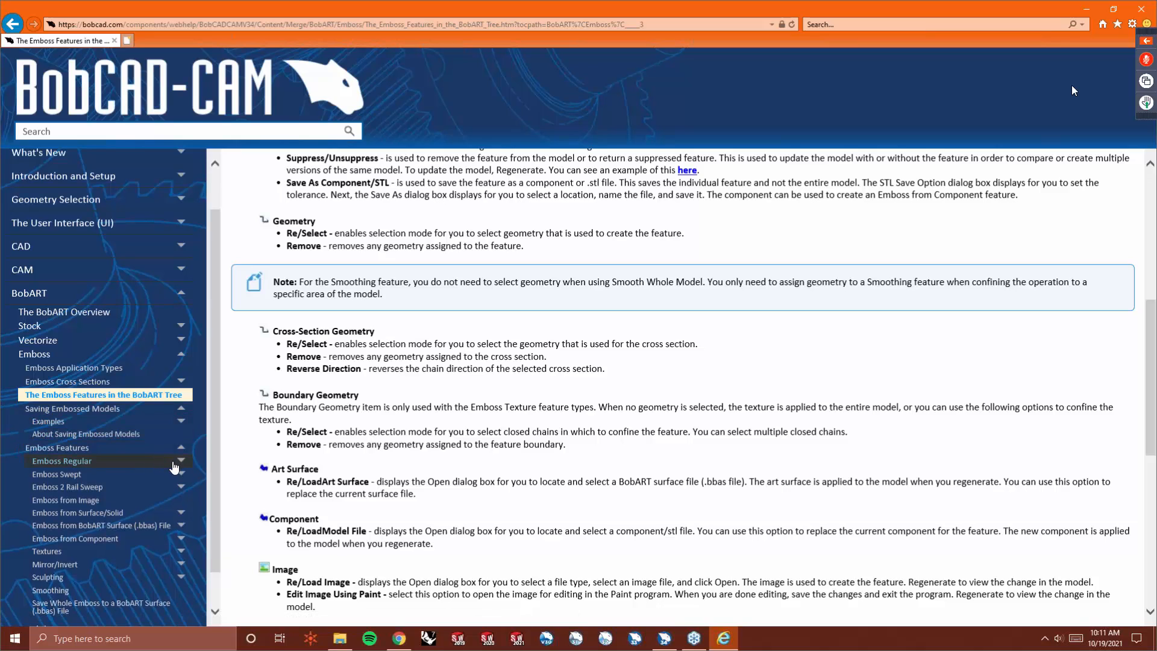
scroll(173, 464, "down", 1)
left_click(178, 420)
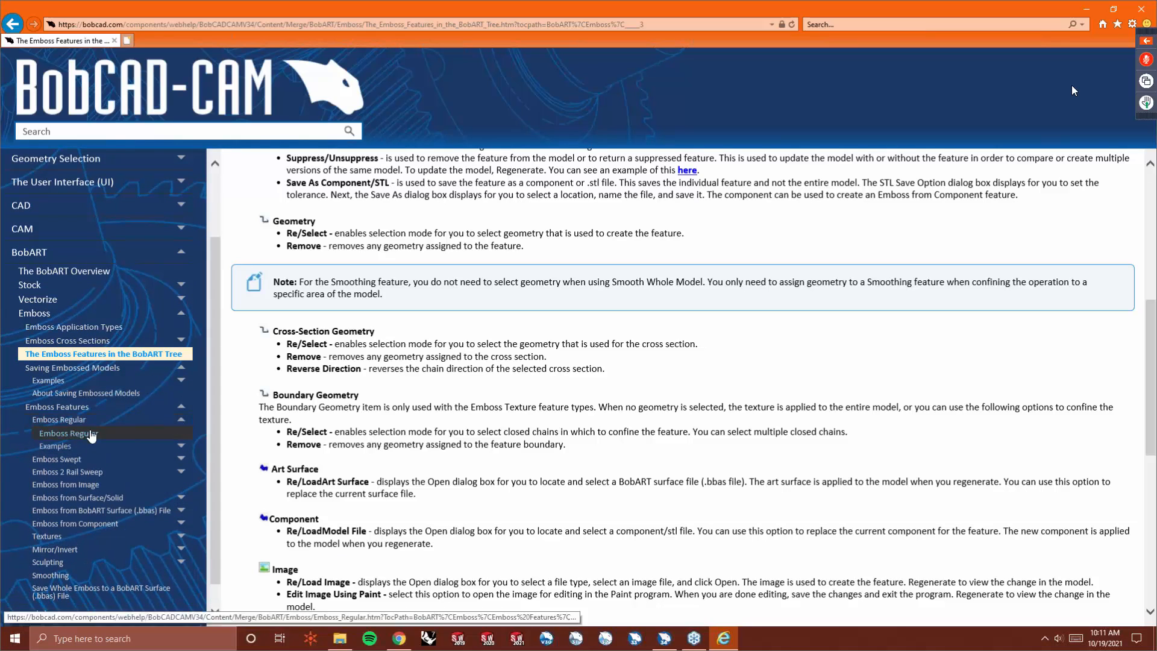
left_click(66, 446)
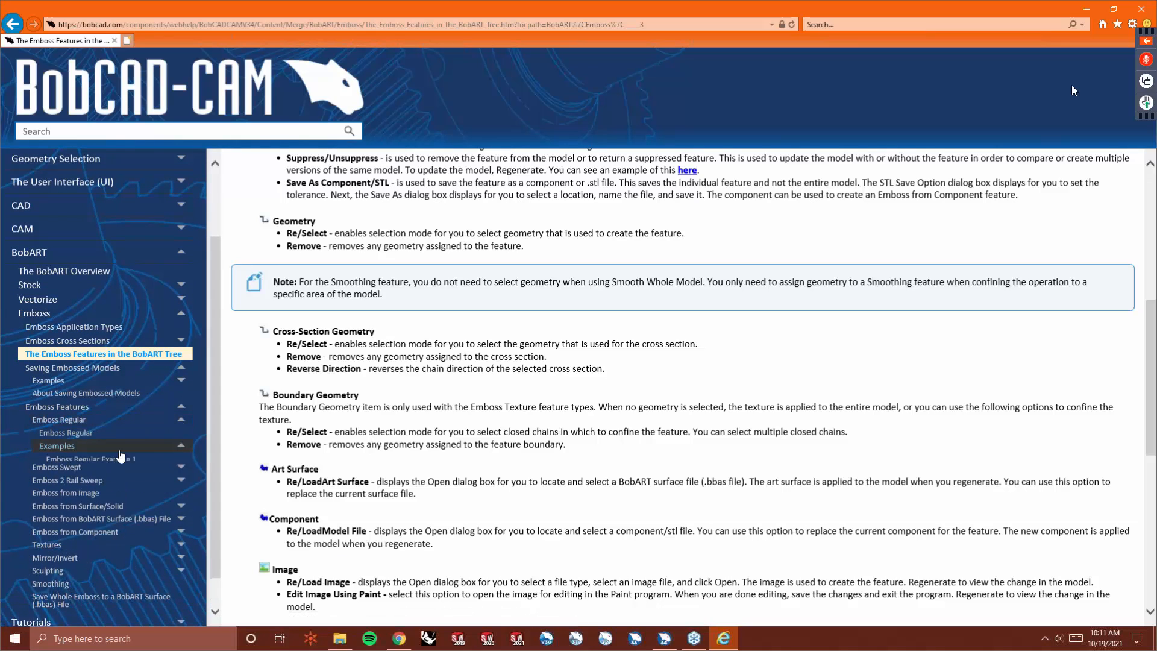
left_click(121, 458)
scroll(603, 420, "down", 10)
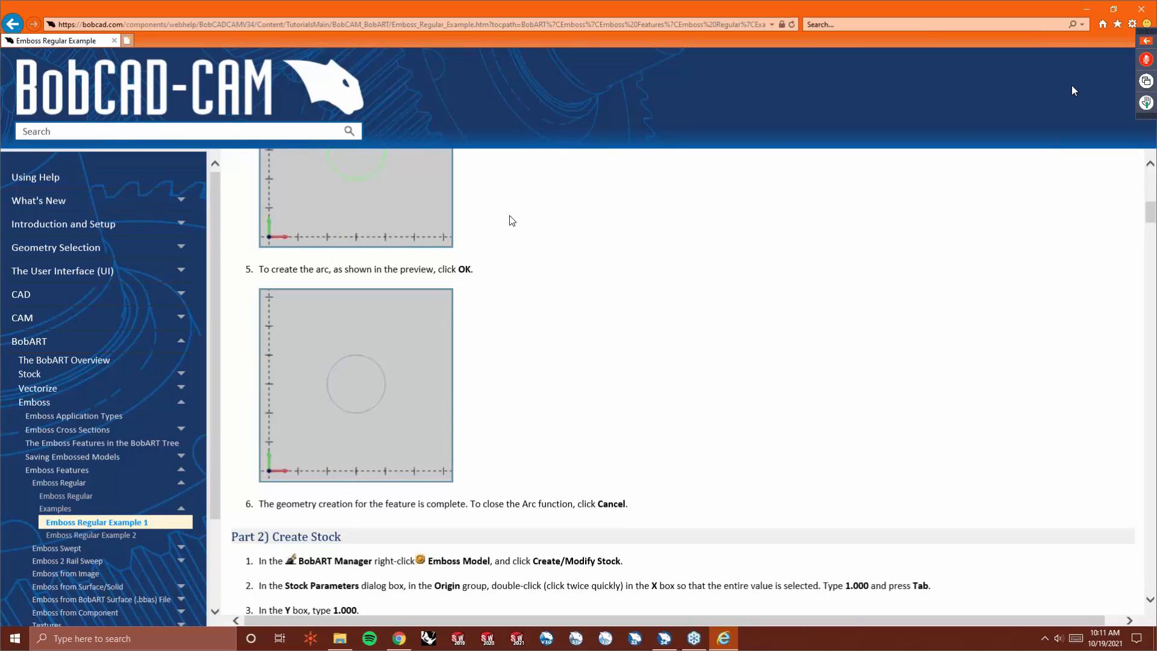
- Search the help for "pig art", then open and read through the Pig Art Emboss Tutorial
left_click(180, 402)
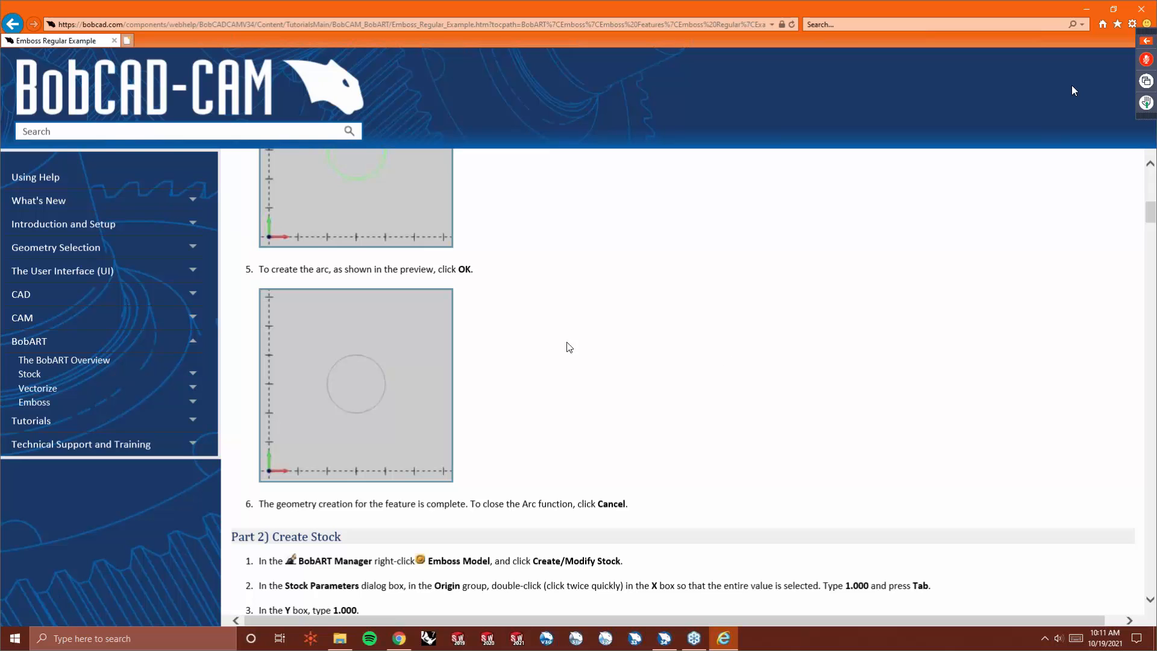
scroll(728, 364, "up", 10)
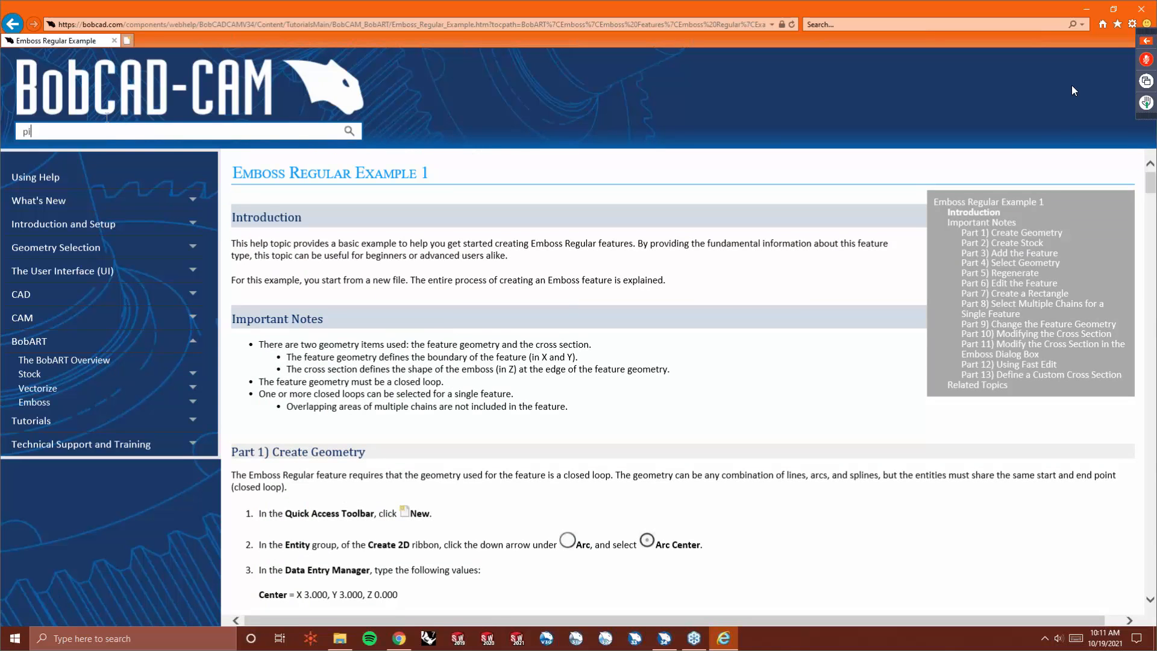
key("Return")
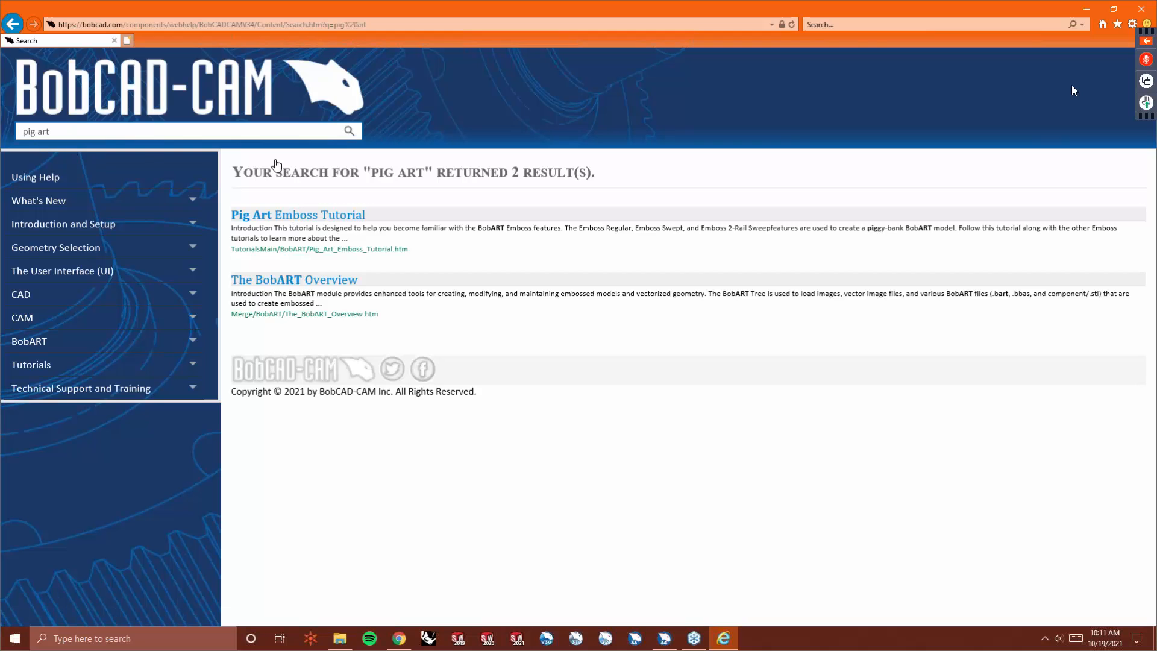
left_click(325, 215)
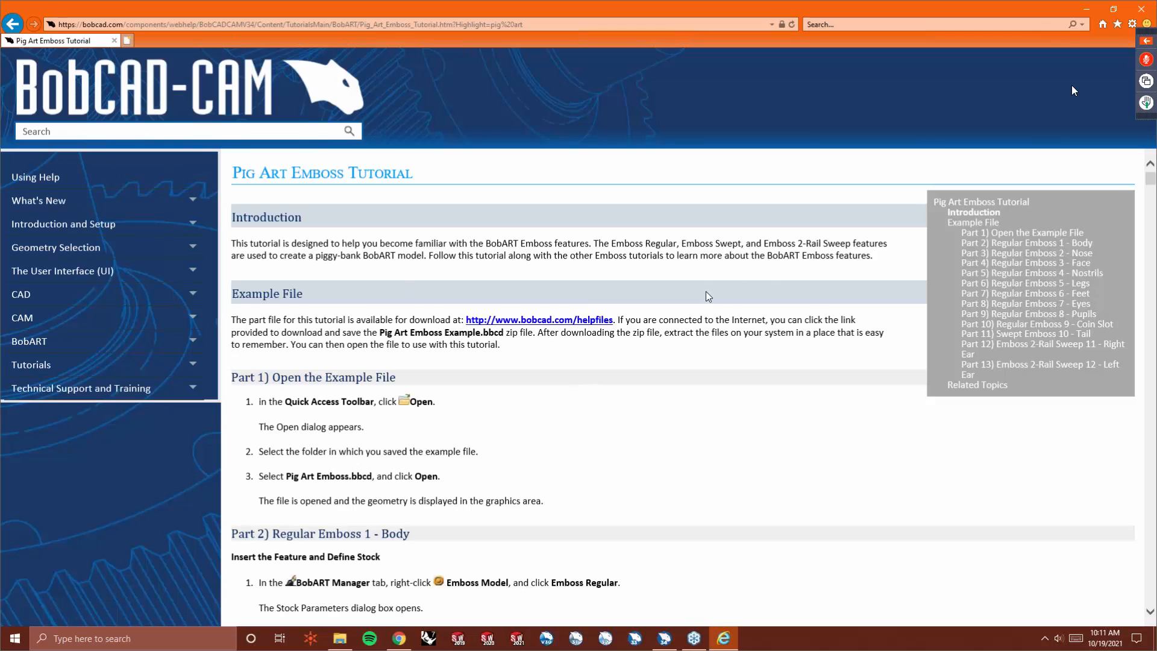
scroll(706, 293, "down", 5)
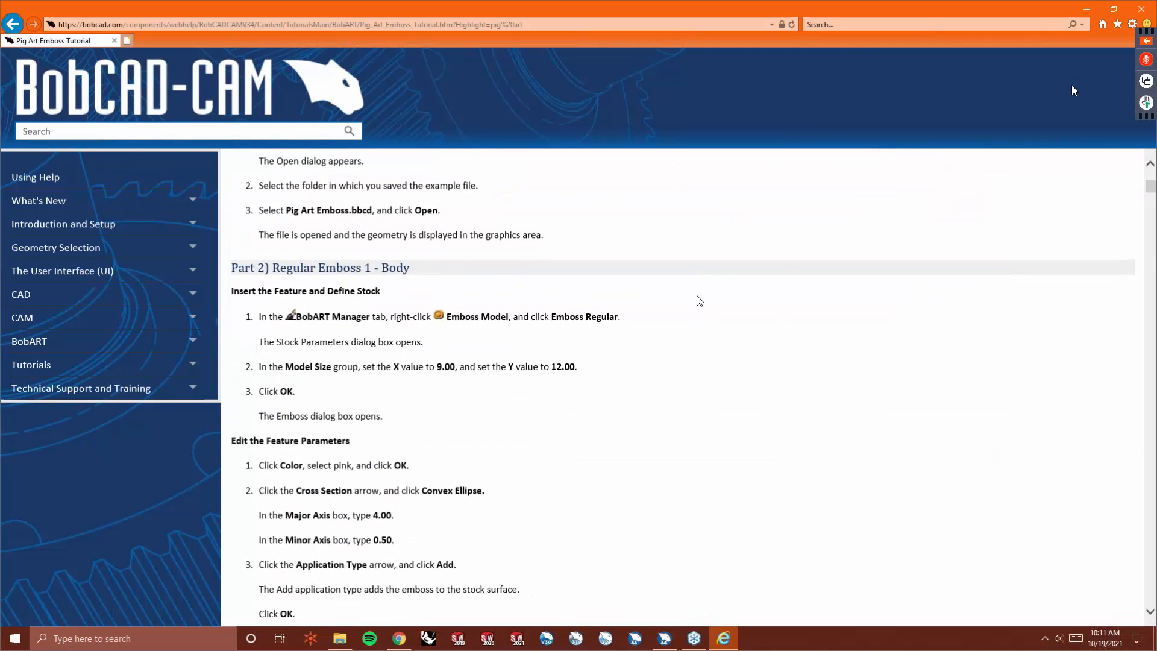
scroll(699, 301, "down", 8)
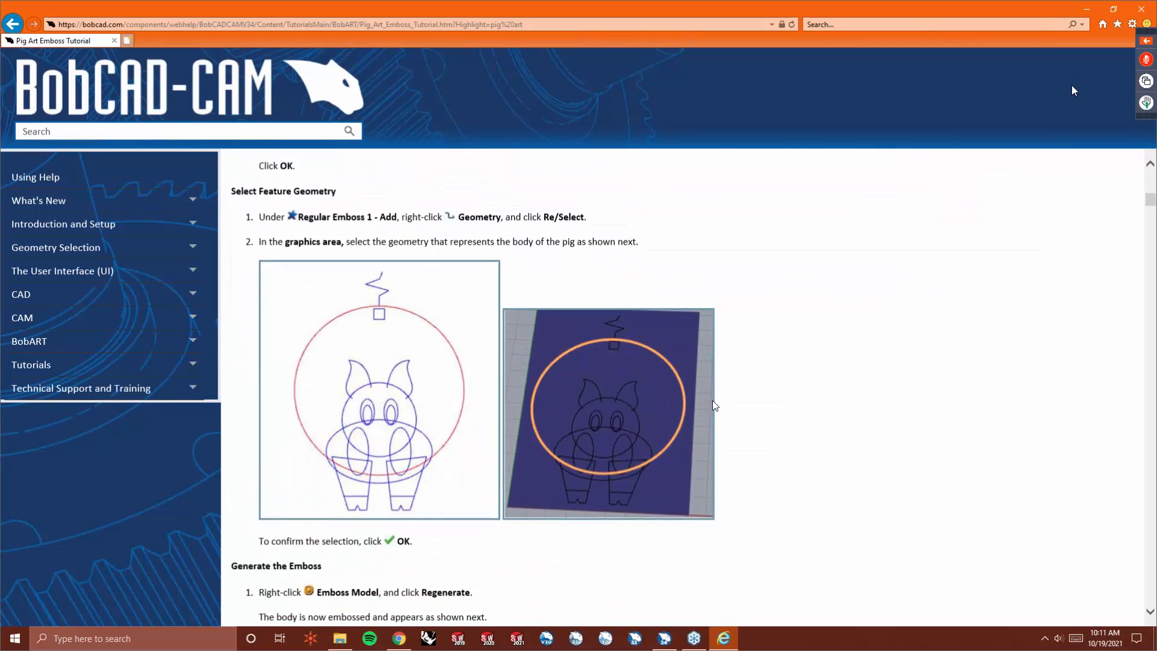
scroll(712, 400, "down", 13)
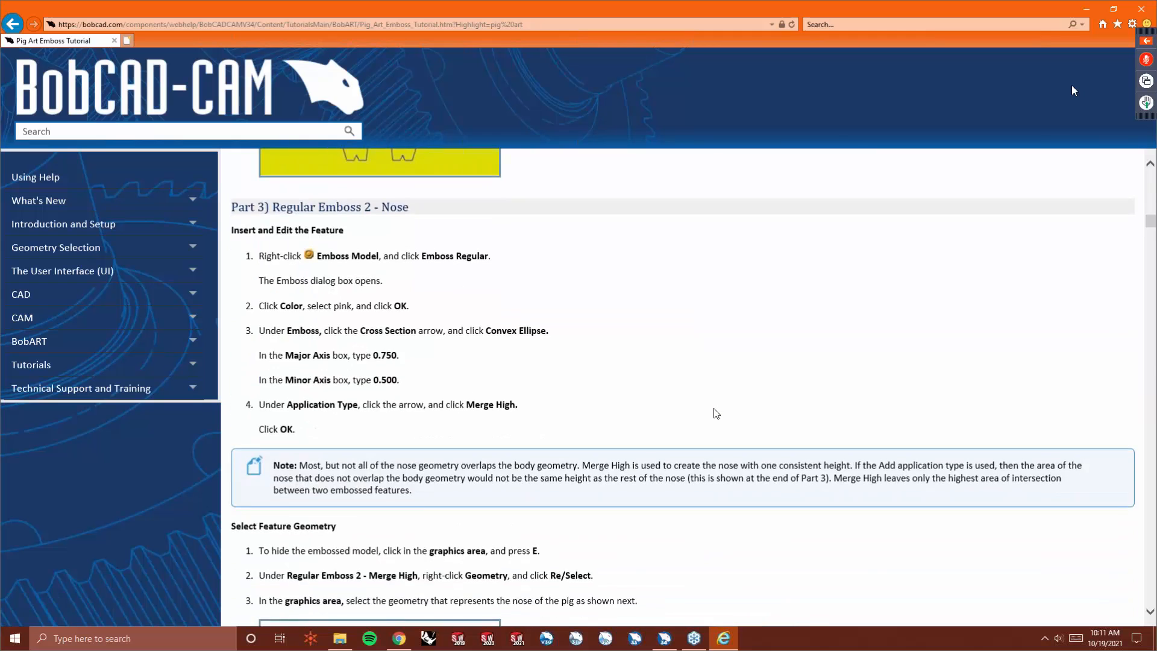
scroll(716, 412, "down", 15)
scroll(712, 411, "down", 6)
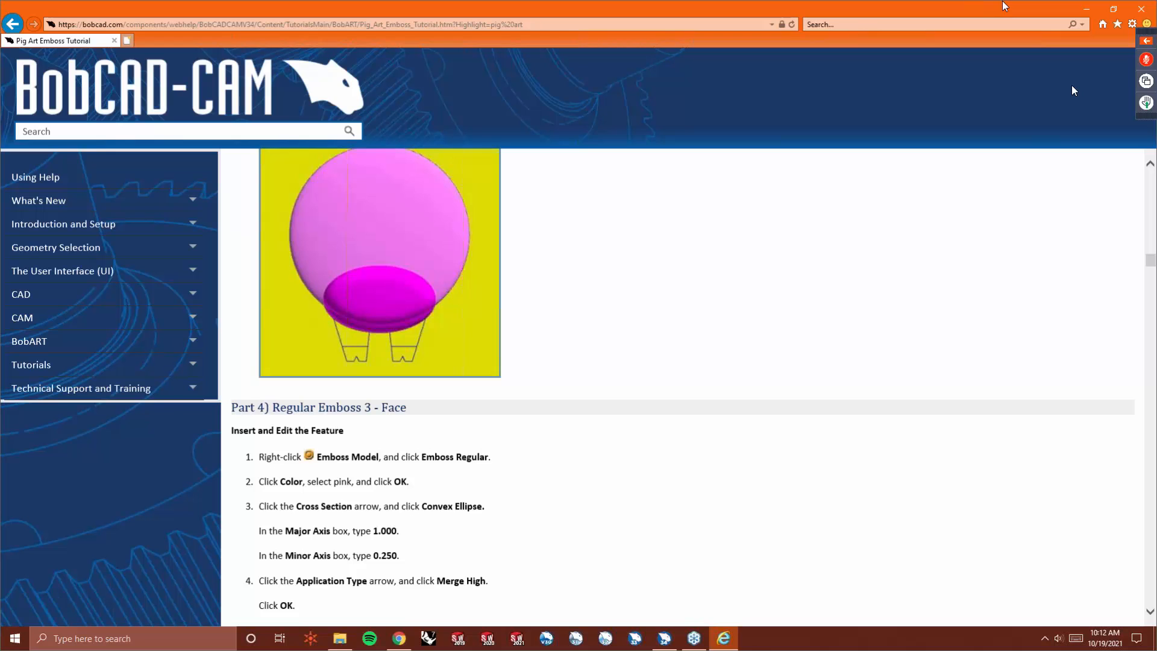
- Close the browser and load the BobCAD-CAMlogo image into the BobART Images list
left_click(1141, 9)
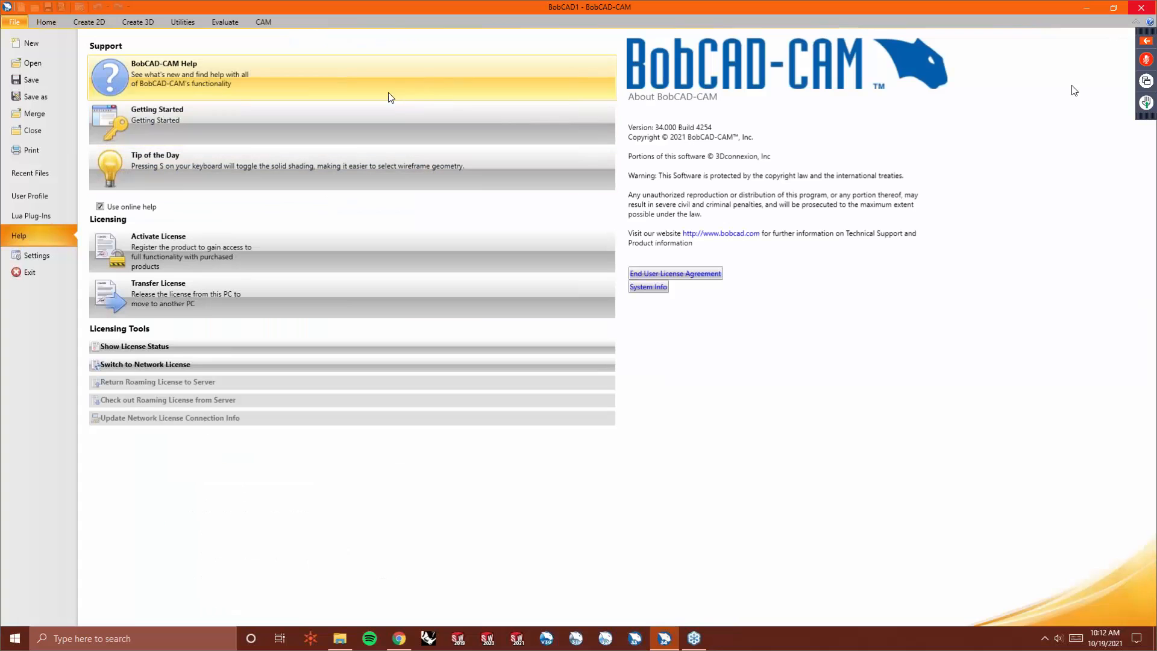
left_click(43, 23)
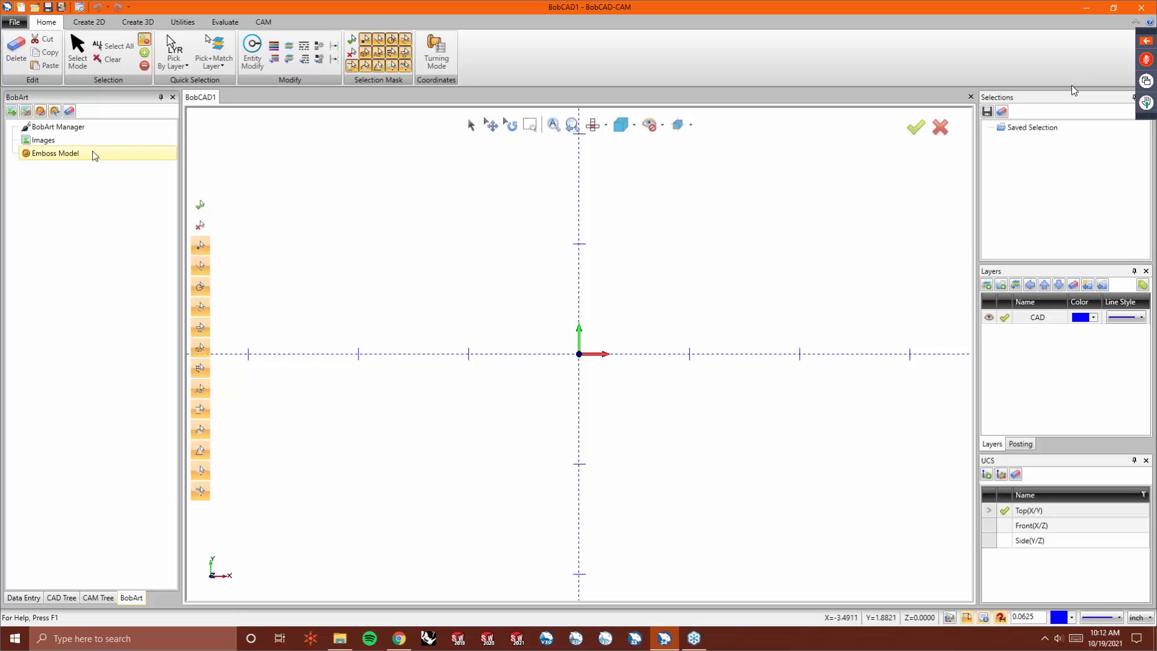
right_click(60, 145)
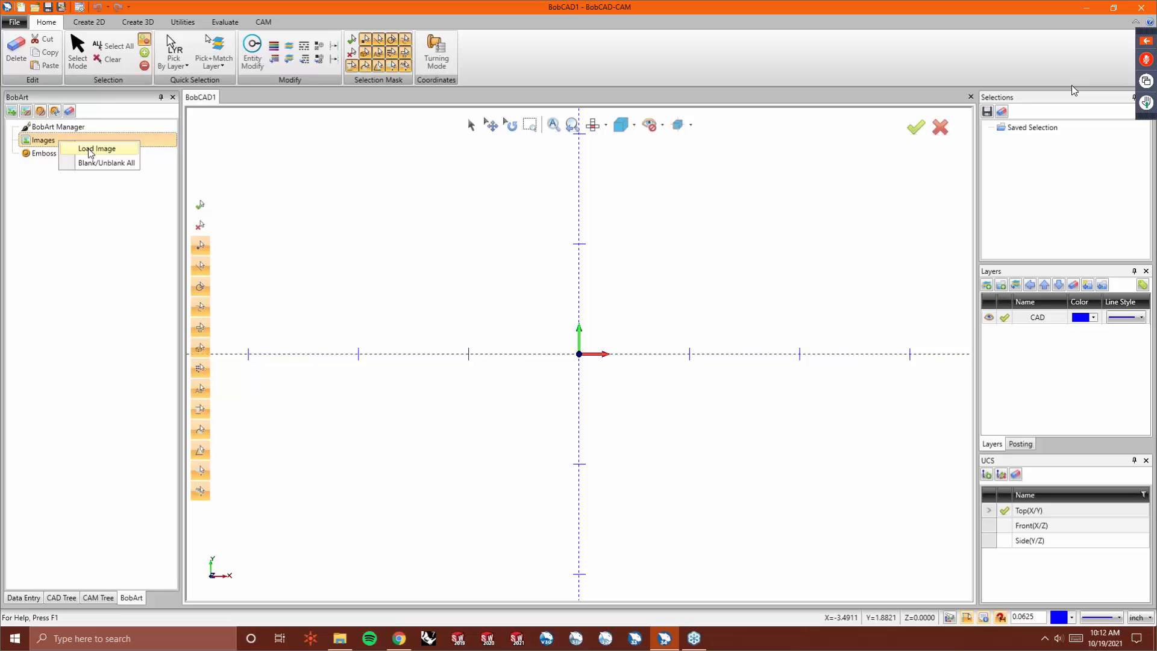
left_click(88, 148)
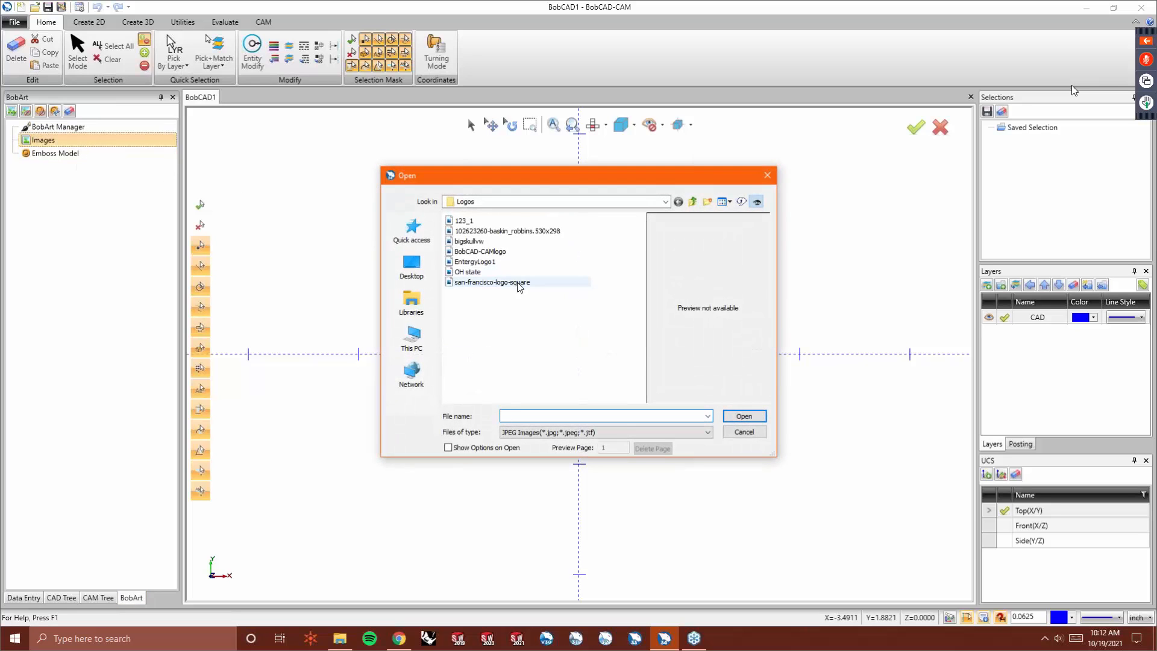
left_click(500, 251)
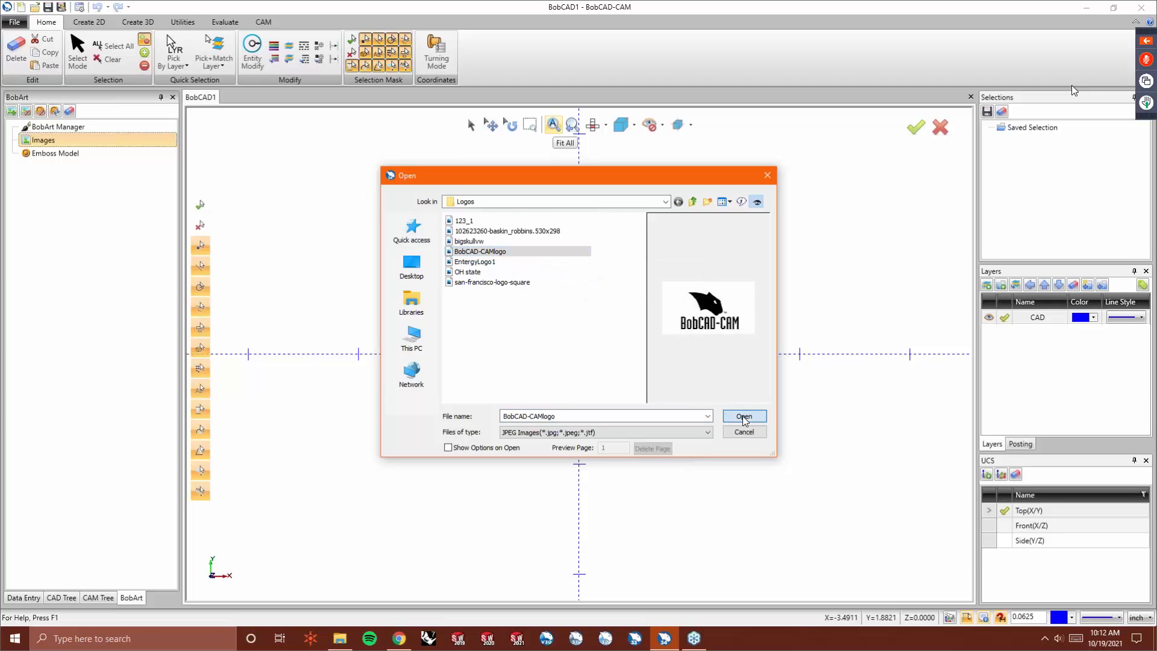
double_click(512, 252)
- Zoom in and out on the loaded logo image to inspect its pixel edges
scroll(408, 416, "down", 6)
scroll(754, 271, "up", 5)
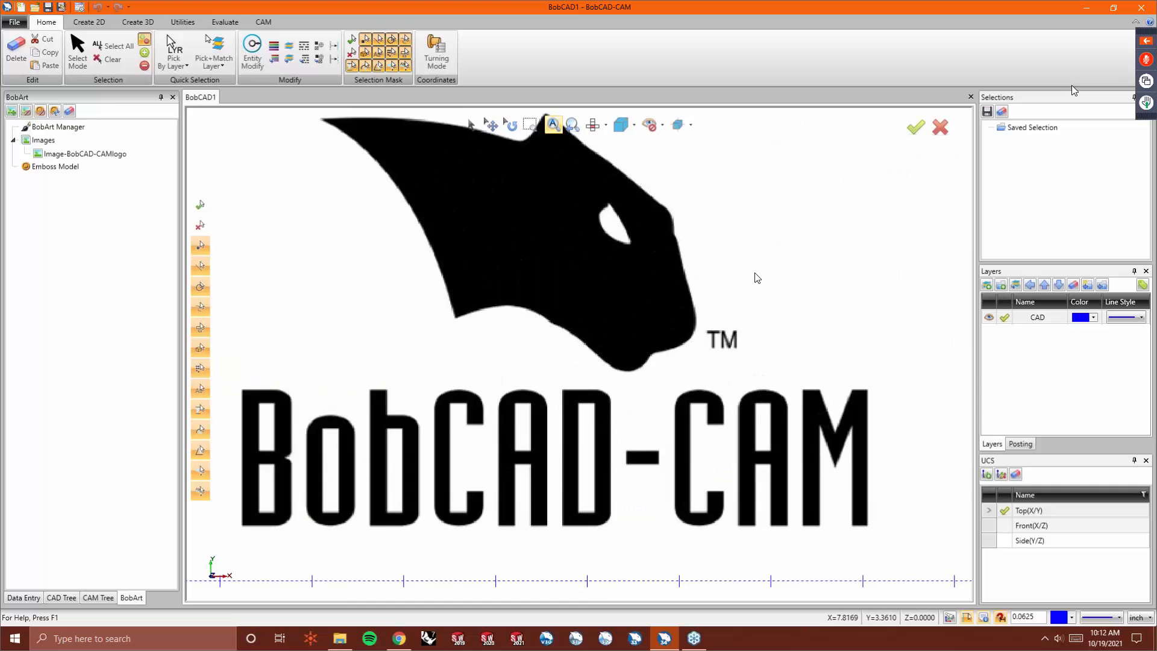
scroll(671, 278, "down", 2)
scroll(693, 205, "up", 2)
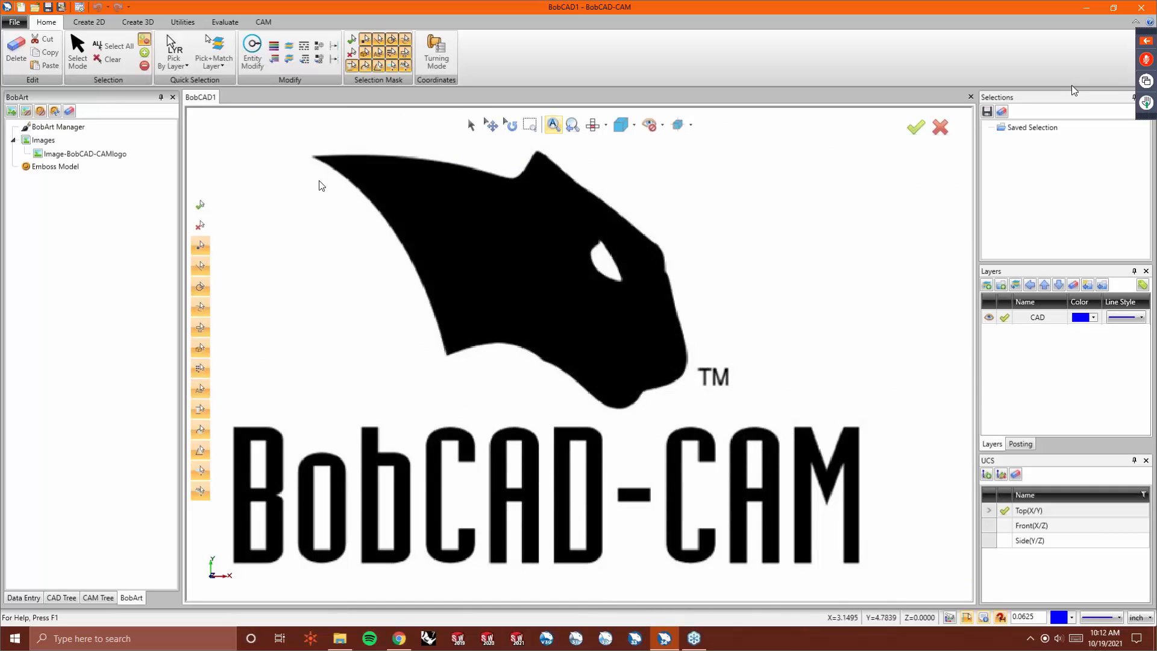
scroll(311, 512, "up", 10)
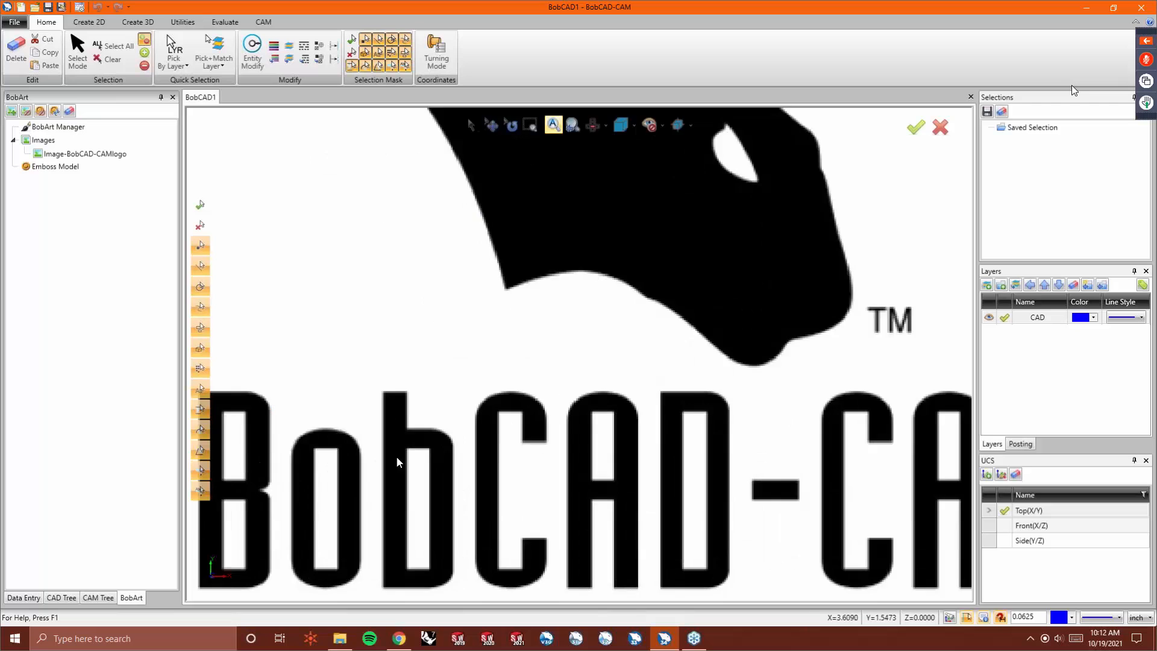
scroll(581, 349, "down", 2)
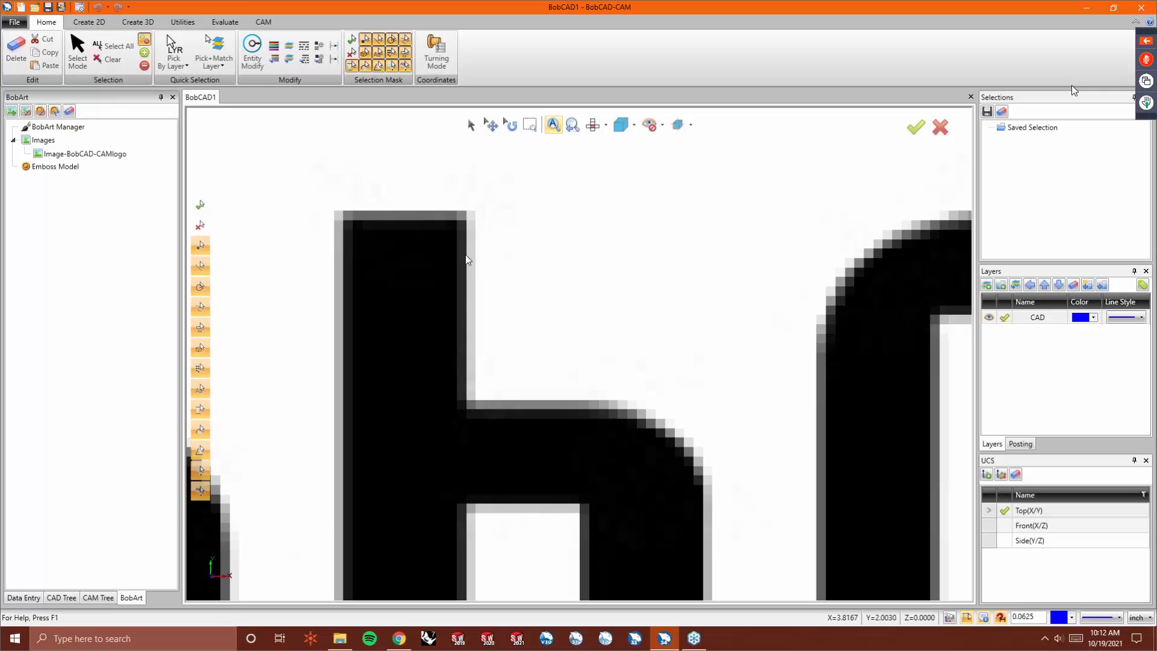
scroll(498, 316, "down", 5)
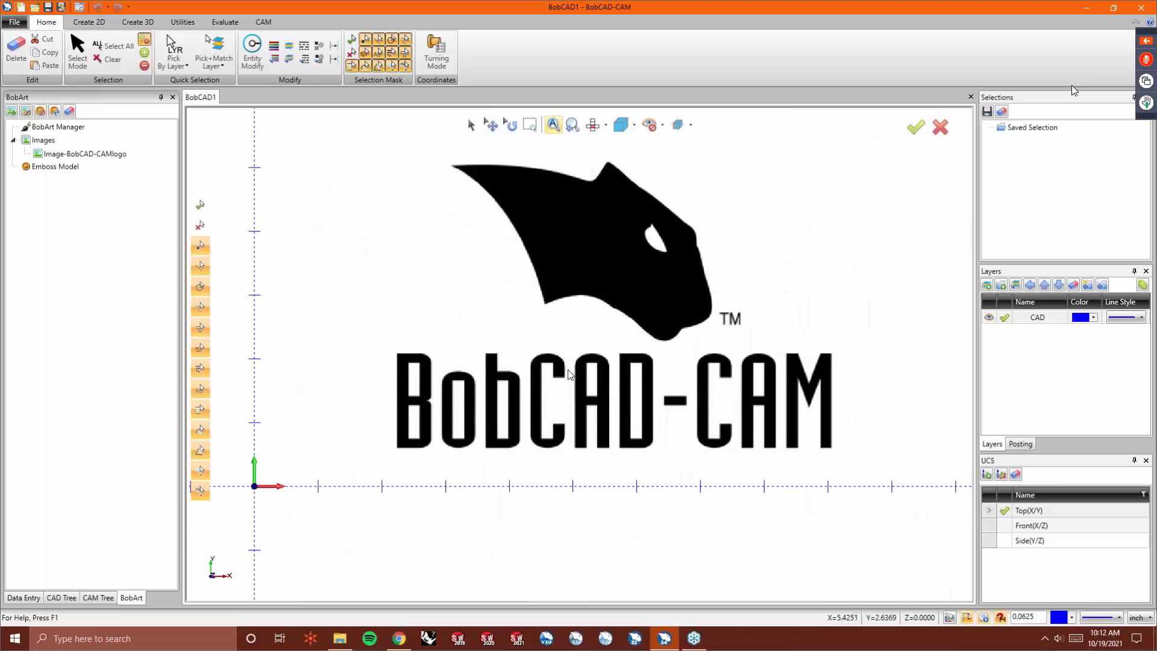
scroll(603, 323, "down", 1)
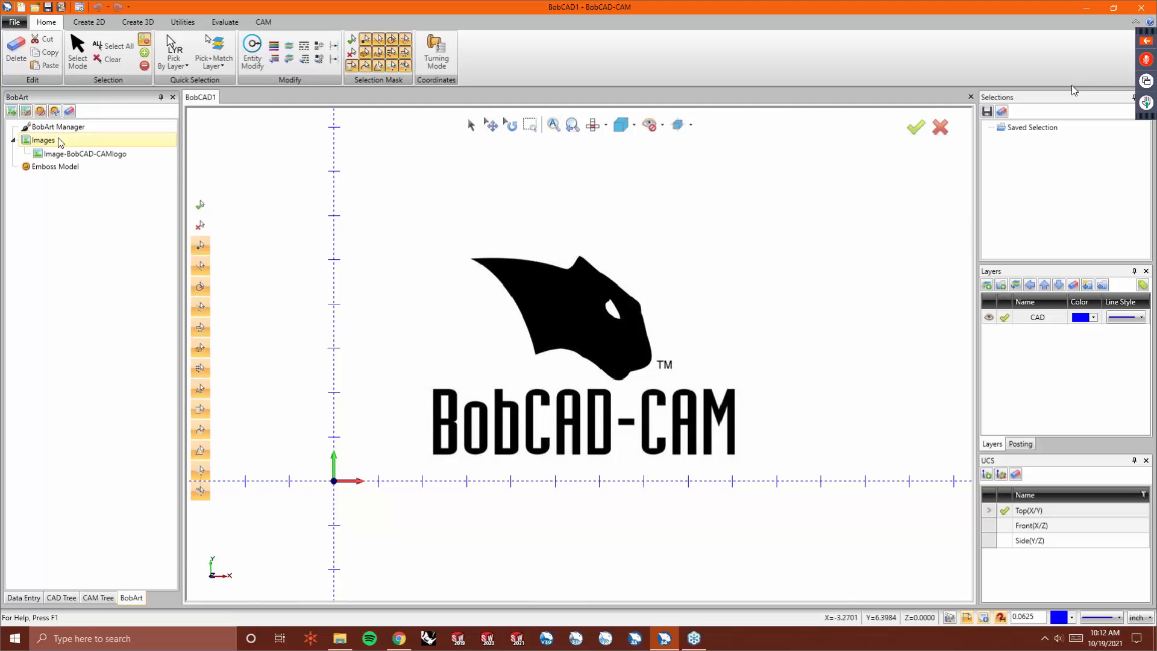
- Vectorize the logo image using the 2-Level strategy with a threshold value of 173
right_click(75, 156)
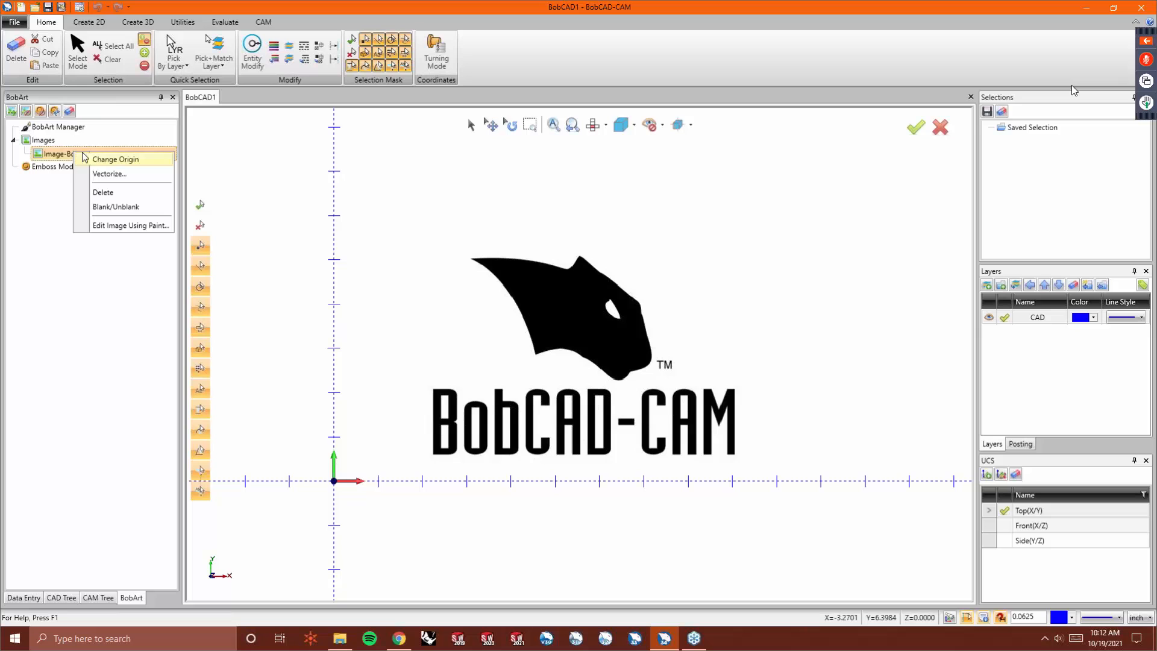
left_click(118, 176)
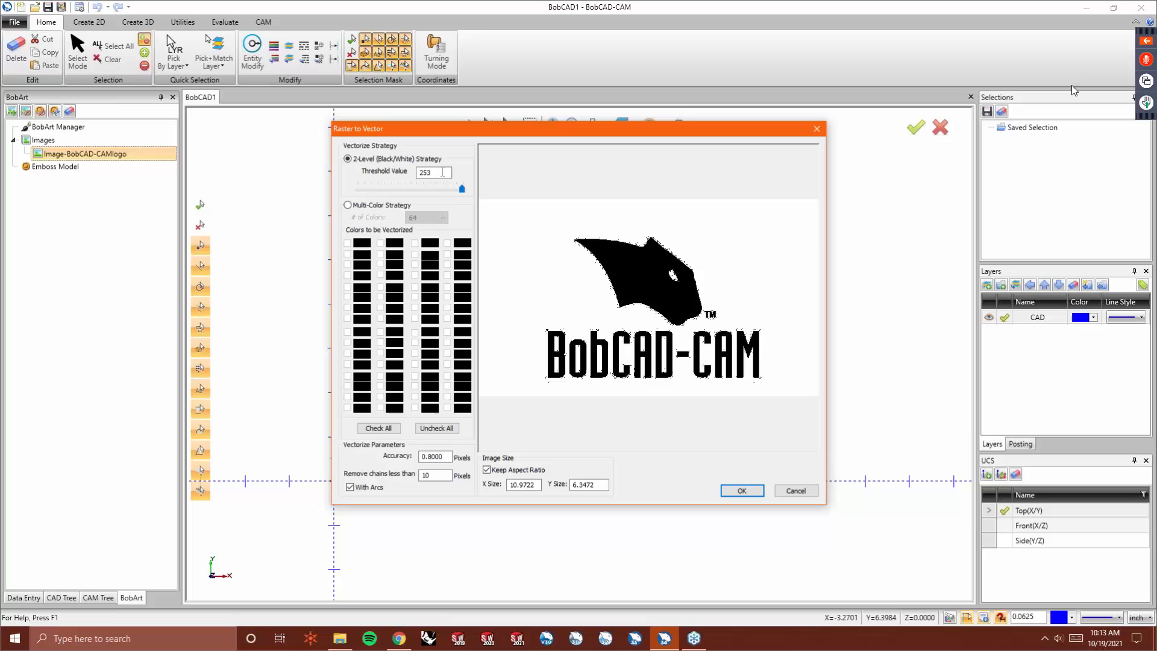
left_click_drag(462, 188, 436, 188)
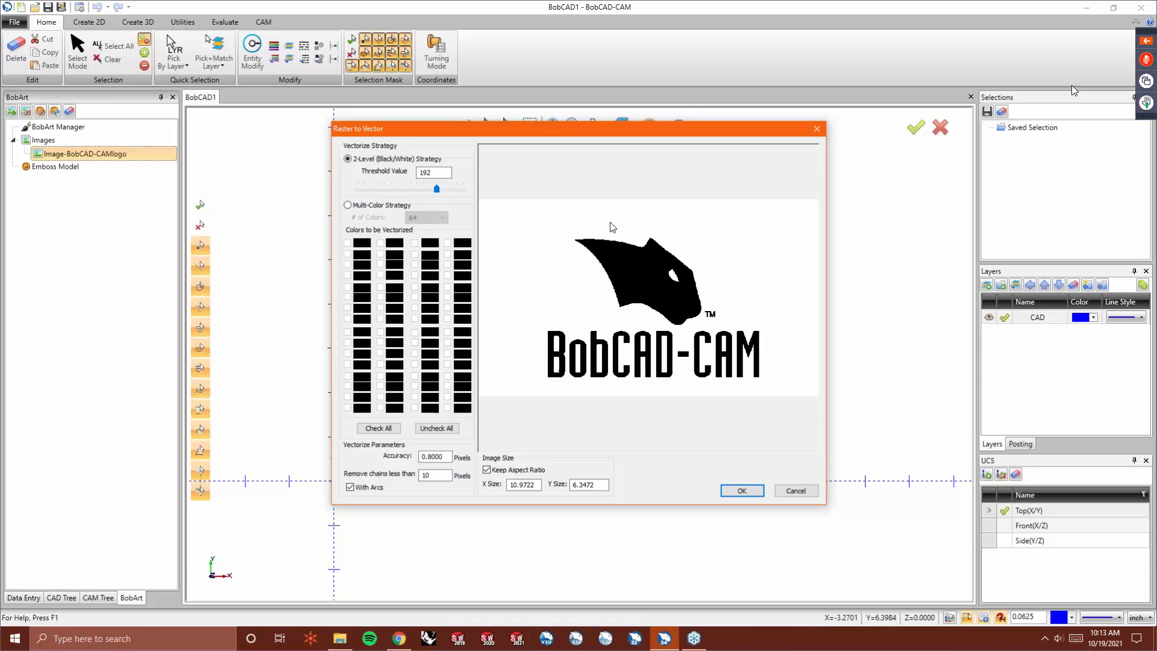
left_click_drag(393, 186, 392, 187)
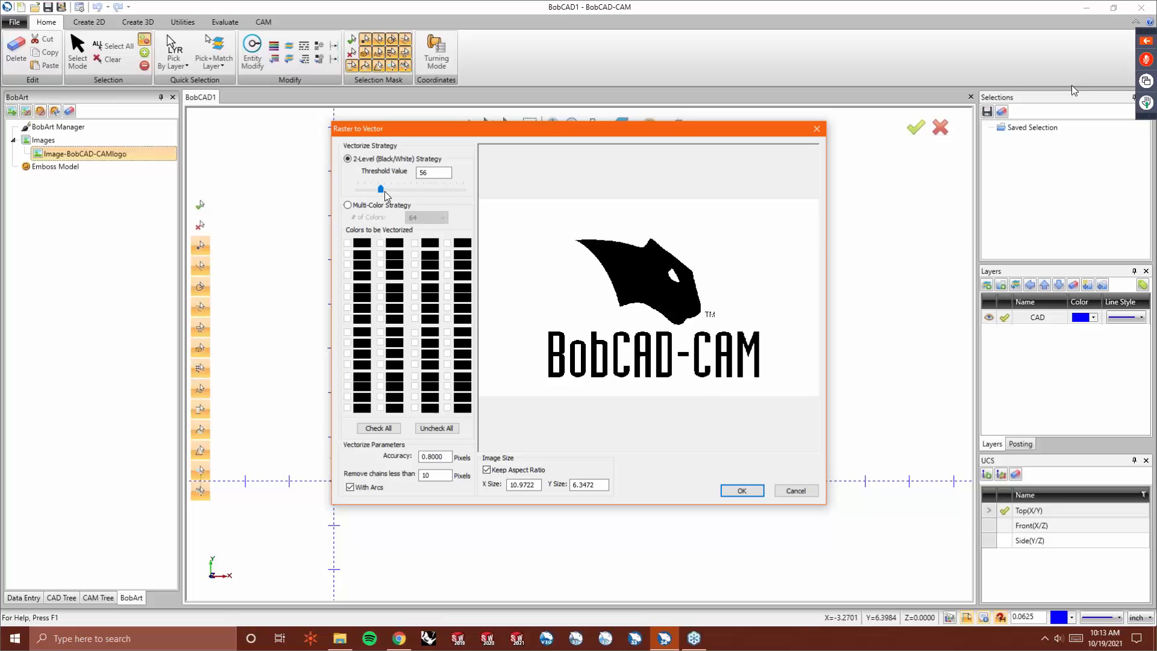
left_click_drag(375, 189, 363, 190)
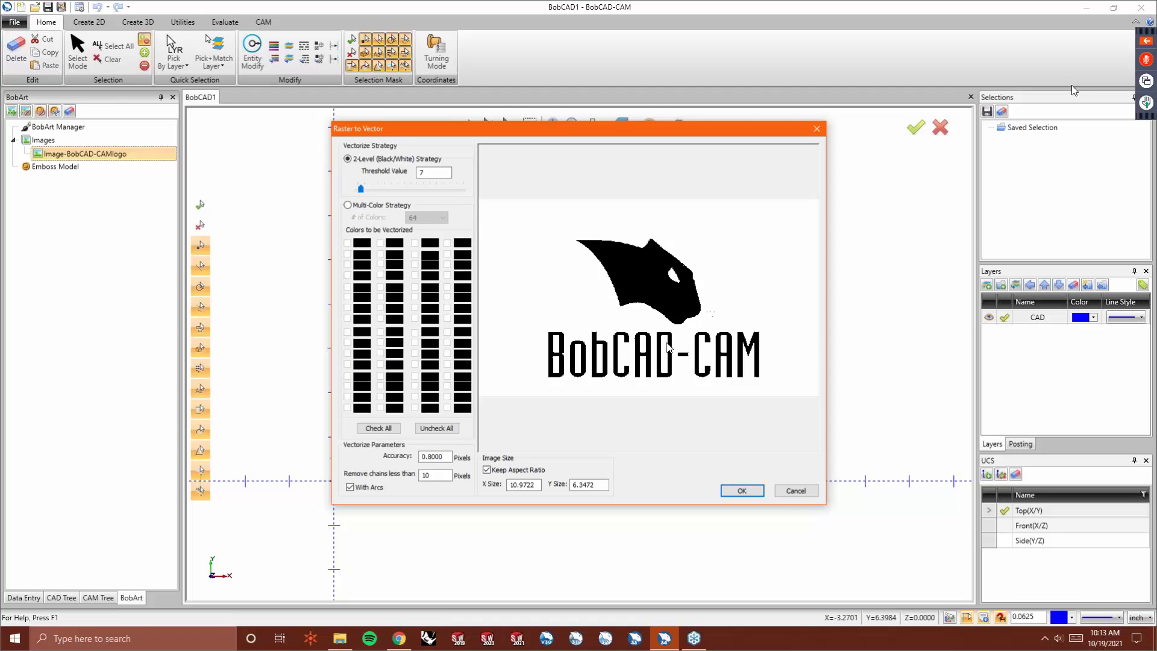
left_click_drag(362, 190, 425, 193)
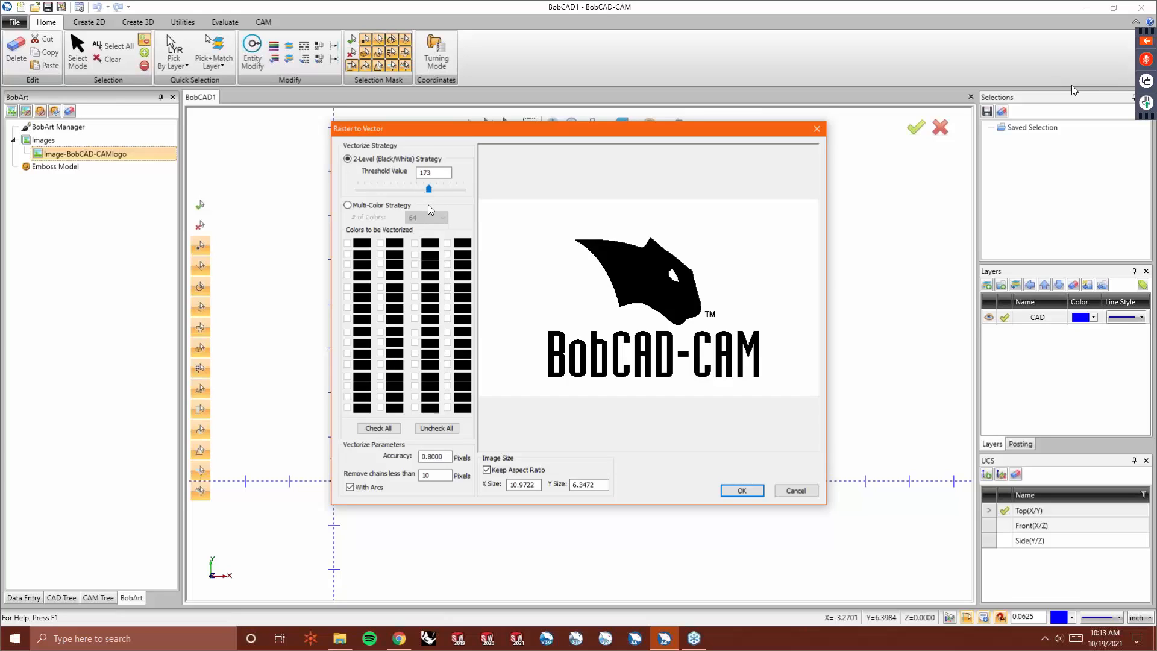
left_click(742, 490)
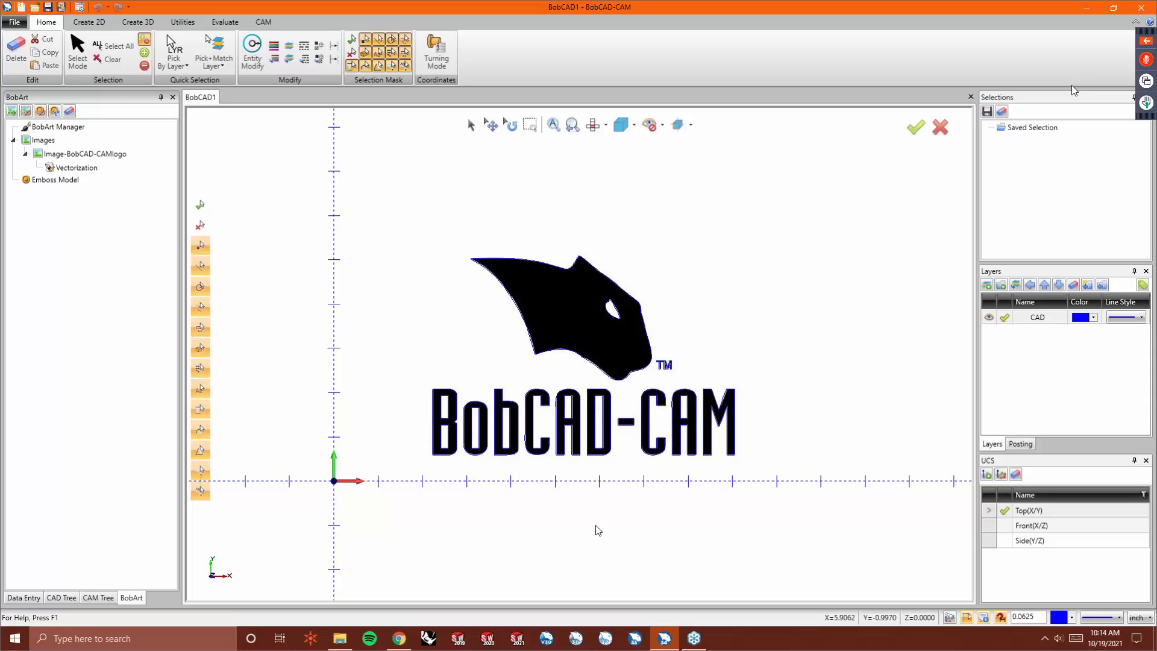
- Hide the source image and zoom in to inspect the vectorized outlines of the logo
key("i")
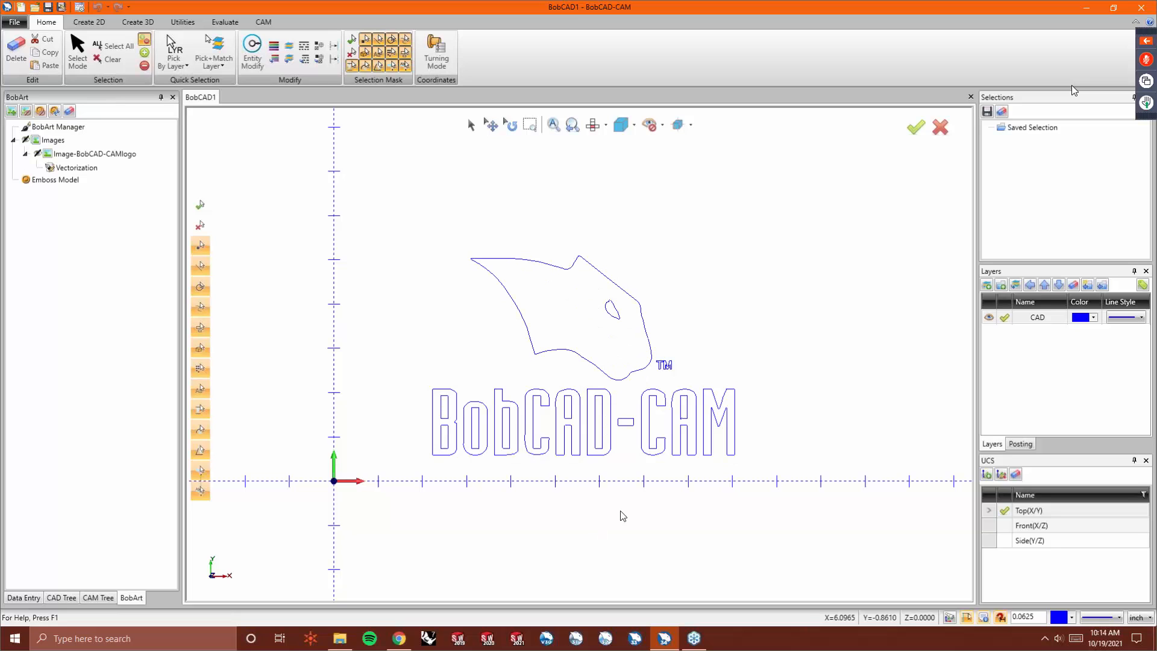
scroll(600, 282, "up", 3)
scroll(446, 235, "up", 1)
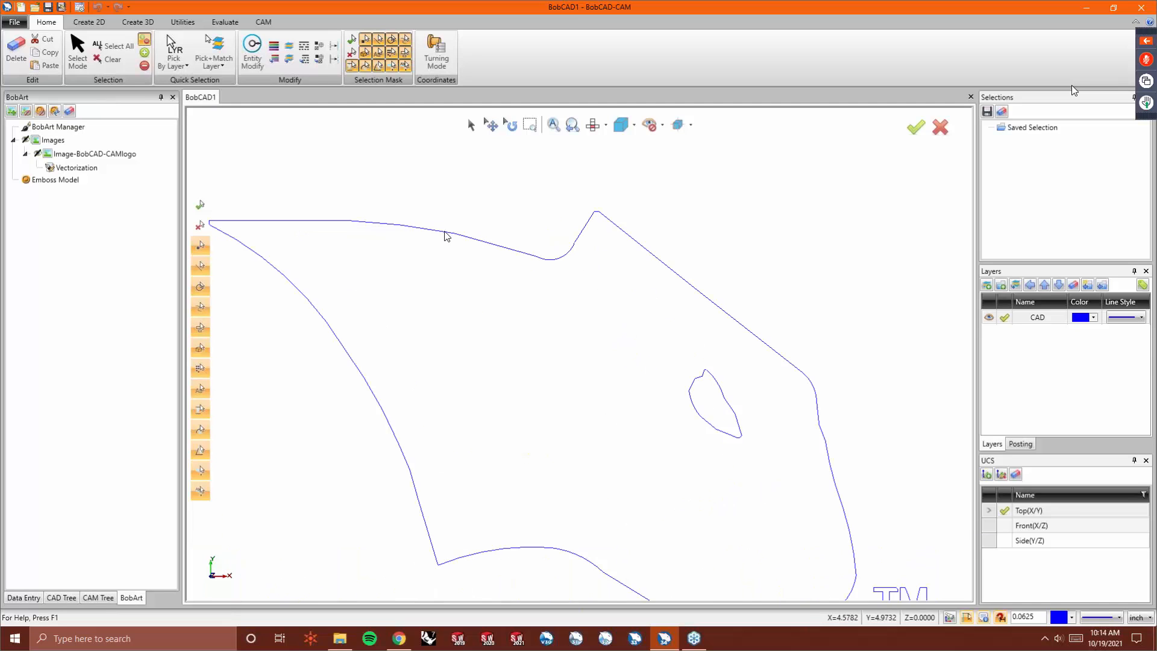
scroll(530, 271, "down", 1)
scroll(653, 449, "up", 1)
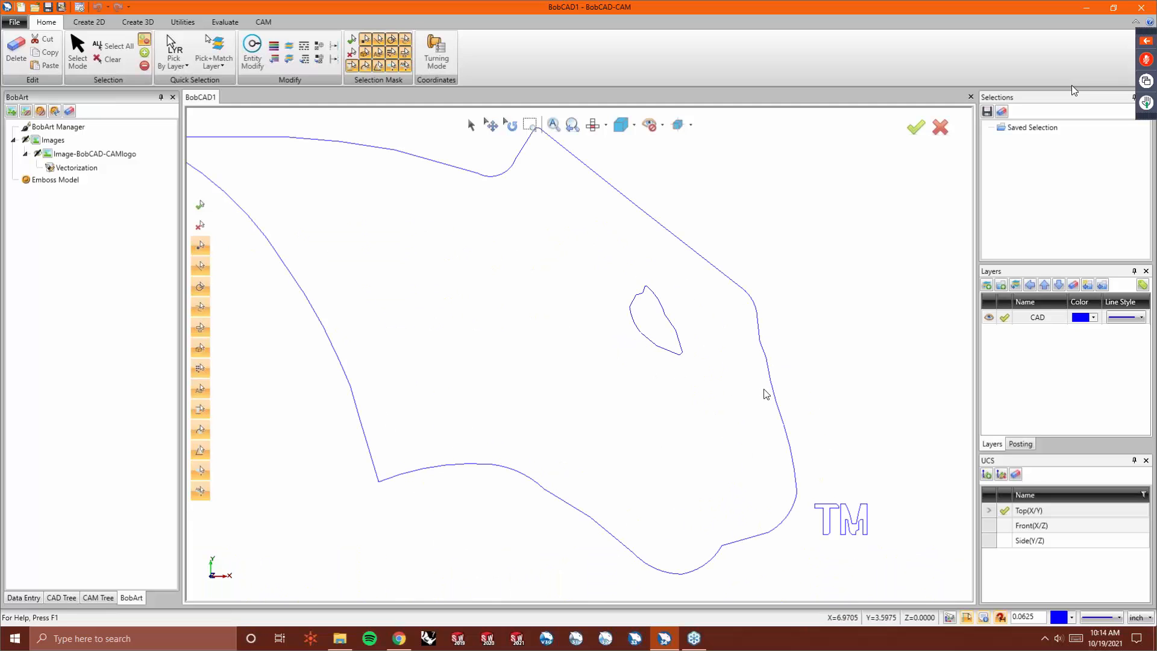
scroll(669, 388, "down", 3)
scroll(576, 560, "up", 2)
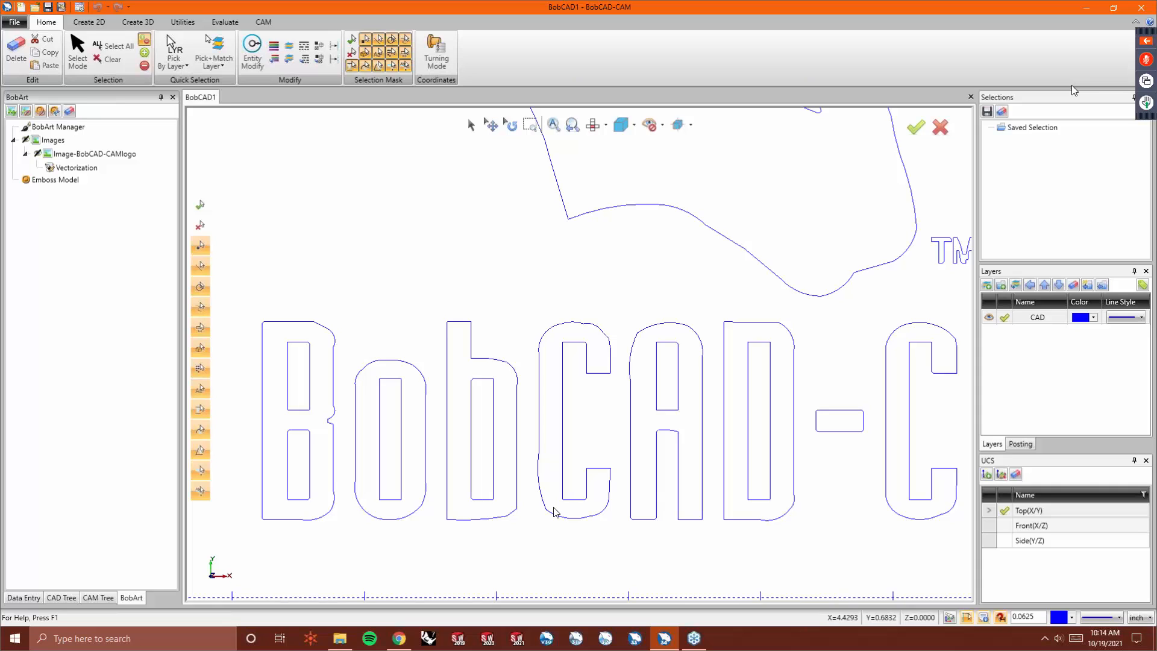
- Vectorize the logo image again with the accuracy set to 1.2 pixels and inspect the new outlines
right_click(85, 157)
left_click(145, 180)
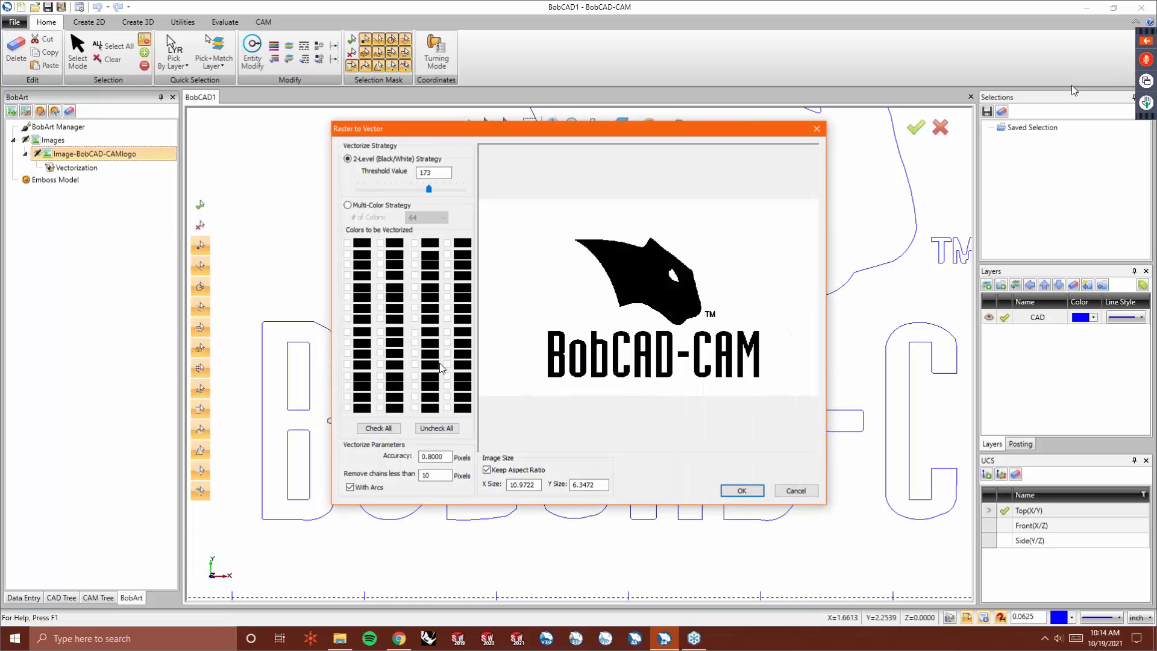
left_click_drag(447, 456, 412, 457)
type("1.2")
key("Tab")
left_click(742, 491)
scroll(504, 469, "down", 2)
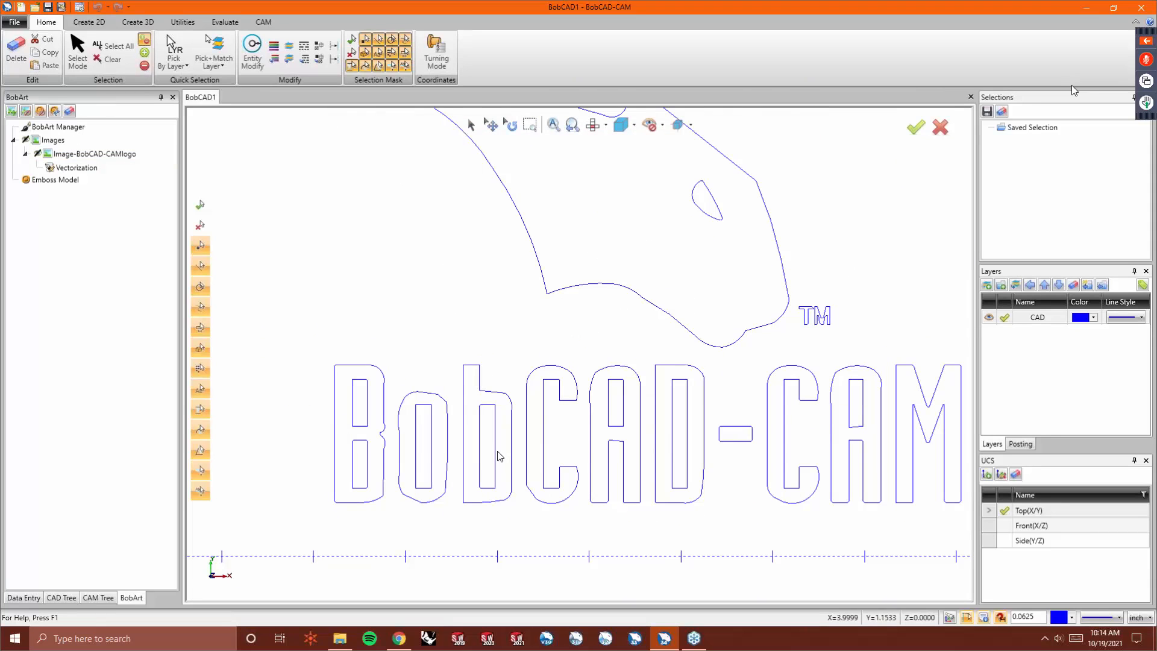
scroll(620, 410, "down", 2)
scroll(671, 276, "up", 2)
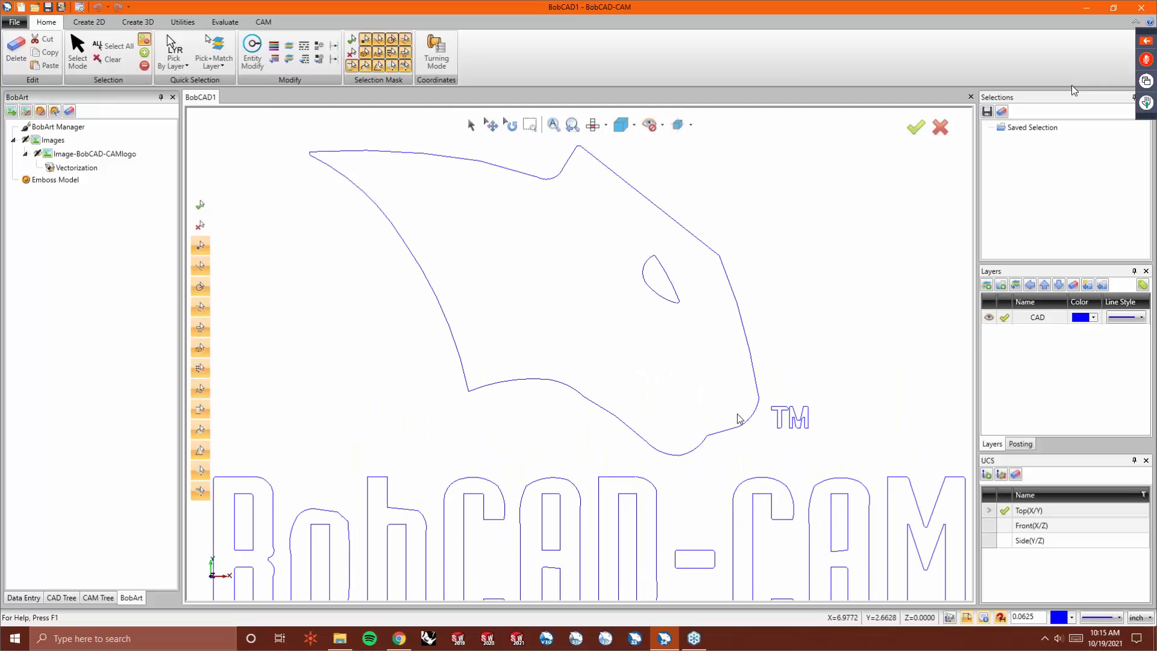
scroll(726, 419, "down", 1)
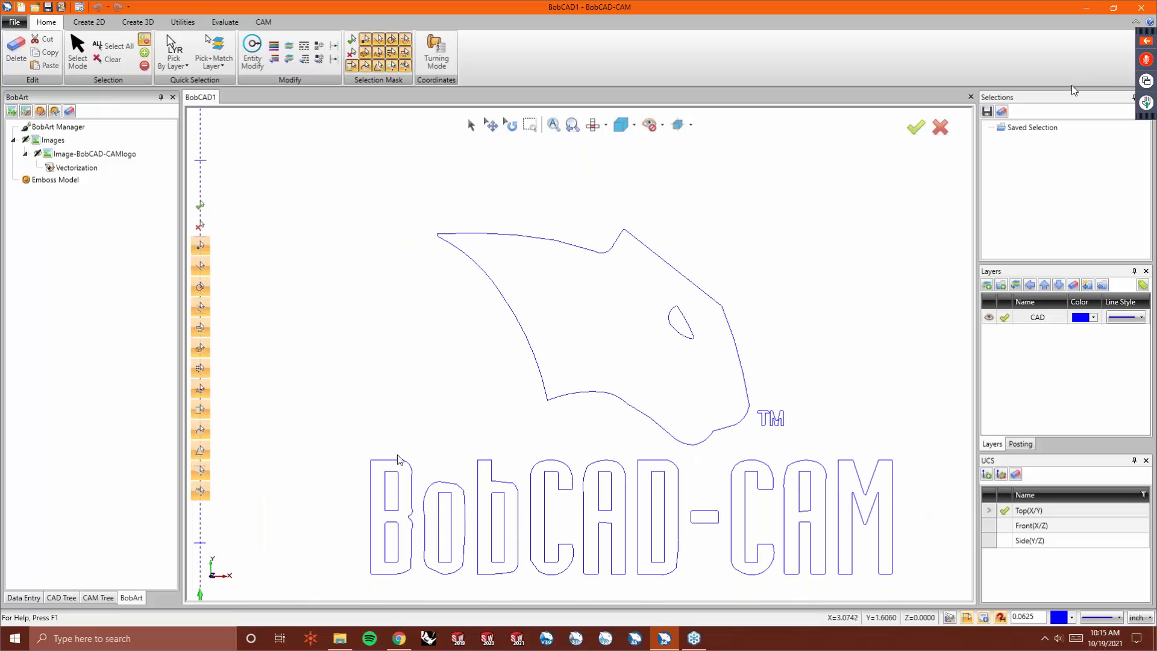
- Vectorize the logo image again with the accuracy set to 2 pixels
right_click(92, 156)
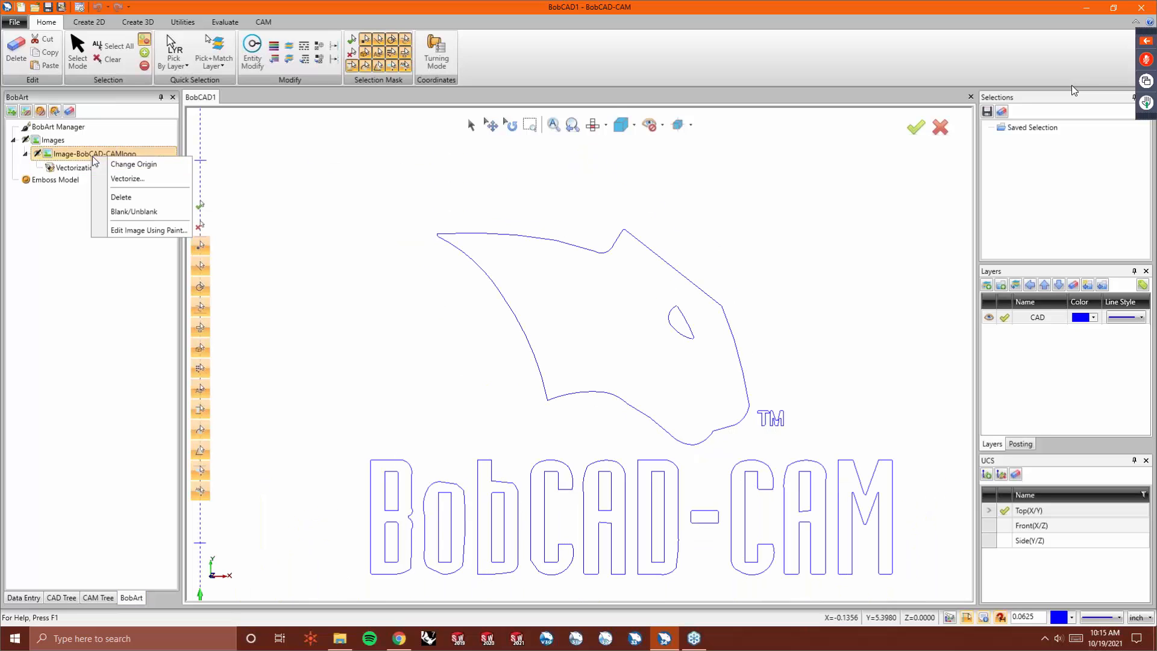
left_click(126, 178)
double_click(449, 456)
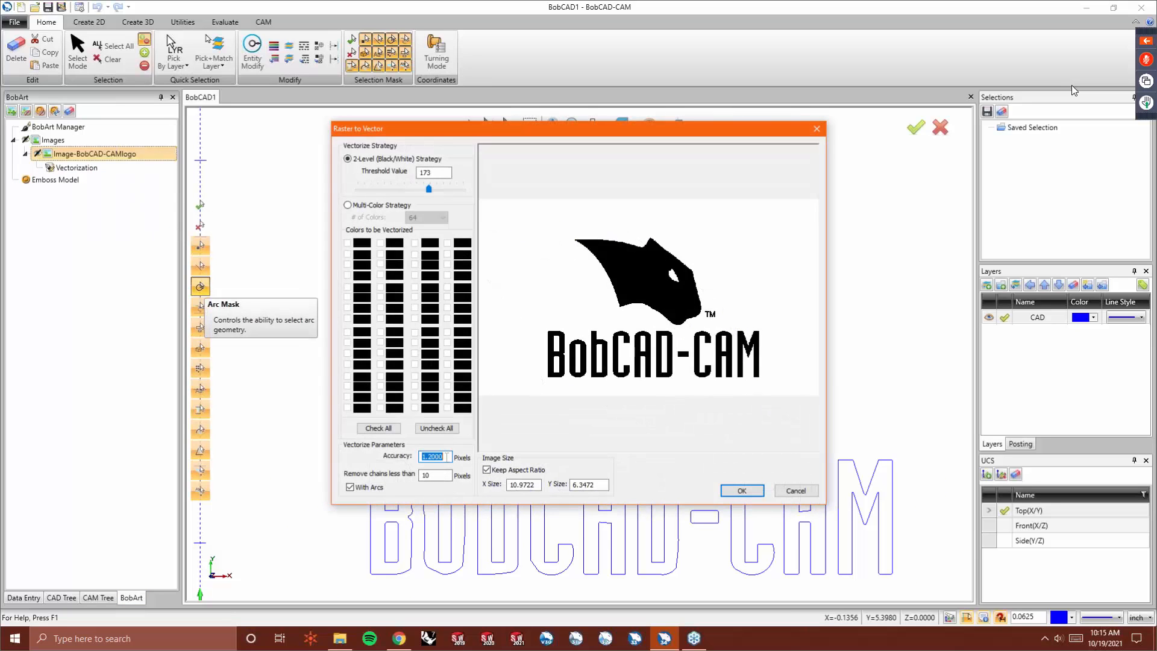
type("2")
key("Tab")
left_click(742, 488)
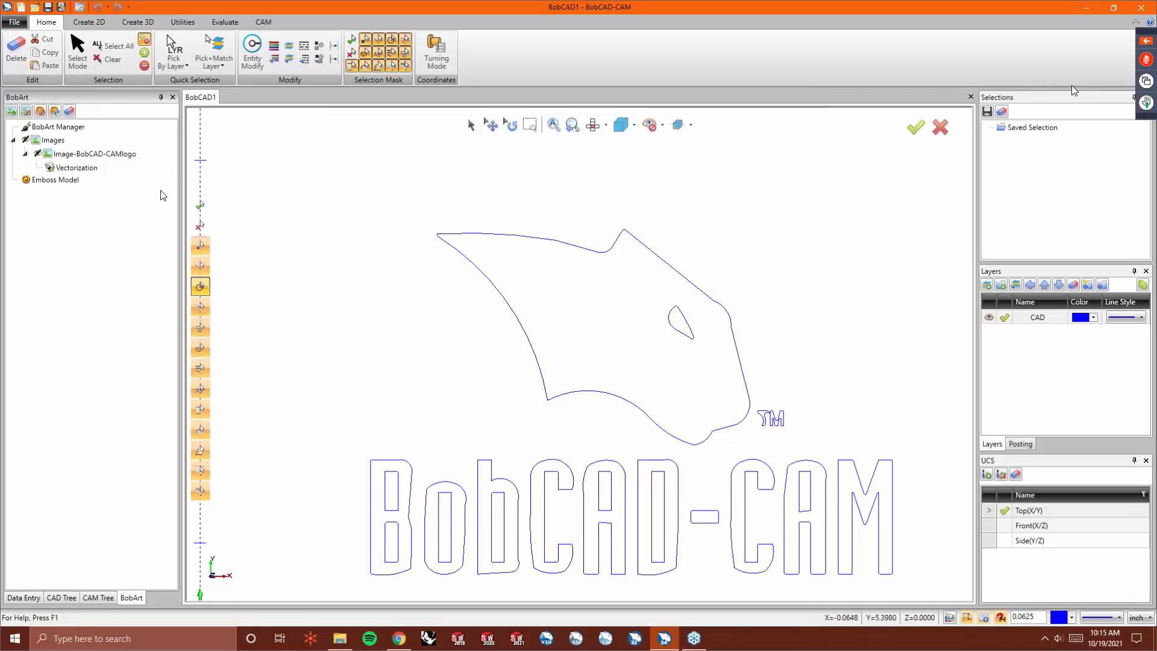
- Vectorize the logo image again with the accuracy set to 10 pixels
left_click(85, 168)
right_click(91, 154)
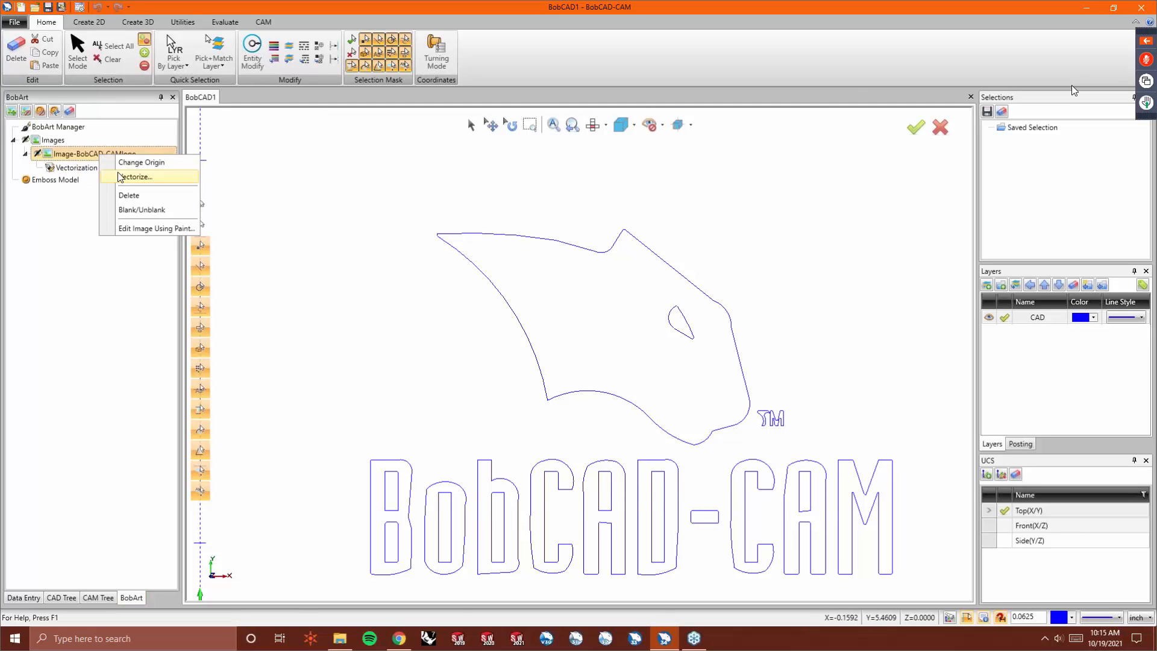
left_click(130, 173)
double_click(447, 456)
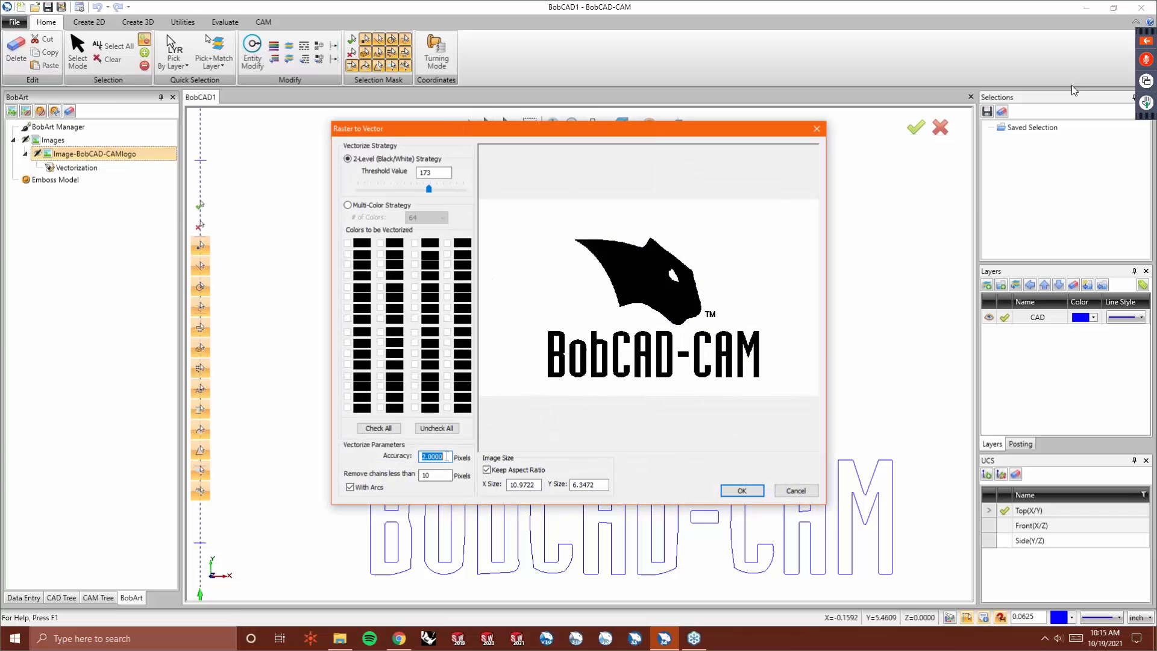
type("10")
key("Tab")
left_click(741, 491)
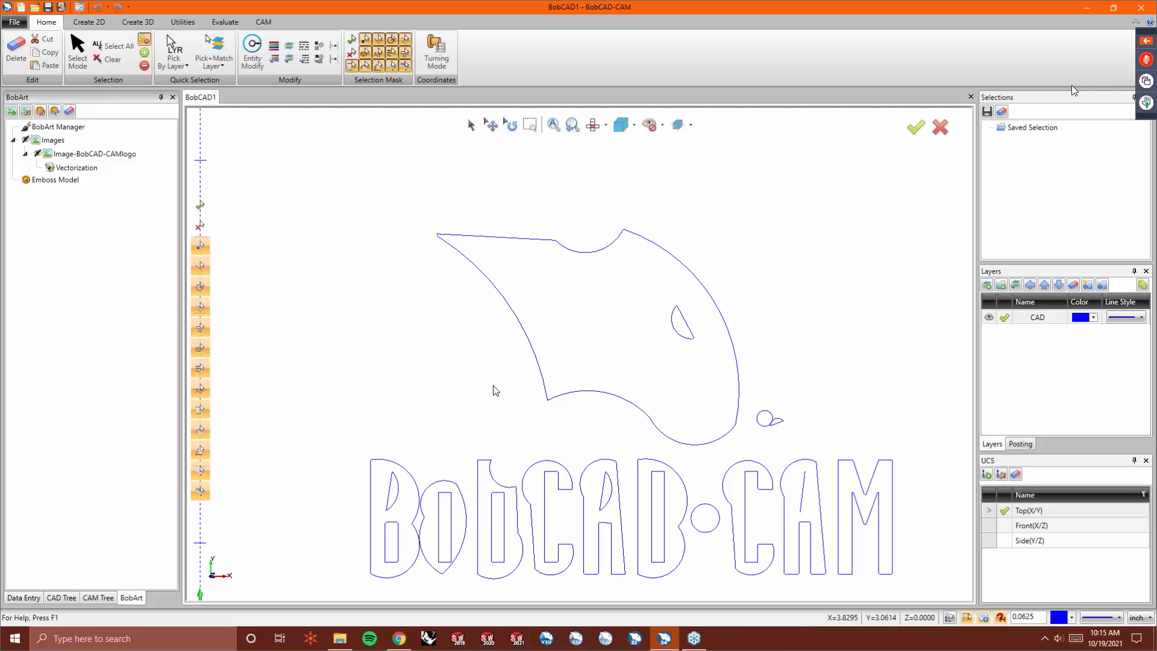
- Edit the existing vectorization and rerun it with the accuracy set to 0.2 pixels
left_click(96, 168)
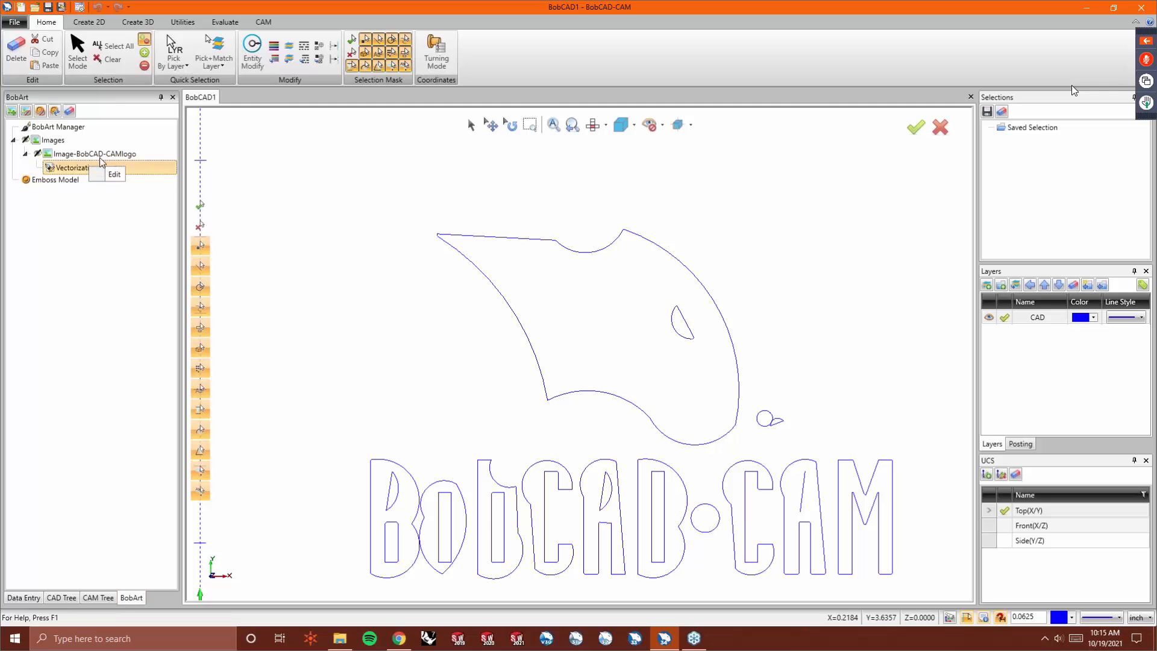
left_click(114, 174)
double_click(446, 456)
type("0.2")
key("Tab")
left_click(741, 491)
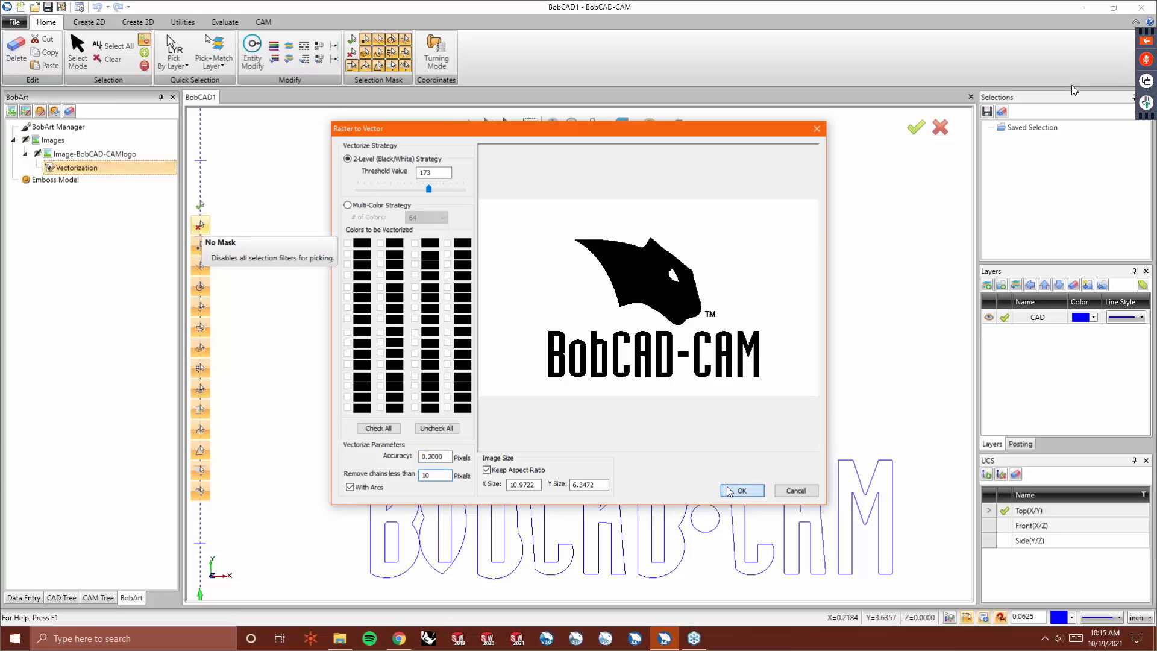
- Zoom in and out to inspect the vectorized outlines of the letters and the head shape
scroll(582, 490, "up", 2)
scroll(514, 468, "up", 4)
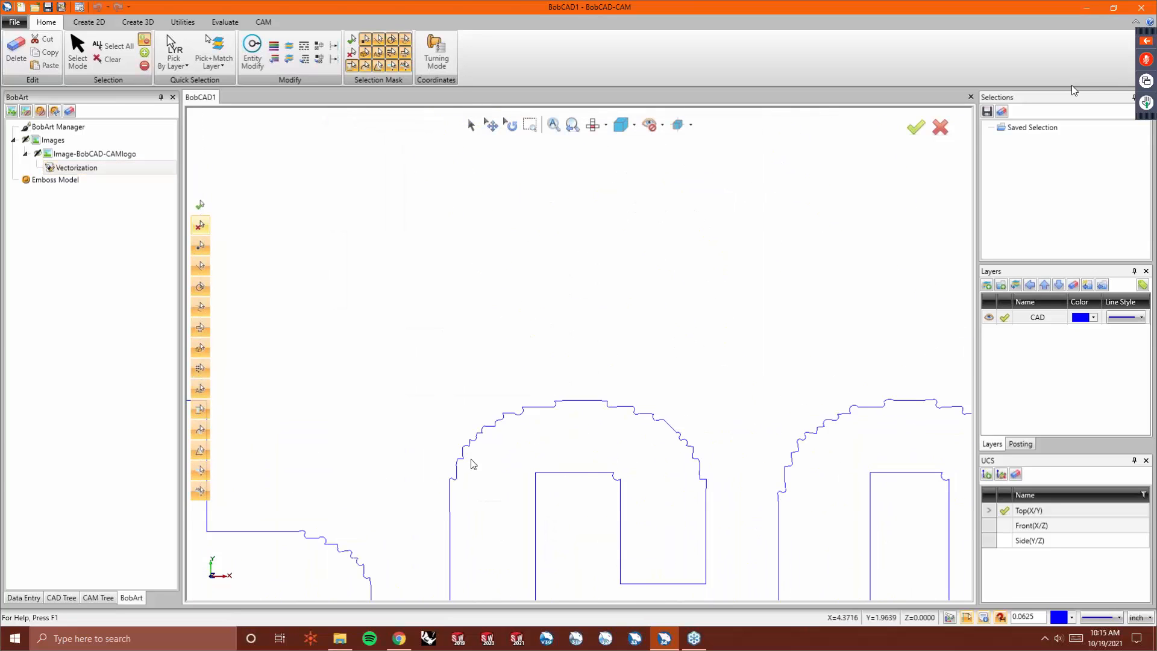
scroll(696, 458, "down", 5)
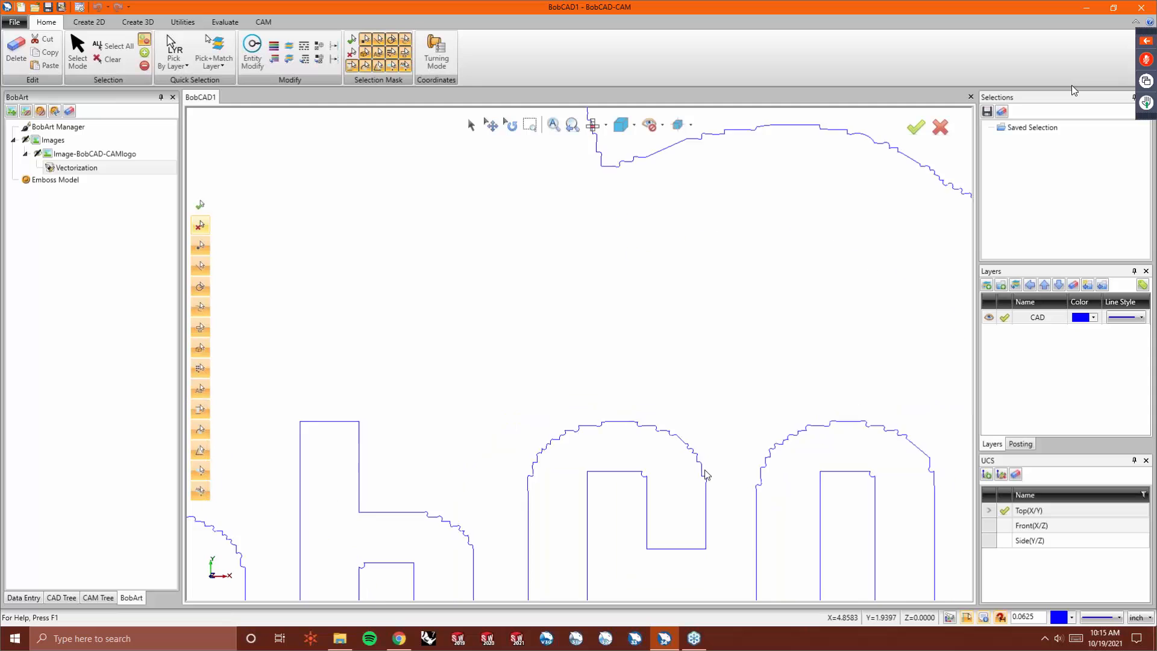
scroll(338, 512, "up", 1)
scroll(374, 494, "down", 3)
scroll(585, 318, "up", 2)
scroll(584, 318, "up", 1)
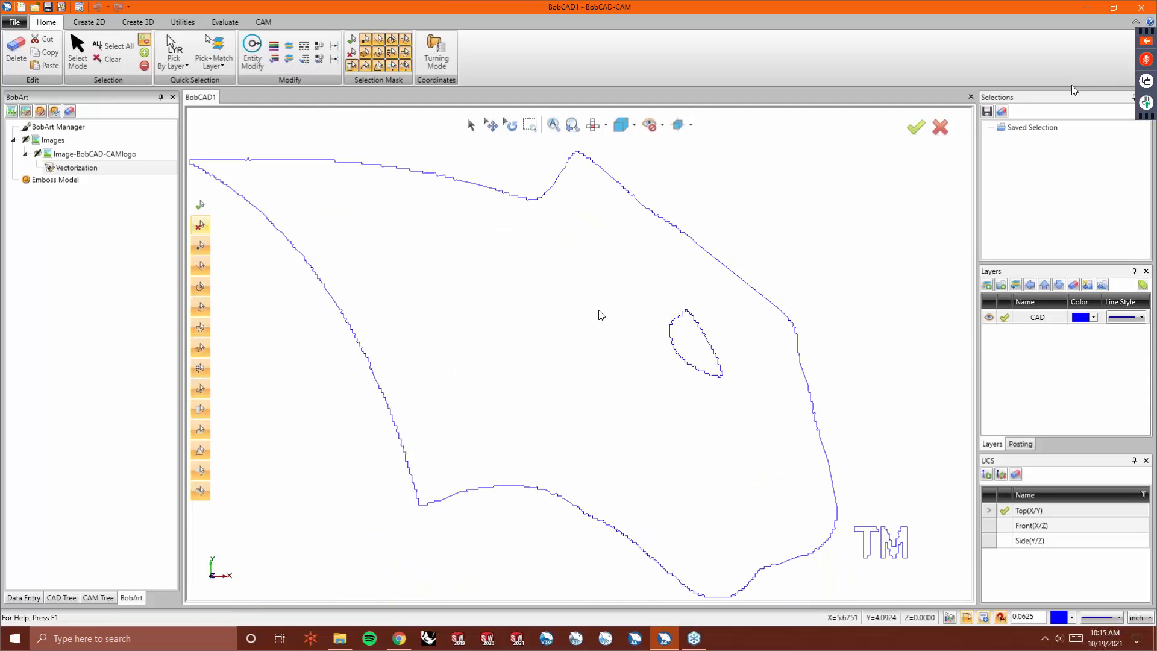
scroll(591, 337, "down", 4)
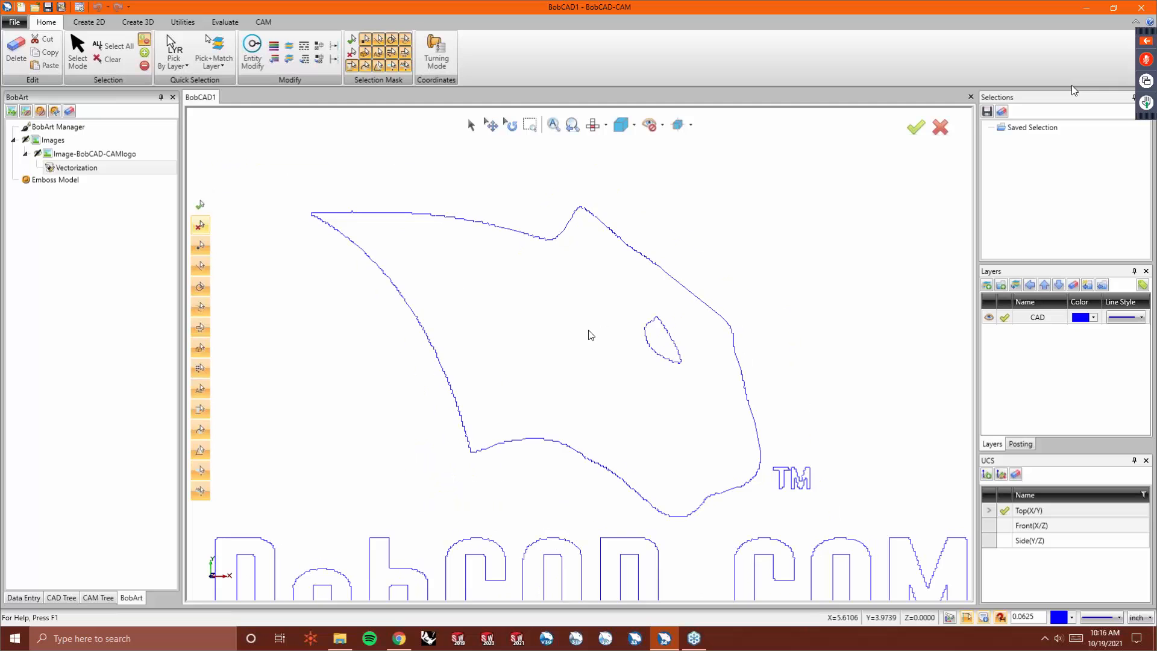
scroll(598, 417, "down", 2)
scroll(599, 417, "up", 2)
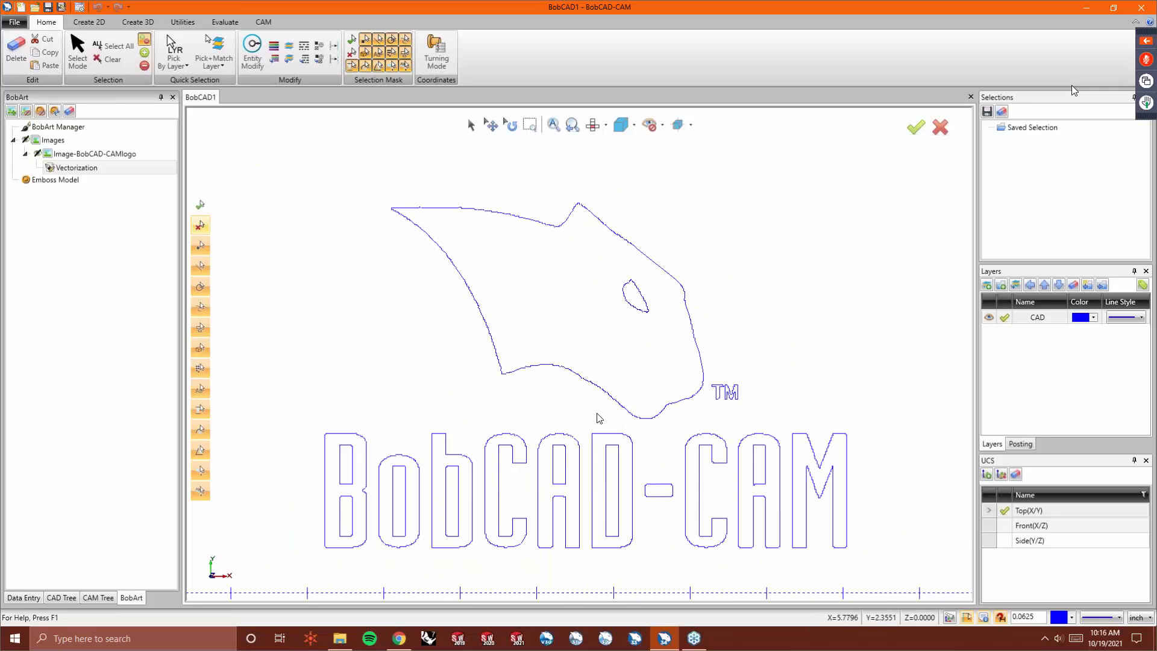
- Vectorize the logo with accuracy 1.5 pixels and remove chains shorter than 75 pixels
right_click(76, 154)
left_click(101, 180)
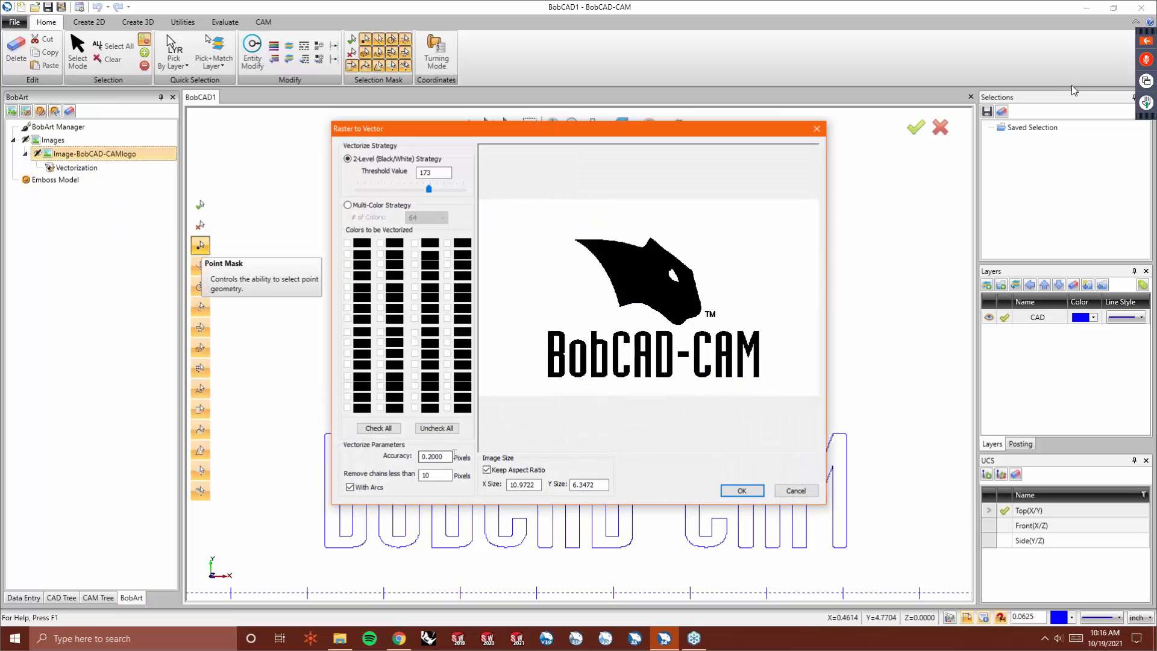
double_click(445, 456)
type("2")
key("Tab")
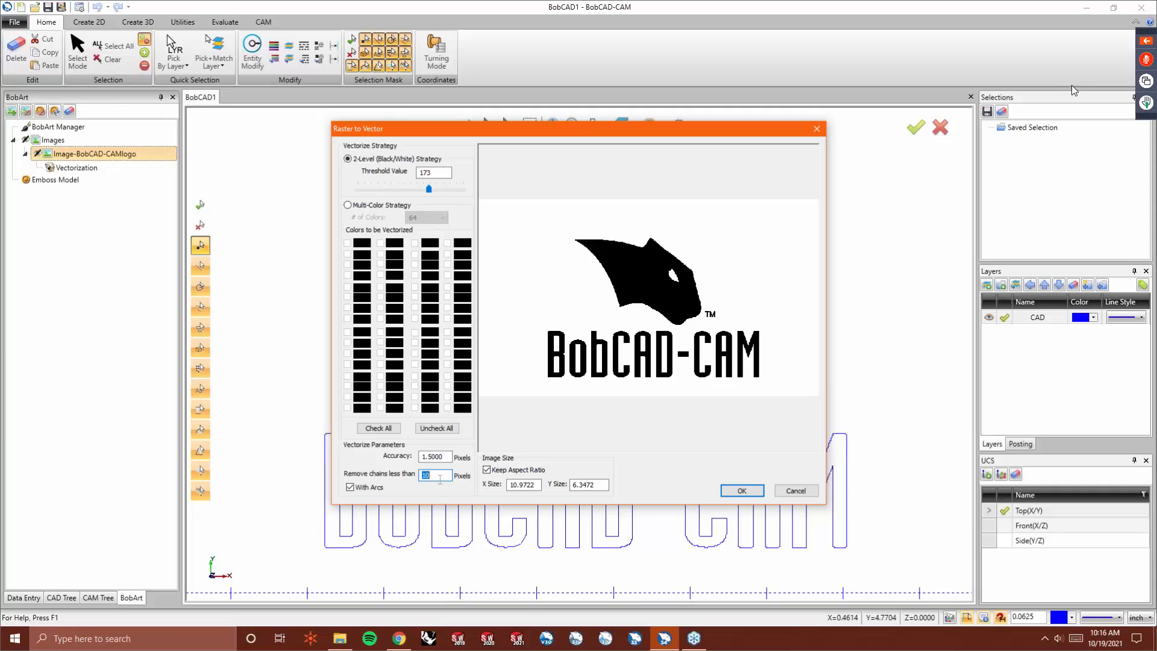
key("Tab")
left_click(751, 490)
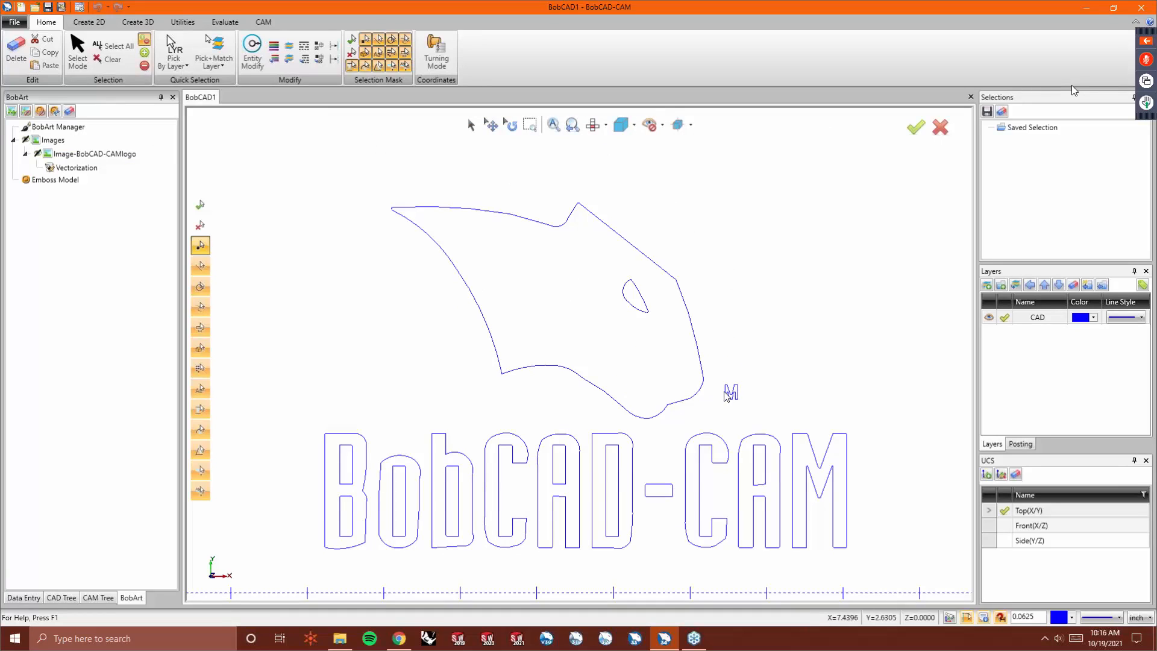
- Vectorize the logo again with chains shorter than 100 pixels removed
left_click(91, 155)
right_click(85, 155)
left_click(115, 181)
double_click(442, 475)
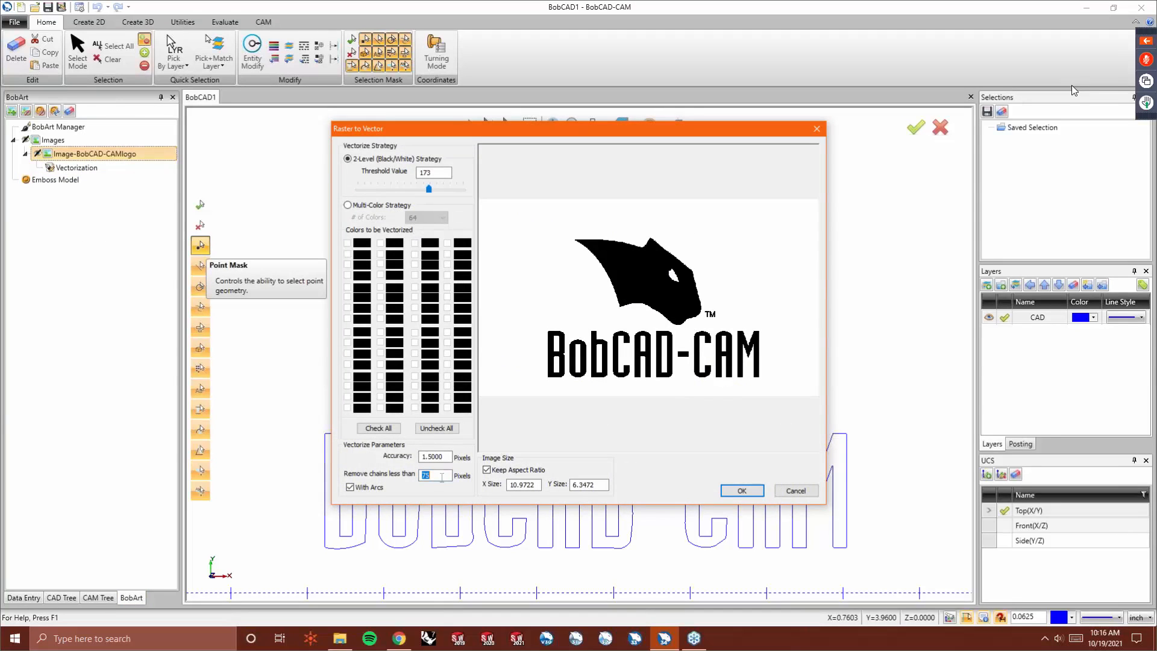
left_click(744, 491)
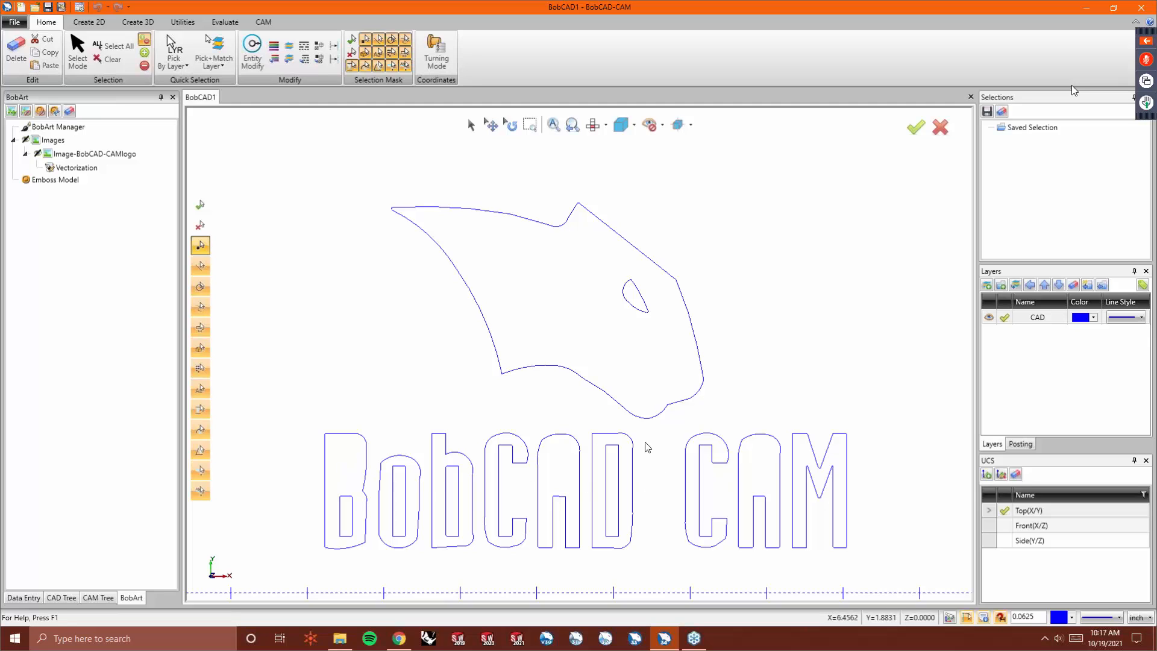
- Vectorize the logo again with chains shorter than 50 pixels removed
left_click(109, 156)
right_click(107, 155)
left_click(115, 176)
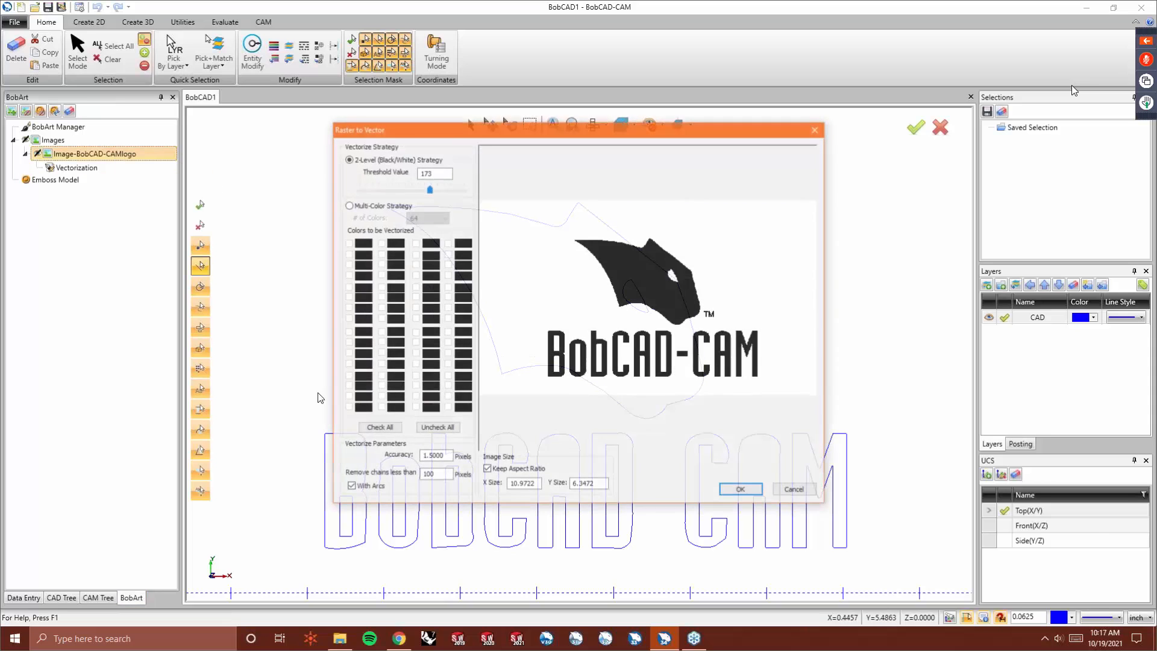
double_click(433, 475)
type("50")
key("Tab")
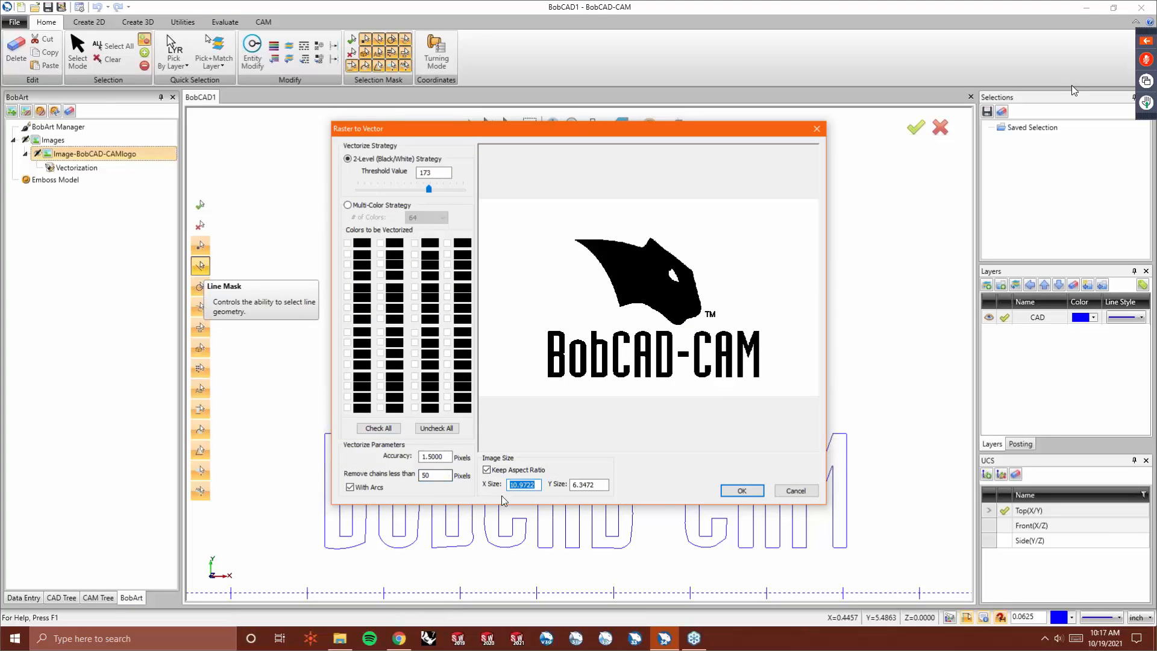
left_click(733, 491)
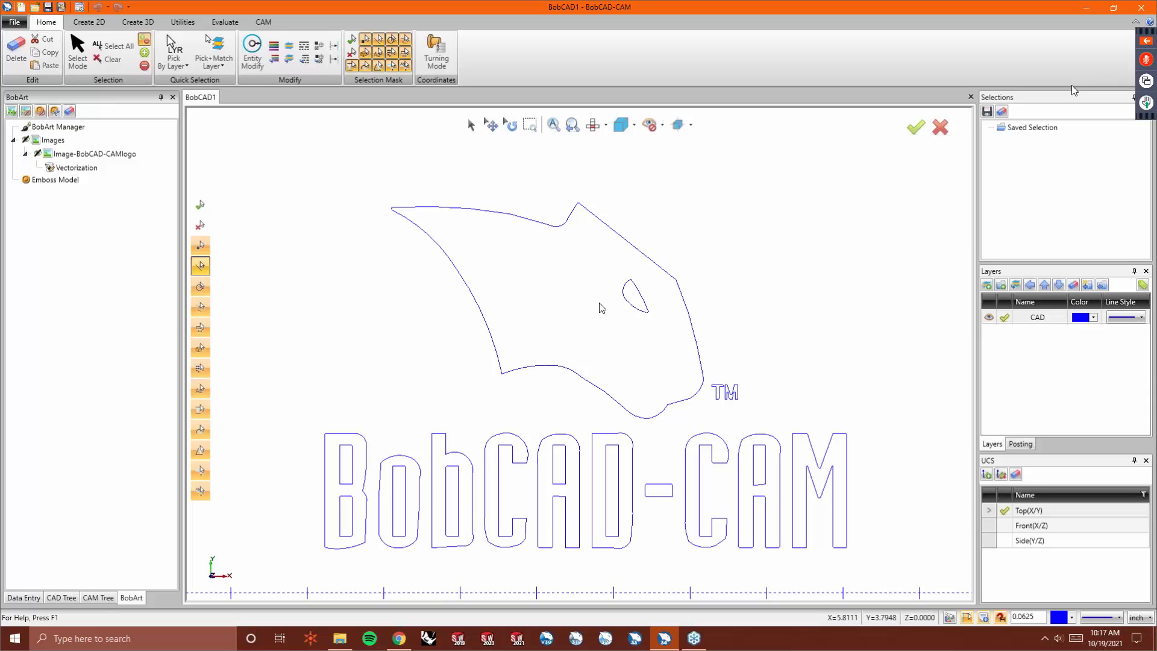
- Re-vectorize the logo at 1.2-pixel accuracy, keeping chains under 50 pixels removed
scroll(711, 291, "up", 4)
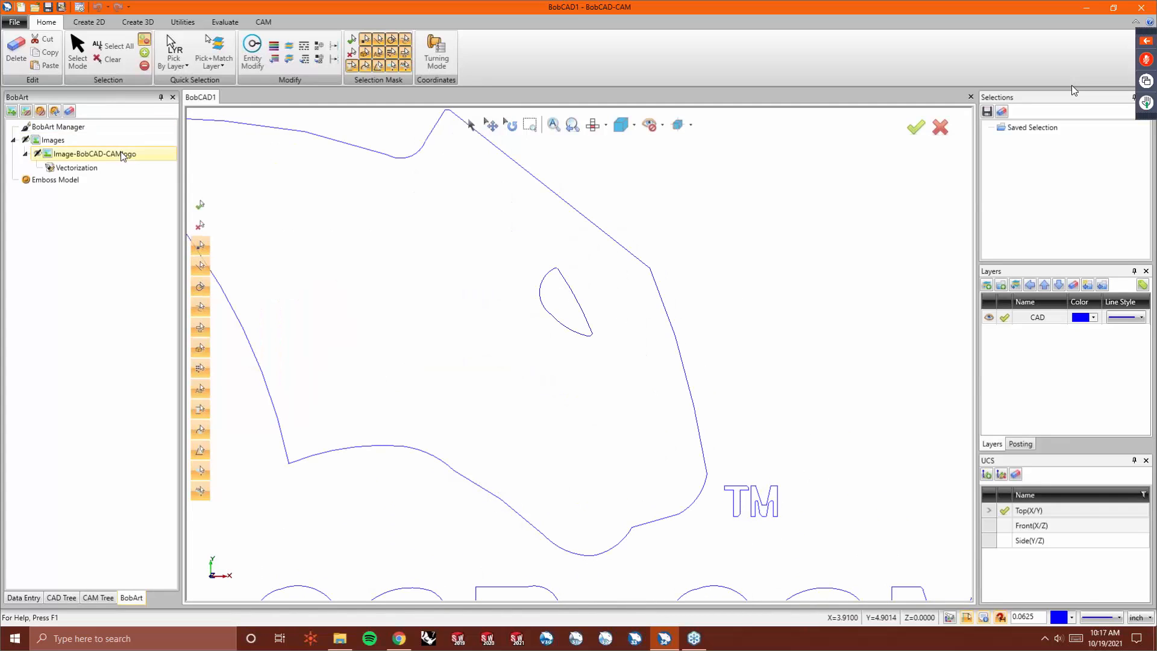
right_click(93, 157)
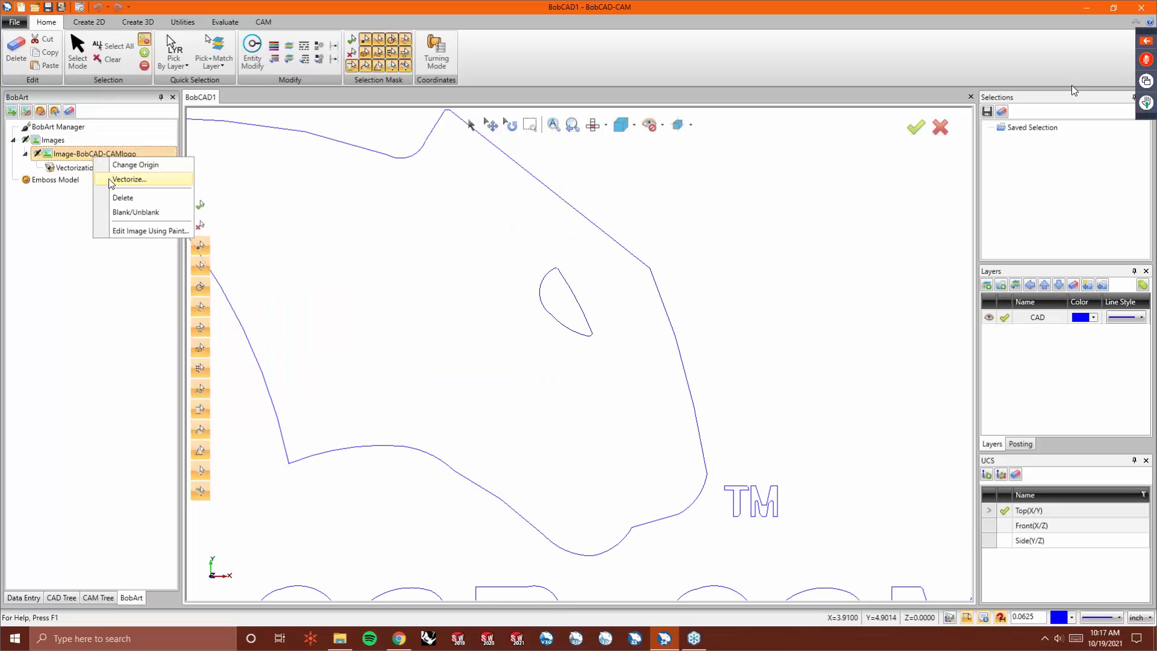
left_click(111, 182)
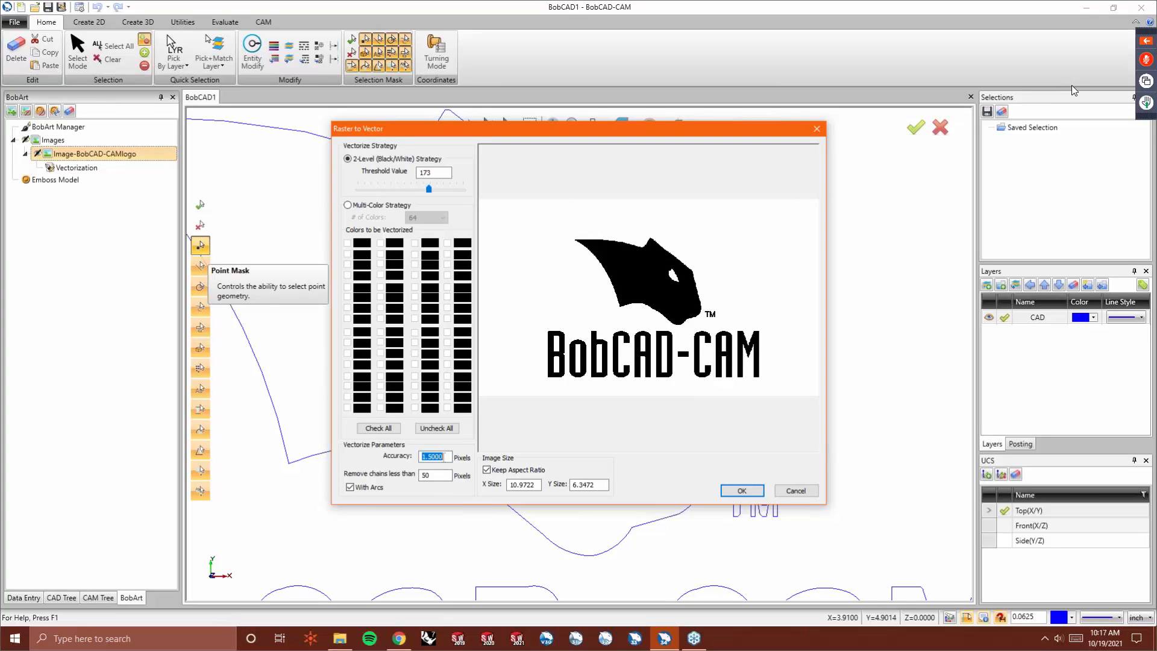
type("1.2")
key("Tab")
left_click(743, 491)
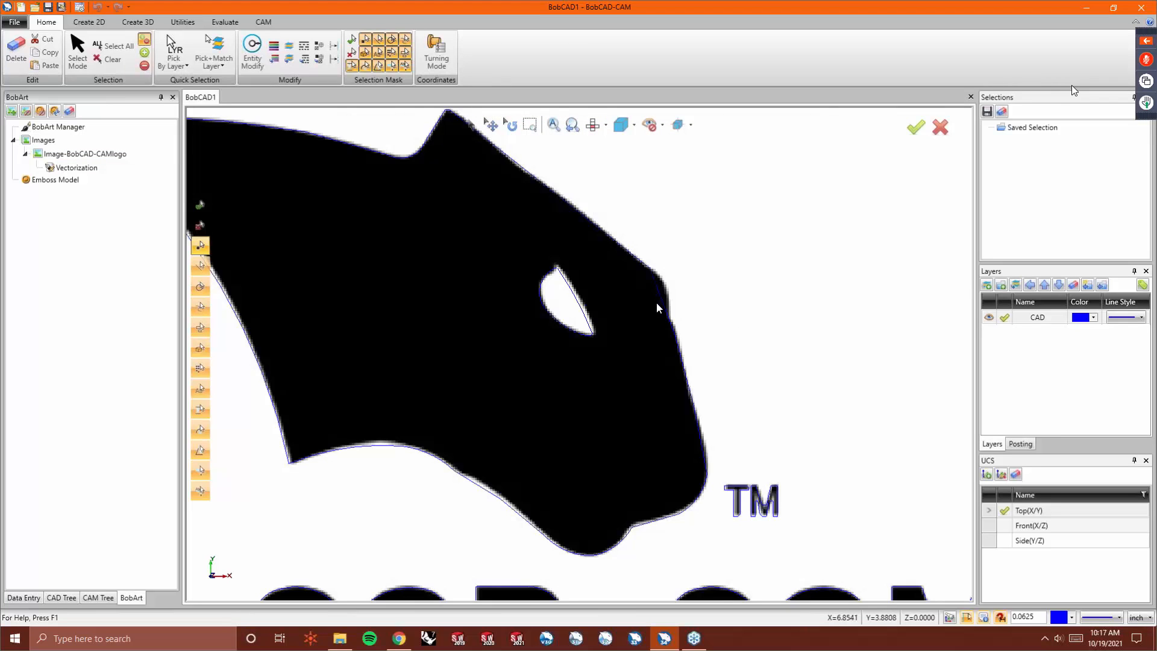
- Toggle the source image on and off while zooming to compare the outlines against the logo
left_click(471, 125)
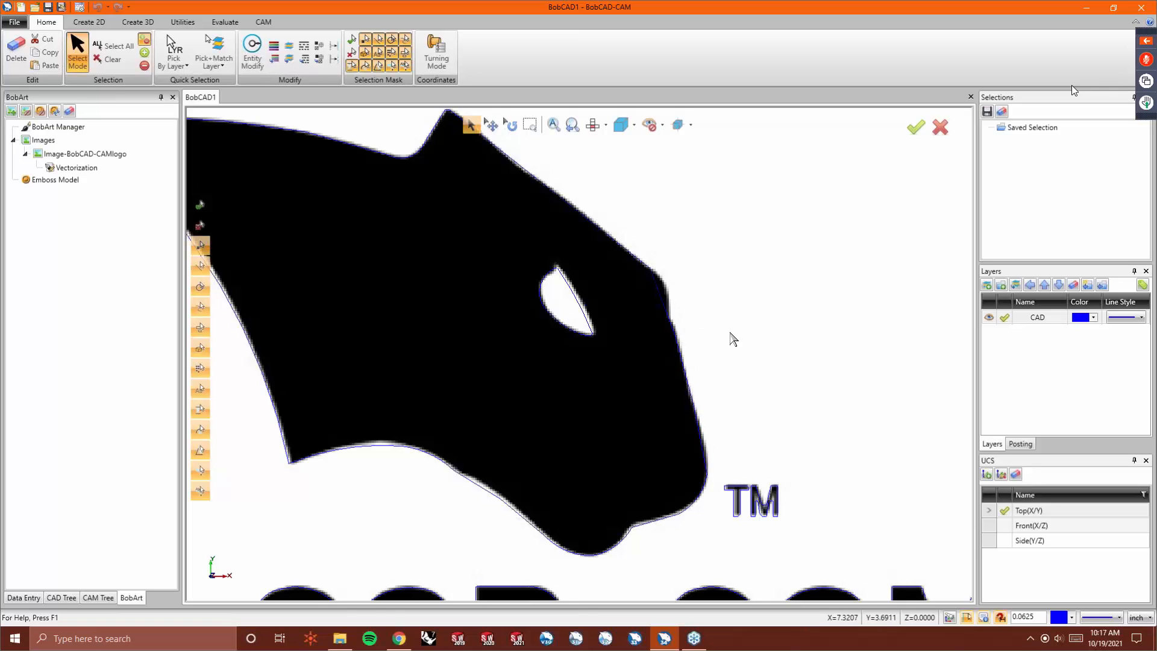
key("i")
scroll(538, 252, "down", 1)
scroll(629, 314, "down", 1)
scroll(692, 540, "up", 1)
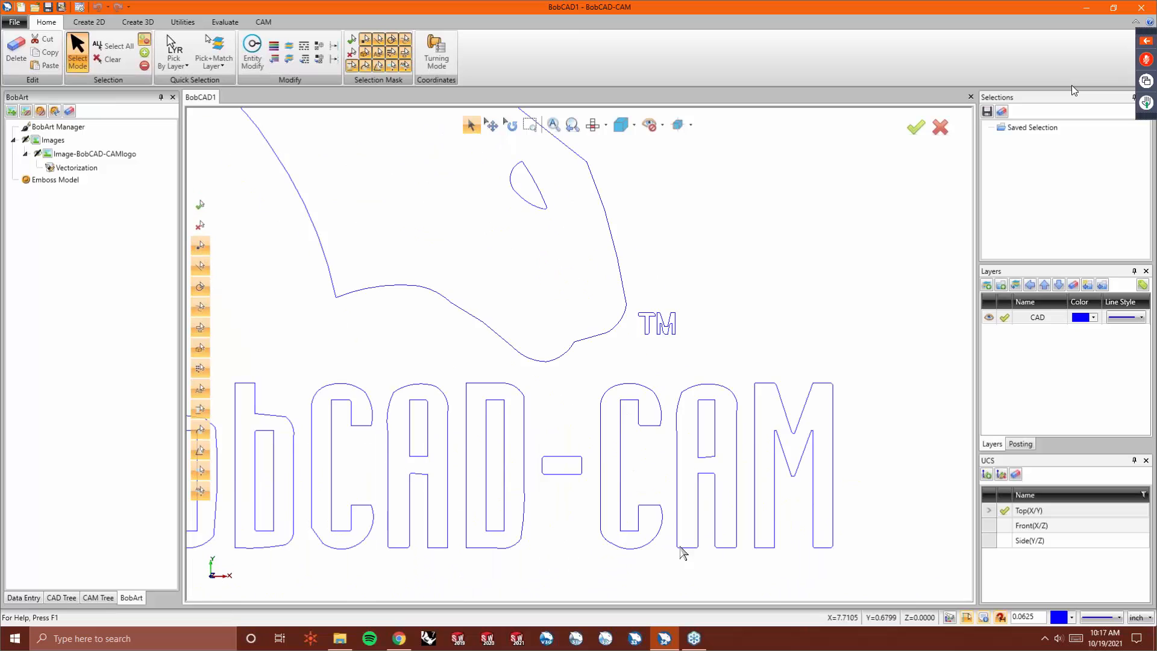
scroll(691, 541, "up", 1)
key("i")
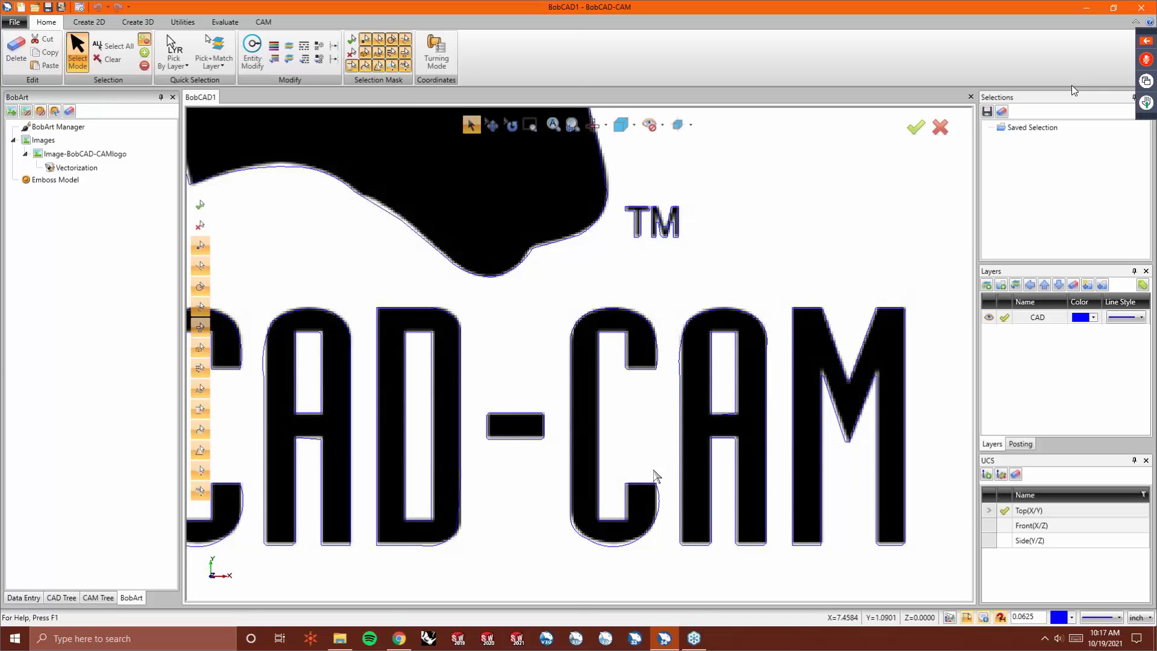
scroll(678, 468, "down", 1)
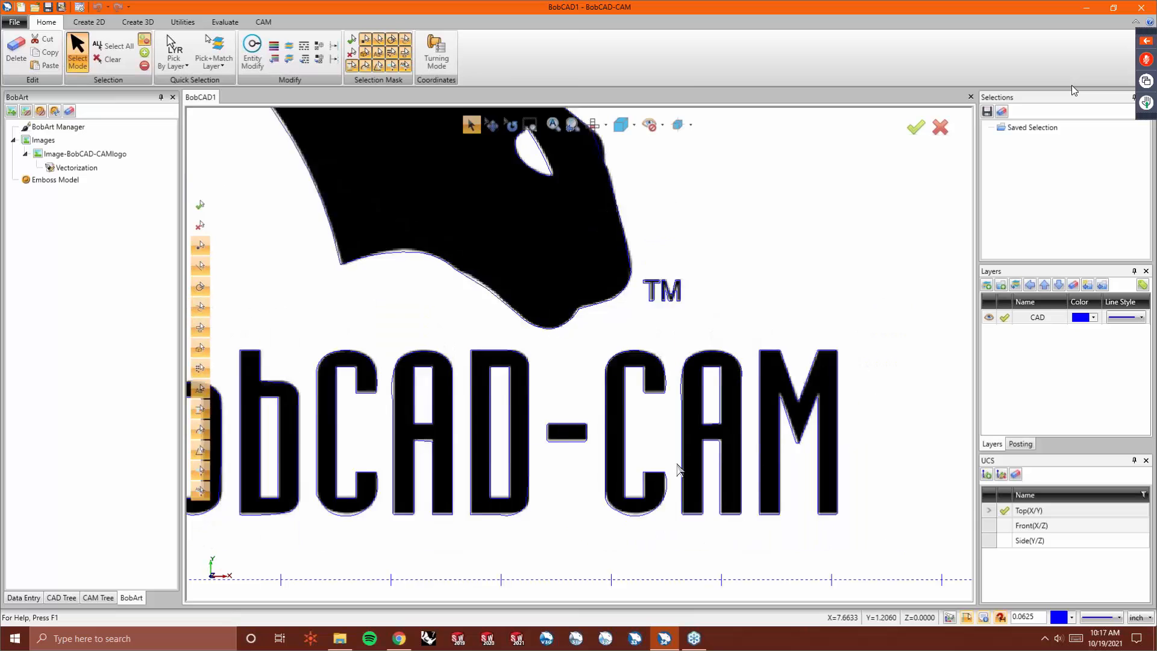
scroll(678, 469, "down", 1)
scroll(255, 486, "up", 1)
scroll(259, 486, "up", 1)
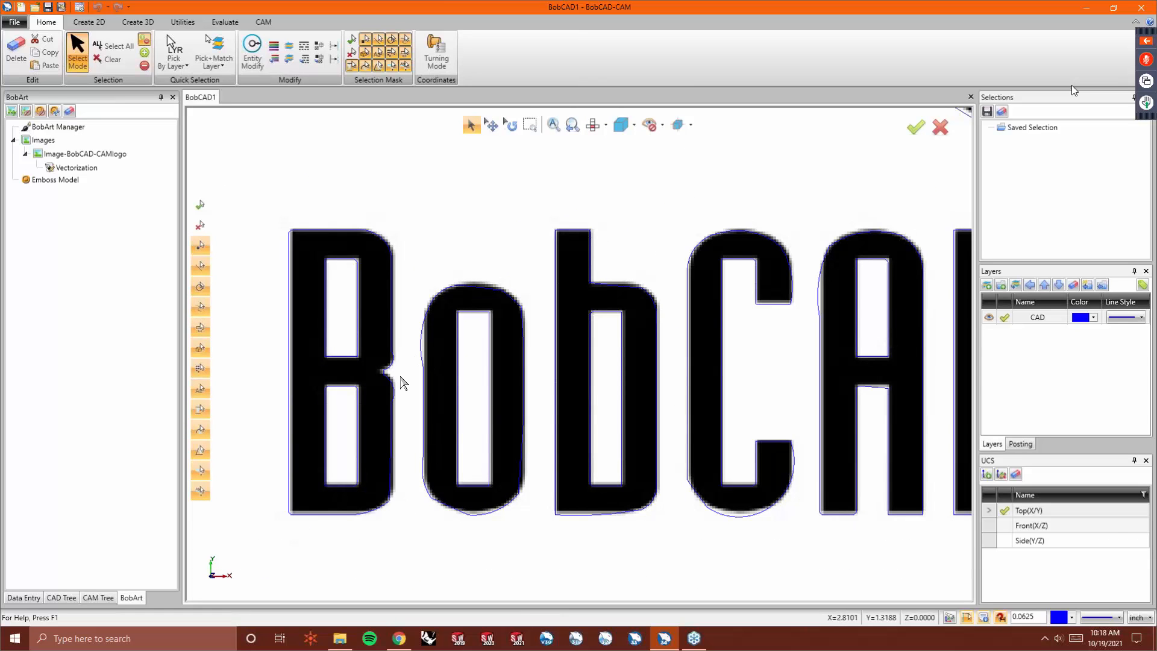
key("i")
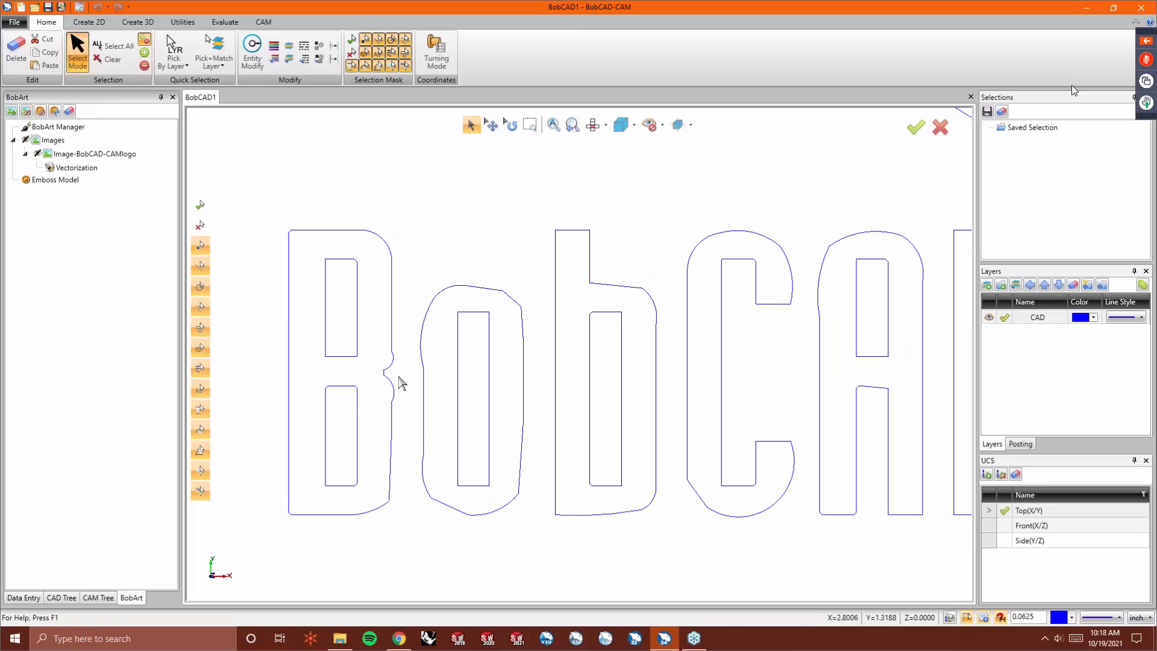
- Try to deform the O's upper-left curve to follow the logo image, showing the source image zoomed in
left_click(183, 22)
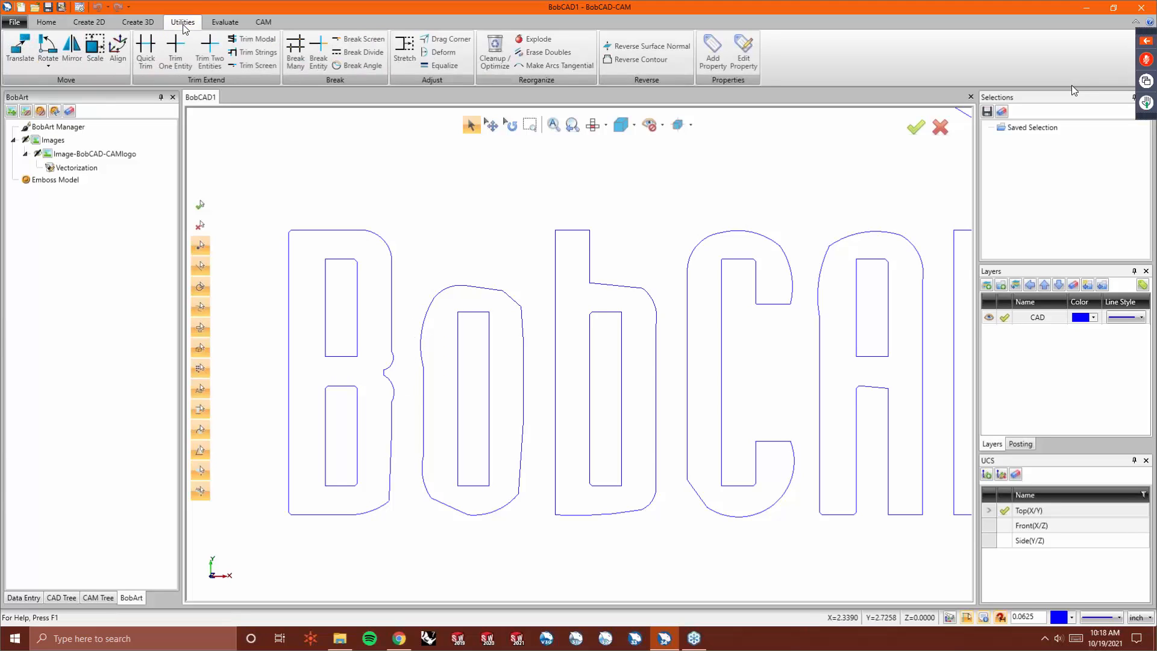
left_click(442, 52)
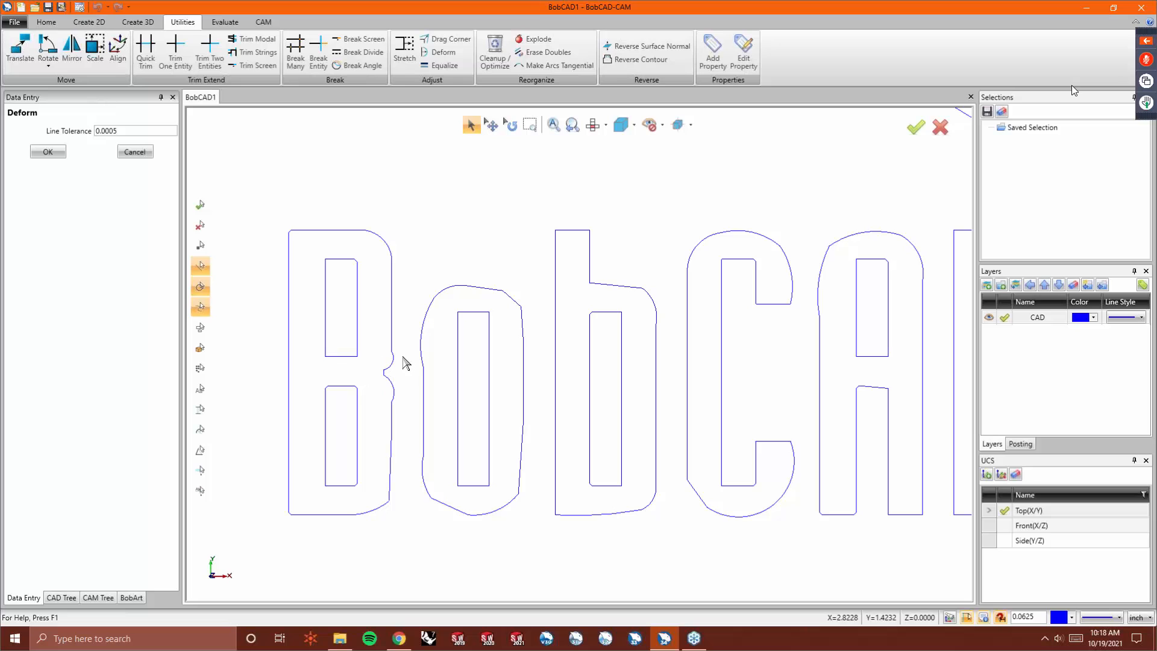
key("ctrl+i")
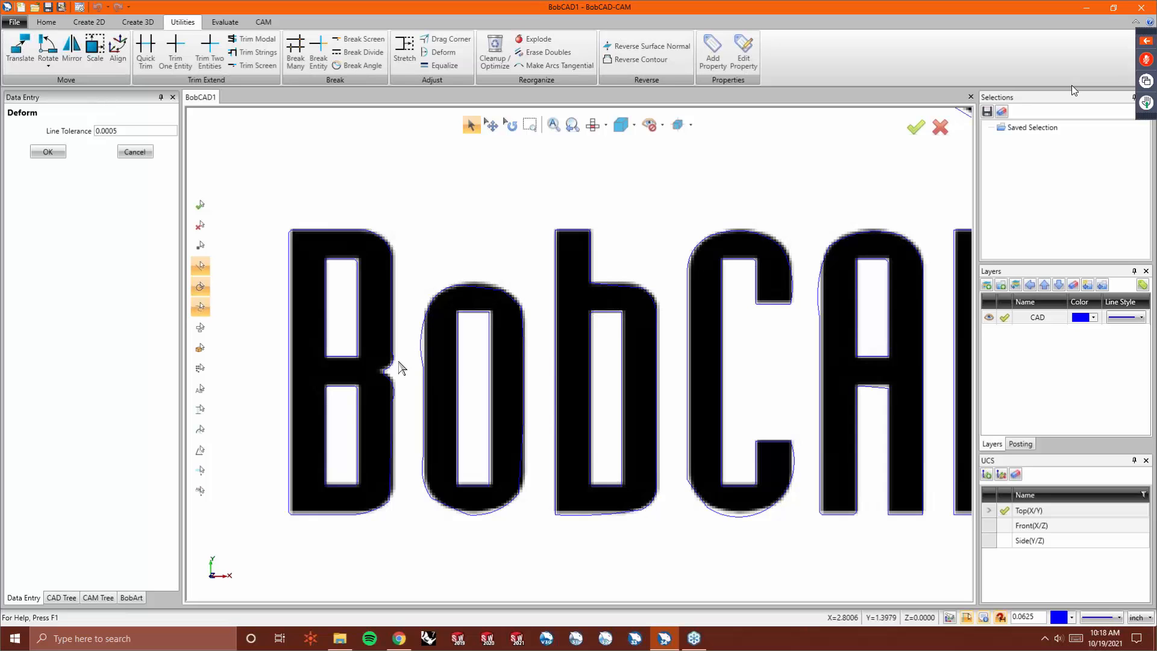
scroll(390, 366, "up", 2)
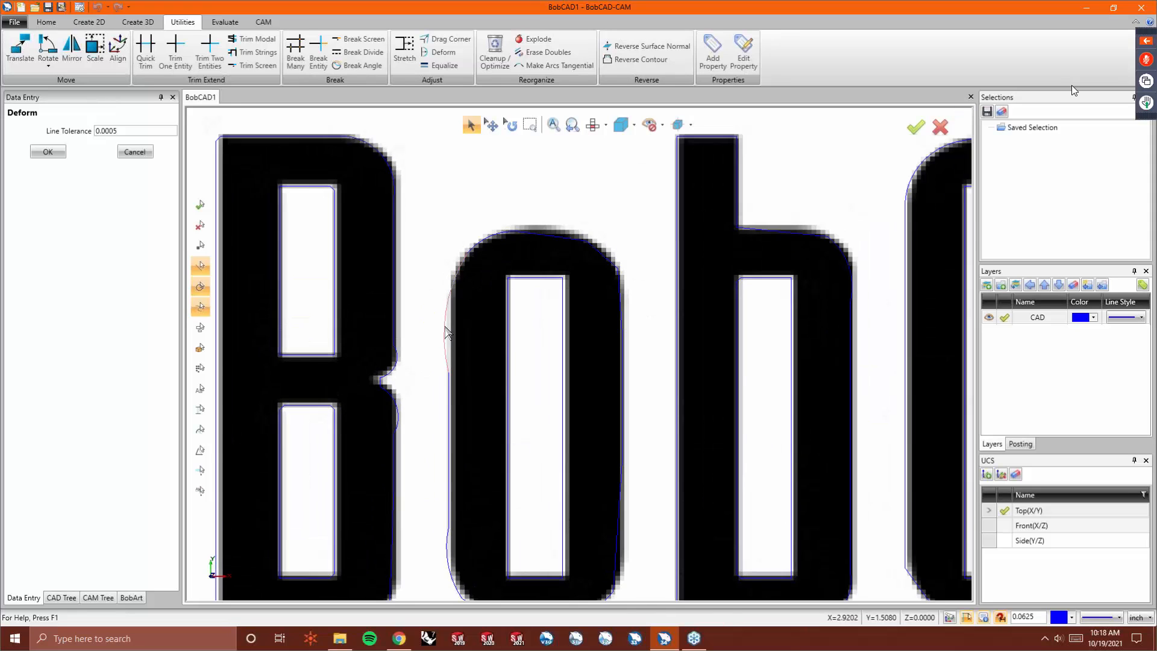
left_click(446, 333)
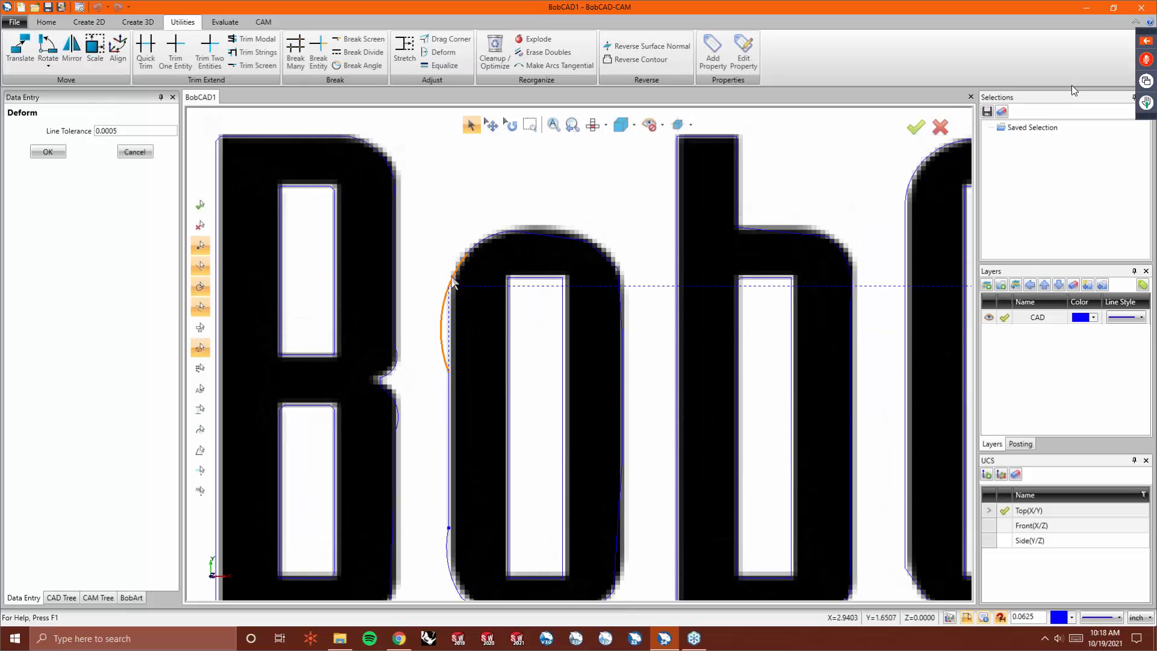
right_click(454, 318)
left_click(465, 335)
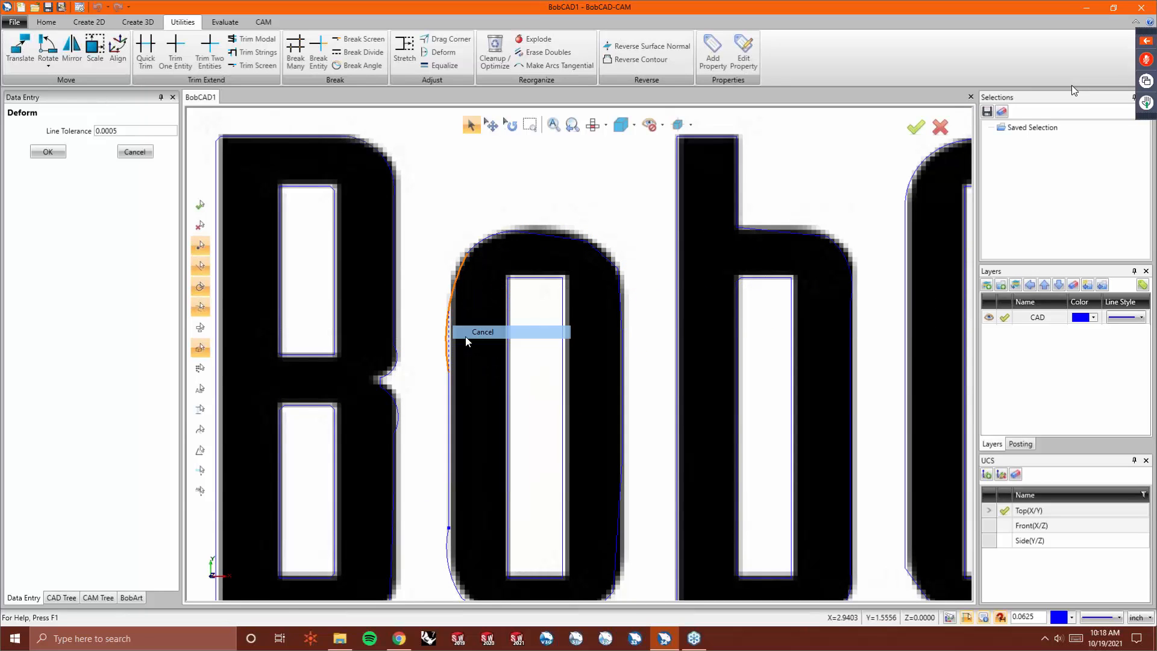
left_click(1001, 616)
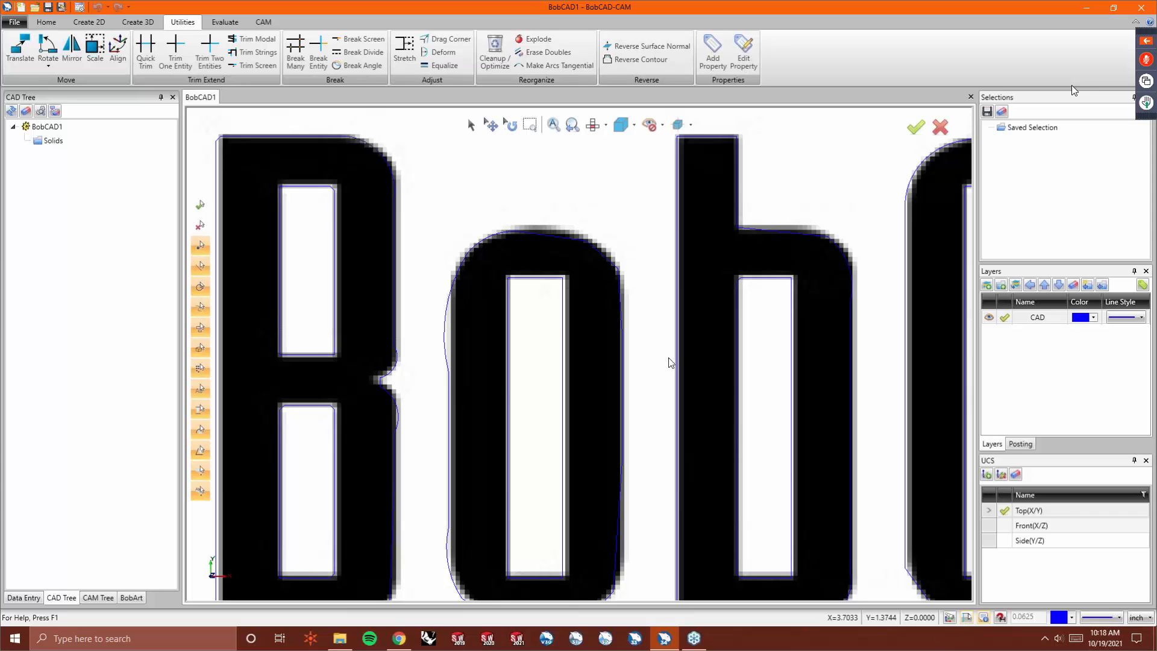
- Use Drag Corner to move corner points on the O's left side and upper-right edge to fit the logo
left_click(447, 41)
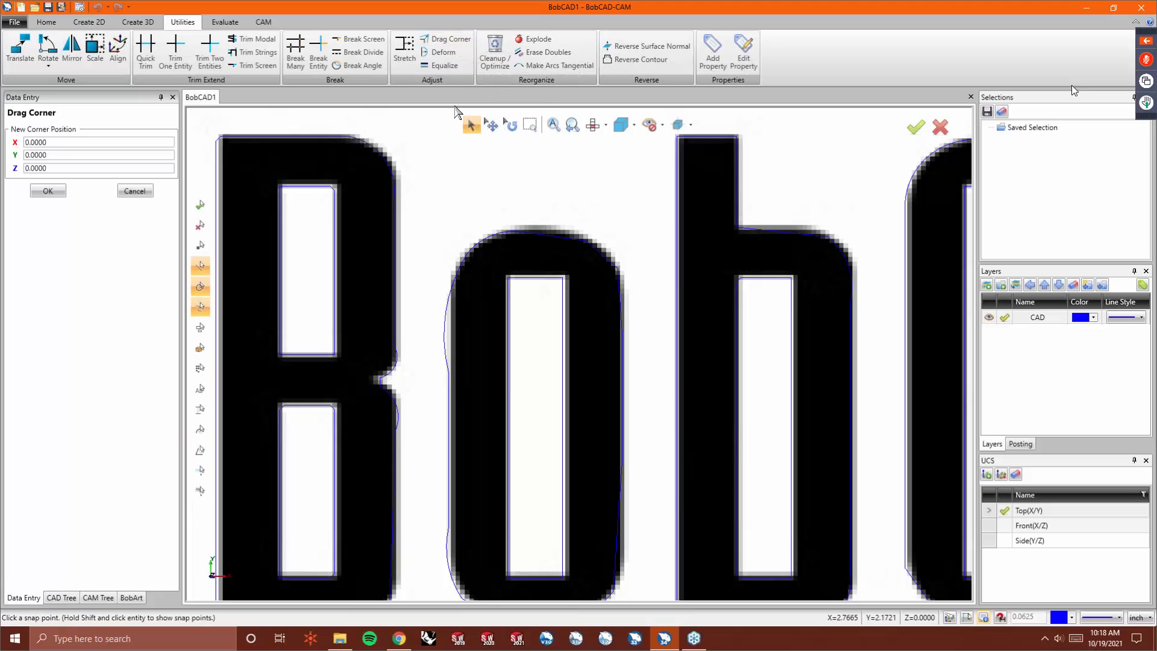
left_click(448, 374)
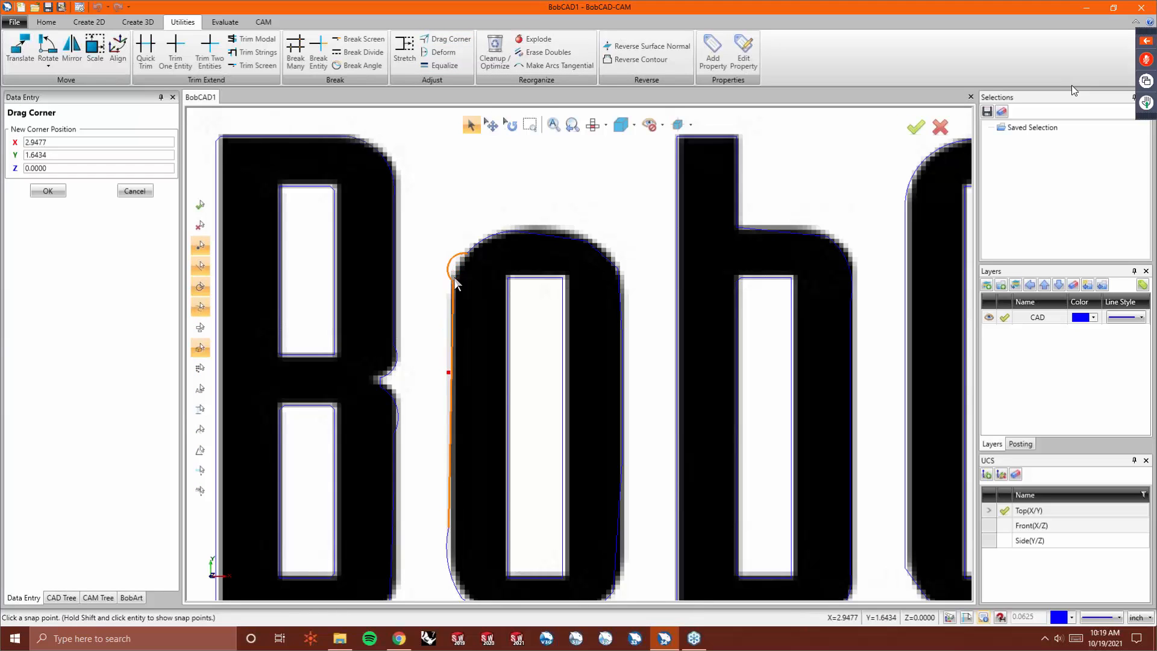
left_click(450, 281)
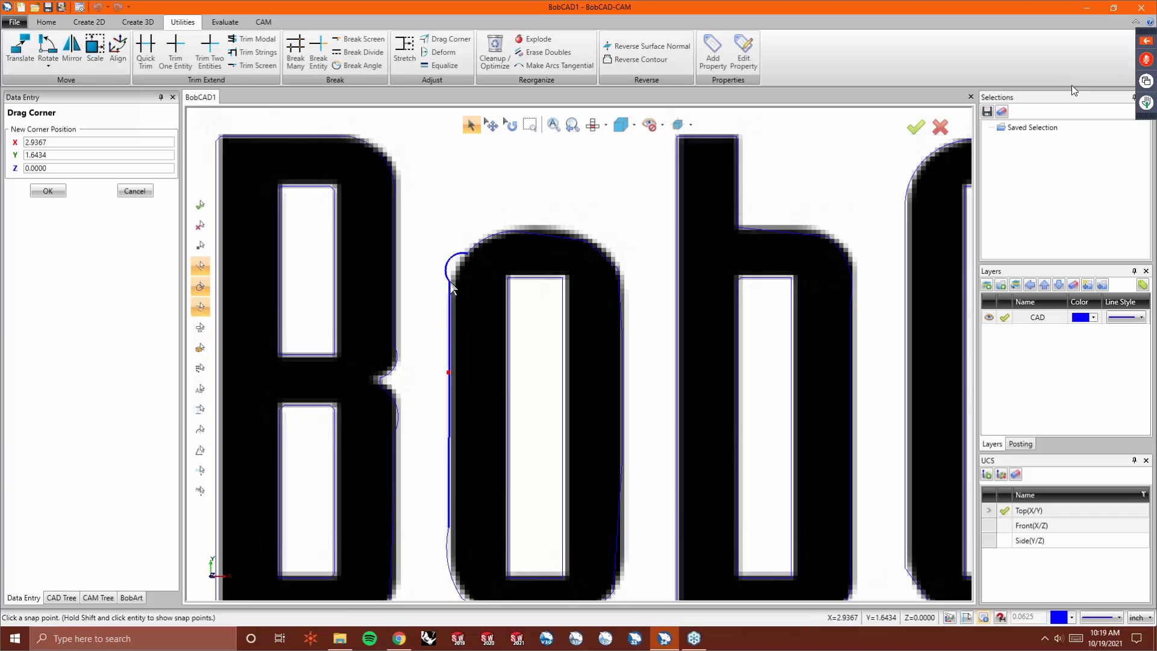
left_click(585, 240)
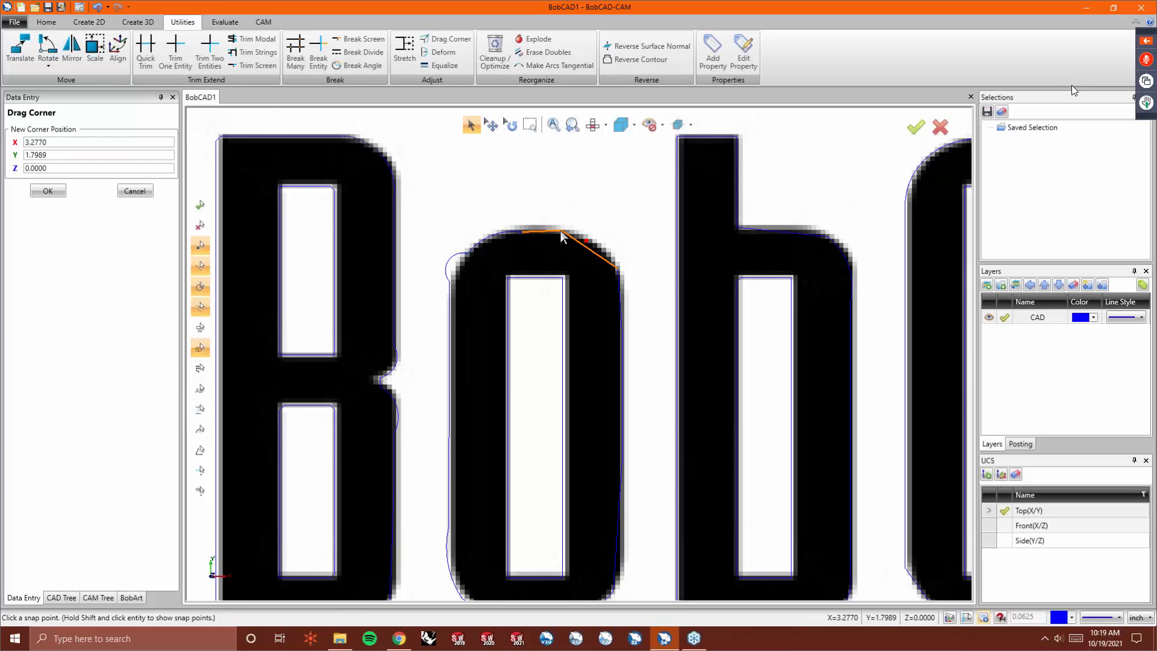
left_click(559, 233)
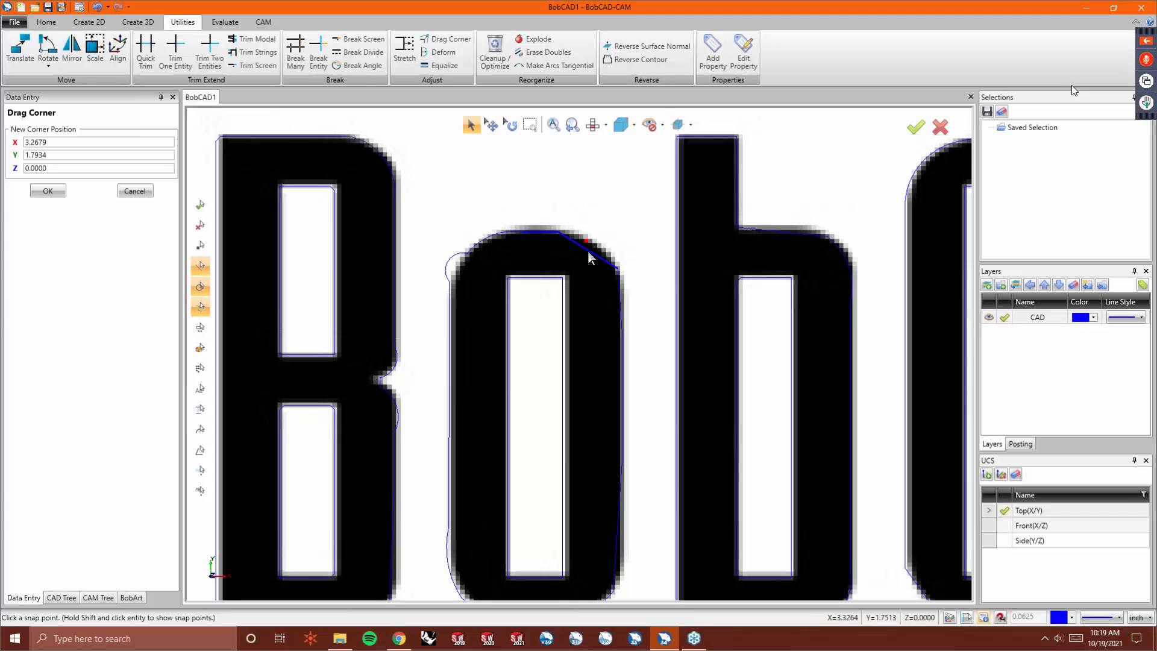
left_click(619, 269)
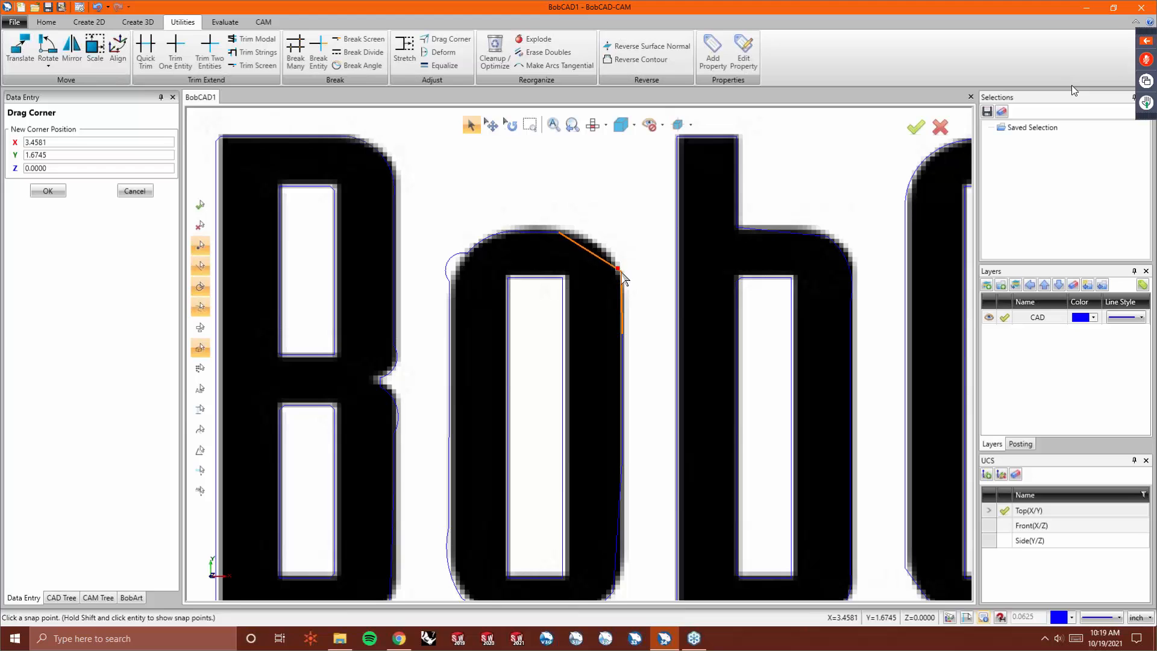
left_click(621, 276)
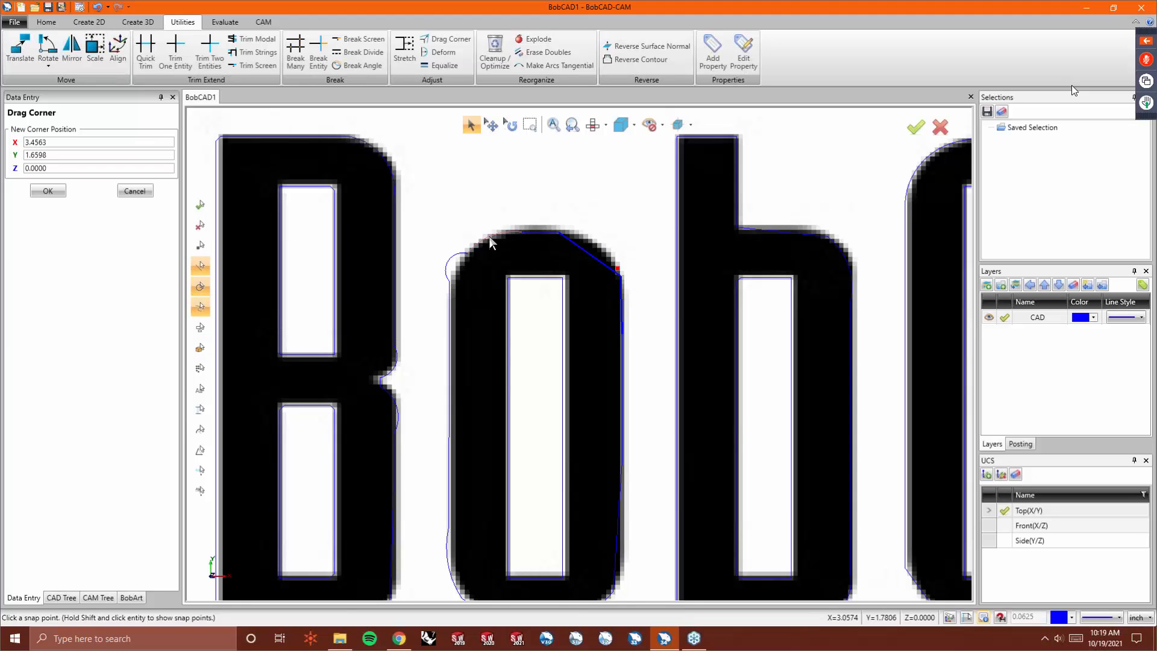
- Deform the O's upper-left curve, toggling the source image to compare the outline with the logo
left_click(425, 53)
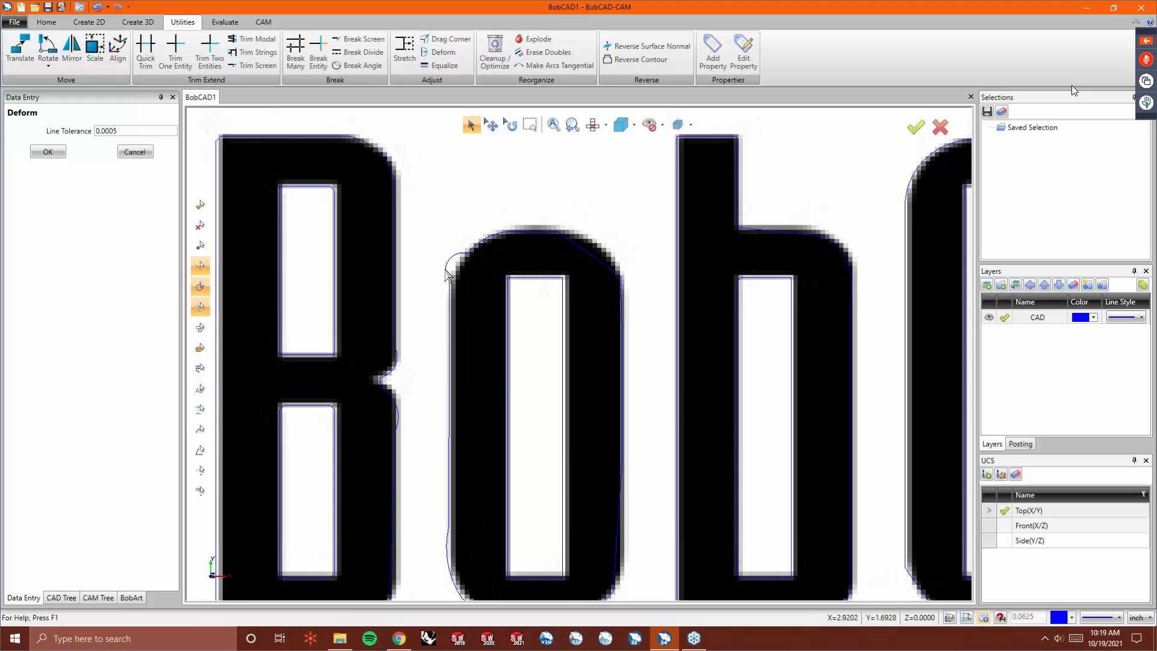
left_click(458, 265)
key("ctrl+b")
key("ctrl+b")
key("ctrl+b")
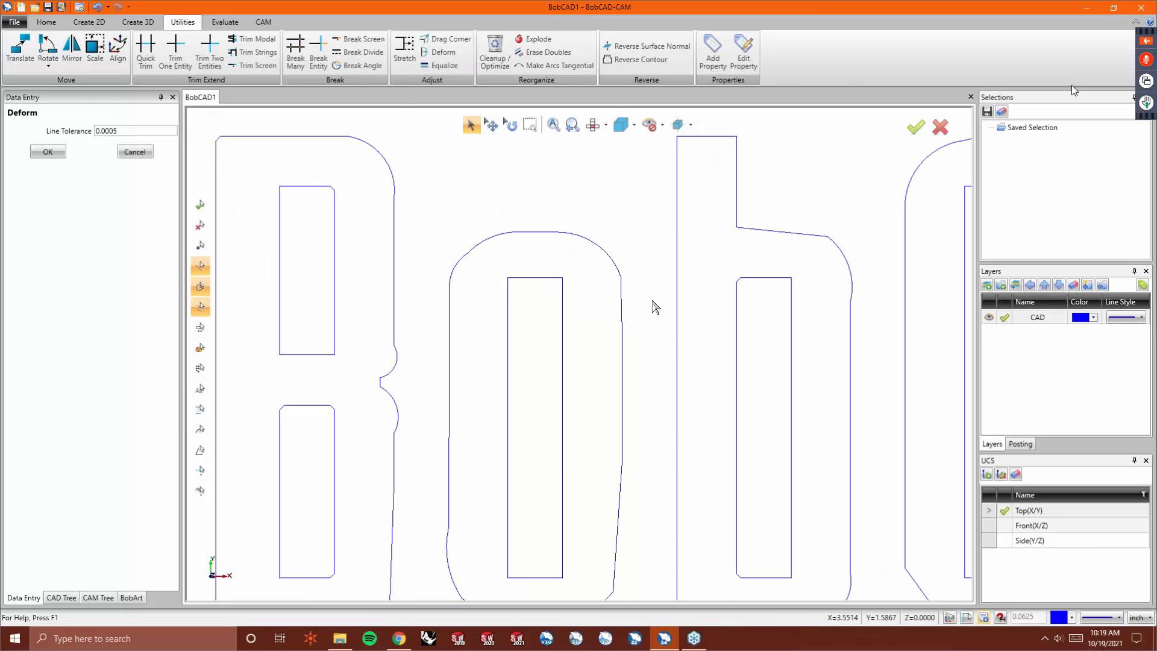
key("ctrl+b")
key("ctrl+b")
key("ctrl+b")
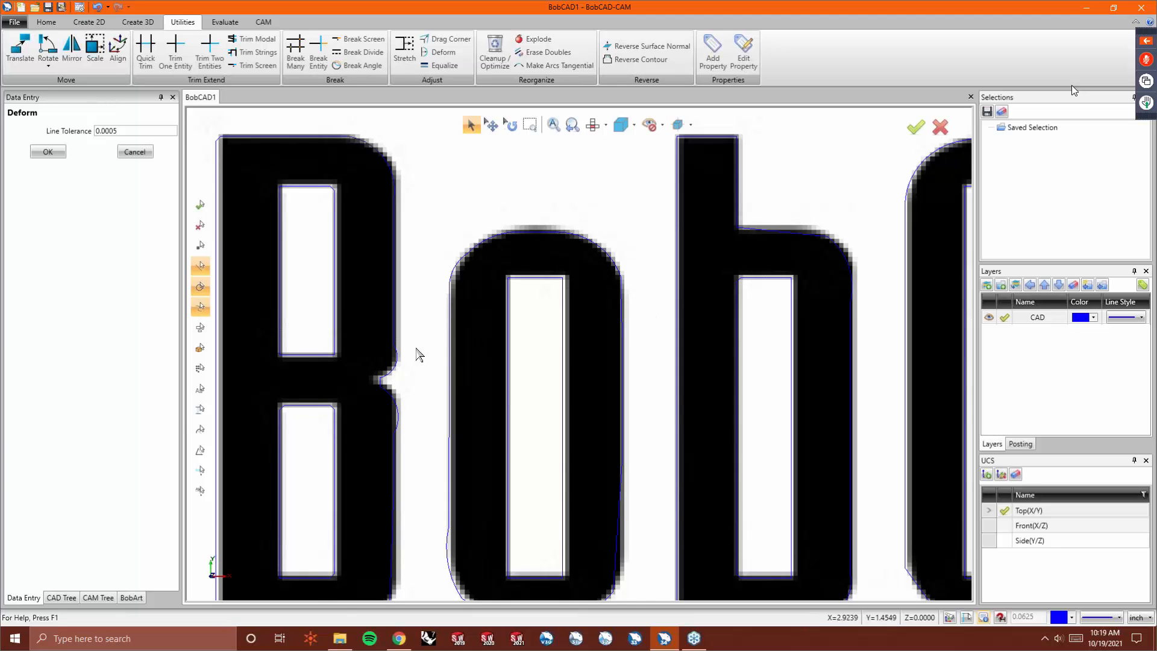
- Deform the curve below the notch in the B's right side
scroll(375, 379, "up", 4)
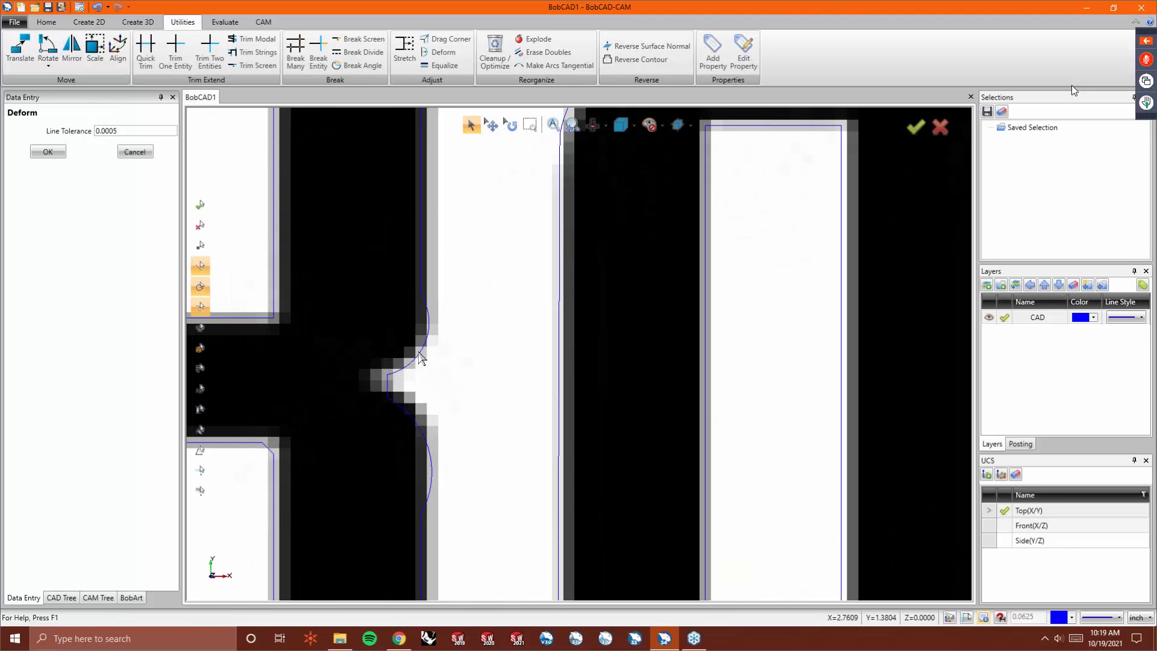
left_click(422, 354)
left_click(412, 432)
- Drag corner points around the B's middle notch so the outline follows the logo's notch shape
left_click(450, 40)
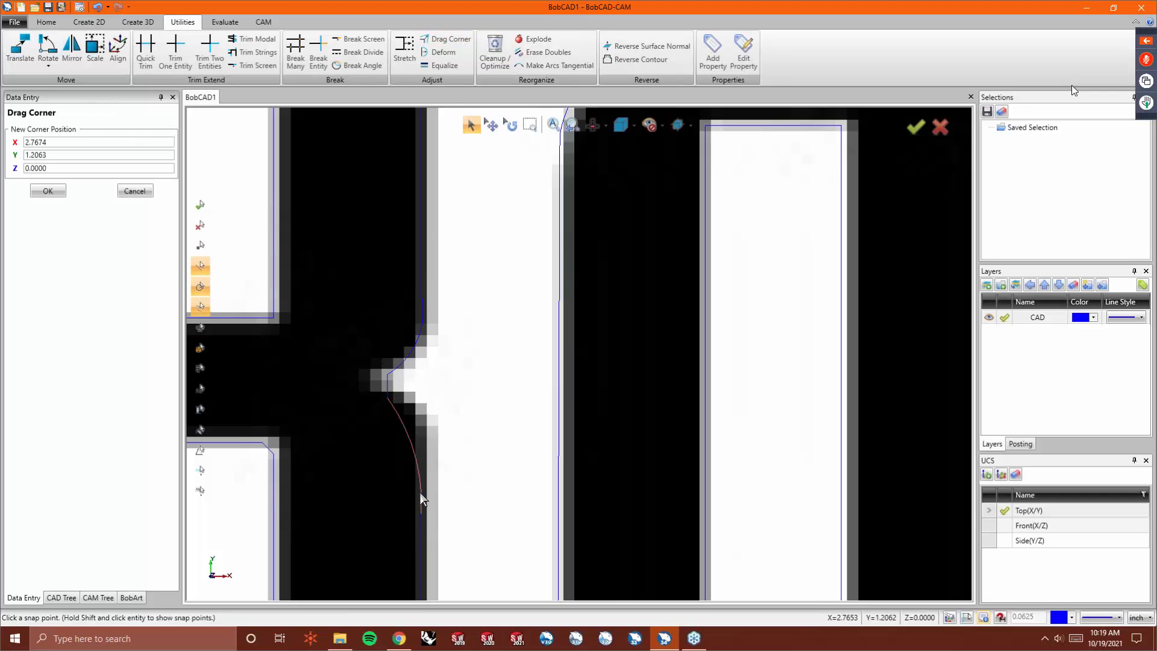
left_click(421, 513)
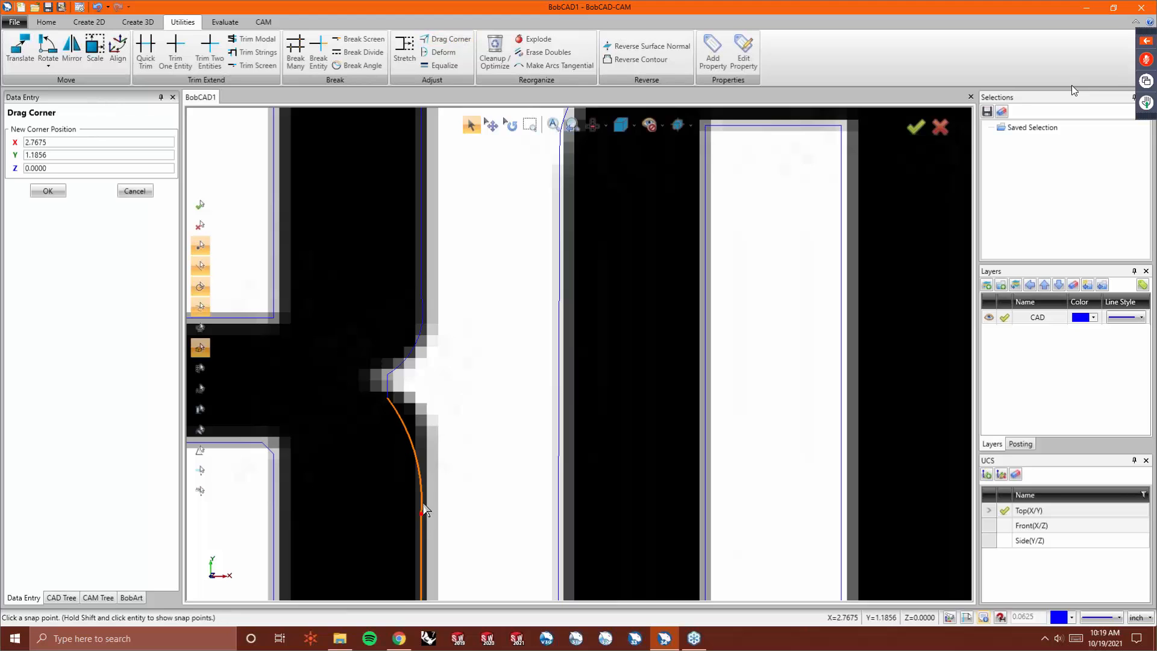
left_click(423, 420)
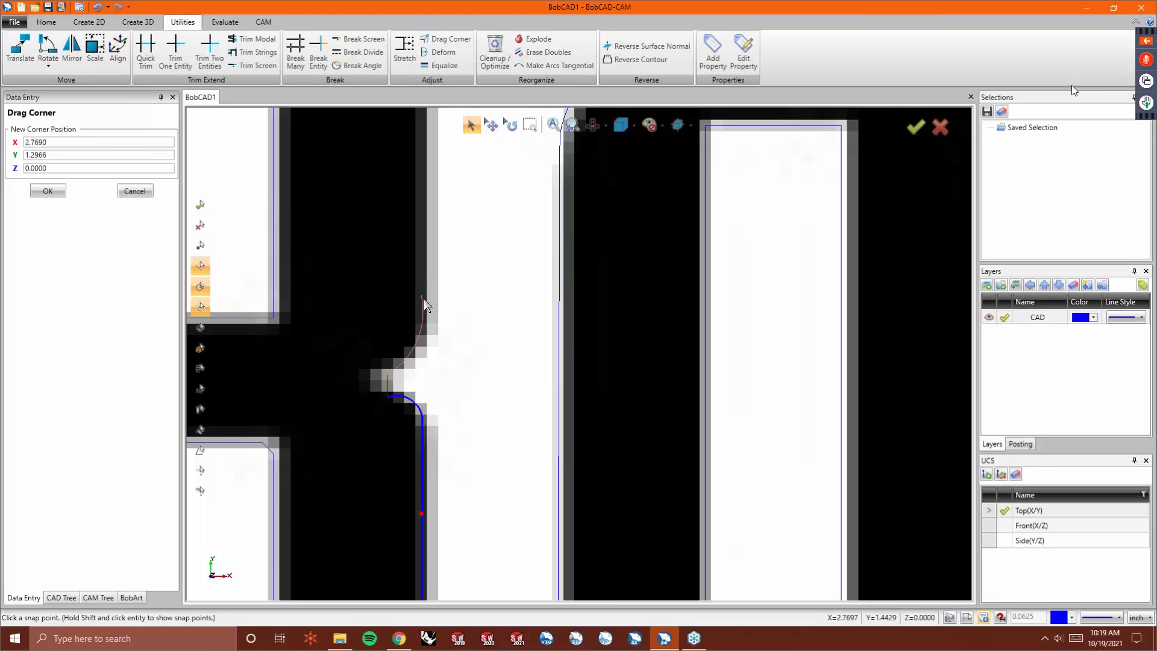
left_click(421, 294)
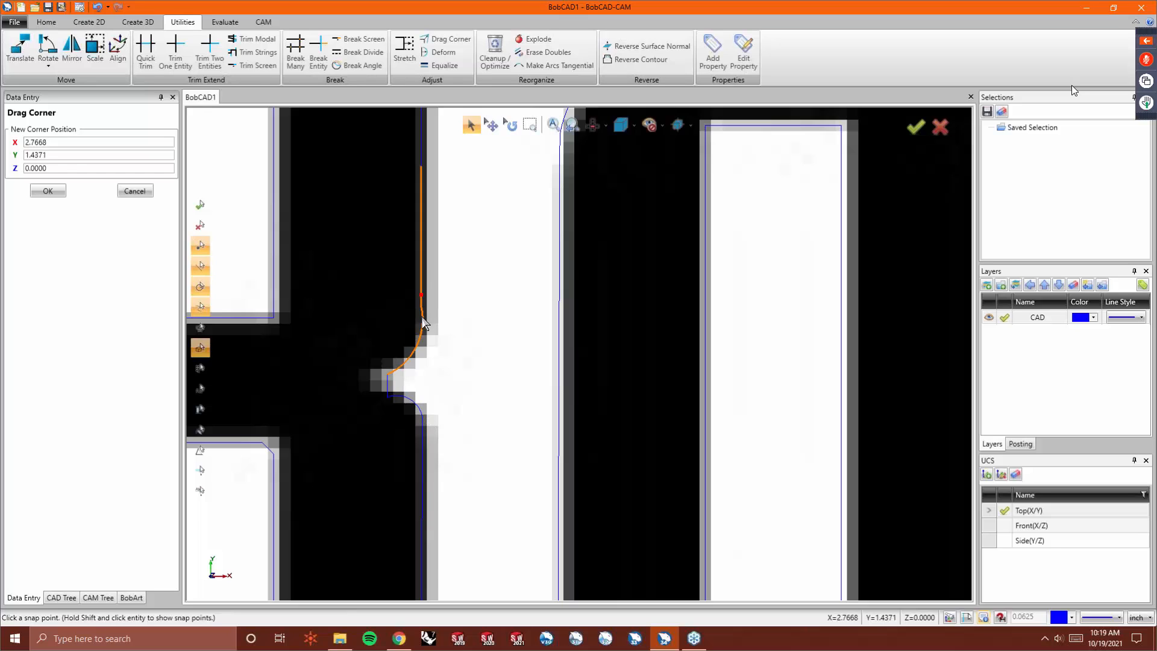
left_click(424, 353)
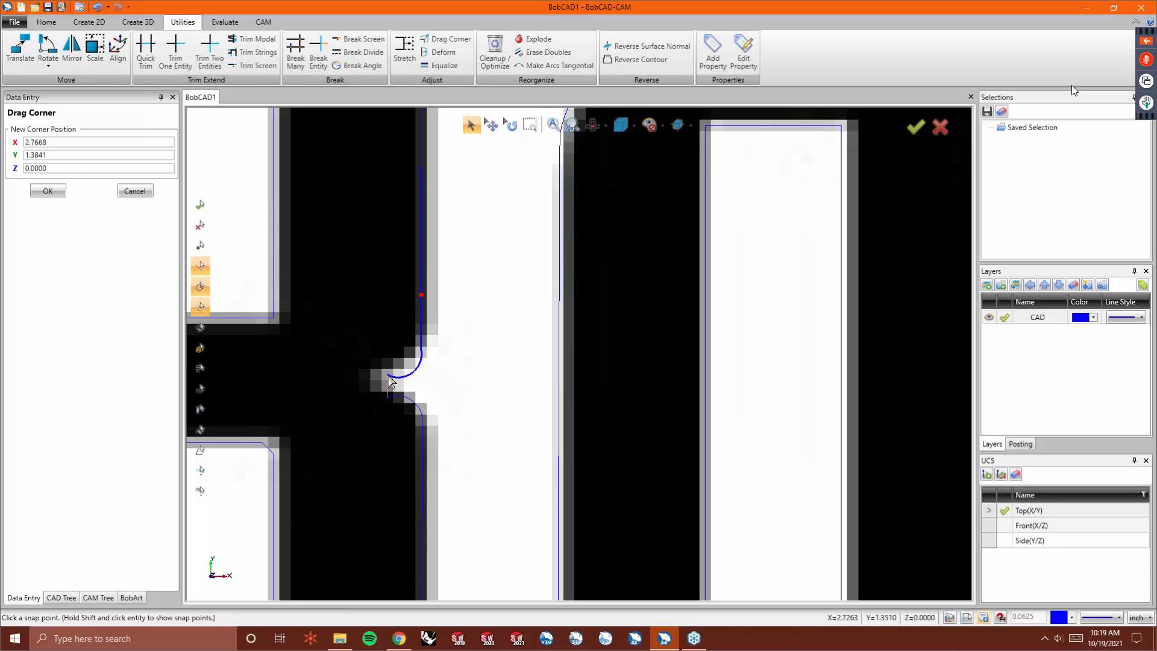
left_click(388, 374)
left_click(388, 367)
left_click(388, 396)
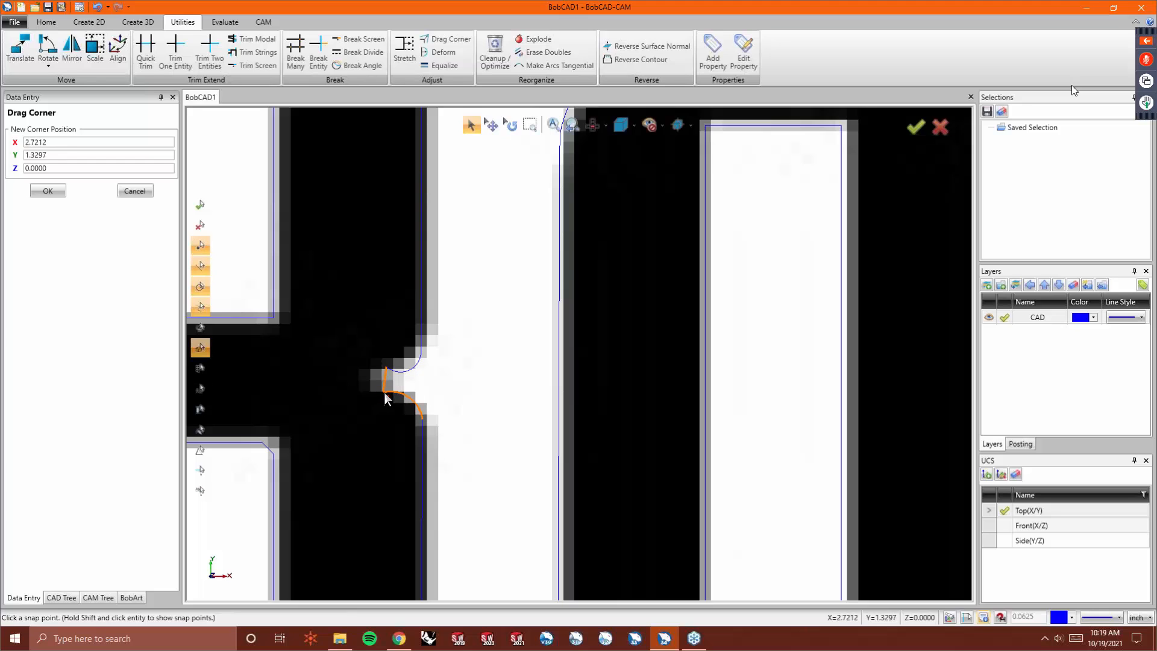
left_click(386, 395)
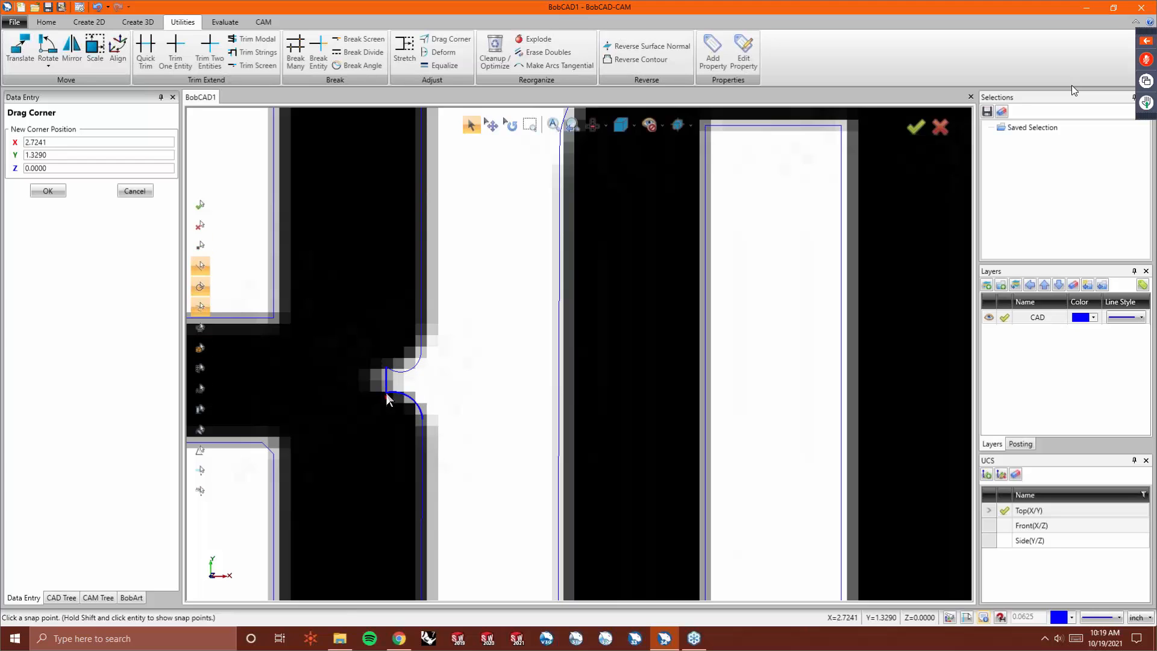
- Inspect the B and O outlines against the logo at different zoom levels
left_click(444, 52)
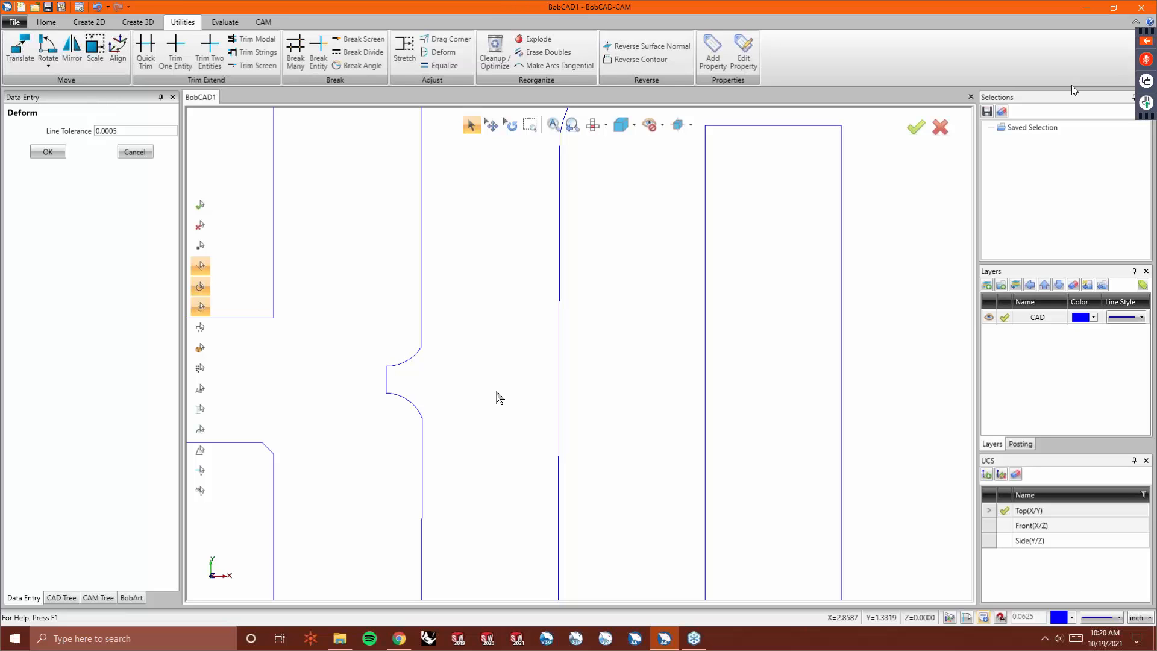
scroll(456, 365, "down", 3)
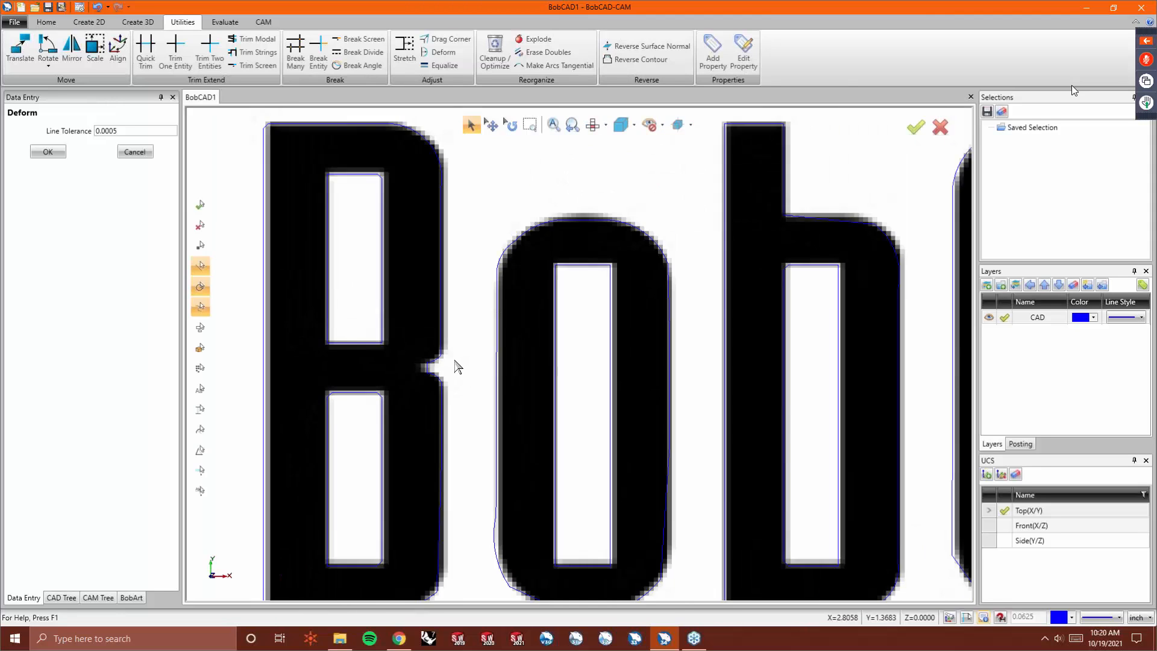
scroll(371, 399, "up", 3)
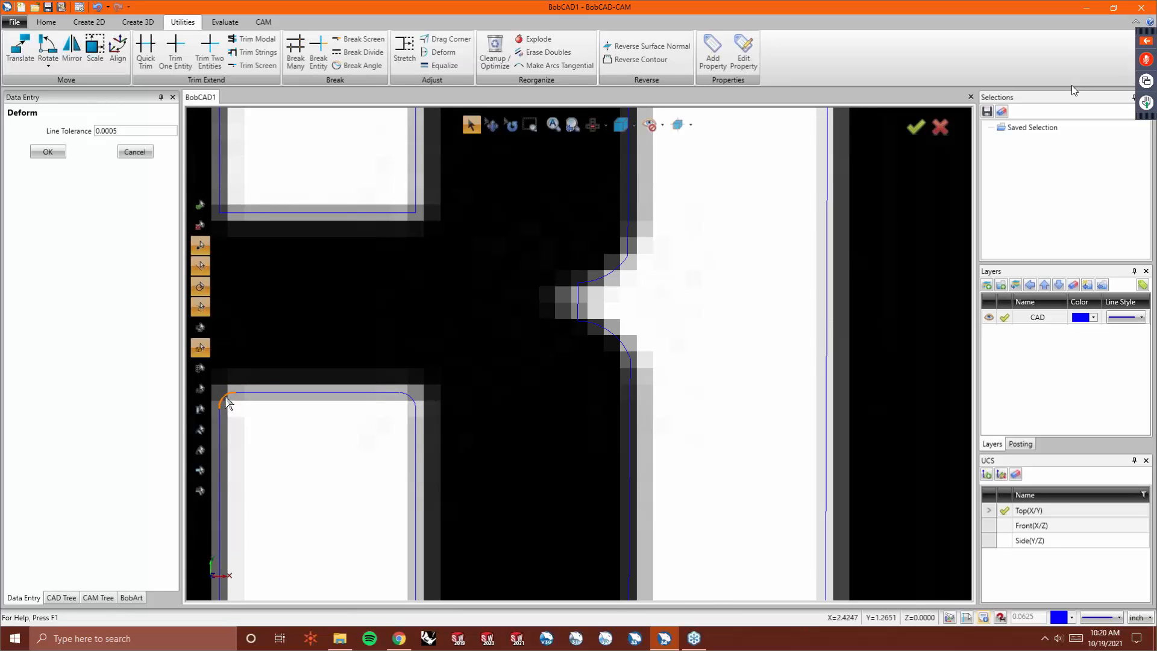
scroll(413, 447, "down", 2)
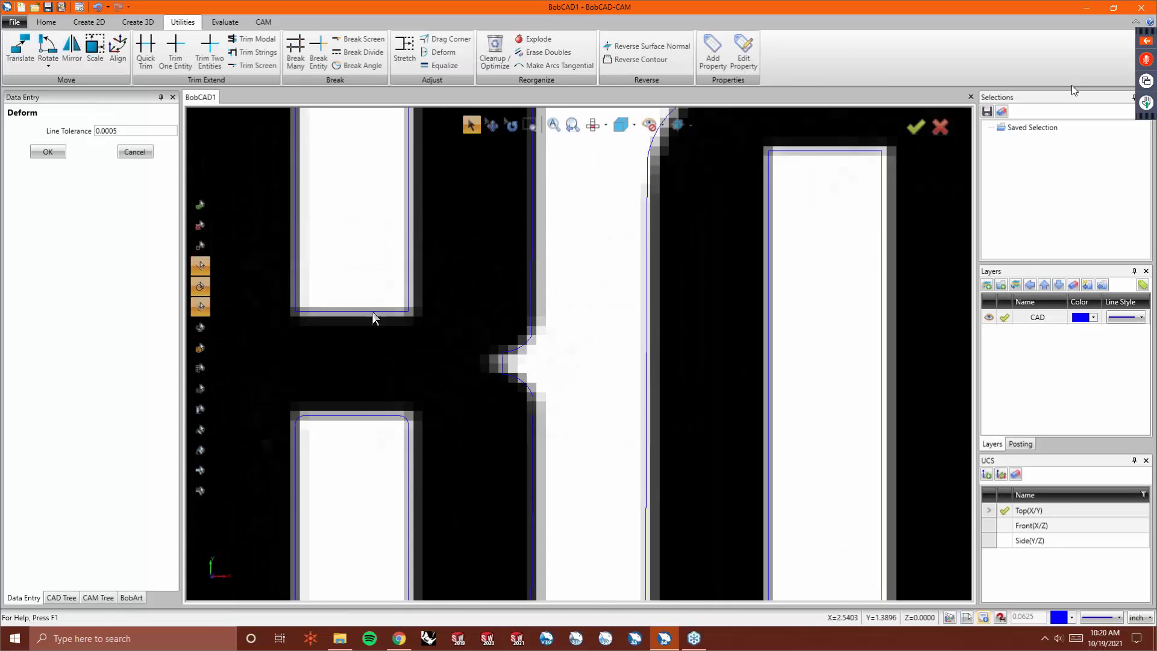
scroll(362, 408, "down", 2)
scroll(344, 596, "up", 5)
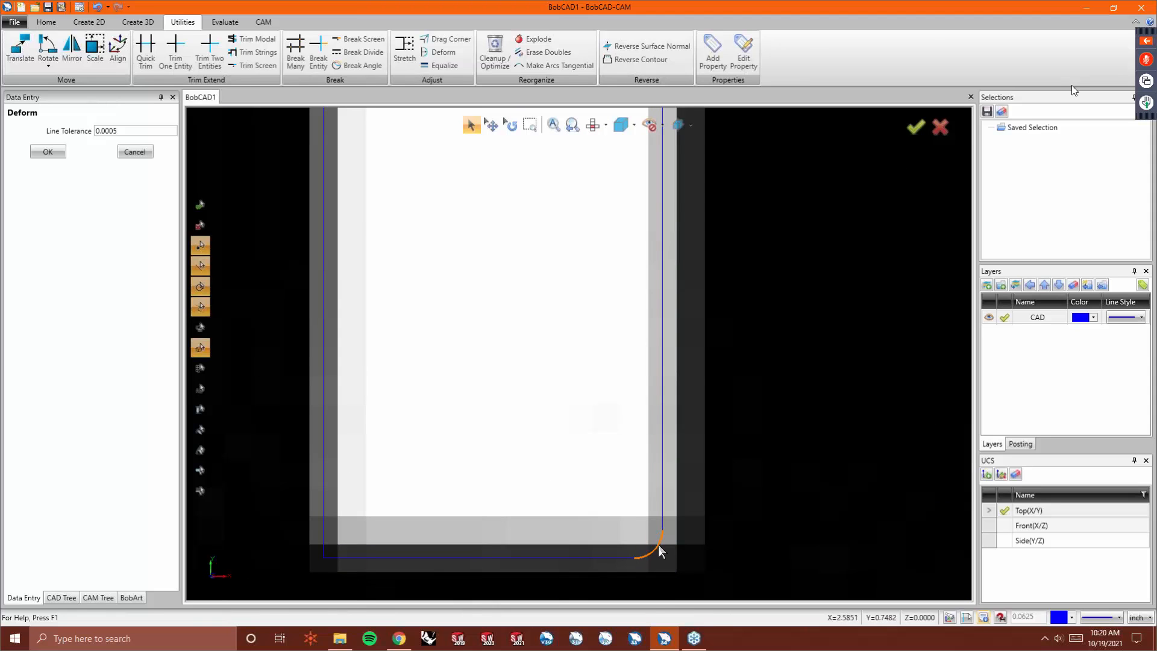
scroll(615, 493, "down", 4)
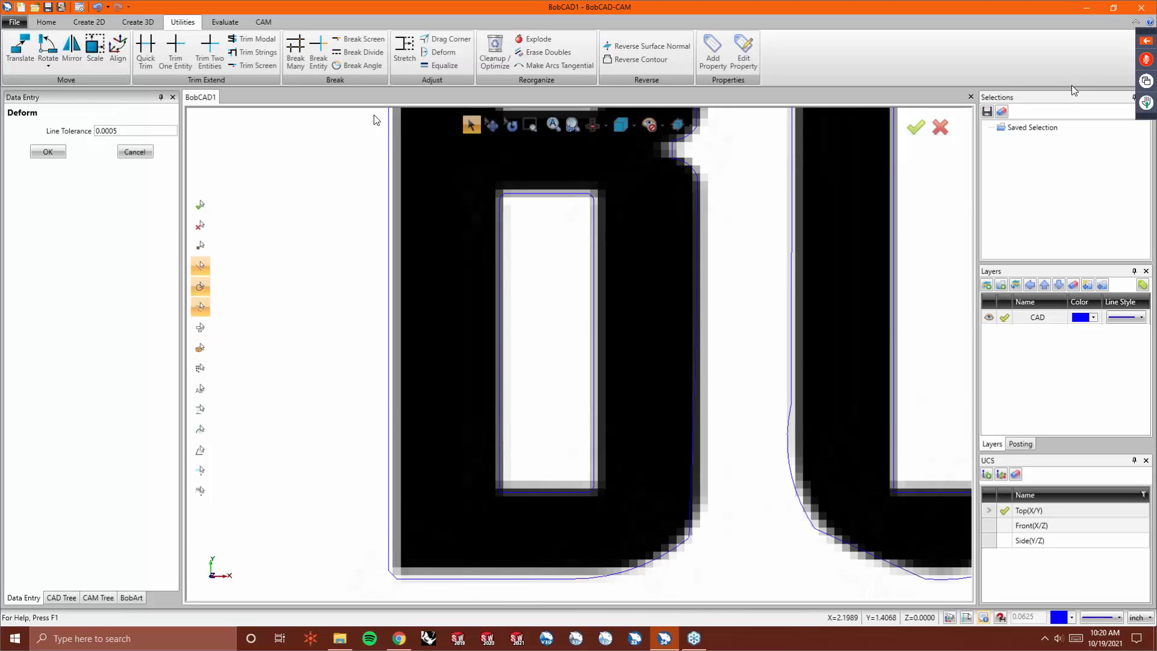
- Drag corner points at the O's lower-right corner to fit the outline to the logo
left_click(446, 38)
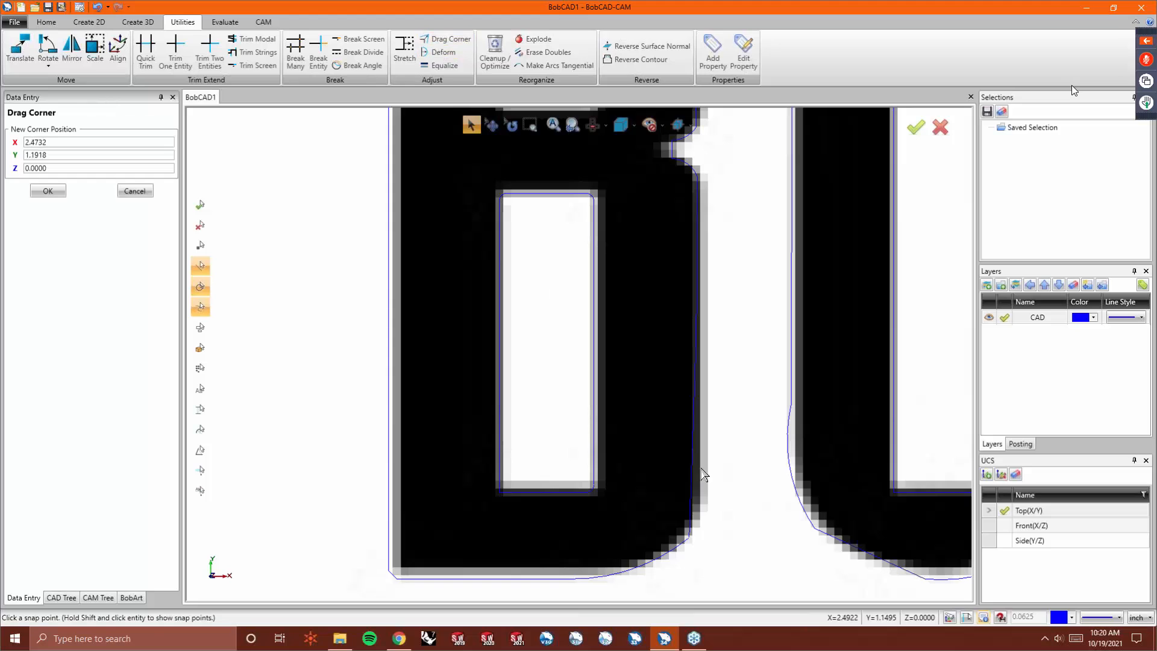
left_click(697, 534)
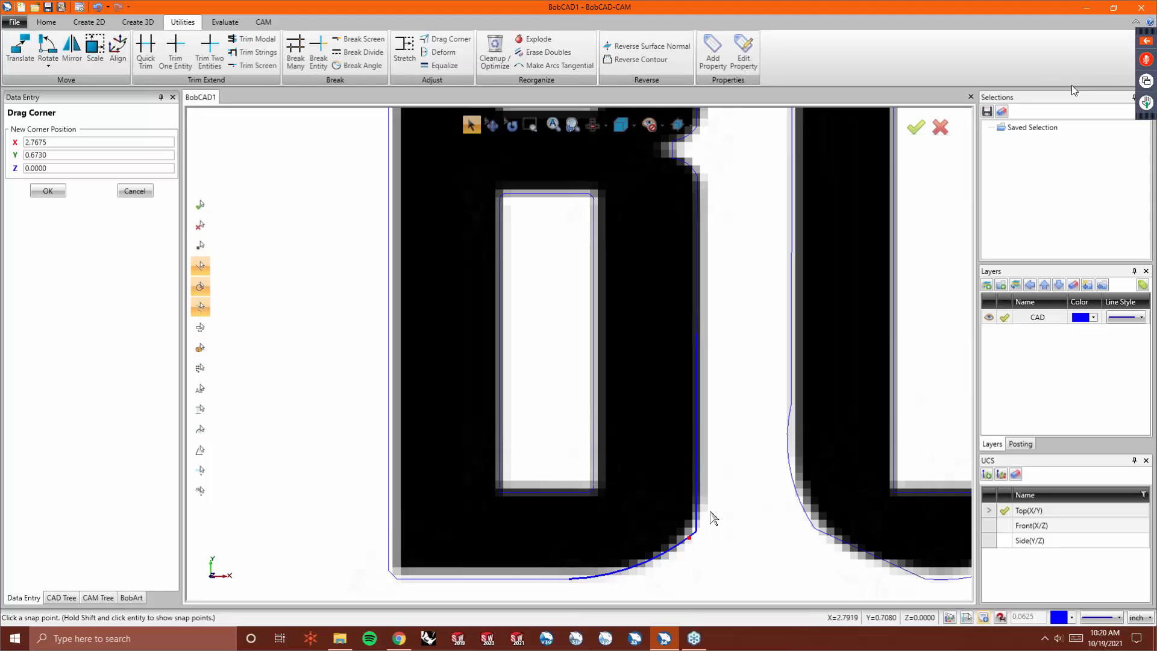
right_click(711, 514)
left_click(704, 554)
right_click(729, 491)
left_click(754, 313)
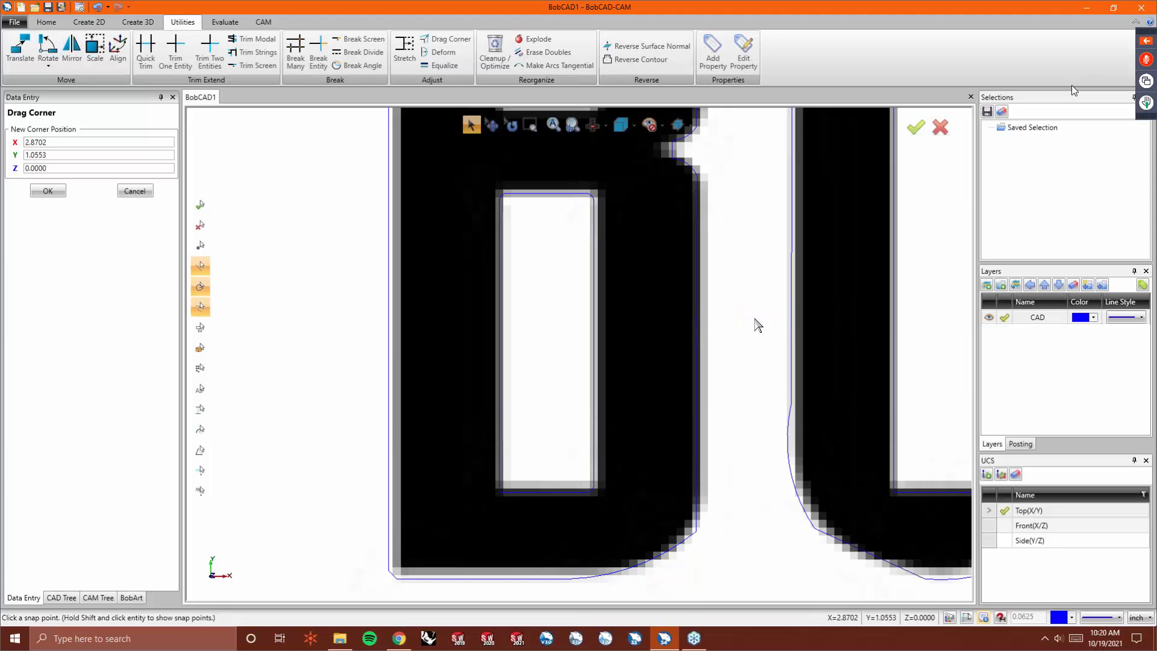
- Drag corner points at the B's lower-right curve to fit the outline to the logo
left_click(697, 507)
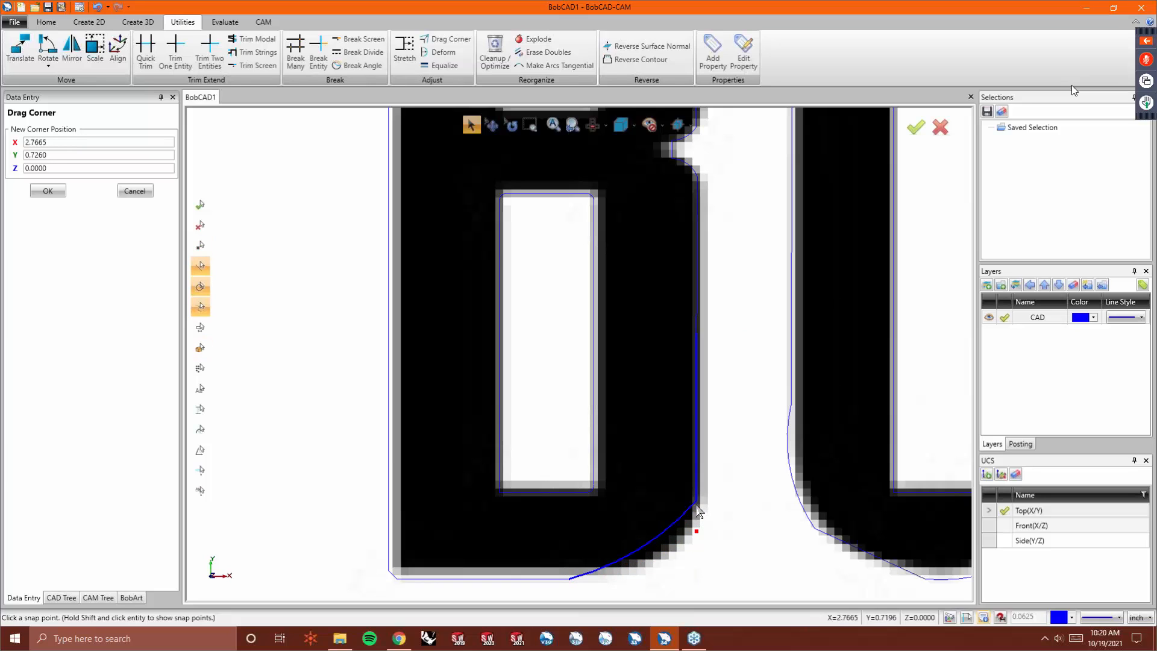
left_click(569, 579)
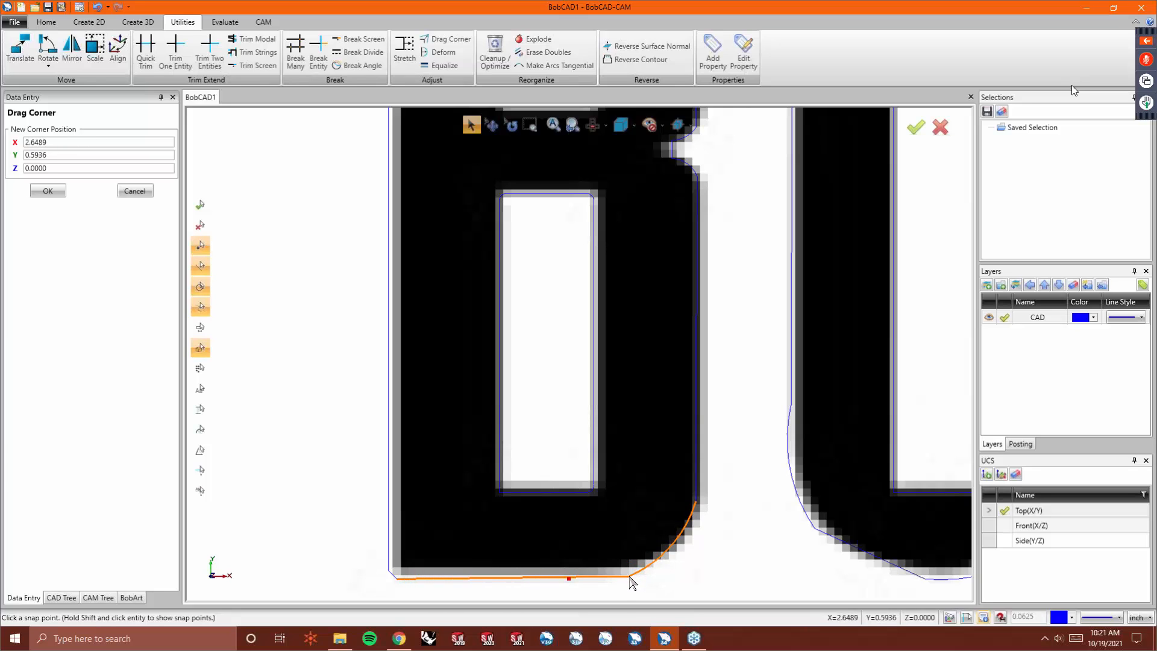
left_click(630, 579)
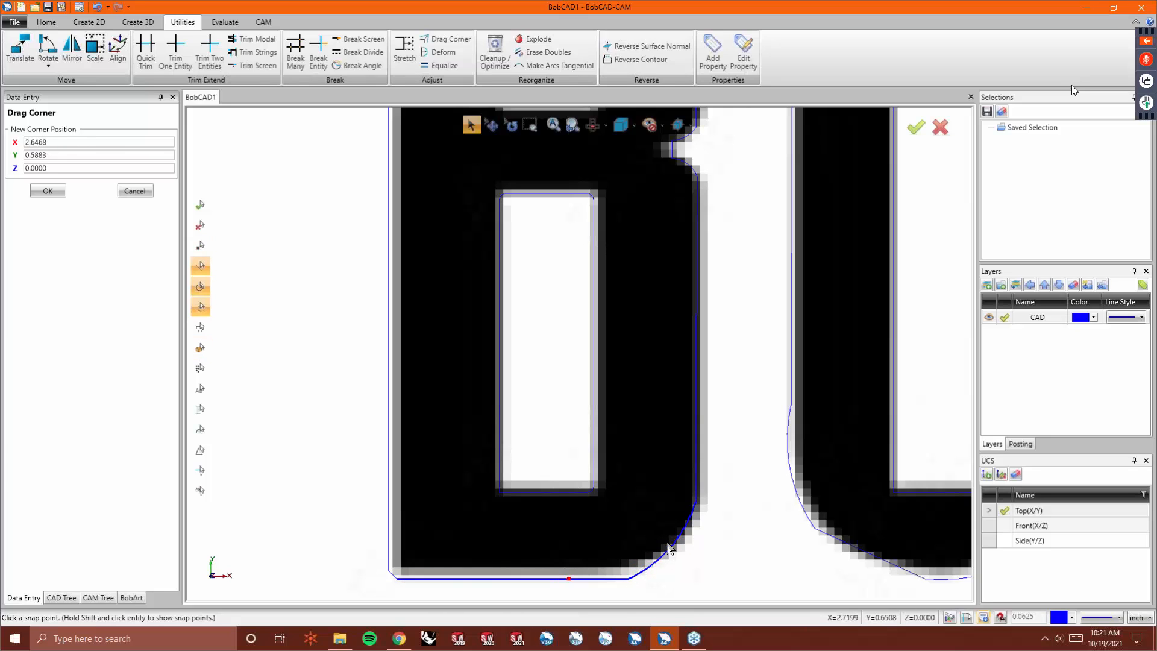
left_click(434, 52)
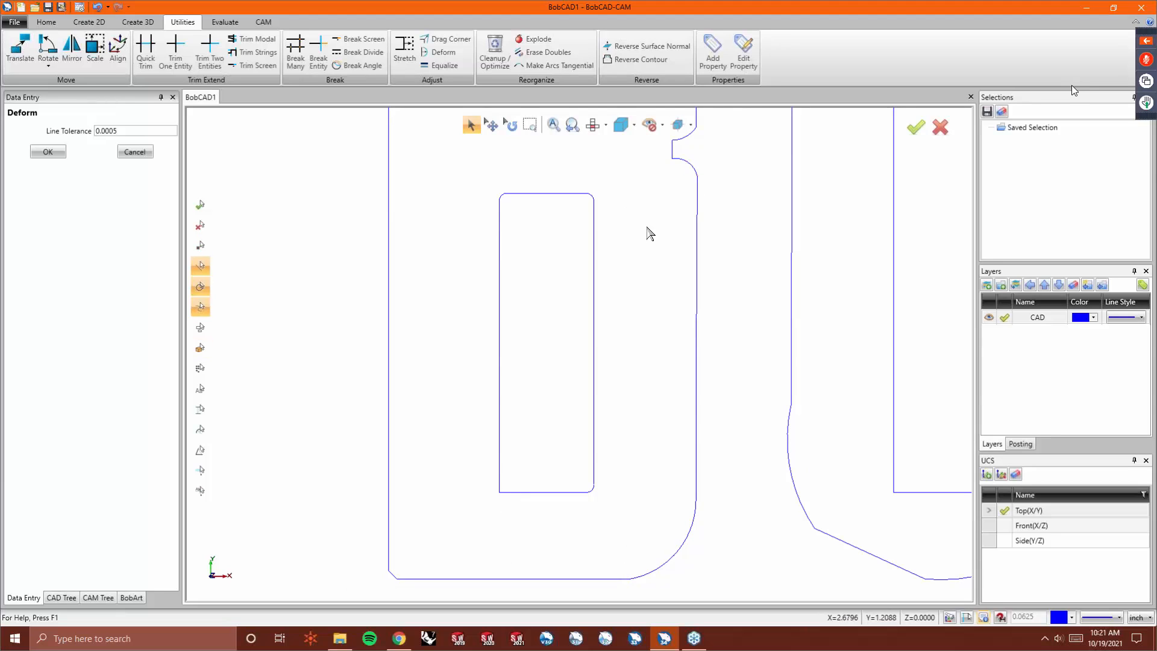
scroll(684, 154, "up", 3)
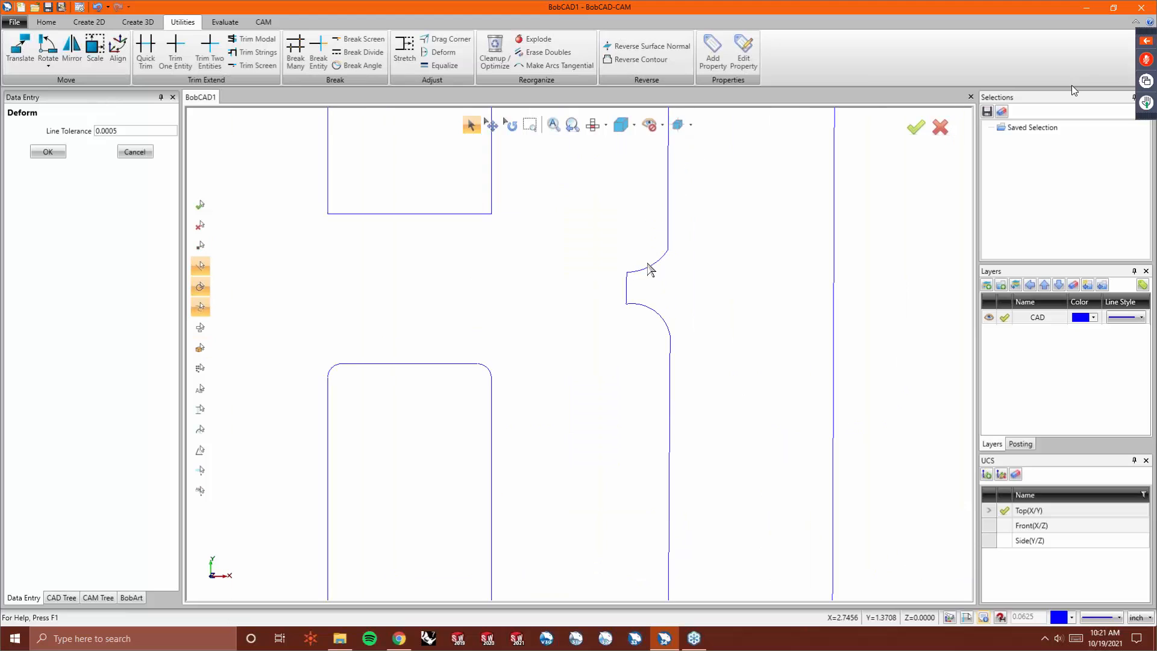
left_click(655, 275)
left_click(446, 39)
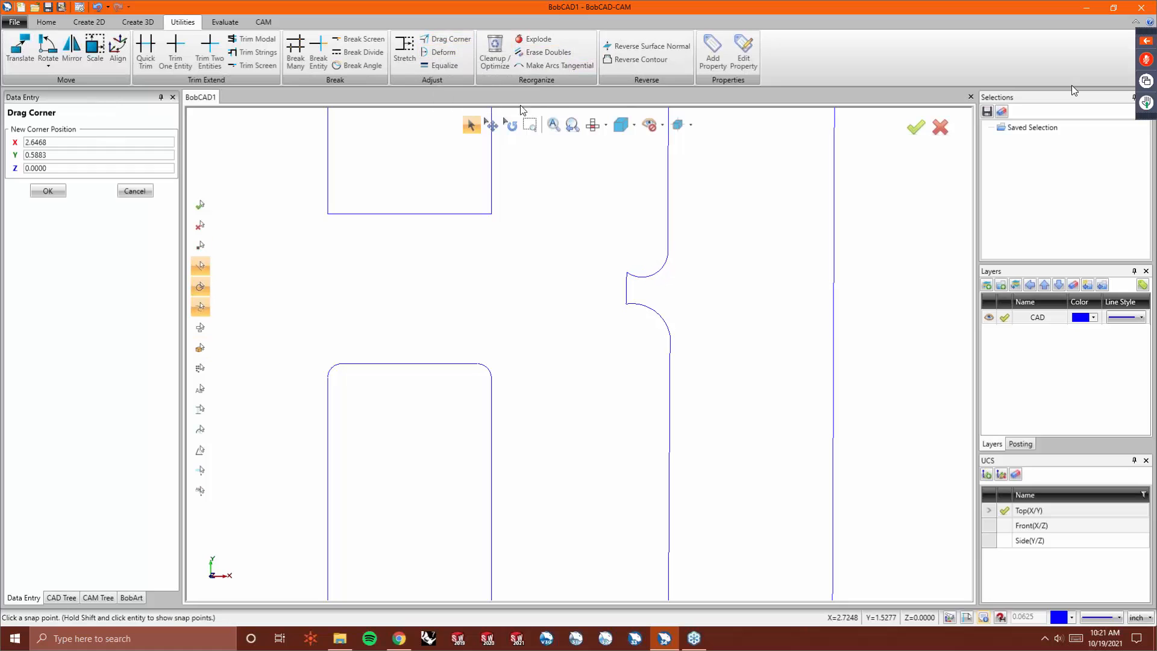
- Drag the corner point below the B's right-side notch to fit the logo's curve
key("alt+i")
left_click(672, 230)
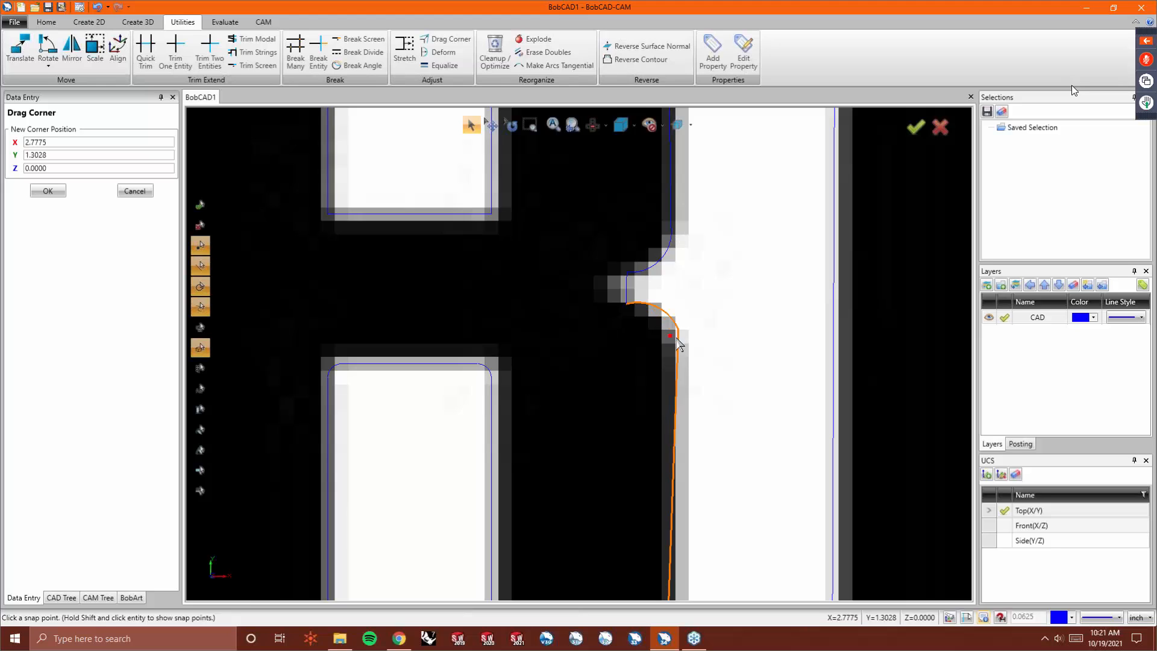
left_click(670, 350)
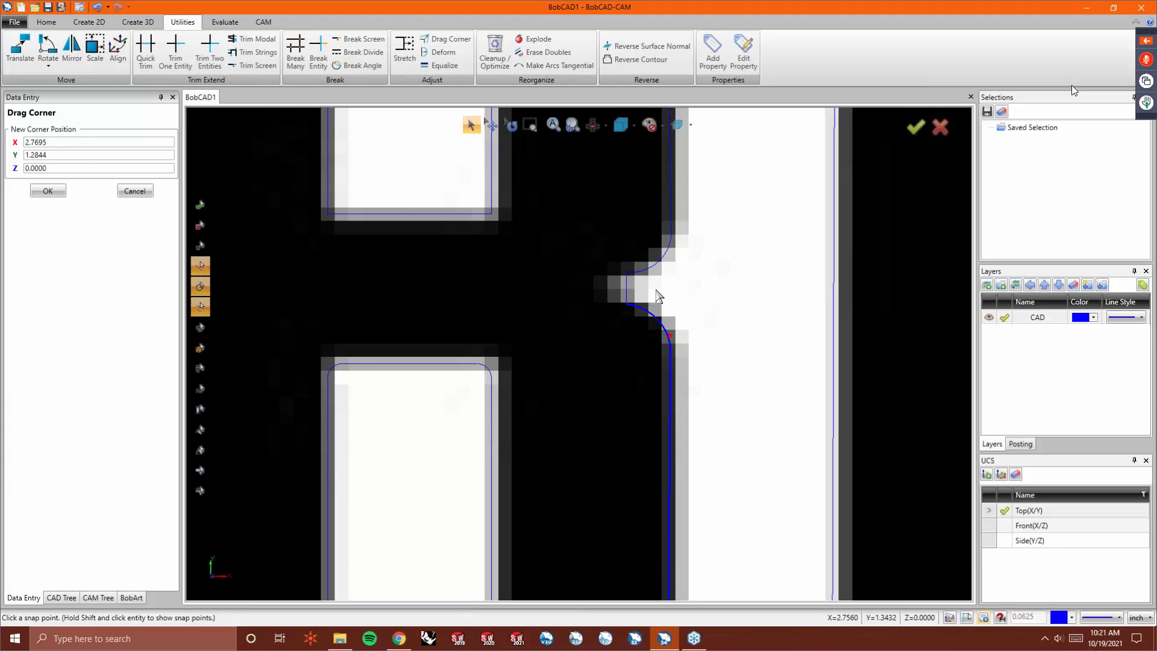
key("alt+i")
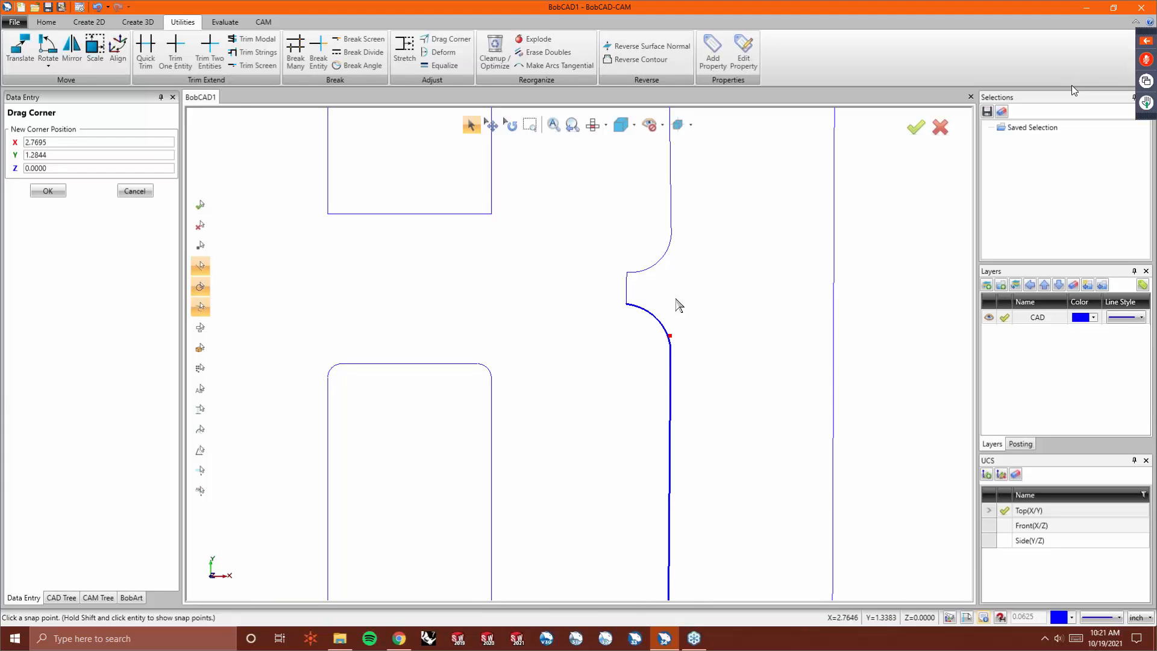
- Inspect the B's right side around the notch against the logo at different zoom levels
left_click(678, 237)
right_click(699, 263)
left_click(702, 269)
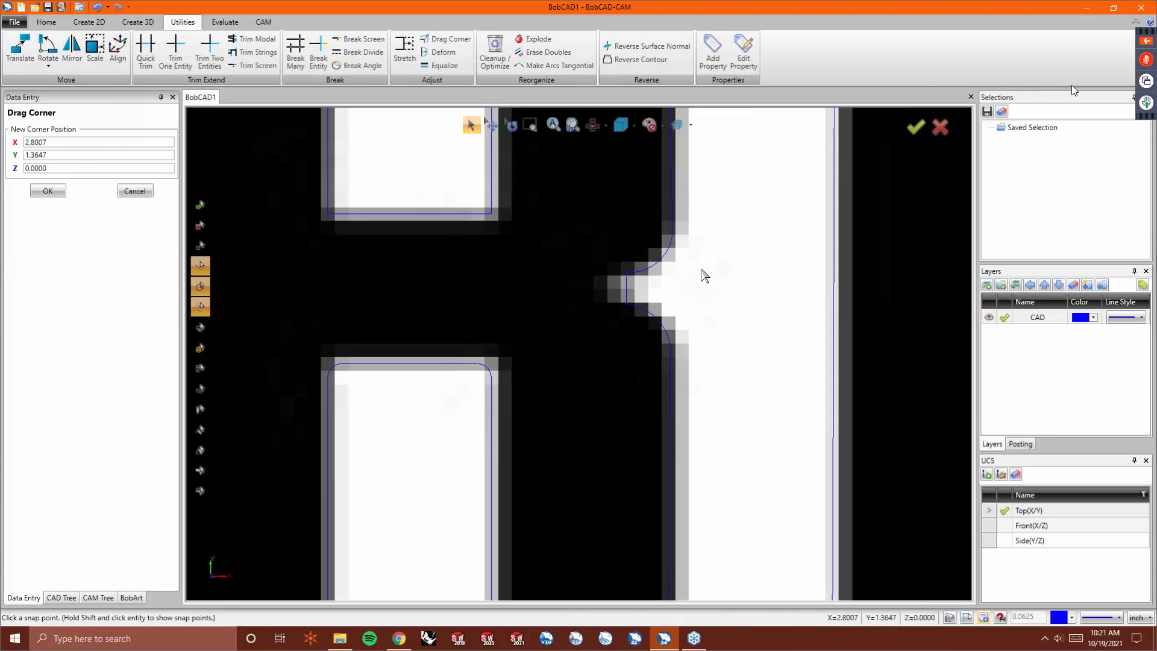
scroll(687, 345, "down", 4)
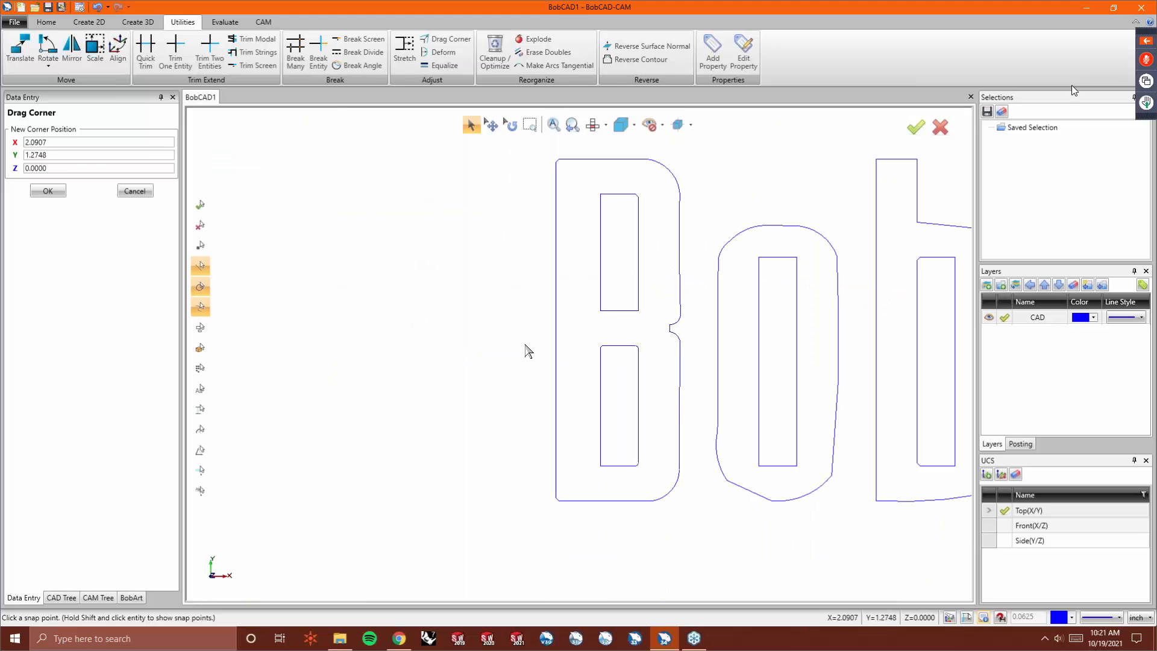
scroll(680, 234, "up", 2)
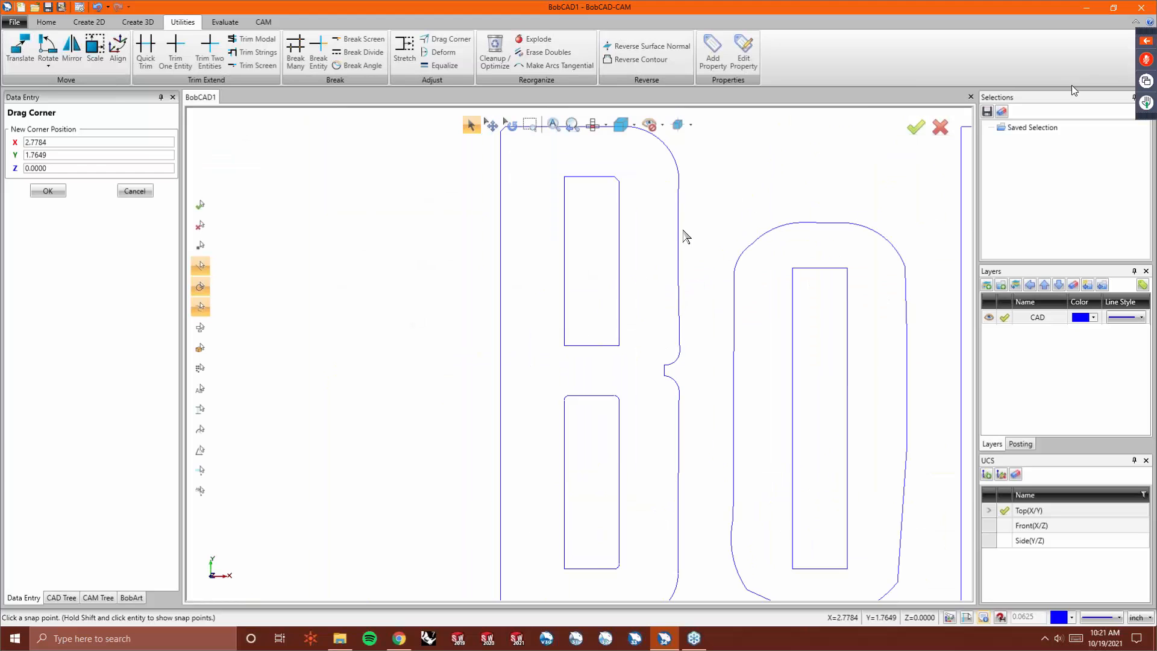
left_click(682, 189)
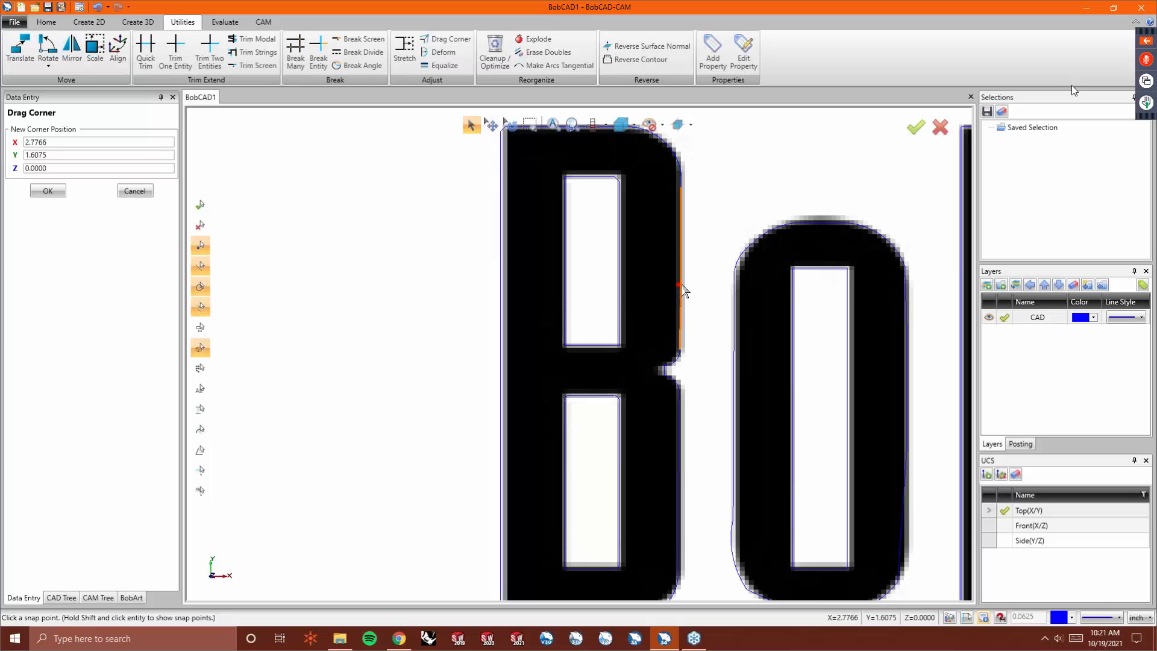
scroll(686, 352, "up", 3)
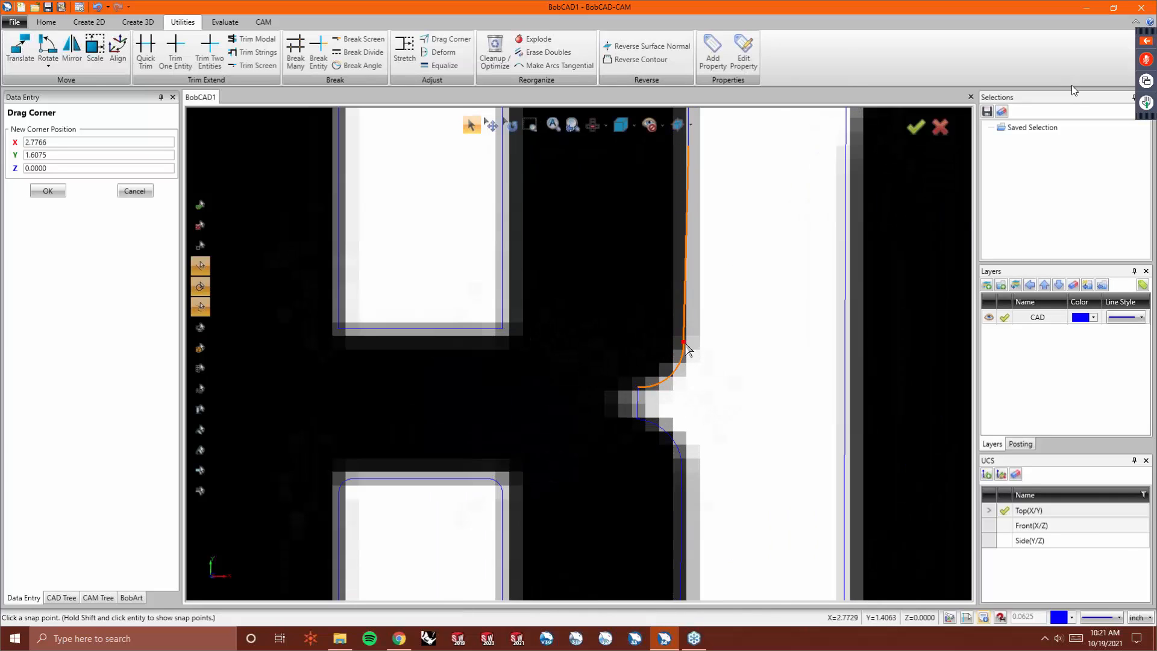
scroll(690, 351, "down", 1)
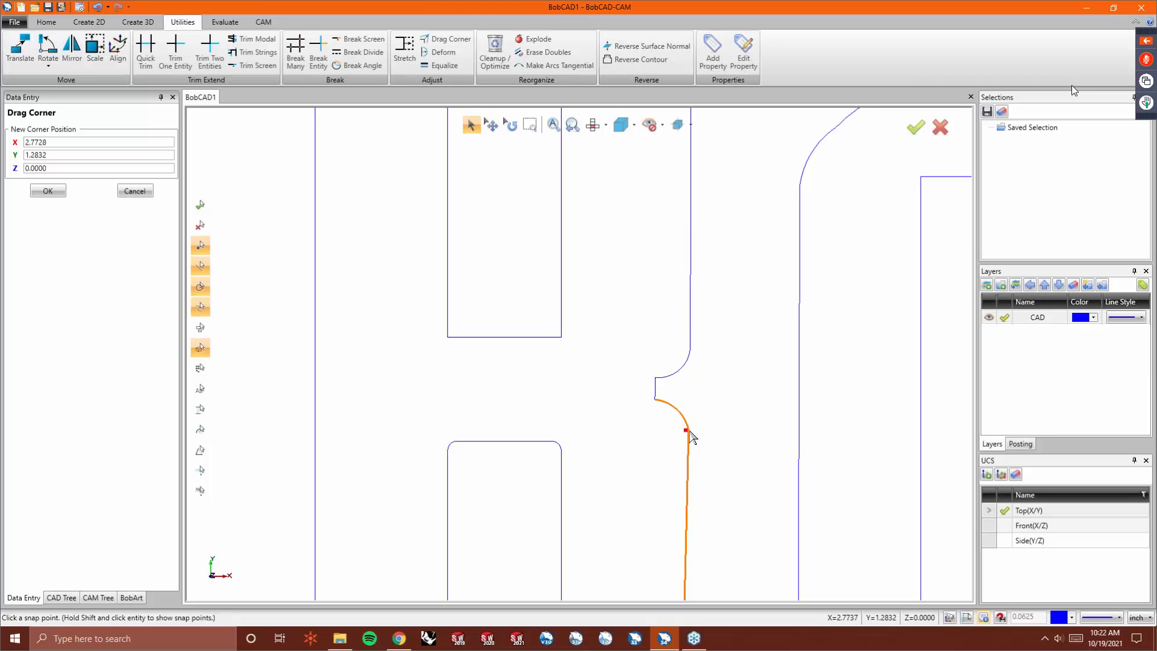
scroll(663, 374, "down", 5)
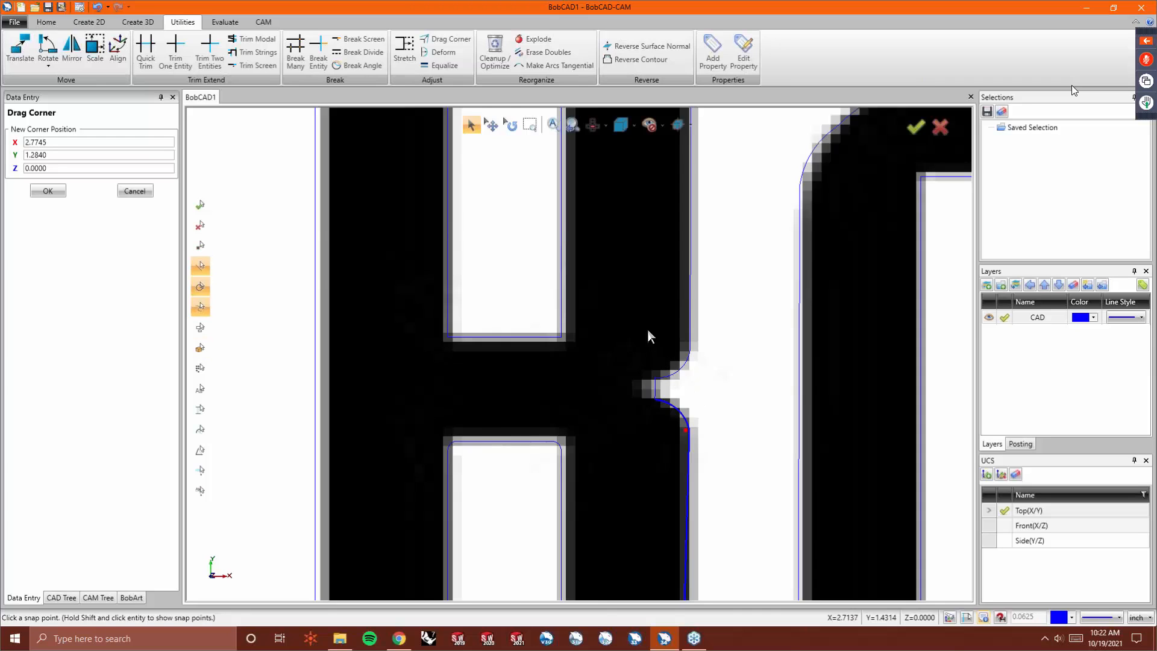
scroll(648, 500, "up", 5)
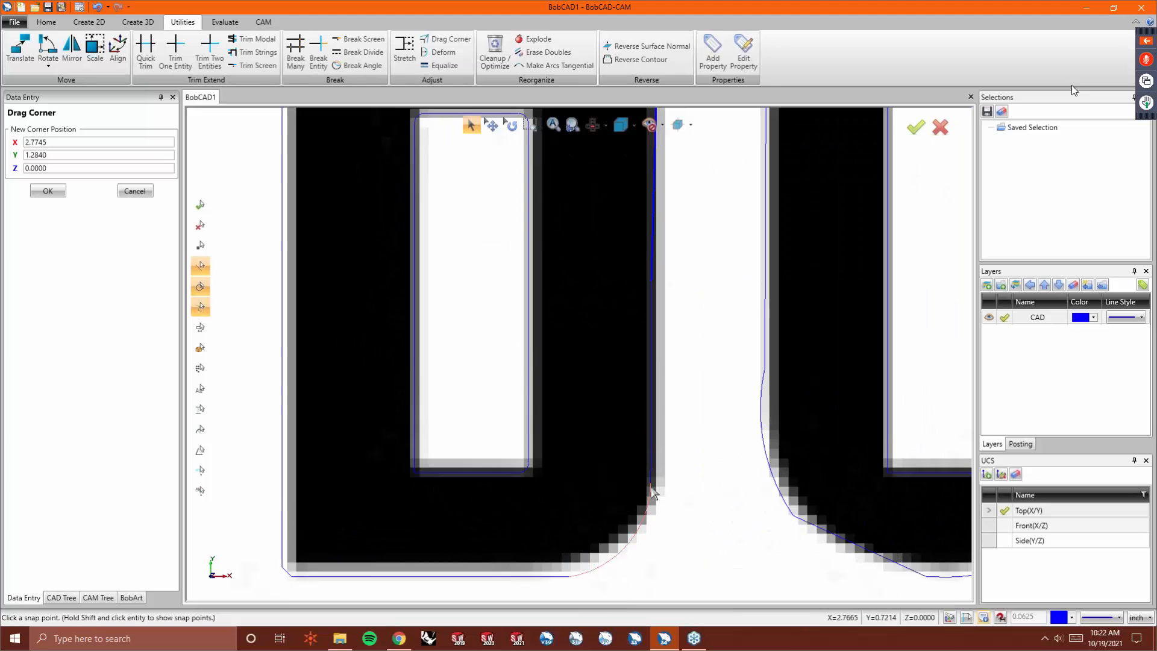
- Drag corner points along the B's lower right edge to straighten it against the logo
left_click(650, 485)
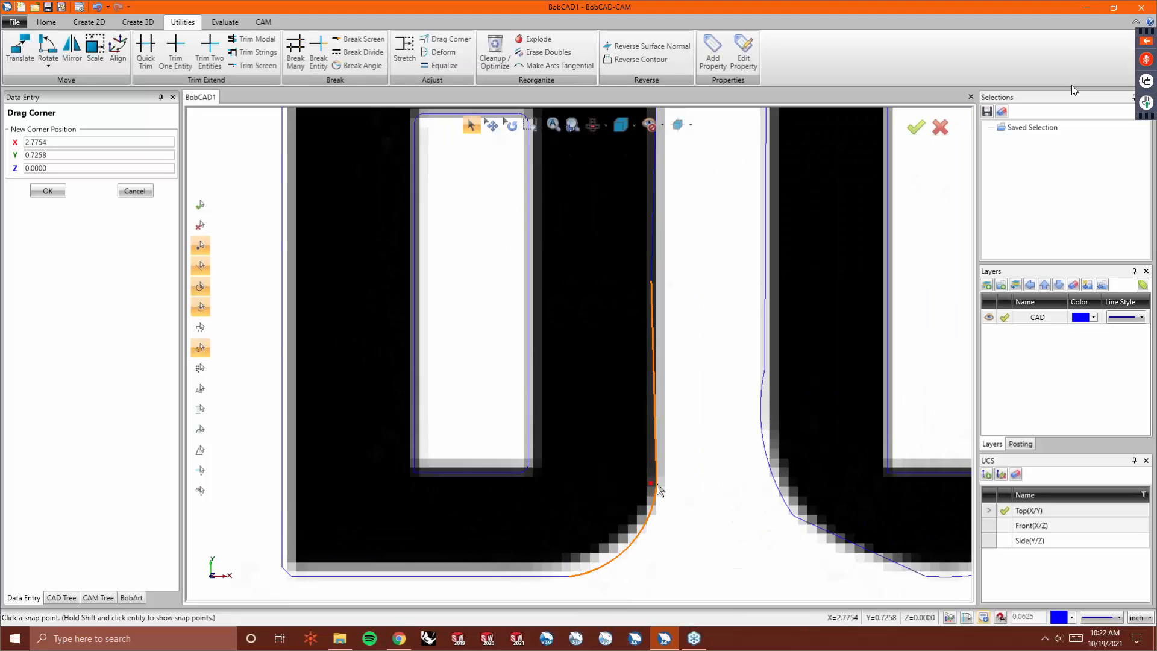
left_click(656, 483)
left_click(652, 281)
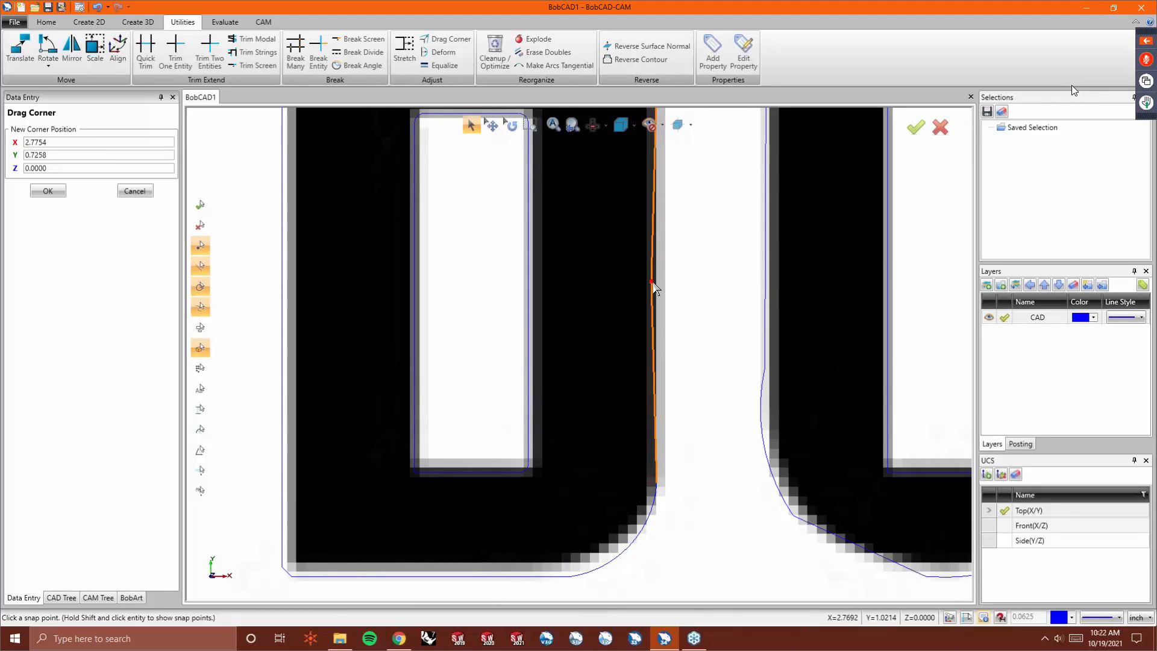
left_click(657, 282)
right_click(679, 313)
left_click(683, 317)
- Drag corner points along the O's bottom curve to match the logo's rounded bottom
scroll(680, 317, "down", 5)
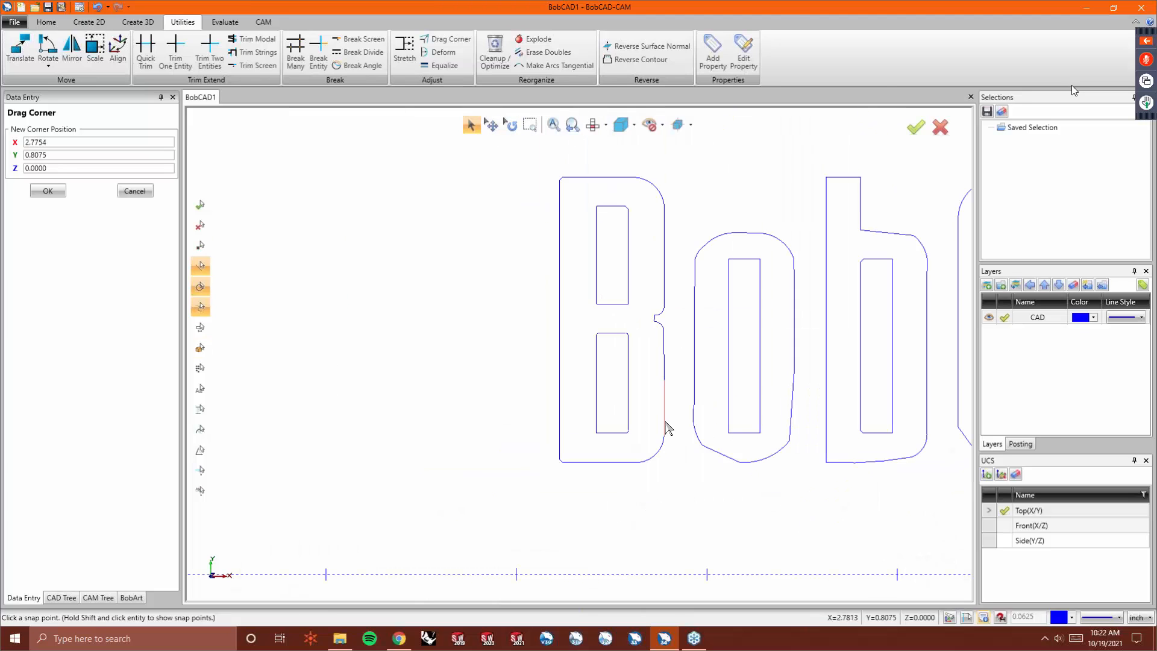
scroll(666, 314, "up", 4)
scroll(522, 370, "down", 2)
scroll(521, 369, "down", 2)
scroll(685, 327, "up", 2)
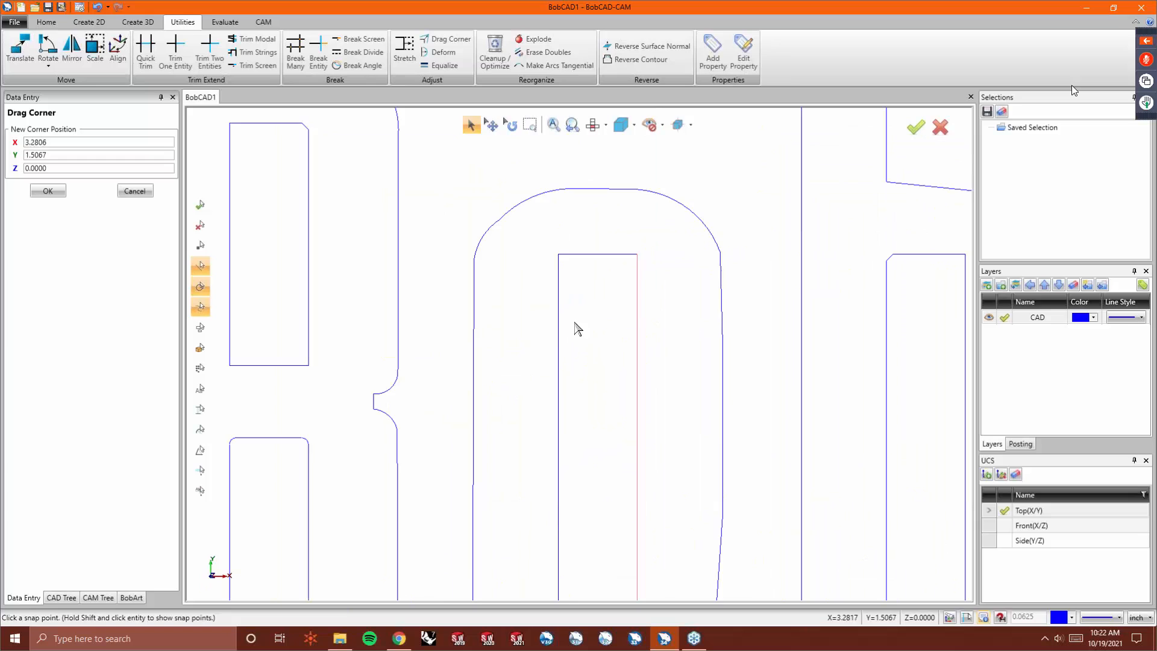
scroll(638, 328, "down", 3)
scroll(576, 538, "up", 3)
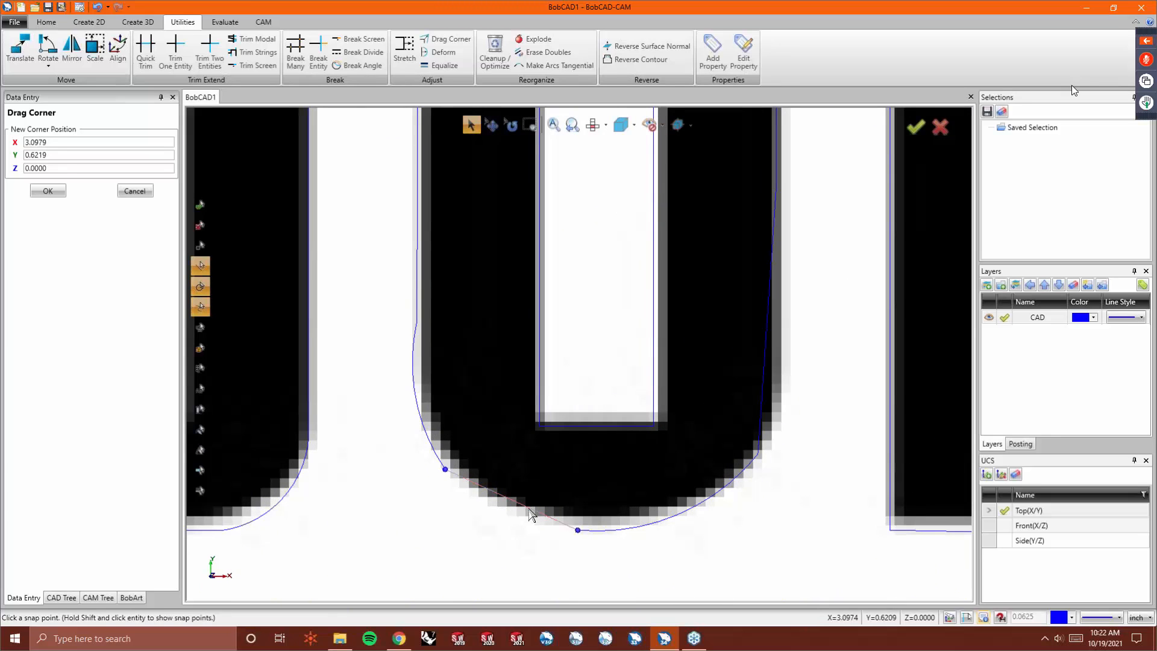
left_click(577, 531)
left_click(778, 430)
left_click(578, 531)
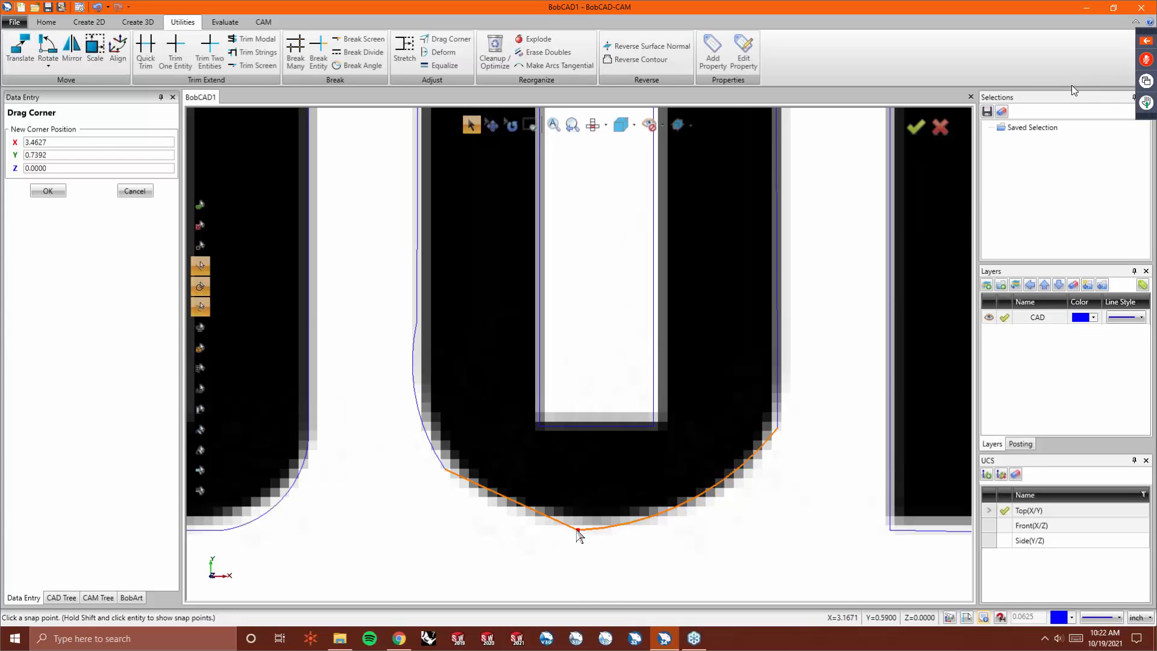
left_click(657, 520)
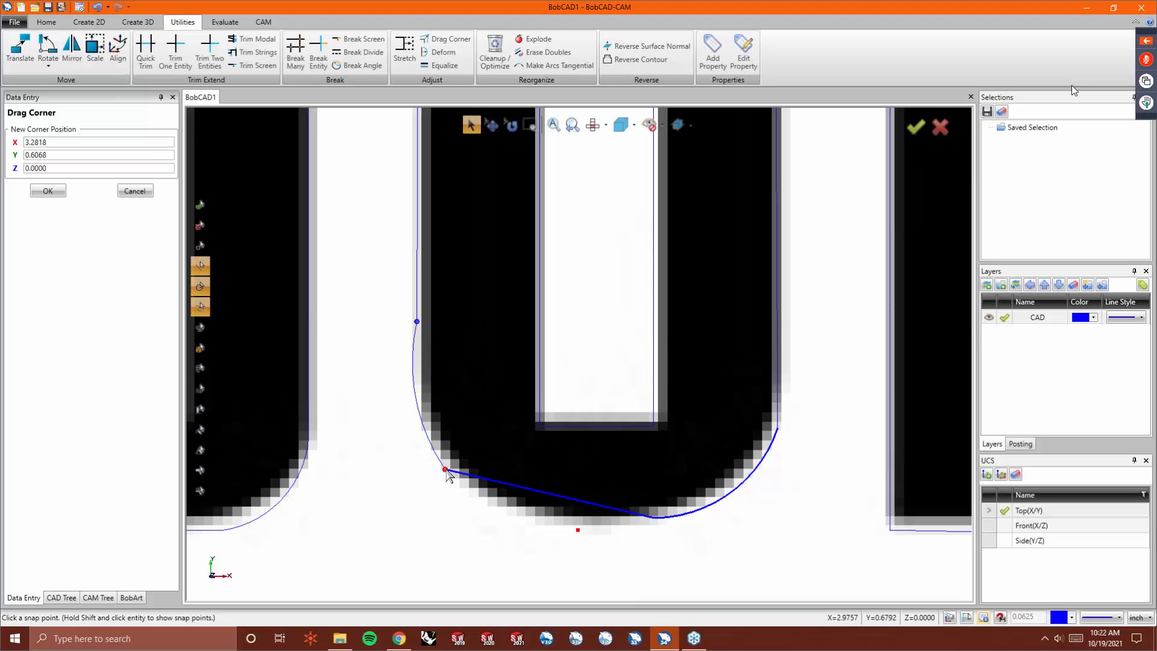
- Drag corner points on the O's lower-left curve to follow the logo's outline
left_click(446, 470)
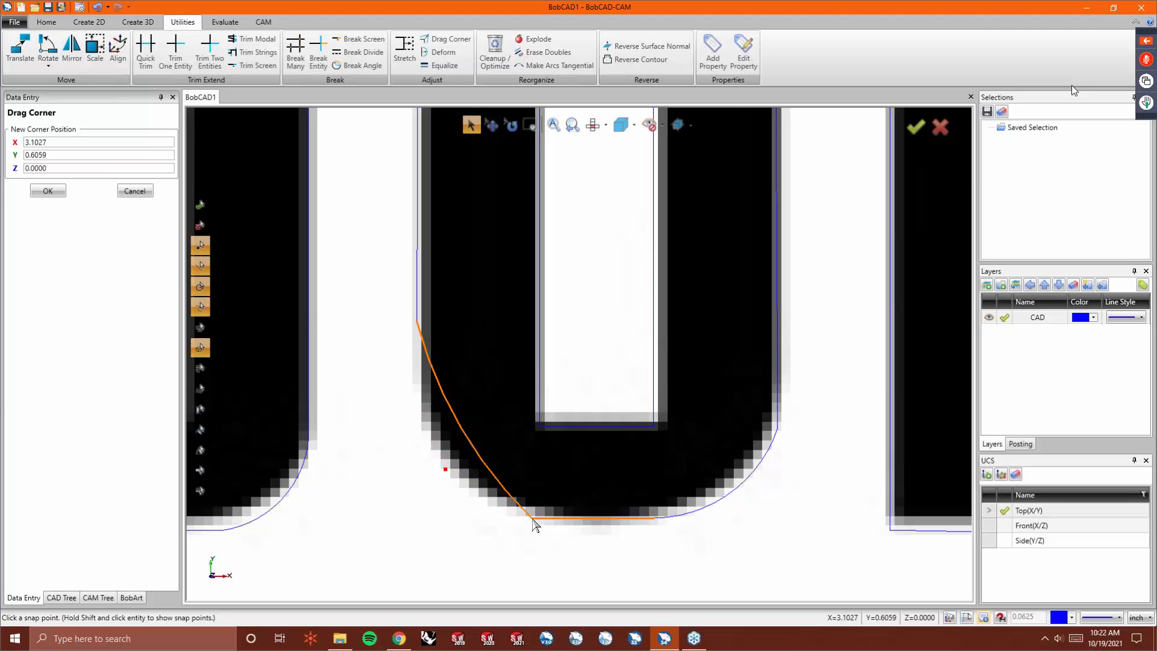
left_click(531, 518)
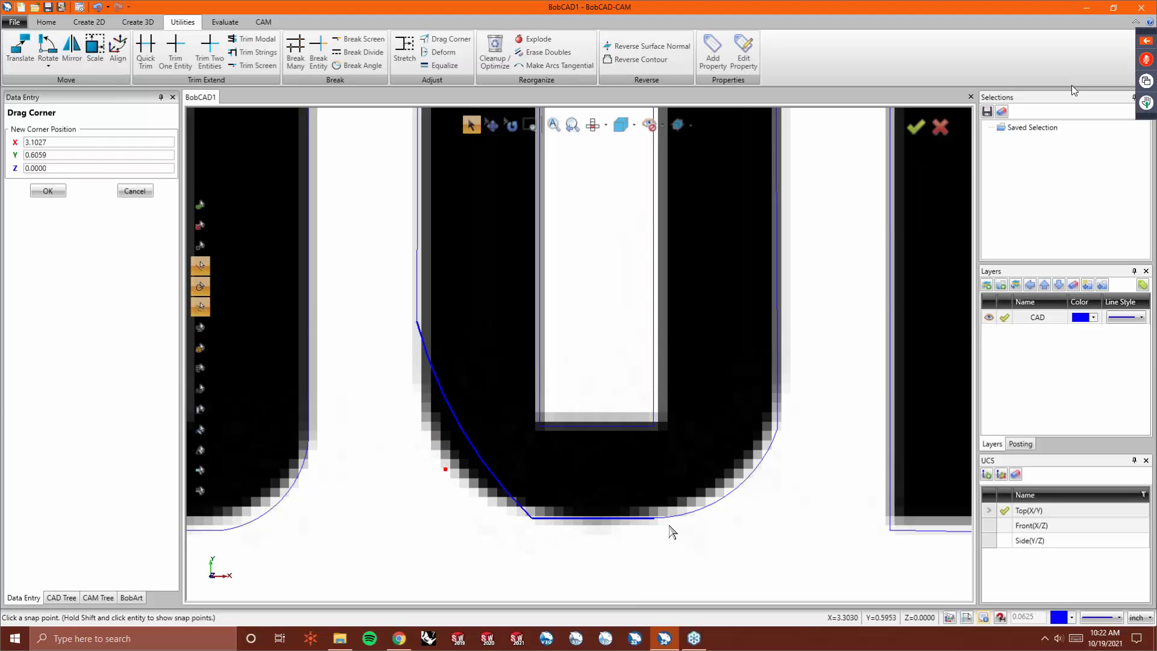
left_click(418, 321)
left_click(421, 417)
- Drag corner points at the O's upper corners to fit the logo's rounded top
scroll(537, 320, "down", 3)
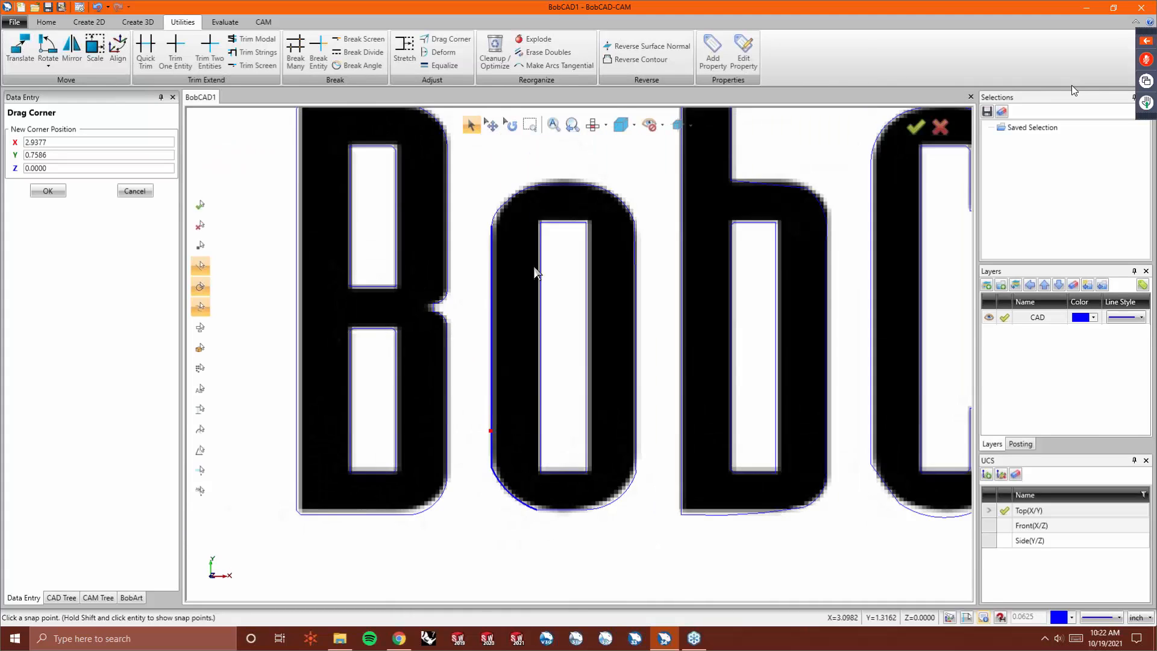
scroll(524, 196, "up", 3)
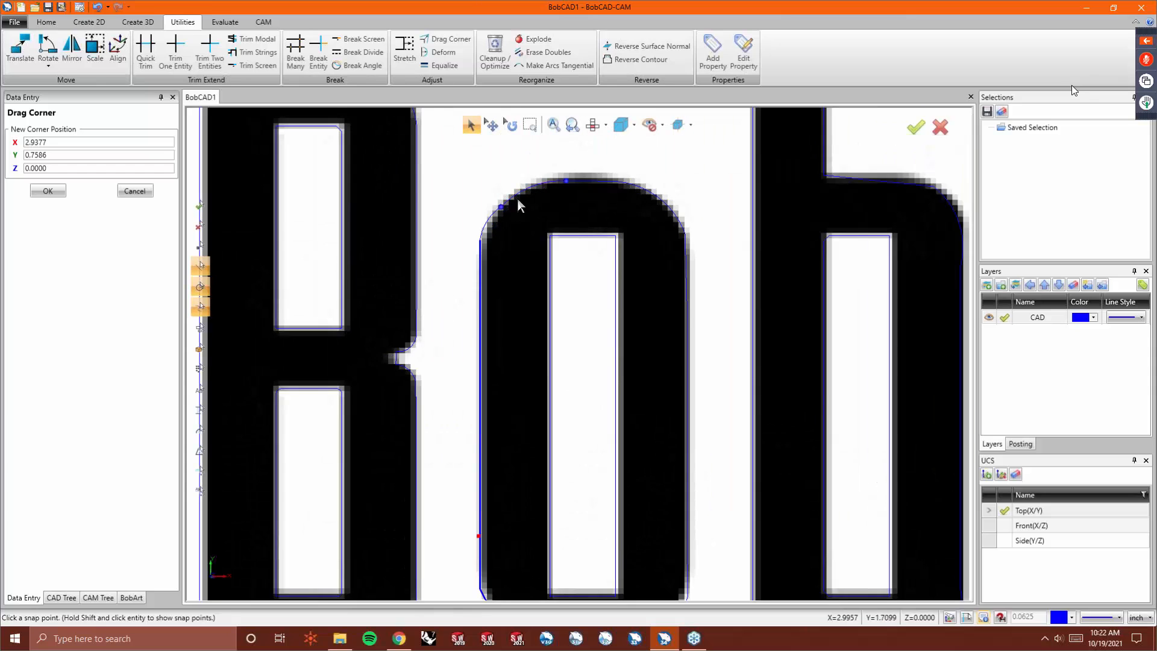
scroll(515, 197, "up", 5)
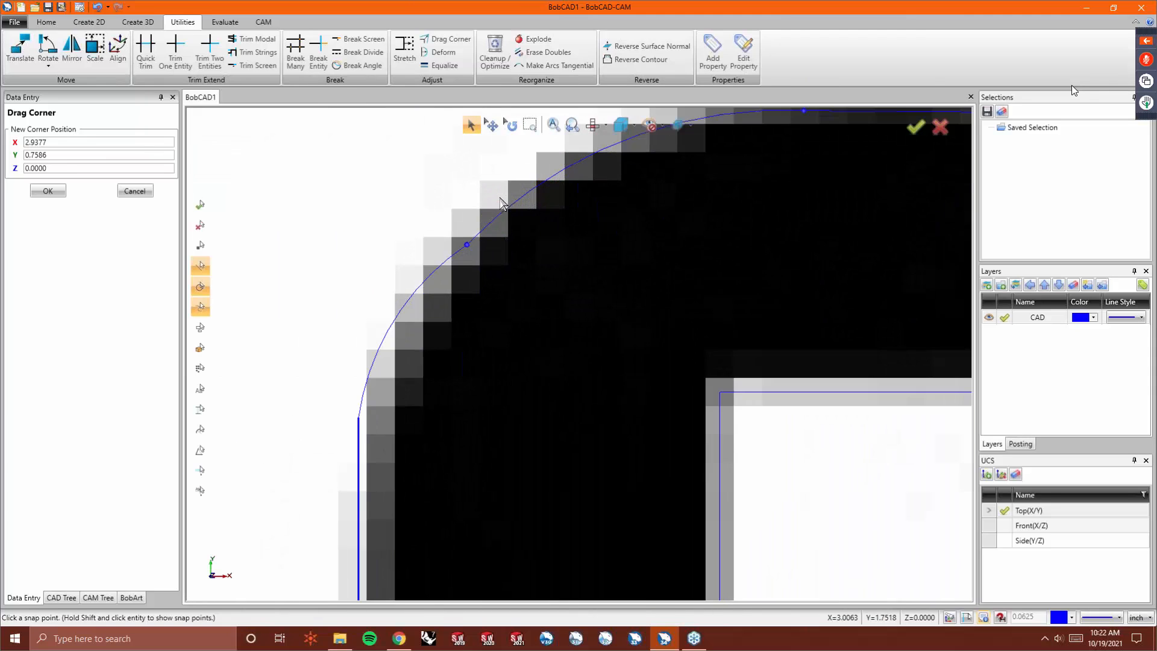
left_click(468, 246)
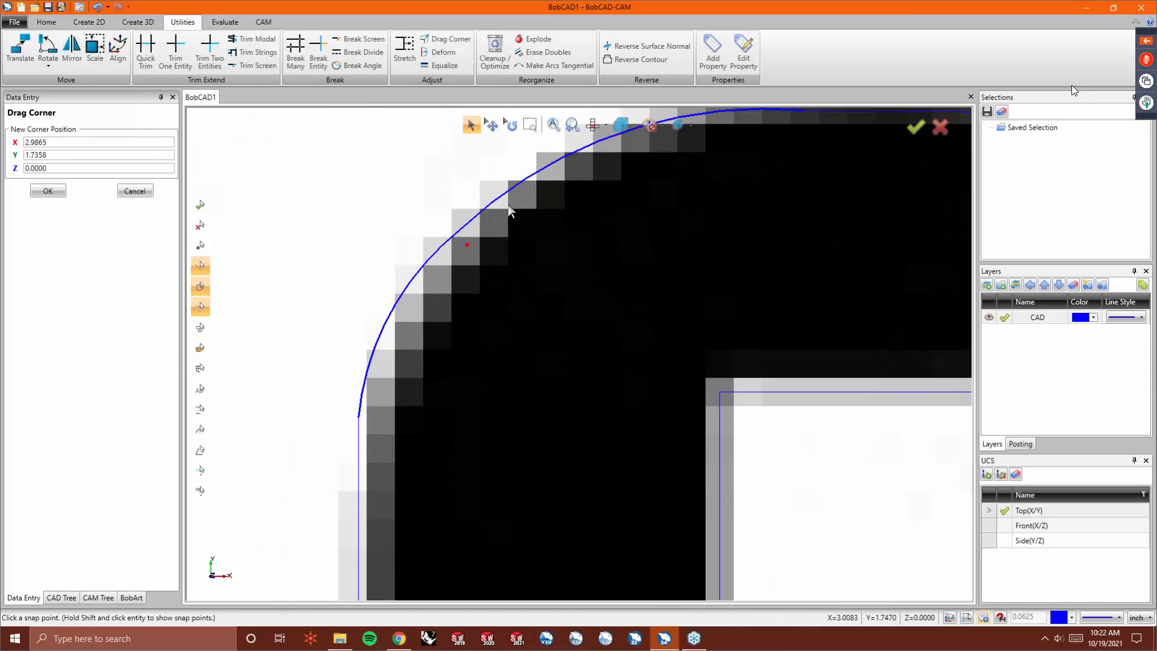
scroll(464, 235, "down", 2)
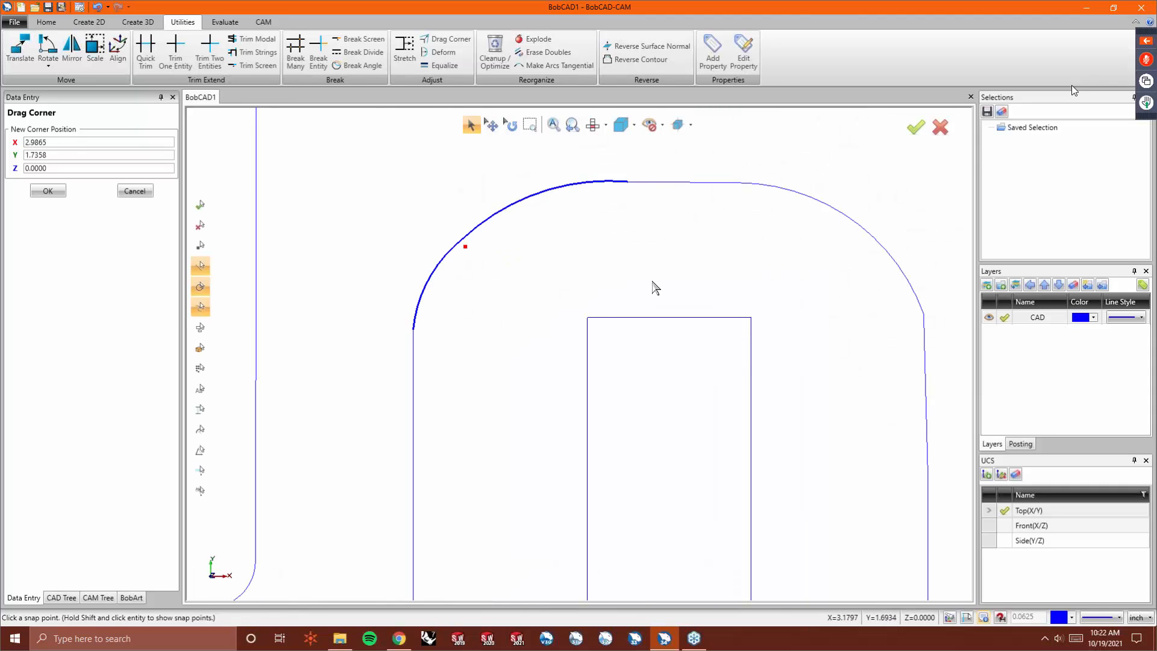
scroll(653, 287, "down", 2)
left_click(784, 297)
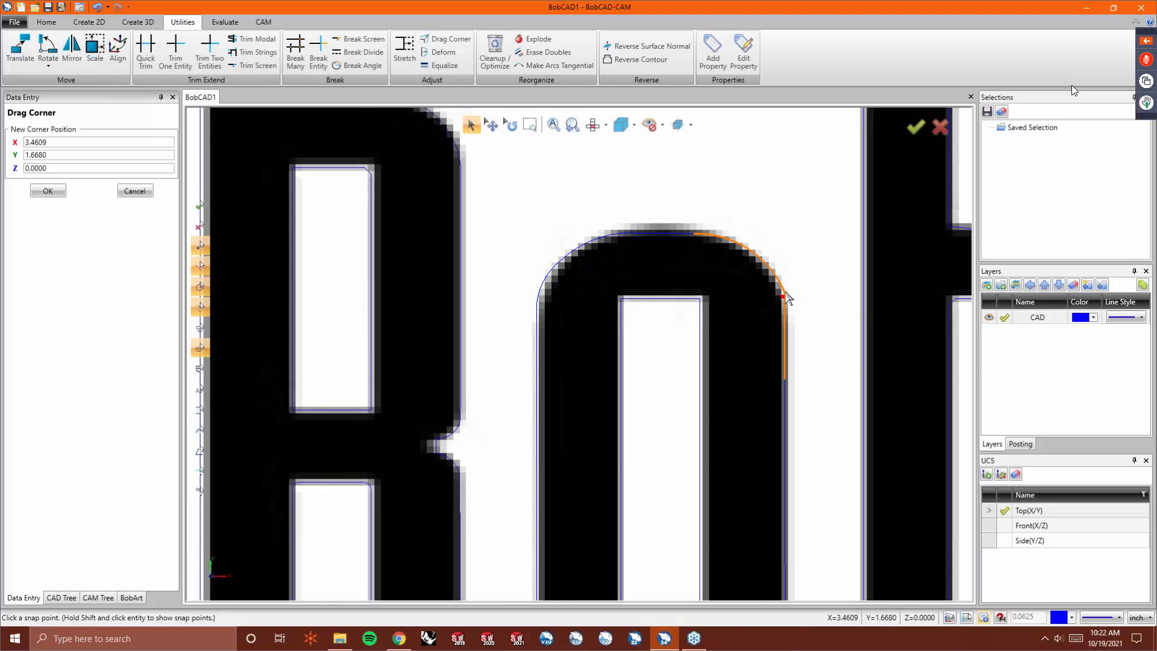
left_click(785, 288)
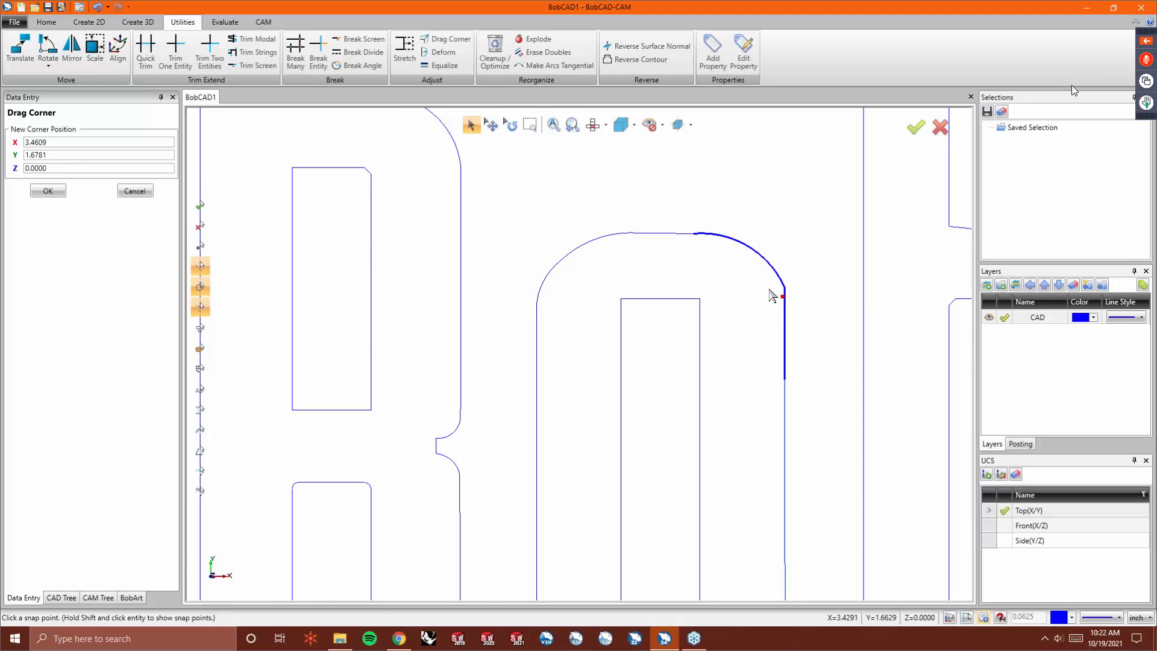
- Drag corner points along the O's top edge to match the logo's outline
left_click(695, 232)
left_click(694, 232)
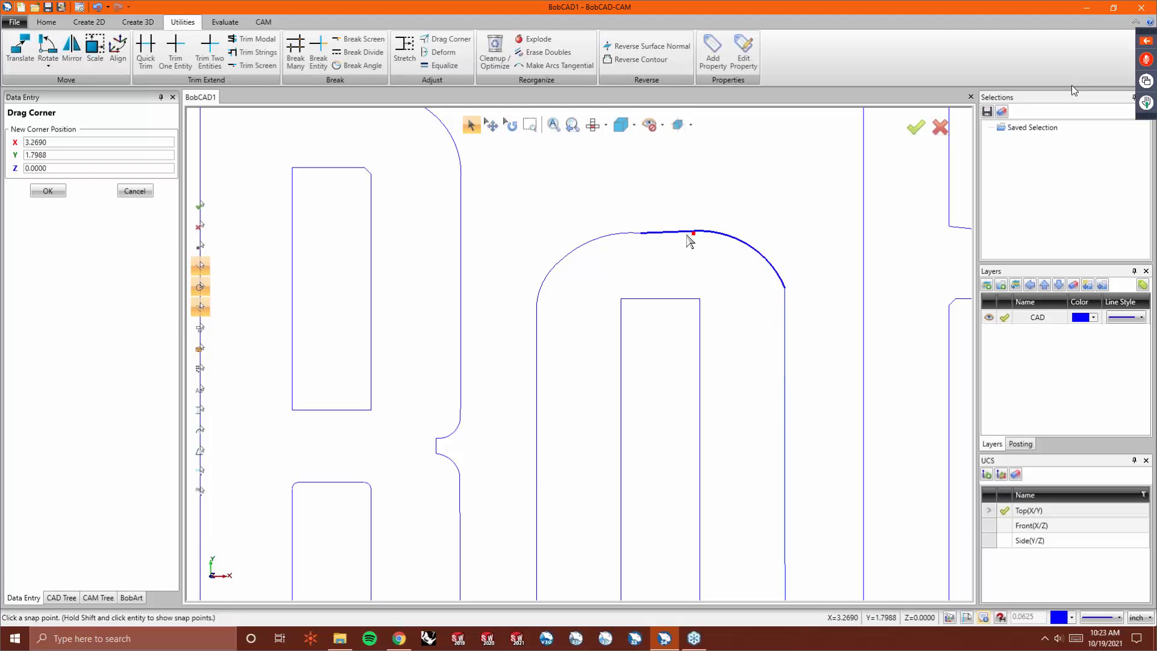
left_click(640, 233)
left_click(641, 233)
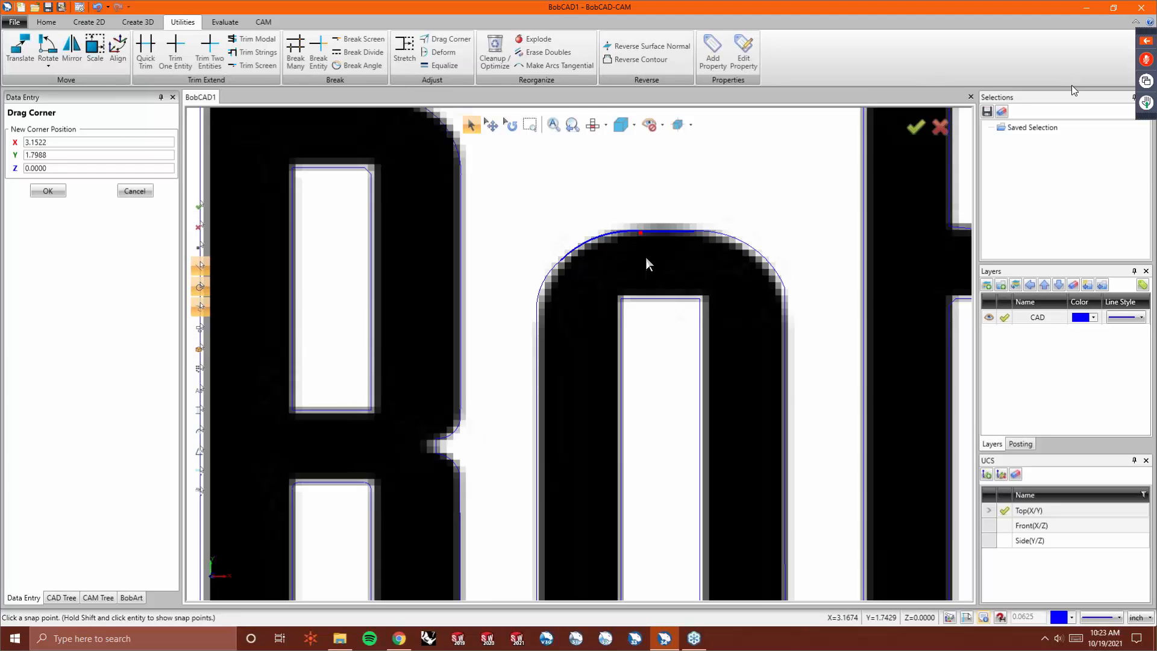
- Deform the curves along the O's bottom to smooth them against the logo
scroll(646, 258, "down", 3)
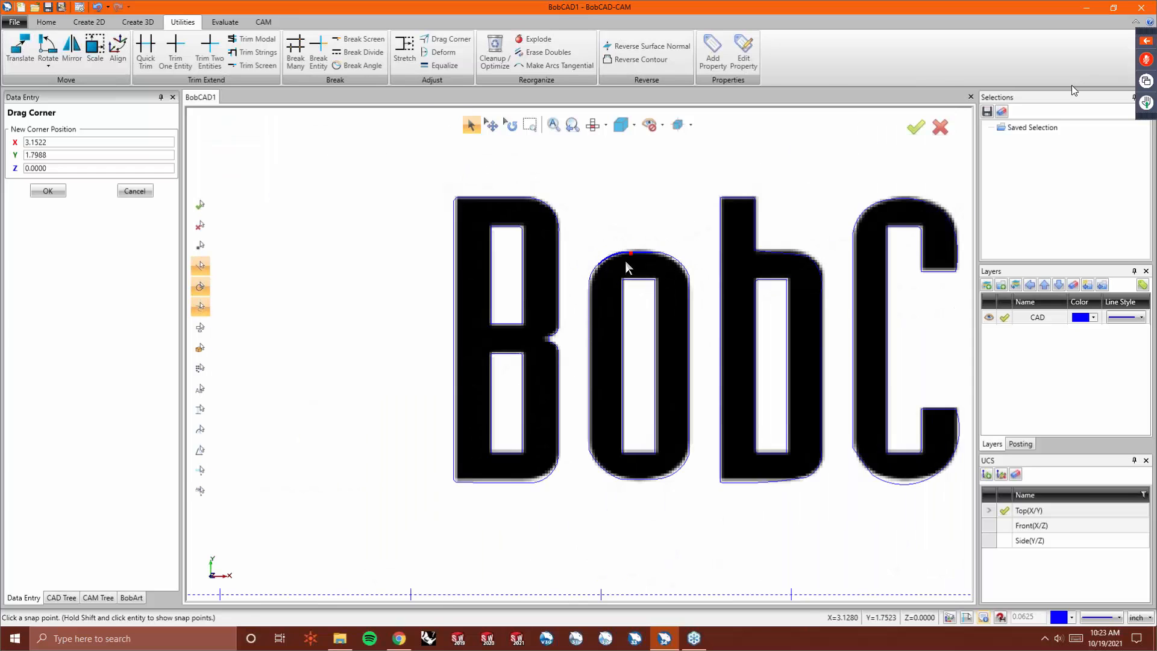
scroll(646, 504, "up", 3)
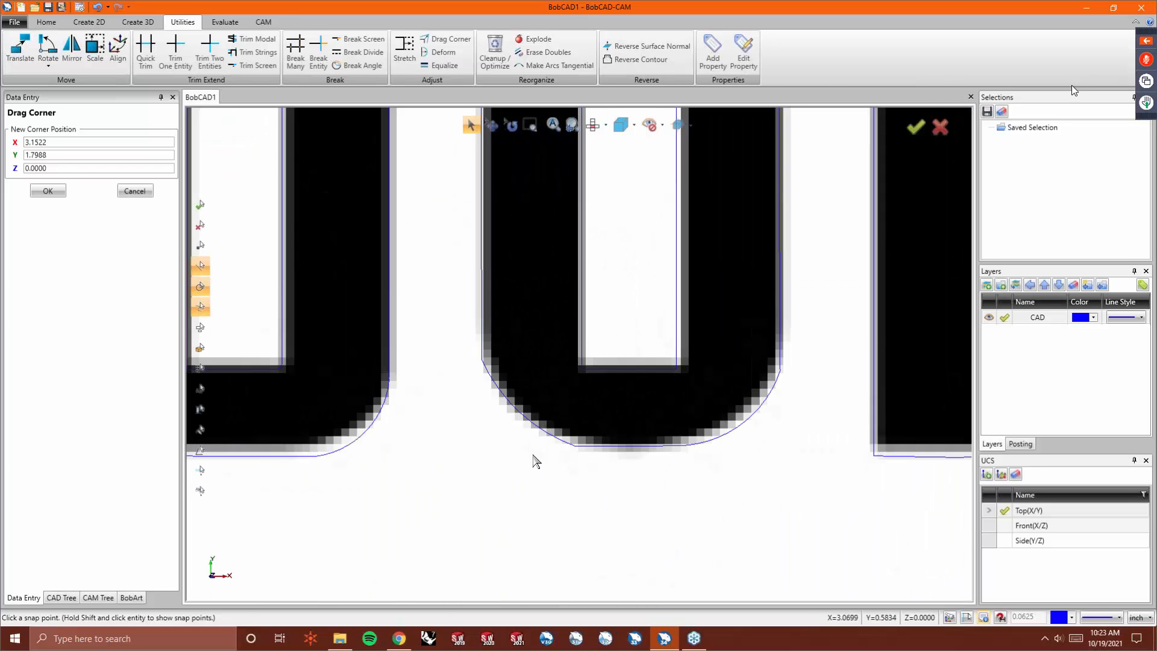
left_click(442, 53)
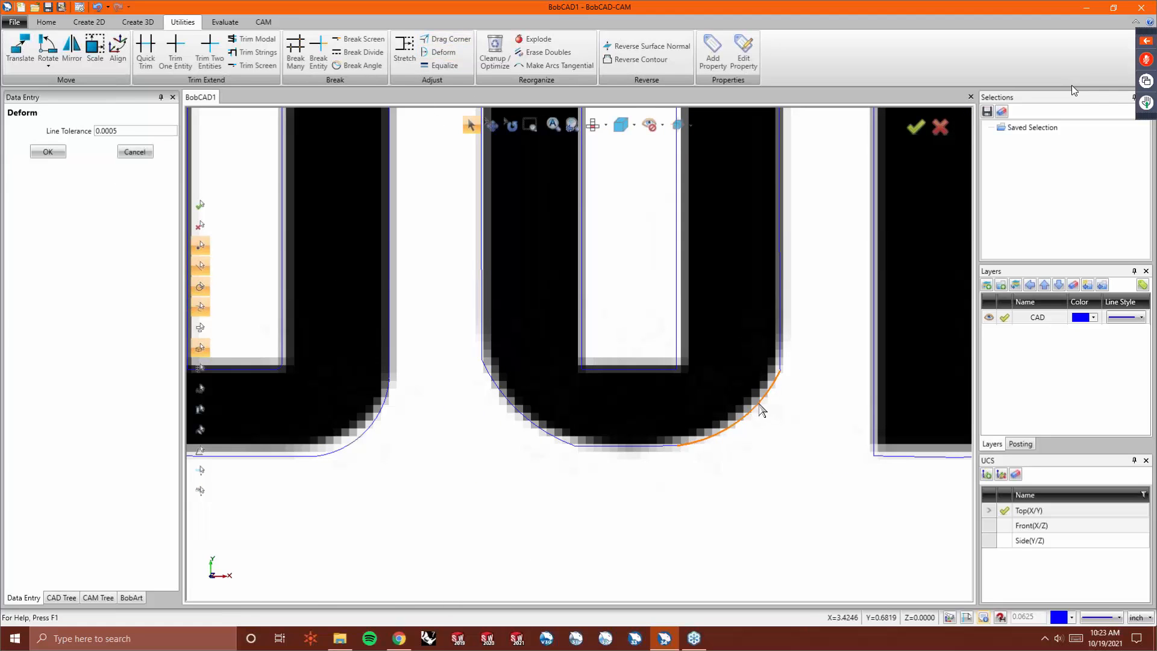
left_click_drag(760, 408, 767, 416)
left_click(764, 405)
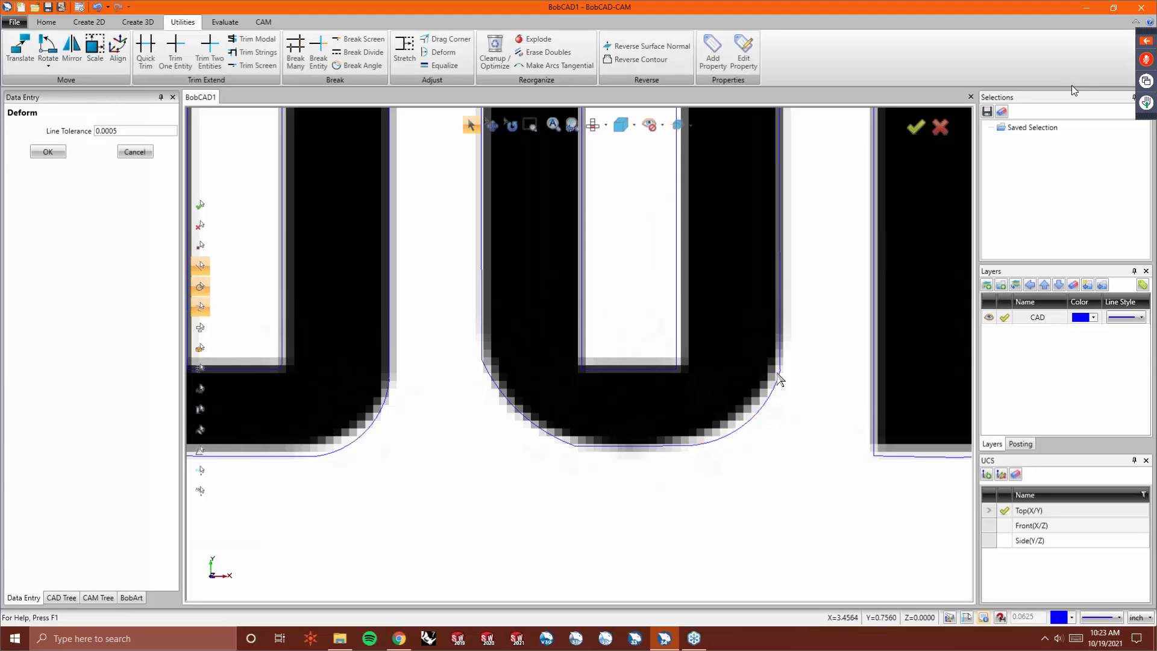
left_click(543, 430)
left_click(538, 435)
left_click(513, 422)
left_click(511, 418)
- Zoom around the letter outlines to compare them with the logo image
scroll(490, 428, "down", 2)
scroll(504, 431, "down", 2)
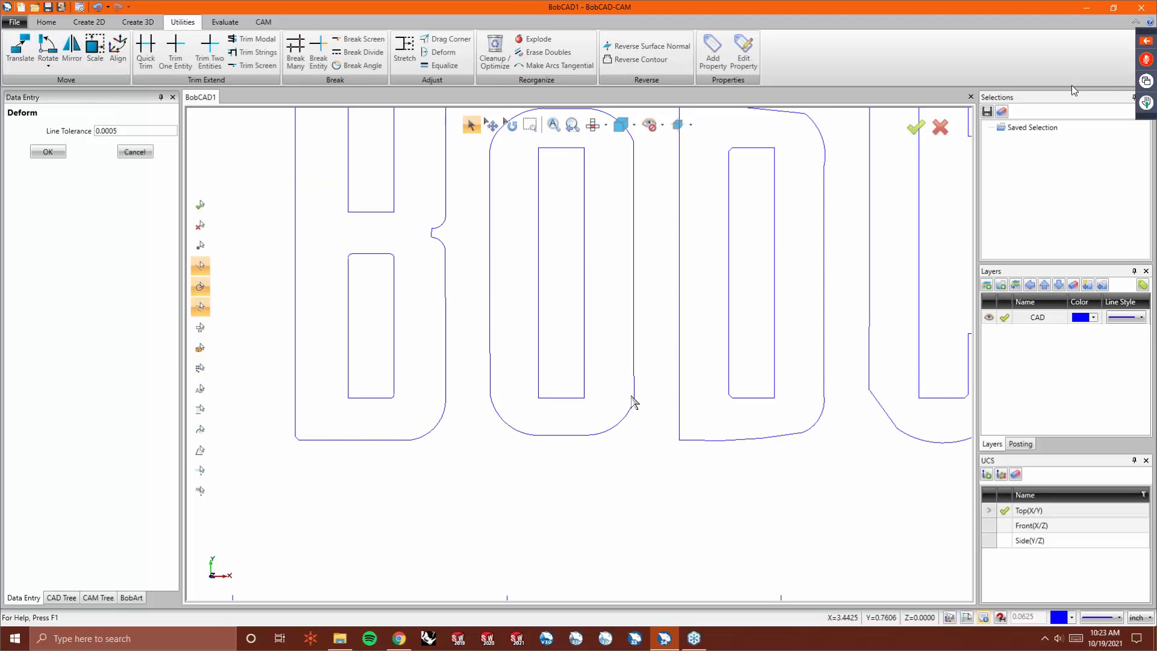
scroll(623, 353, "down", 2)
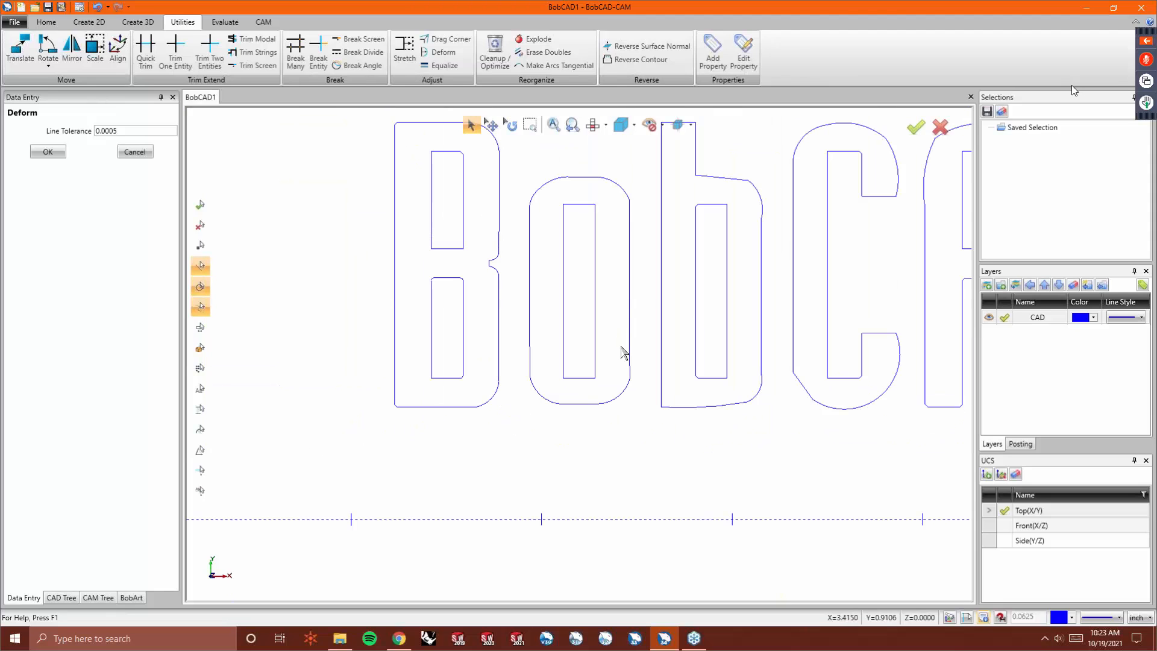
scroll(653, 302, "down", 2)
scroll(704, 251, "up", 3)
scroll(666, 241, "up", 2)
scroll(592, 335, "down", 2)
scroll(593, 335, "down", 1)
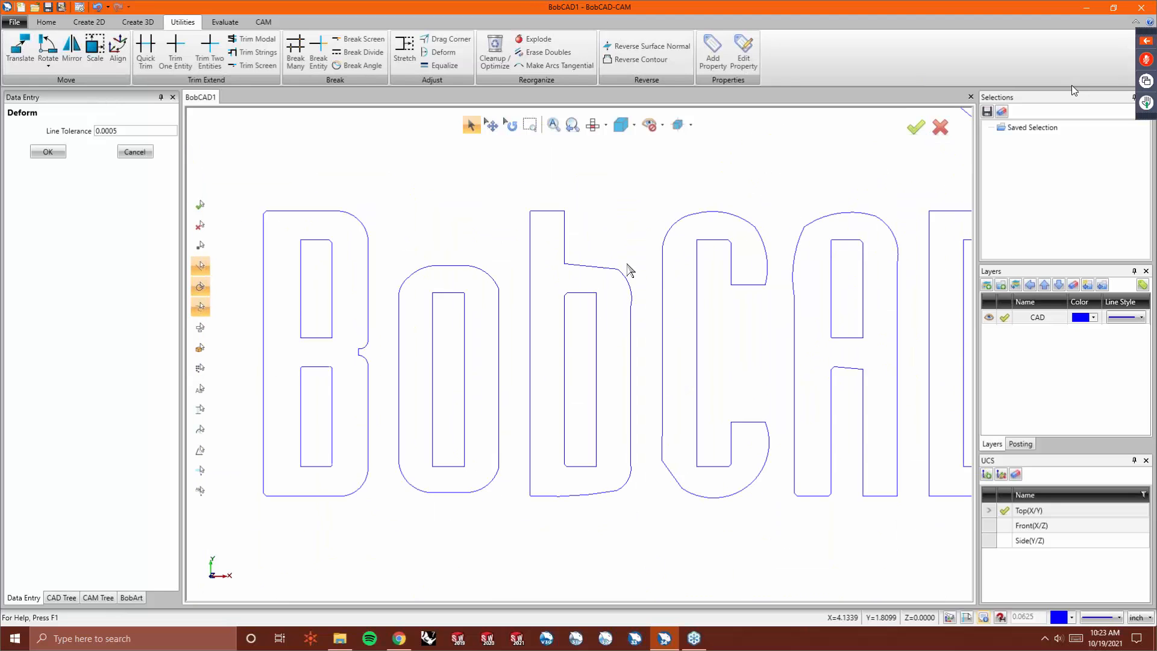
- Drag corner points along the b's bowl top and upper right curve to fit the logo
scroll(628, 271, "up", 3)
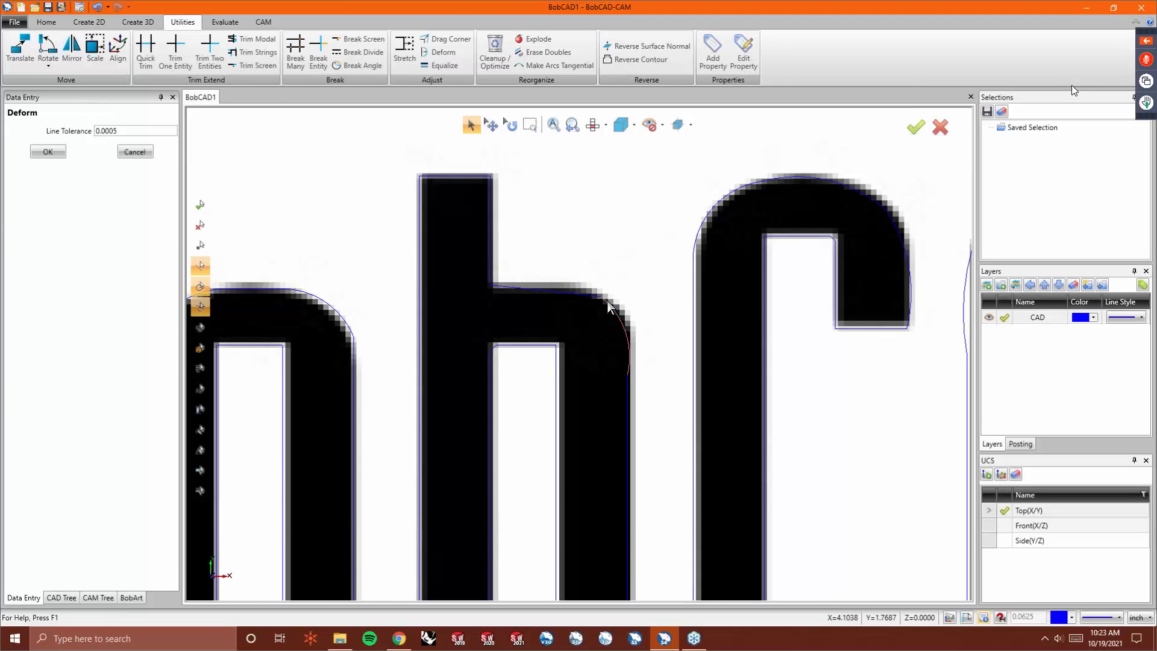
left_click(440, 36)
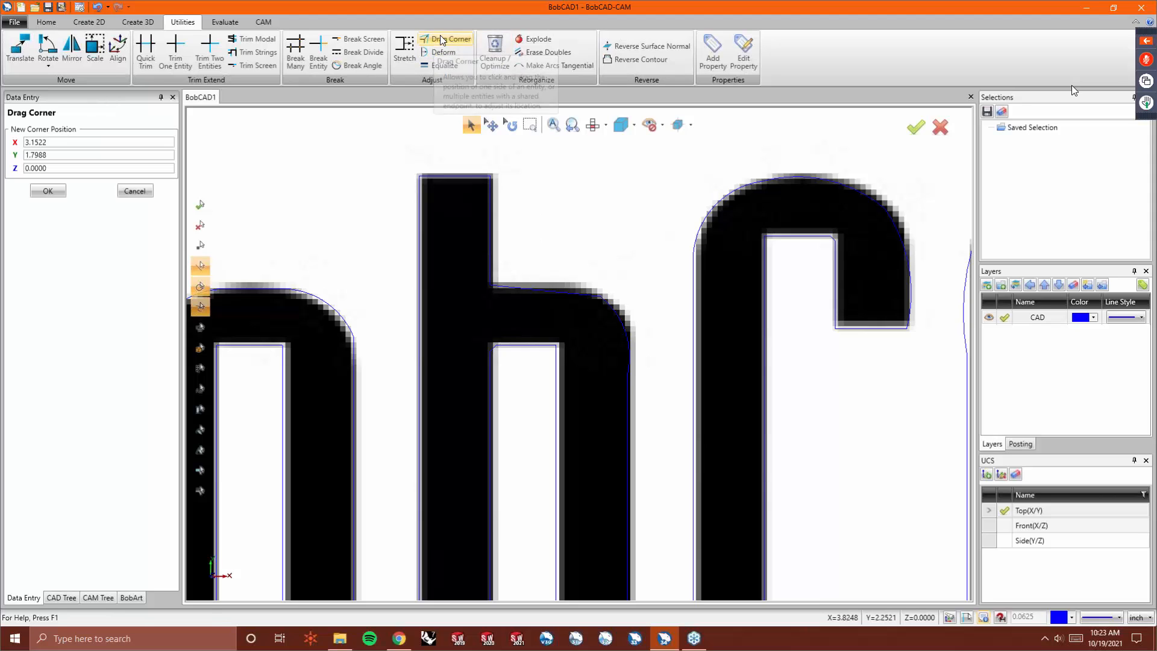
left_click(490, 285)
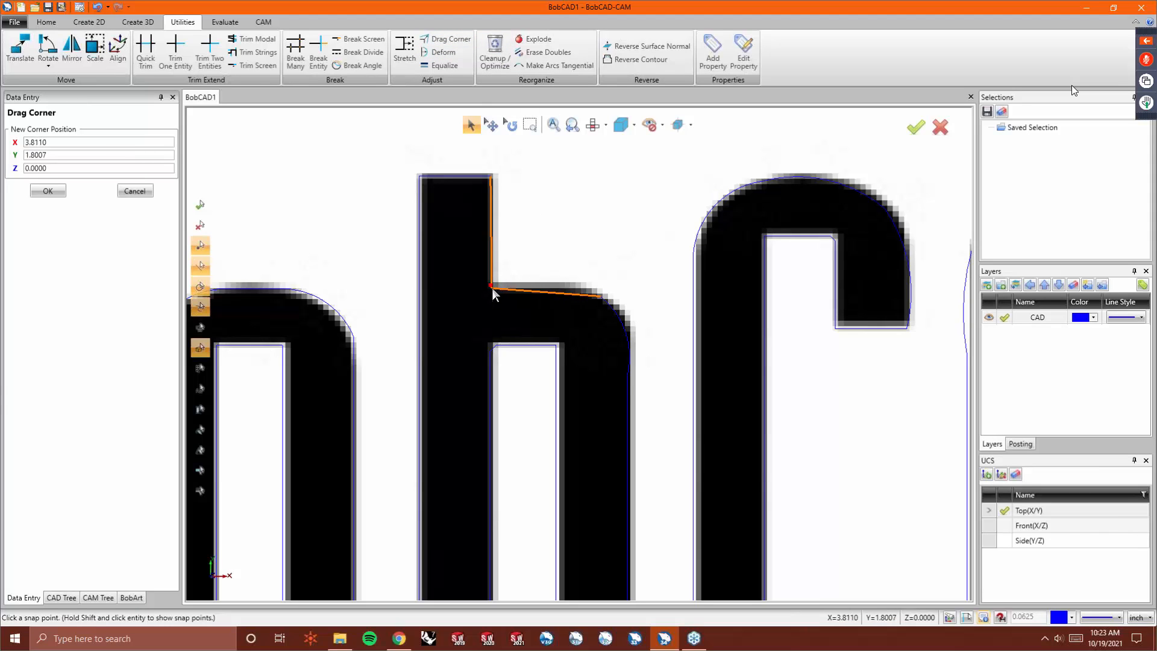
left_click(491, 288)
left_click(602, 297)
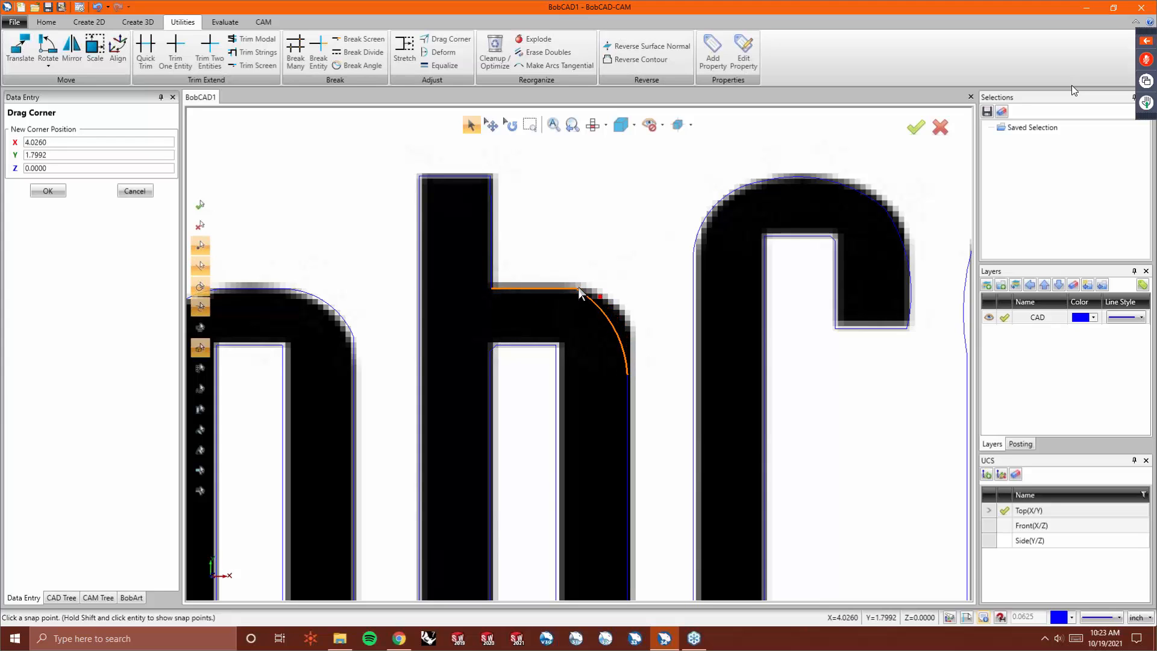
left_click(579, 288)
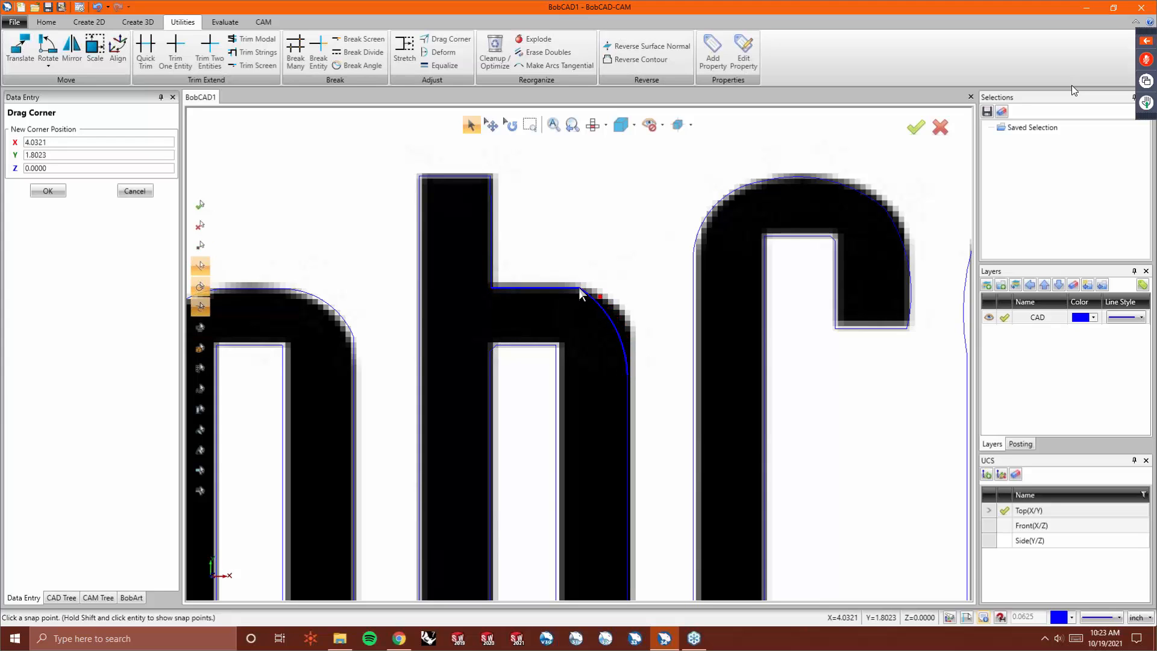
left_click(628, 377)
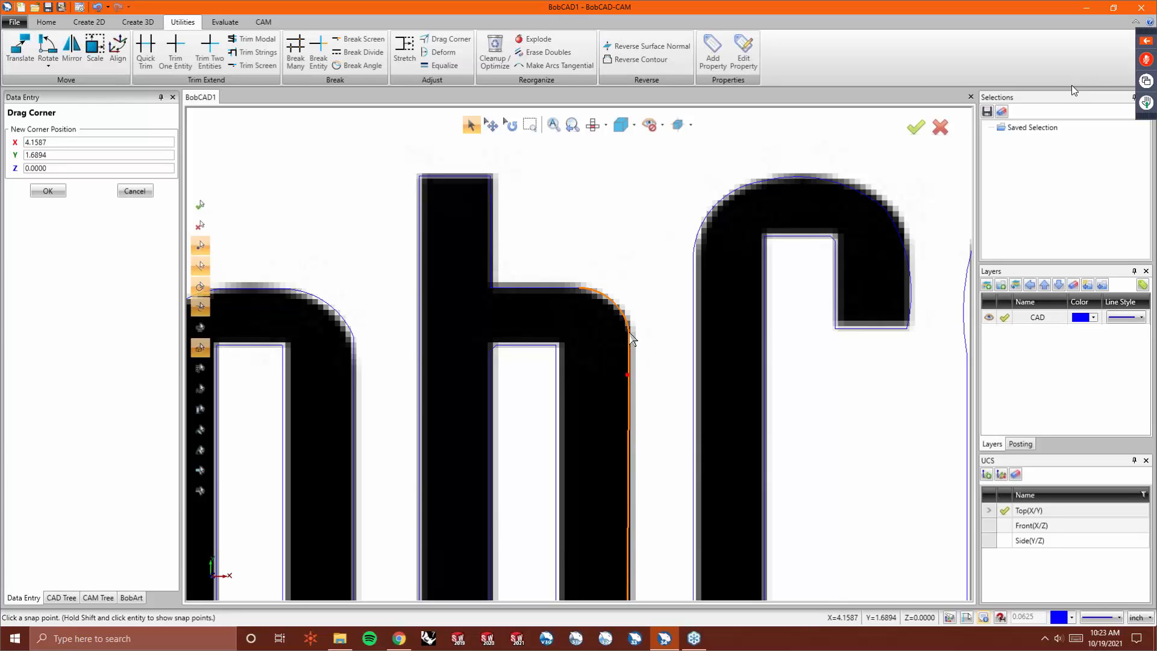
left_click(635, 339)
- Drag corner points on the b's right edge to straighten it against the logo
scroll(588, 341, "down", 2)
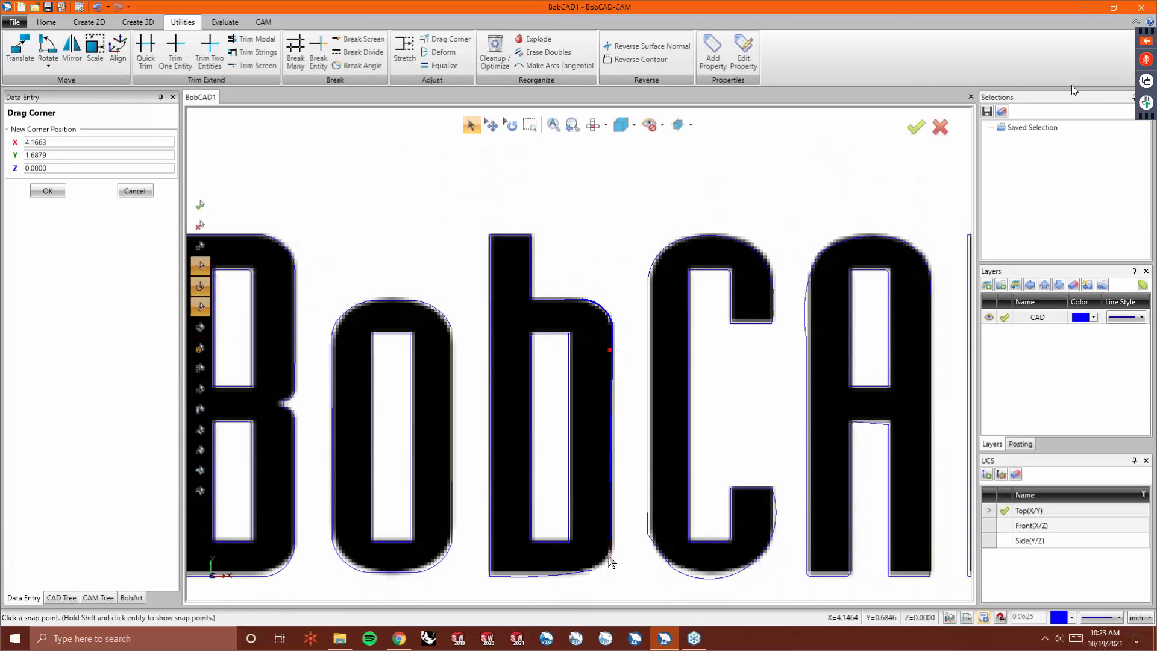
scroll(611, 561, "up", 2)
left_click(612, 405)
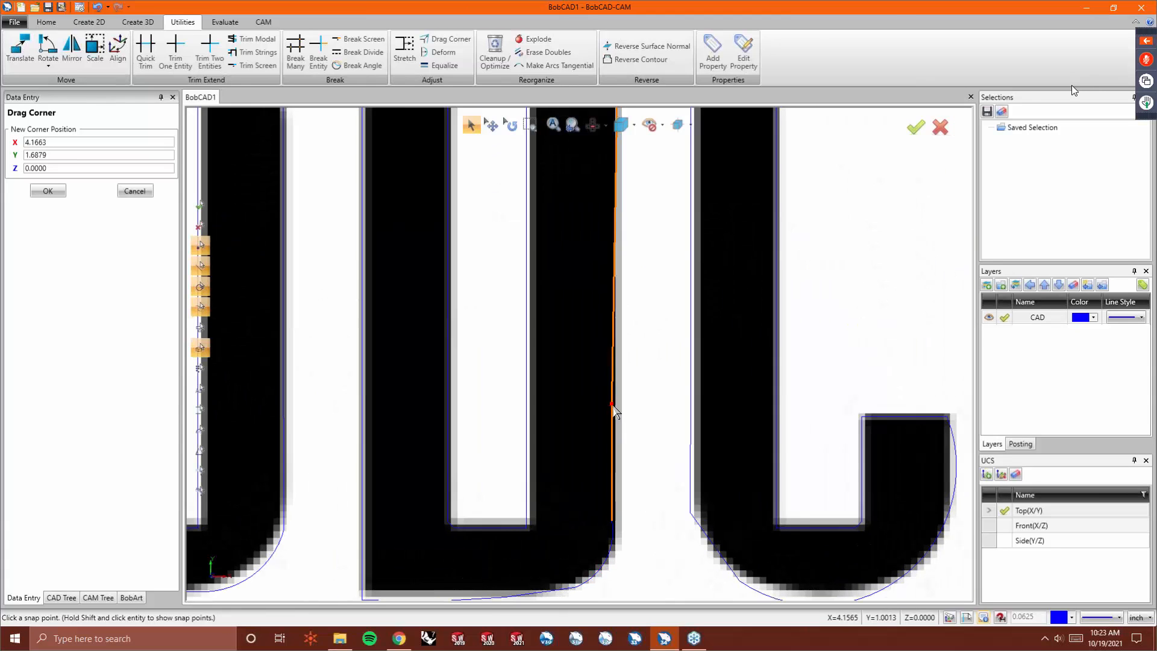
left_click(614, 407)
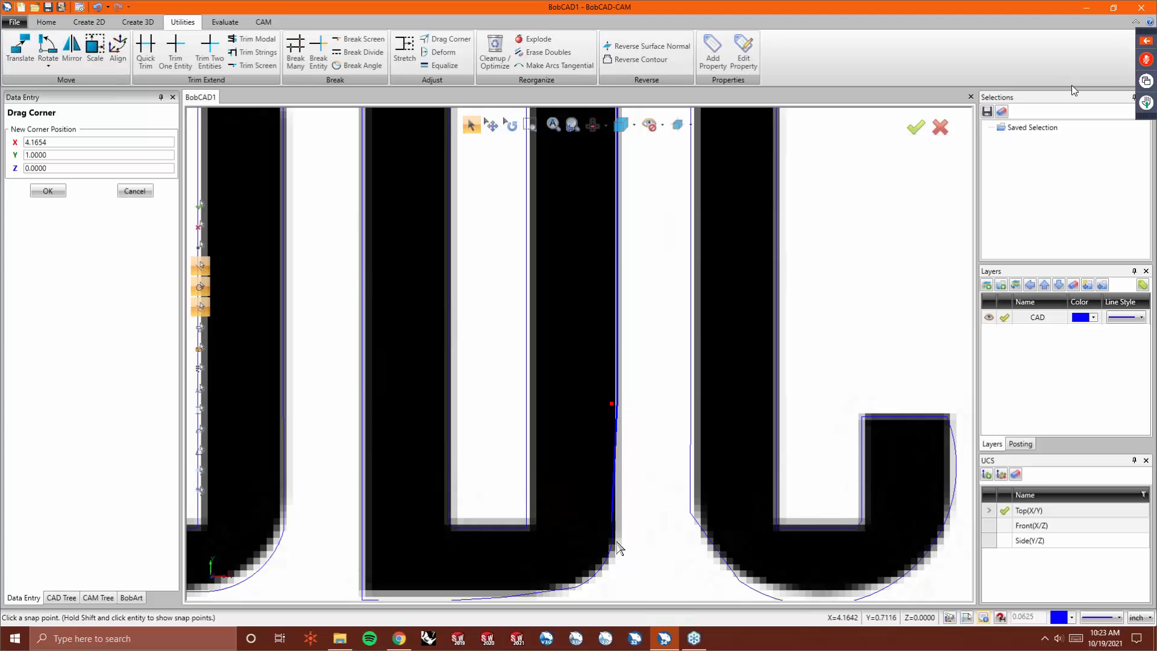
left_click(618, 521)
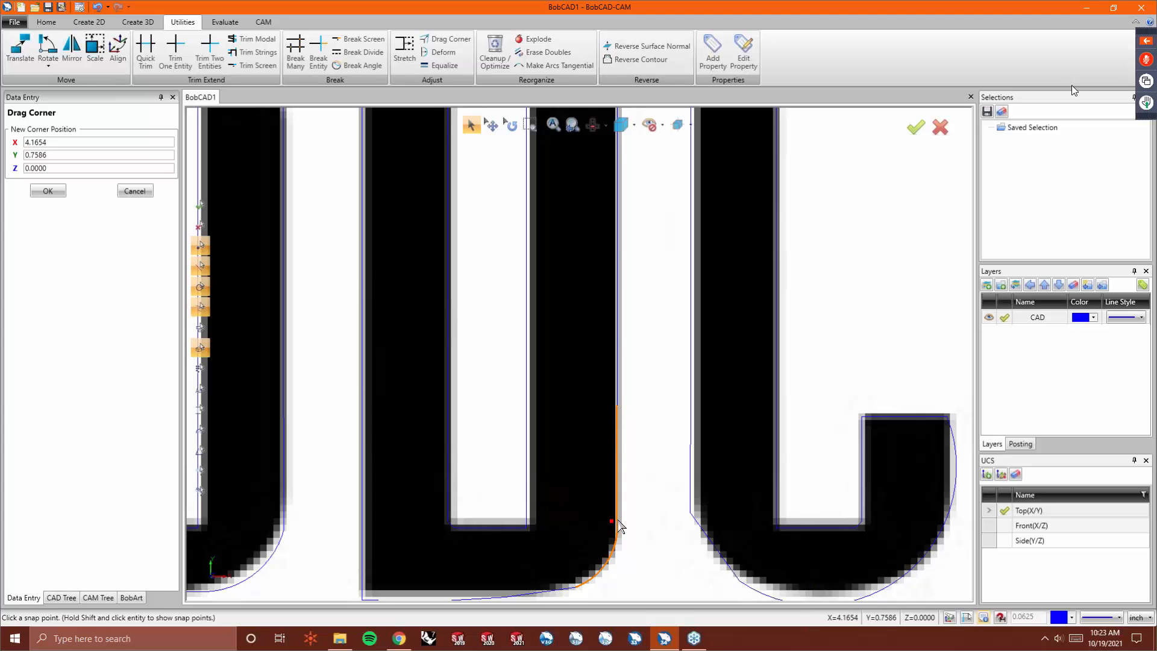
left_click(618, 522)
- Drag corner points along the b's bottom edge and lower-left corner to match the logo
scroll(577, 495, "down", 2)
scroll(557, 572, "up", 2)
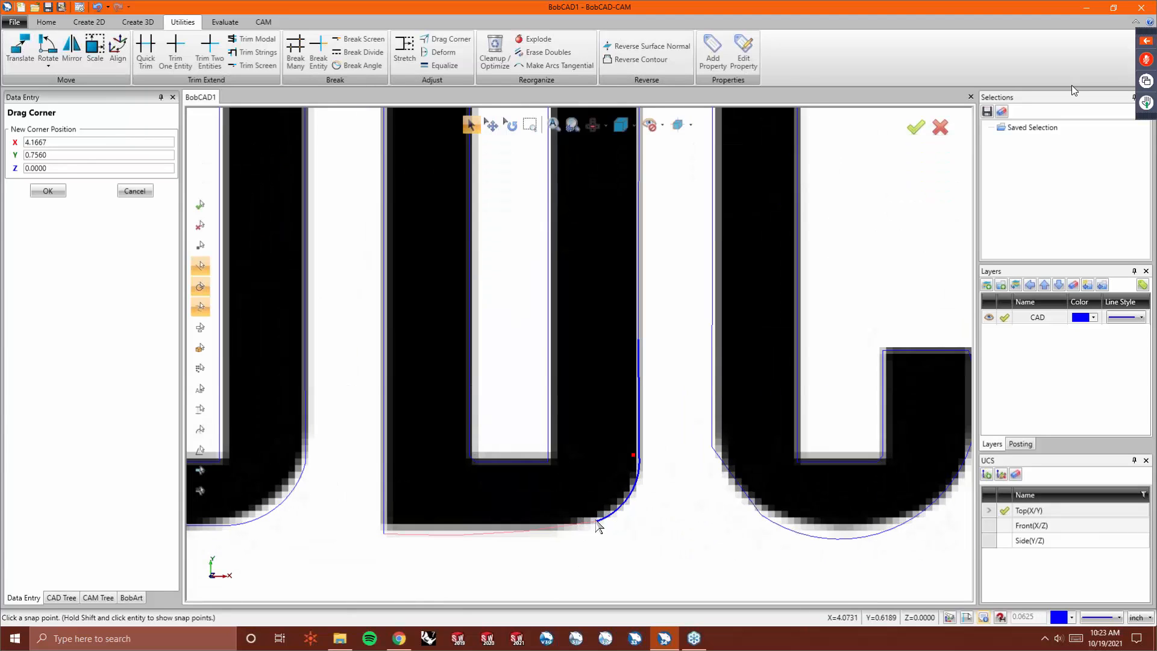
left_click(595, 523)
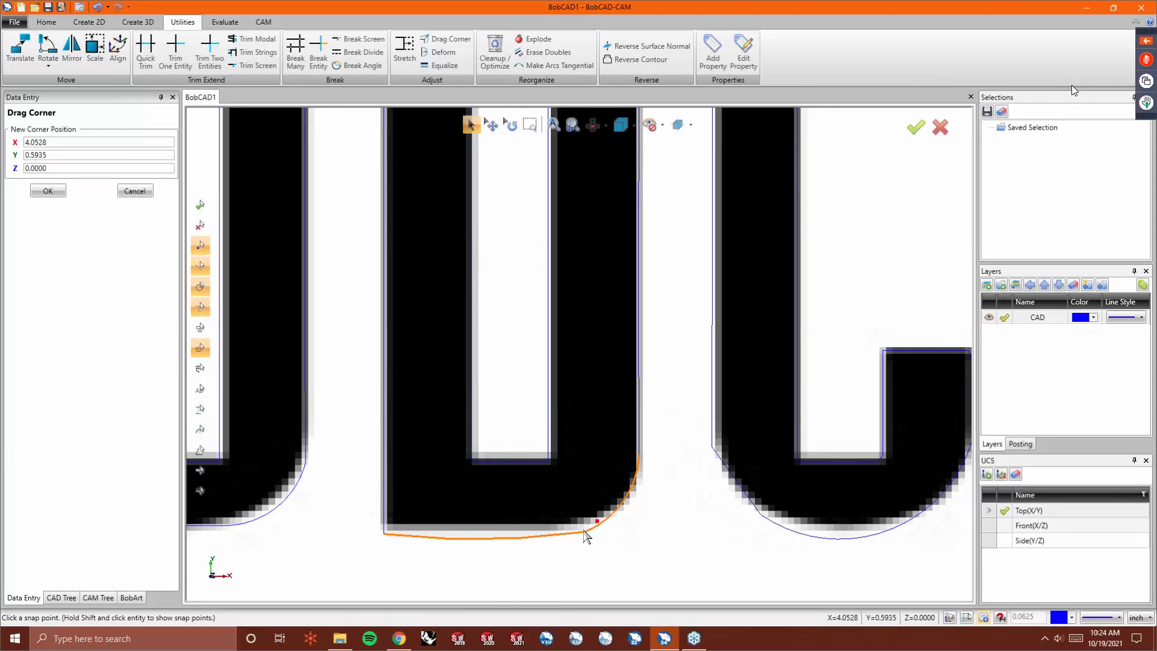
left_click(570, 533)
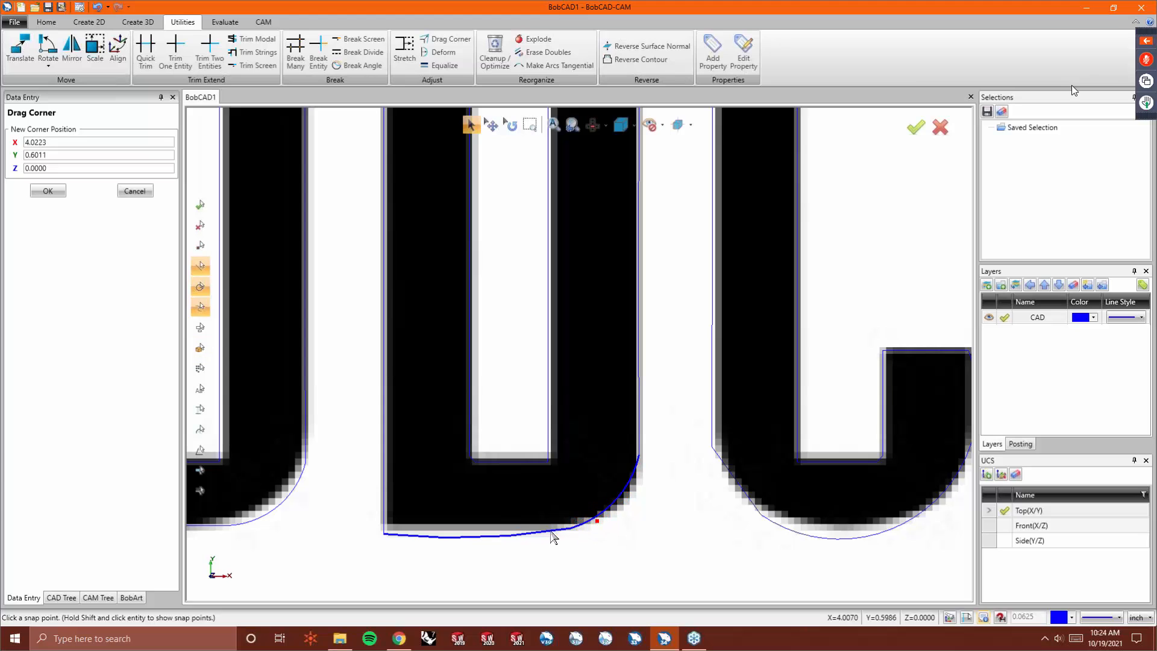
left_click(385, 535)
left_click(385, 528)
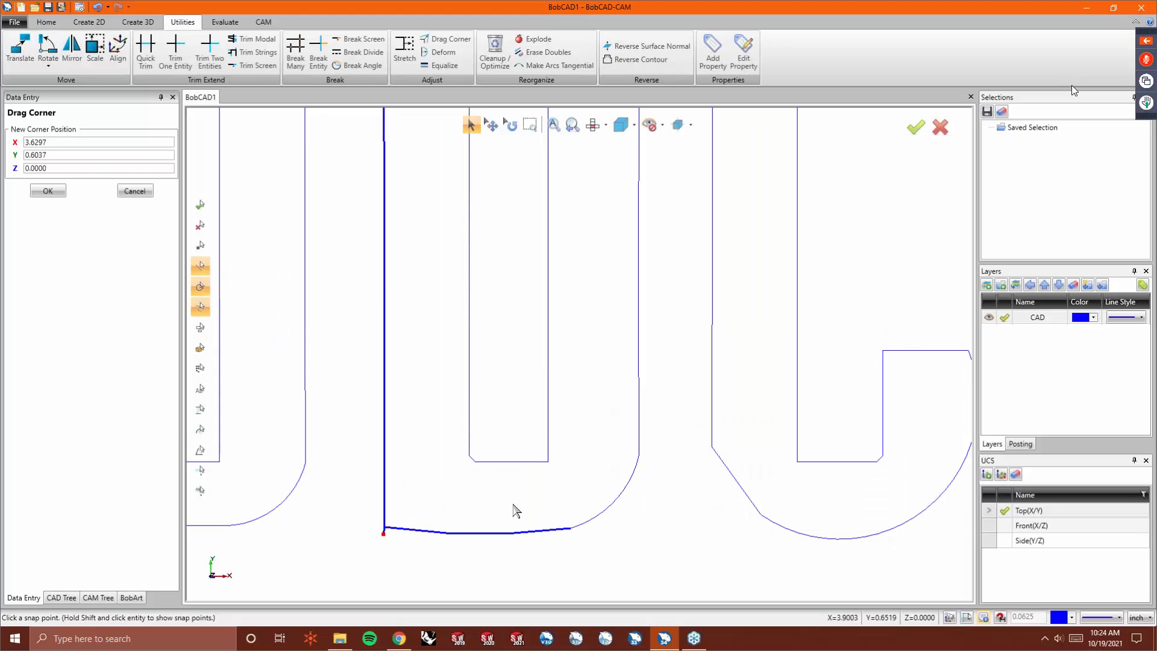
- Deform the b's bottom edge and lower-right curve to smooth them, then end the command
left_click(439, 53)
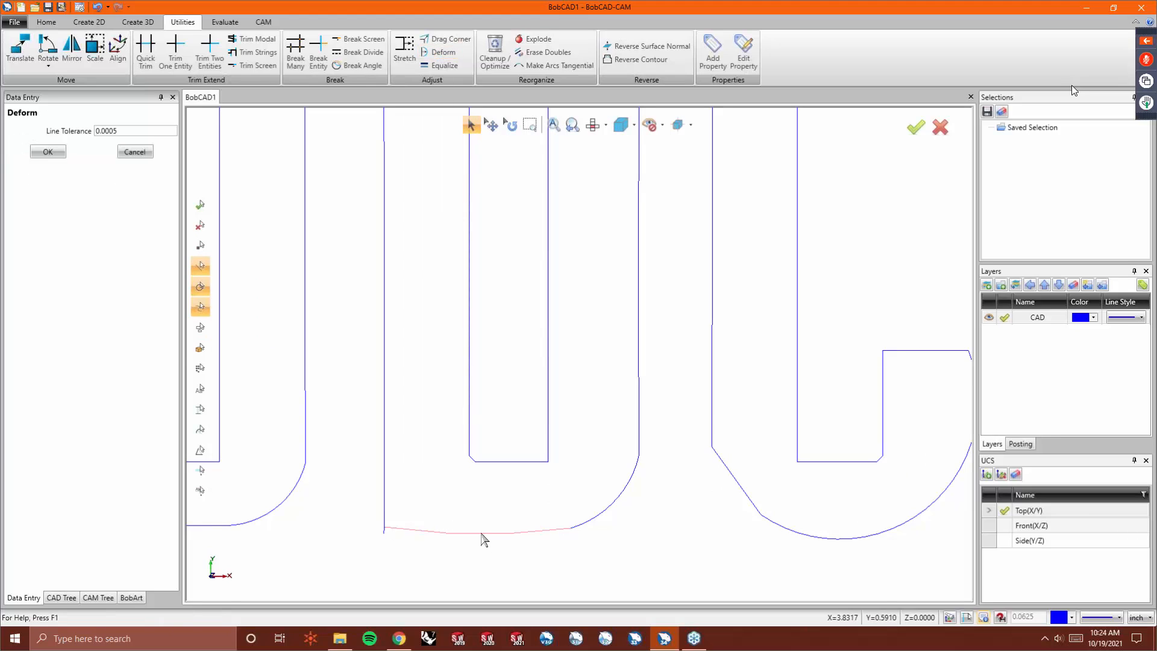
left_click(483, 530)
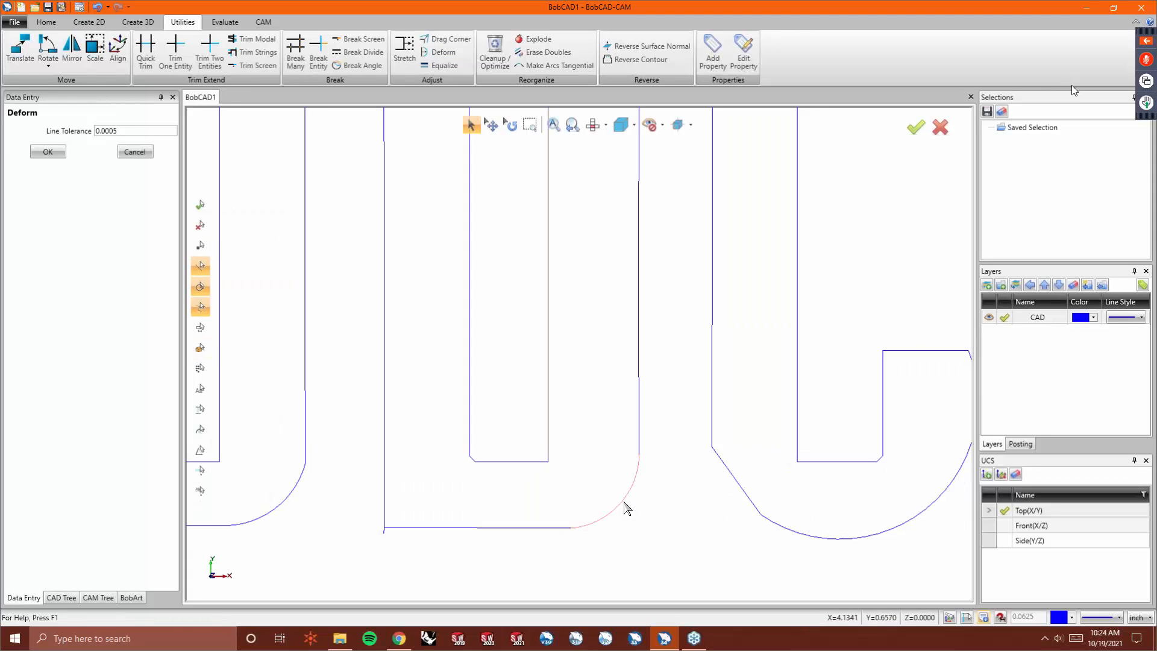
scroll(531, 527, "down", 3)
scroll(509, 494, "up", 6)
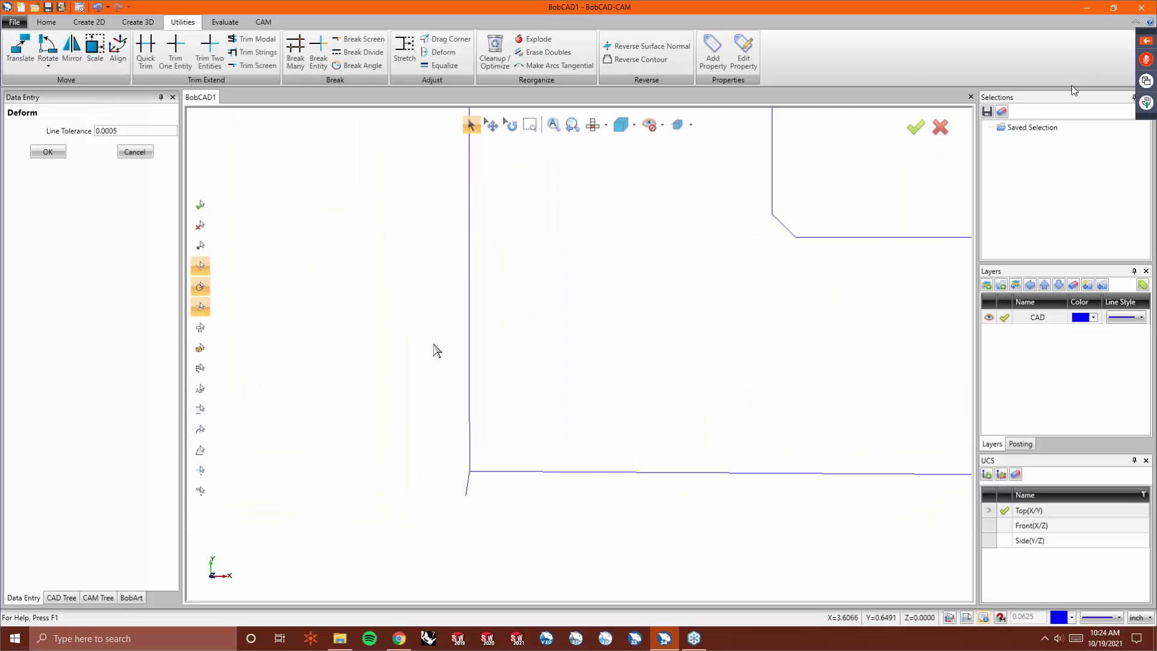
right_click(443, 216)
left_click(453, 231)
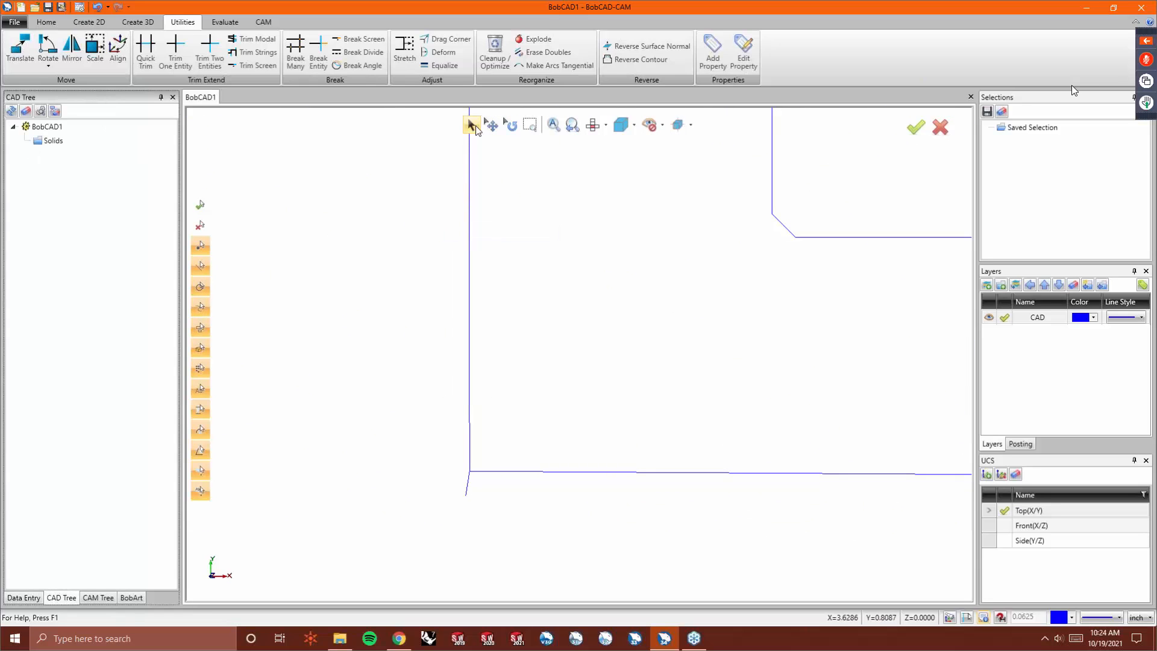
left_click(465, 483)
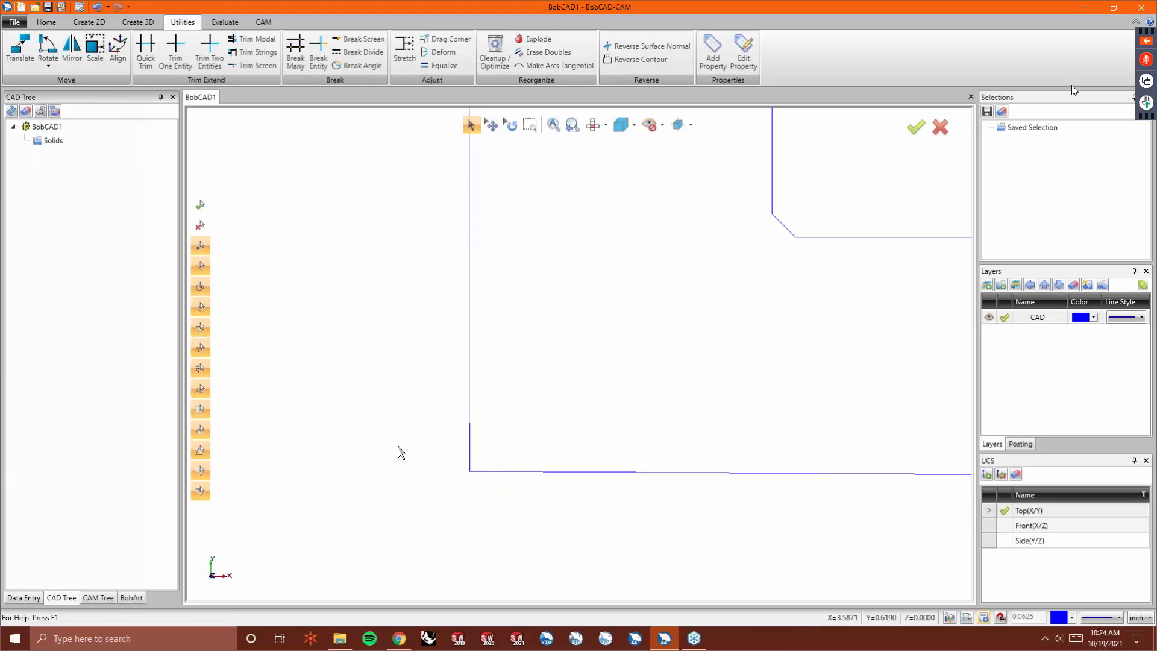
- Deform the top-left corner of the b's inner opening
scroll(398, 452, "down", 8)
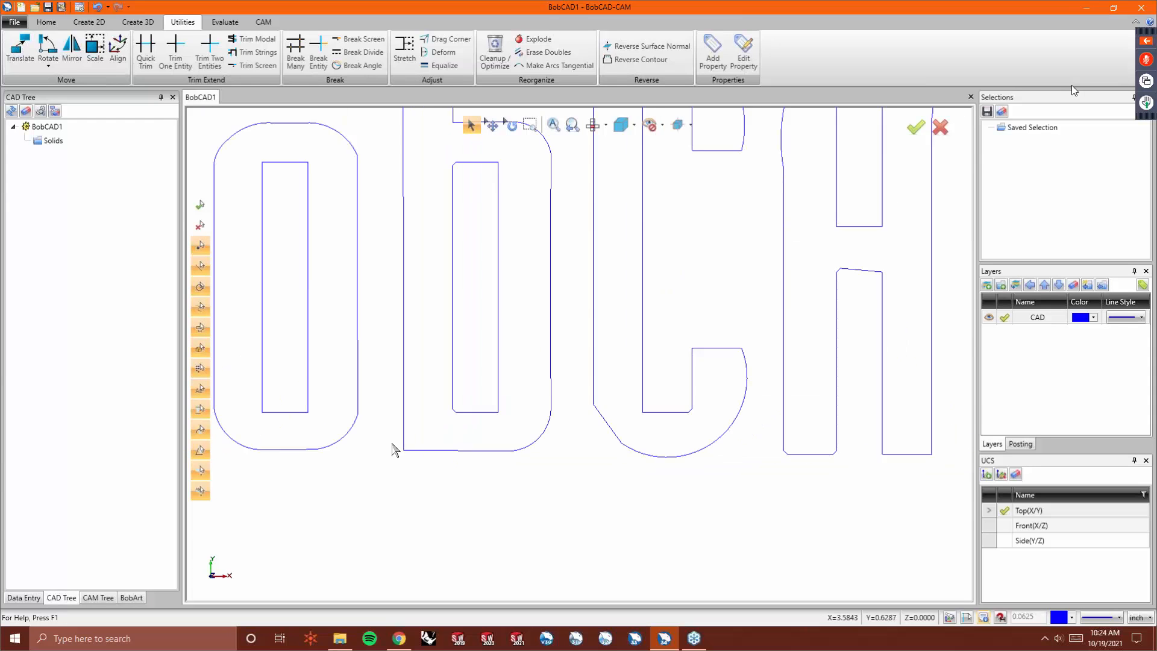
scroll(416, 374, "up", 4)
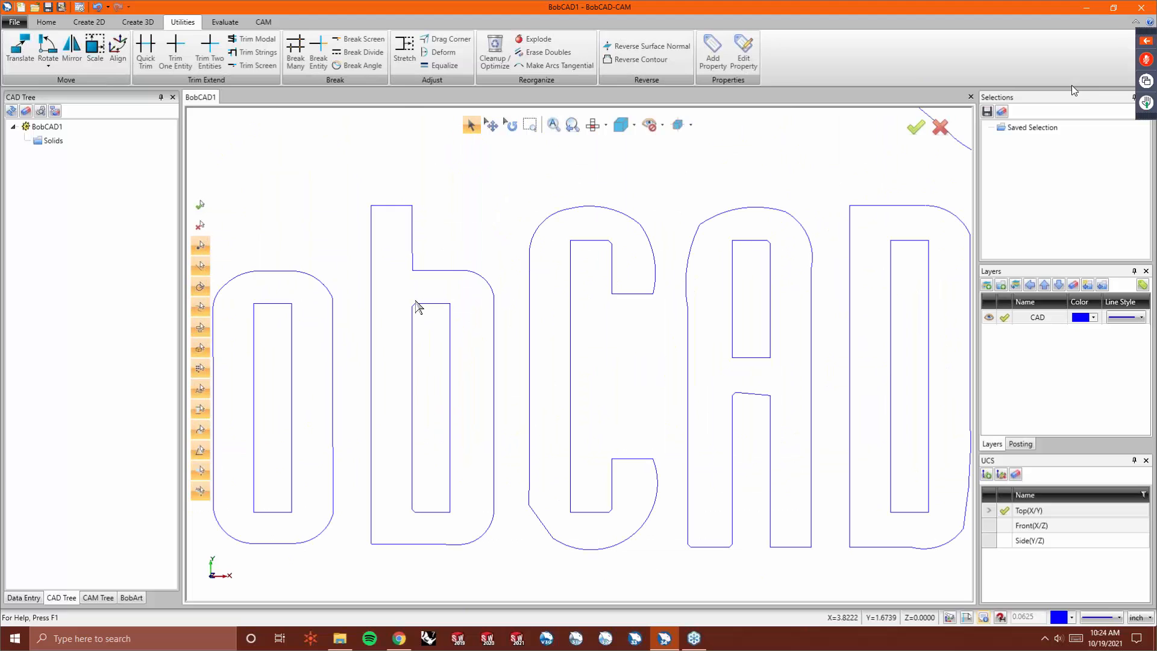
scroll(419, 309, "up", 5)
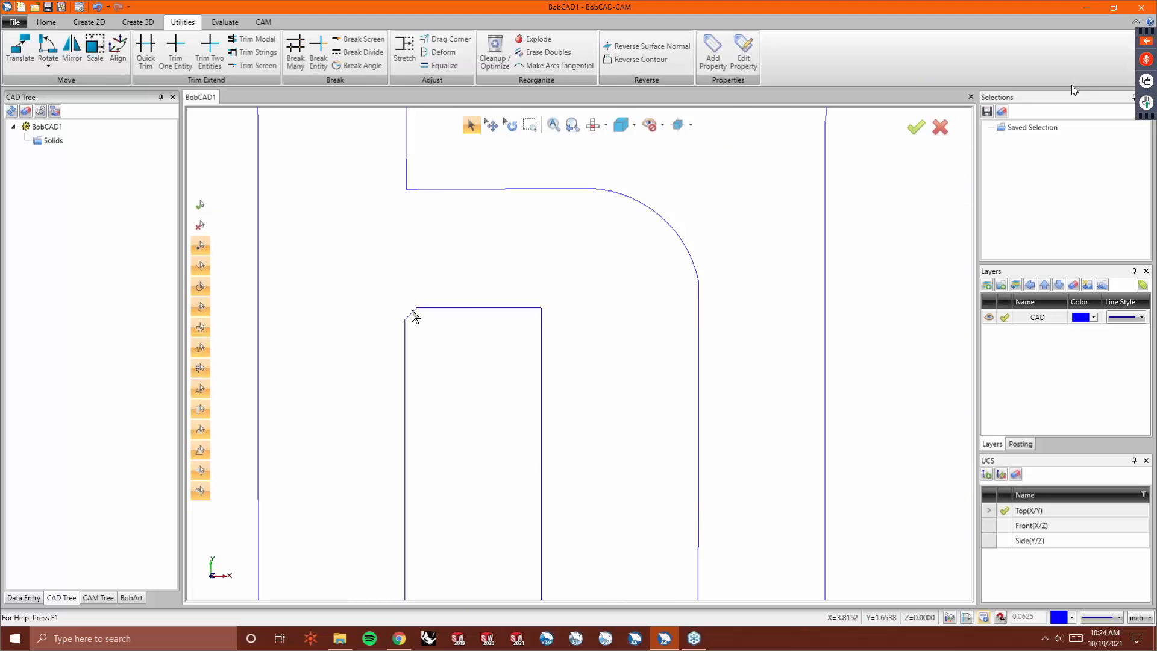
left_click(425, 66)
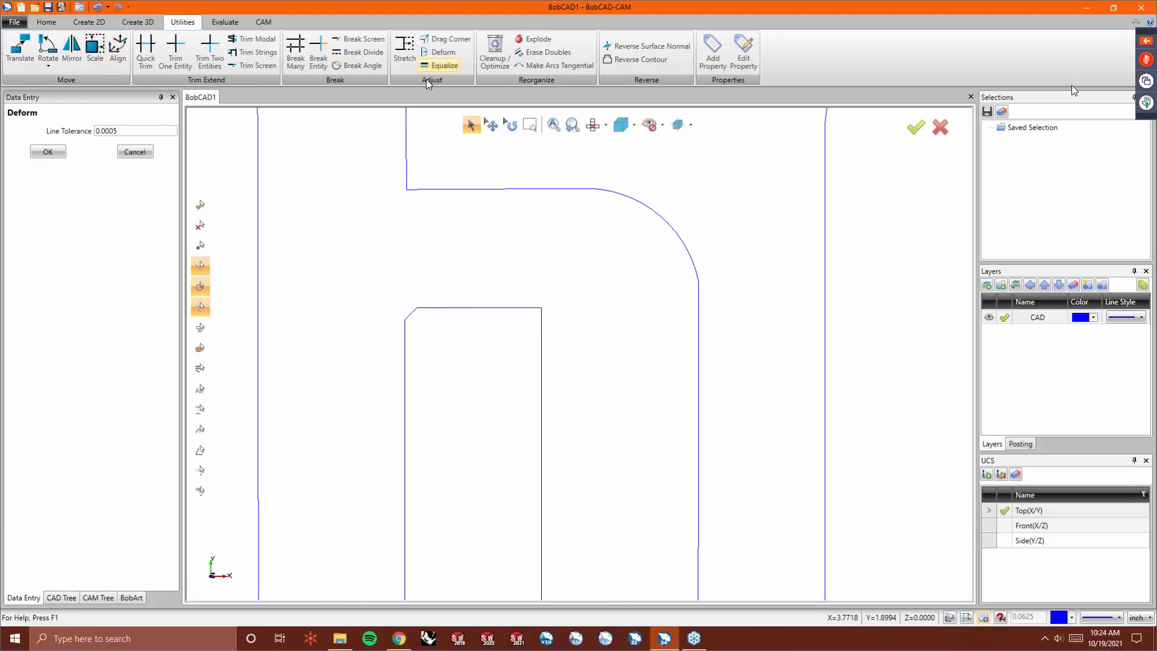
left_click(413, 313)
left_click(412, 310)
- Deform the bottom-left corner of the b's inner opening
scroll(408, 305, "down", 5)
scroll(421, 467, "up", 3)
scroll(406, 504, "down", 3)
scroll(410, 517, "up", 3)
left_click(413, 514)
left_click(413, 516)
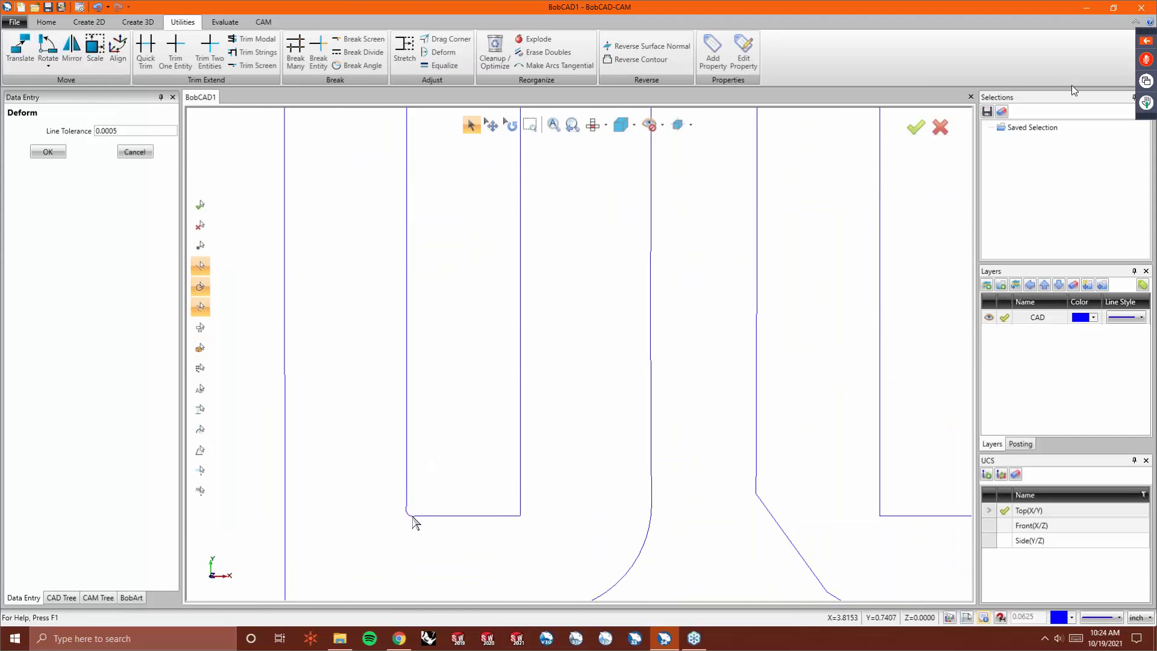
- Drag the corner point on the C's lower-left curve outward to follow the logo's outline
scroll(399, 530, "down", 4)
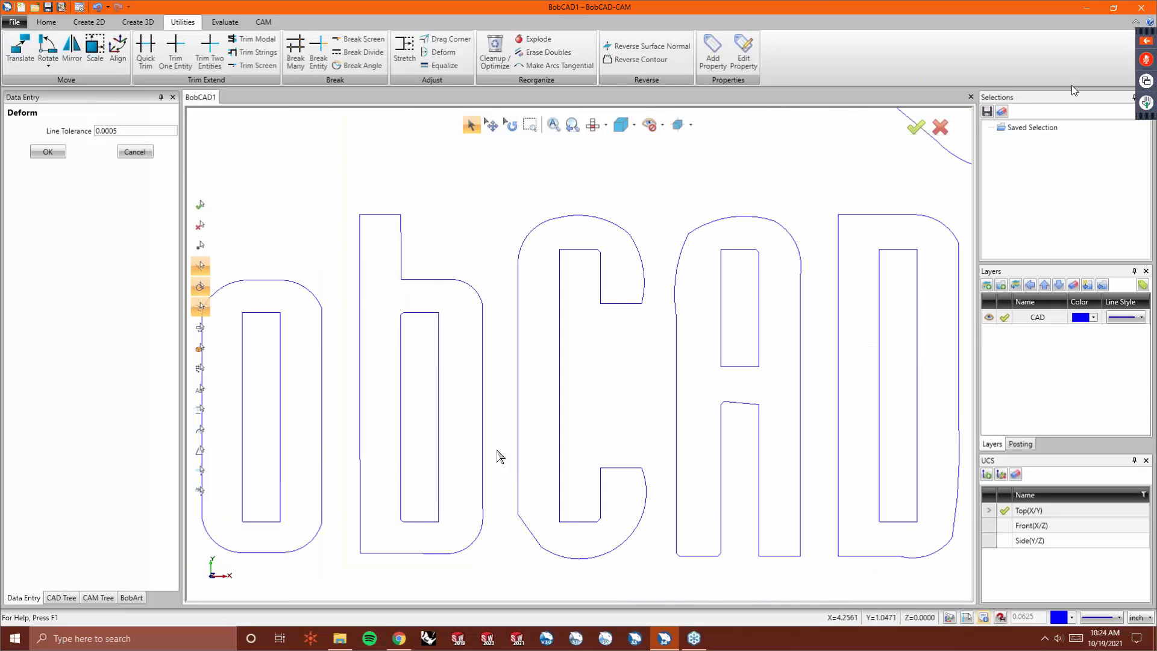
left_click(530, 538)
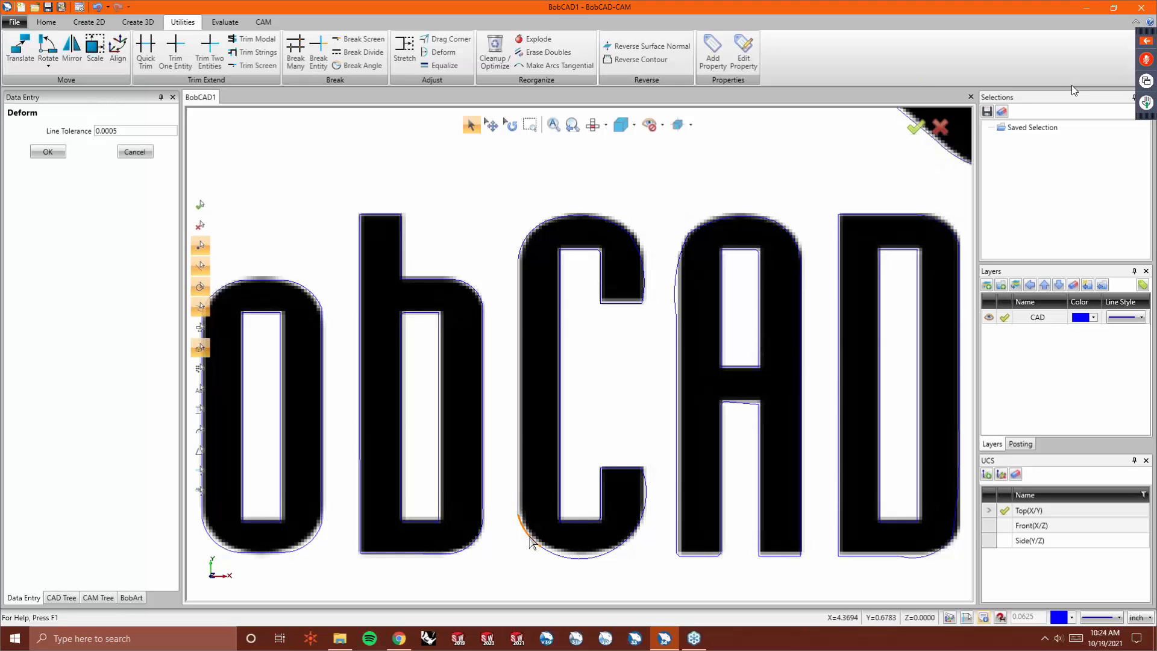
left_click(572, 558)
left_click(583, 559)
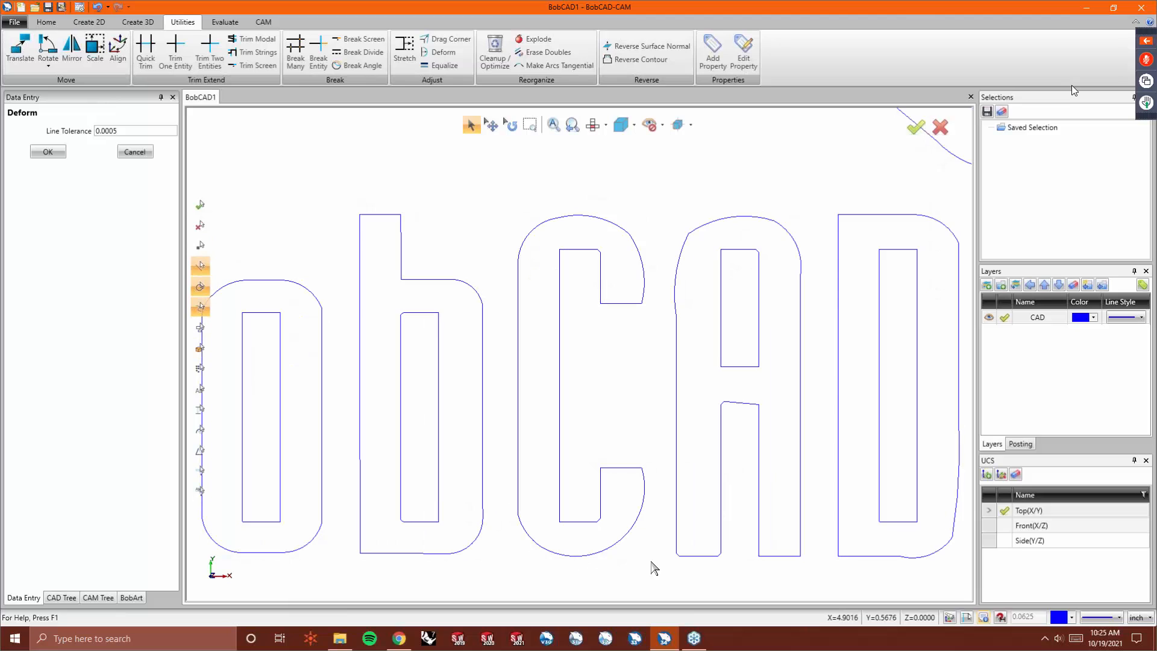
left_click(446, 39)
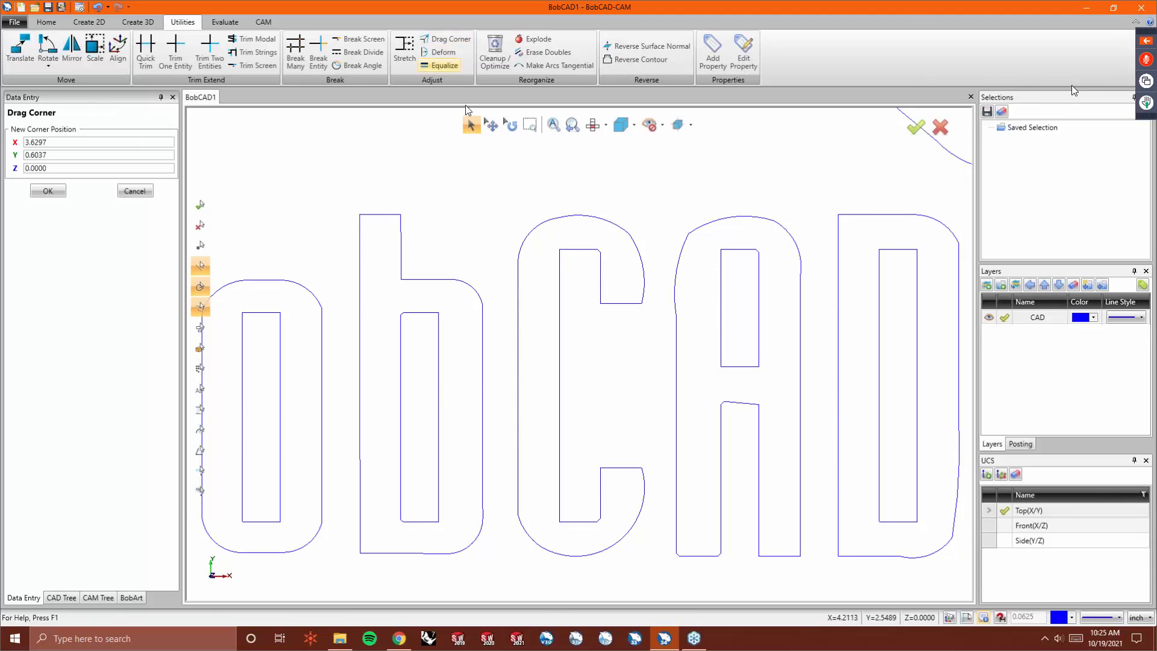
left_click(542, 548)
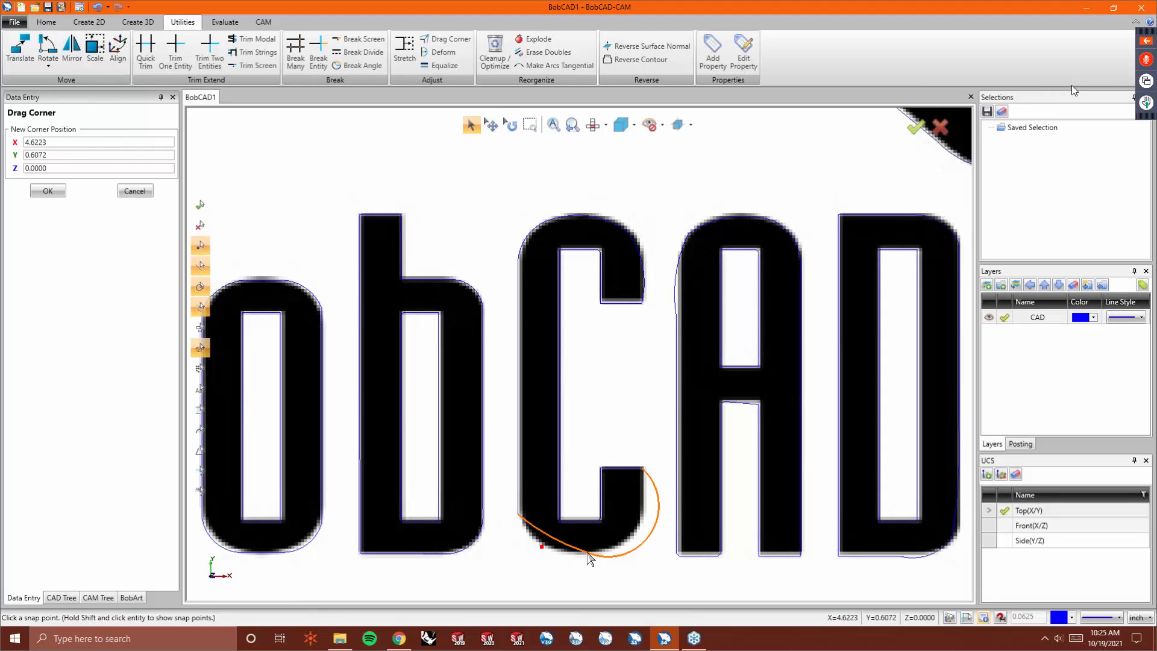
left_click(589, 551)
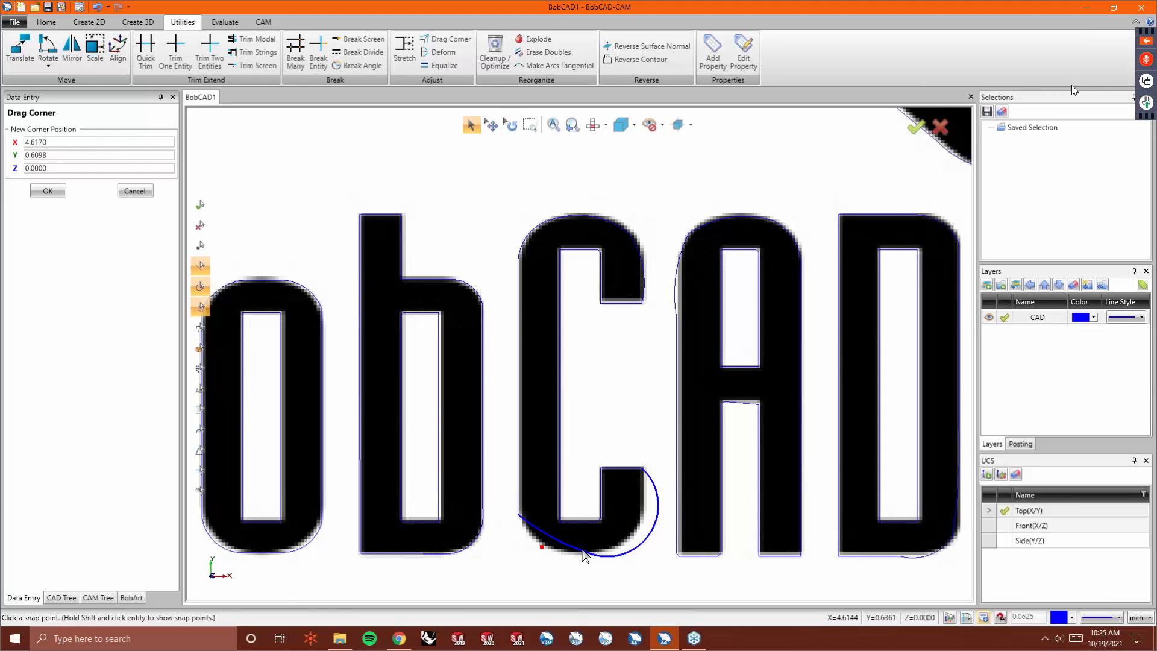
- Deform the C's bottom curve and its lower-right end to fit the logo
left_click(441, 53)
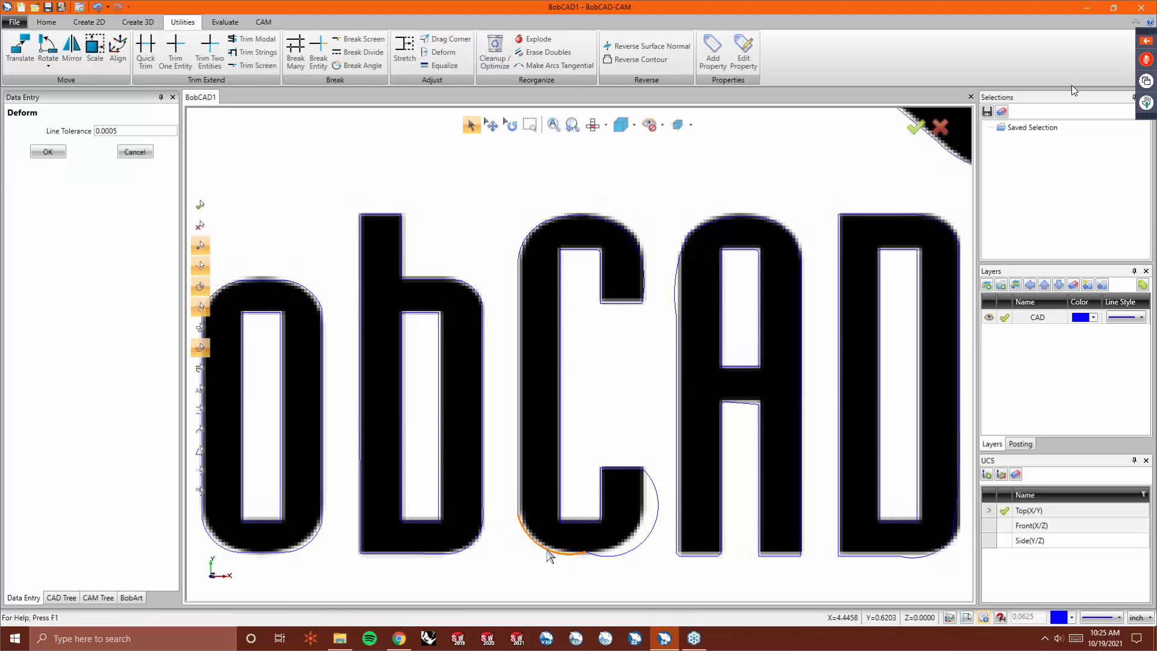
left_click(549, 549)
left_click(640, 546)
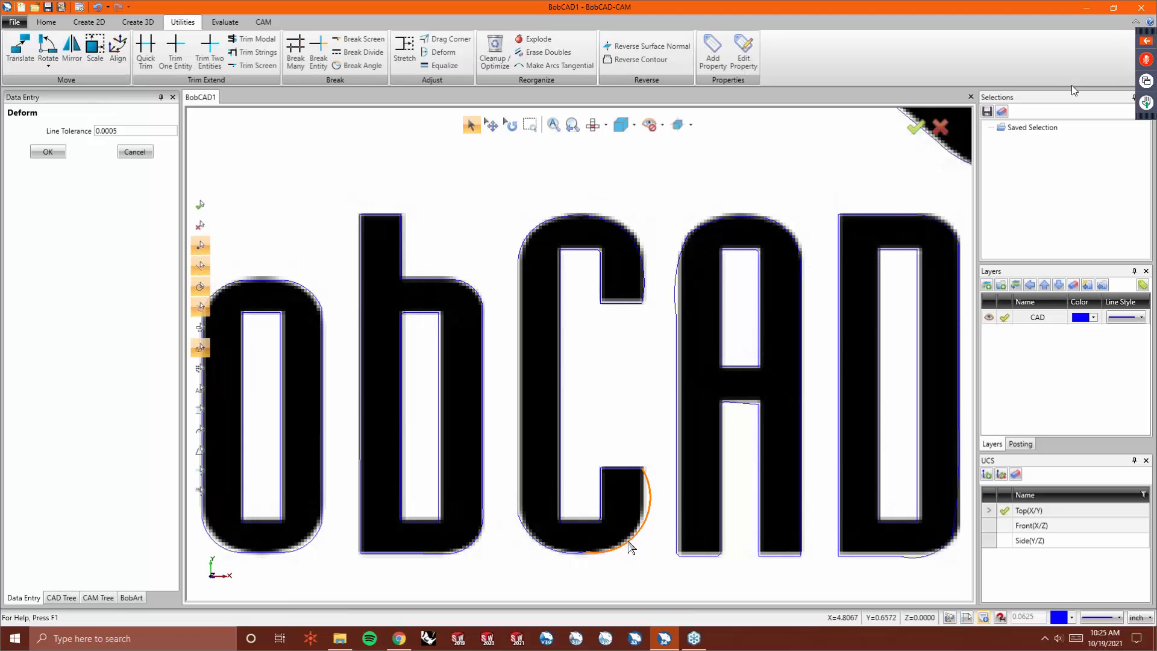
left_click(626, 547)
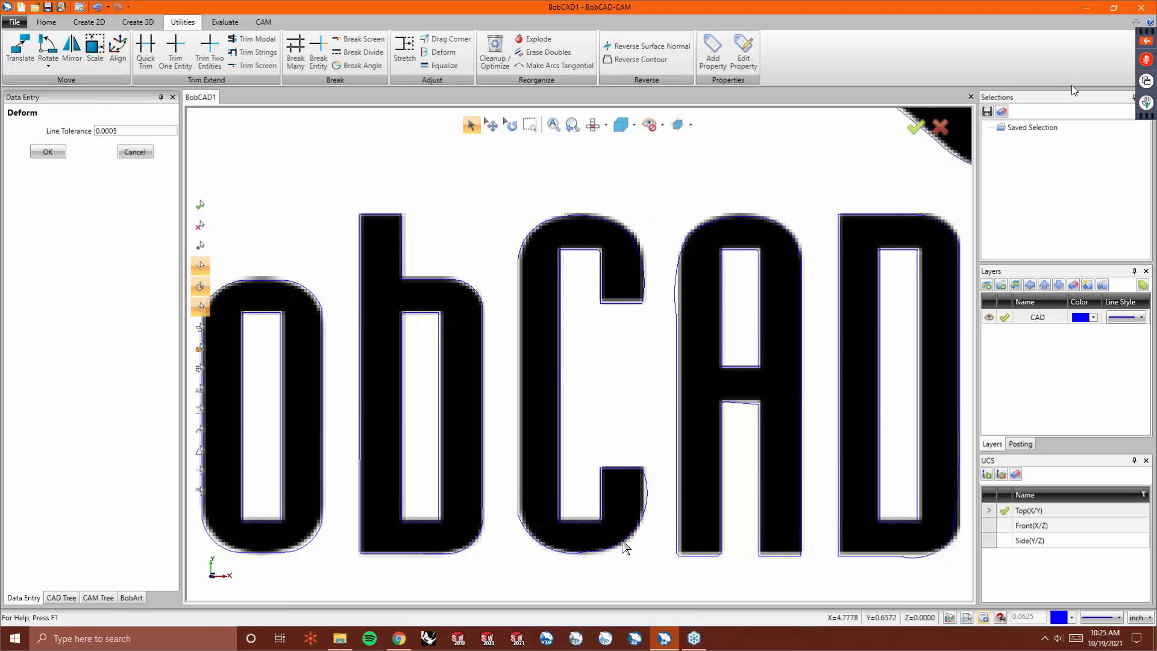
left_click(644, 510)
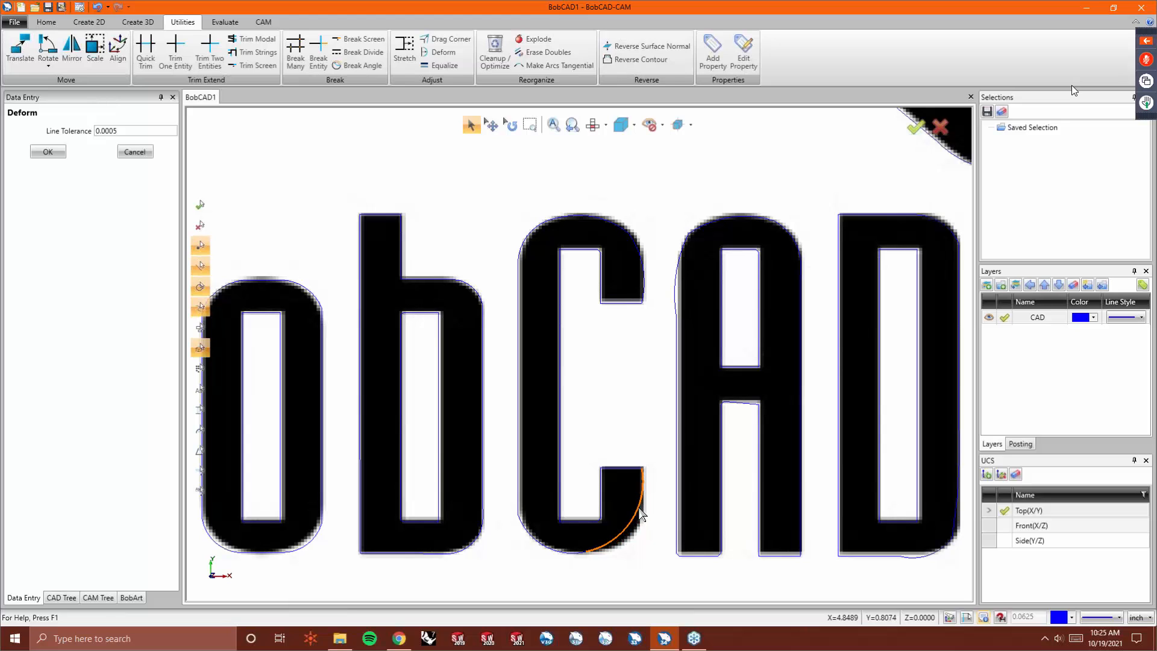
left_click(644, 508)
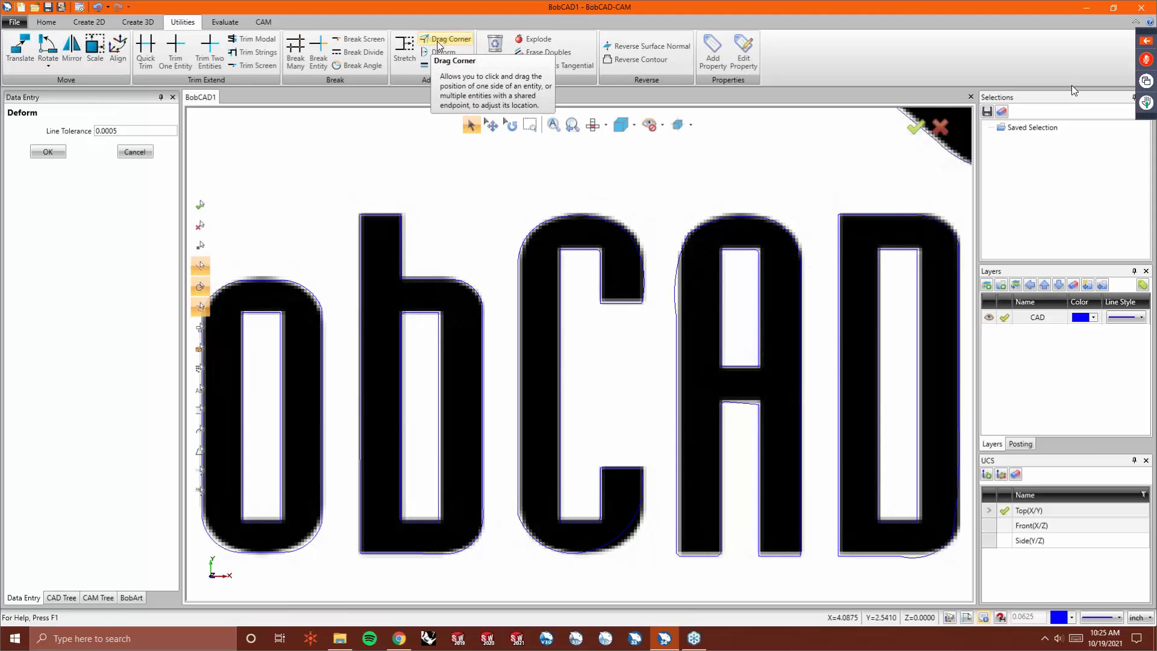
- Drag a point on the C's left edge up to where its top curve begins
scroll(615, 470, "up", 5)
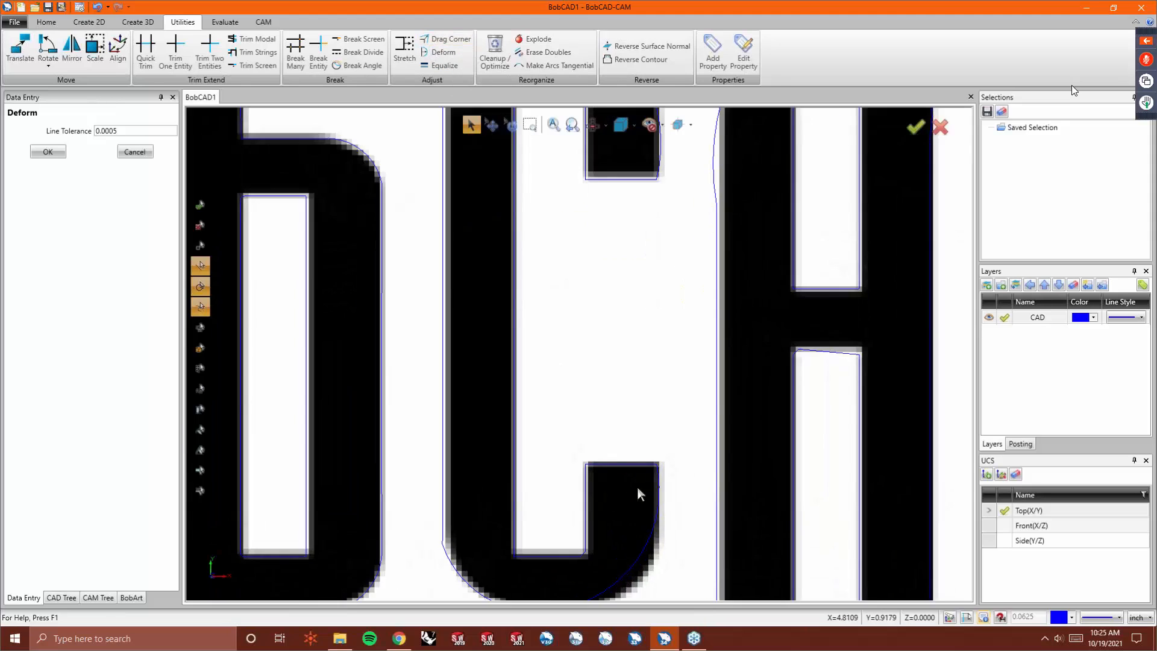
scroll(625, 377, "down", 3)
scroll(628, 476, "up", 4)
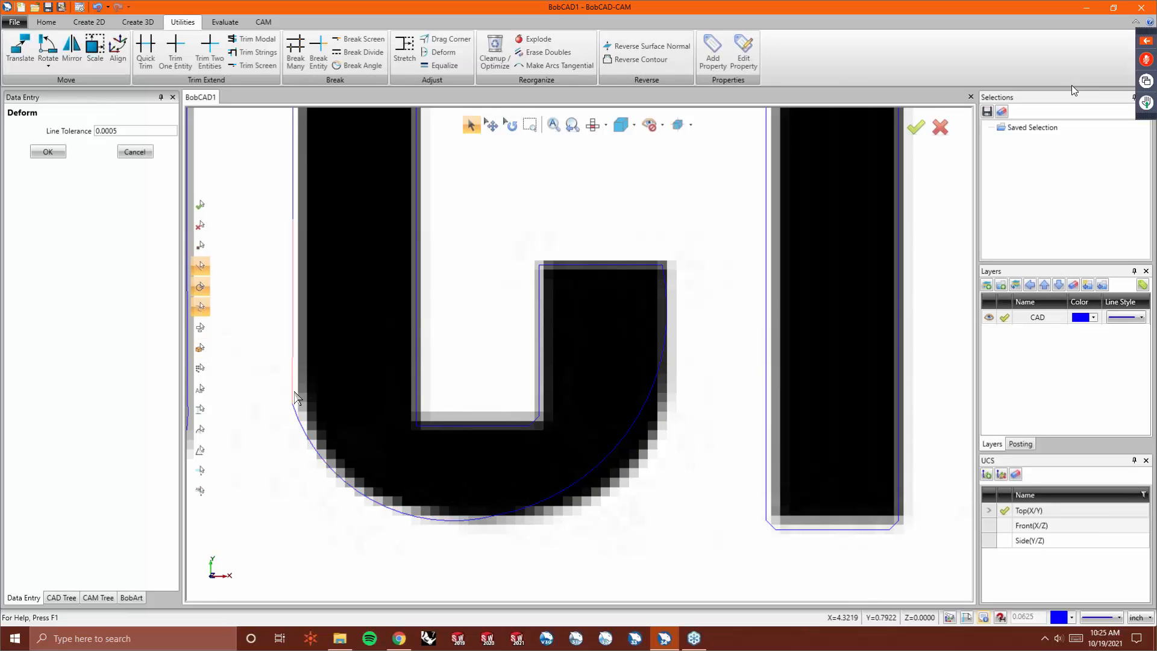
left_click(444, 39)
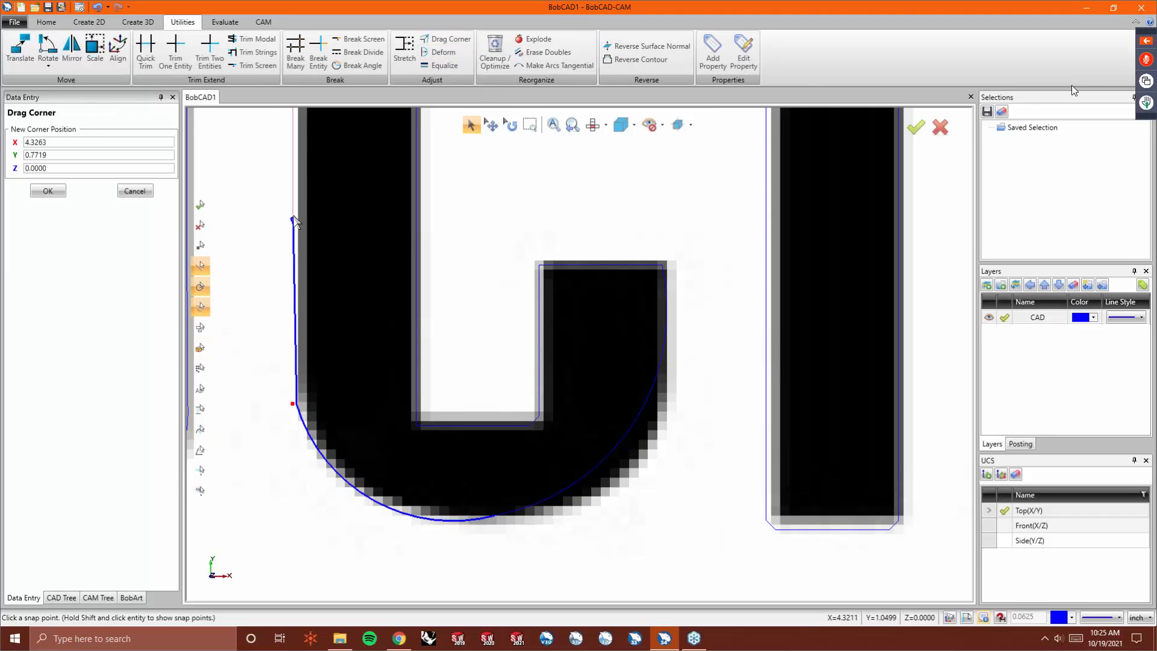
scroll(302, 366, "down", 1)
scroll(302, 367, "down", 3)
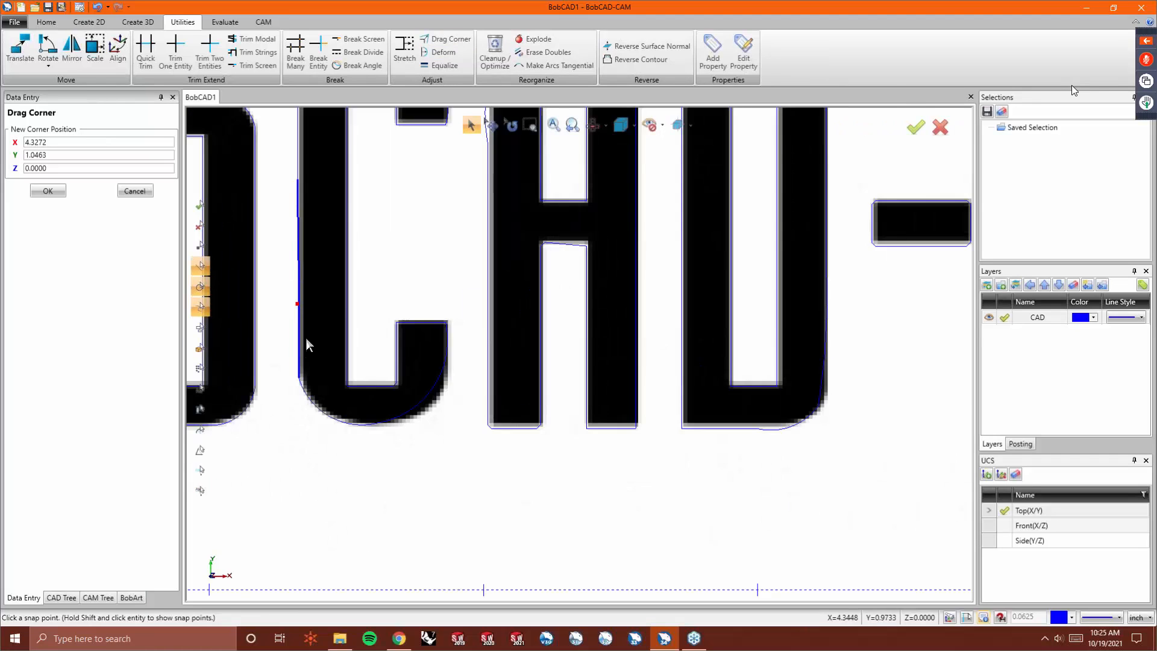
scroll(305, 297, "up", 4)
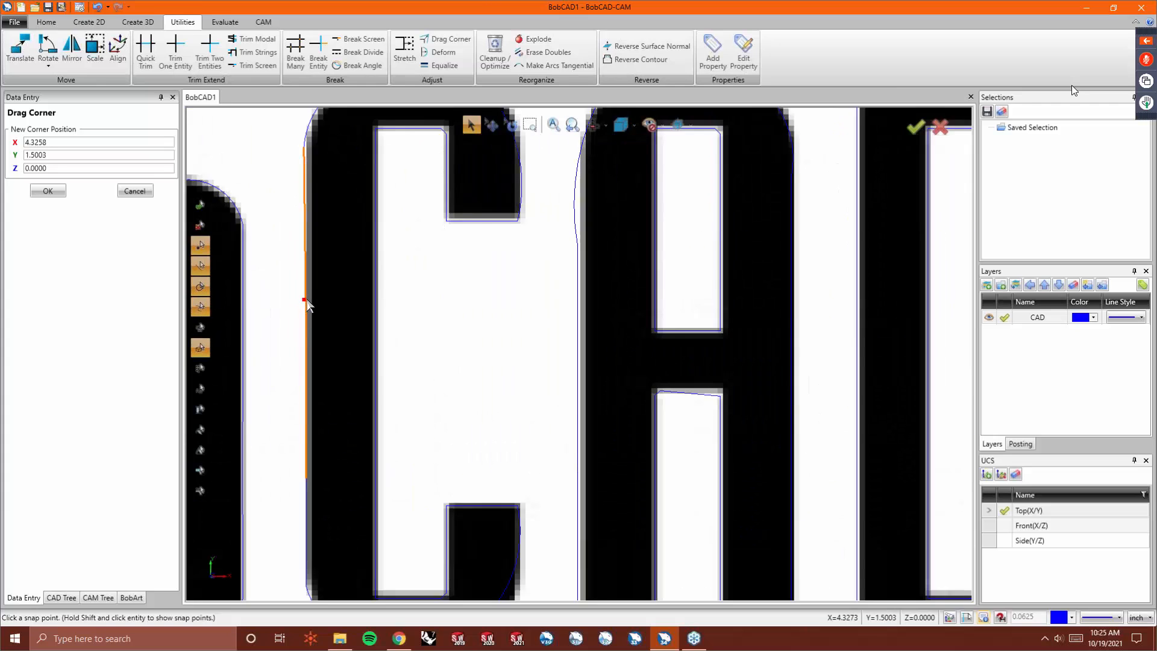
left_click(306, 299)
scroll(319, 265, "up", 4)
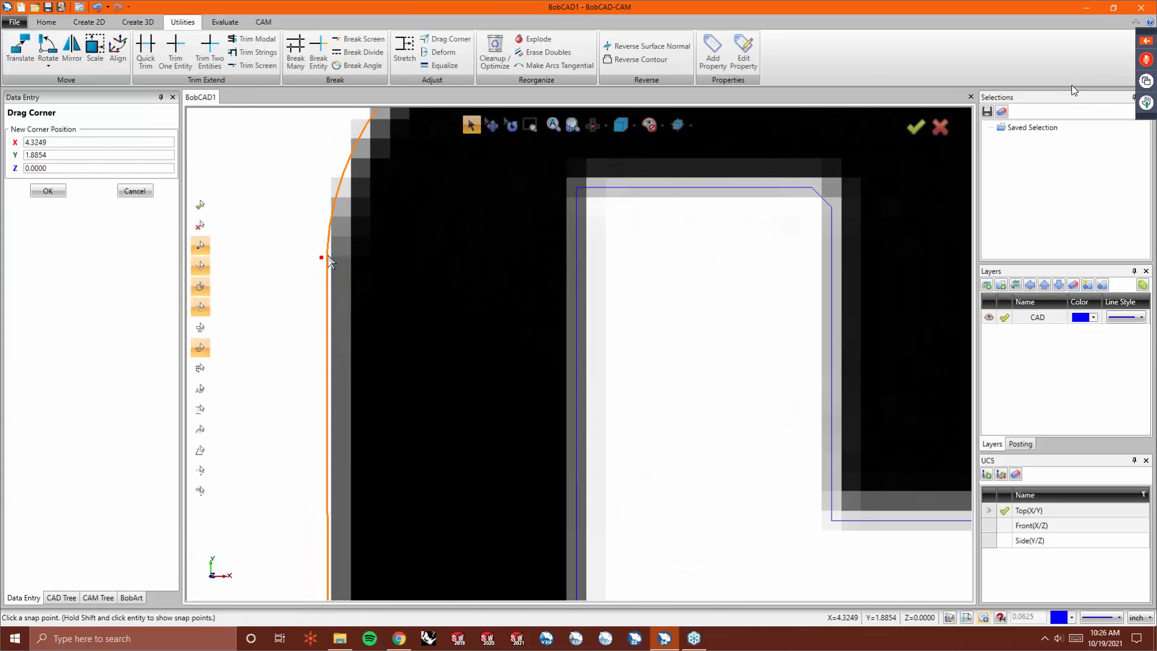
left_click(330, 256)
- Drag another point on the C's left edge lower along the edge
scroll(330, 255, "down", 5)
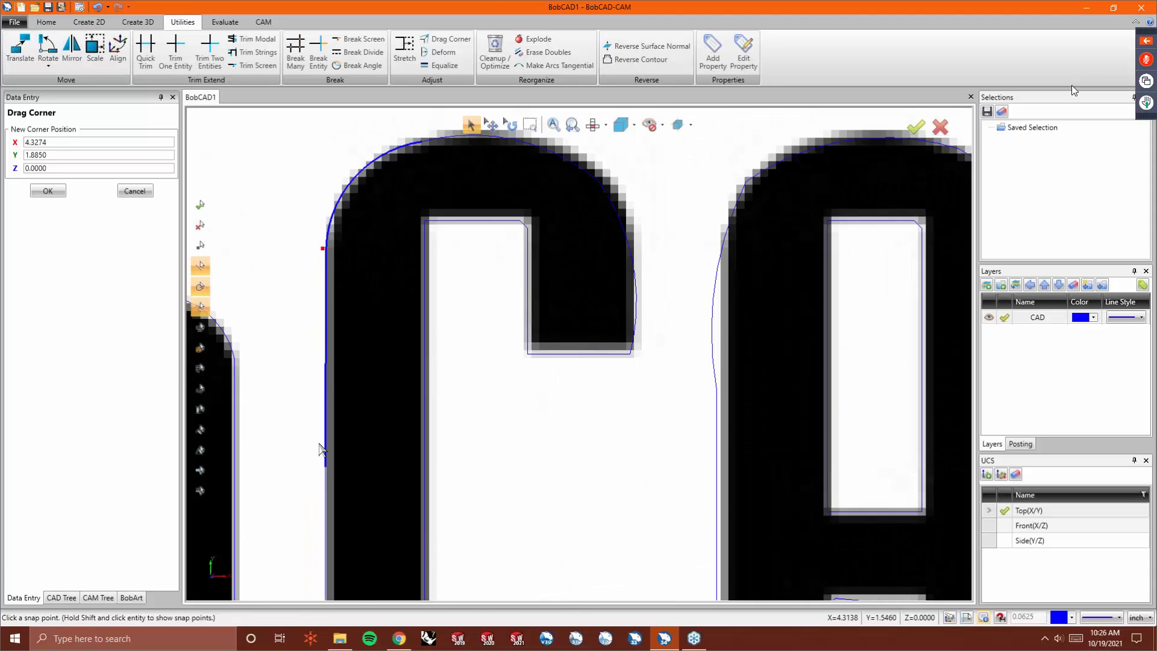
scroll(329, 464, "up", 6)
left_click(331, 455)
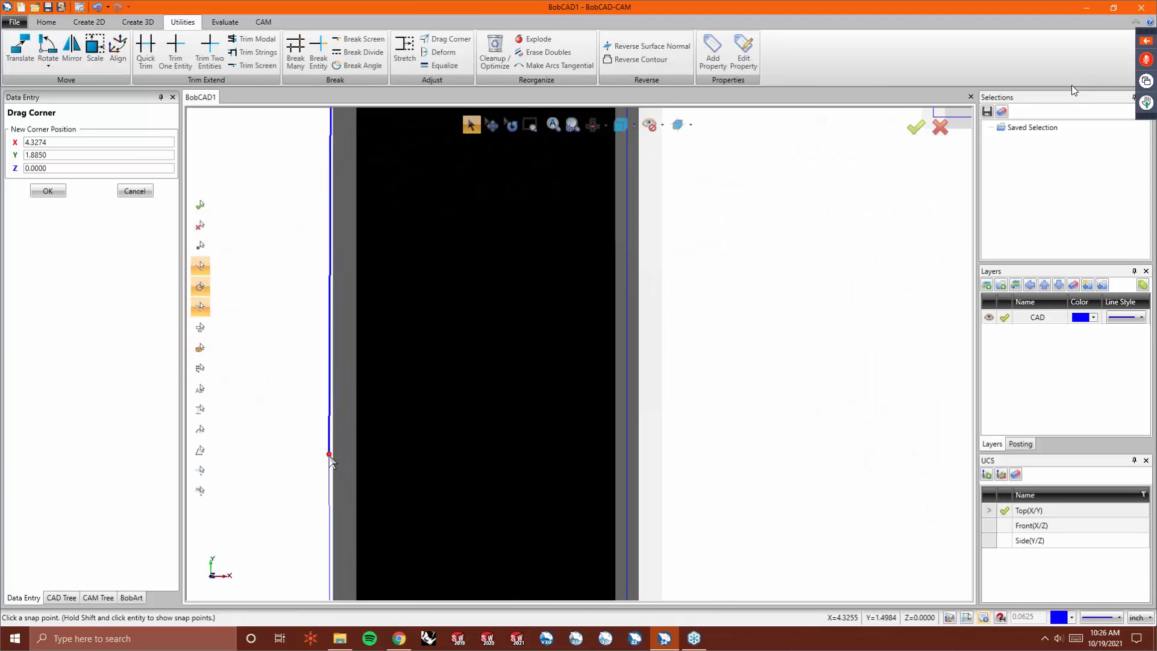
scroll(302, 458, "down", 6)
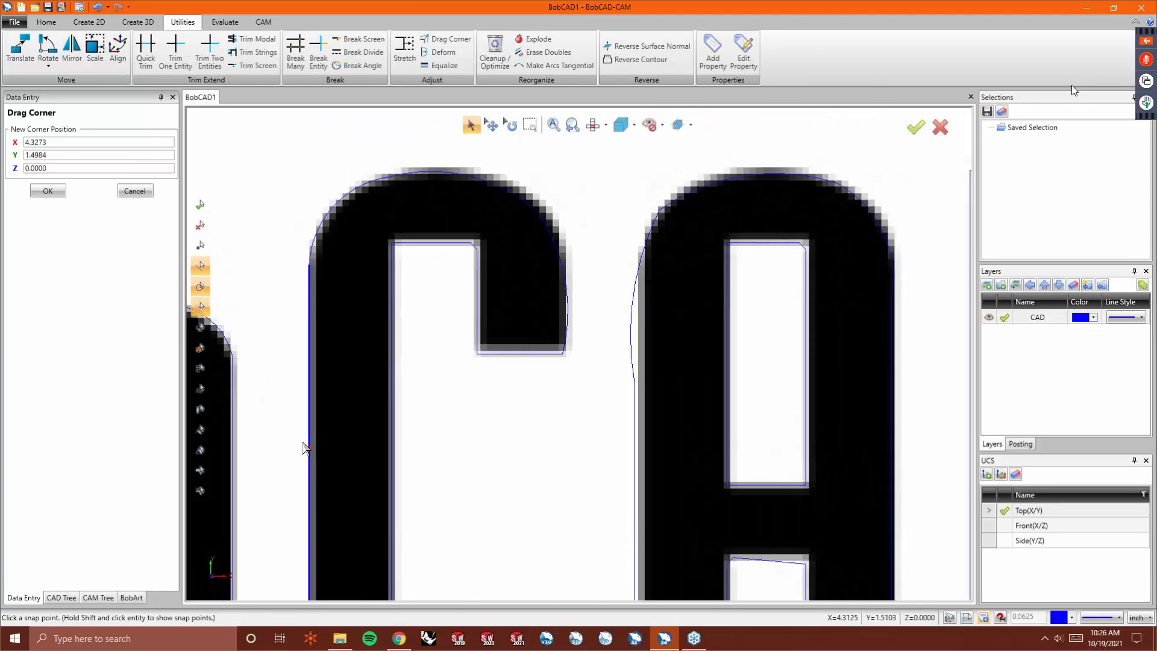
scroll(305, 551, "up", 4)
scroll(304, 543, "up", 4)
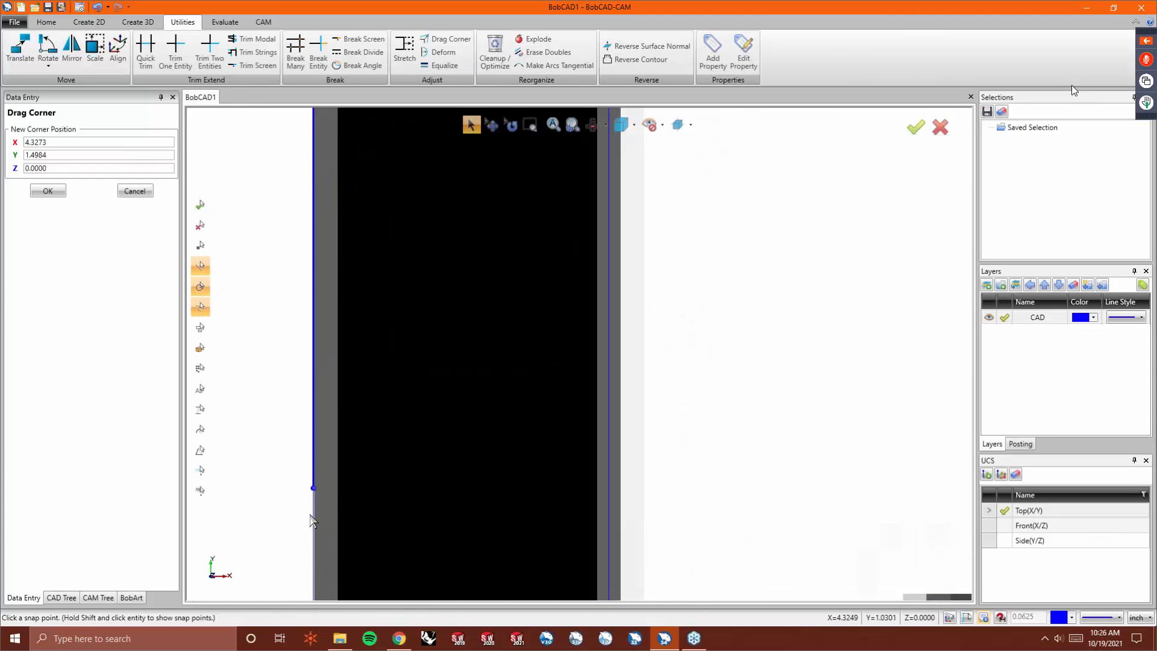
scroll(312, 490, "up", 2)
left_click(320, 481)
- Drag the lower point on the C's left edge up to straighten the edge
scroll(310, 428, "down", 2)
scroll(309, 422, "down", 2)
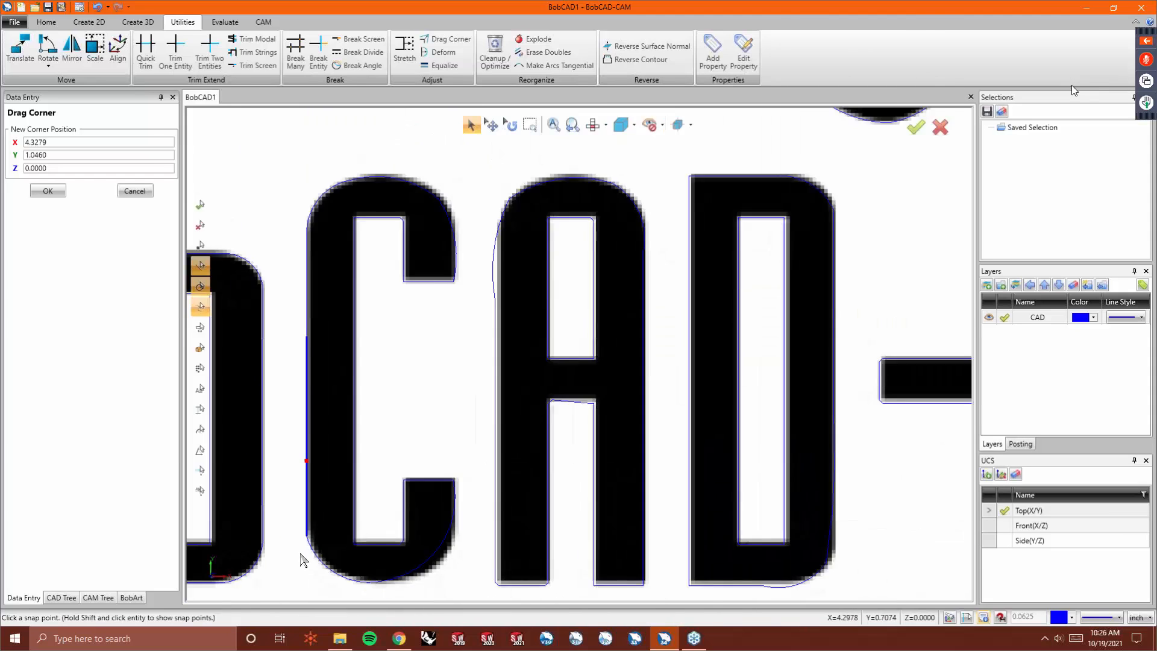
scroll(325, 485, "up", 5)
left_click(330, 467)
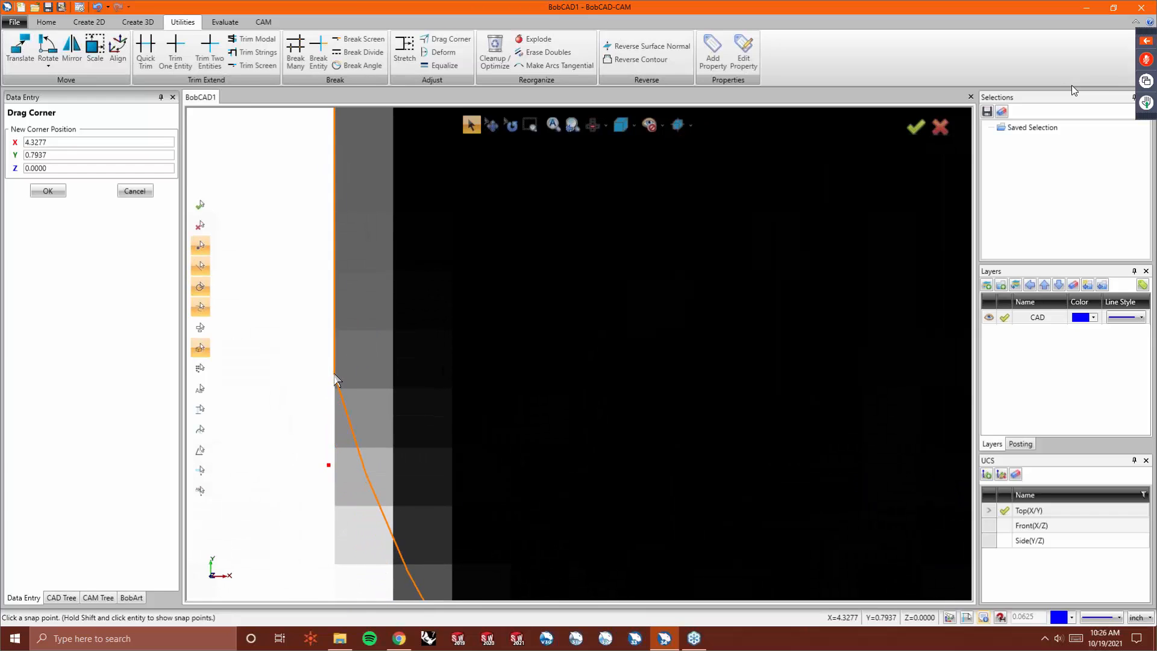
left_click(335, 375)
- End the Drag Corner command and delete the C's bottom arc
scroll(311, 427, "down", 2)
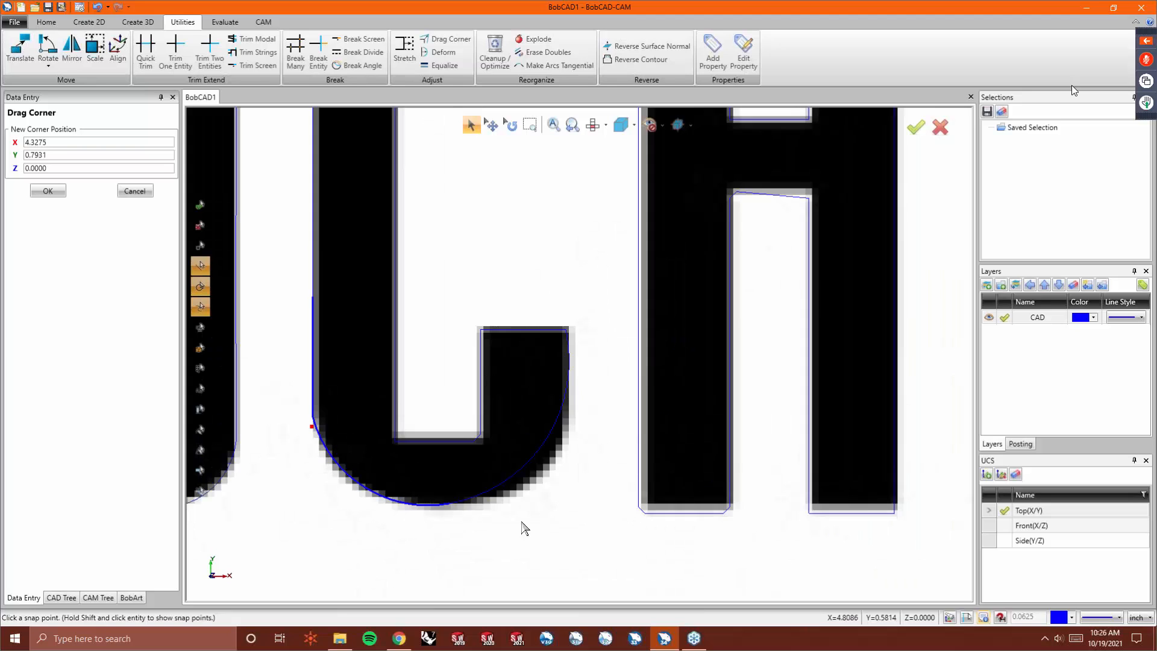
right_click(464, 170)
left_click(481, 190)
left_click(471, 132)
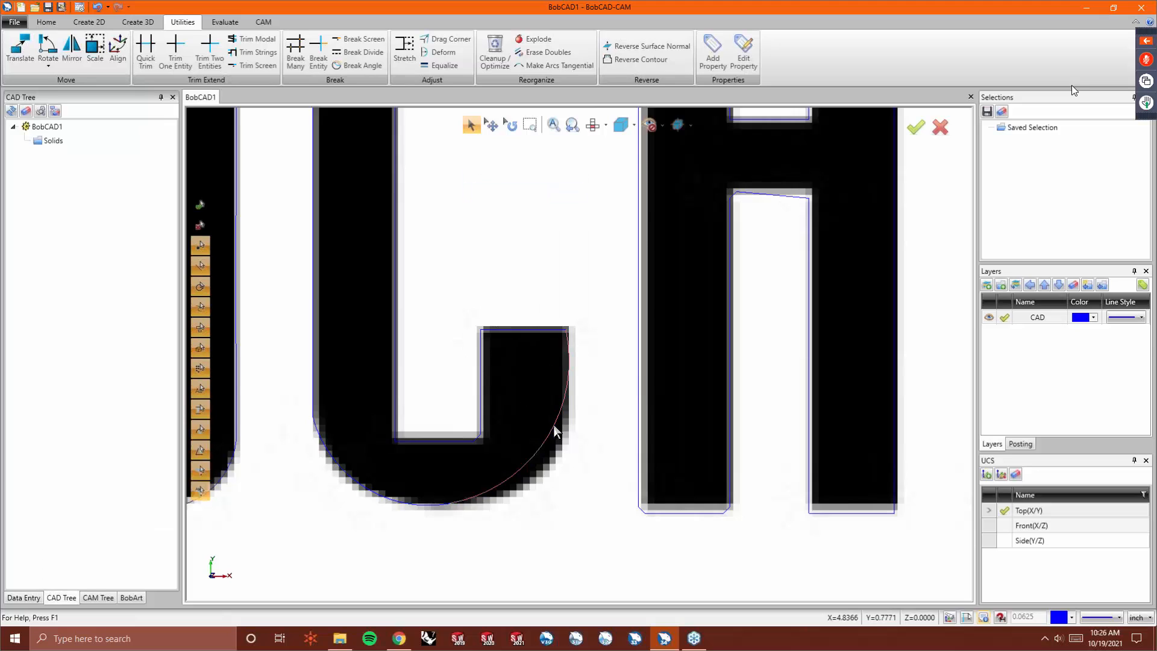
left_click(536, 455)
key("Delete")
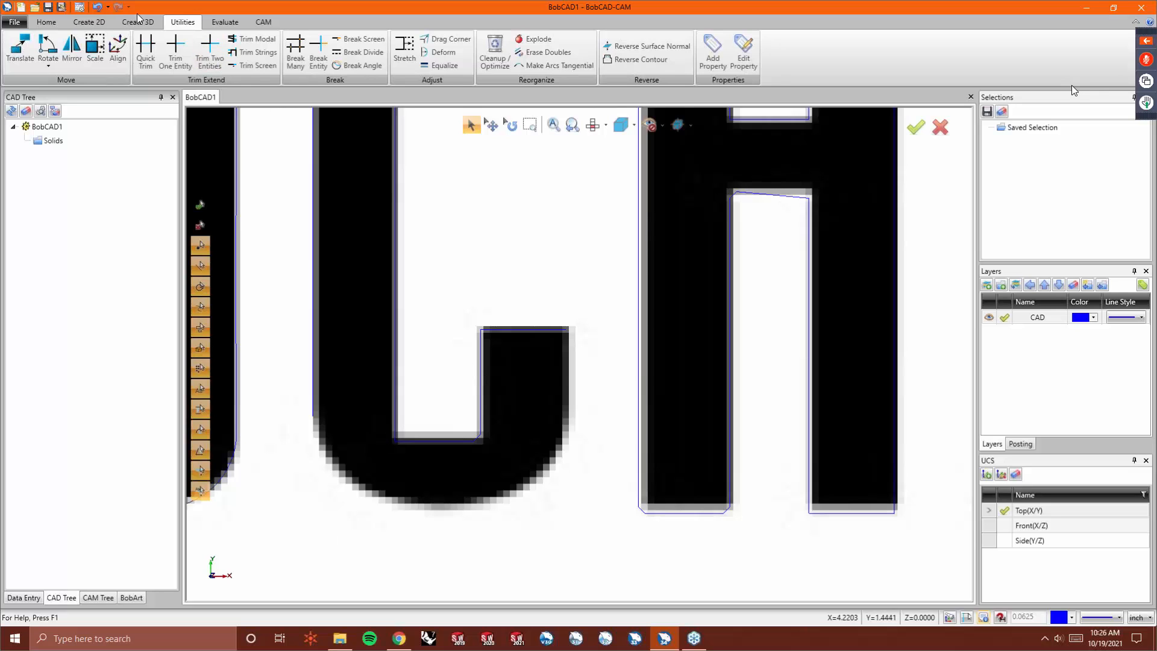
- Trace a new outline along the letter's rounded bottom with Continuous Sketch, from its left edge around to the top of its right leg
left_click(89, 22)
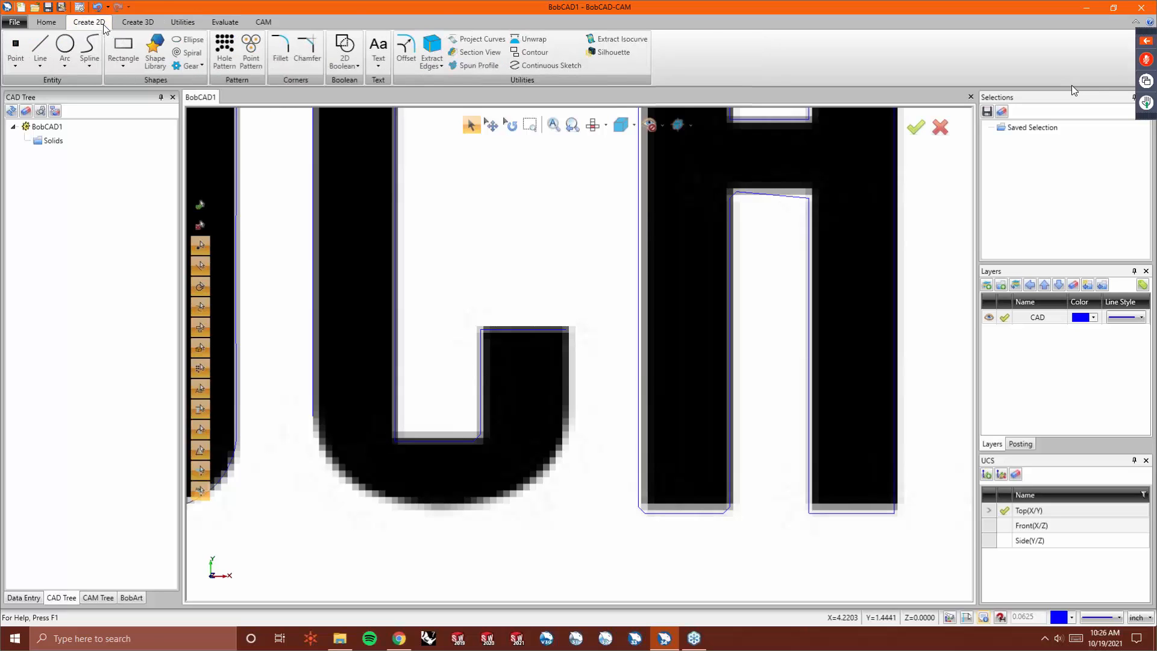
left_click(558, 67)
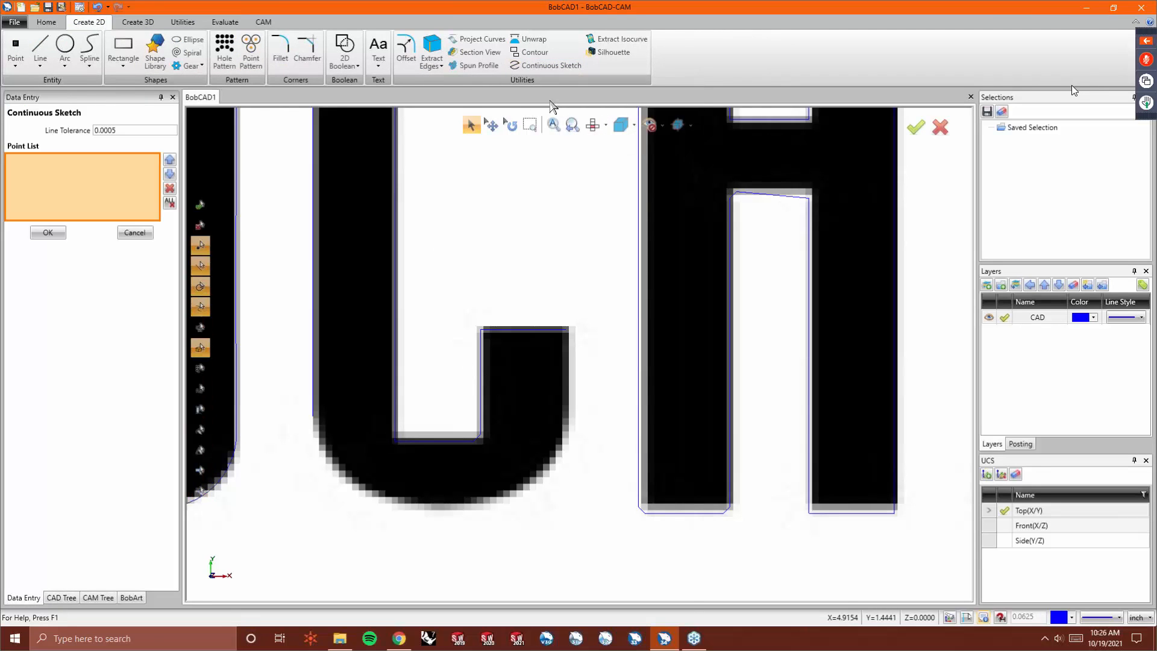
left_click(313, 418)
left_click(344, 479)
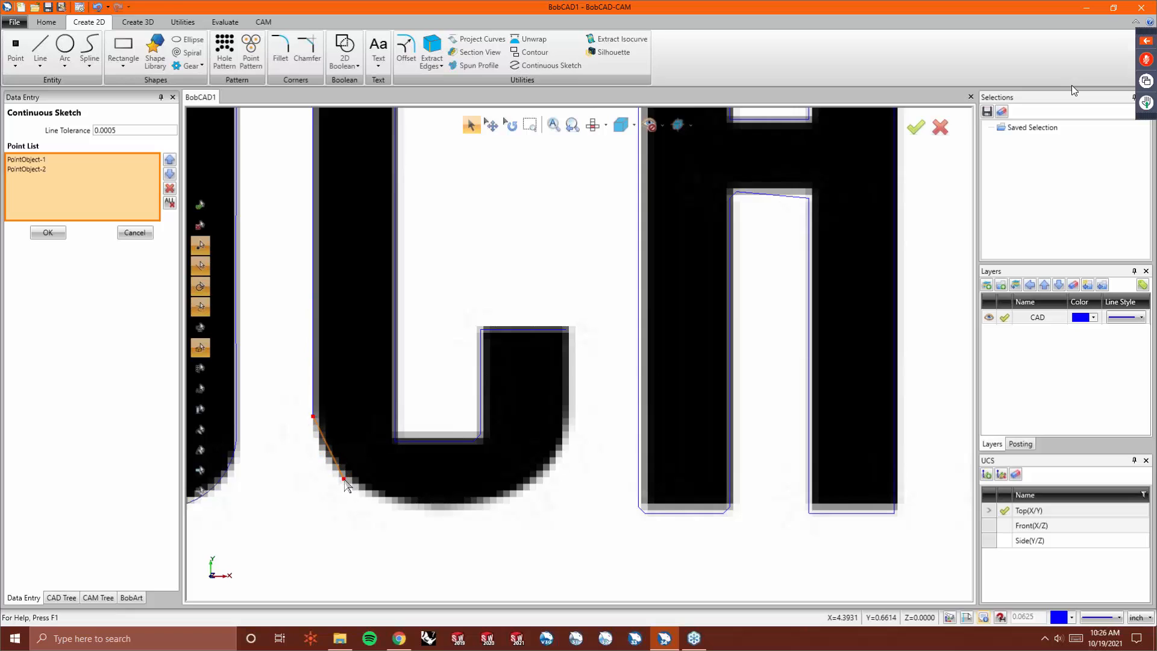
left_click(408, 506)
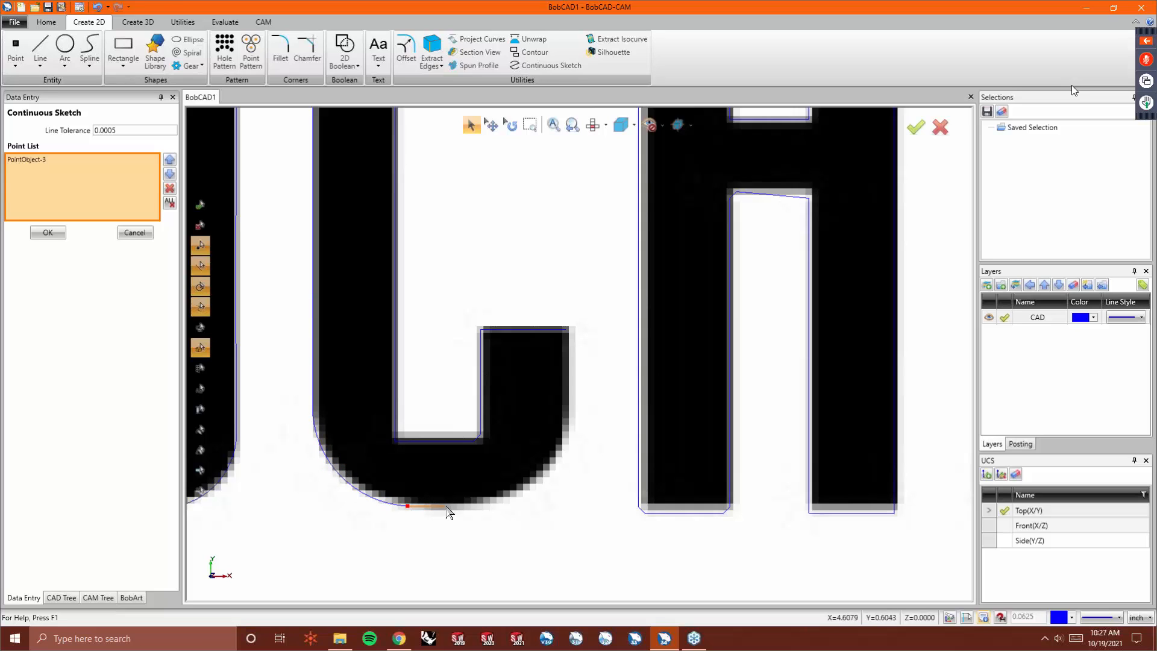
left_click(444, 507)
left_click(476, 506)
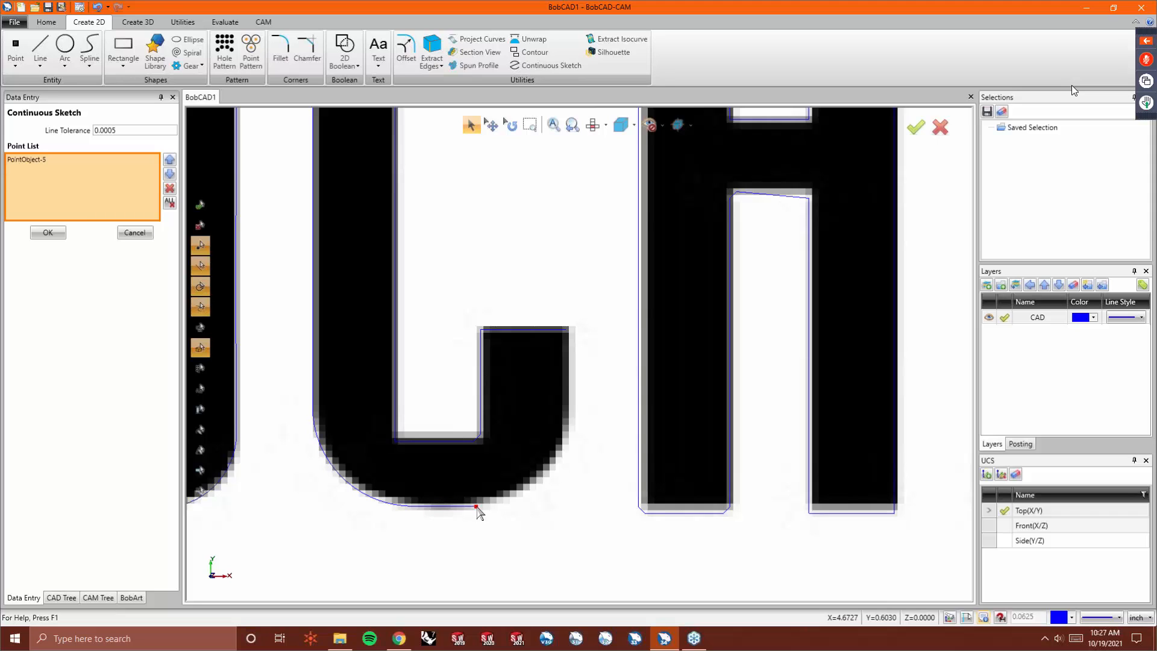
left_click(535, 477)
left_click(571, 429)
left_click(572, 381)
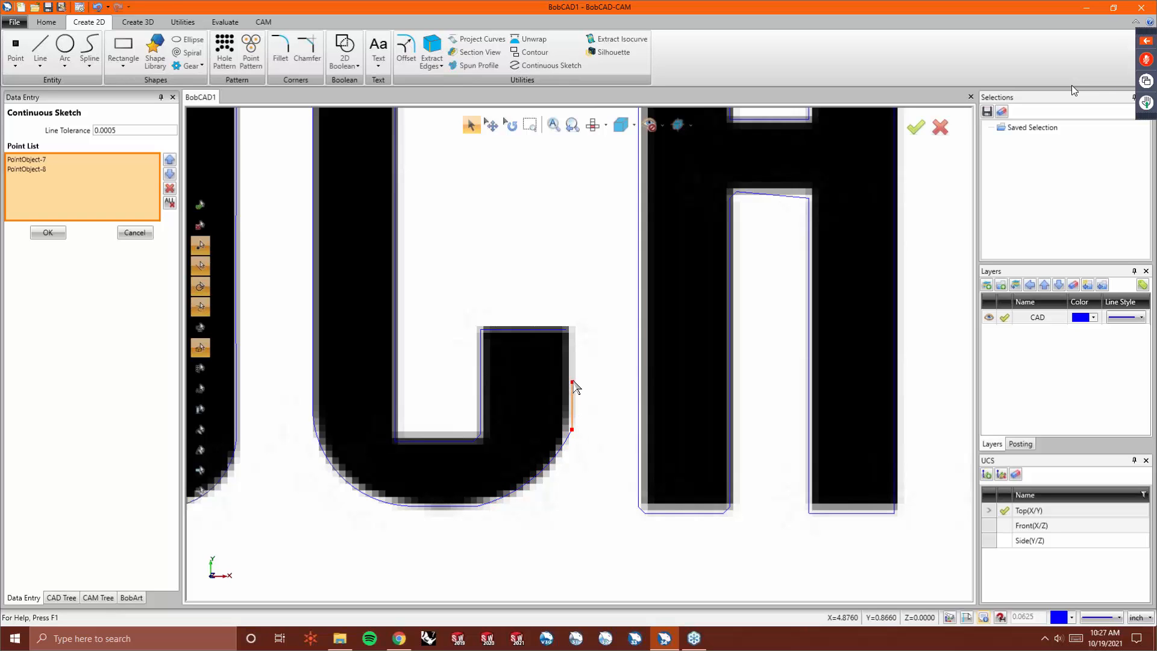
left_click(572, 329)
right_click(572, 330)
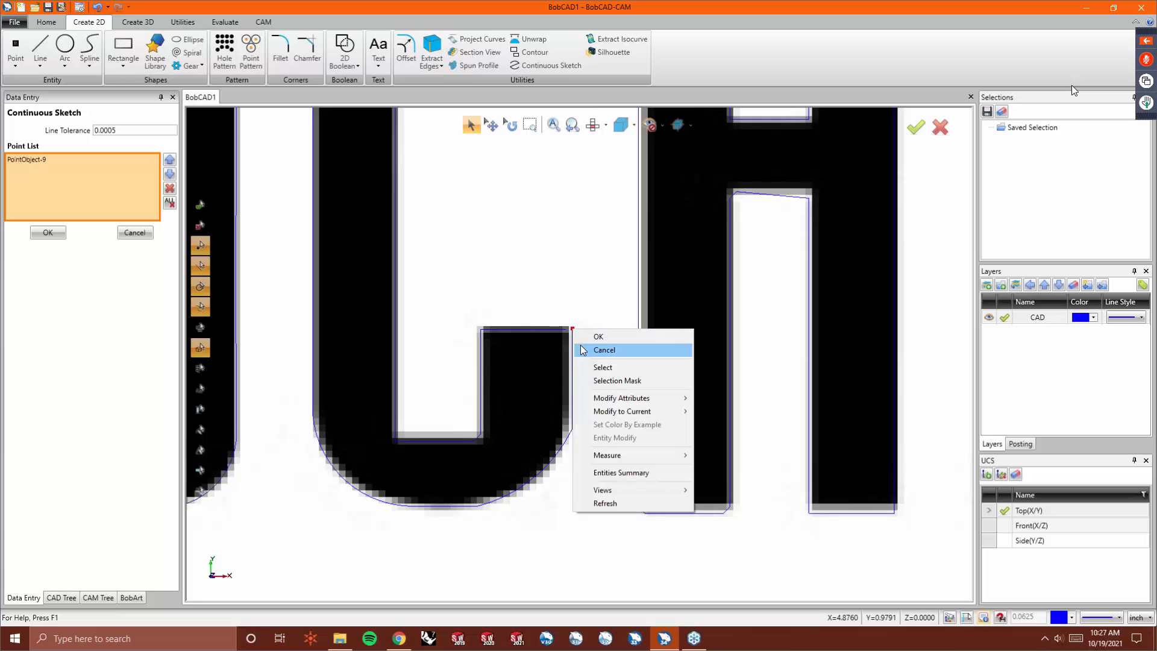
left_click(600, 349)
- Trim the sketch's end line and the adjacent horizontal line to each other at the top of the right leg
scroll(619, 326, "up", 2)
scroll(619, 326, "up", 3)
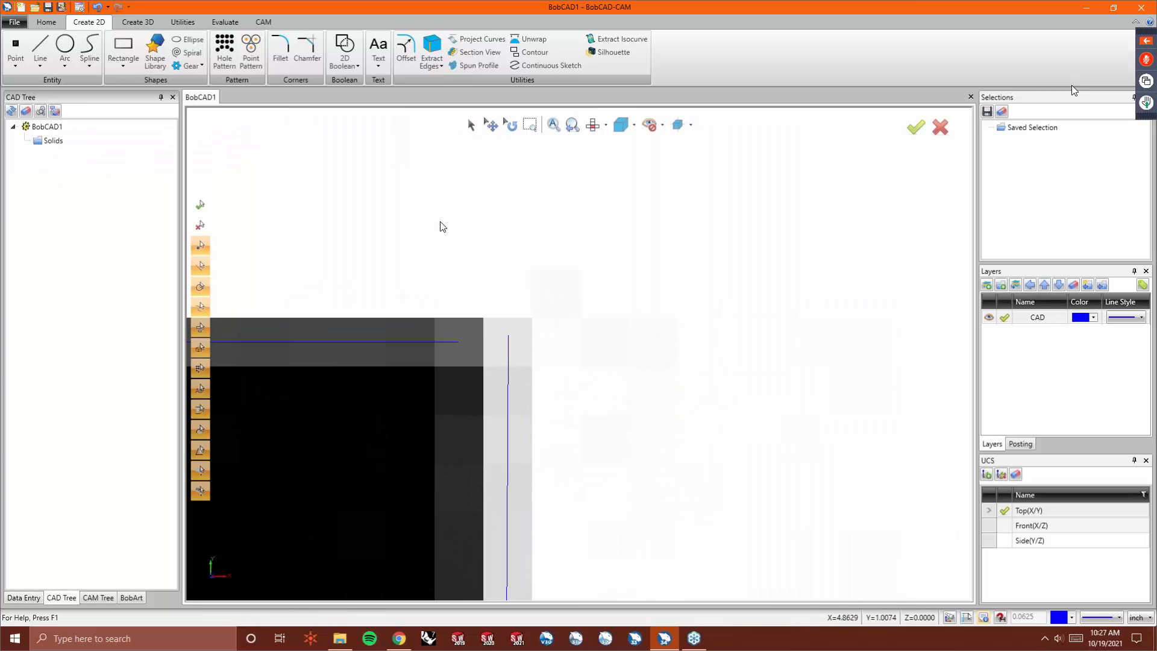
left_click(179, 25)
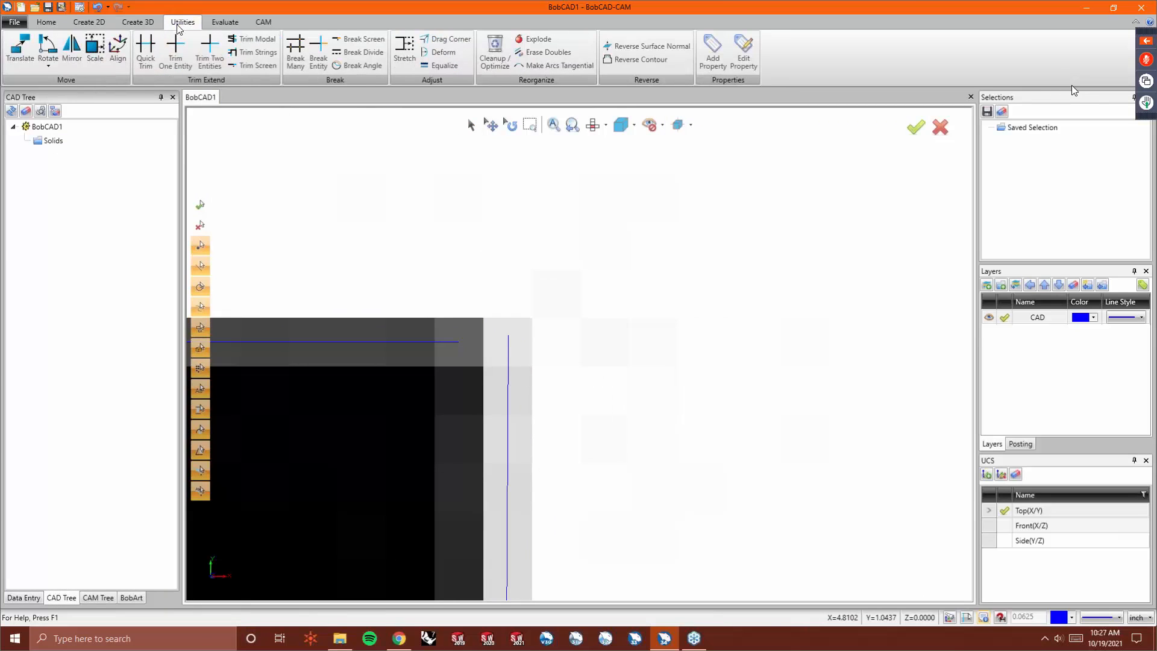
left_click(210, 53)
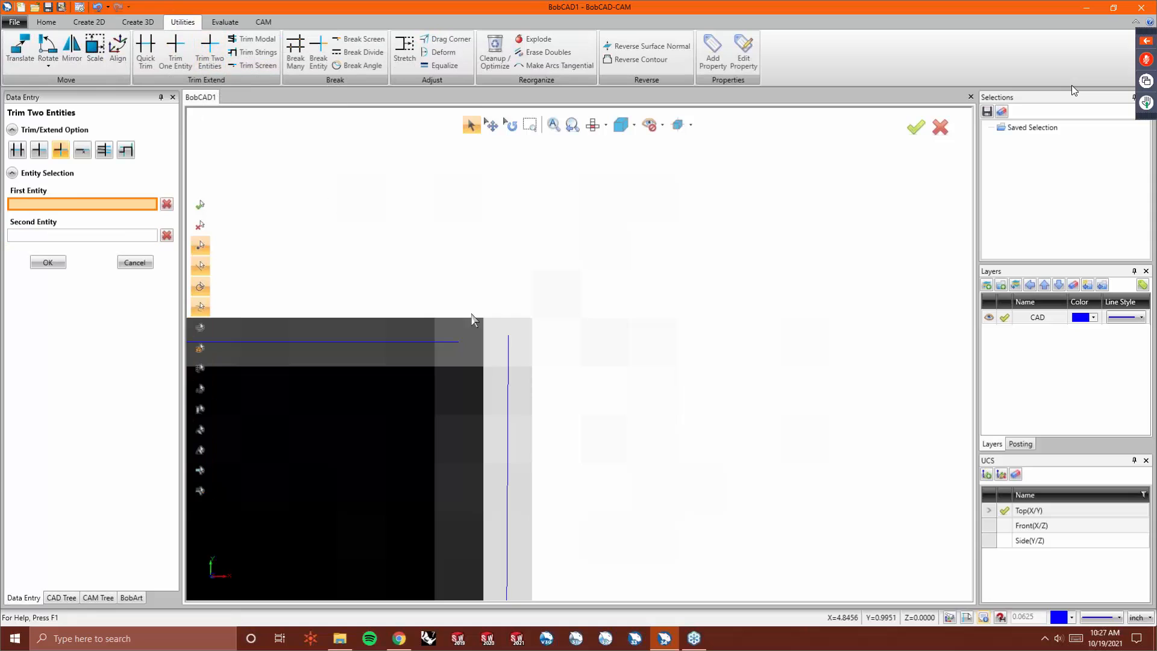
left_click(444, 343)
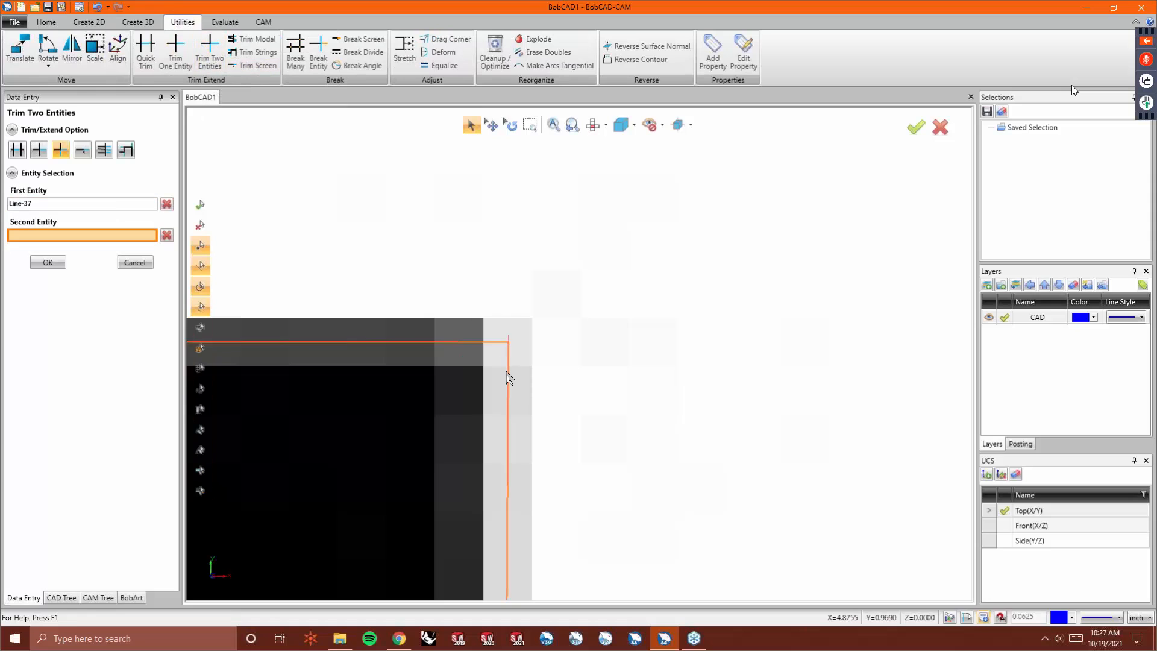
left_click(509, 376)
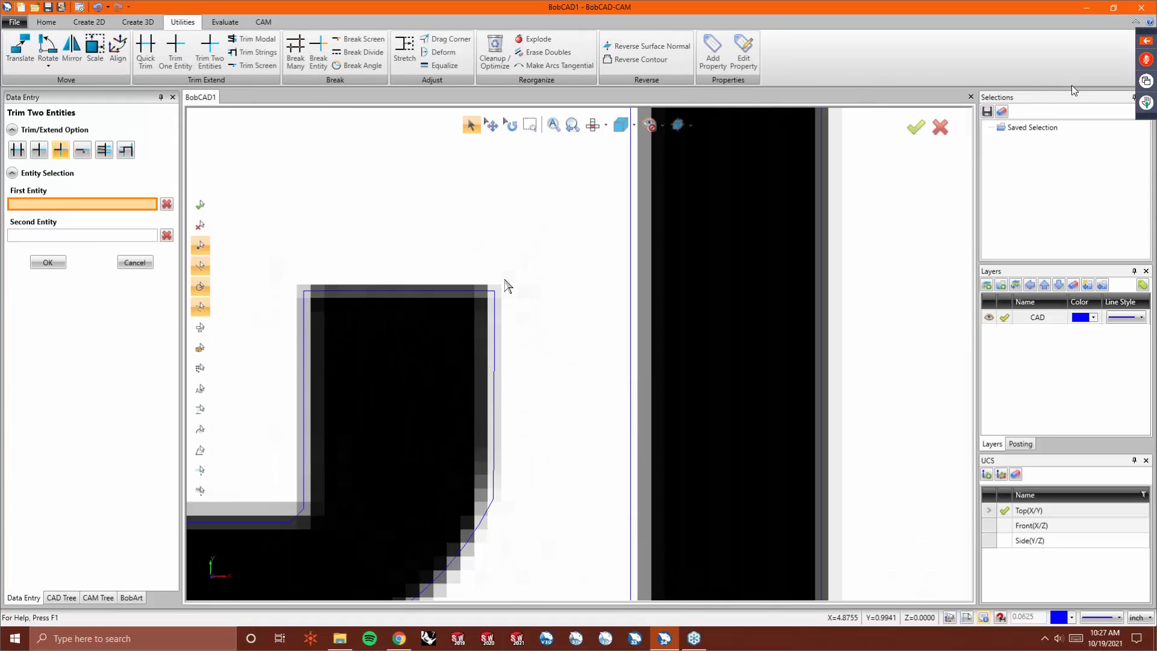
- Use Drag Corner to move the inner outline's corners so its right and left edges become vertical
left_click(444, 39)
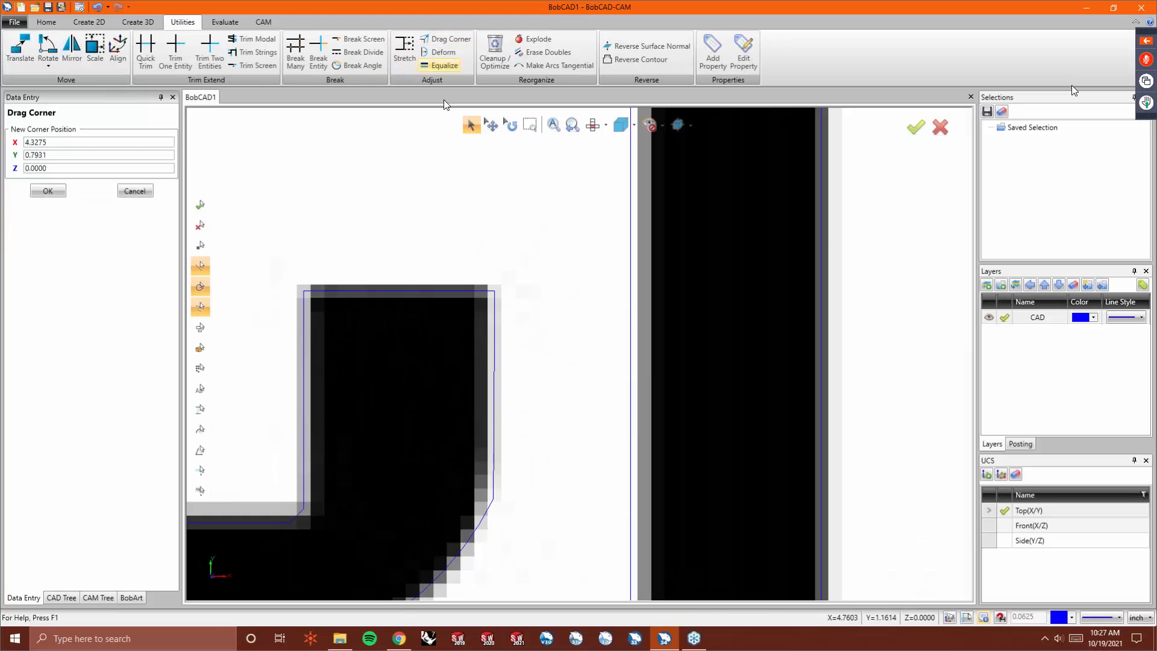
left_click(491, 288)
left_click(493, 503)
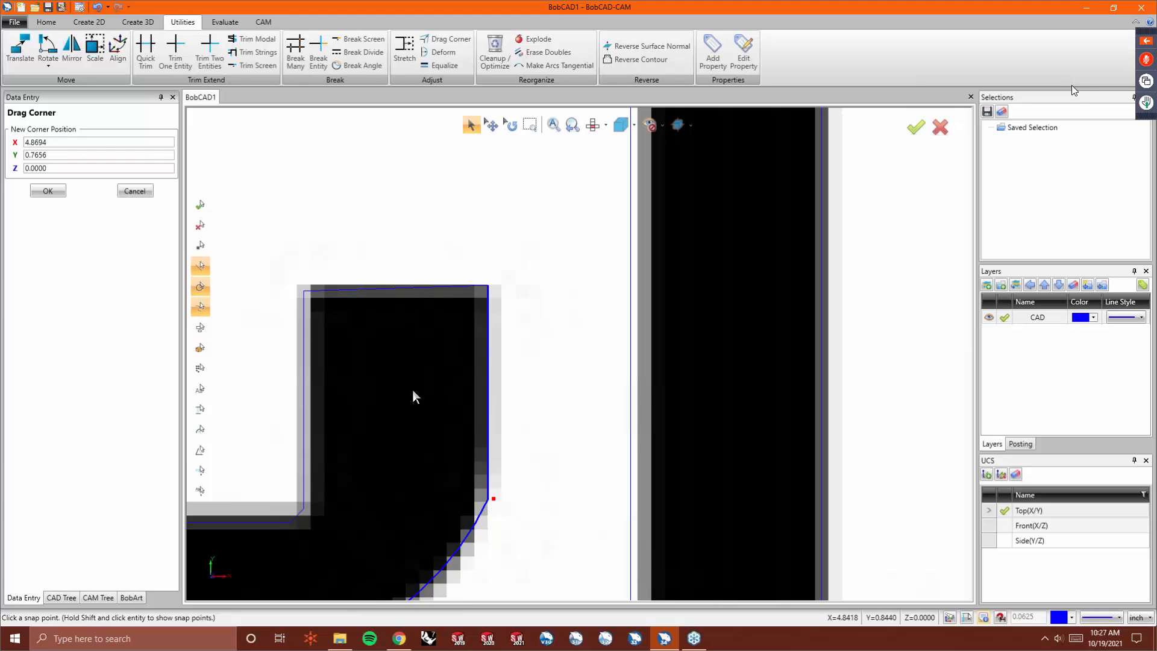
left_click(304, 292)
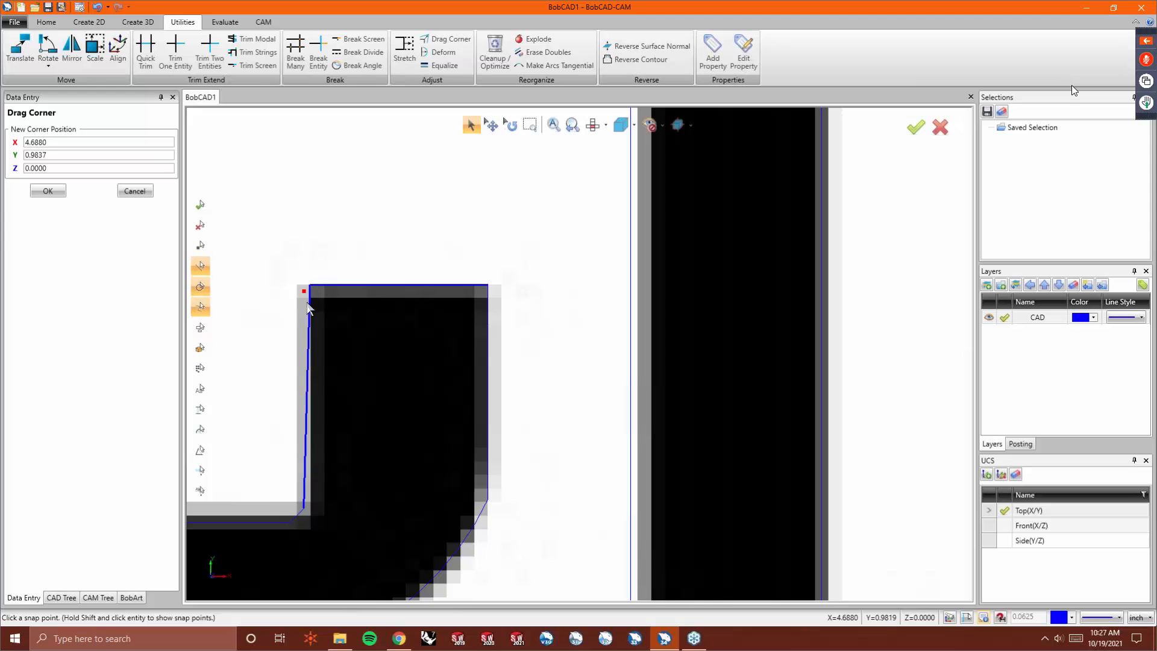
left_click(305, 507)
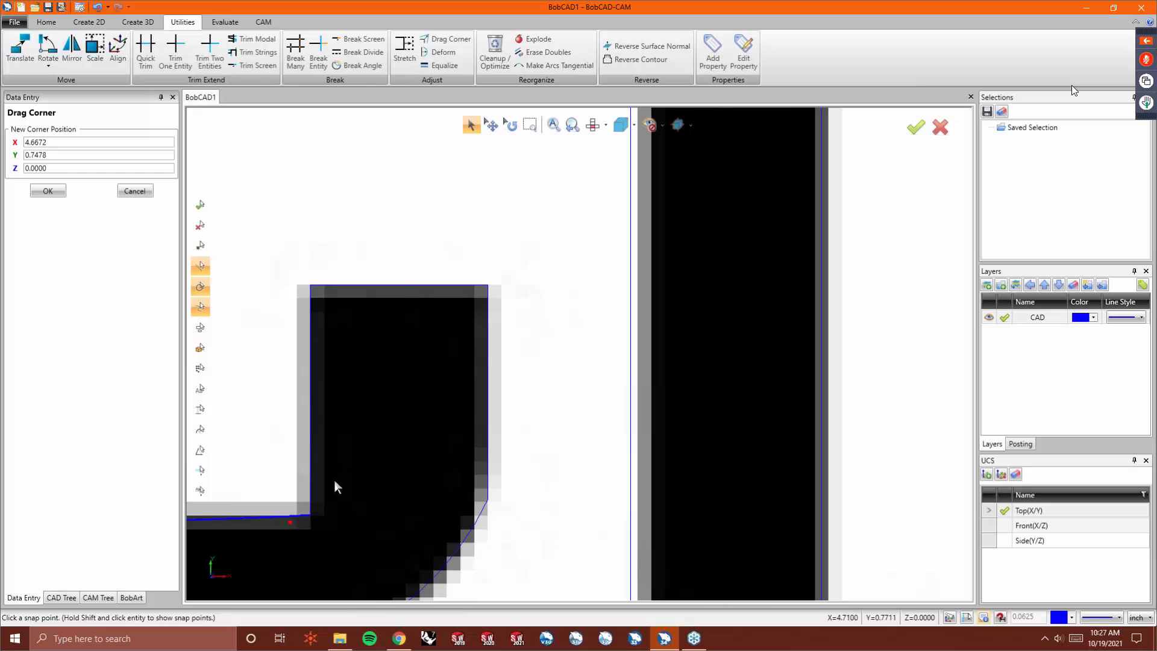
- Drag the outline's lower-left corner to level its bottom edge
scroll(323, 507, "down", 5)
scroll(261, 491, "up", 8)
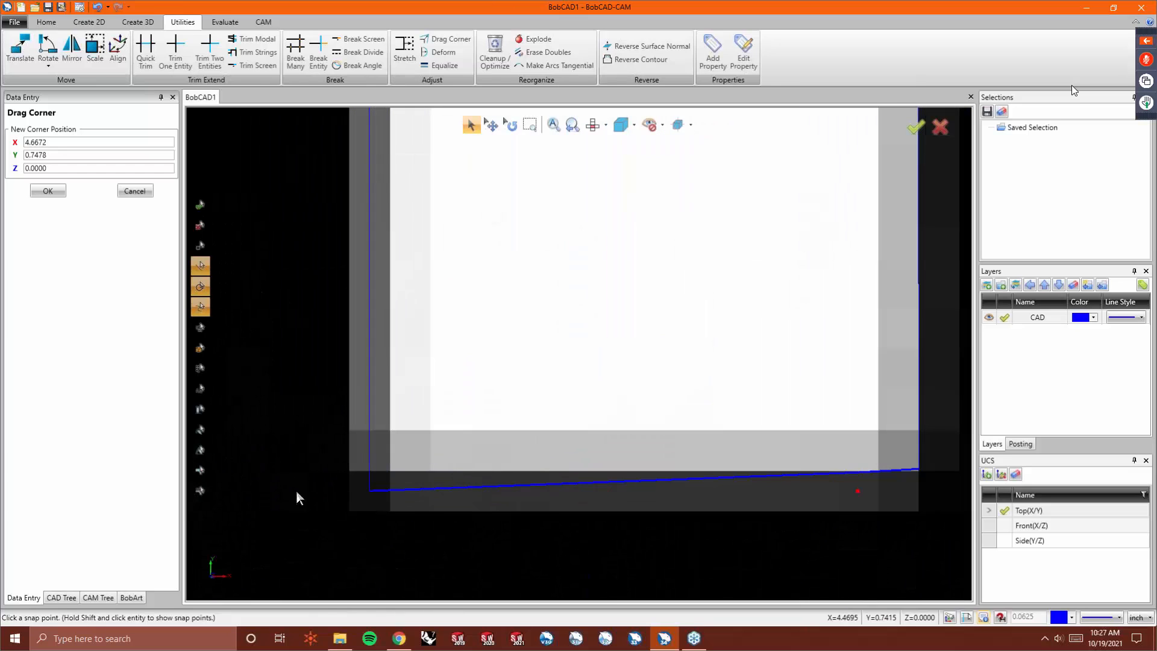
left_click(370, 490)
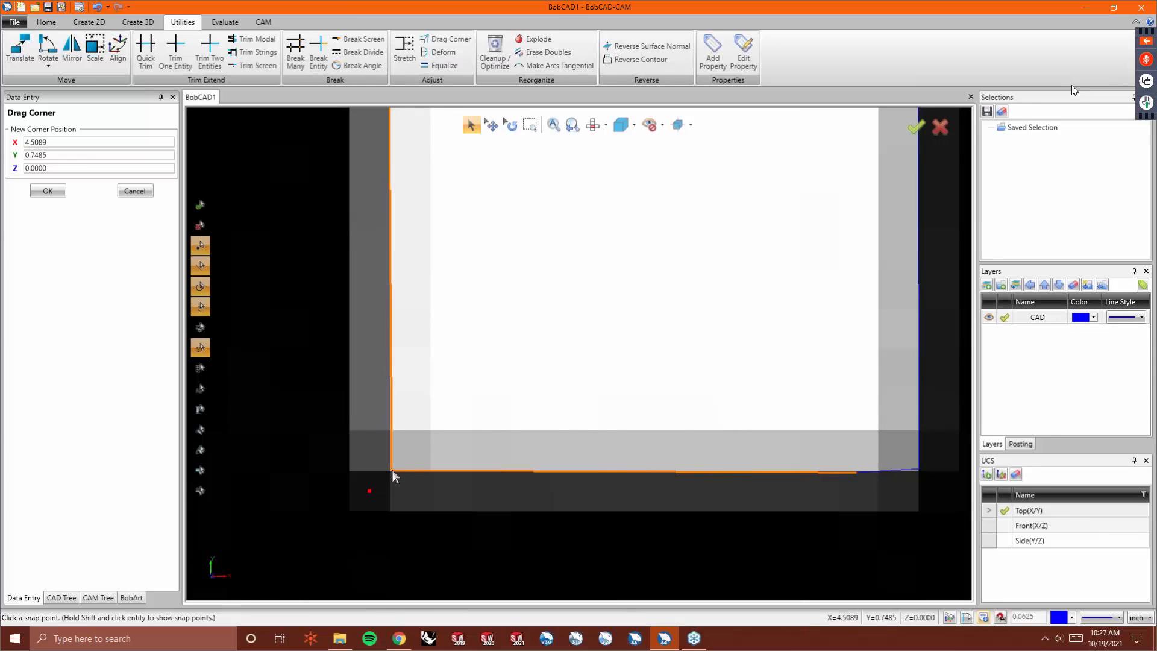
- Drag the inner opening's top-left and top-right corners onto the opening's top edge in the image
scroll(380, 488, "down", 3)
scroll(380, 484, "down", 5)
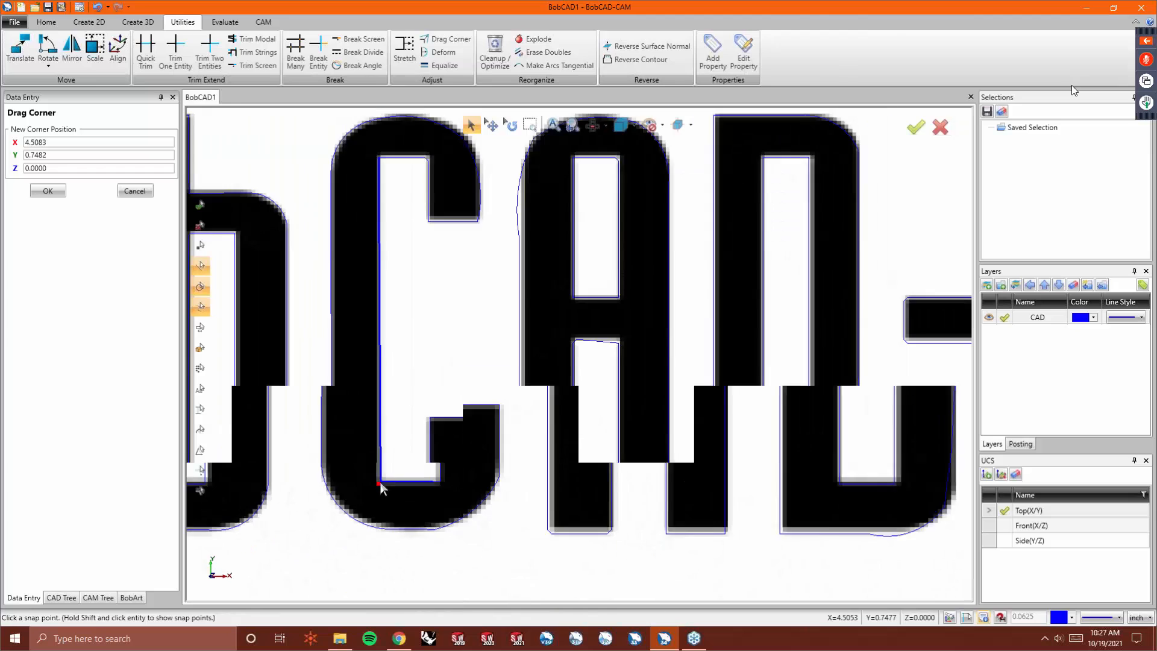
scroll(372, 236, "up", 5)
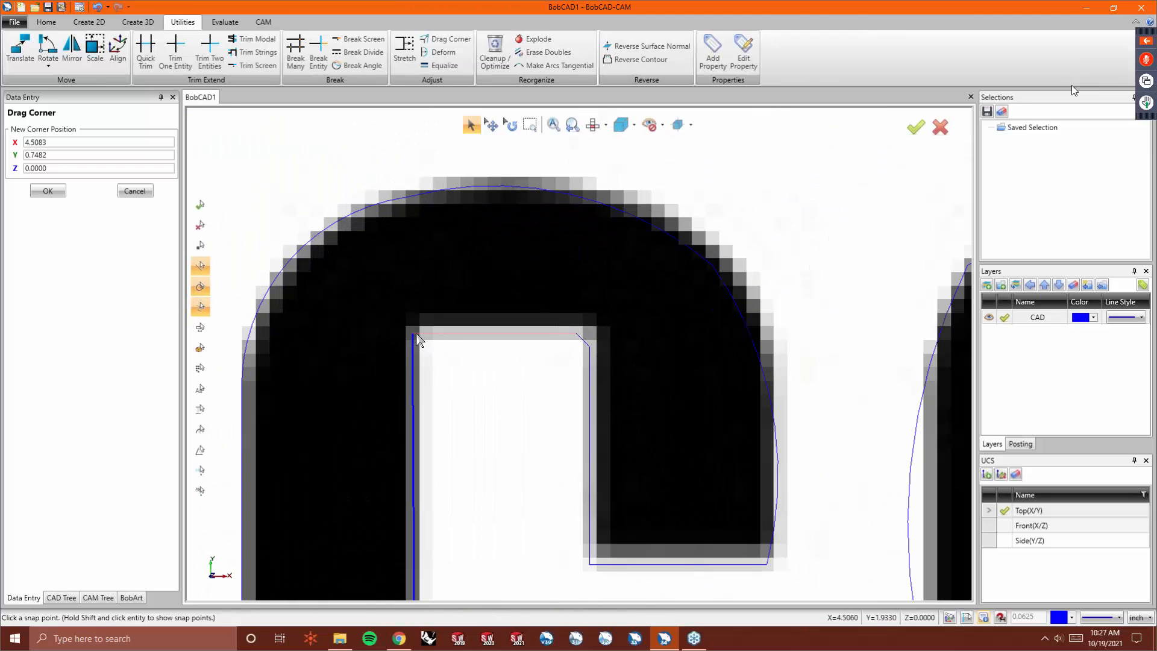
left_click(414, 334)
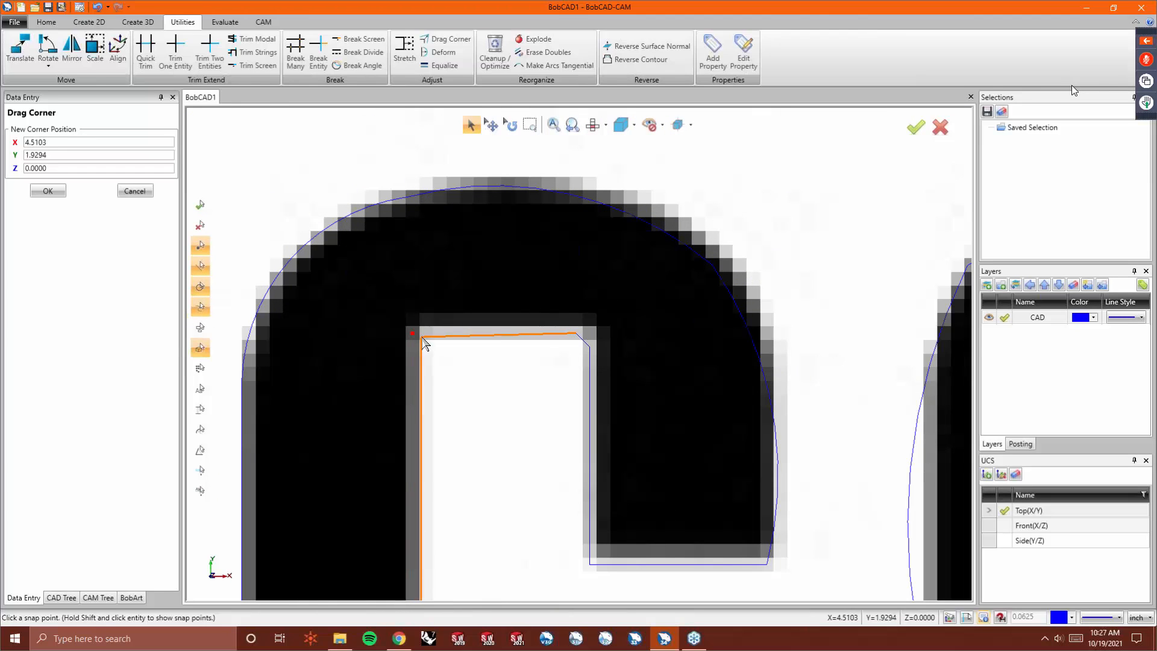
left_click(421, 327)
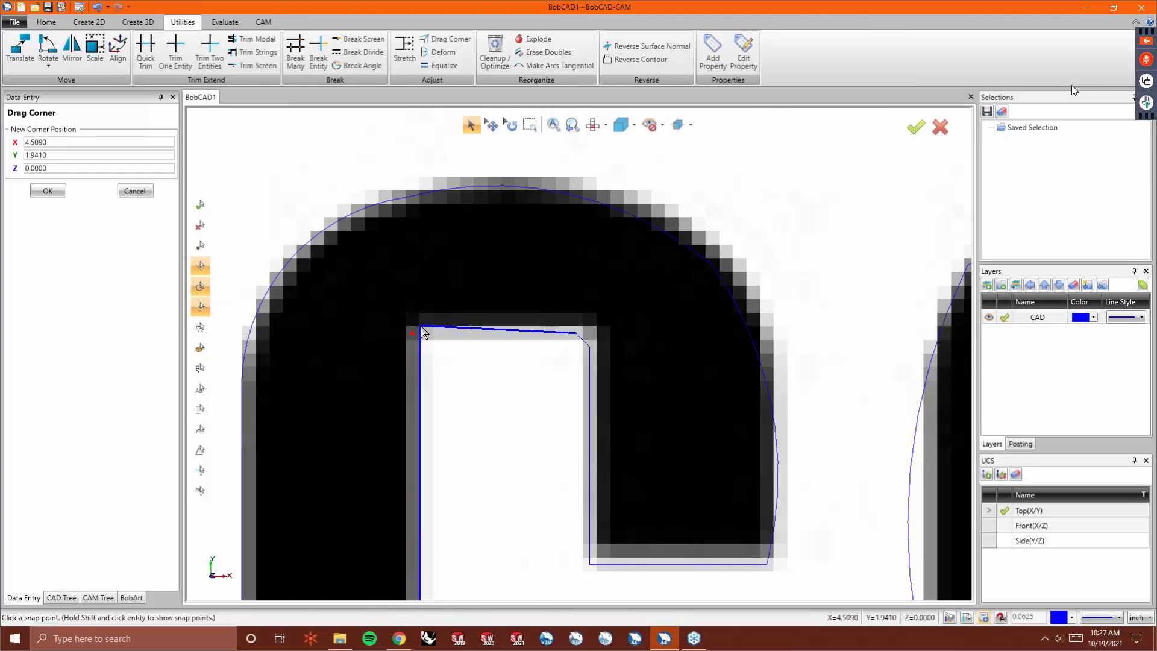
left_click(576, 333)
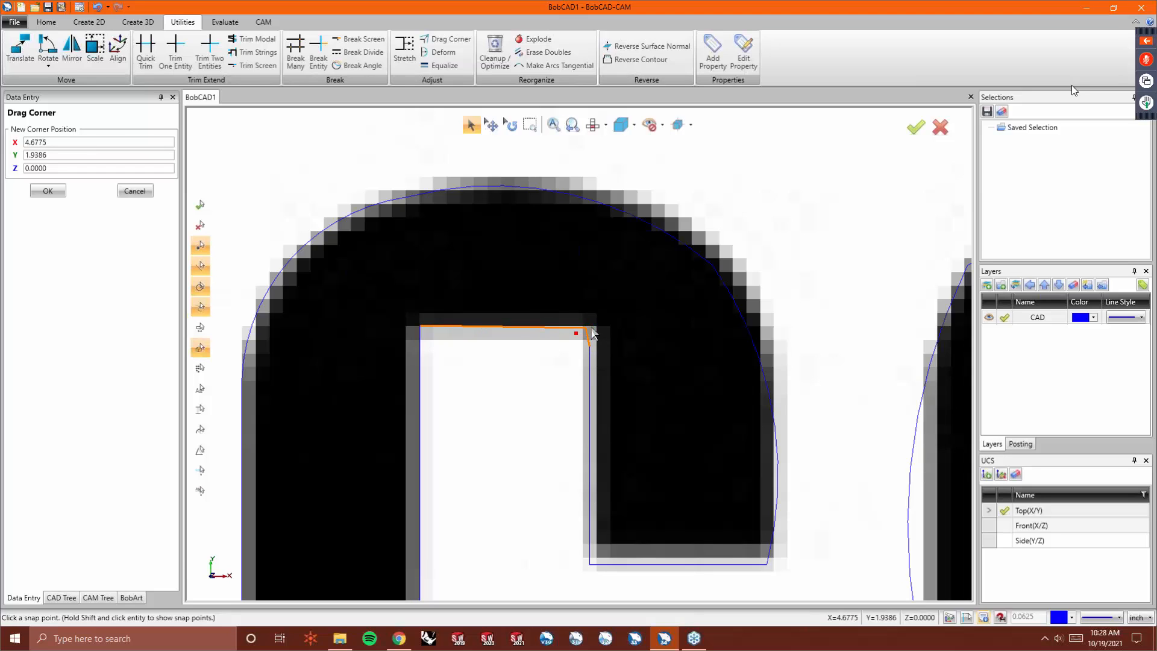
left_click(597, 327)
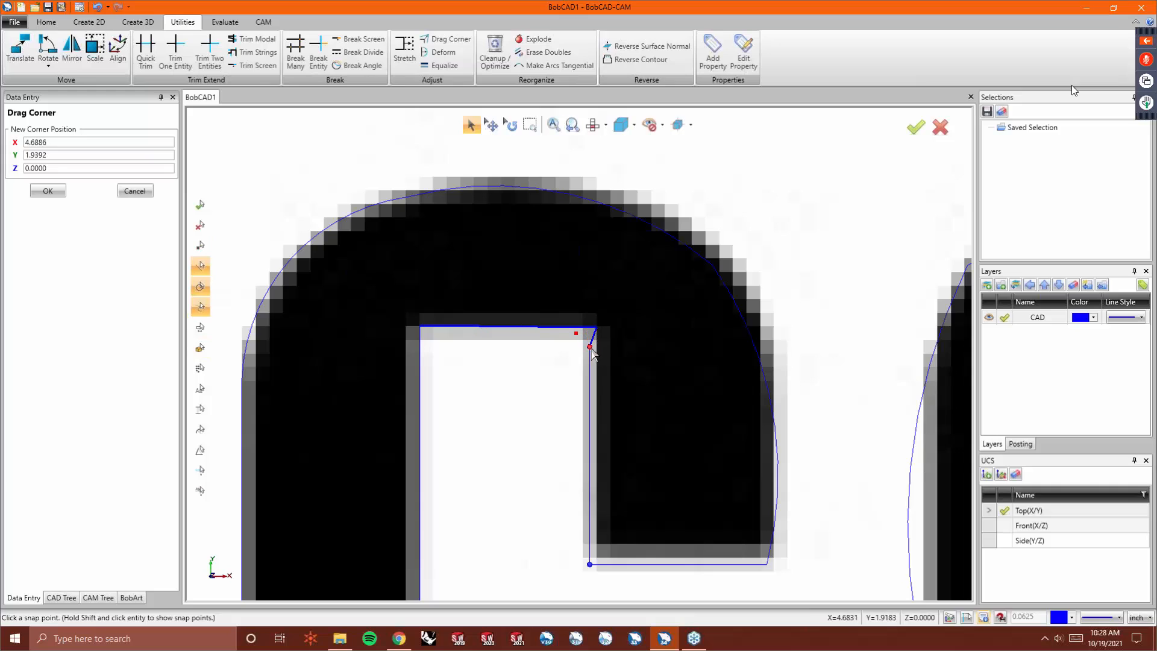
- Drag the inner opening's lower corners to straighten its right edge and the leg's bottom edge
left_click(595, 351)
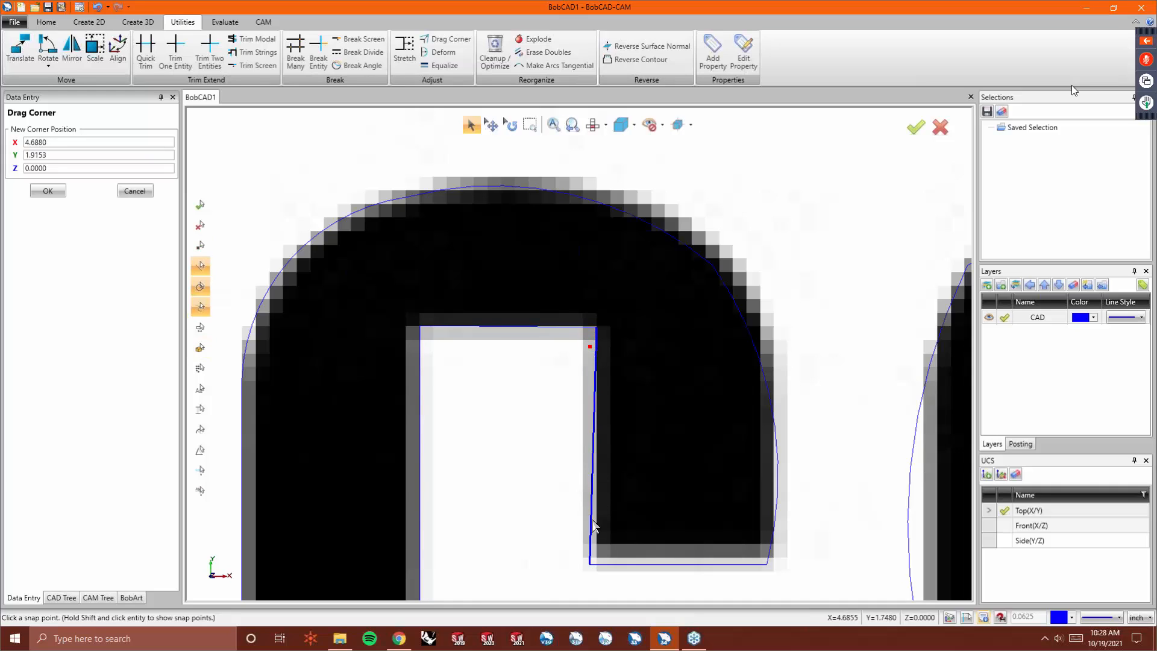
left_click(591, 565)
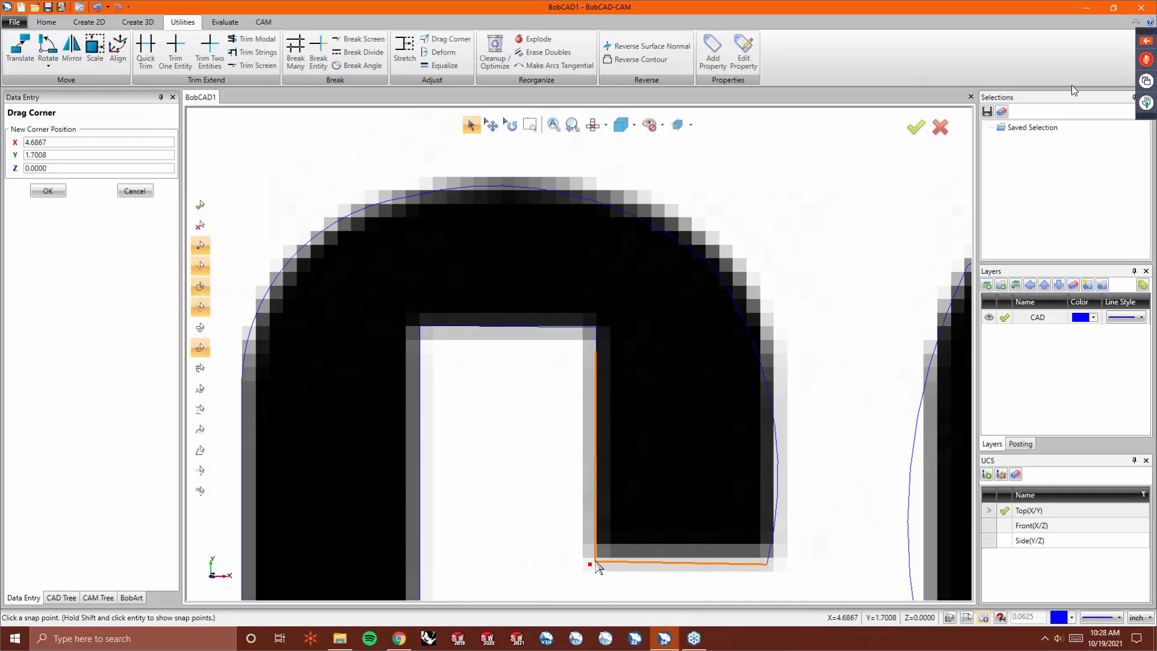
left_click(597, 560)
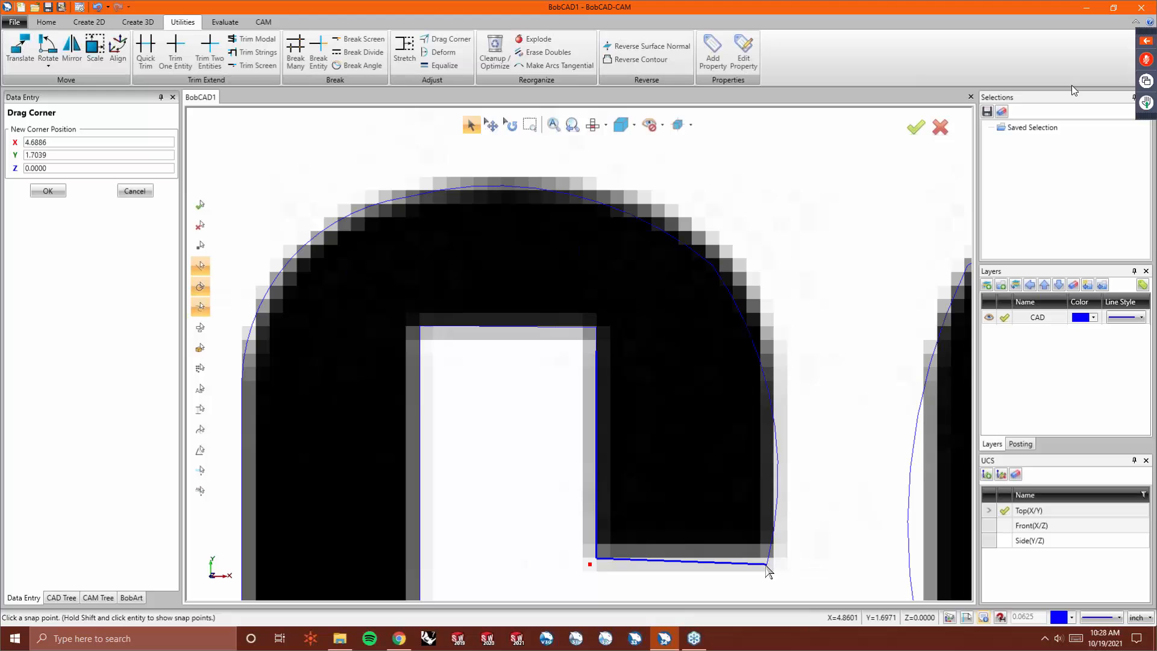
left_click(767, 565)
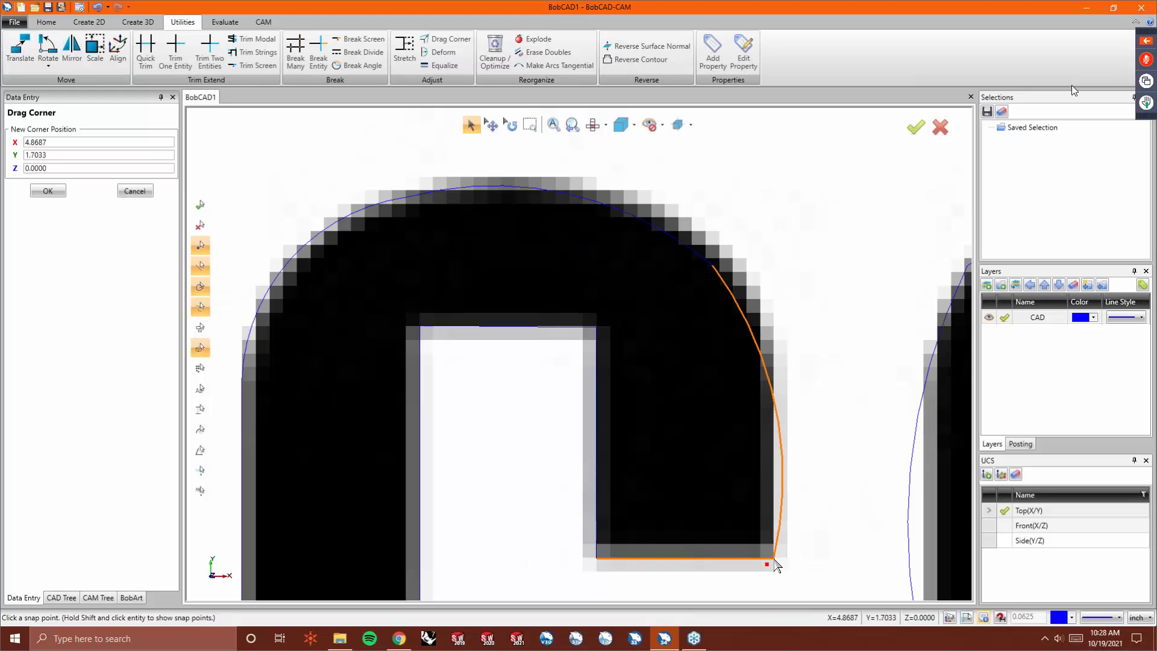
left_click(775, 557)
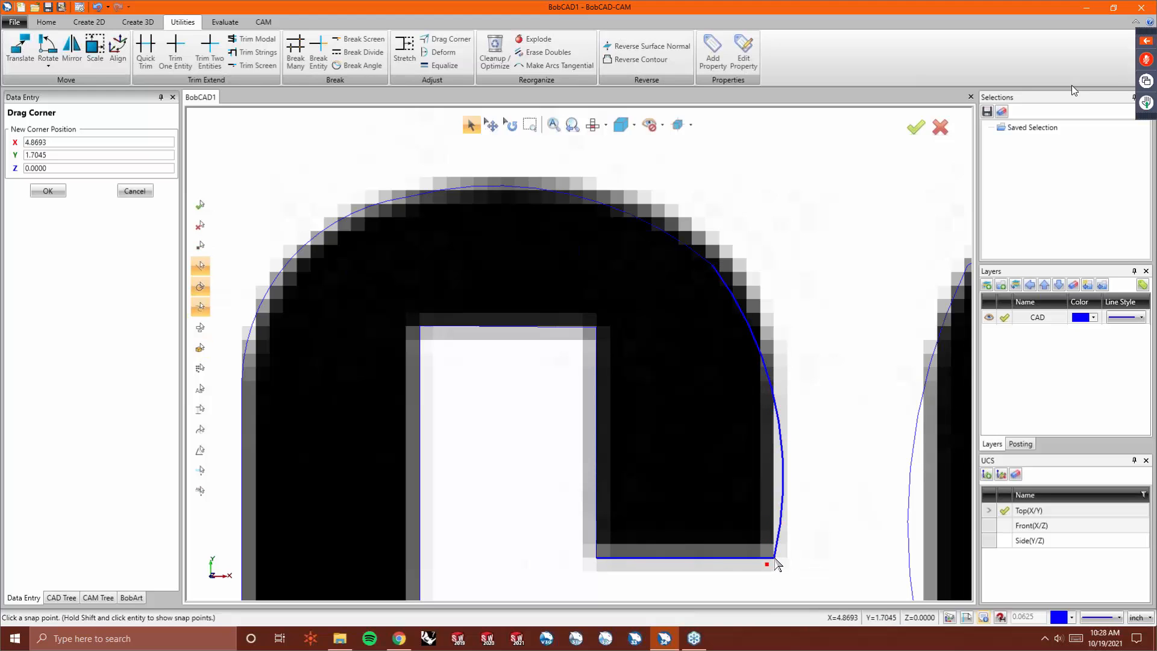
- Drag points on the outer top arc to fit the letter's curve, then end Drag Corner
left_click(711, 270)
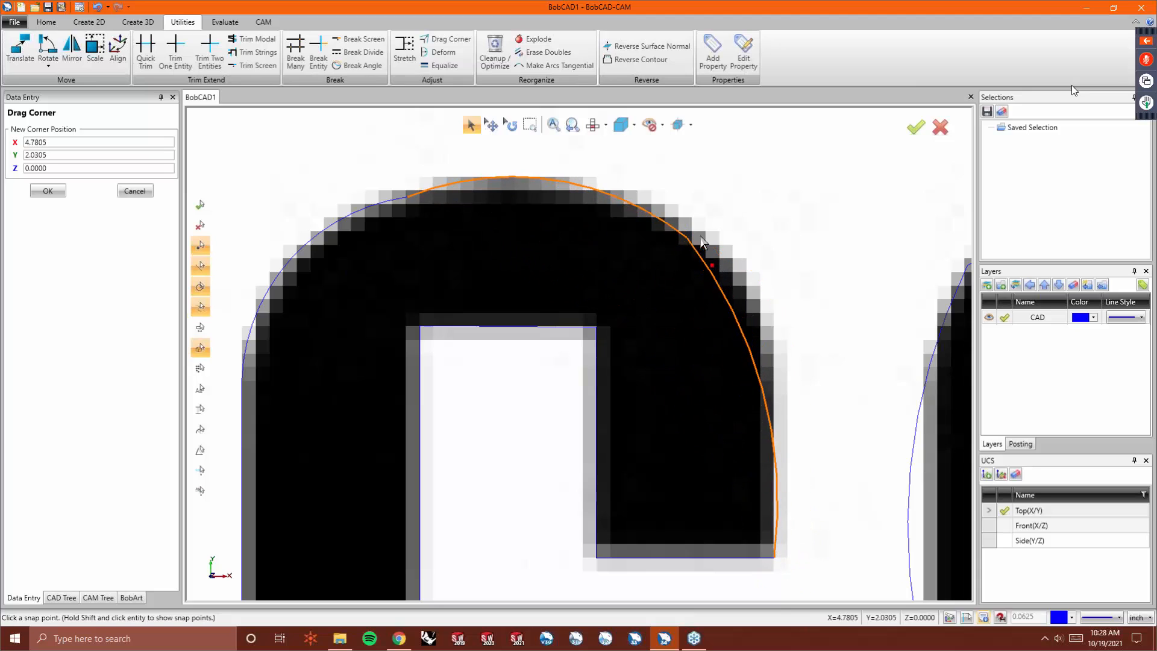
left_click(729, 244)
right_click(786, 243)
left_click(808, 260)
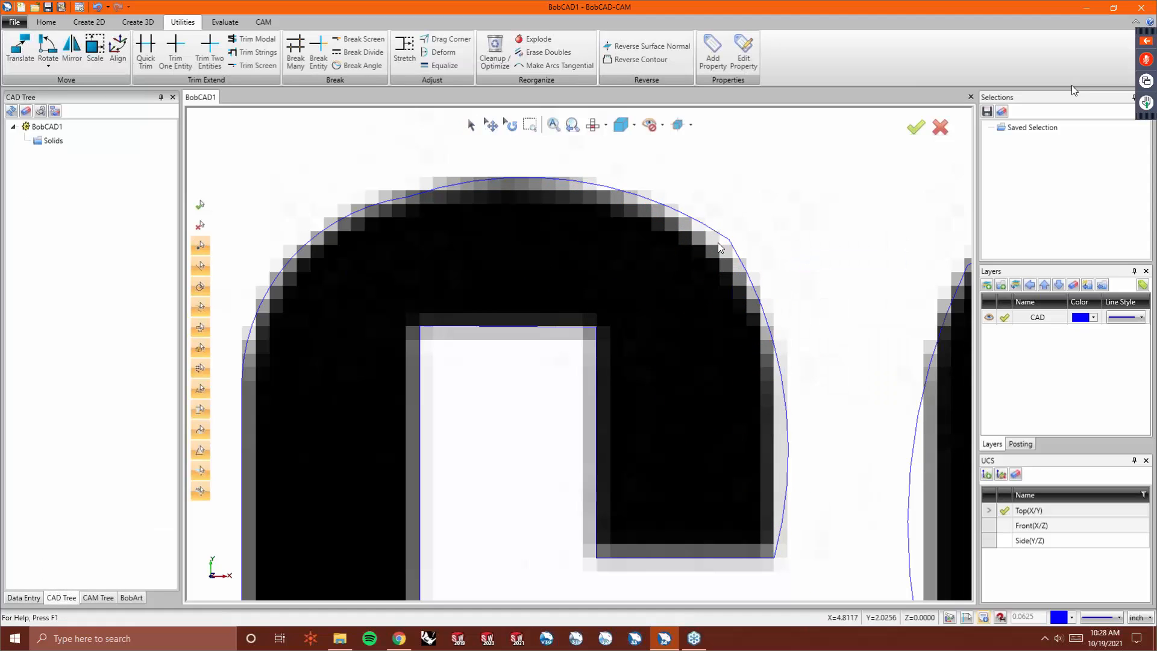
- Select the letter's outer top arcs and delete them
left_click(470, 124)
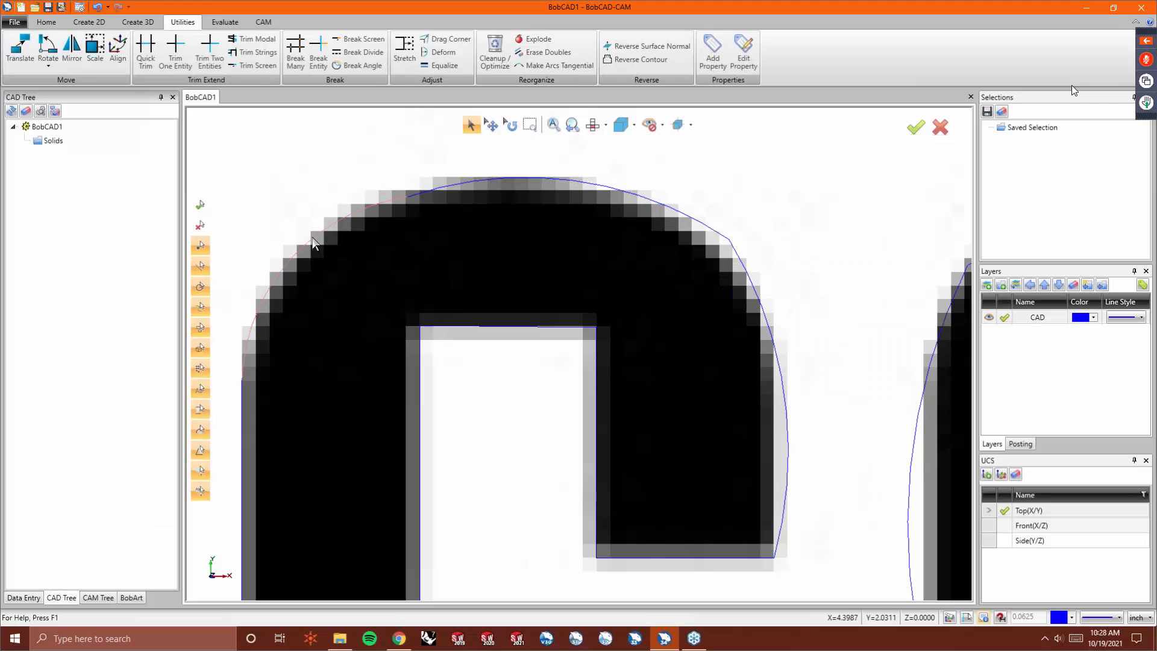
left_click(450, 185)
left_click(760, 301)
key("Delete")
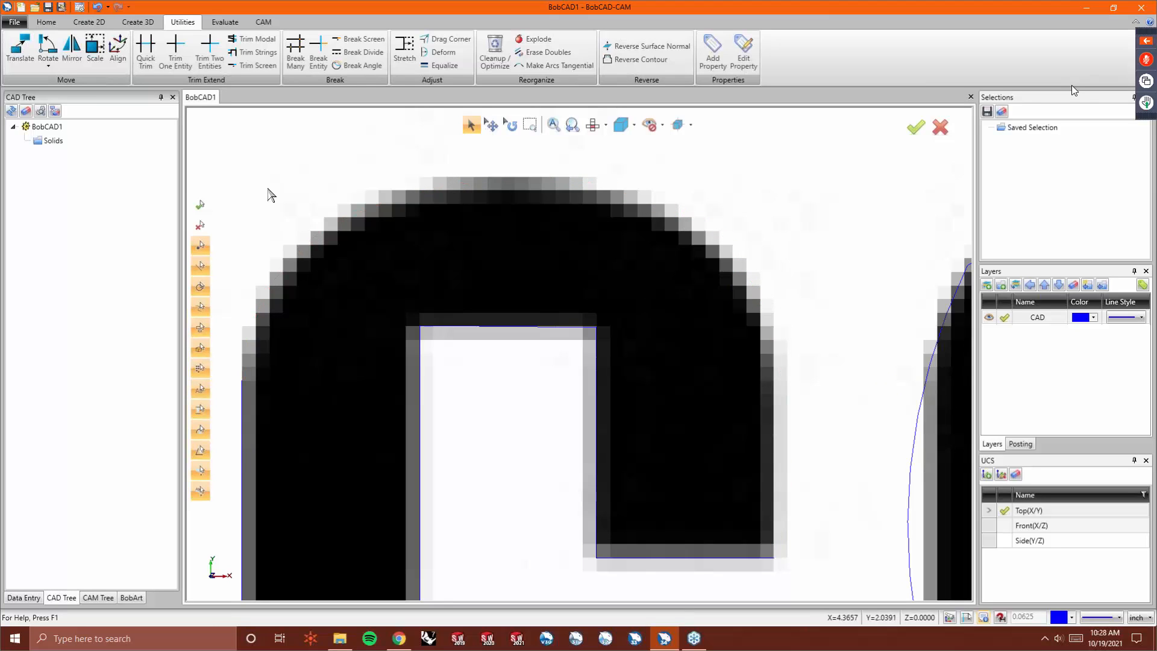
- Draw a vertical line up the letter's outer right edge, starting from the leg's bottom-right corner
left_click(89, 22)
left_click(38, 51)
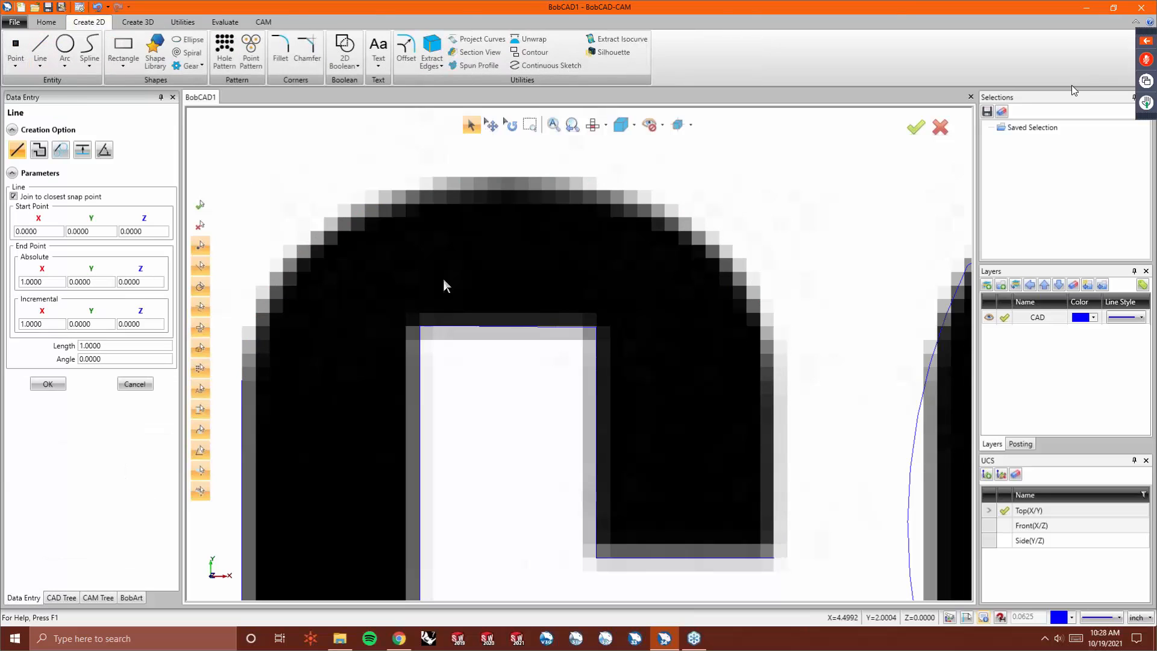
left_click(774, 558)
key("Escape")
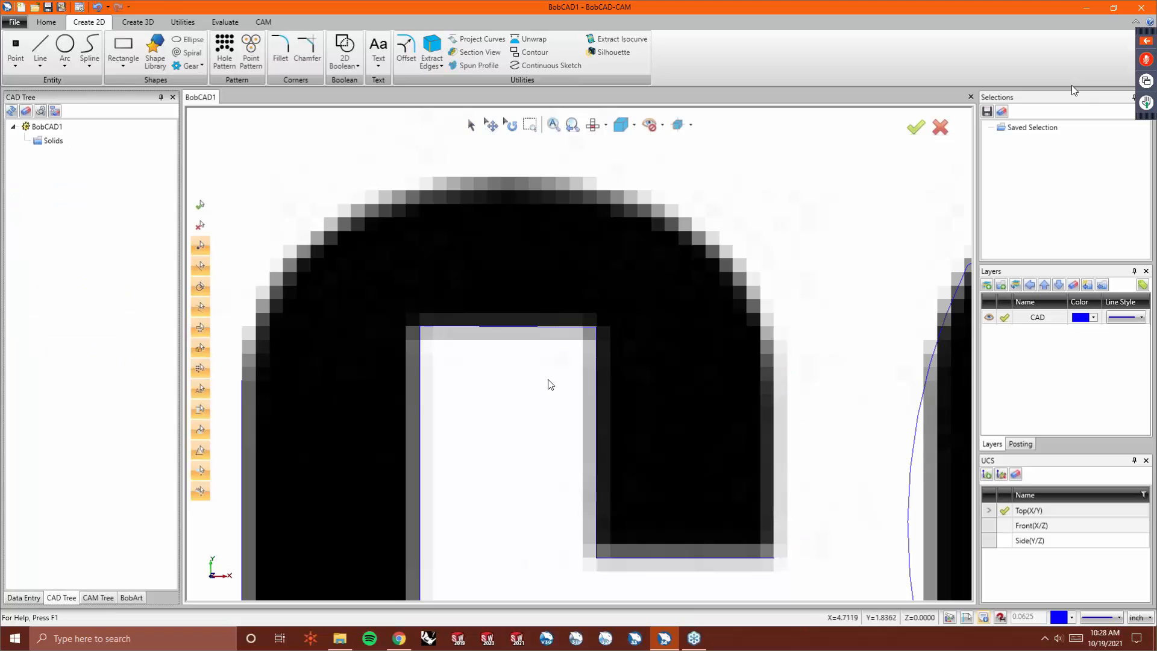
left_click(38, 52)
left_click(774, 558)
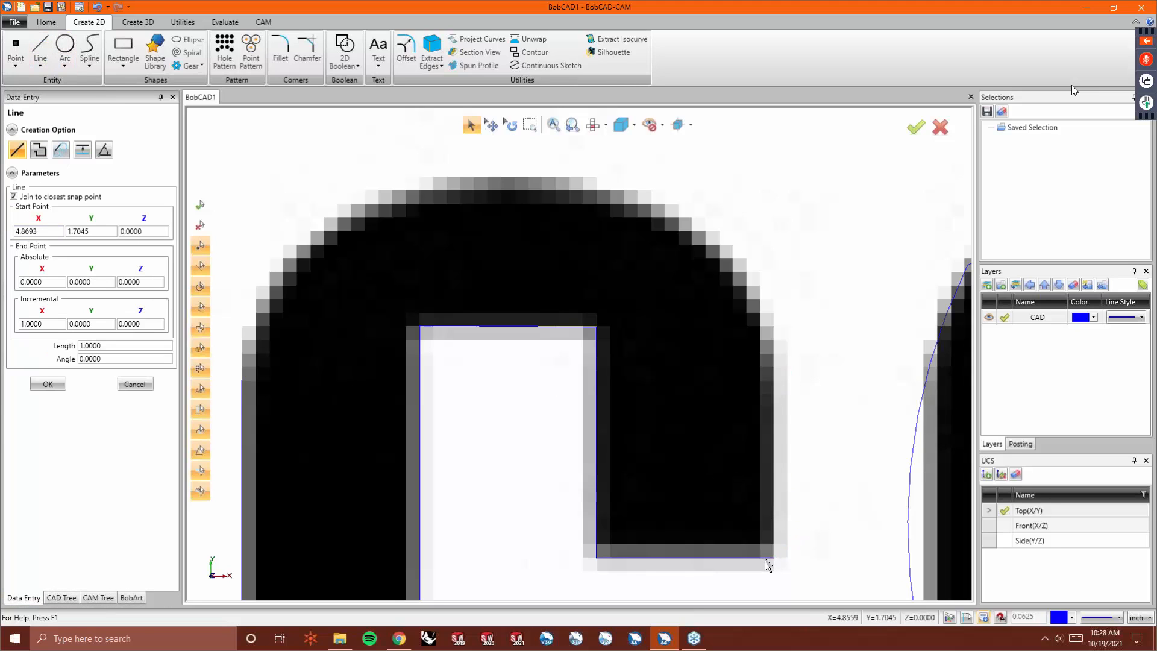
left_click(775, 356)
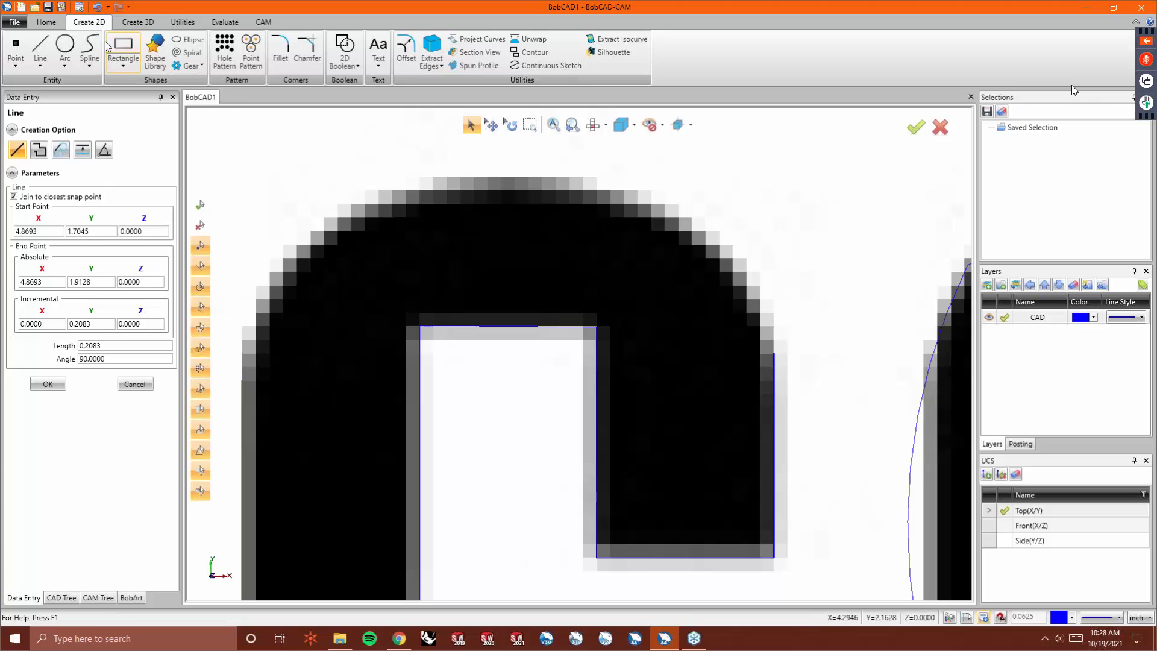
- Sketch a continuous curve through points along the letter's top arc, from the new right-edge line to its left side
left_click(534, 66)
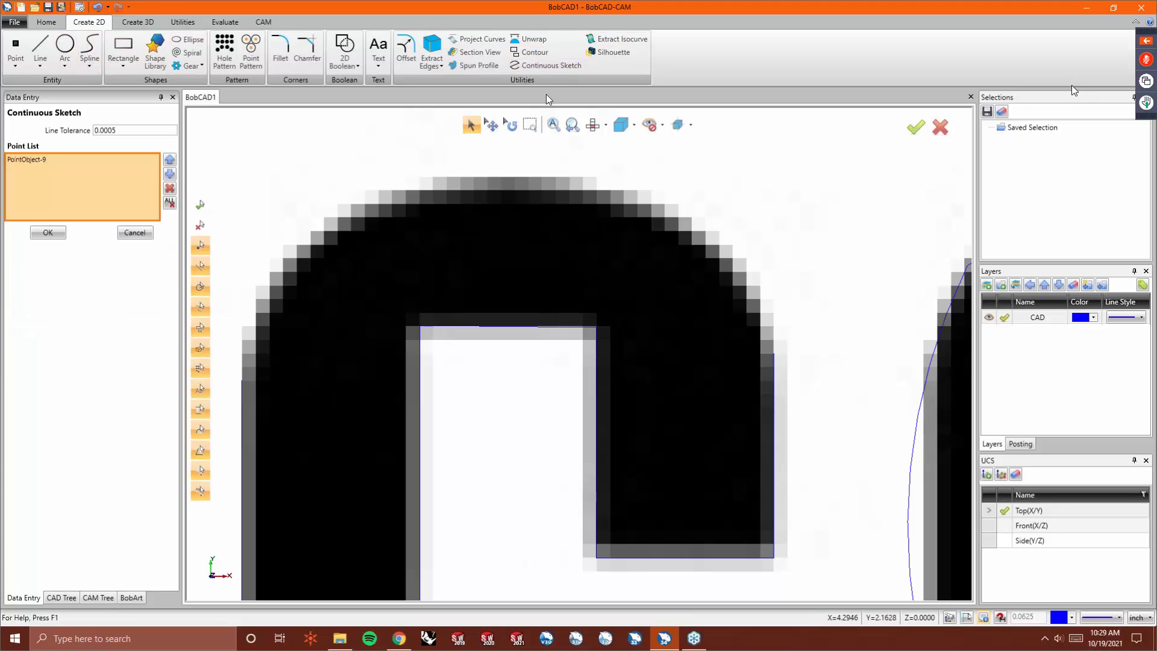
left_click(774, 355)
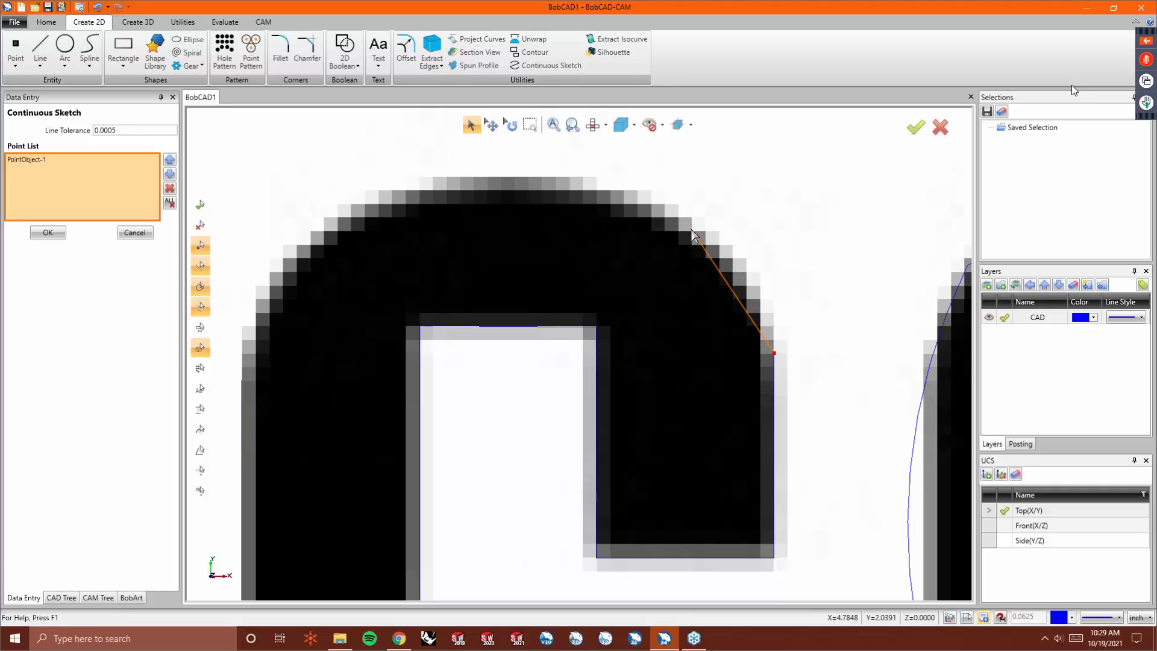
left_click(692, 229)
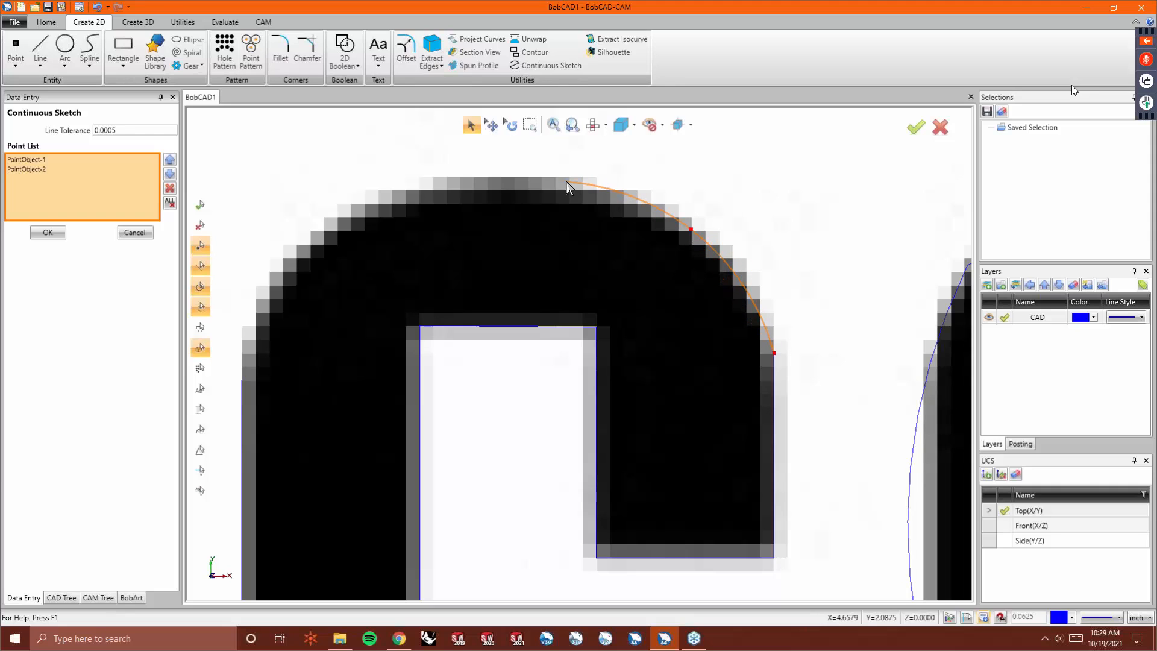
left_click(570, 192)
left_click(505, 190)
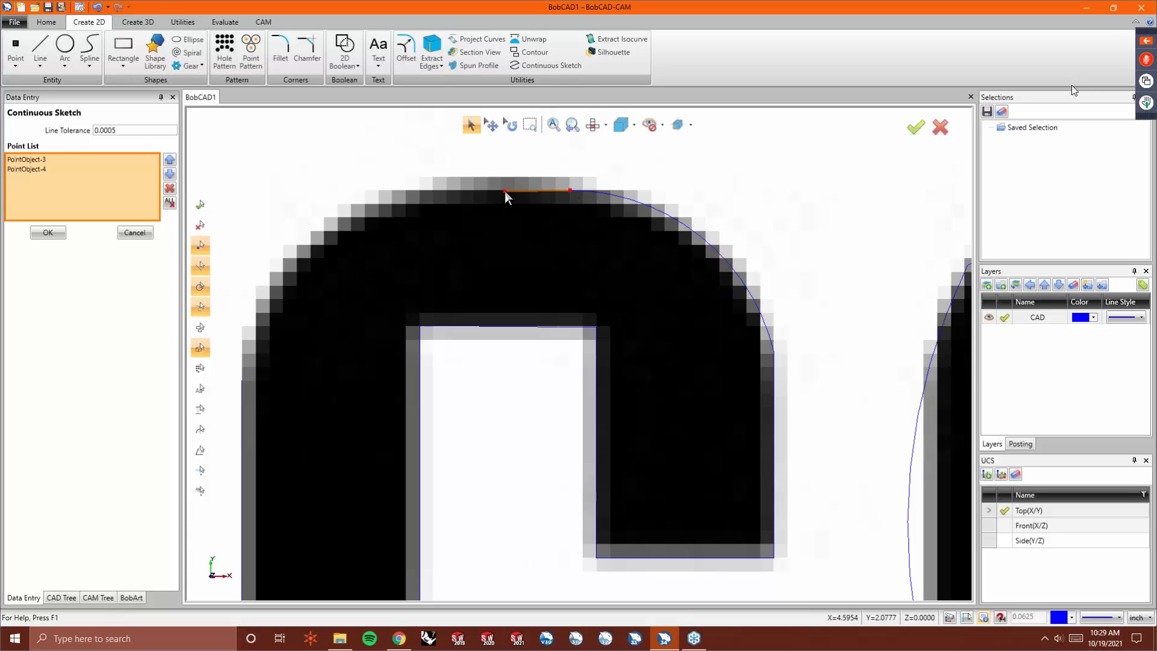
left_click(435, 191)
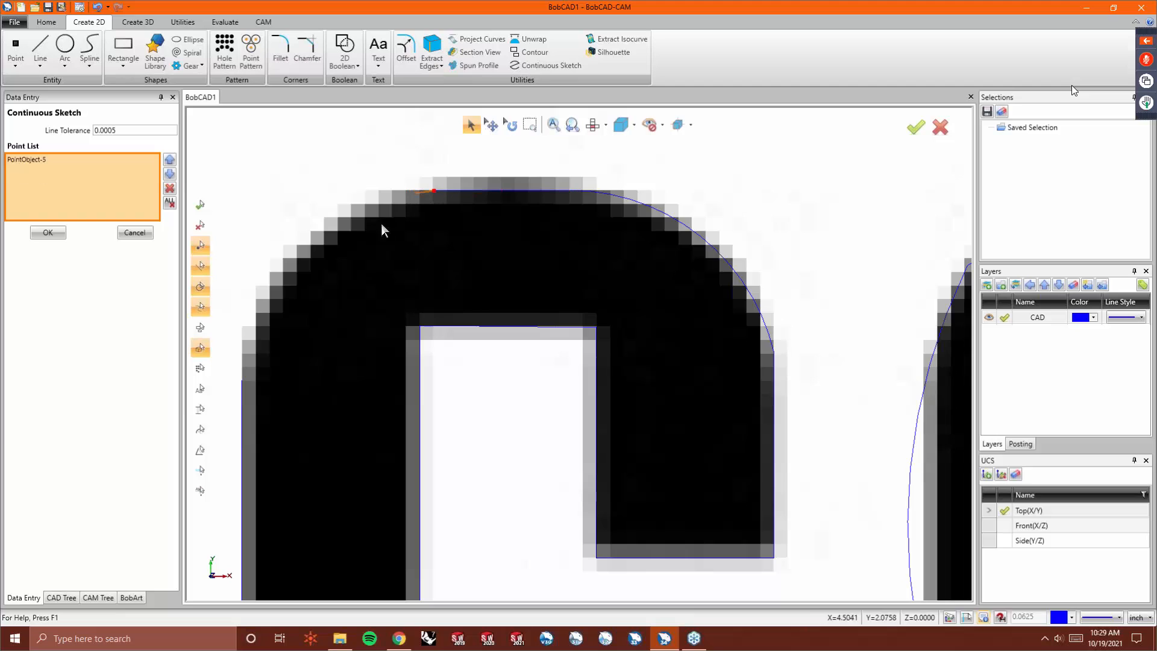
left_click(312, 245)
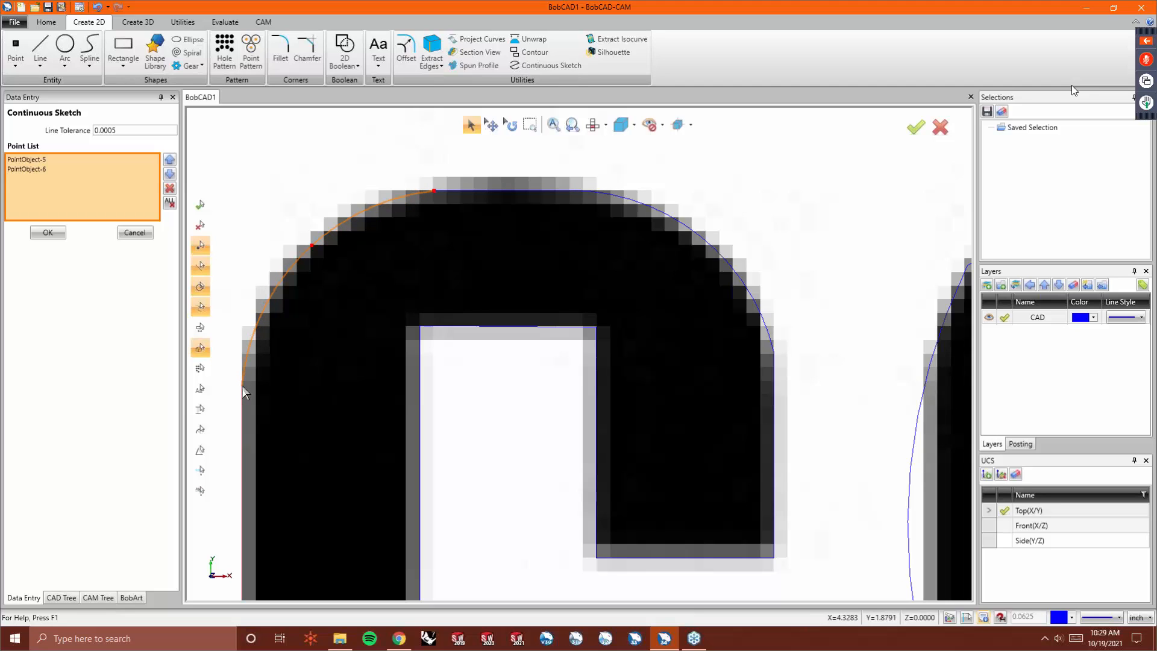
right_click(290, 375)
left_click(312, 383)
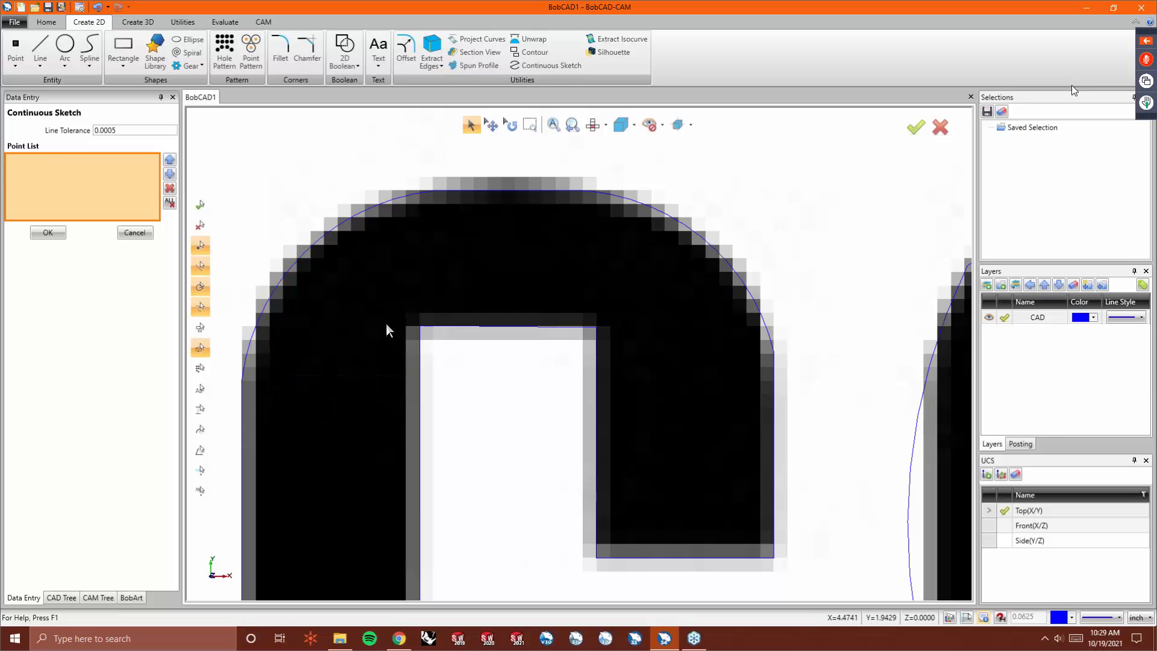
- Drag the A's outer left-edge corner up to where its straight side meets the top arc
scroll(387, 325, "down", 2)
scroll(421, 295, "down", 4)
scroll(461, 267, "down", 2)
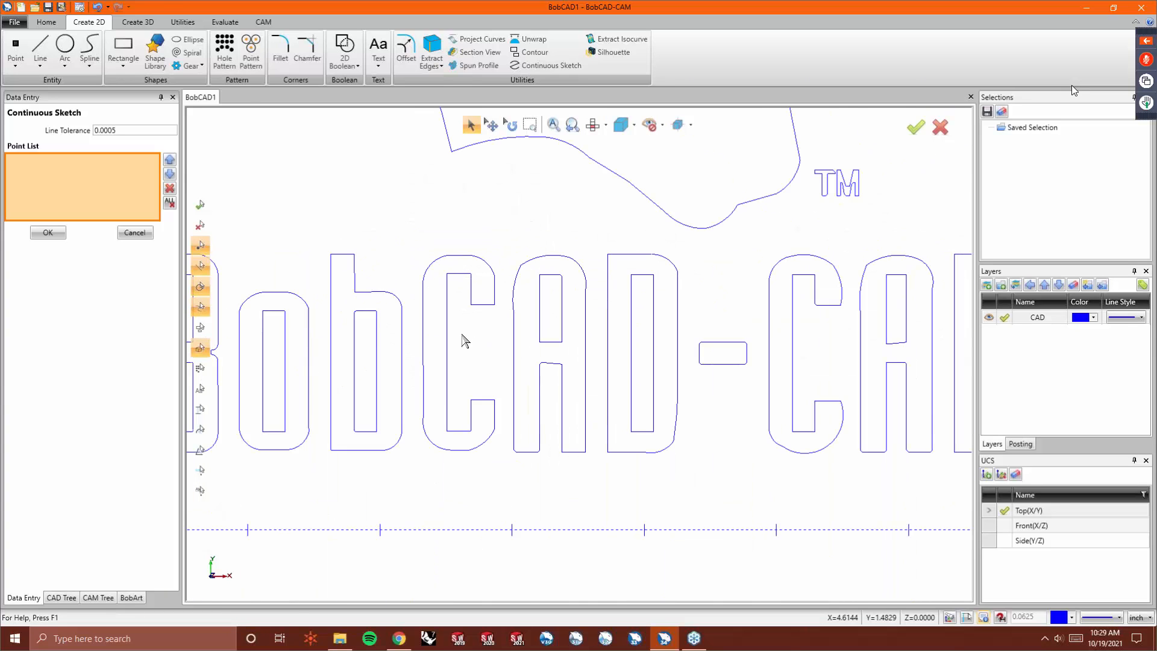
scroll(532, 305, "up", 4)
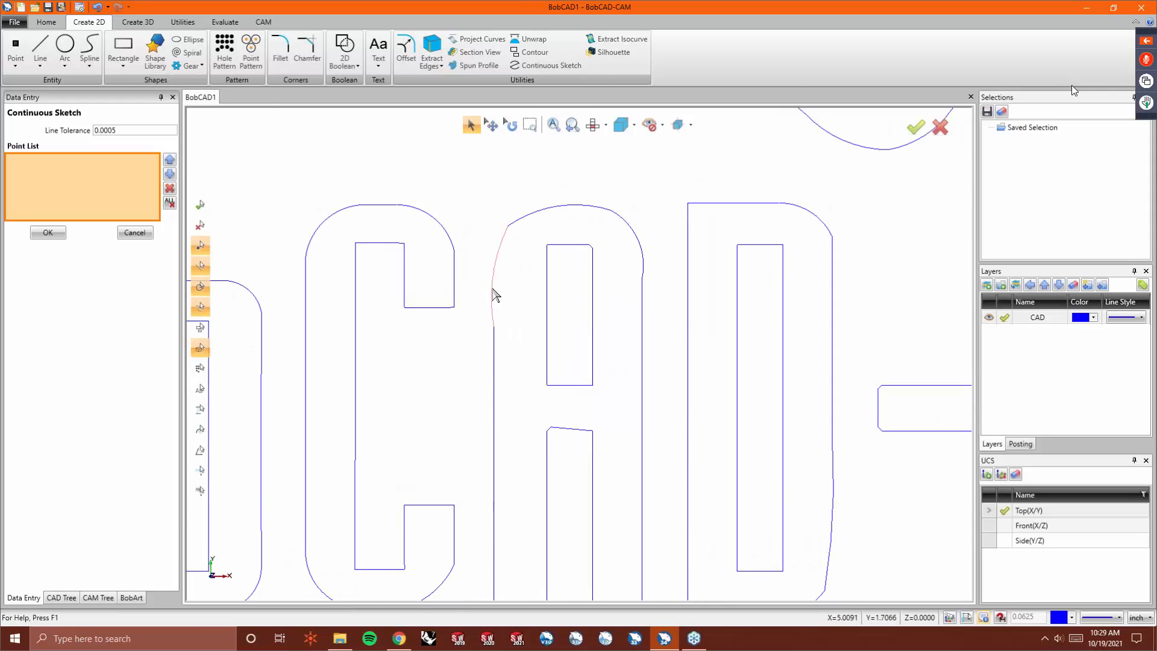
scroll(515, 225, "up", 3)
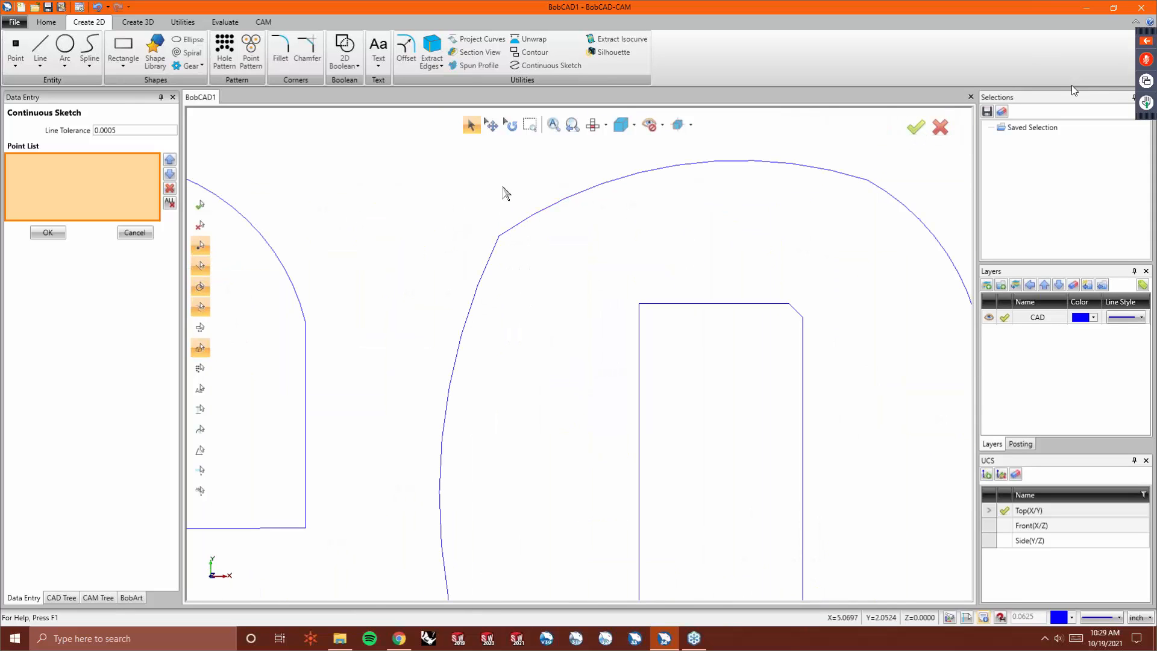
left_click(183, 23)
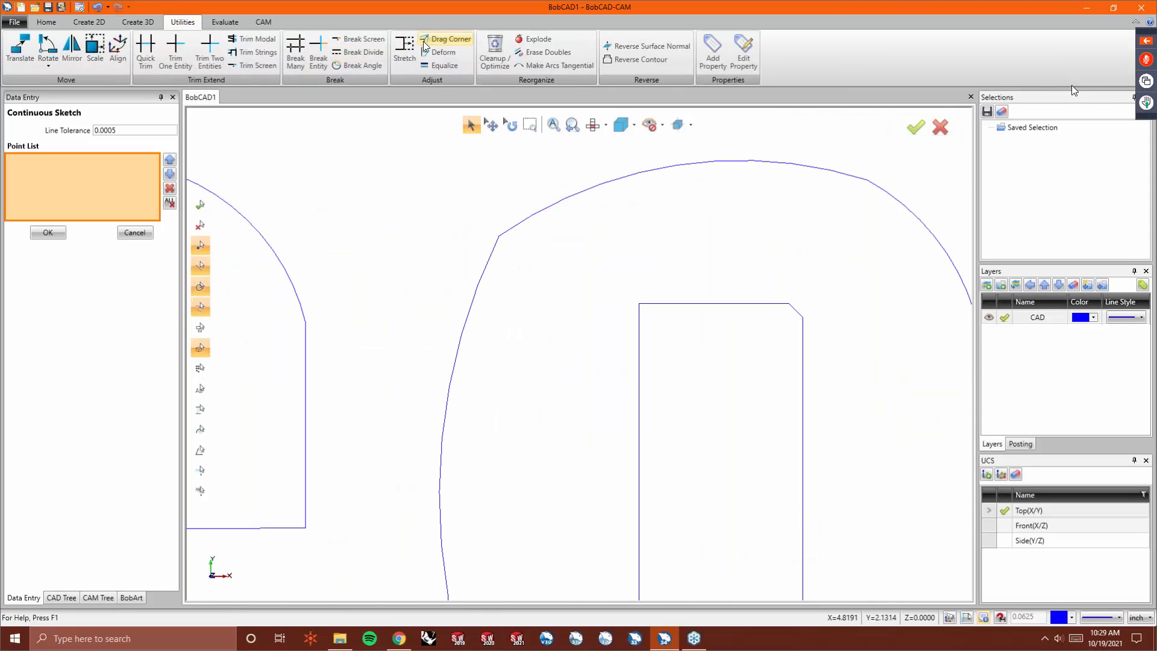
left_click(440, 53)
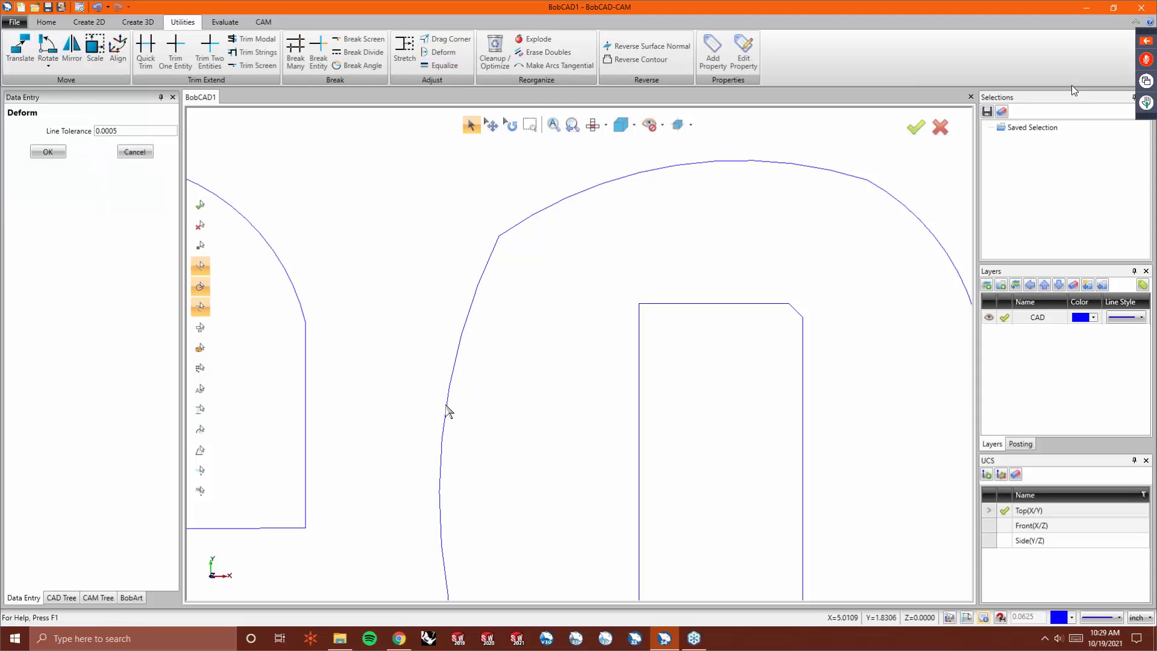
left_click(448, 405)
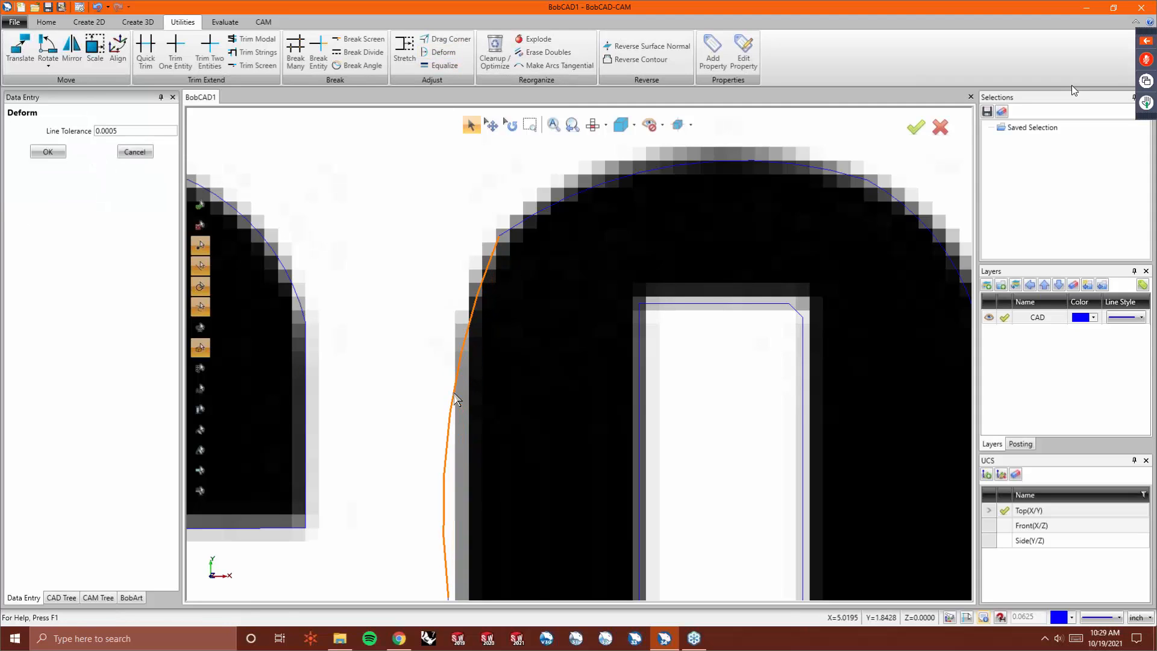
scroll(453, 391, "down", 3)
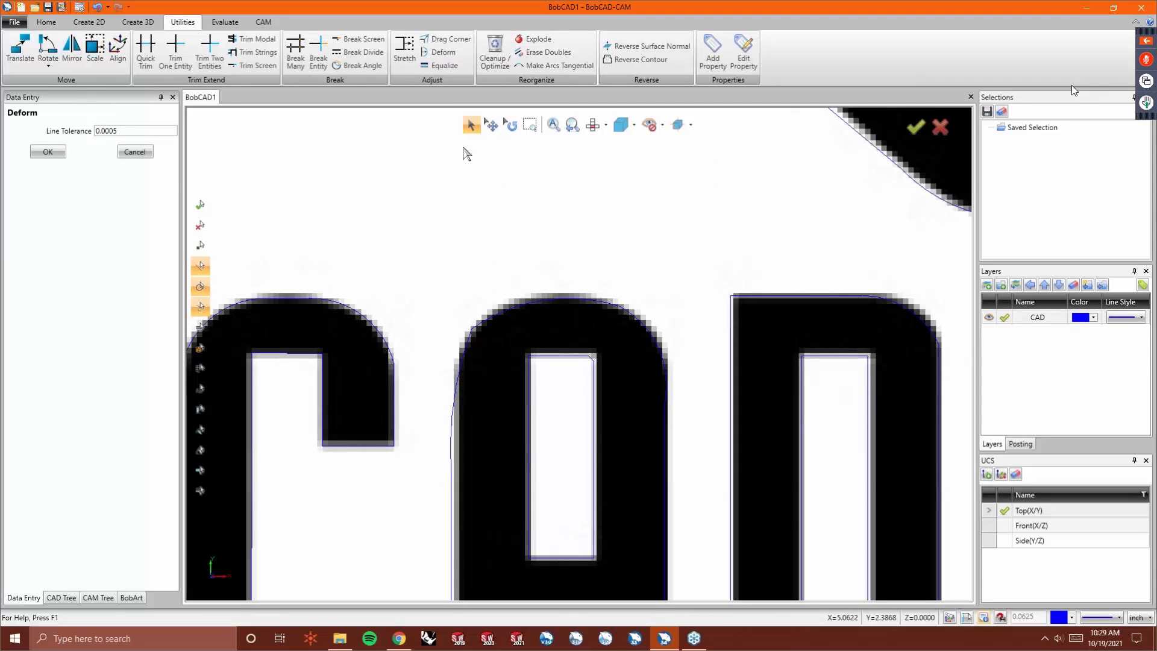
left_click(443, 39)
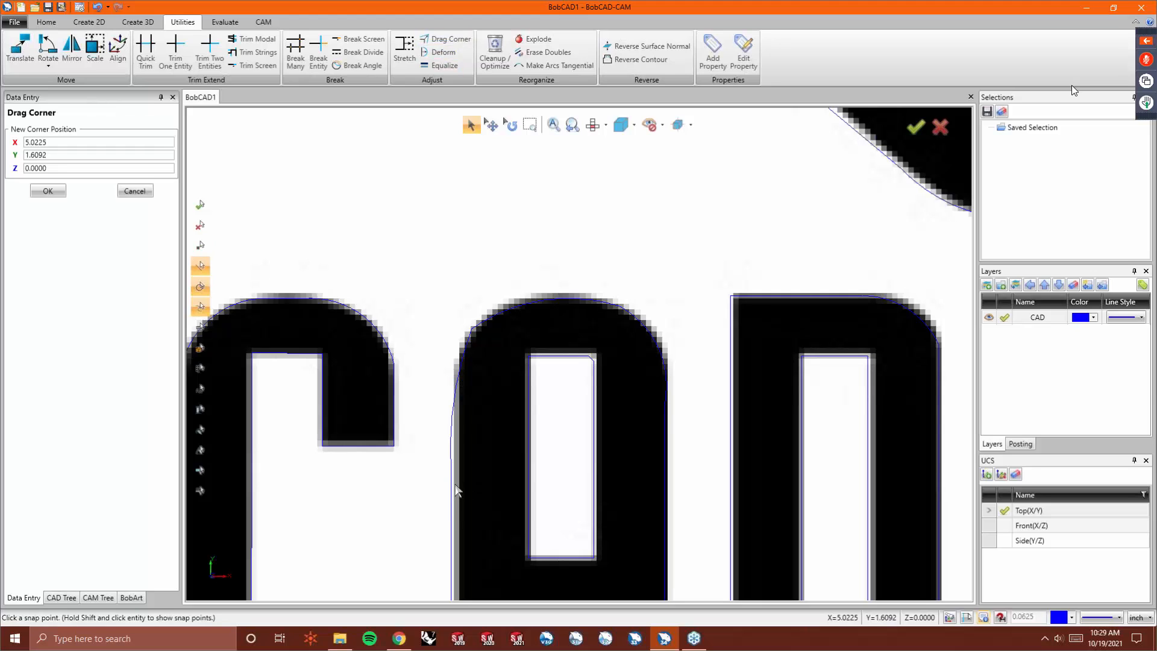
left_click(452, 475)
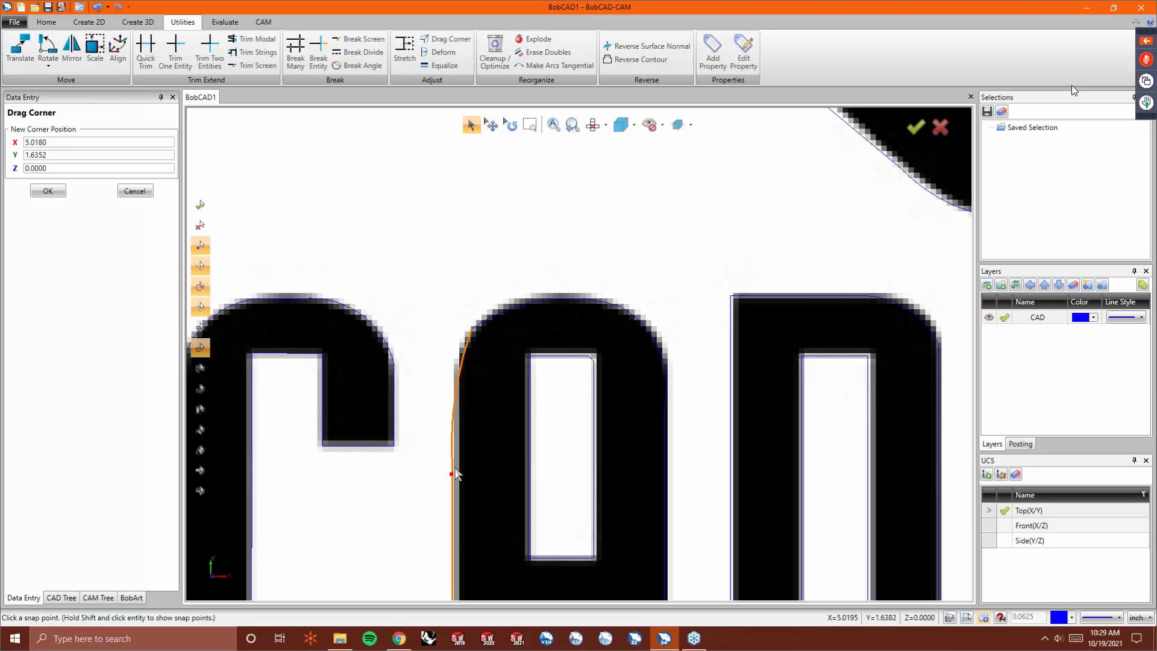
left_click(454, 379)
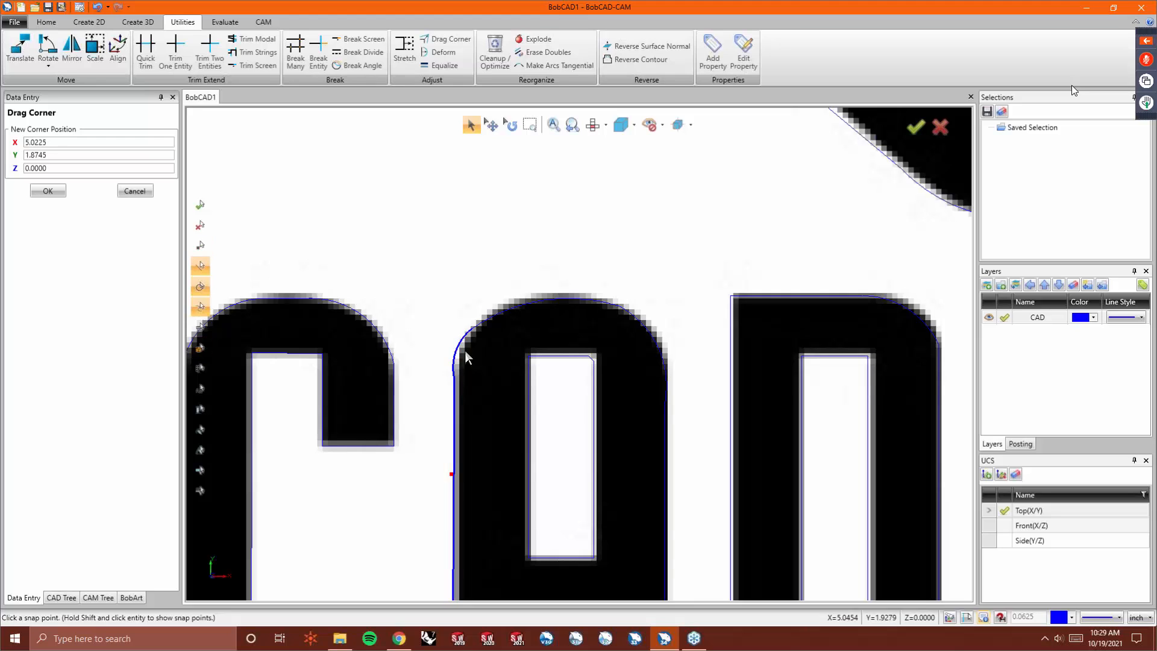
- Drag Corner points on the A's top arc and right side to fit the letter's curve
left_click(529, 298)
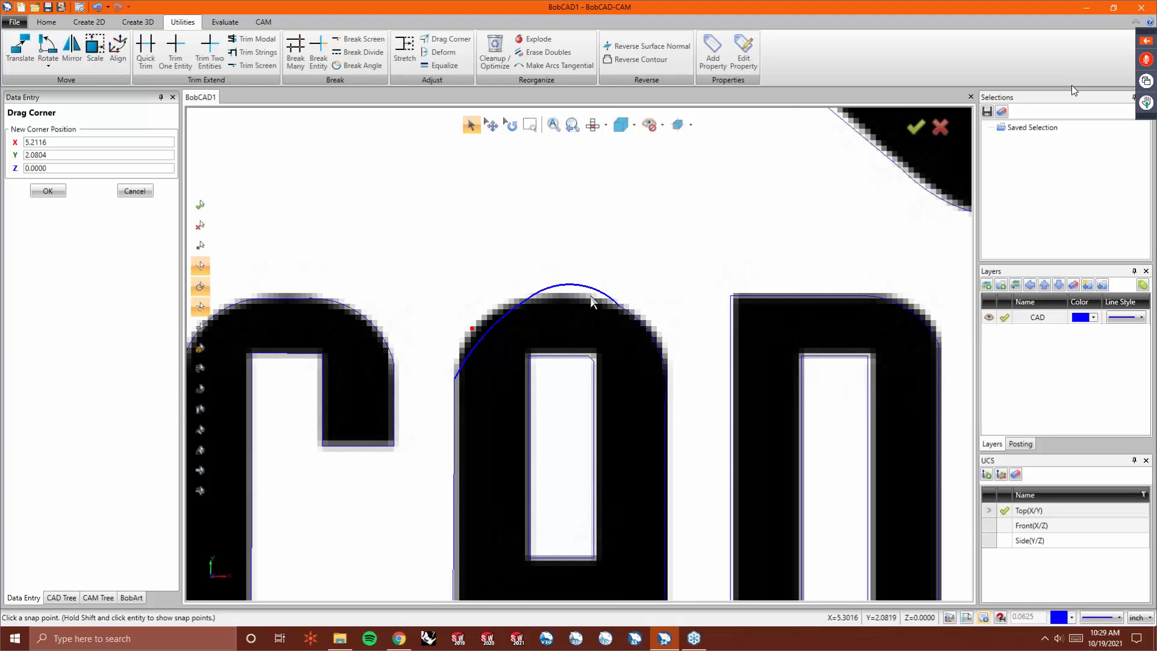
left_click(620, 307)
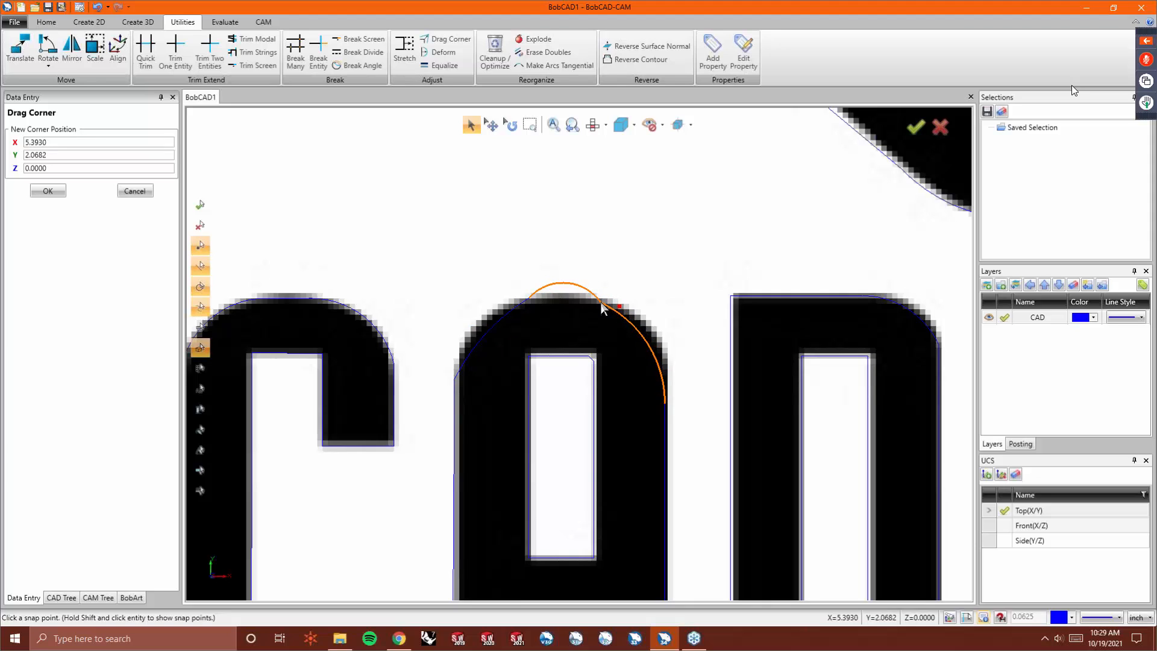
left_click(601, 302)
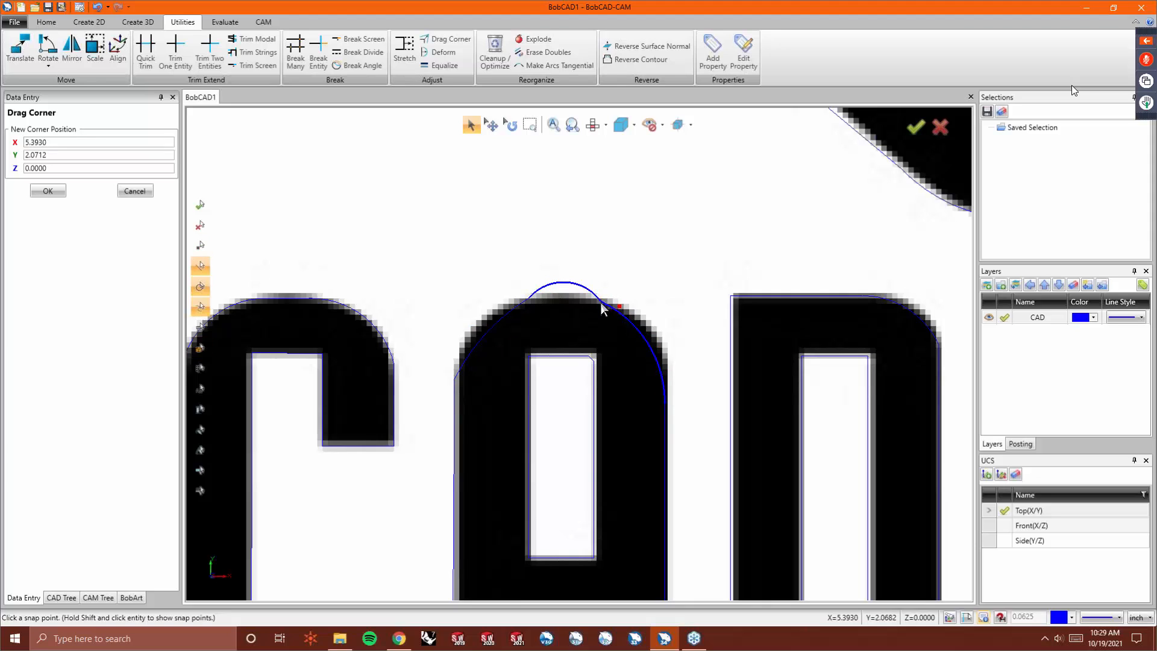
left_click(665, 403)
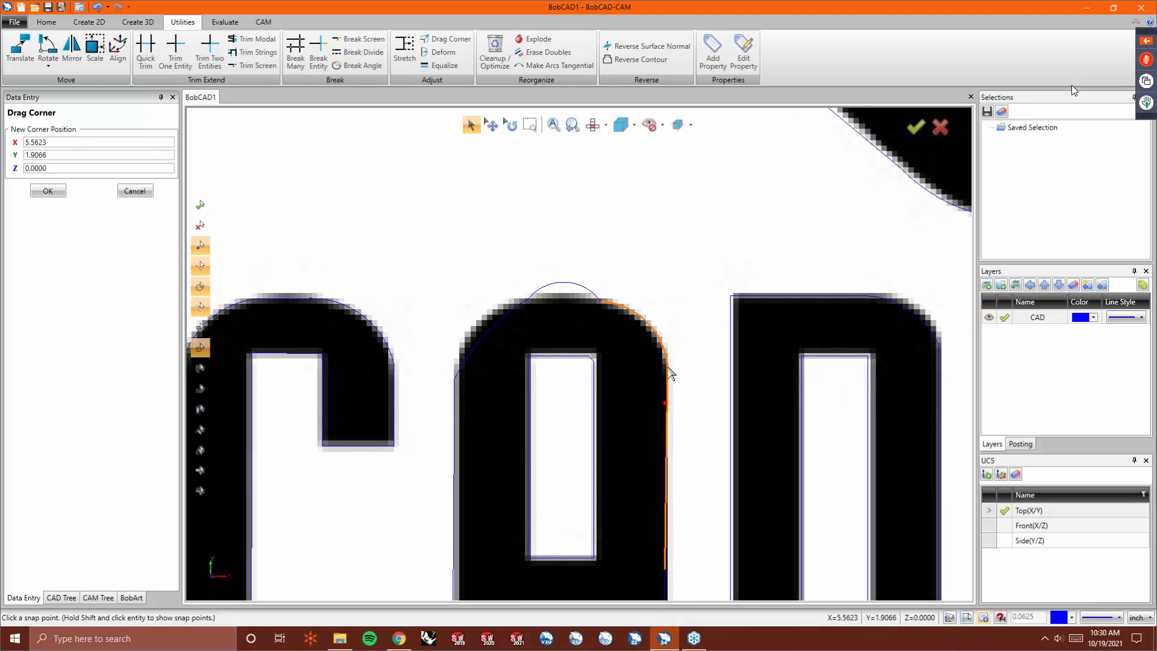
left_click(670, 374)
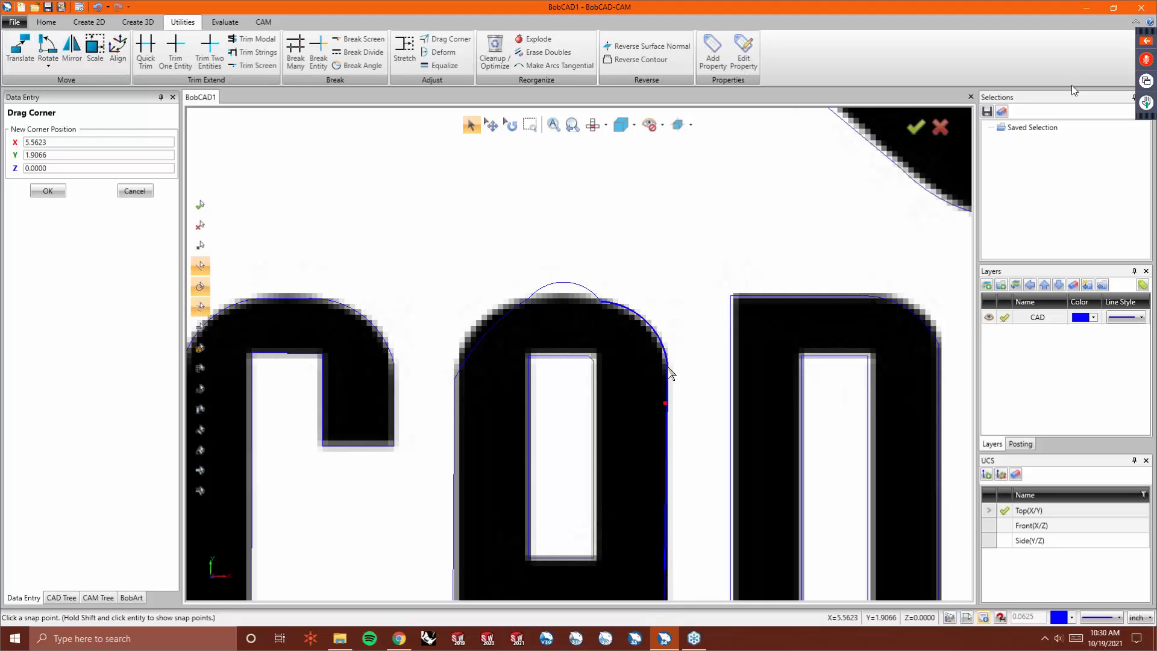
left_click(455, 378)
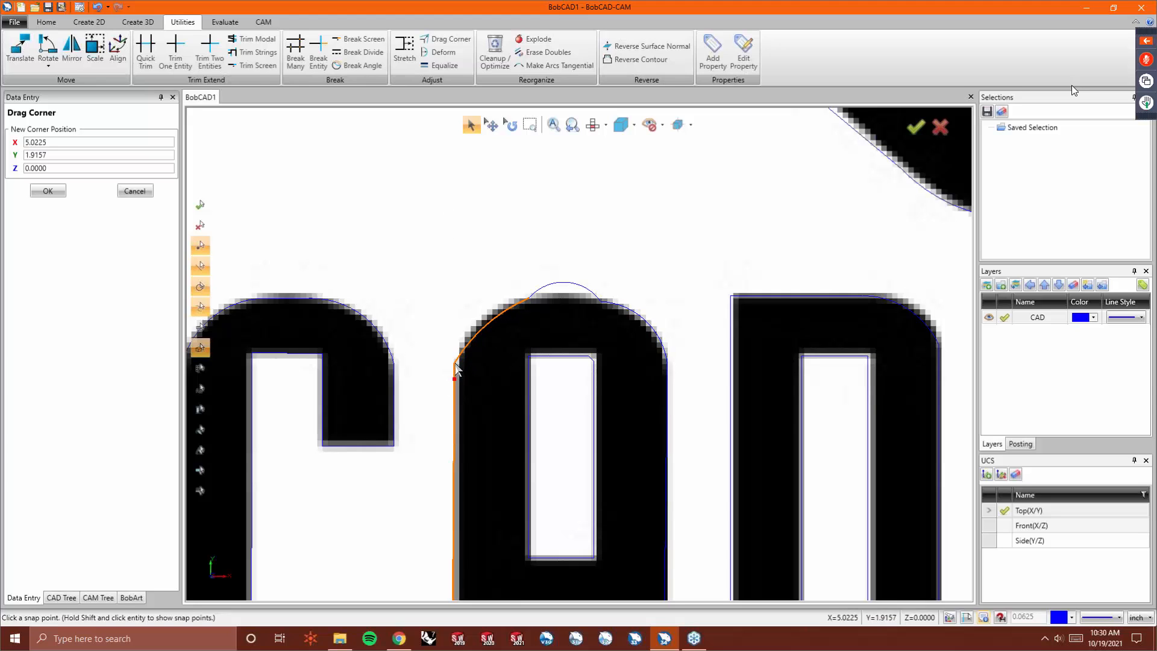
- Deform the A's top arc by dragging its segments onto the image edge
left_click(440, 52)
mouse_move(487, 326)
left_mouse_down()
mouse_move(478, 321)
mouse_move(503, 318)
left_mouse_up()
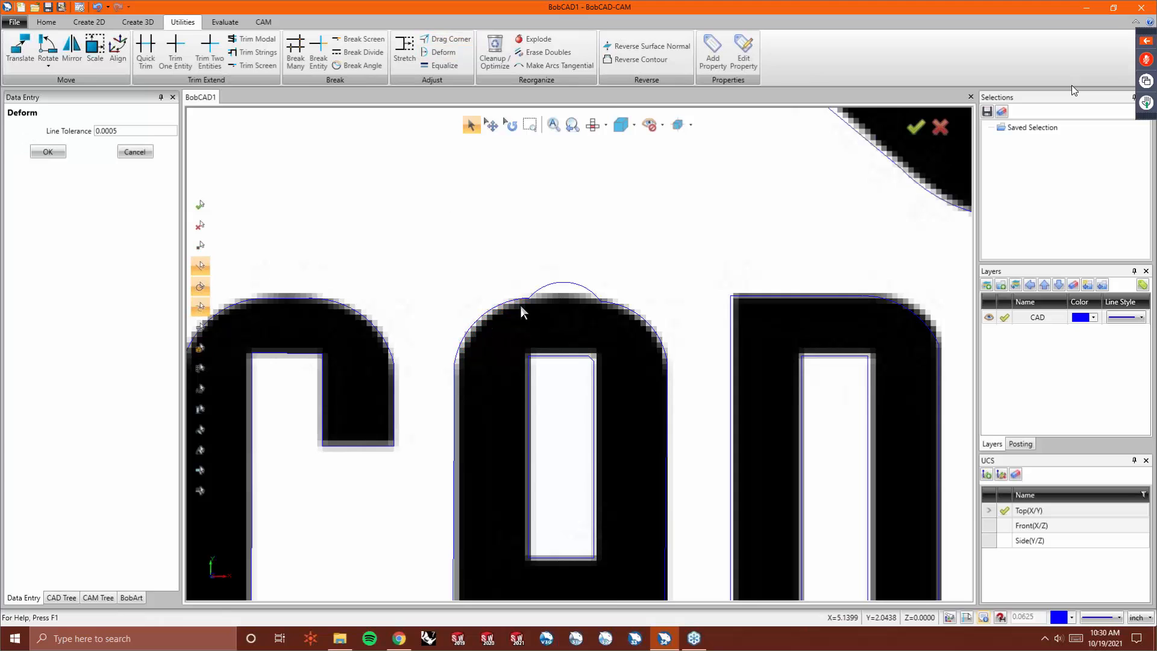
left_click_drag(574, 284, 571, 305)
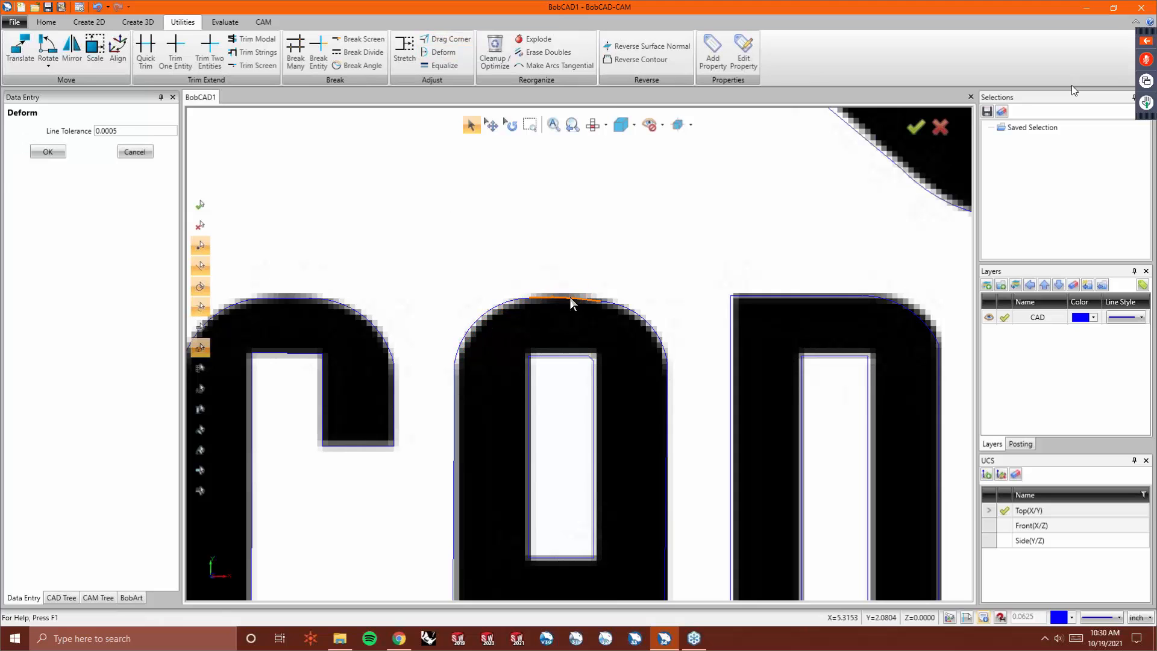
left_click(570, 298)
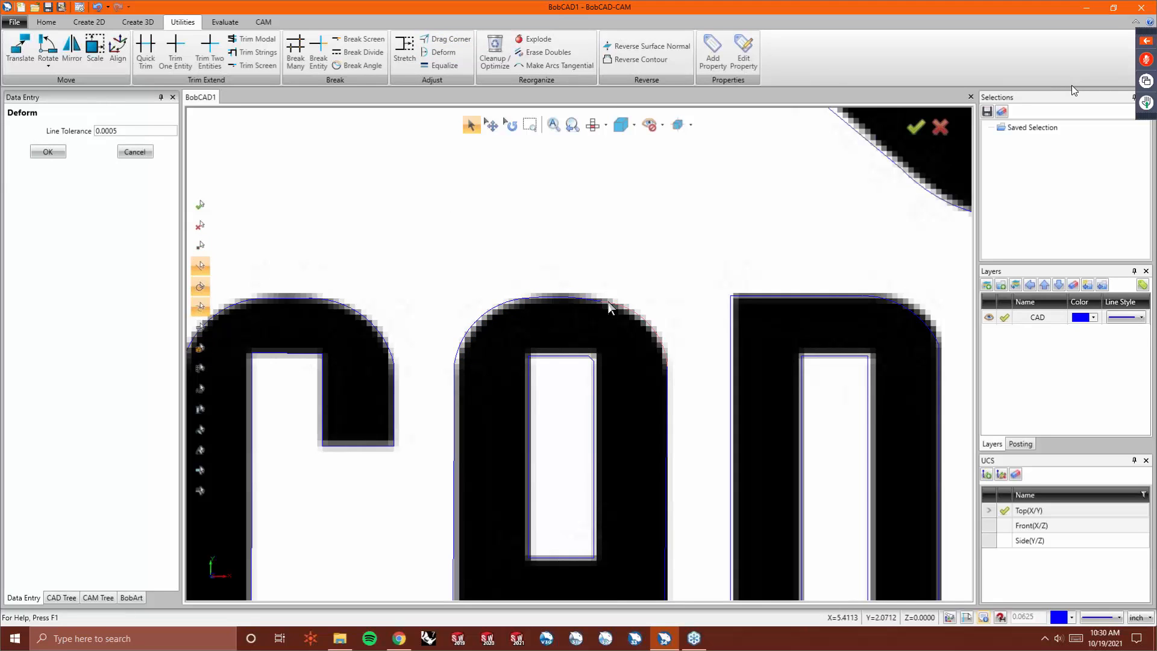
- Drag a point on the A's top arc to refine its curve, toggling the background image to check
key("ctrl+b")
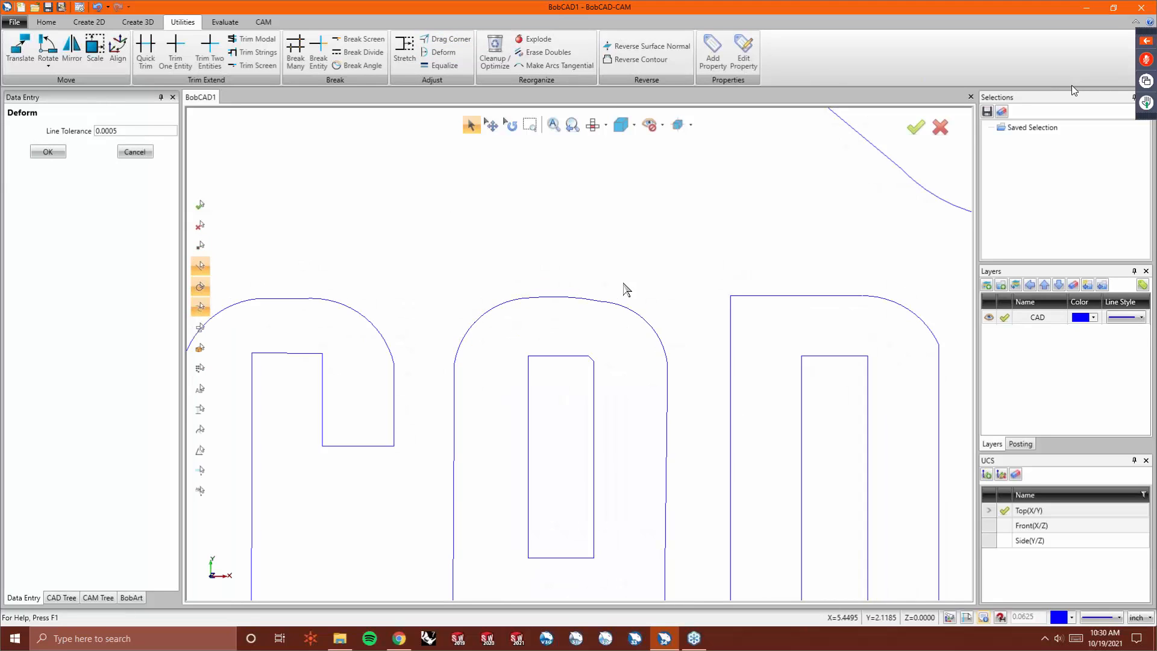
left_click(436, 40)
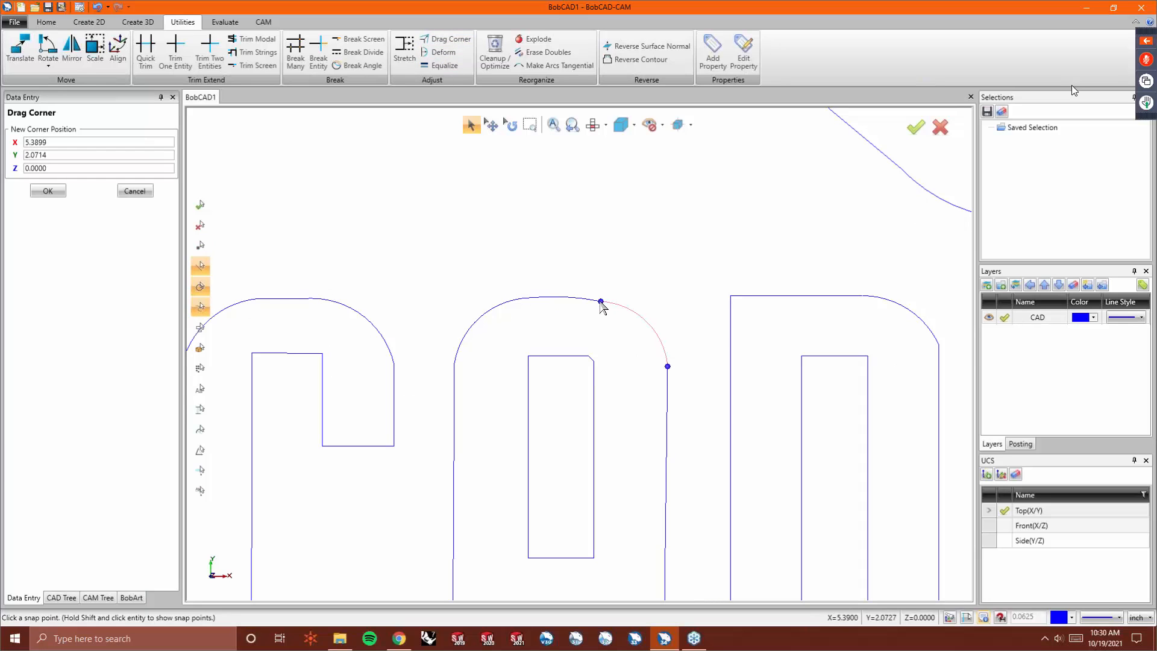
left_click(599, 301)
key("ctrl+b")
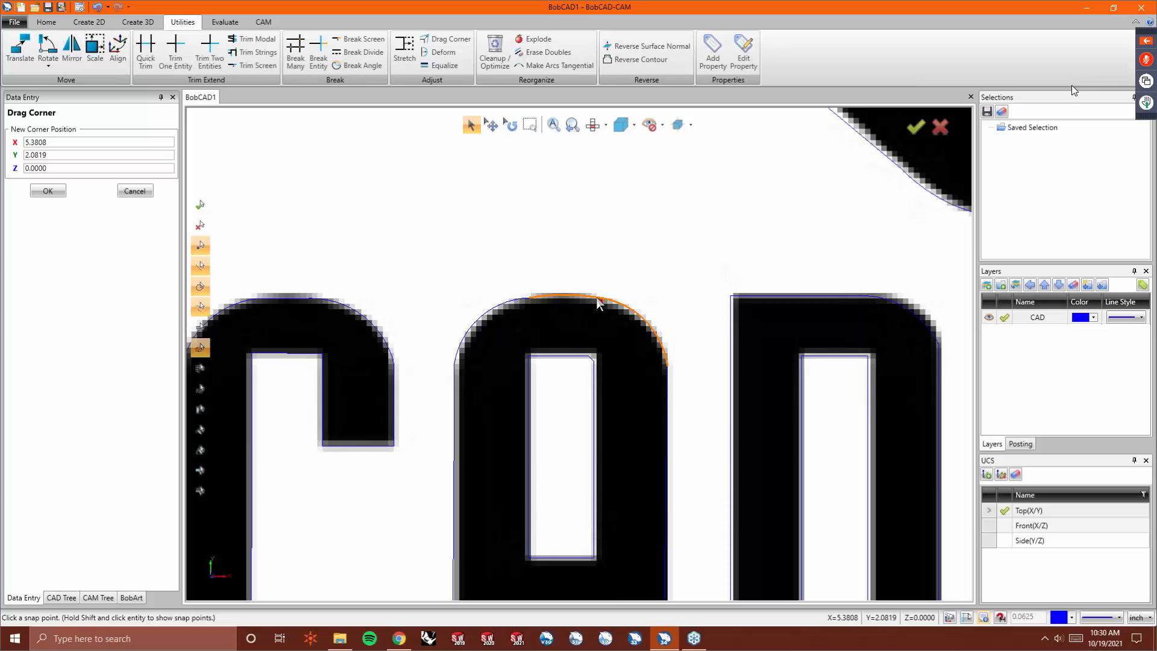
scroll(601, 302, "up", 2)
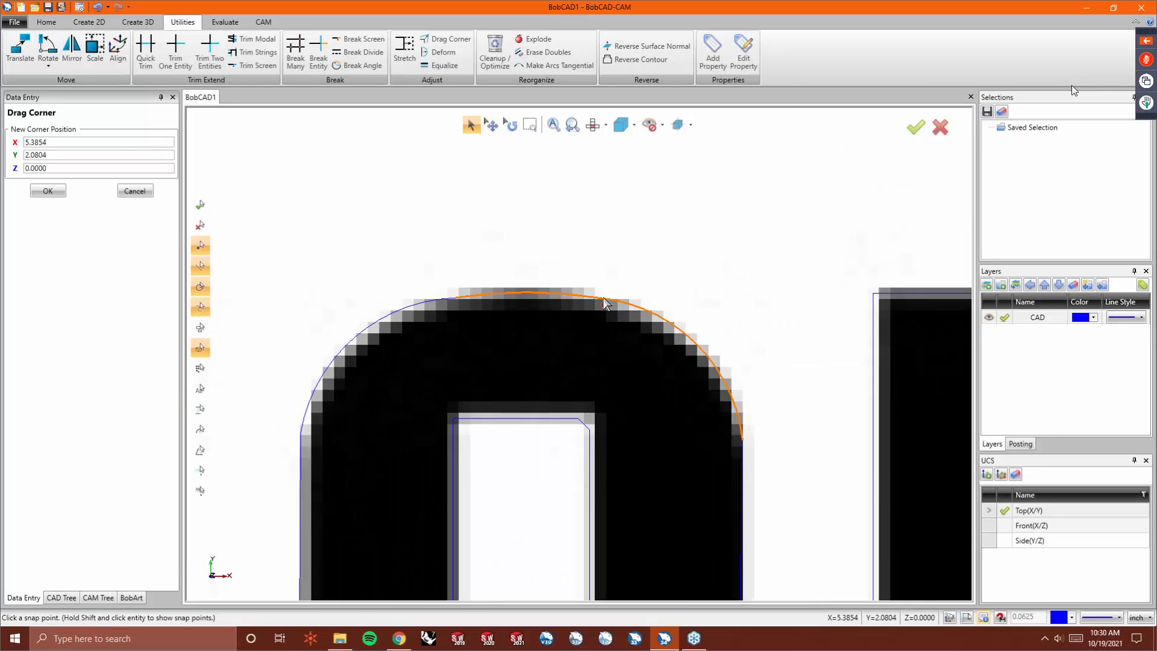
scroll(601, 302, "up", 2)
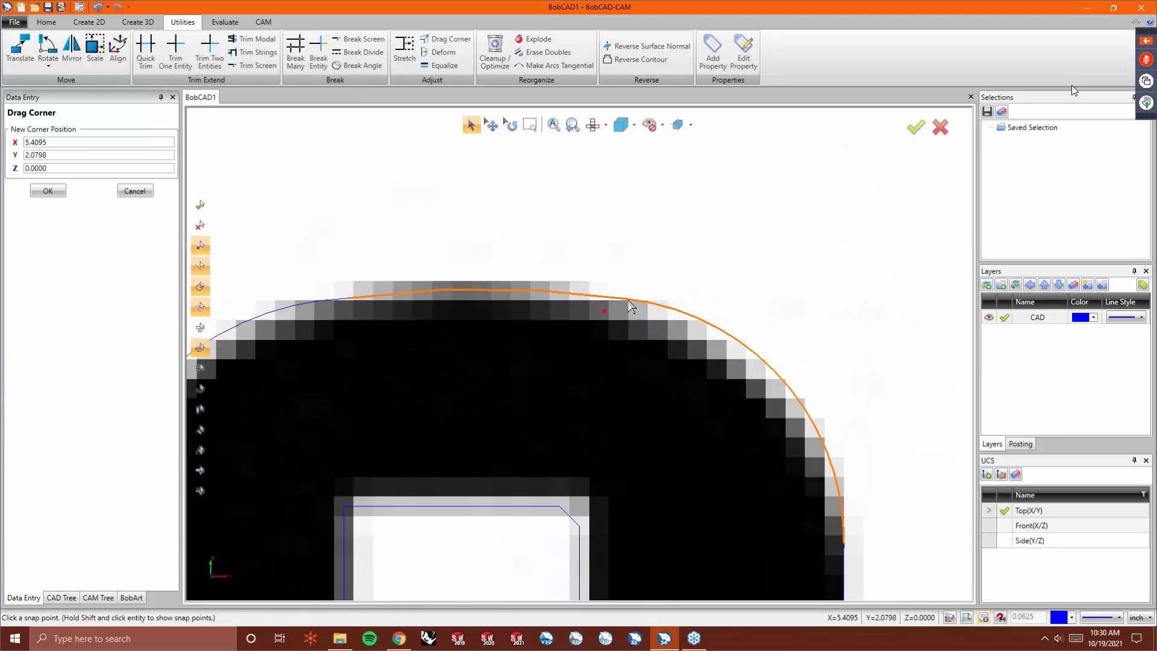
left_click(628, 299)
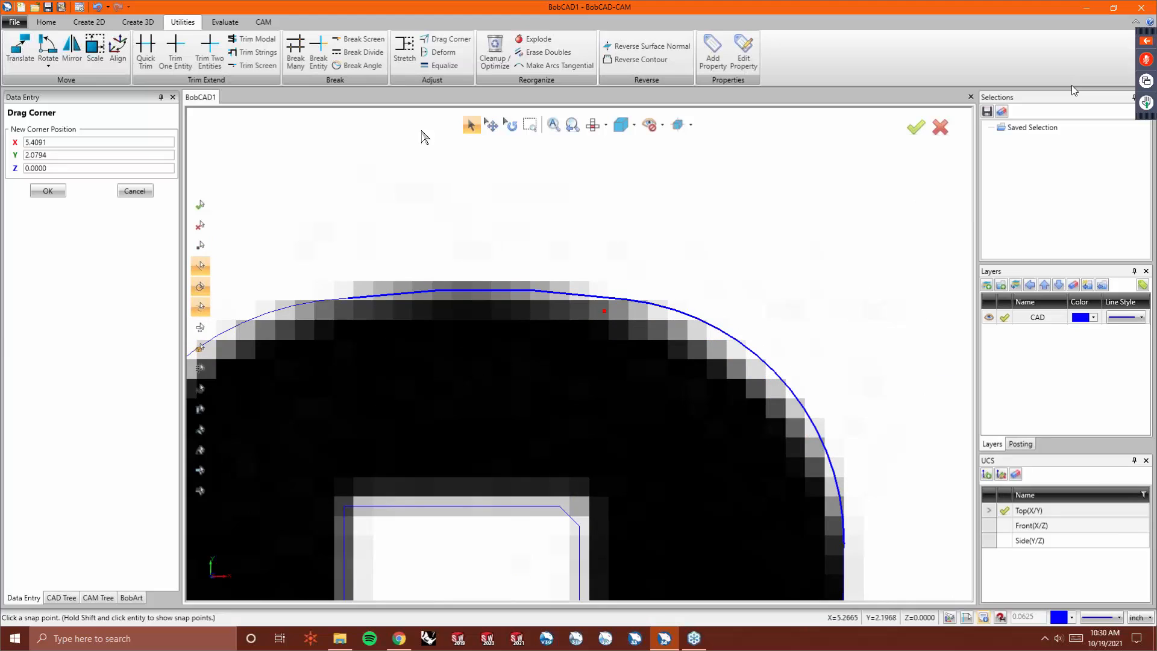
- Deform the A's top arc with Deform, pulling its flat top segment down onto the image edge
left_click(440, 52)
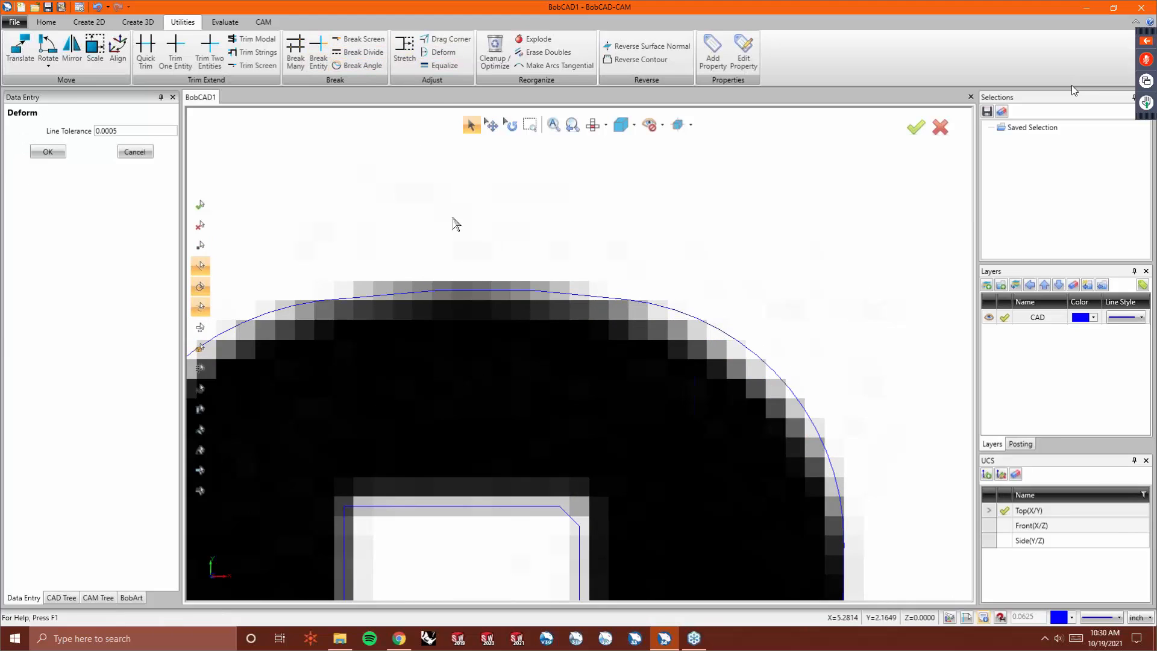
left_click_drag(460, 290, 460, 298)
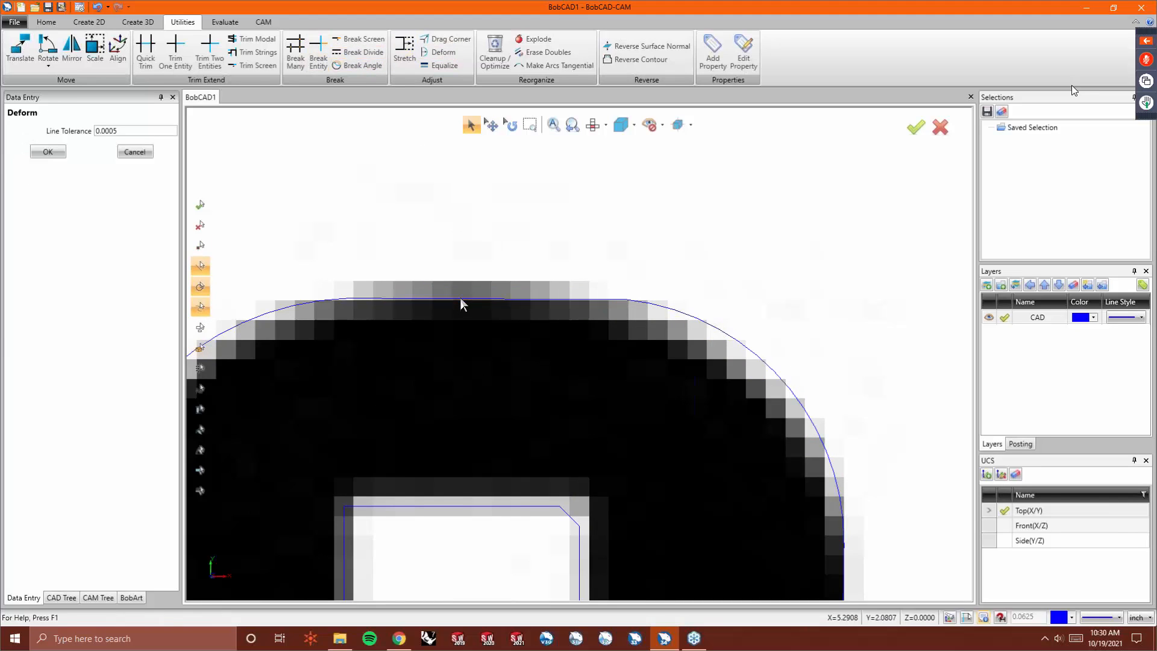
left_click(701, 324)
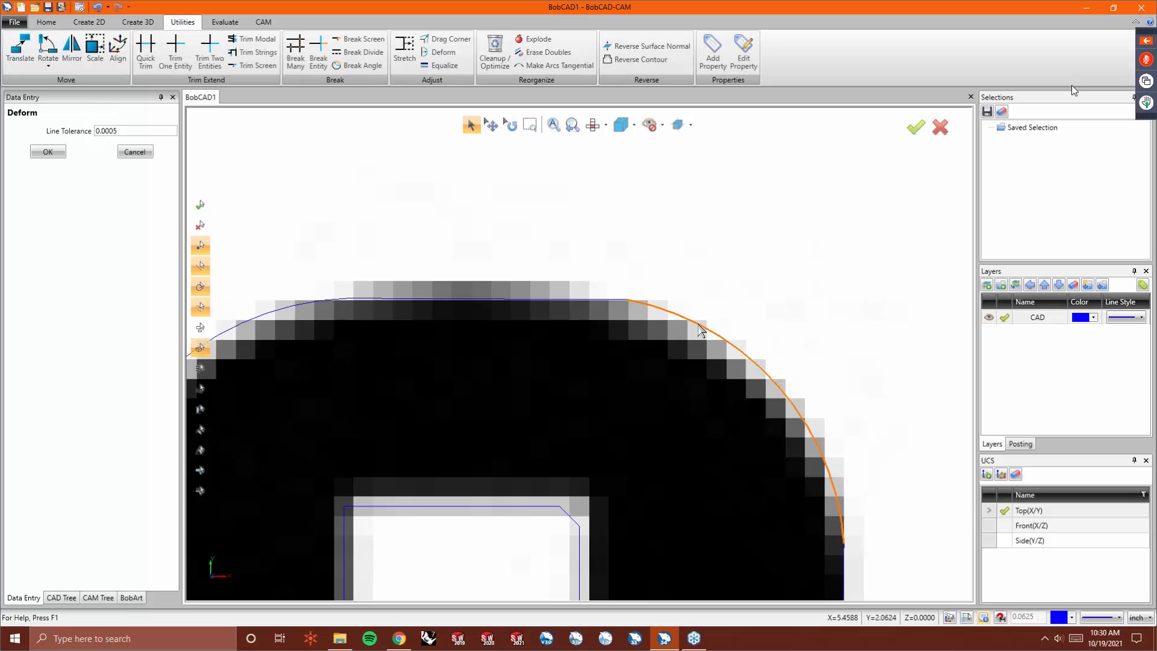
left_click(703, 324)
- Drag the top-right corner of the A's lower counter onto the image's corner
scroll(464, 292, "down", 5)
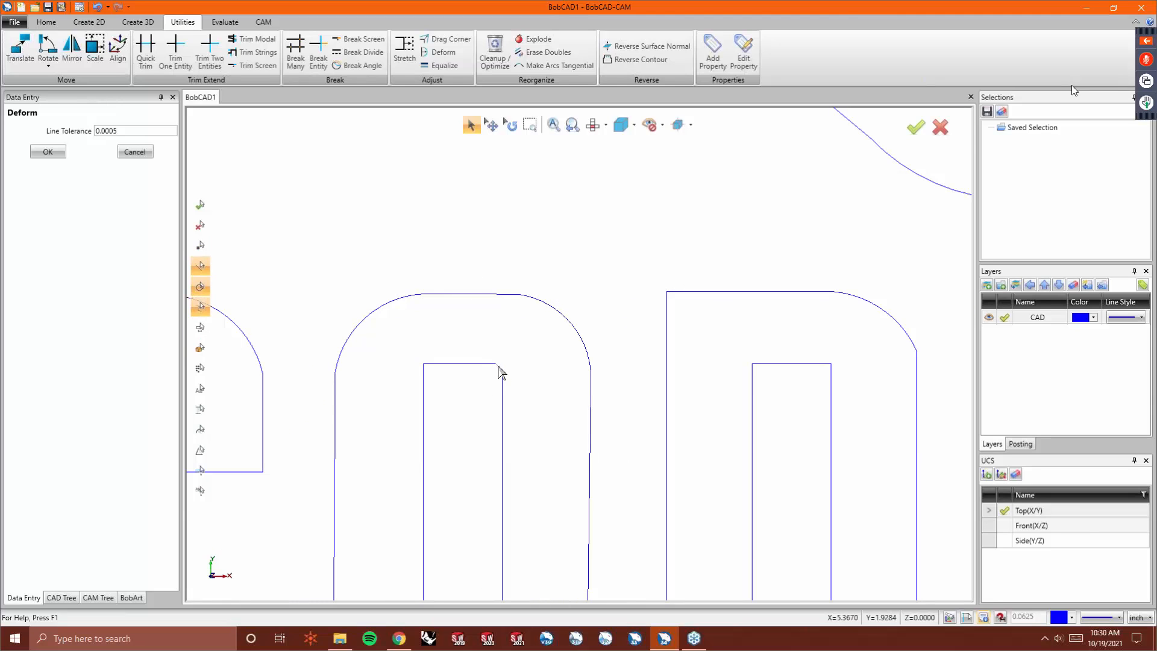
scroll(478, 373, "down", 4)
scroll(482, 464, "up", 6)
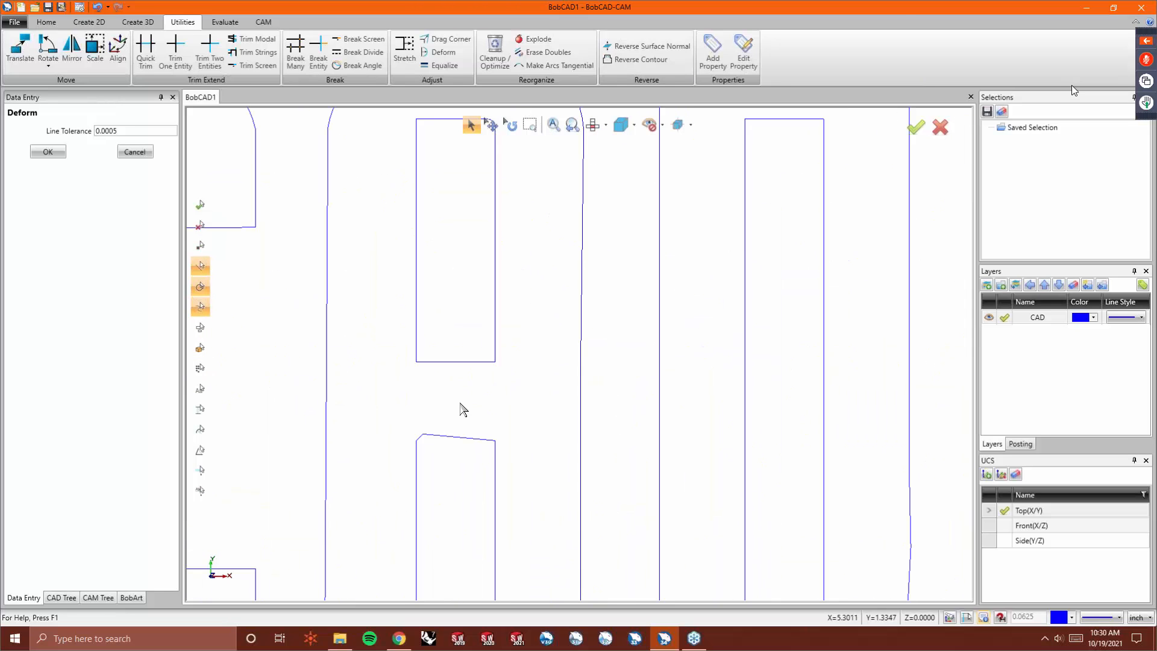
left_click(450, 40)
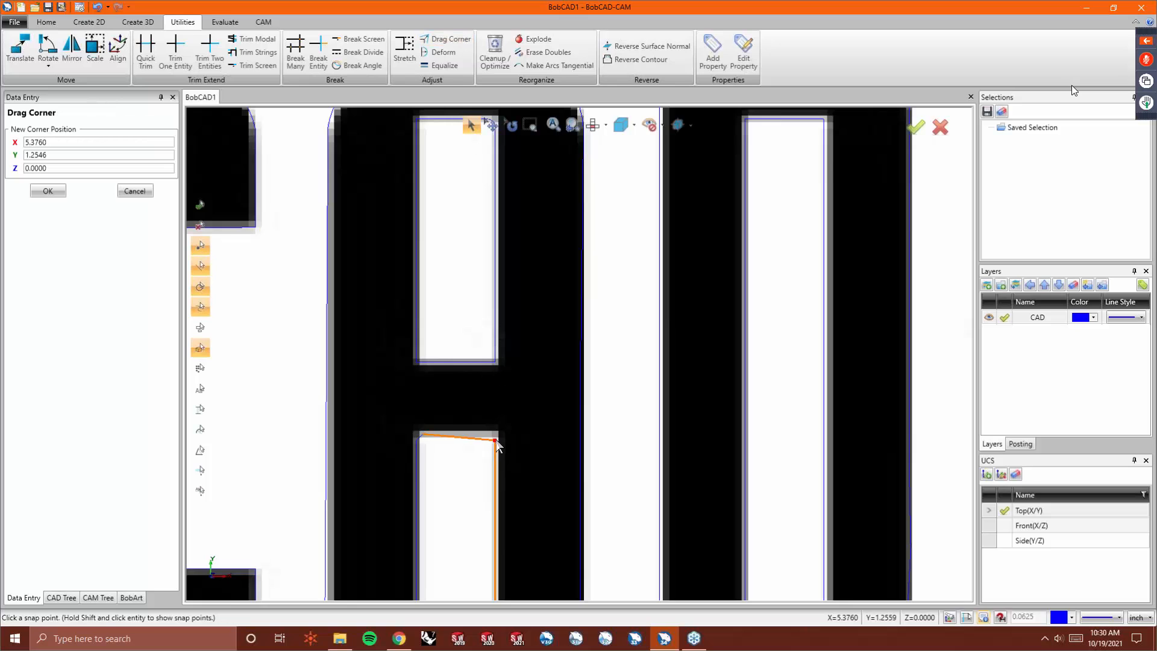
left_click(497, 434)
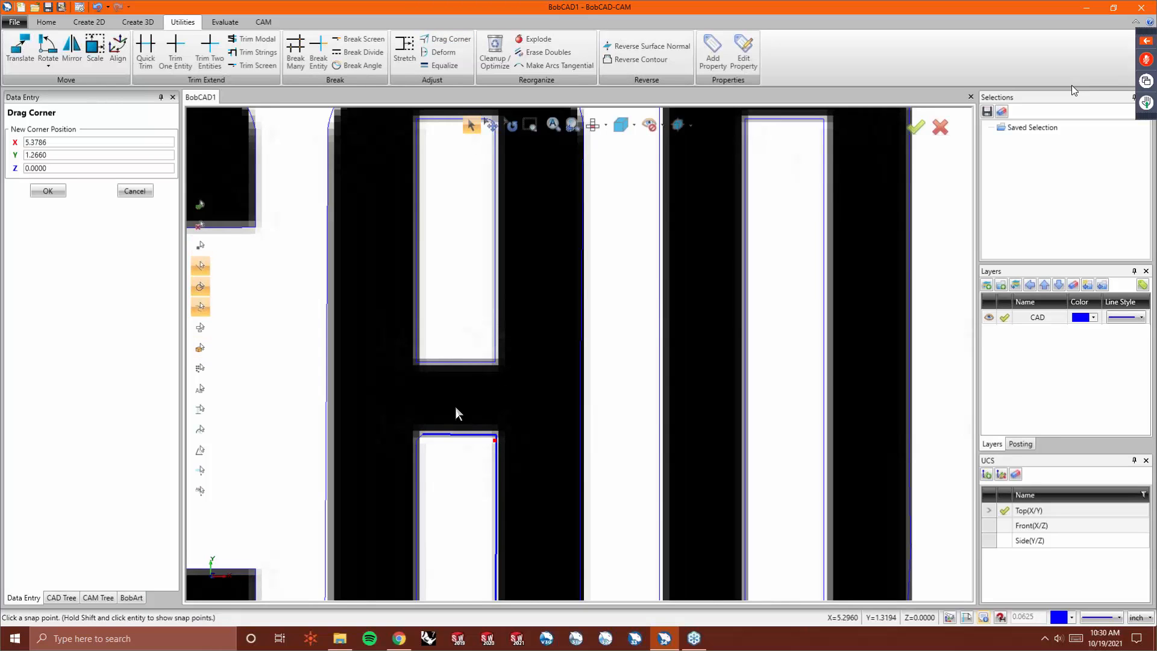
- Drag the bottom-left corner of the A's right leg onto the image's bottom edge
scroll(456, 421, "down", 3)
scroll(447, 424, "up", 3)
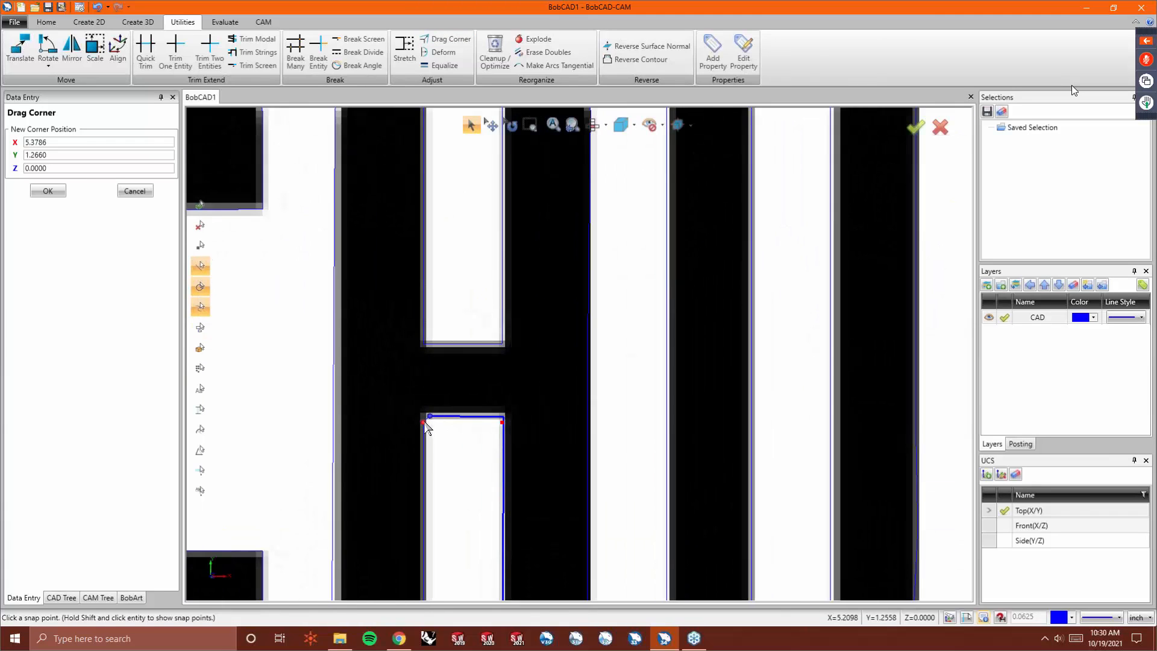
scroll(428, 428, "down", 2)
scroll(466, 572, "up", 3)
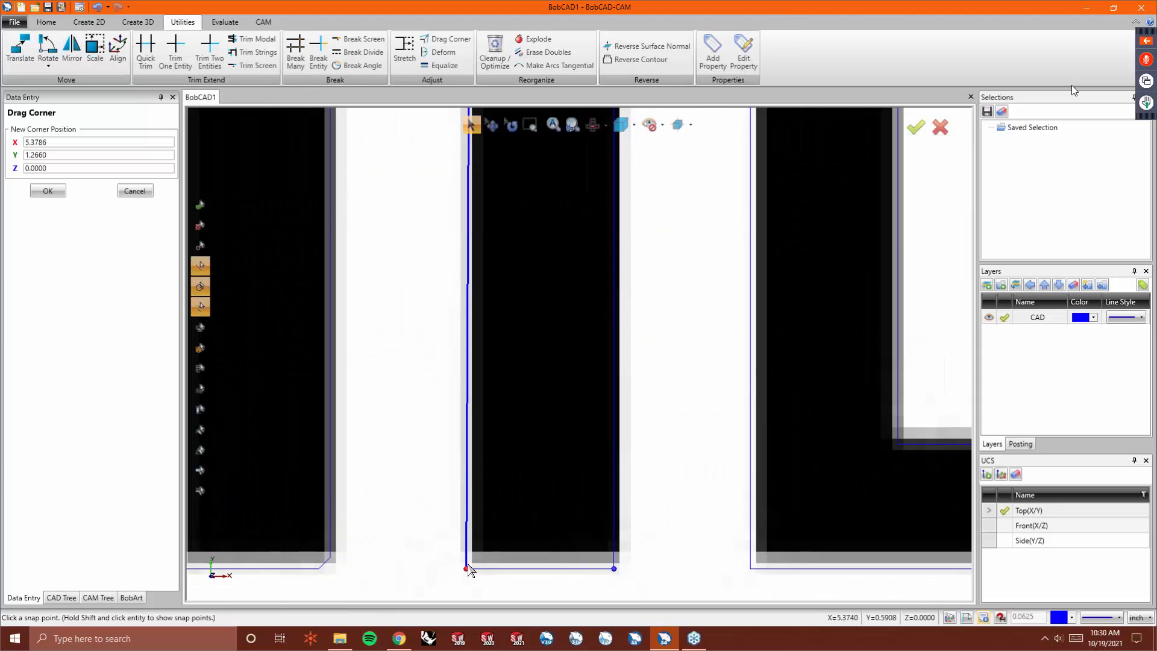
left_click(467, 569)
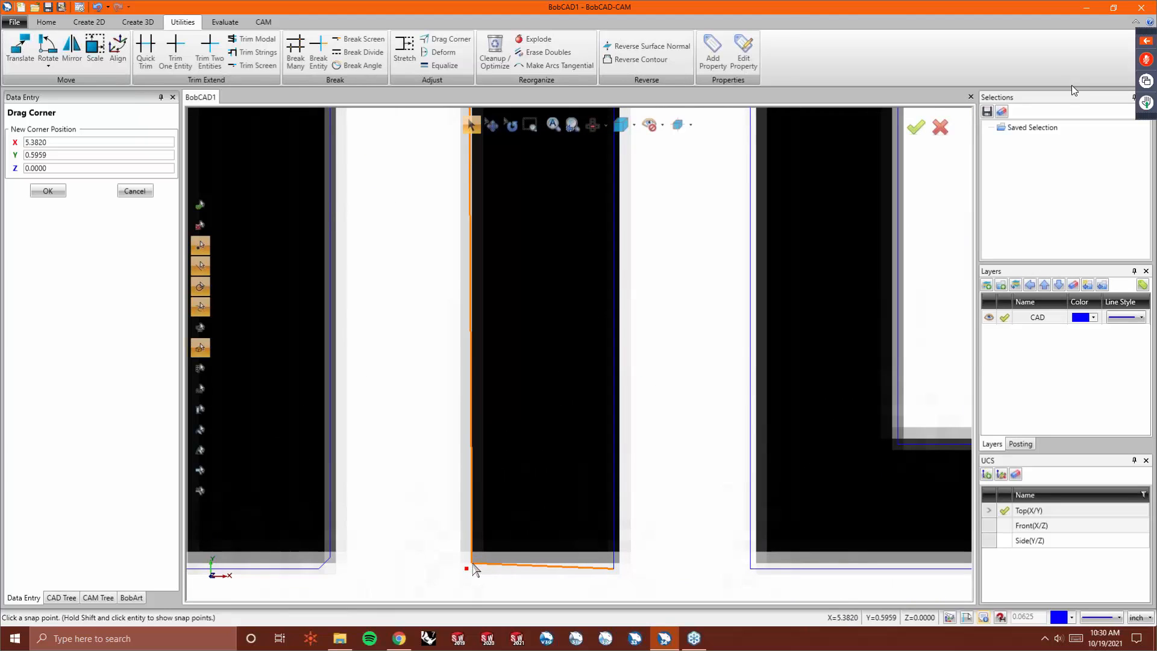
left_click(482, 568)
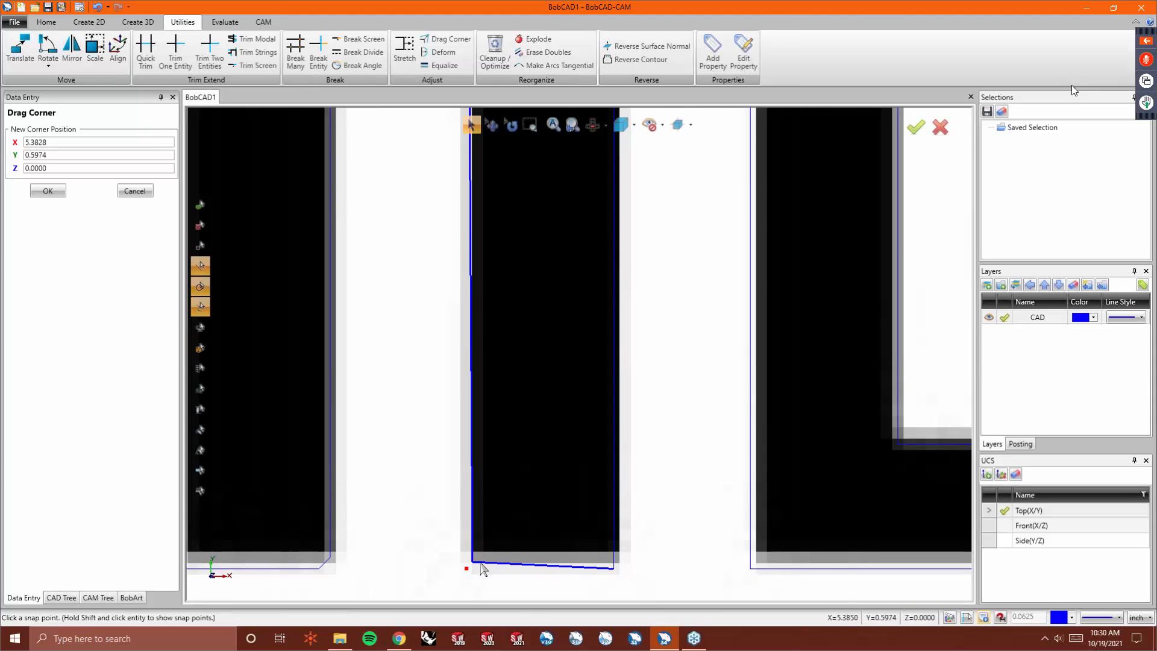
left_click(614, 568)
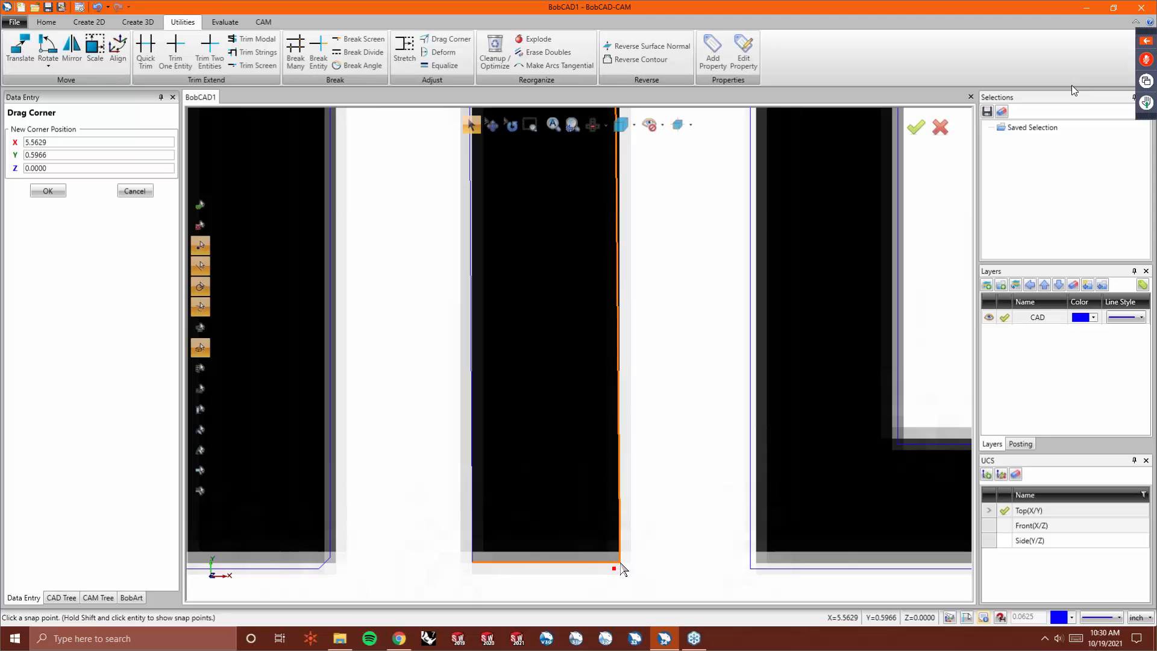
- Adjust the top corners of the A's lower counter to match the image
scroll(596, 563, "down", 5)
scroll(572, 458, "up", 3)
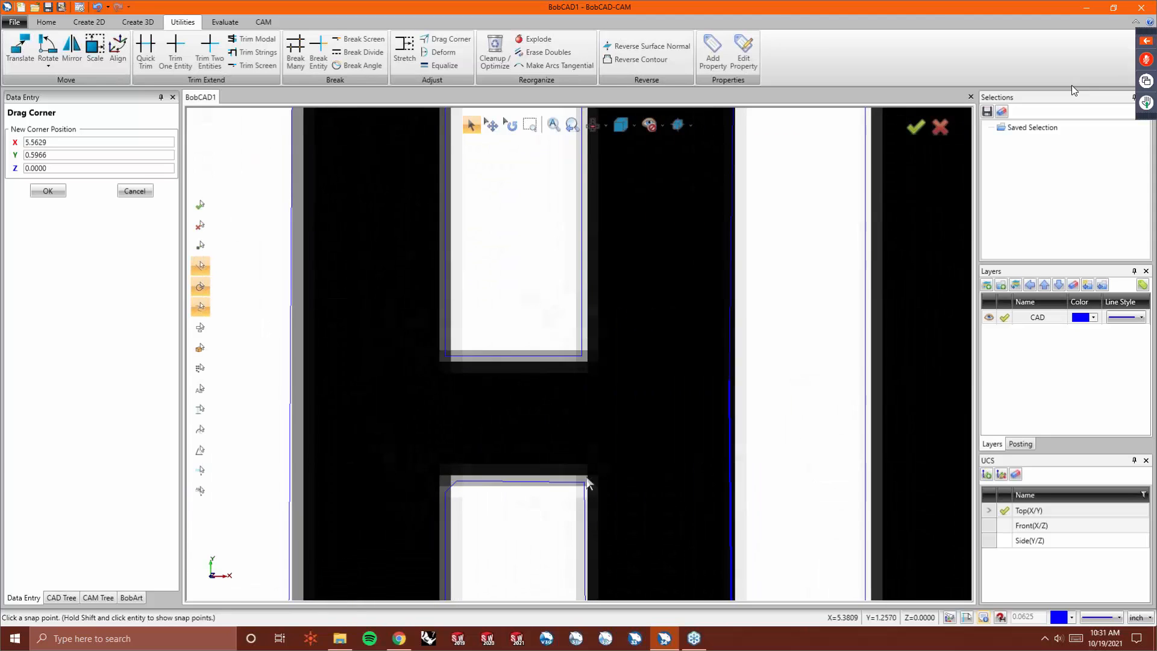
scroll(578, 501, "down", 2)
scroll(576, 500, "up", 3)
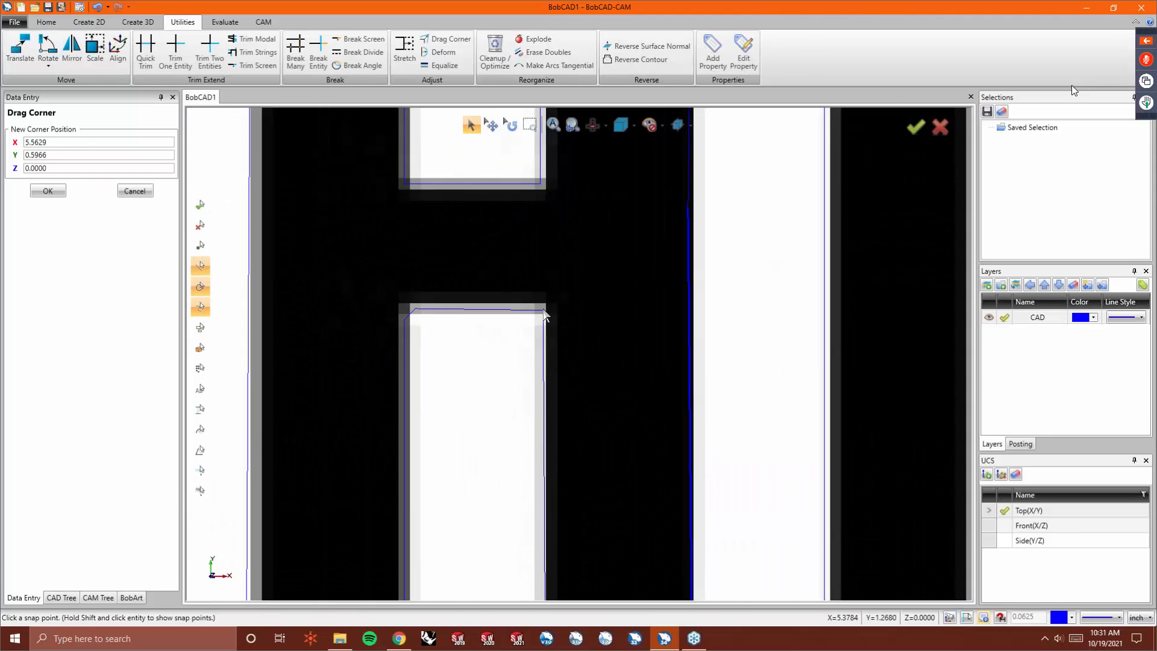
left_click(543, 311)
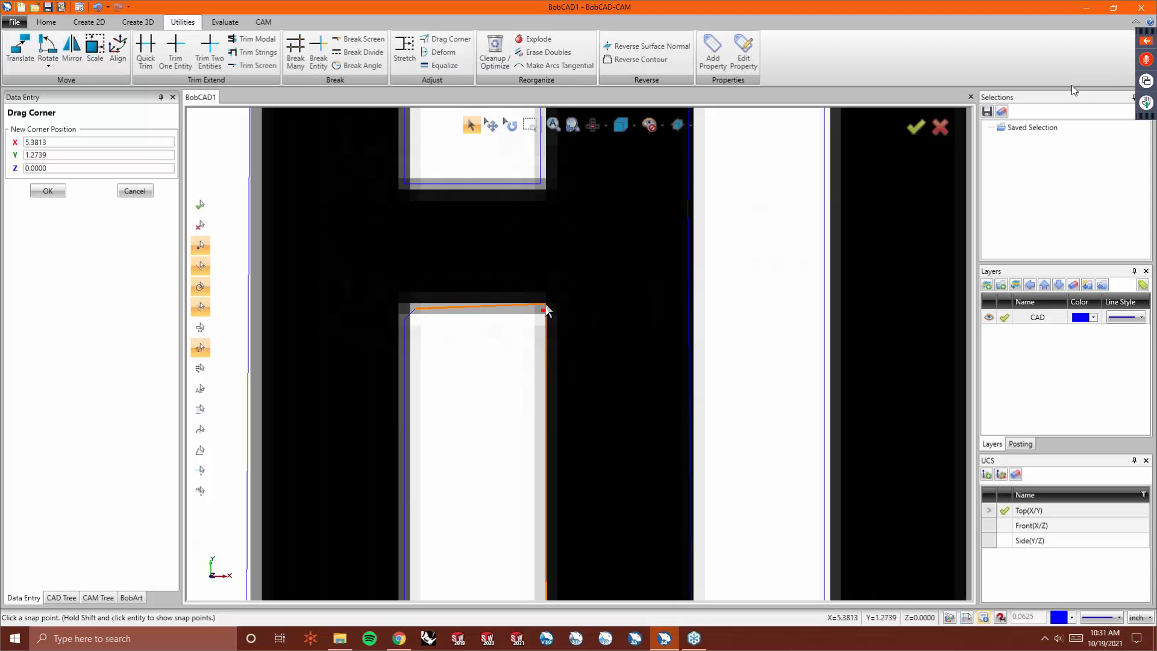
left_click(414, 310)
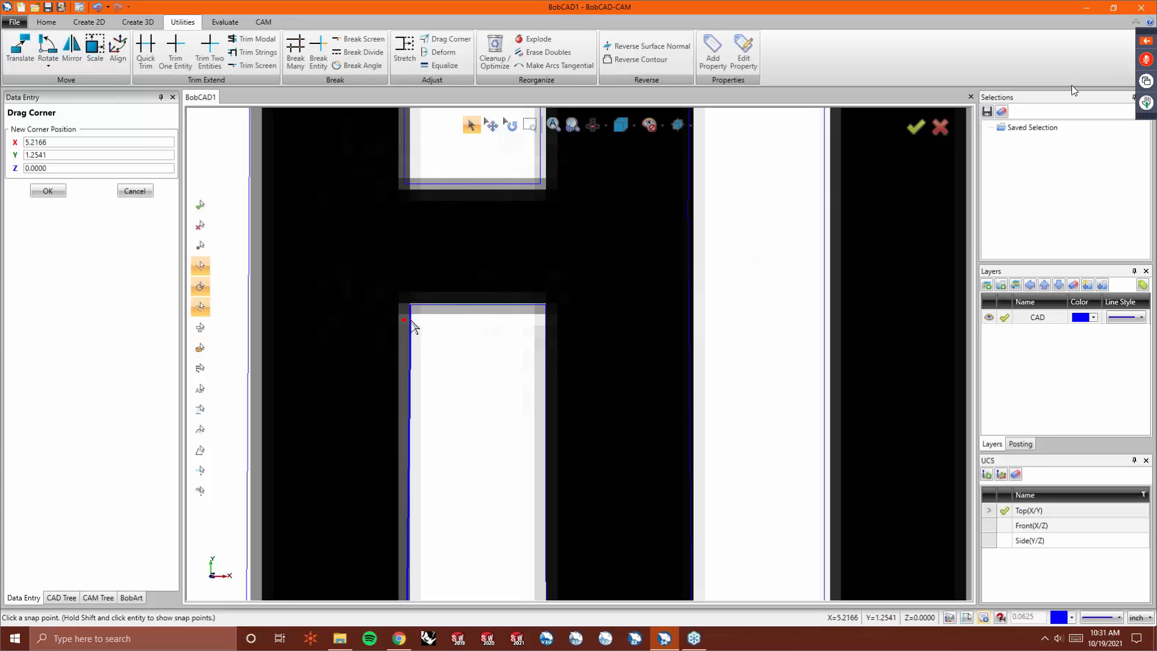
- Drag the bottom corners of the A's leg onto the image's bottom edge
scroll(406, 319, "down", 1)
scroll(407, 319, "down", 2)
scroll(424, 570, "up", 4)
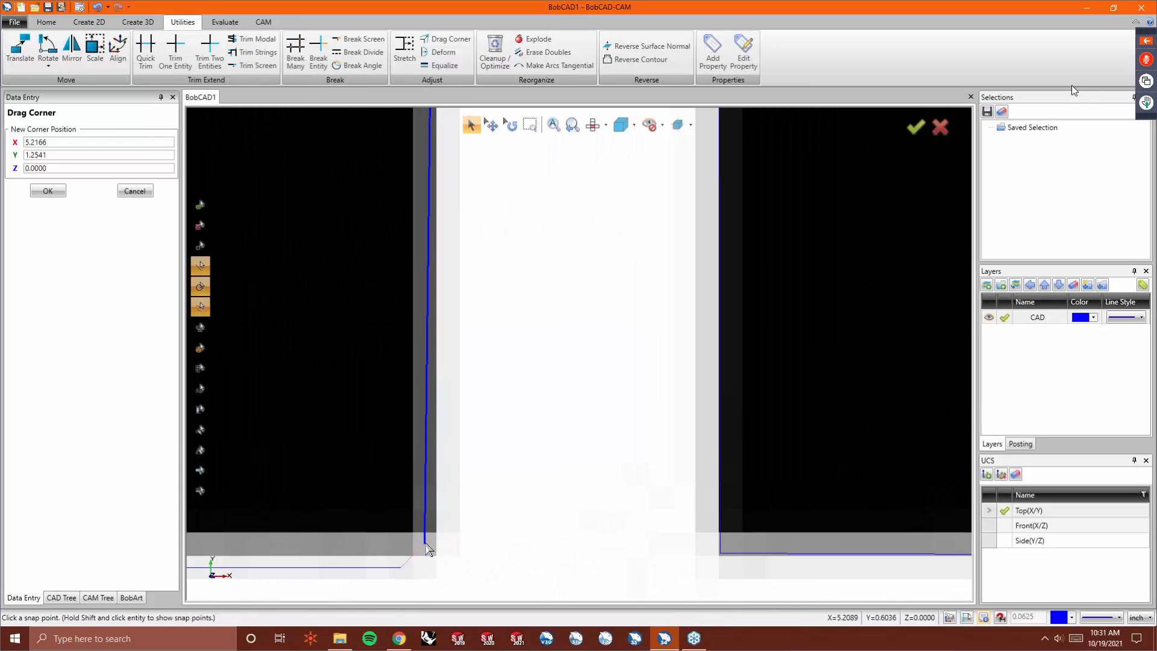
left_click(425, 544)
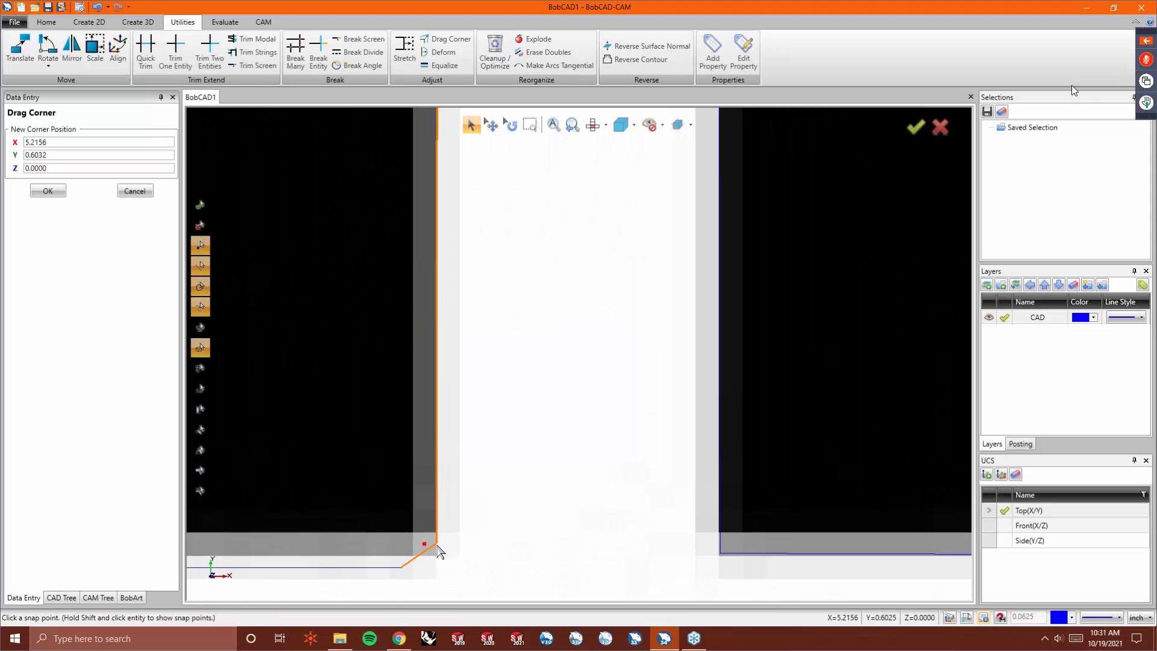
left_click(436, 555)
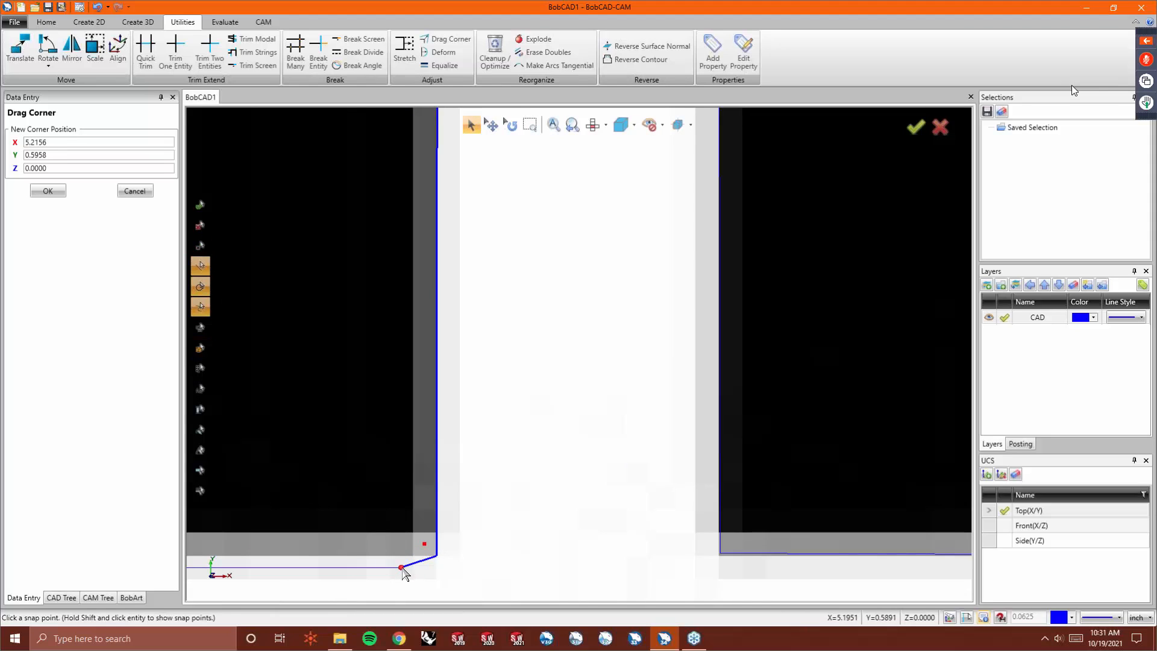
left_click(401, 569)
left_click(402, 555)
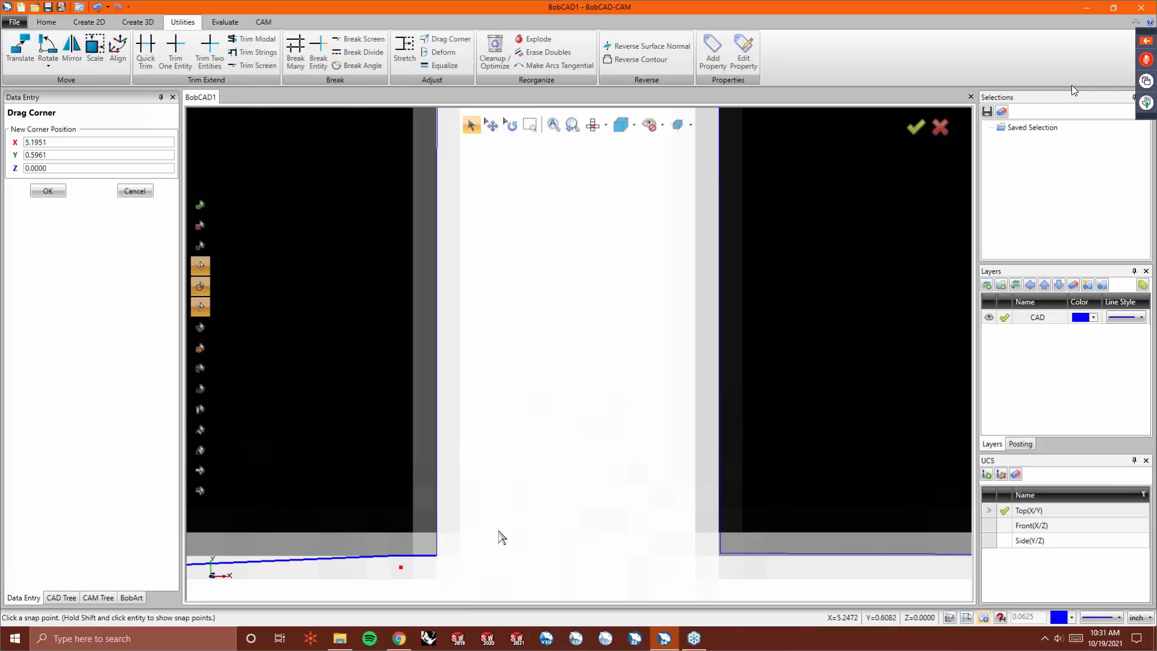
- Drag the leg's bottom-left corner to form the chamfer shown in the image, then finish Drag Corner
scroll(500, 532, "down", 3)
scroll(369, 544, "up", 3)
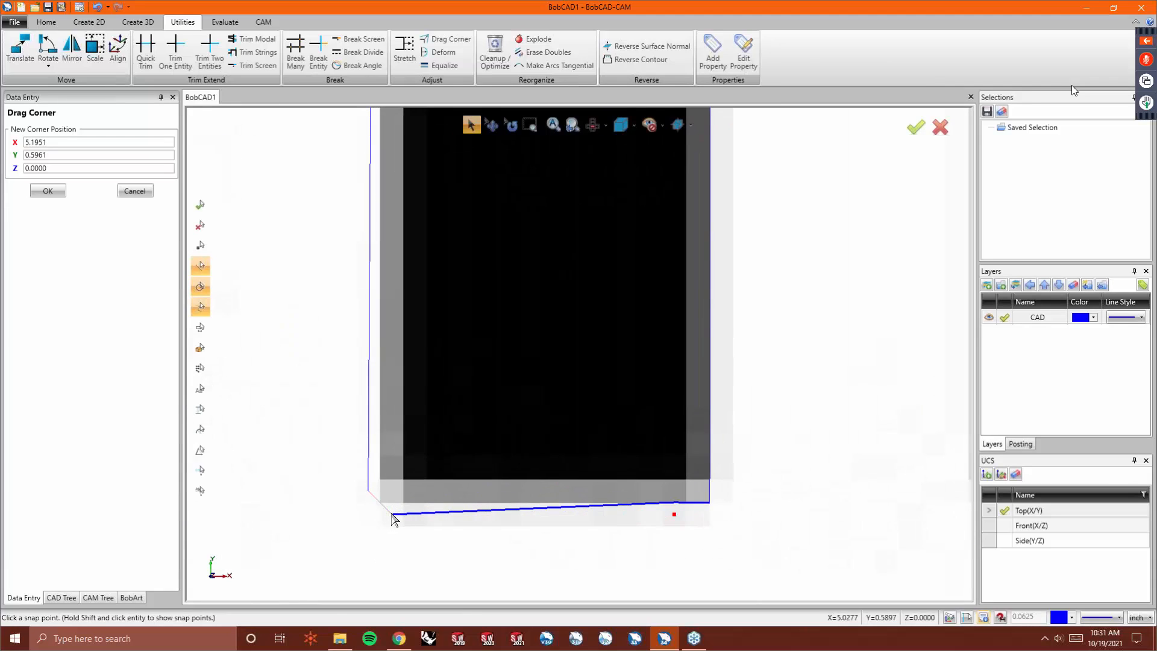
left_click(393, 515)
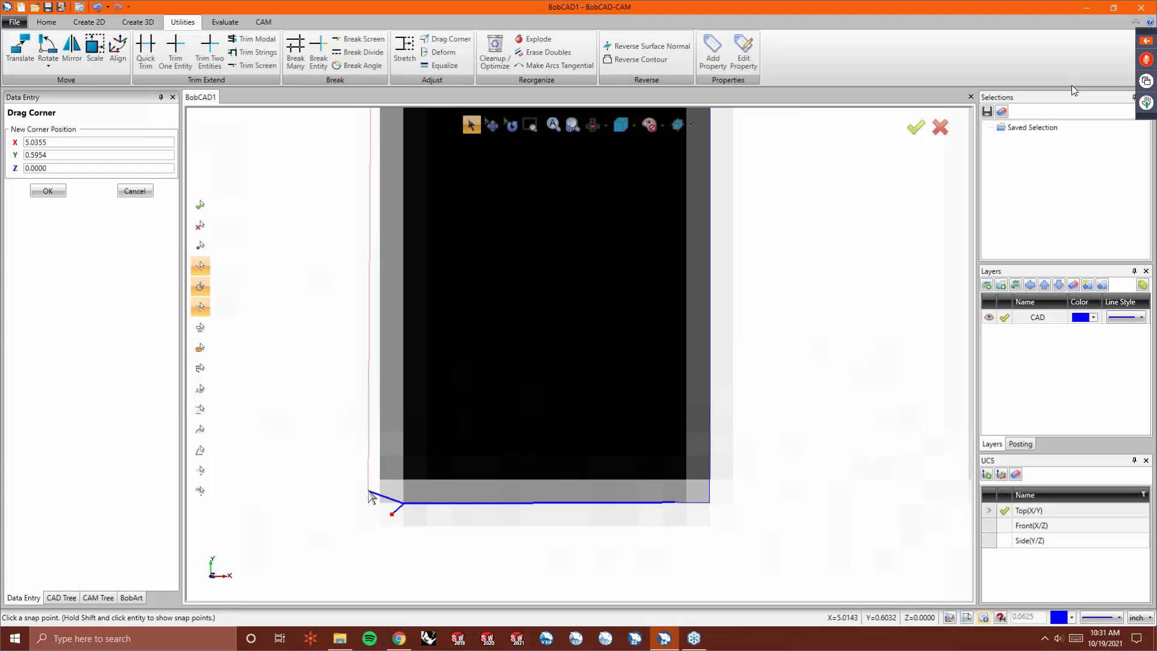
left_click(369, 491)
left_click(380, 482)
right_click(402, 514)
left_click(461, 347)
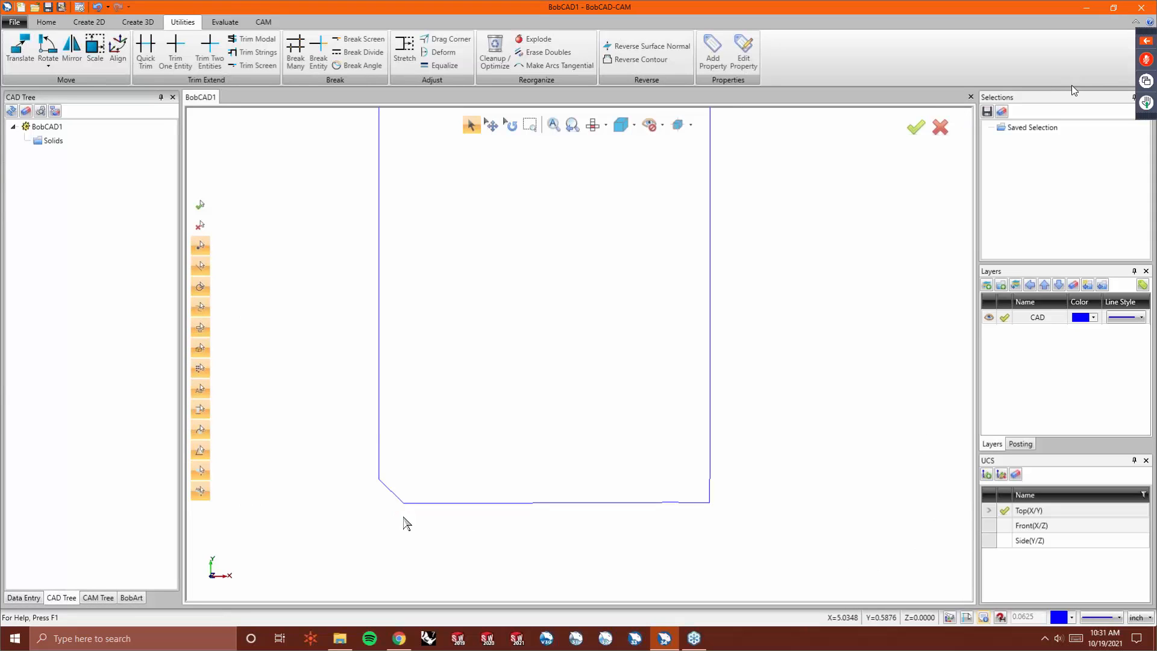
- Drag the bottom corner of the D onto the start of its rounded edge in the image
scroll(428, 396, "down", 15)
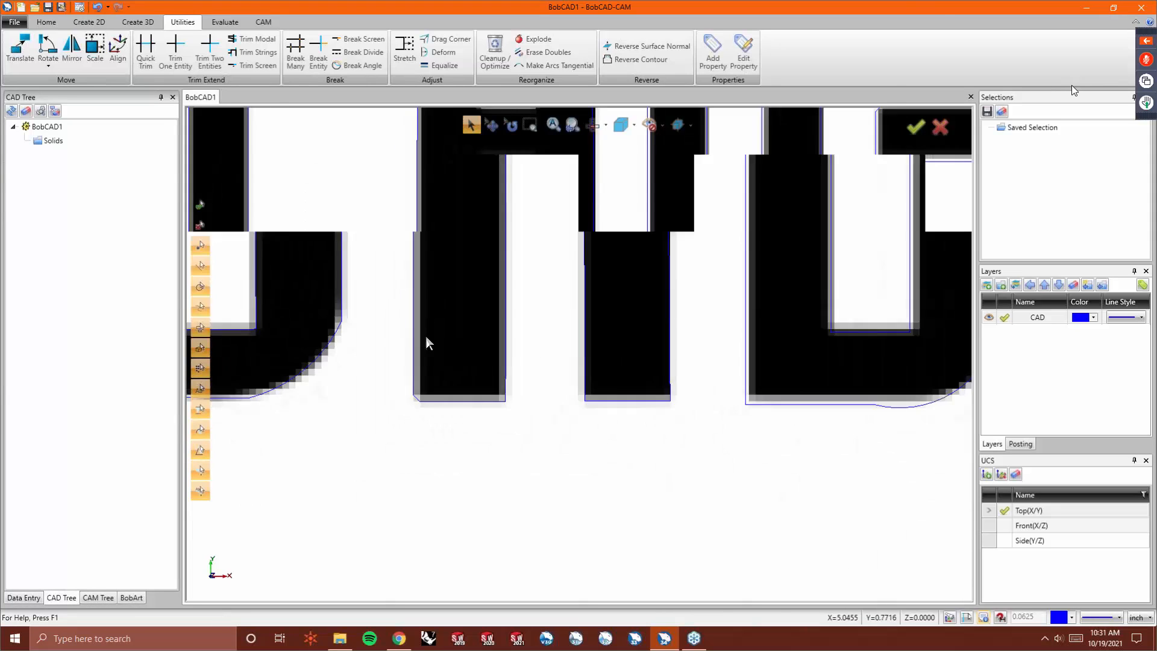
scroll(464, 269, "up", 5)
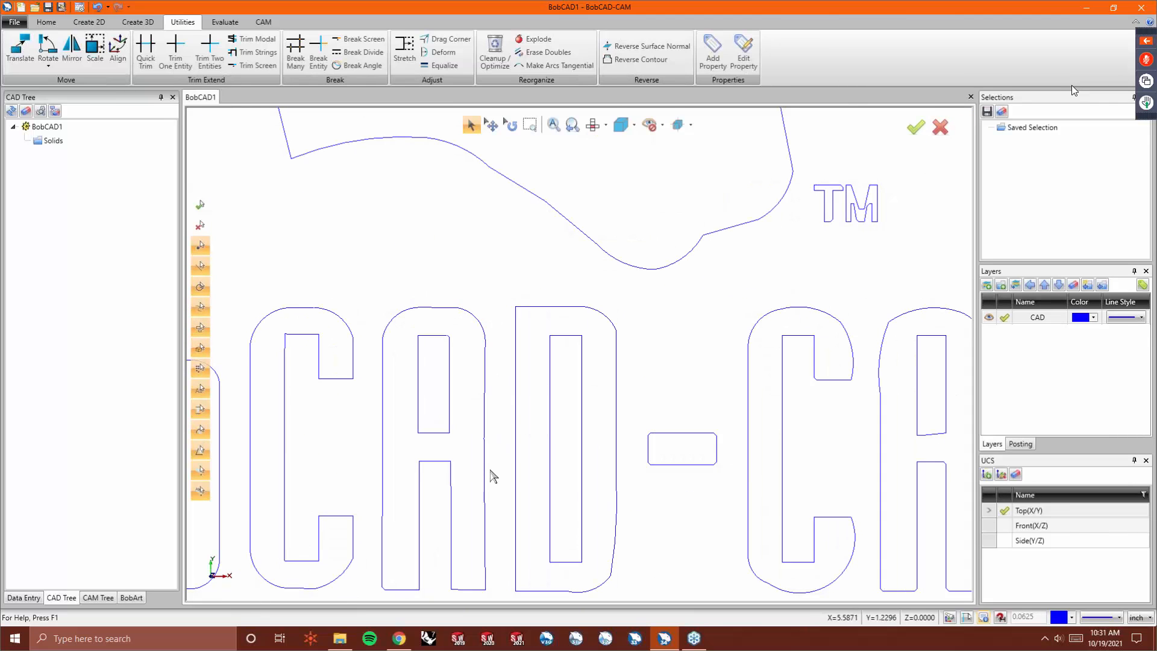
scroll(491, 428, "down", 3)
scroll(441, 454, "up", 4)
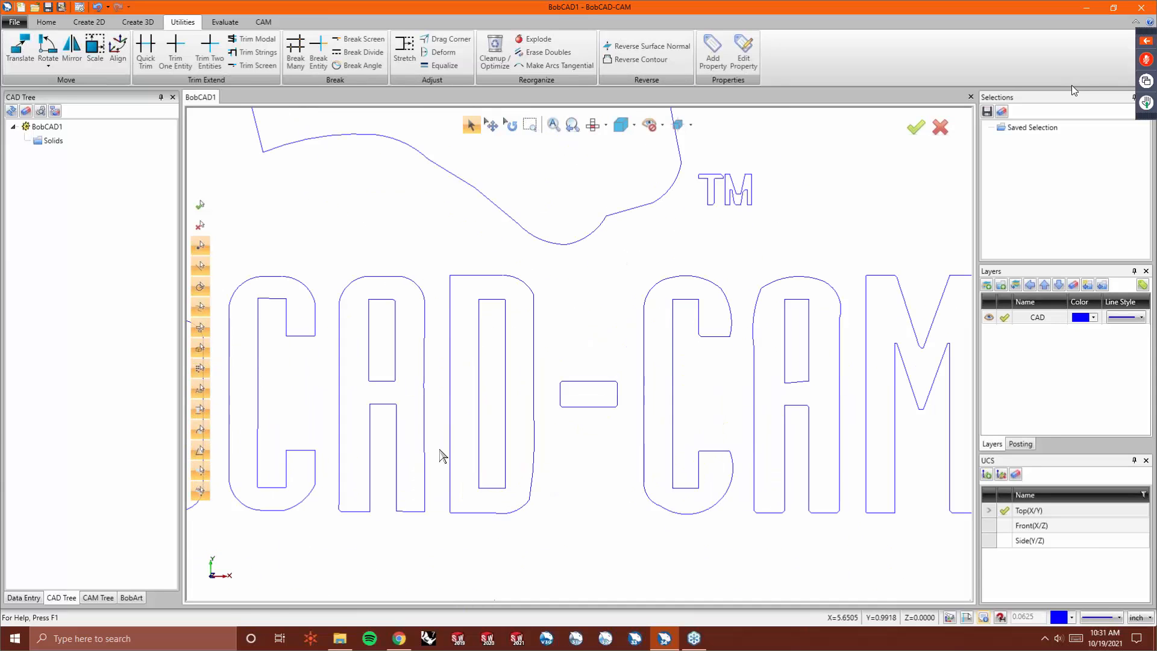
scroll(485, 509, "up", 3)
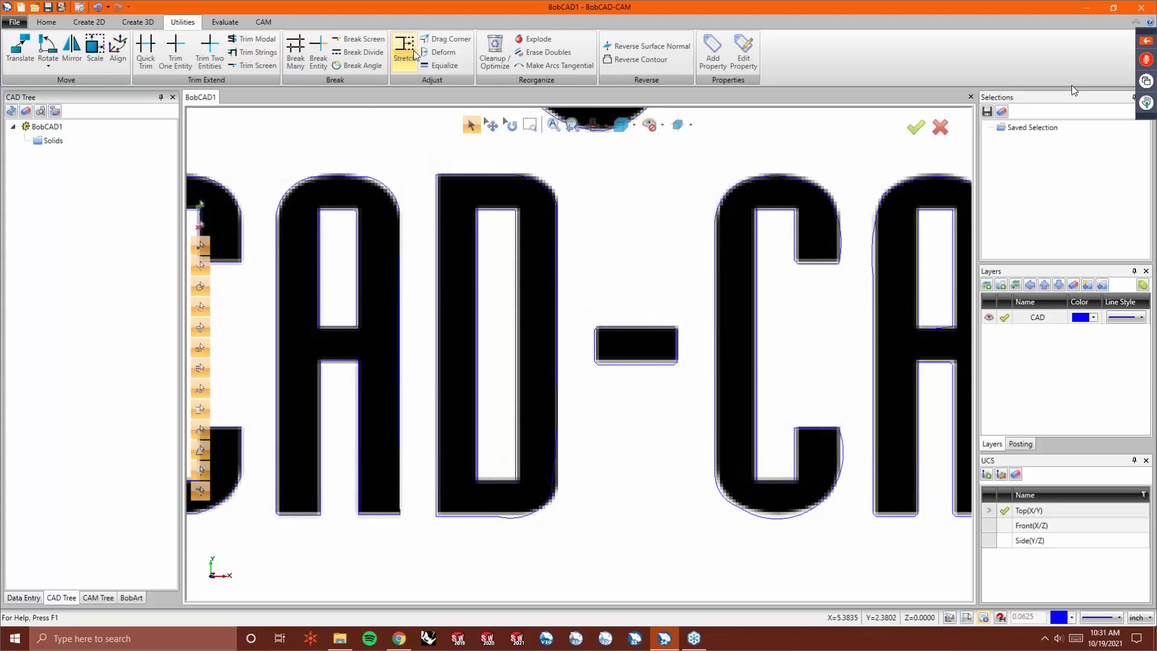
left_click(448, 40)
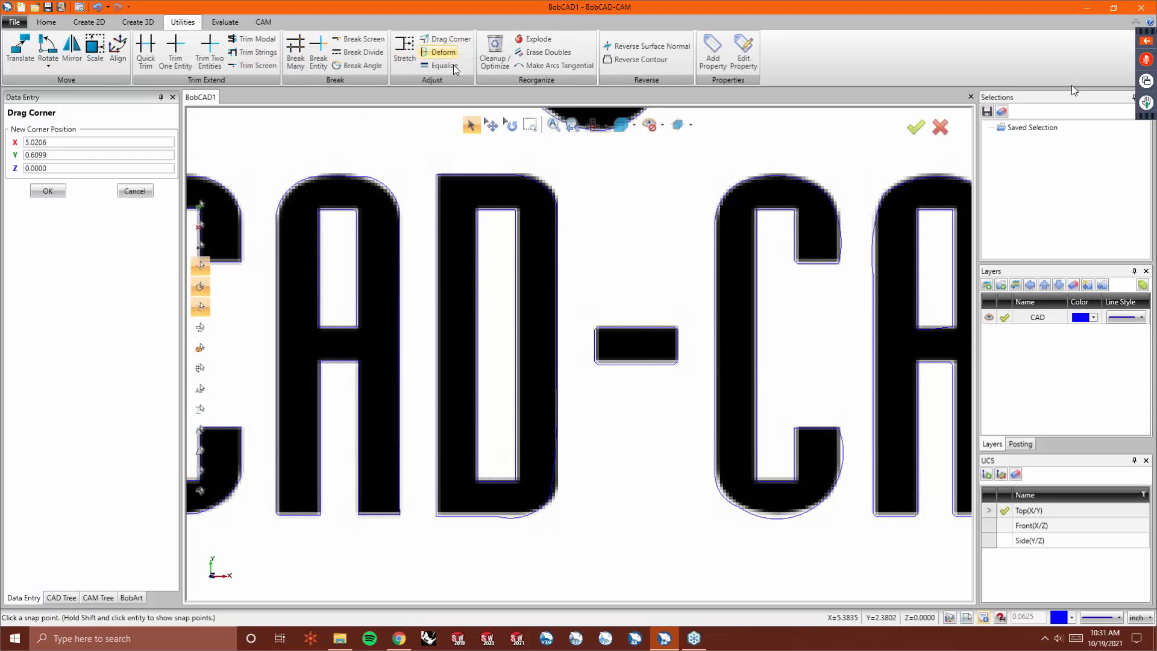
left_click(498, 516)
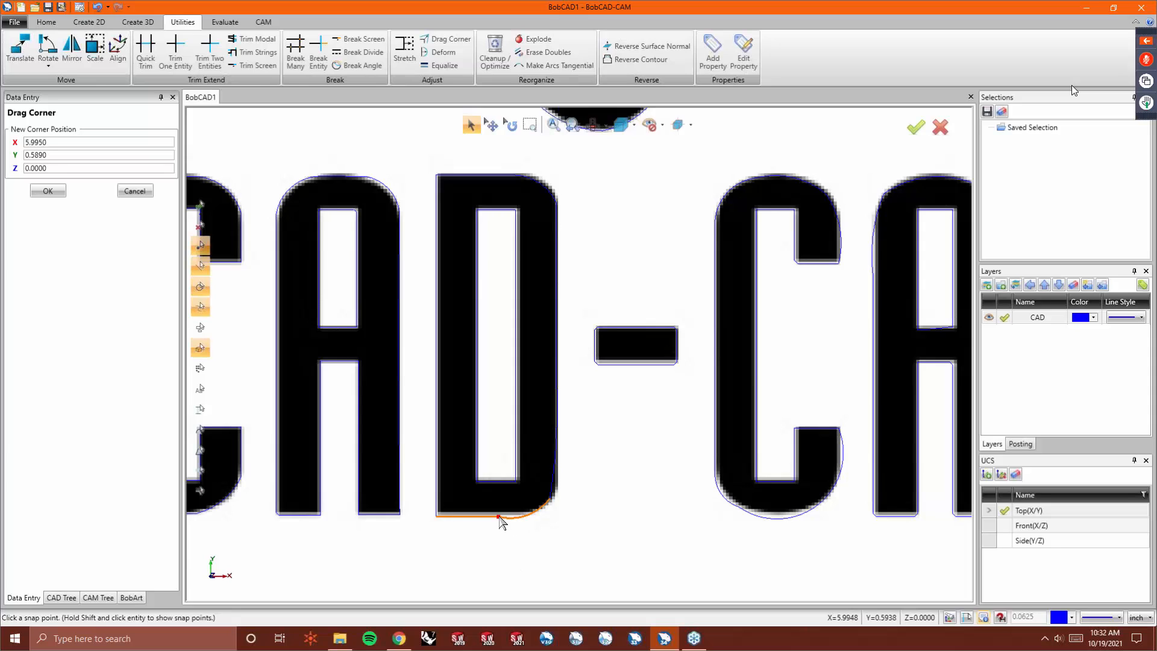
left_click(529, 516)
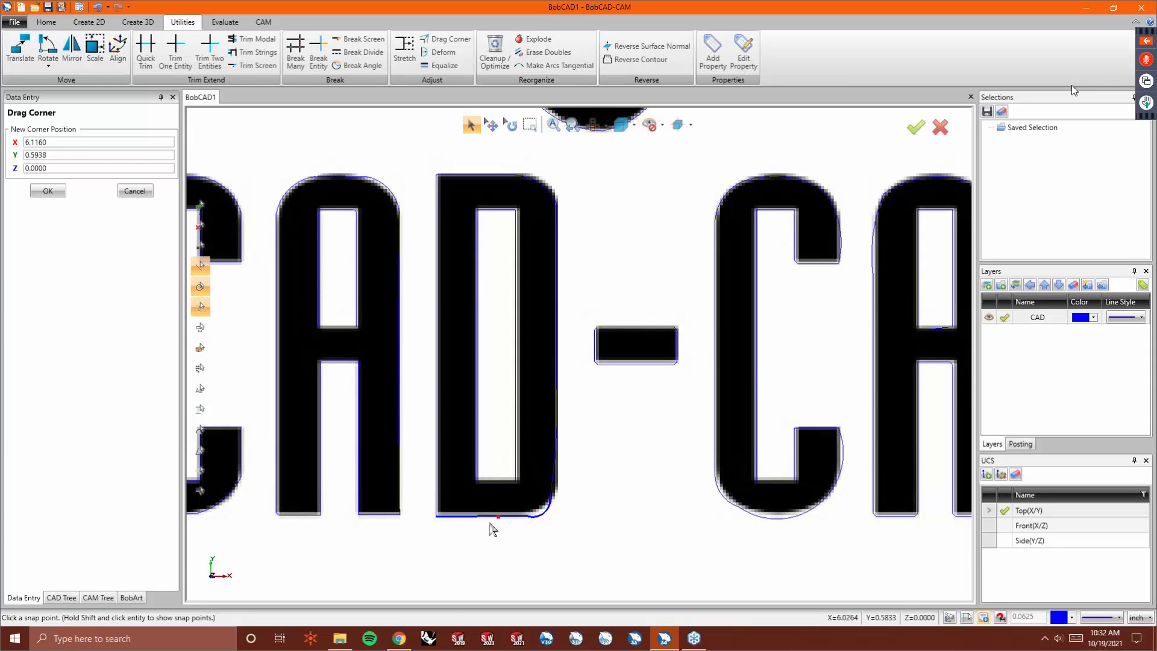
- Drag the D's top corner onto the start of its rounded top-right edge in the image
scroll(444, 526, "up", 5)
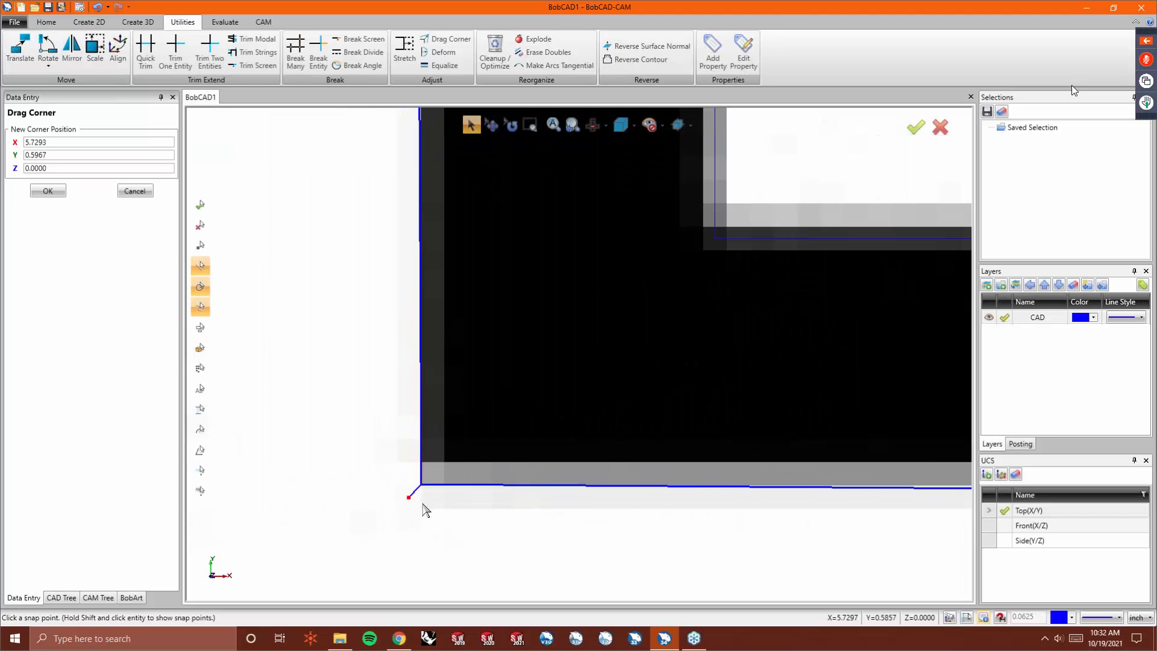
scroll(426, 504, "down", 3)
scroll(400, 237, "down", 4)
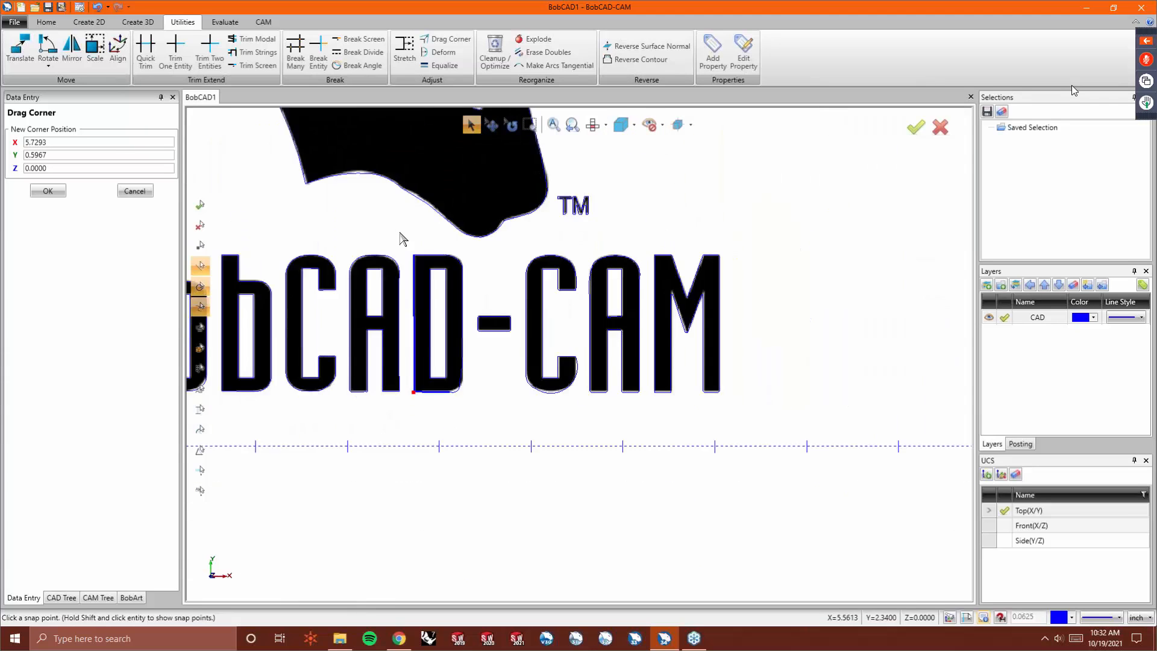
scroll(444, 297, "up", 6)
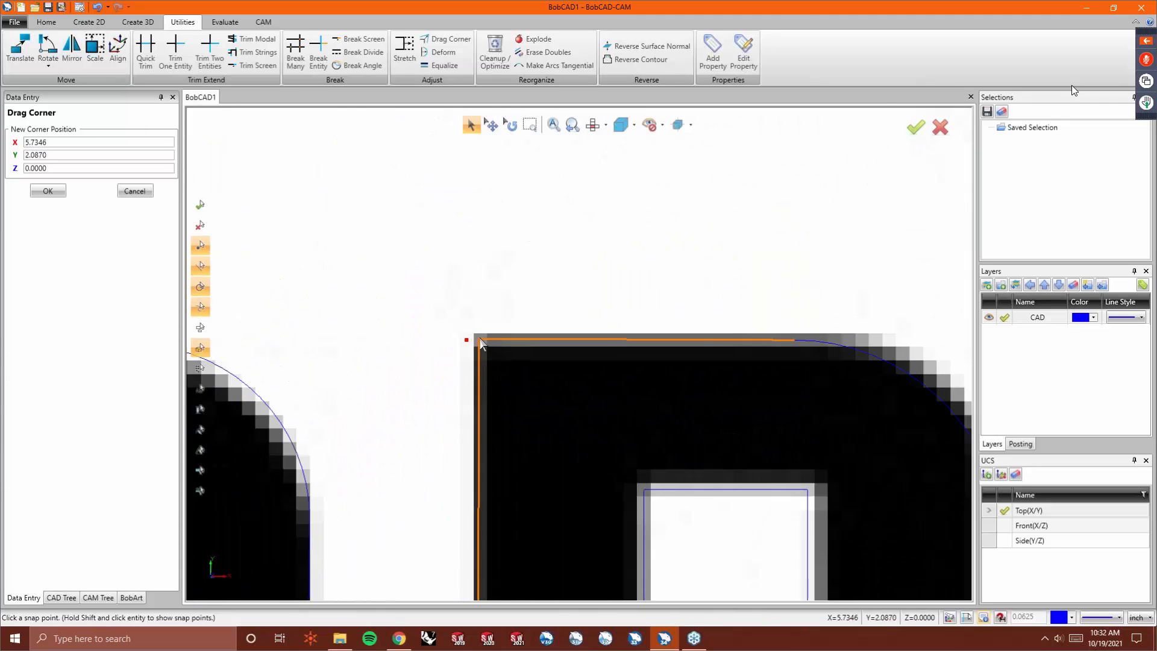
left_click(473, 337)
scroll(408, 339, "down", 3)
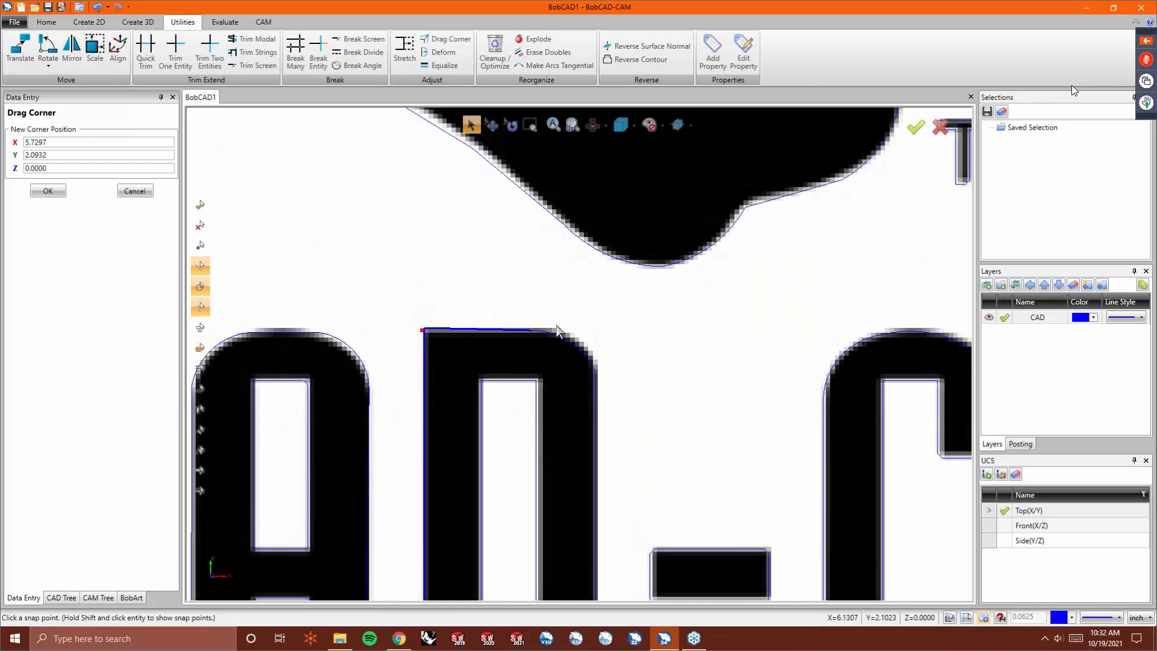
scroll(482, 340, "up", 5)
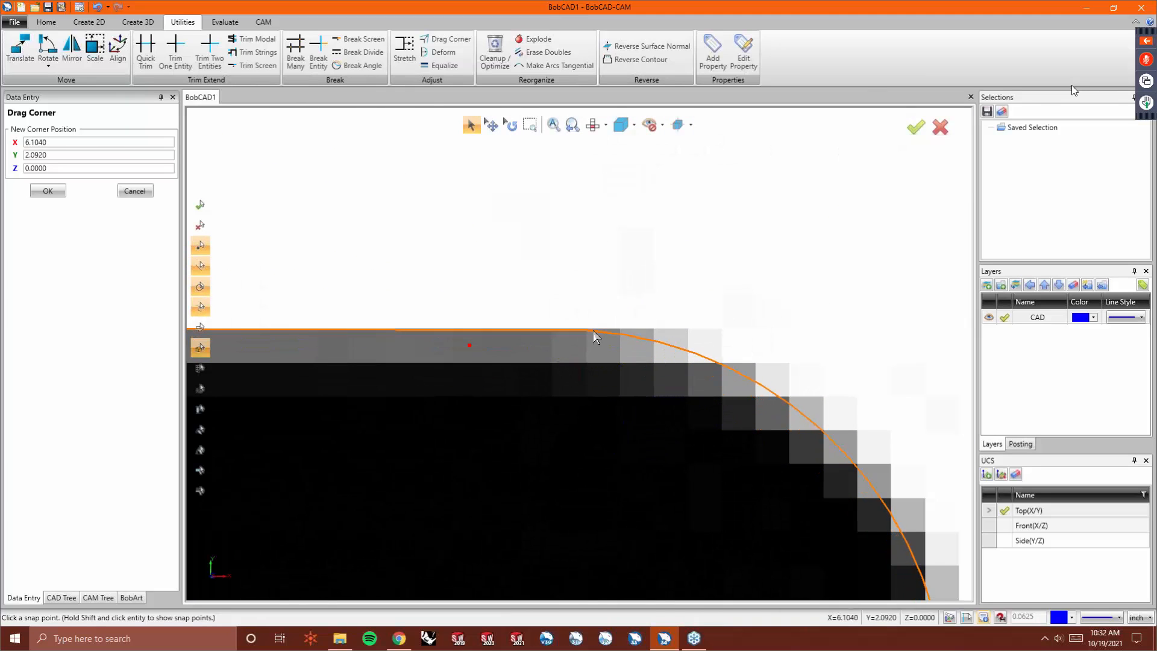
left_click(620, 328)
- Drag the D's bottom-right corner onto the start of its rounded edge along the bottom of the image
scroll(520, 272, "down", 3)
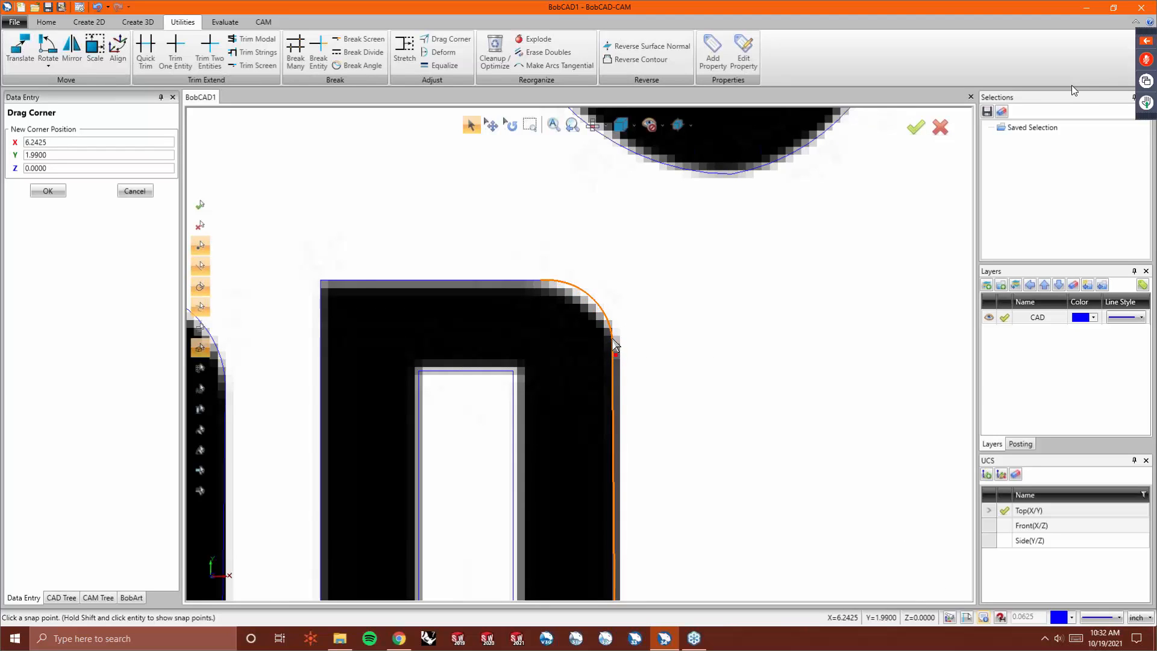
scroll(591, 340, "down", 3)
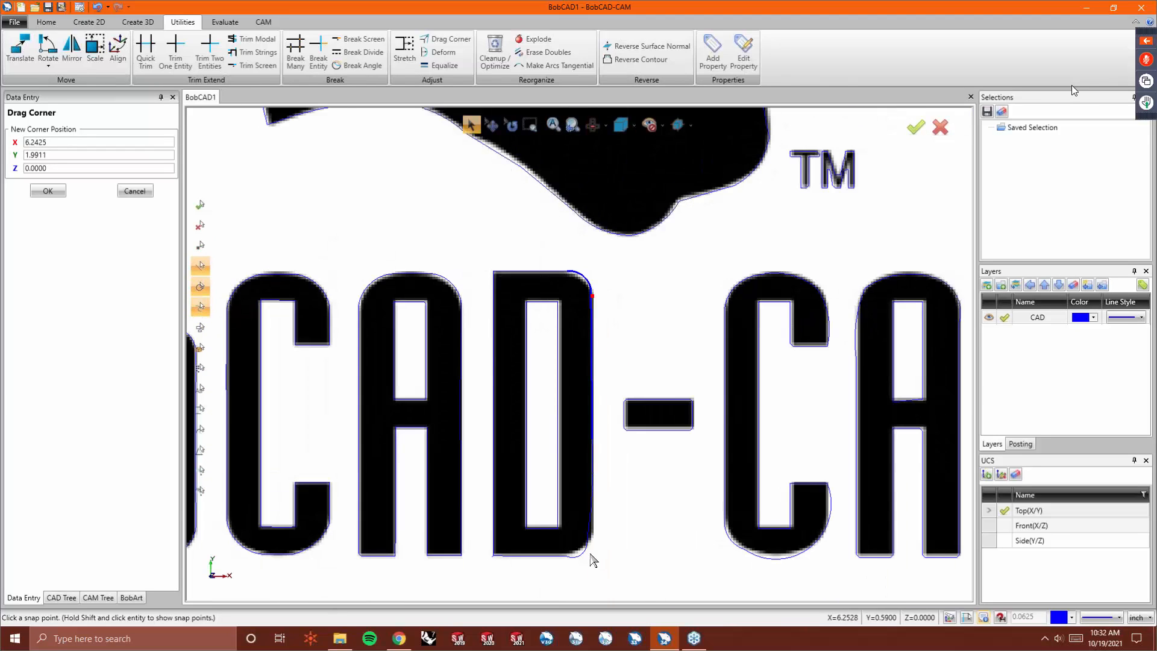
scroll(589, 553, "up", 5)
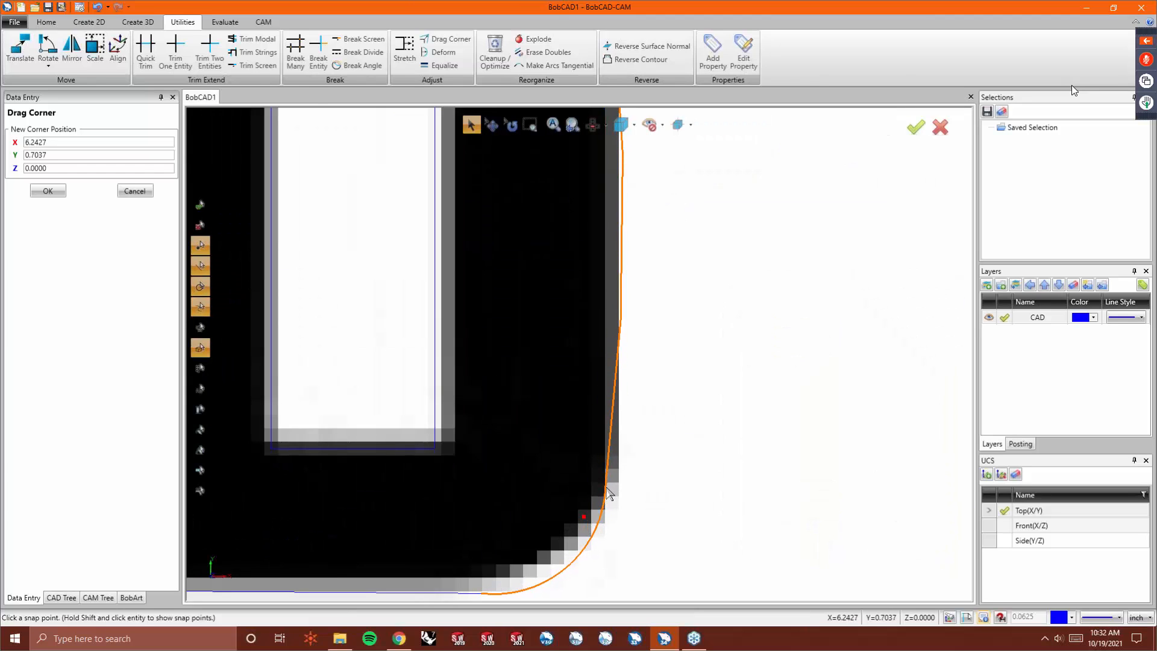
left_click(608, 494)
scroll(584, 551, "down", 3)
scroll(589, 391, "up", 5)
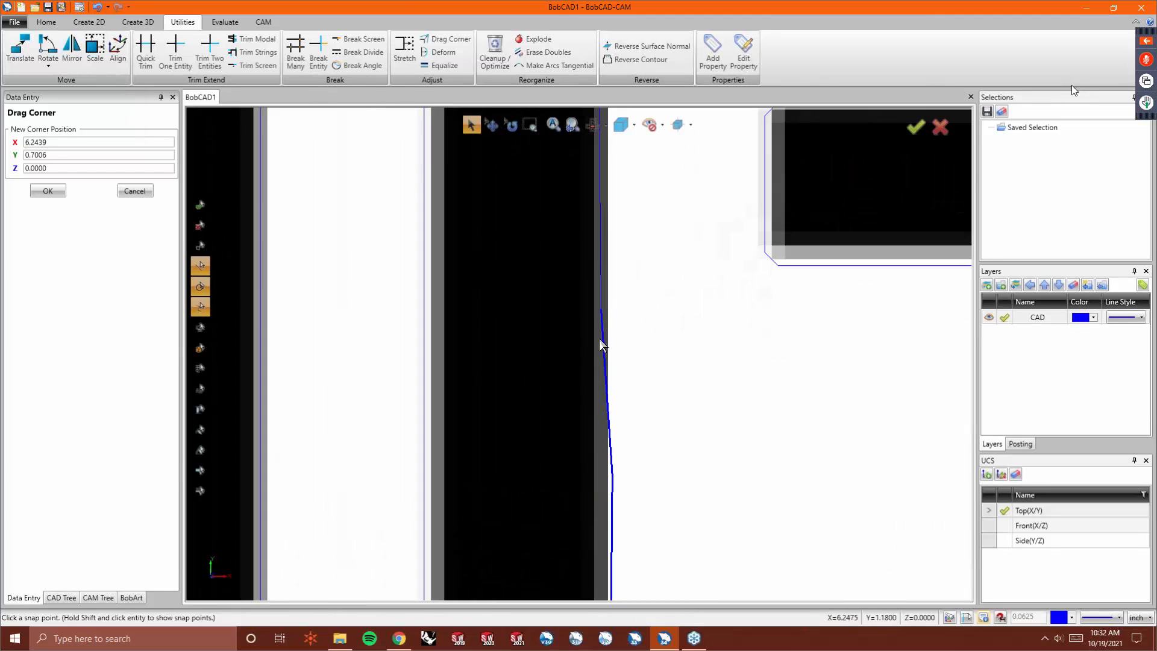
scroll(600, 338, "down", 3)
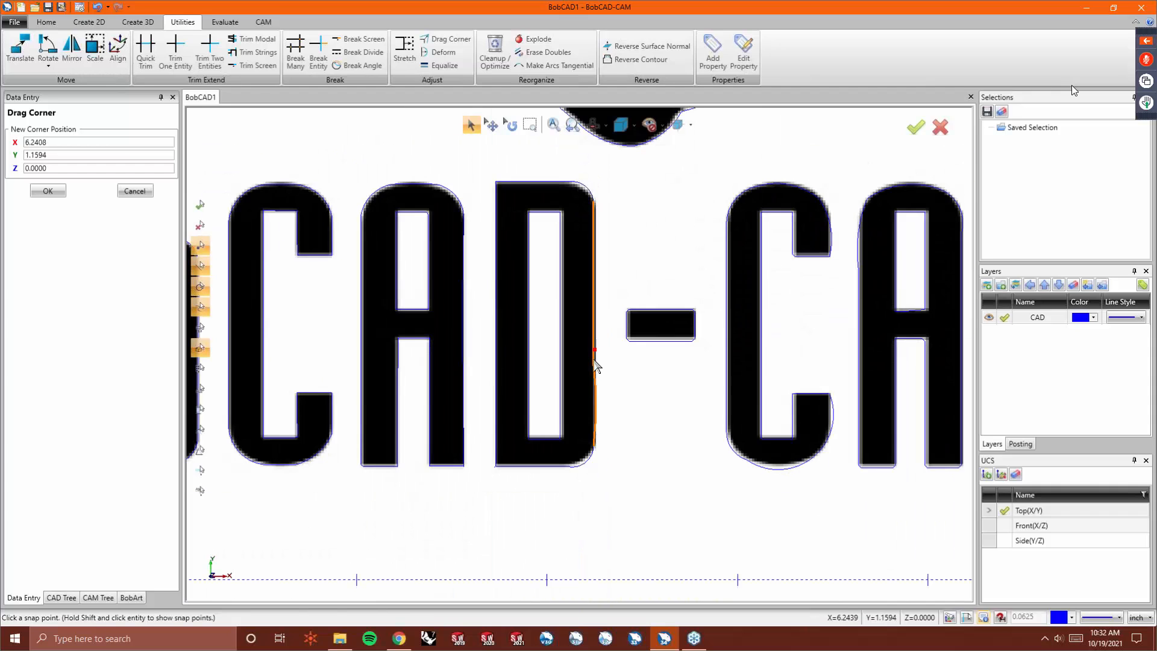
scroll(597, 430, "down", 2)
scroll(594, 438, "up", 2)
scroll(594, 439, "up", 4)
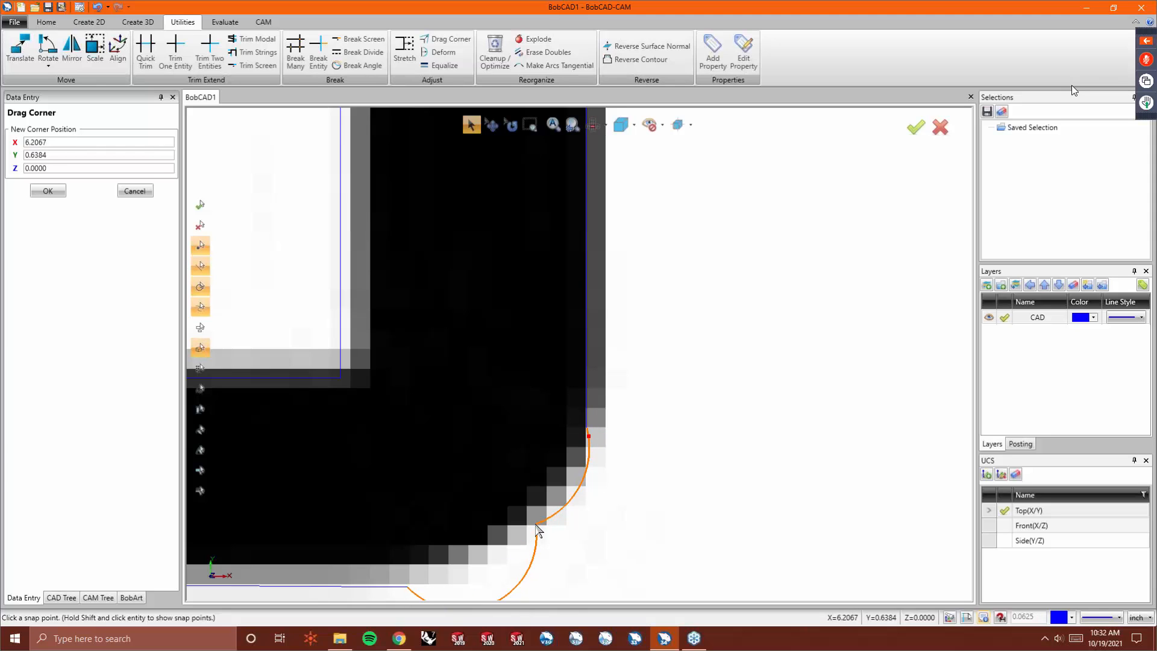
scroll(514, 458, "down", 3)
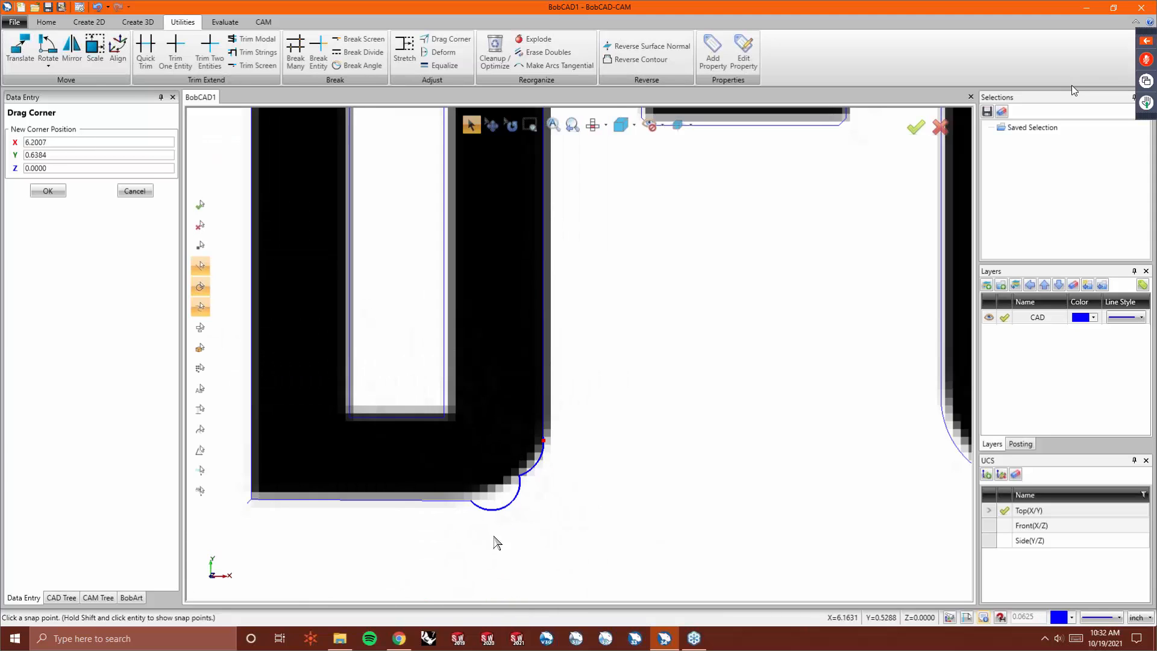
left_click(470, 500)
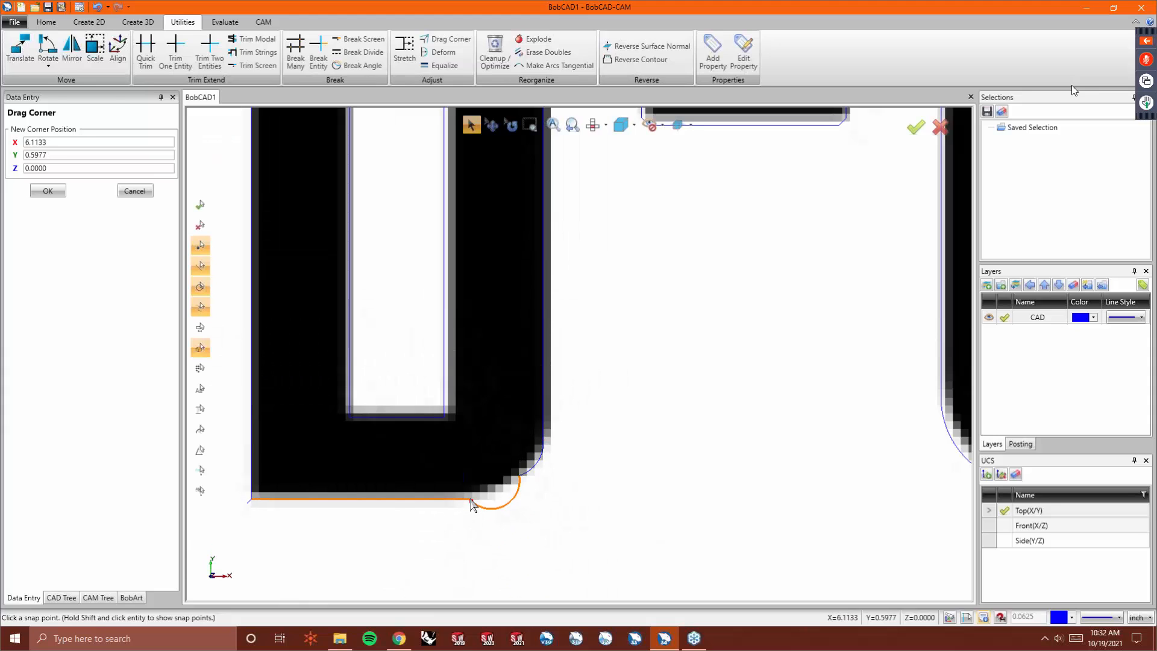
- Deform the D's bottom-right curve with a line tolerance of 0.0005 so it follows the image
left_click(441, 52)
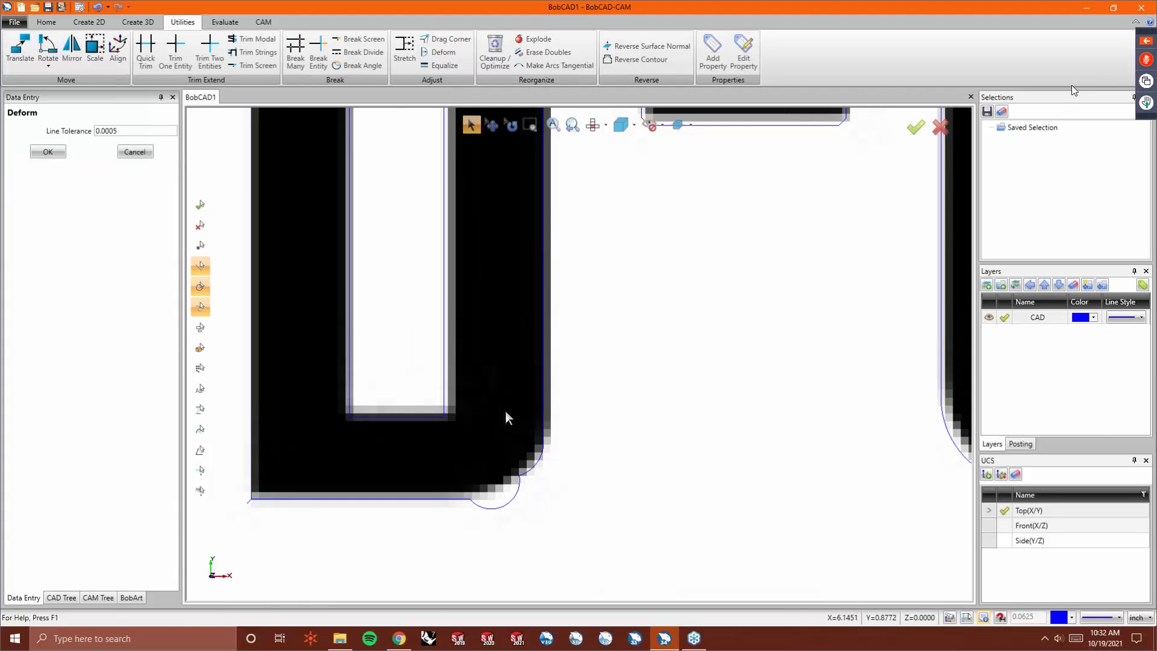
left_click(536, 460)
left_click(515, 496)
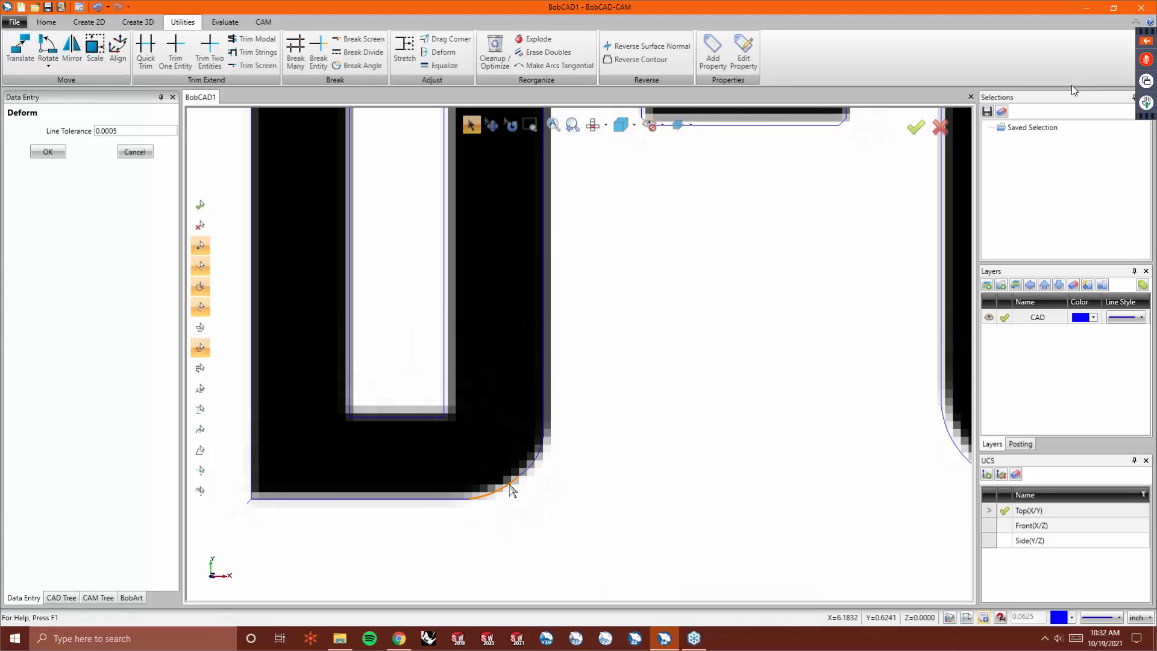
left_click(510, 489)
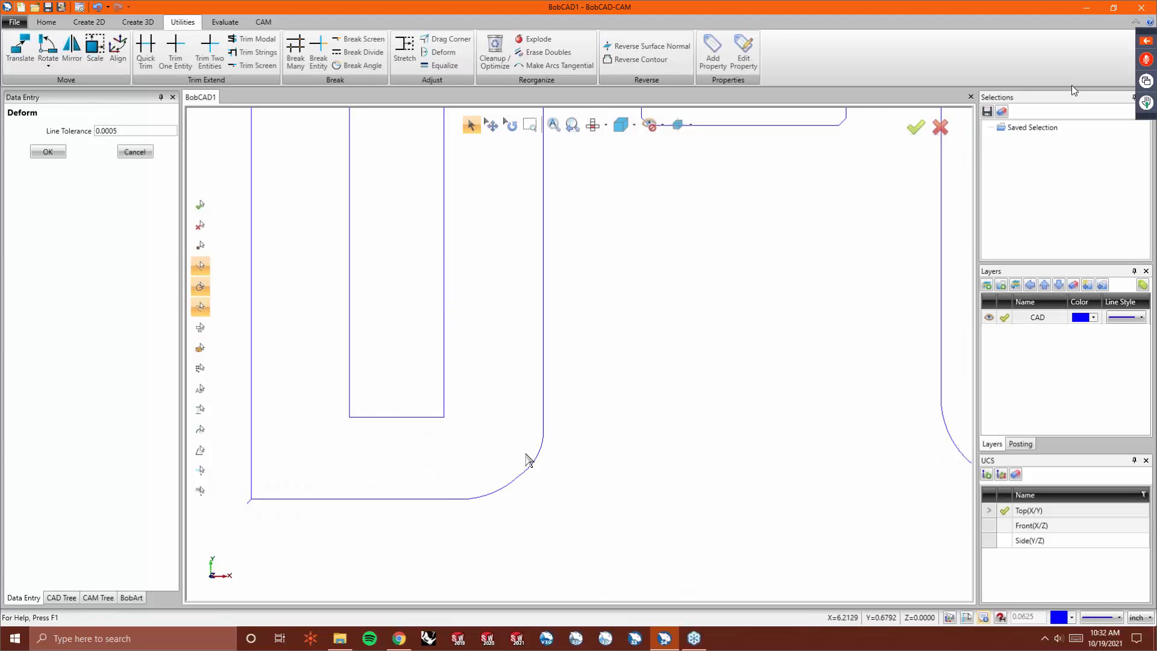
scroll(571, 464, "down", 6)
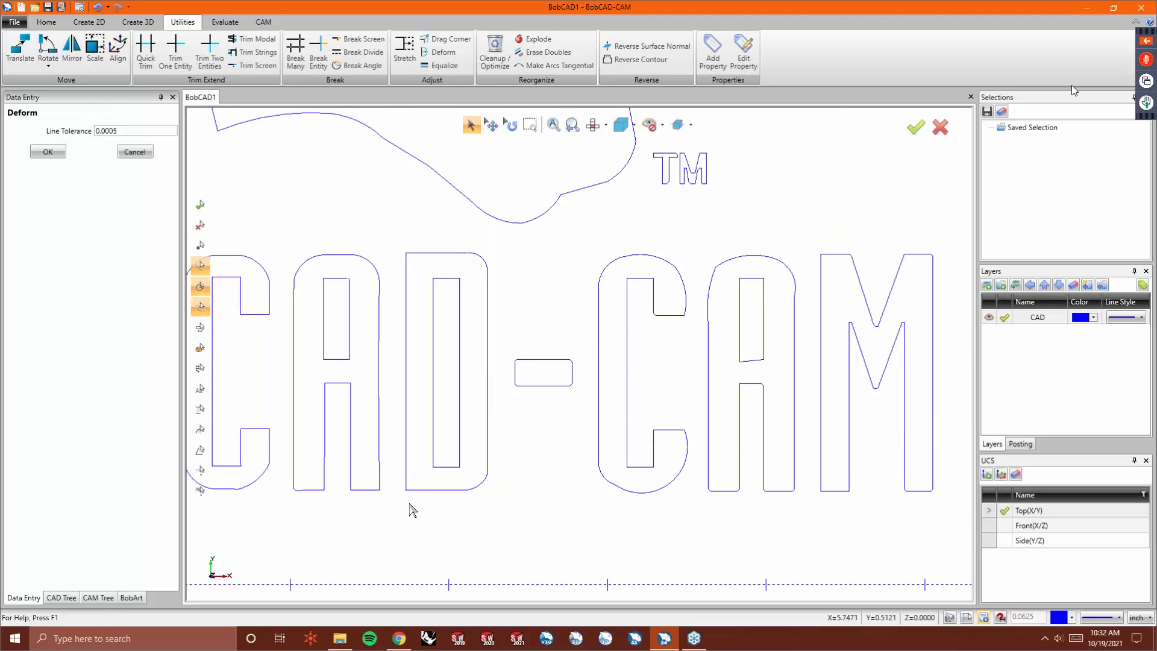
scroll(412, 510, "up", 8)
right_click(403, 189)
left_click(422, 201)
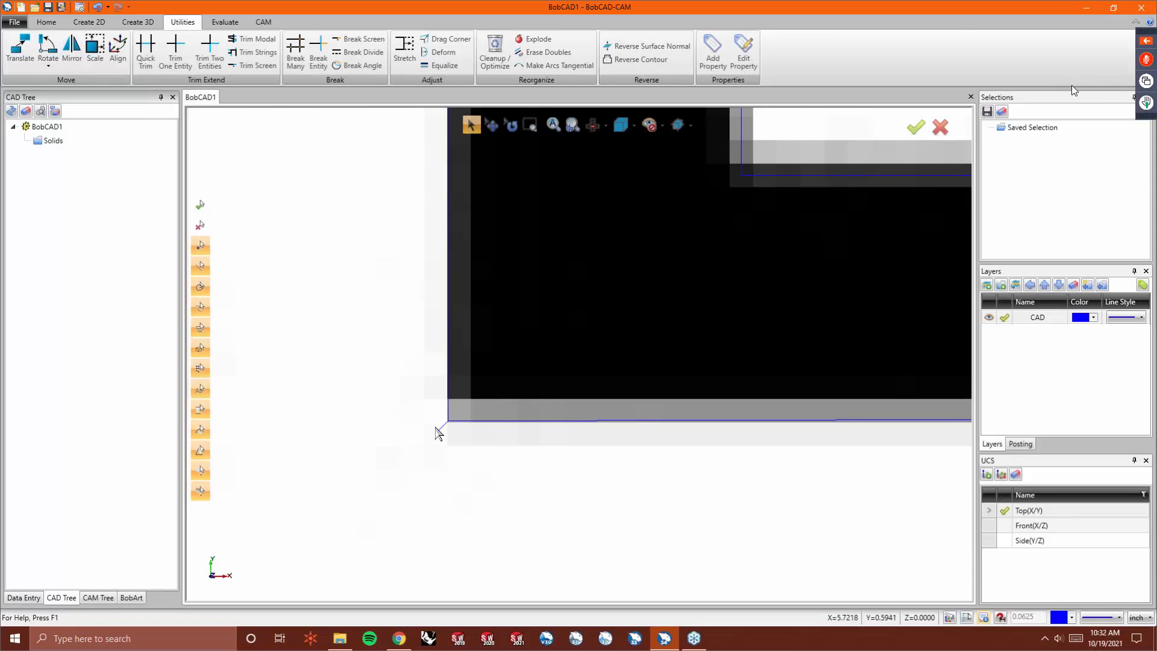
- Delete the TM trademark outlines
scroll(382, 449, "down", 5)
scroll(540, 416, "down", 2)
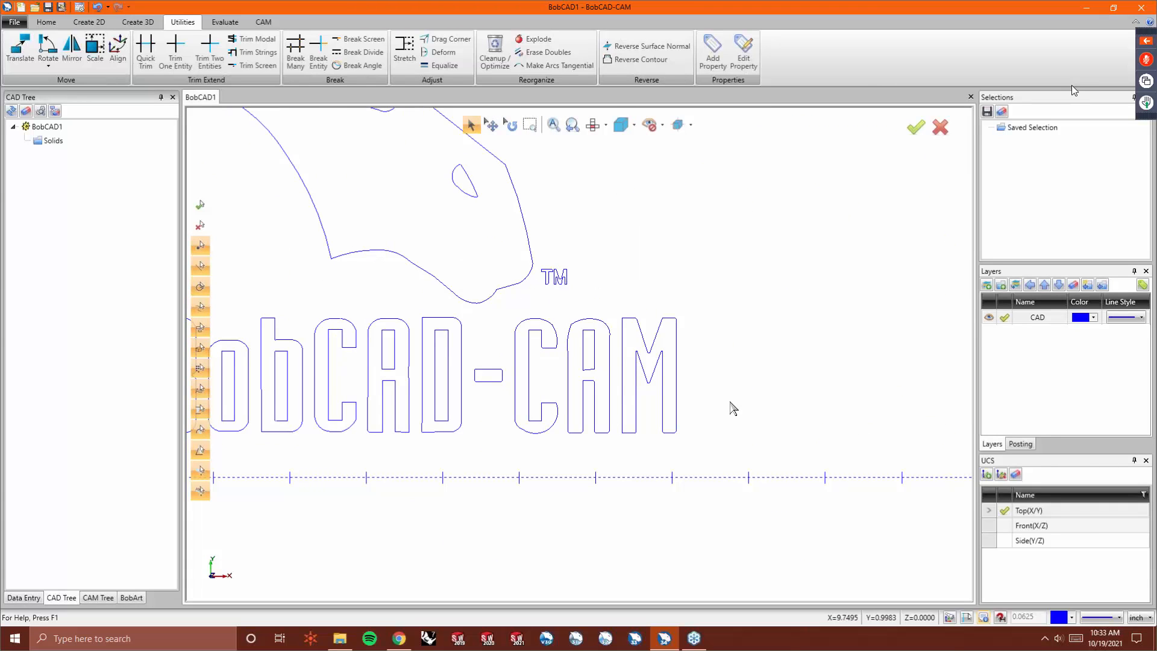
left_click_drag(566, 289, 587, 299)
key("Delete")
- Draw an 11 by 6 rectangle anchored at its lower-left corner on the origin, enclosing the logo
scroll(529, 315, "down", 3)
scroll(440, 255, "up", 2)
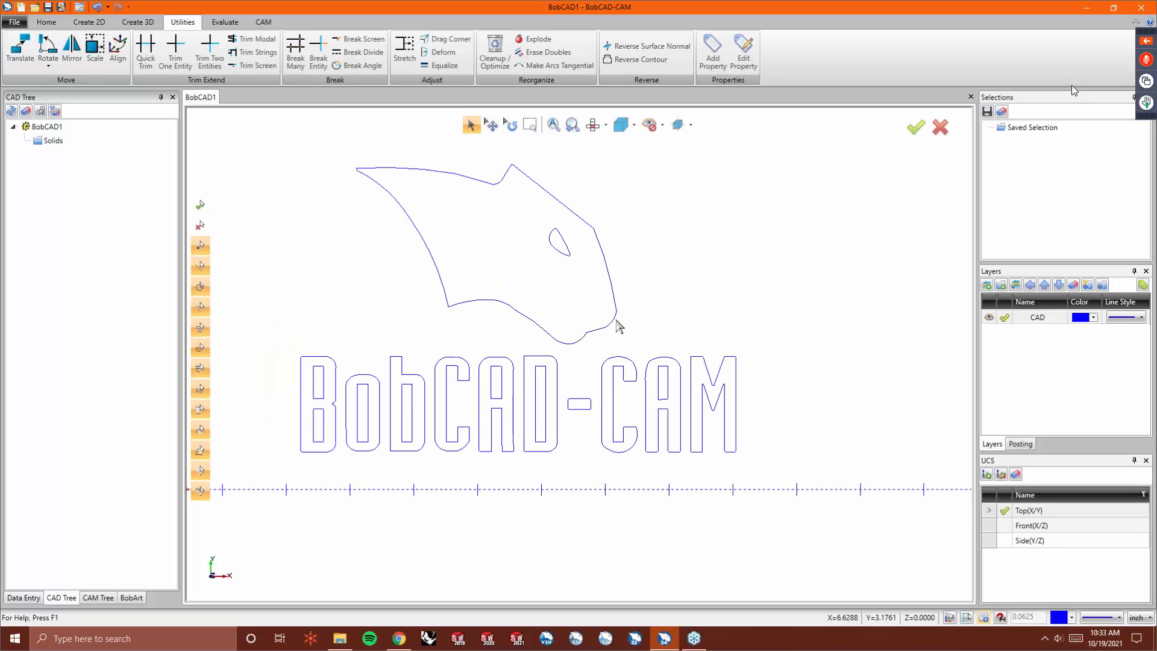
scroll(630, 435, "up", 5)
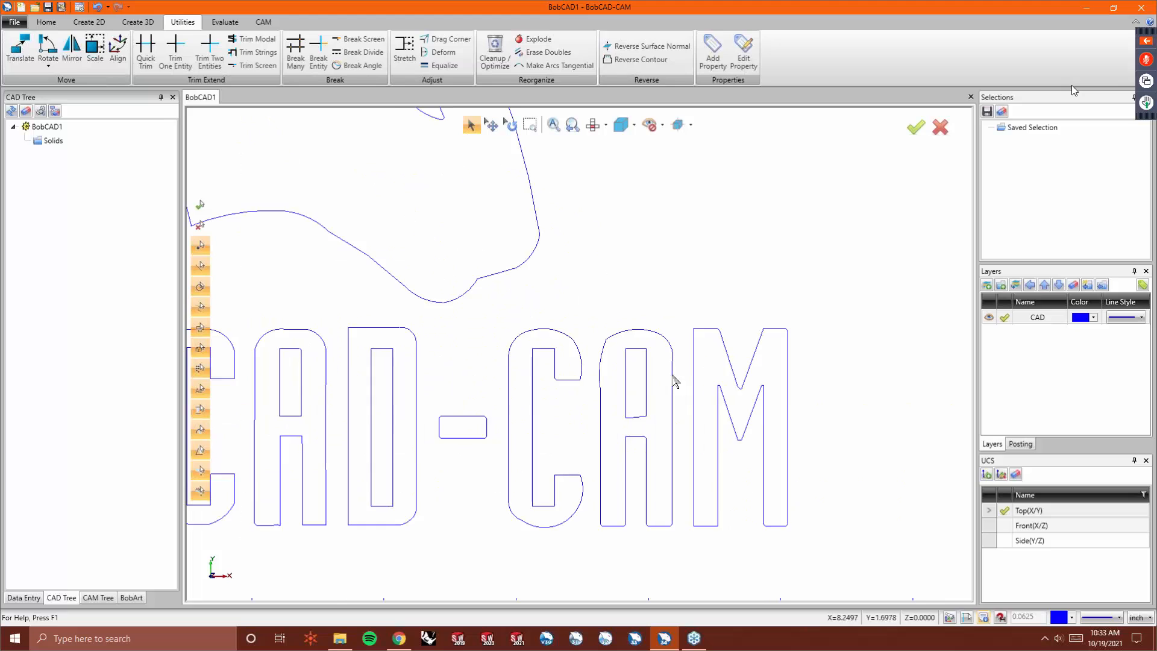
scroll(632, 291, "down", 2)
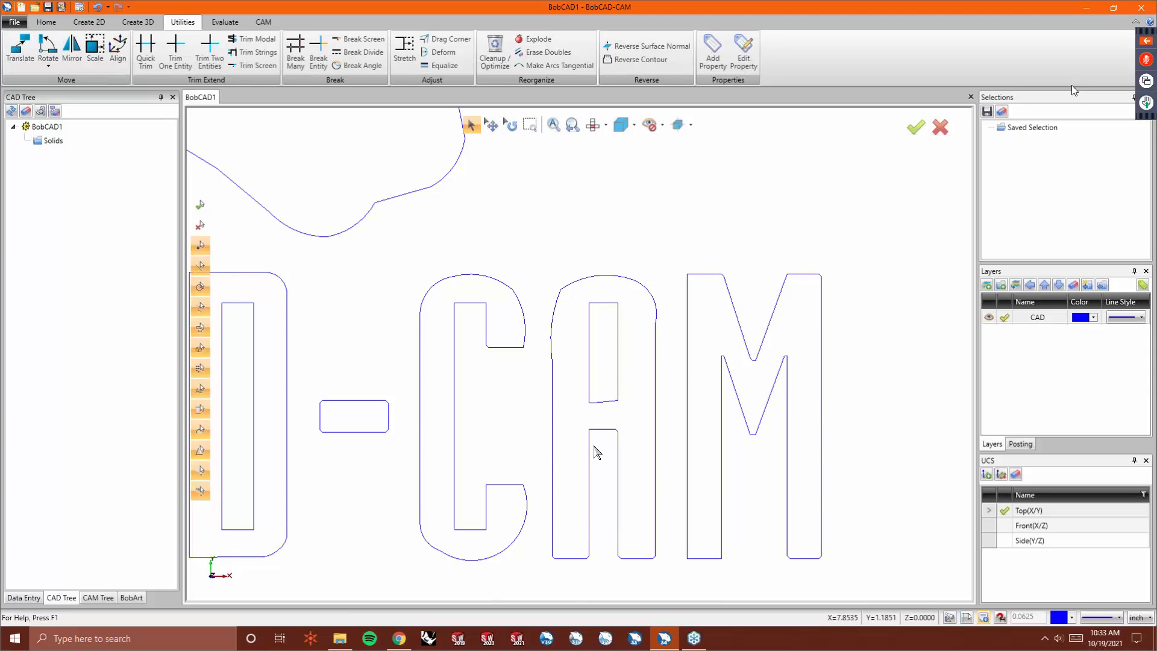
scroll(711, 344, "down", 5)
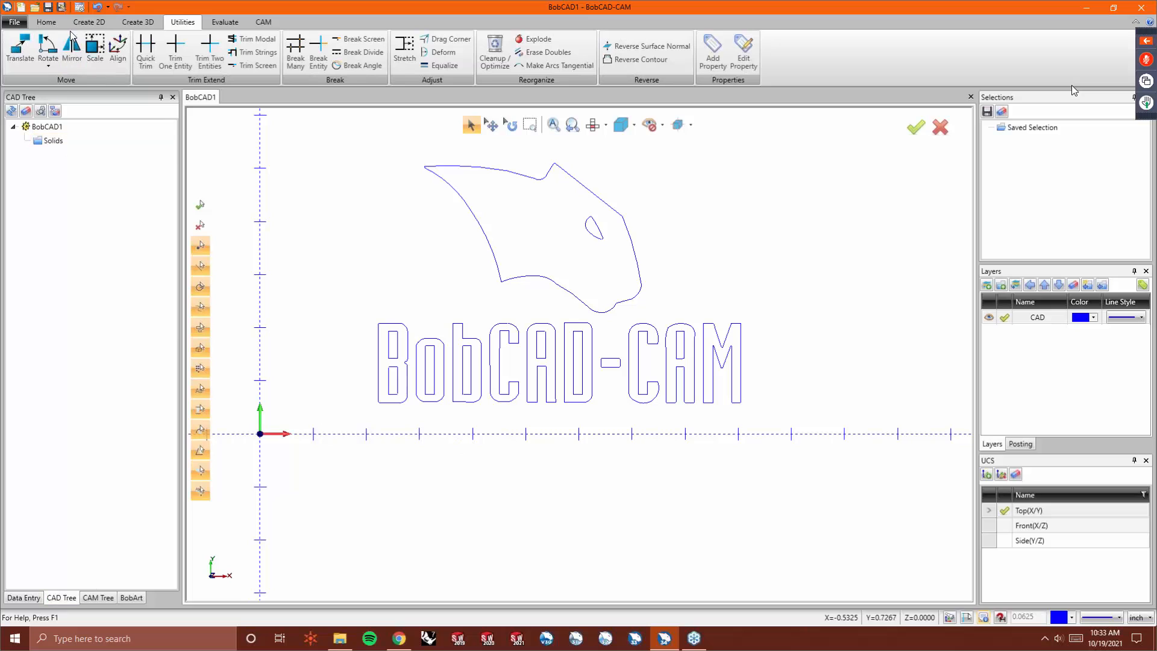
left_click(89, 22)
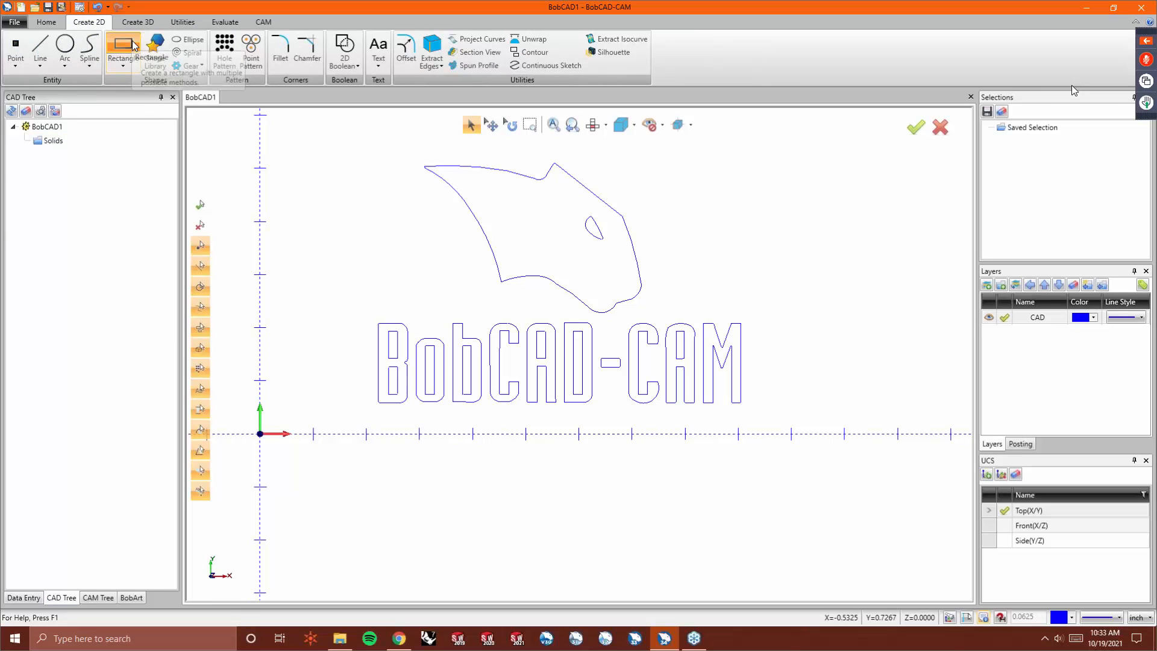
left_click(124, 46)
left_click(97, 335)
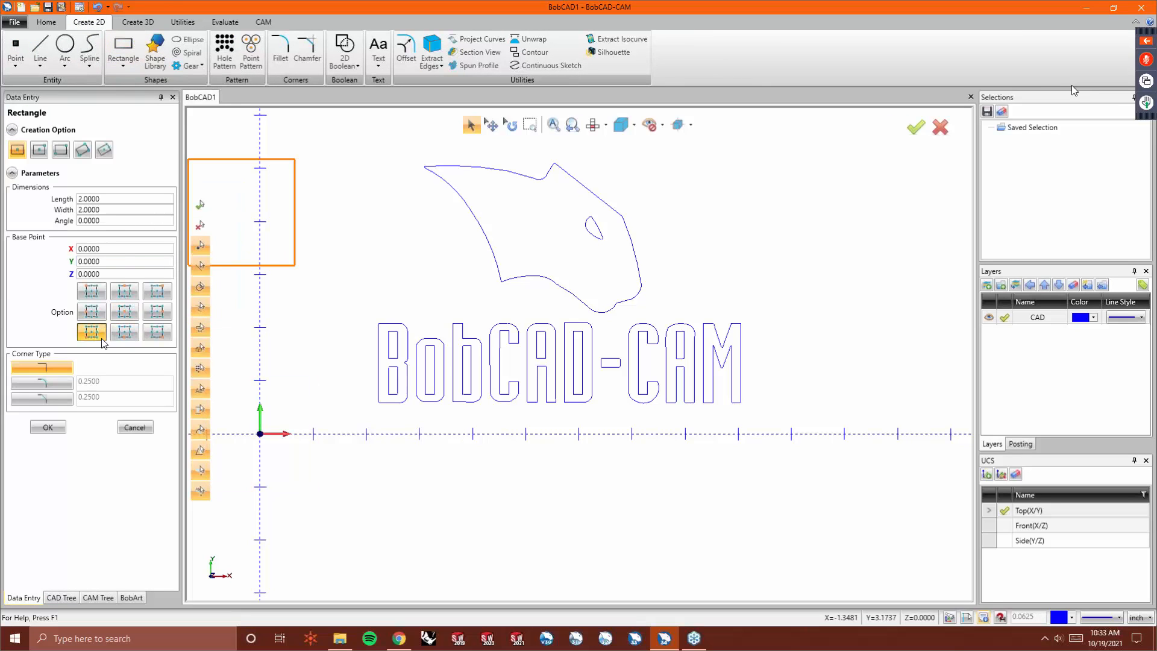
double_click(113, 198)
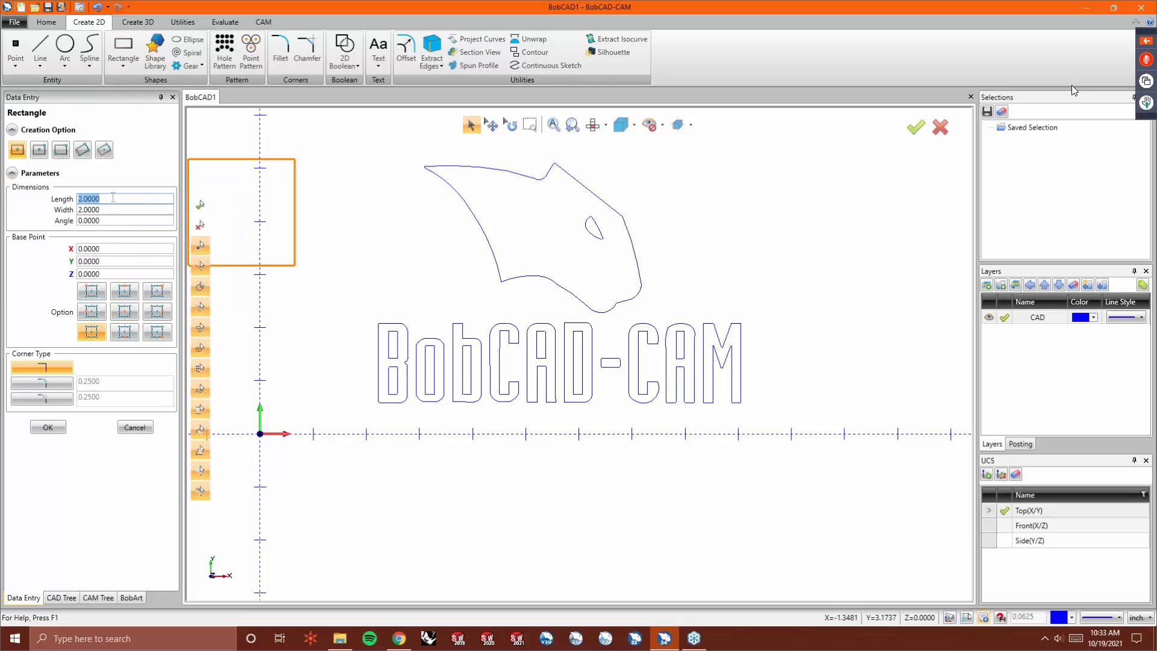
type("6")
key("Tab")
type("6")
key("Tab")
left_click(98, 198)
double_click(108, 199)
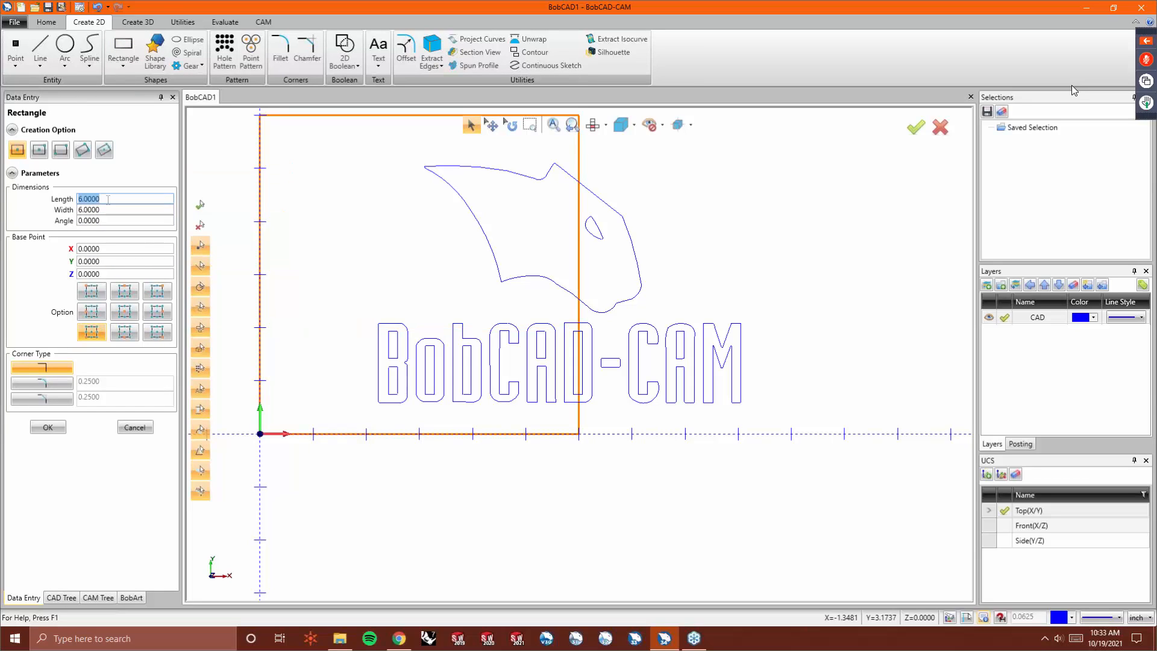
type("12")
key("Tab")
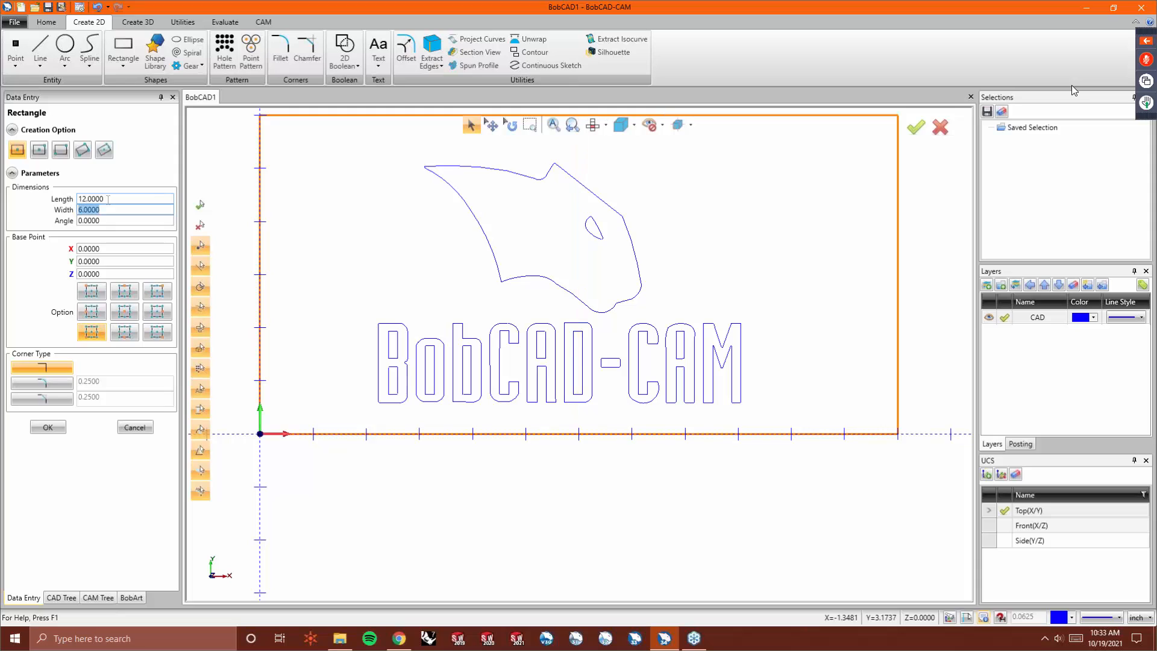
double_click(108, 198)
type("11")
key("Tab")
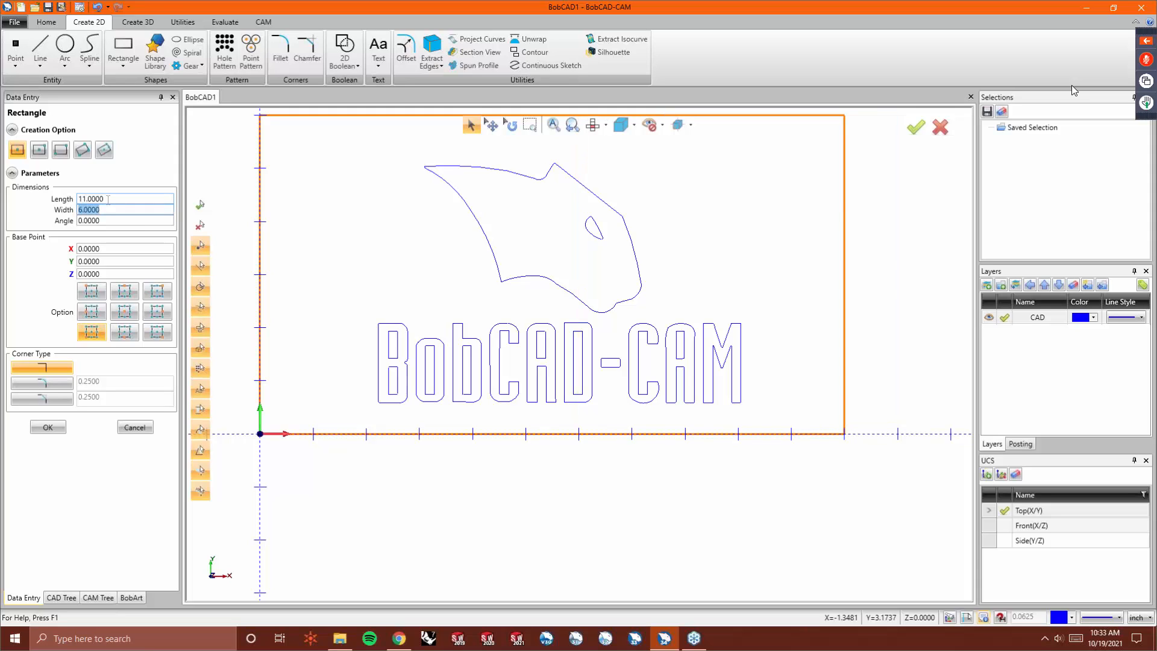
left_click(48, 427)
left_click(135, 427)
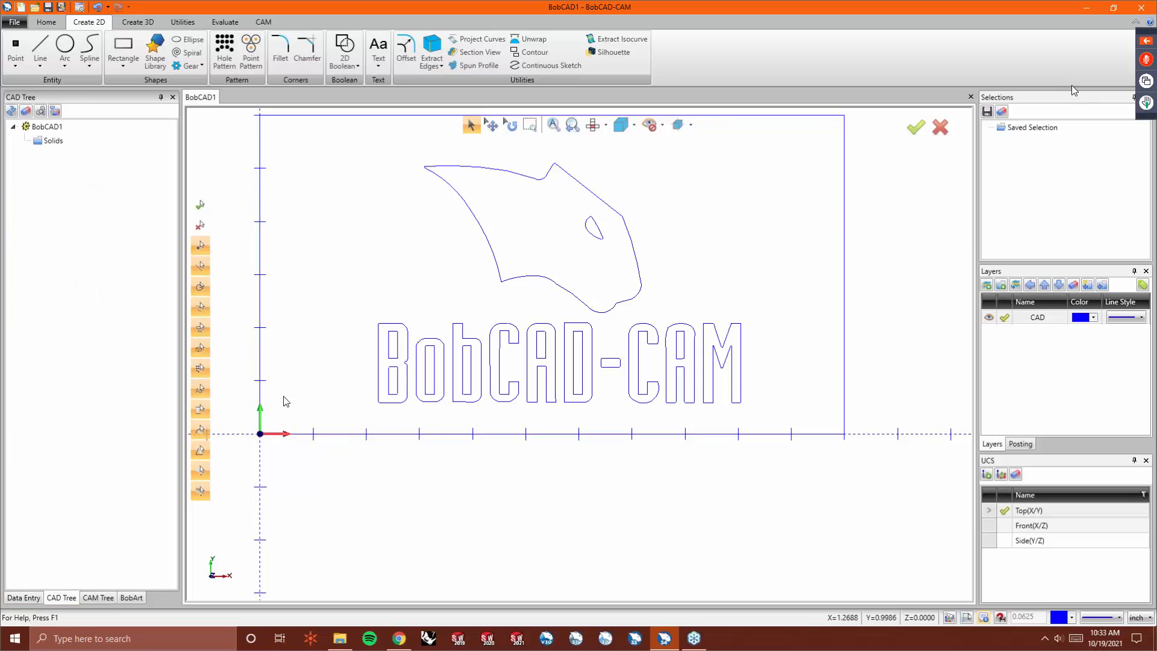
- Create a new milling job on BC_3x_Mill with stock calculated from the geometry and the default machine setup
scroll(280, 236, "up", 1)
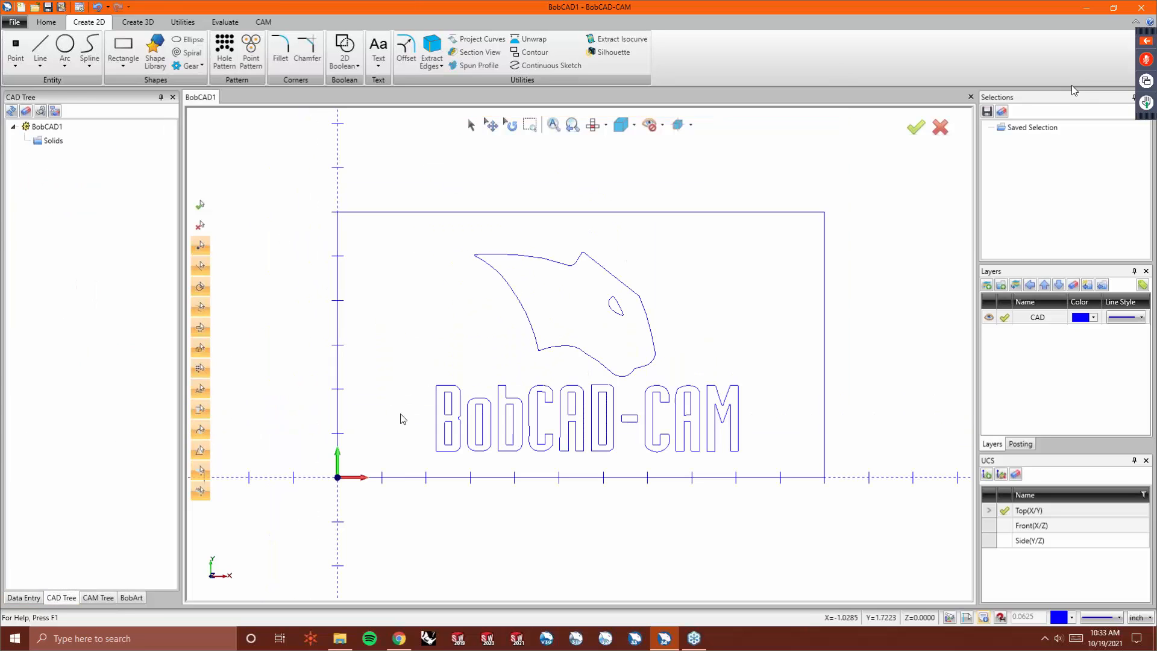
left_click(99, 599)
right_click(92, 147)
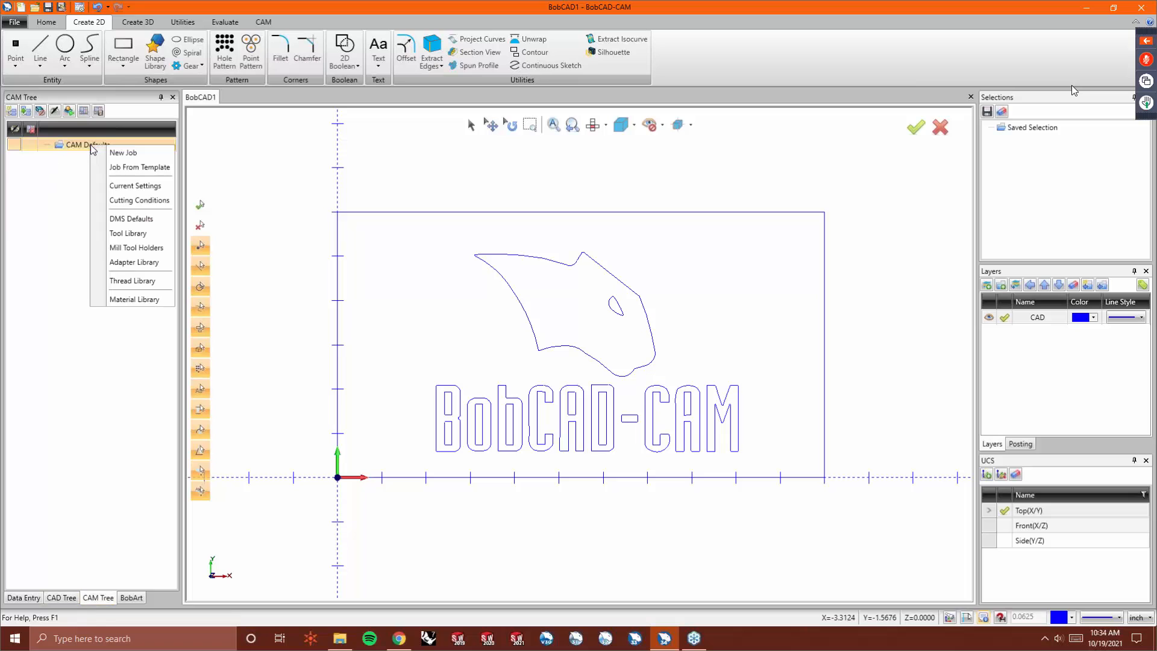
left_click(107, 152)
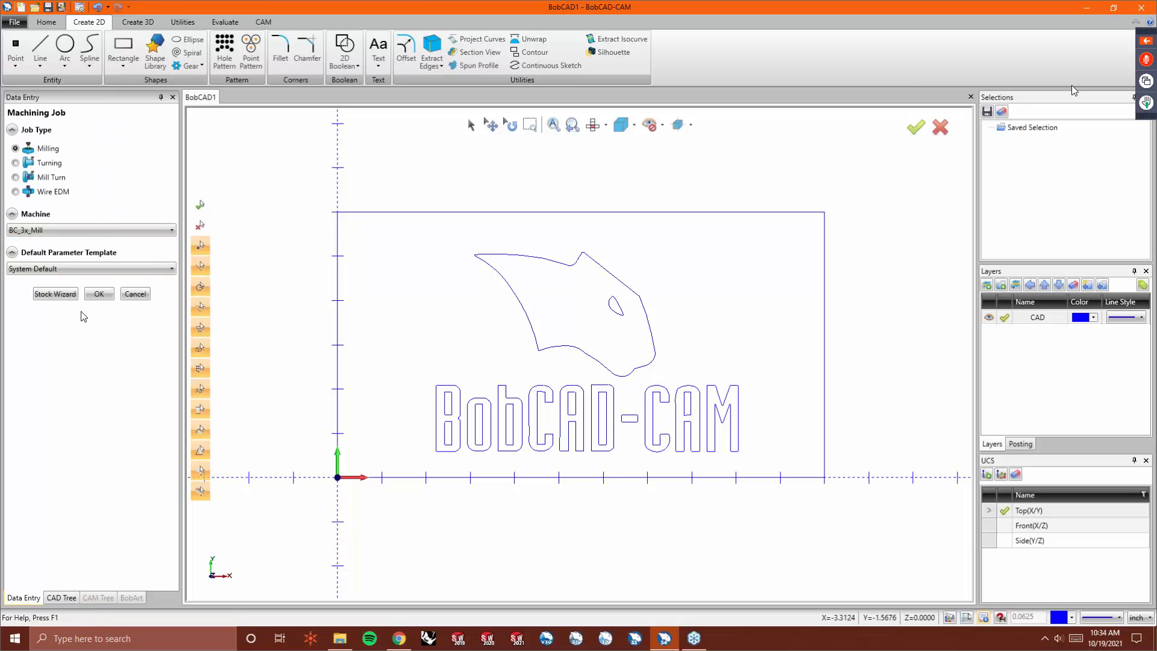
left_click(71, 295)
left_click(73, 262)
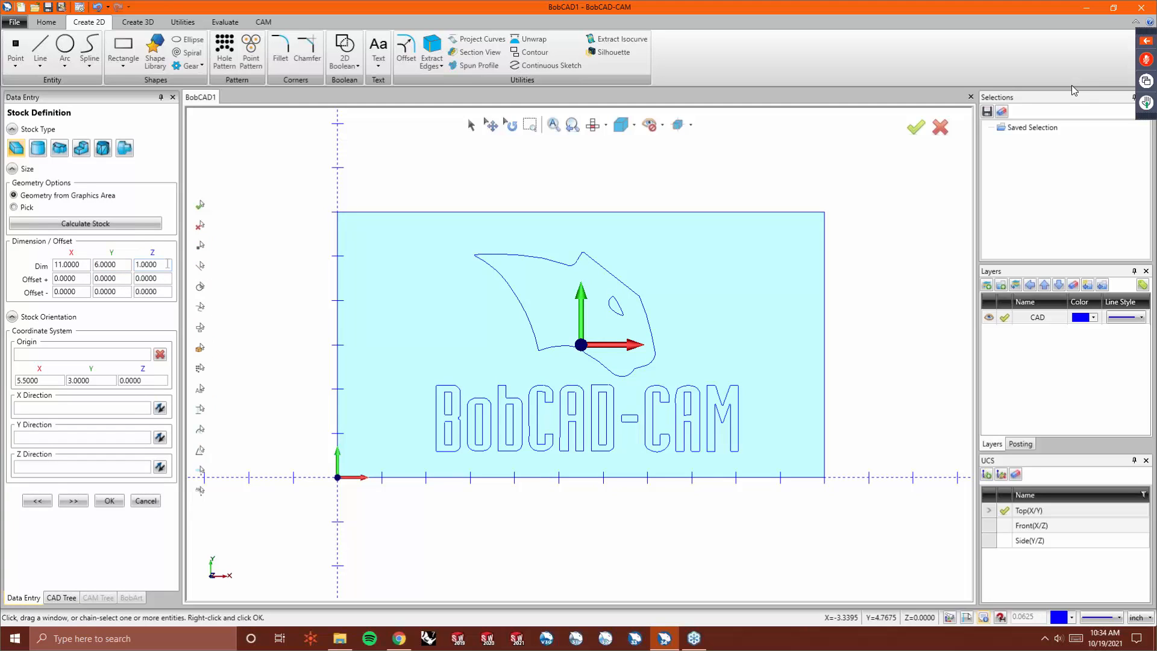
left_click(73, 501)
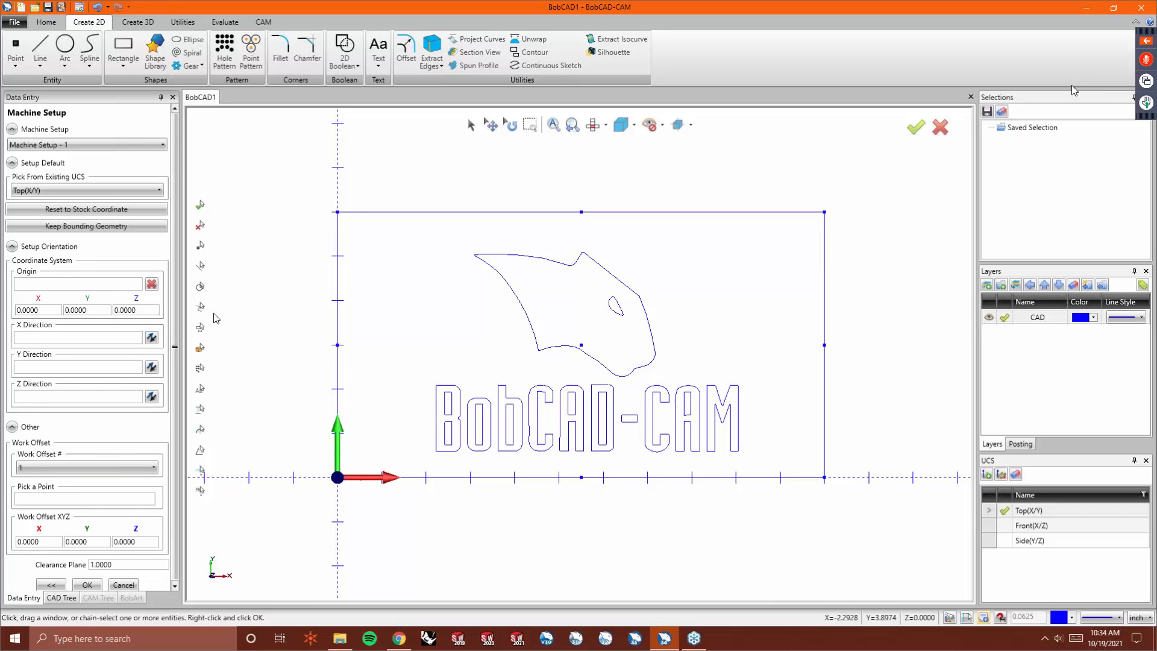
left_click(86, 583)
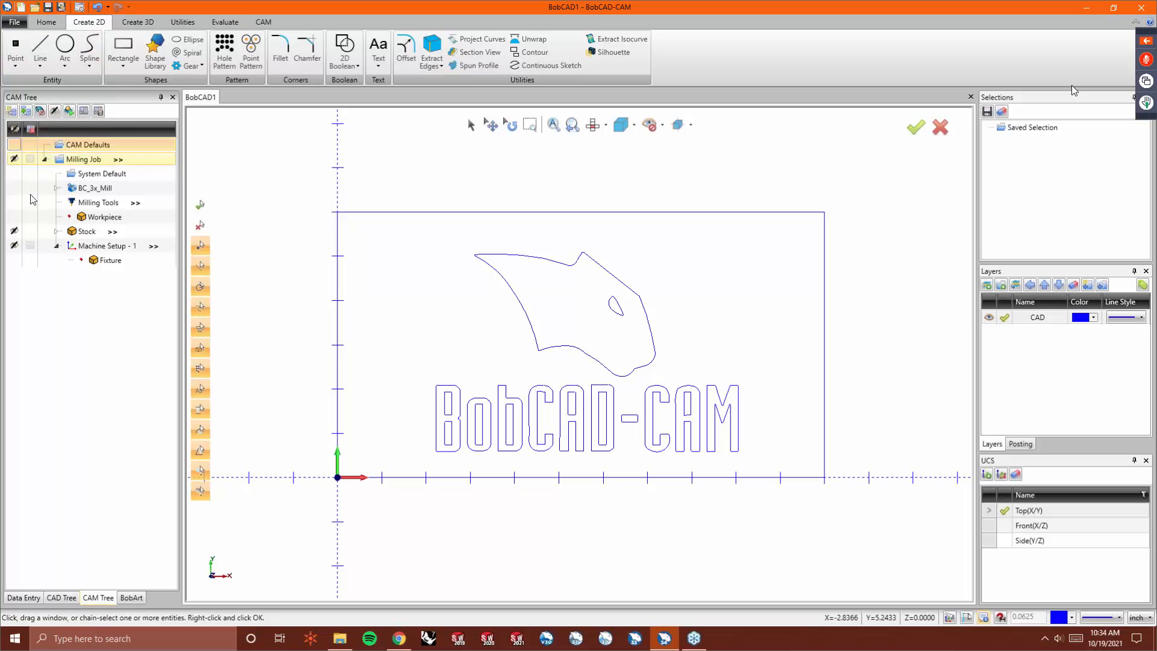
- Browse the System, Document Default, User Interface and CAM pages of the program settings
left_click(79, 6)
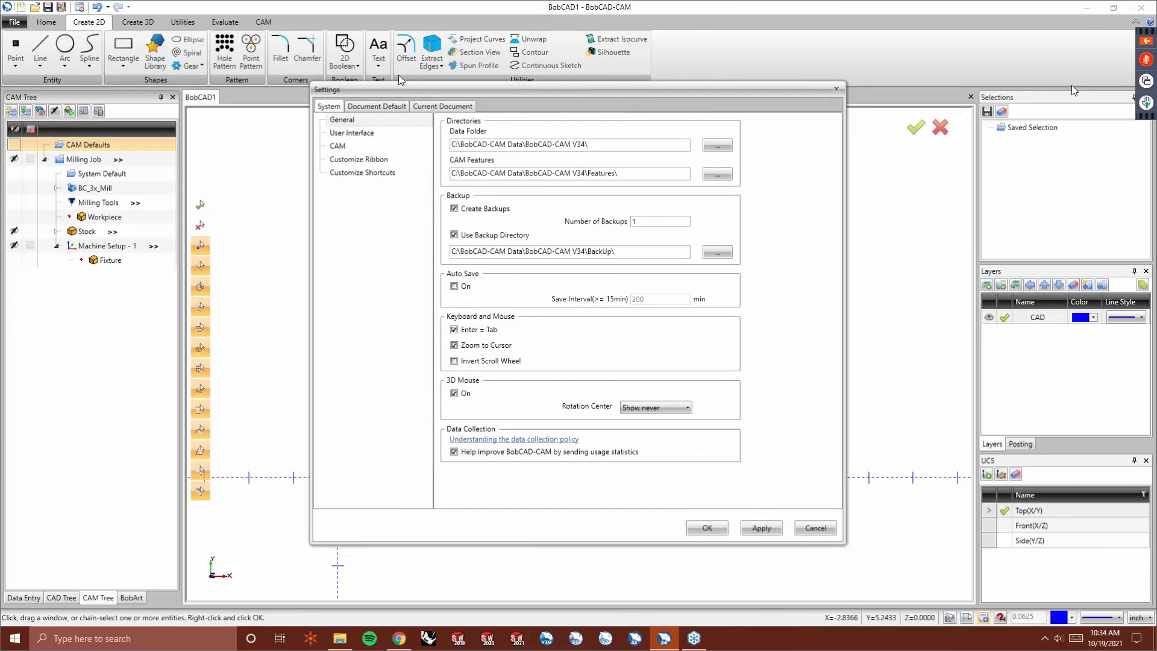
left_click(401, 107)
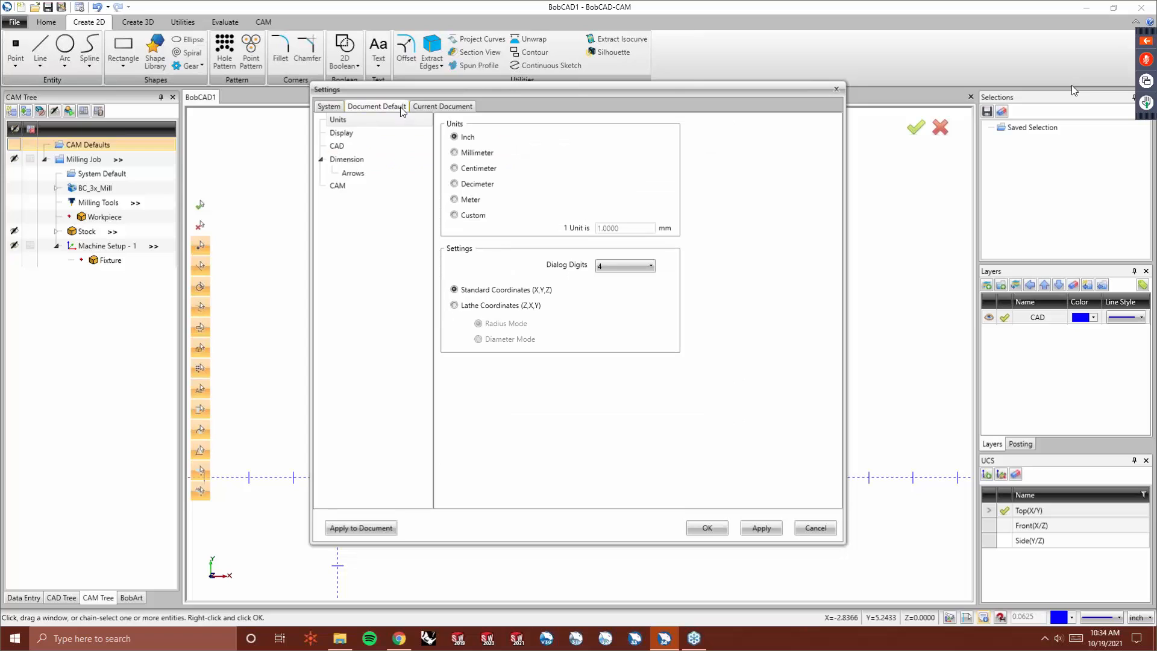
left_click(326, 109)
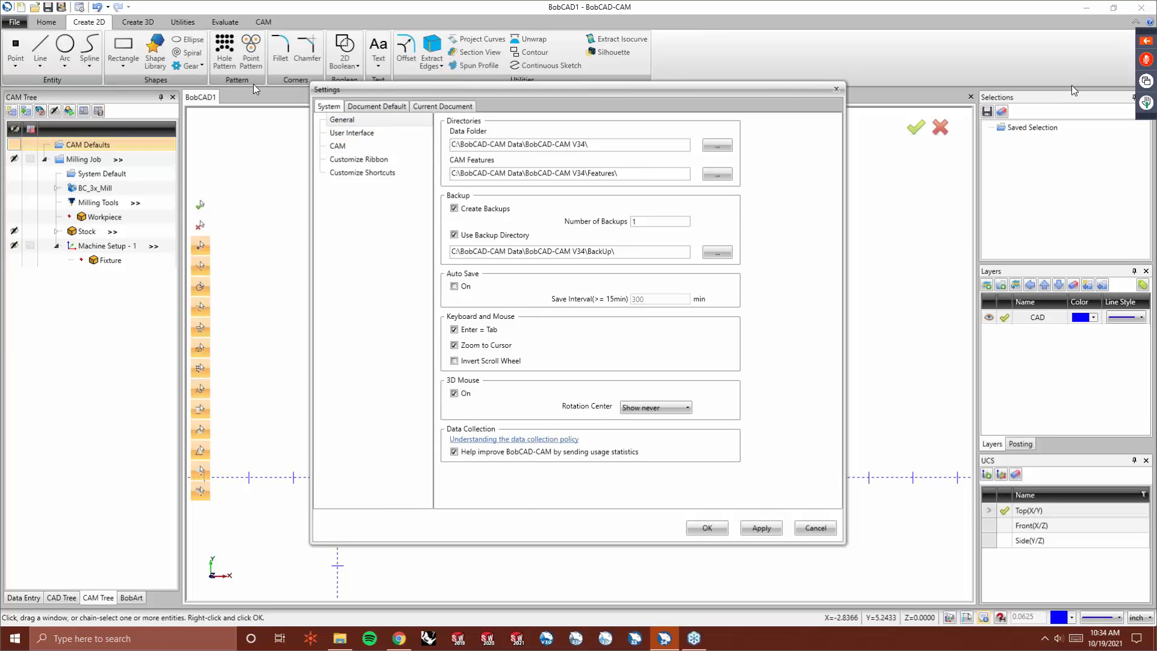
left_click(364, 135)
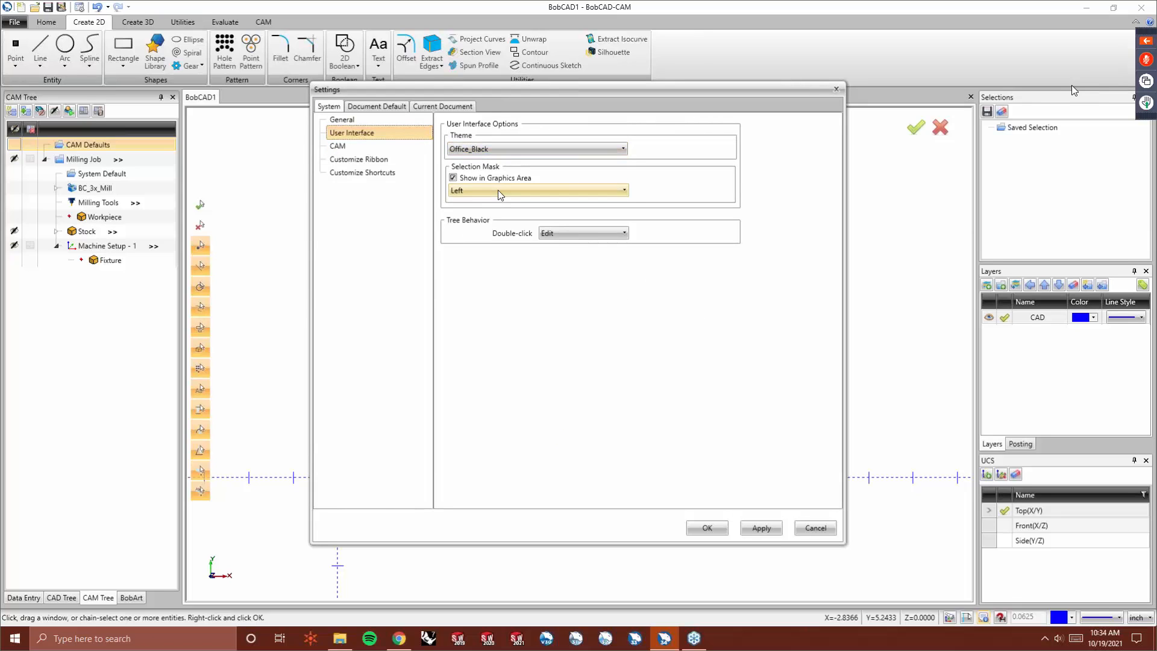
left_click(583, 232)
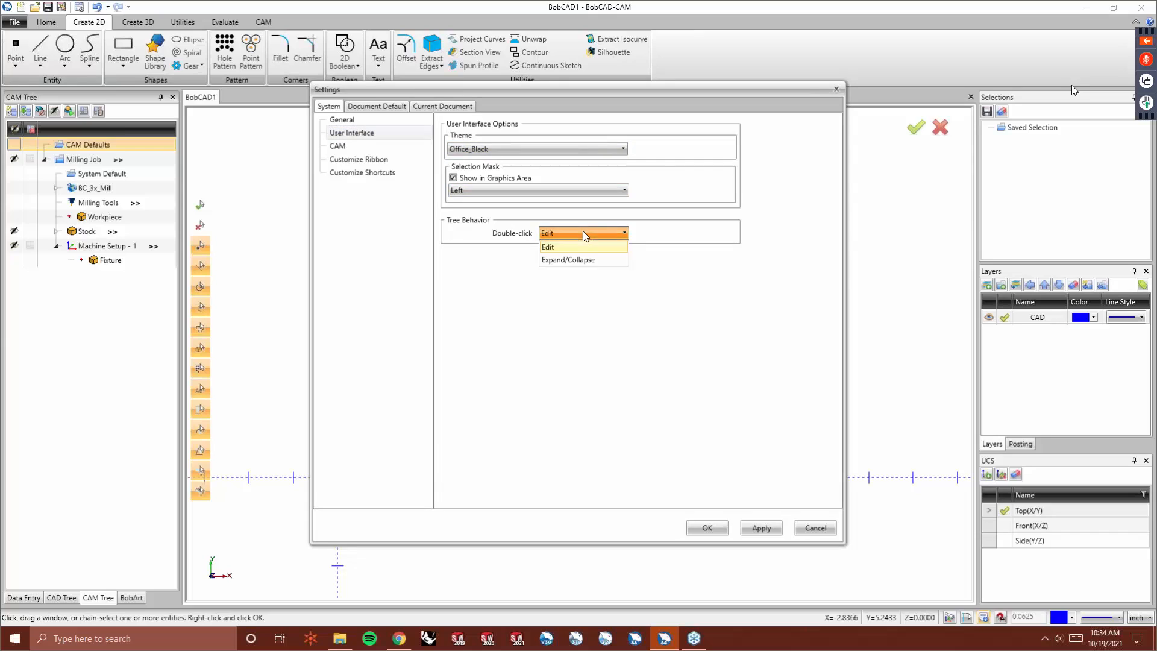
left_click(405, 248)
left_click(349, 149)
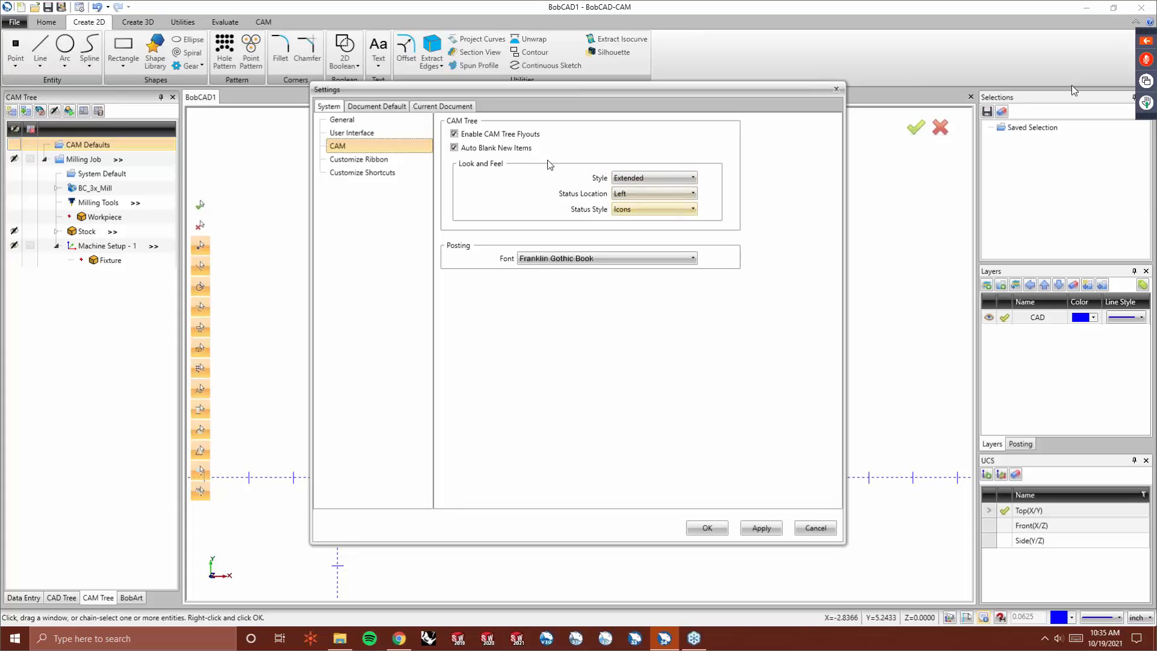
- Switch the CAM tree style to Classic and apply it
left_click(669, 176)
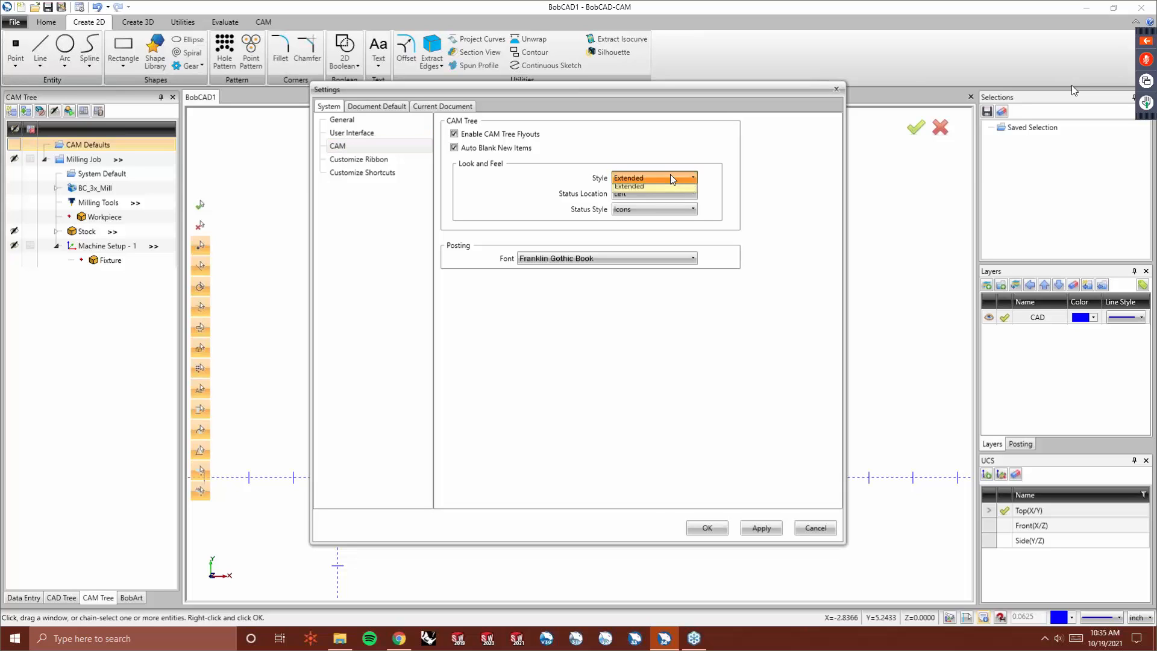
left_click(662, 193)
left_click(761, 528)
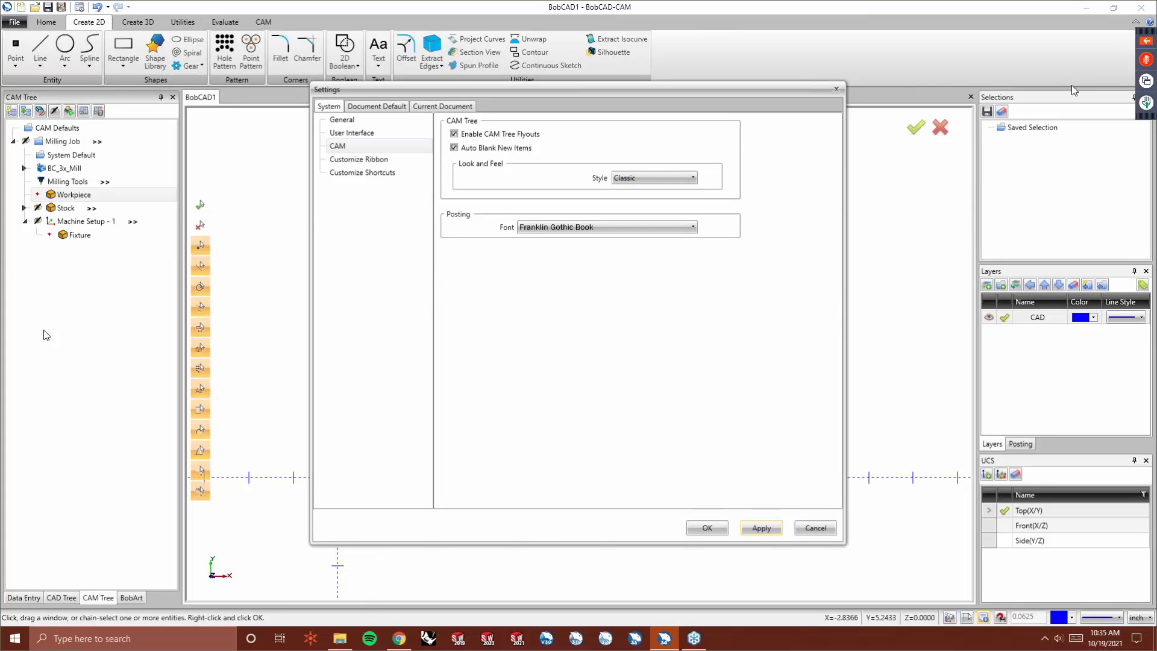
- Switch the CAM tree style back to Extended and apply it
left_click(615, 180)
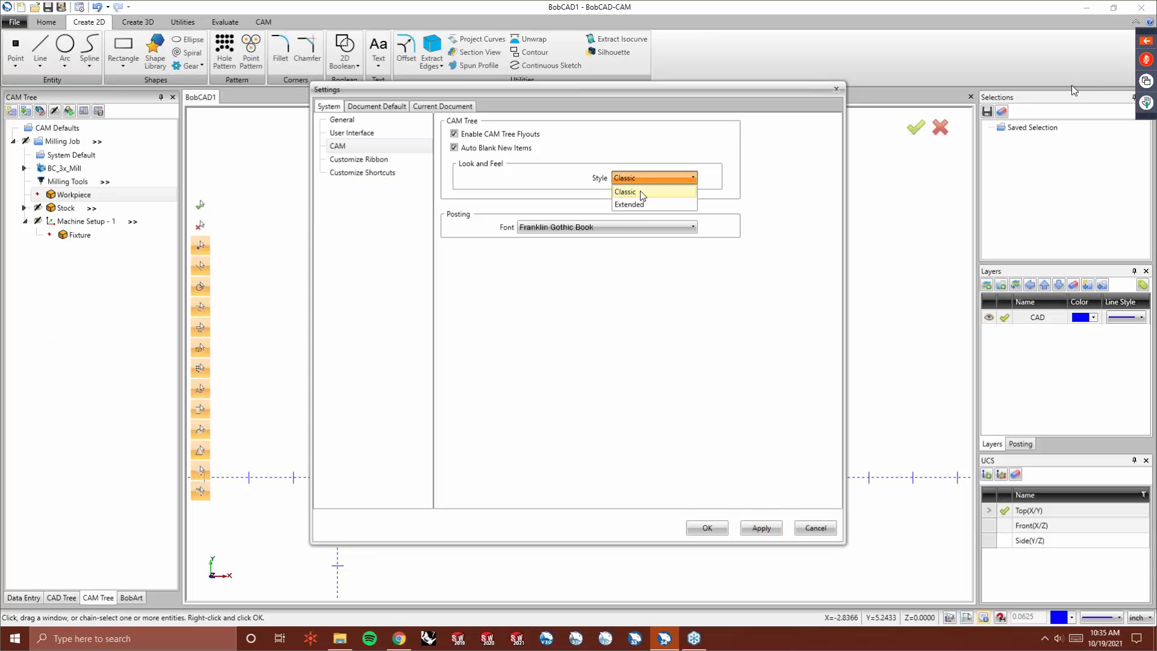
left_click(642, 196)
left_click(766, 527)
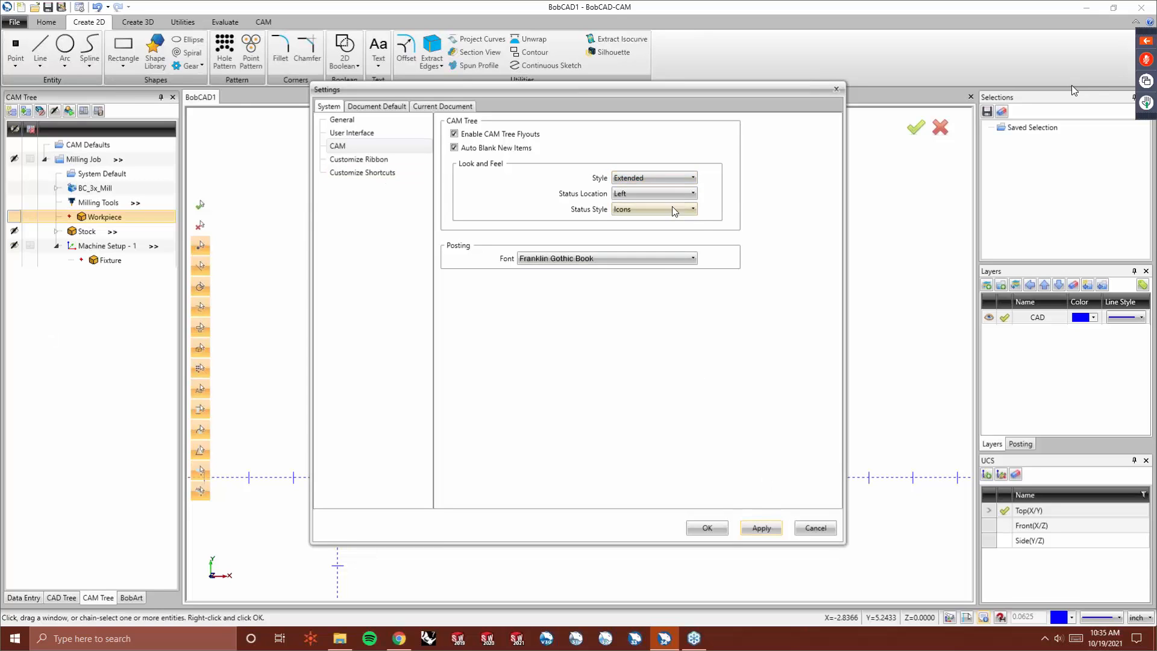
- Set the CAM tree status location to Right and apply it
left_click(649, 193)
left_click(651, 220)
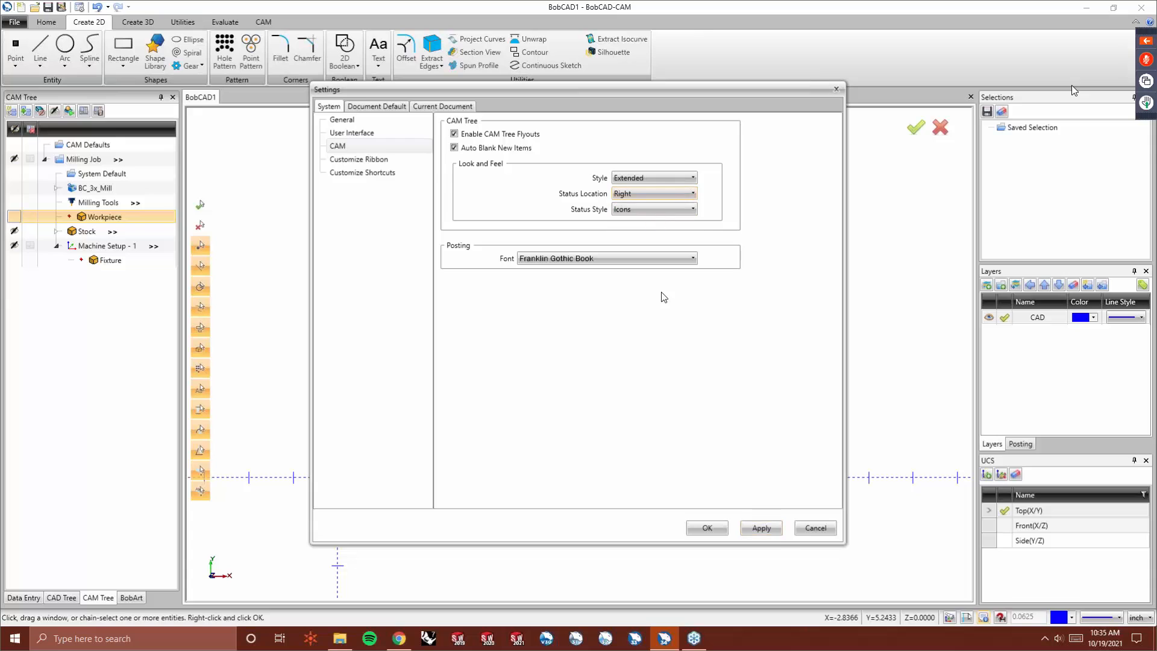
left_click(775, 534)
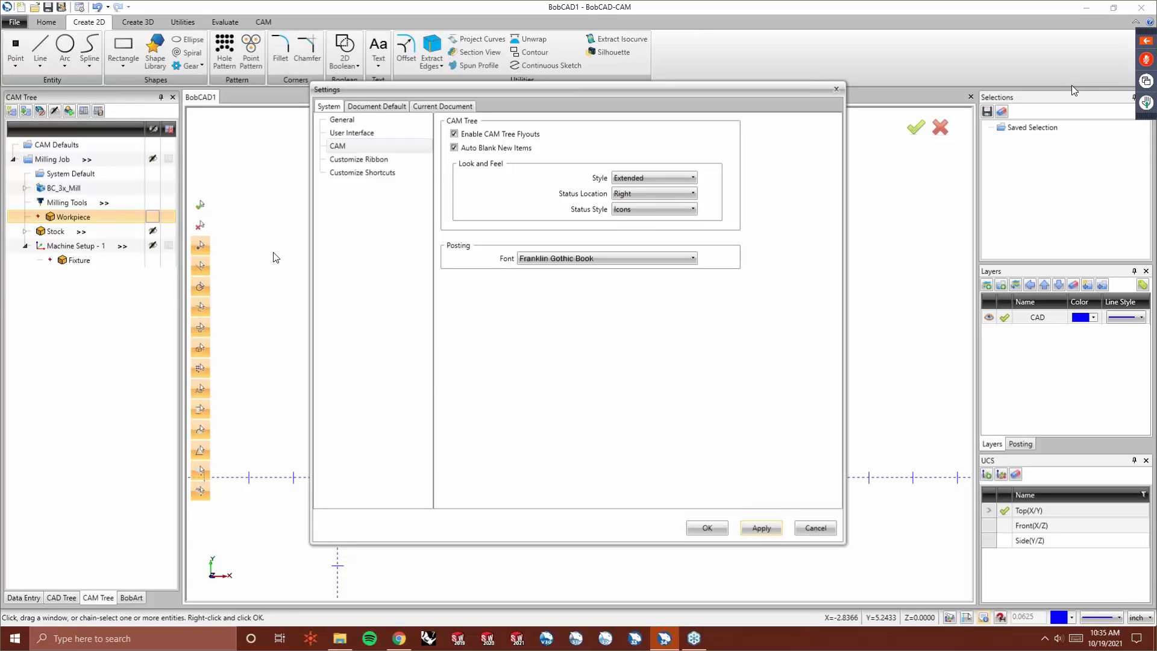
- Set the CAM tree status location back to Left and apply it
left_click(672, 199)
left_click(670, 206)
left_click(771, 531)
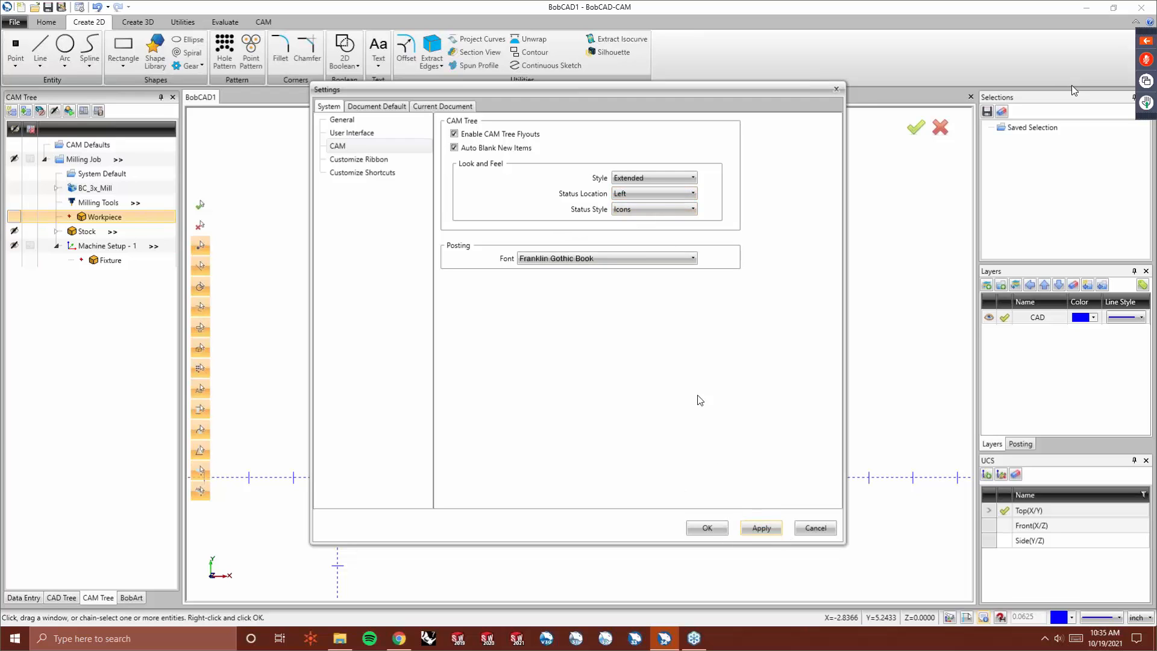
- Set the CAM tree status style to Check boxes and apply it
left_click(654, 210)
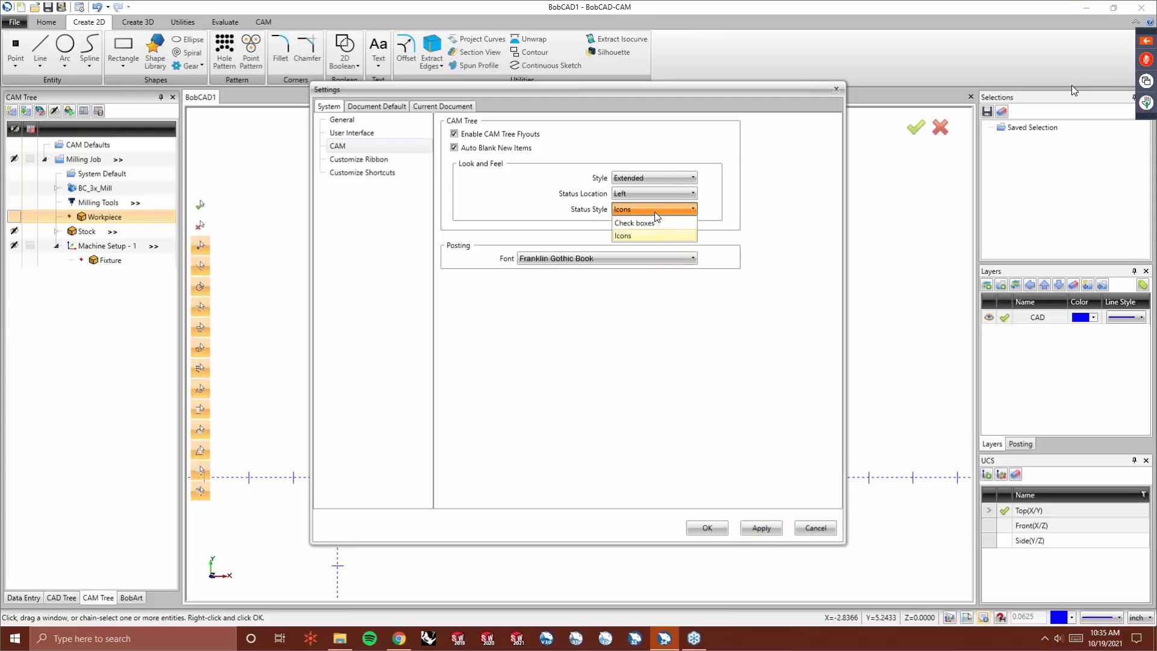
left_click(654, 223)
left_click(760, 528)
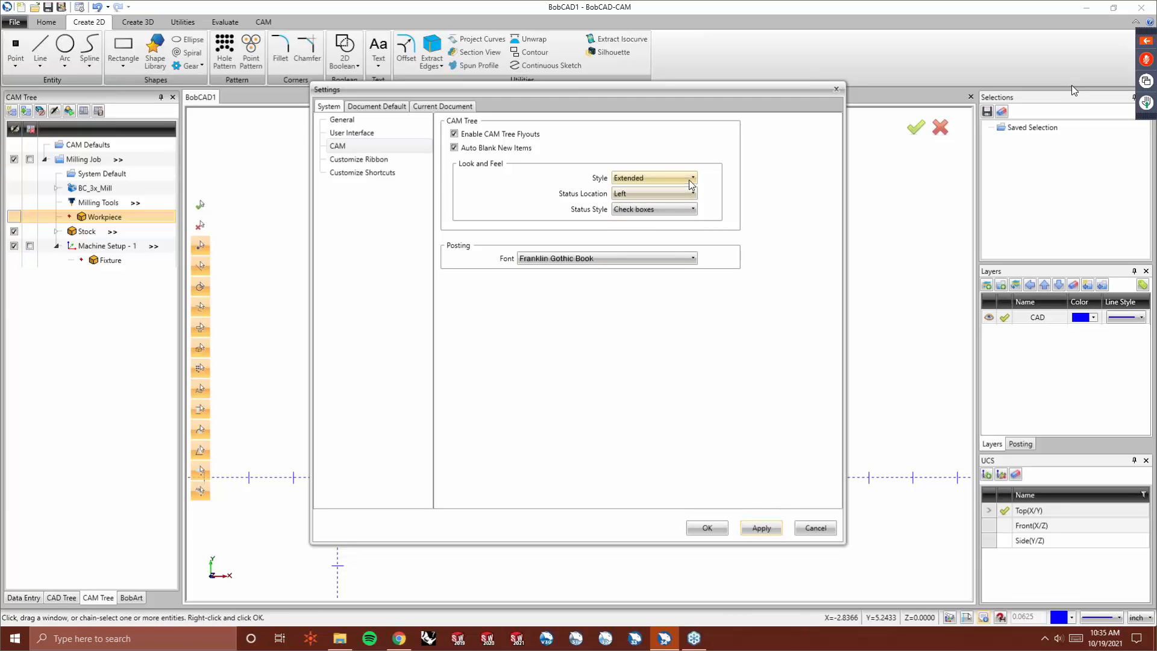
- Set the CAM tree status style back to Icons, apply it and close the settings
left_click(688, 211)
left_click(679, 237)
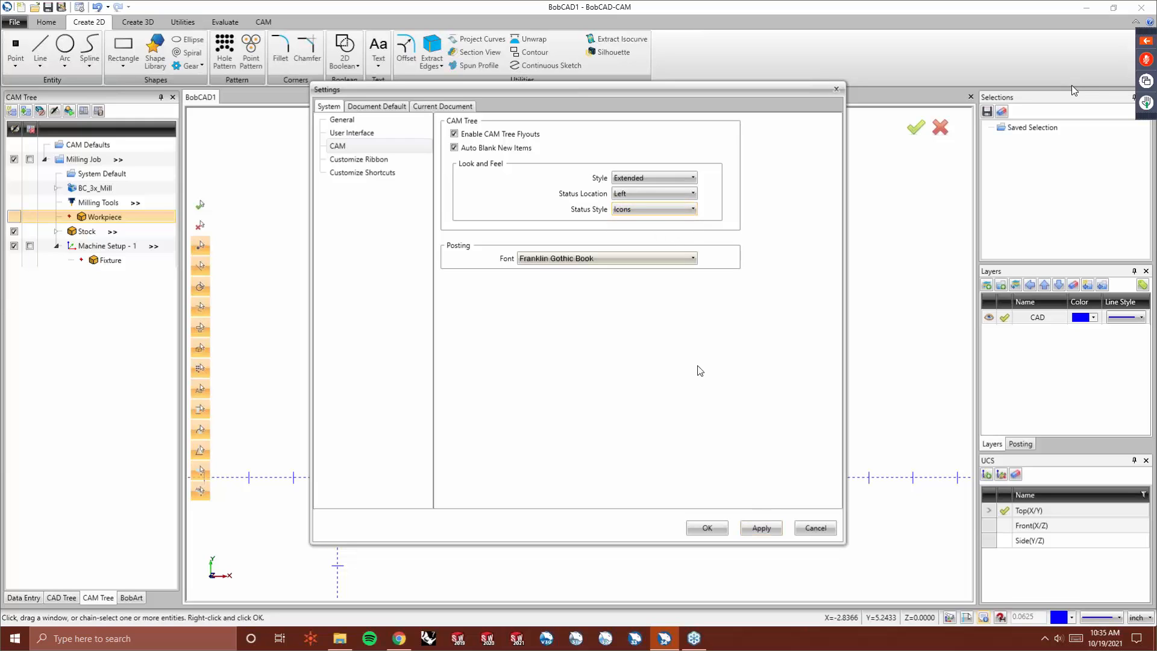
left_click(769, 529)
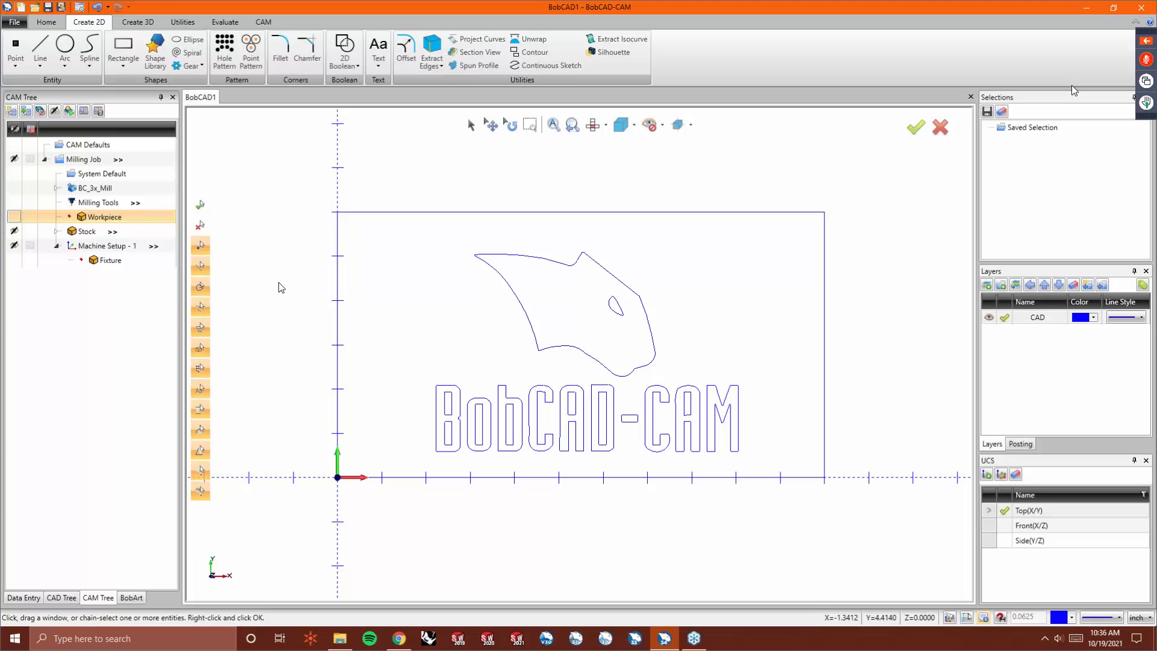
- Add a Mill V-Carve feature to Machine Setup - 1
left_click(111, 246)
right_click(113, 246)
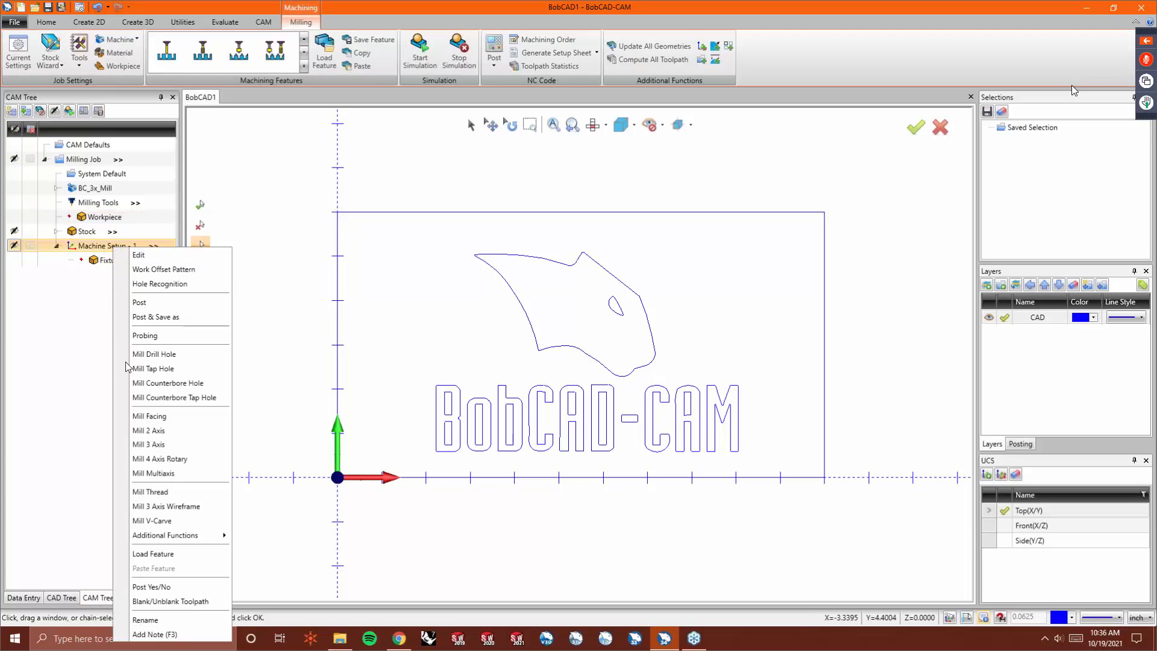
left_click(186, 522)
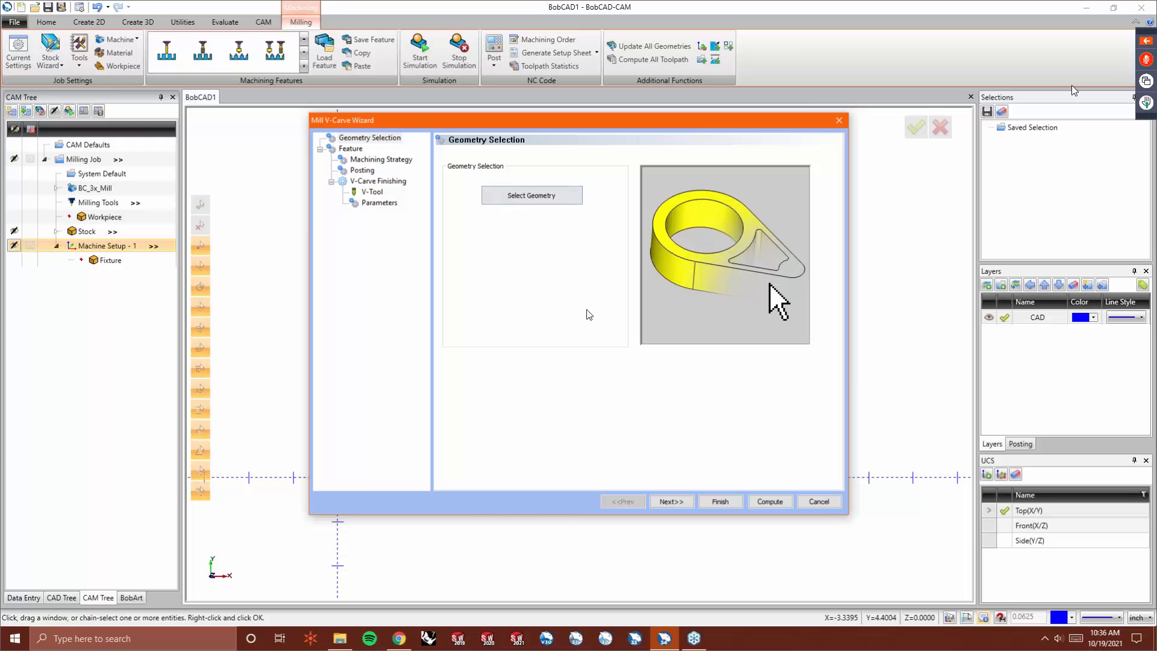
- Start geometry selection and pick the cat head outlines and the 'Bob' letter outlines
left_click(545, 195)
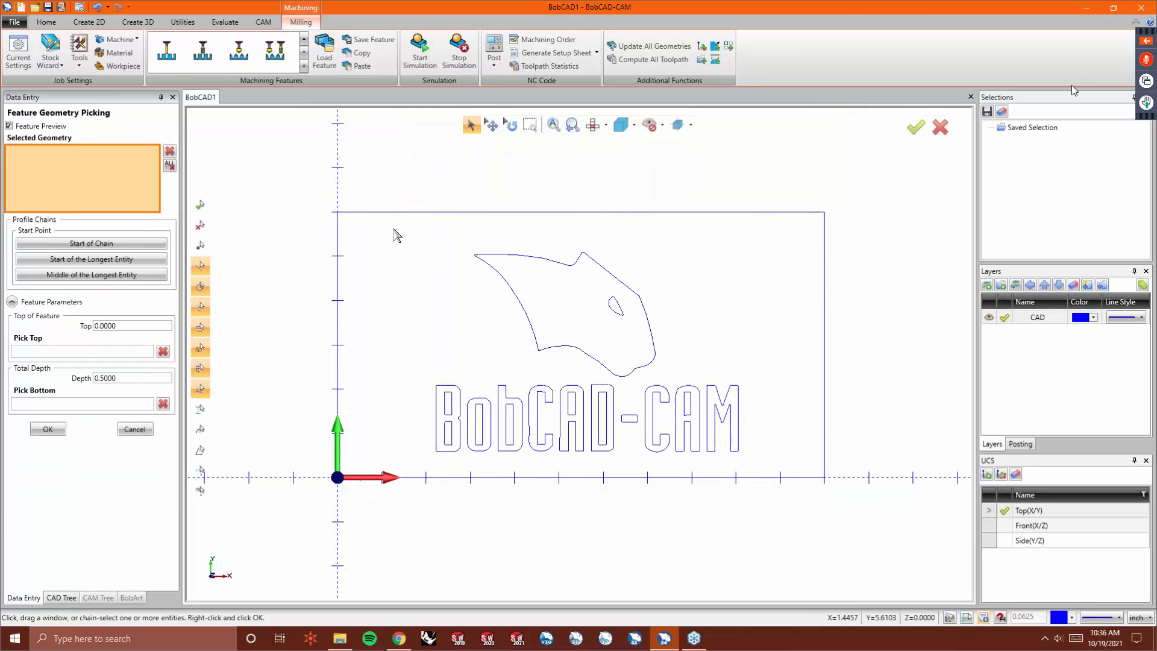
left_click_drag(391, 228, 771, 459)
left_click(515, 295)
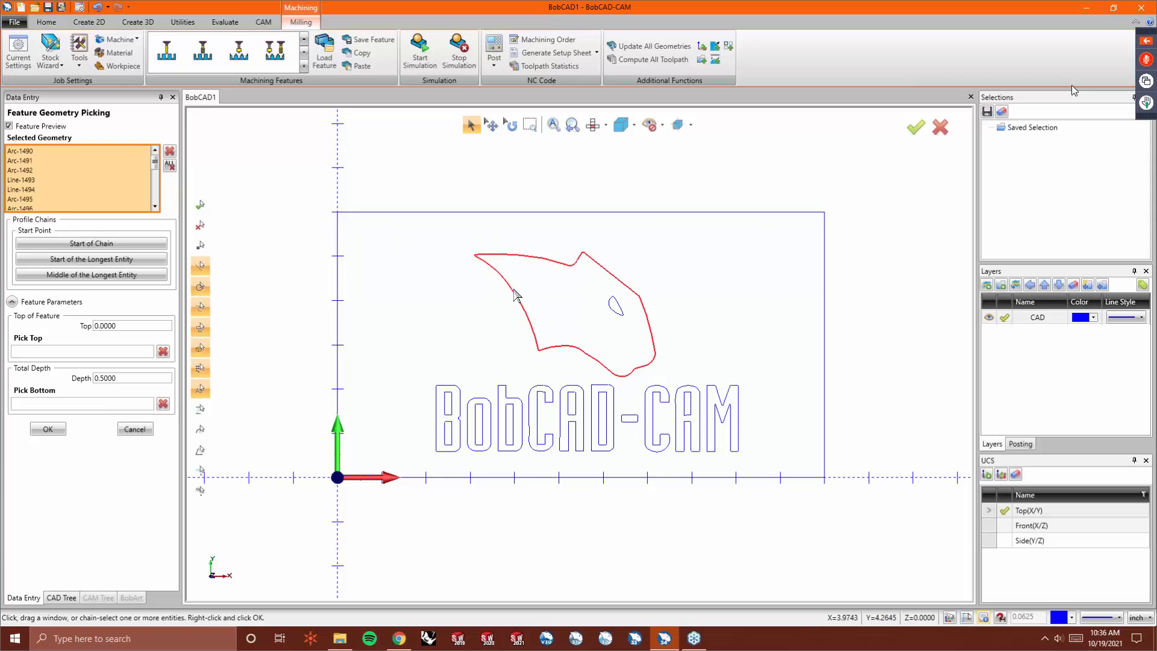
left_click(621, 317)
left_click(447, 412)
left_click(452, 425, "shift")
left_click(461, 425, "shift")
left_click(468, 429, "shift")
left_click(479, 432, "shift")
left_click(506, 437, "shift")
left_click(507, 436, "shift")
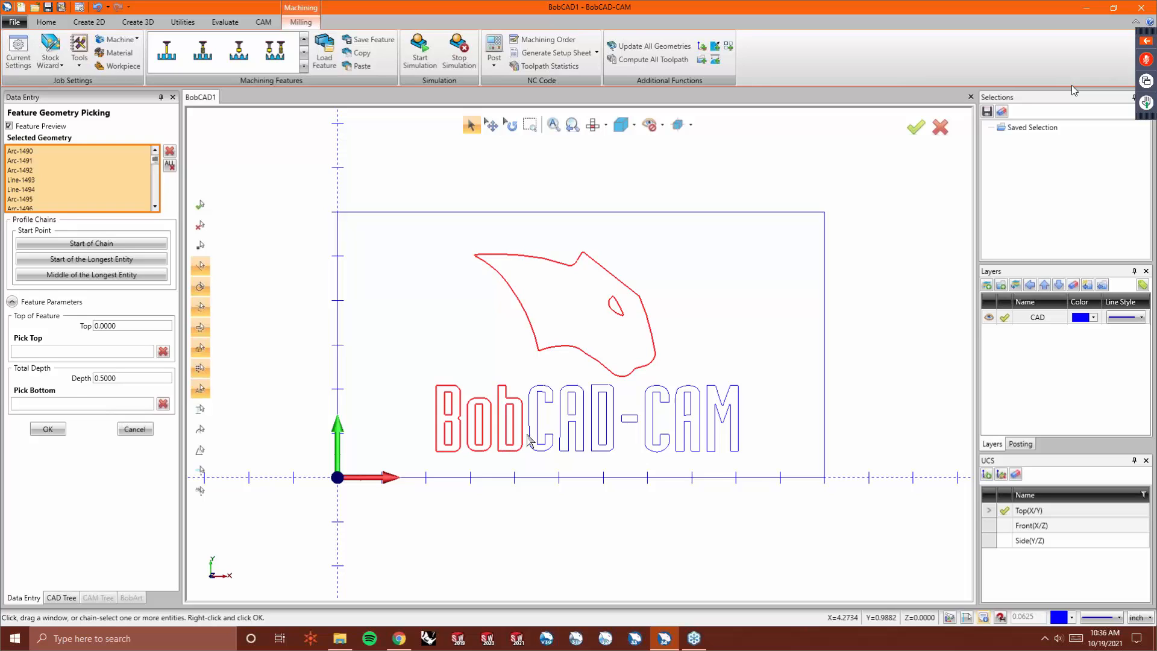
- Add the 'CAD-CAM' letter outlines to the selection and confirm the V-Carve geometry
left_click(531, 446, "shift")
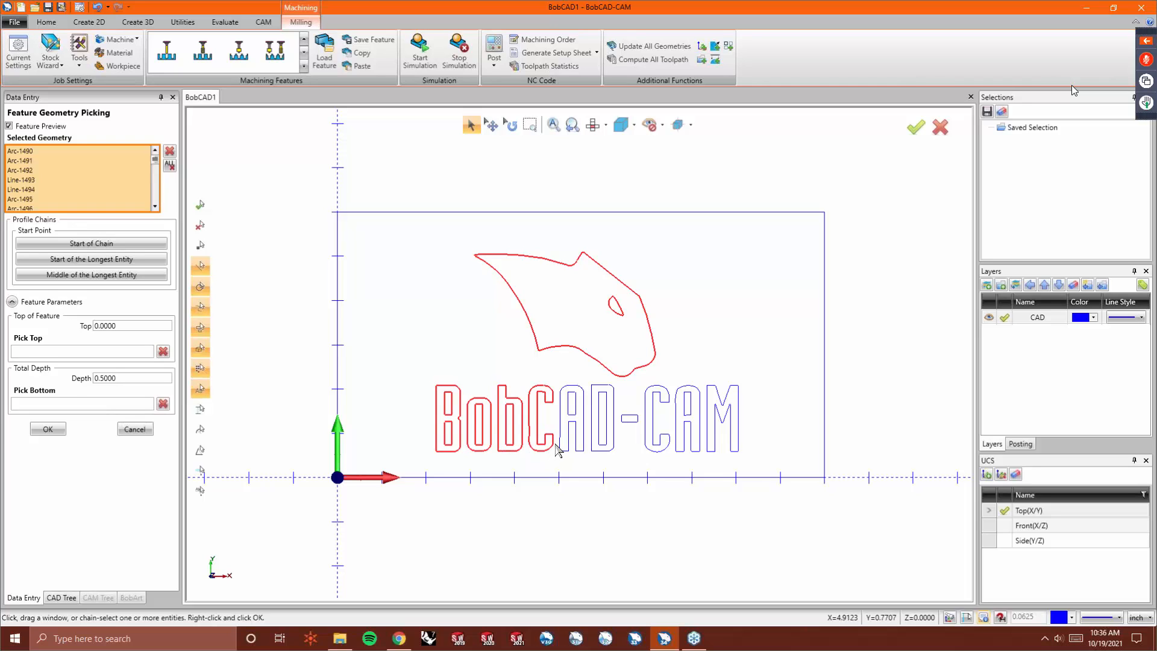
left_click(580, 422, "shift")
left_click(576, 415, "shift")
left_click(599, 421, "shift")
left_click(592, 424, "shift")
left_click(630, 425, "shift")
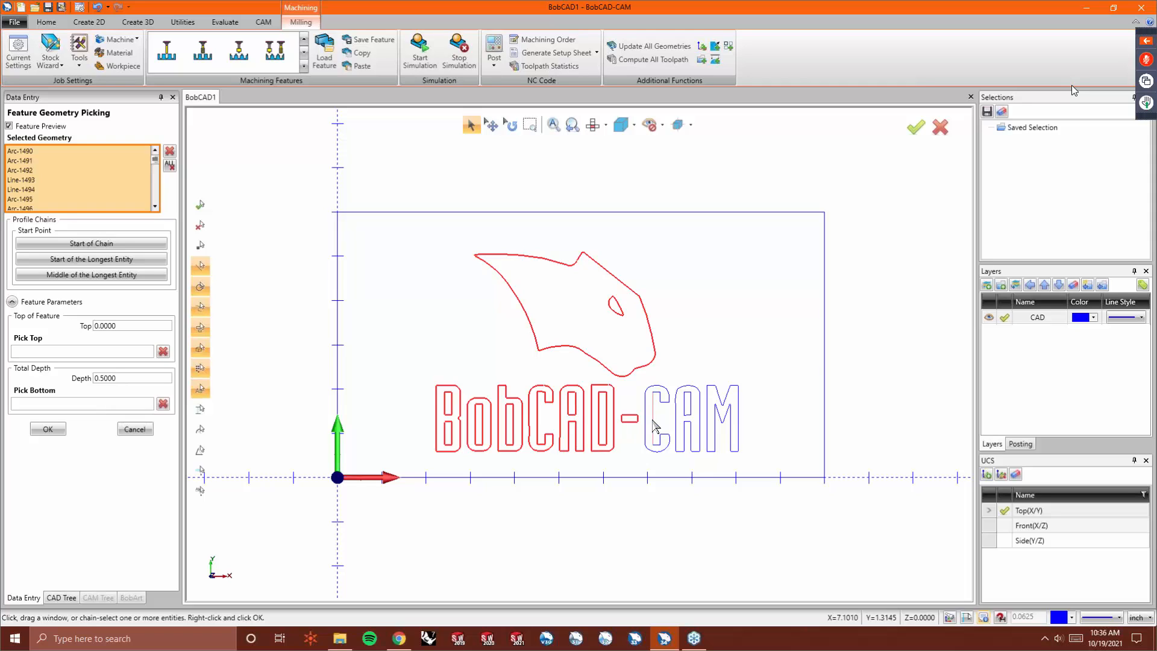
left_click(658, 428, "shift")
left_click(683, 429, "shift")
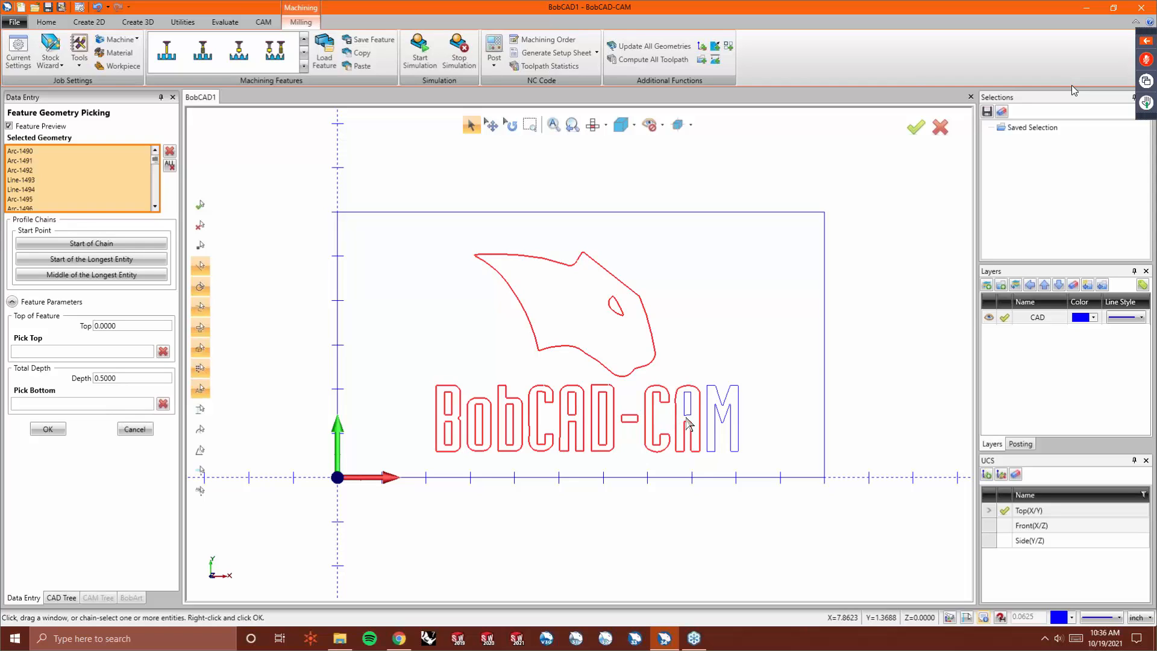
left_click(689, 416, "shift")
left_click(738, 416, "shift")
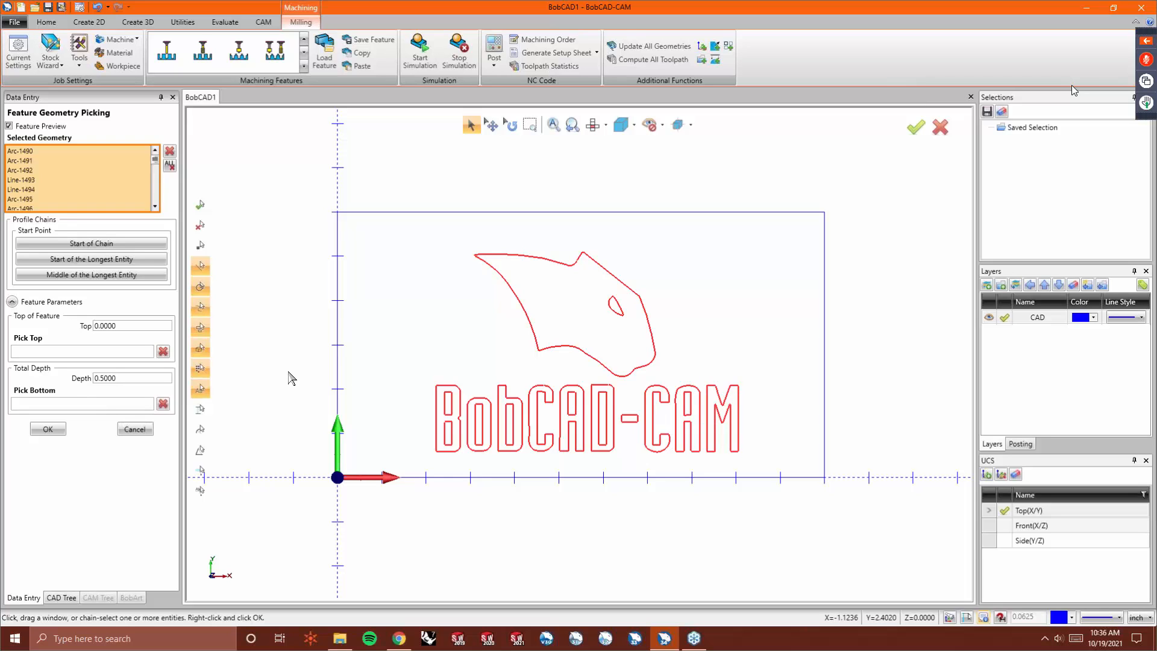
right_click(303, 233)
left_click(313, 240)
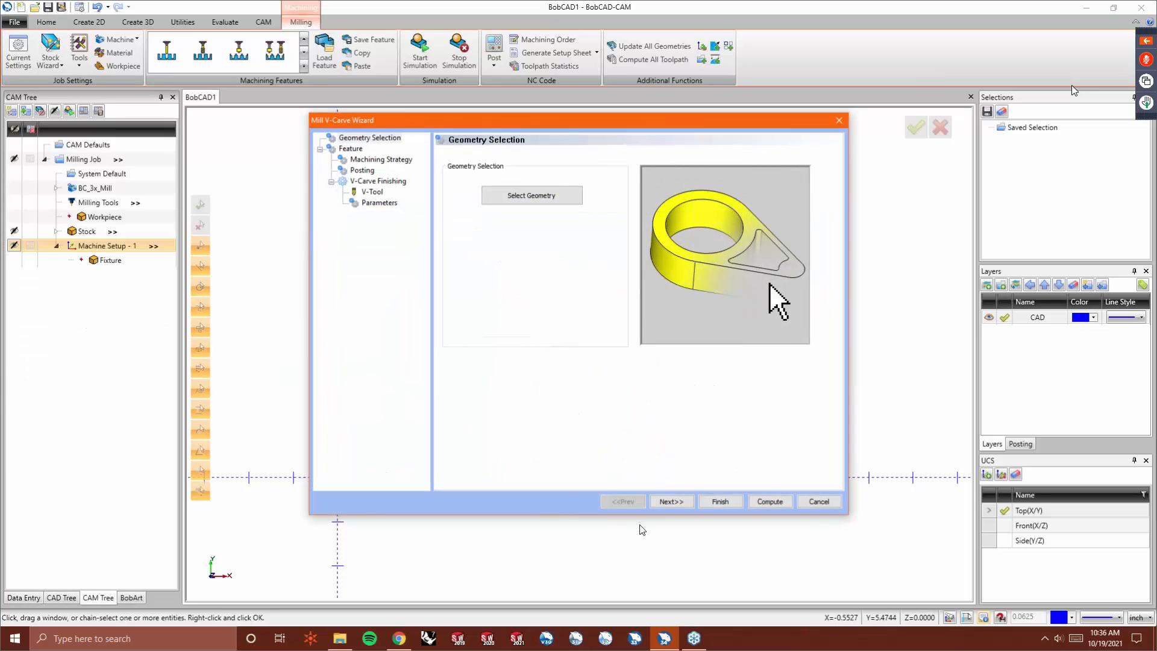
- Set the V-Carve feature's total depth to 0.125
left_click(671, 500)
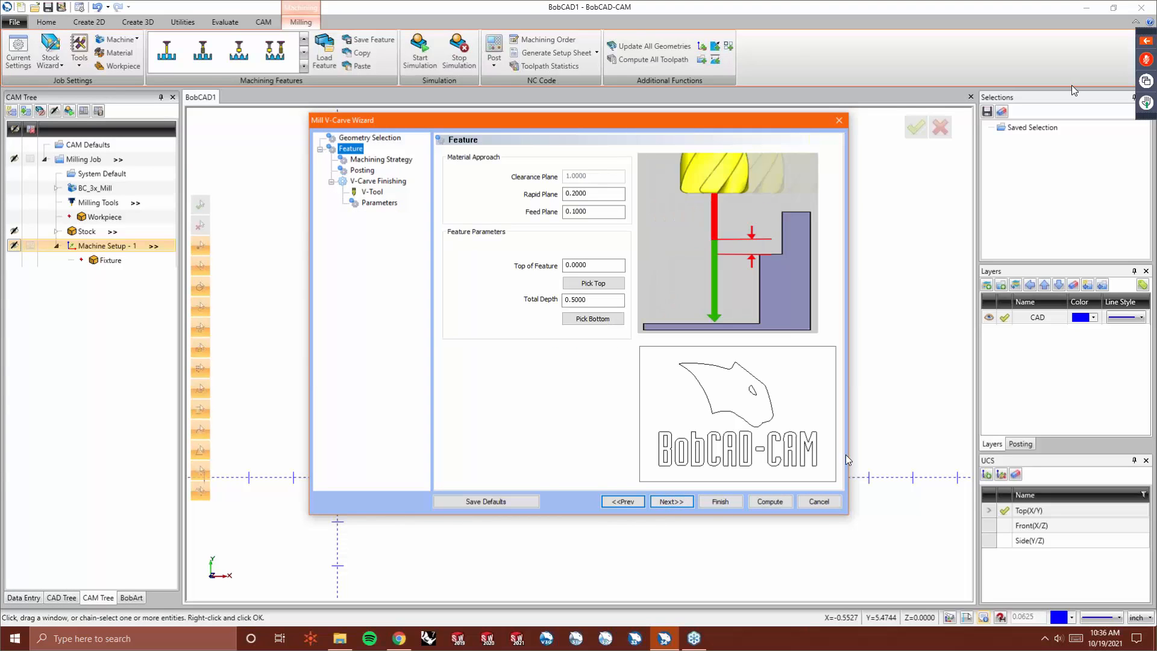
left_click(593, 303)
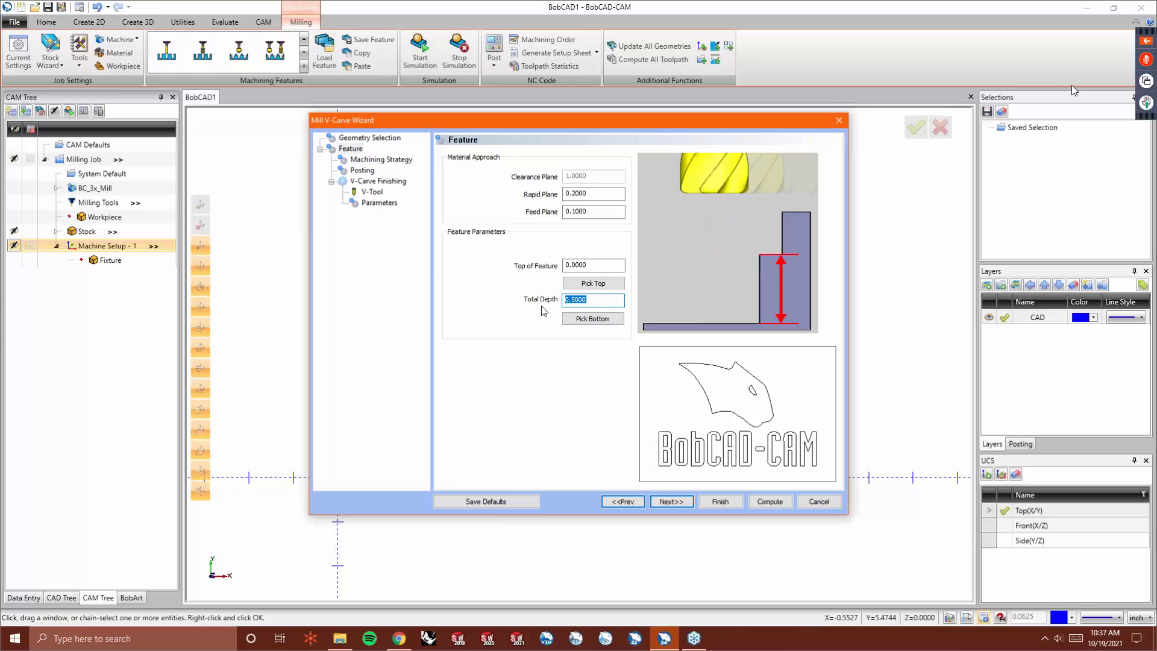
type(".125")
key("Tab")
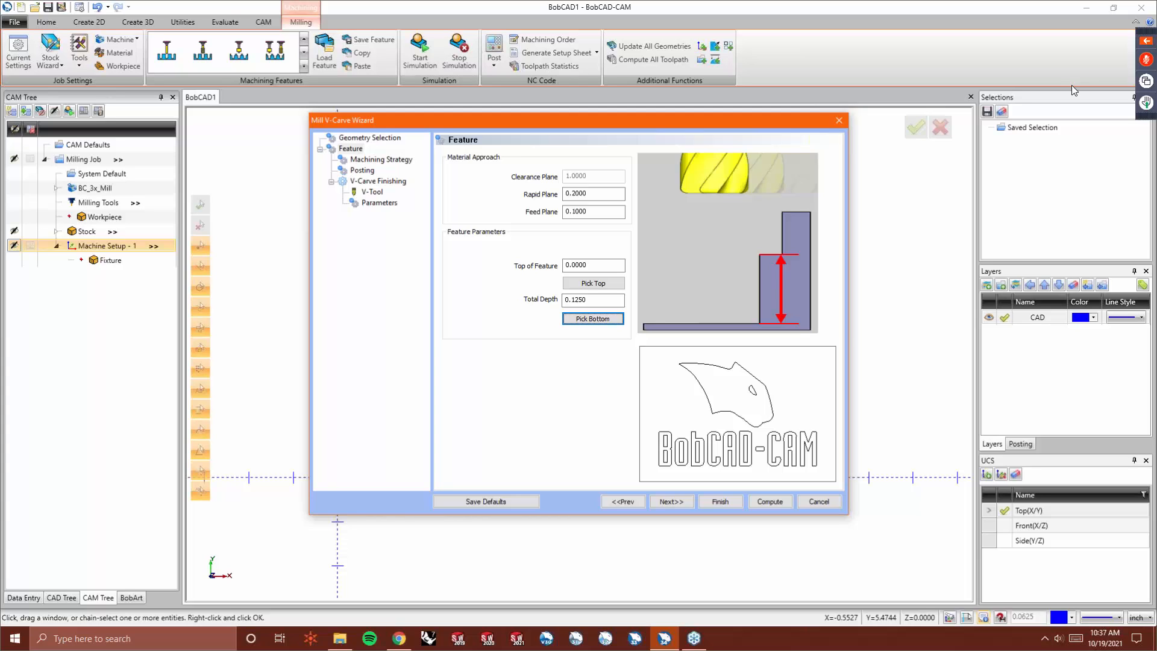
- Page through the Machining Strategy, Posting, V-Tool and Parameters settings and compute the V-Carve toolpath
left_click(670, 501)
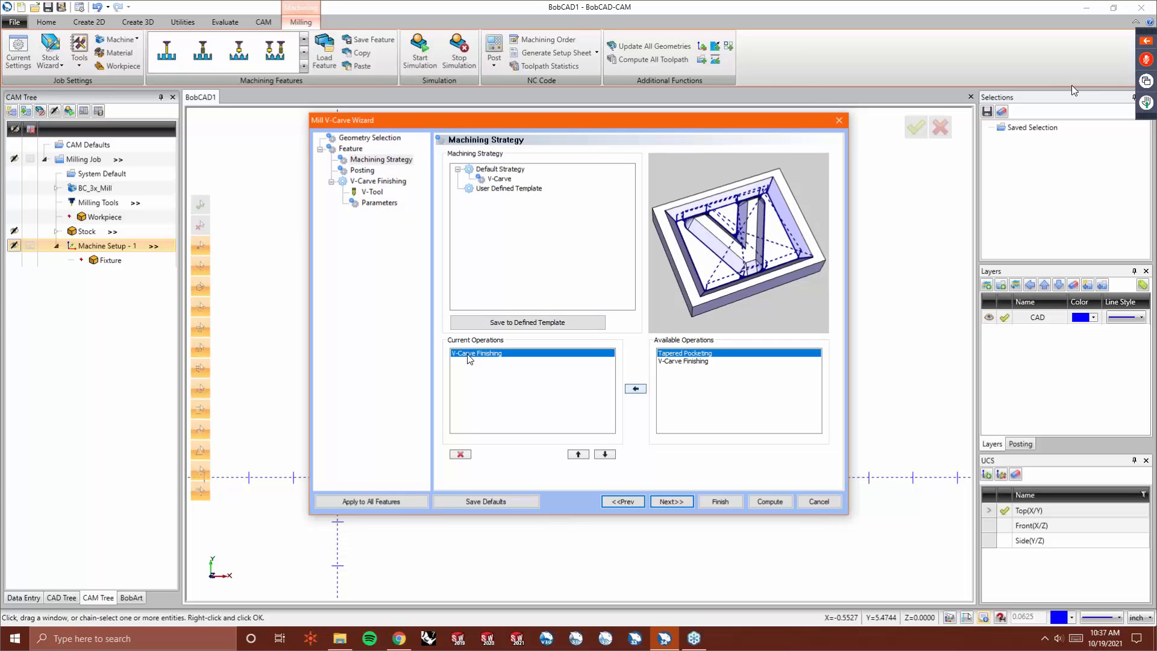
left_click(674, 502)
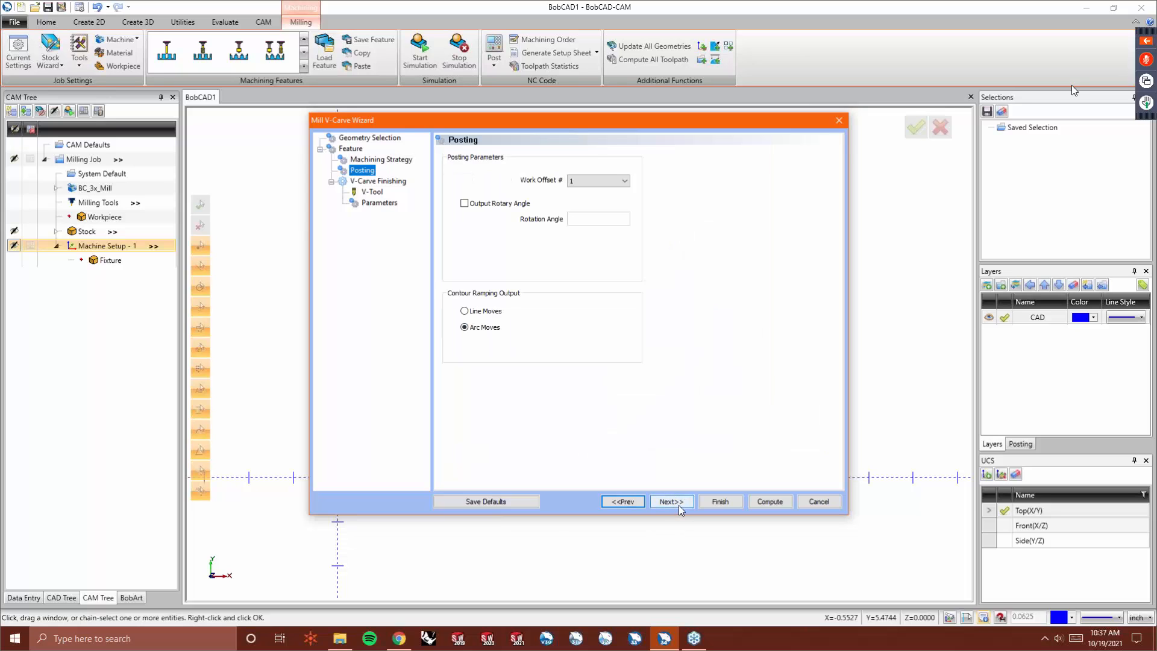
left_click(679, 505)
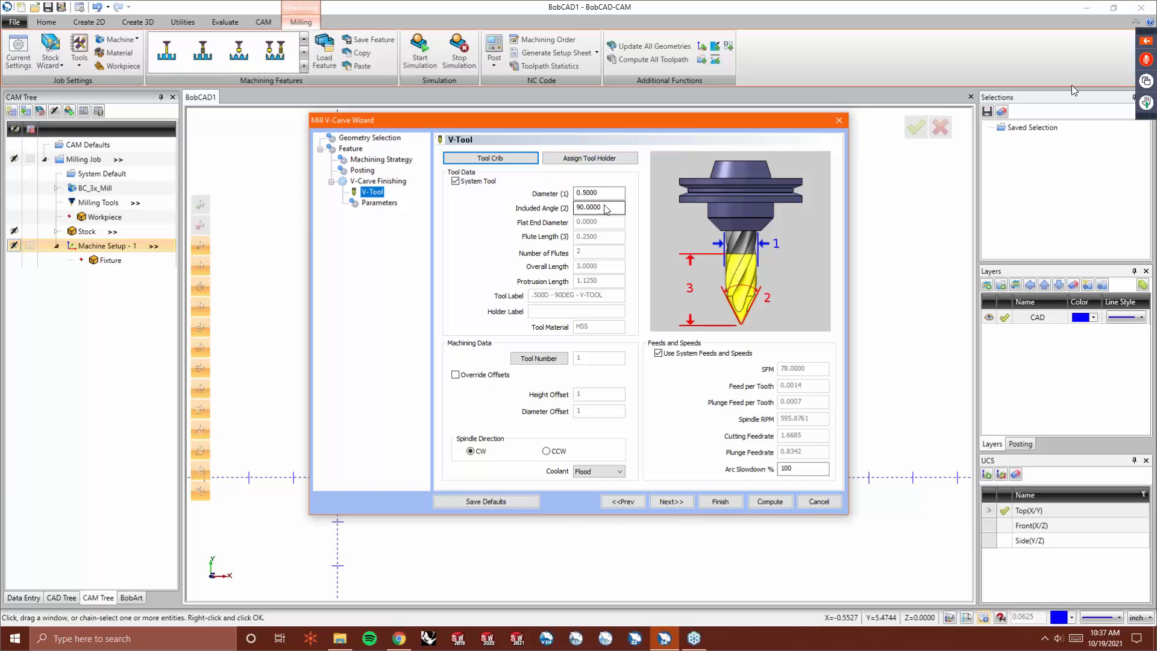
left_click(666, 502)
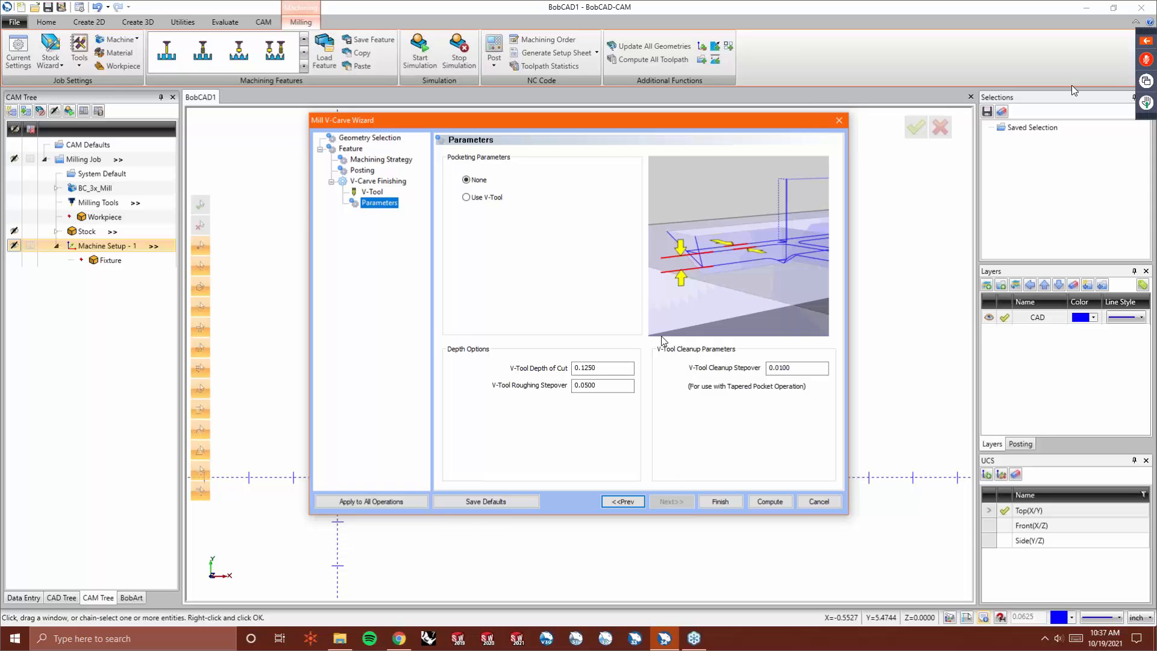
left_click_drag(619, 368, 504, 367)
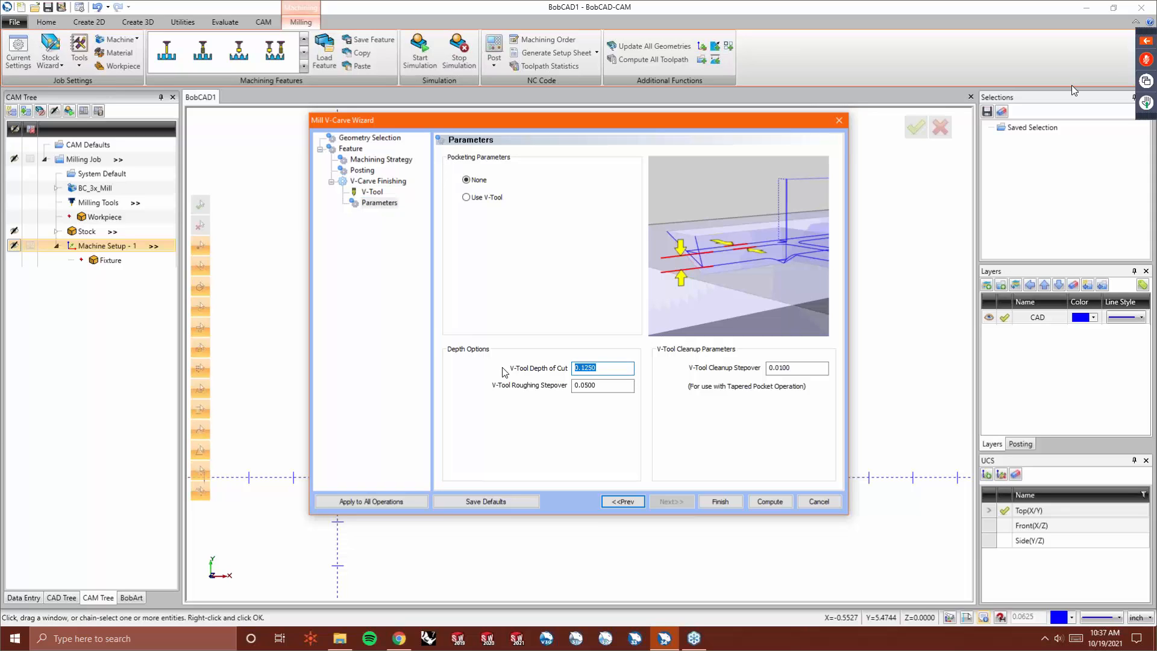
left_click_drag(621, 386, 510, 394)
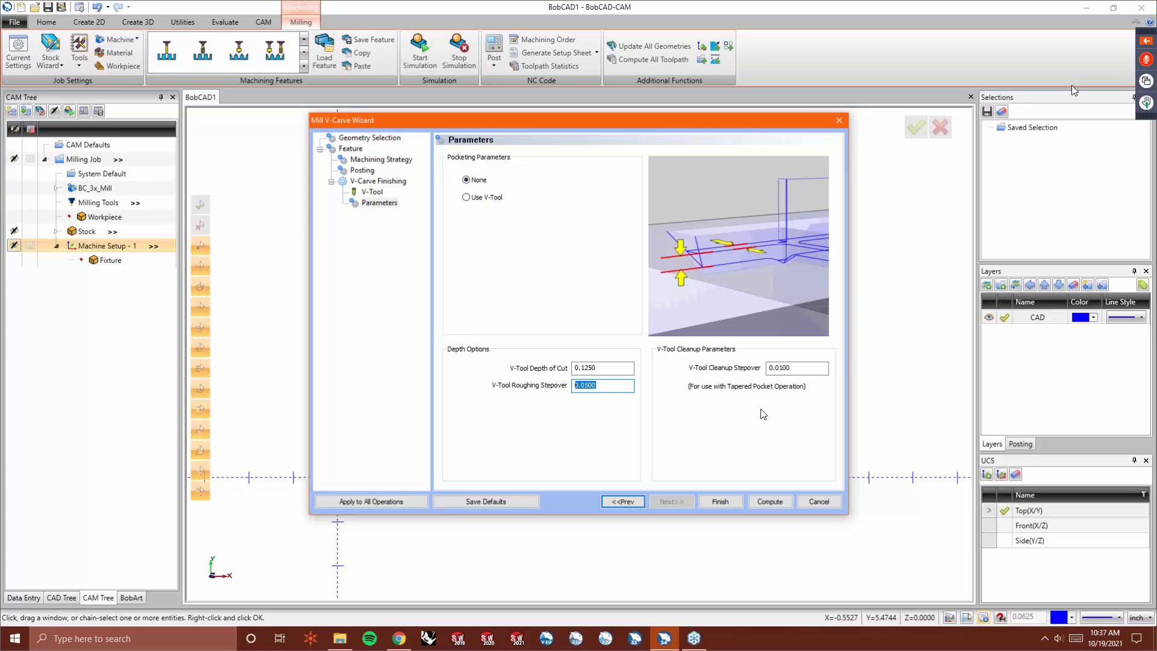
left_click(764, 503)
- Run a cutting simulation of the V-Carve toolpath on the stock at a faster run speed
middle_click_drag(627, 485, 556, 366)
key("f")
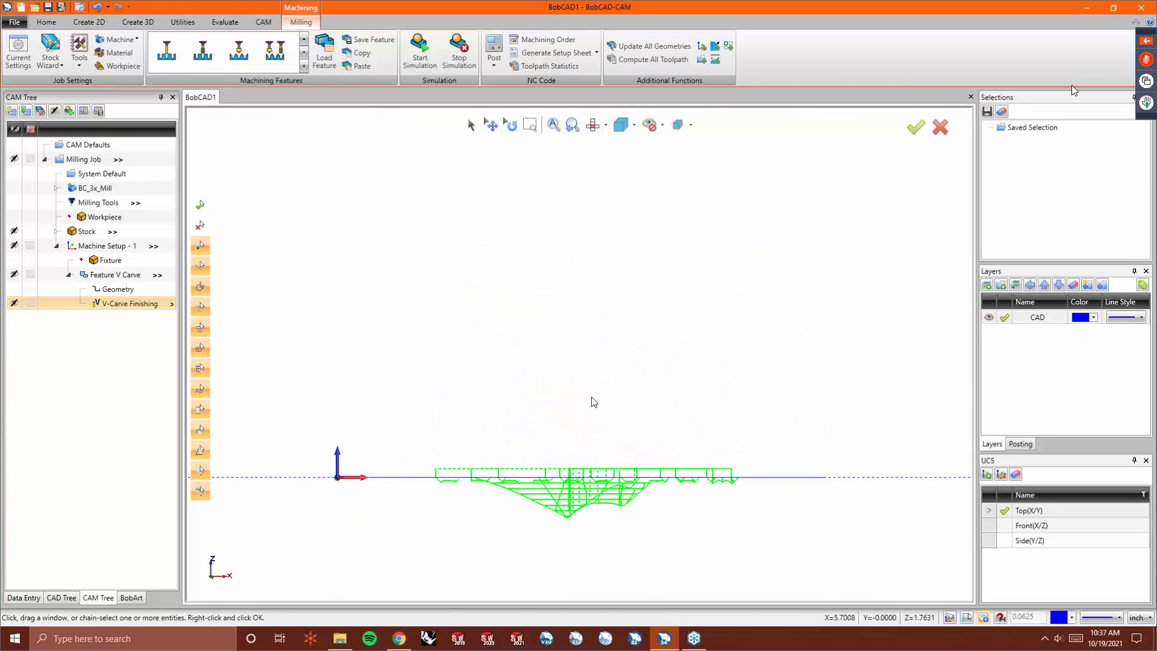
scroll(571, 523, "up", 2)
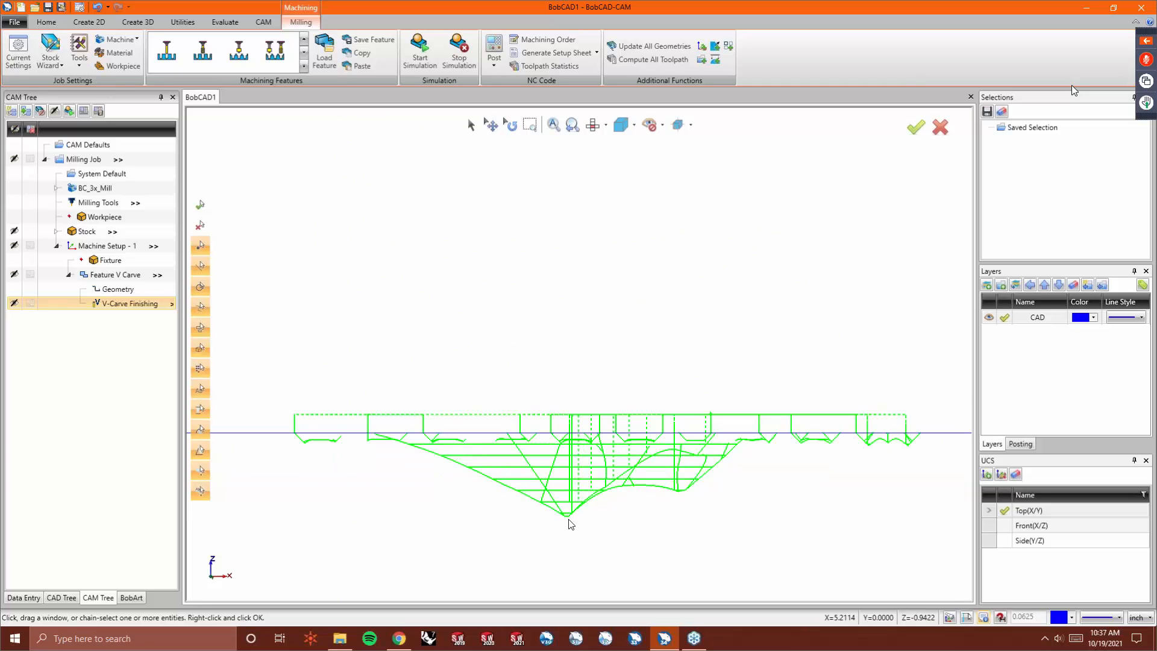
scroll(571, 523, "up", 1)
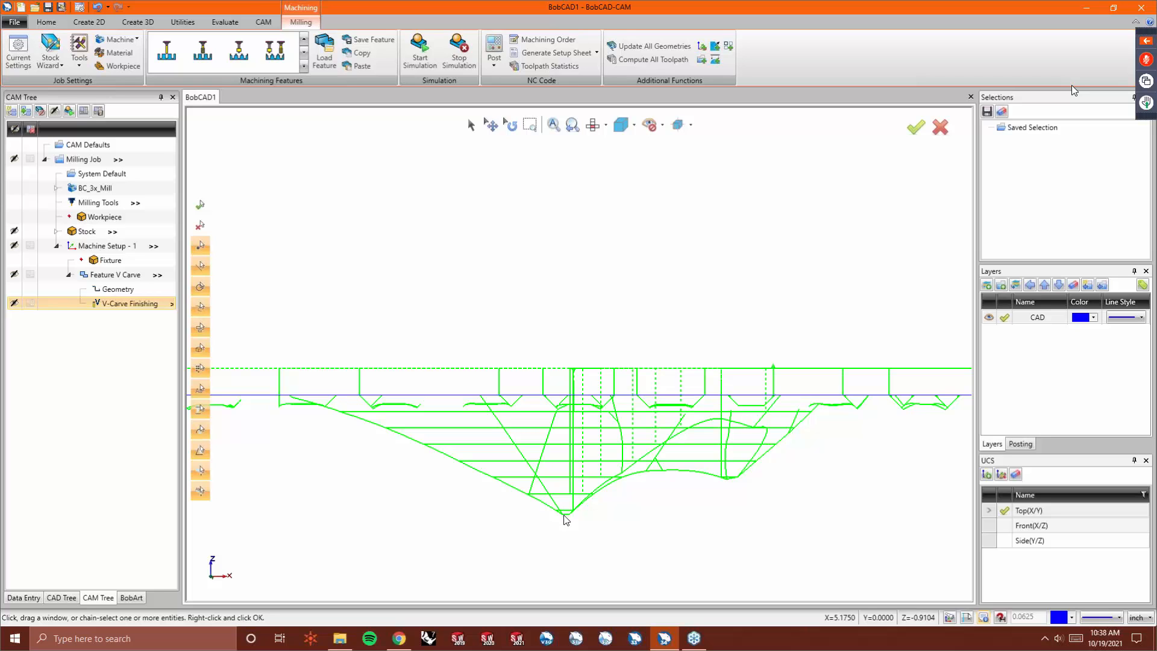
middle_click_drag(567, 520, 448, 189)
left_click(420, 51)
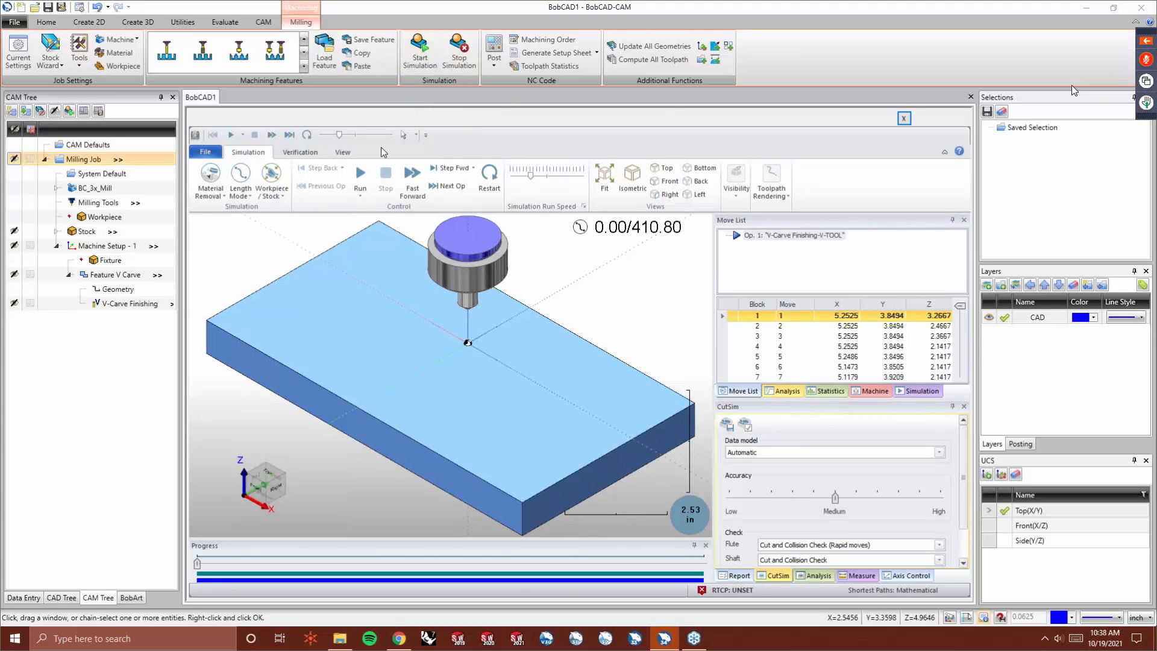
left_click(361, 176)
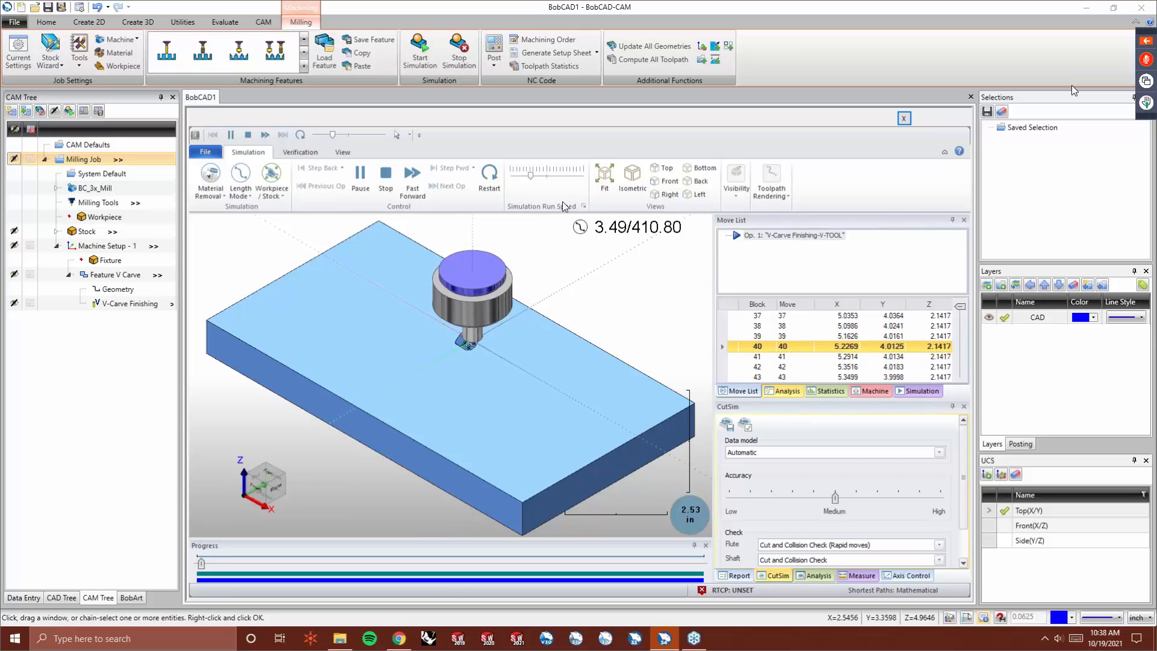
left_click(555, 183)
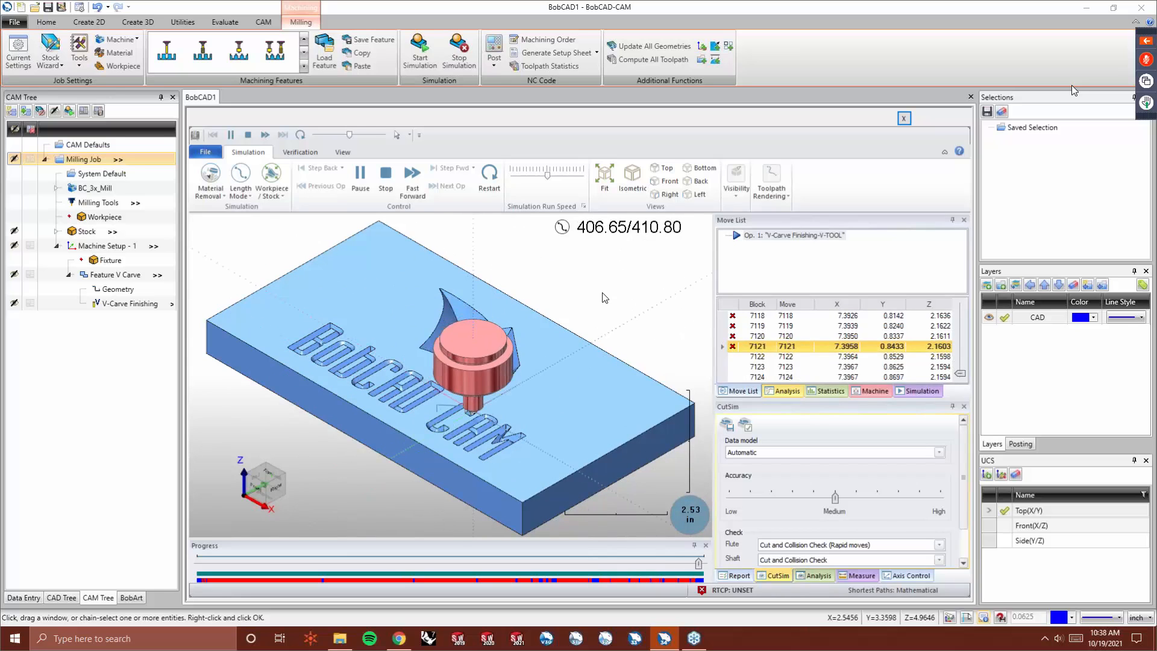
- Inspect the simulated carving of the cat head and lettering up close, then close the simulation
middle_click_drag(462, 404, 488, 485)
scroll(443, 324, "up", 5)
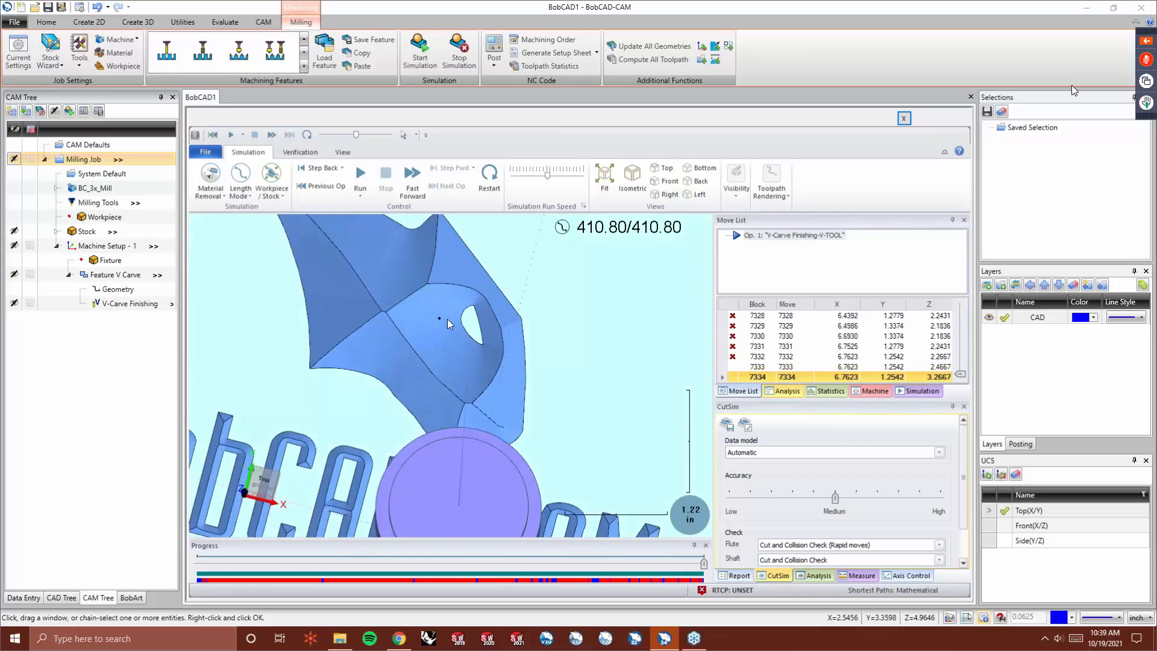
scroll(445, 283, "down", 4)
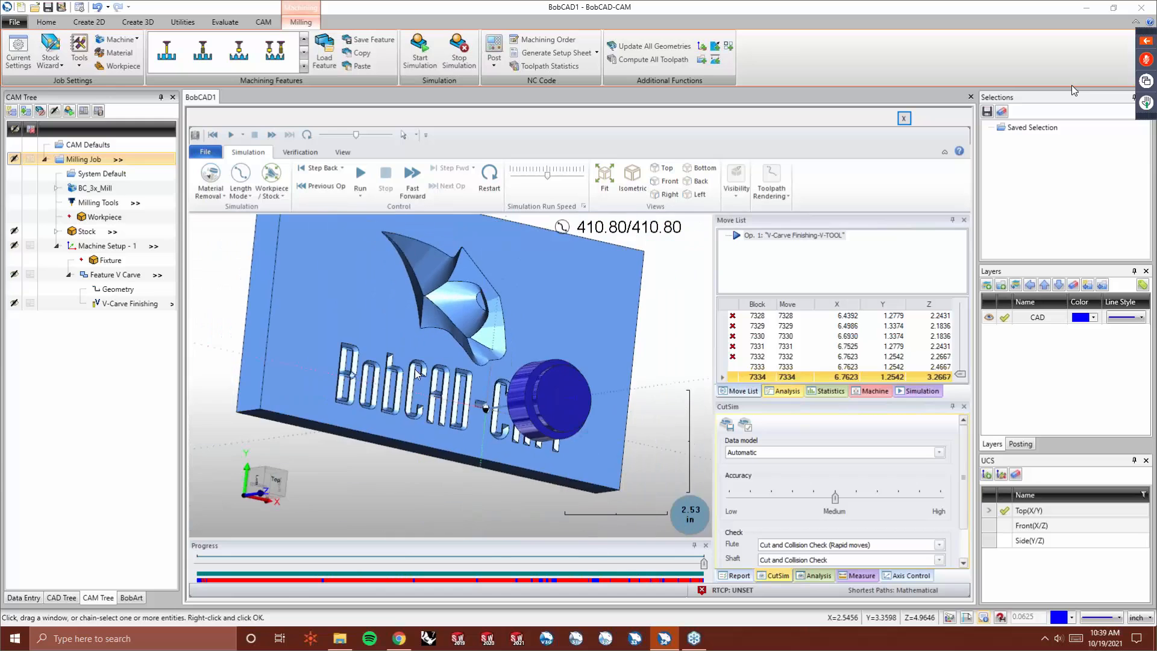
scroll(412, 396, "up", 6)
middle_click_drag(538, 388, 473, 338)
scroll(354, 330, "down", 3)
scroll(526, 398, "up", 10)
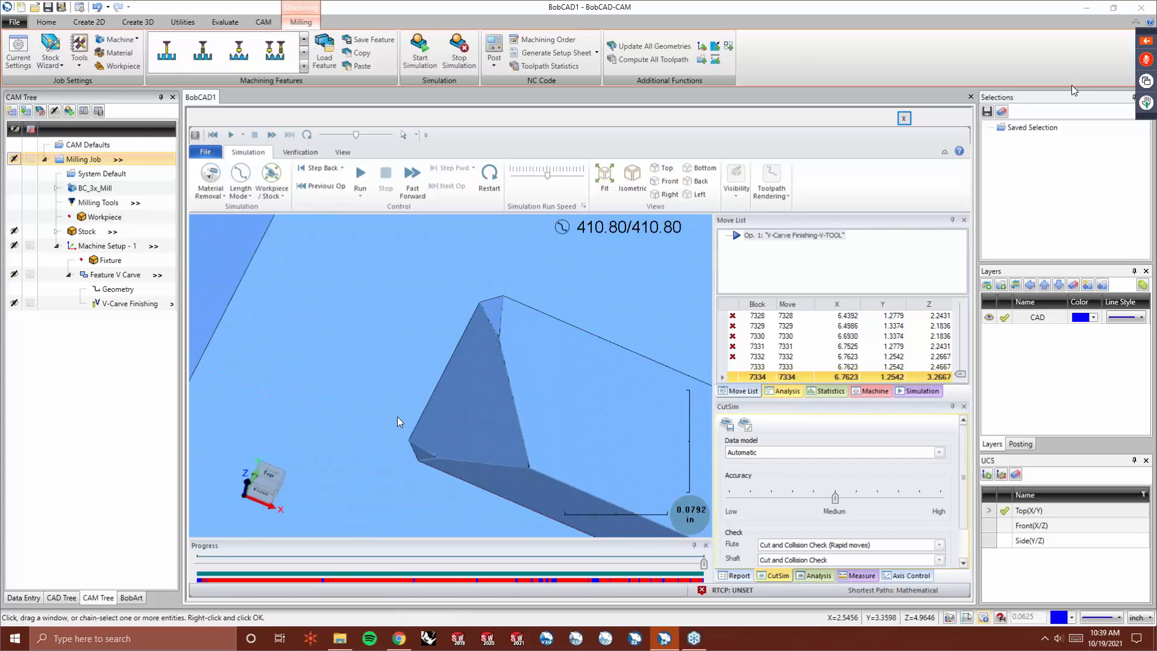
scroll(397, 417, "up", 1)
scroll(538, 295, "down", 2)
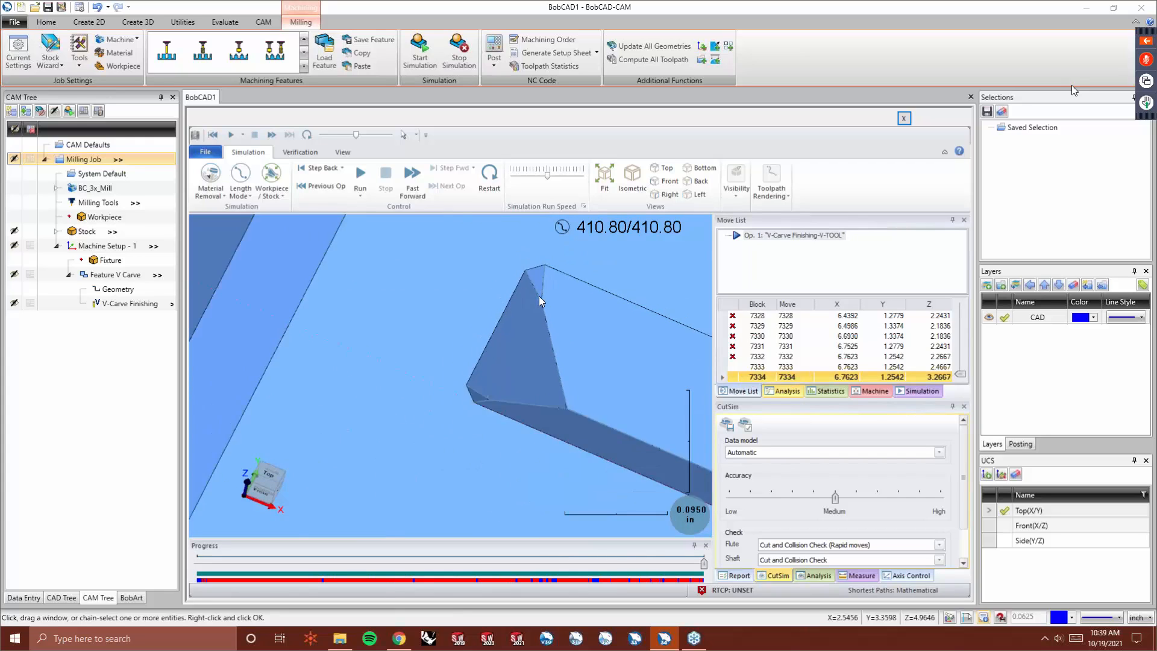
scroll(539, 295, "down", 9)
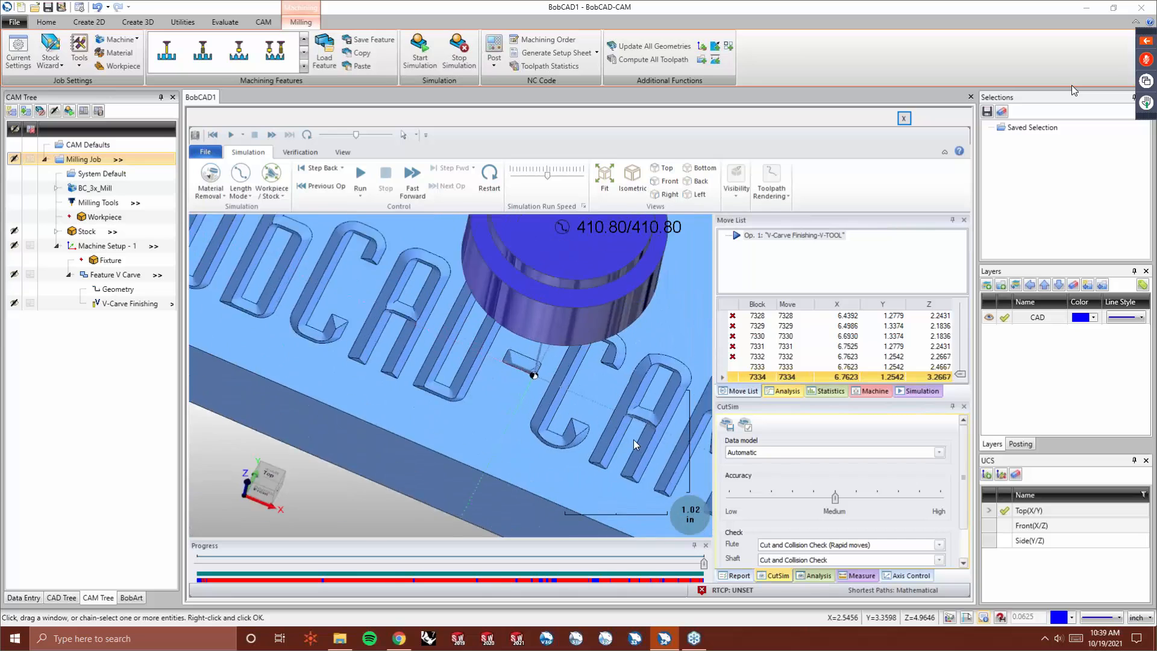
scroll(588, 432, "up", 4)
scroll(581, 432, "down", 3)
scroll(676, 403, "up", 4)
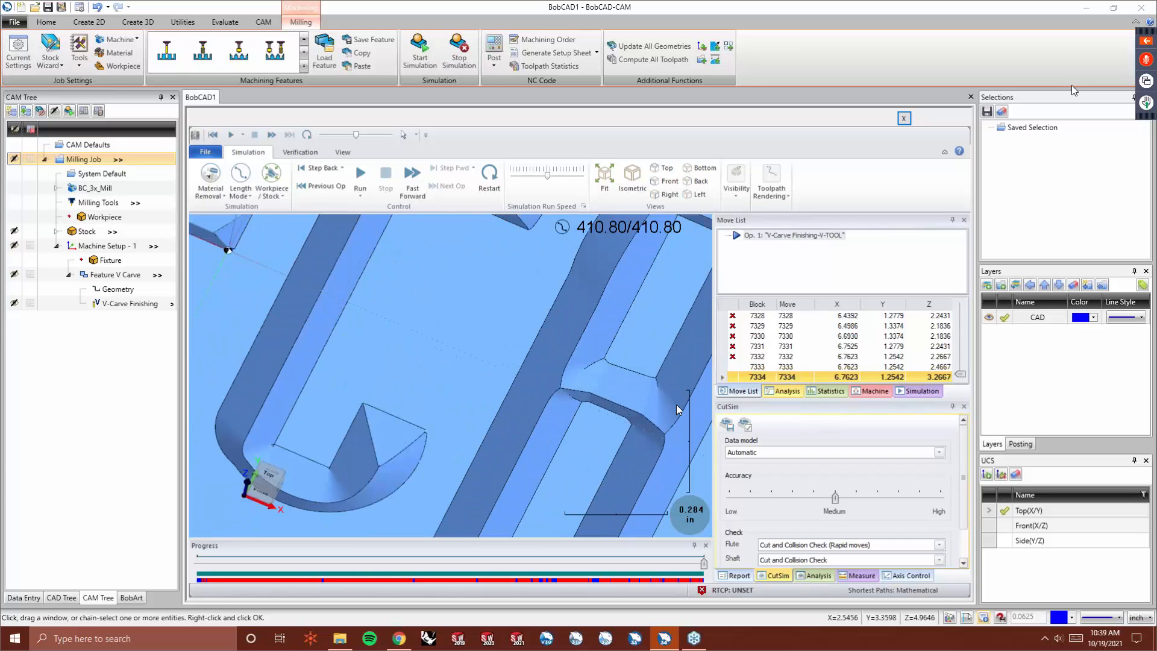
middle_click_drag(523, 410, 515, 430)
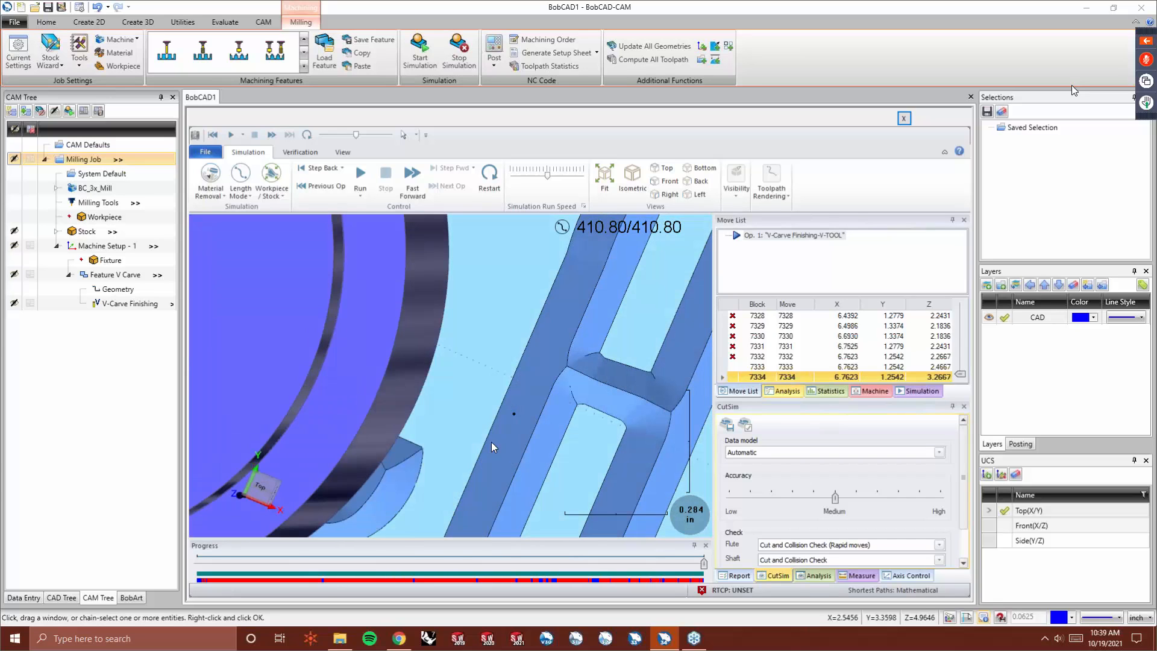
scroll(576, 410, "down", 5)
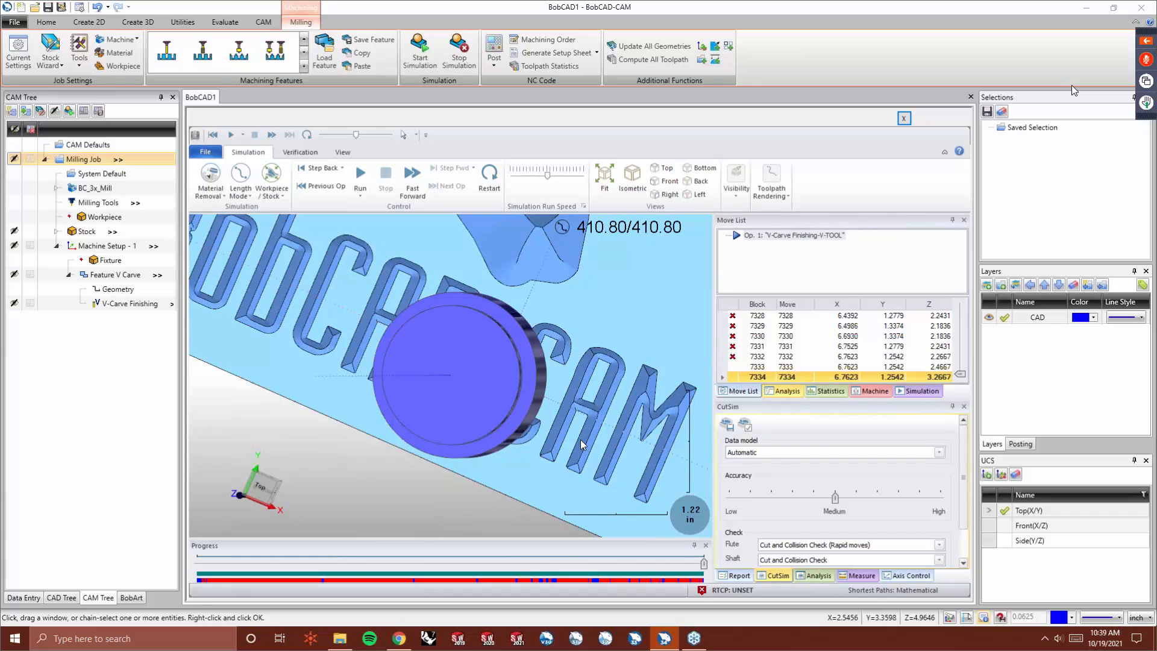
middle_click_drag(561, 457, 569, 385)
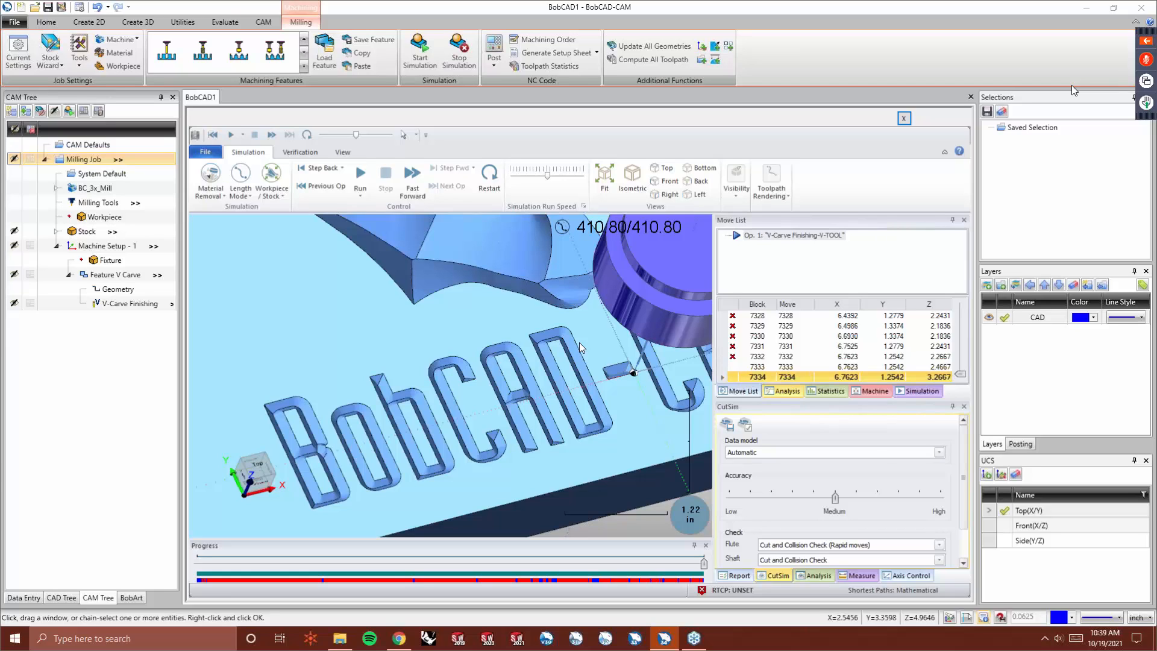
left_click(905, 118)
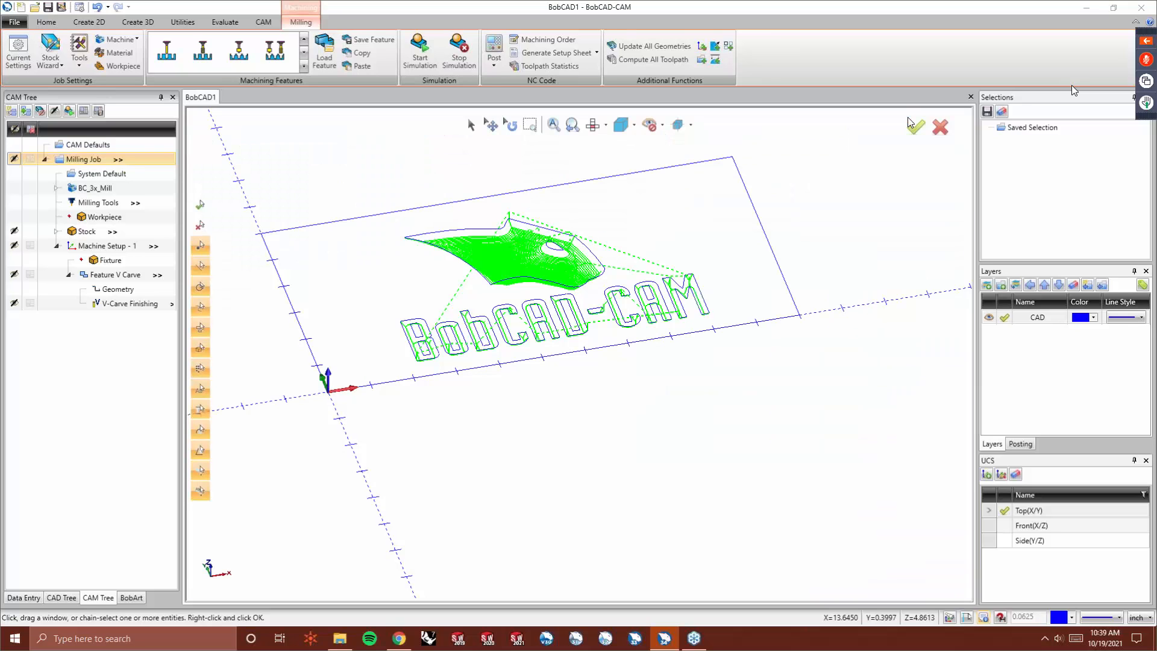
- Edit the V-Carve Finishing operation, switch pocketing to Use V-Tool, and recompute the toolpath
right_click(123, 307)
left_click(141, 313)
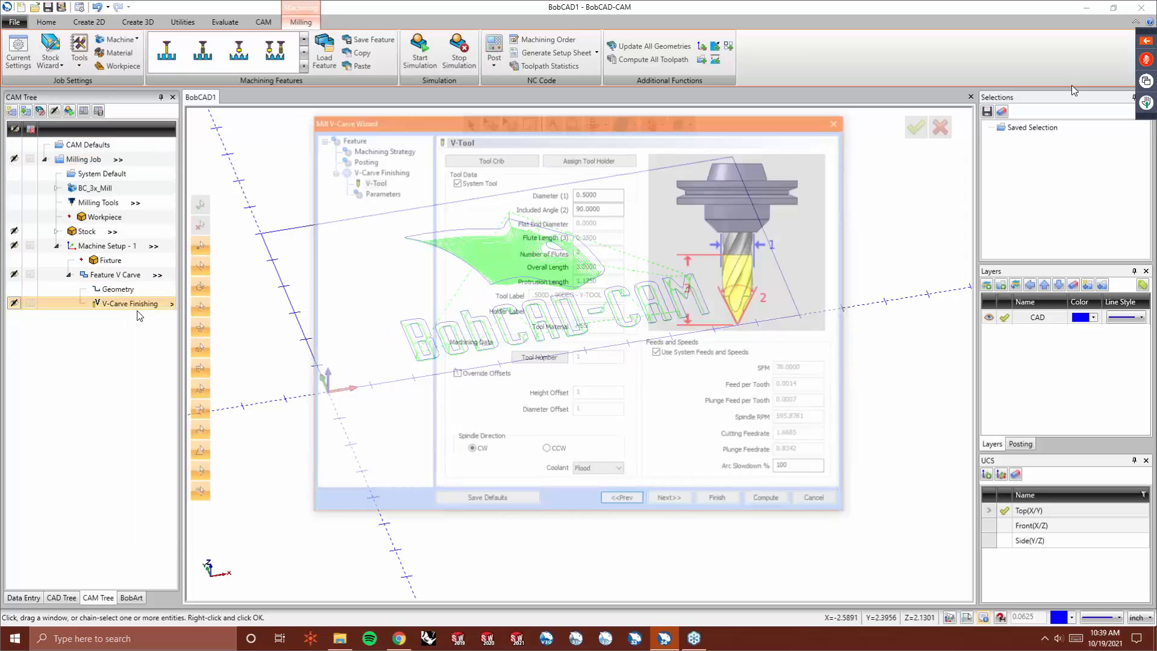
left_click(389, 195)
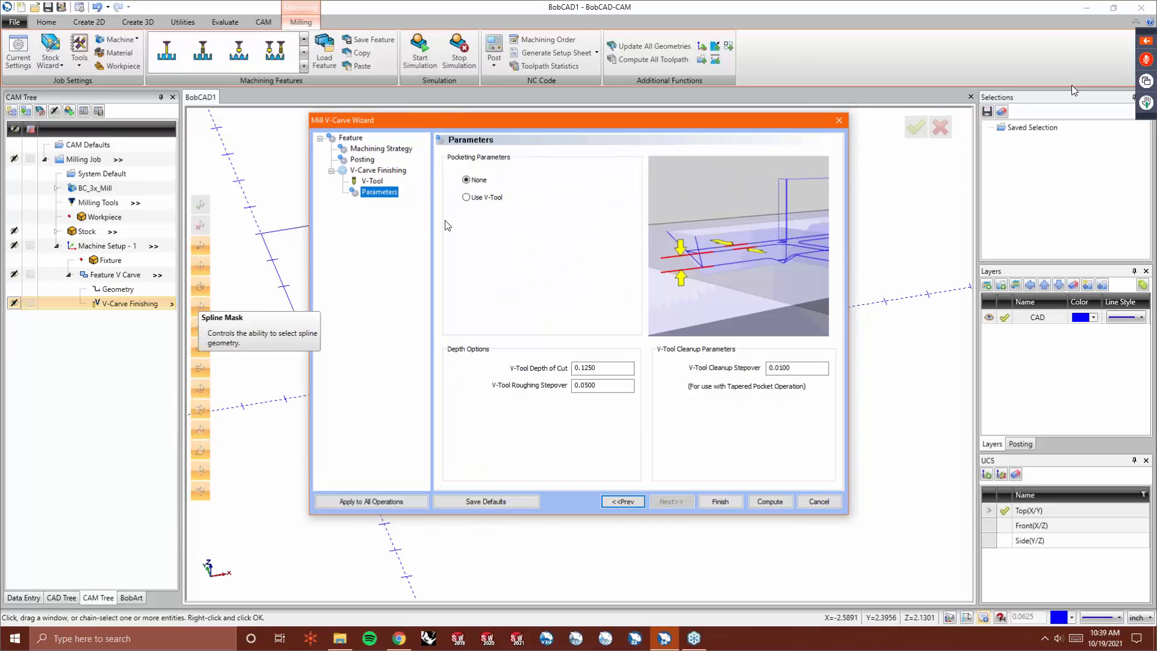
left_click(467, 198)
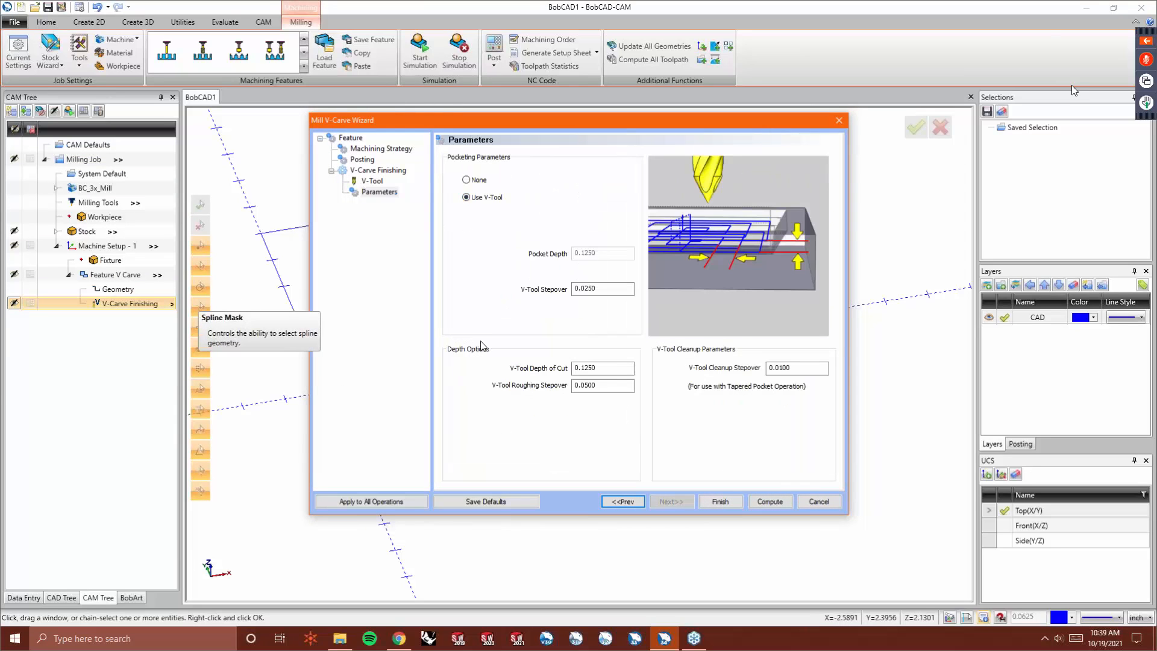
double_click(604, 289)
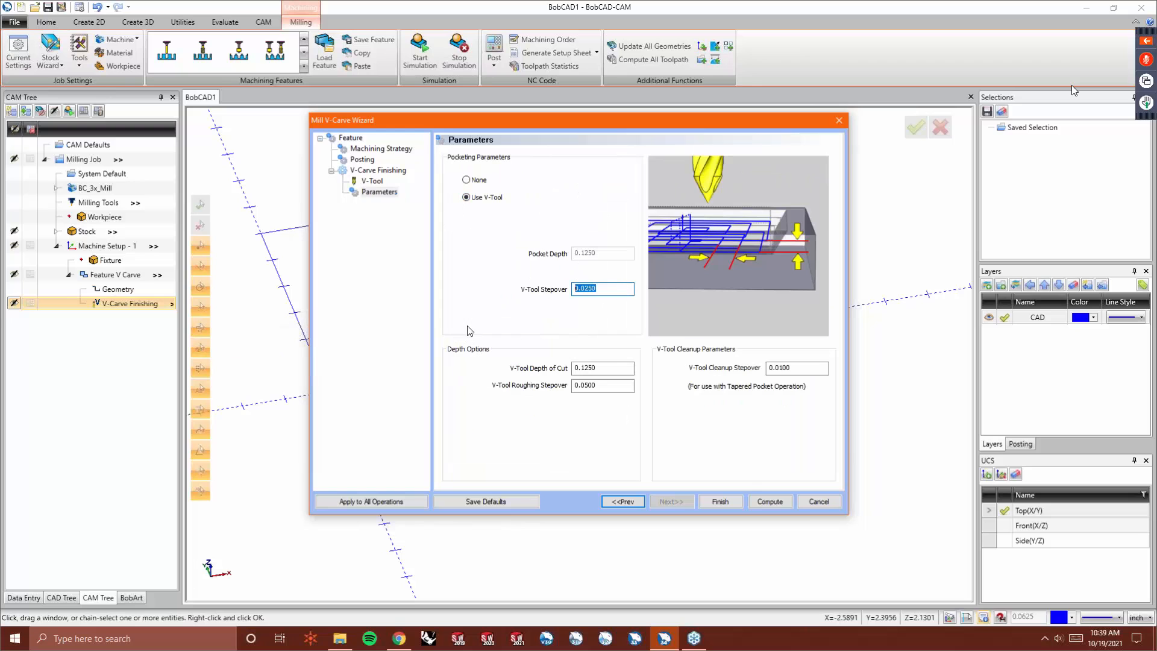
left_click(769, 501)
middle_click_drag(591, 405, 576, 378)
key("f")
scroll(570, 404, "up", 5)
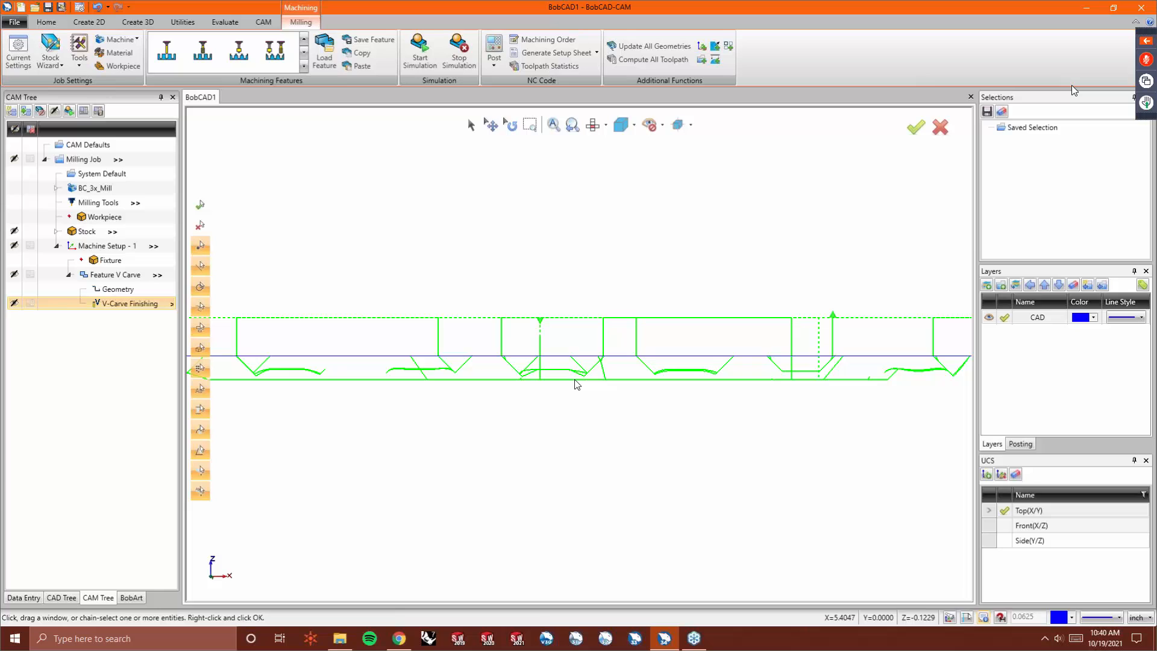
- Run the cutting simulation of the updated V-Carve toolpath at a faster run speed
left_click(420, 51)
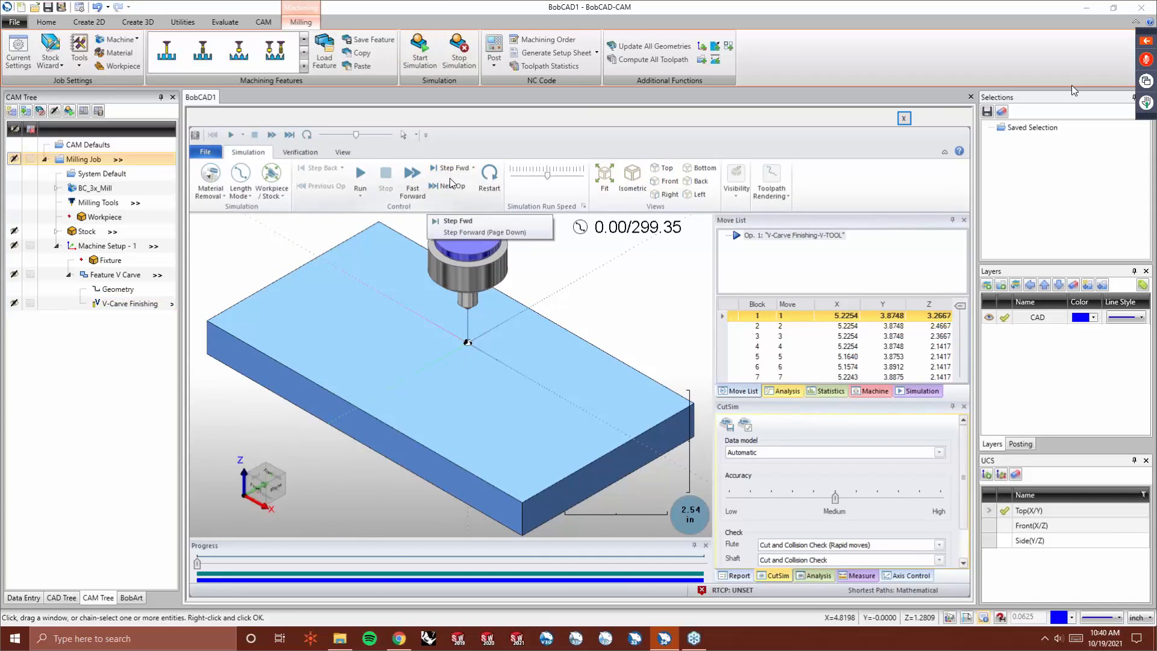
left_click(356, 173)
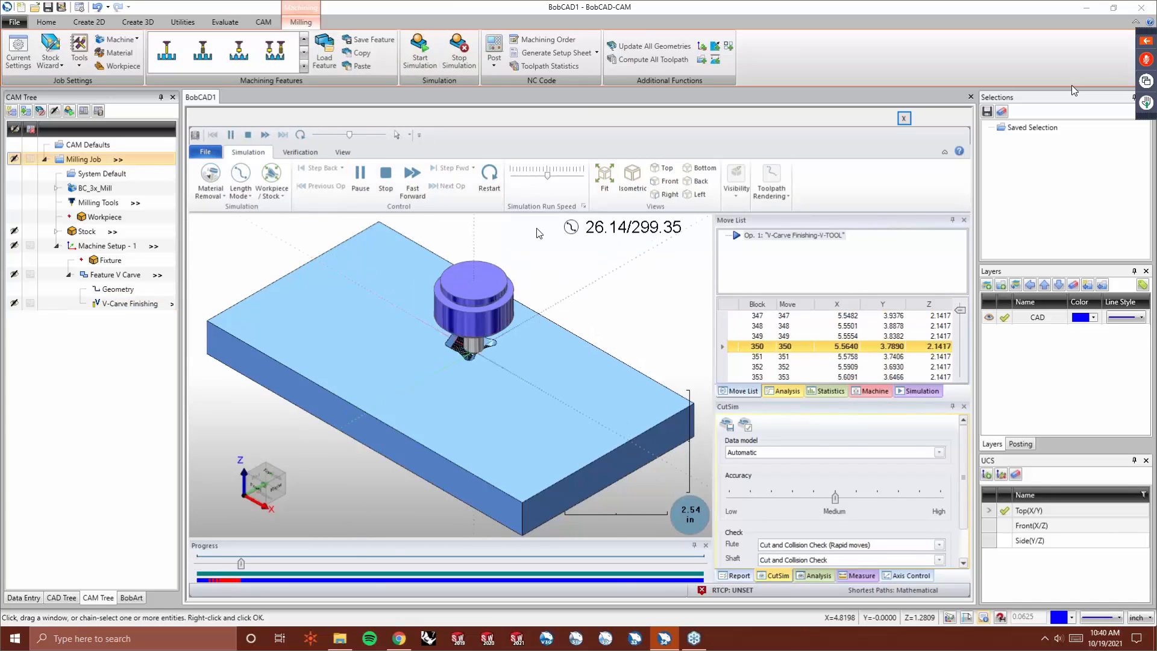
left_click(558, 177)
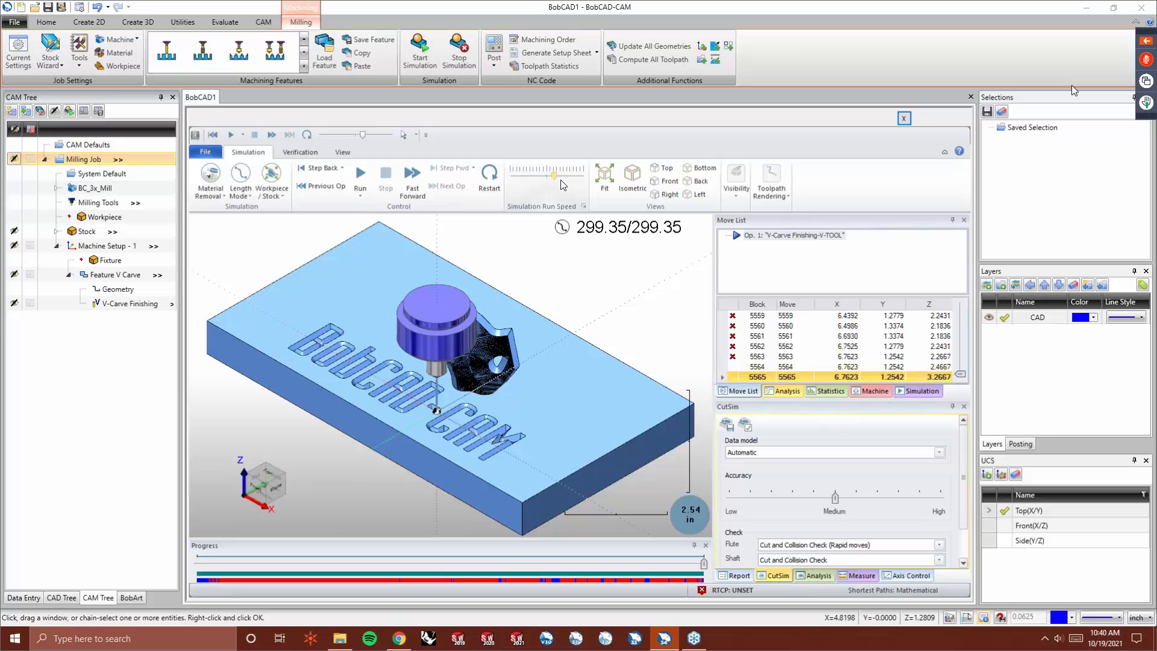
- Inspect the pocketed cat head and lettering in the simulation up close, then close the simulation
middle_click_drag(522, 331, 558, 446)
scroll(557, 446, "down", 2)
scroll(544, 310, "up", 6)
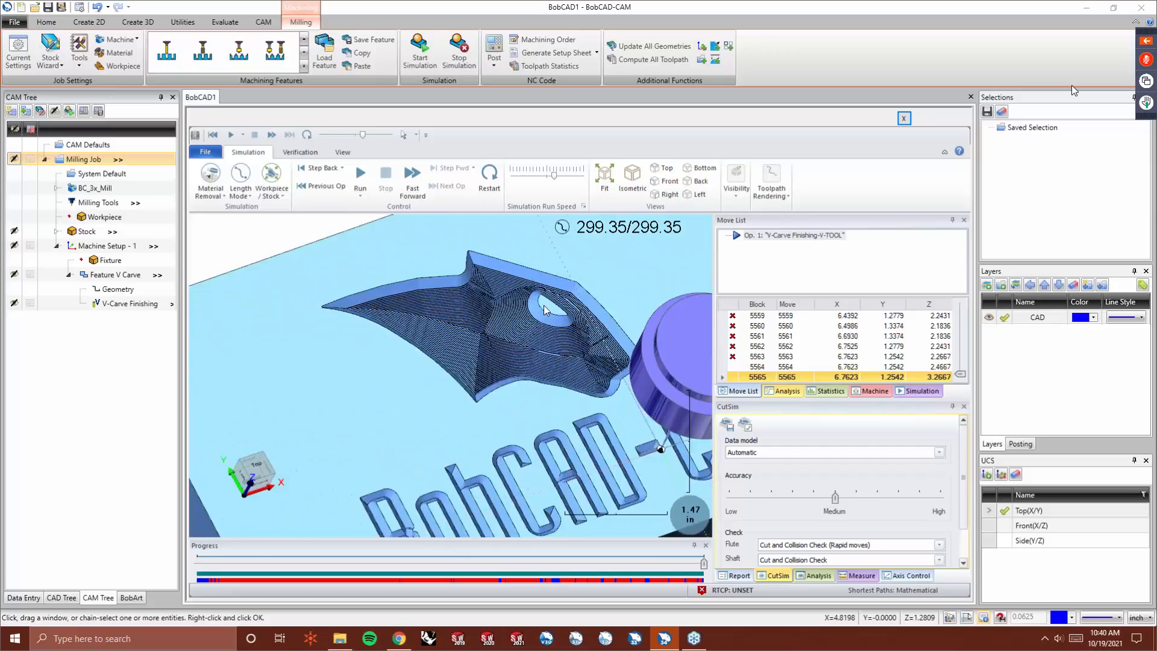
scroll(544, 311, "up", 6)
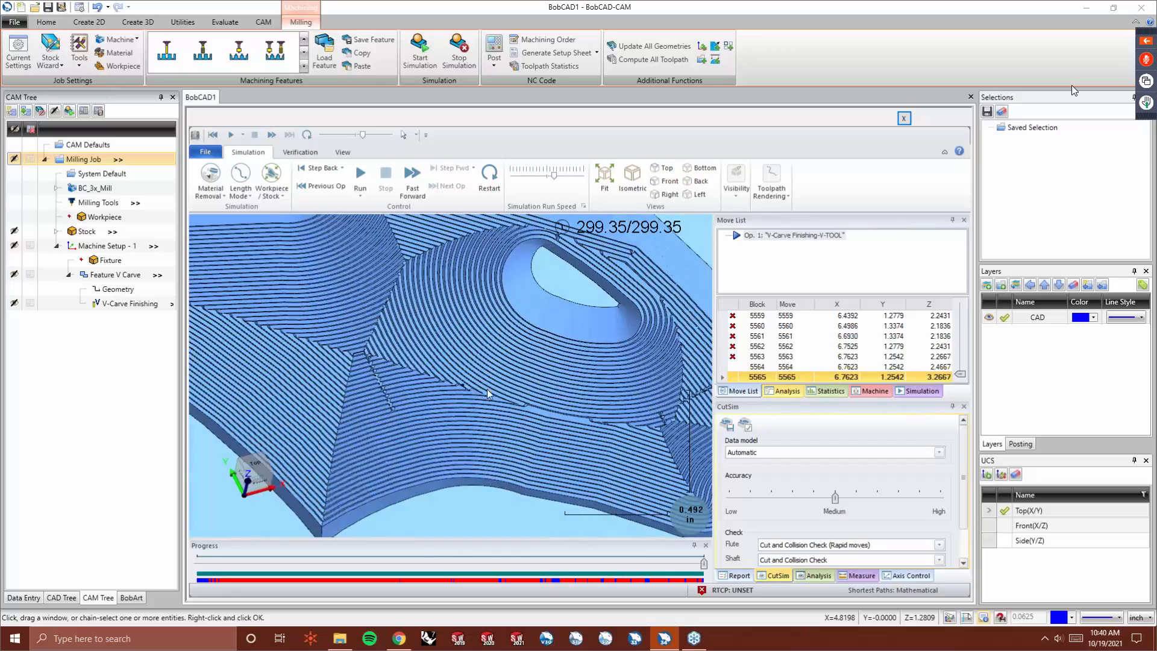
middle_click_drag(476, 387, 418, 370)
middle_click_drag(631, 435, 527, 416)
scroll(505, 420, "down", 4)
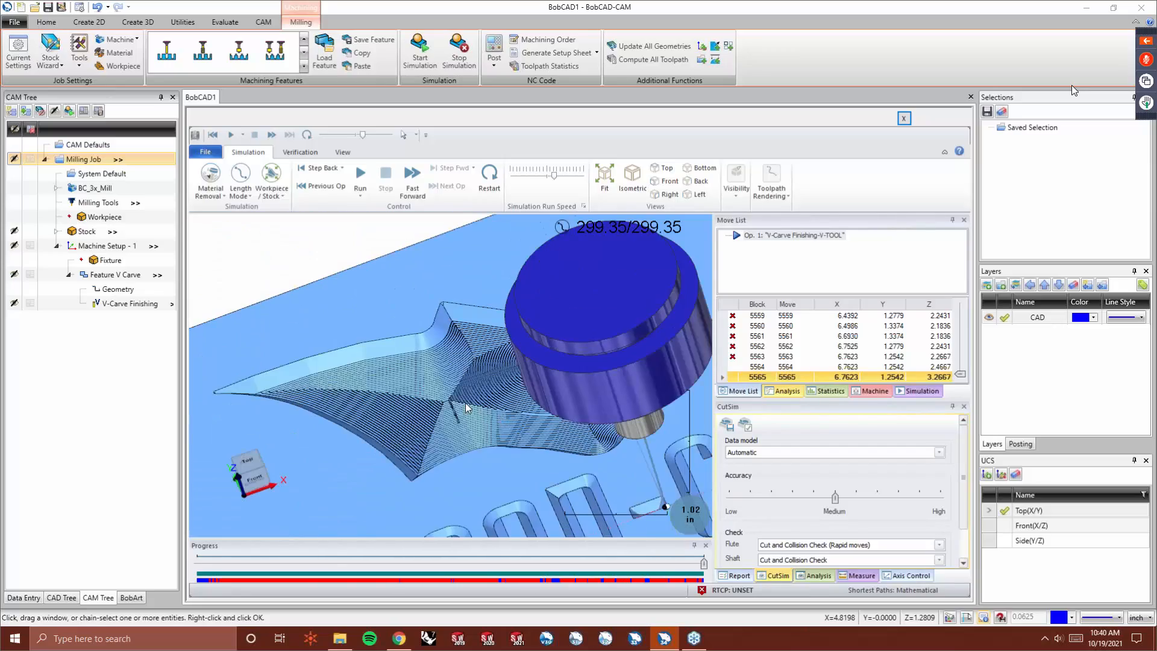
scroll(465, 408, "down", 5)
middle_click_drag(459, 407, 464, 334)
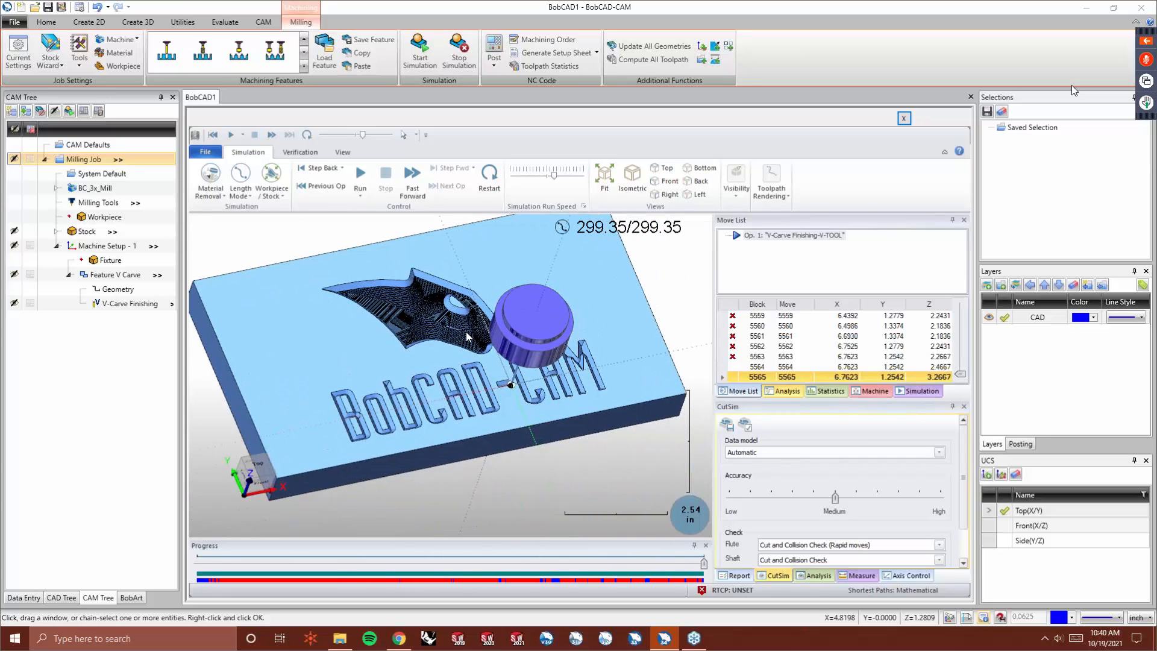
left_click(903, 120)
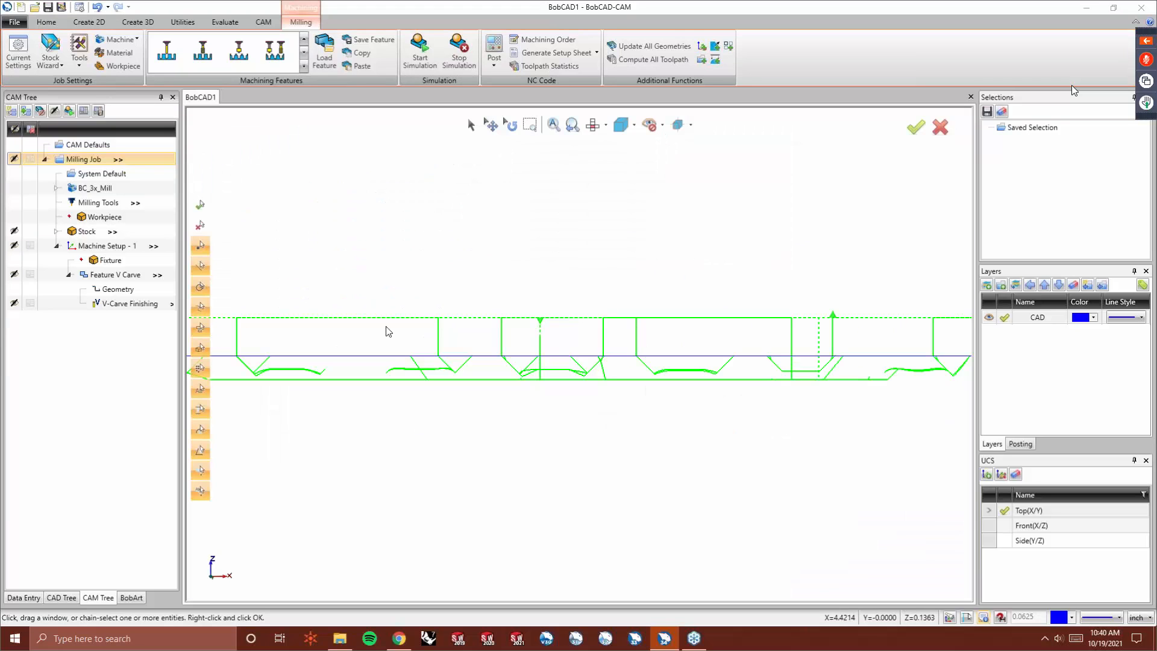
- Edit the V Carve feature and add a Tapered Pocketing operation ahead of V-Carve Finishing in its machining strategy
middle_click_drag(220, 297, 532, 328)
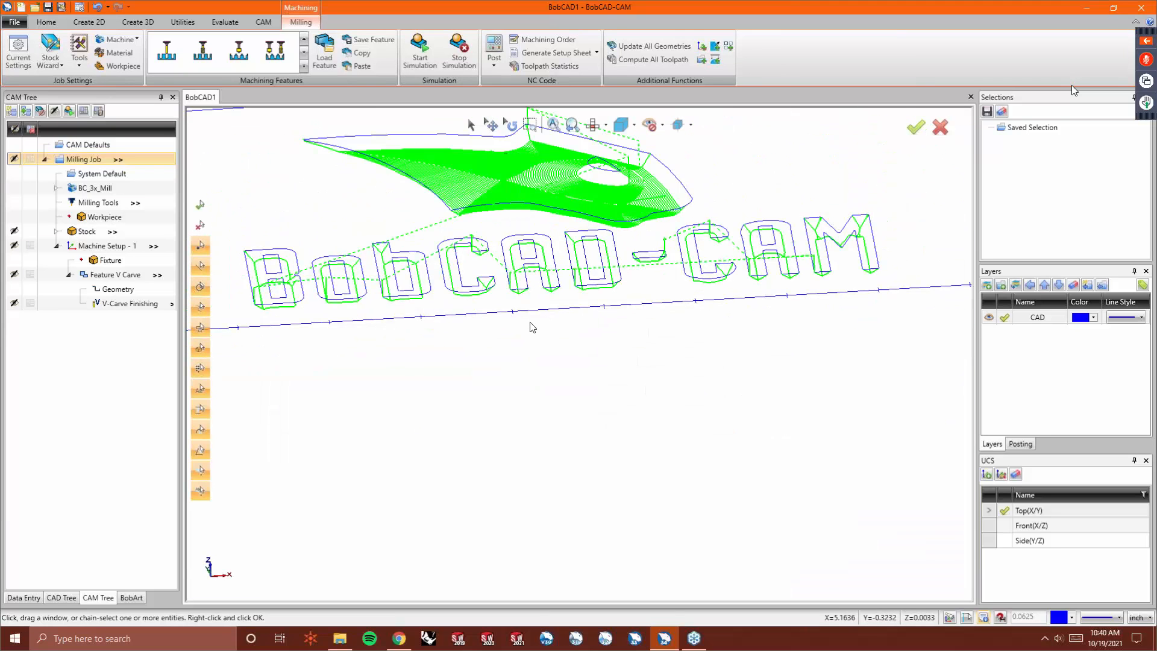
key("F5")
left_click(121, 275)
right_click(122, 276)
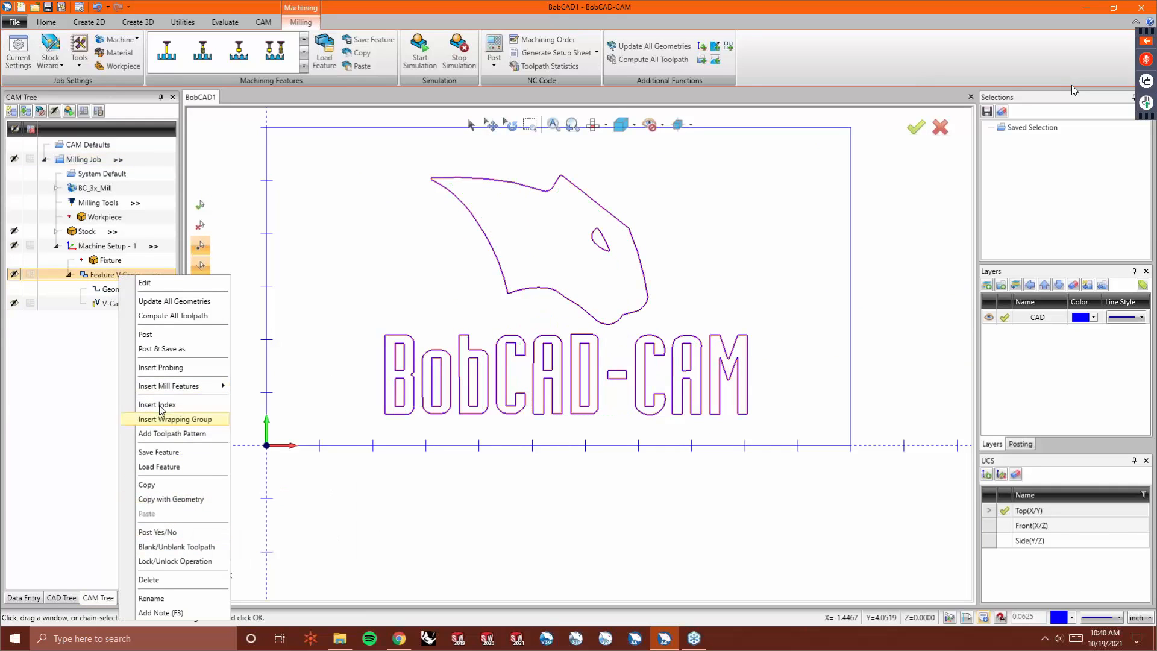
left_click(158, 284)
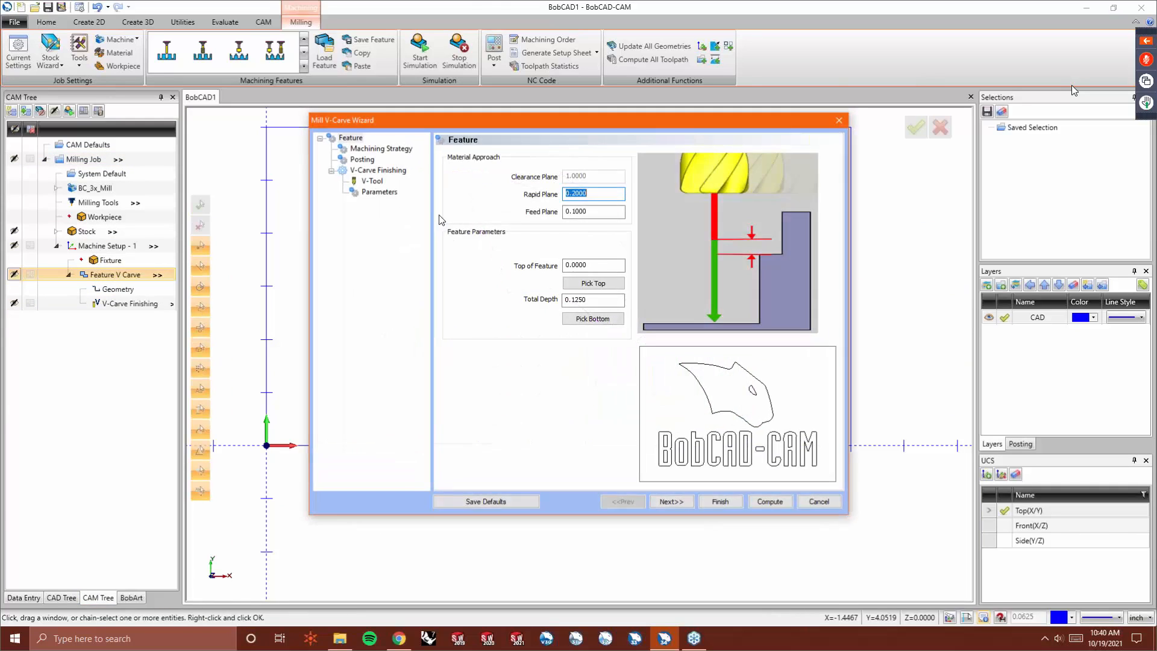
left_click(381, 148)
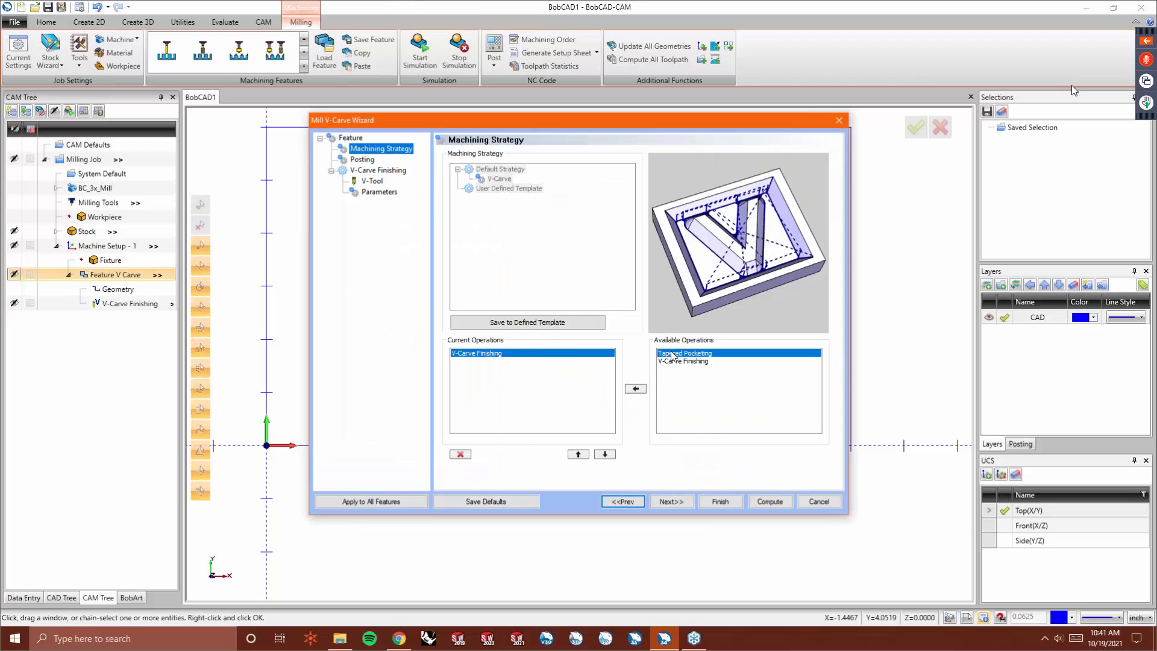
left_click(635, 389)
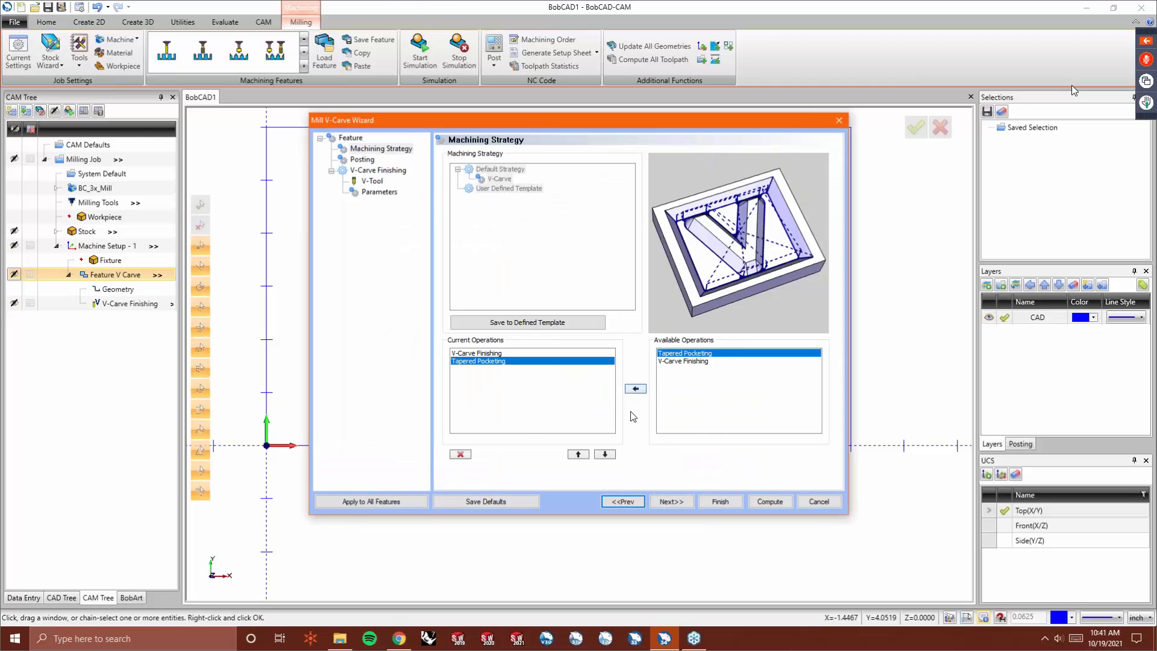
left_click(578, 454)
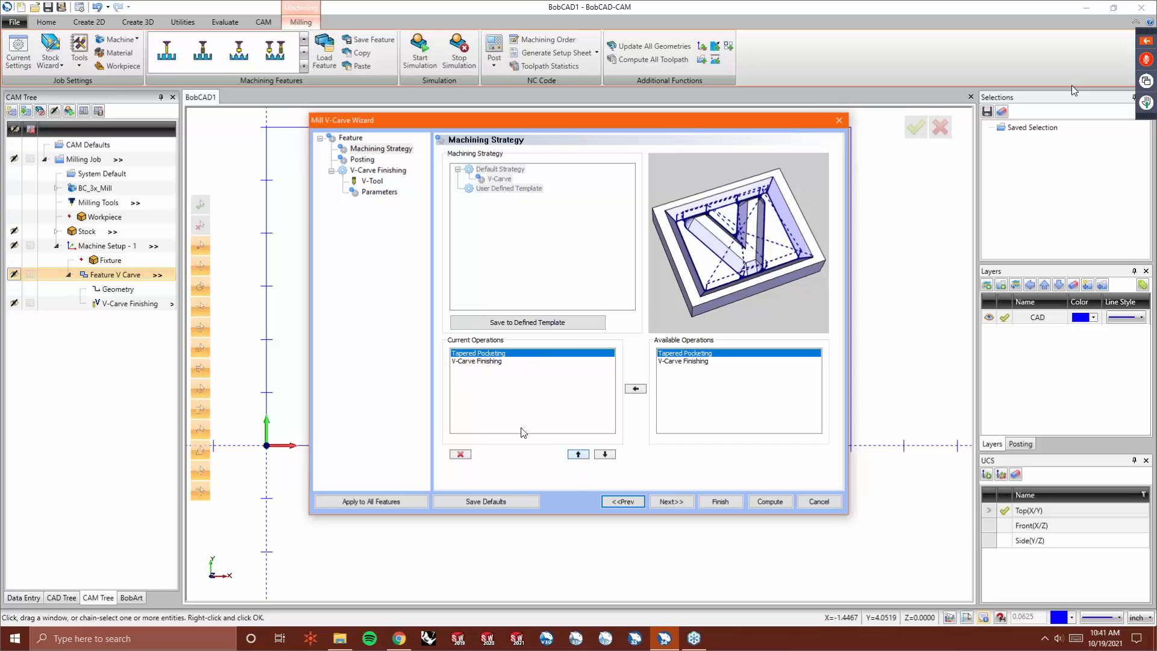
- Step through the Posting, Rough tool, pocketing Parameters and V-Tool pages of the wizard
left_click(669, 500)
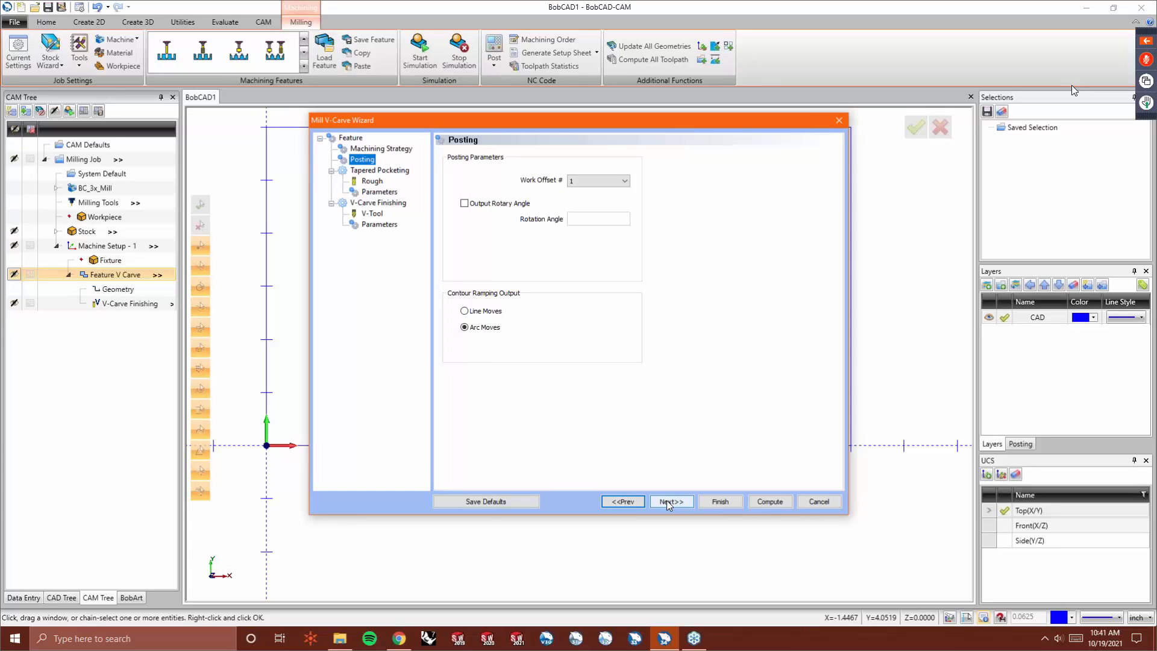
left_click(667, 501)
double_click(609, 197)
type(".")
key("Tab")
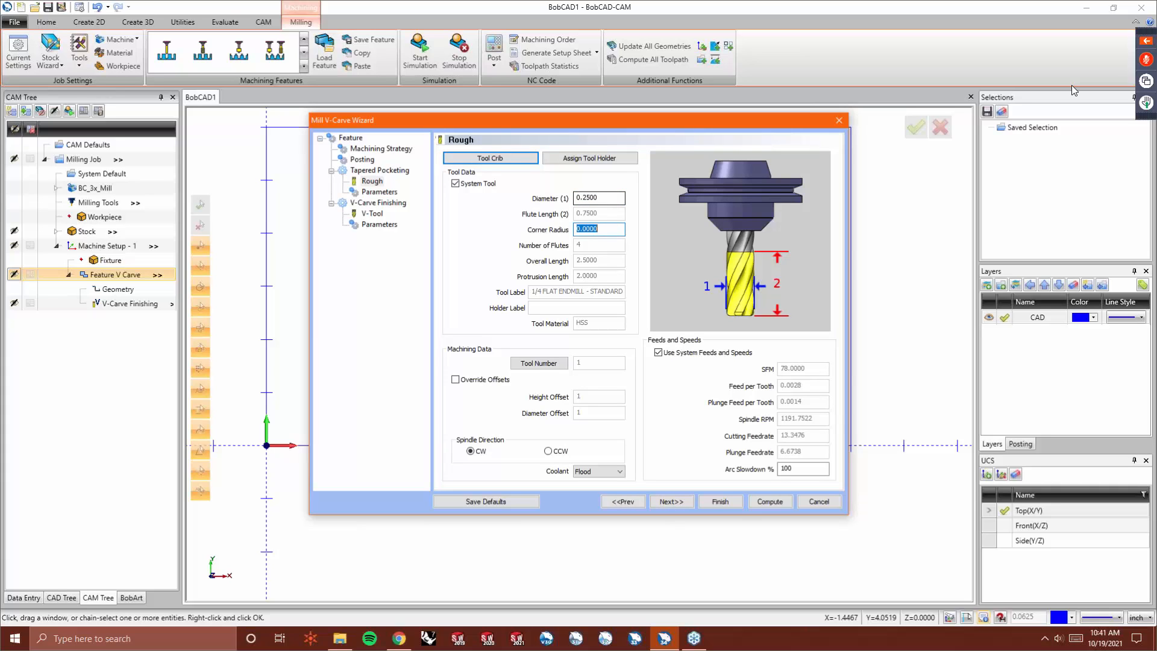
left_click(671, 501)
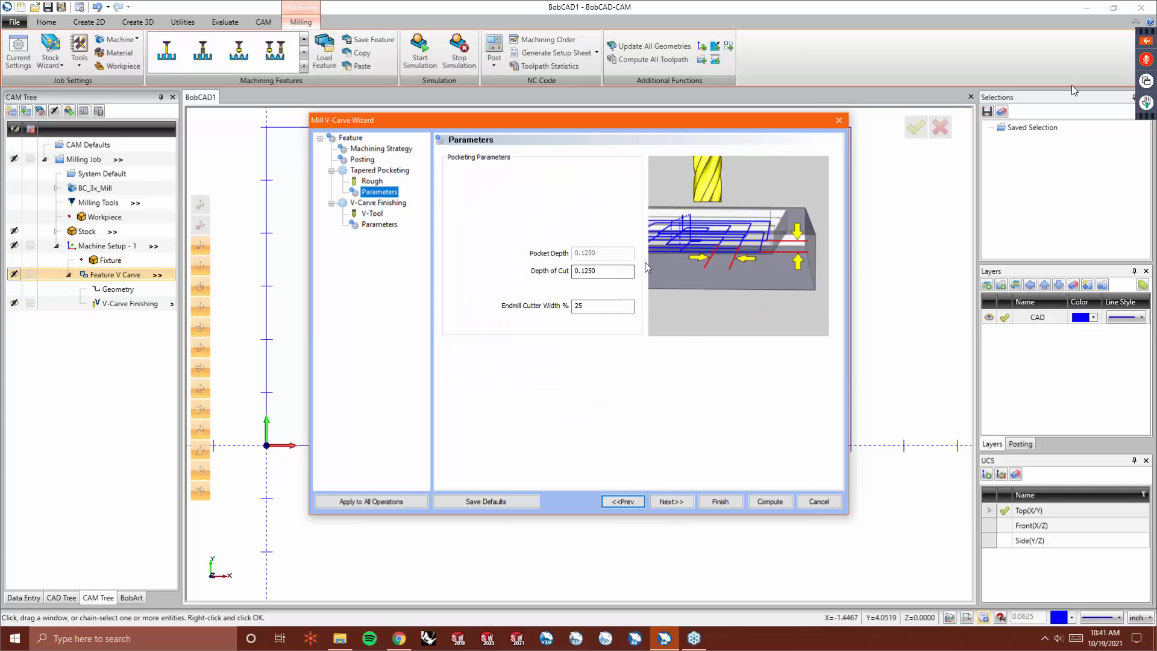
left_click_drag(594, 307, 510, 299)
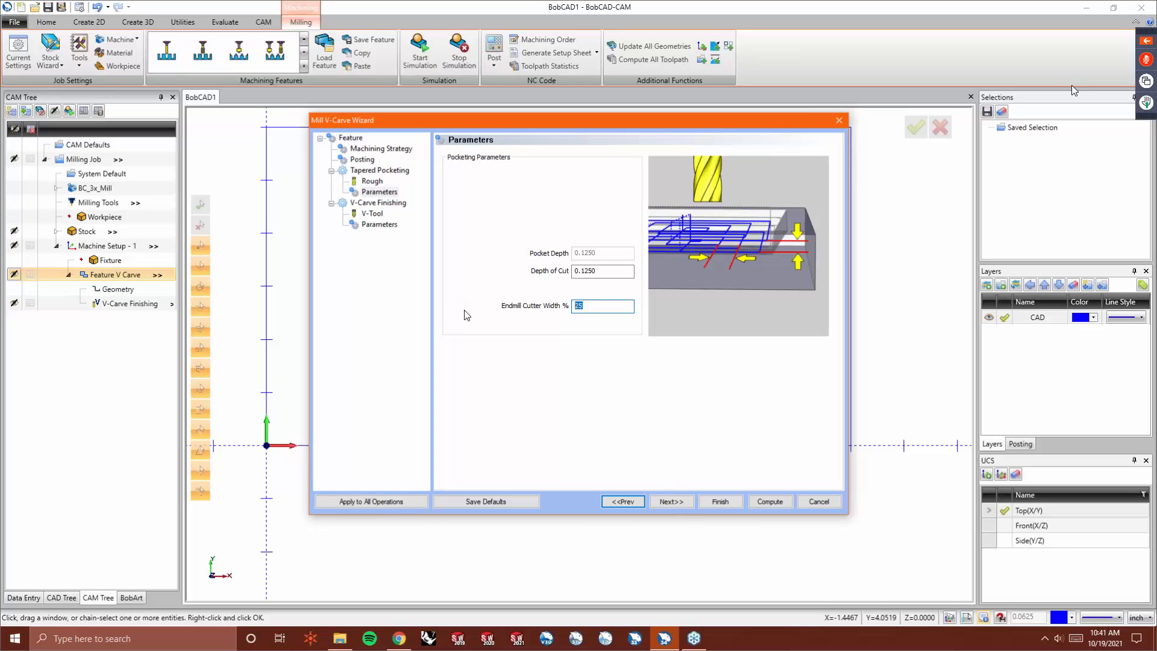
left_click(682, 504)
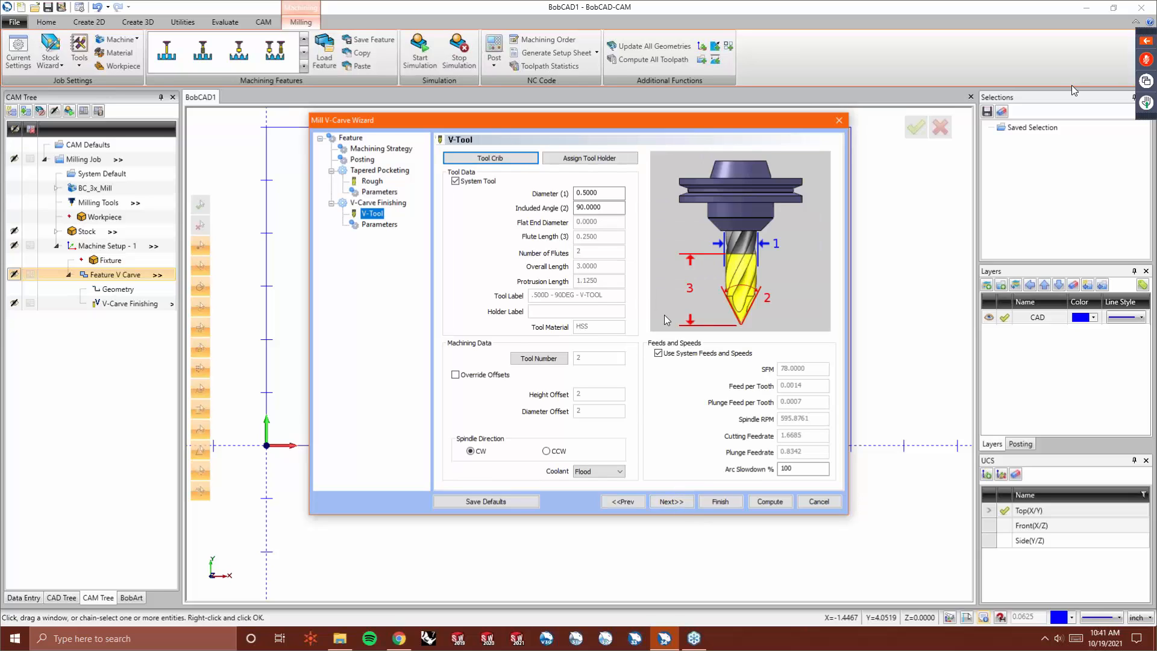
left_click(671, 502)
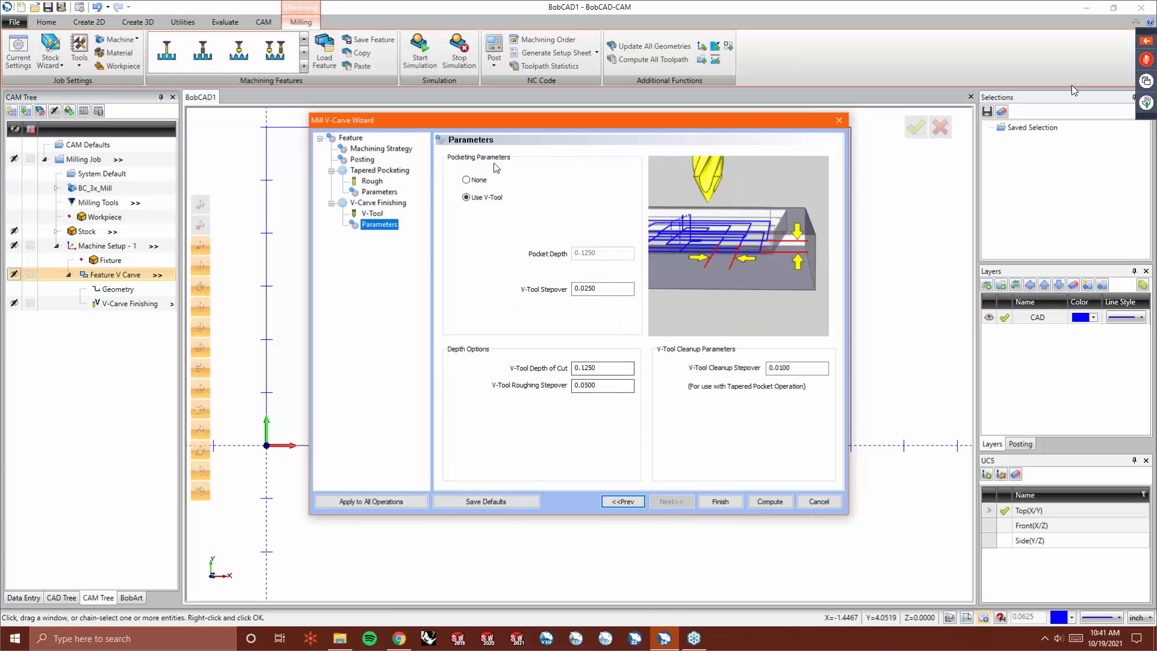
- Set V-Carve Finishing pocketing to None and the V-Tool Cleanup Stepover to 0.0050, then compute the toolpaths
left_click(466, 181)
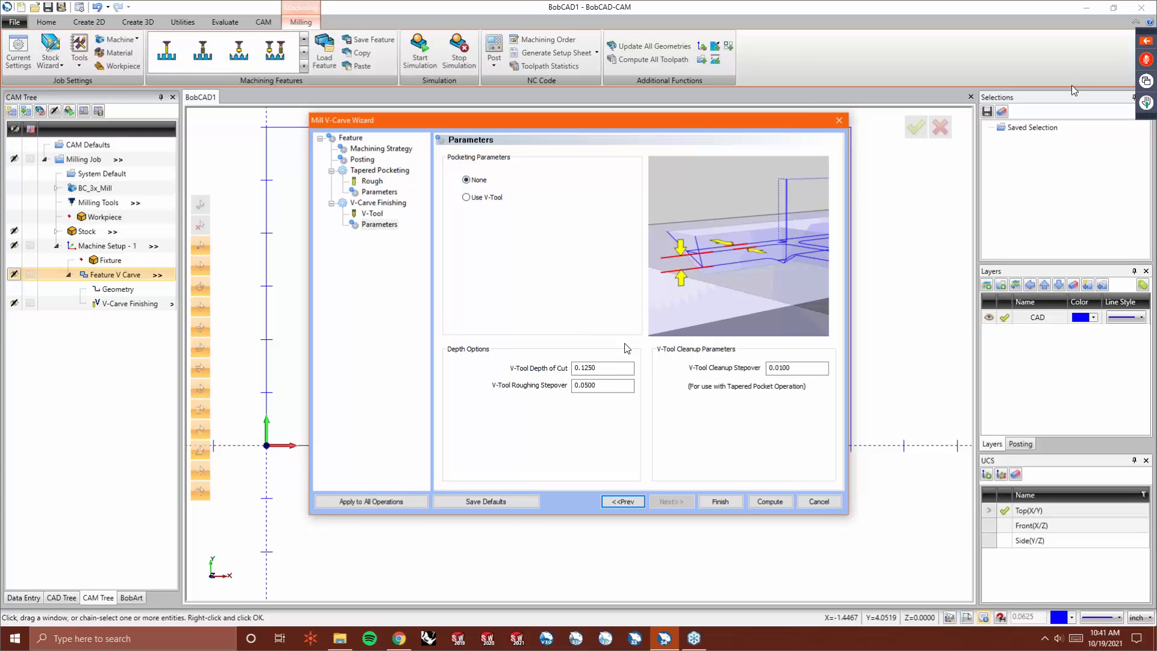
double_click(784, 368)
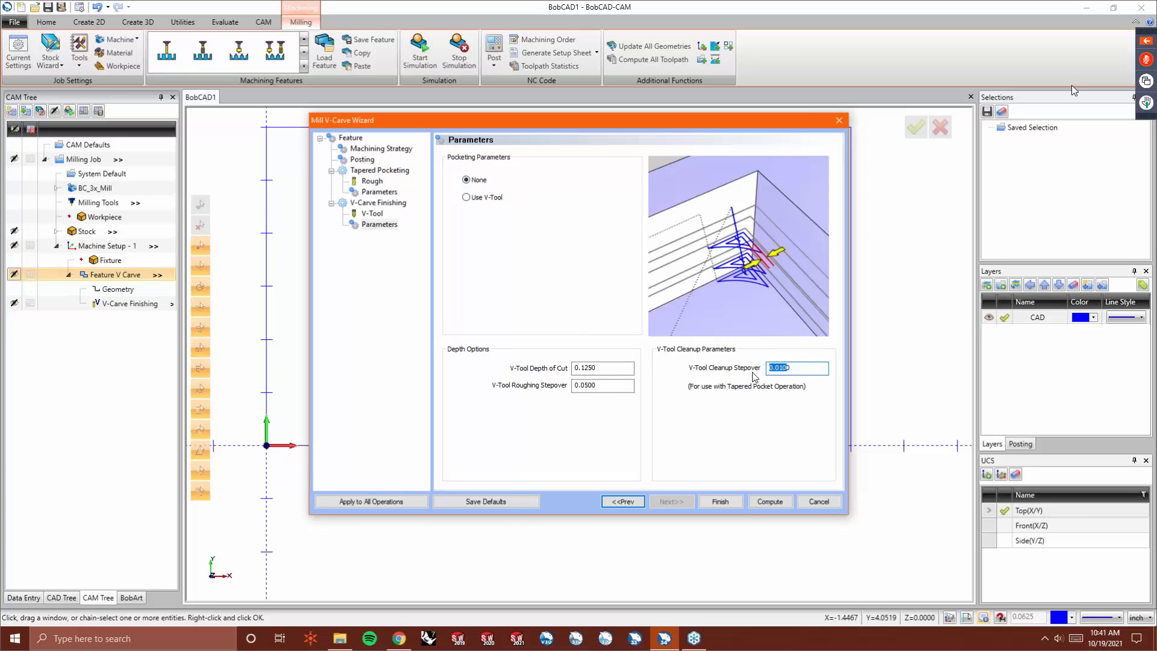
left_click(797, 368)
left_click_drag(779, 368, 806, 370)
key("Tab")
left_click(769, 501)
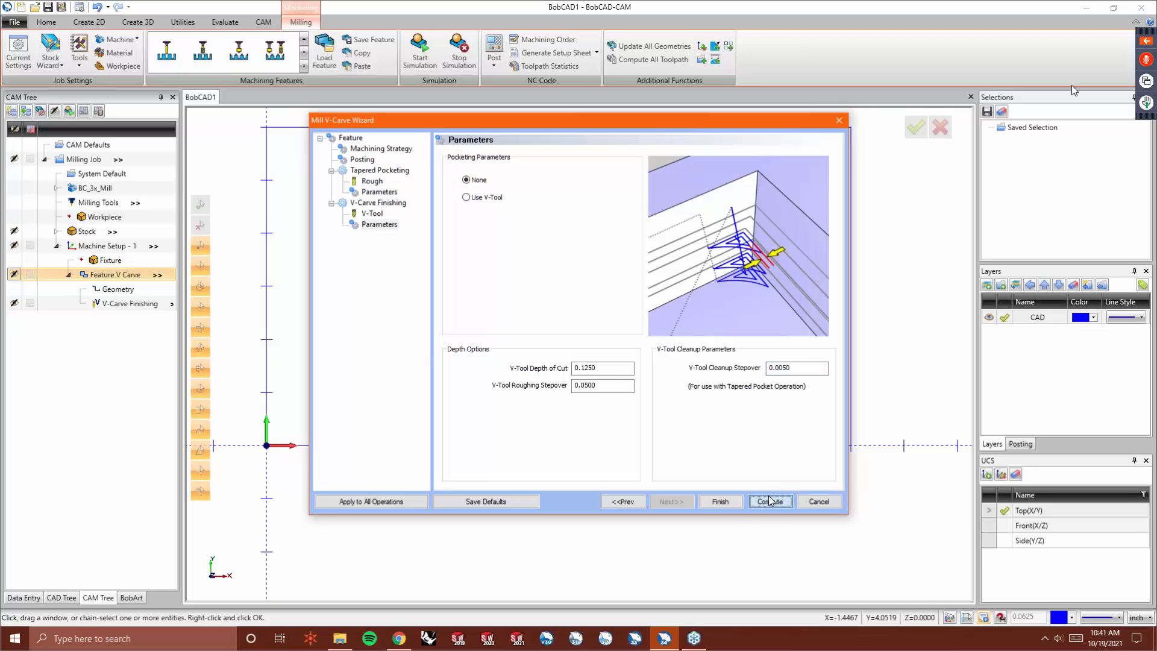
- Display the computed pocketing and finishing toolpaths and run the cutting simulation
left_click(140, 305)
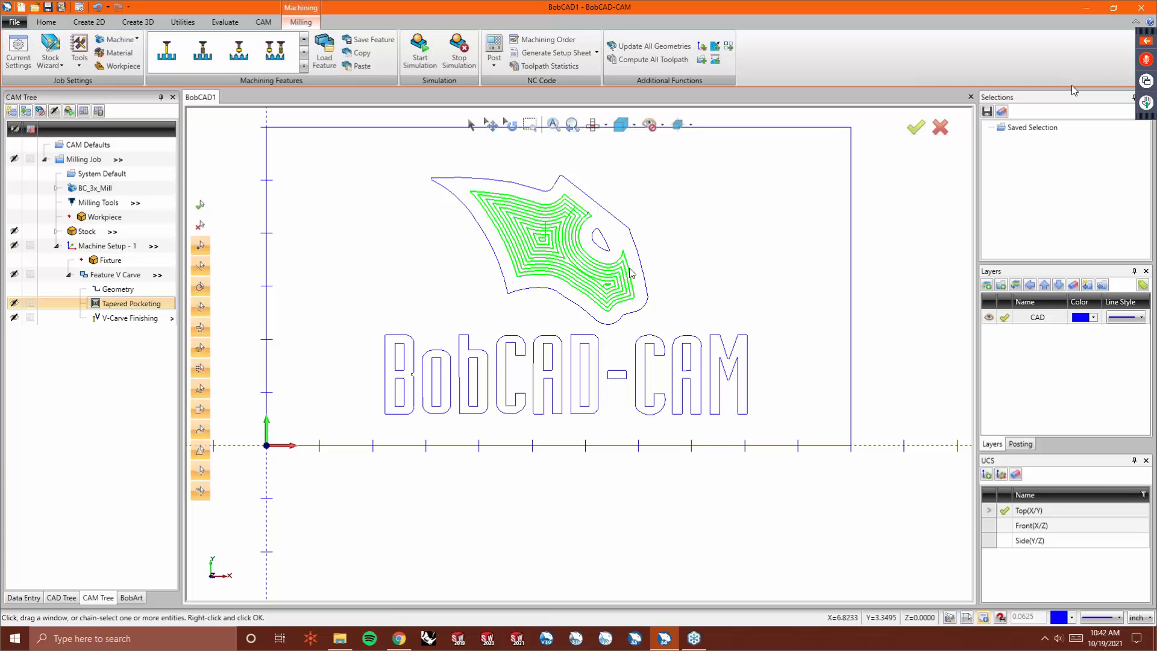
key("Down")
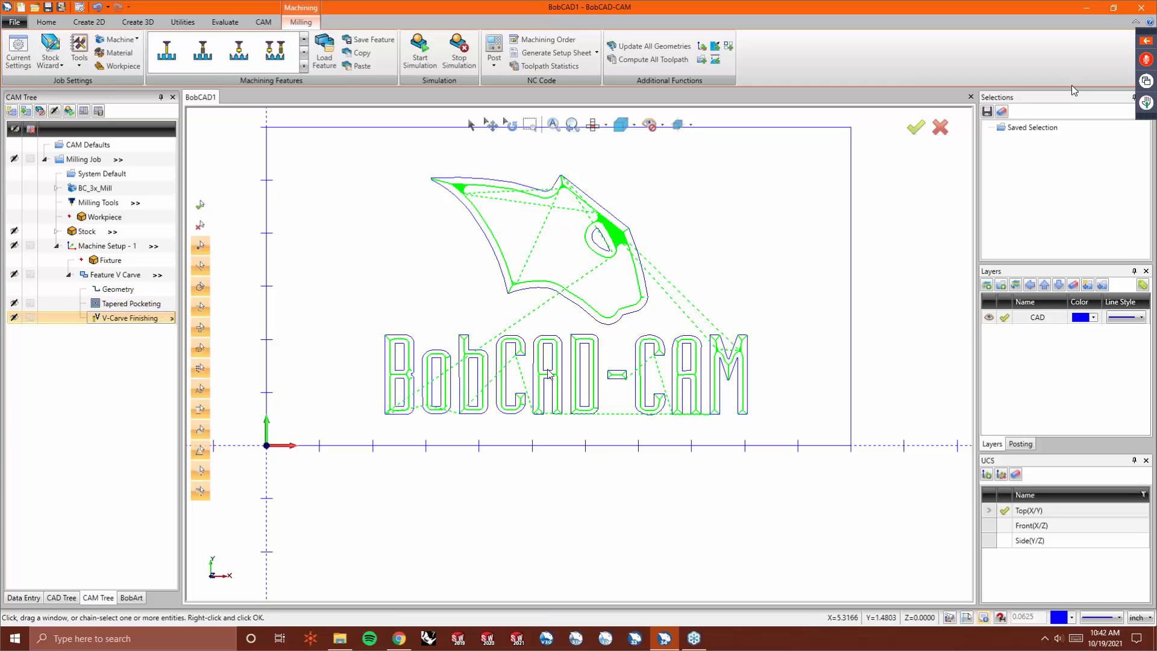
left_click(414, 67)
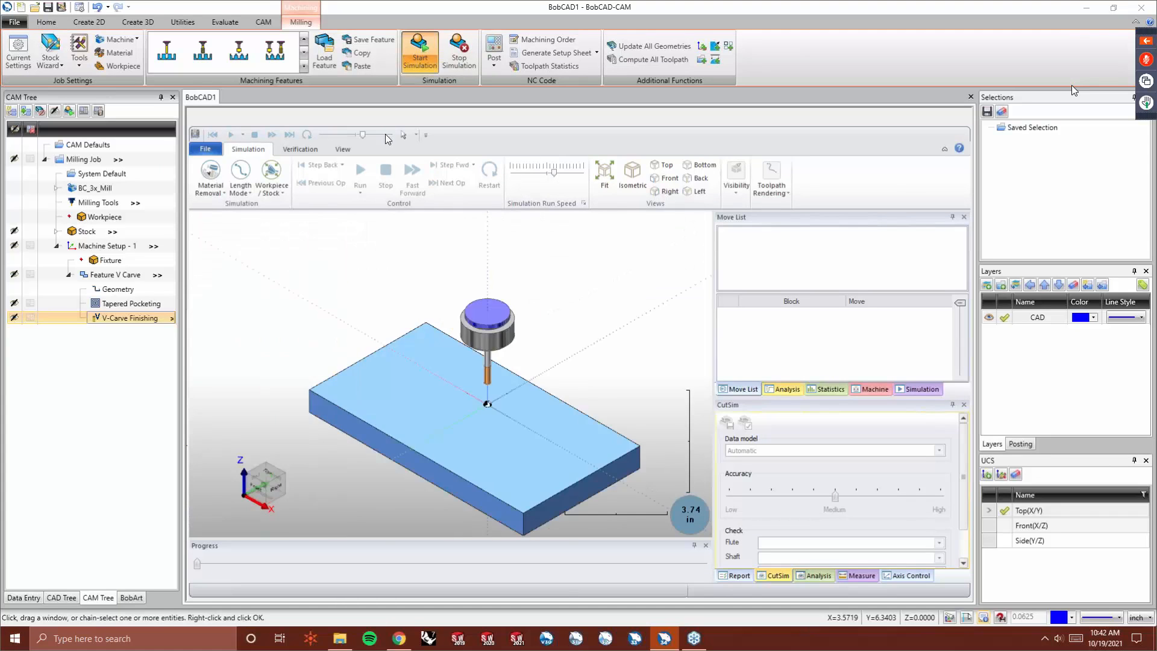
left_click(361, 178)
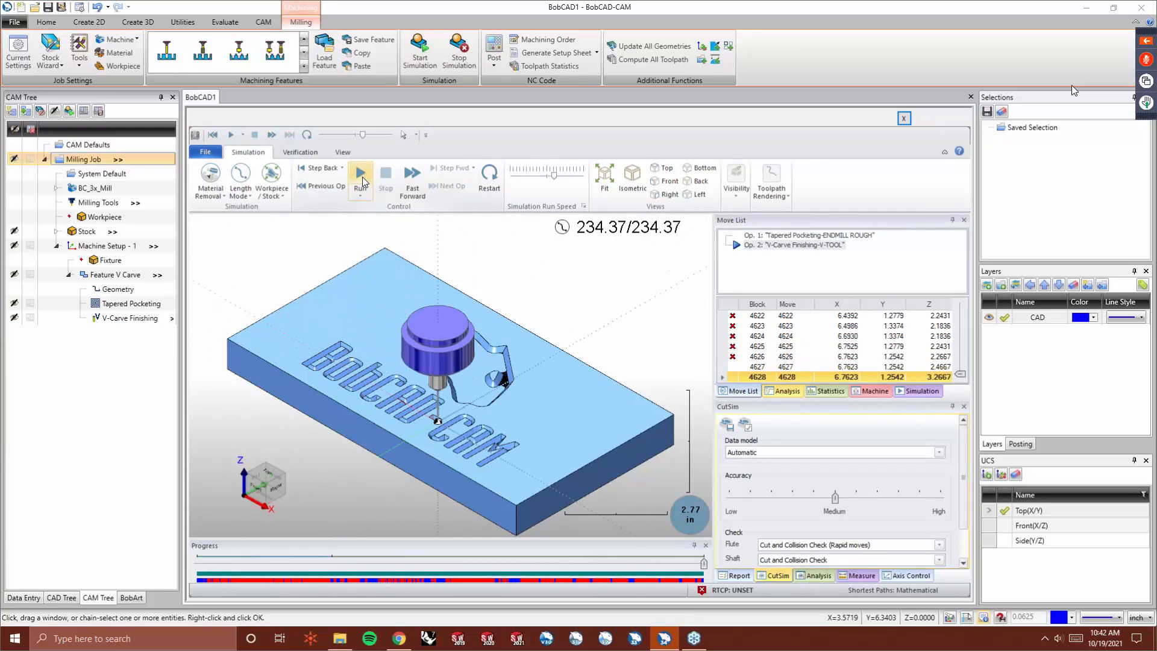
- Zoom in to examine the simulated pocket inside the cat head
middle_click_drag(382, 299, 416, 371)
scroll(565, 356, "up", 10)
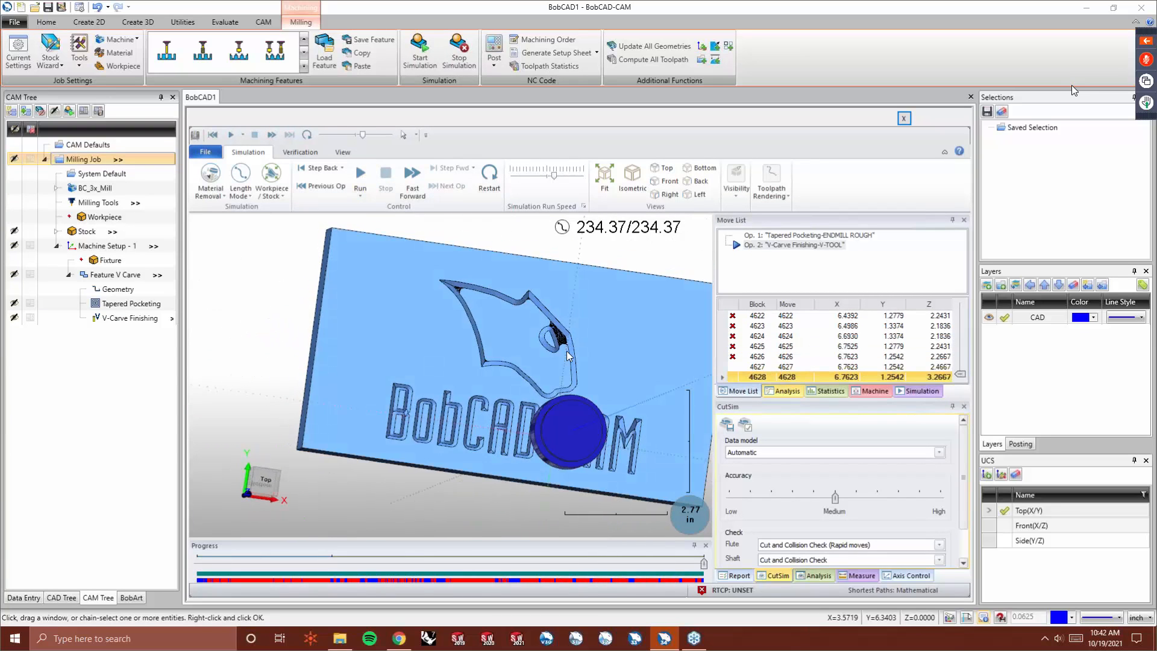
mouse_move(562, 357)
middle_mouse_down()
mouse_move(558, 344)
mouse_move(569, 357)
middle_mouse_up()
scroll(563, 358, "up", 4)
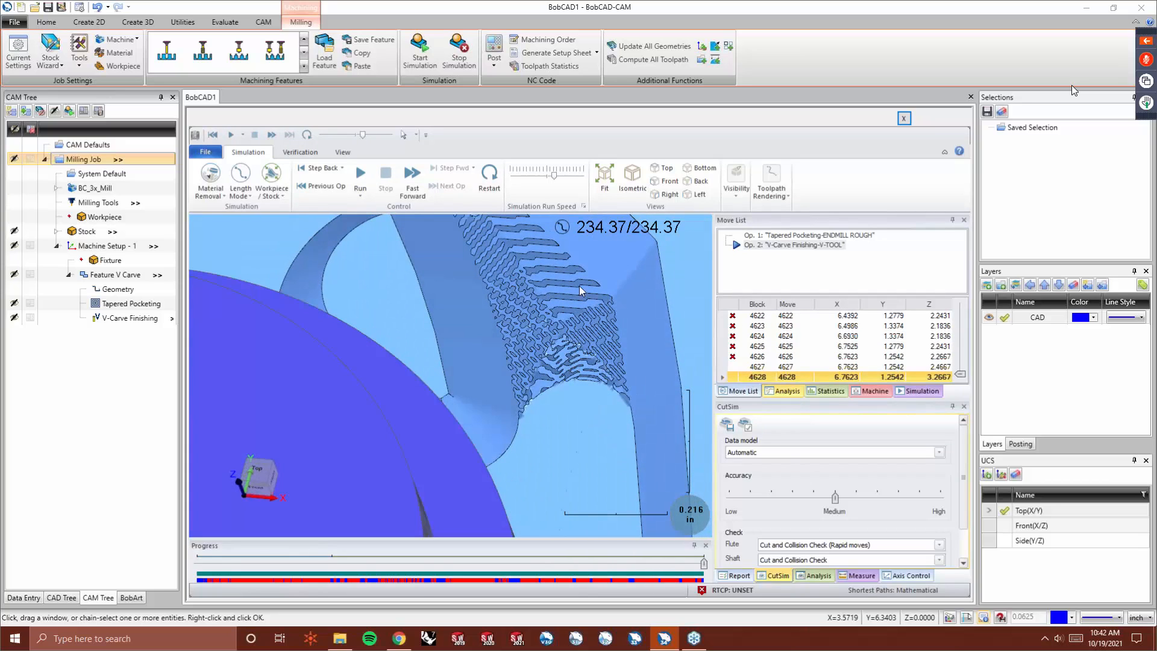
scroll(582, 404, "down", 3)
scroll(567, 332, "up", 2)
scroll(570, 282, "up", 2)
middle_click_drag(561, 377, 548, 379)
- Apply and reset the material removal refine while inspecting the cat head, then close the simulation
left_click(306, 153)
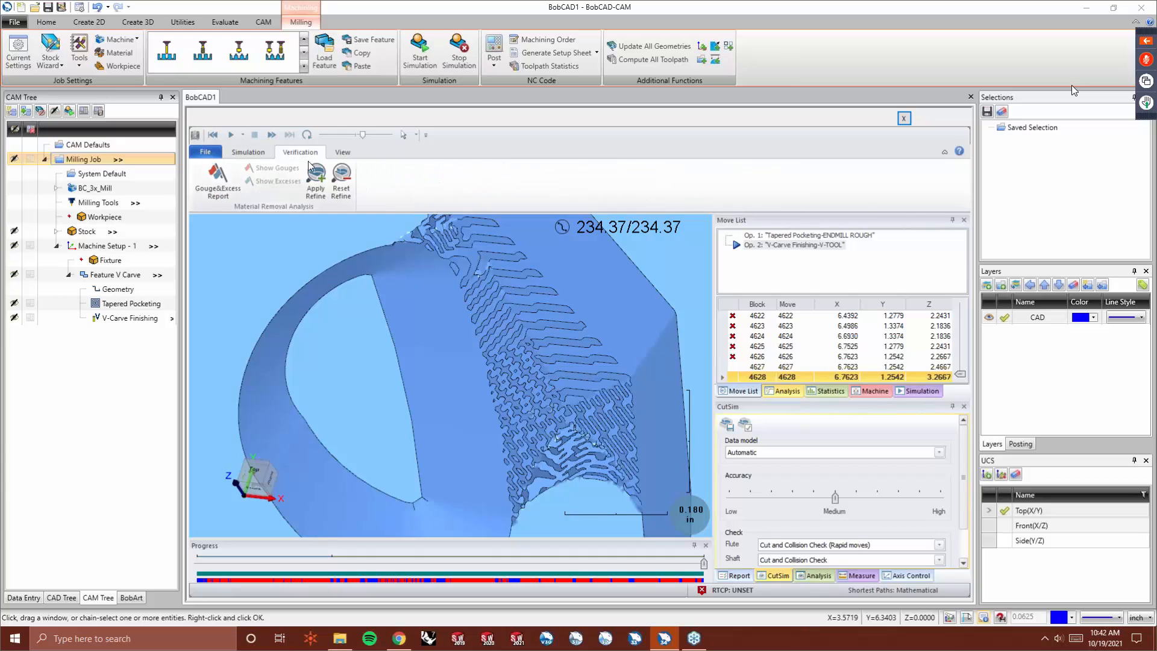
left_click(317, 179)
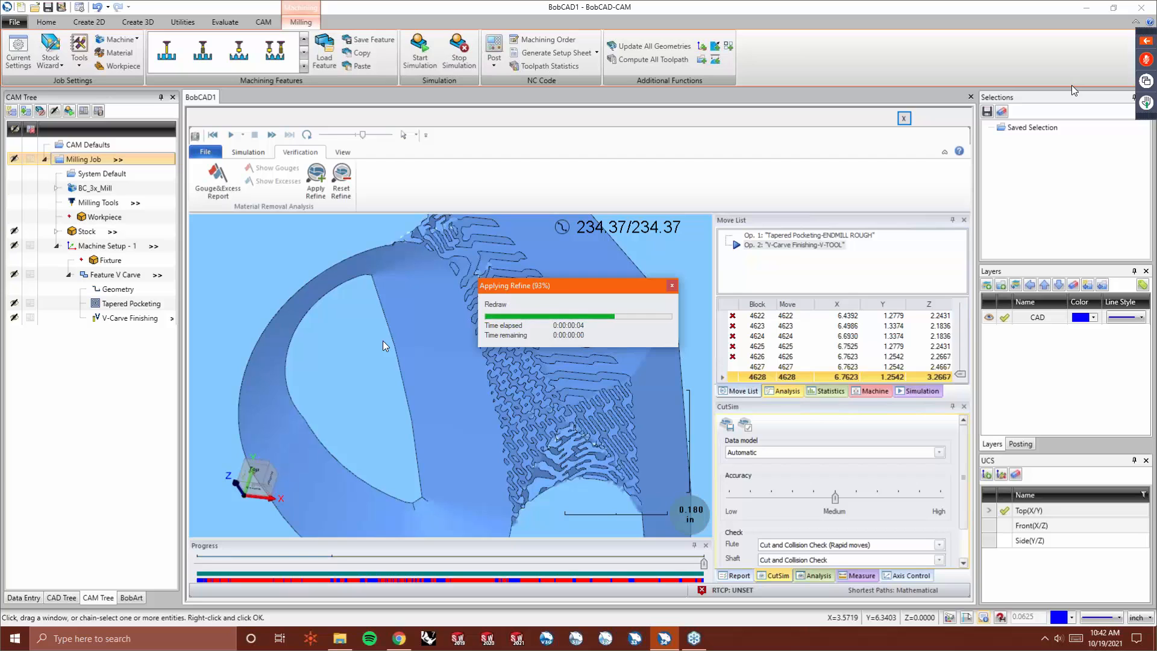
middle_click_drag(382, 341, 526, 411)
scroll(526, 442, "up", 2)
scroll(527, 428, "down", 5)
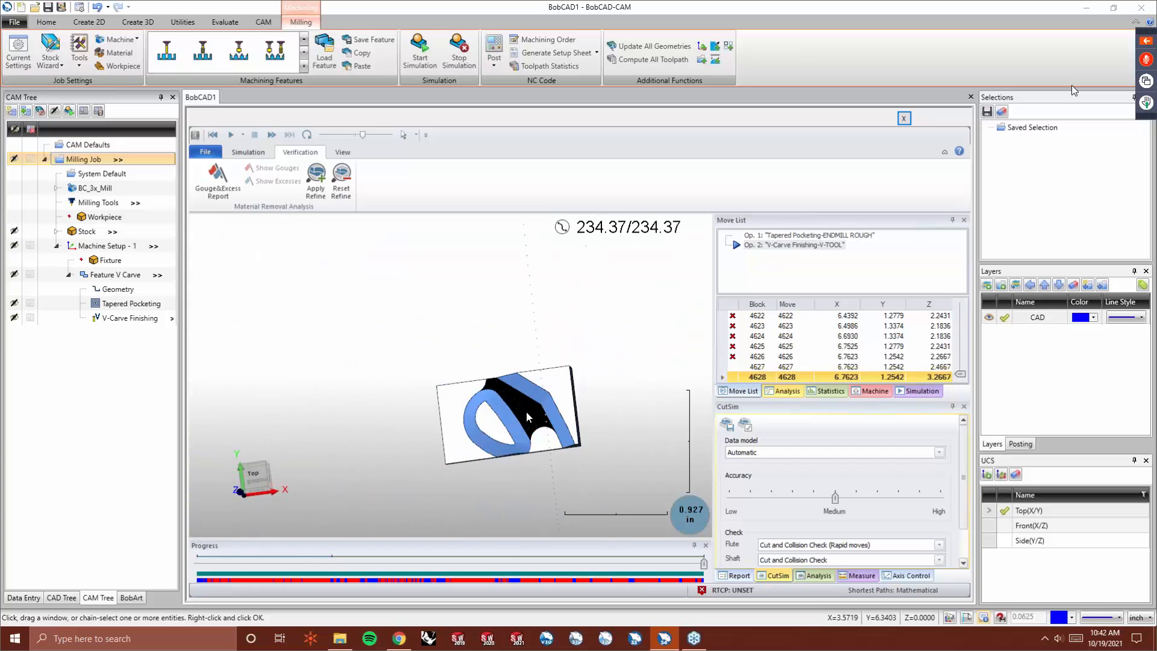
scroll(526, 411, "up", 4)
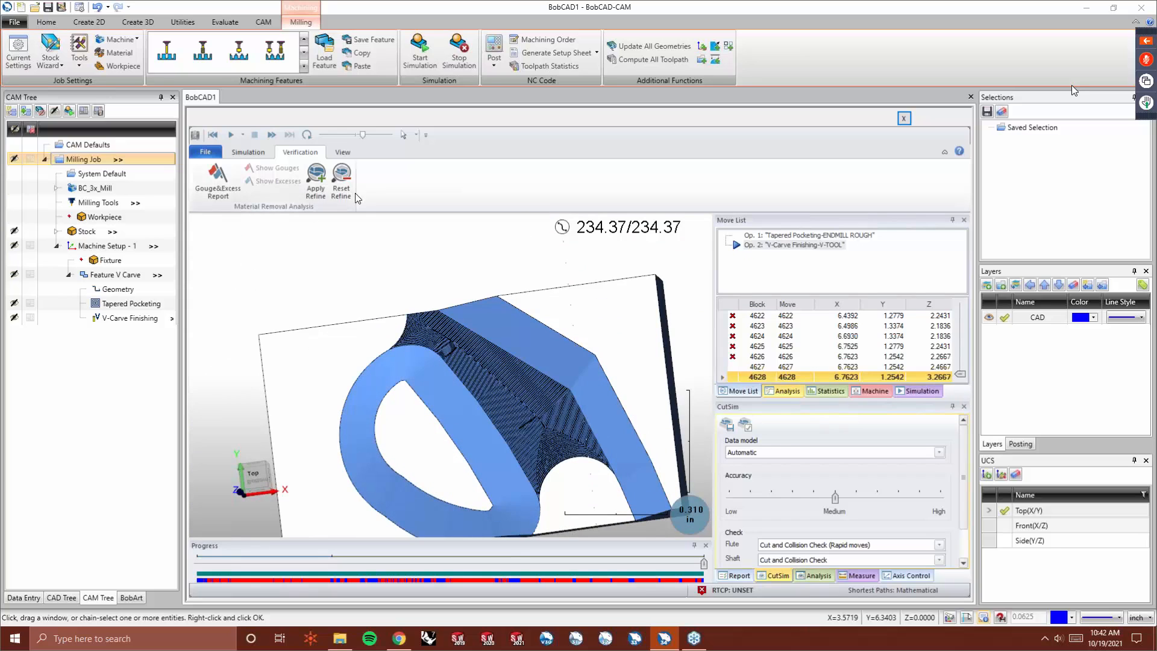
left_click(341, 178)
scroll(498, 330, "down", 8)
middle_click_drag(508, 408, 533, 389)
scroll(425, 332, "up", 4)
middle_click_drag(466, 403, 479, 396)
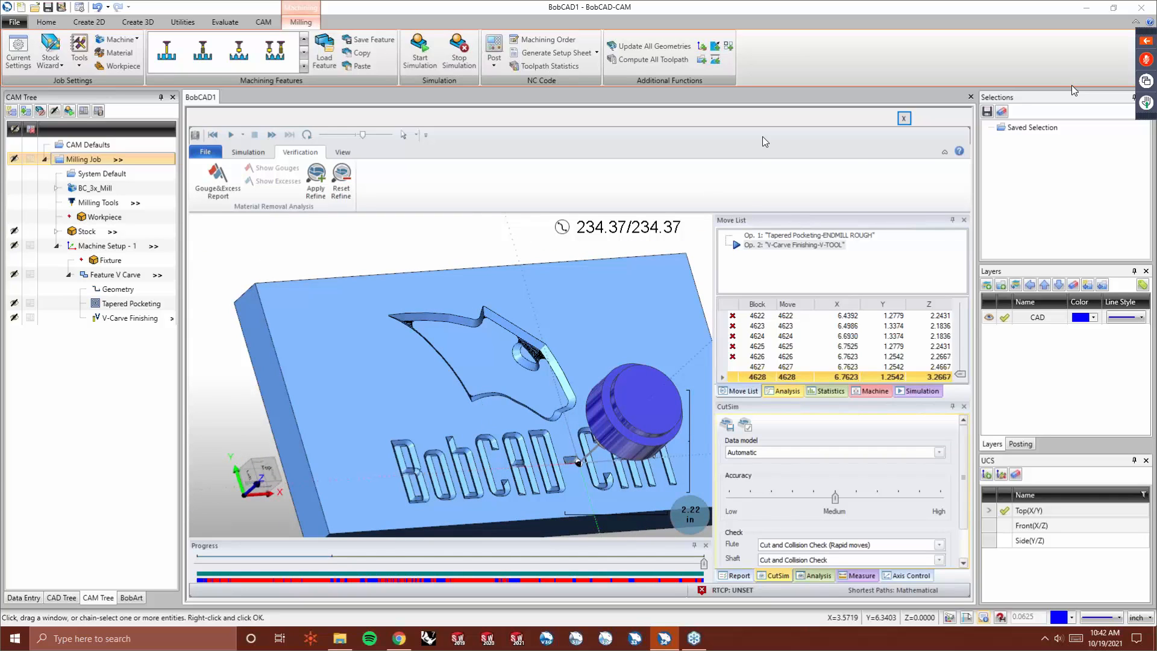
left_click(904, 119)
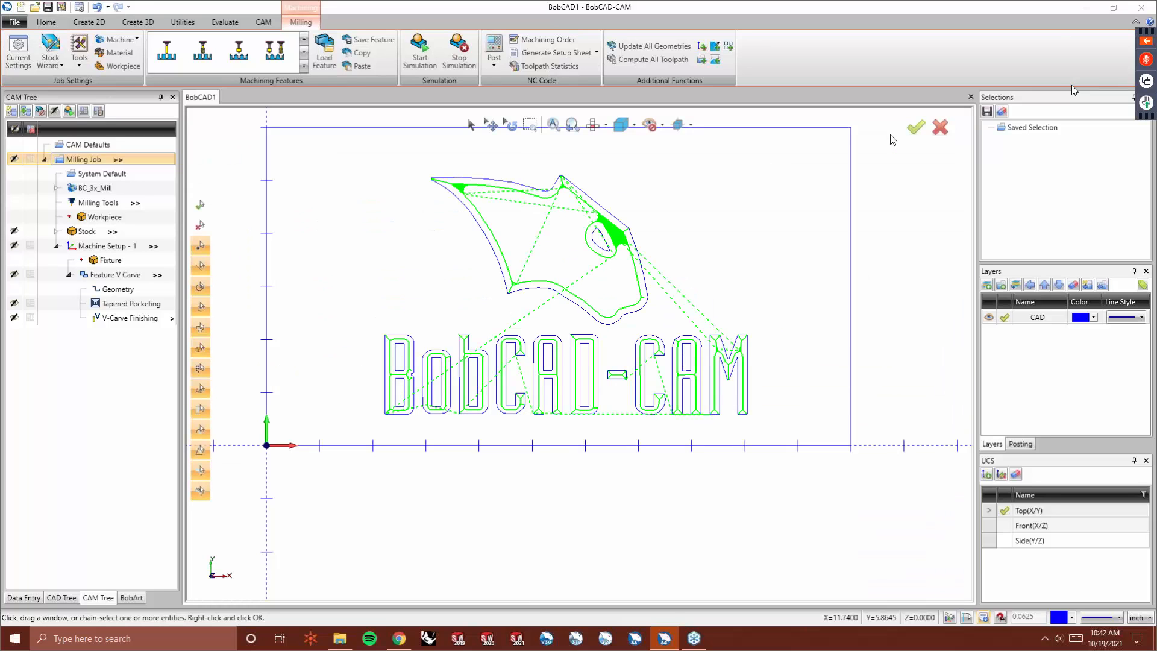
- Reselect the V Carve feature geometry to include the outer rectangle and recompute all its toolpaths
right_click(117, 286)
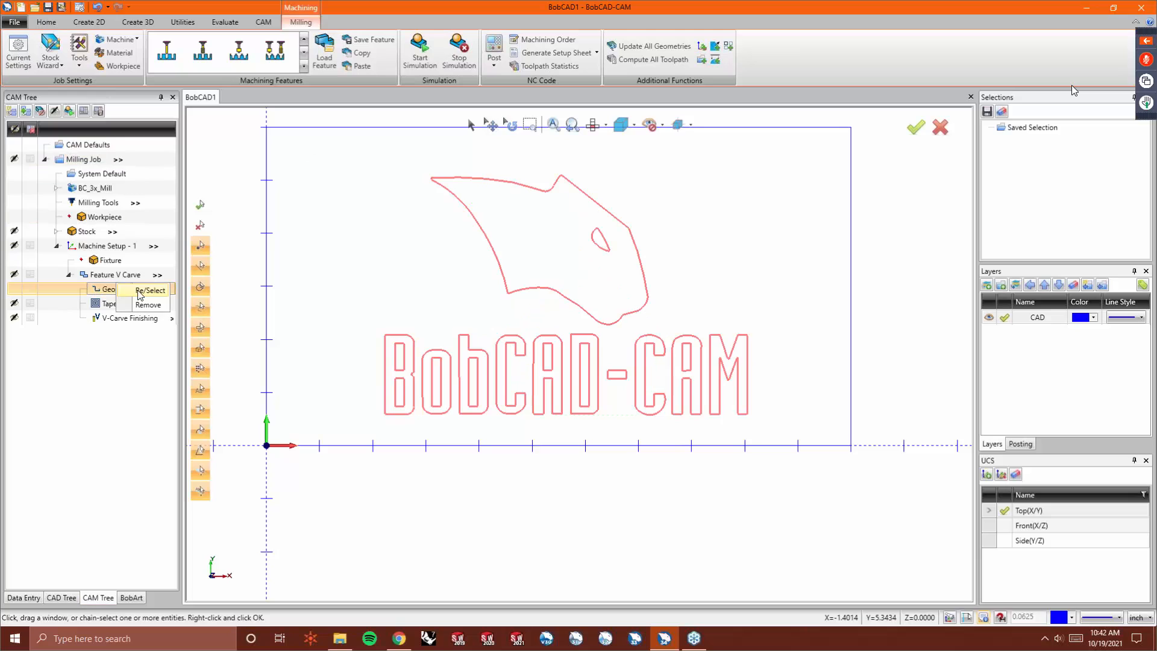
left_click(140, 291)
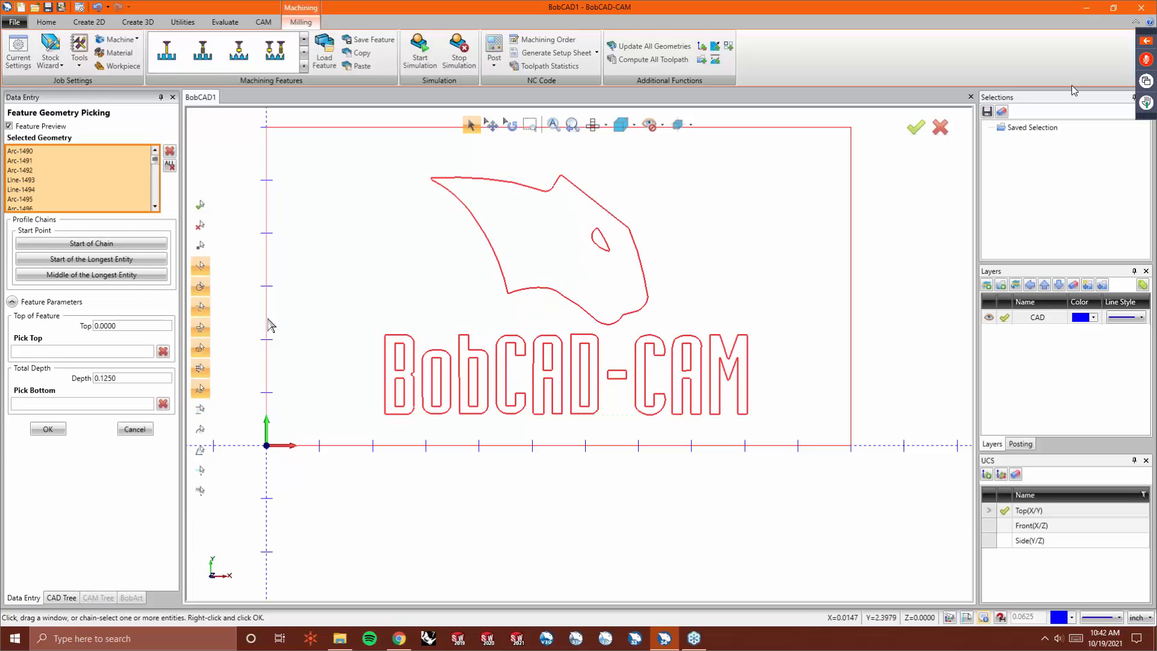
right_click(294, 307)
left_click(312, 313)
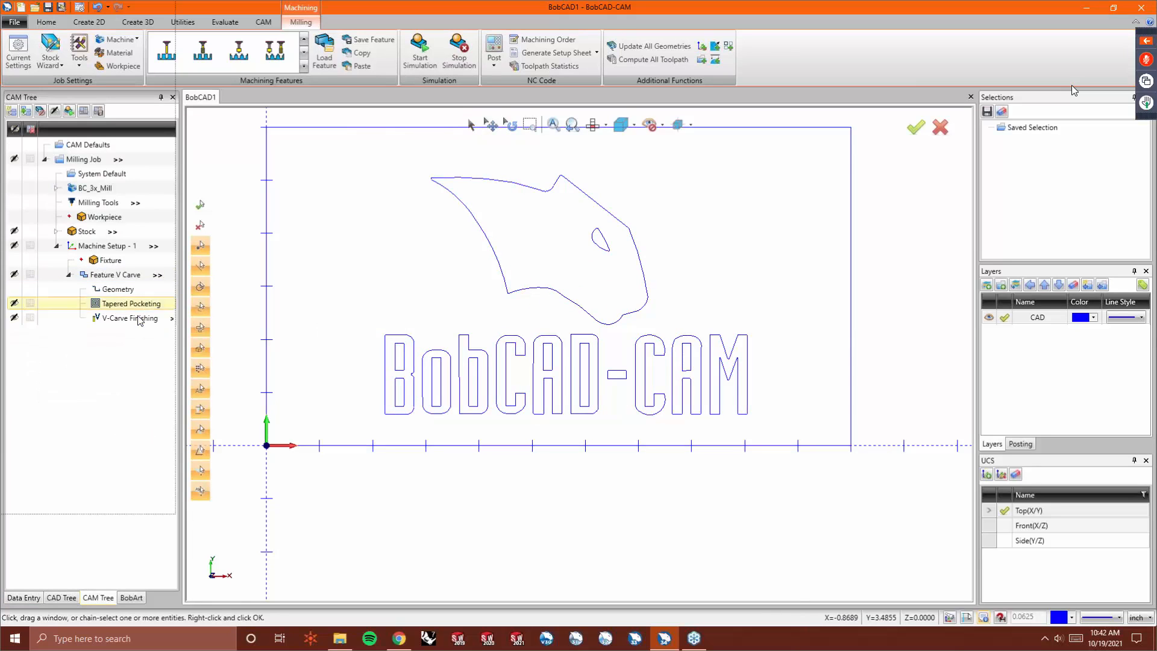
right_click(132, 275)
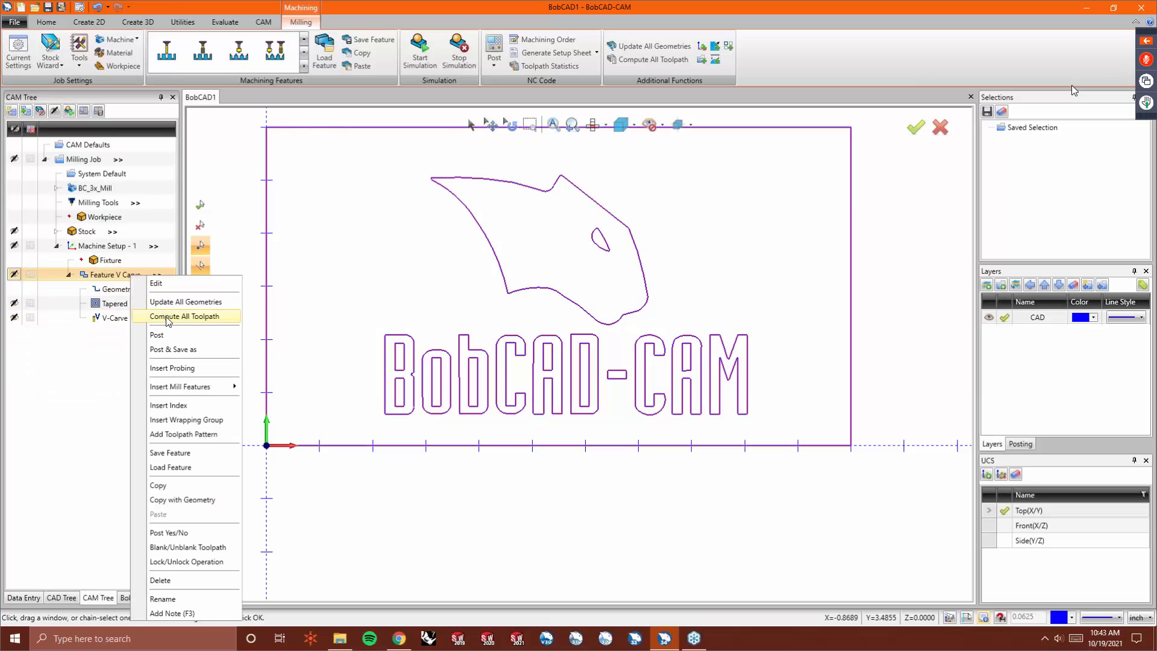
left_click(168, 319)
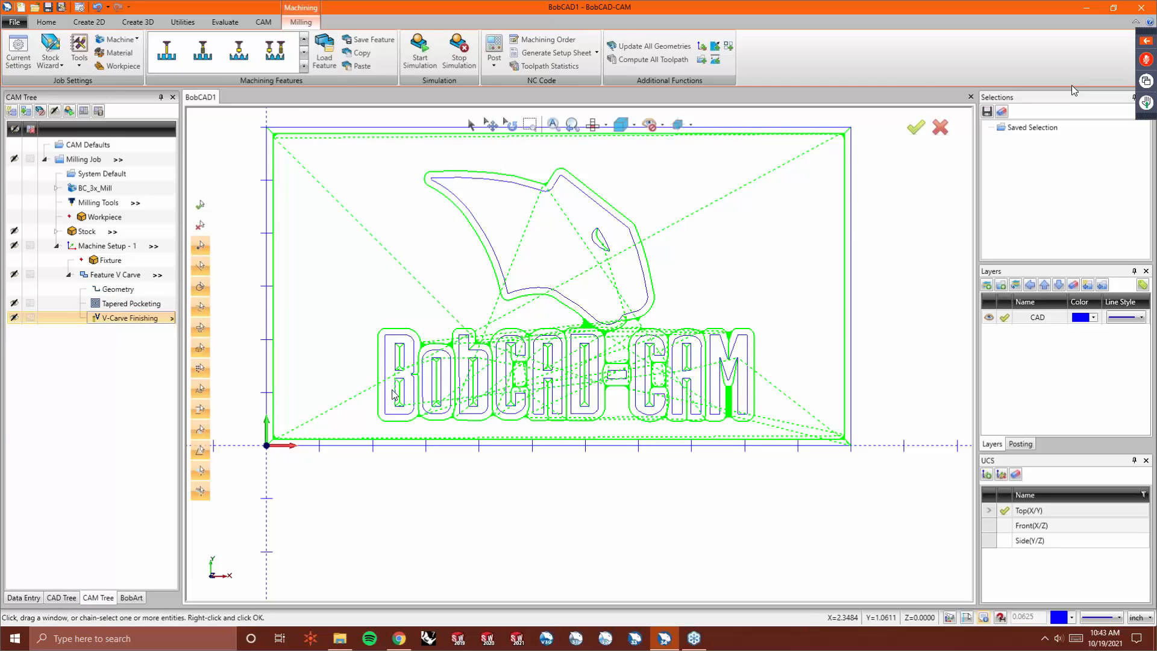
- Run the cutting simulation of the recomputed toolpaths and view the raised lettering
left_click(435, 56)
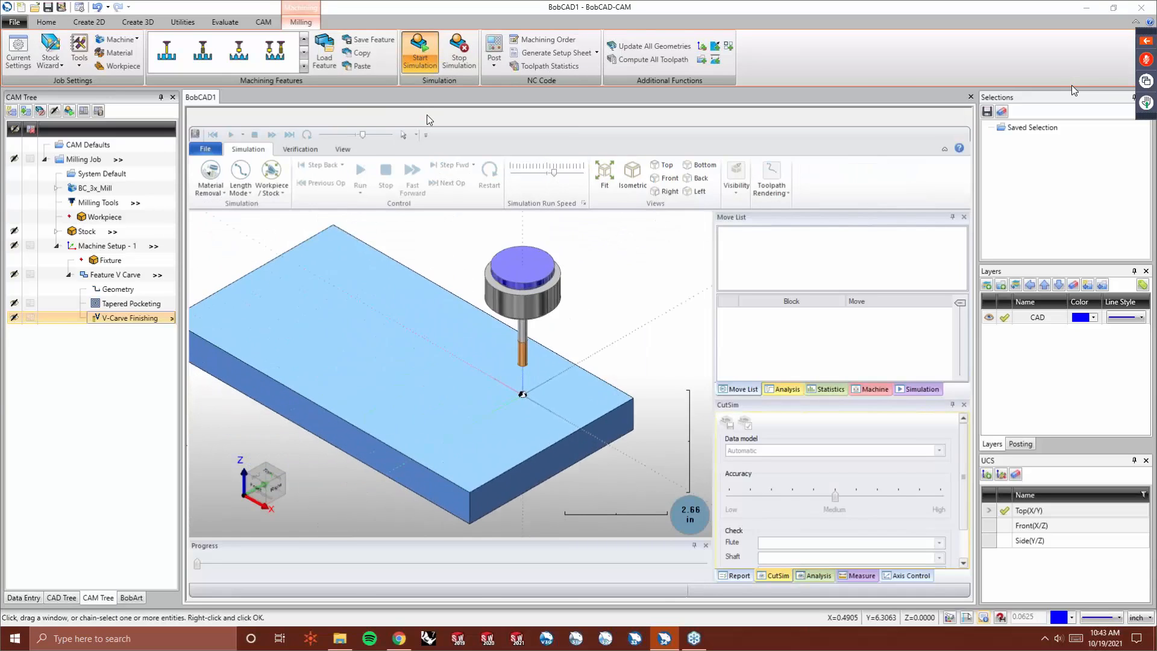
left_click(366, 174)
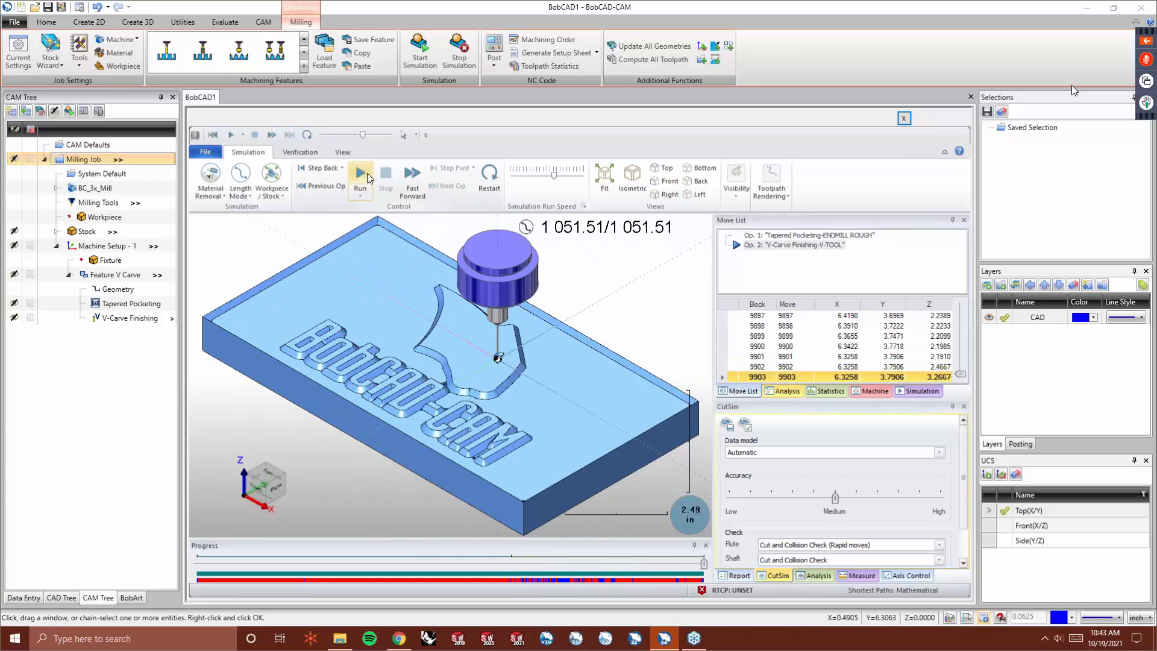
middle_click_drag(336, 297, 329, 330)
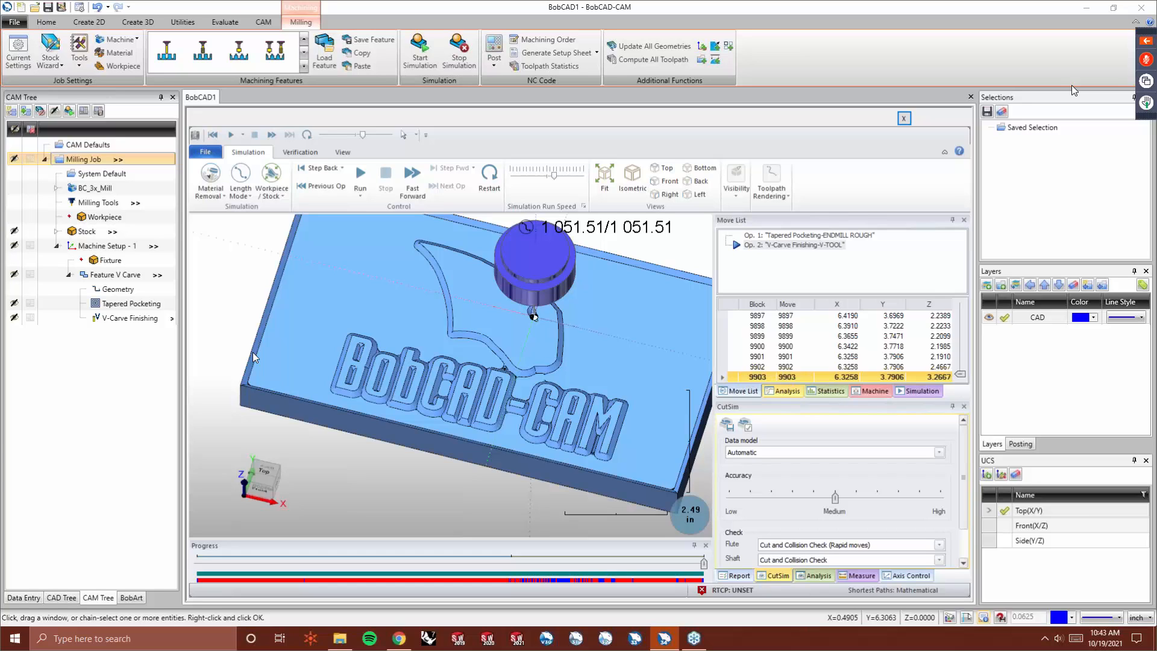
- Close the simulation and offset the outer rectangle outward by 0.25 in as a single offset
middle_click_drag(290, 400, 464, 326)
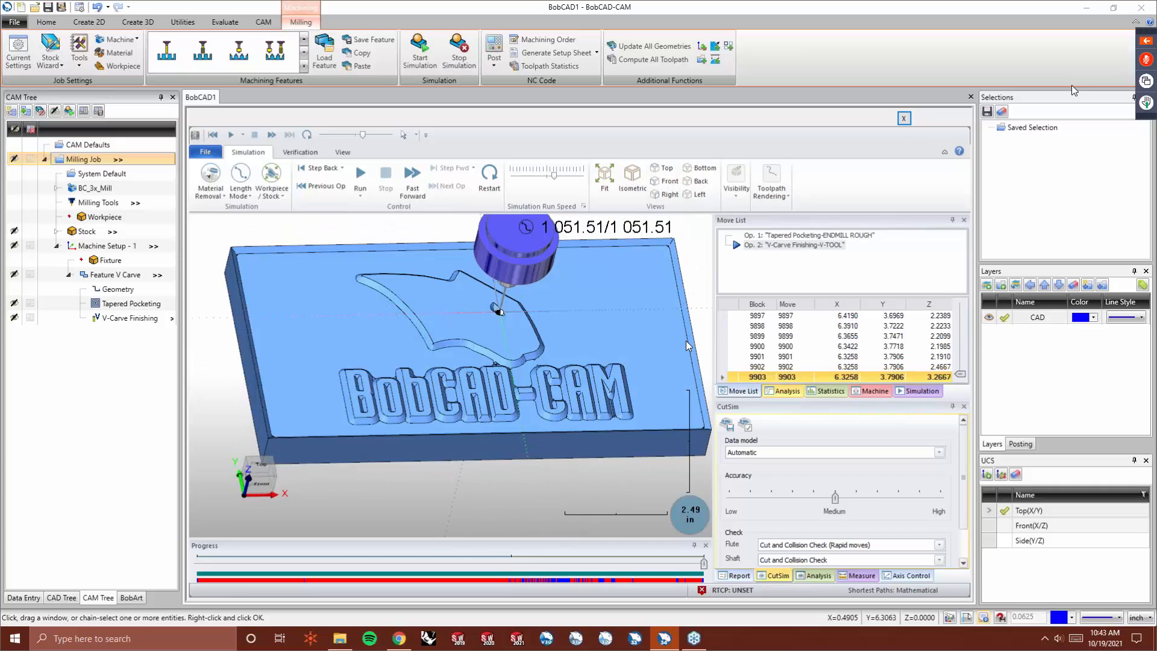
left_click(904, 118)
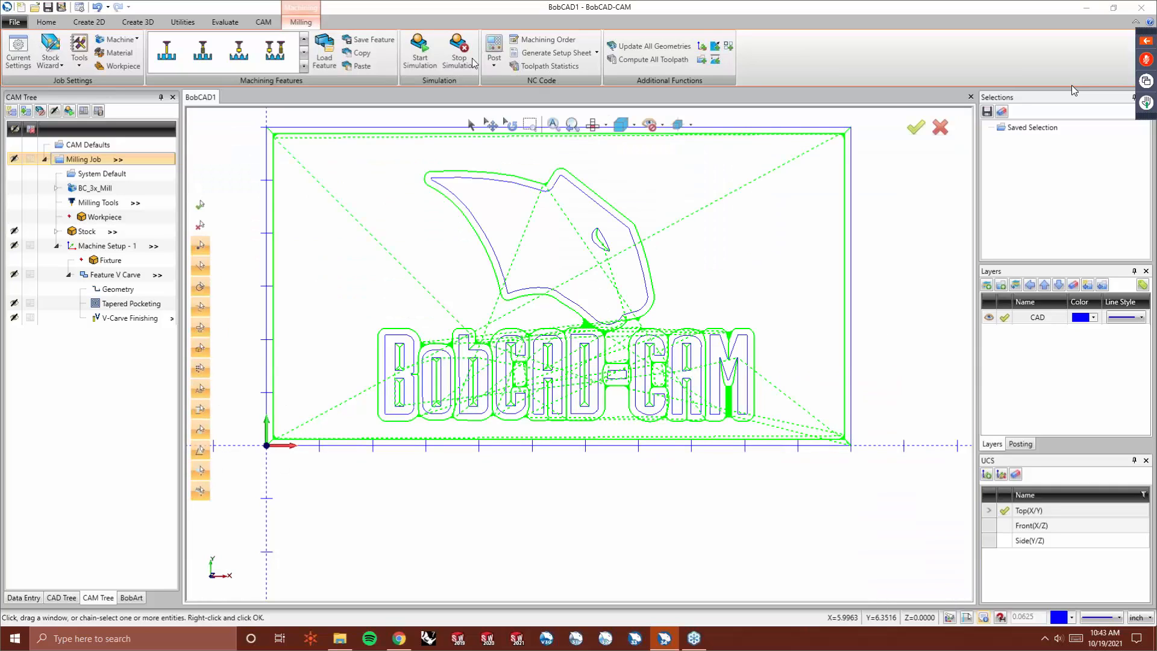
left_click(89, 21)
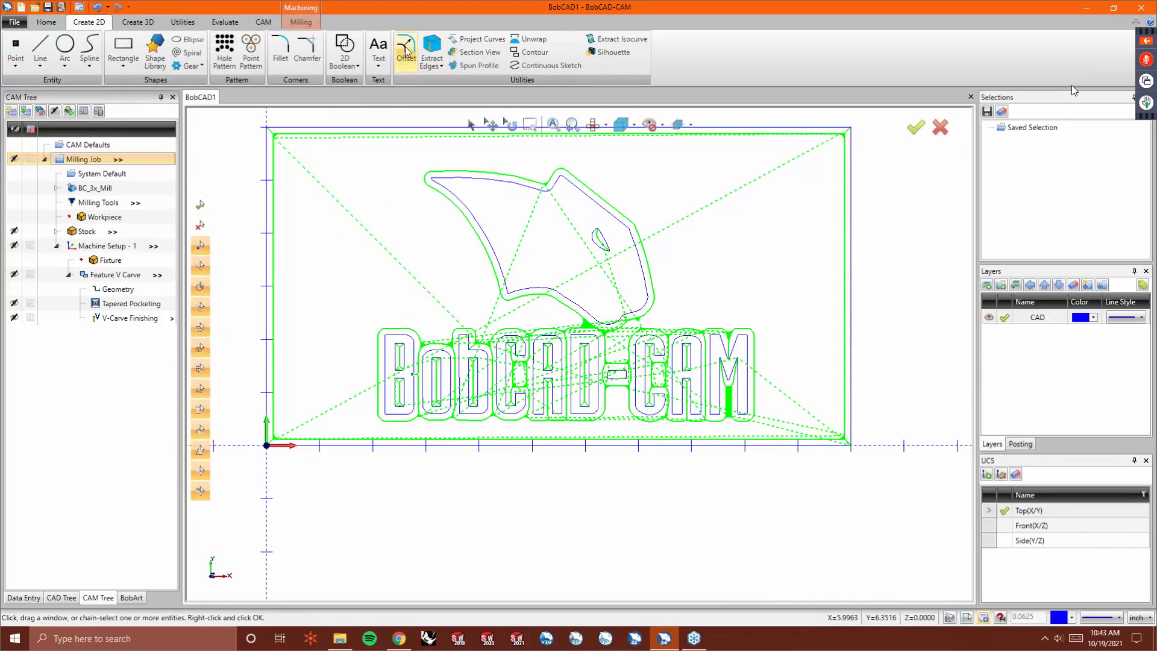
left_click(405, 49)
left_click(326, 131)
double_click(126, 240)
key("Tab")
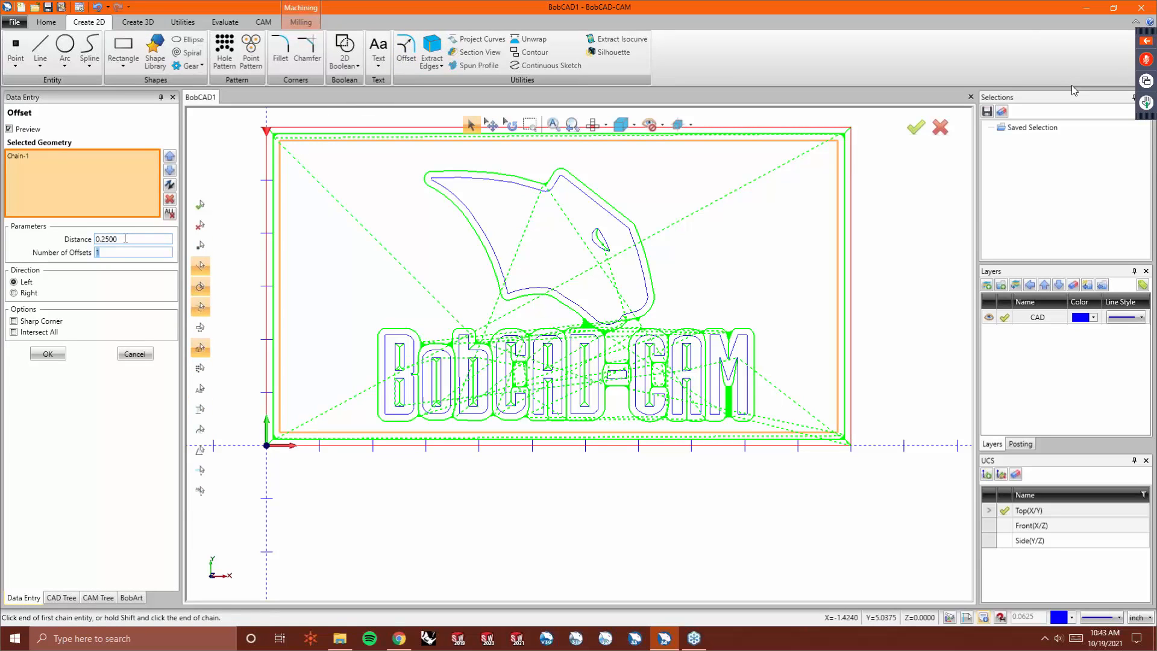
left_click(38, 294)
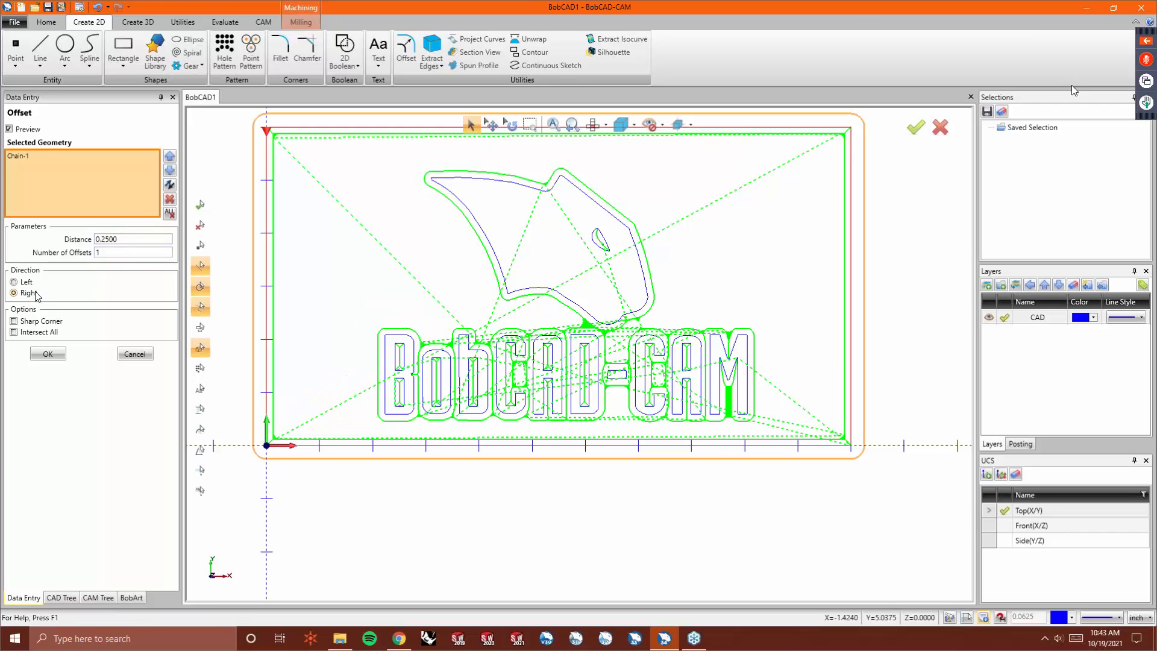
left_click(52, 360)
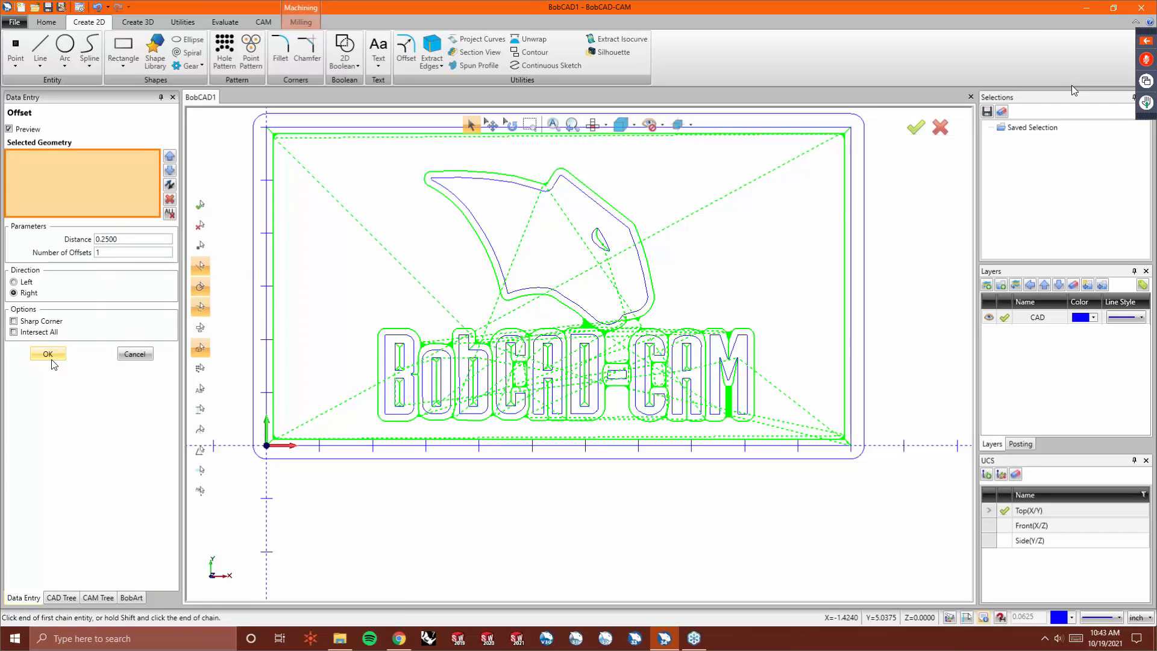
left_click(134, 355)
left_click(98, 597)
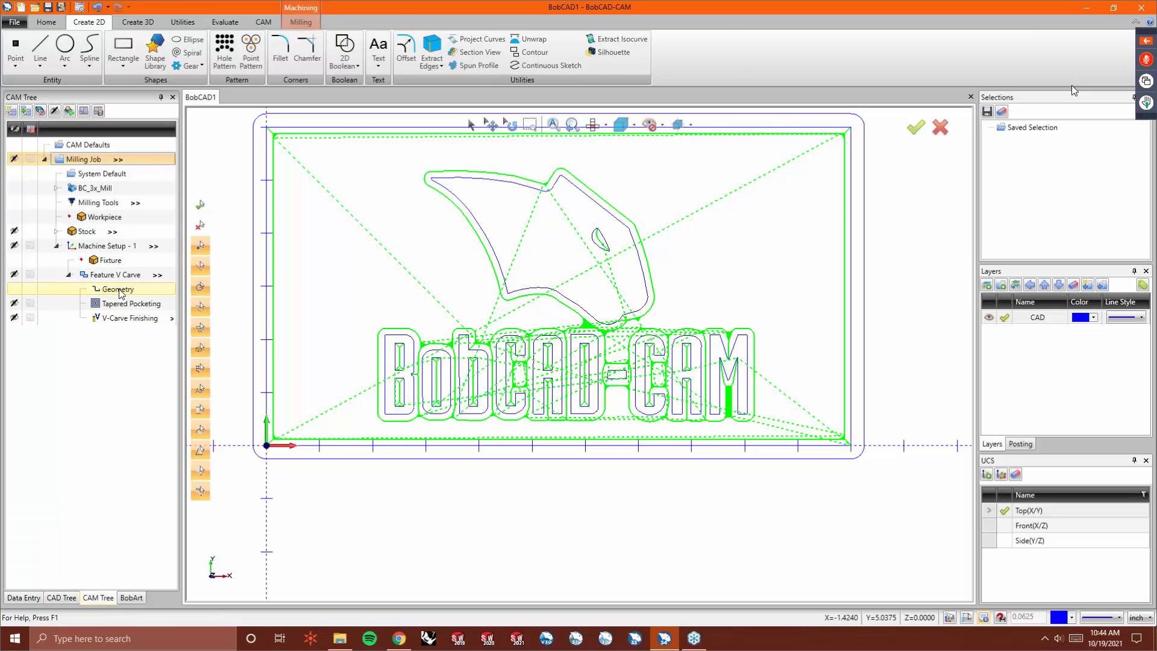
- Reselect the V Carve feature geometry to use the new offset rectangle and recompute the feature's toolpaths
right_click(118, 289)
left_click(145, 297)
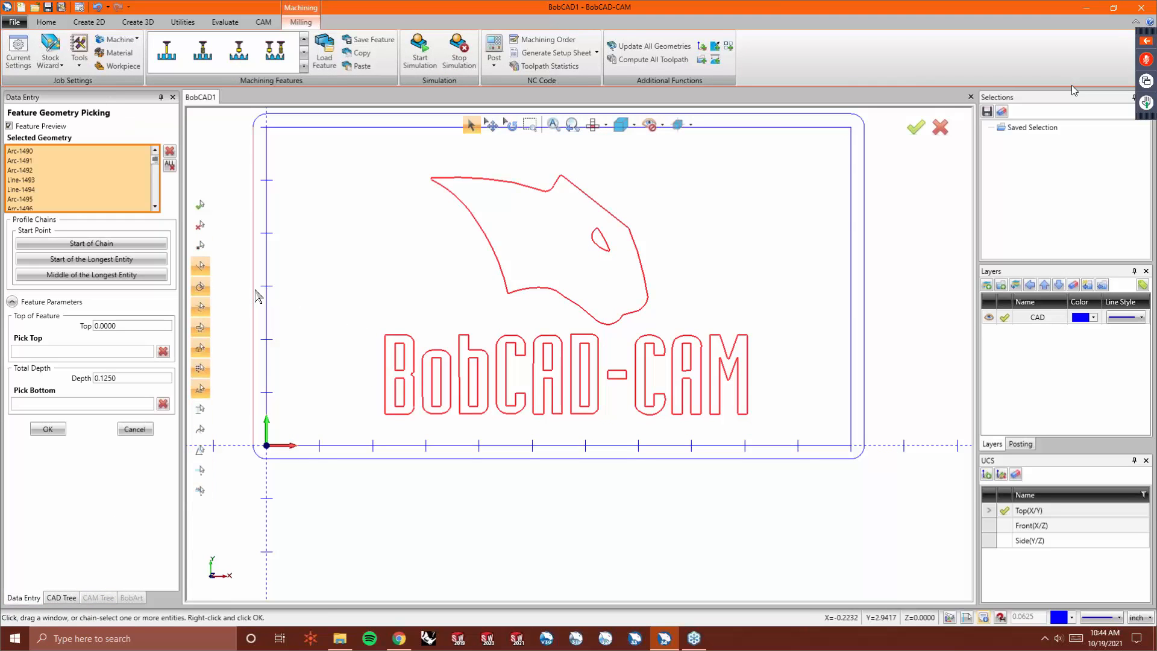
left_click(254, 300)
right_click(225, 301)
left_click(229, 303)
right_click(127, 274)
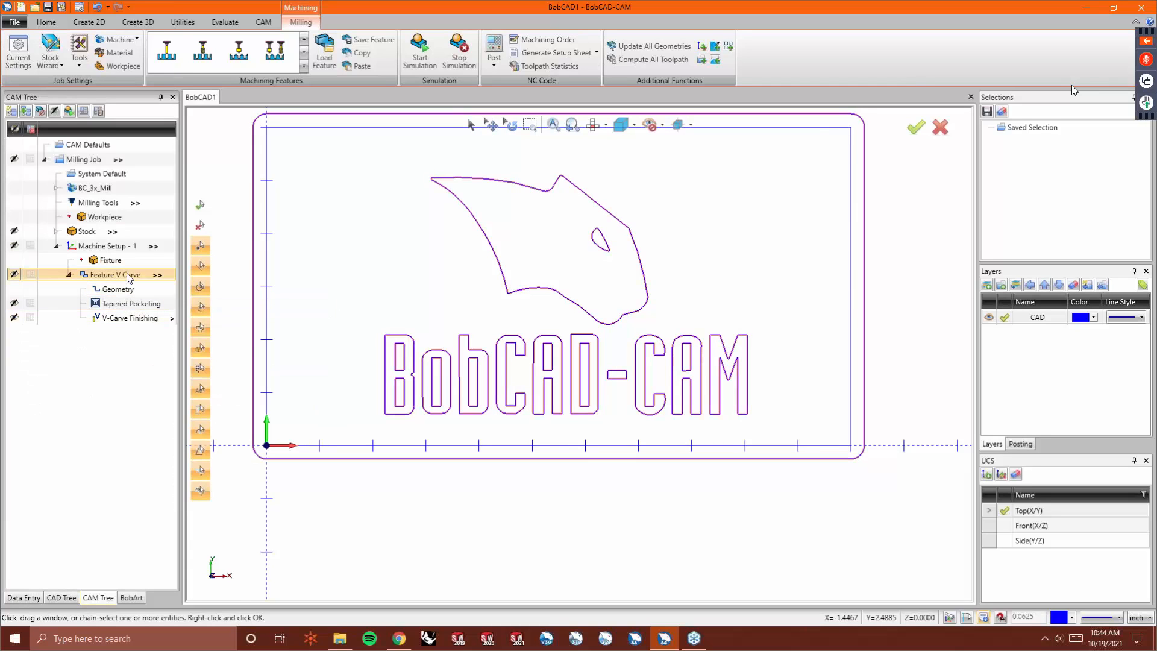
left_click(181, 313)
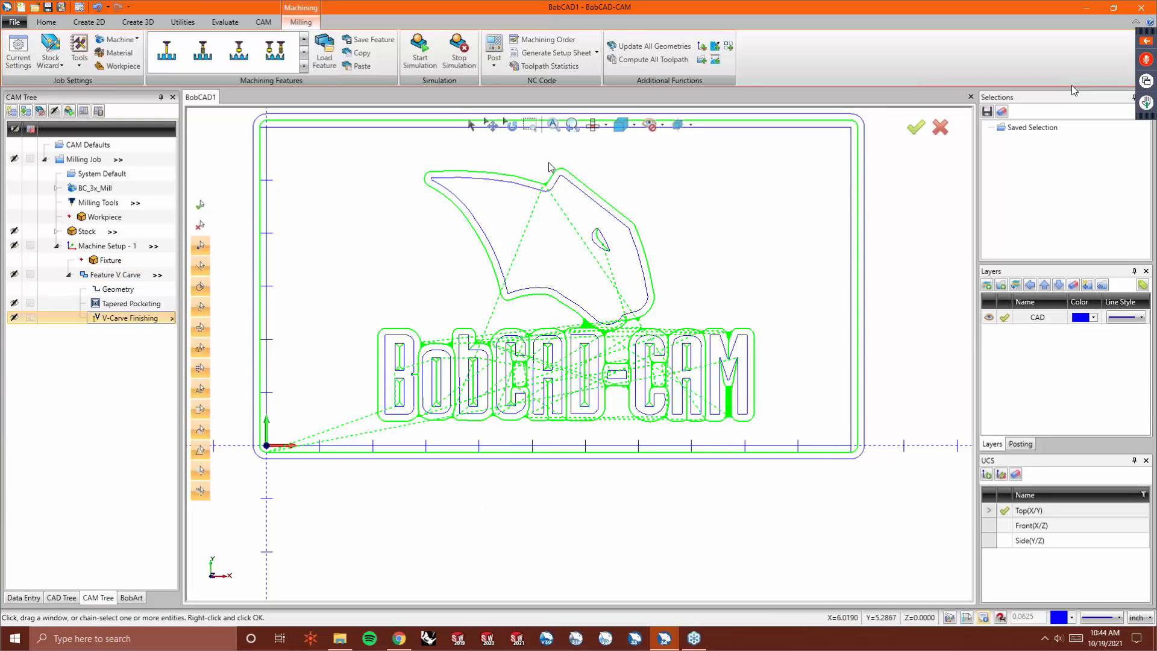
- Run the cutting simulation of the recomputed toolpaths and orbit around the machined plate
left_click(437, 51)
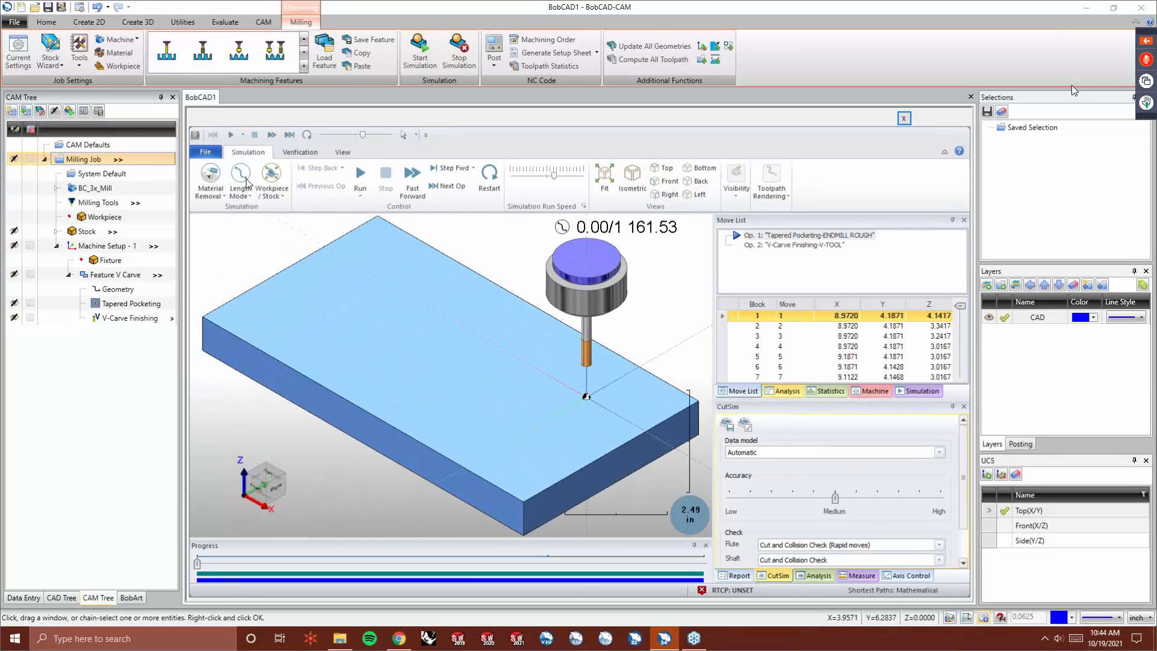
left_click(369, 183)
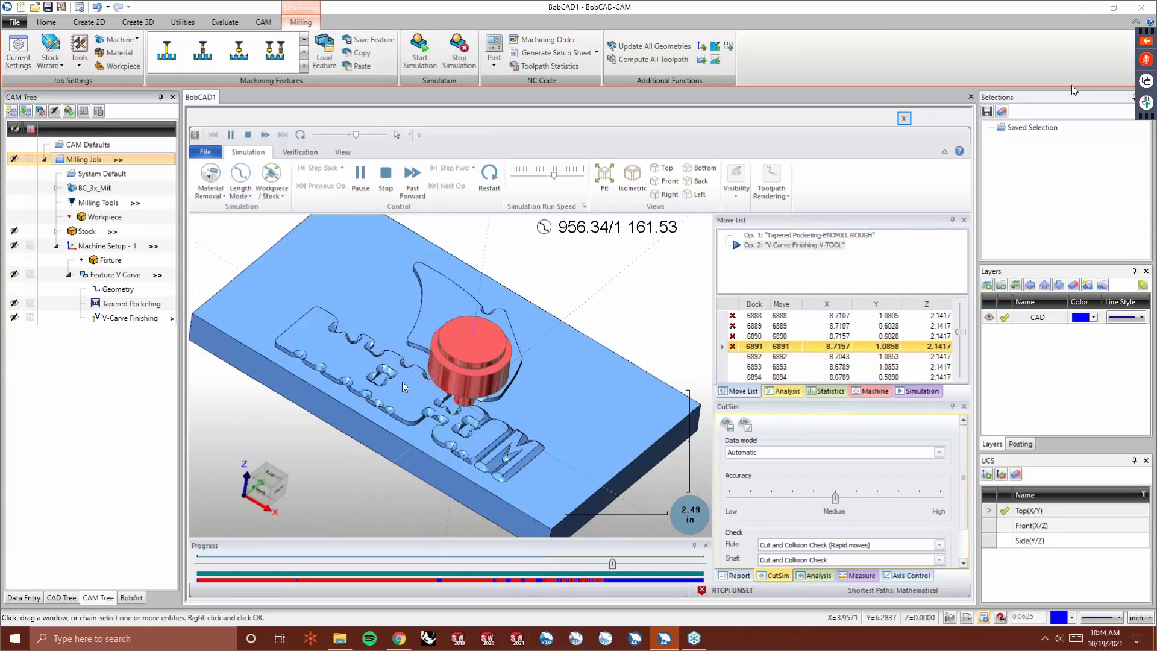
middle_click_drag(388, 414, 491, 452)
scroll(596, 471, "up", 5)
scroll(580, 468, "down", 5)
middle_click_drag(402, 348, 641, 324)
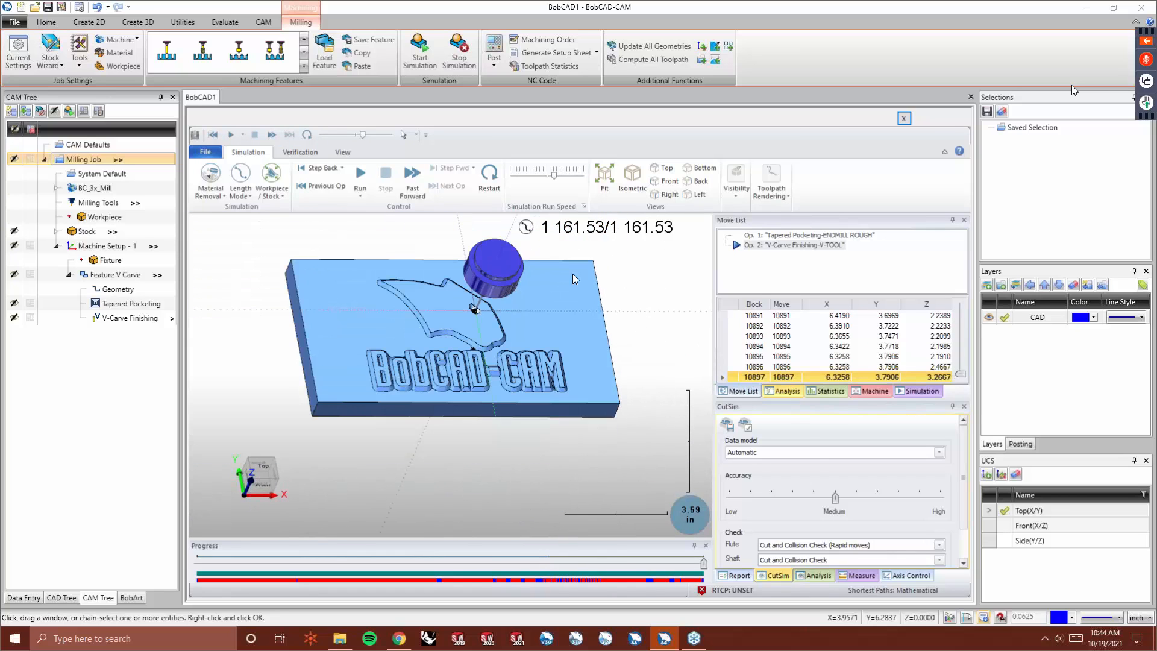
- Zoom in to examine the raised BobCAD-CAM lettering and the channels around it
middle_click_drag(464, 335, 454, 341)
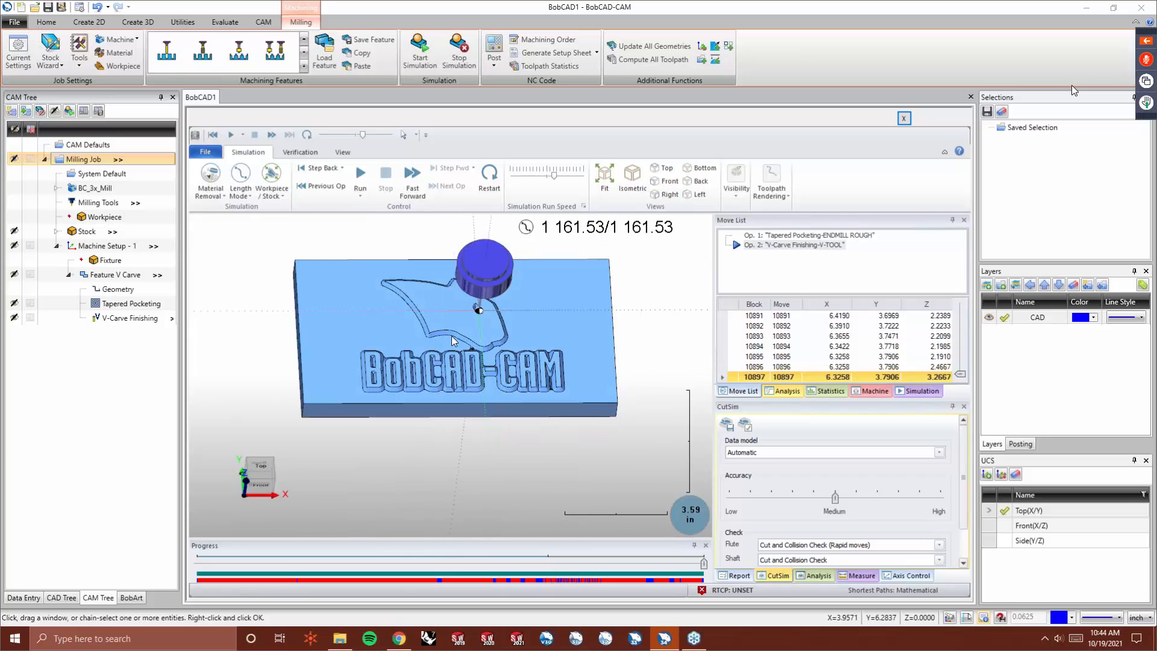
middle_click_drag(429, 392, 413, 389)
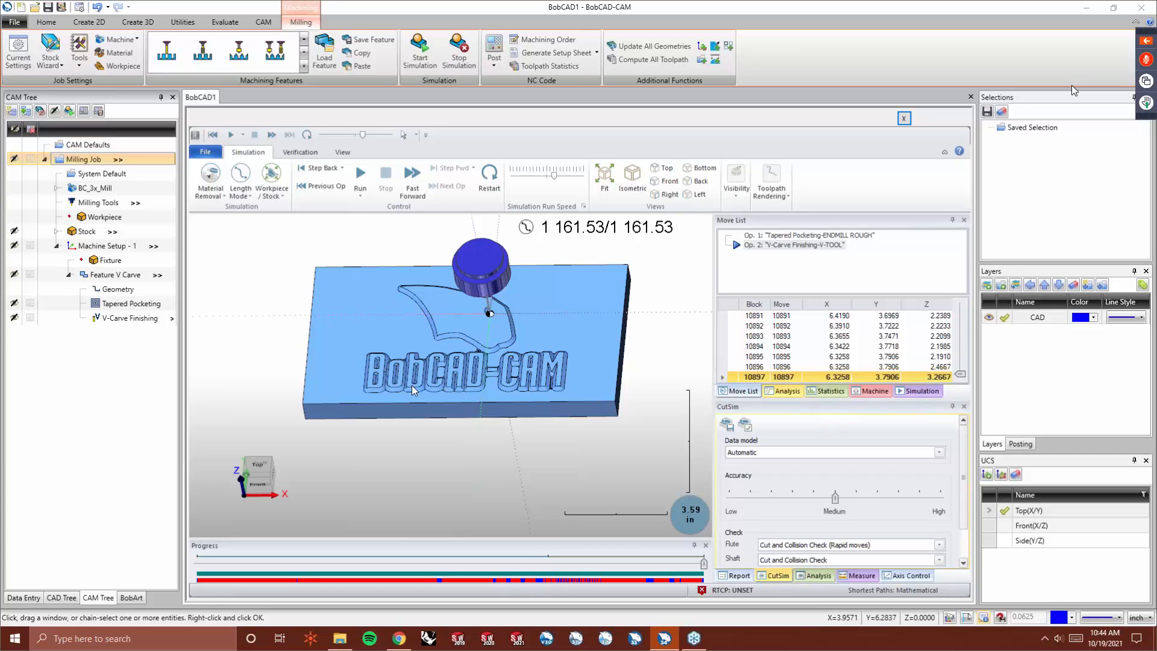
middle_click_drag(413, 385, 510, 361)
scroll(468, 325, "up", 3)
scroll(500, 349, "down", 2)
scroll(504, 358, "up", 4)
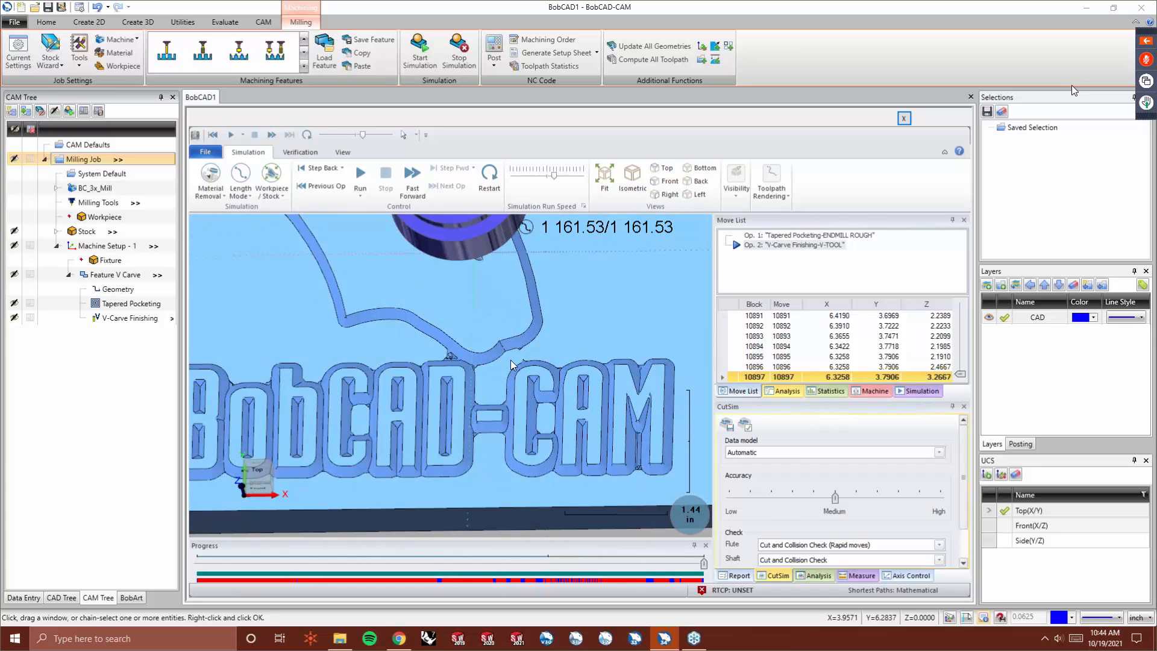
scroll(586, 426, "up", 4)
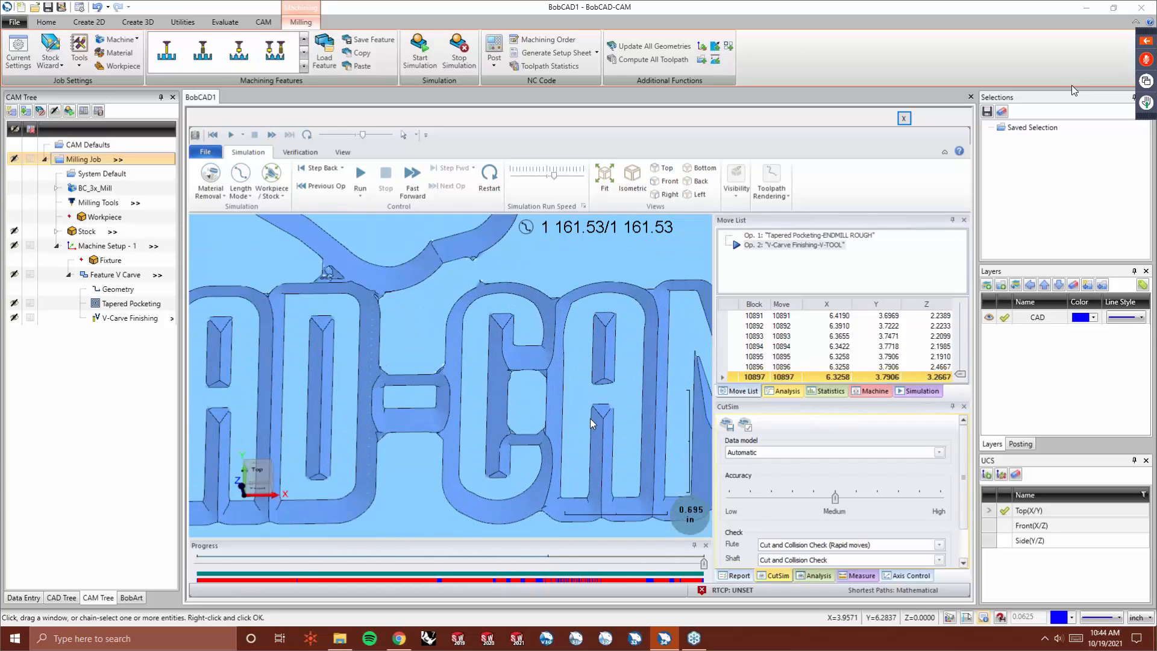
middle_click_drag(538, 421, 593, 395)
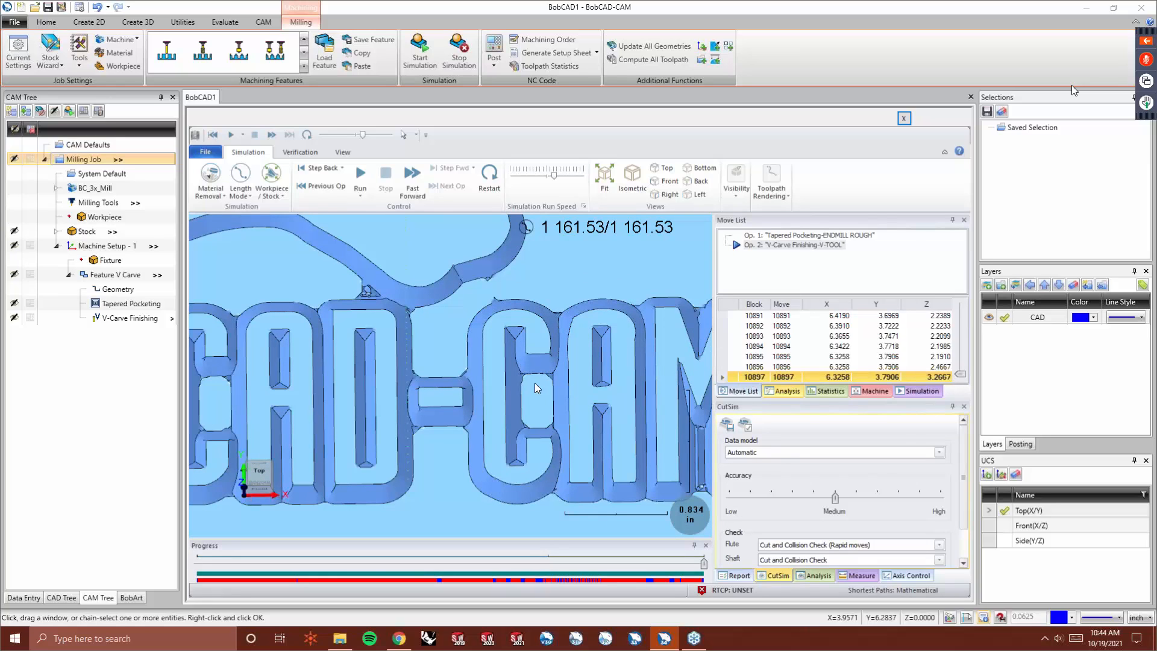
scroll(502, 379, "up", 2)
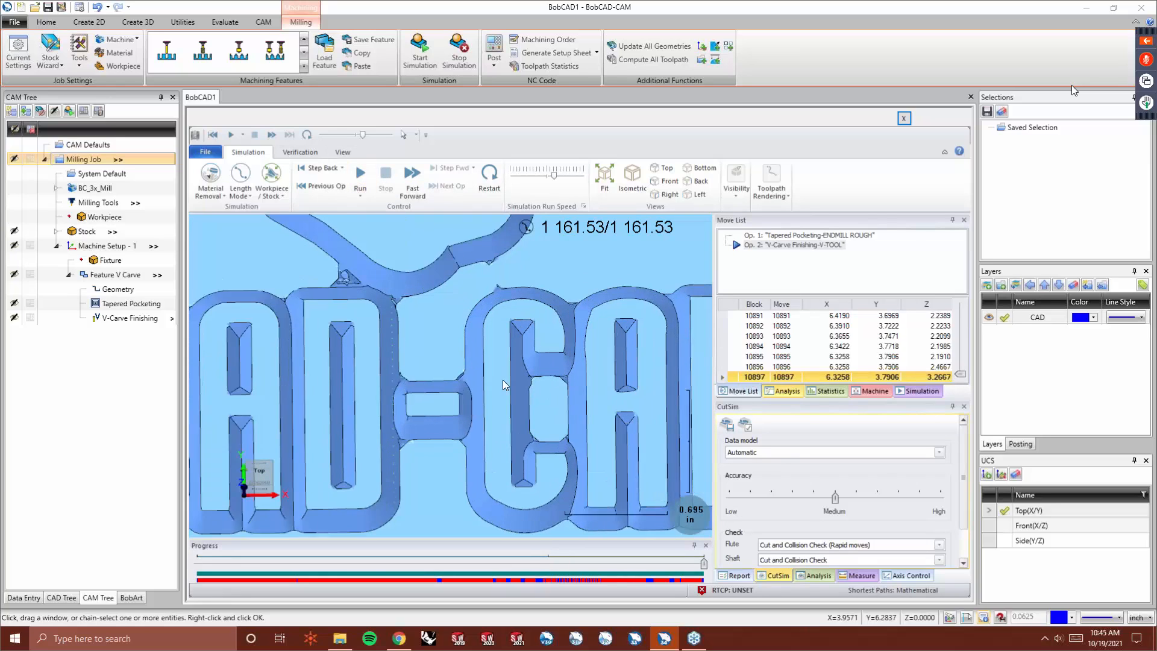
scroll(422, 352, "down", 3)
scroll(588, 411, "up", 3)
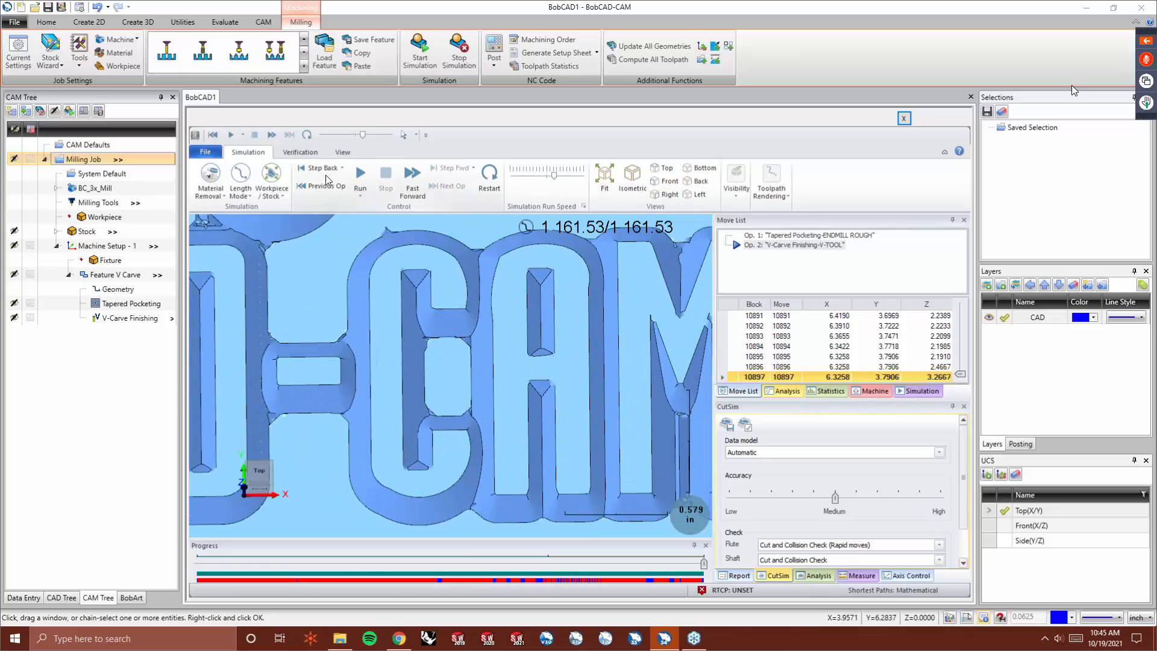
- Apply the material removal refine and inspect the letter corners up close
left_click(300, 153)
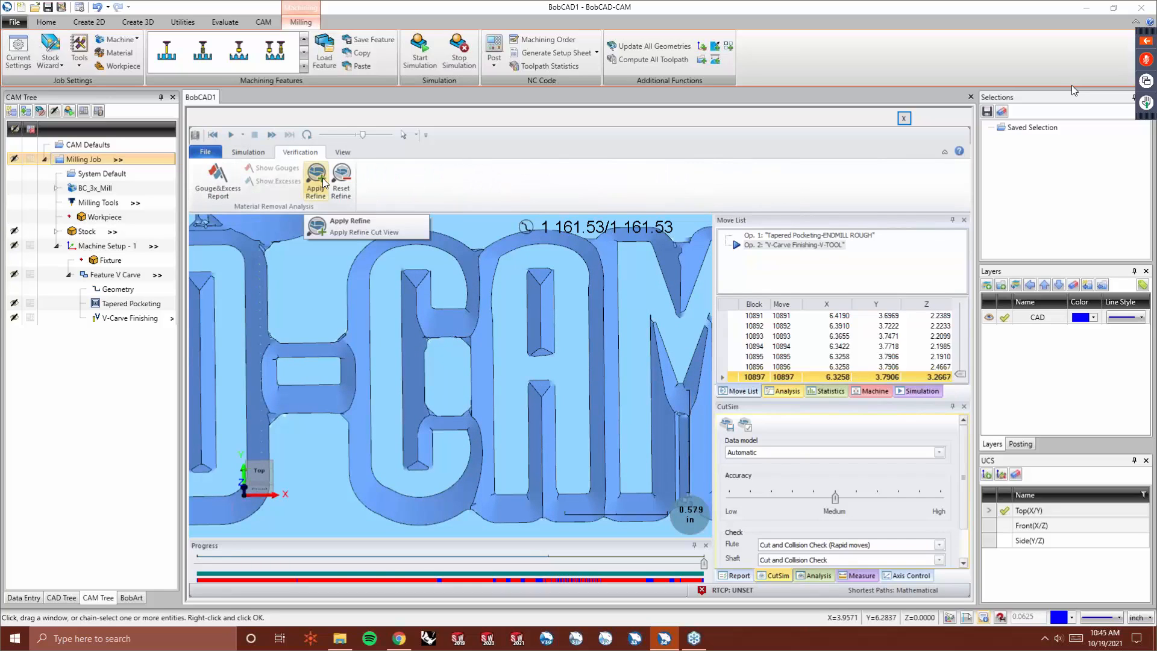
left_click(316, 178)
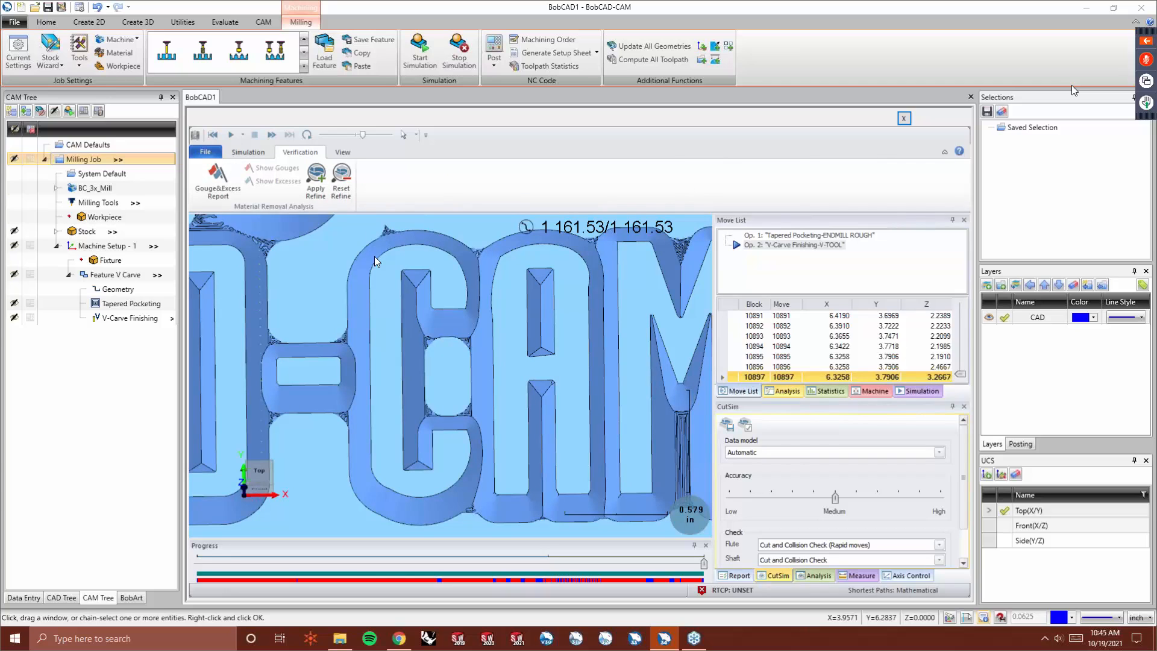
middle_click_drag(388, 364, 453, 408)
scroll(410, 373, "up", 3)
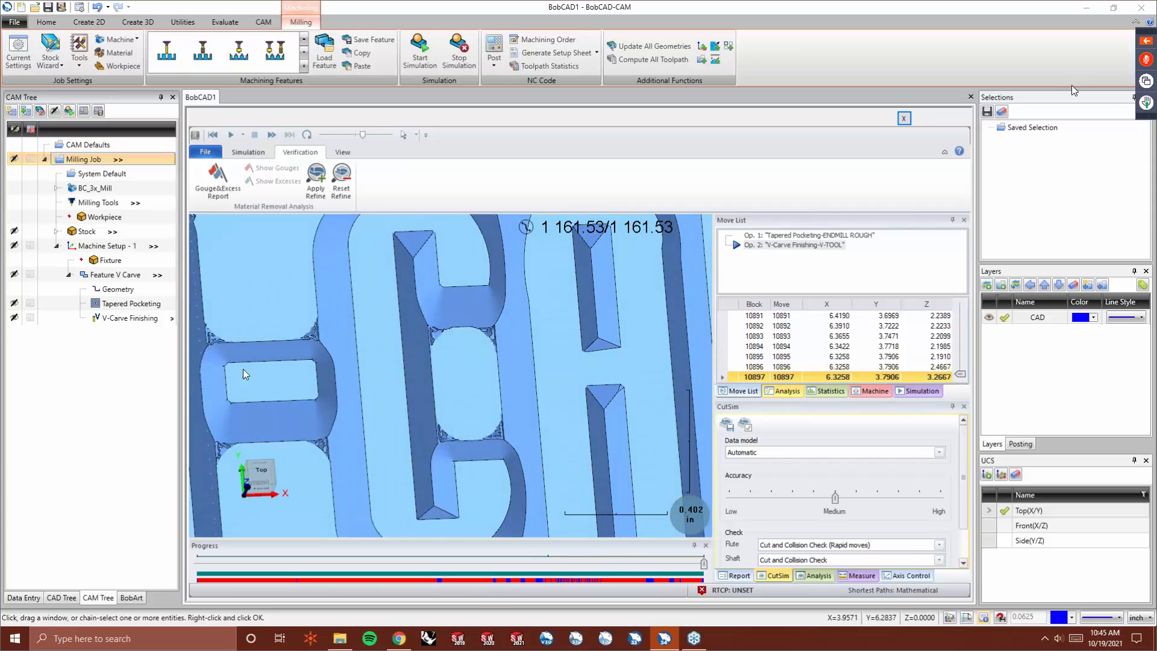
scroll(243, 369, "up", 5)
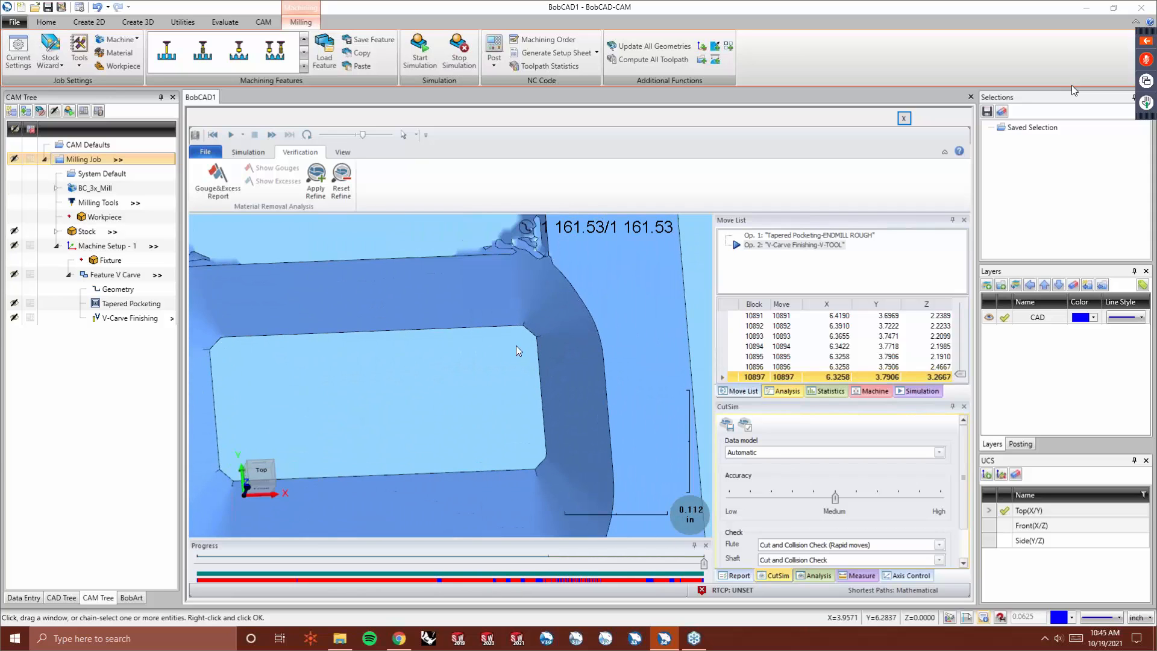
scroll(368, 402, "down", 11)
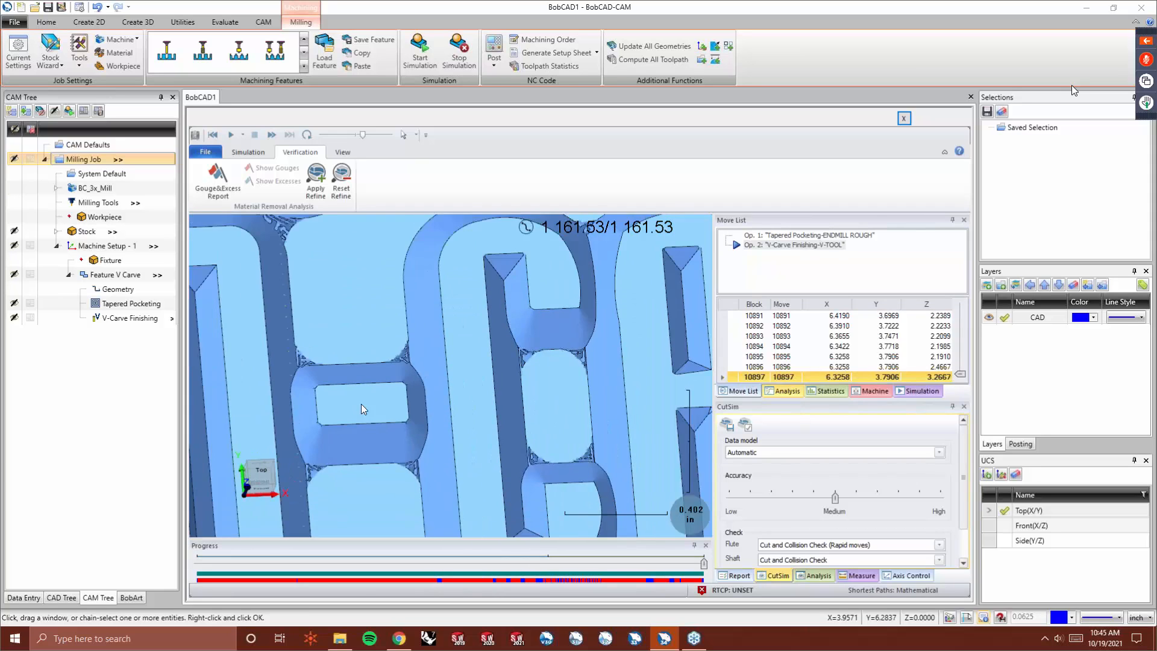
scroll(554, 411, "up", 7)
middle_click_drag(575, 417, 567, 427)
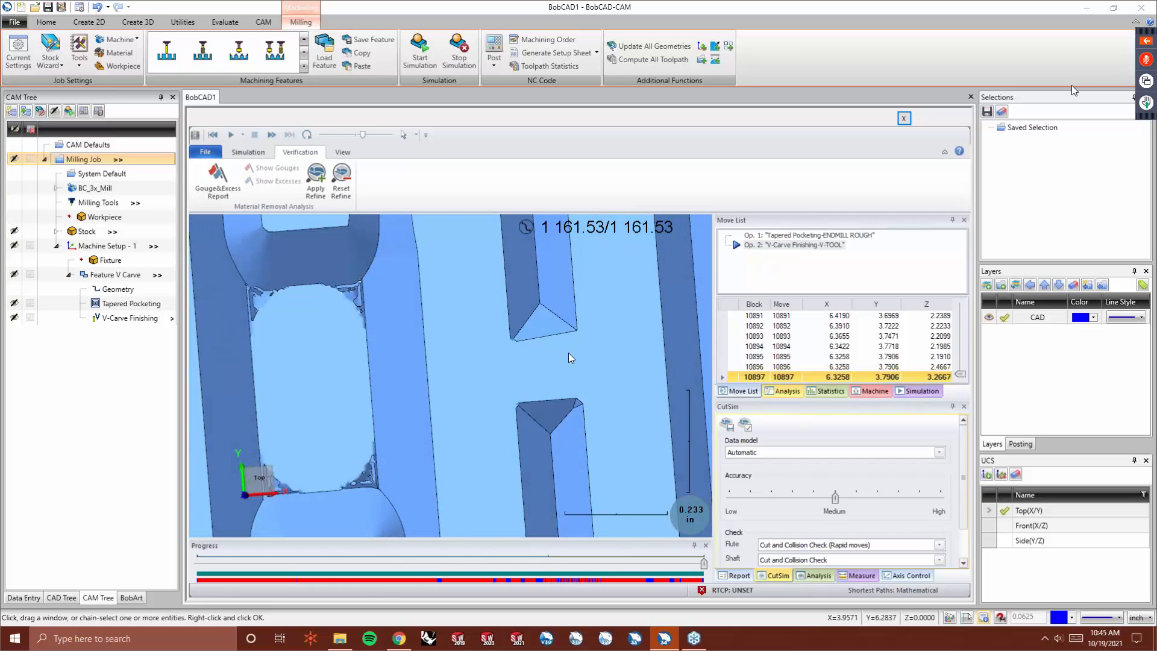
scroll(560, 361, "down", 6)
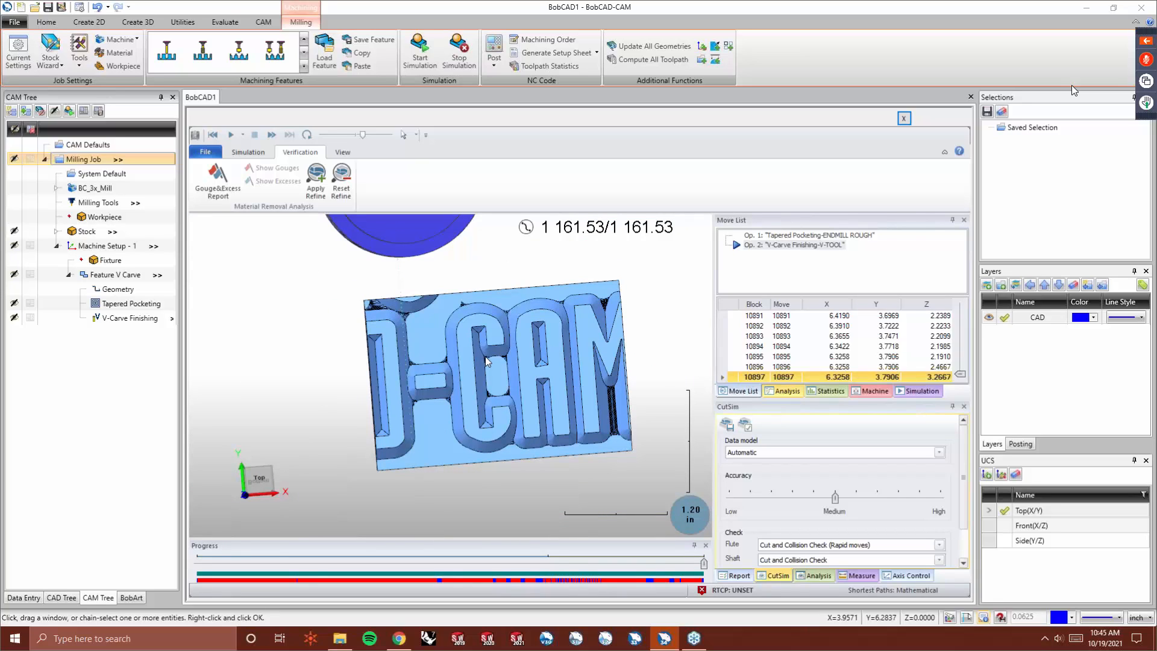
- Reset the refine, view the whole plate, and close the simulation
left_click(341, 182)
scroll(494, 406, "down", 5)
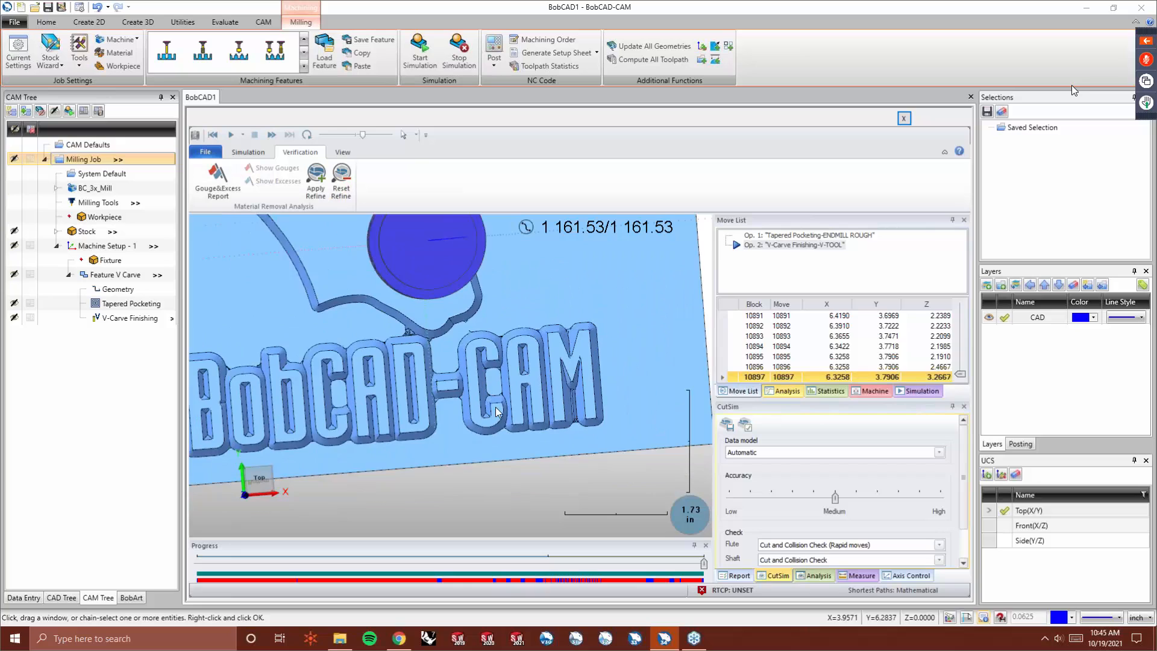
scroll(413, 311, "up", 1)
middle_click_drag(402, 339, 406, 314)
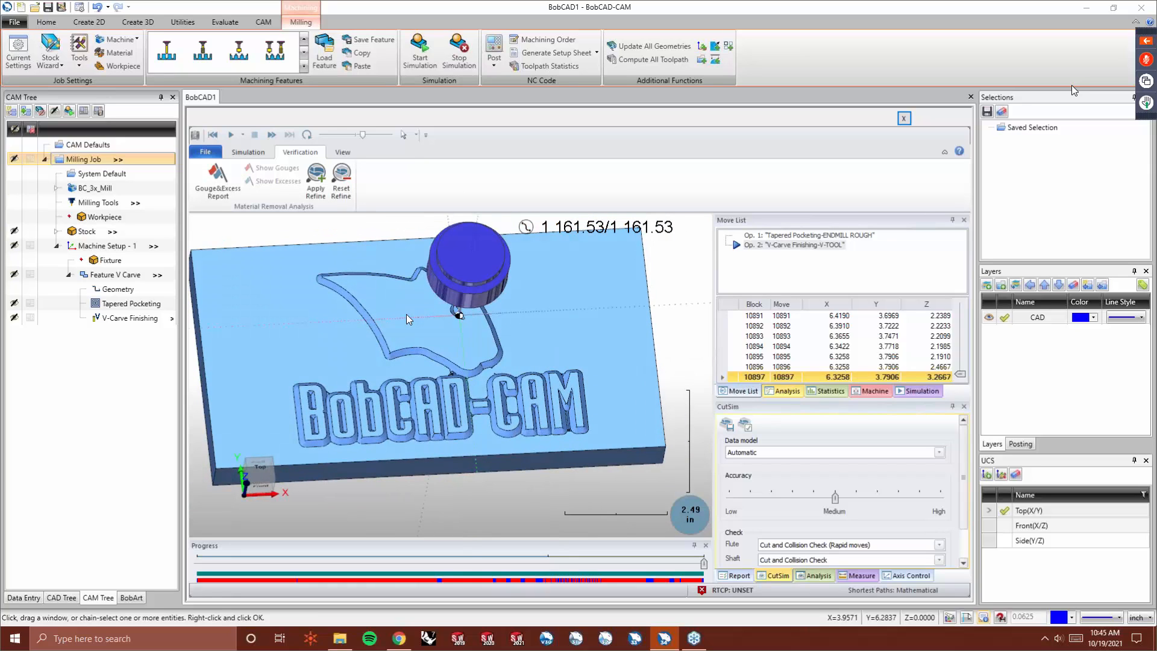
left_click(903, 118)
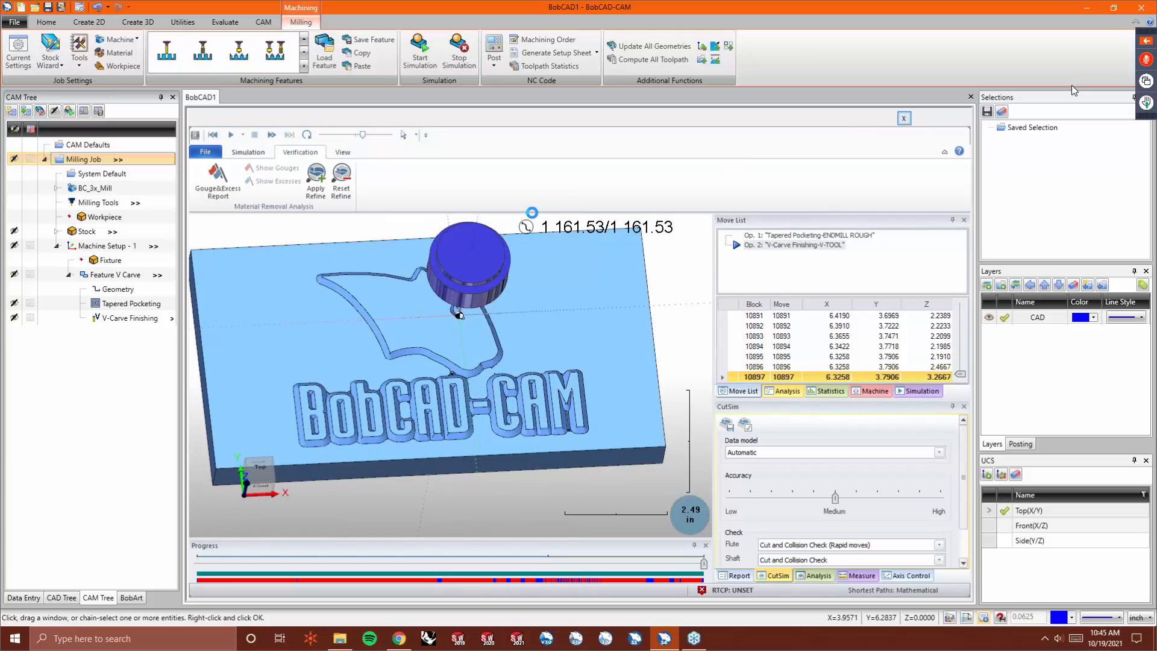
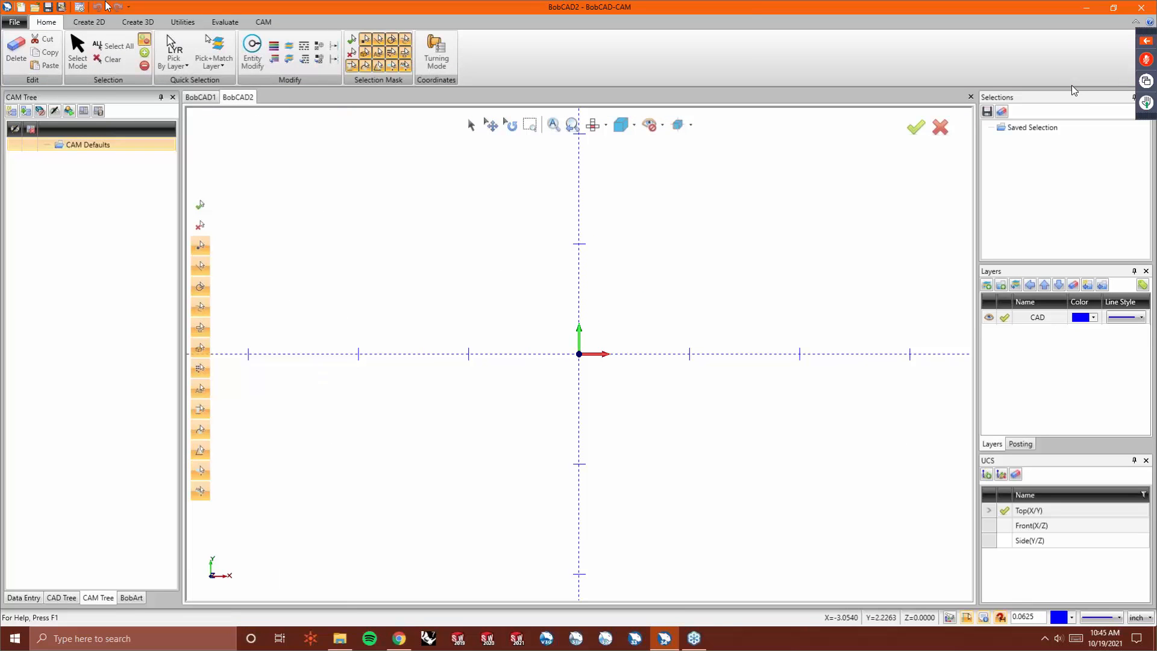
- Load the san-francisco-logo-square image into BobArt
left_click(132, 598)
right_click(42, 140)
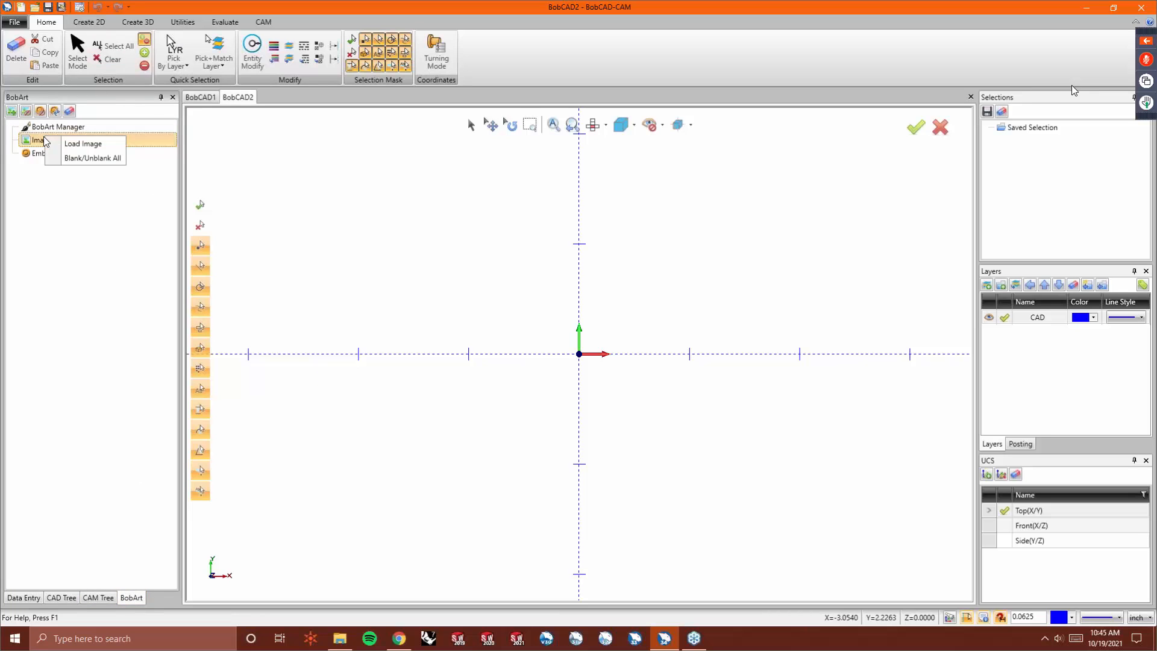
left_click(89, 147)
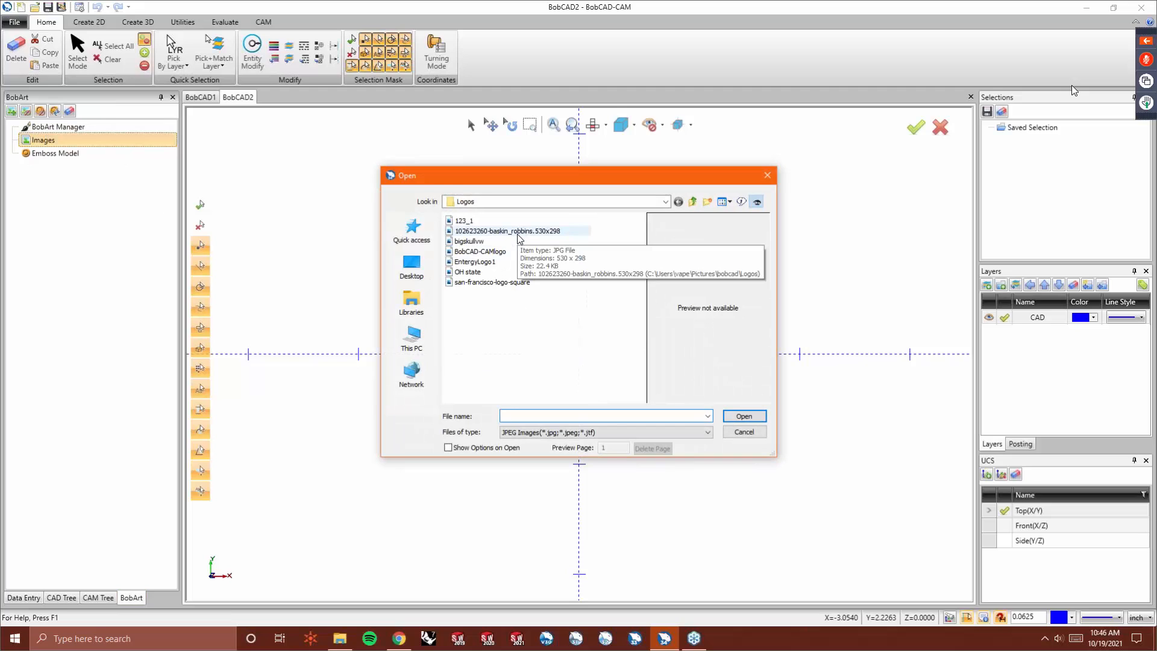
left_click(518, 232)
left_click(511, 284)
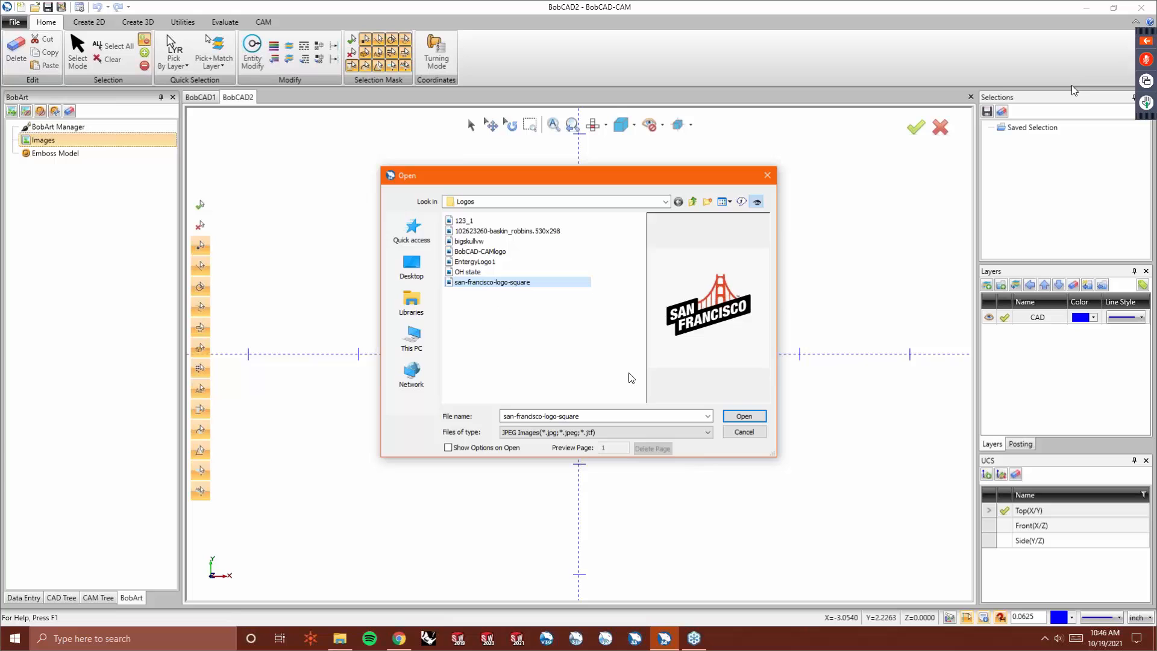
left_click(752, 417)
scroll(385, 398, "down", 5)
scroll(455, 277, "up", 3)
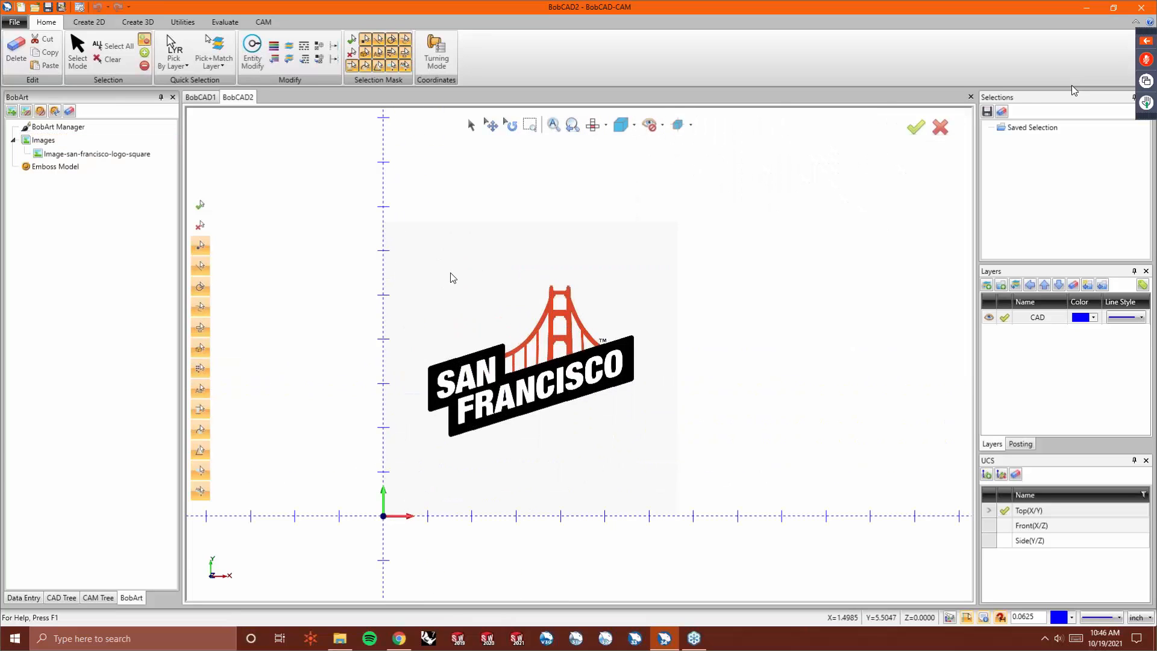
- Vectorize the image with the 2-level black/white strategy at a threshold value of 82
scroll(441, 341, "up", 2)
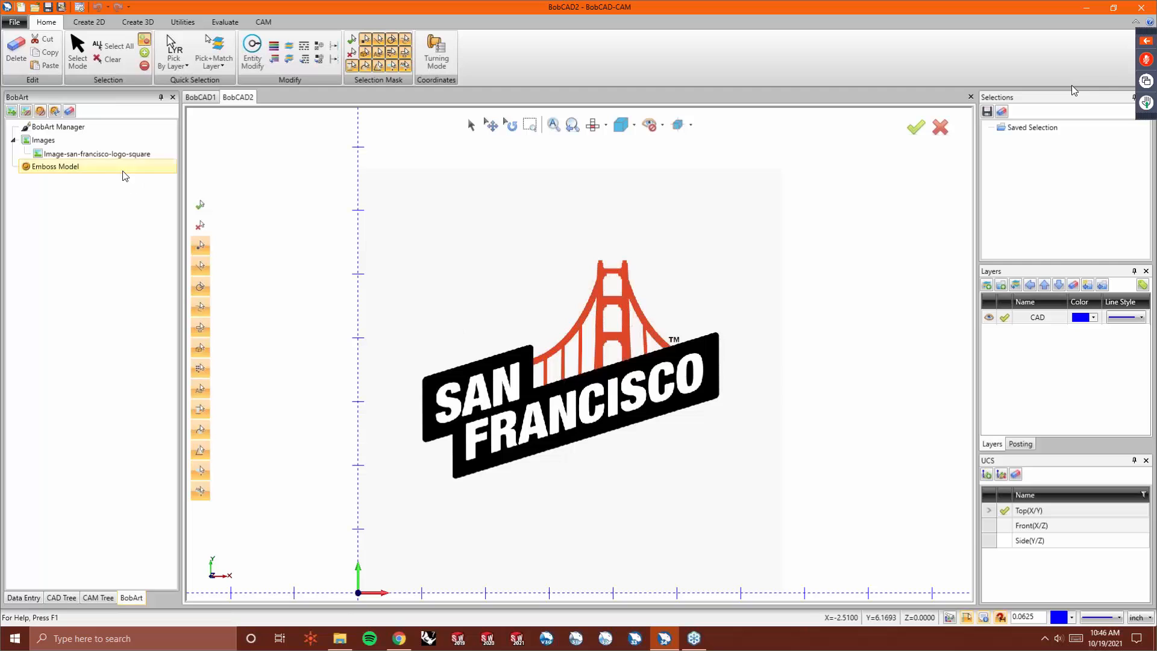
right_click(102, 155)
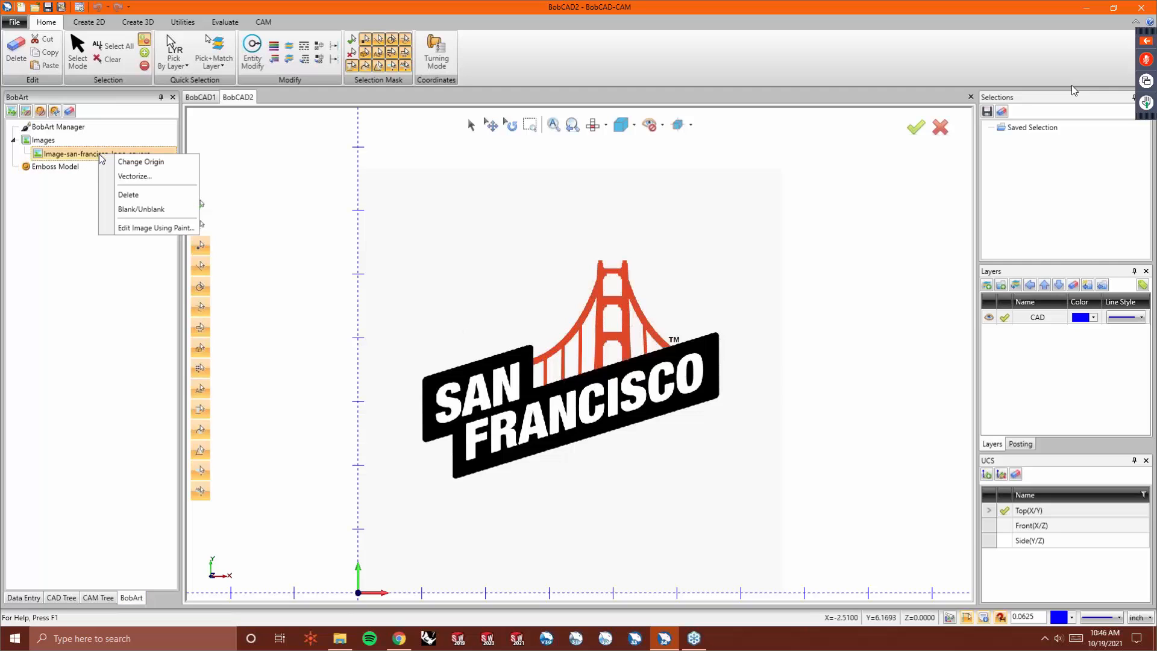
left_click(125, 178)
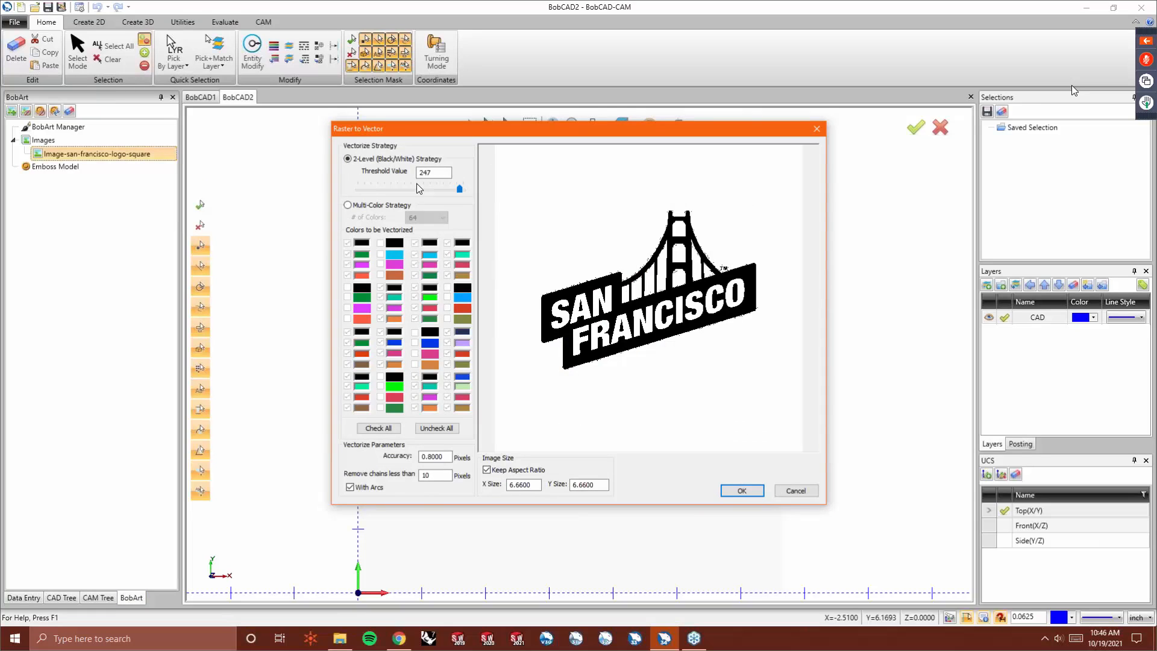
left_click_drag(460, 188, 397, 188)
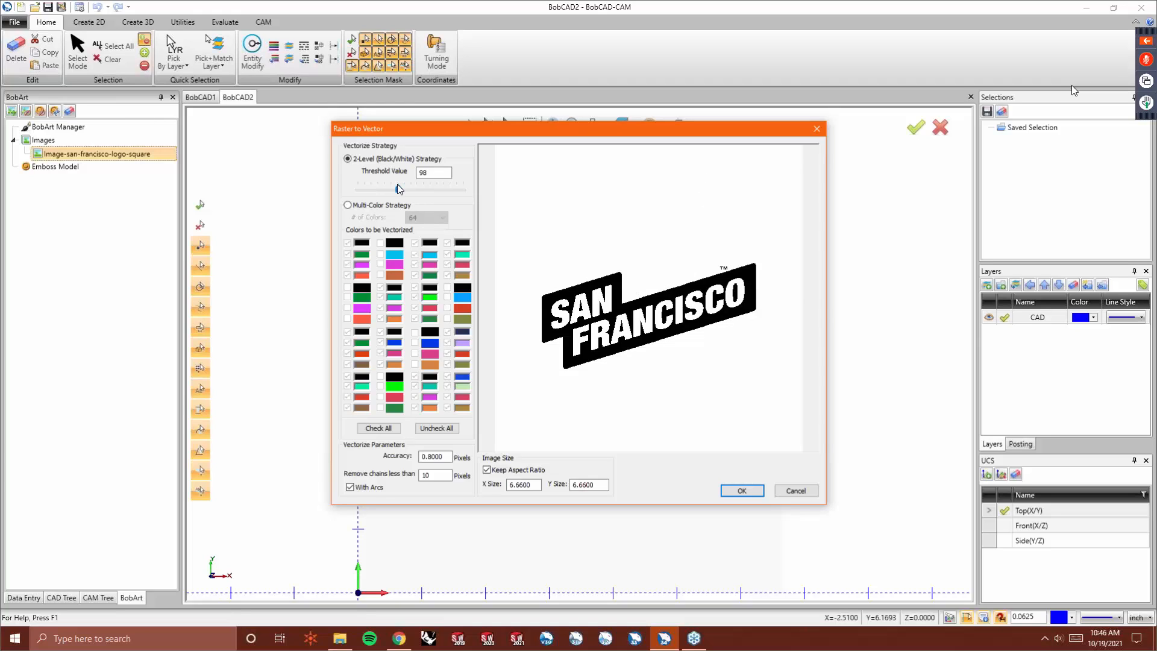
left_click_drag(414, 194, 420, 194)
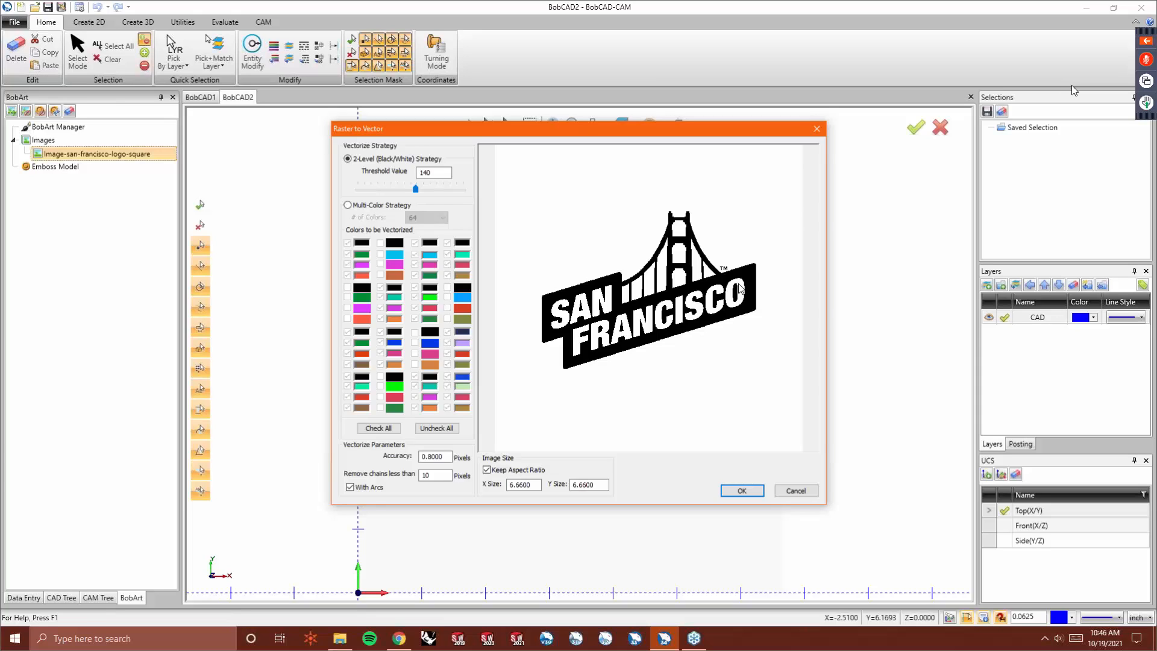
left_click_drag(416, 188, 391, 189)
left_click(424, 173)
left_click(741, 490)
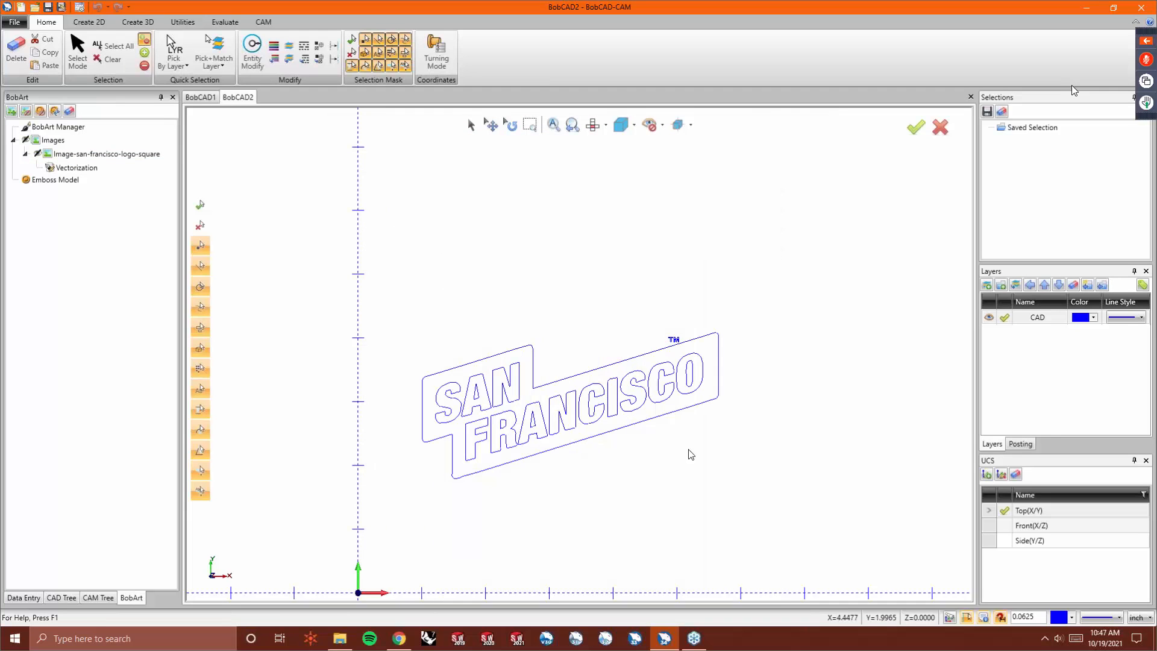
- Revectorize the image with the accuracy set to 1.2 pixels
scroll(446, 490, "up", 3)
scroll(426, 420, "down", 1)
scroll(623, 292, "up", 2)
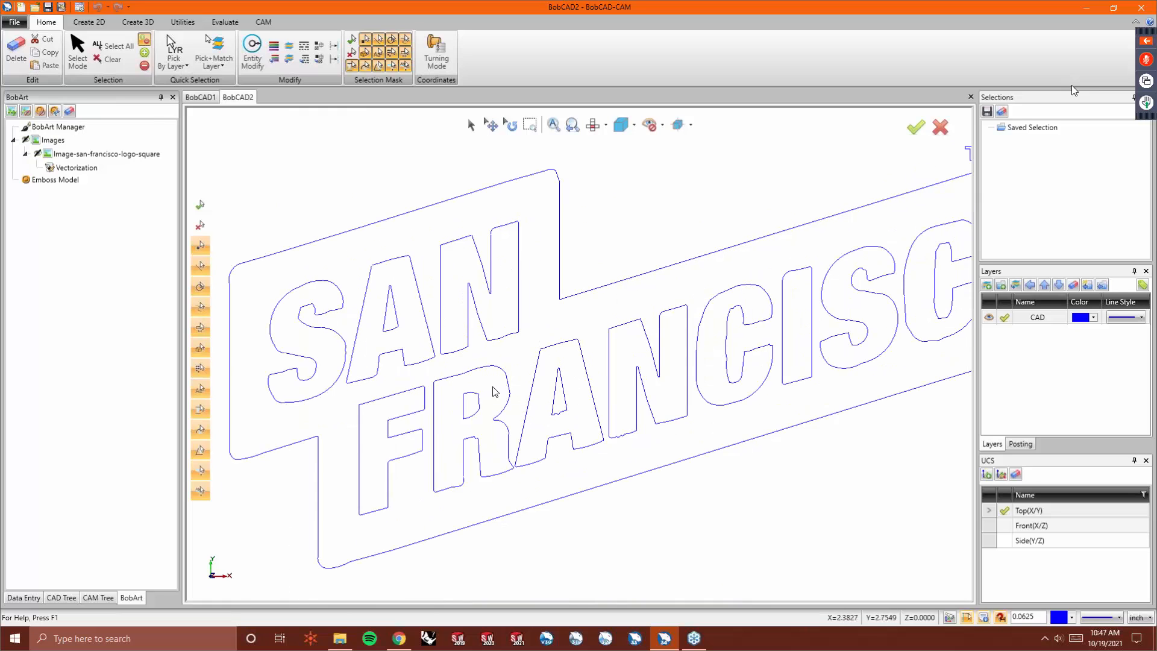
scroll(300, 339, "up", 3)
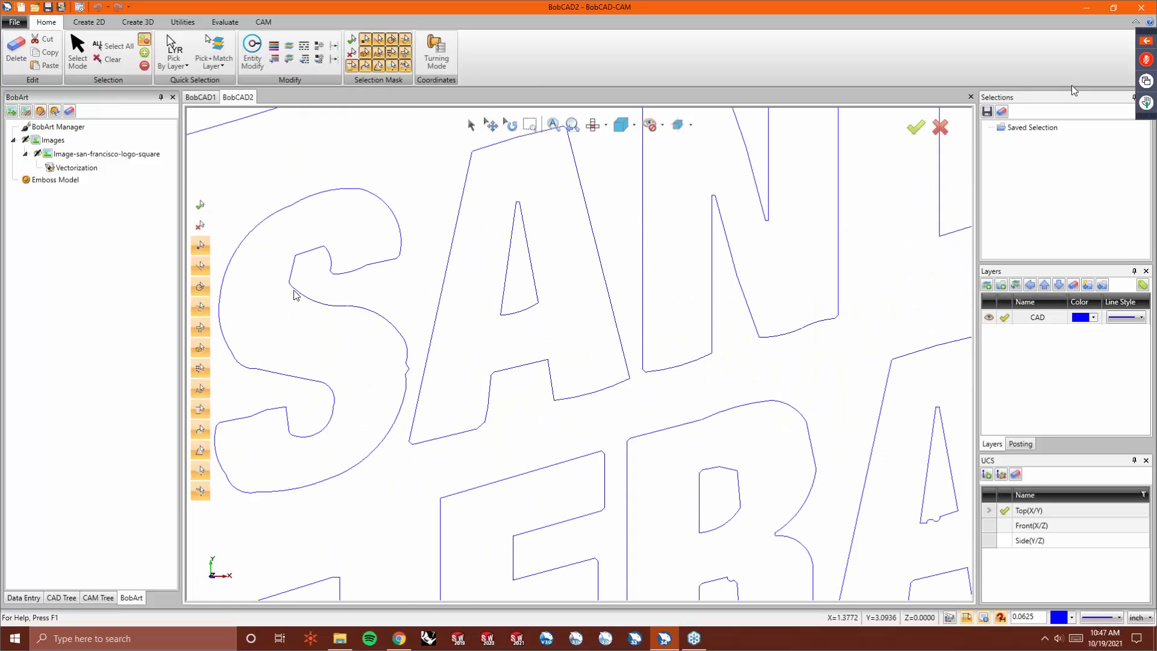
scroll(293, 312, "down", 3)
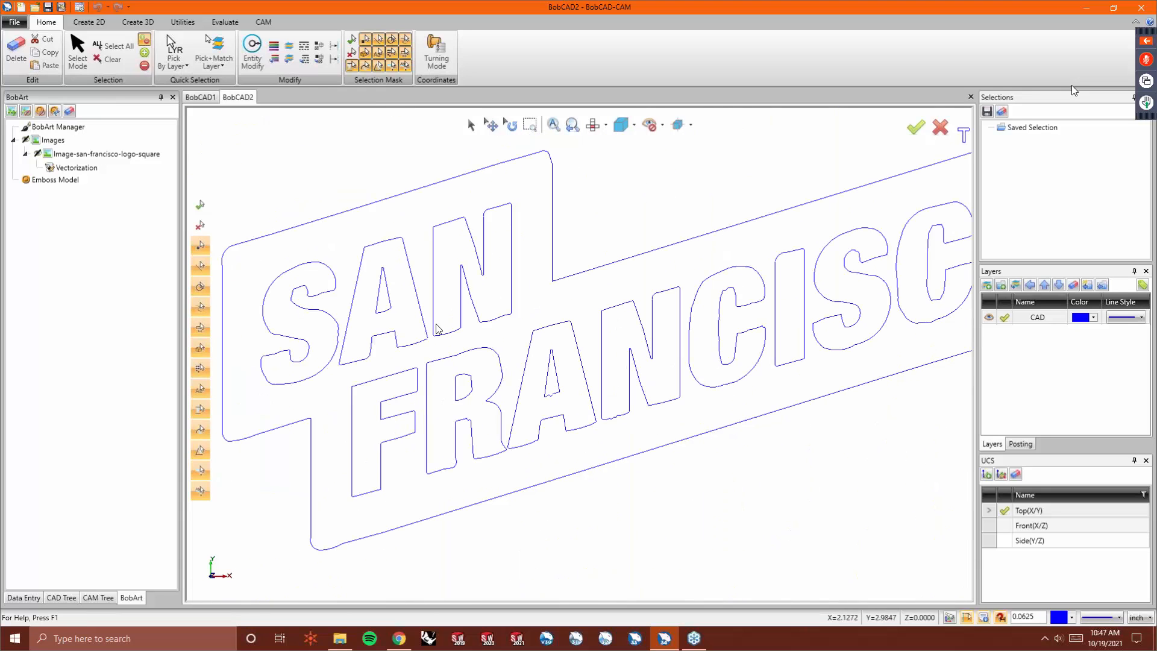
right_click(109, 156)
left_click(130, 168)
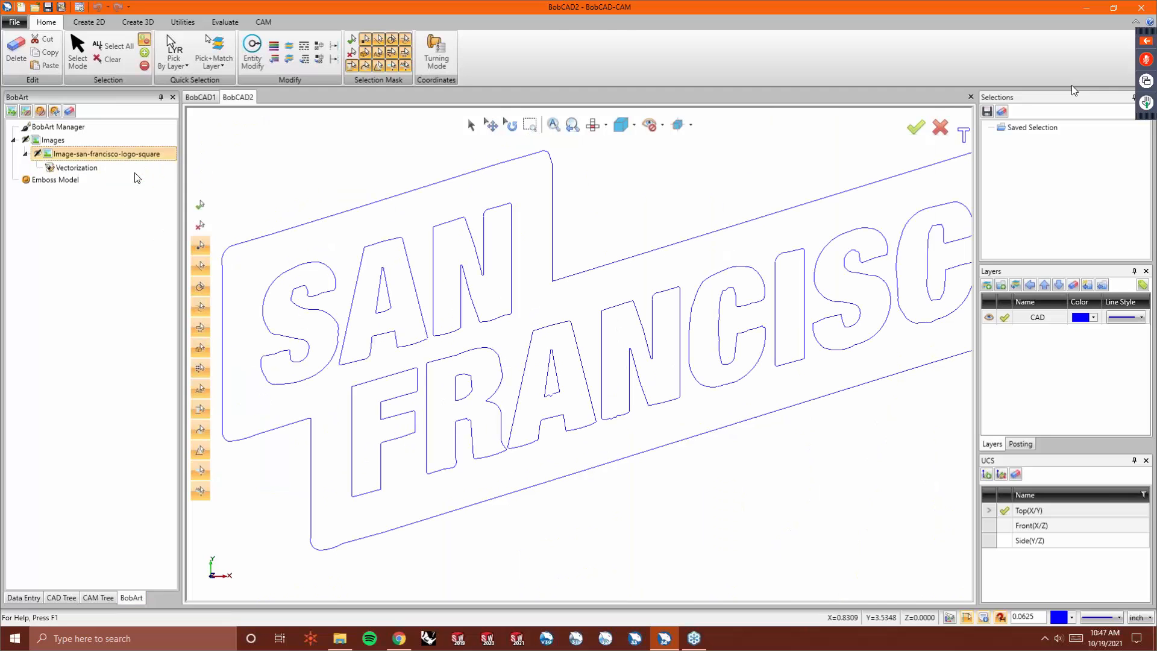
double_click(443, 456)
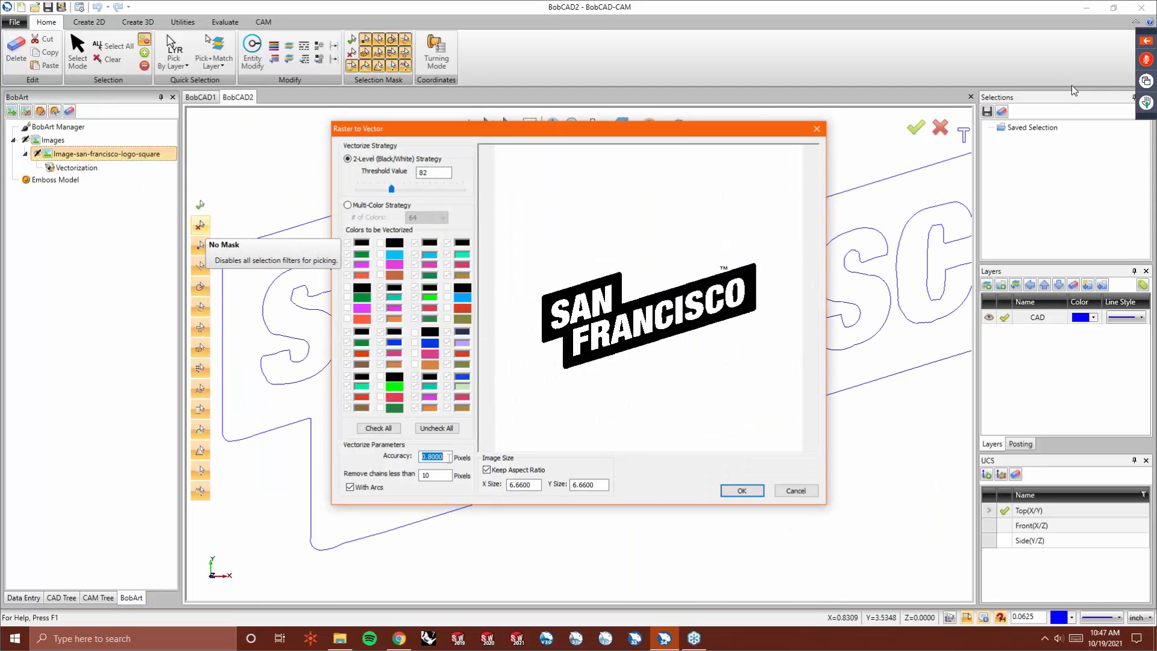
type("1.2")
key("Tab")
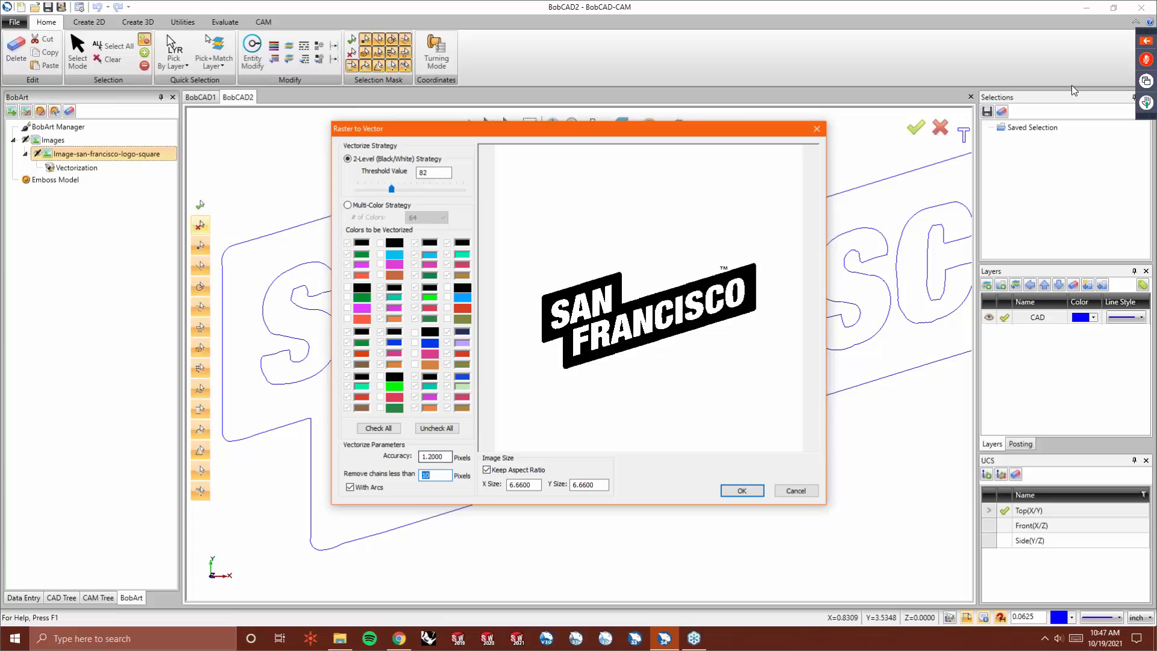
left_click(741, 491)
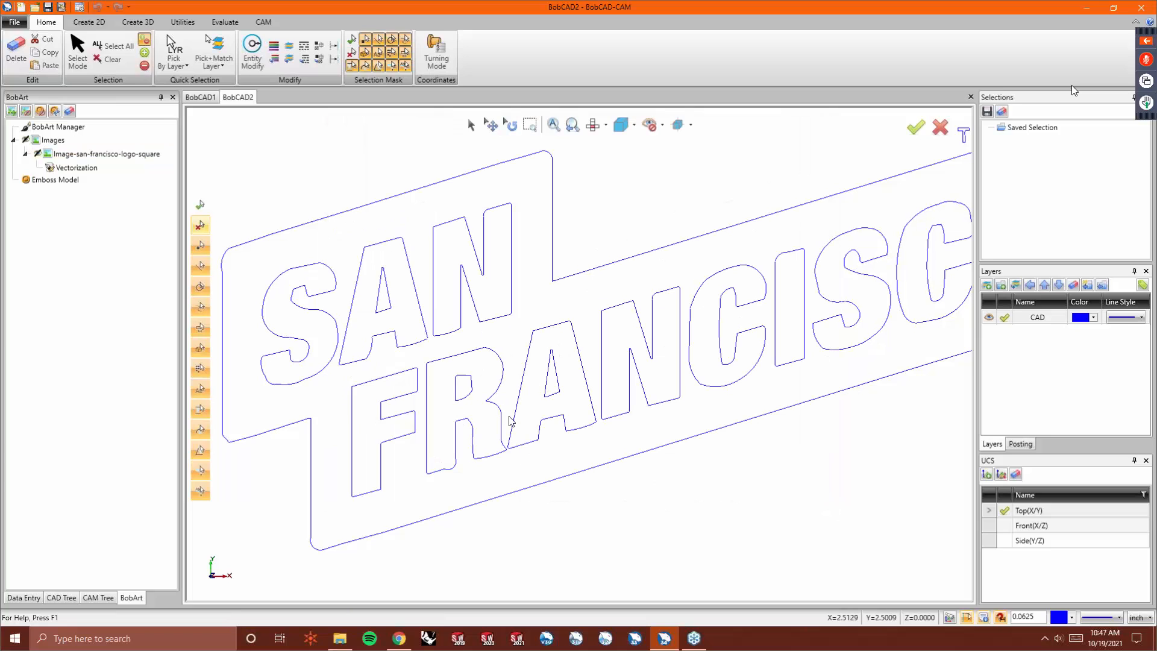
- Revectorize using the Multi-Color strategy with 3 colors, vectorizing only the black color
scroll(432, 422, "down", 5)
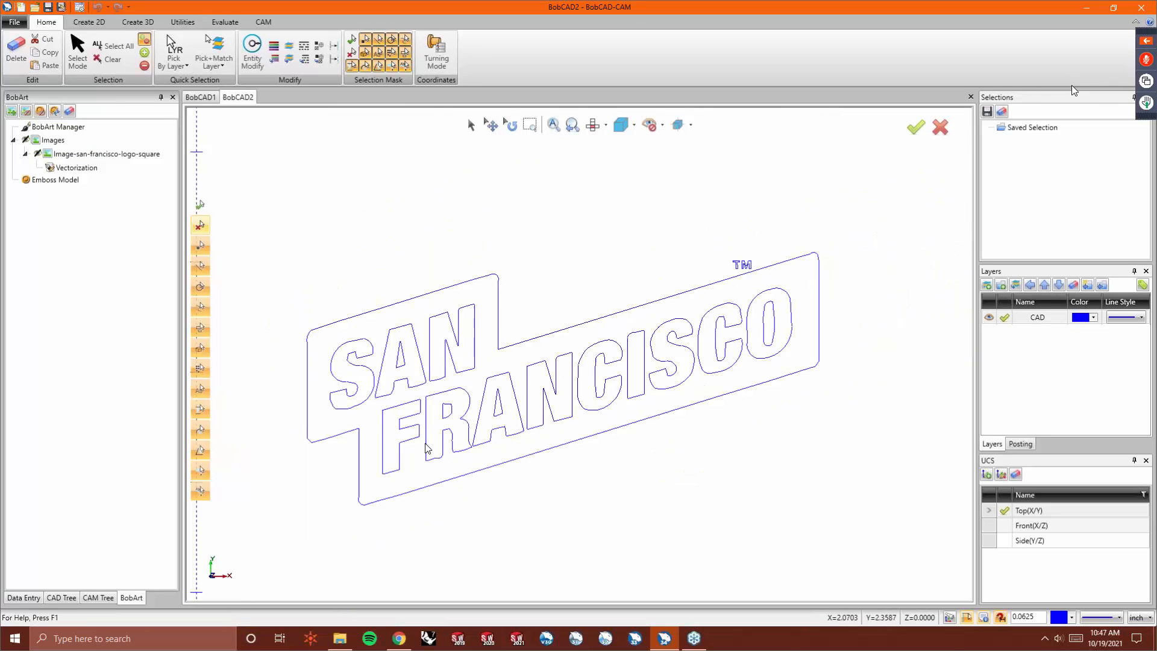
right_click(112, 154)
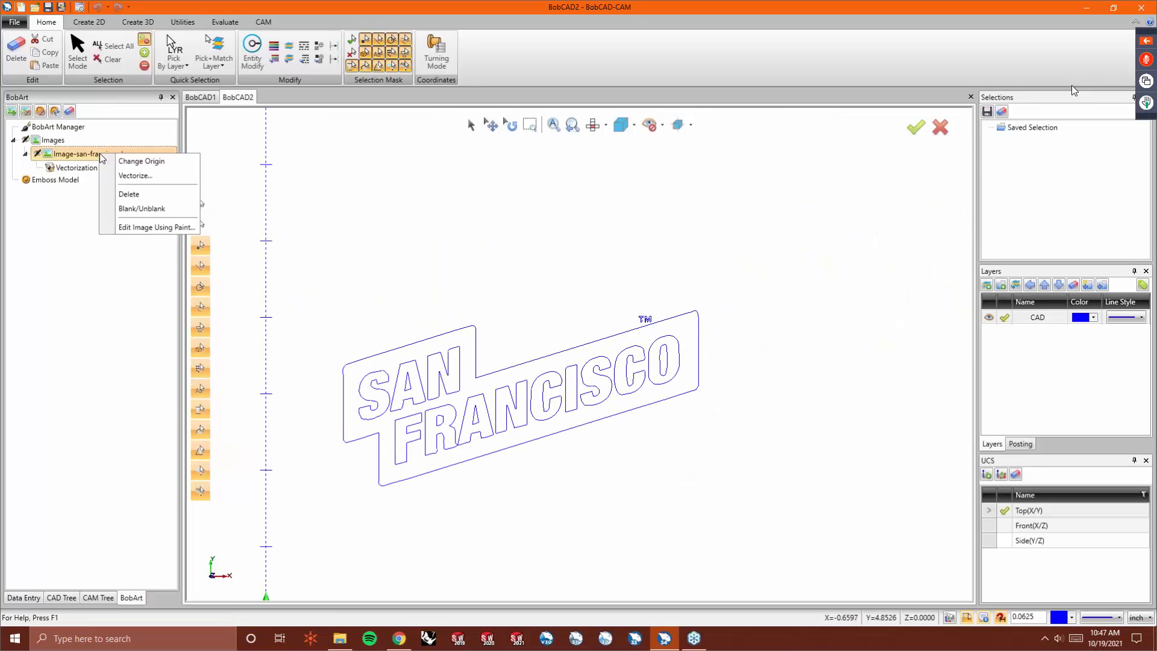
left_click(132, 173)
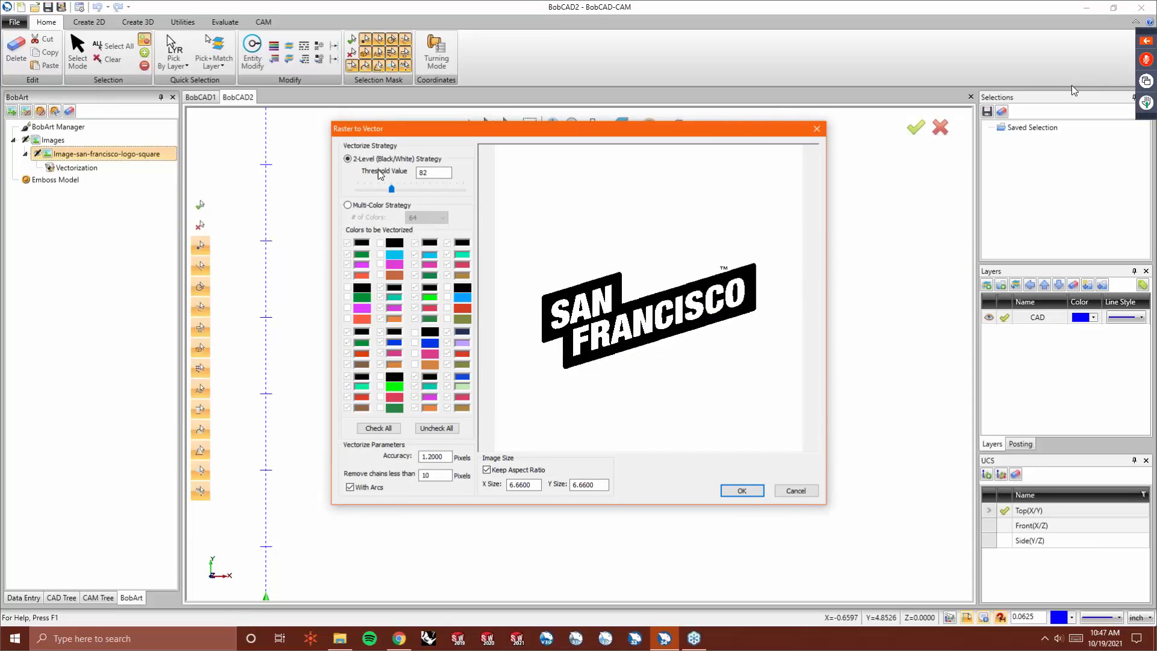
left_click(359, 207)
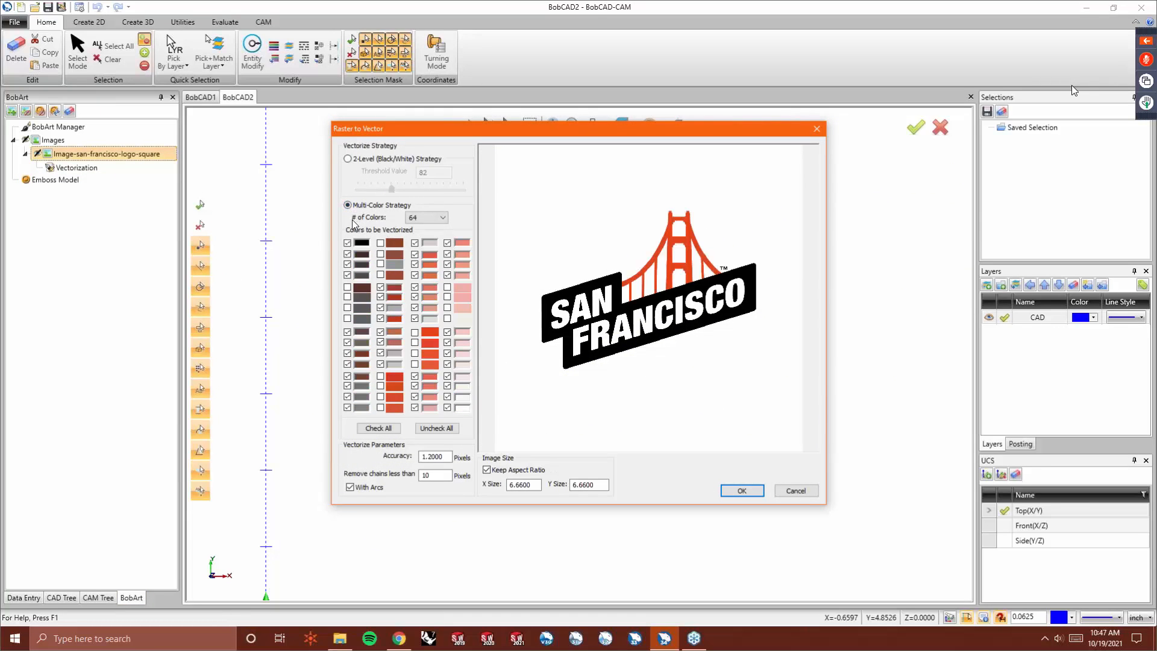
left_click(429, 220)
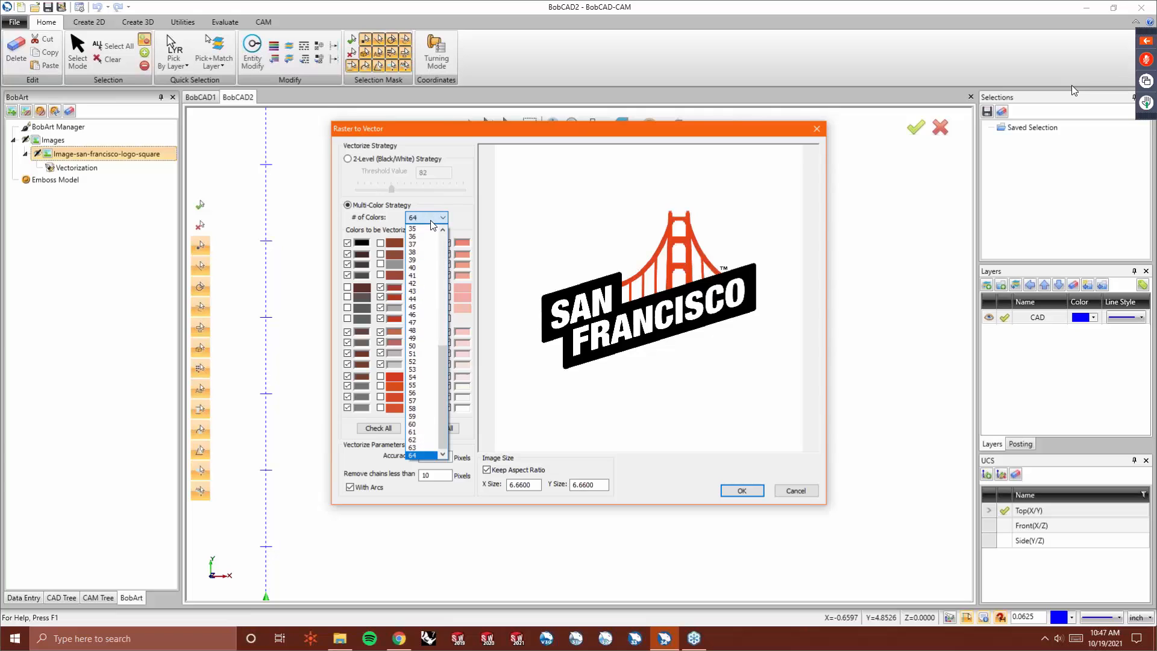
scroll(432, 232, "up", 10)
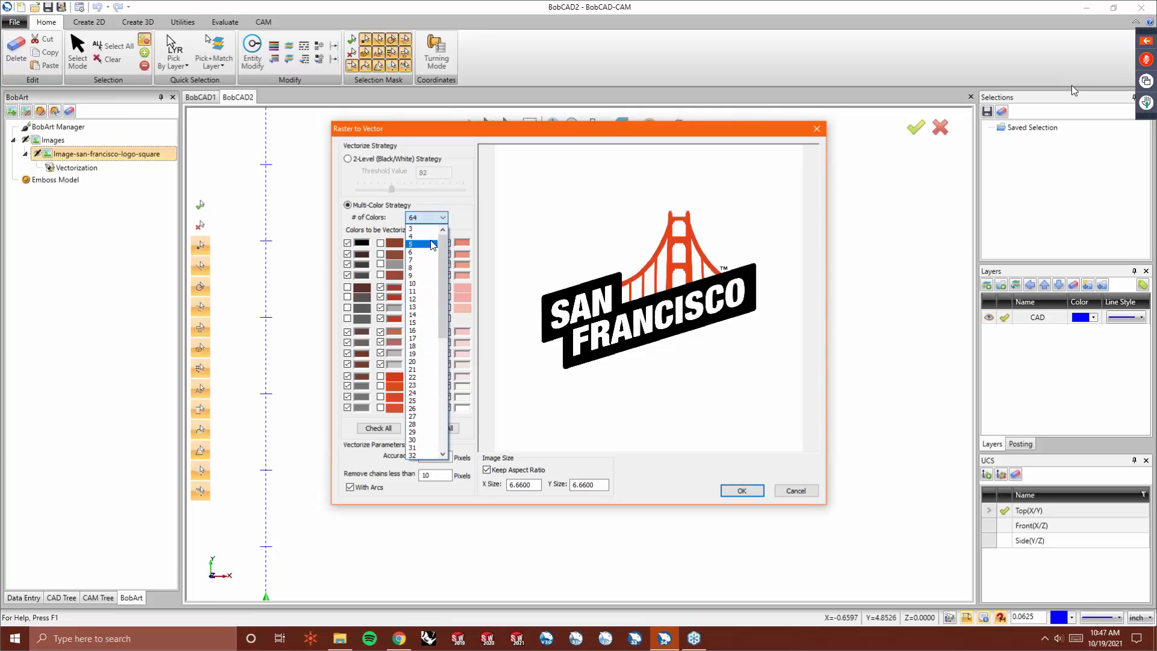
left_click(422, 228)
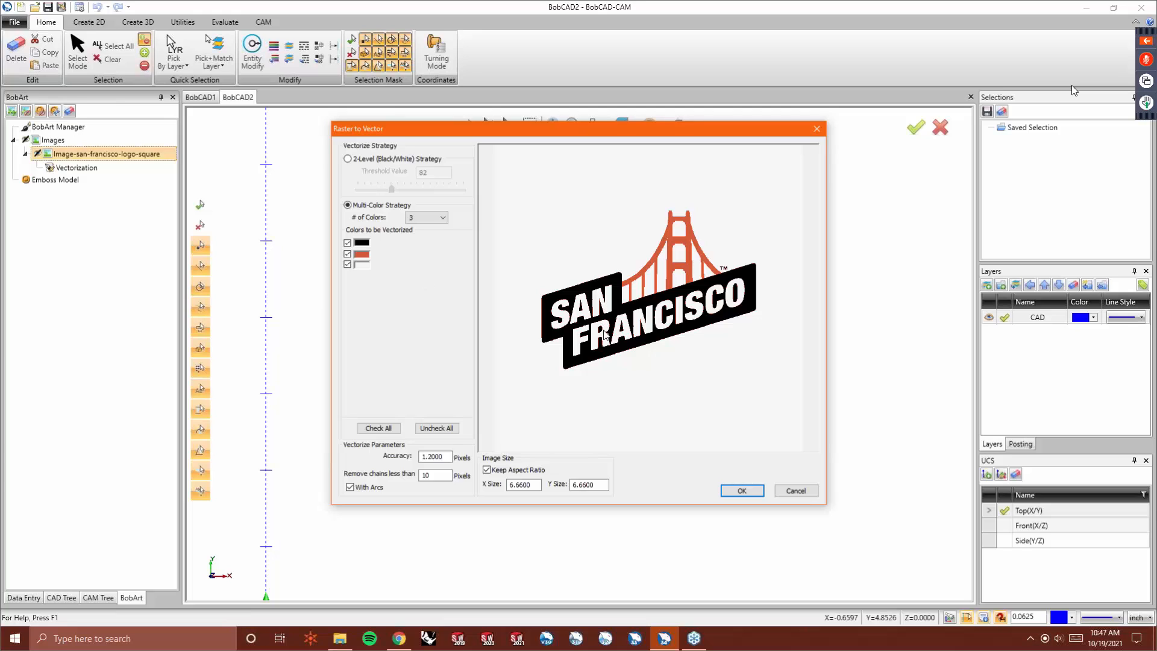
left_click(347, 253)
left_click(348, 264)
left_click(750, 491)
scroll(442, 449, "up", 3)
scroll(445, 377, "down", 2)
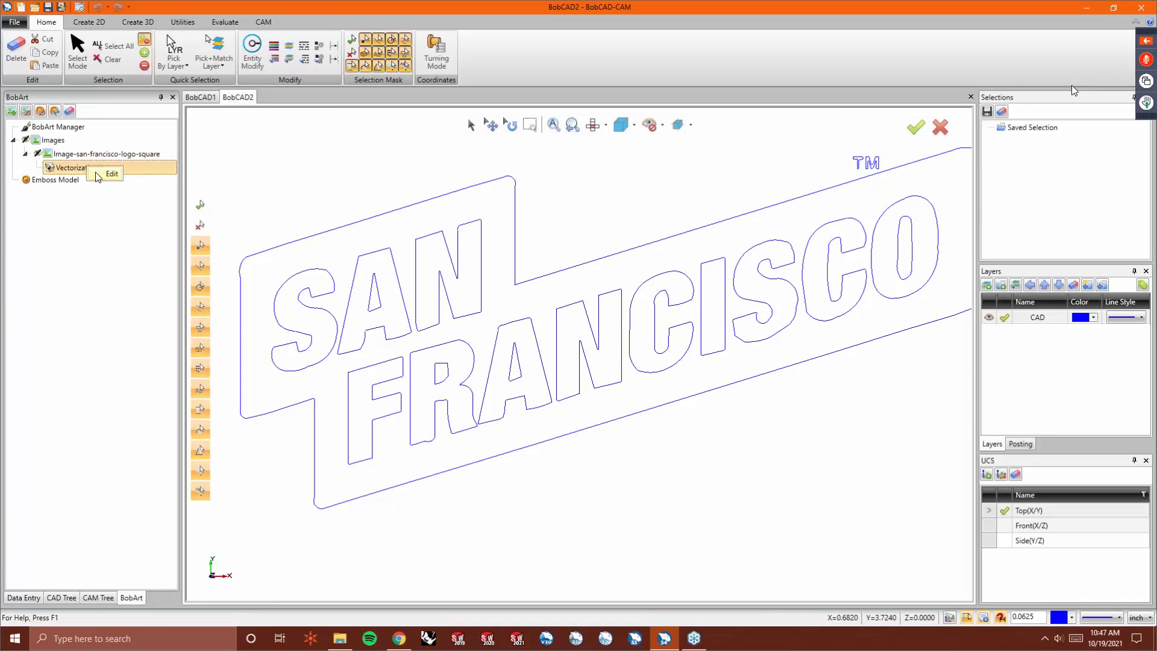
- Try revectorizing with other combinations of the black, red and white colors selected
double_click(76, 167)
left_click(348, 264)
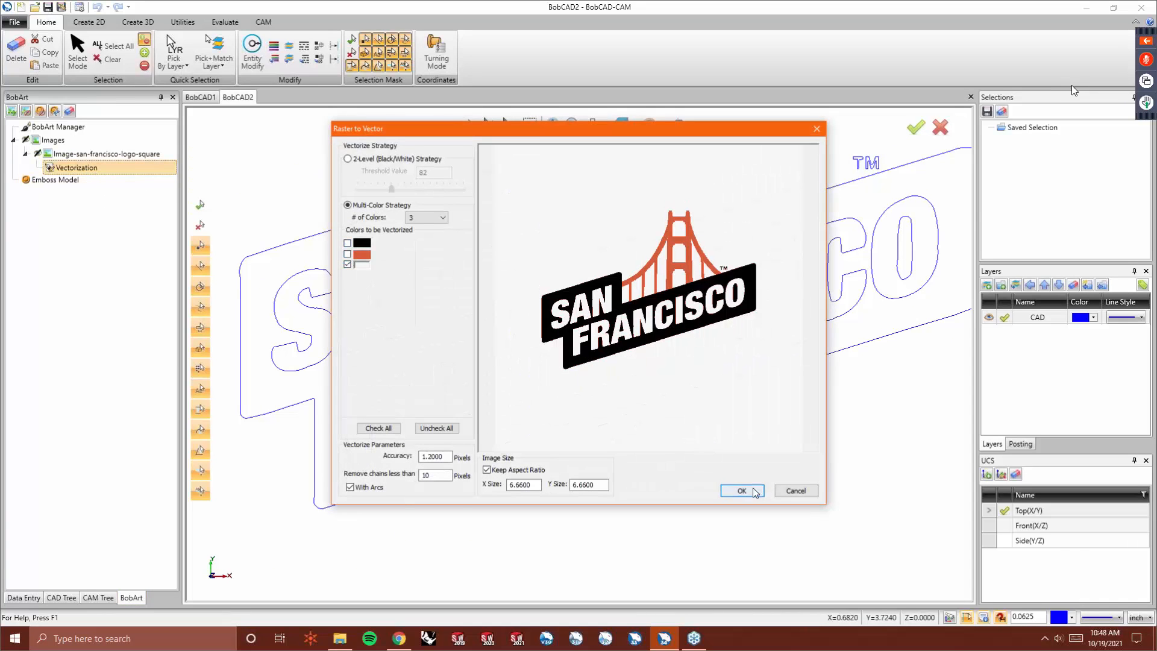
left_click(742, 490)
scroll(522, 396, "down", 2)
scroll(599, 235, "down", 1)
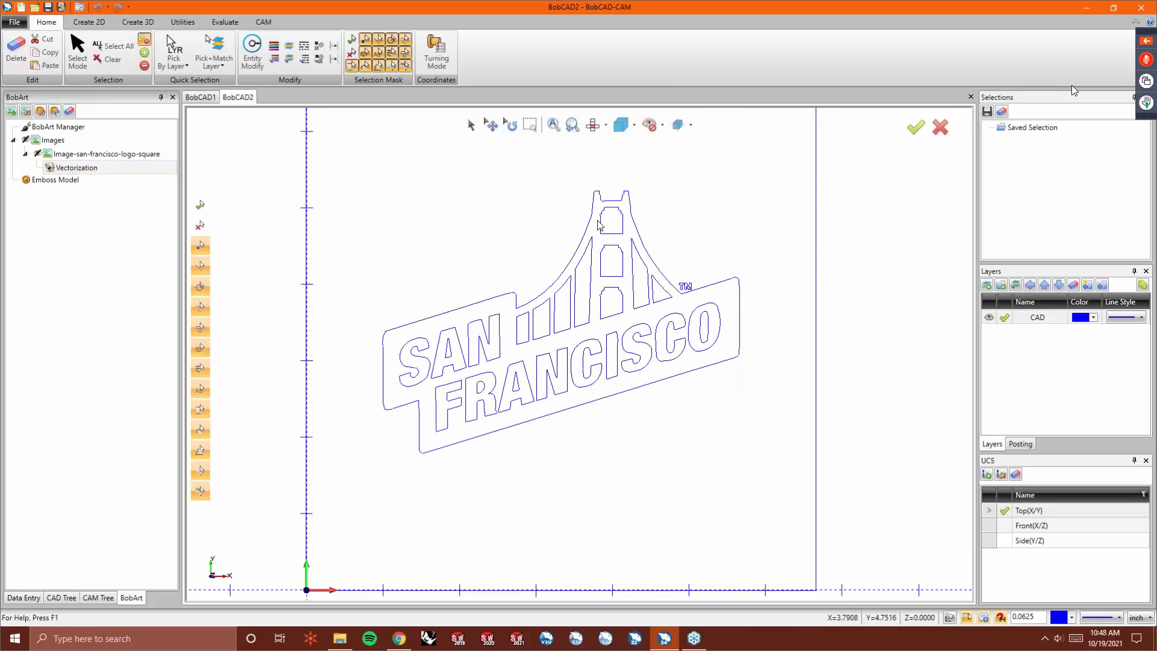
scroll(603, 231, "up", 1)
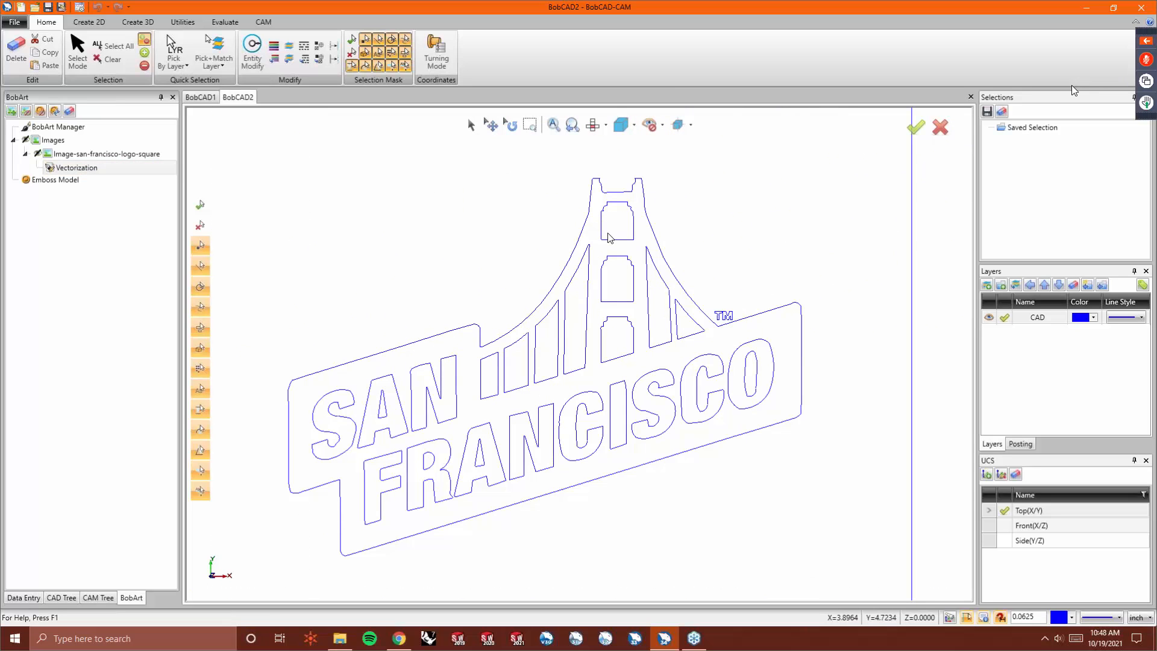
scroll(387, 507, "up", 3)
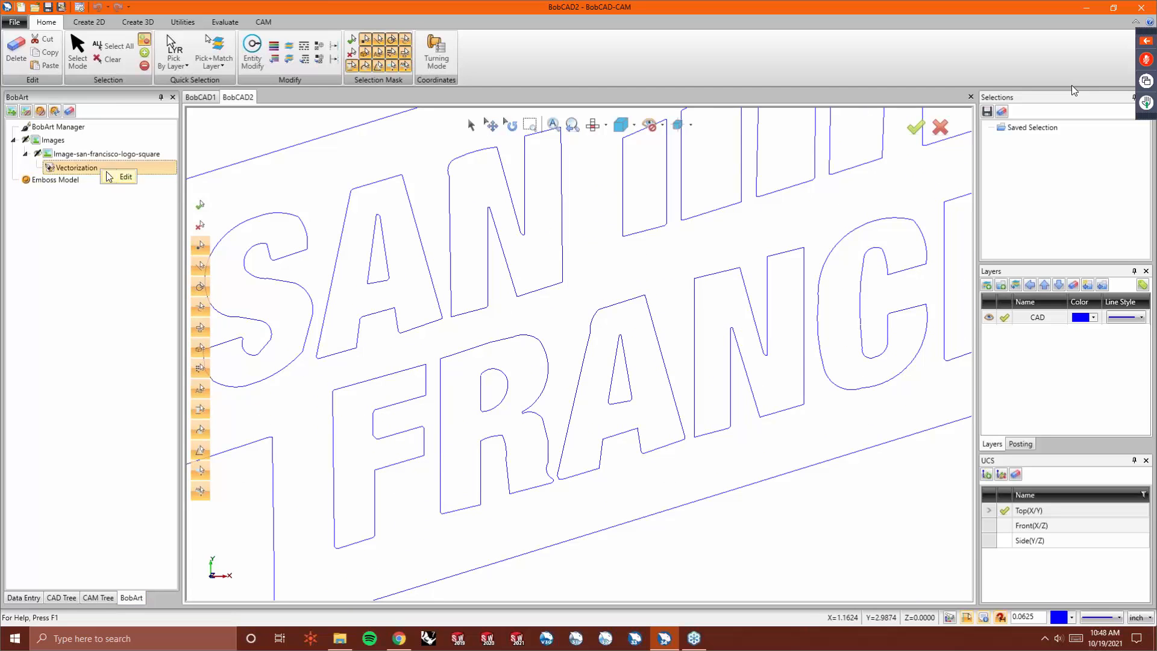
double_click(124, 168)
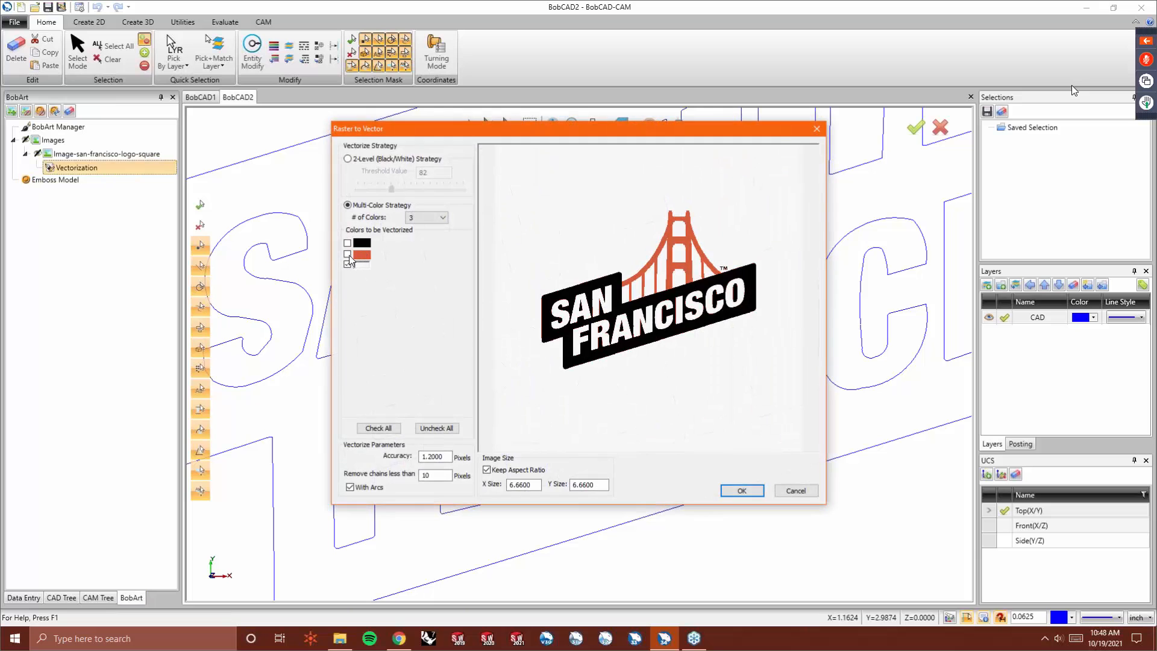
left_click(741, 490)
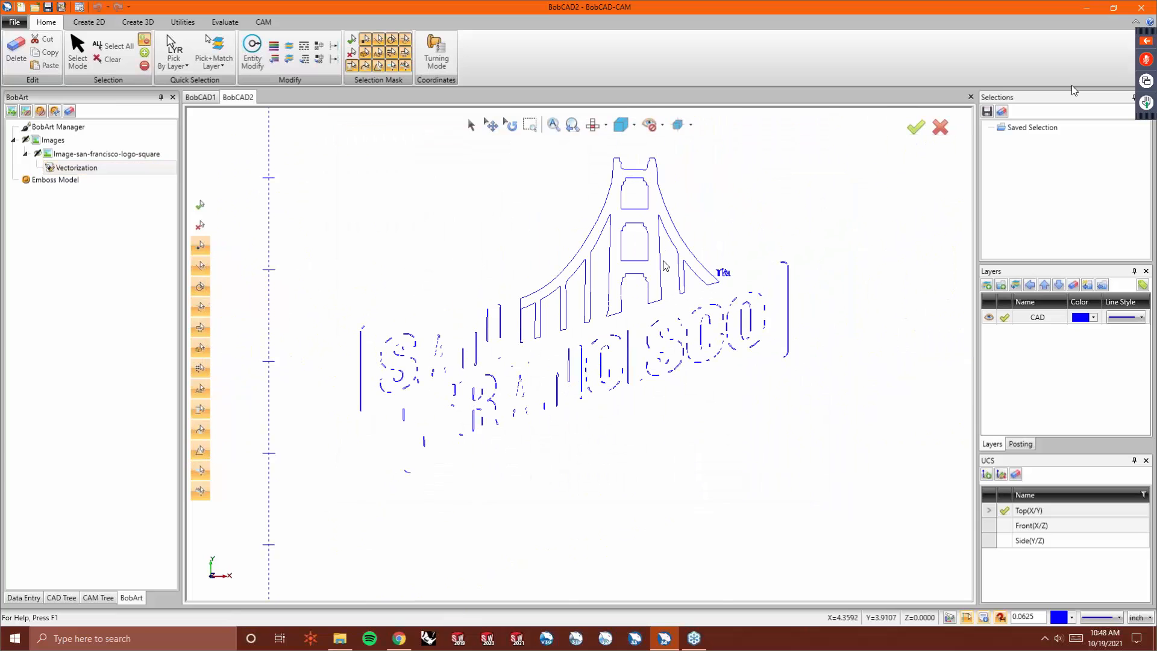
- Revectorize with only the black and white colors selected, leaving red out
scroll(665, 266, "up", 3)
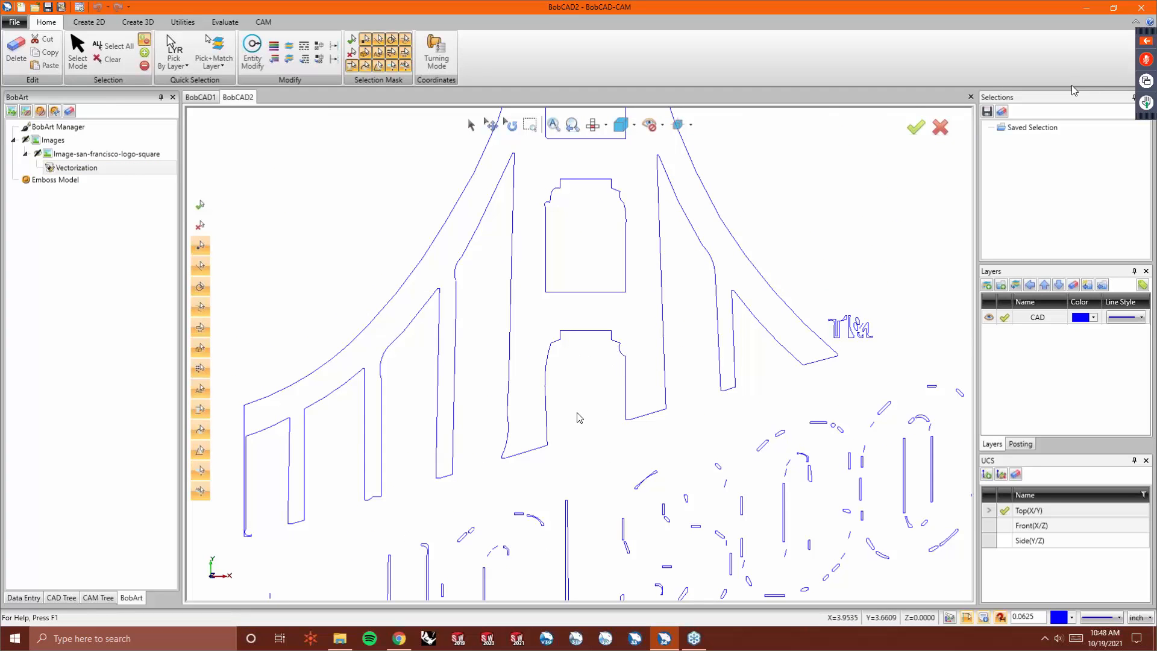
double_click(85, 168)
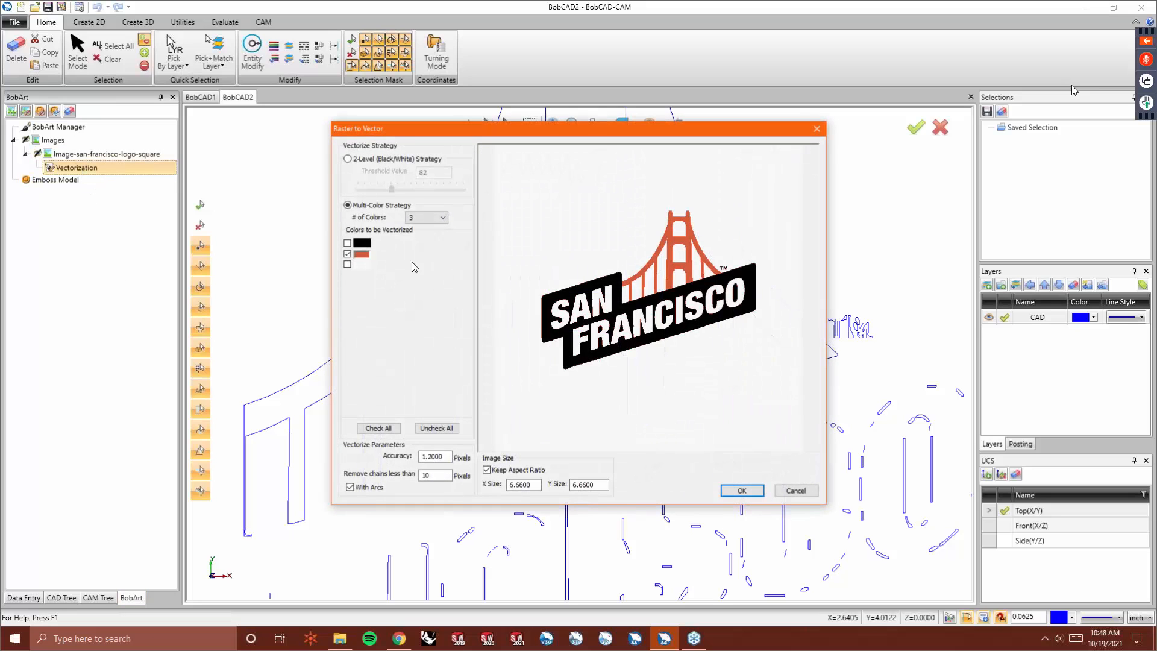
left_click(347, 254)
left_click(347, 243)
left_click(347, 265)
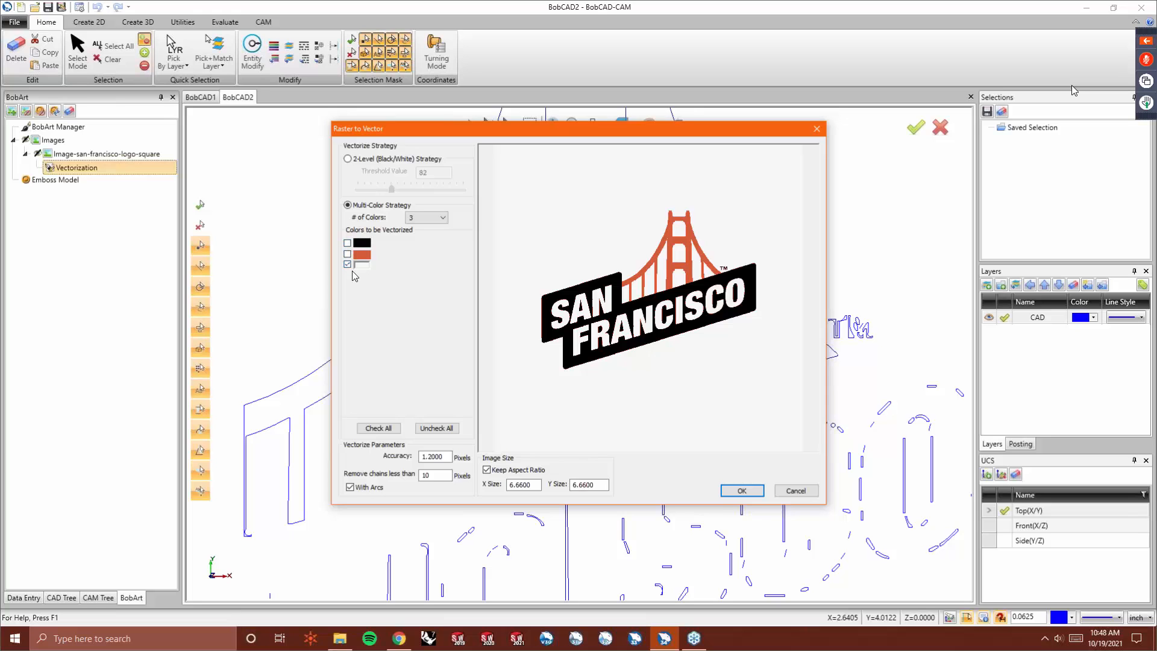
left_click(741, 490)
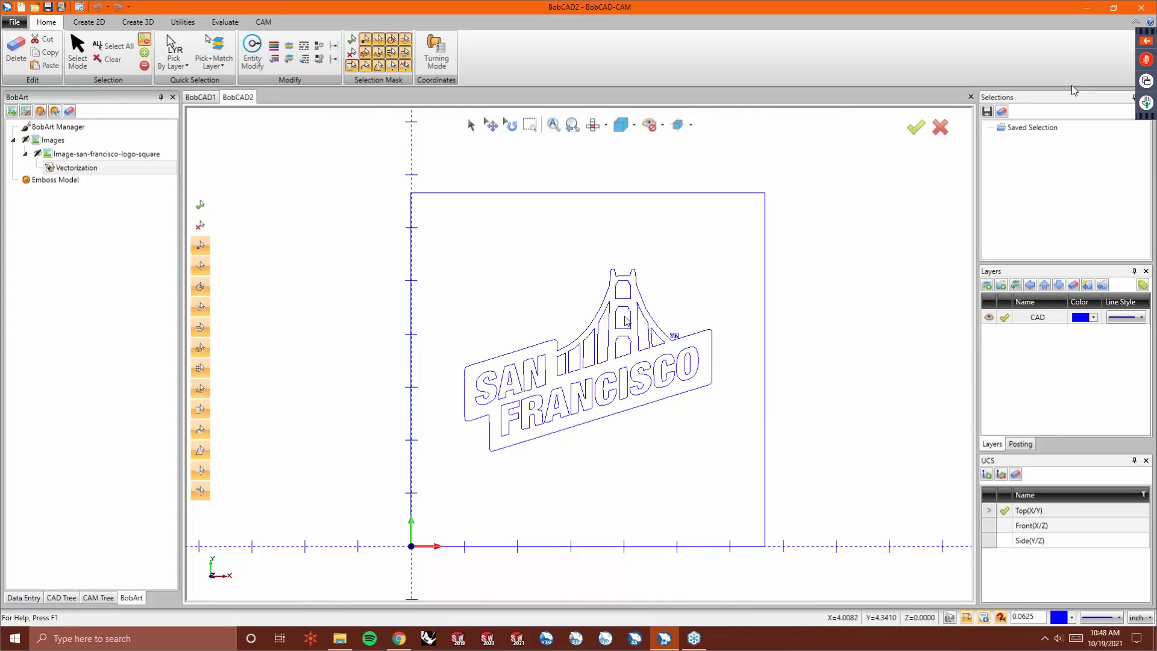
scroll(627, 322, "up", 2)
scroll(627, 323, "down", 2)
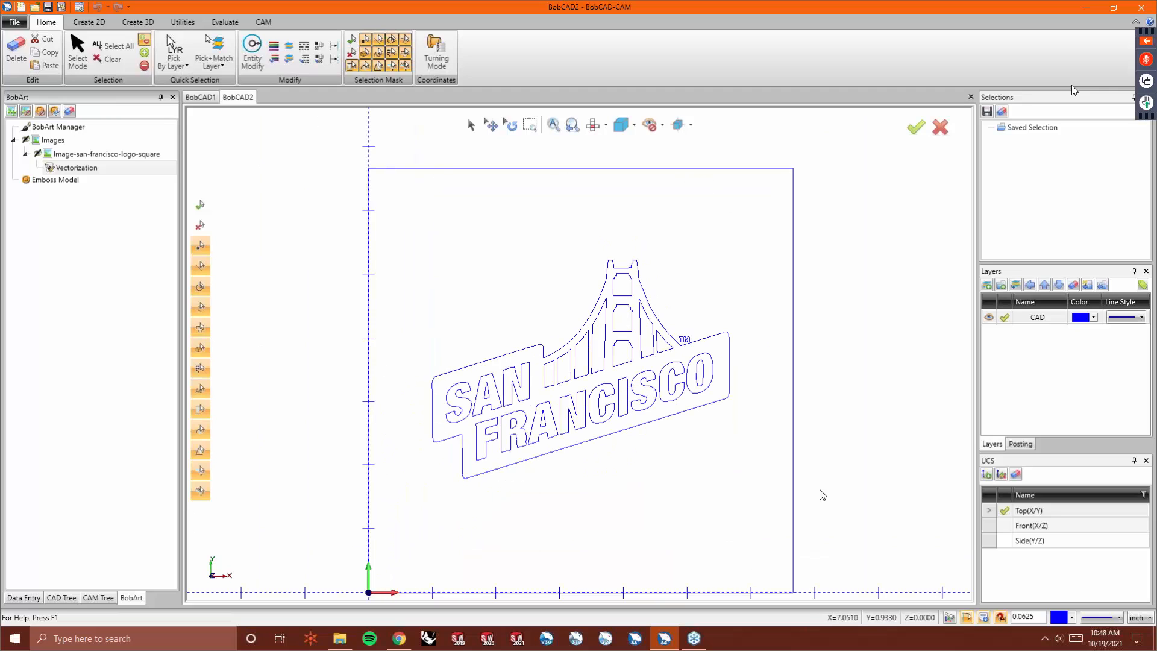
- Reopen the San Francisco vectorization settings and apply them again with the current color selection
right_click(482, 214)
left_click(486, 238)
right_click(361, 336)
left_click(386, 349)
right_click(89, 169)
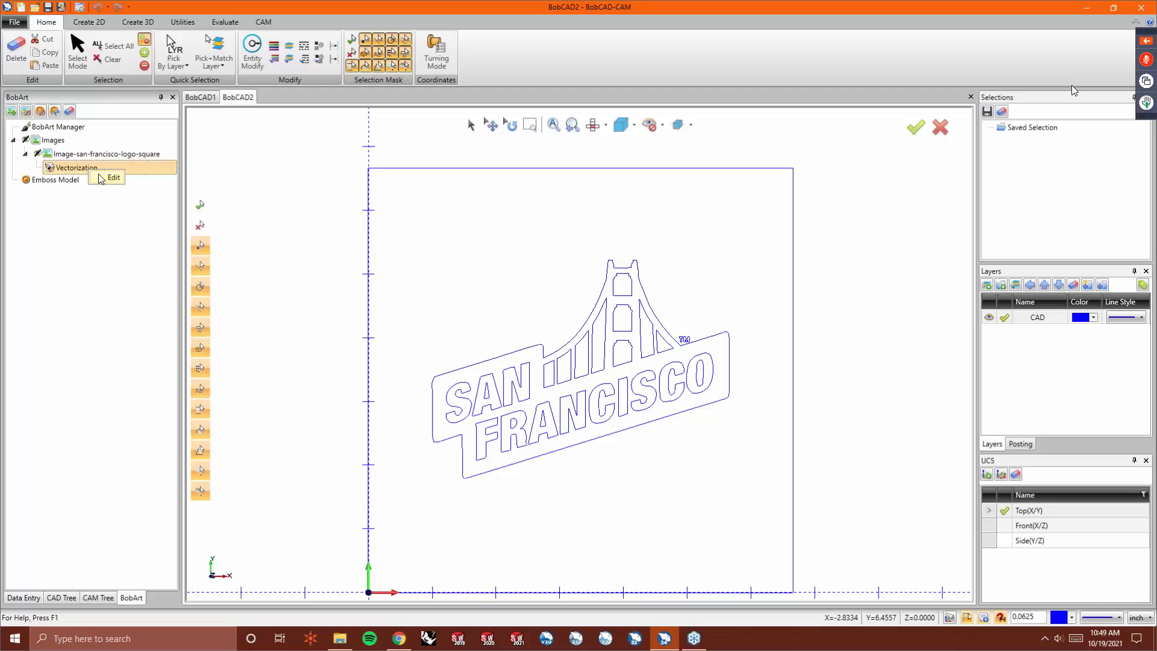
left_click(104, 180)
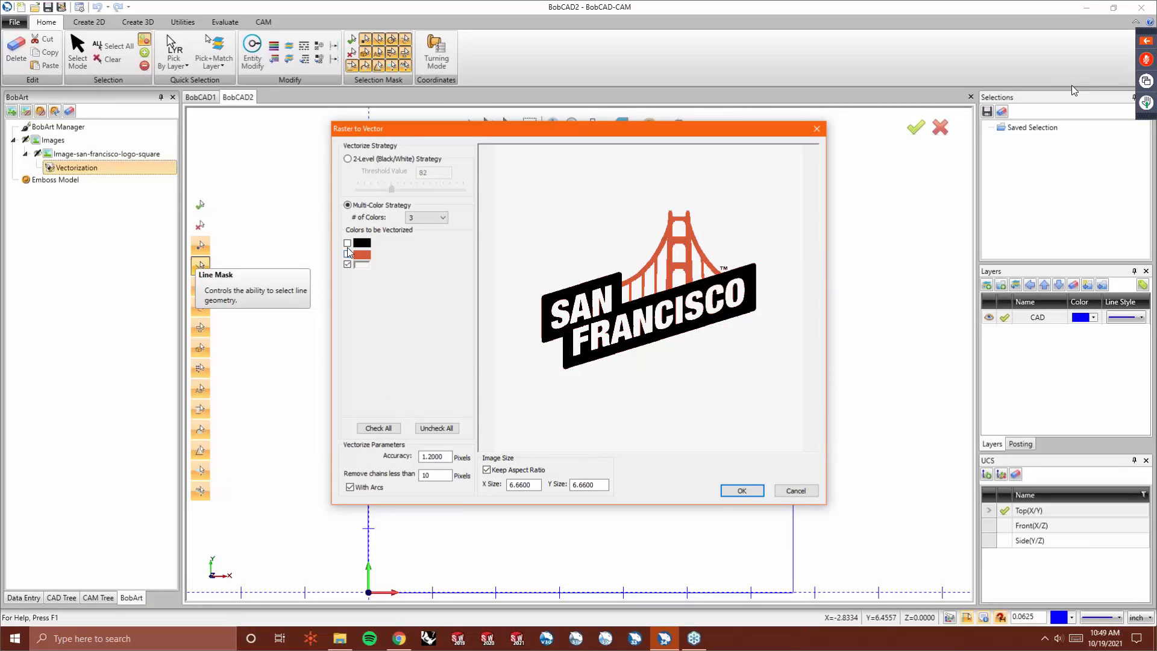
left_click(743, 491)
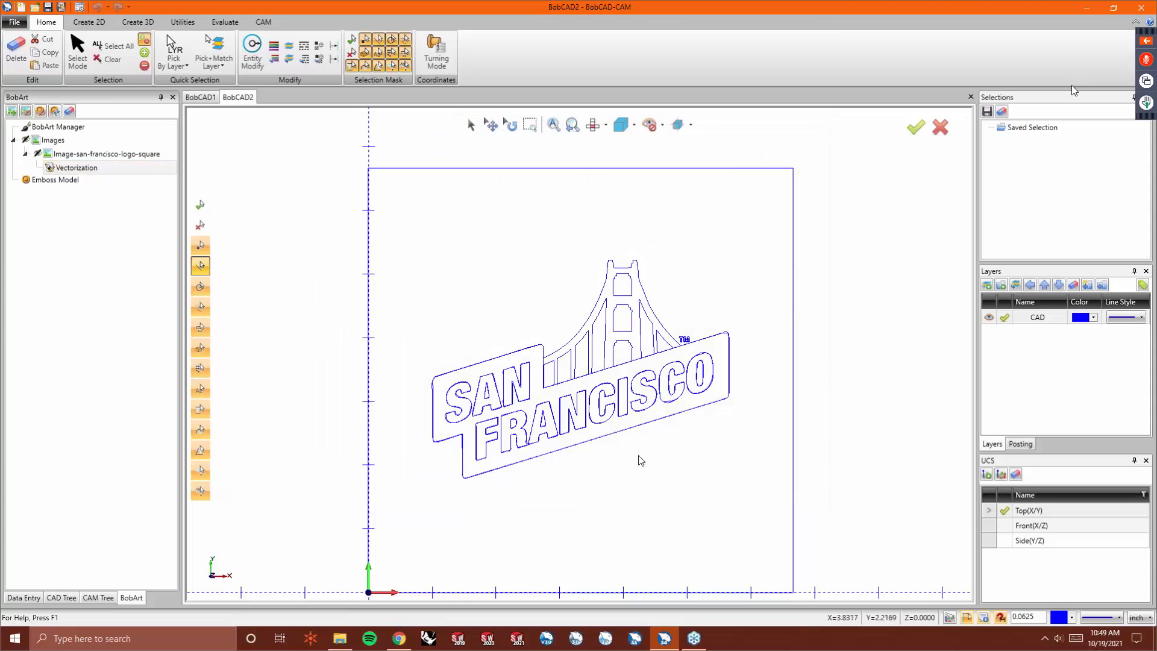
- Close the BobCAD2 document without saving changes
scroll(456, 410, "up", 5)
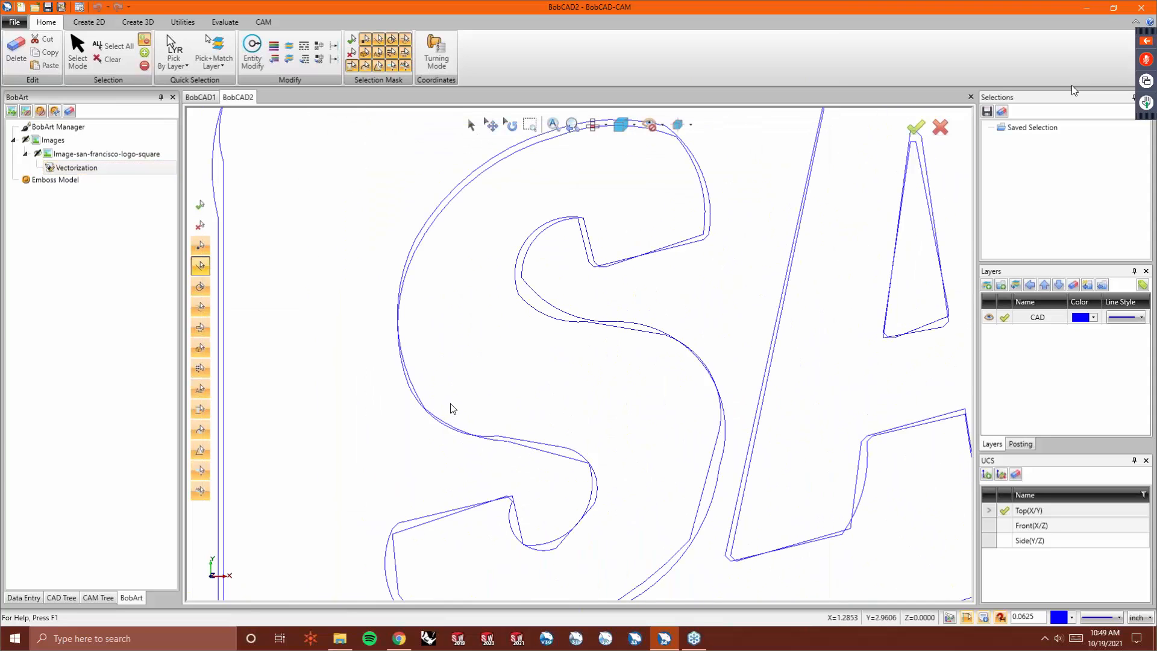
scroll(454, 414, "down", 2)
scroll(454, 415, "down", 2)
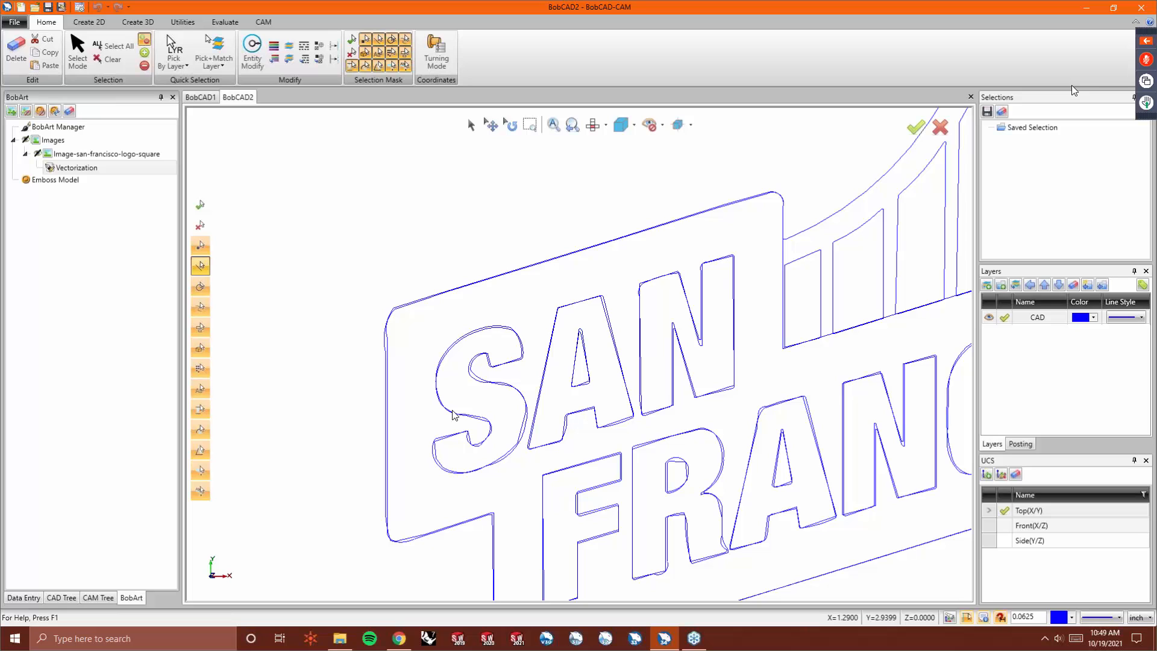
scroll(323, 251, "down", 3)
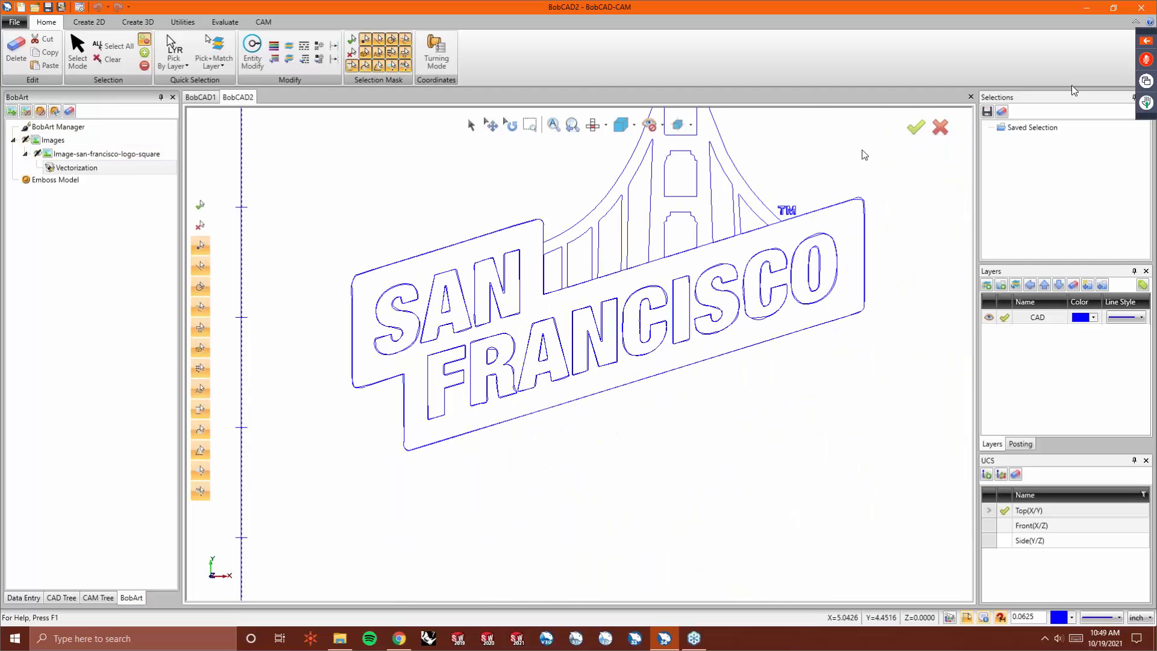
left_click(970, 97)
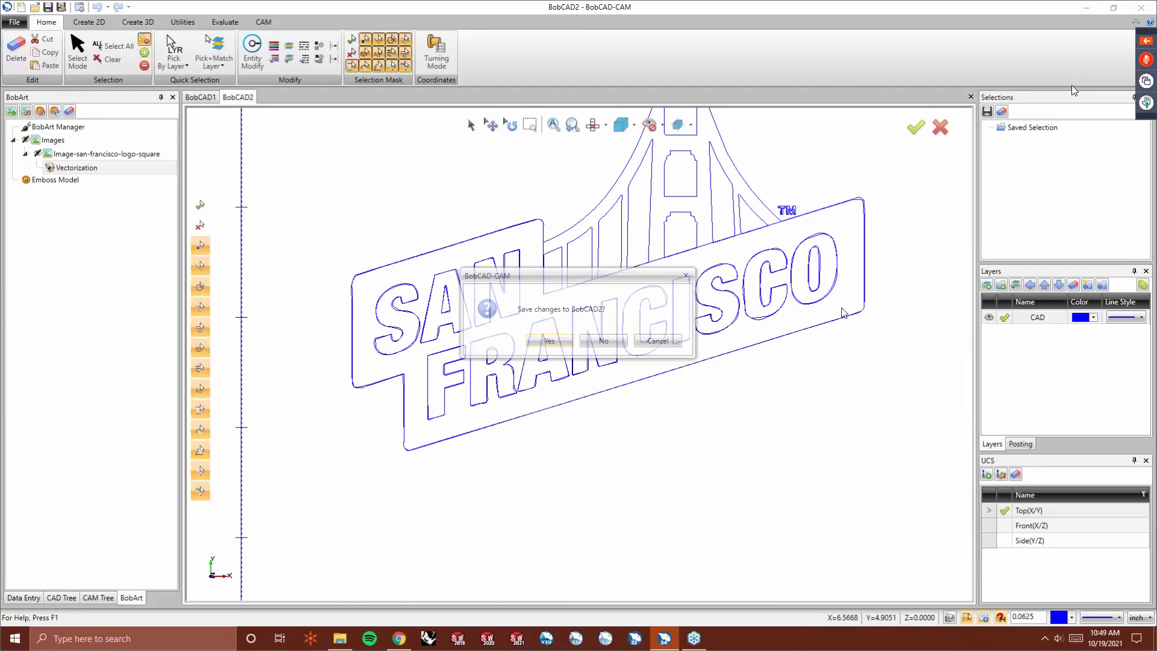
left_click(603, 340)
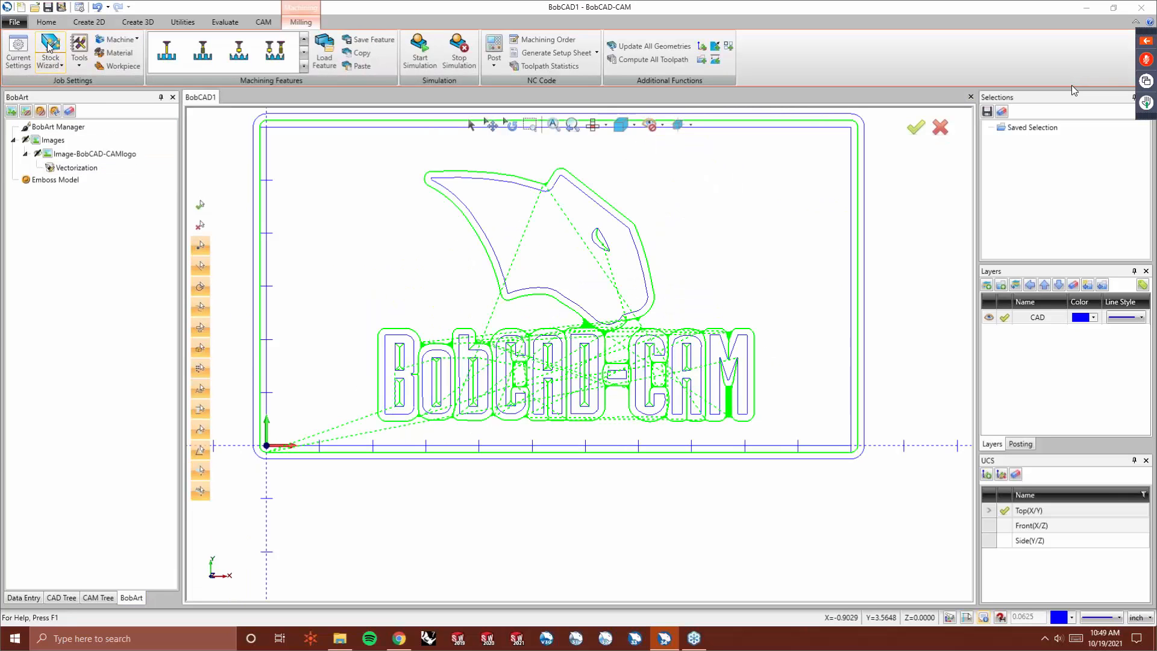
- Start a new document and load the 102623260-baskin_robbins.530x298 image into BobArt
left_click(21, 7)
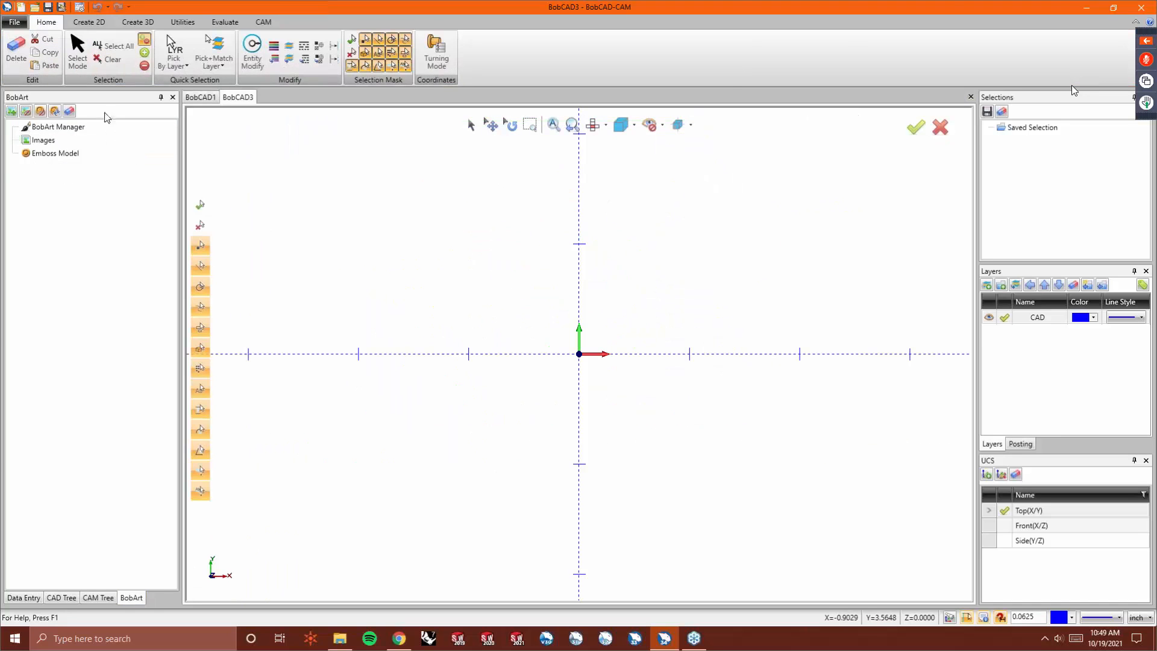
right_click(61, 143)
left_click(90, 147)
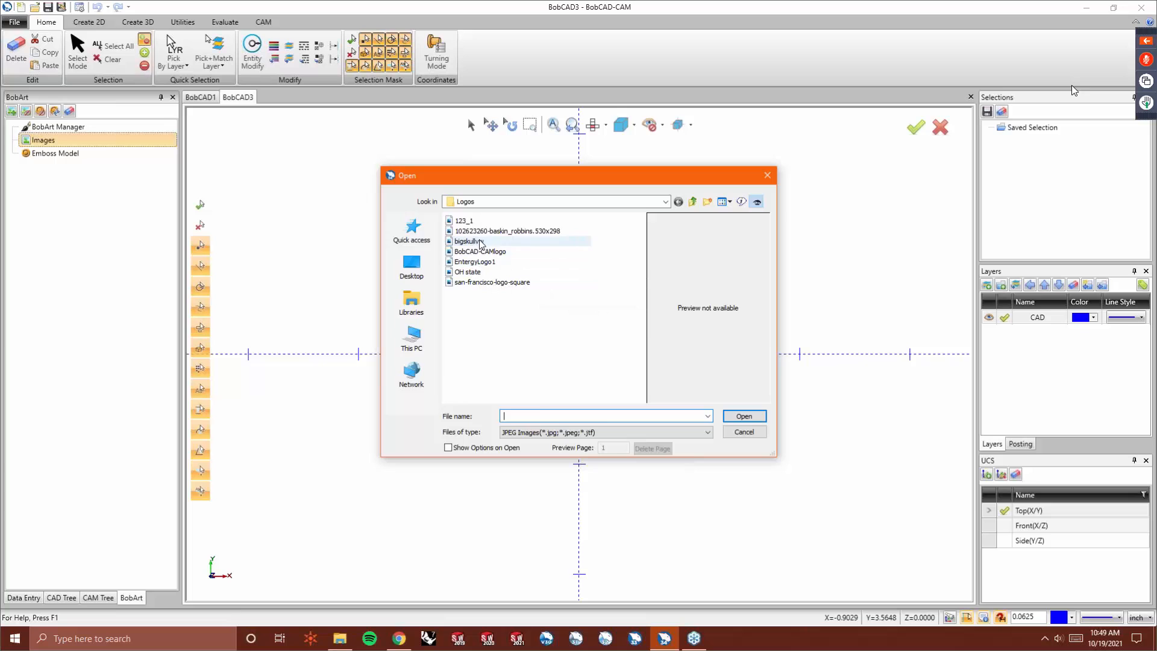
left_click(492, 232)
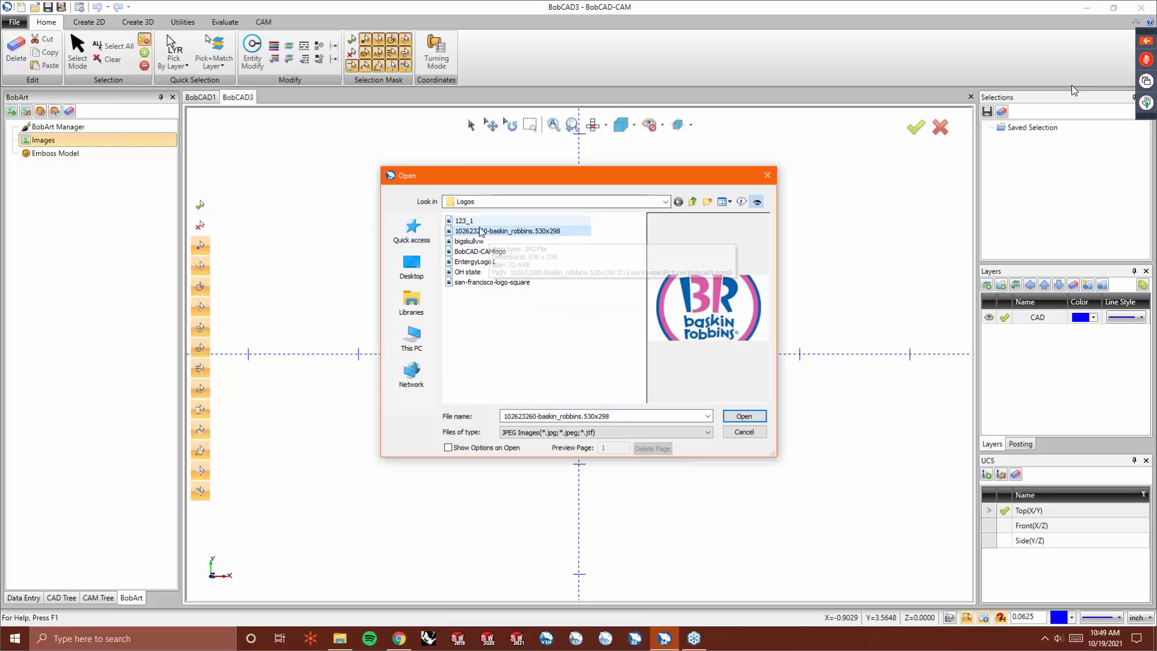
left_click(745, 415)
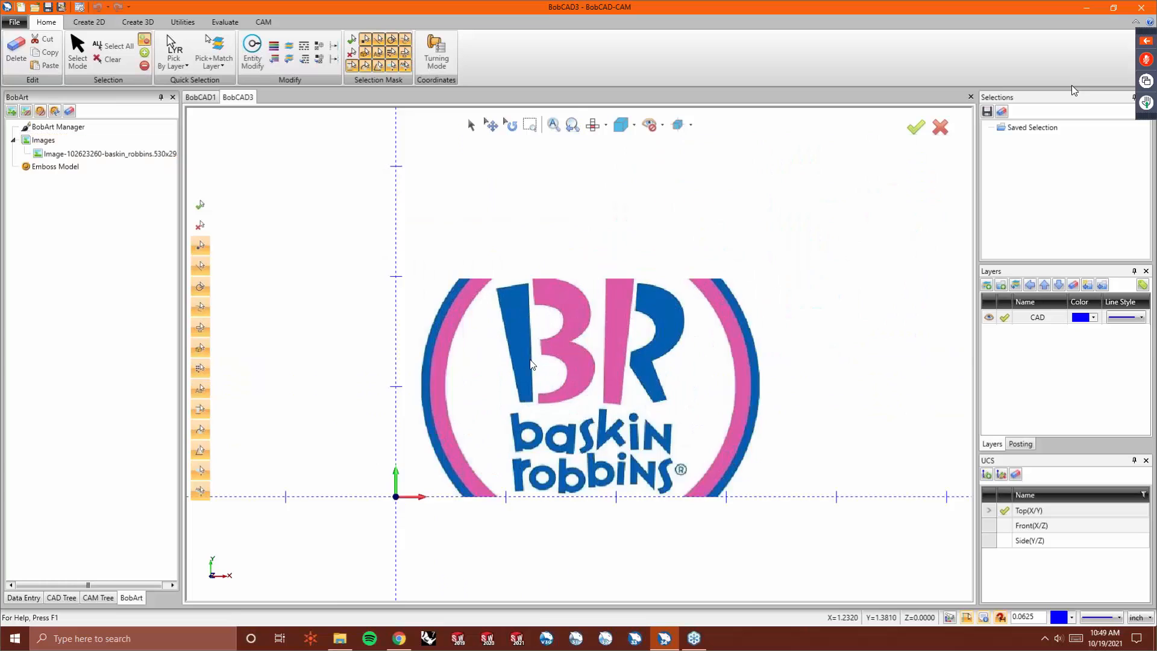
- Vectorize the Baskin Robbins image with the 2-Level strategy and a threshold value of 193
scroll(531, 364, "up", 2)
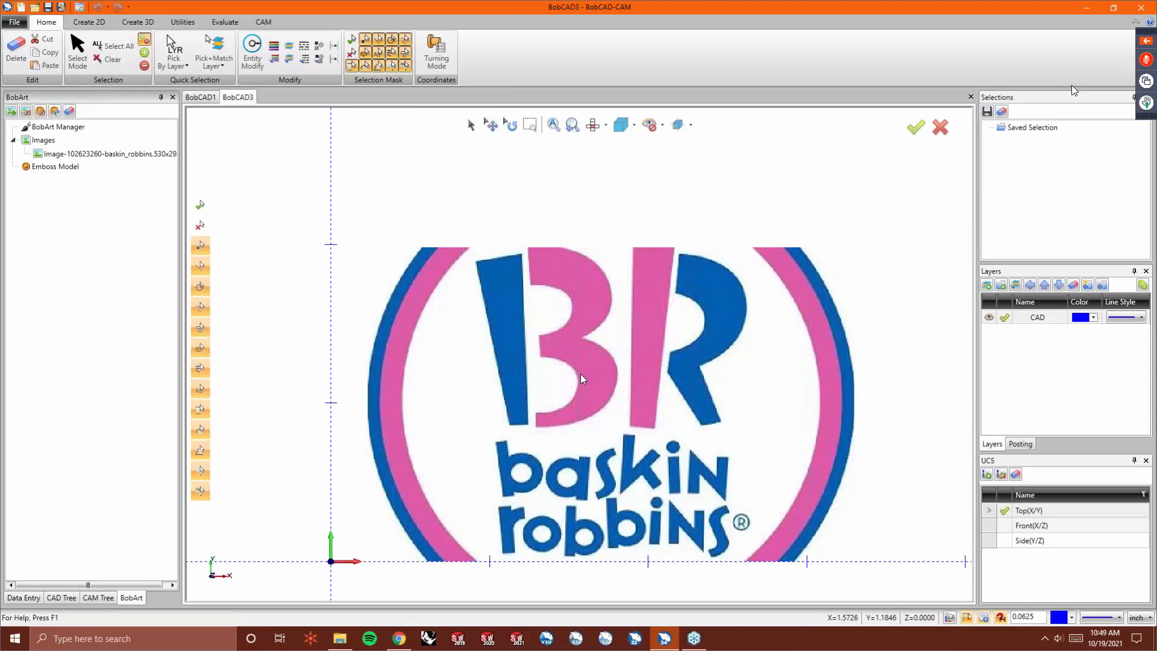
scroll(601, 422, "up", 2)
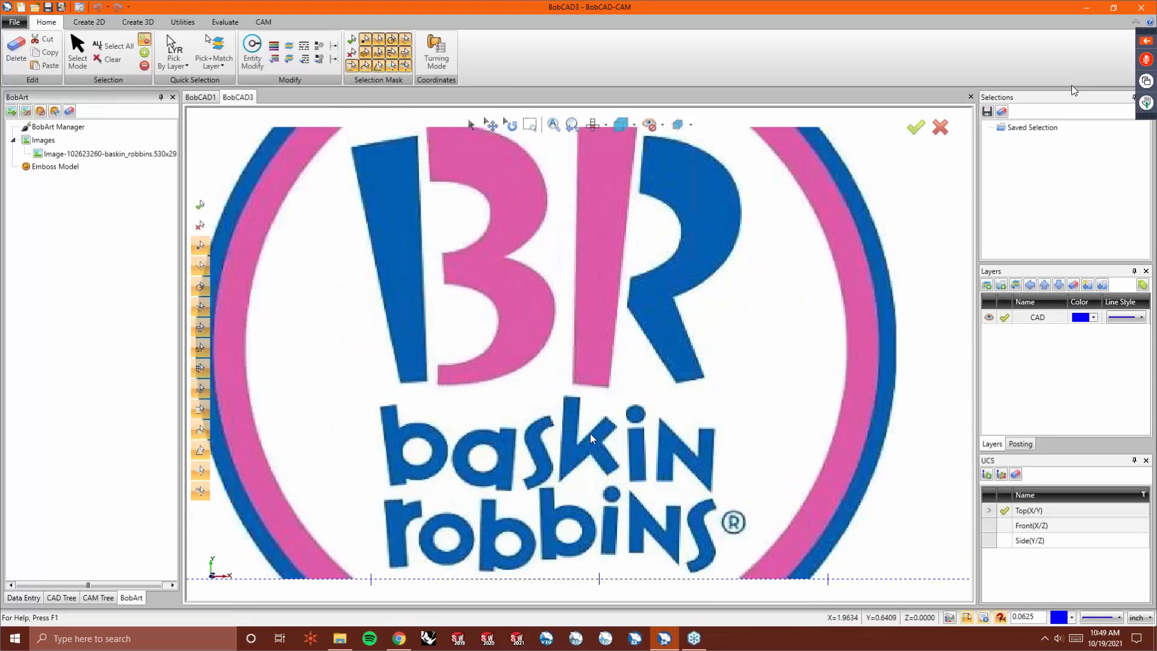
scroll(522, 449, "down", 2)
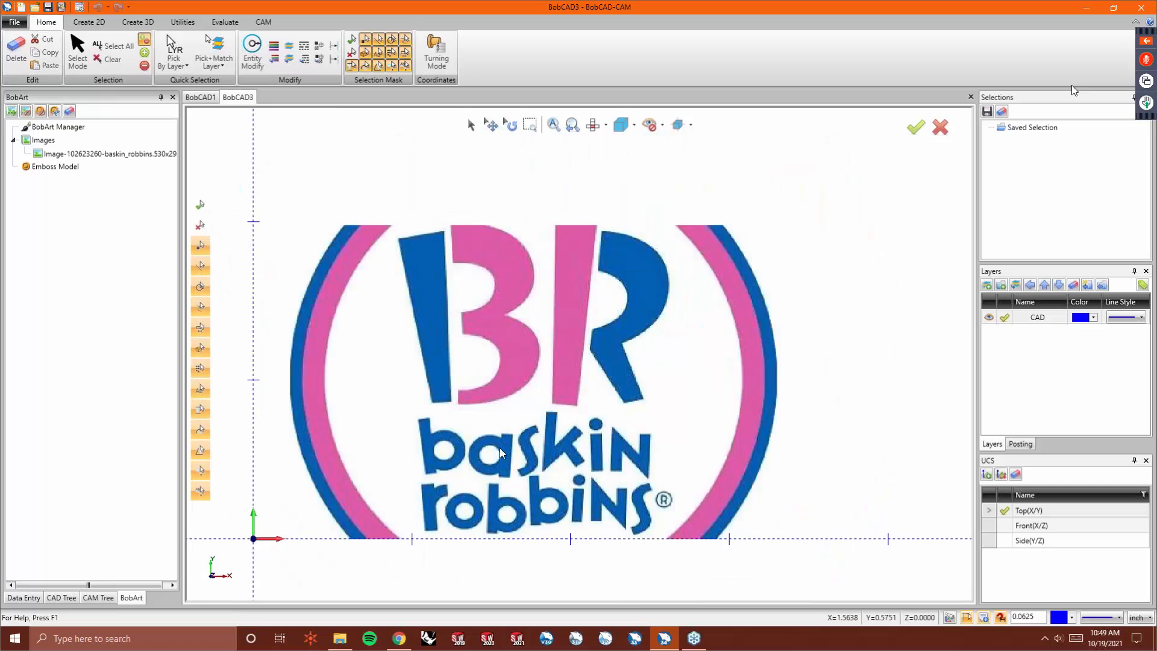
right_click(89, 154)
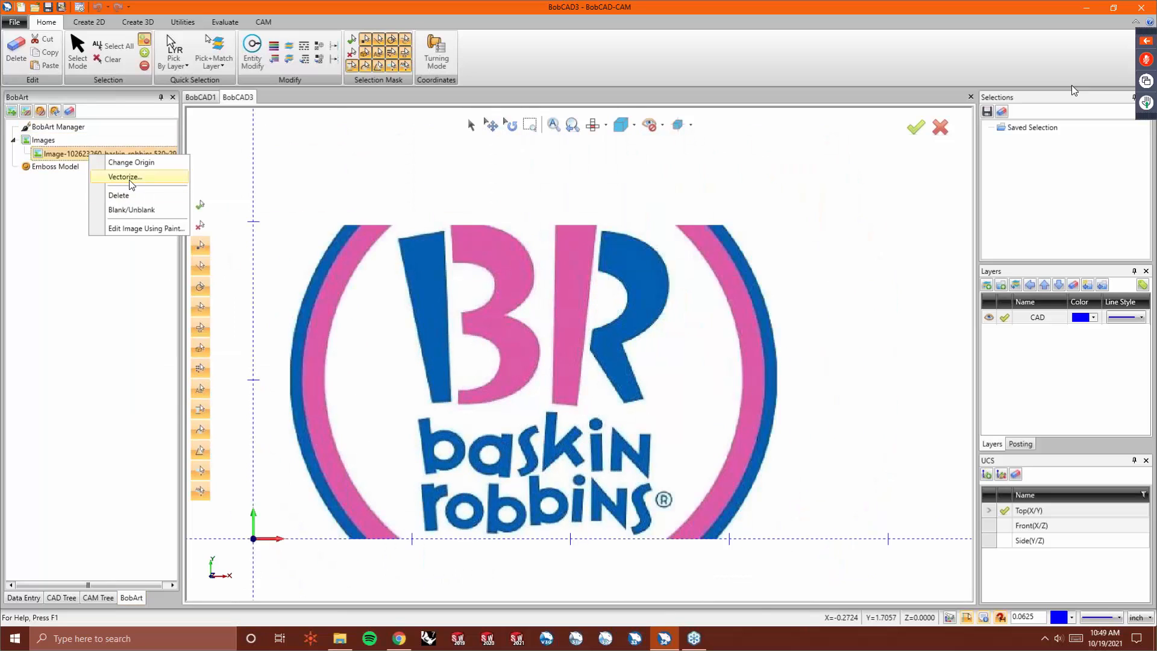
left_click(130, 179)
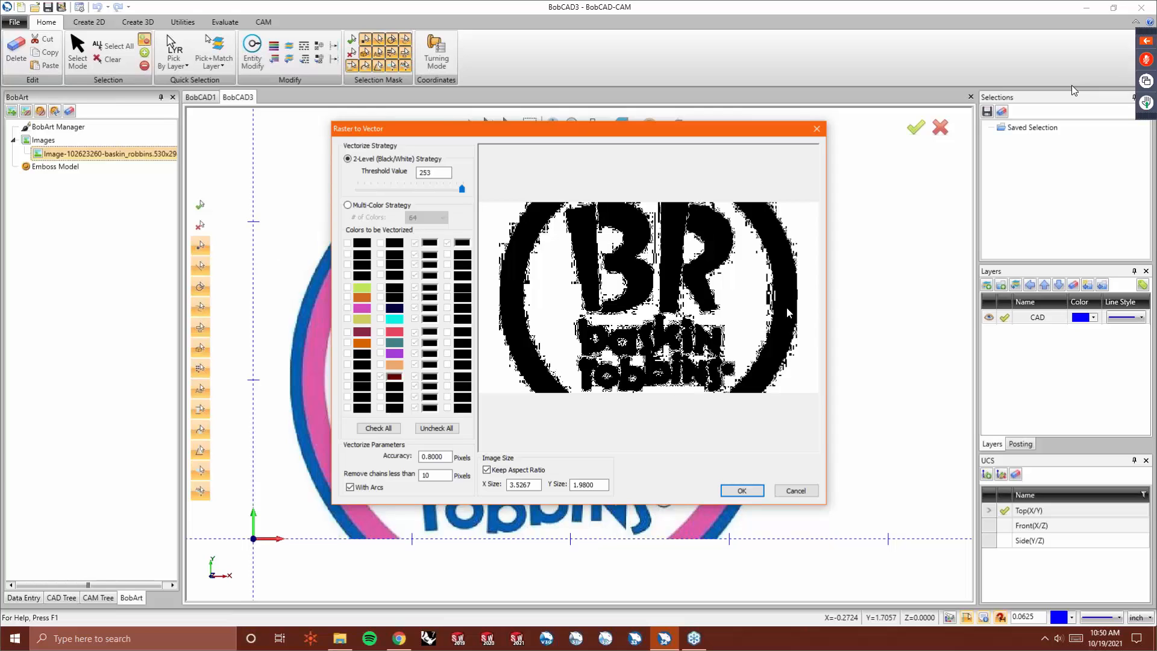
left_click_drag(462, 189, 441, 191)
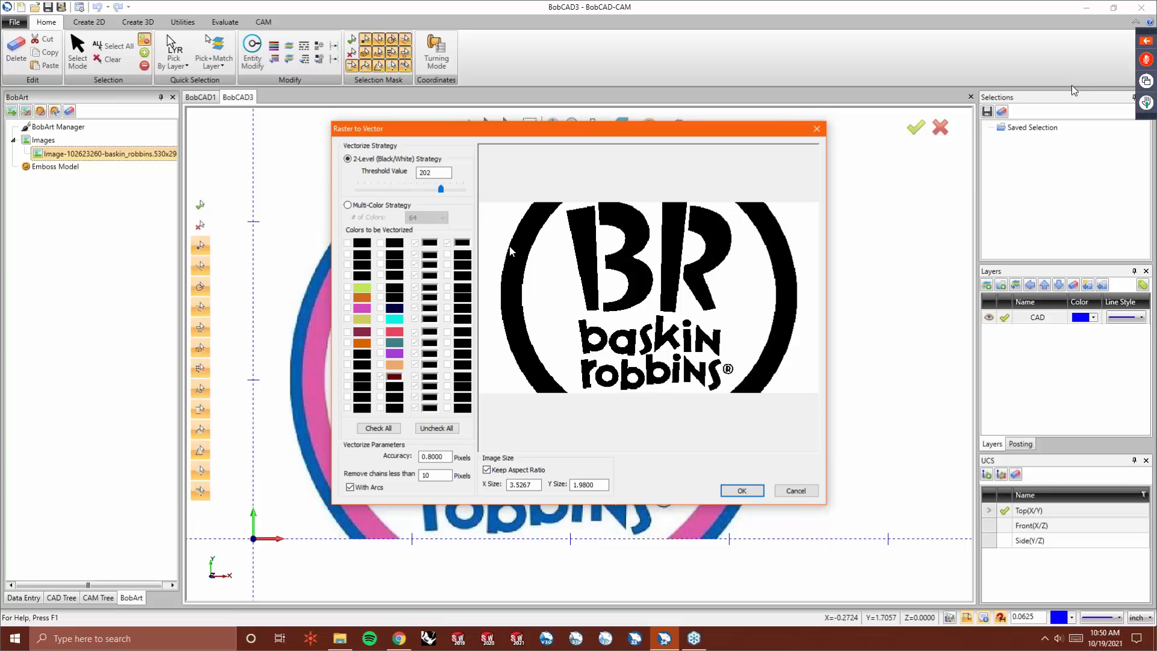
left_click_drag(442, 190, 413, 193)
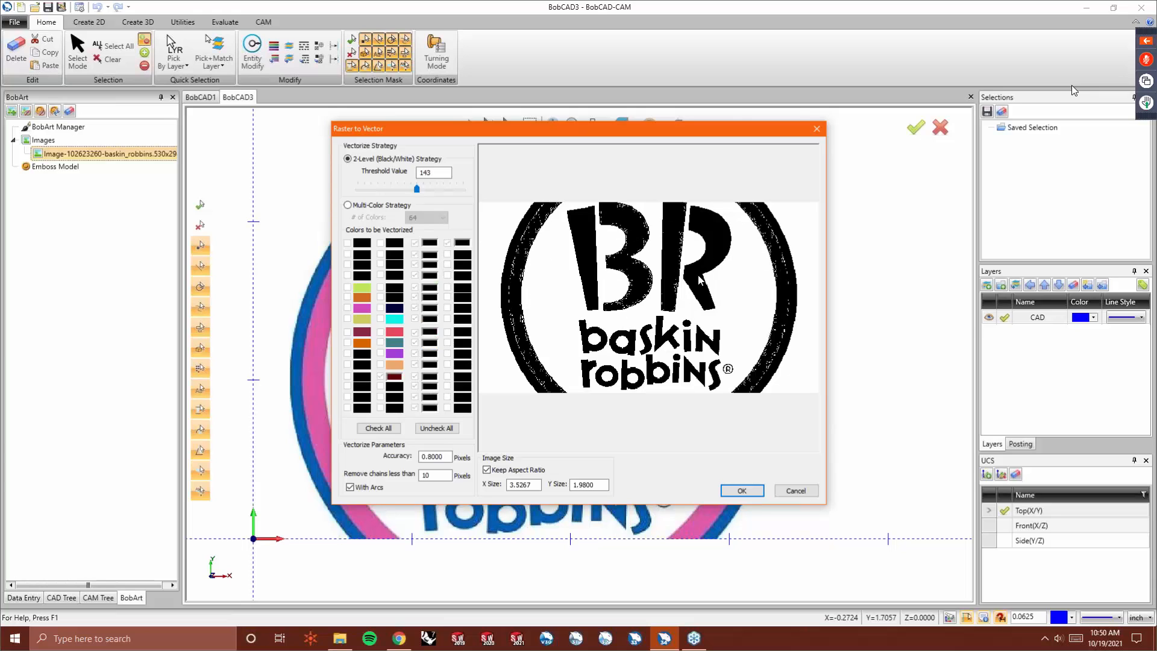
left_click_drag(419, 192, 441, 188)
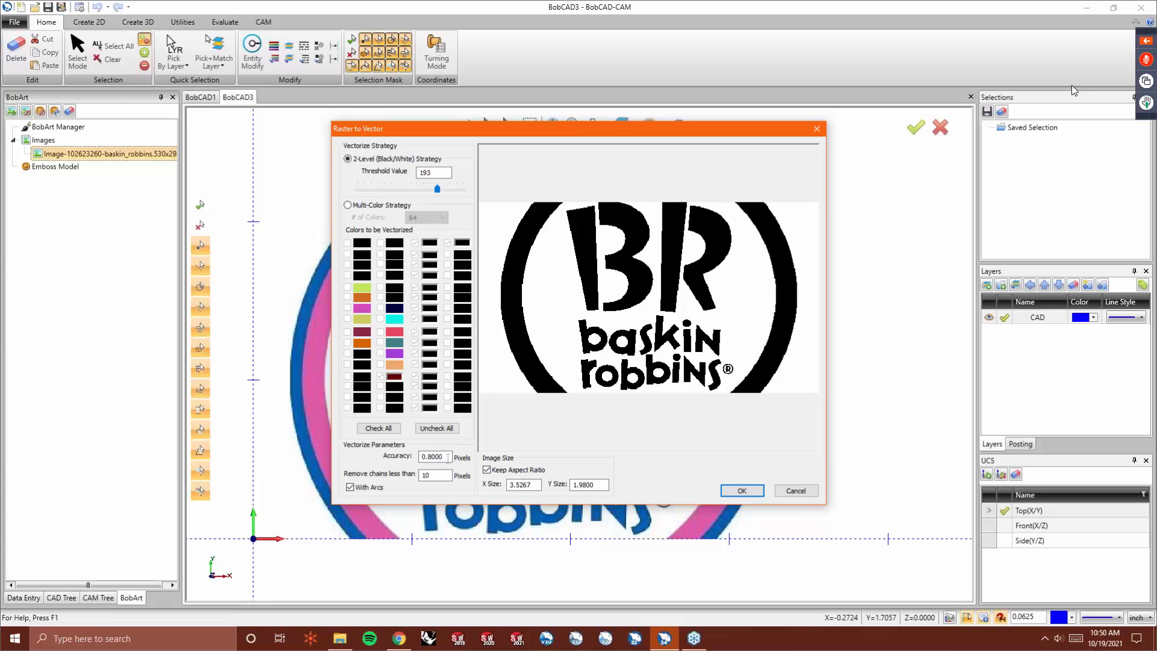
left_click(749, 493)
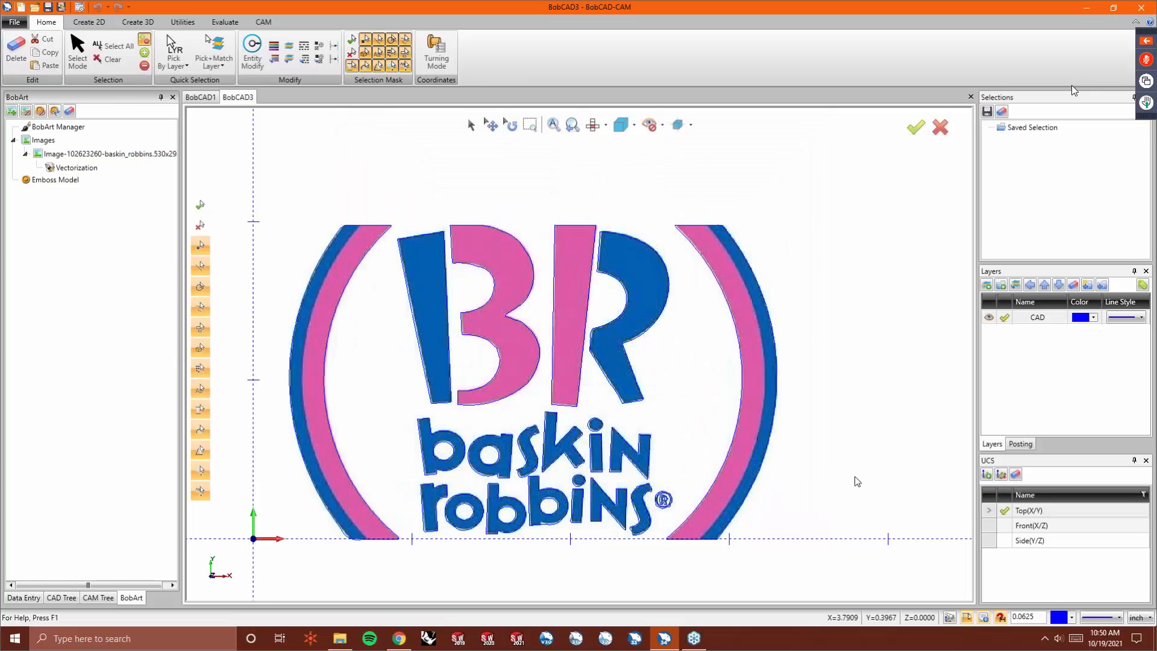
- Zoom around the vectorized Baskin Robbins outlines to inspect their quality
scroll(503, 519, "up", 3)
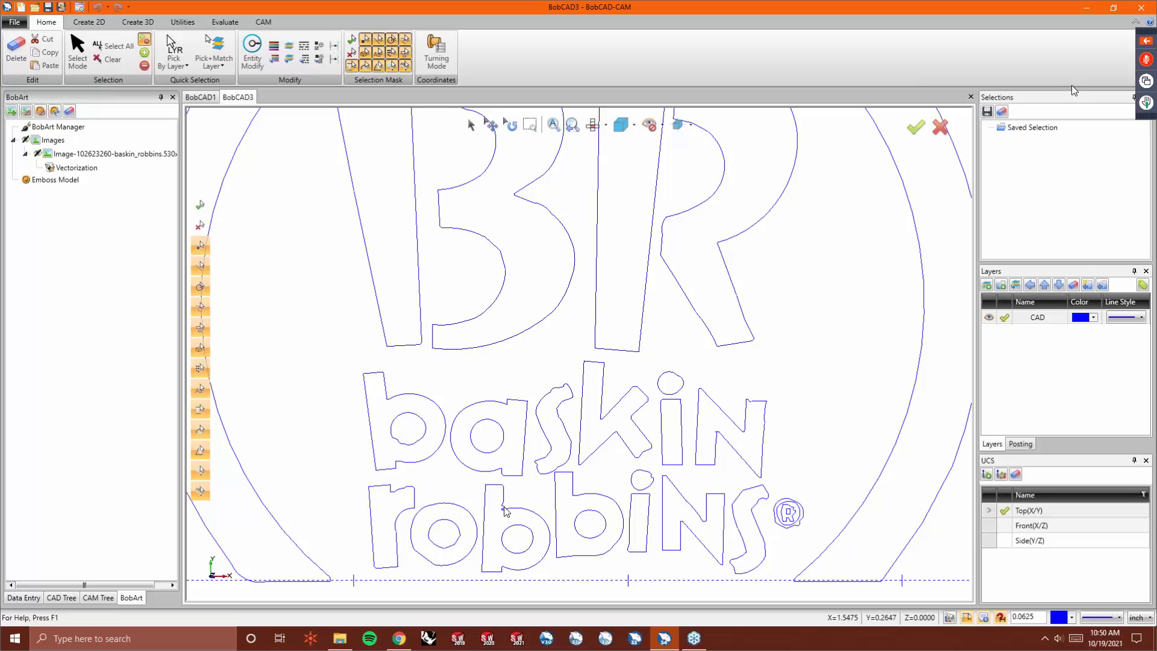
scroll(515, 504, "down", 3)
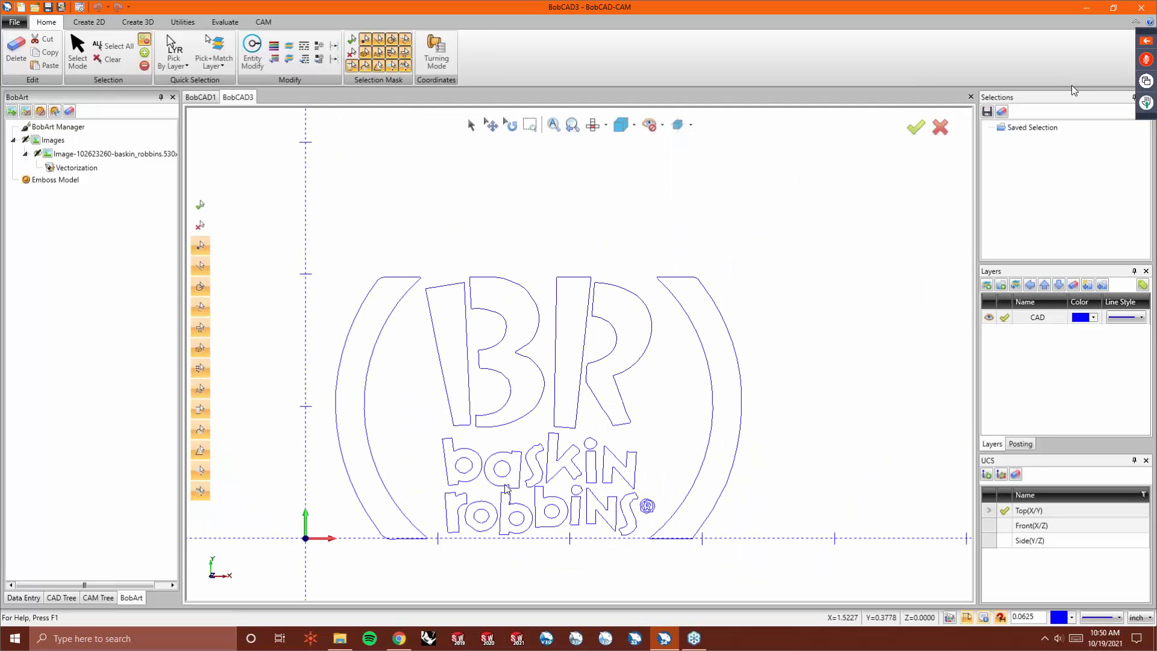
scroll(503, 393, "up", 2)
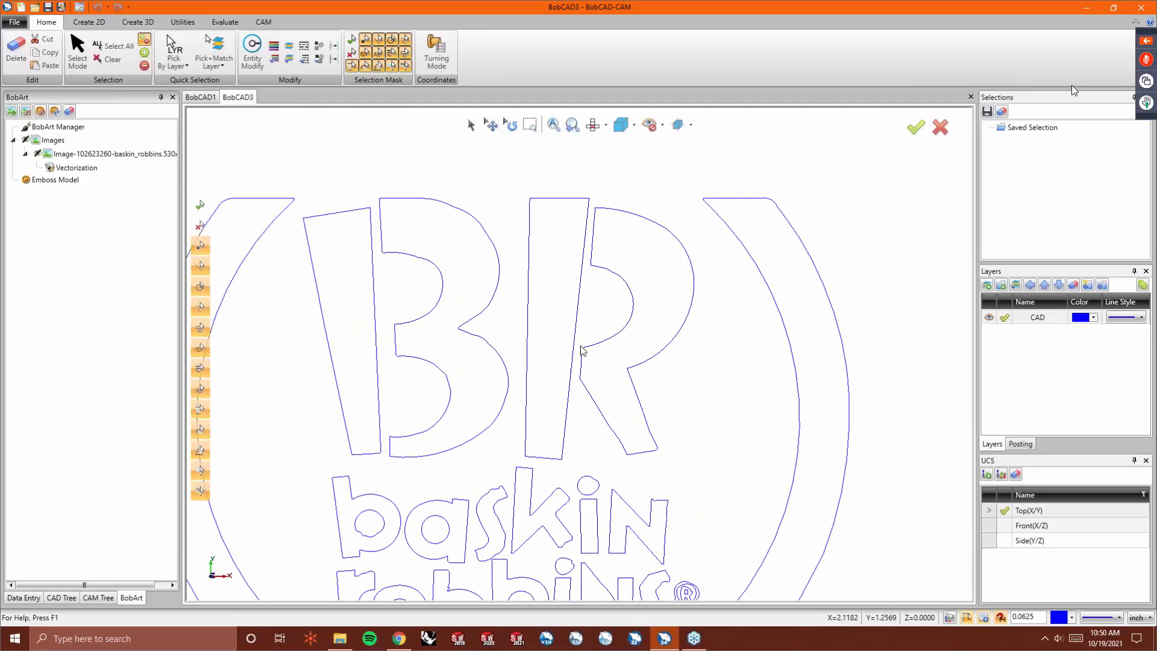
scroll(579, 344, "up", 2)
scroll(666, 302, "down", 2)
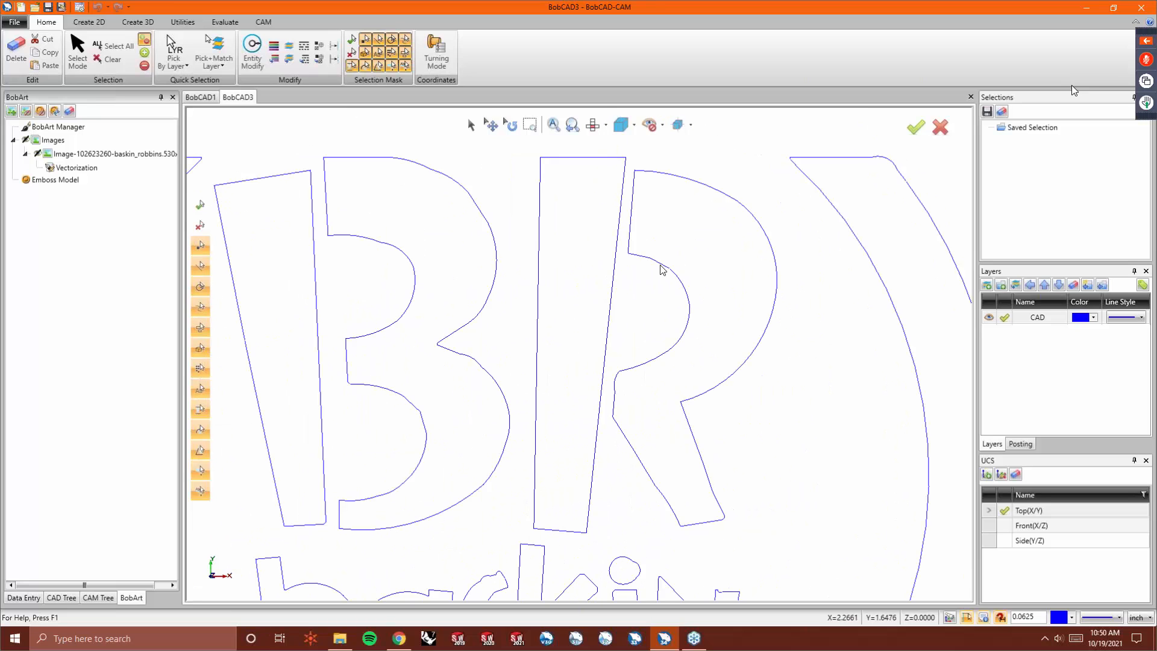
scroll(562, 528, "down", 2)
scroll(555, 539, "up", 2)
scroll(551, 422, "down", 2)
scroll(556, 442, "up", 2)
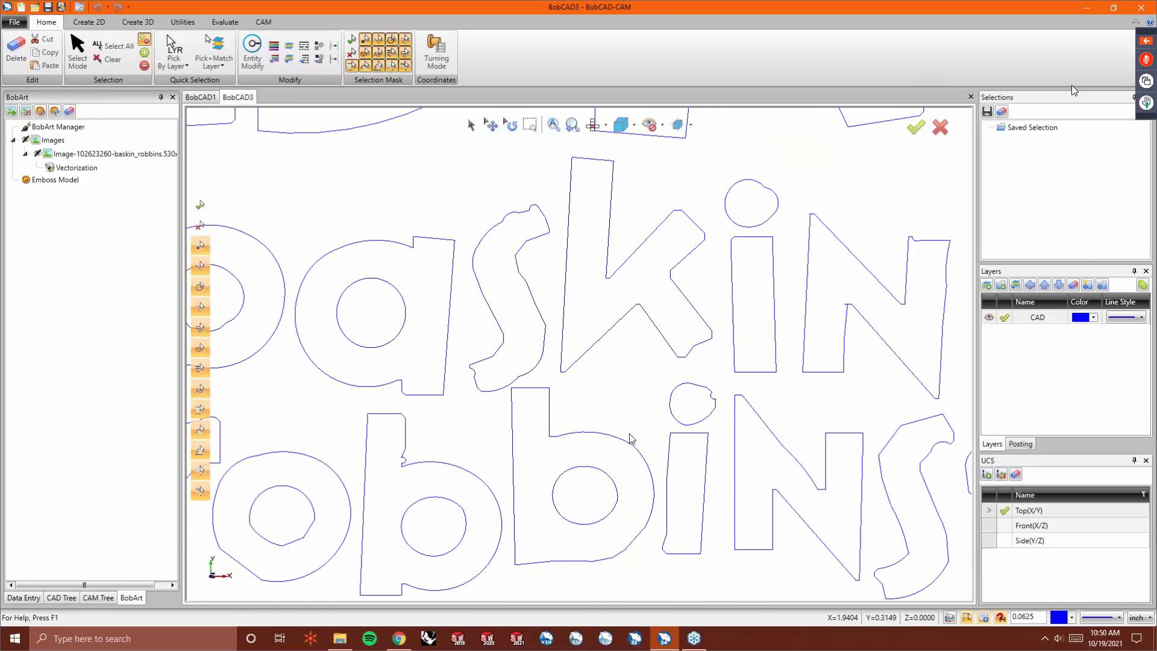
scroll(633, 436, "down", 1)
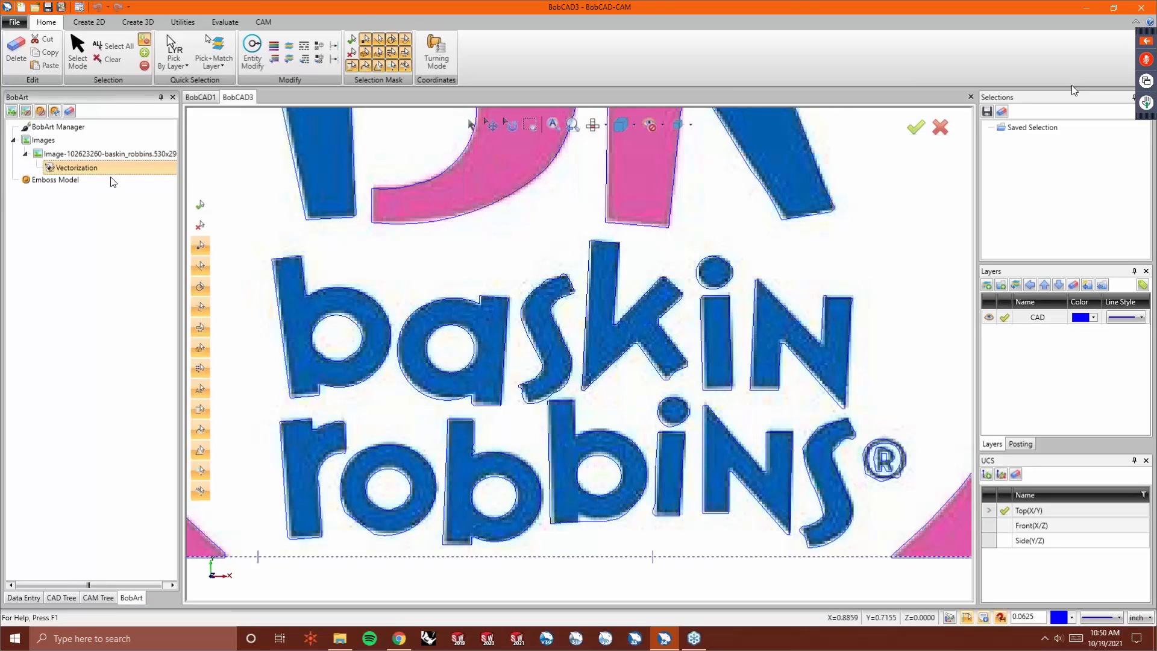
- Revectorize the image with the accuracy set to 1.2 pixels
double_click(76, 168)
double_click(447, 457)
type("1.2000")
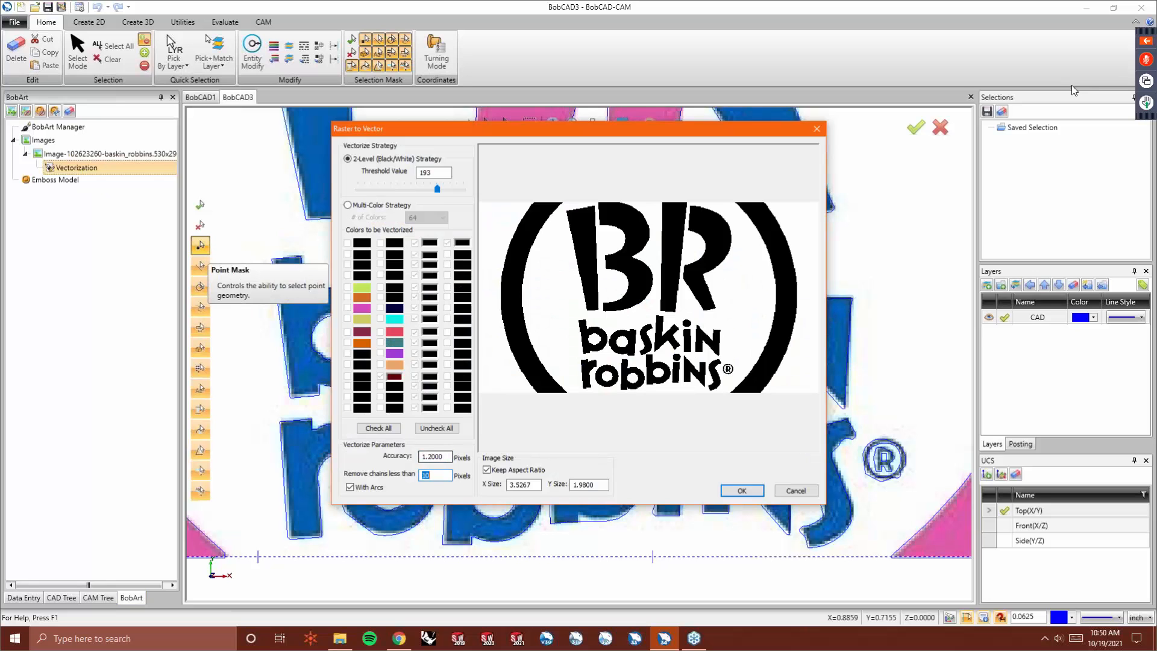
left_click(736, 489)
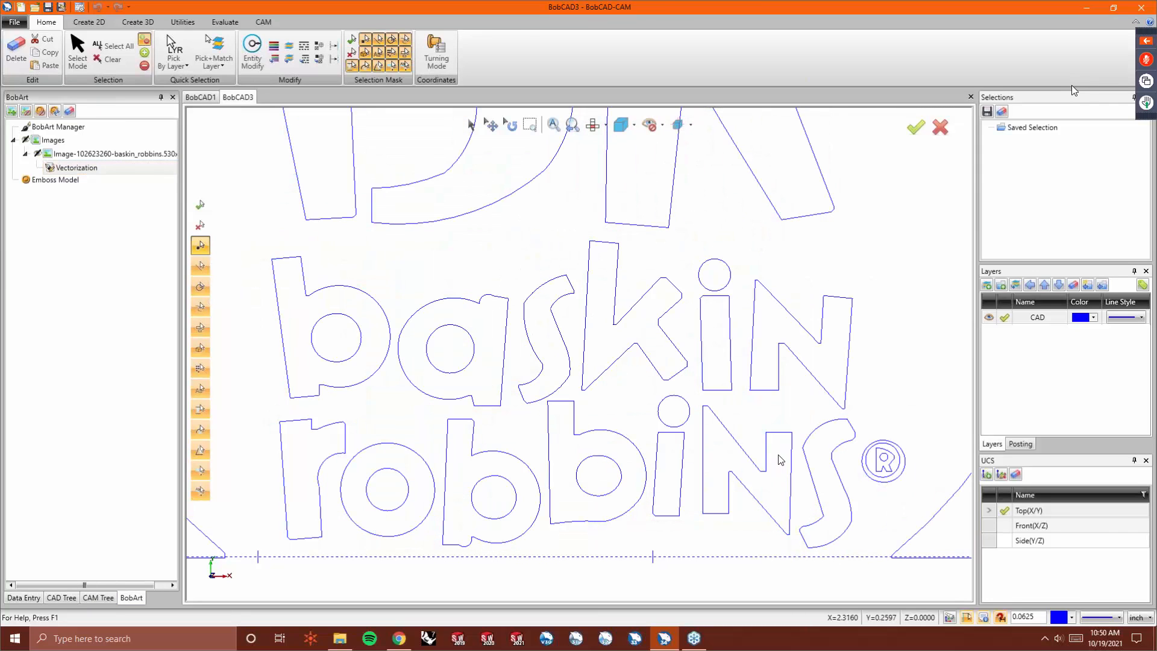
- Zoom in and out across the revectorized Baskin Robbins outlines to inspect their quality
scroll(530, 496, "down", 3)
scroll(573, 207, "up", 5)
scroll(595, 375, "down", 1)
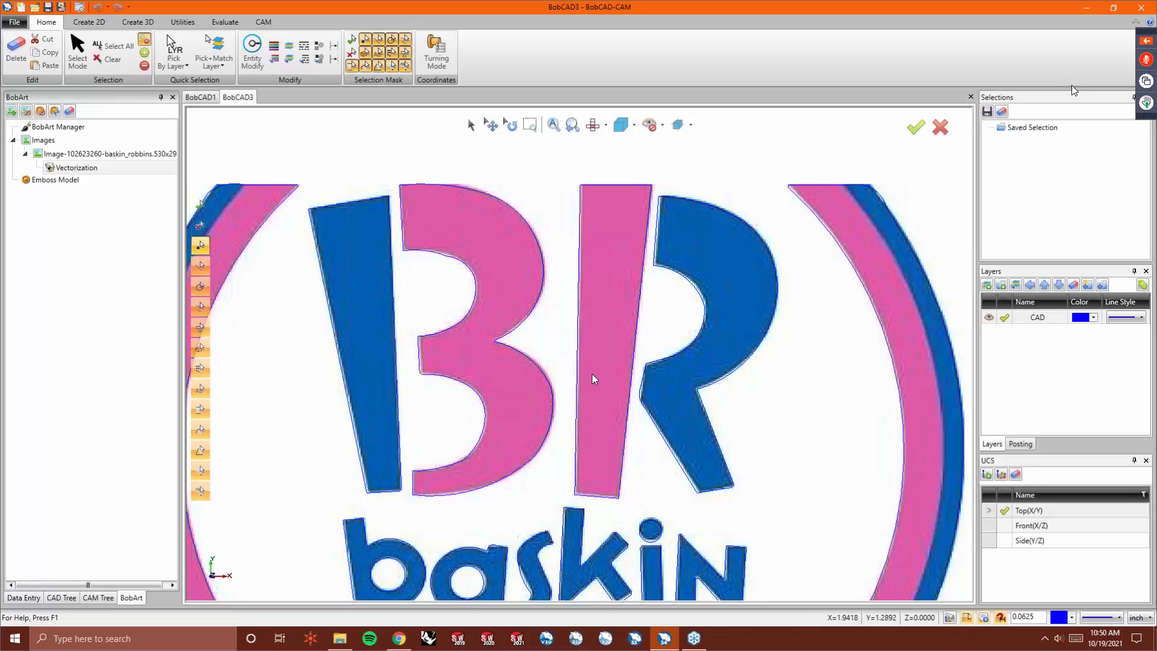
scroll(591, 380, "down", 3)
scroll(500, 392, "up", 4)
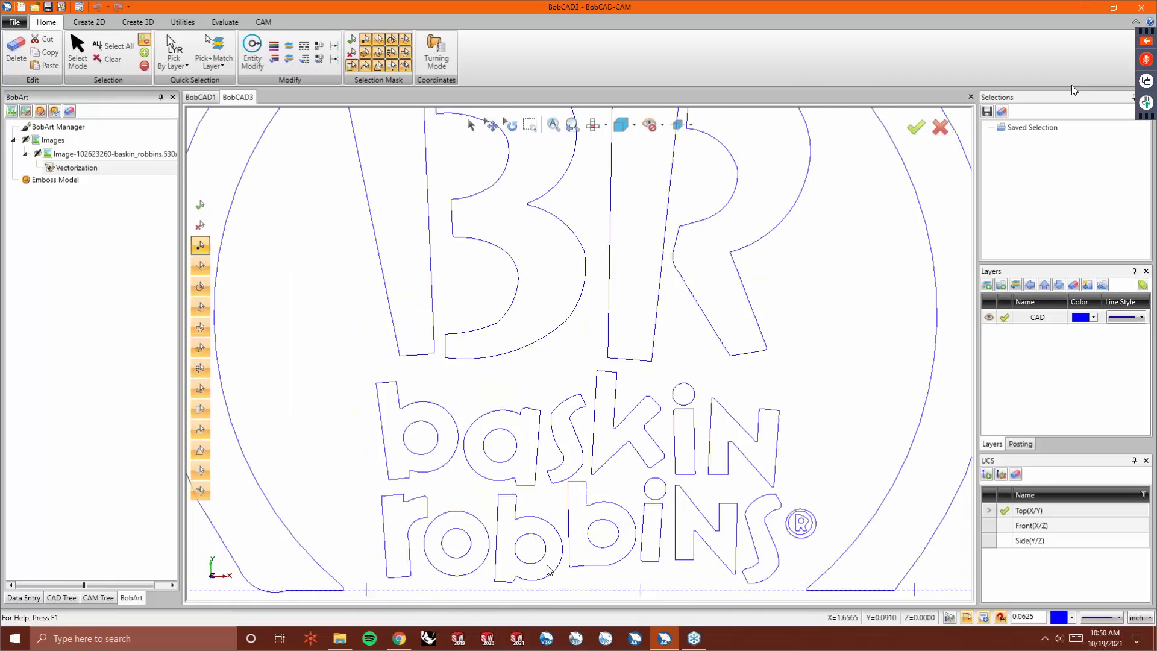
scroll(493, 387, "up", 1)
scroll(539, 503, "down", 1)
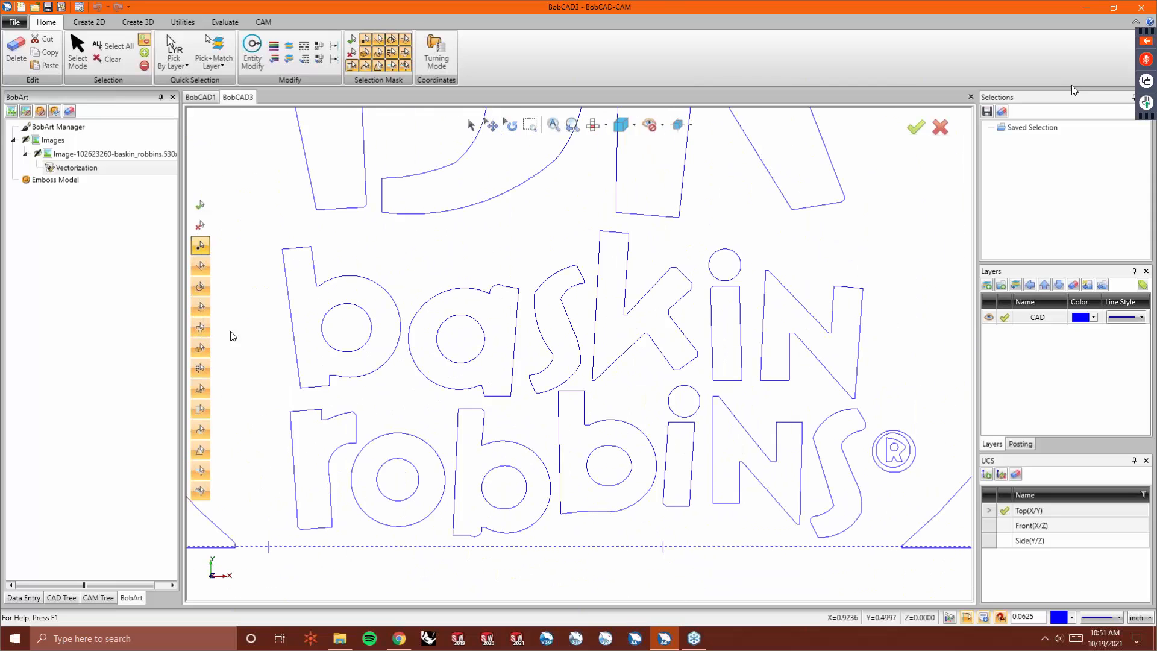
- Revectorize the image removing chains shorter than 50 pixels
double_click(79, 168)
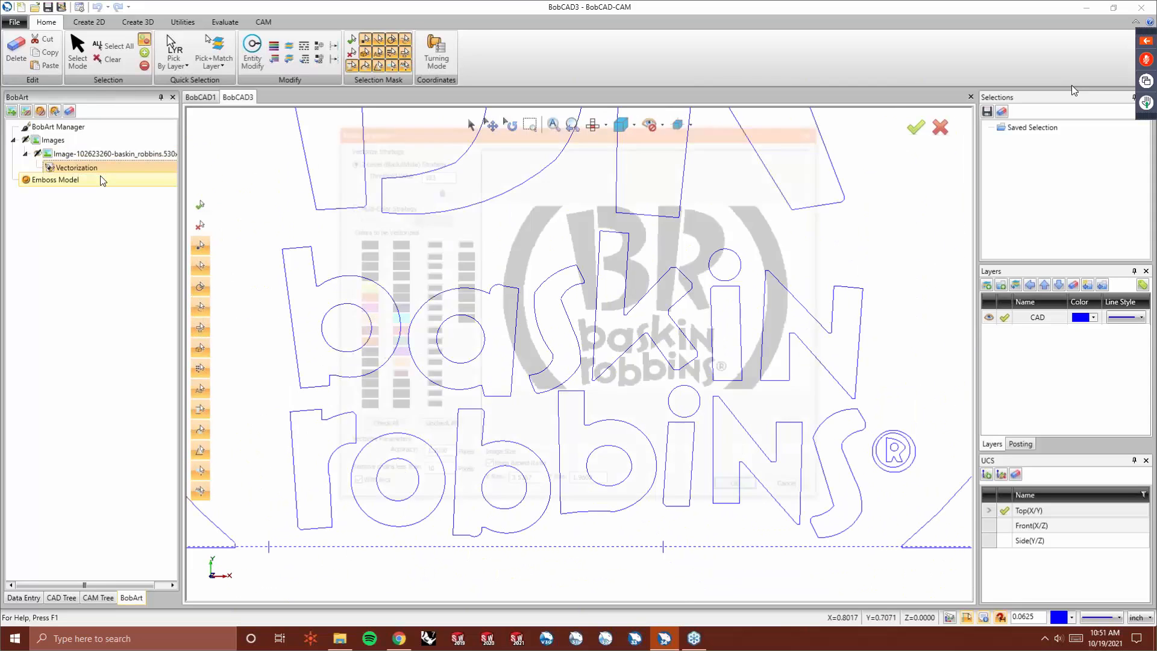
left_click(429, 474)
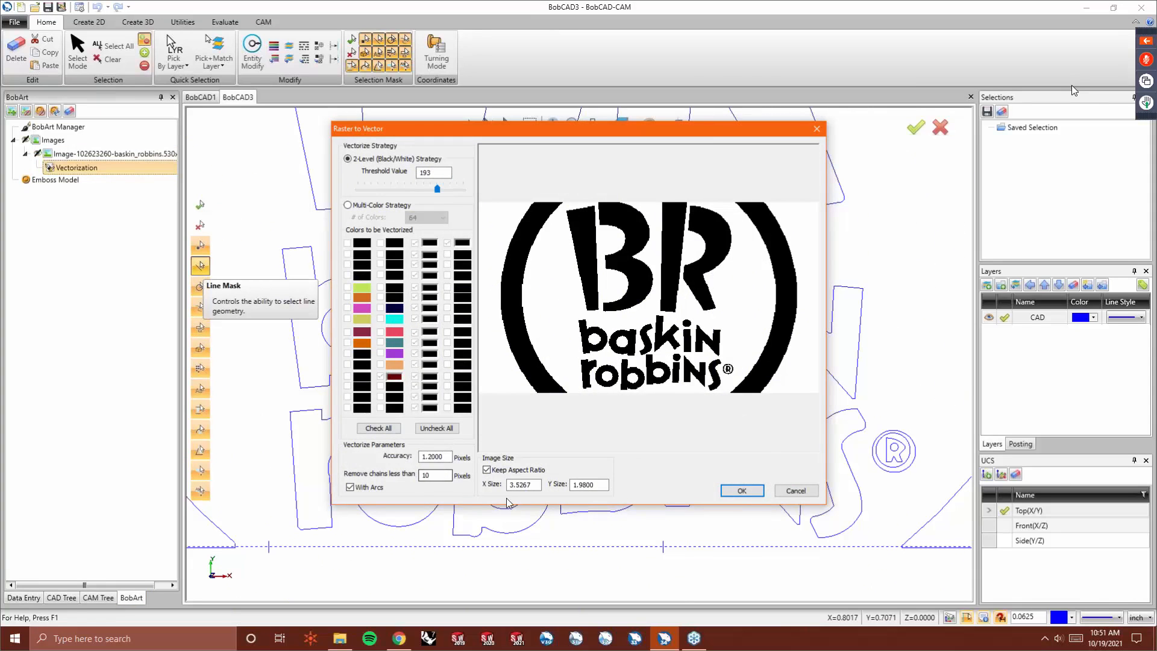
left_click_drag(445, 475, 374, 480)
type("5")
left_click(742, 490)
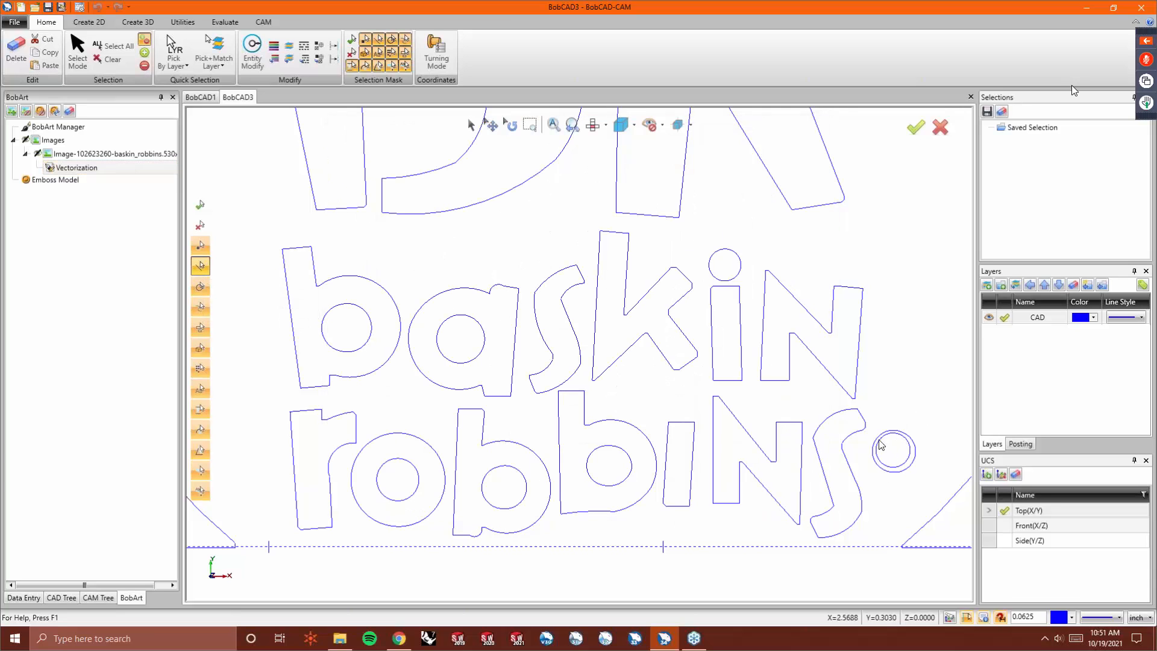
- Revectorize the image removing chains shorter than 75 pixels
right_click(93, 166)
left_click(117, 172)
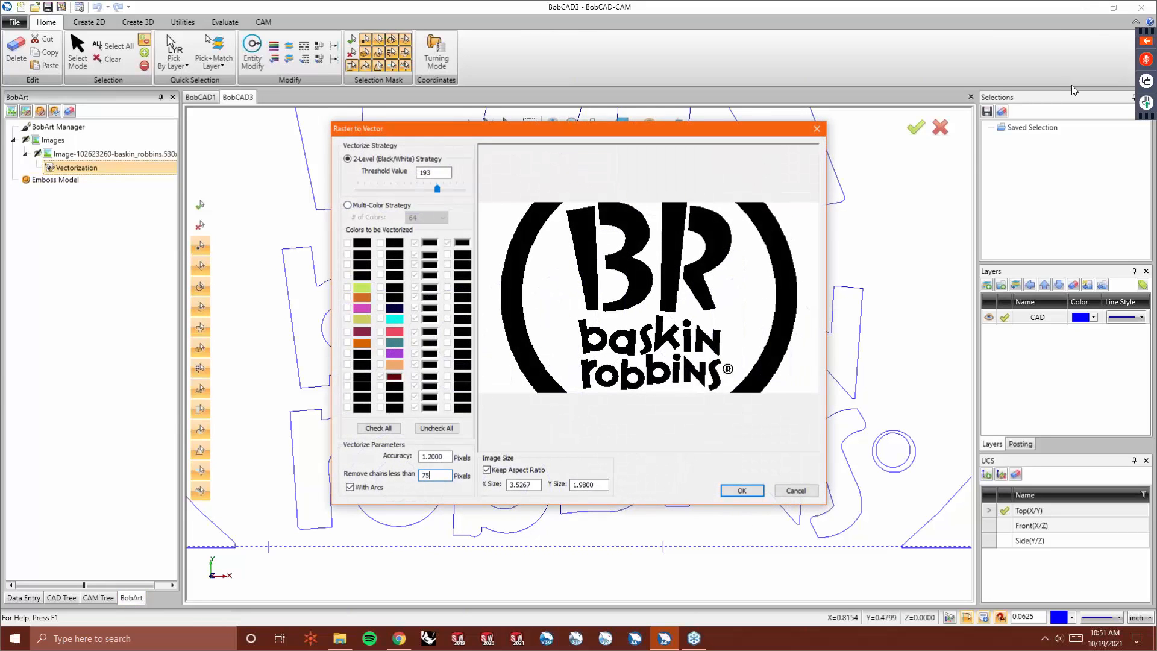
left_click(742, 491)
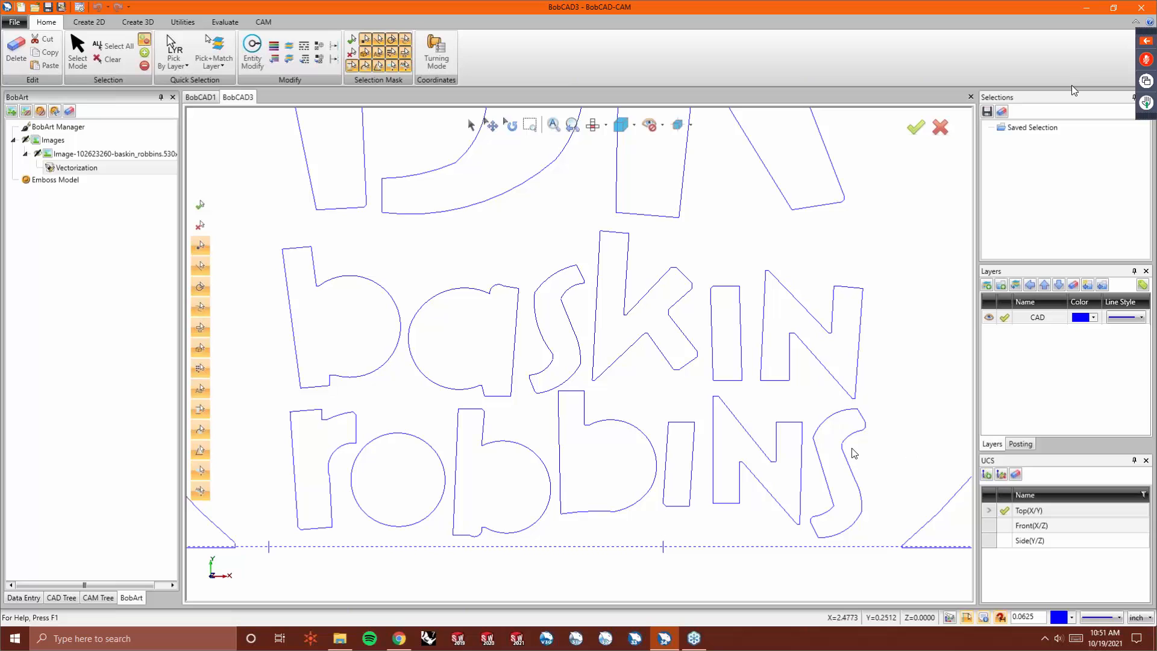
- Revectorize again with the chain removal limit set back to 50 pixels
left_click(71, 168)
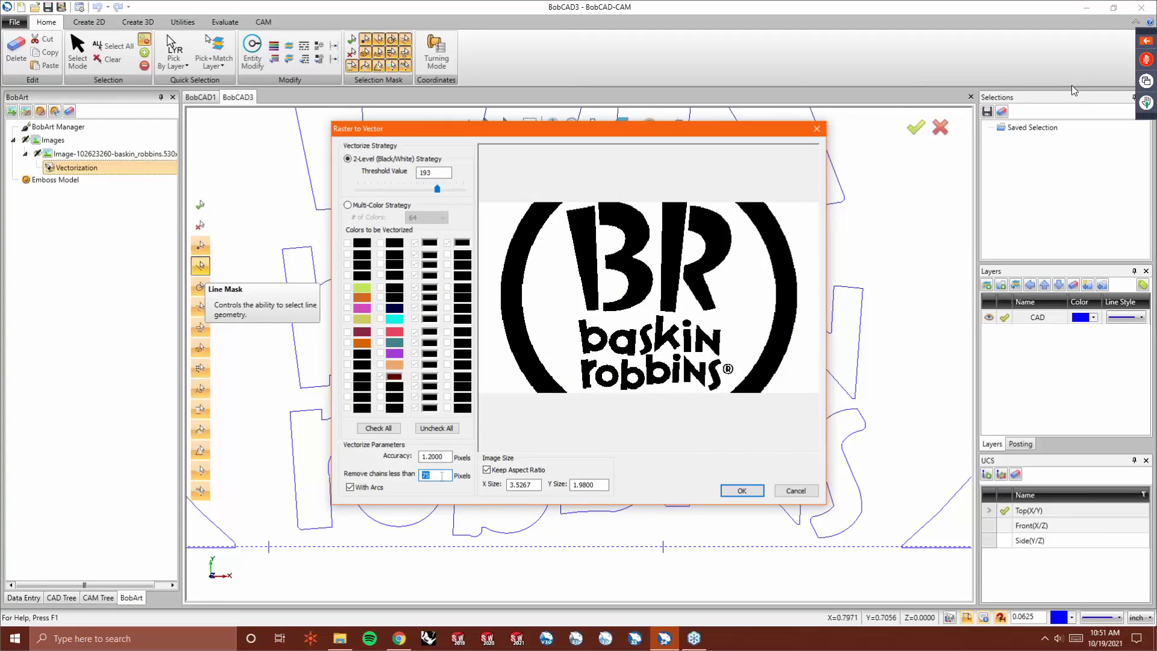
type("50")
left_click(742, 490)
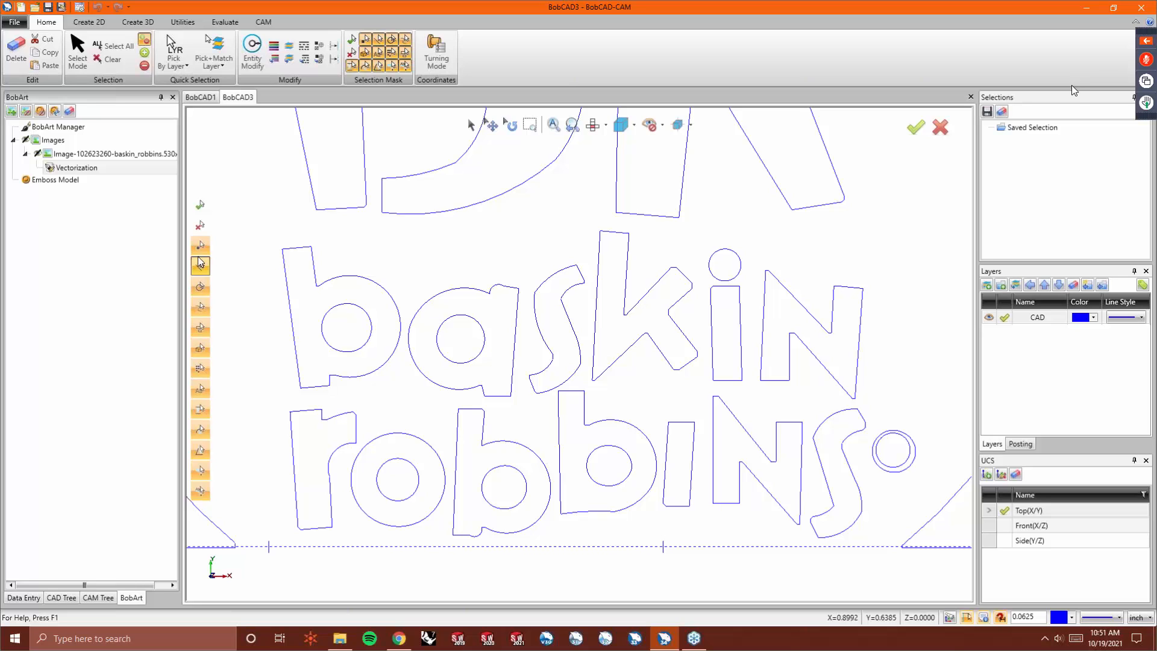
- Revectorize the image with the X size set to 5 inches, keeping the aspect ratio
right_click(91, 169)
left_click(112, 177)
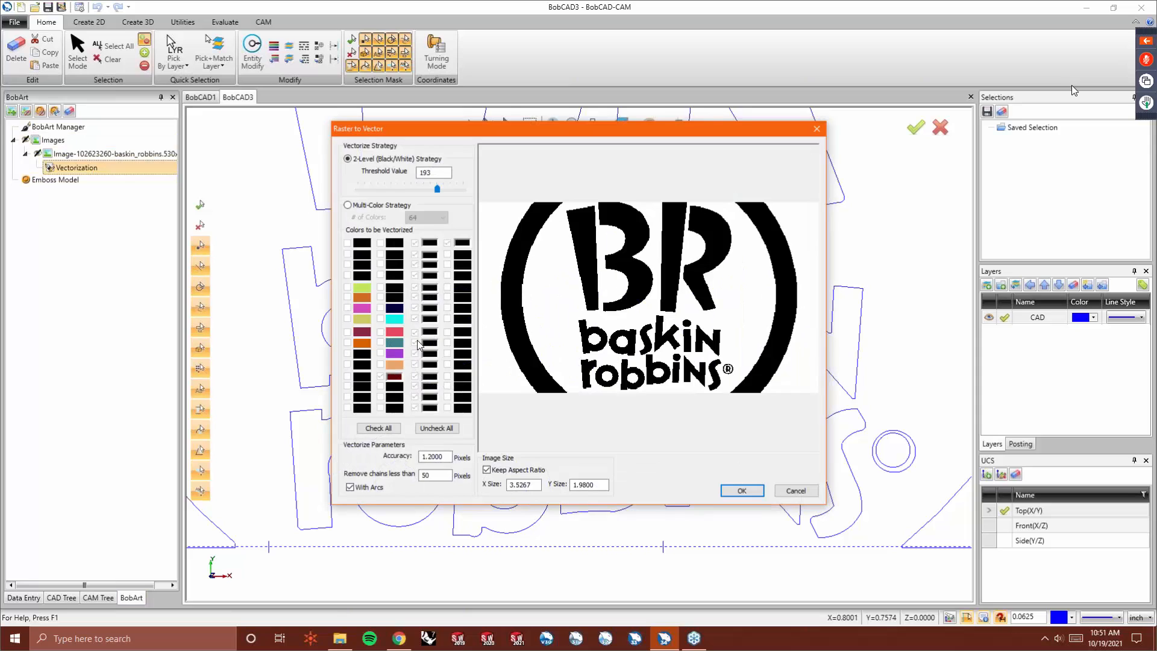
double_click(536, 485)
type("5")
key("Tab")
left_click(741, 490)
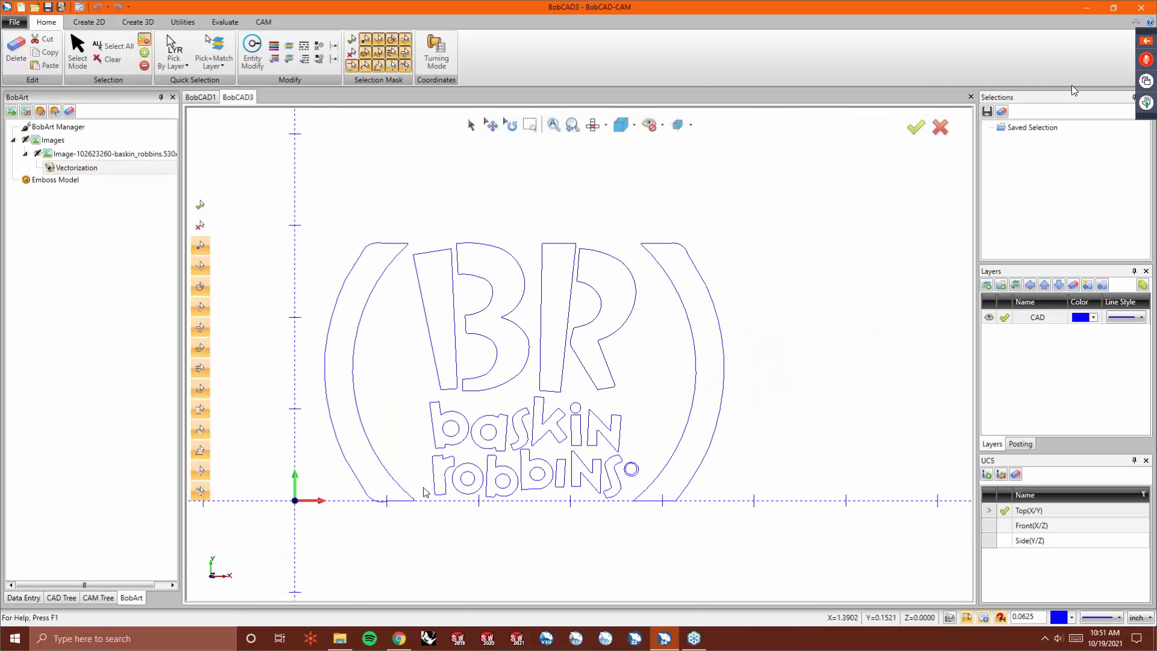
scroll(457, 476, "up", 3)
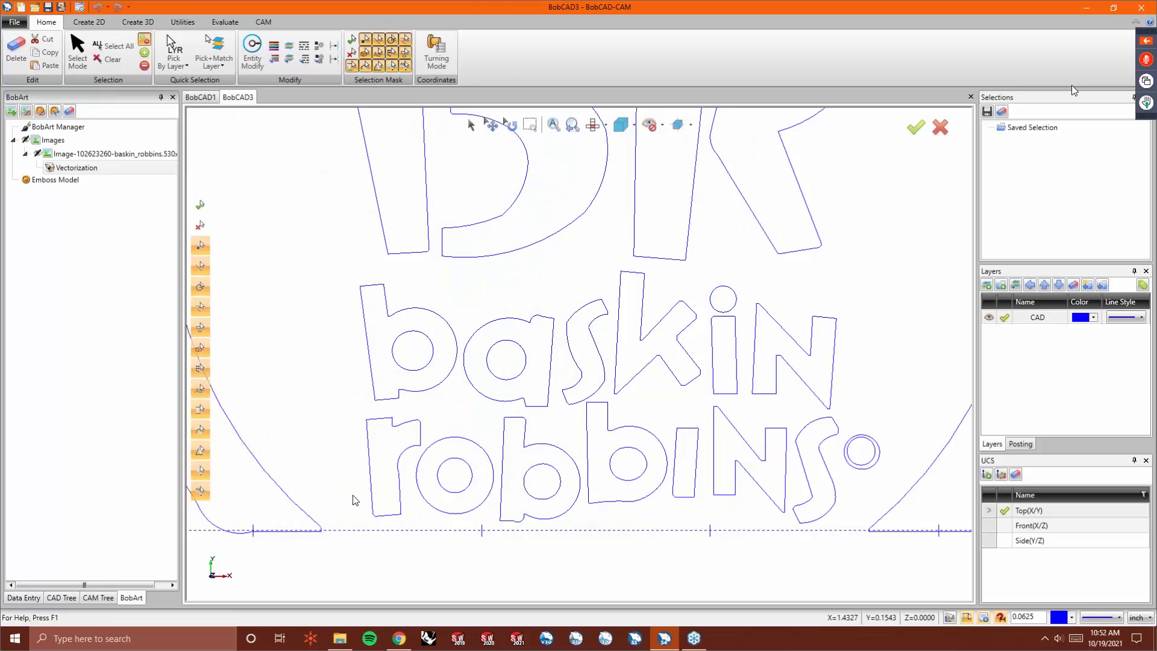
scroll(346, 497, "down", 2)
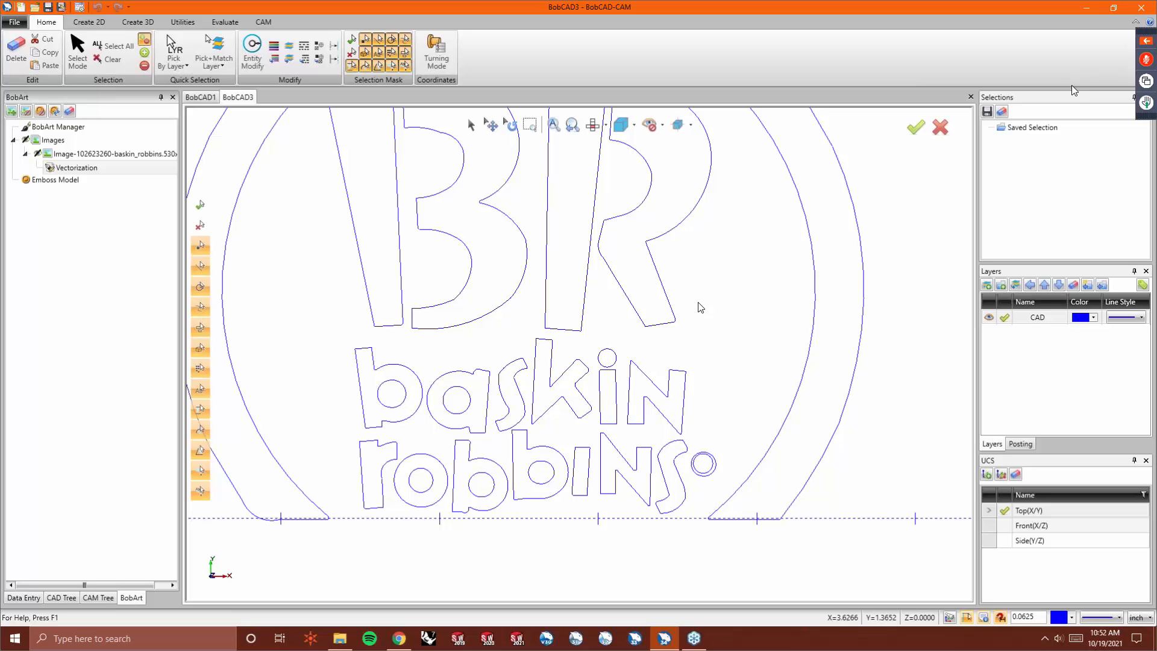
right_click(92, 166)
left_click(112, 173)
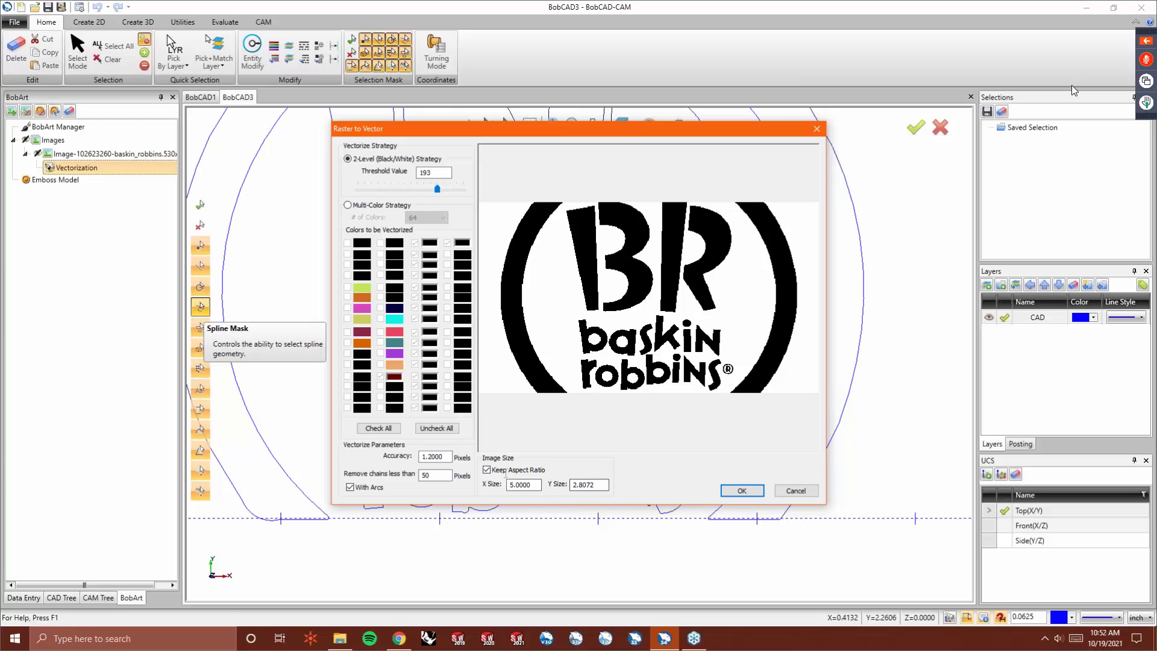
left_click(596, 486)
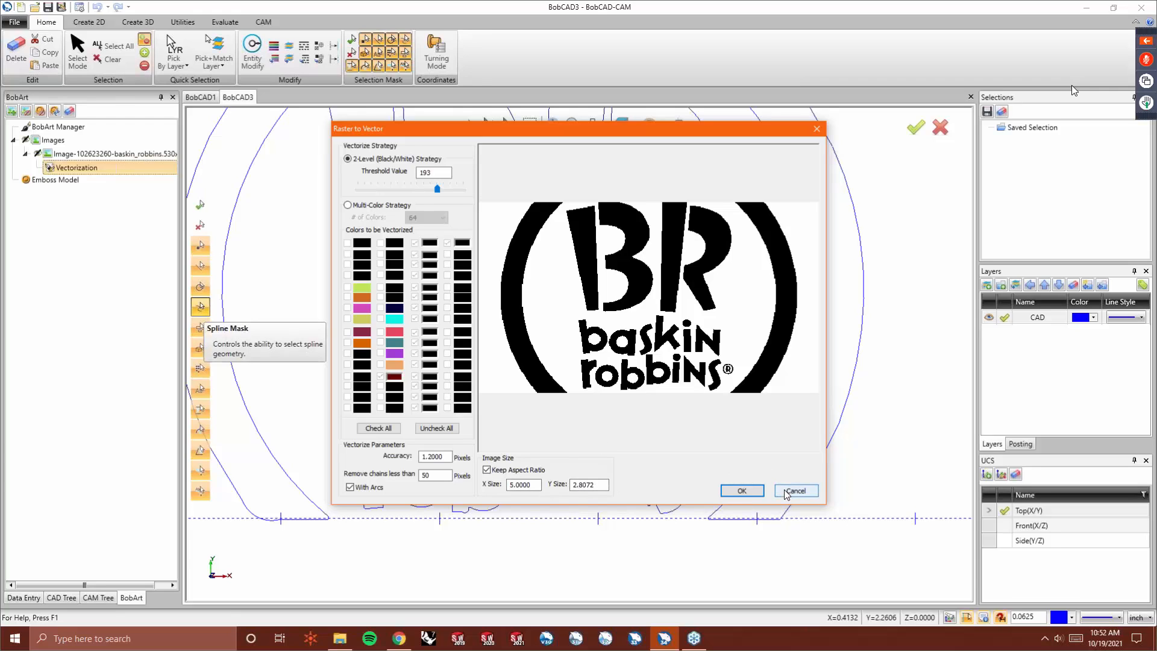
left_click(741, 490)
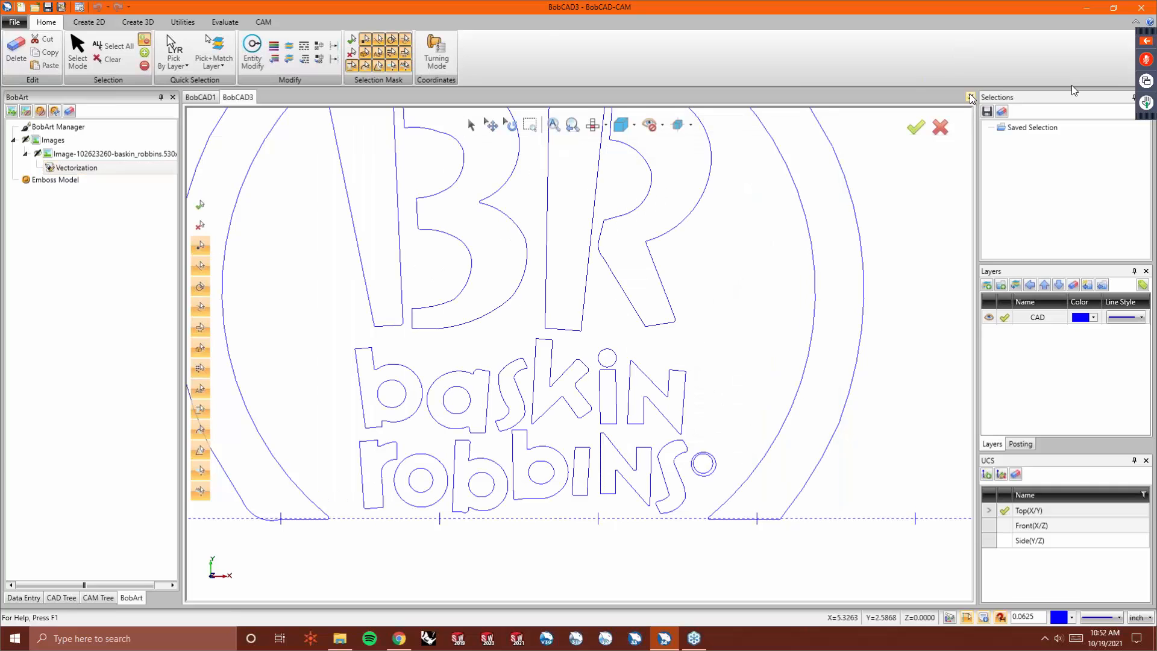
left_click(970, 97)
left_click(595, 341)
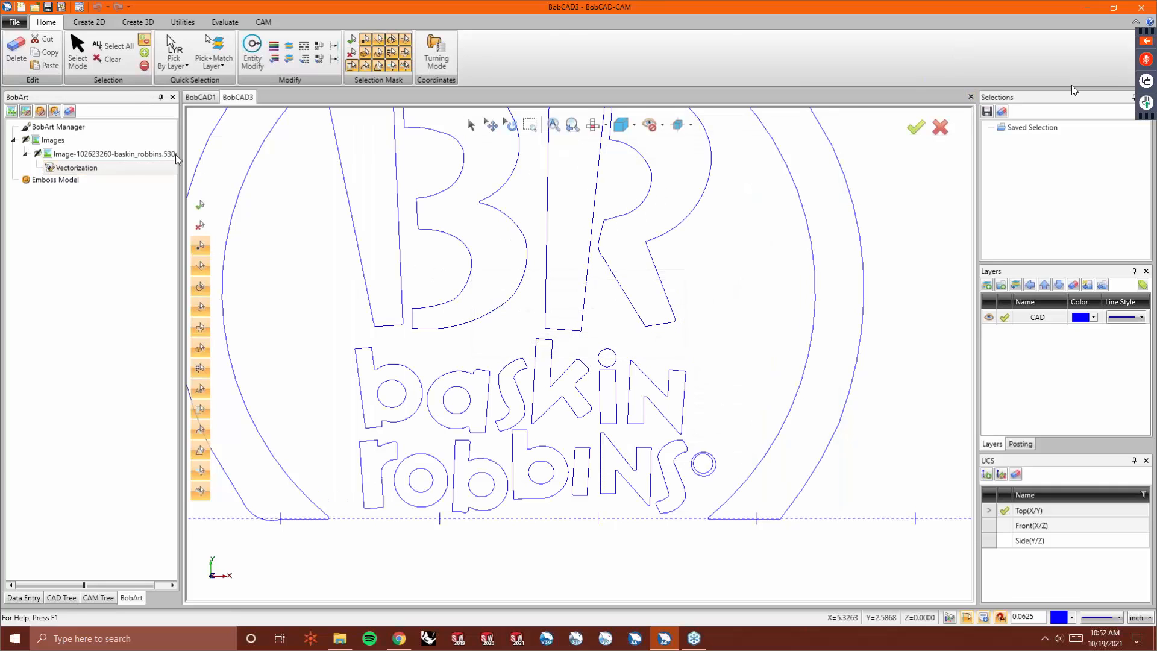
- Start a new document and load the 102623260-baskin_robbins.530x298 image into BobArt
left_click(20, 7)
right_click(55, 139)
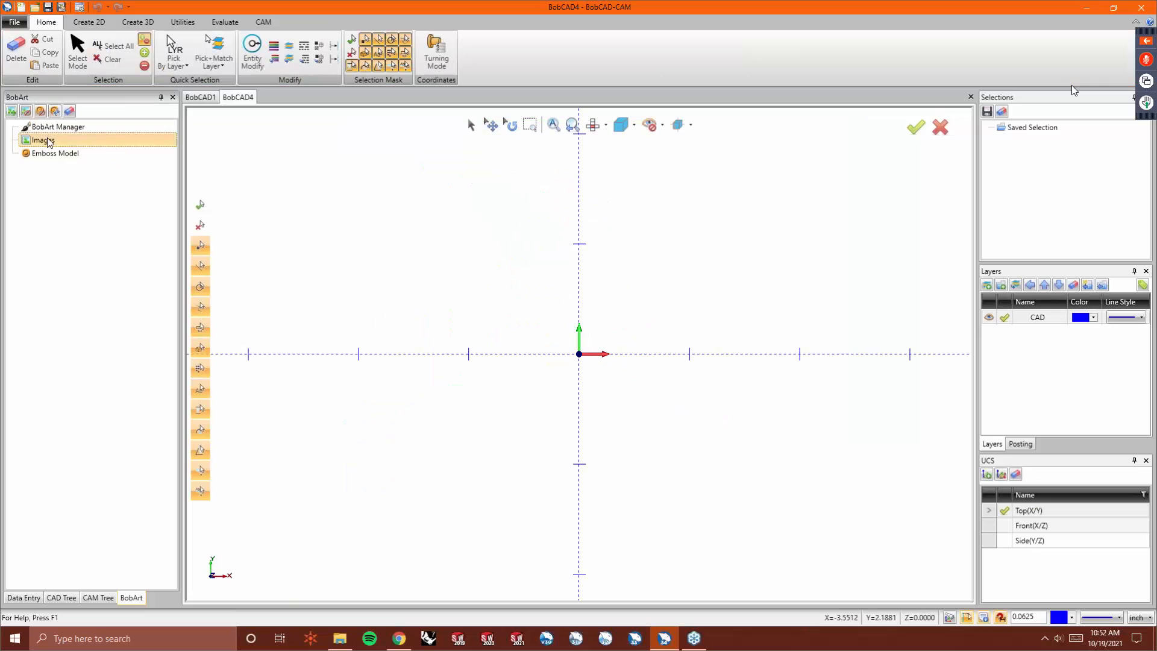
left_click(83, 146)
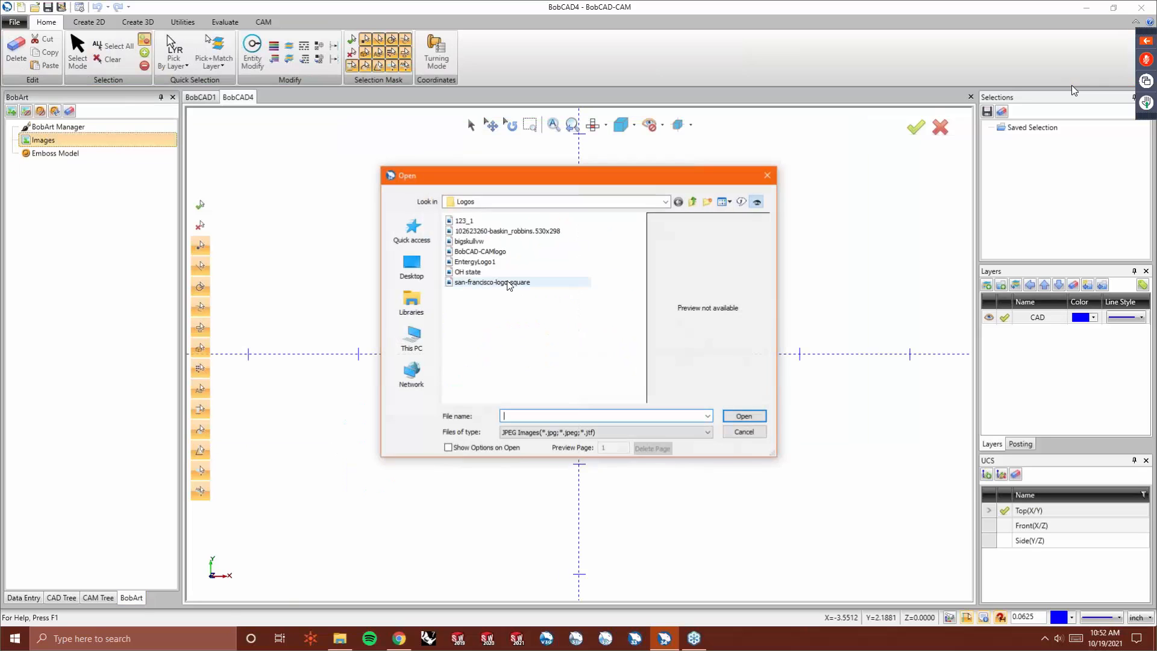
left_click(478, 232)
double_click(477, 233)
scroll(393, 460, "down", 5)
scroll(568, 321, "up", 3)
scroll(514, 517, "up", 2)
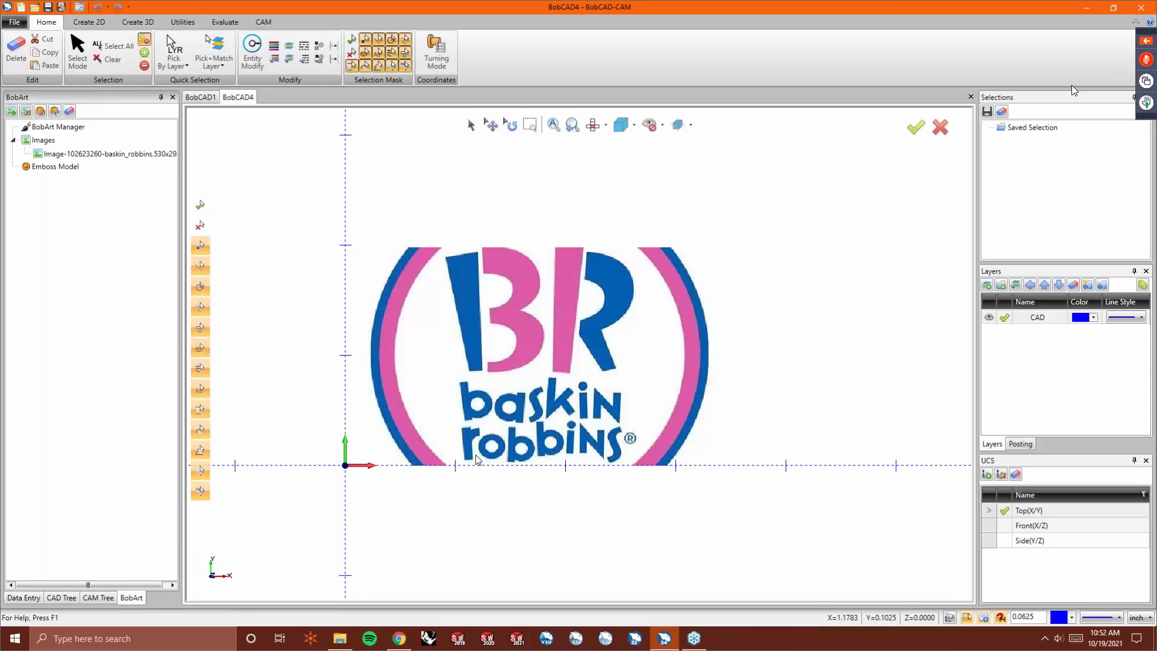
- Vectorize the image with threshold 202, accuracy 1.2 pixels and chains shorter than 50 pixels removed
right_click(86, 153)
left_click(118, 176)
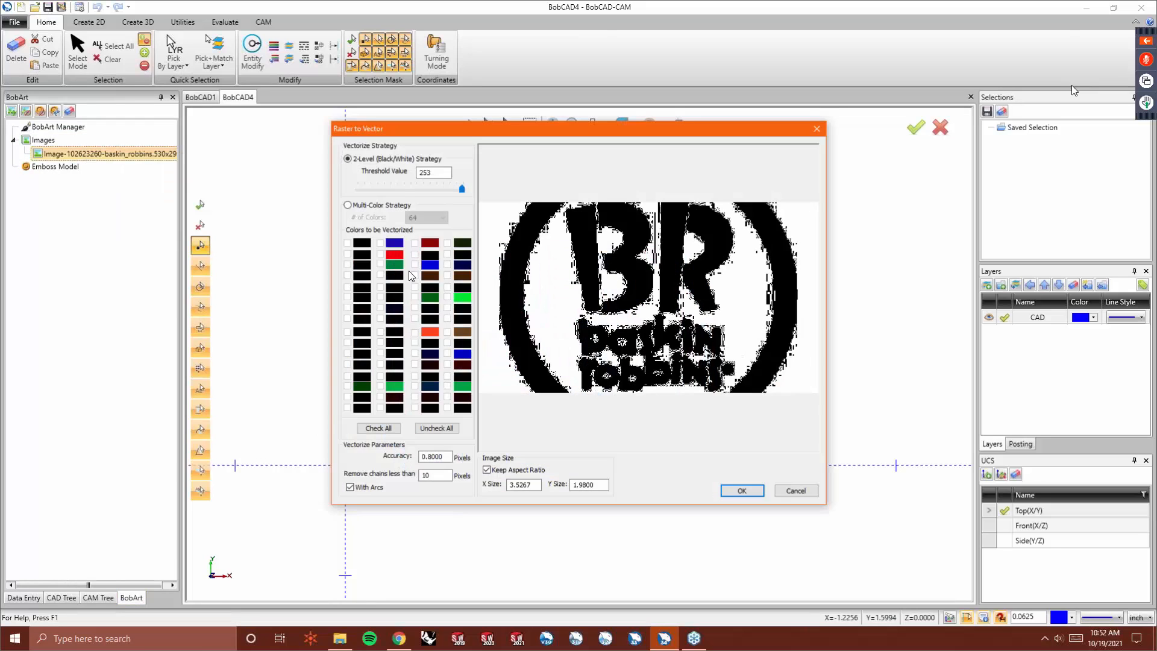
left_click(421, 189)
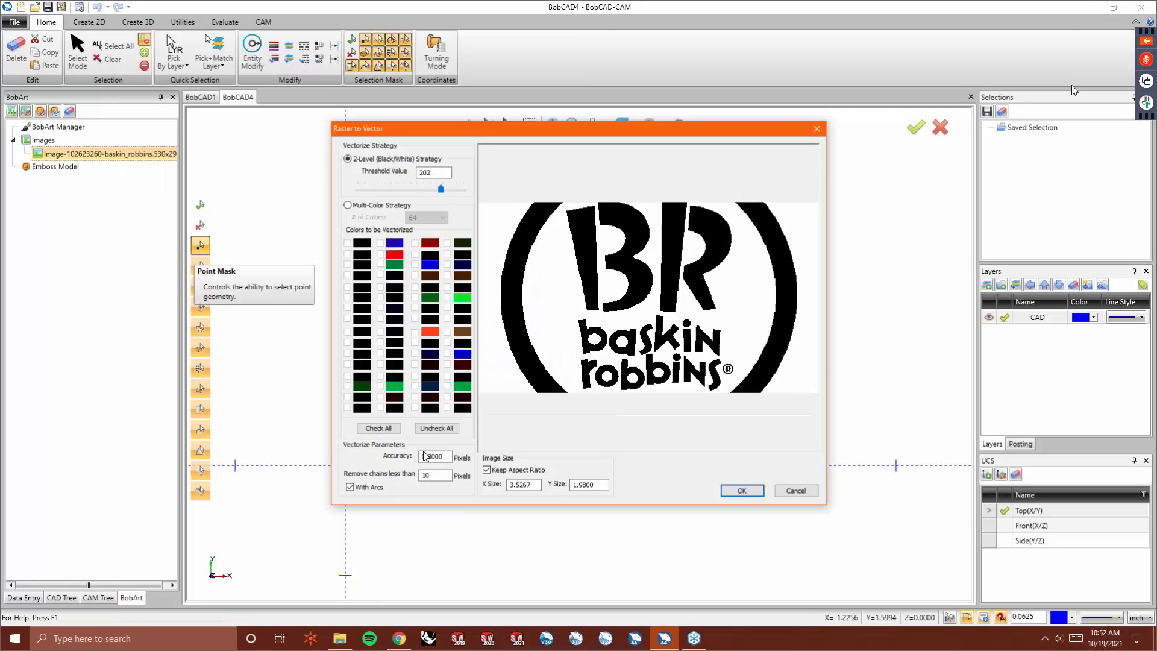
double_click(448, 457)
type("1.2")
key("Tab")
type("50")
key("Tab")
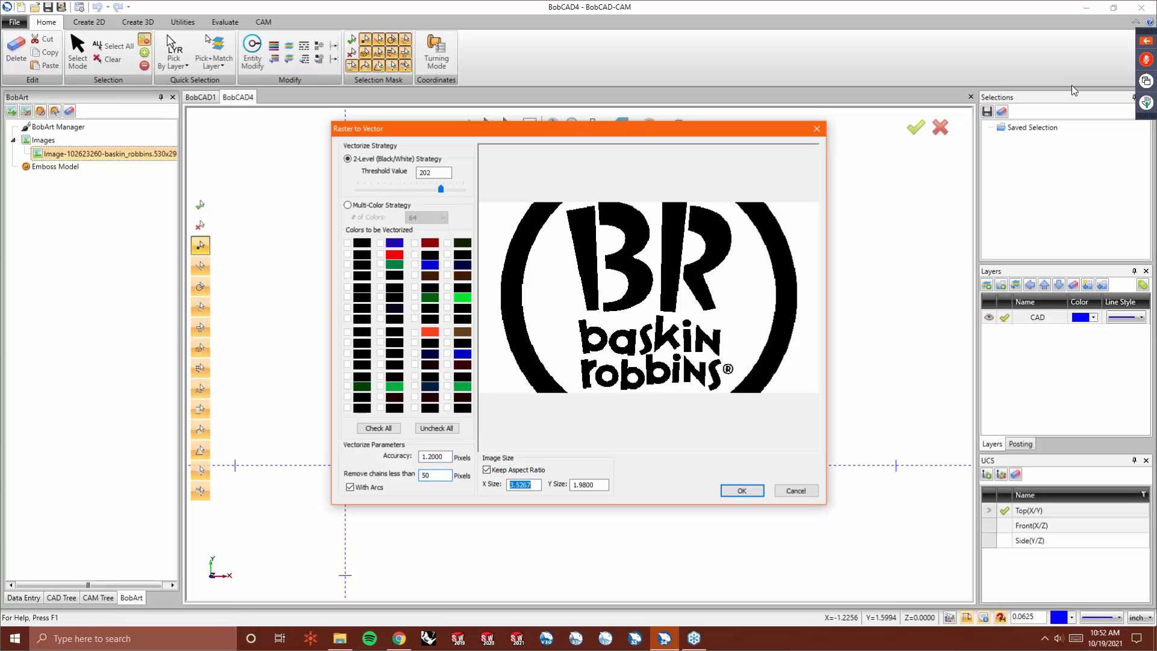
left_click(742, 490)
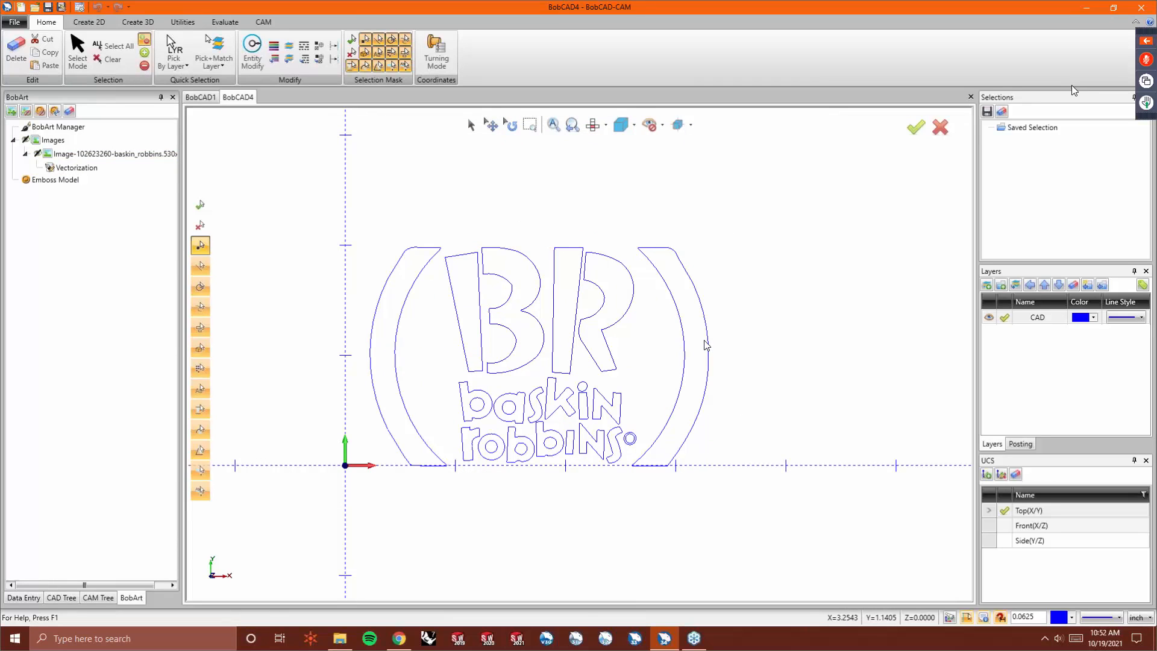
- Zoom and toggle the image display to compare the vector outlines with the original logo
scroll(518, 455, "up", 5)
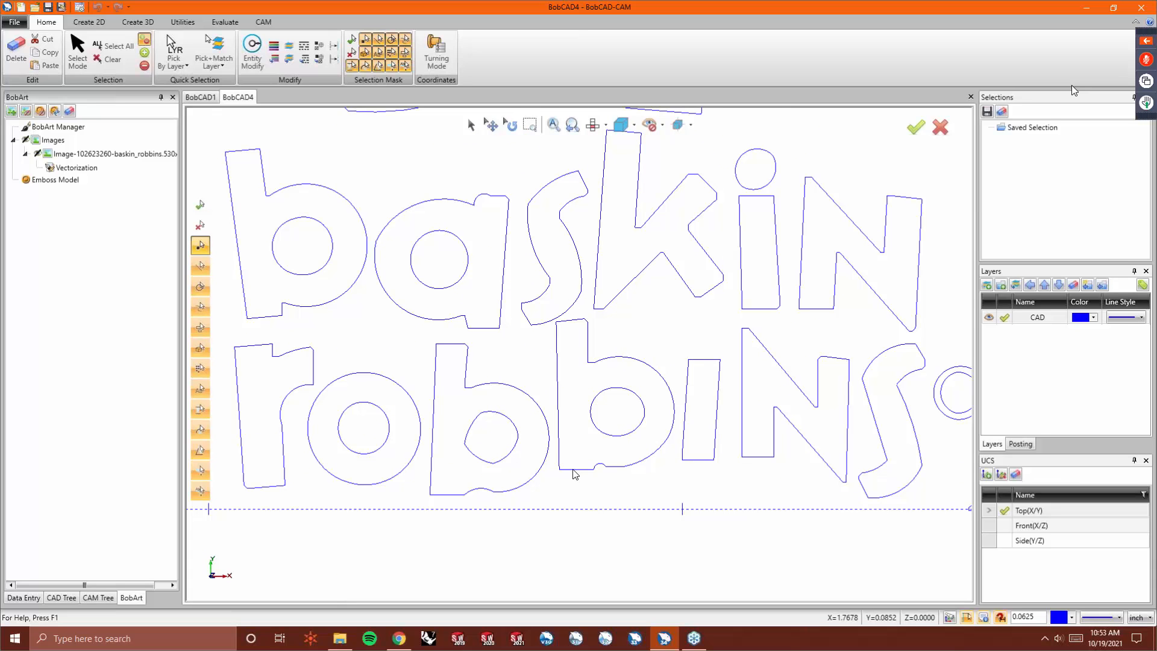
scroll(574, 474, "down", 5)
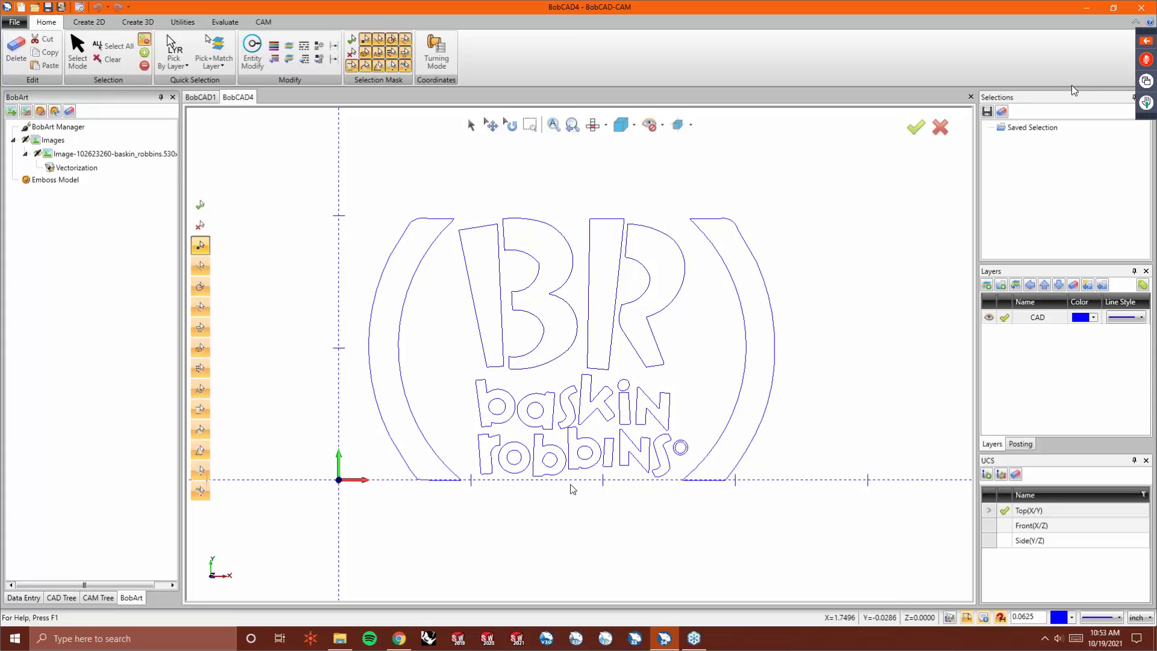
key("i")
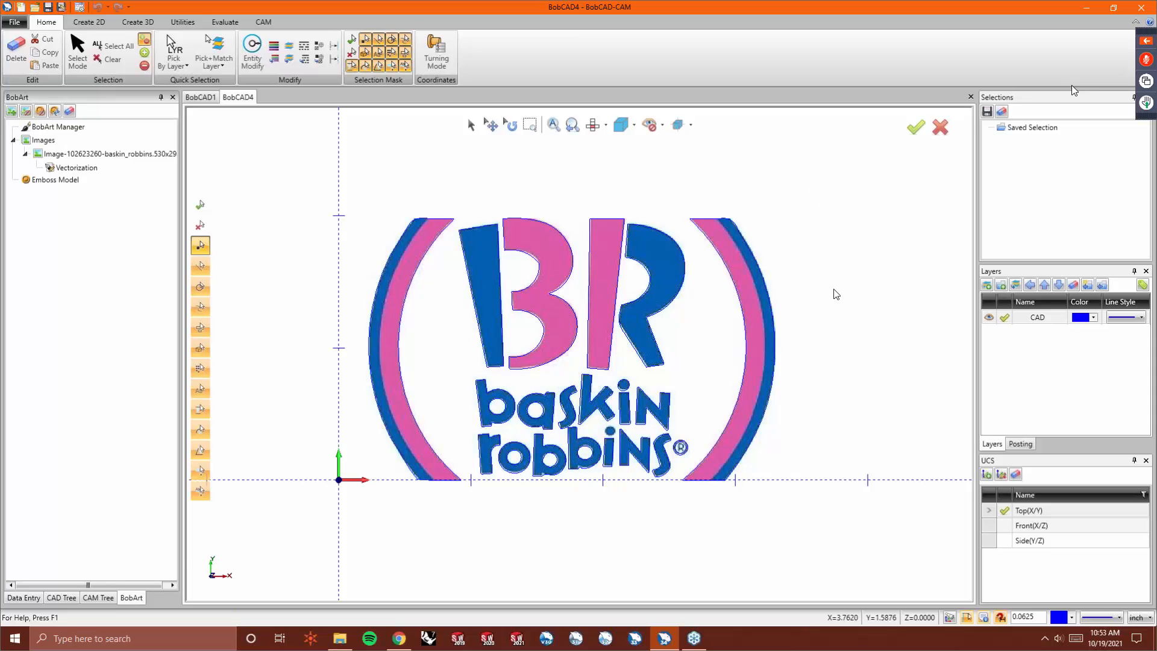
scroll(832, 295, "up", 3)
scroll(801, 299, "down", 4)
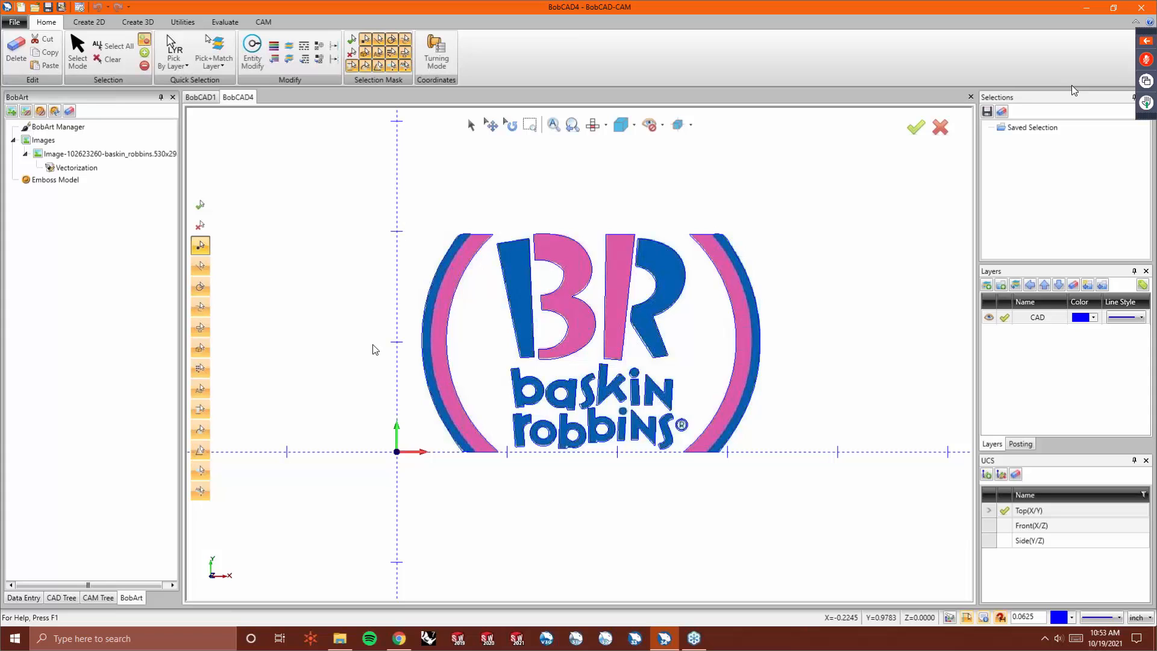
- Measure the distance between points on the left and right outer arcs with Measure Two
left_click(212, 24)
left_click(294, 49)
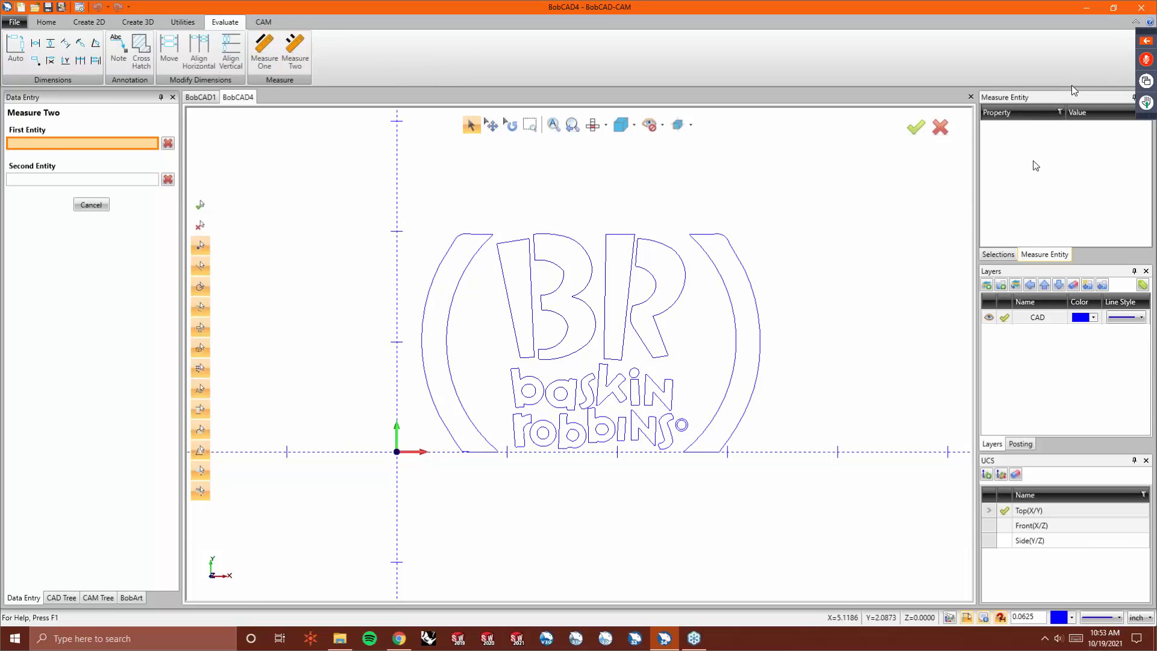
left_click(422, 353)
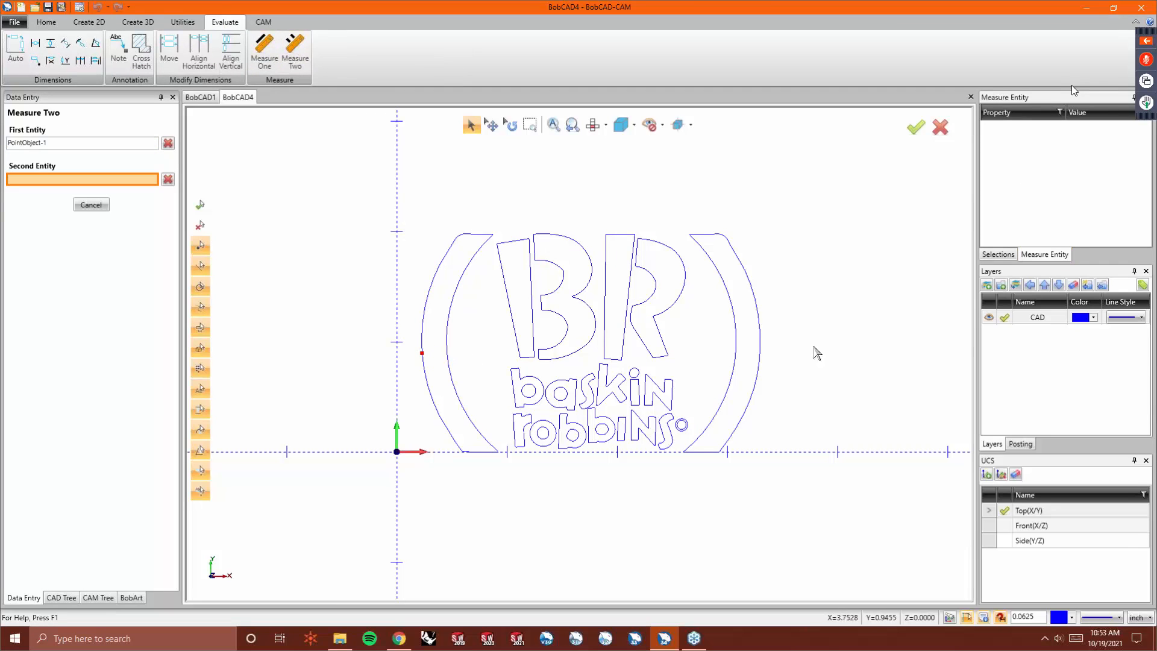
left_click(760, 345)
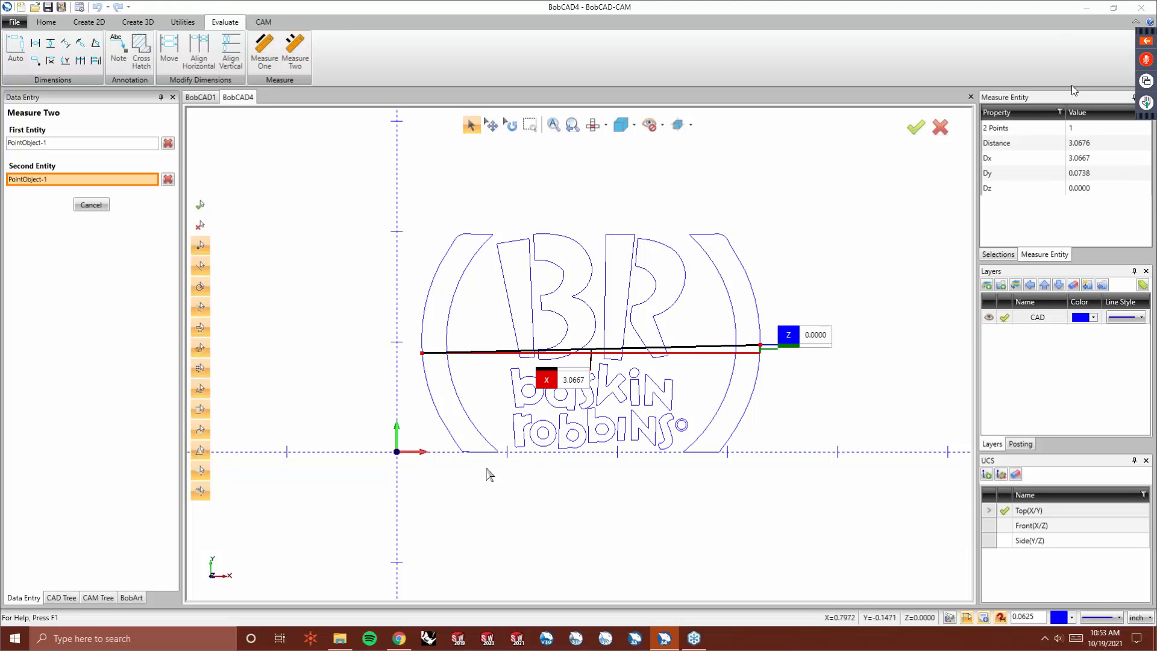
scroll(777, 323, "up", 3)
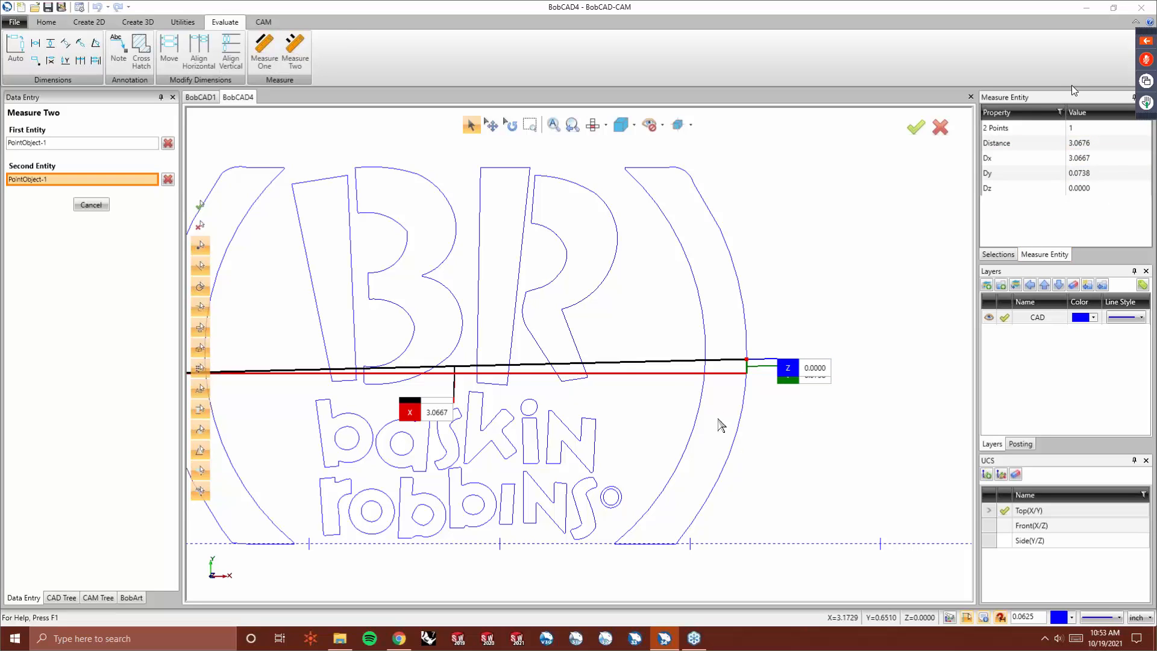
- Measure the vertical height of the right outer arc from its top tip to its bottom end with Measure Two
left_click(168, 143)
left_click(168, 179)
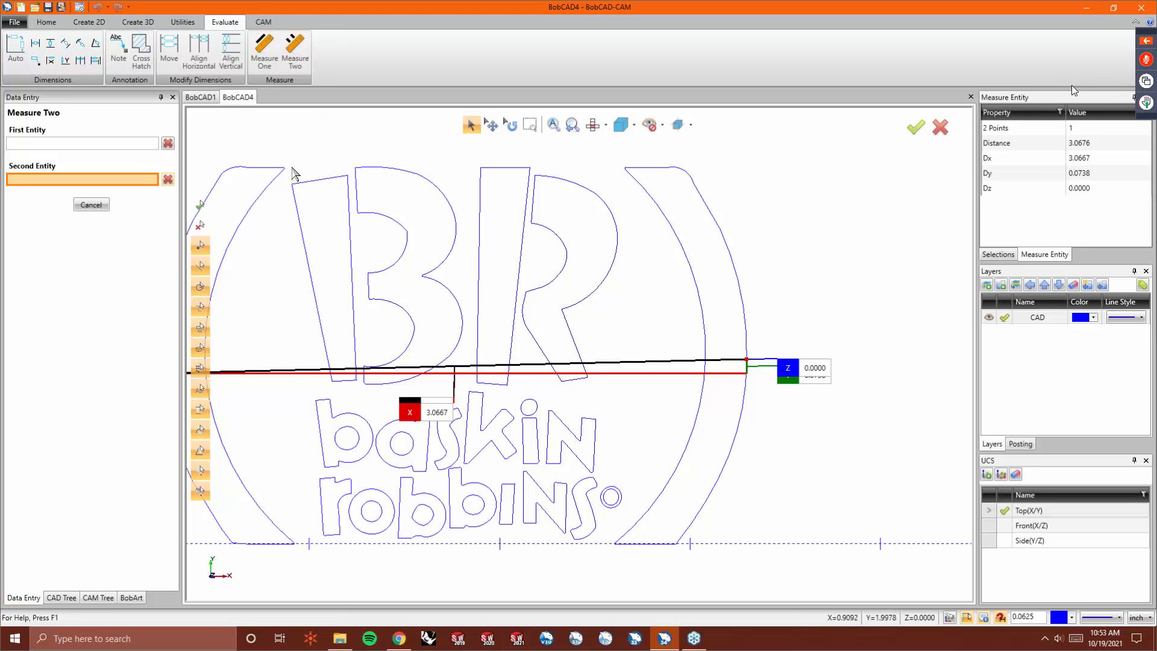
left_click(645, 168)
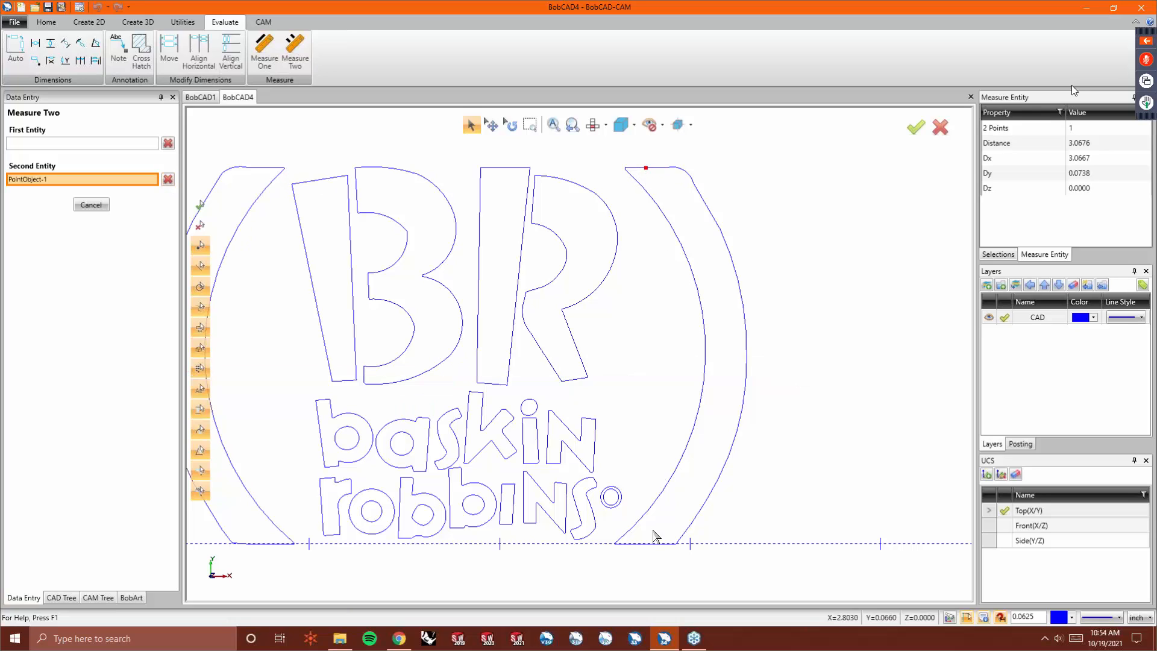
left_click(645, 544)
left_click(104, 144)
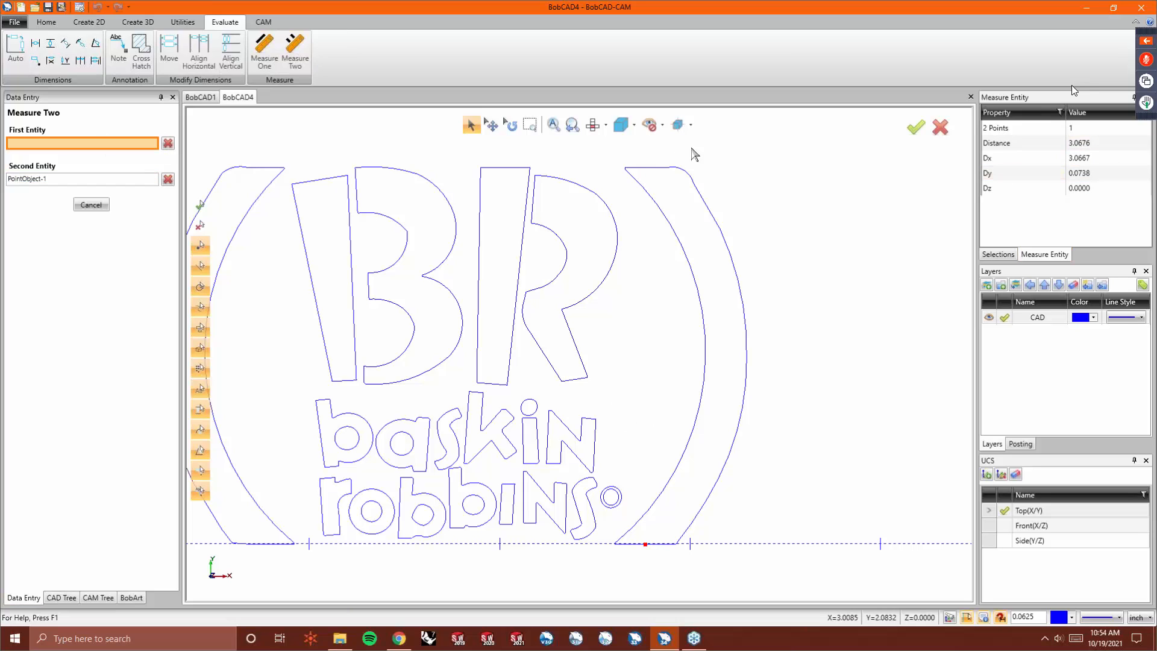
left_click(646, 168)
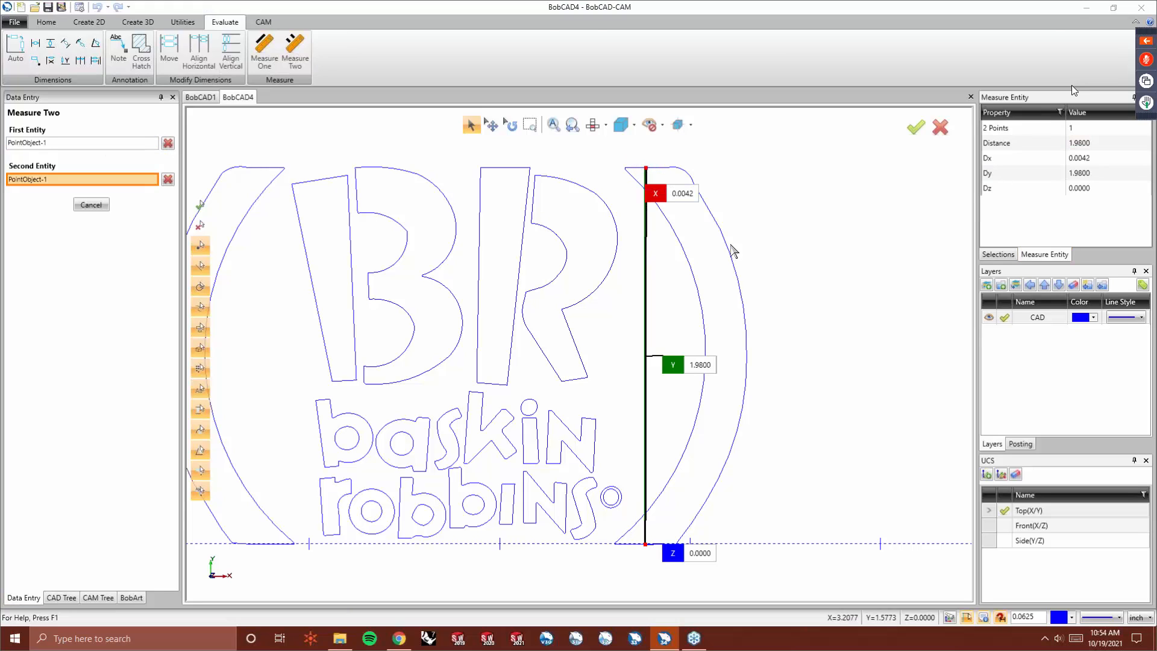
left_click(1093, 175)
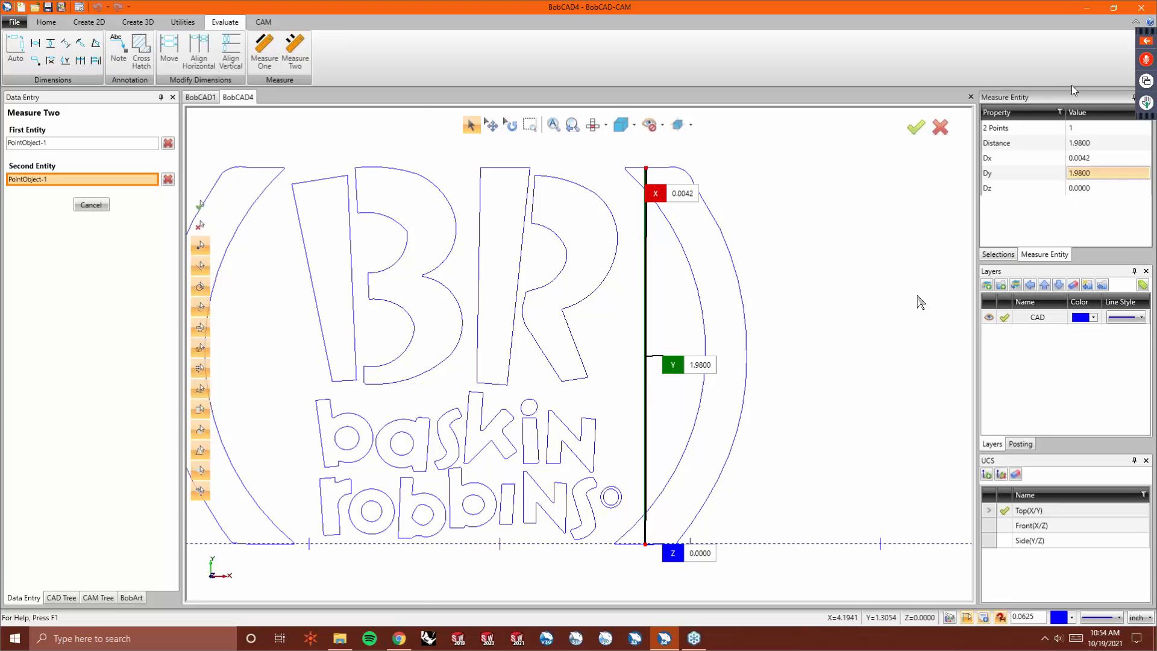
- Select all the logo geometry and scale it by 3/1.98 using the Translate command's scale option
scroll(847, 376, "down", 2)
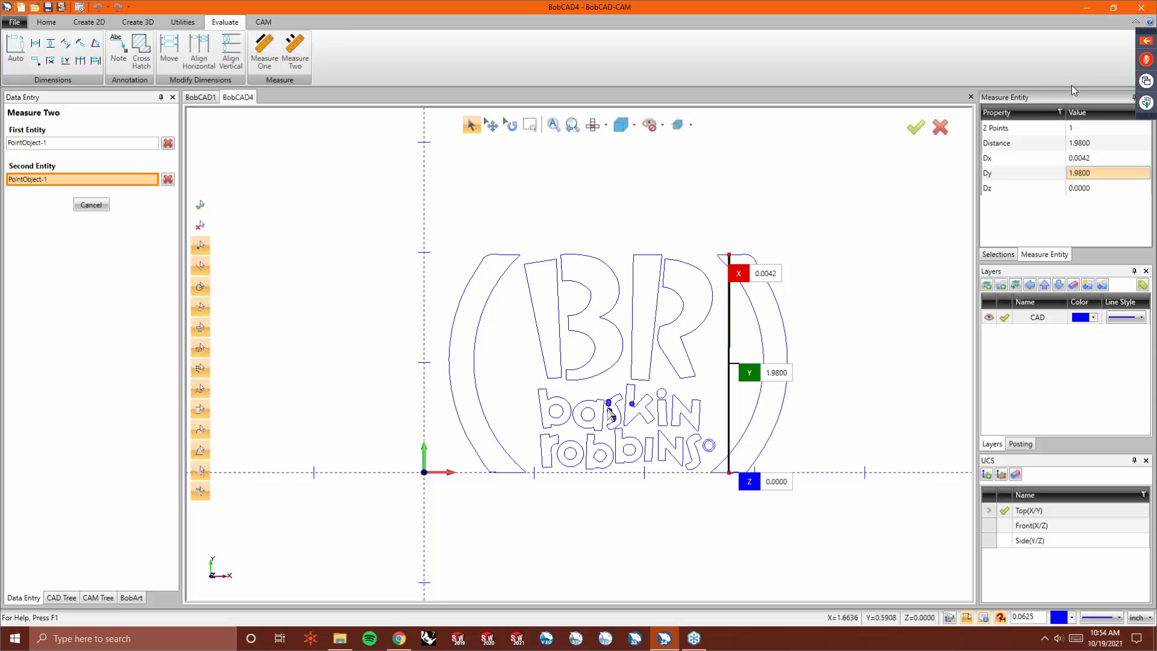
left_click(173, 24)
left_click(20, 48)
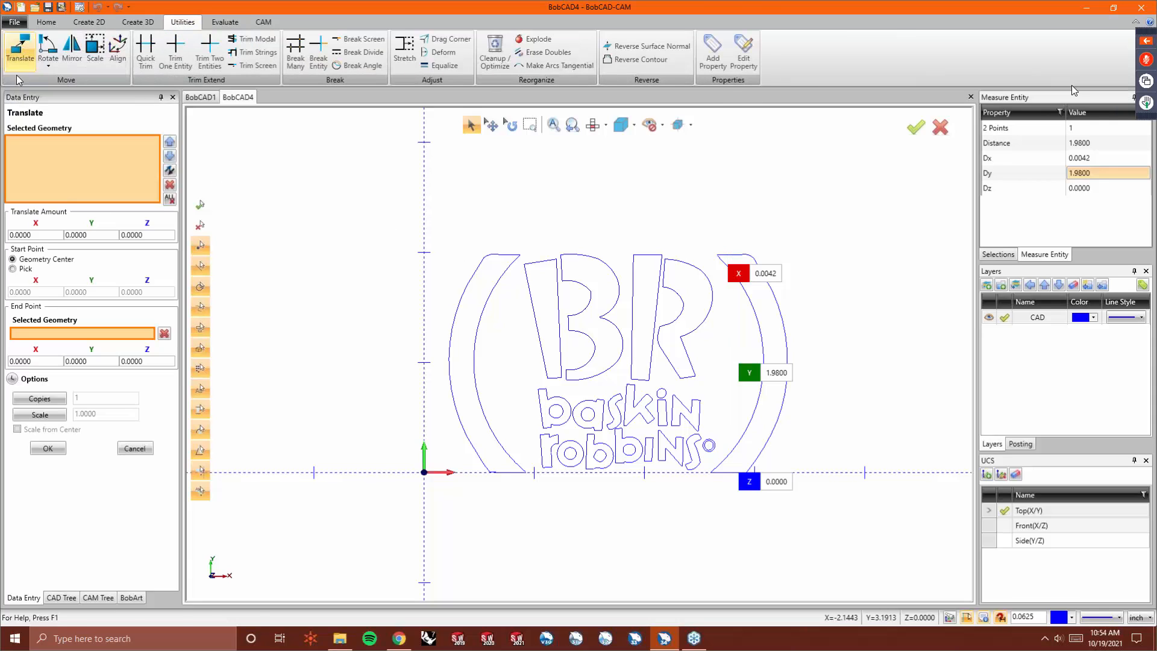
left_click_drag(411, 214, 897, 509)
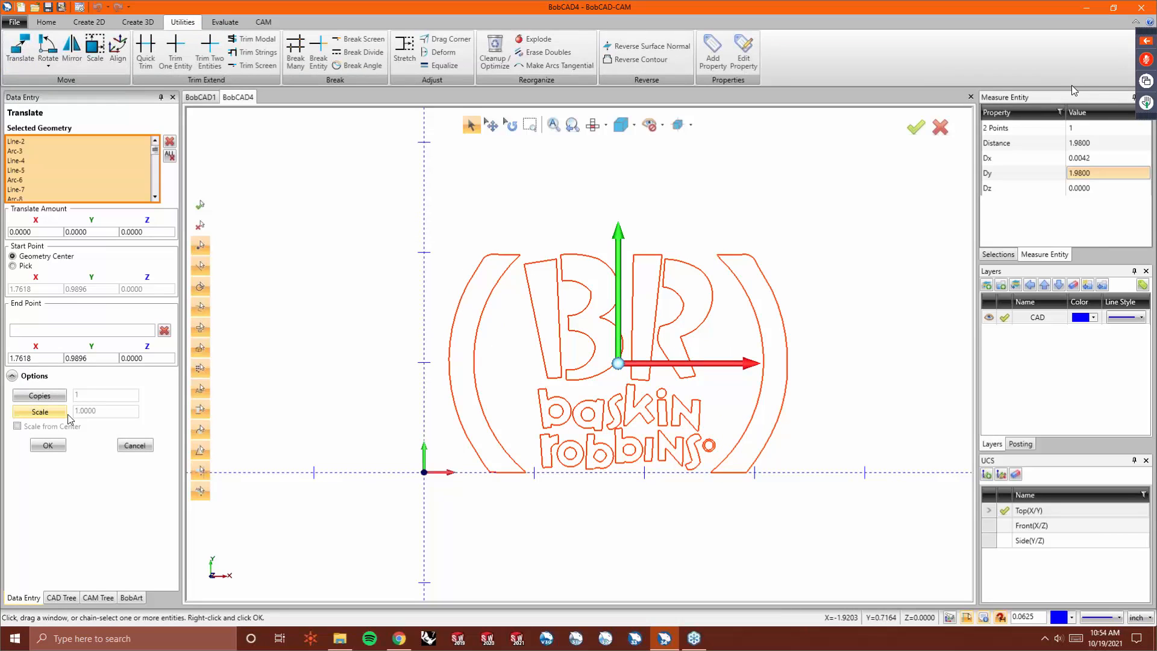
left_click(40, 411)
left_click(106, 414)
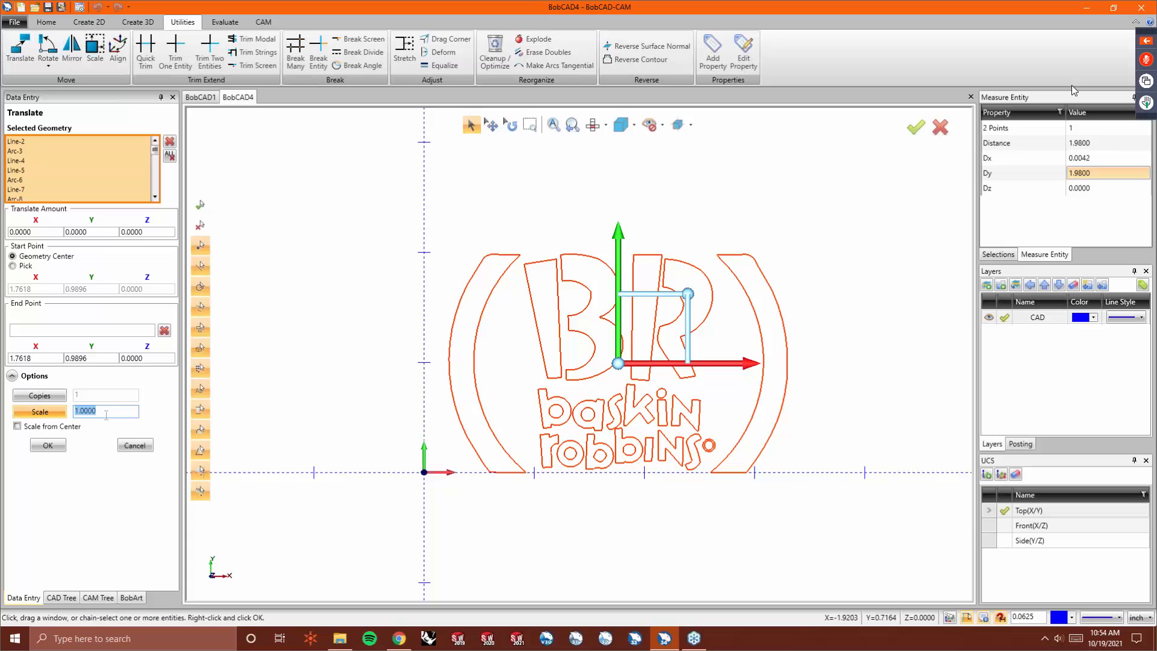
type("1.98/3")
key("Return")
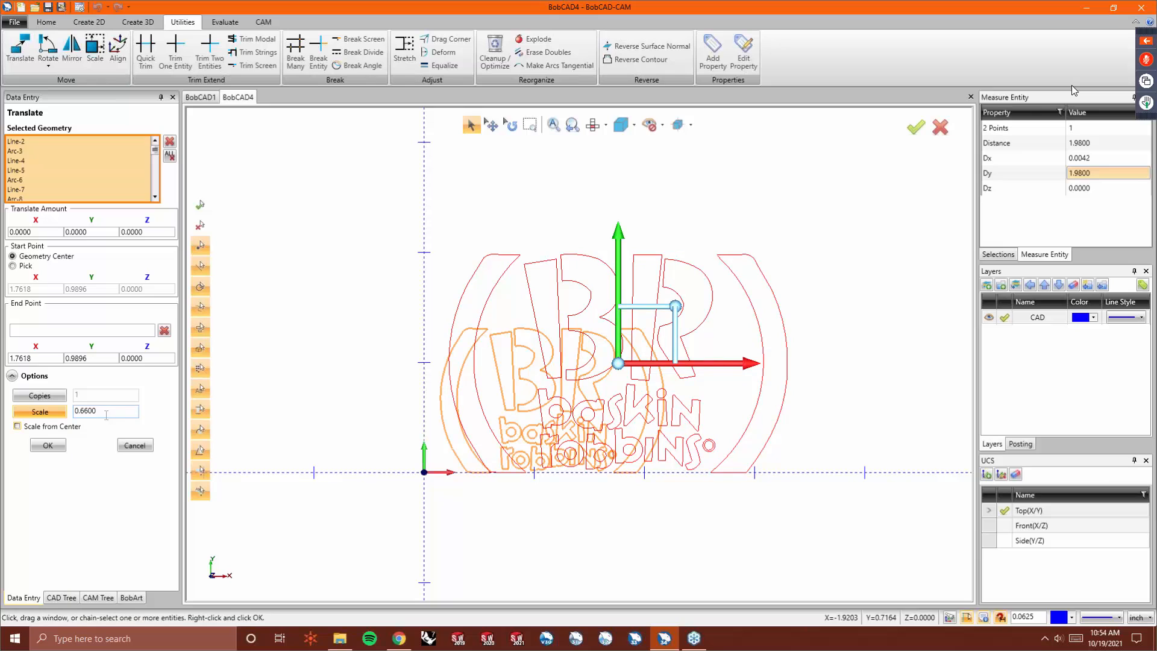
double_click(106, 412)
type("3/1.98")
key("Return")
scroll(335, 428, "down", 4)
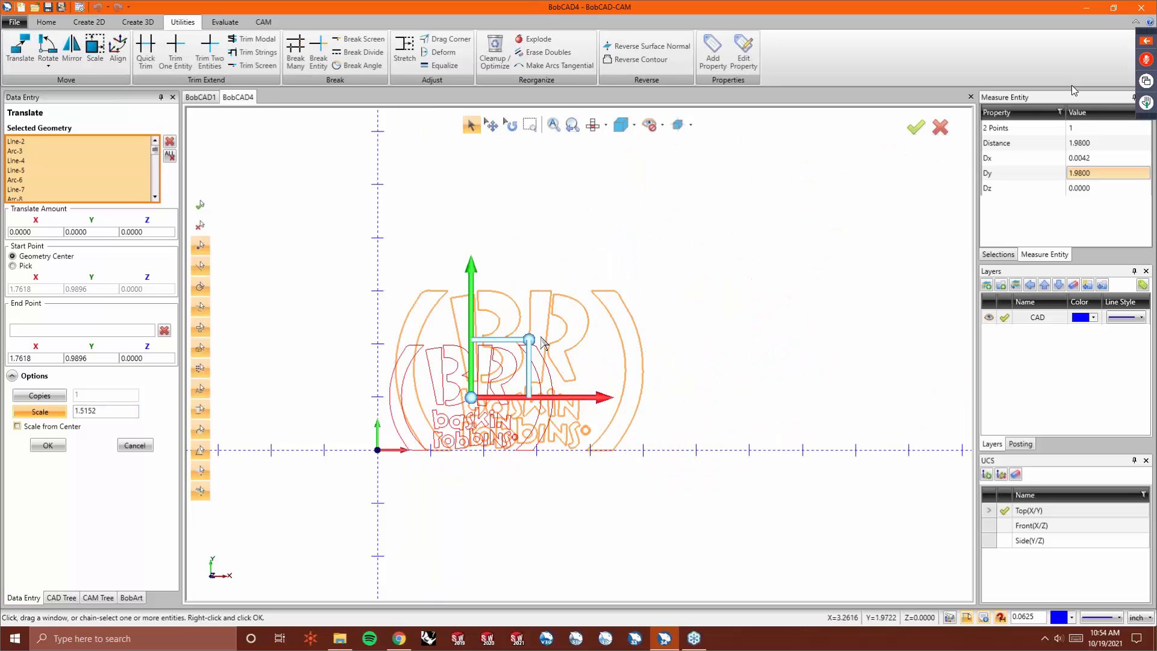
scroll(480, 349, "up", 3)
left_click(77, 412)
double_click(113, 411)
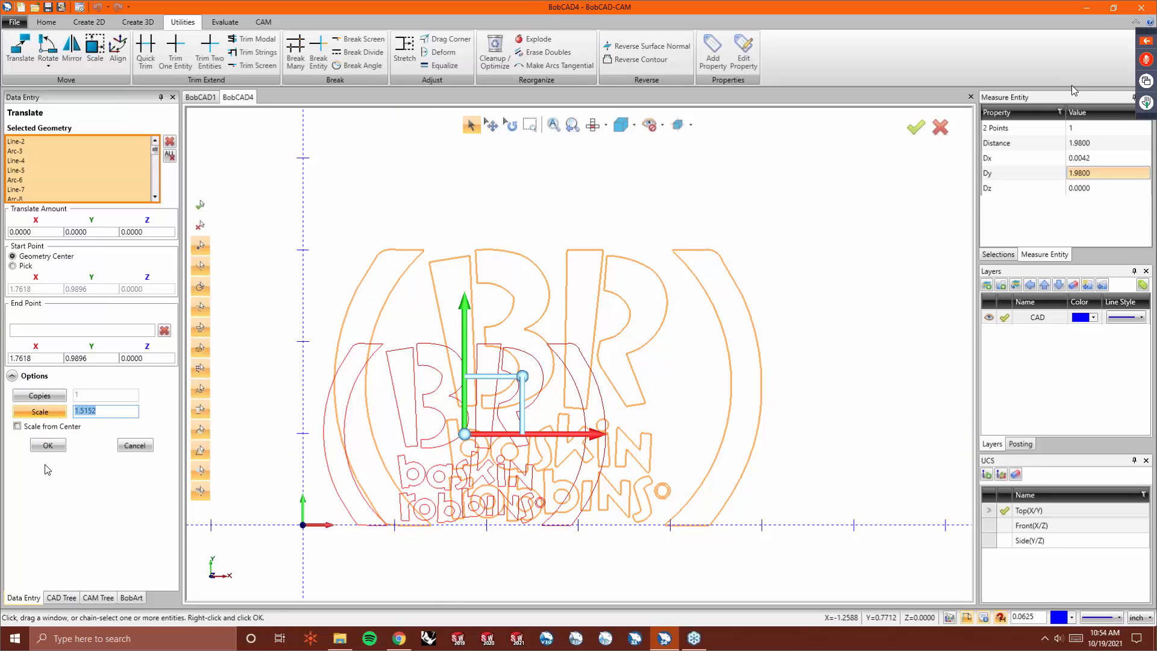
left_click(48, 445)
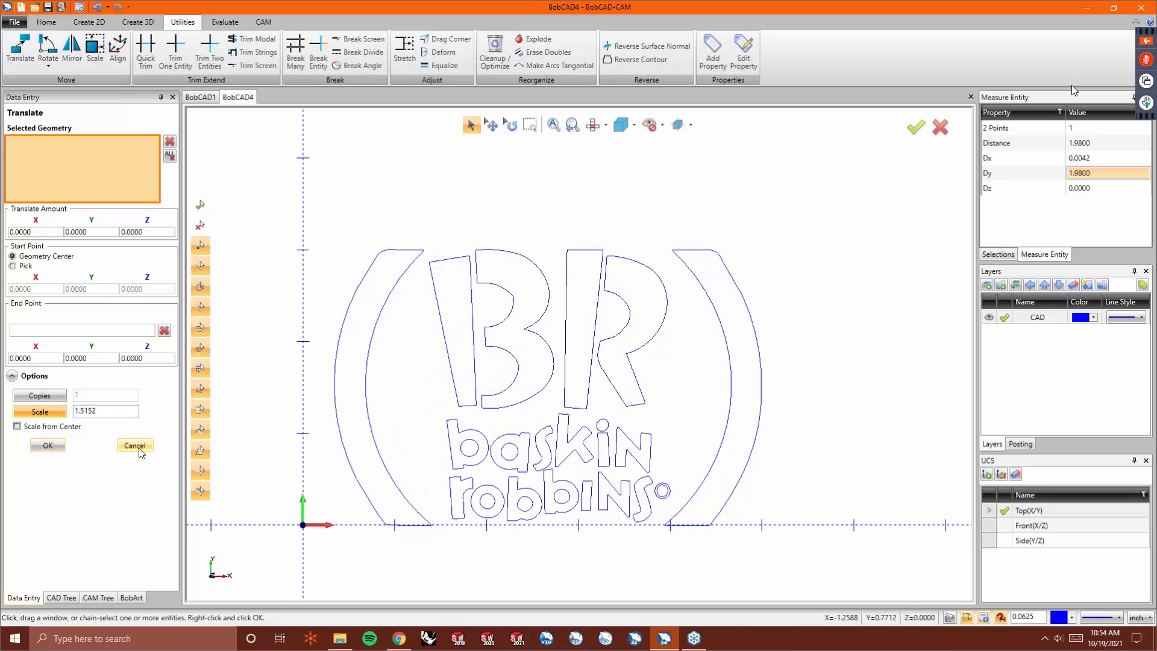
- Measure the right outer arc's height again with Measure Two and exit the command
left_click(224, 21)
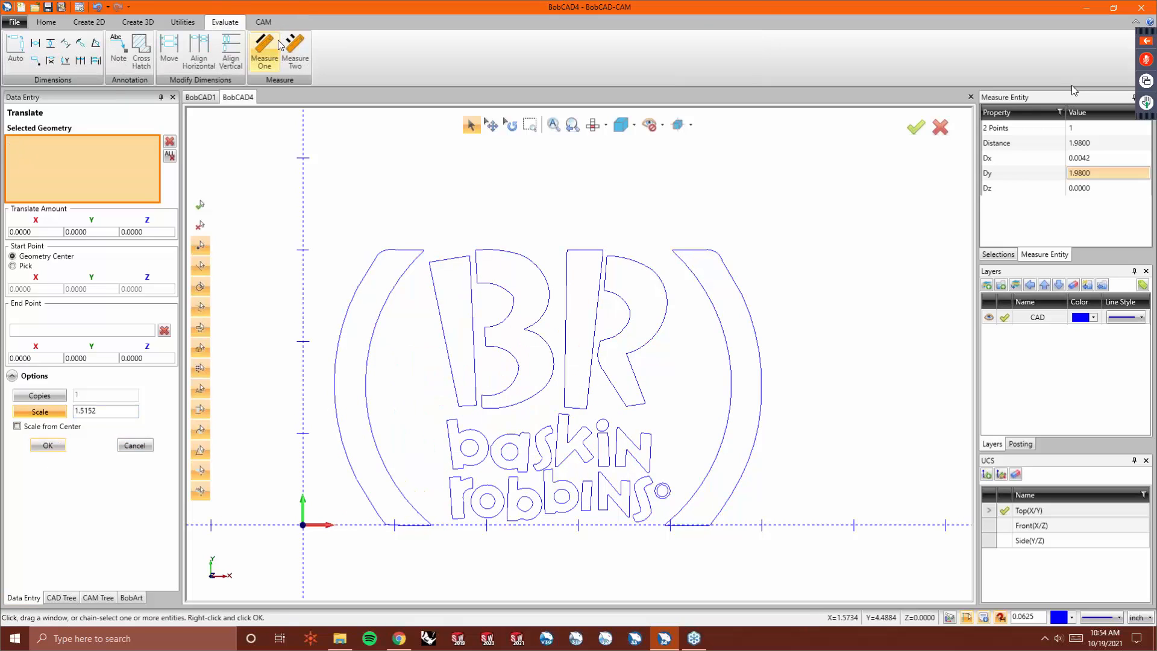
left_click(295, 53)
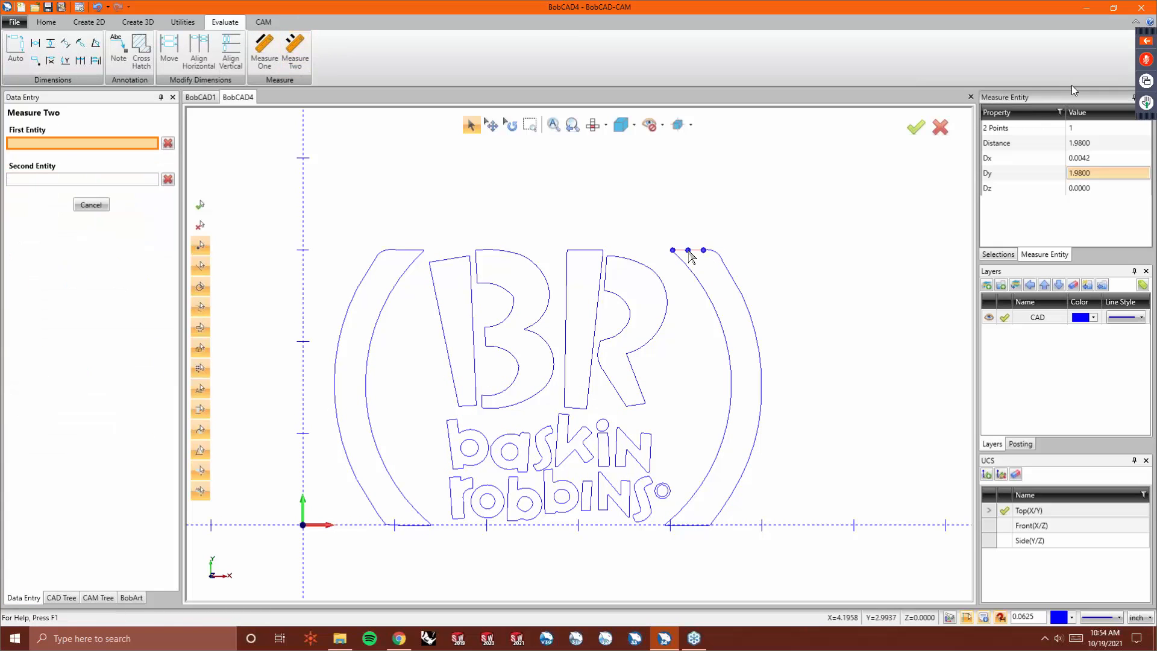
left_click(689, 252)
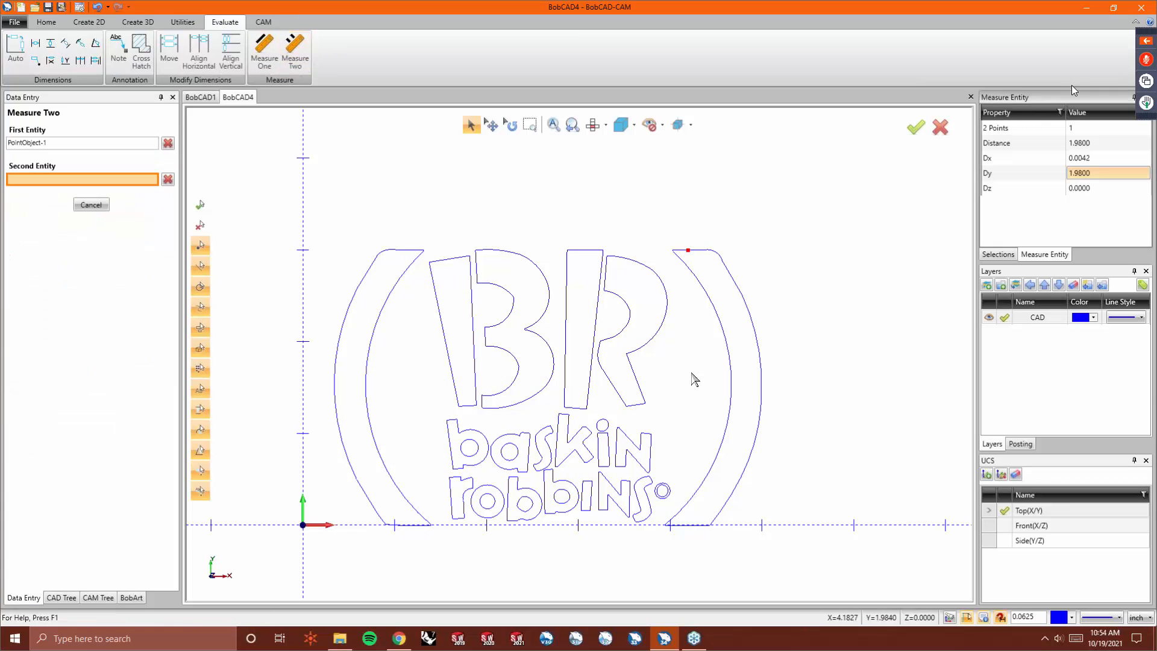
left_click(688, 525)
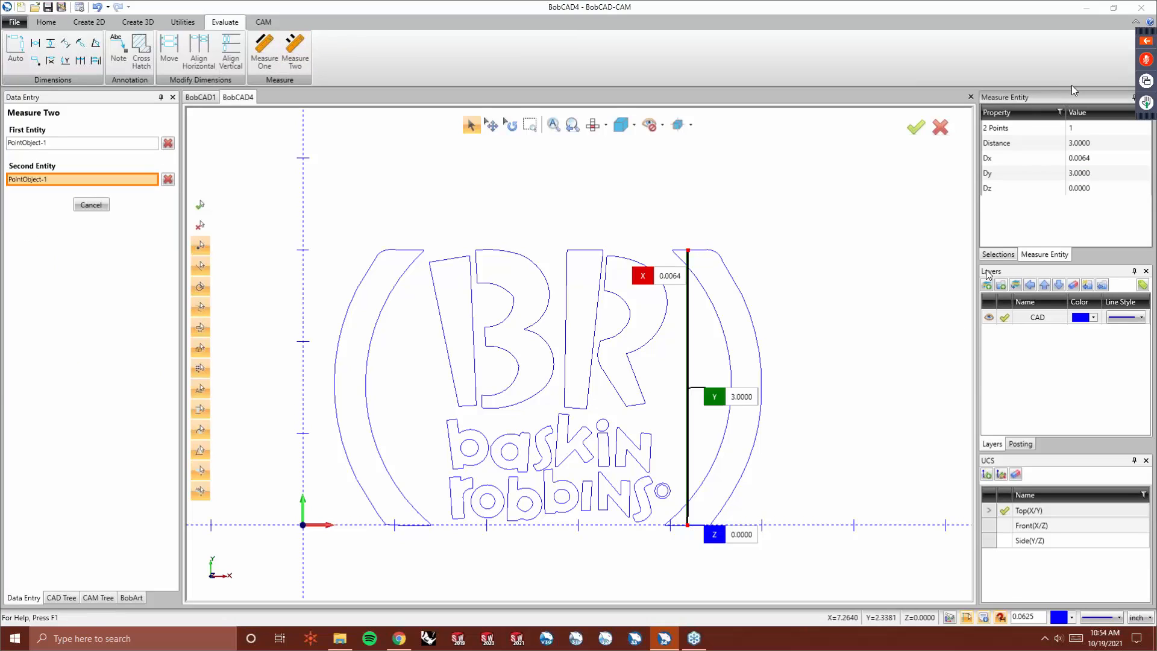
left_click(1090, 176)
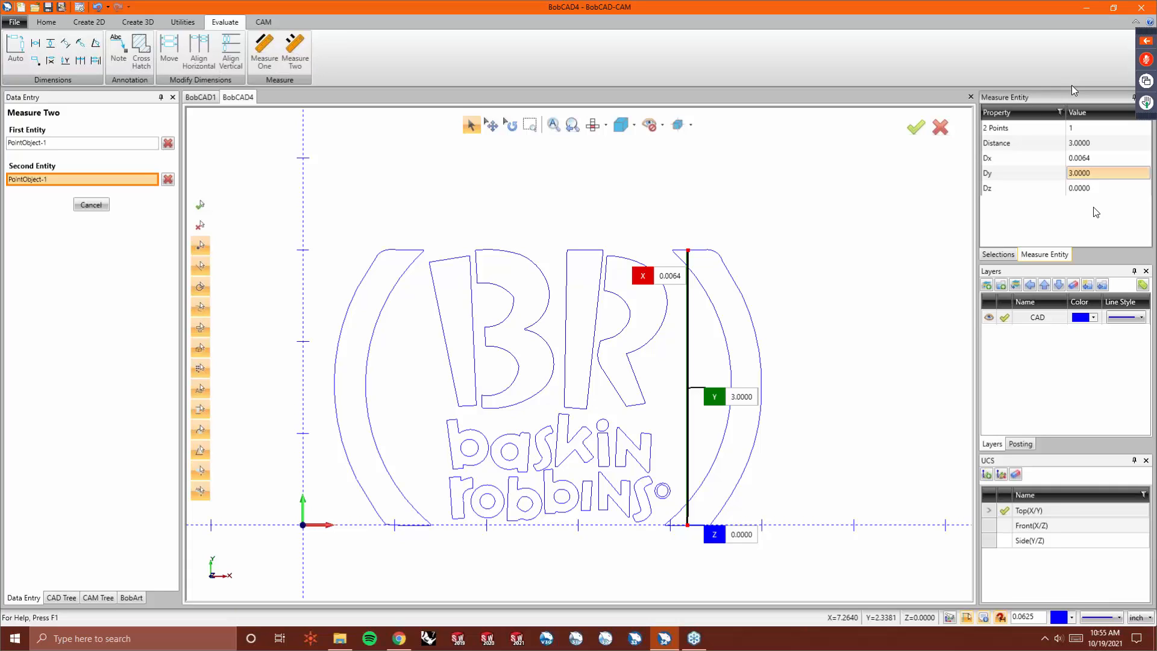
right_click(727, 212)
left_click(754, 237)
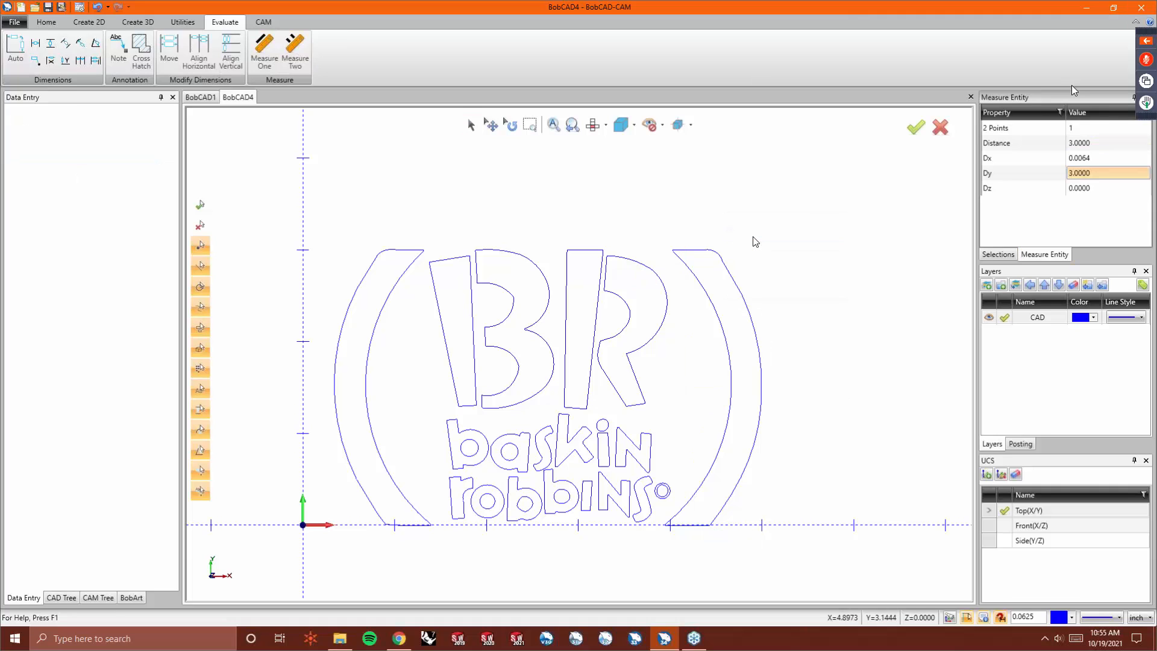
- Start a new document and load the bigskullvw image into BobArt
left_click(200, 97)
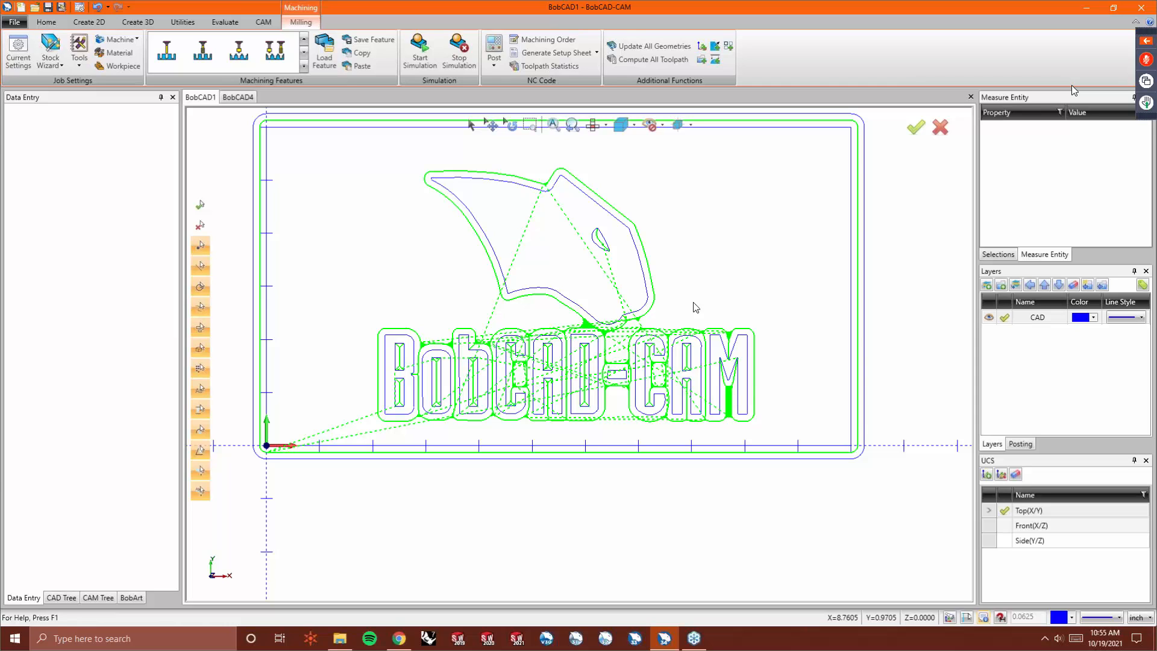
scroll(594, 434, "down", 3)
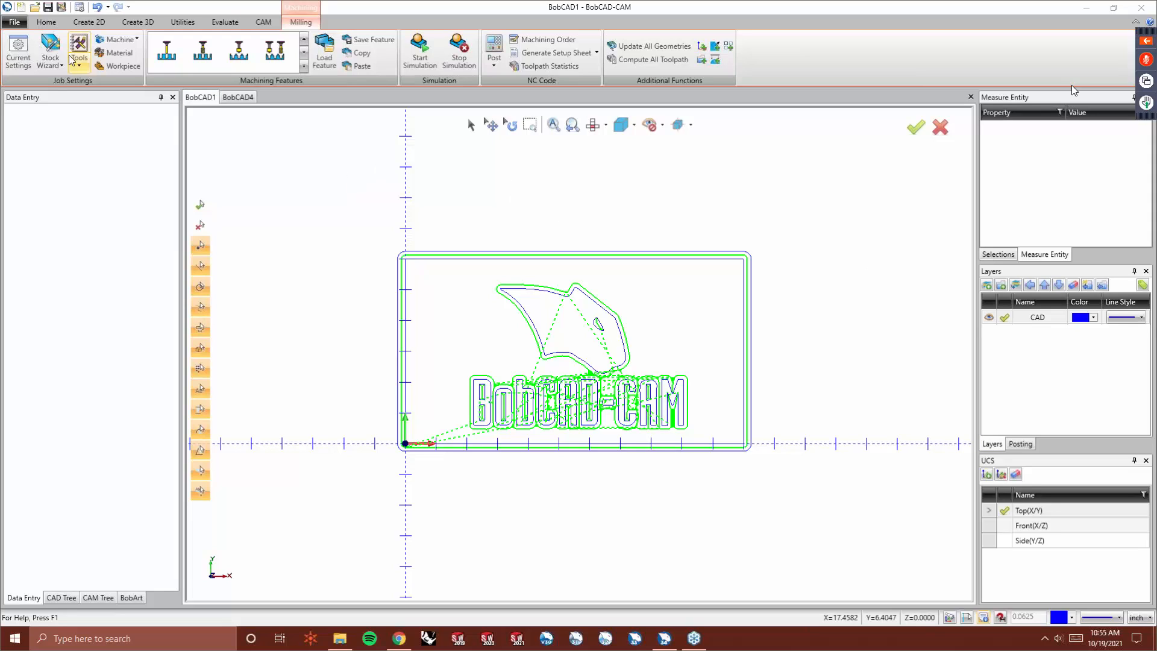
left_click(20, 7)
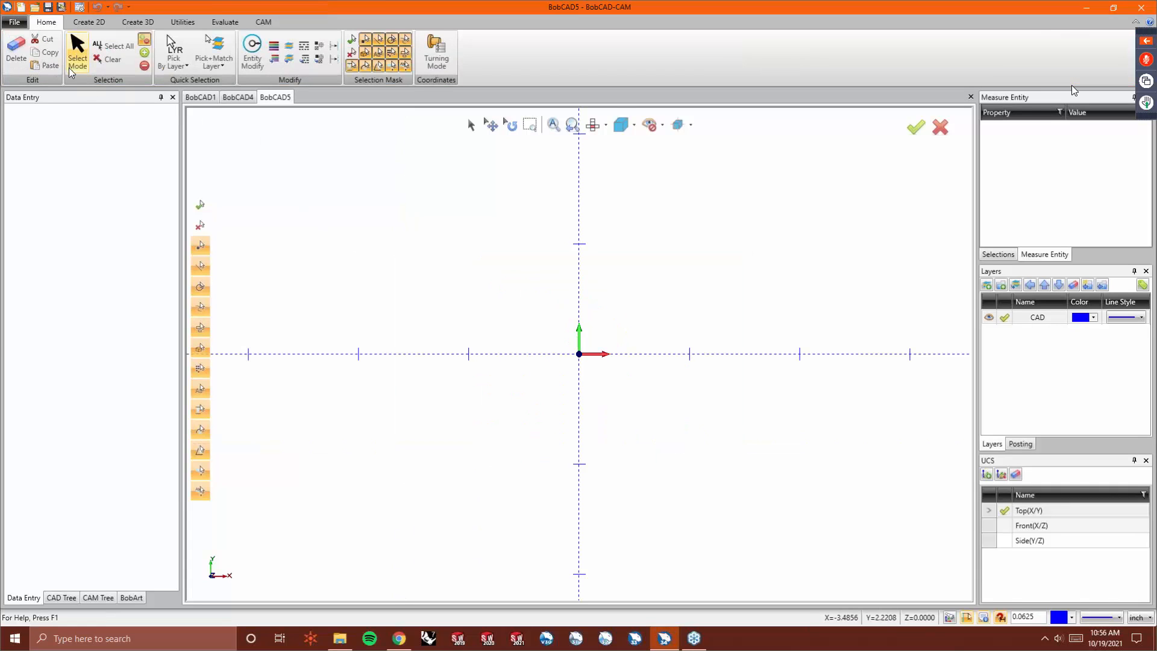
left_click(130, 597)
right_click(60, 140)
left_click(86, 148)
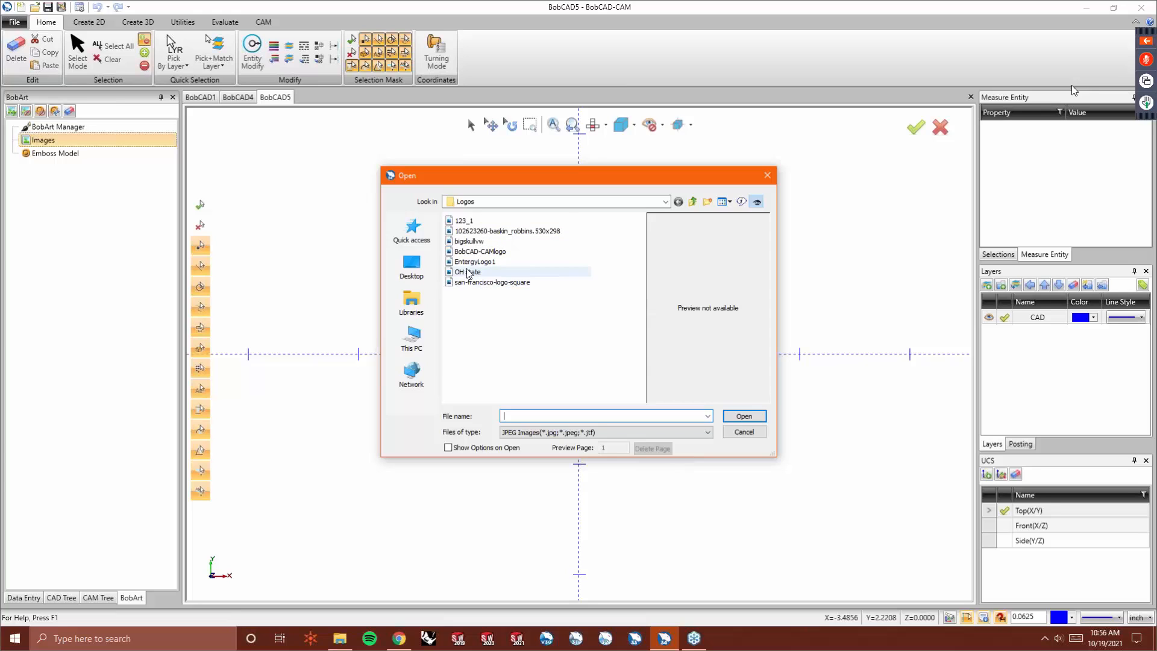
left_click(470, 241)
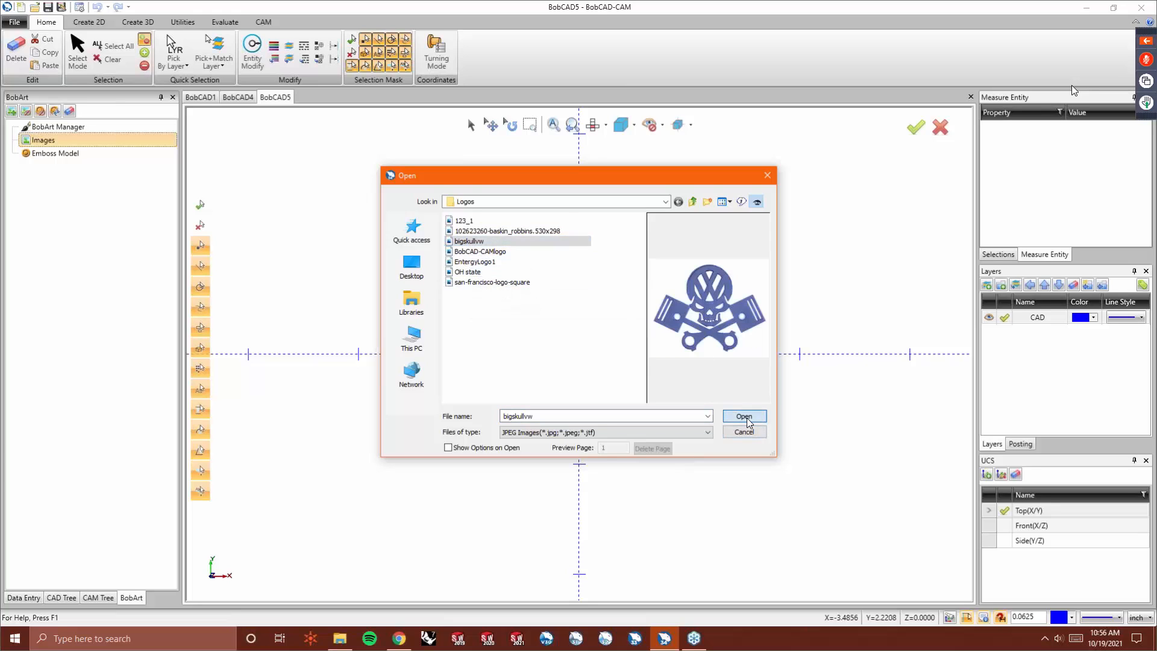
left_click(745, 416)
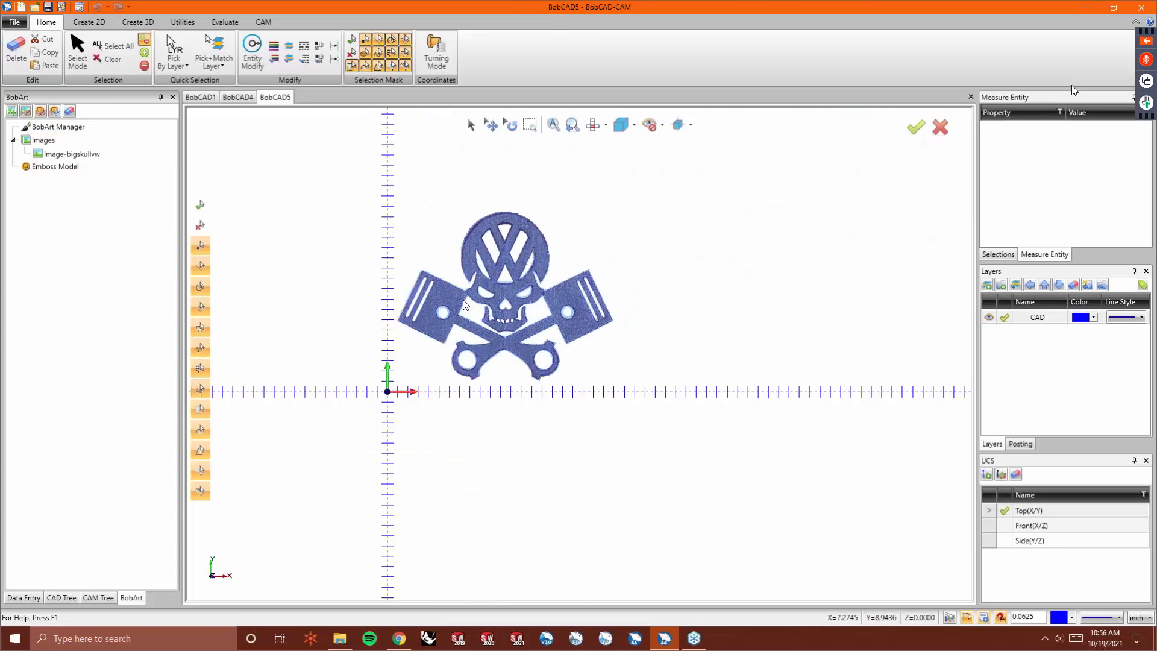
- Vectorize the bigskullvw image with the 2-Level strategy, threshold 159, and chains shorter than 50 pixels removed
scroll(465, 305, "up", 1)
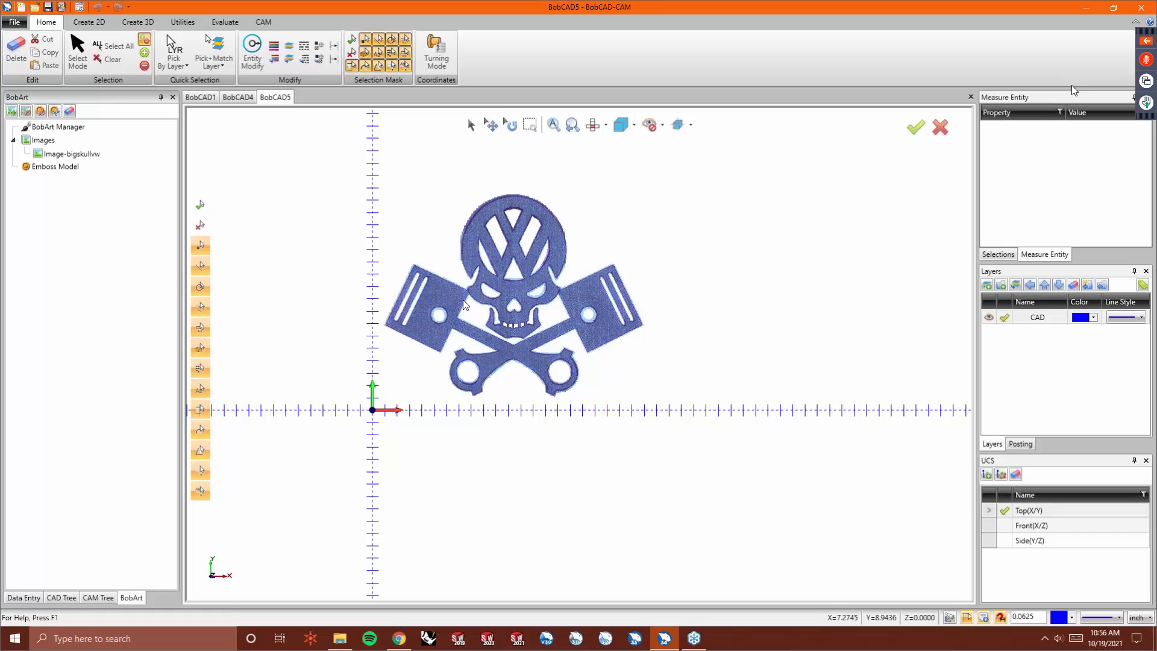
scroll(485, 244, "up", 3)
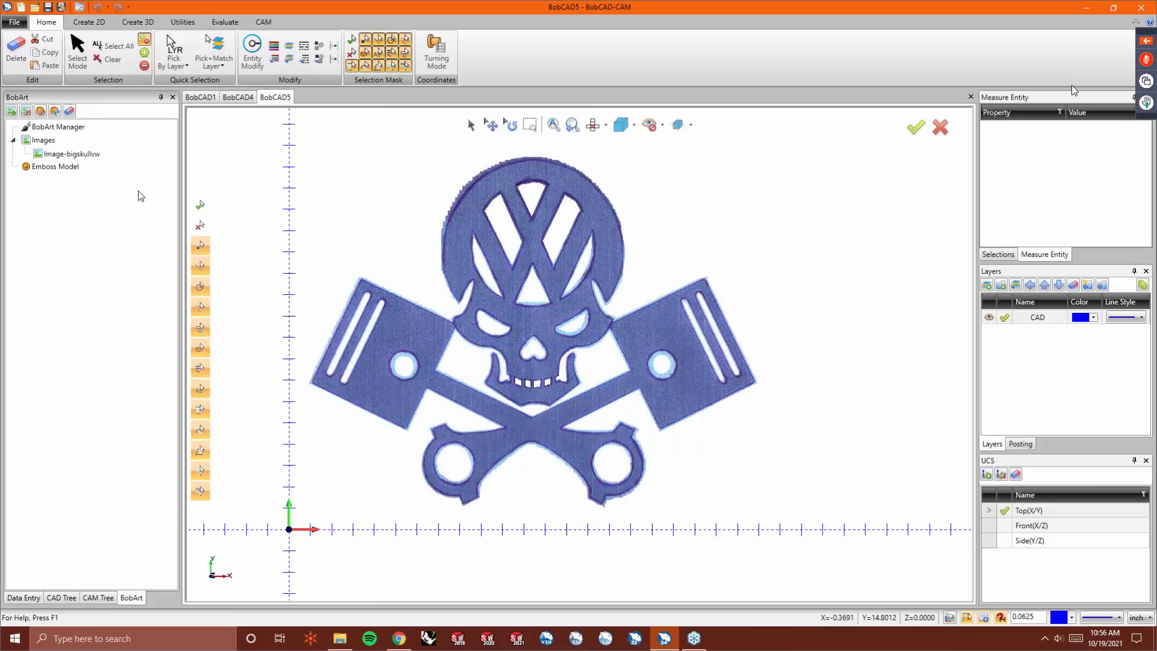
right_click(67, 152)
left_click(107, 174)
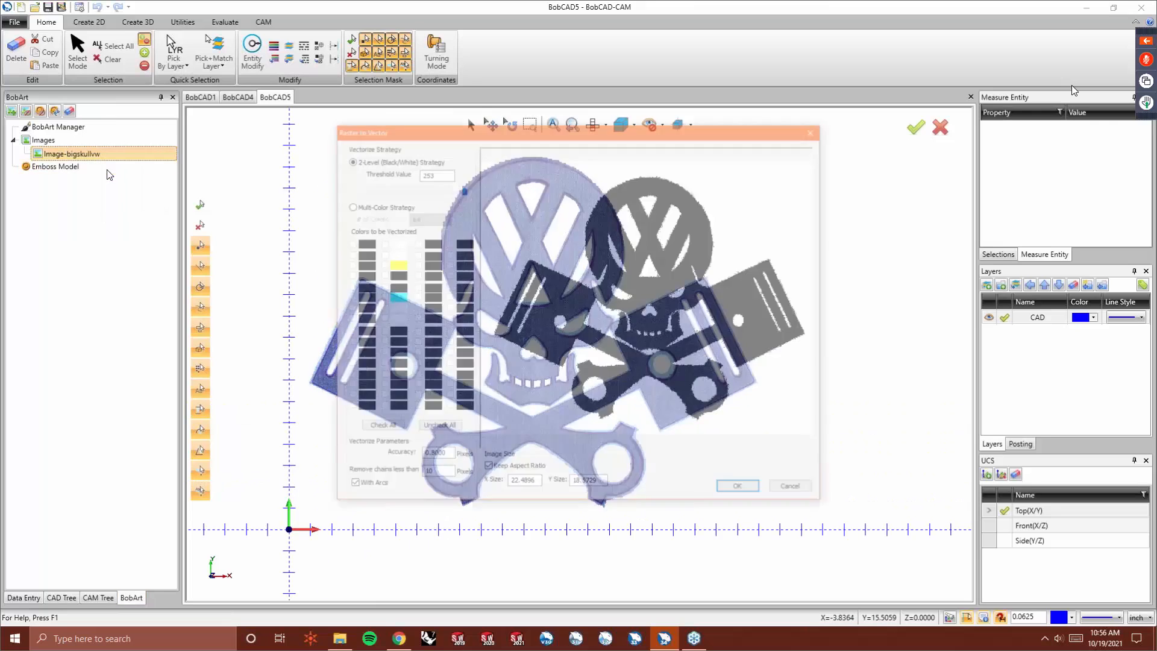
left_click_drag(458, 191, 423, 191)
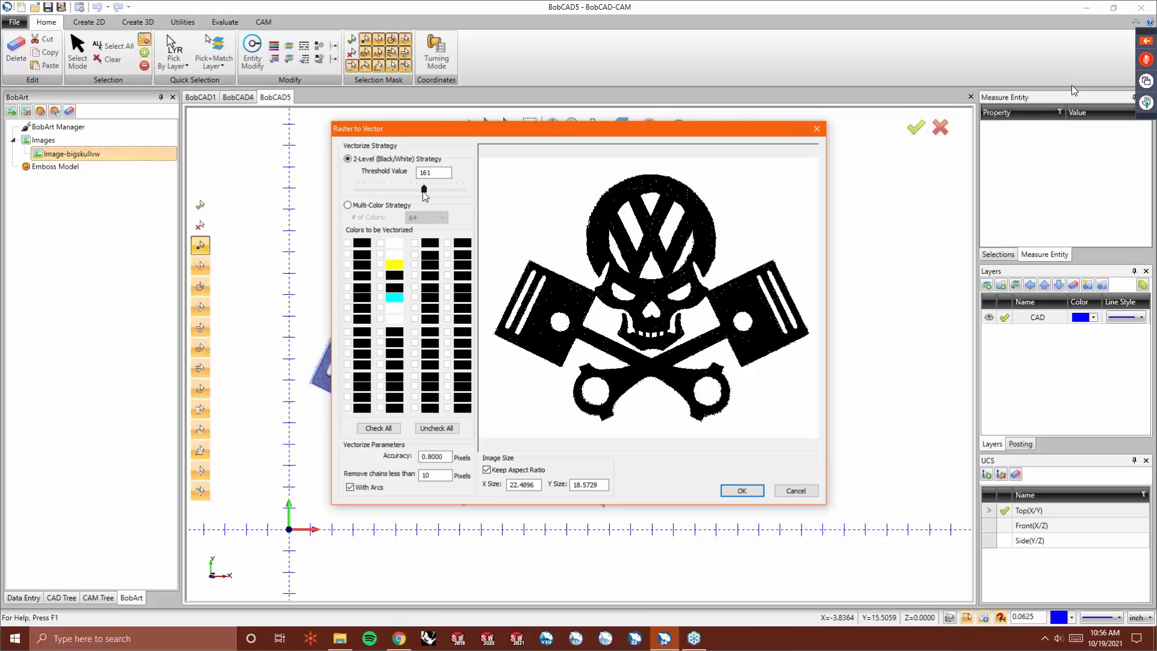
left_click_drag(425, 192, 439, 191)
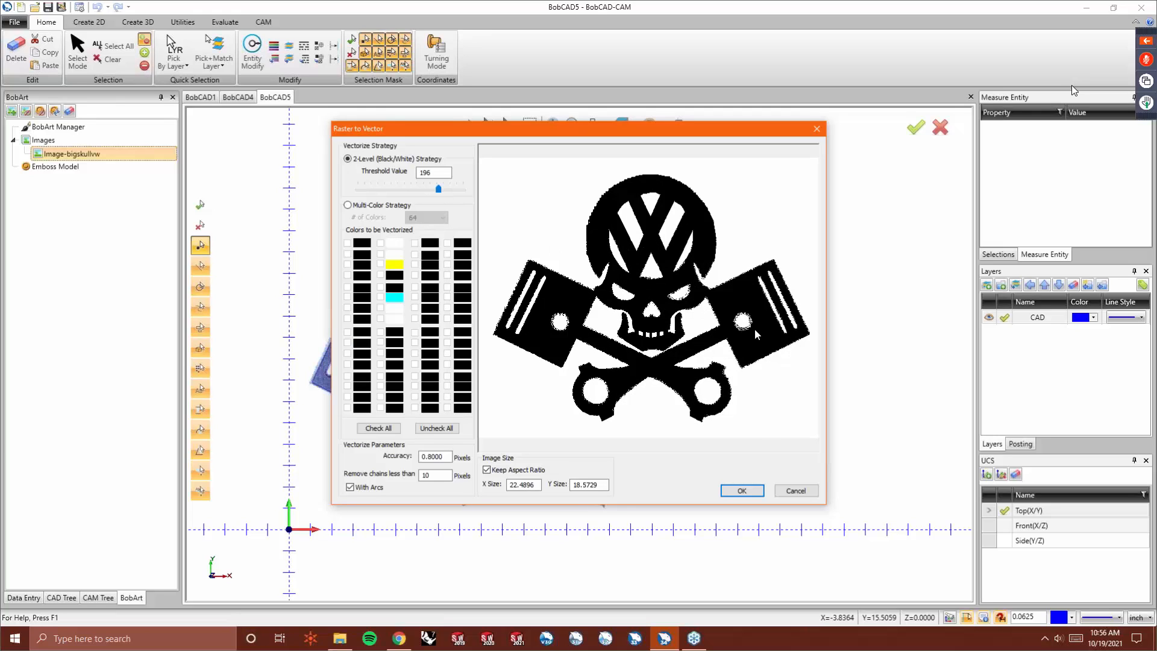
left_click_drag(438, 192, 429, 192)
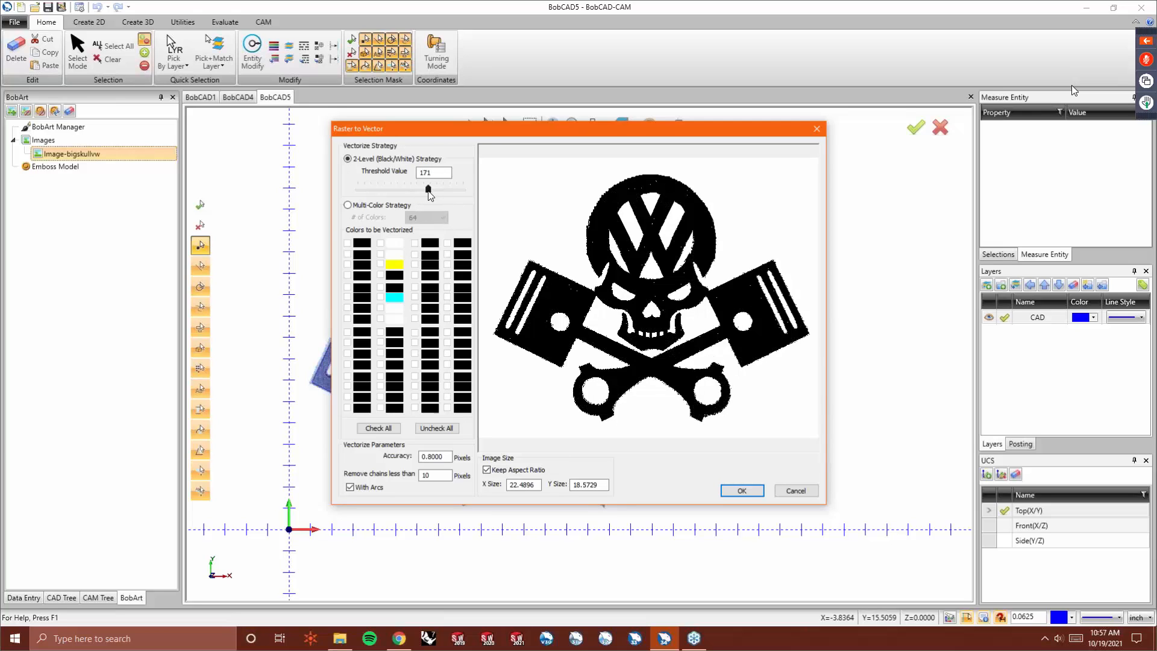
left_click_drag(426, 192, 422, 190)
double_click(447, 477)
left_click(731, 492)
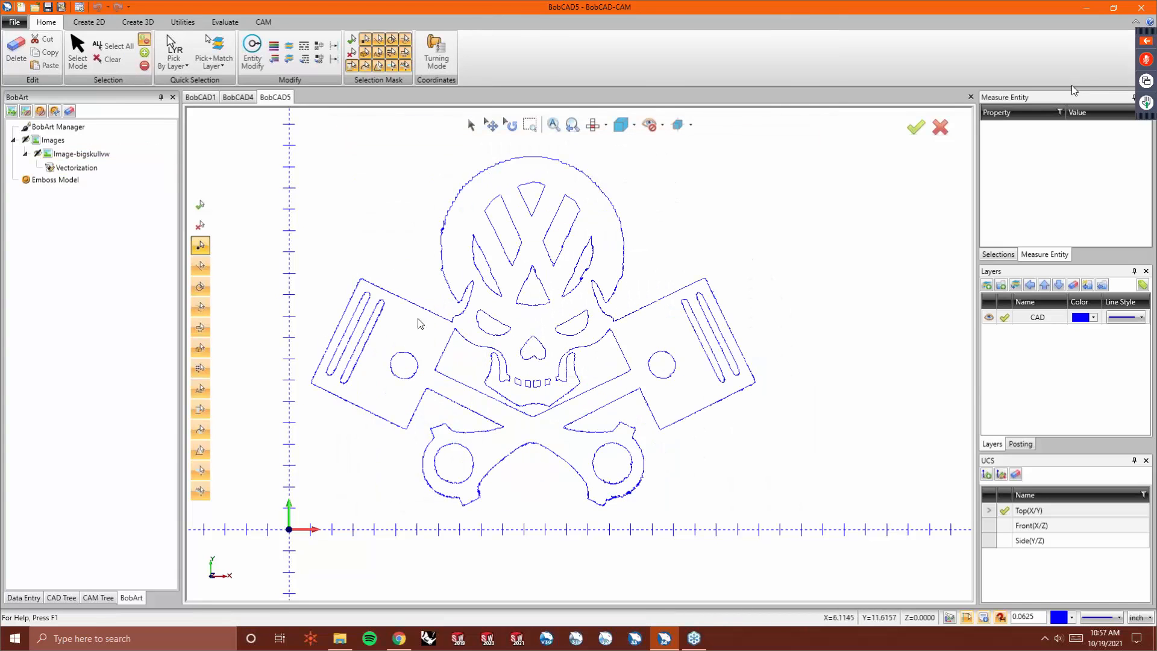
- Re-vectorize the bigskullvw image with the Multi-Color strategy set to 3 colors
scroll(515, 440, "up", 5)
scroll(635, 476, "up", 3)
scroll(635, 475, "down", 6)
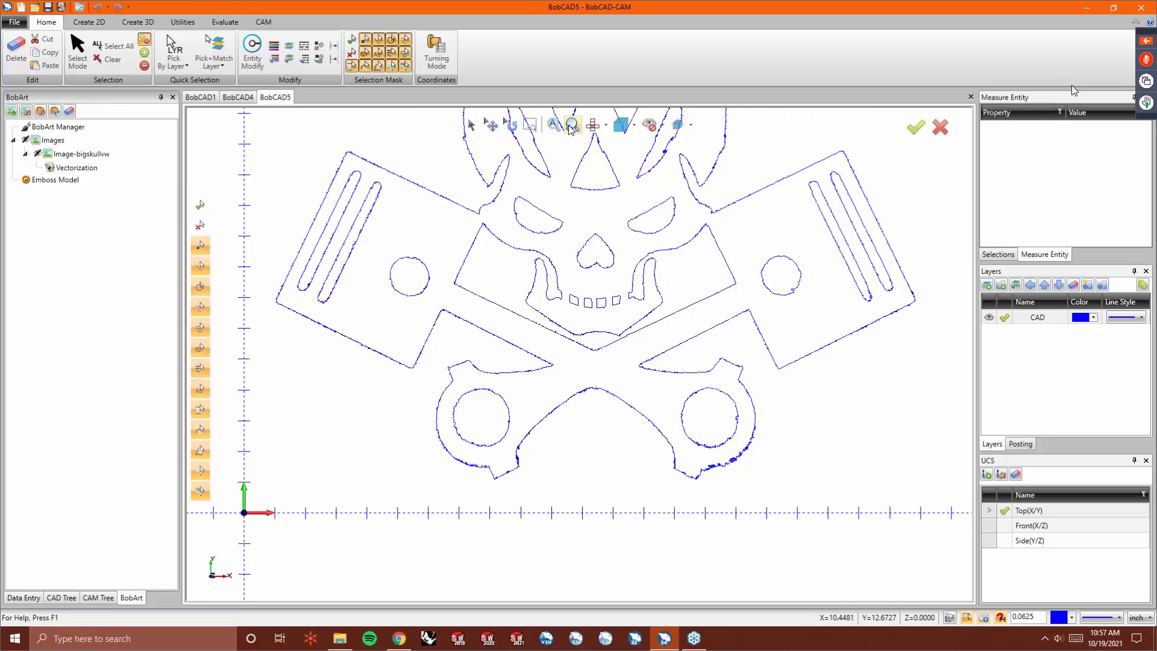
left_click(109, 153)
right_click(109, 153)
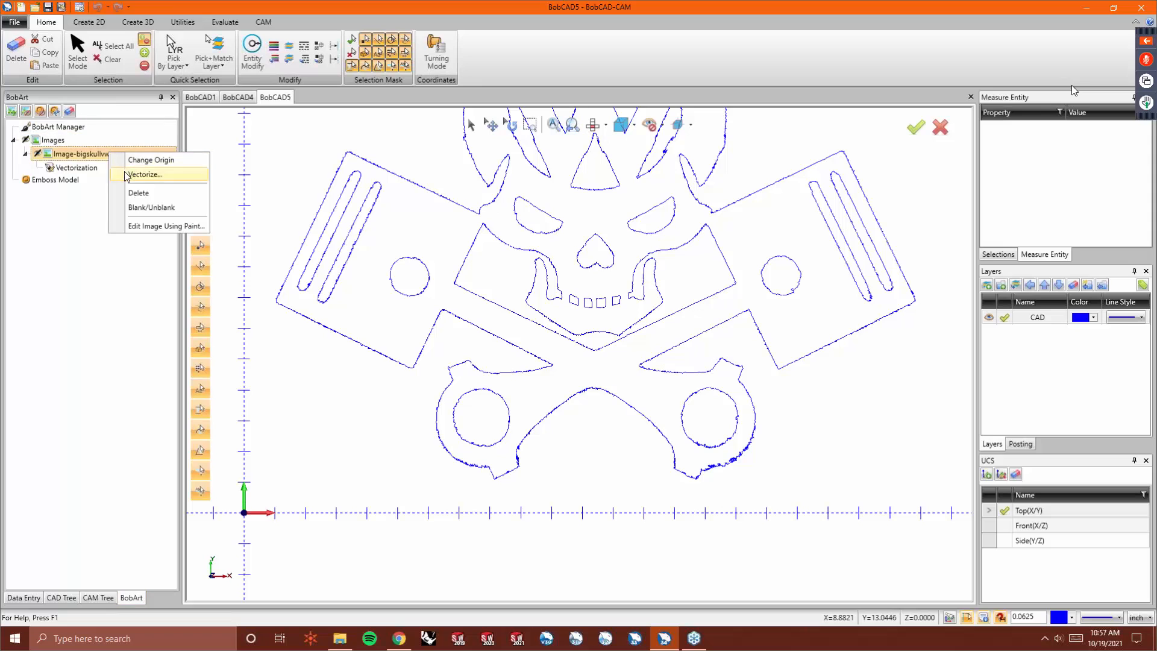
left_click(130, 173)
left_click(382, 206)
left_click(434, 218)
scroll(421, 271, "up", 10)
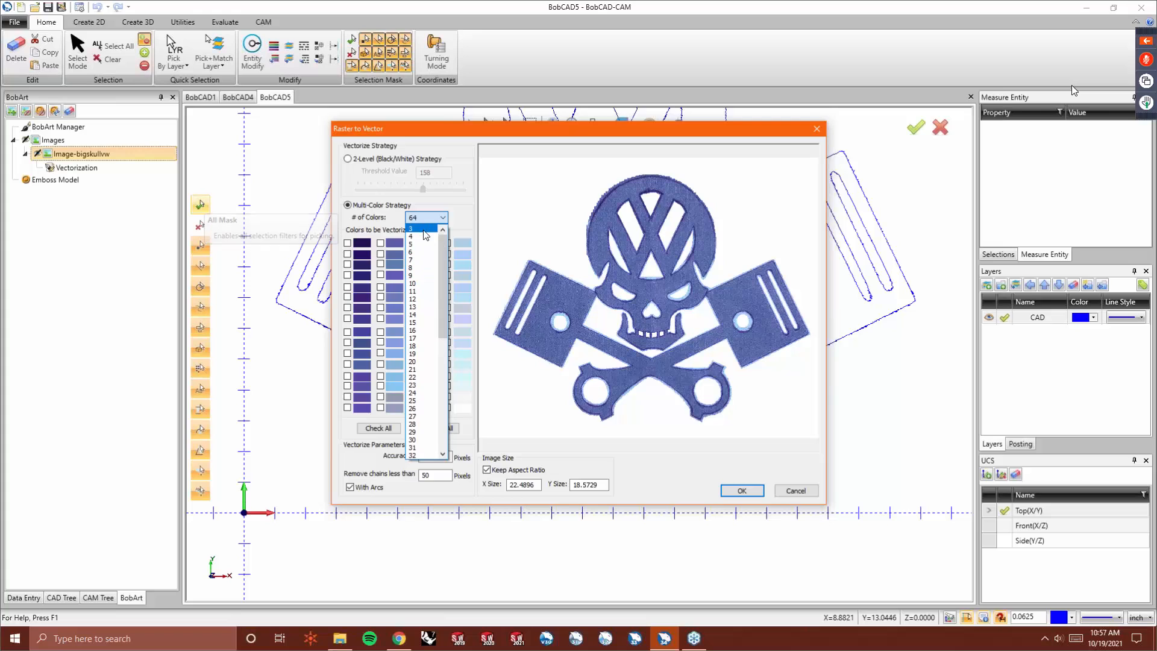
left_click(414, 228)
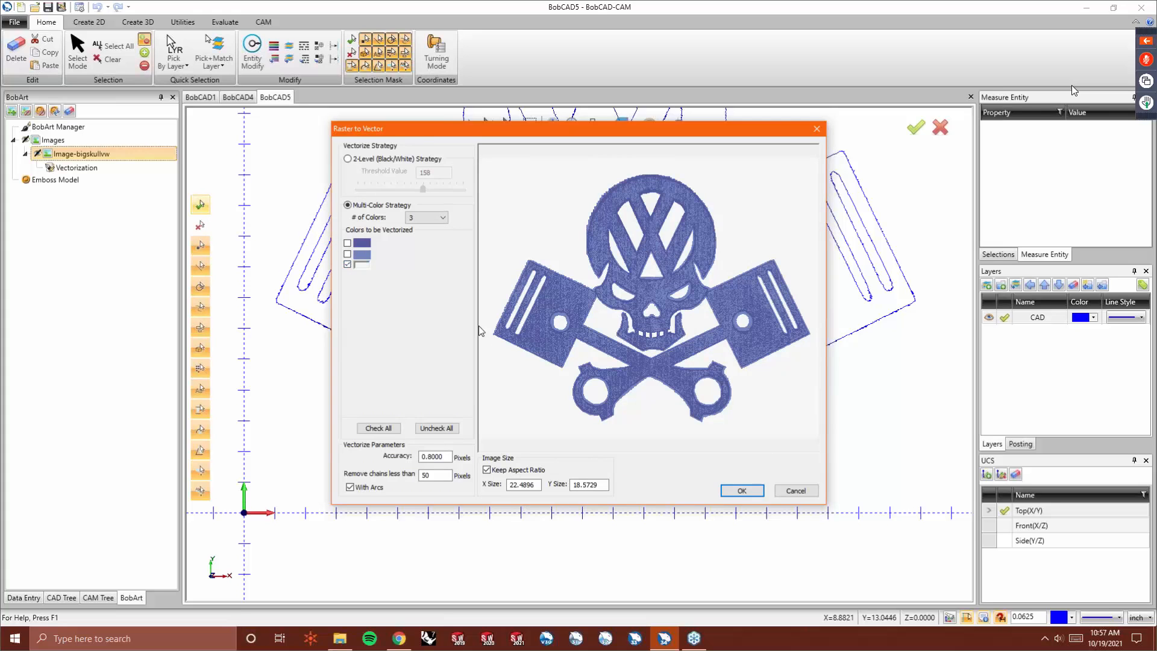
left_click(747, 491)
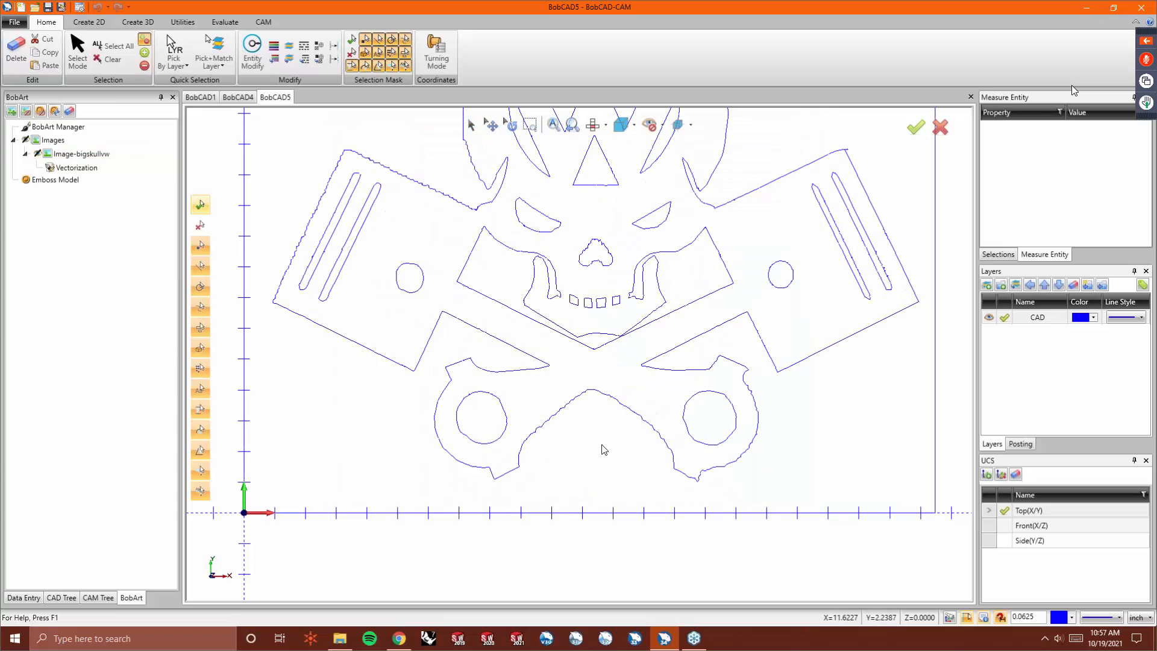
- Compare the vectors against the image, then select and delete all the vectorized geometry
scroll(574, 404, "down", 2)
scroll(609, 233, "up", 3)
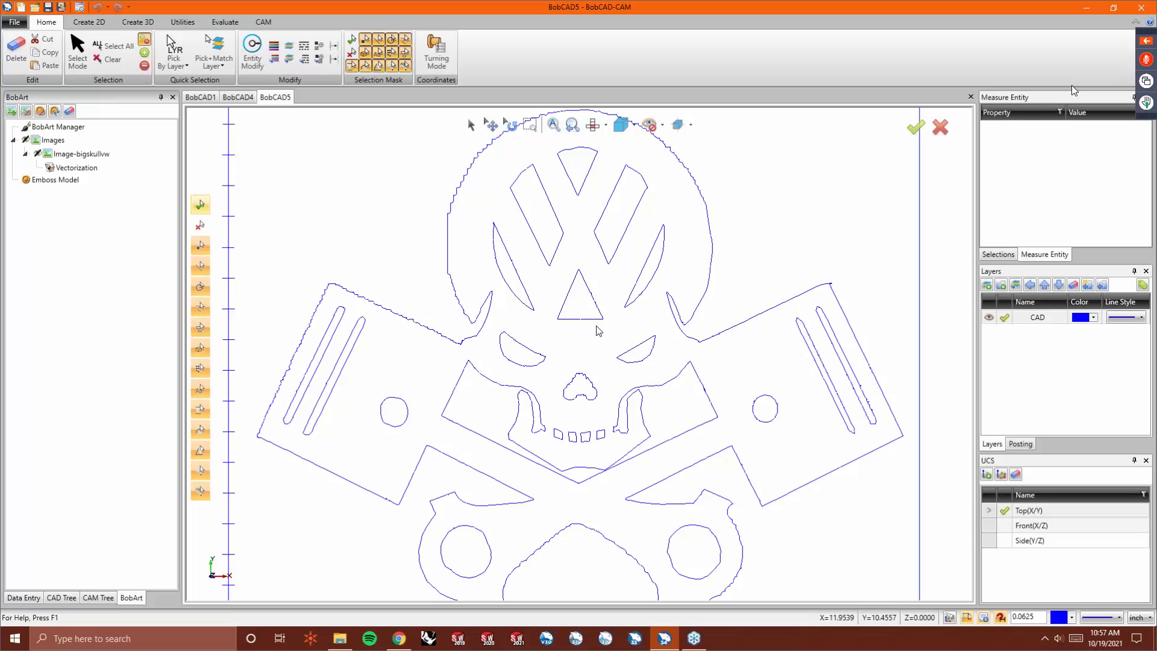
key("alt+i")
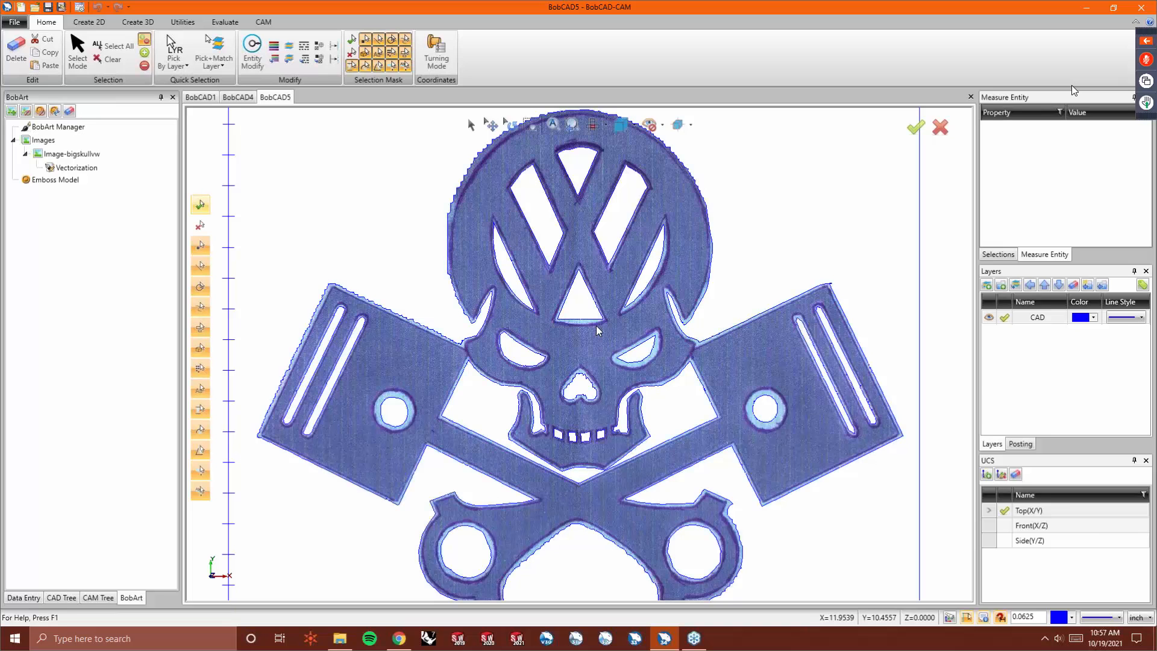
key("alt+i")
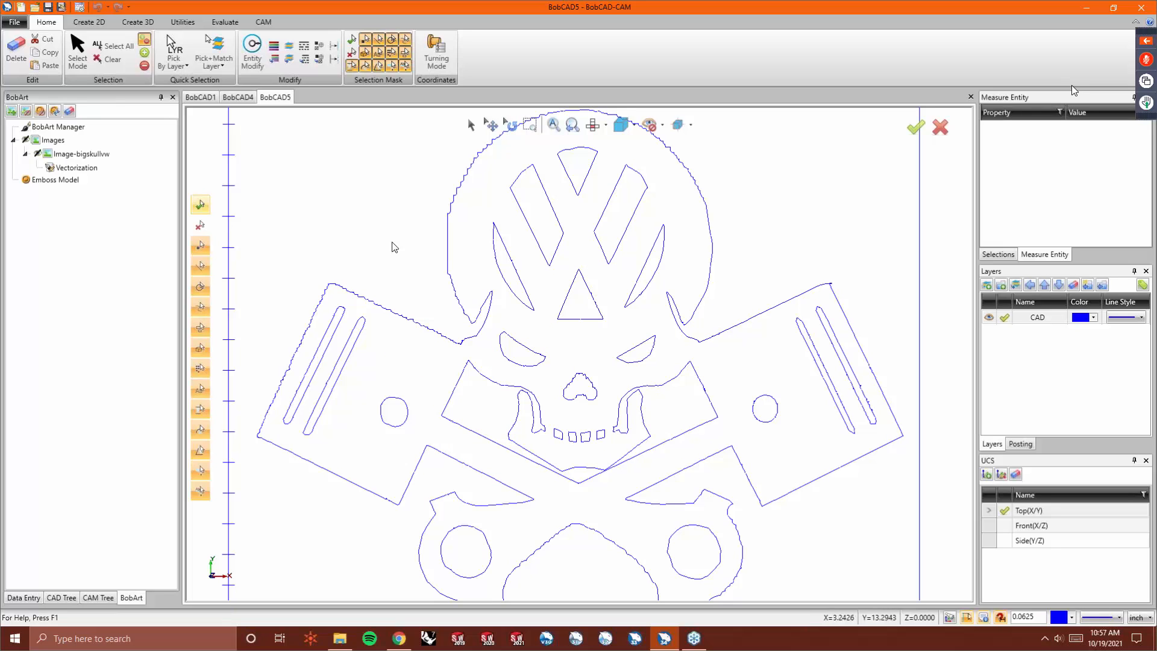
scroll(405, 252, "down", 3)
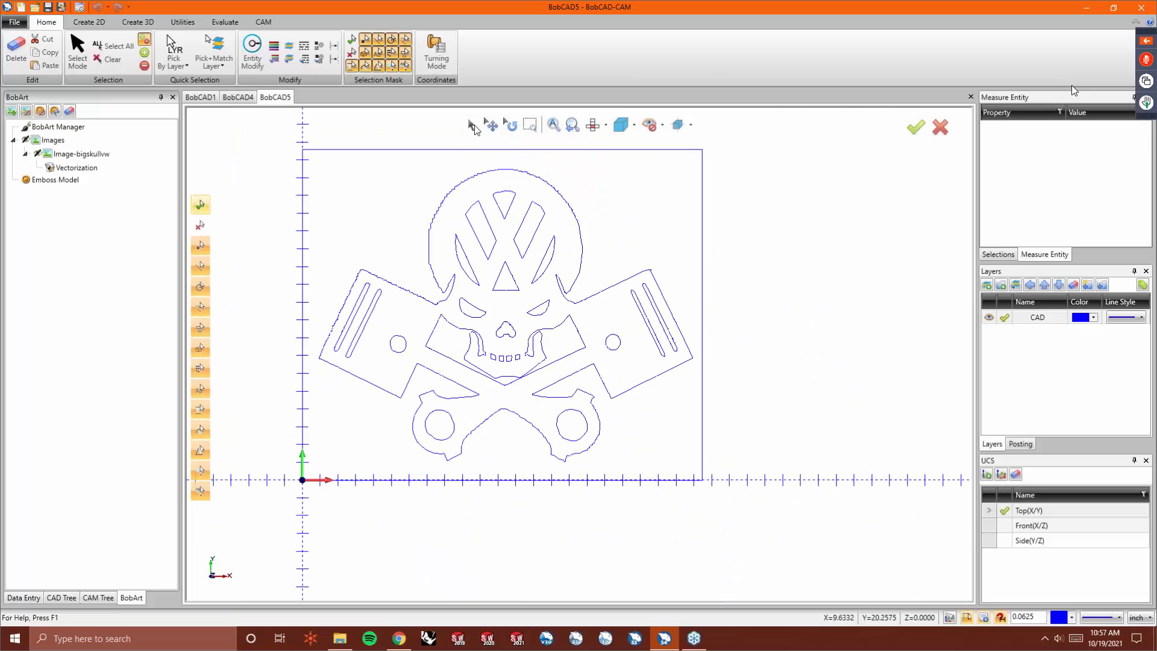
left_click_drag(294, 139, 762, 562)
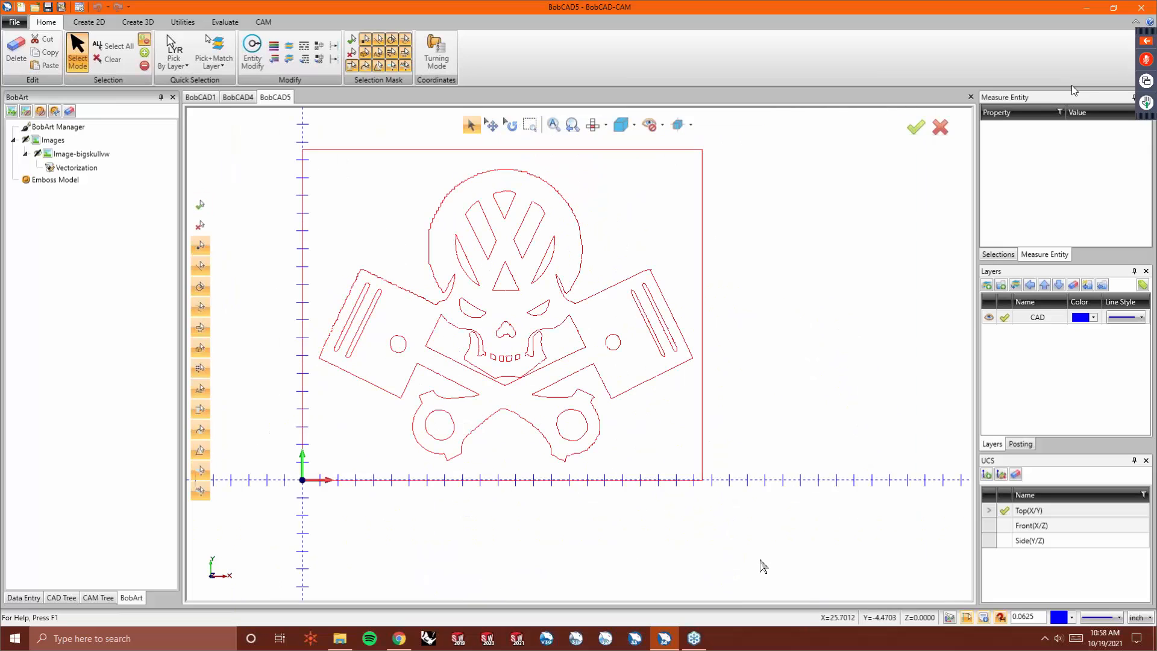
key("Delete")
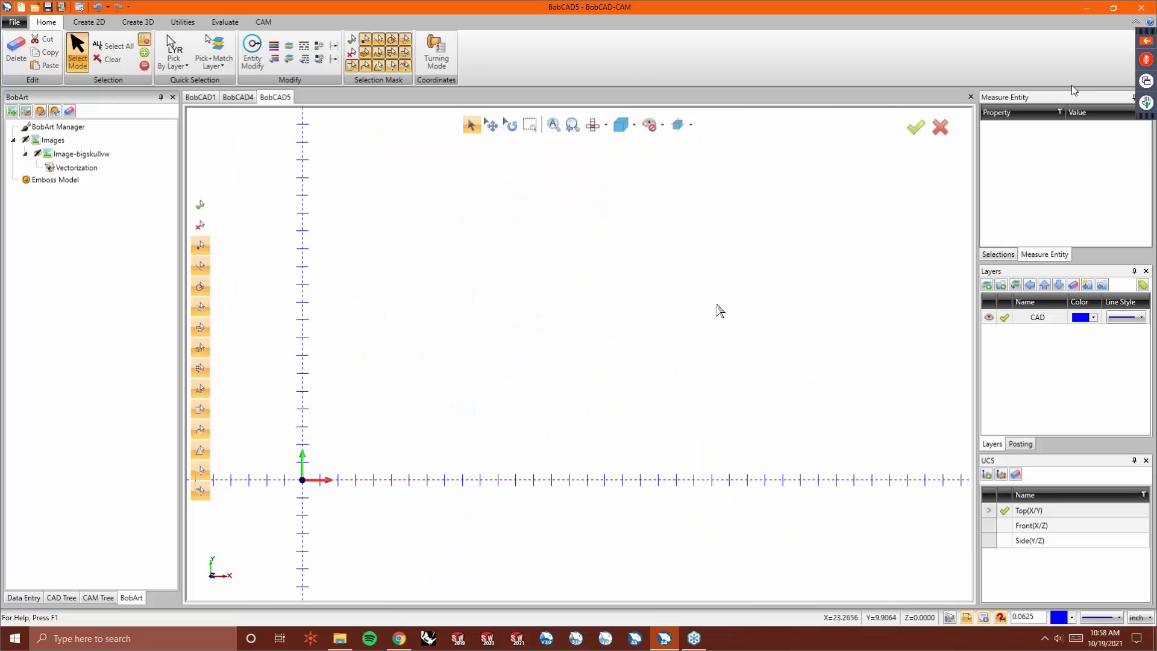
right_click(476, 231)
left_click(528, 244)
right_click(530, 249)
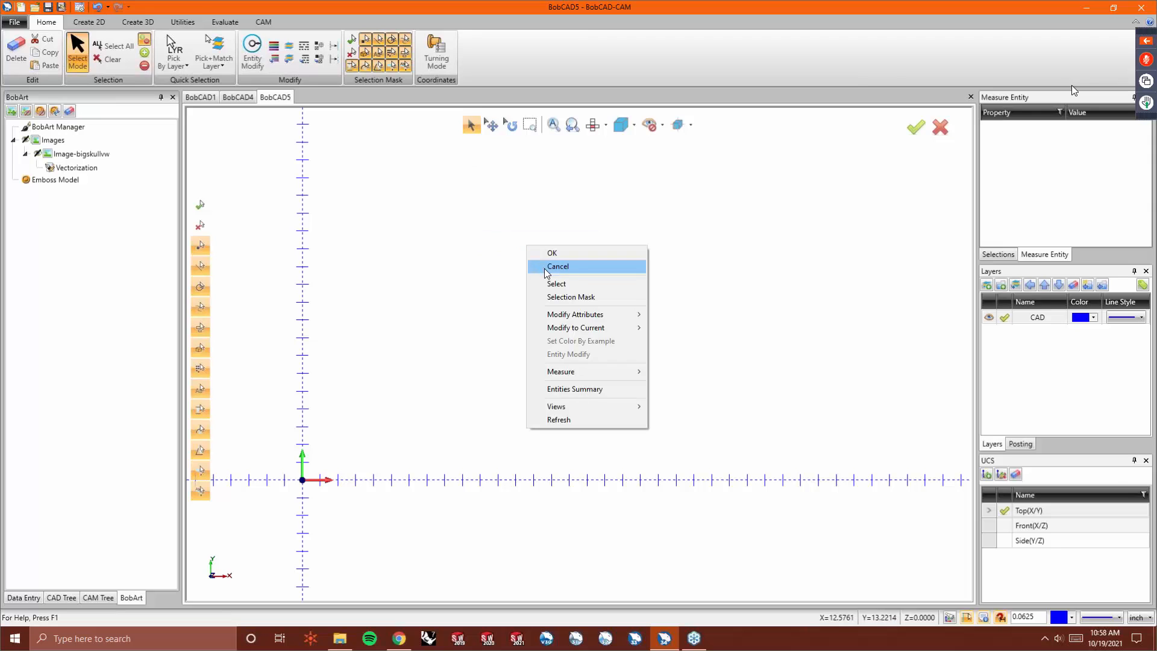
left_click(544, 265)
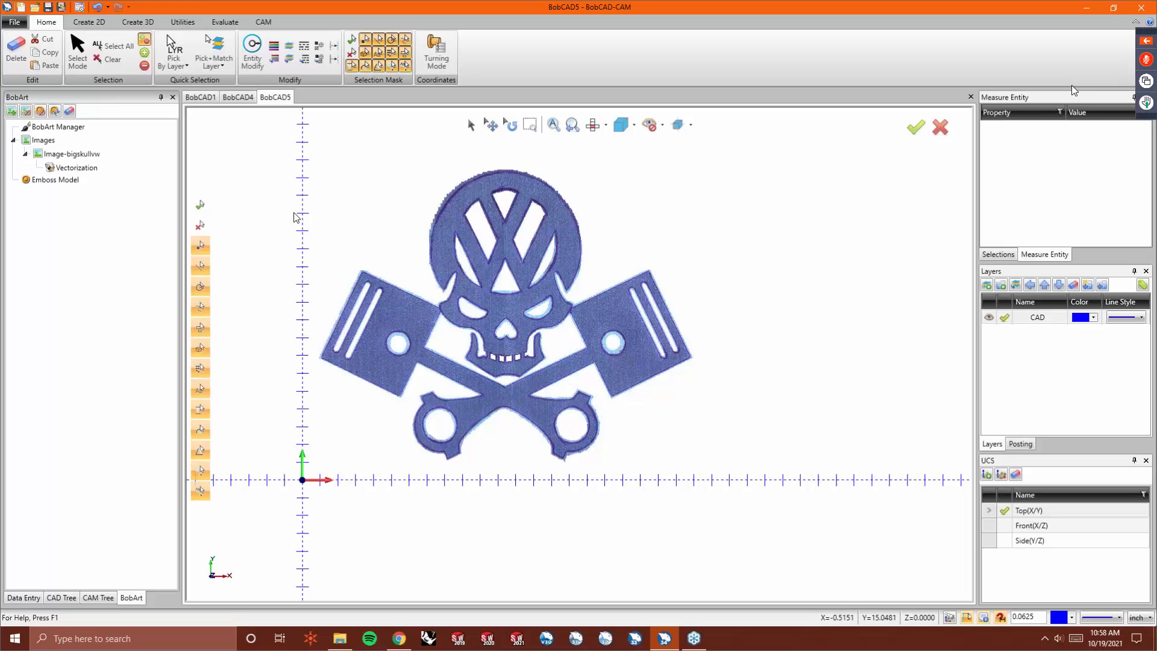
- Trace the left opening of the VW emblem over the image with continuous lines
left_click(106, 26)
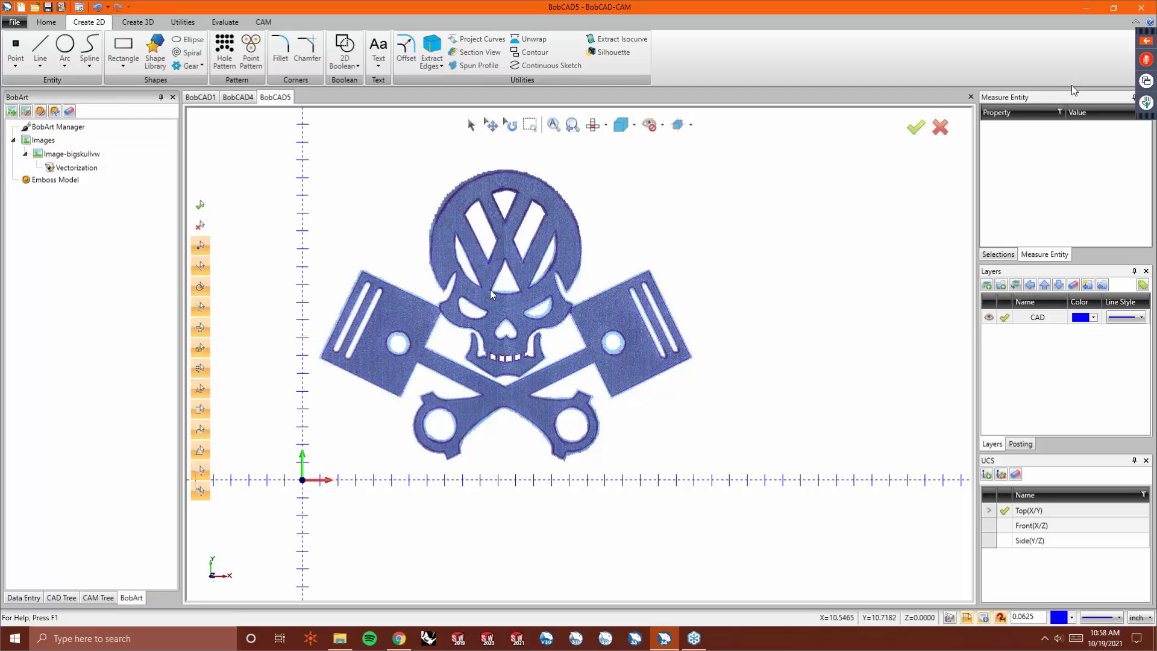
left_click(41, 64)
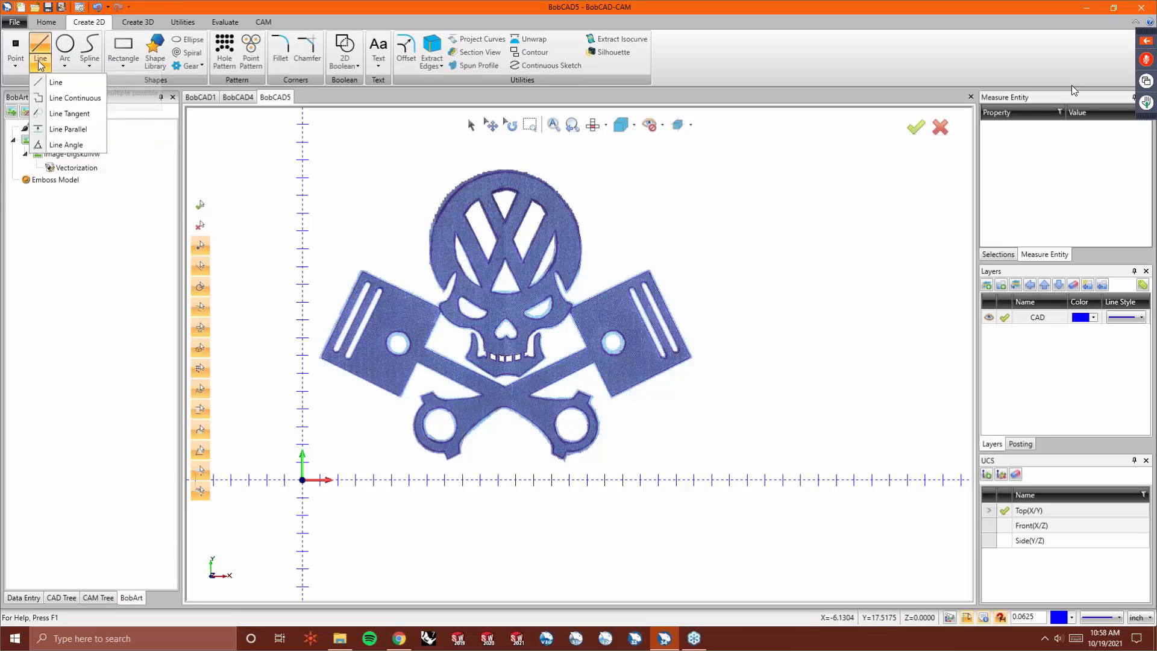
left_click(59, 100)
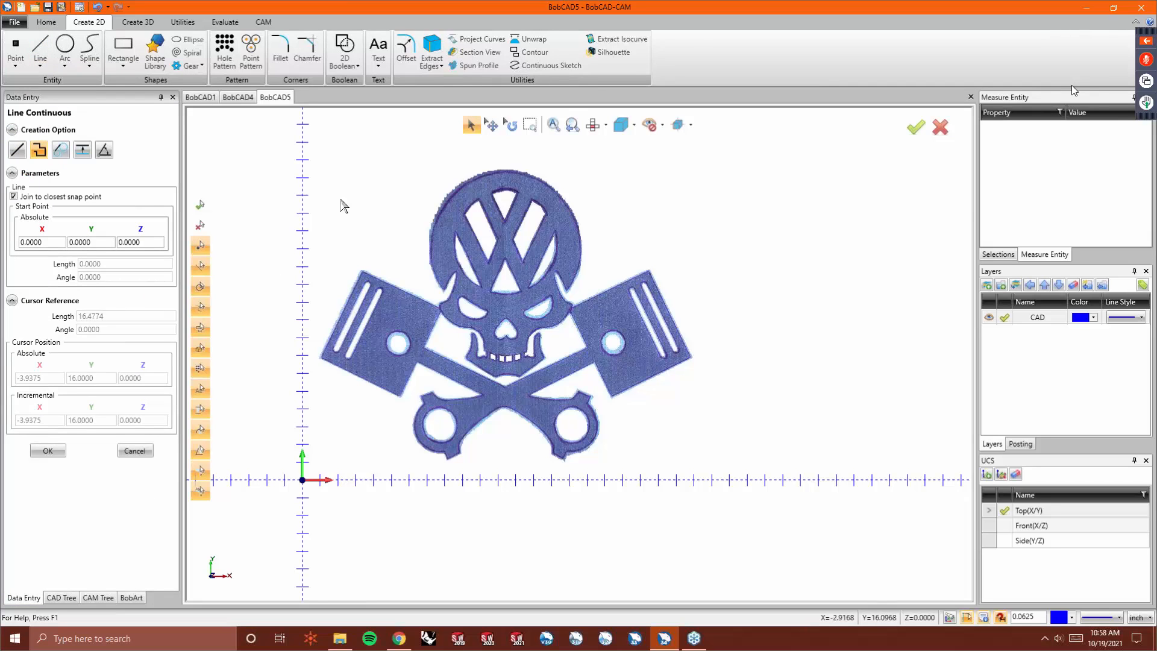
scroll(482, 226, "up", 2)
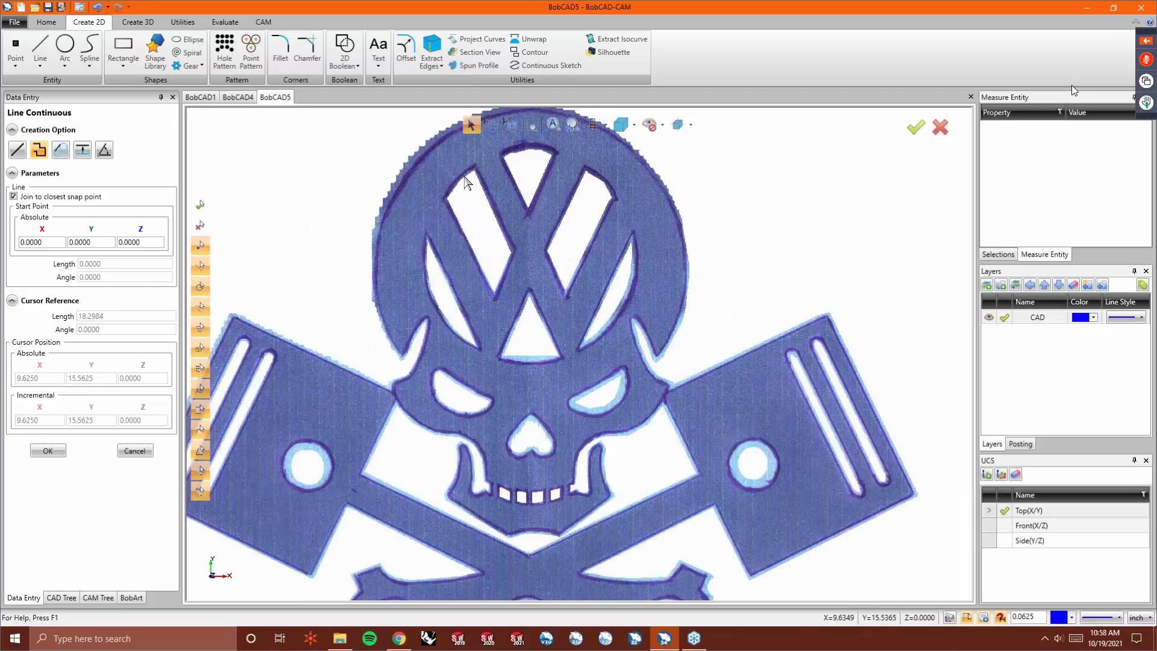
scroll(503, 176, "up", 2)
left_click(498, 176)
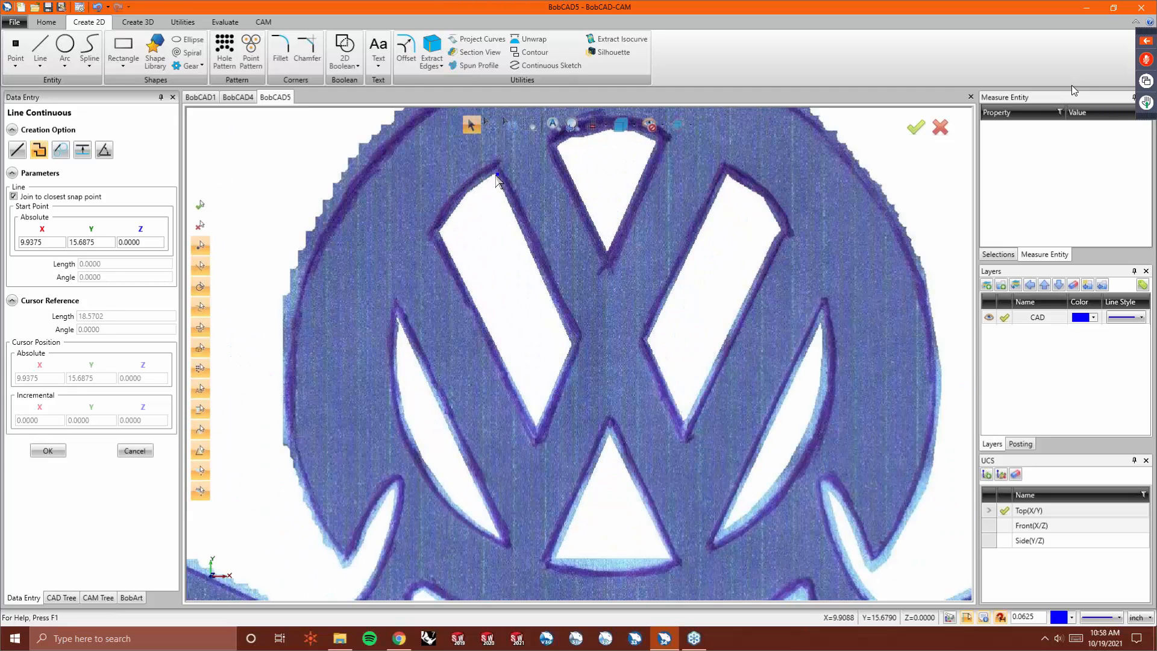
left_click(439, 234)
left_click(999, 619)
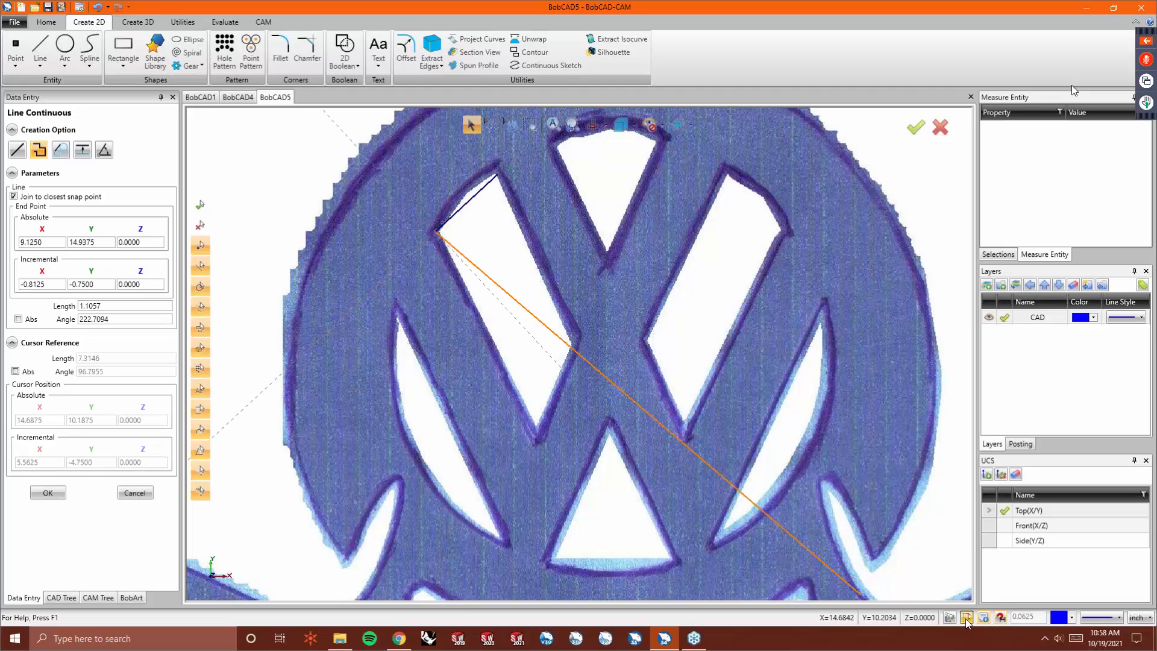
left_click(535, 425)
left_click(571, 341)
left_click(498, 176)
right_click(531, 222)
left_click(537, 227)
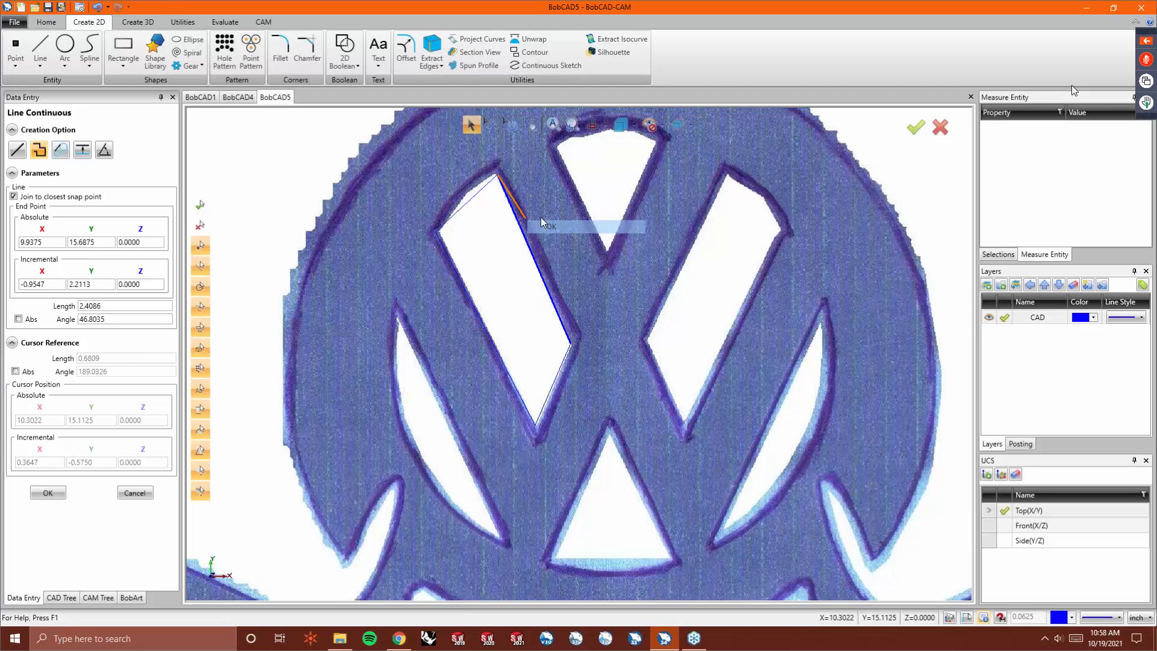
- Trace the top triangular opening of the VW emblem with continuous lines
left_click(557, 146)
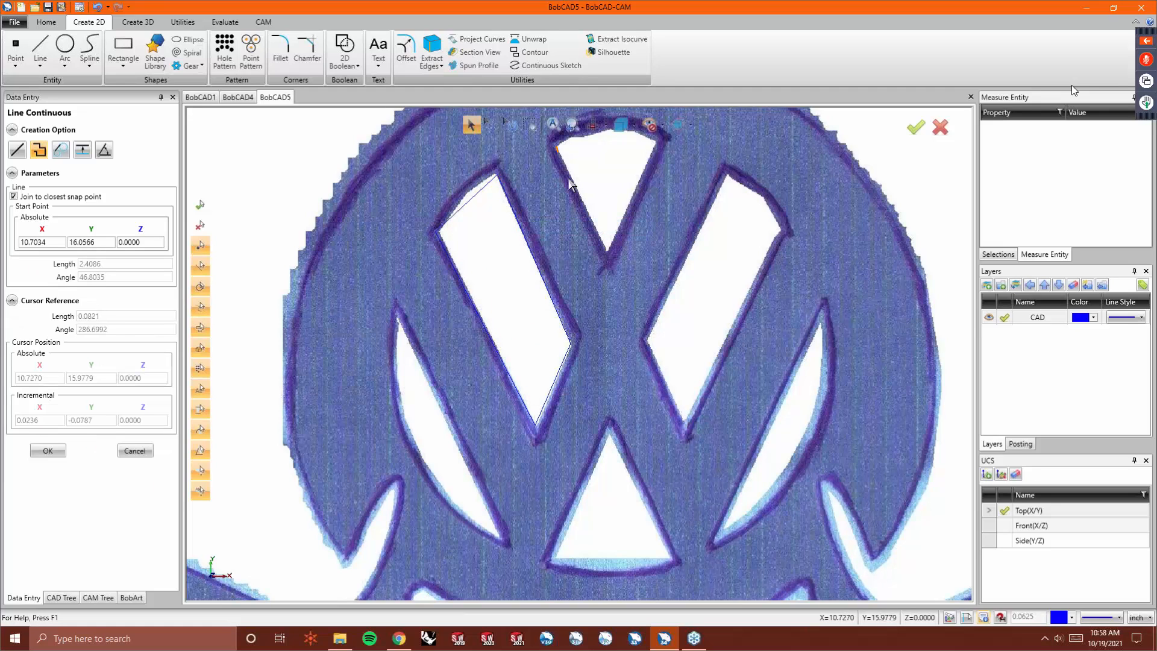
left_click(607, 253)
left_click(646, 146)
left_click(558, 145)
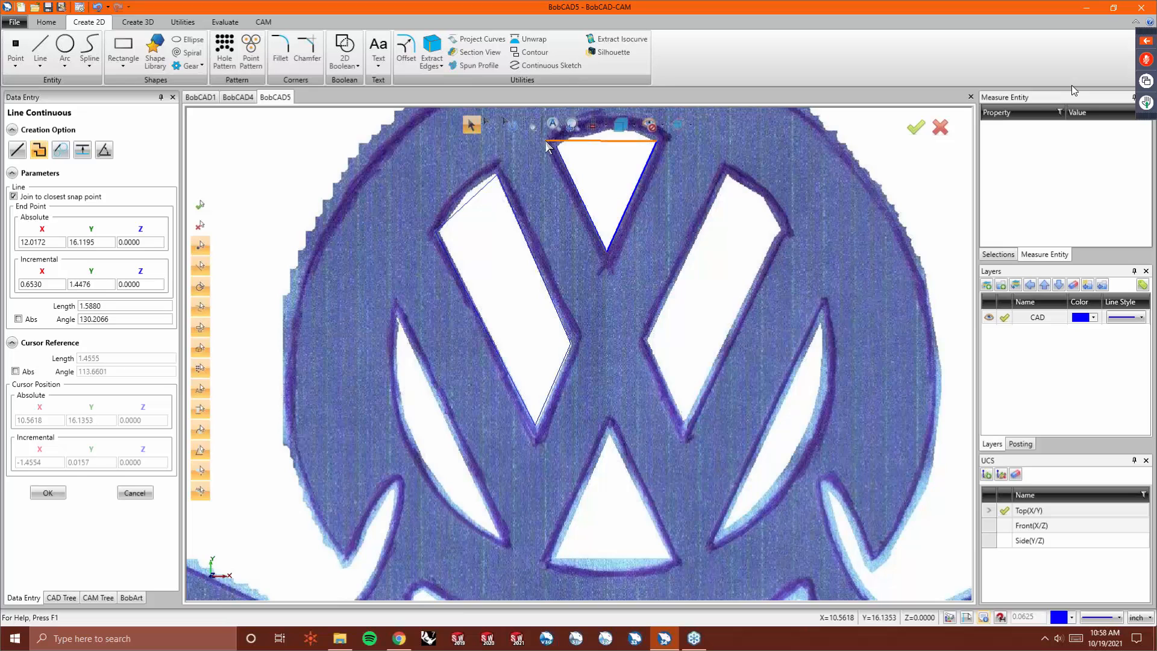
right_click(625, 151)
left_click(699, 164)
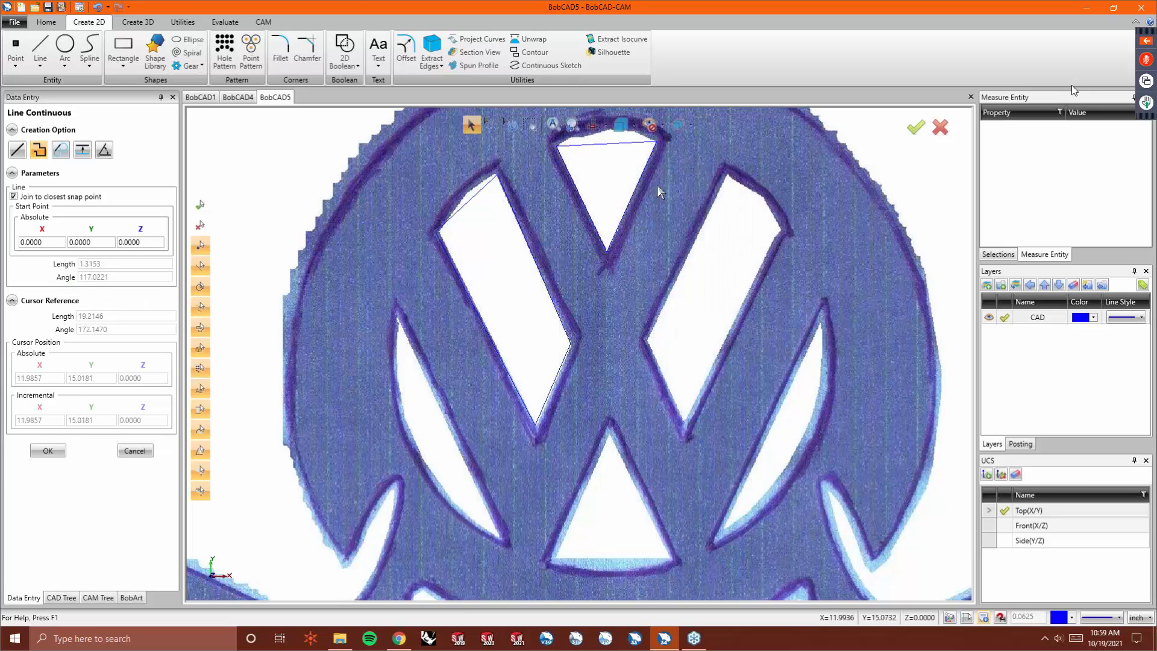
- Trace the right opening of the VW emblem with continuous lines
left_click(729, 177)
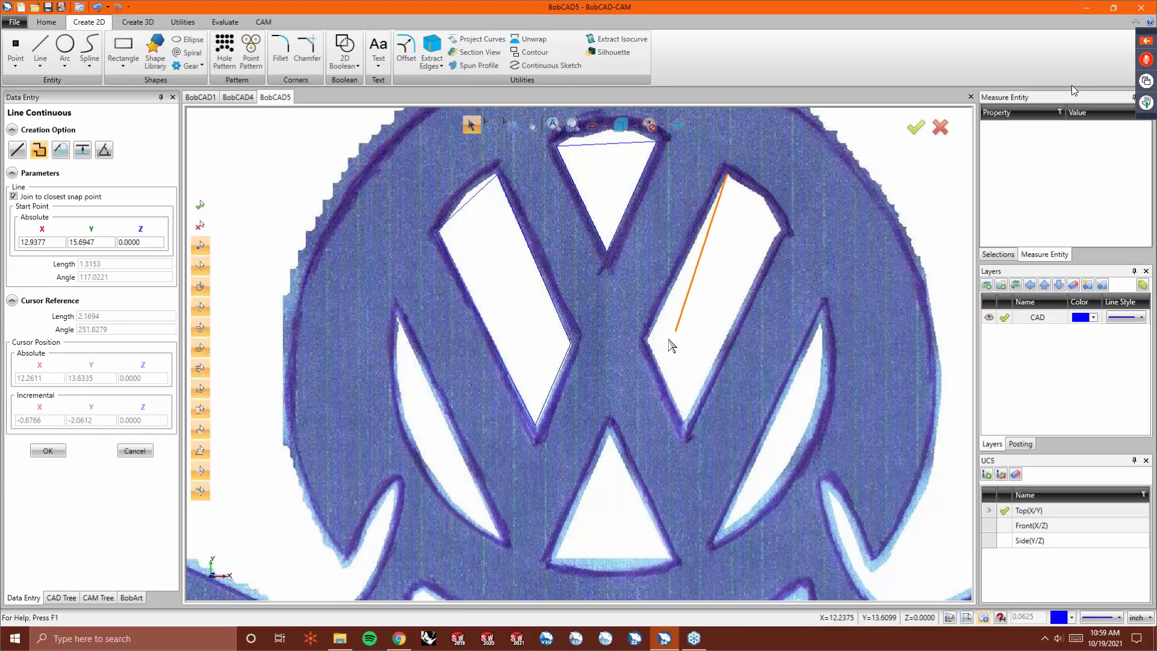
left_click(647, 341)
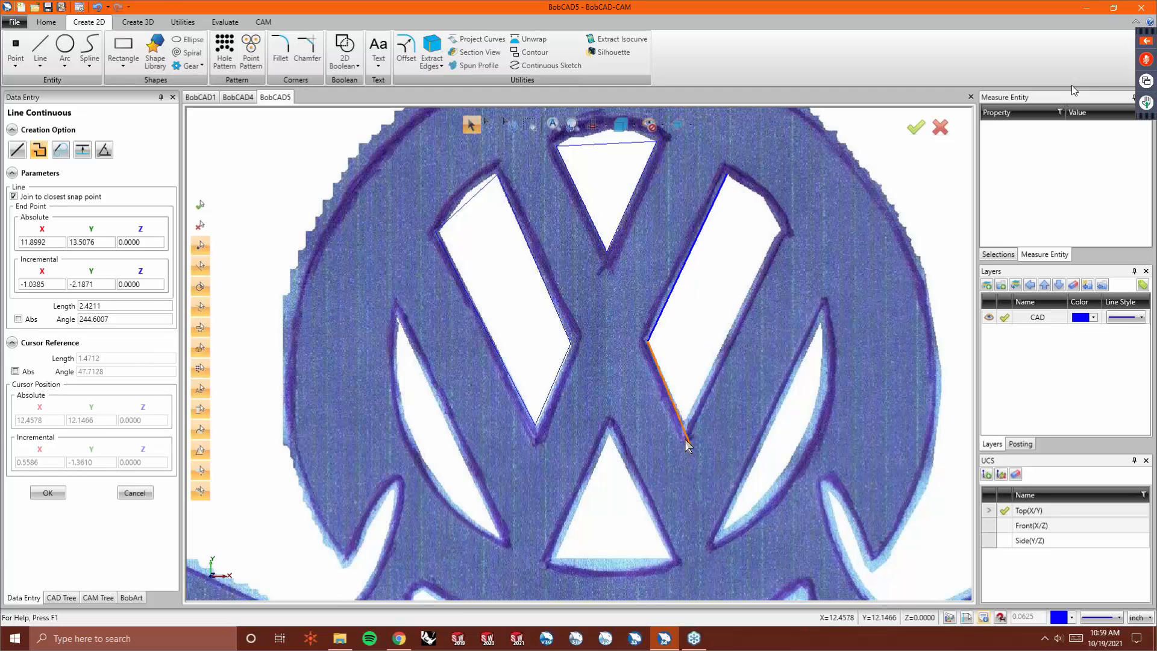
left_click(684, 423)
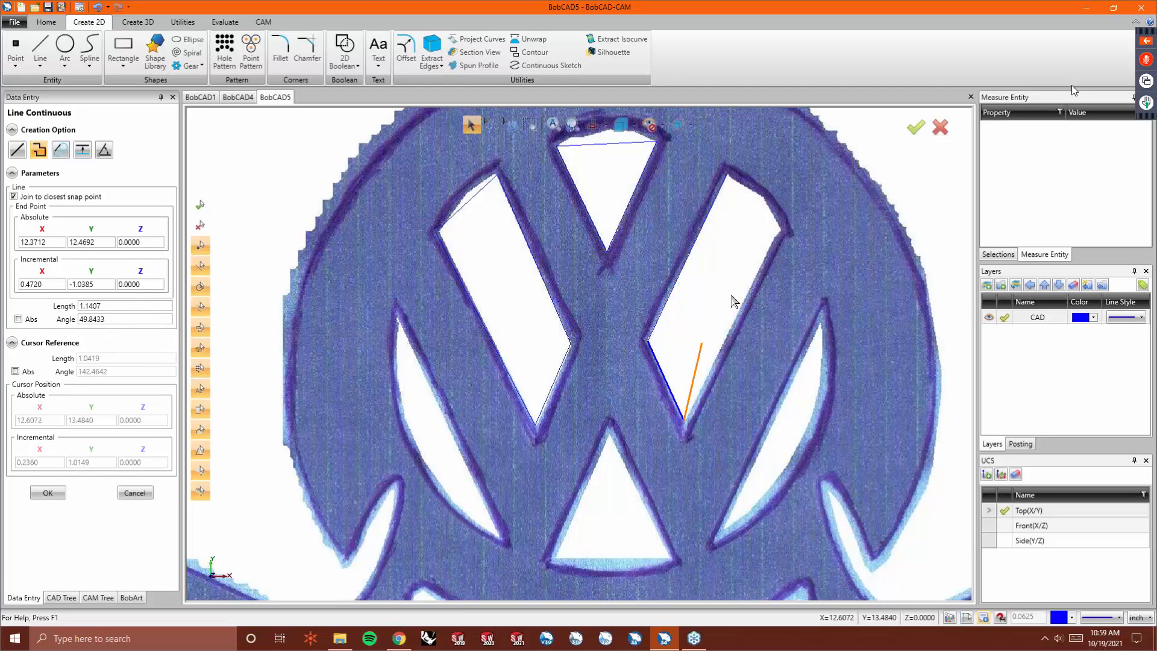
left_click(778, 231)
left_click(727, 175)
right_click(731, 194)
left_click(753, 201)
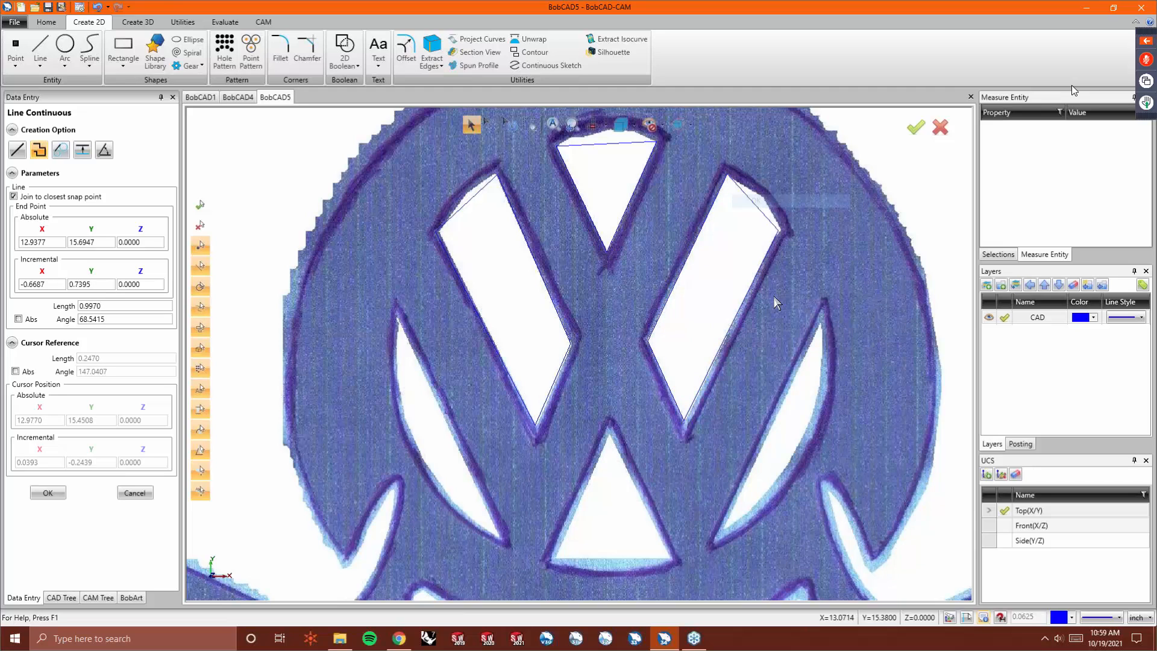
- Trace the lower triangular opening of the VW emblem with continuous lines
left_click(610, 428)
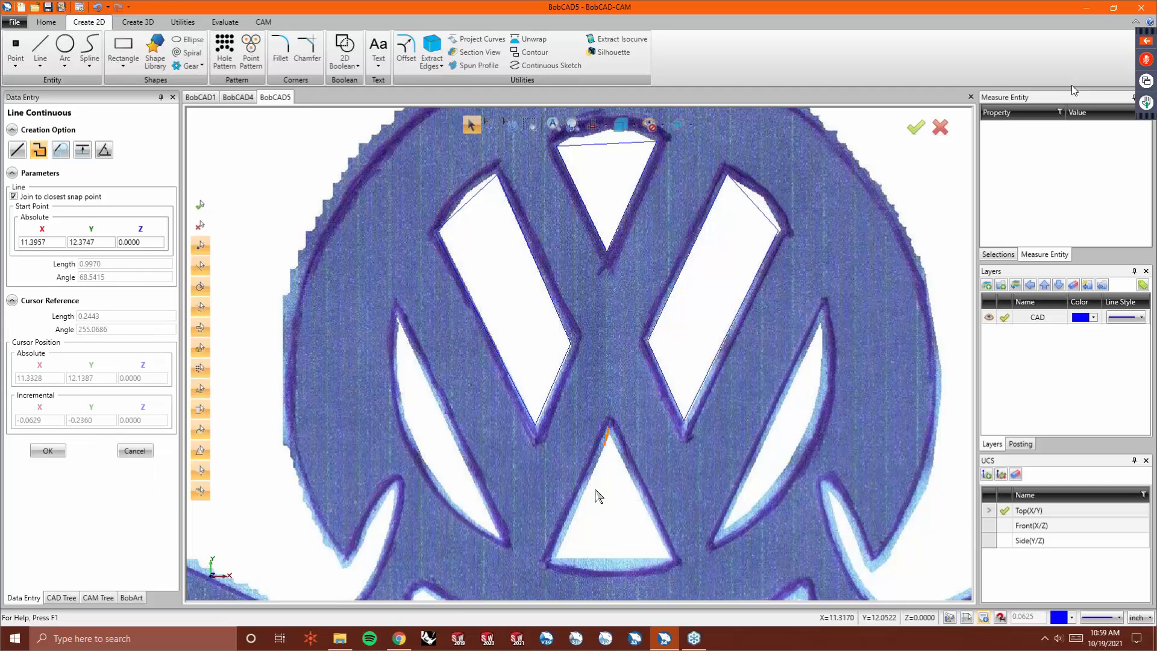
left_click(552, 561)
left_click(670, 559)
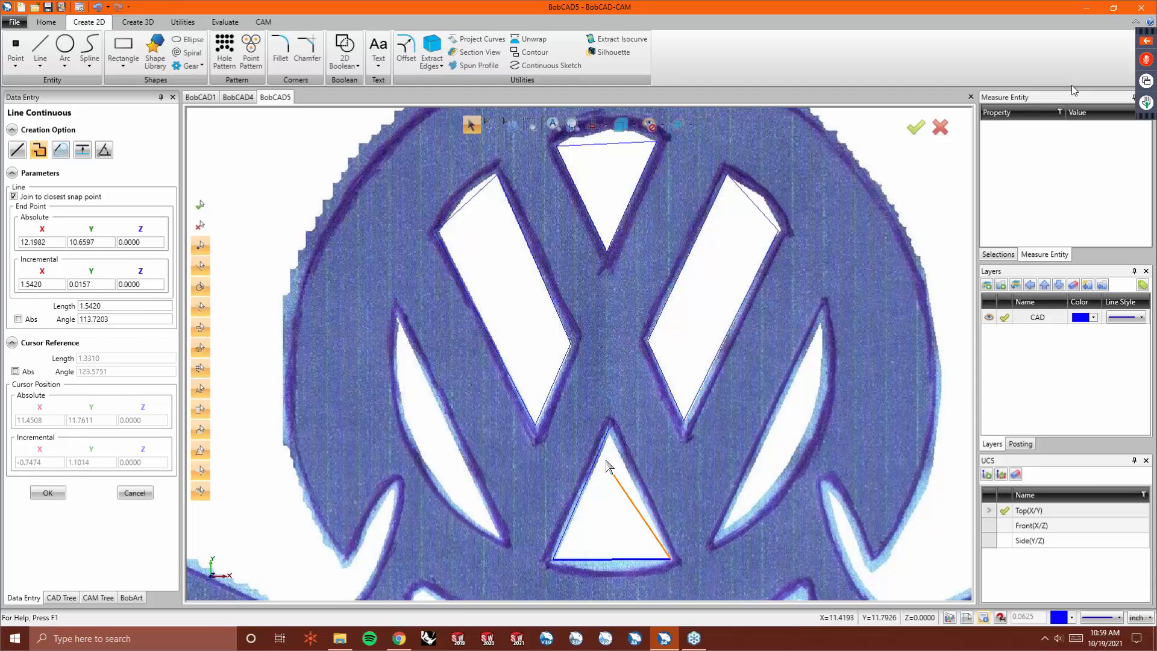
left_click(610, 429)
left_click(643, 282)
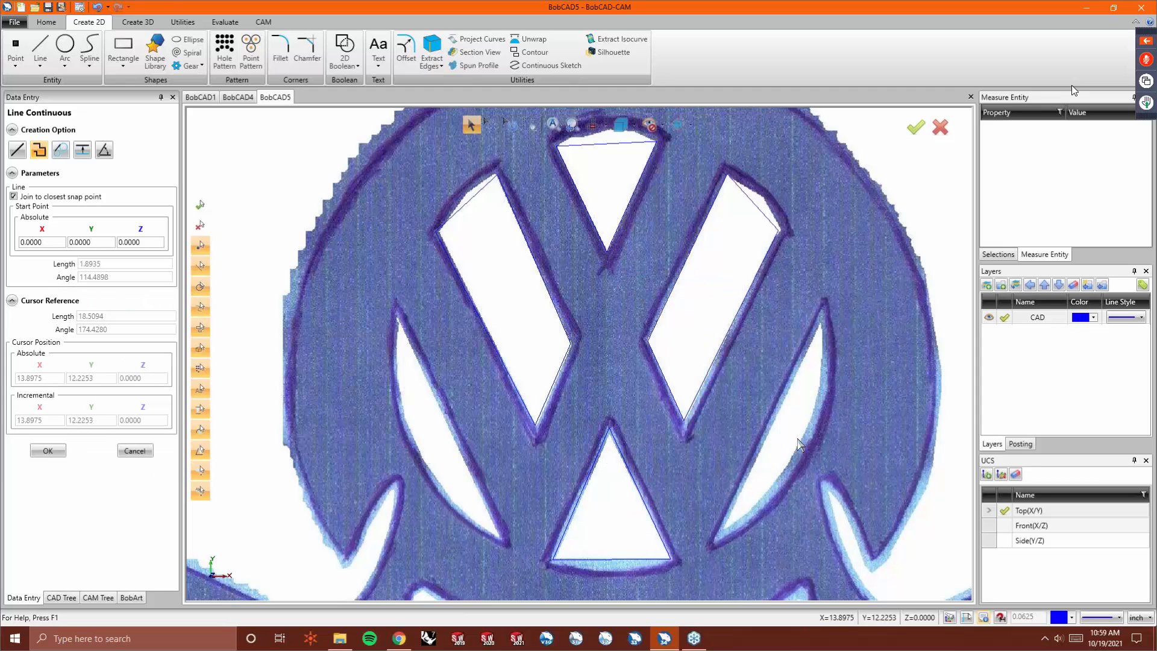
- Use Deform to bend the straight top edge of the top VW opening into an arc matching the image
scroll(621, 481, "down", 3)
scroll(618, 431, "up", 4)
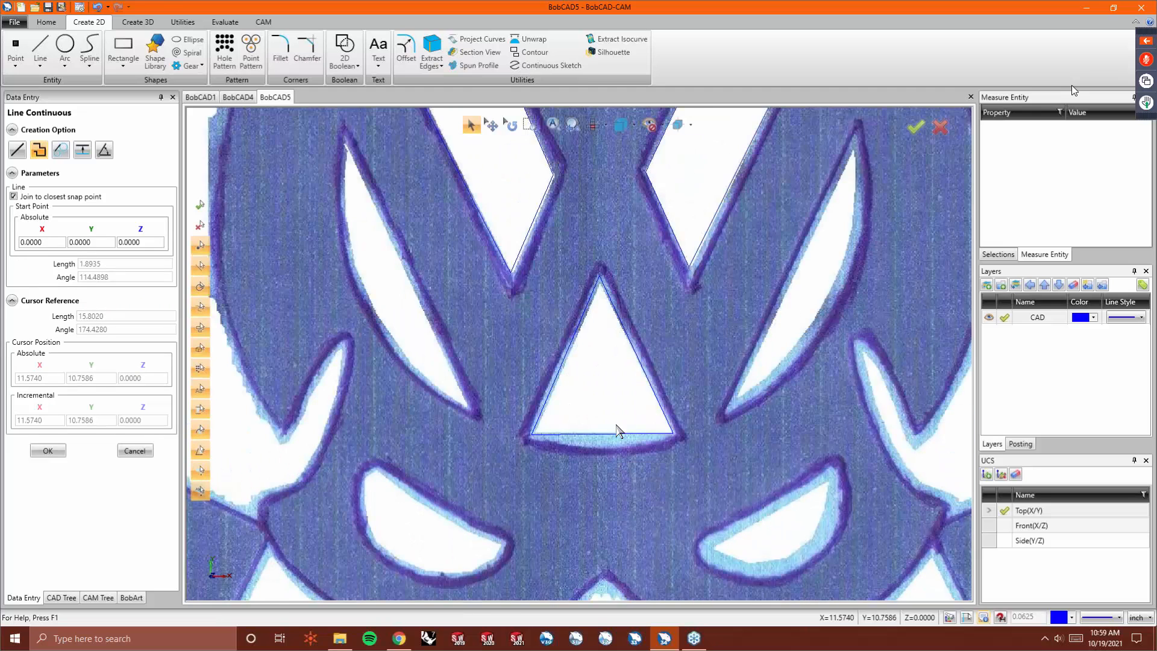
scroll(551, 508, "down", 3)
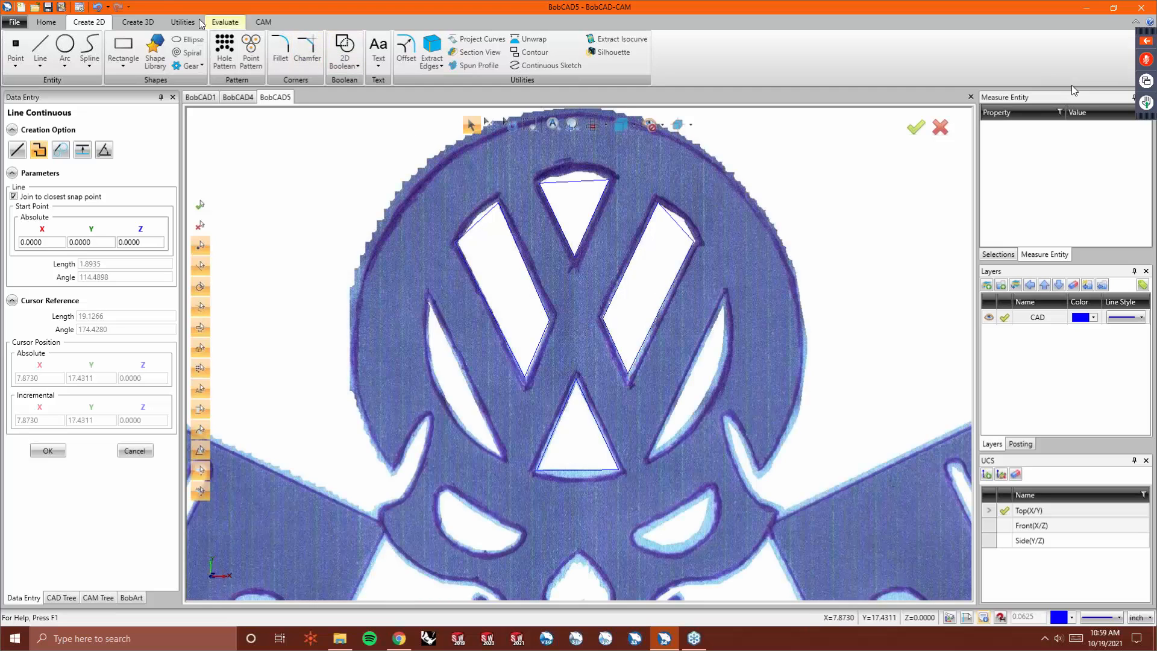
left_click(177, 23)
left_click(441, 53)
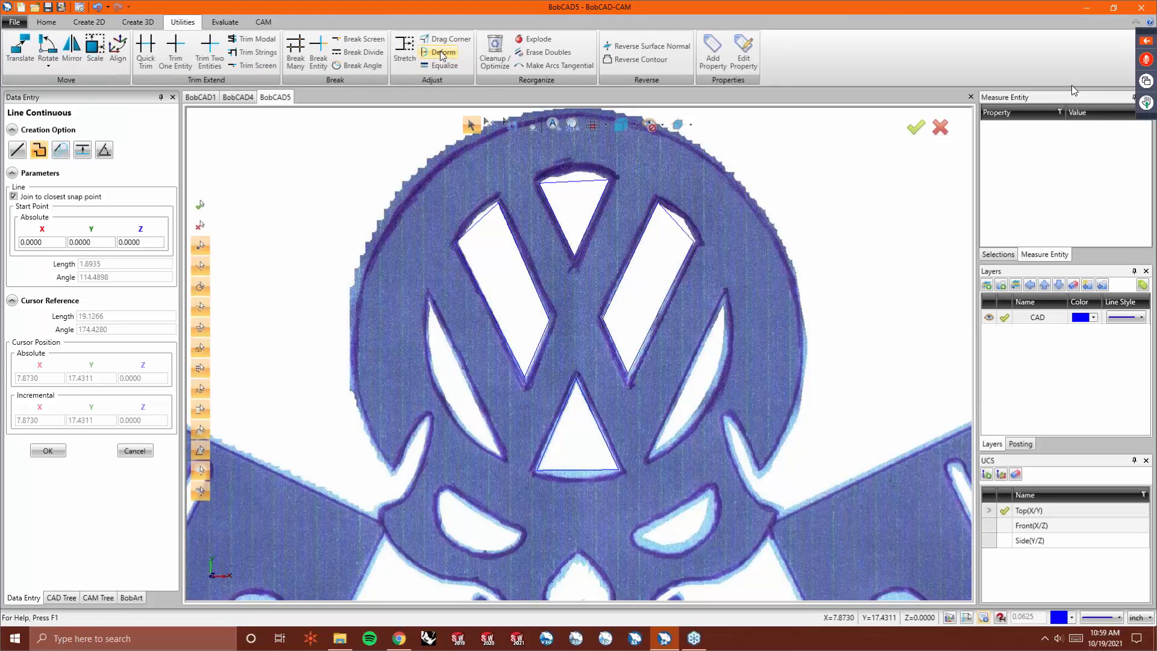
left_click(574, 181)
left_click(578, 179)
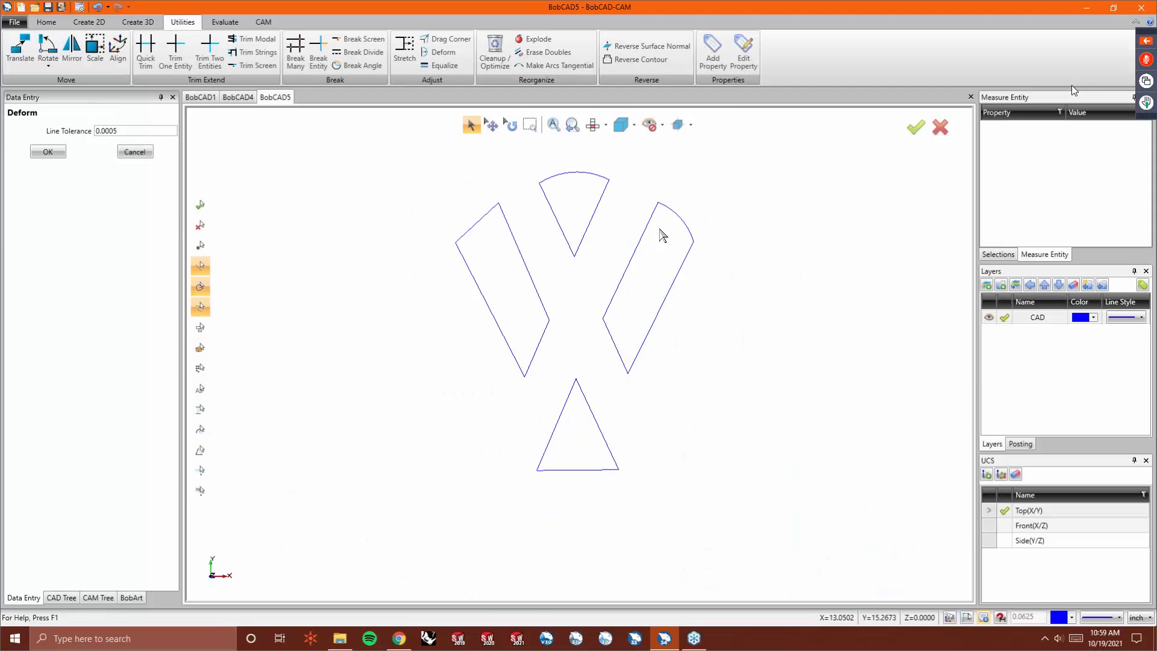
- Deform the left opening's top edge and the lower triangle's bottom edge into arcs following the image
left_click(484, 216)
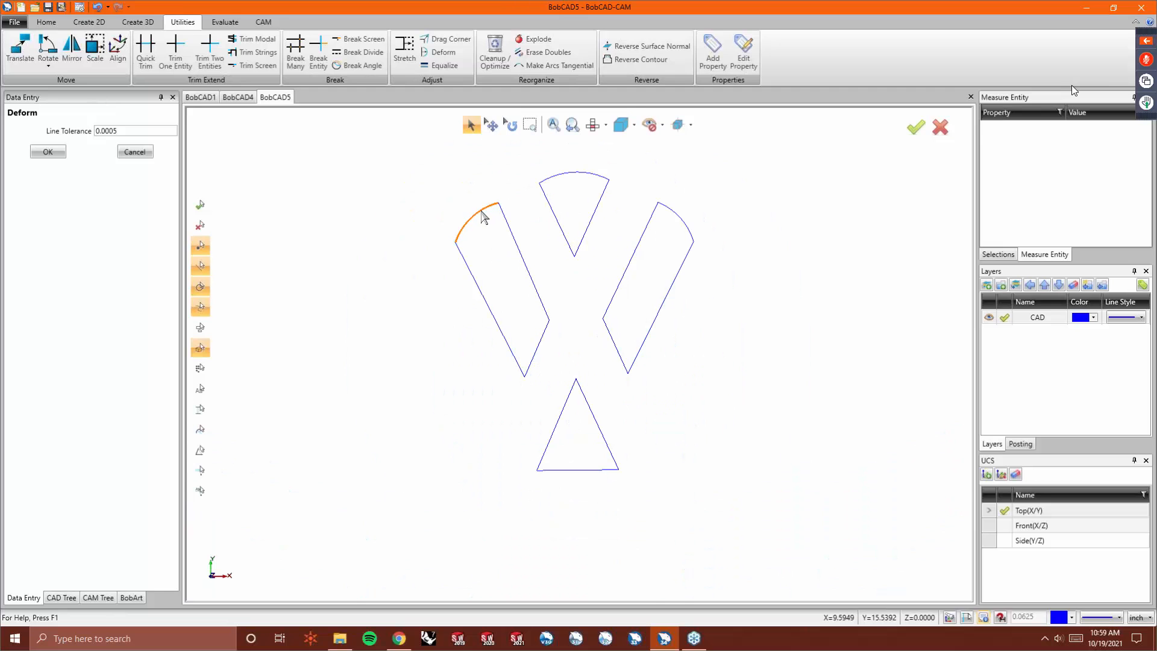
left_click(484, 220)
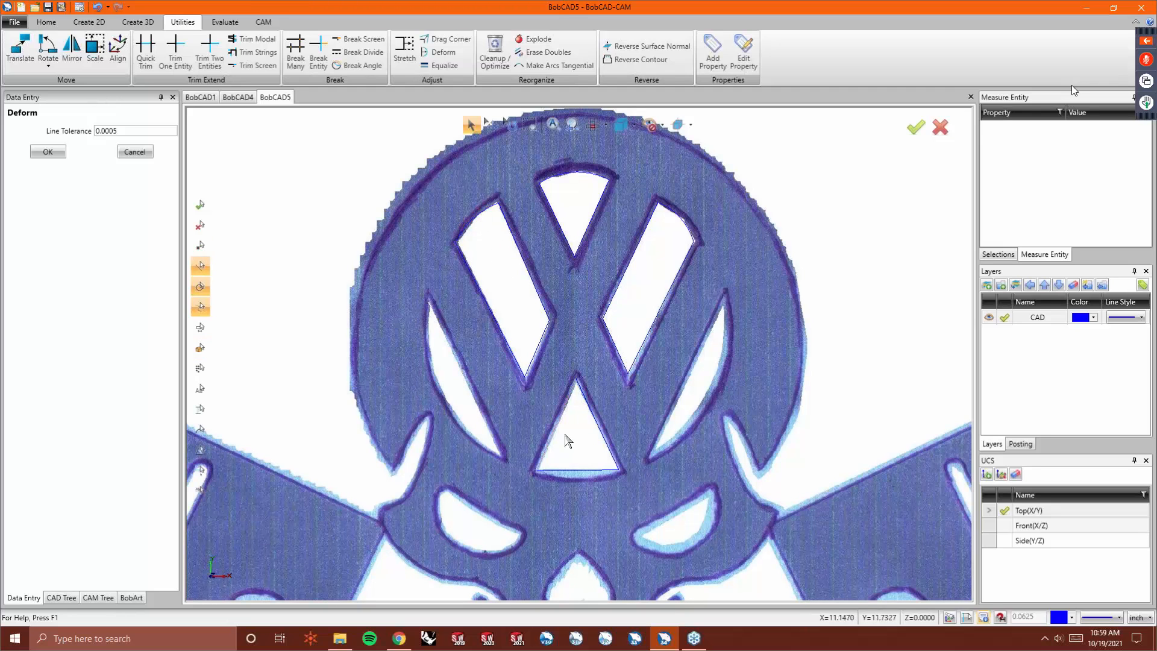
left_click(583, 469)
left_click(580, 479)
- Use Drag Corner to move the corners of the left VW opening onto the image outline
left_click(446, 39)
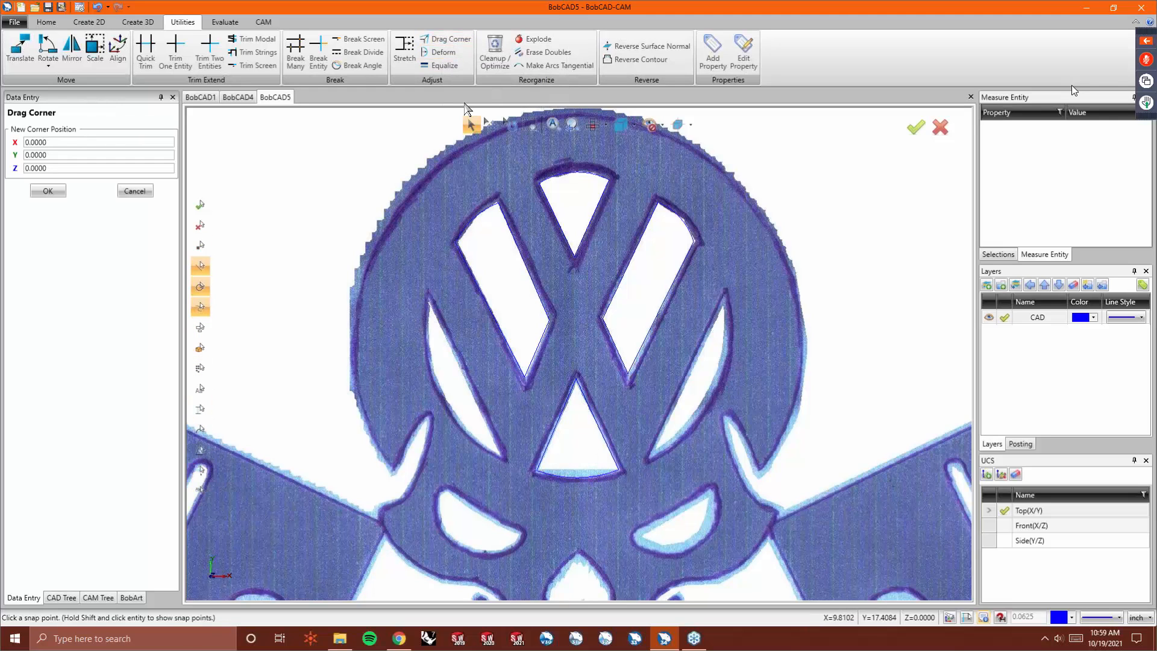
scroll(526, 377, "up", 5)
left_click(526, 378)
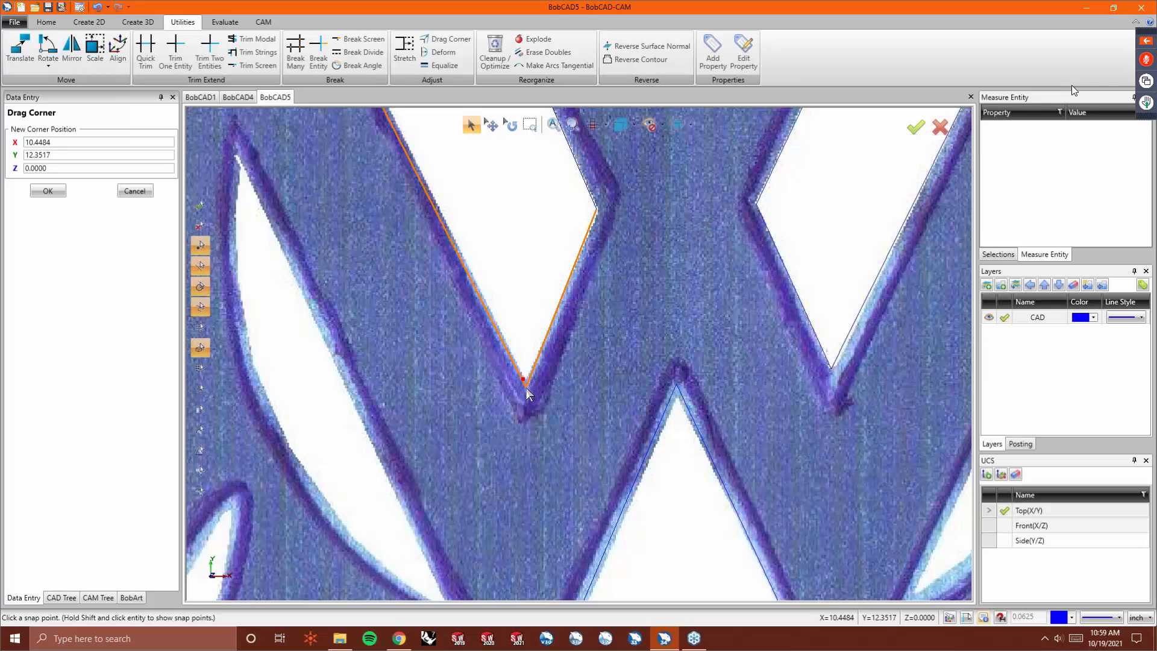
left_click(526, 388)
left_click(596, 208)
scroll(594, 241, "down", 2)
scroll(595, 241, "down", 5)
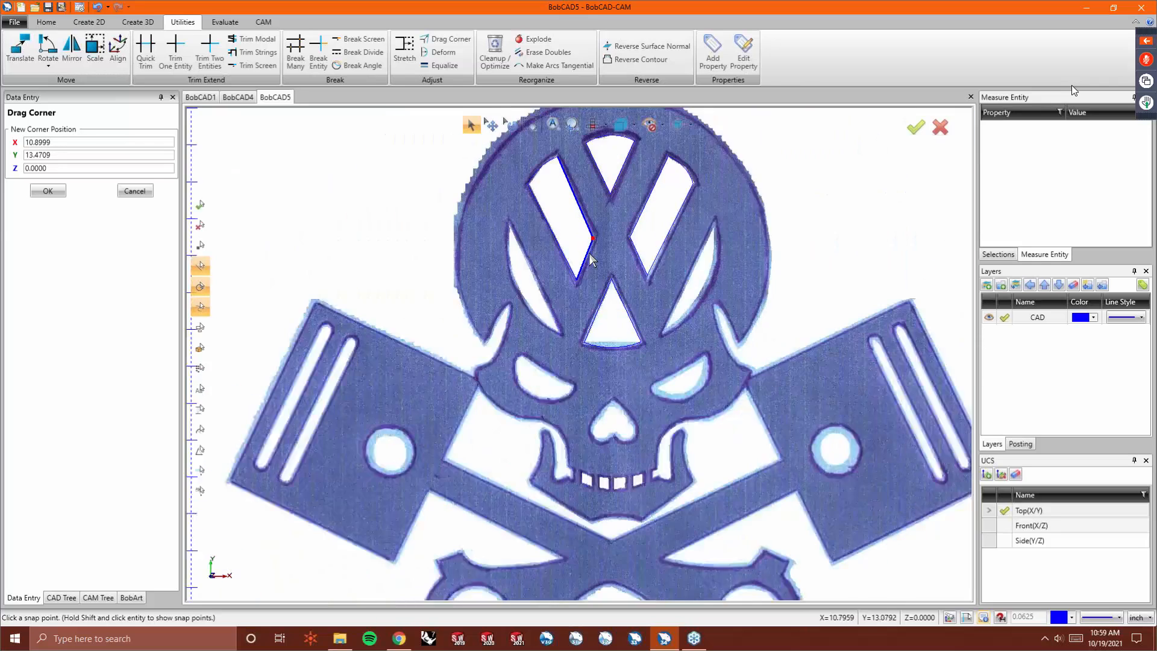
scroll(515, 449, "up", 6)
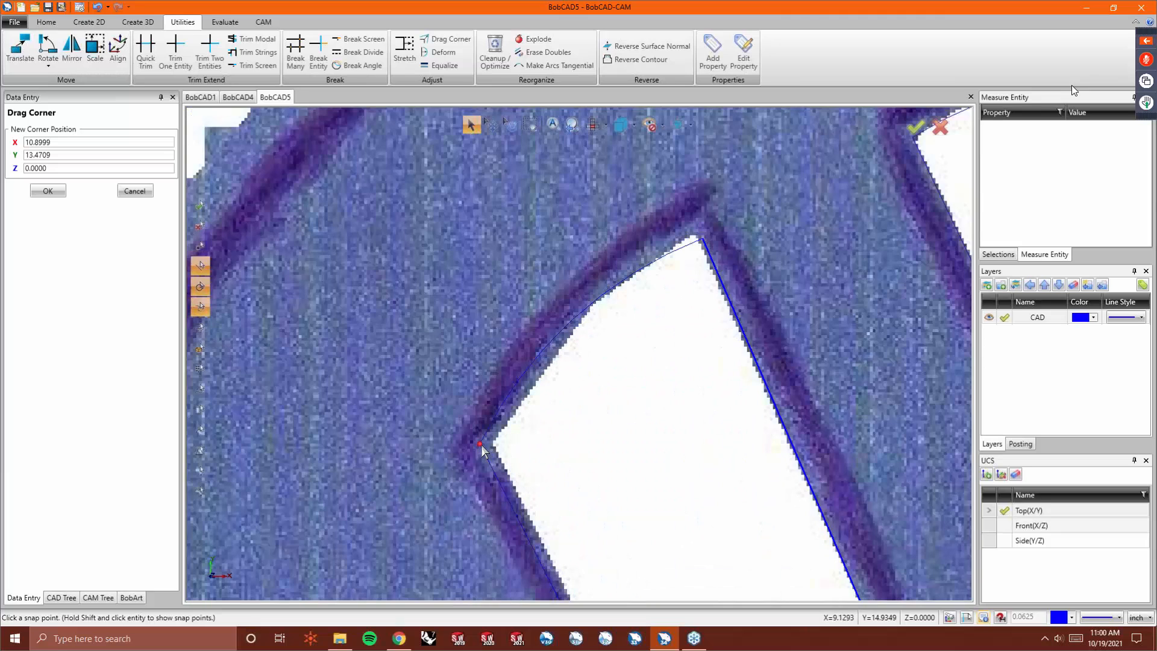
left_click(482, 445)
left_click(494, 446)
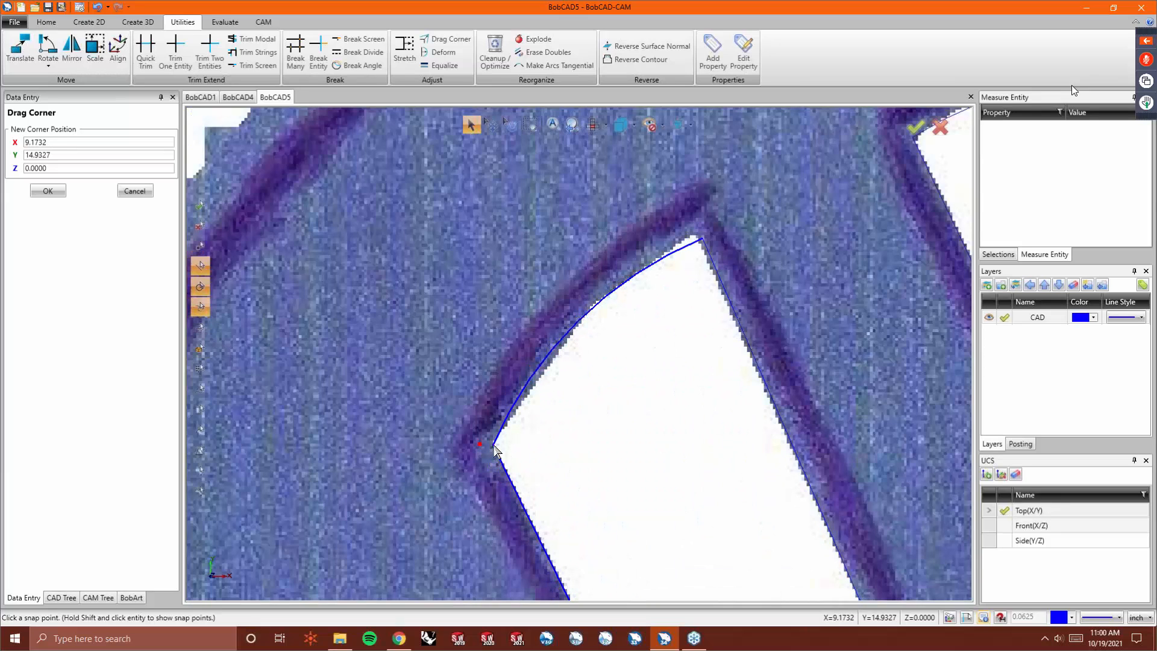
left_click(701, 240)
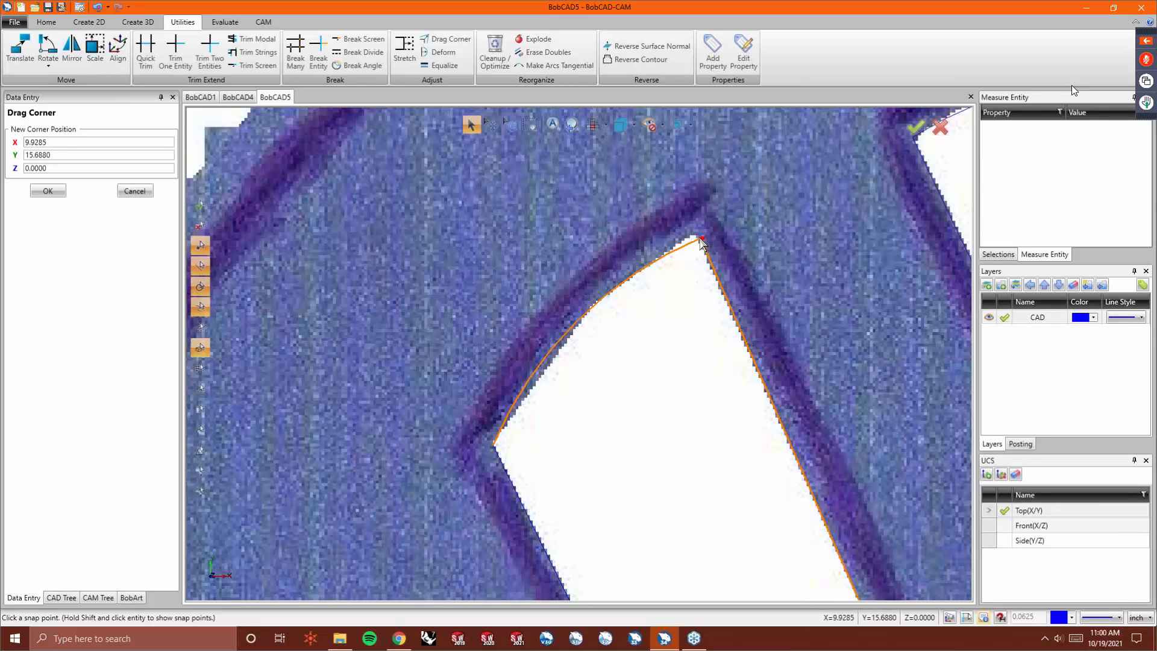
left_click(696, 237)
- Drag the corners of the right and top VW openings onto the image outline
scroll(649, 237, "down", 5)
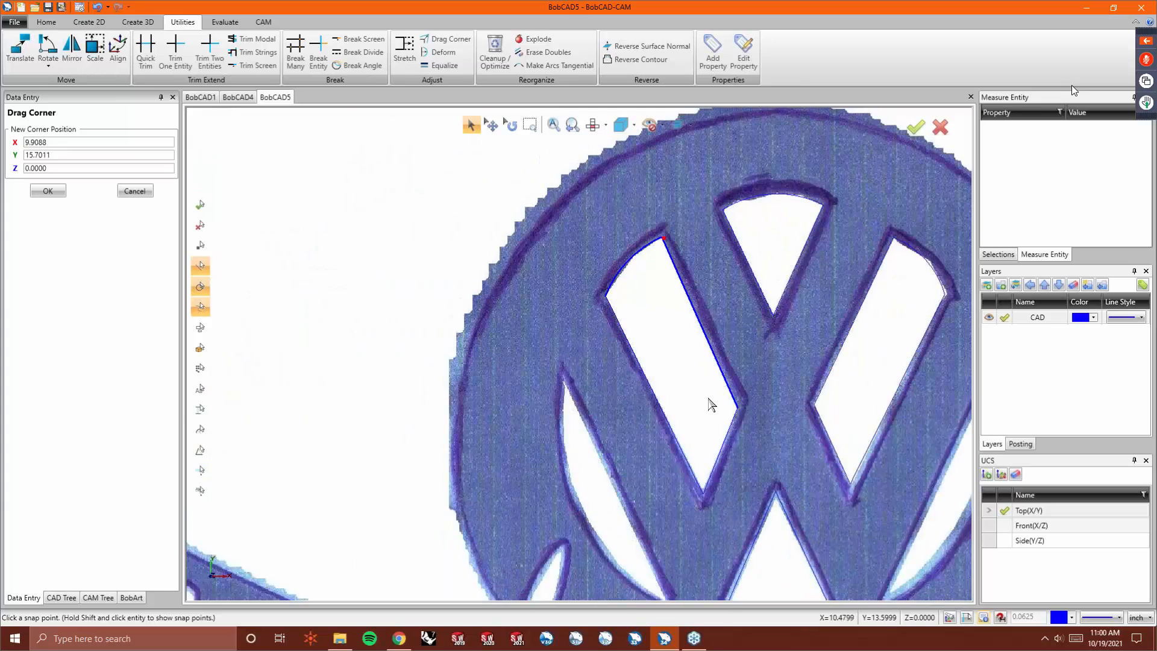
scroll(785, 175, "down", 2)
scroll(786, 175, "up", 5)
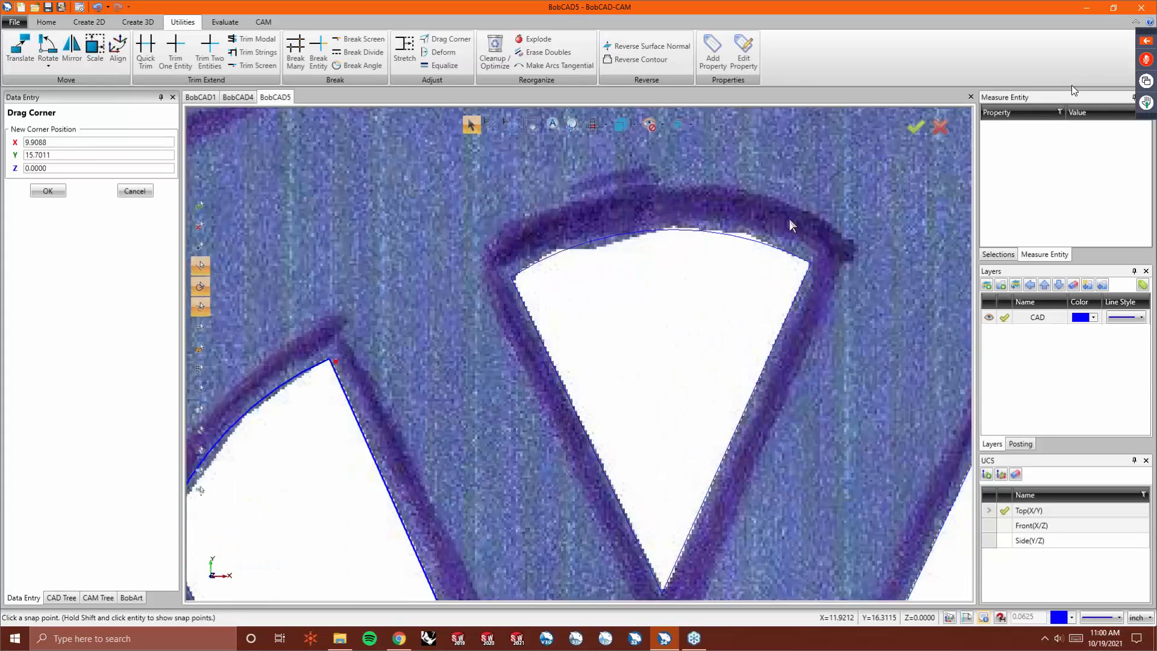
scroll(473, 279, "down", 4)
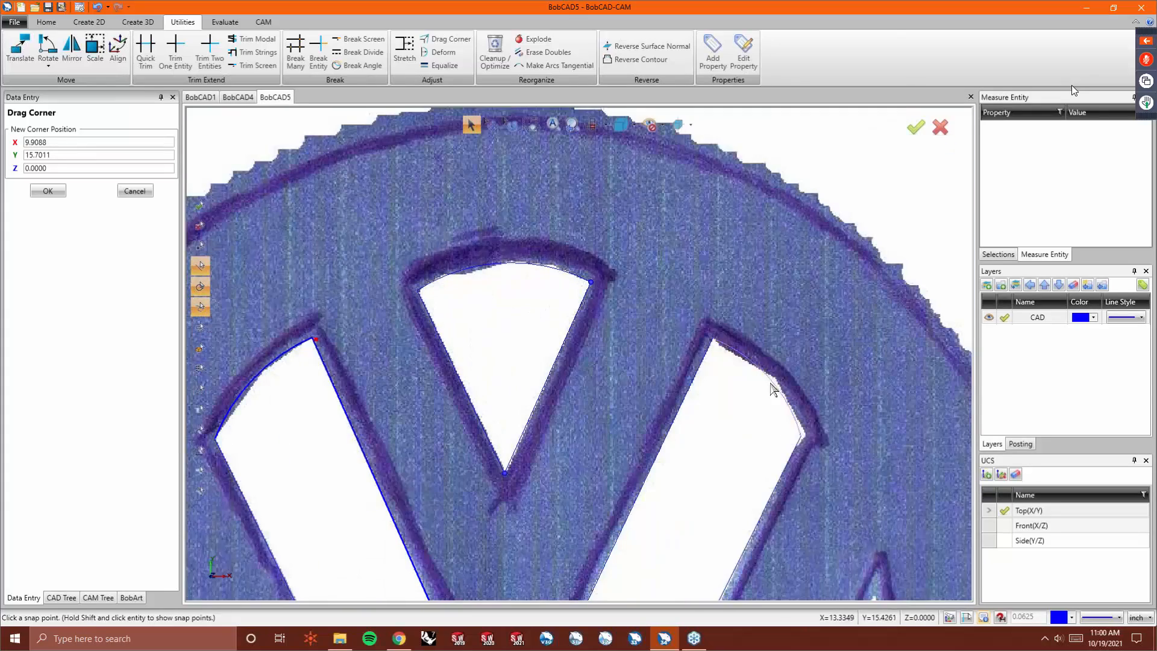
left_click(802, 436)
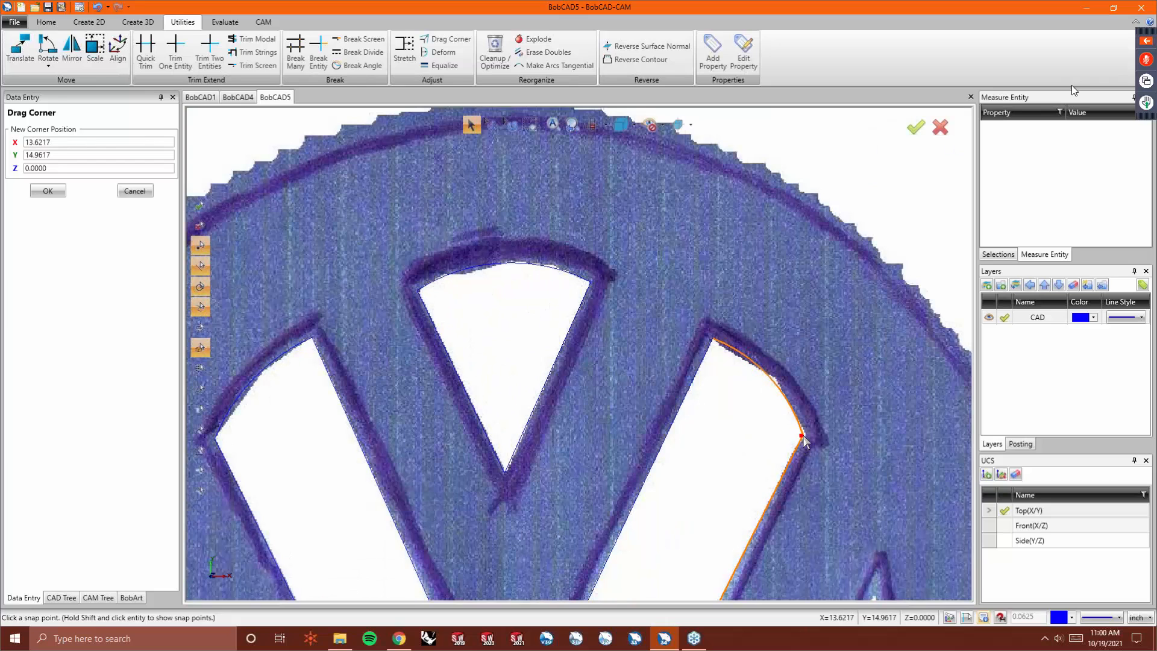
scroll(762, 400, "down", 3)
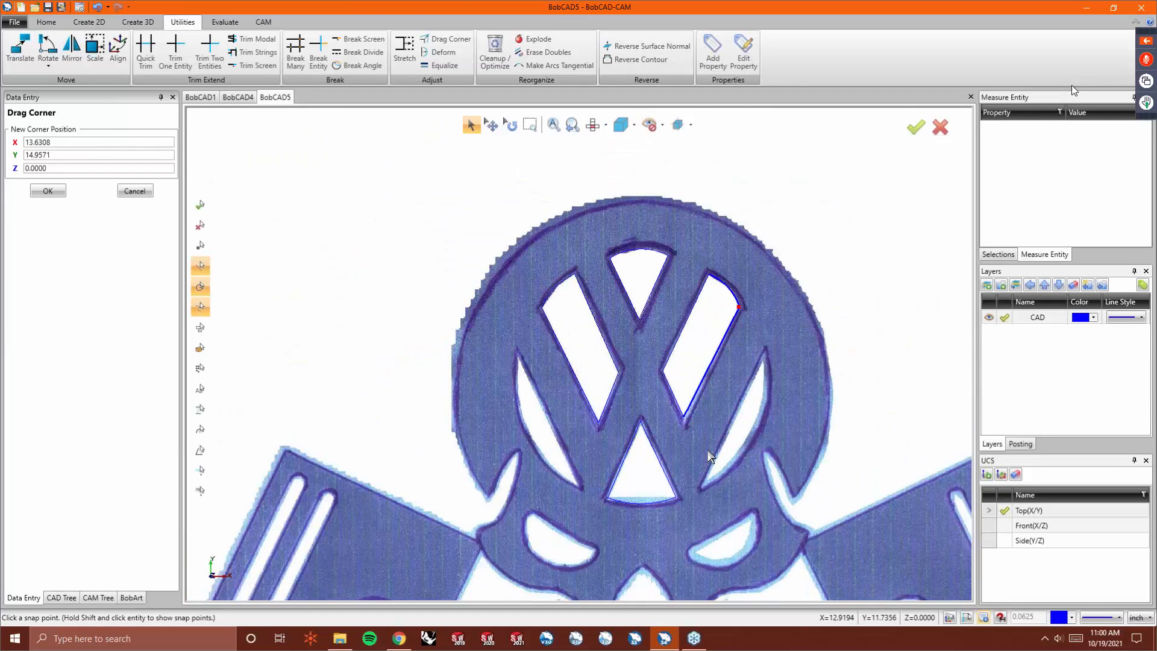
scroll(693, 434, "up", 5)
scroll(686, 425, "up", 6)
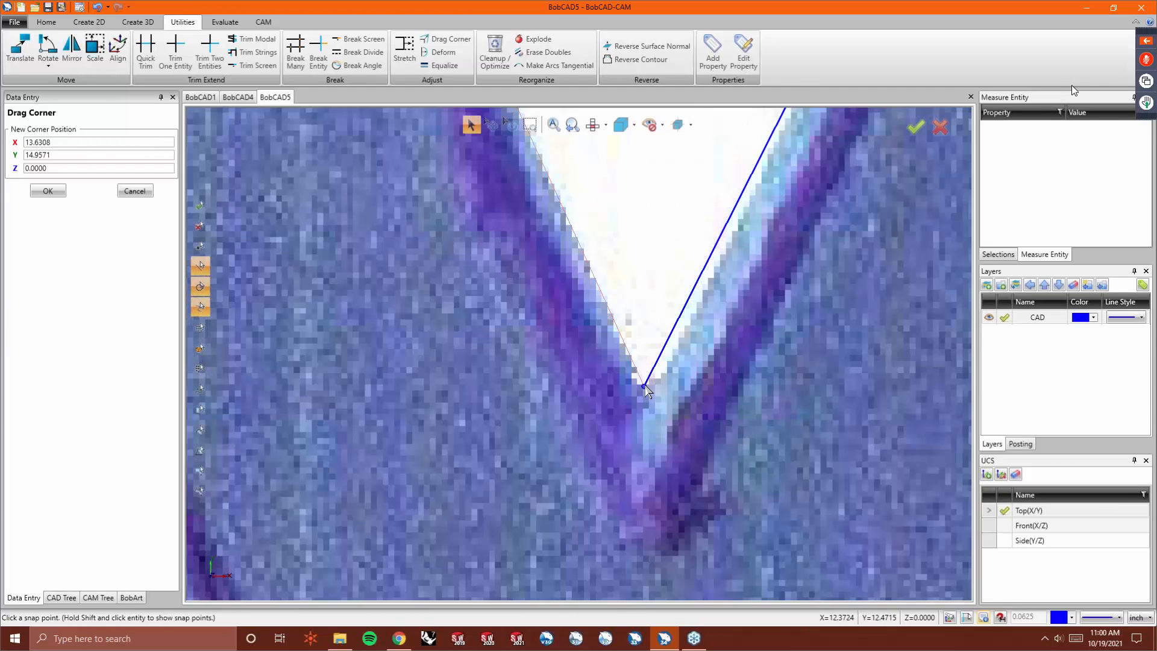
left_click(645, 388)
left_click(648, 408)
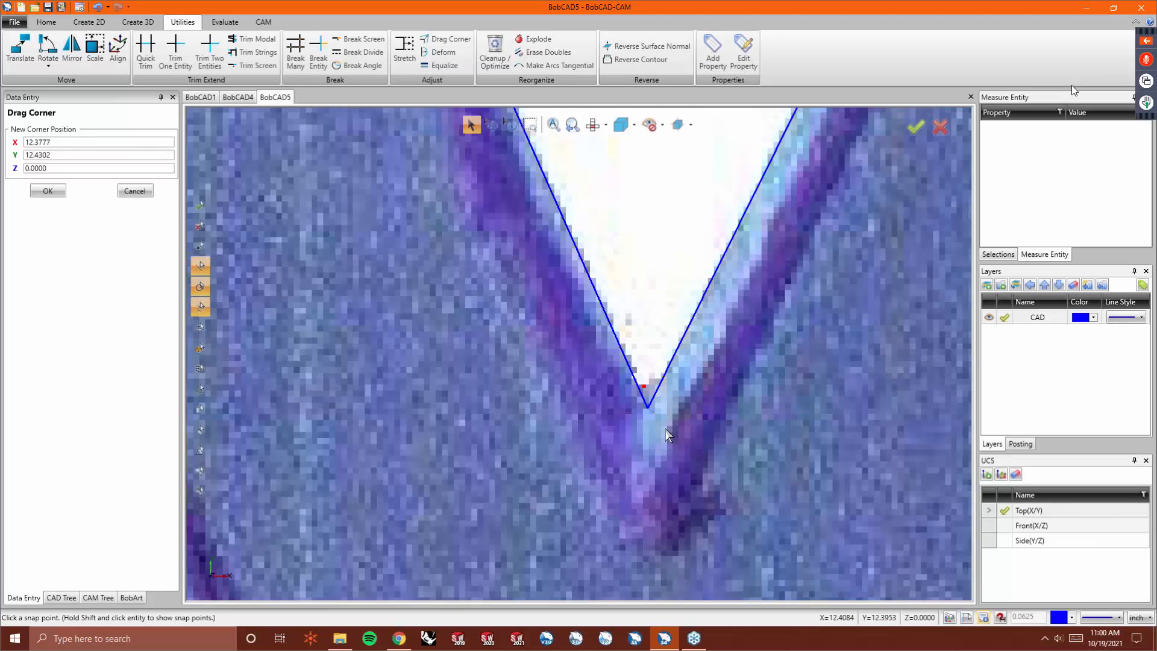
scroll(665, 429, "down", 3)
scroll(663, 426, "down", 2)
scroll(606, 330, "up", 8)
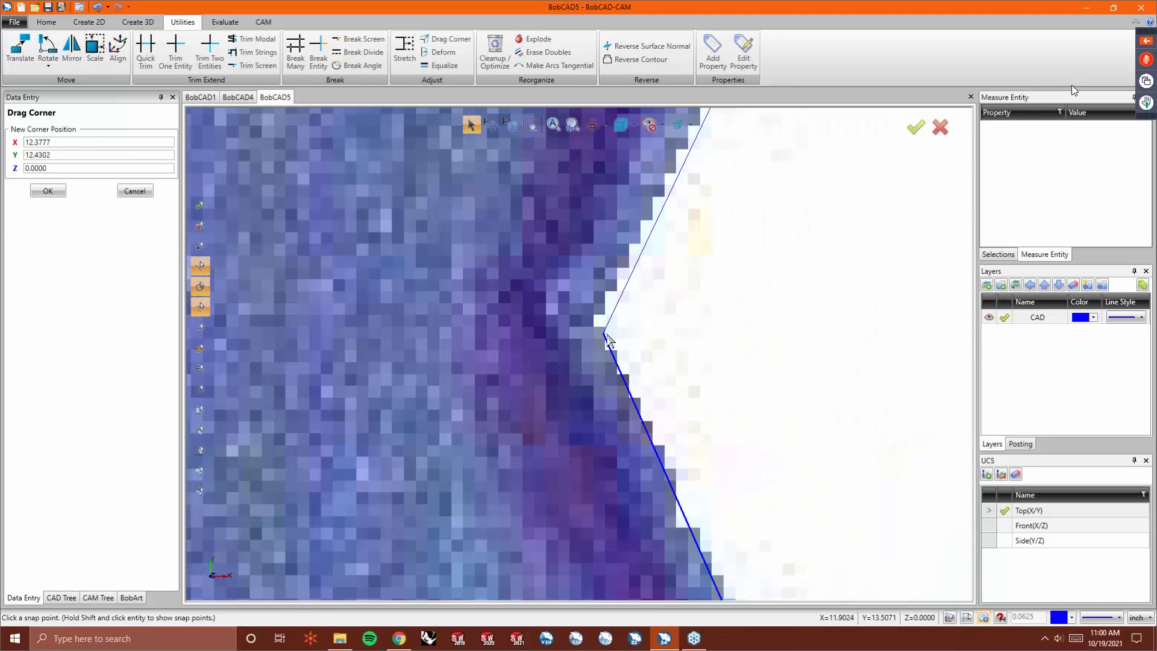
scroll(533, 311, "down", 4)
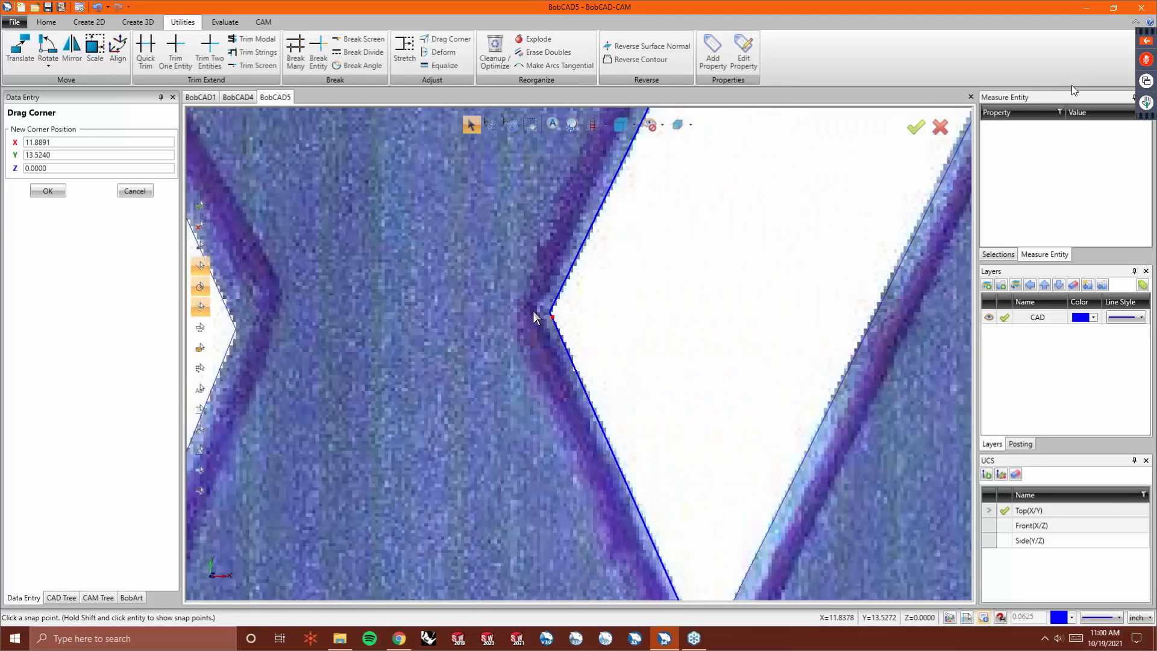
scroll(533, 311, "down", 4)
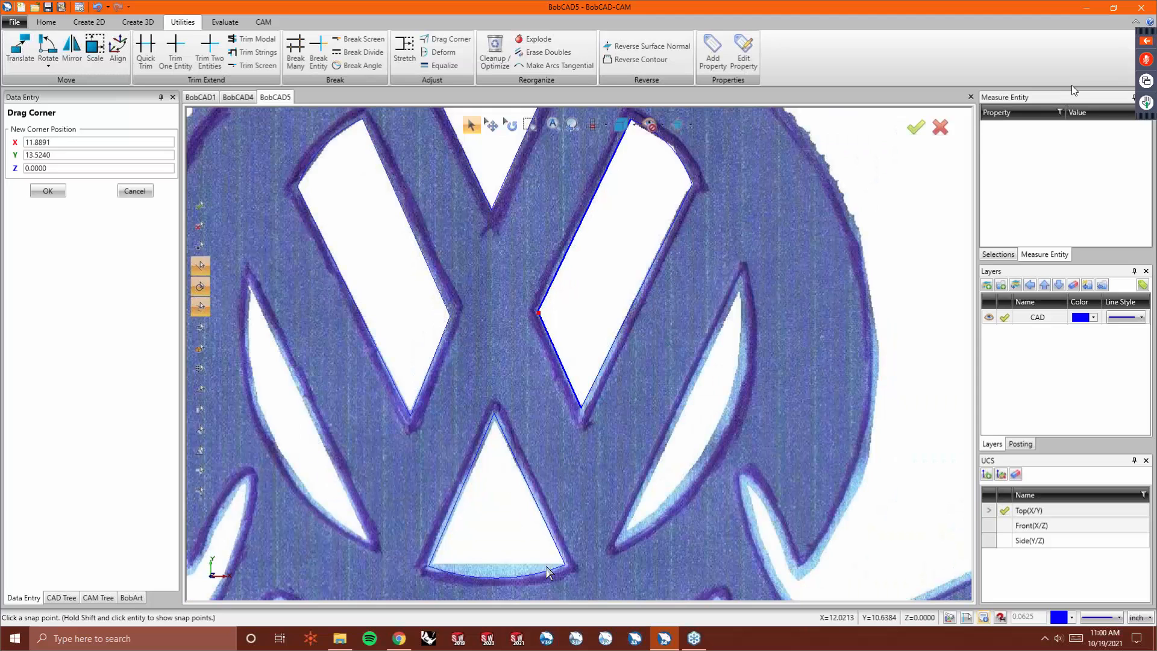
scroll(441, 566, "up", 5)
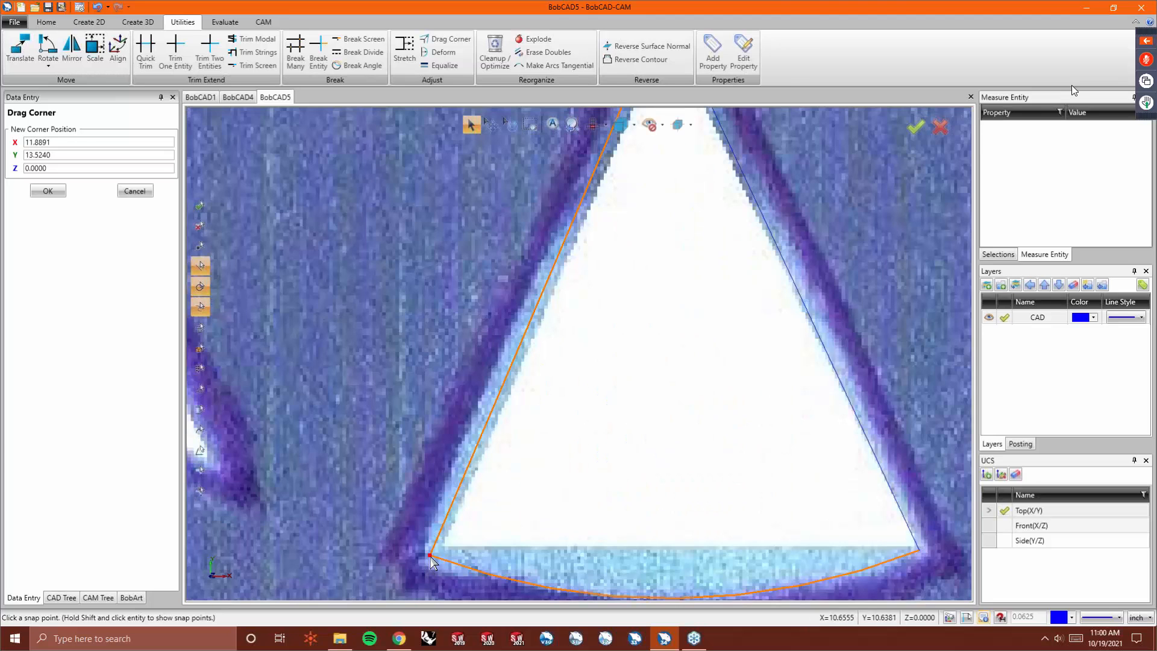
- Drag the corners of the lower triangular opening onto the image outline
left_click(413, 559)
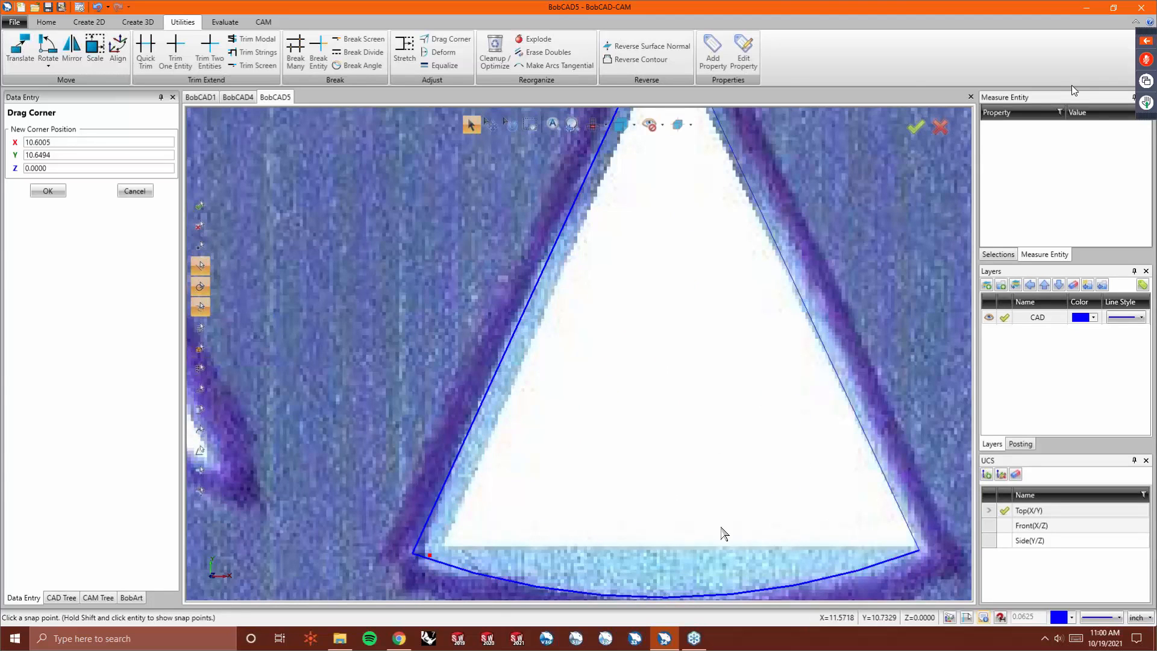
scroll(720, 535, "down", 3)
left_click(837, 540)
left_click(690, 226)
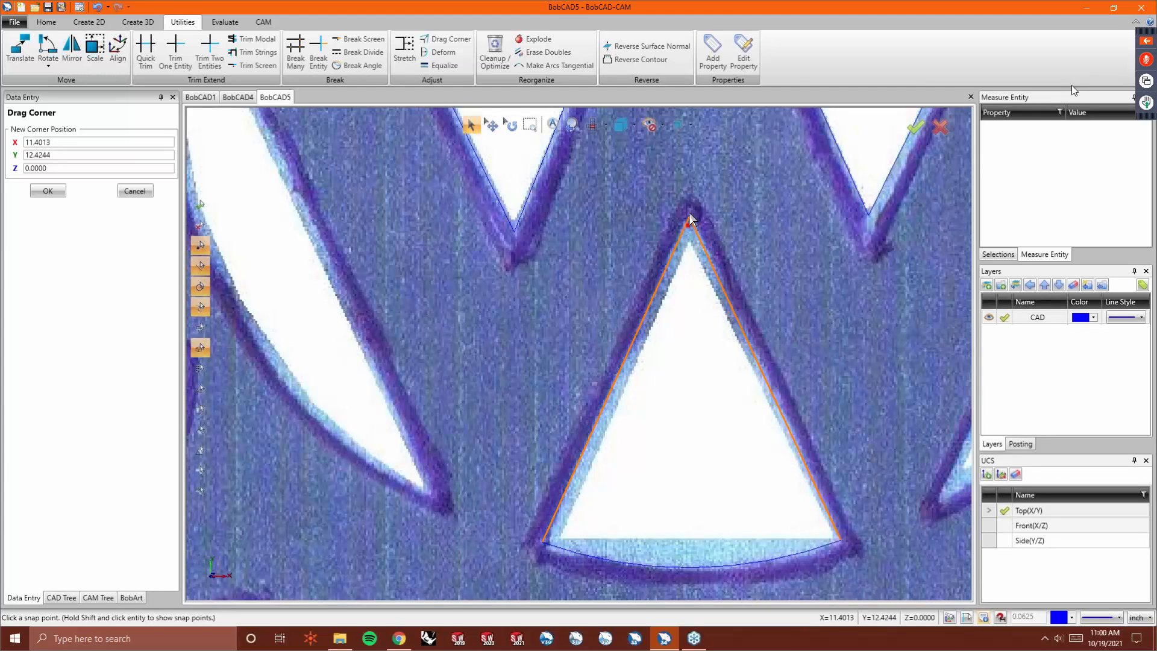
left_click(689, 212)
scroll(602, 264, "down", 3)
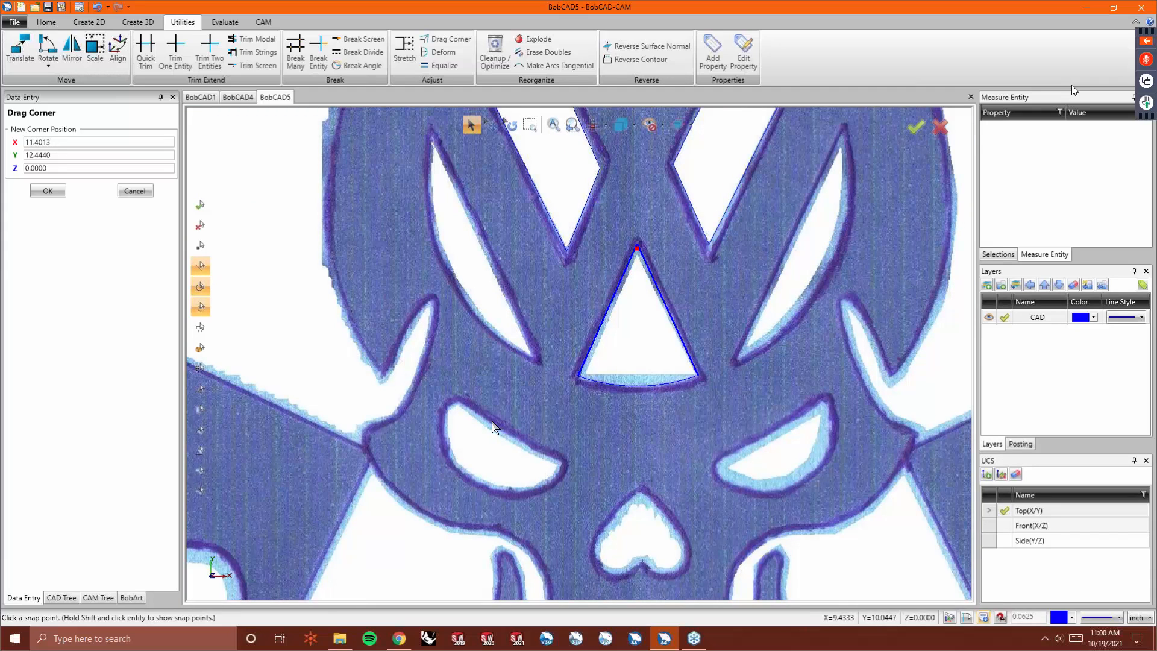
scroll(525, 486, "down", 2)
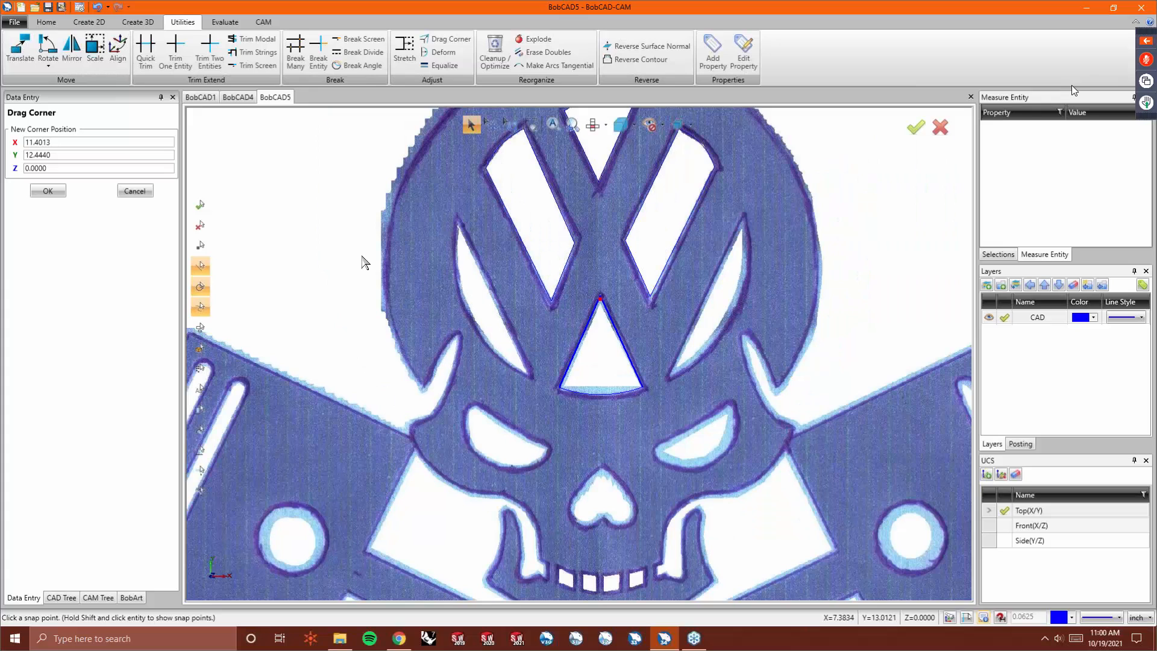
- Draw single lines along the inner edges of the left and right VW openings
left_click(89, 24)
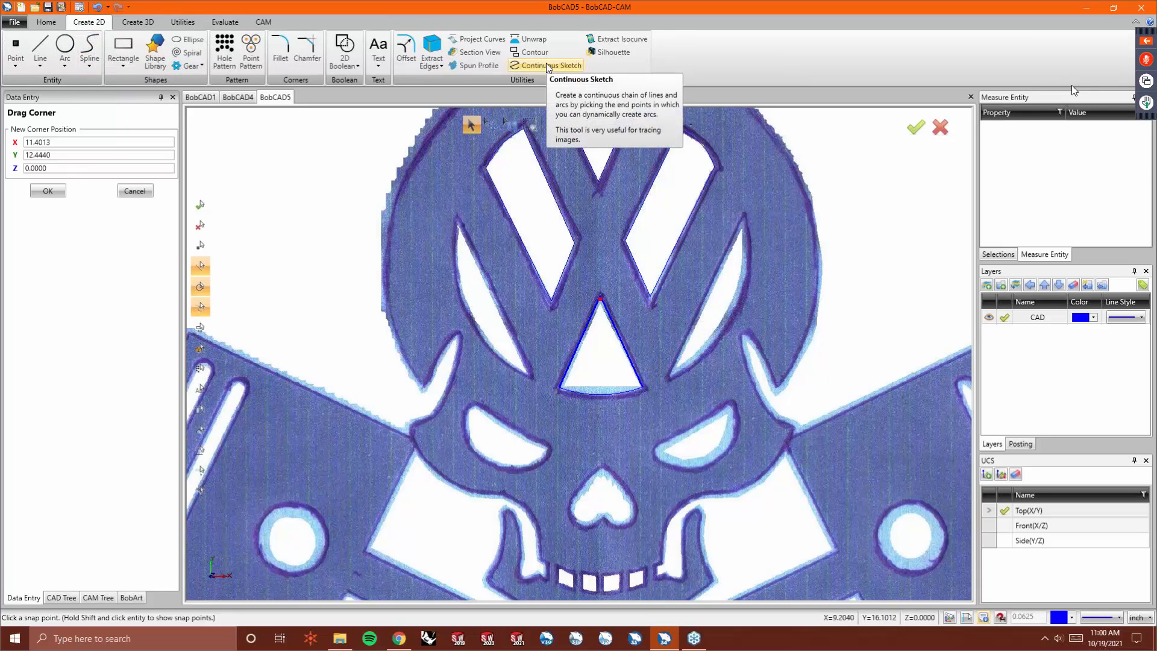
left_click(39, 45)
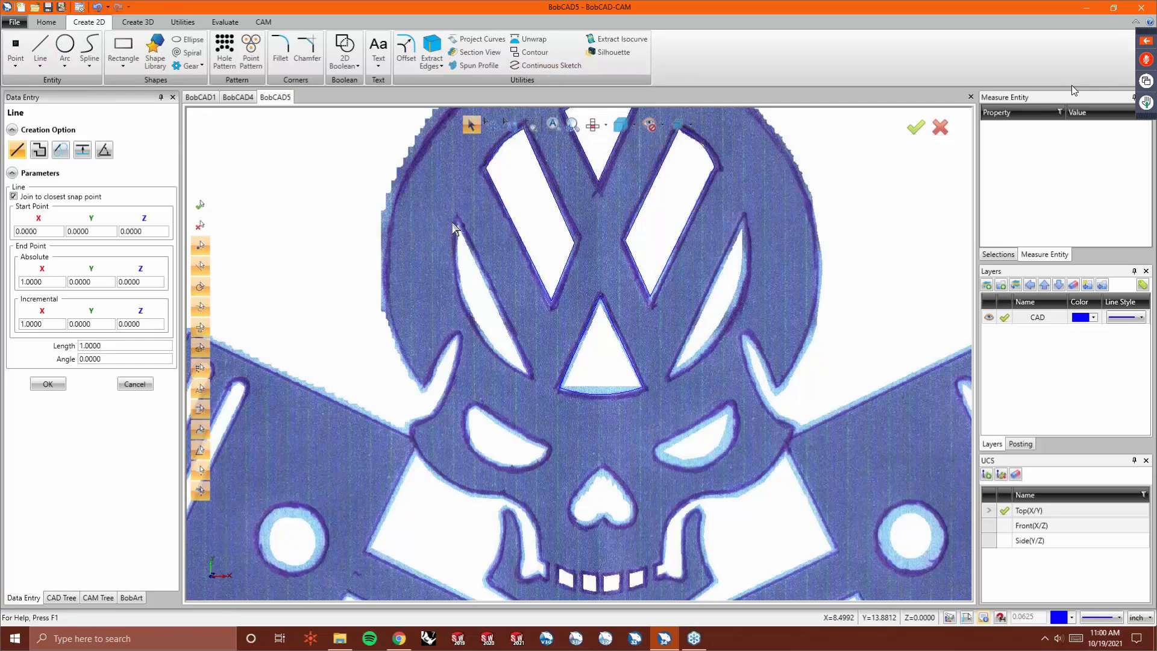
scroll(458, 230, "up", 3)
left_click(470, 234)
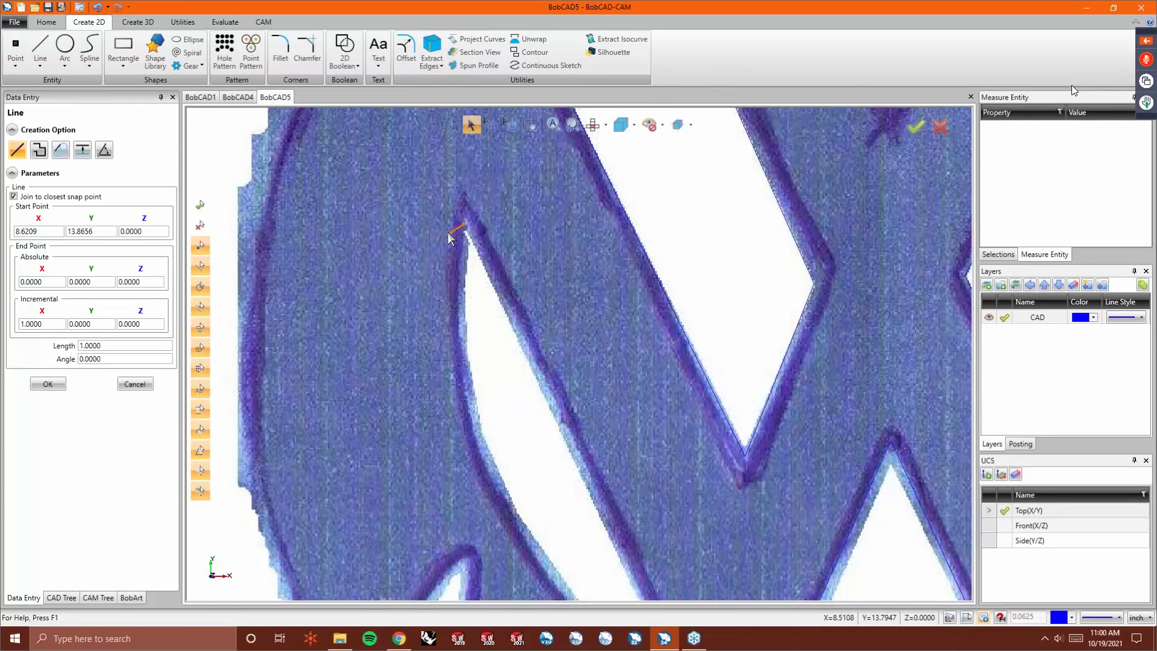
scroll(458, 229, "down", 3)
scroll(500, 357, "up", 3)
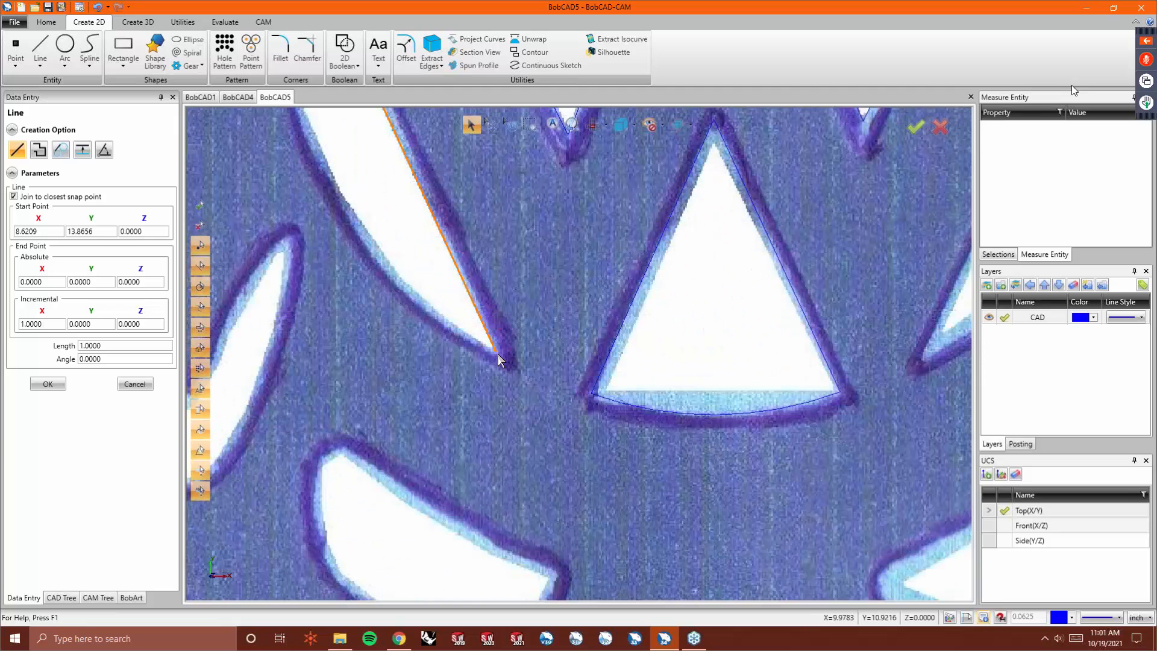
left_click(501, 359)
scroll(372, 341, "down", 3)
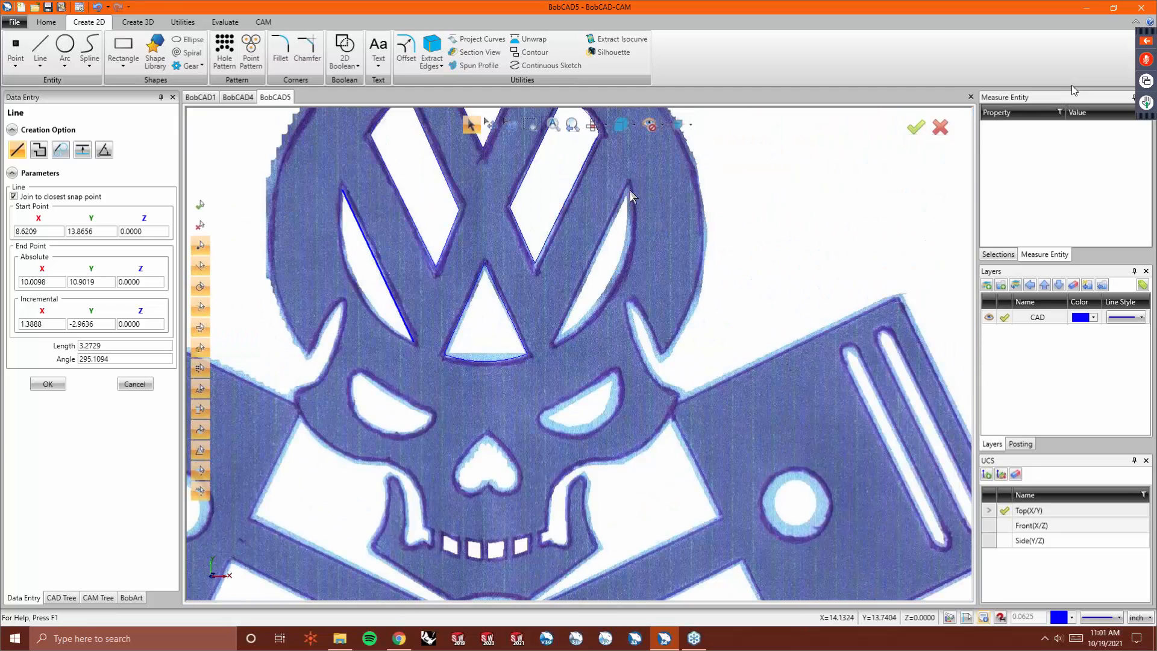
left_click(631, 189)
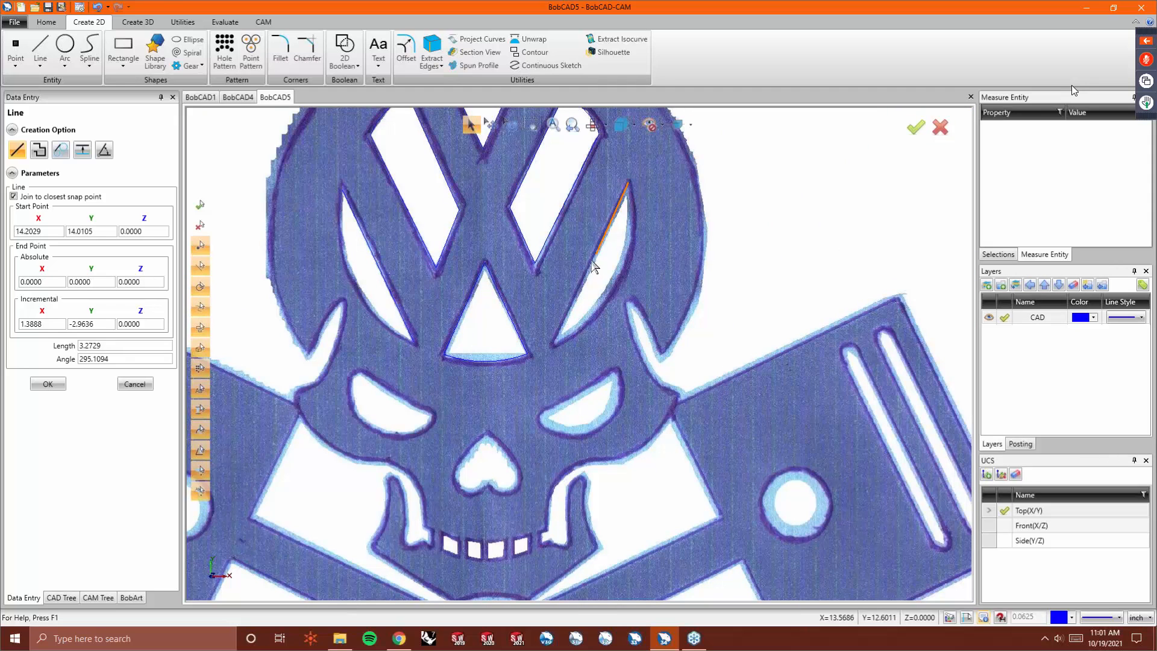
left_click(555, 348)
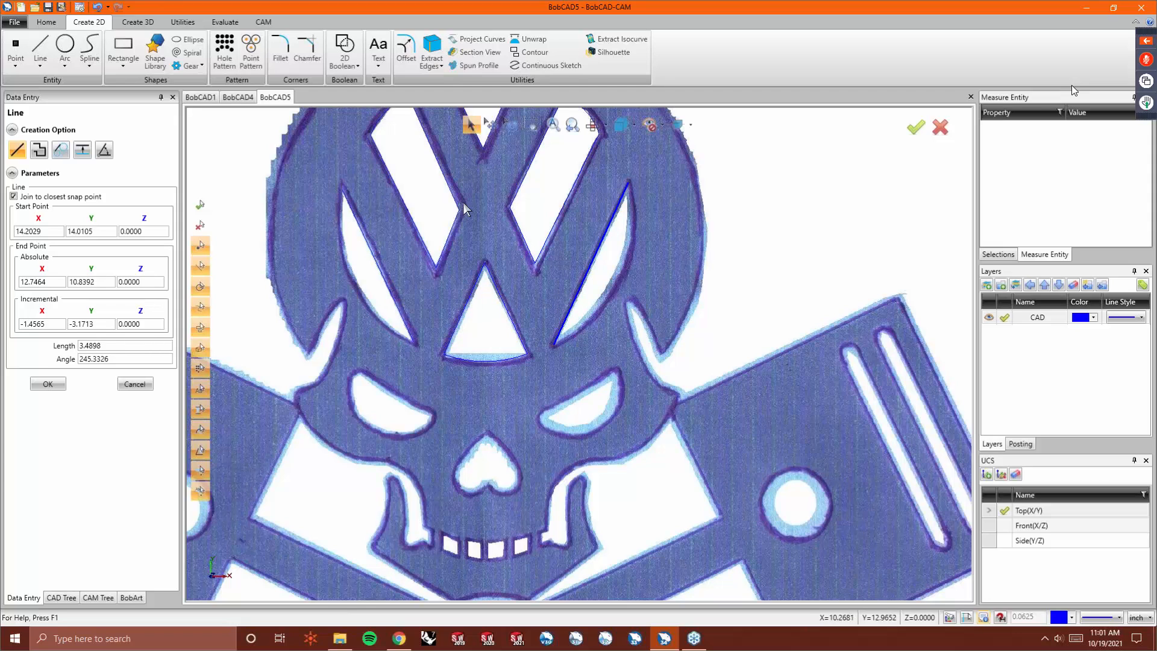
- Use Continuous Sketch to trace a curve along the outer curved edge of the right VW opening
left_click(555, 64)
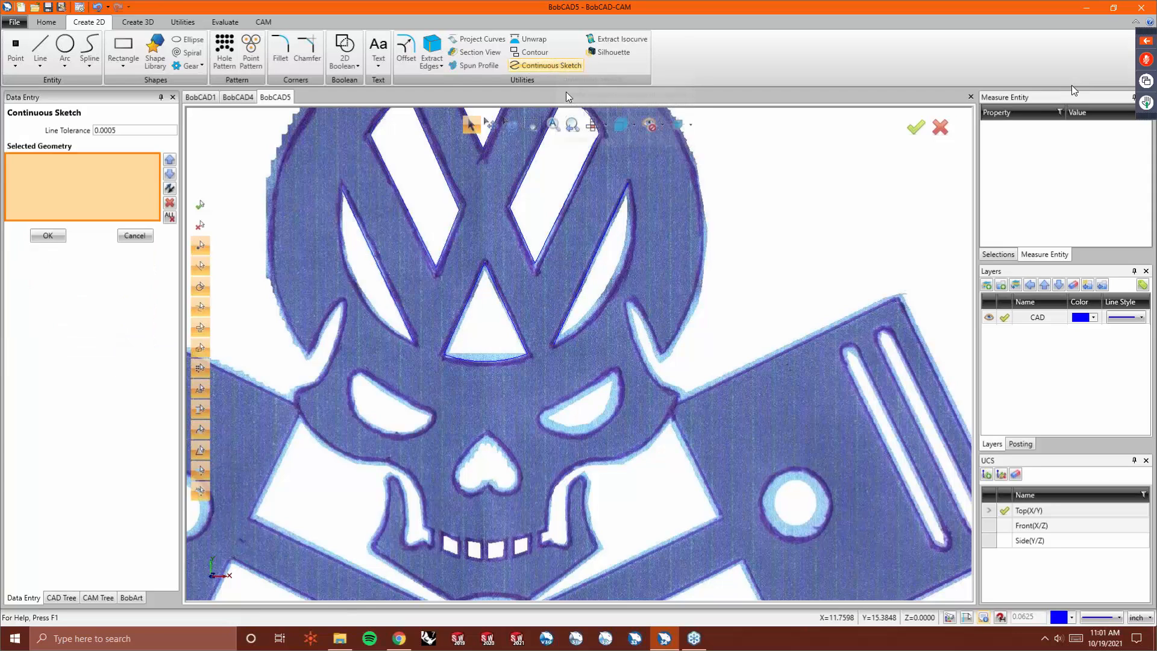
left_click(628, 184)
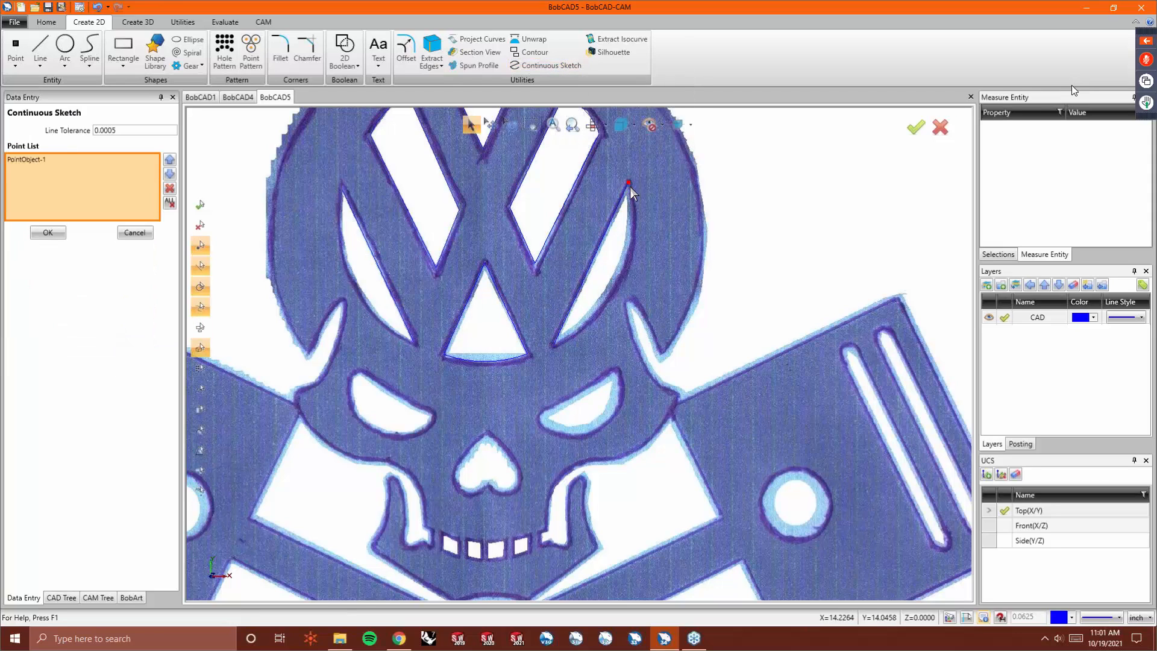
left_click(616, 279)
left_click(555, 345)
right_click(422, 357)
left_click(435, 368)
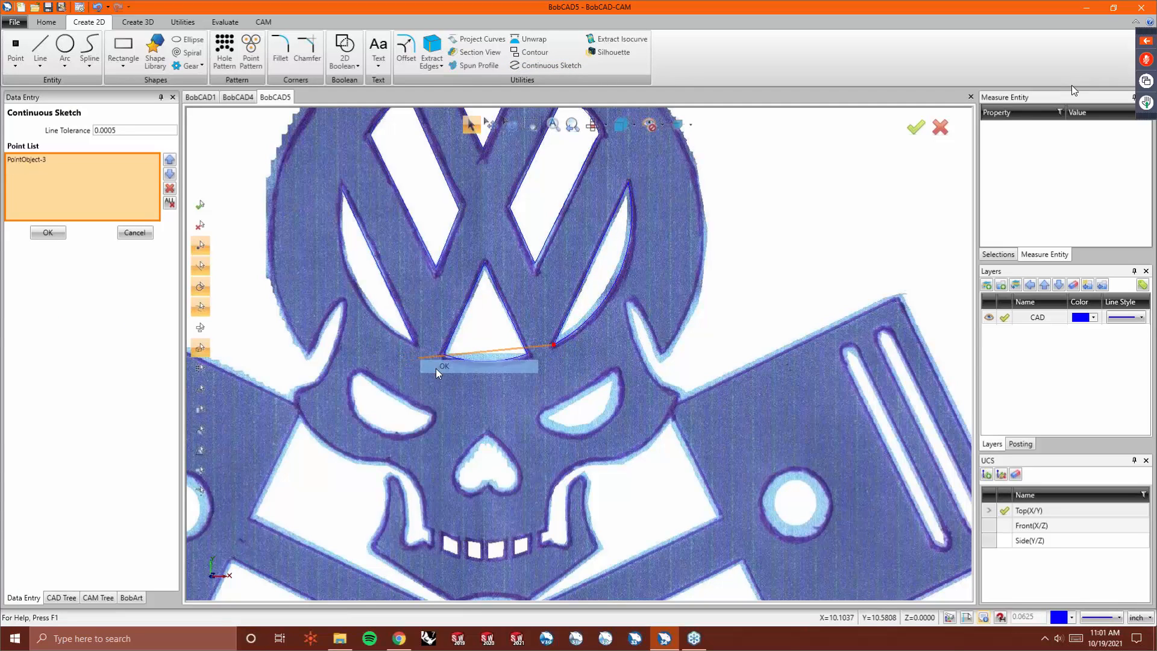
- Trace a continuous sketch curve along the outer curved edge of the left VW opening
left_click(414, 342)
left_click(354, 282)
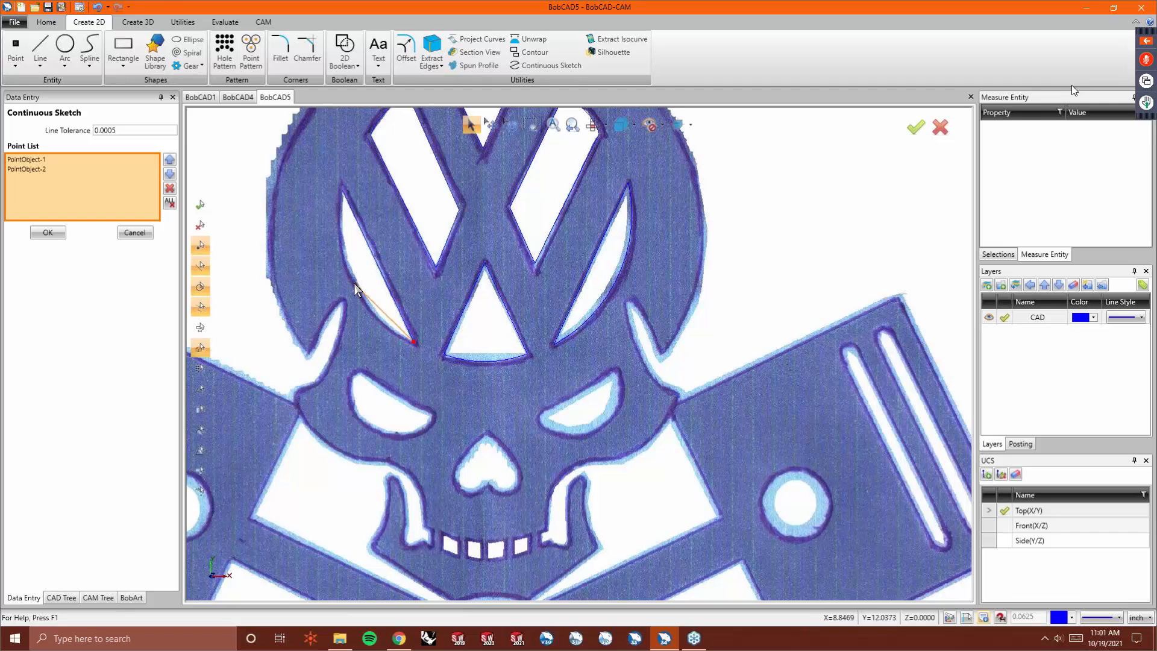
left_click(342, 190)
right_click(331, 201)
left_click(344, 209)
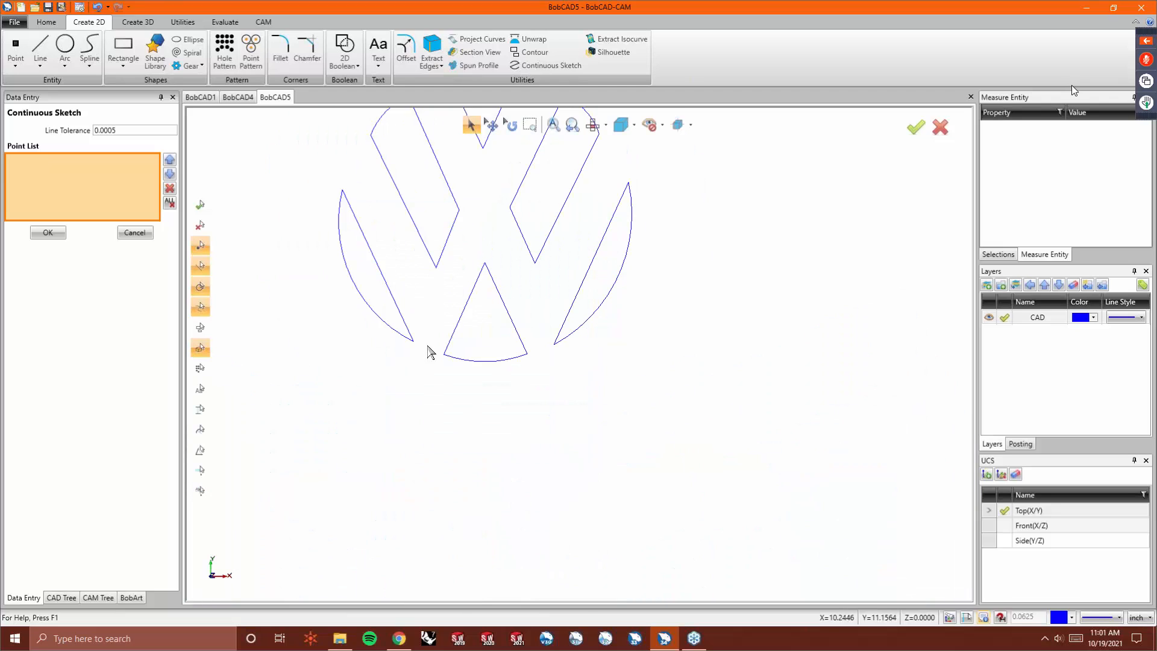
- Draw a two-point diameter circle about 8.41 inches across around the outer VW ring and exit the Arc command
scroll(426, 338, "down", 3)
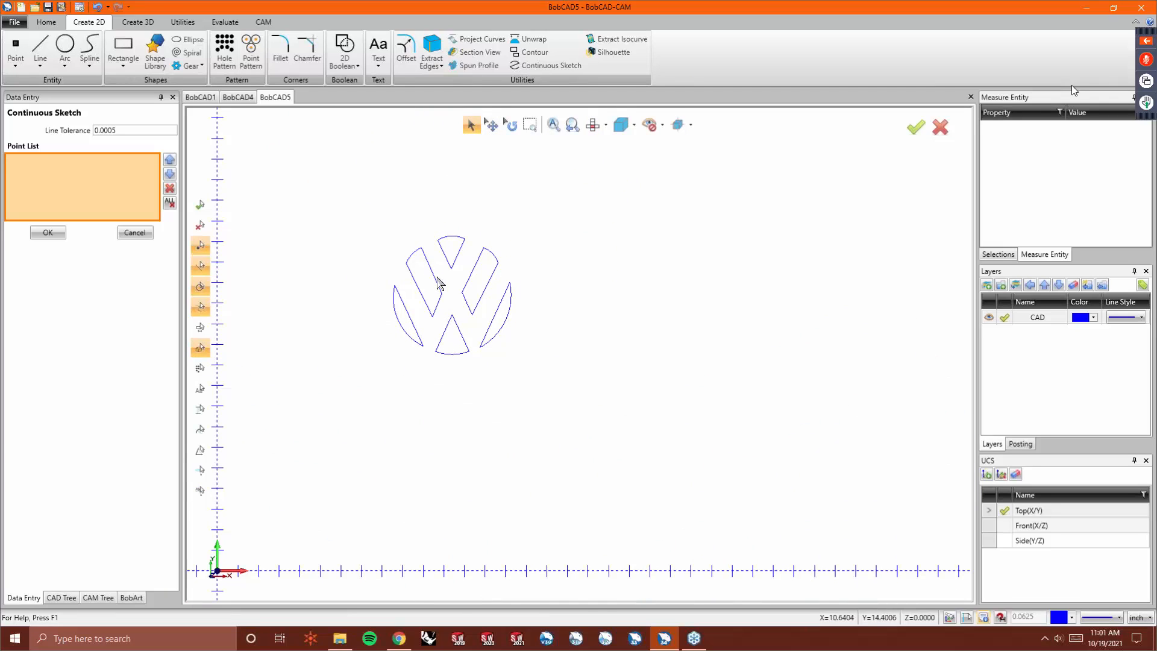
scroll(402, 329, "up", 2)
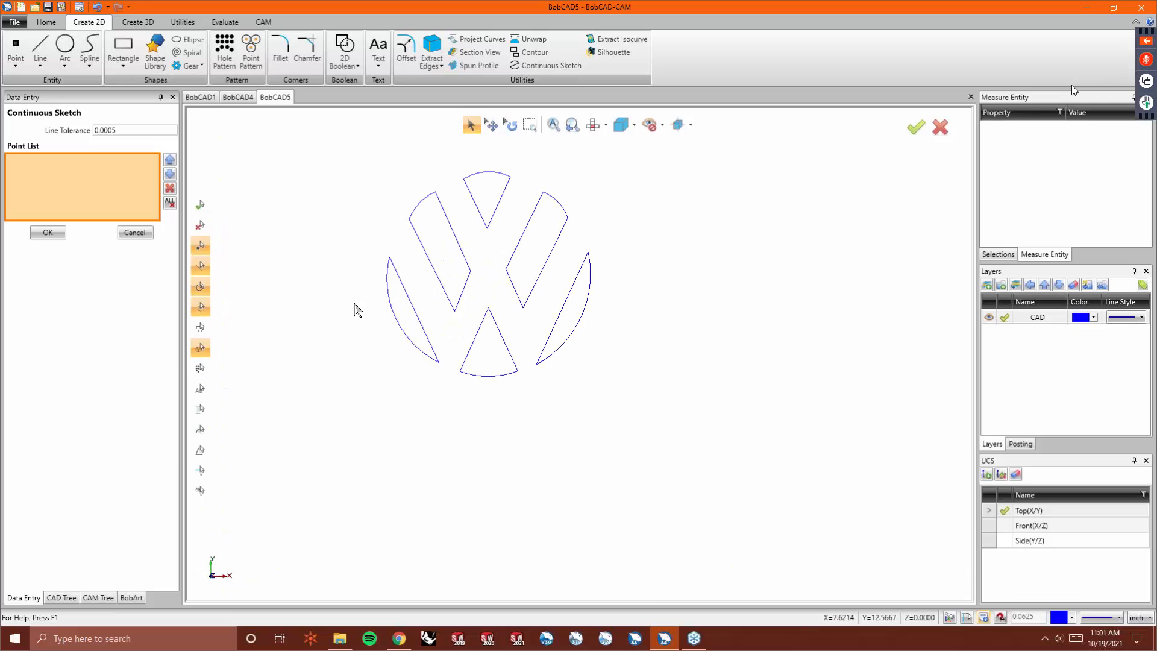
scroll(366, 334, "down", 1)
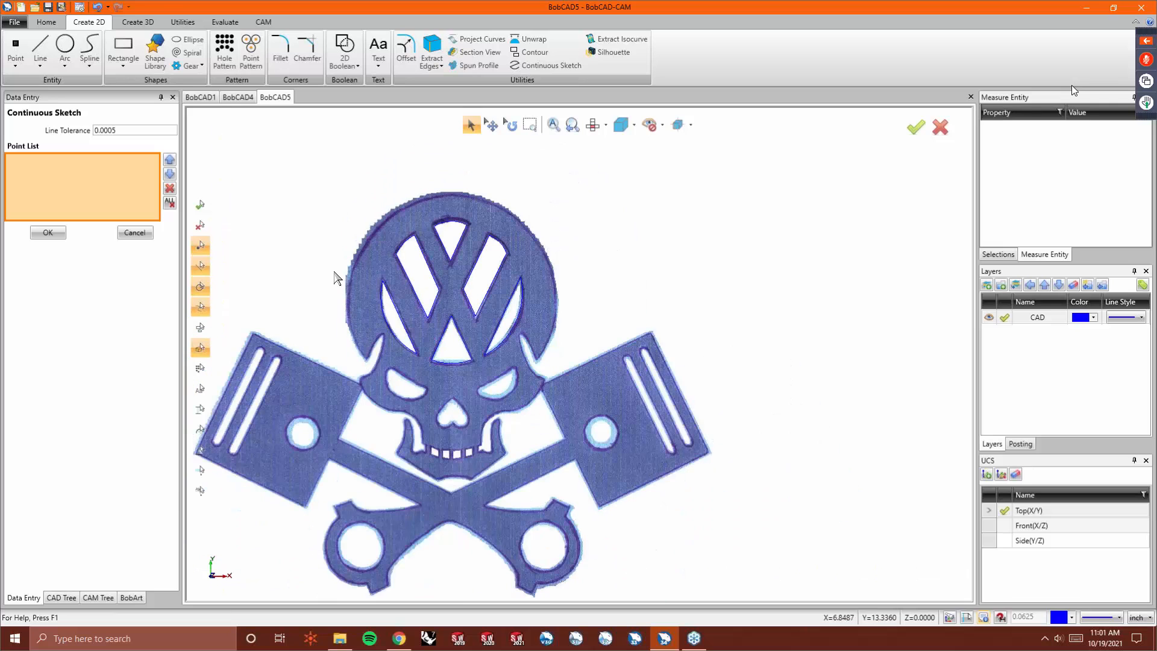
left_click(65, 54)
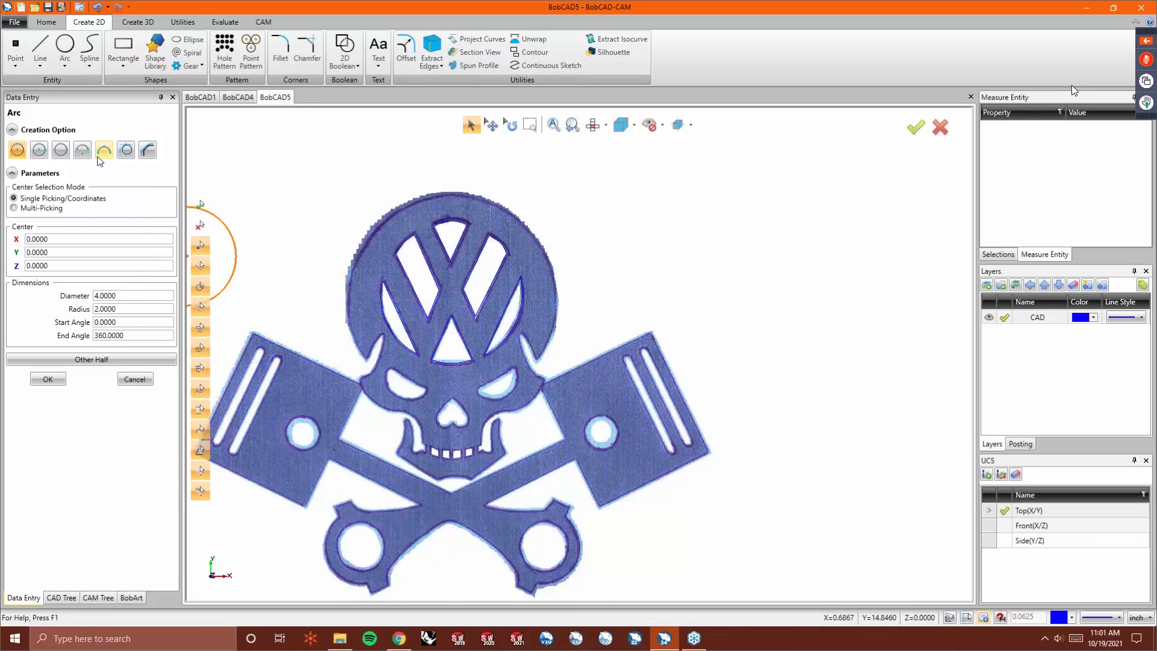
left_click(60, 151)
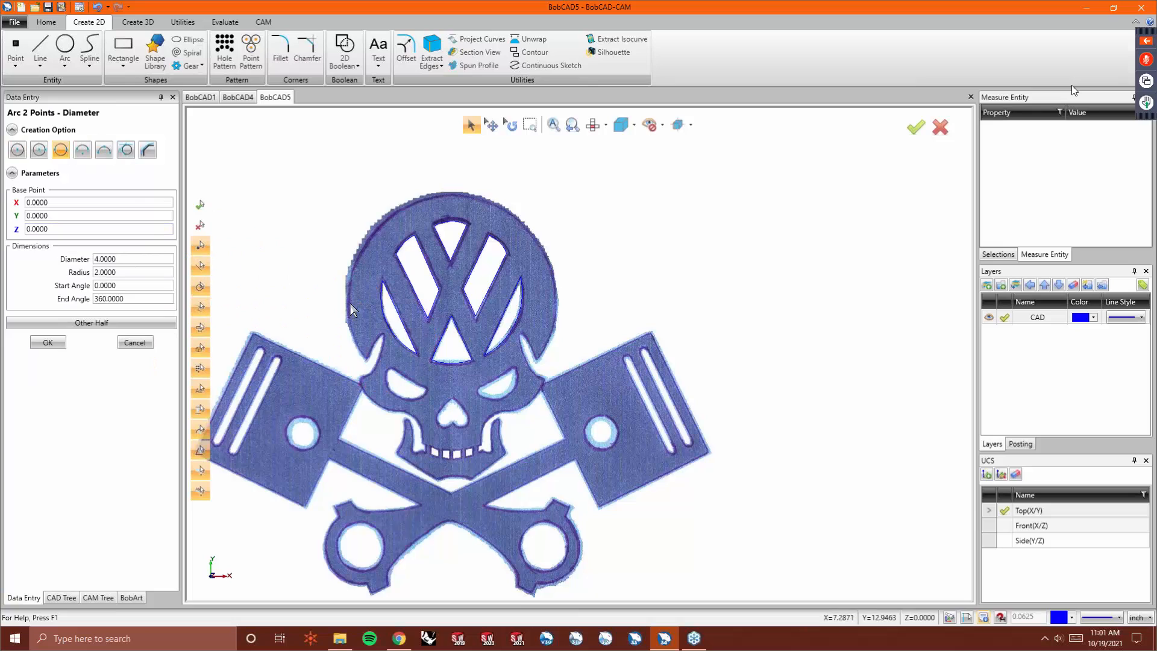
left_click(349, 307)
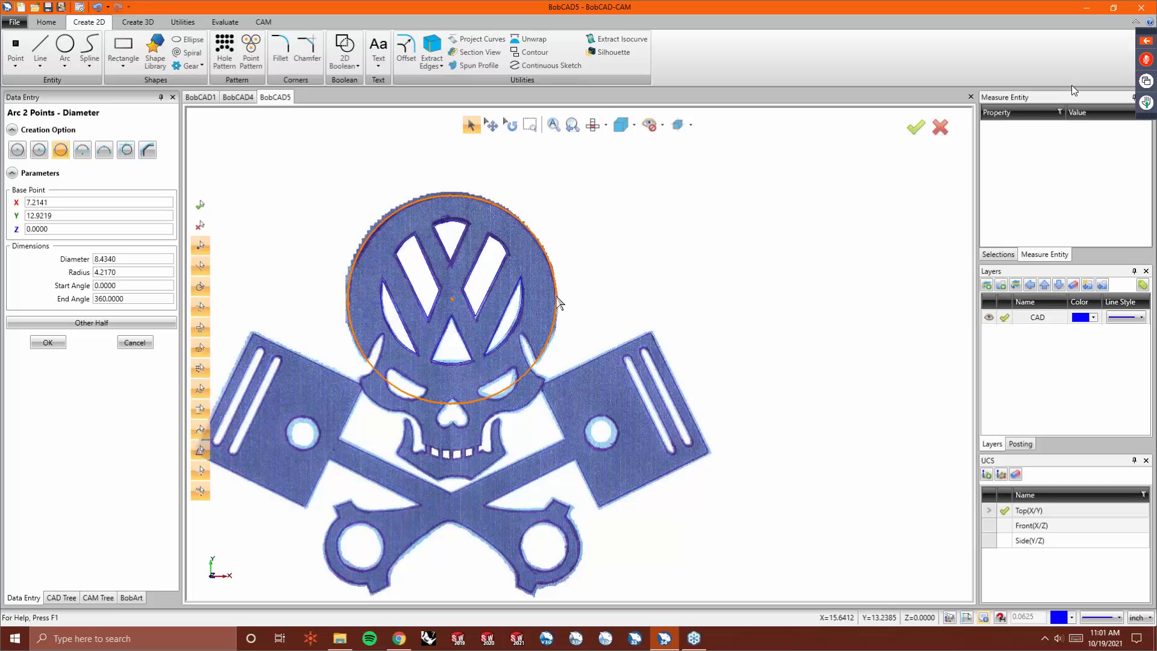
left_click(557, 303)
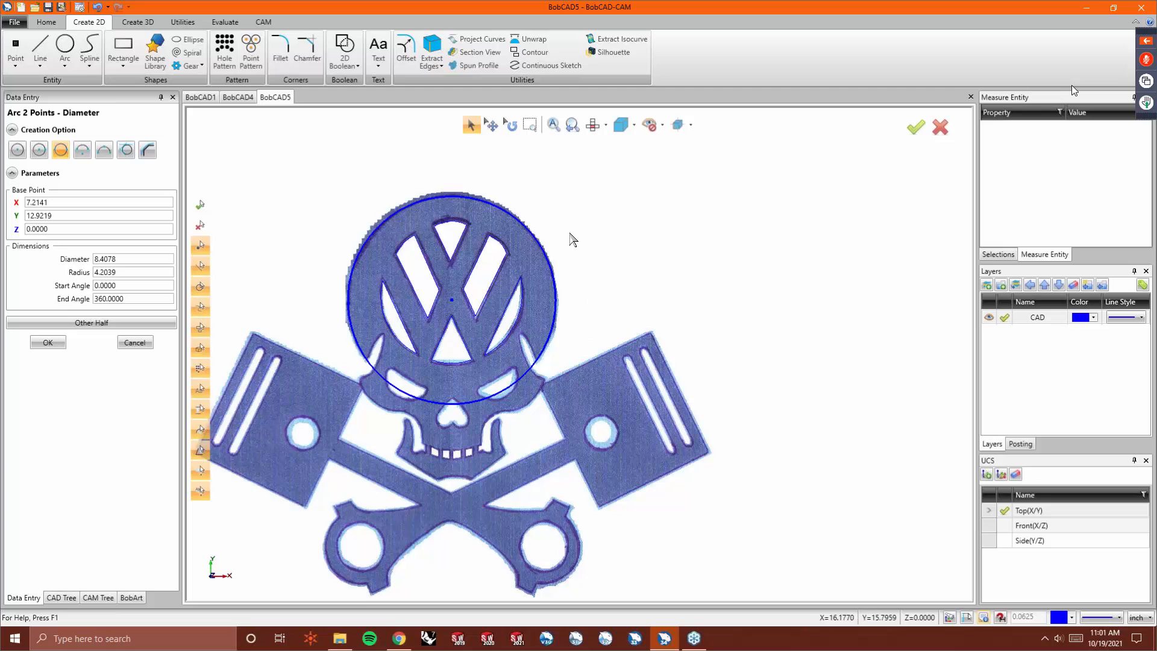
right_click(280, 222)
key("Escape")
scroll(345, 366, "up", 3)
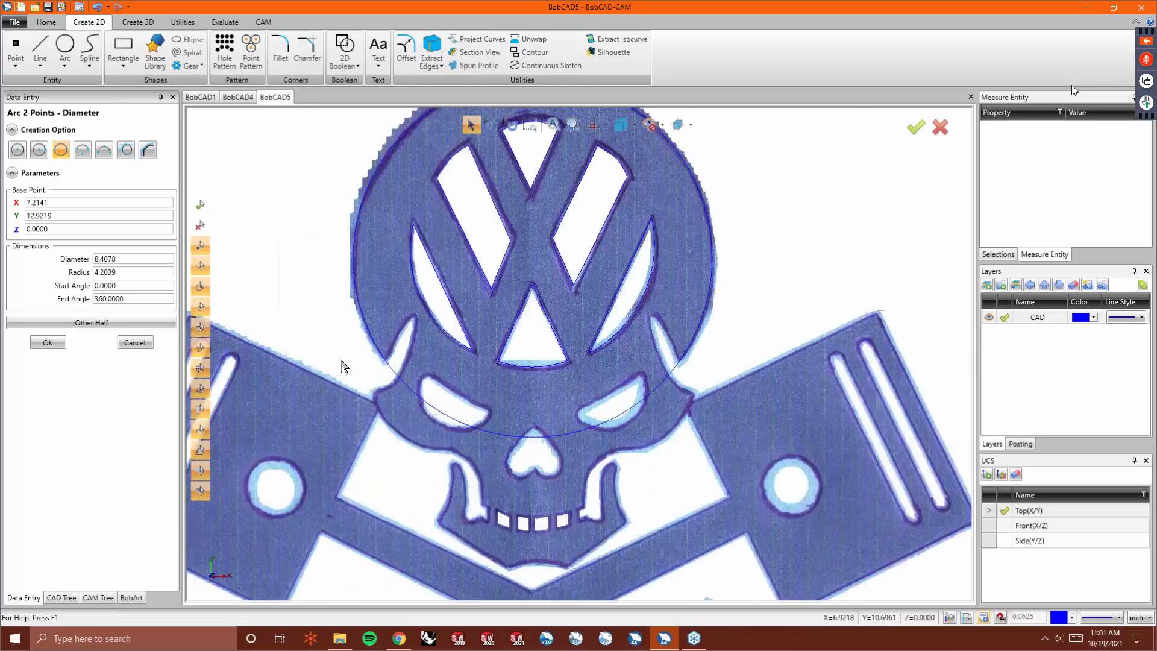
scroll(345, 366, "up", 3)
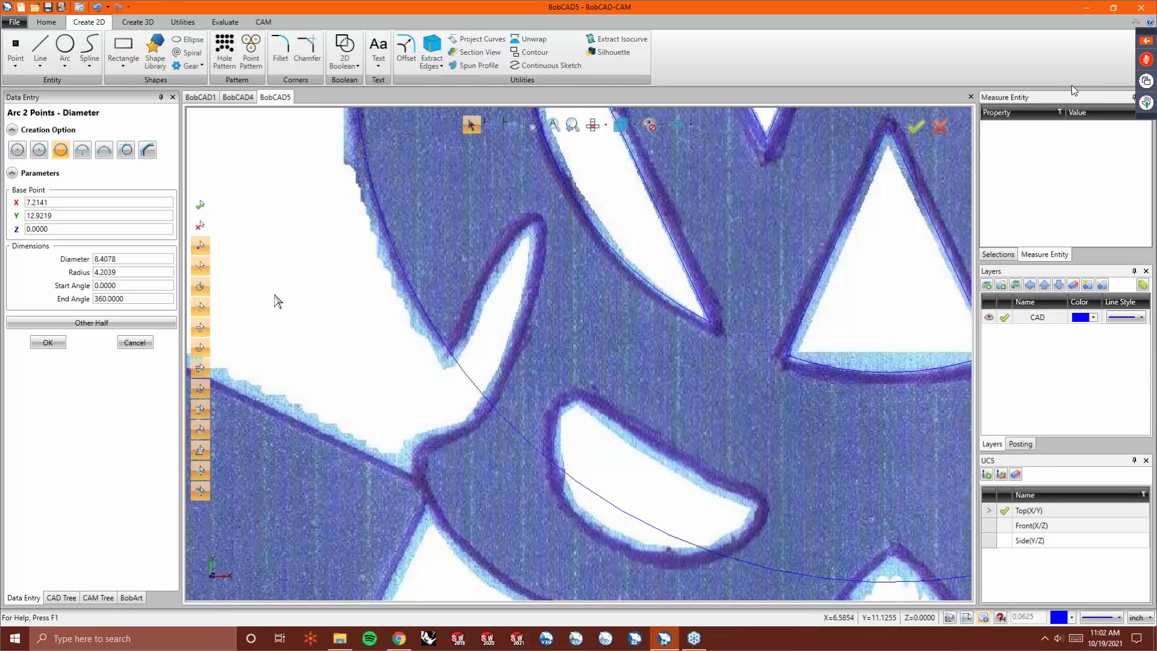
scroll(284, 298, "down", 3)
left_click(142, 343)
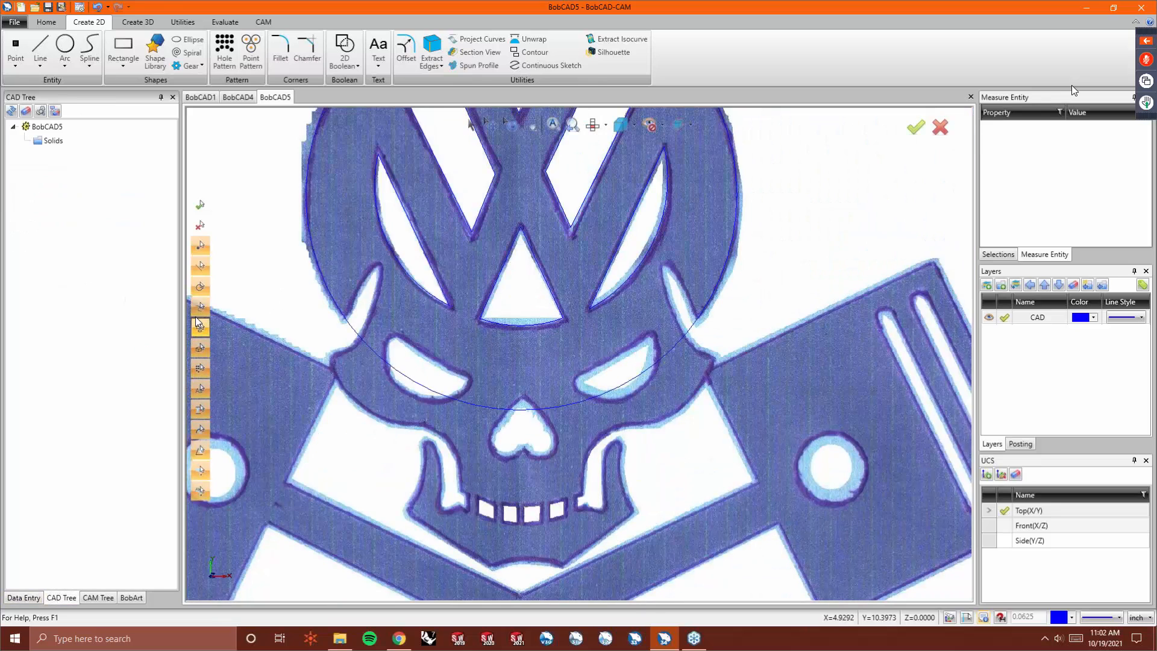
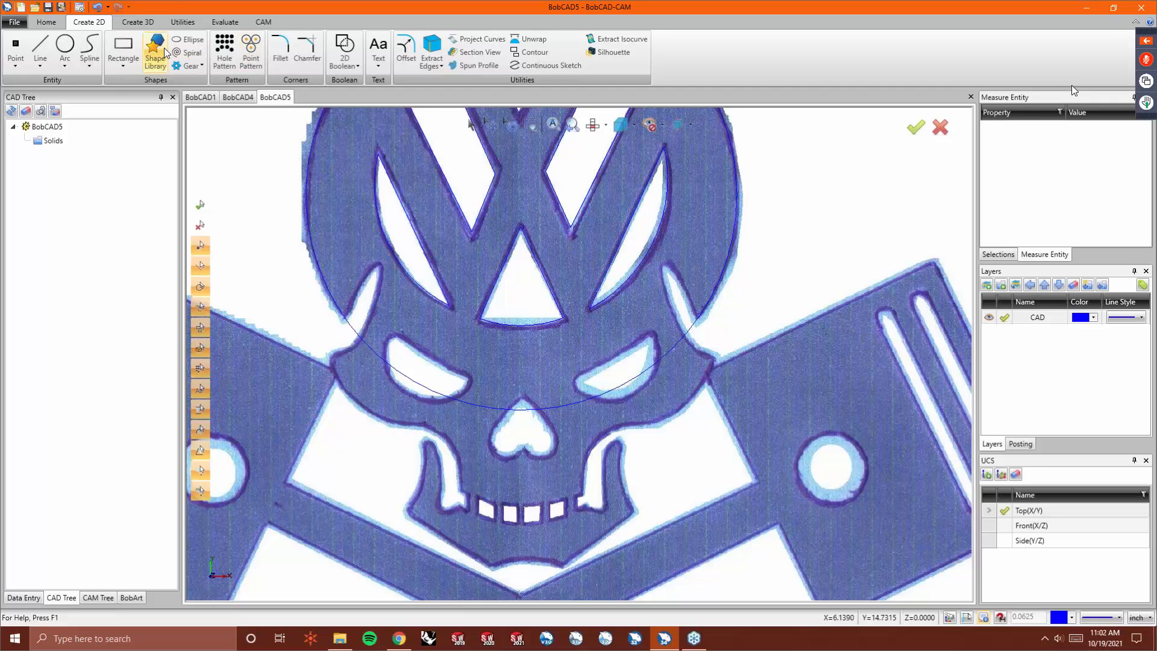
- Start the Spline command and draw an approximated spline through five points in an empty area of the workspace
left_click(96, 50)
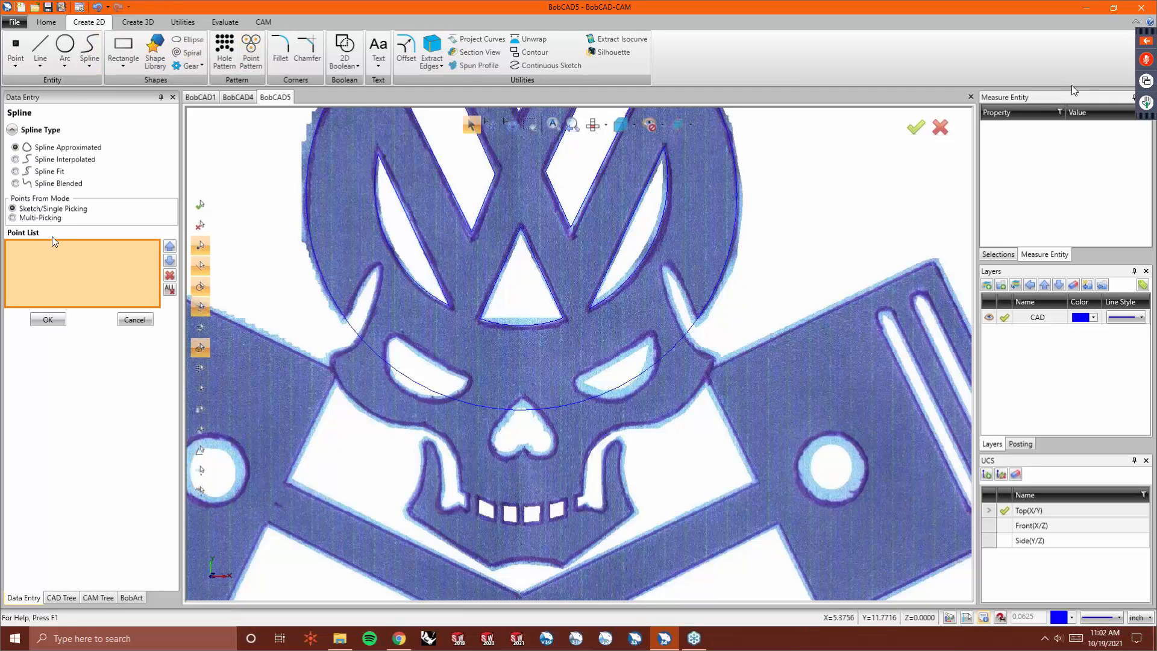
scroll(777, 248, "down", 5)
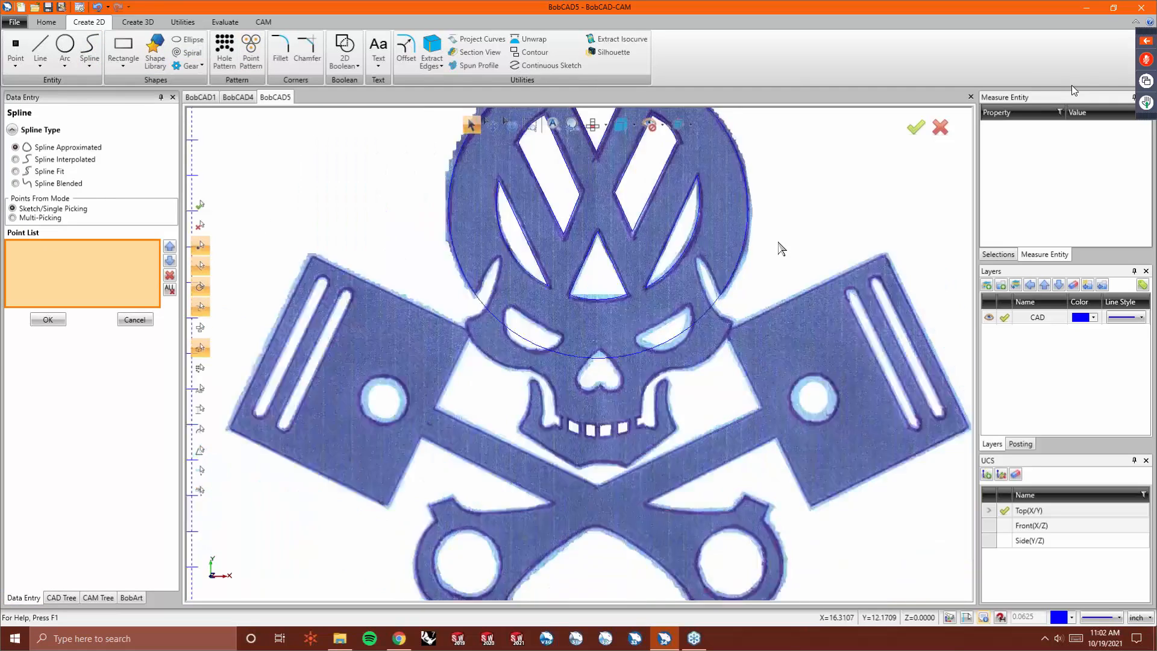
scroll(446, 277, "up", 5)
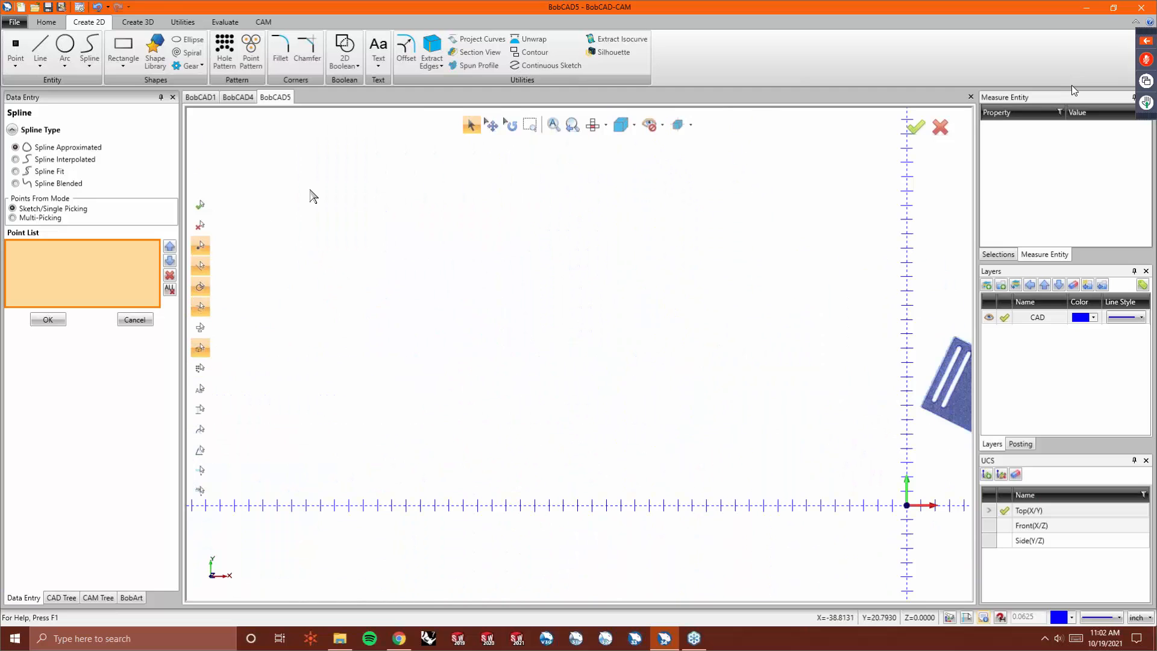
left_click(300, 266)
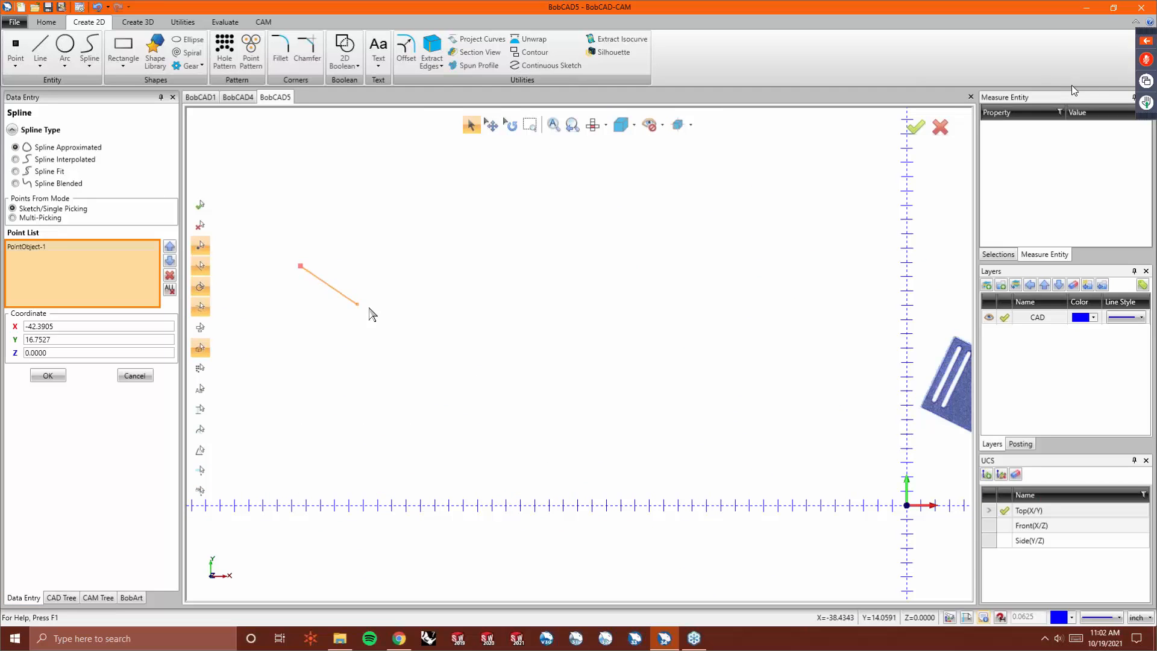
left_click(404, 284)
left_click(541, 252)
left_click(664, 295)
left_click(771, 257)
right_click(780, 270)
left_click(797, 278)
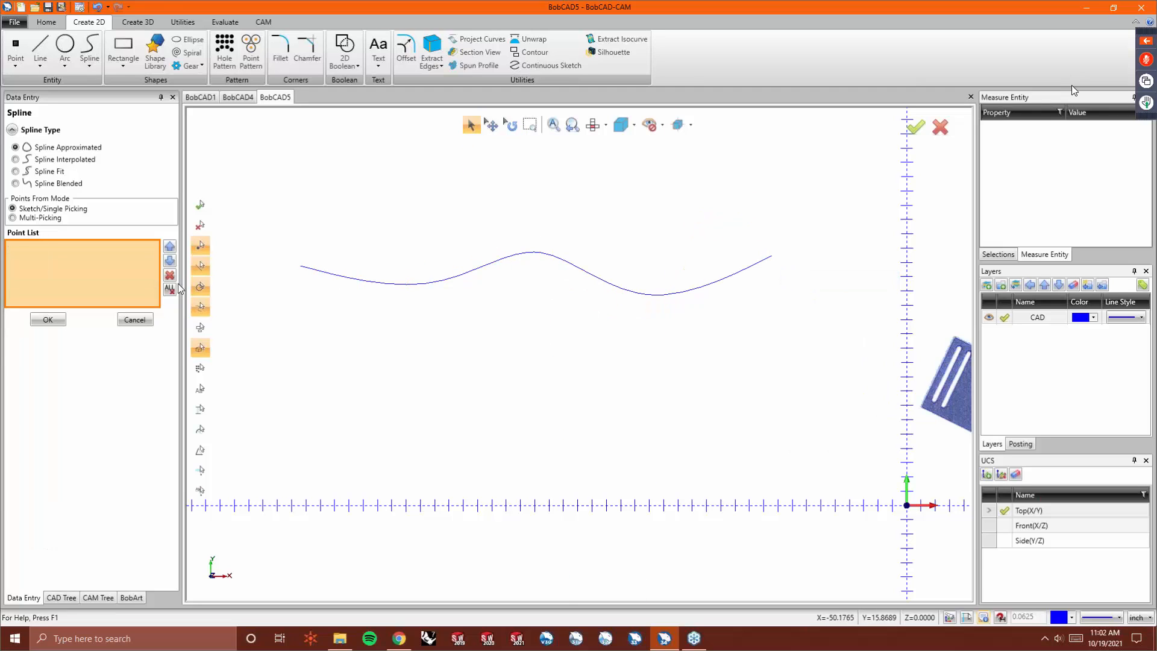
- Draw a second, interpolated spline through four points below the first one
left_click(298, 327)
left_click(399, 359)
left_click(535, 329)
left_click(764, 326)
right_click(750, 329)
left_click(771, 336)
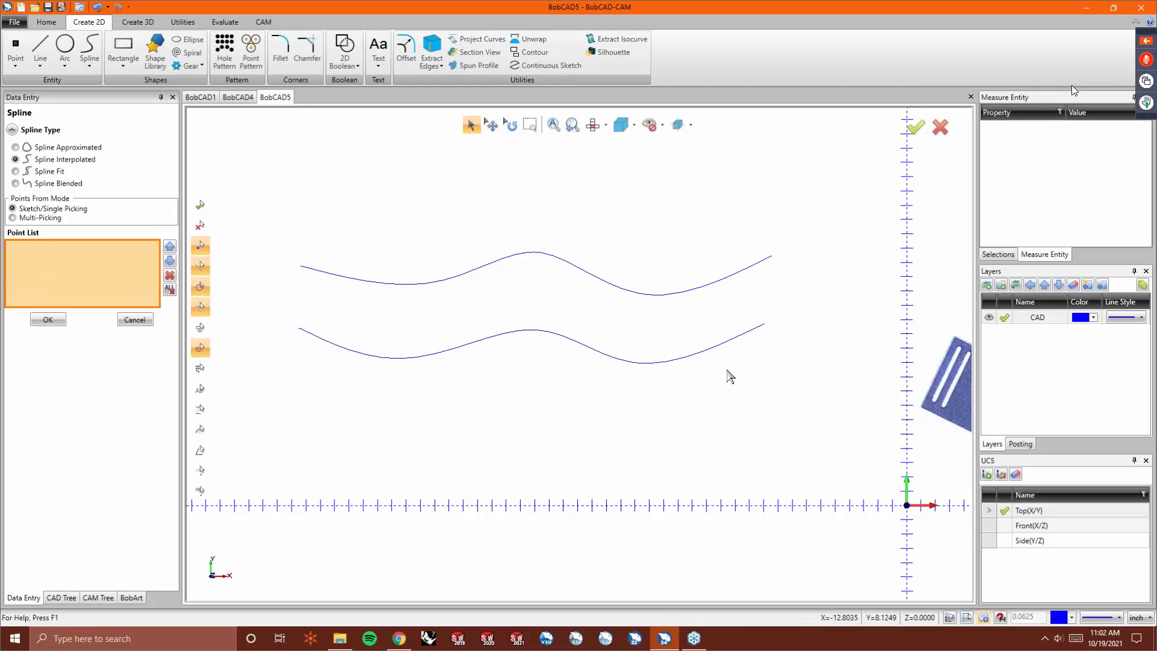
- Switch the spline type to Spline Fit and draw a third spline through five points below the others
left_click(24, 171)
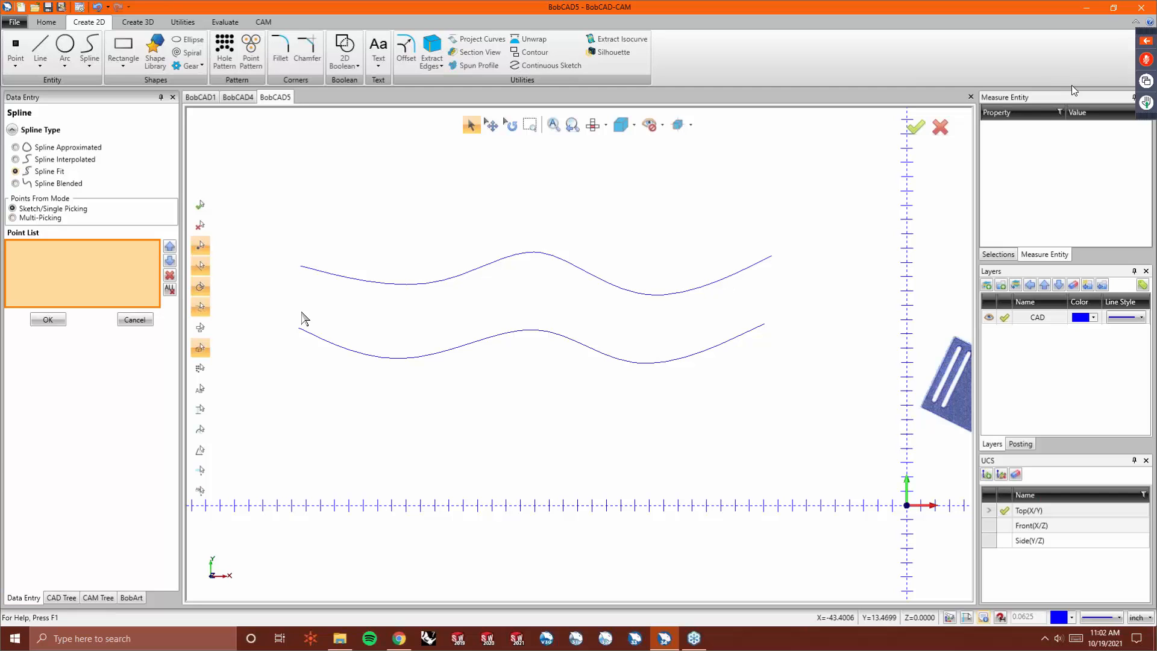
left_click(298, 380)
left_click(380, 422)
left_click(530, 379)
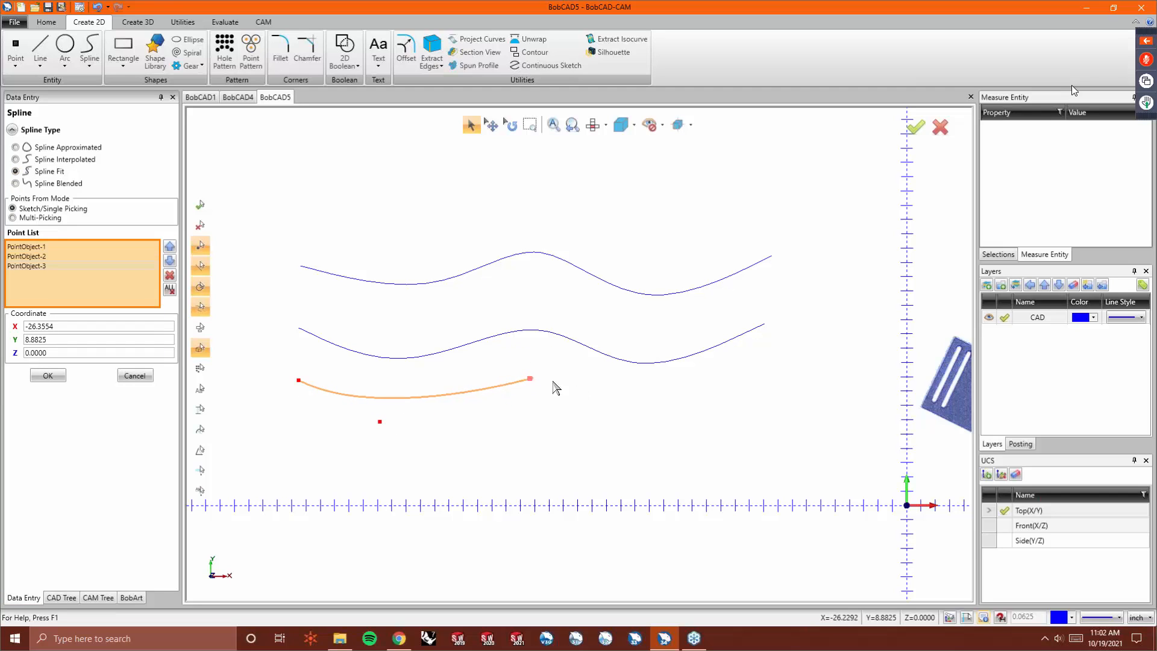
left_click(647, 420)
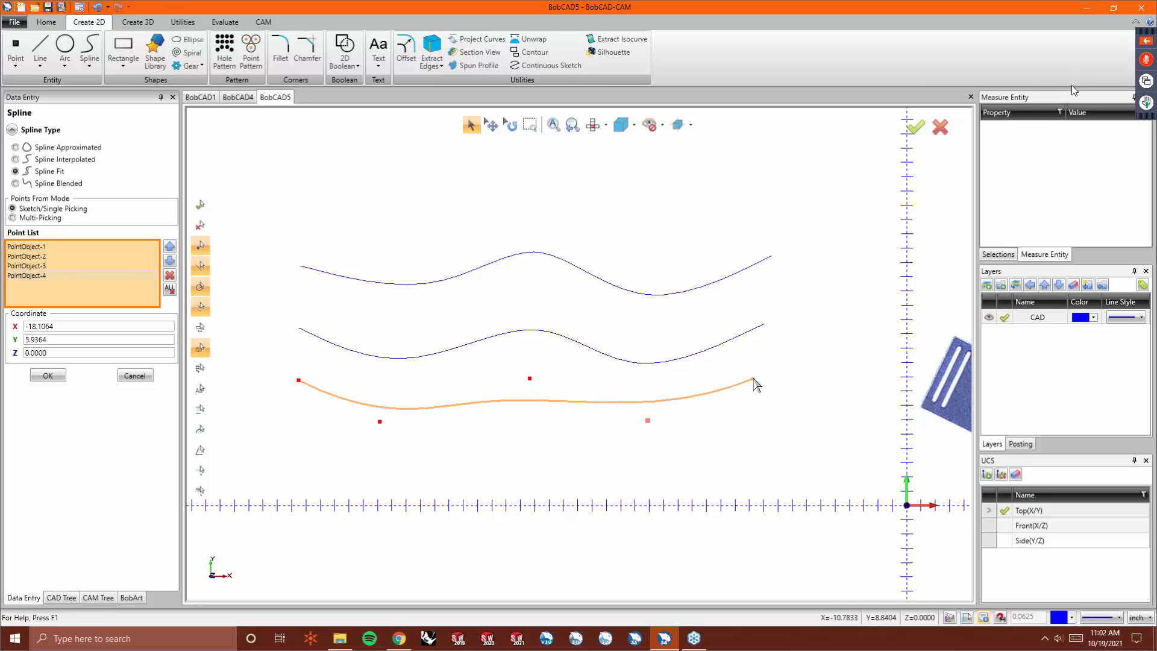
left_click(755, 375)
right_click(755, 375)
left_click(776, 381)
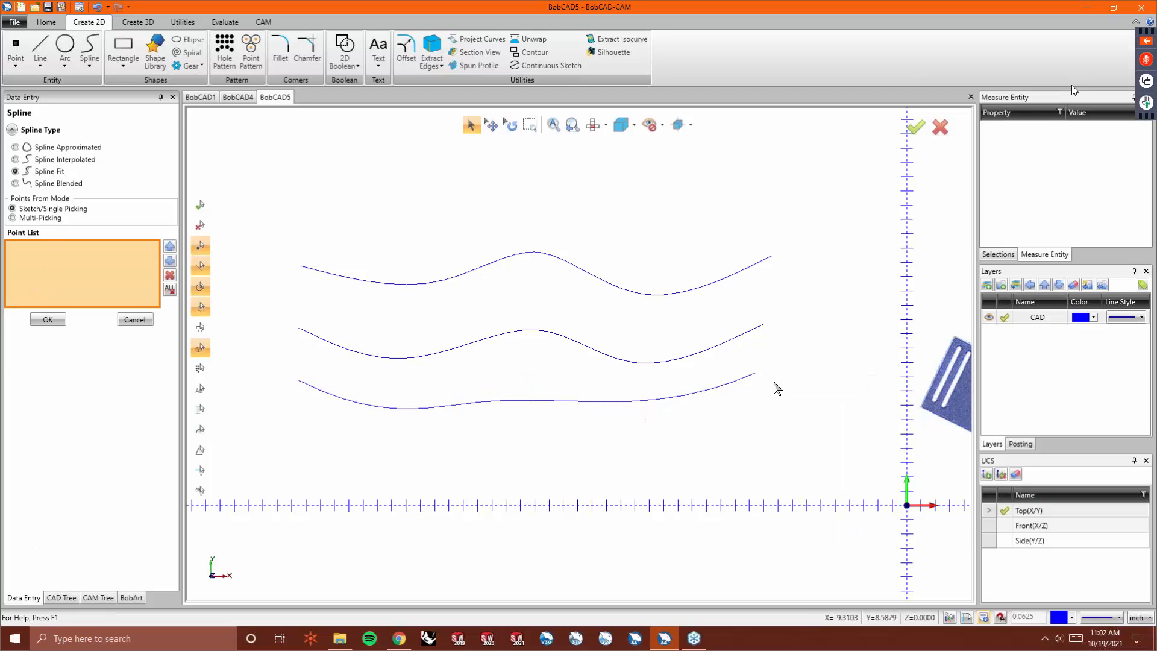
- Draw a fourth spline through five points below the third spline
left_click(299, 446)
left_click(400, 478)
left_click(521, 447)
left_click(651, 477)
left_click(752, 425)
right_click(755, 431)
left_click(773, 434)
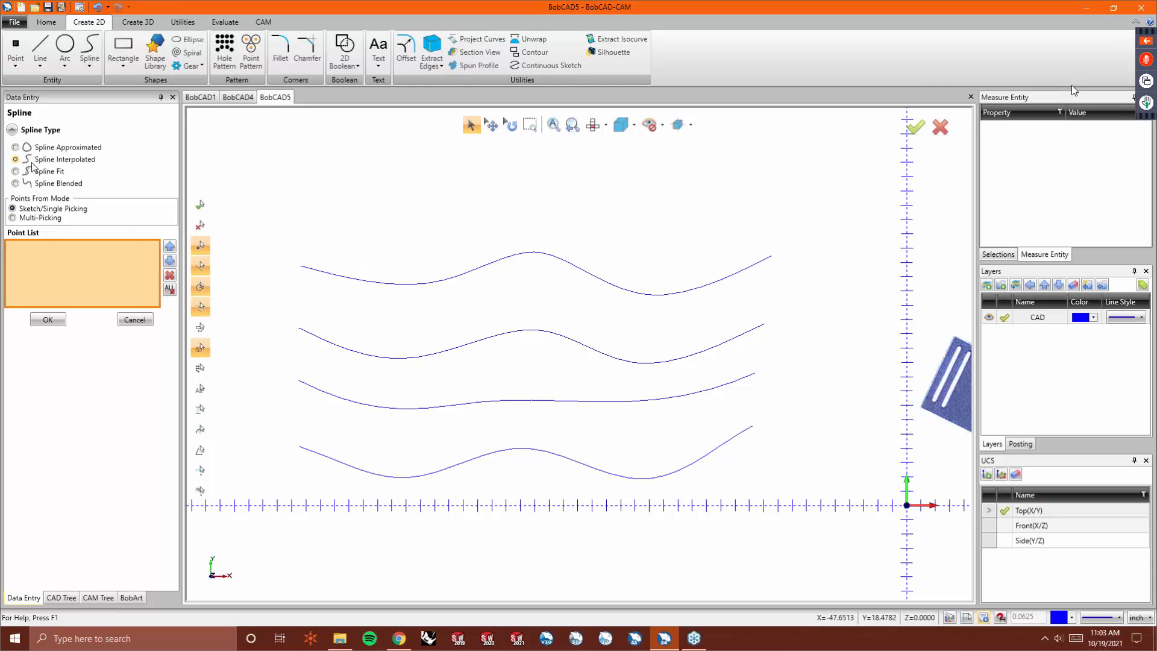
- Undo the last three splines, redo them, and exit the Spline command
scroll(313, 199, "down", 3)
key("ctrl+z")
key("ctrl+z")
key("ctrl+z")
key("ctrl+z")
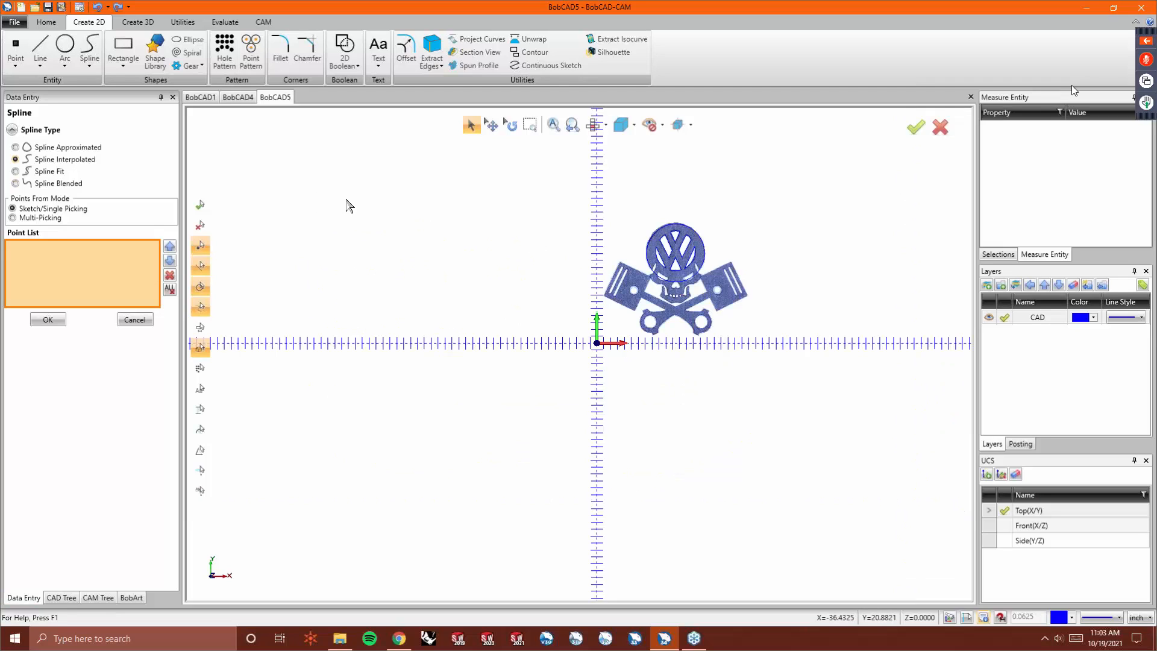
key("ctrl+y")
key("ctrl+y")
key("ctrl+y")
key("ctrl+y")
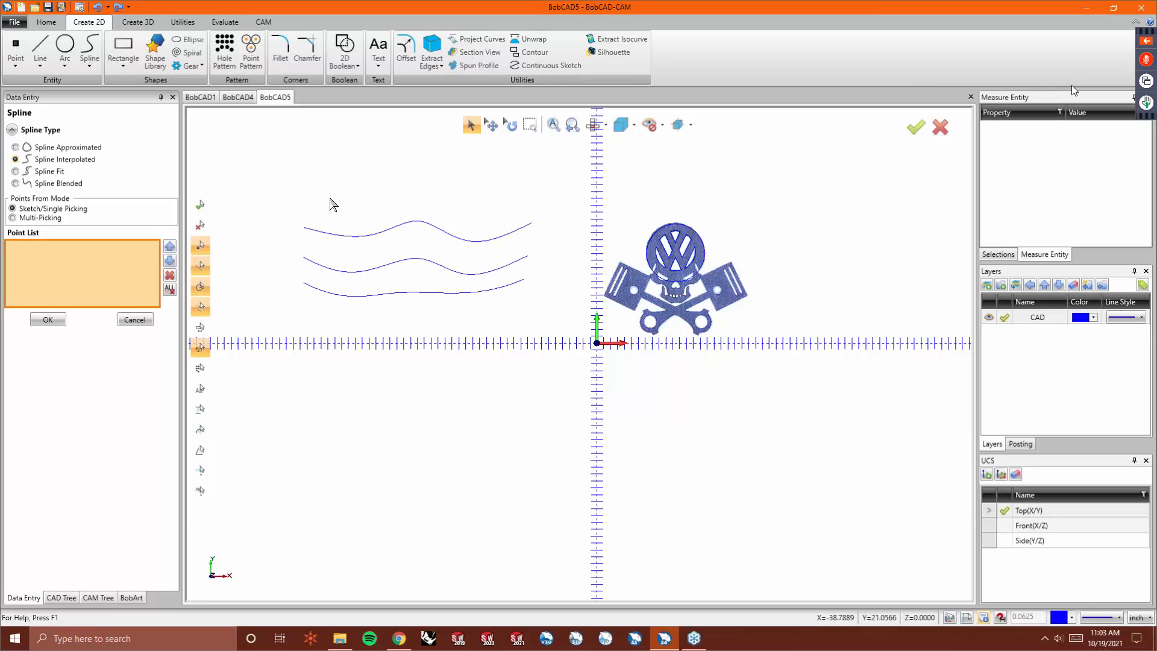
left_click(134, 319)
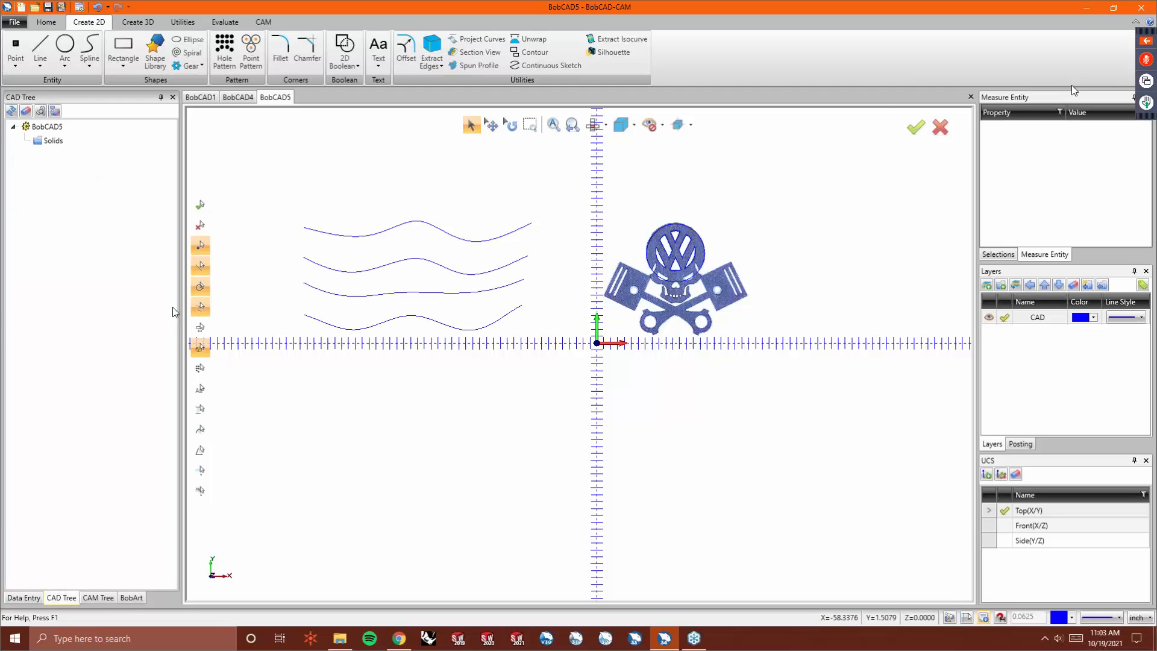
- Use Drag Corner to move the left endpoint of the top spline upward
scroll(327, 231, "up", 3)
scroll(445, 271, "down", 2)
scroll(277, 245, "up", 3)
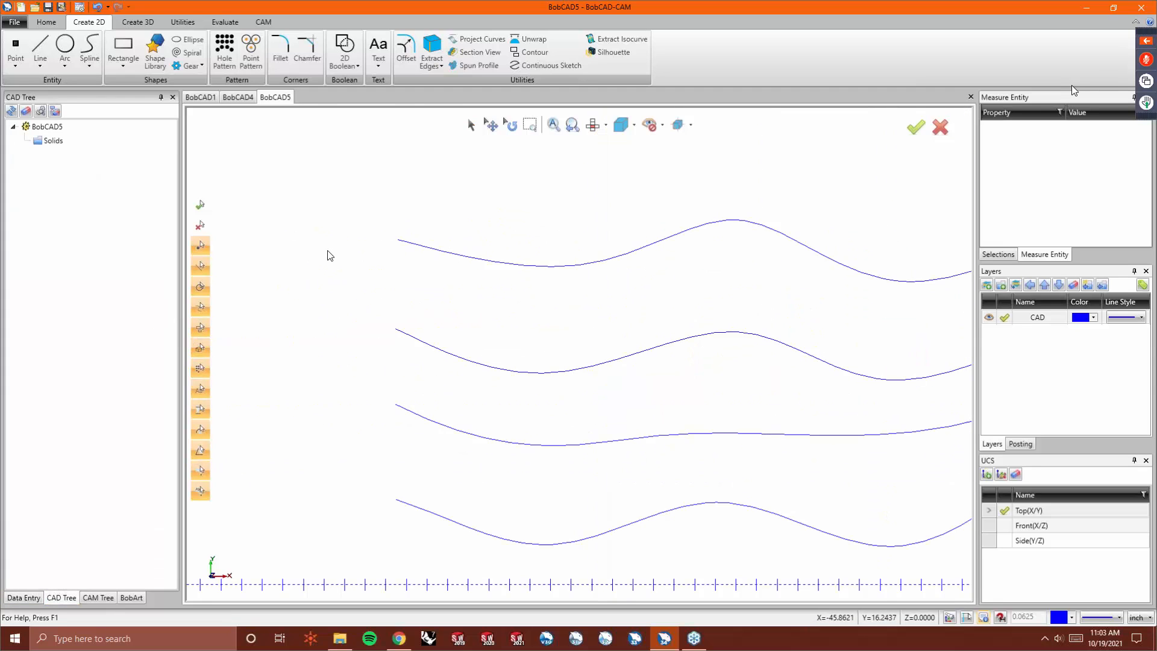
scroll(327, 253, "down", 1)
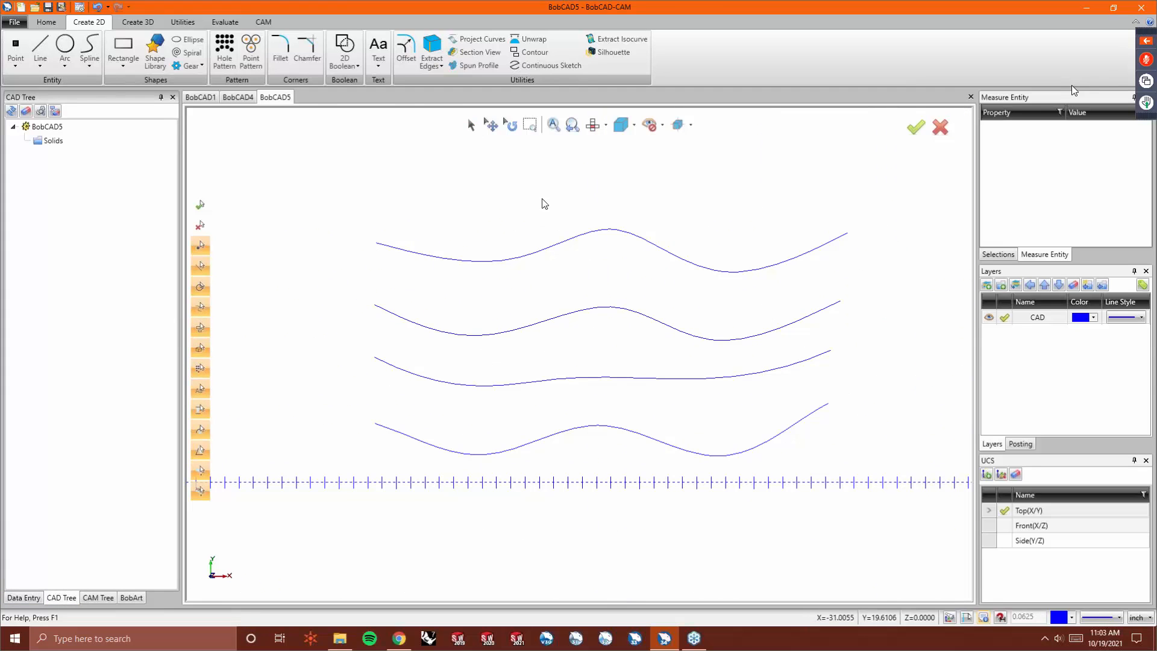
left_click(191, 23)
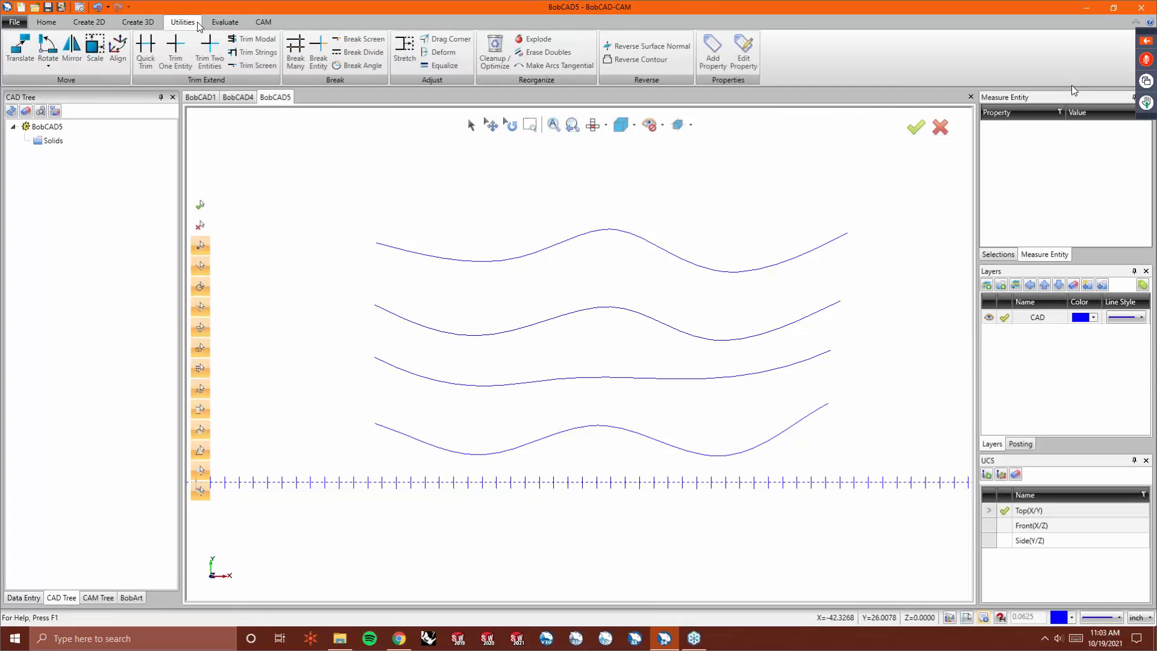
left_click(446, 39)
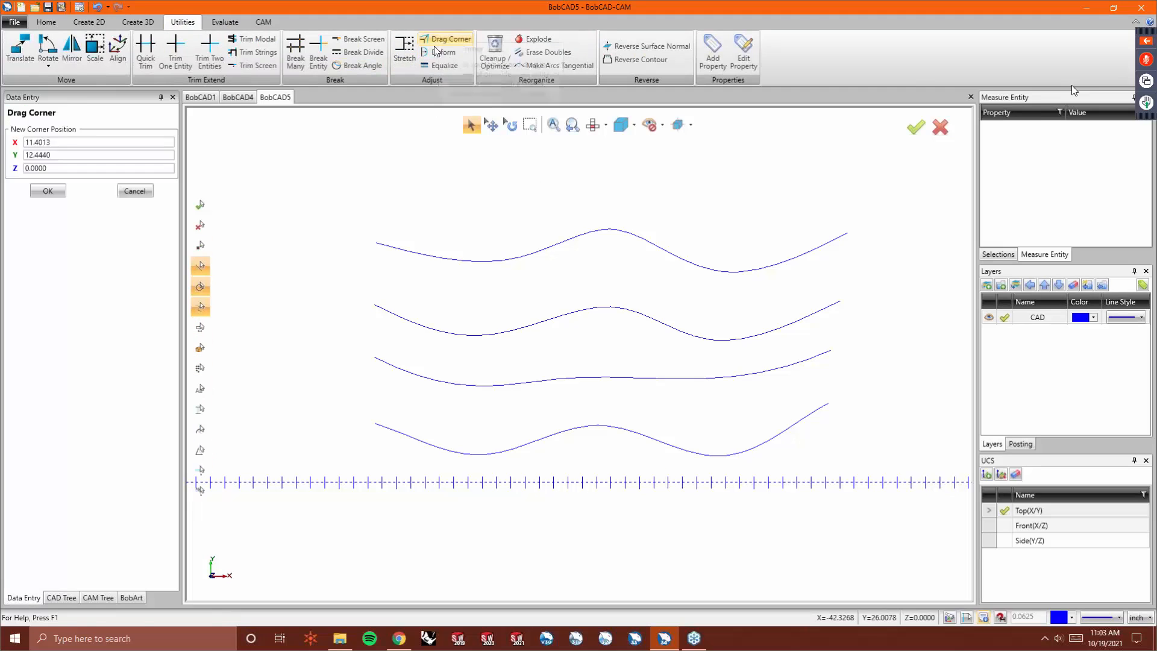
left_click(376, 243)
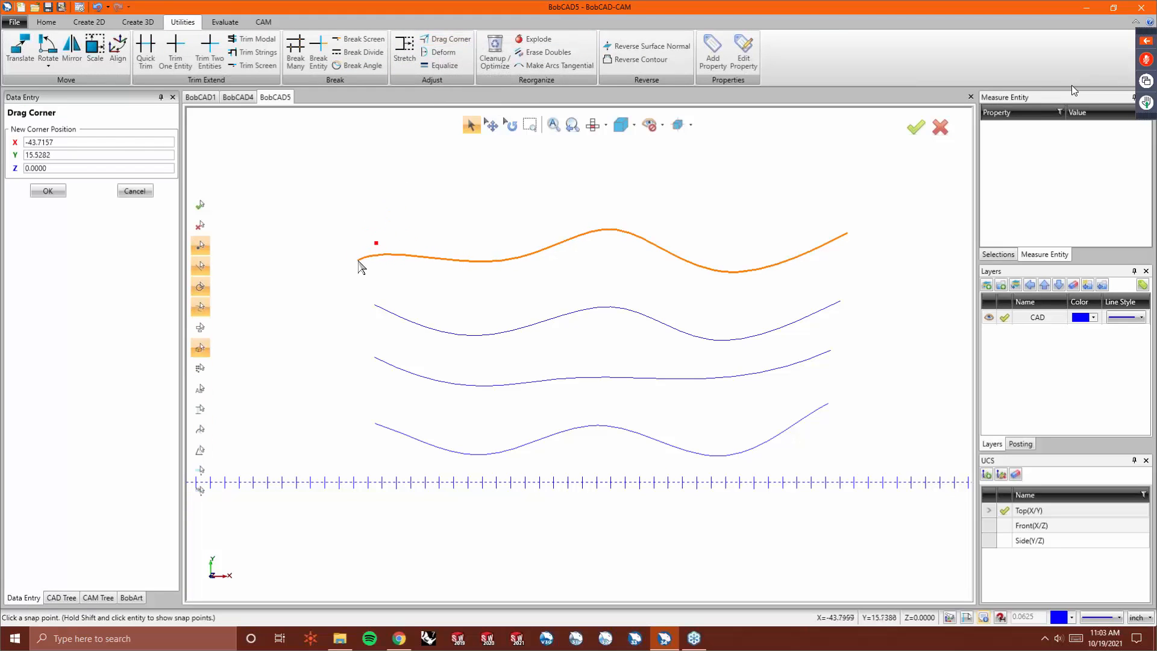
left_click(370, 211)
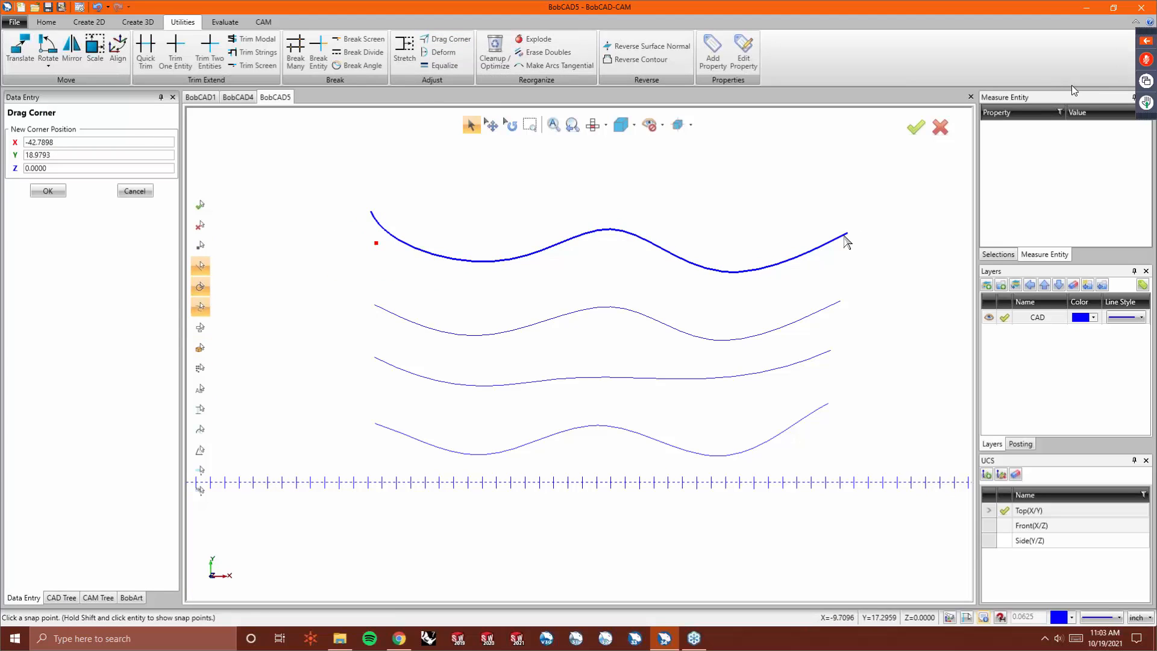
- Drag the right endpoints of the second and third splines to new positions
left_click(835, 300)
left_click(855, 266)
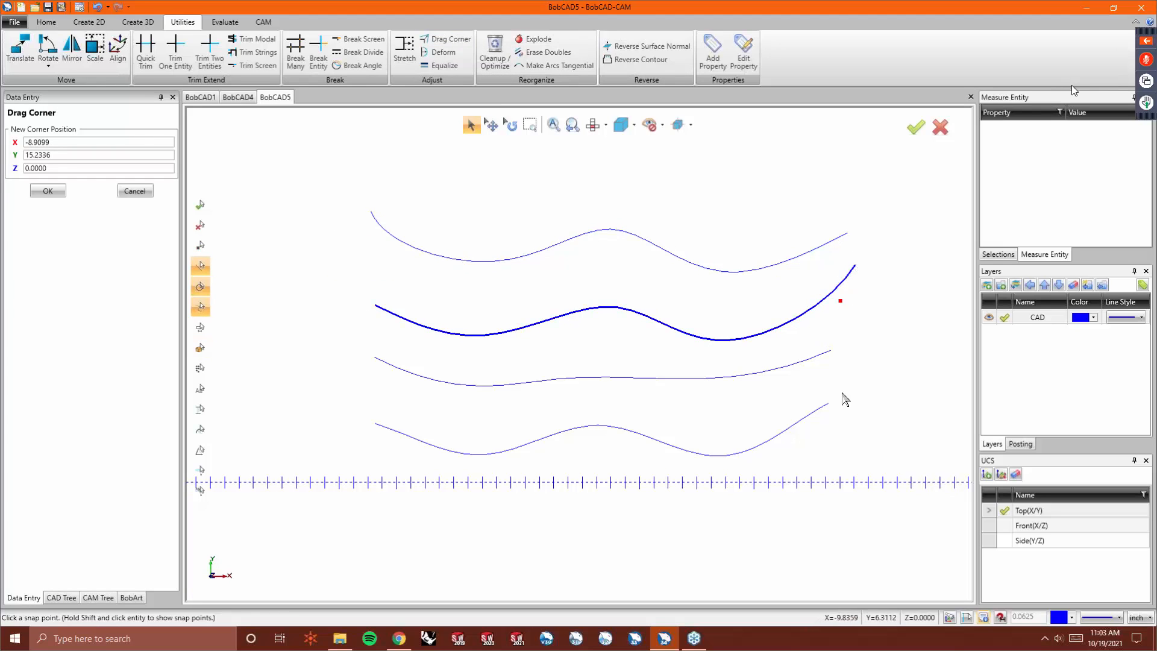
left_click(829, 358)
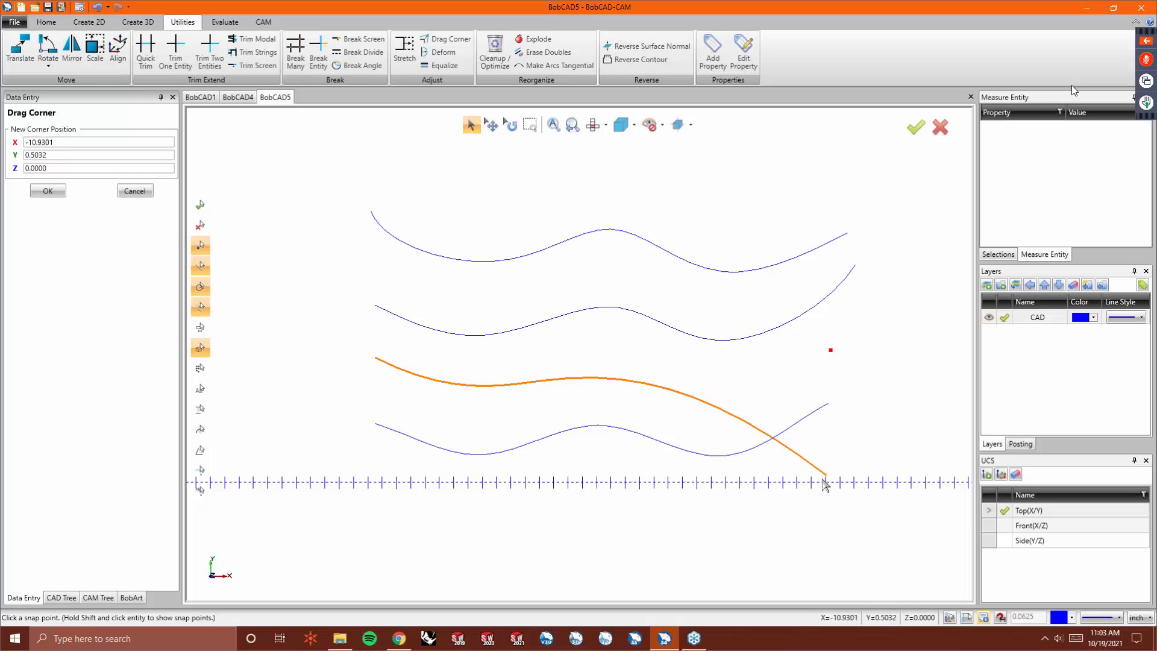
left_click(838, 360)
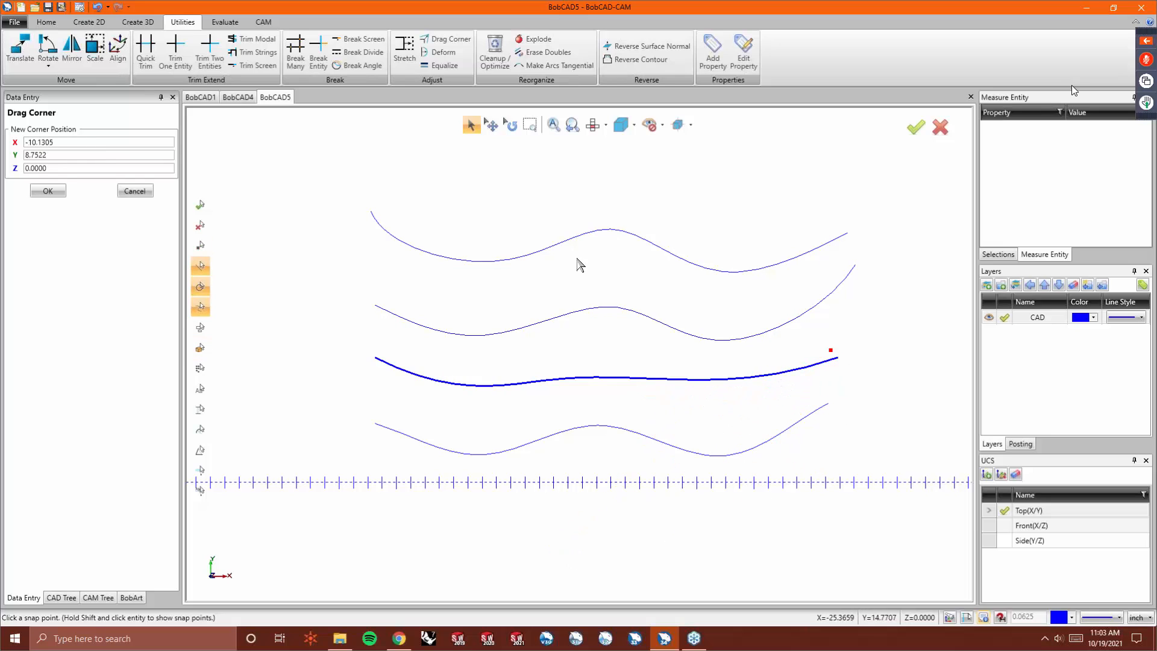
- Use Deform to reshape the top spline's left dip and pull the second spline's middle peak upward
left_click(439, 53)
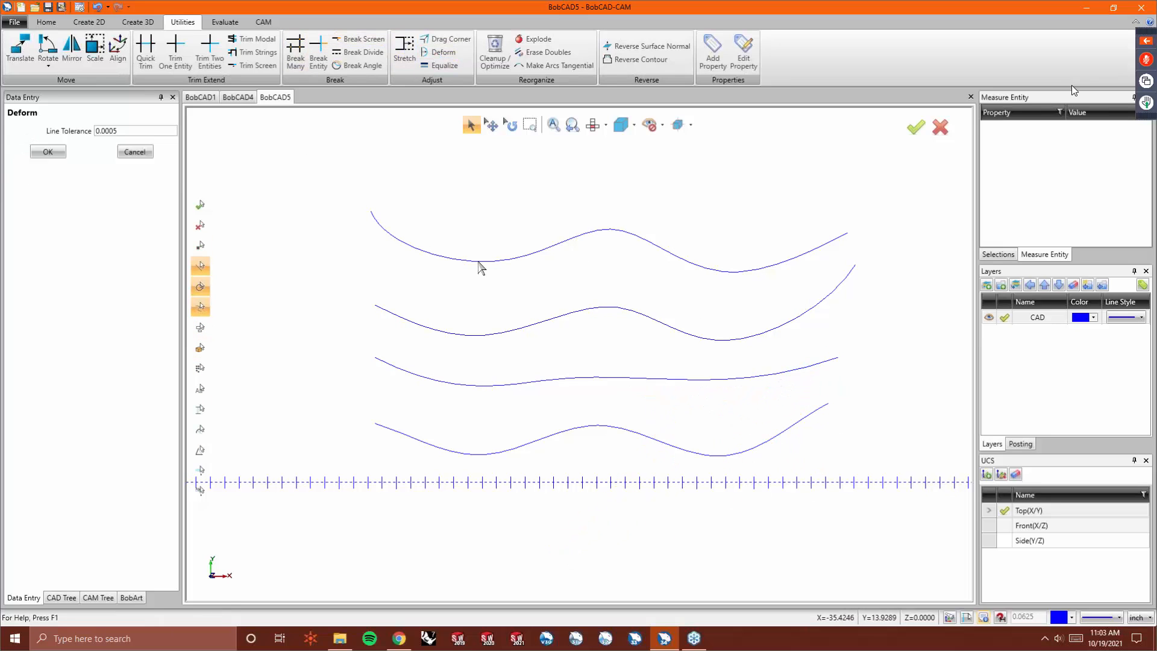
left_click(476, 262)
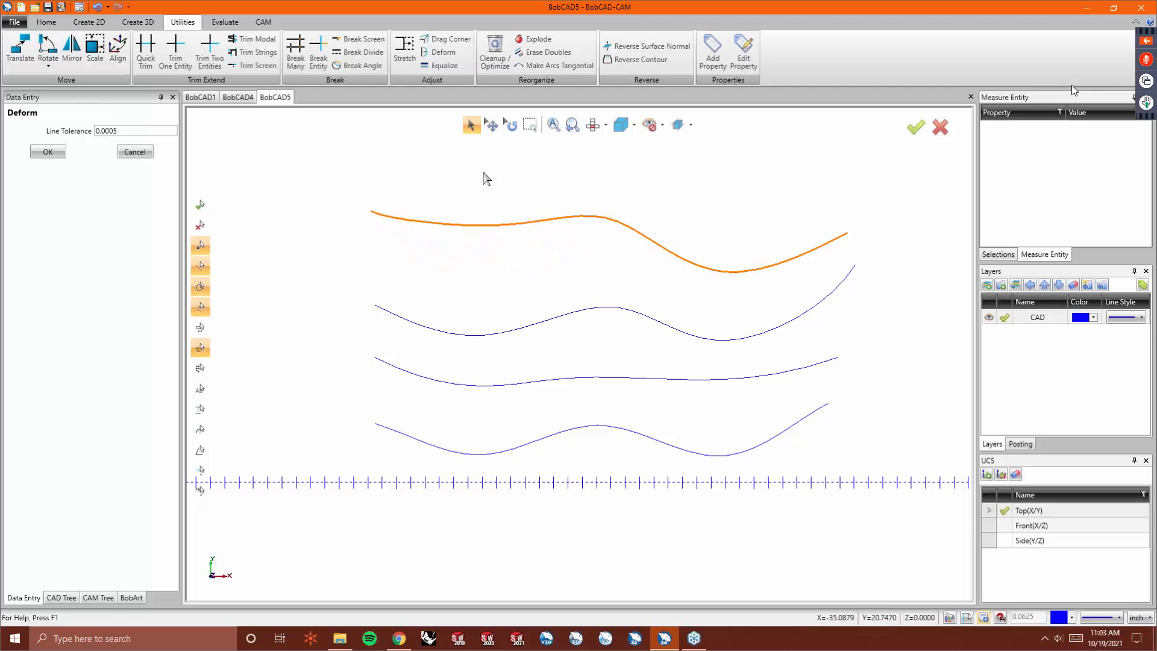
left_click(479, 288)
left_click(623, 311)
left_click(624, 256)
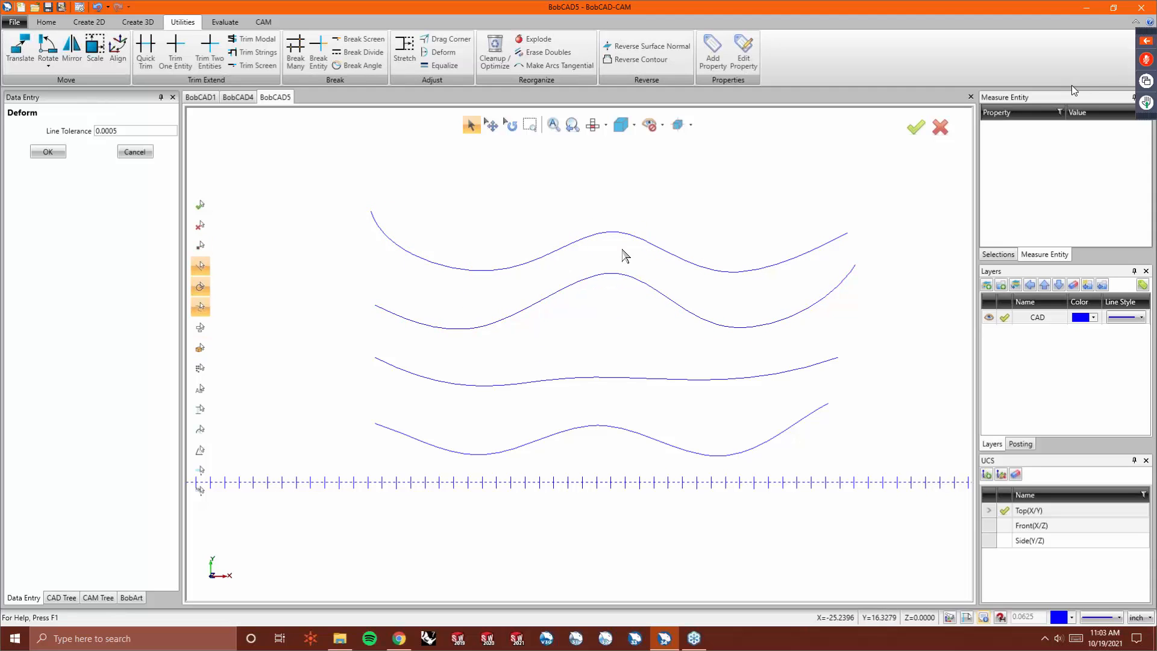
- Deform the second spline's right section and curl its left end upward
left_click(747, 330)
left_click(767, 308)
left_click(844, 274)
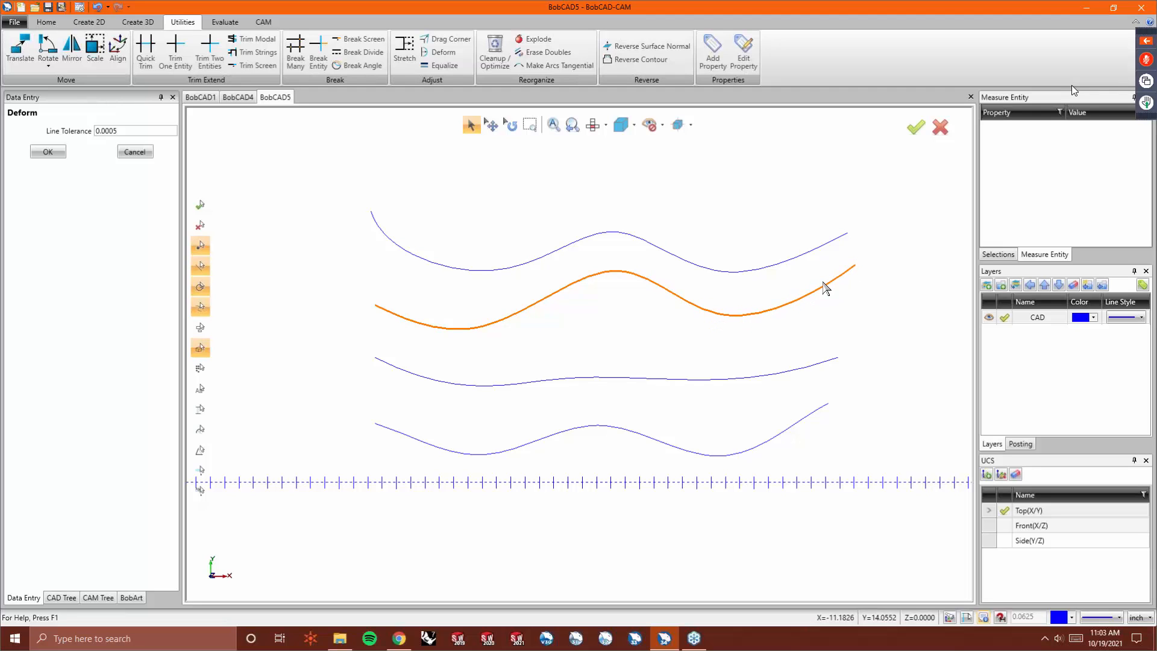
left_click(803, 303)
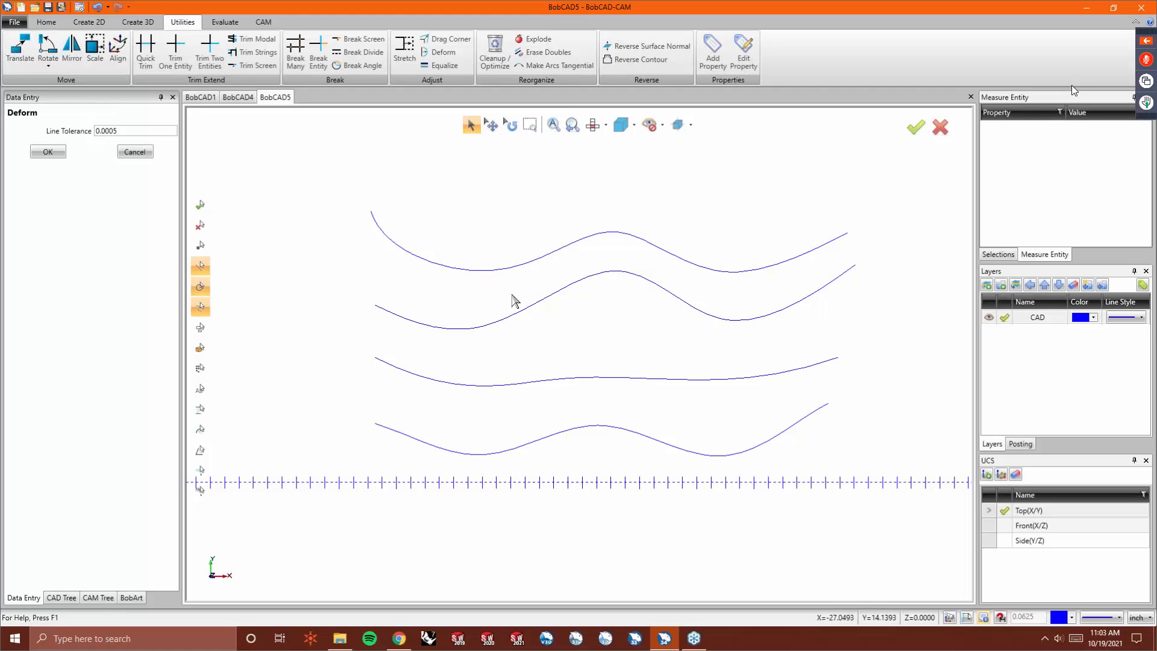
left_click(392, 315)
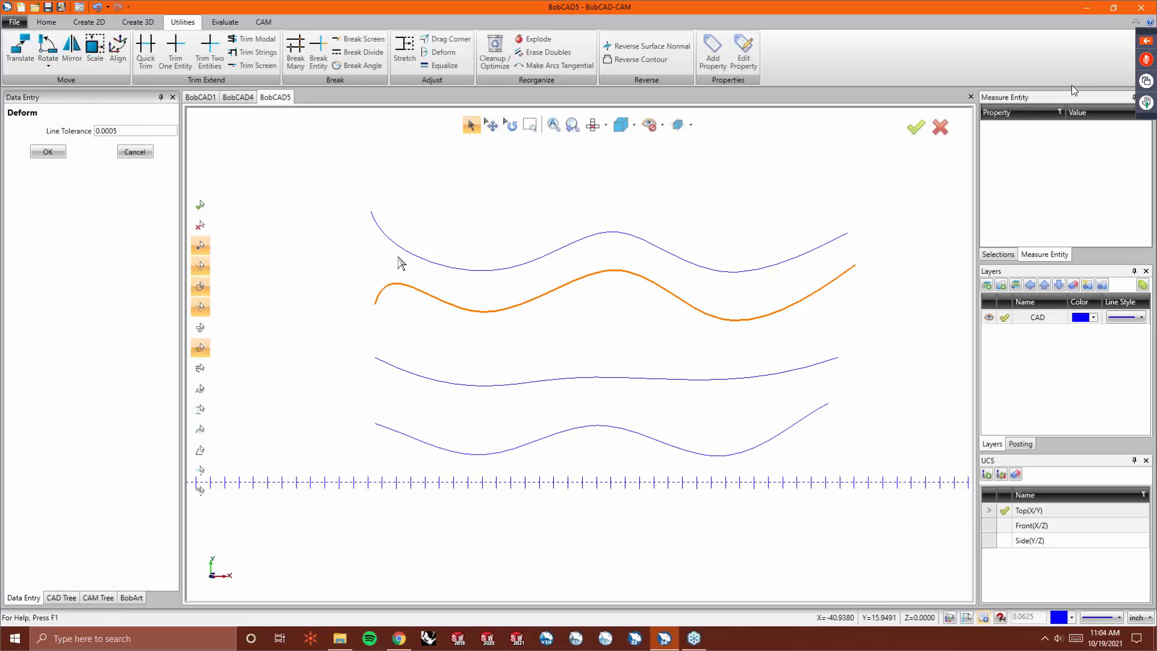
left_click(378, 306)
left_click(378, 306)
left_click(388, 296)
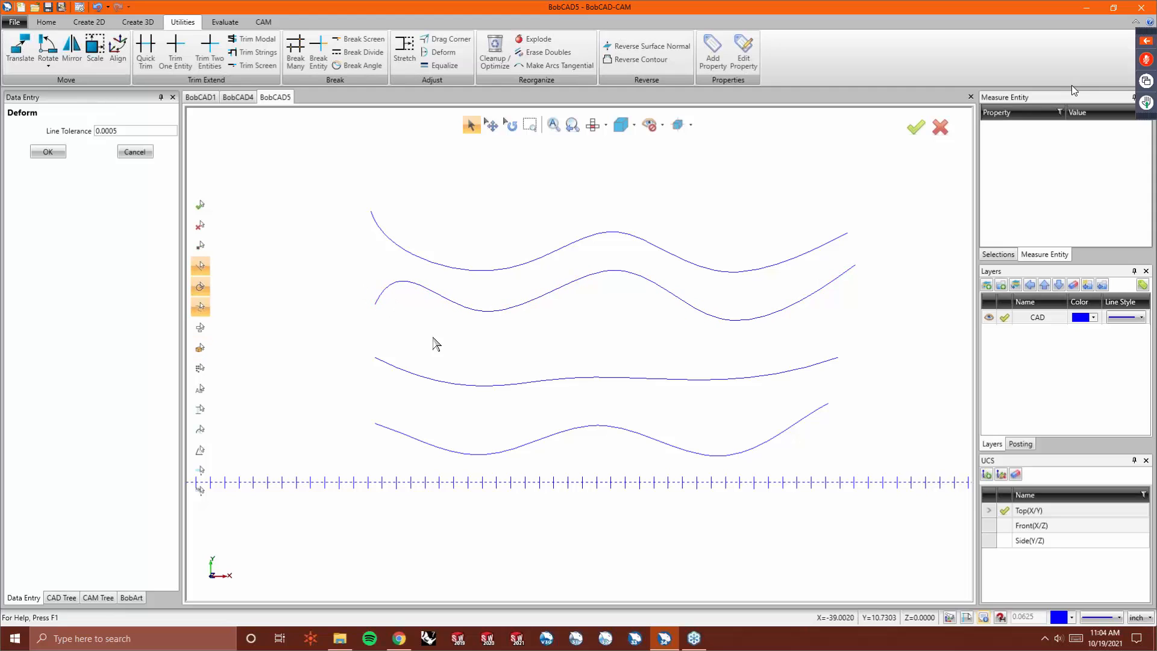
- Deform the middle of the third spline slightly upward
left_click(559, 378)
left_click(553, 361)
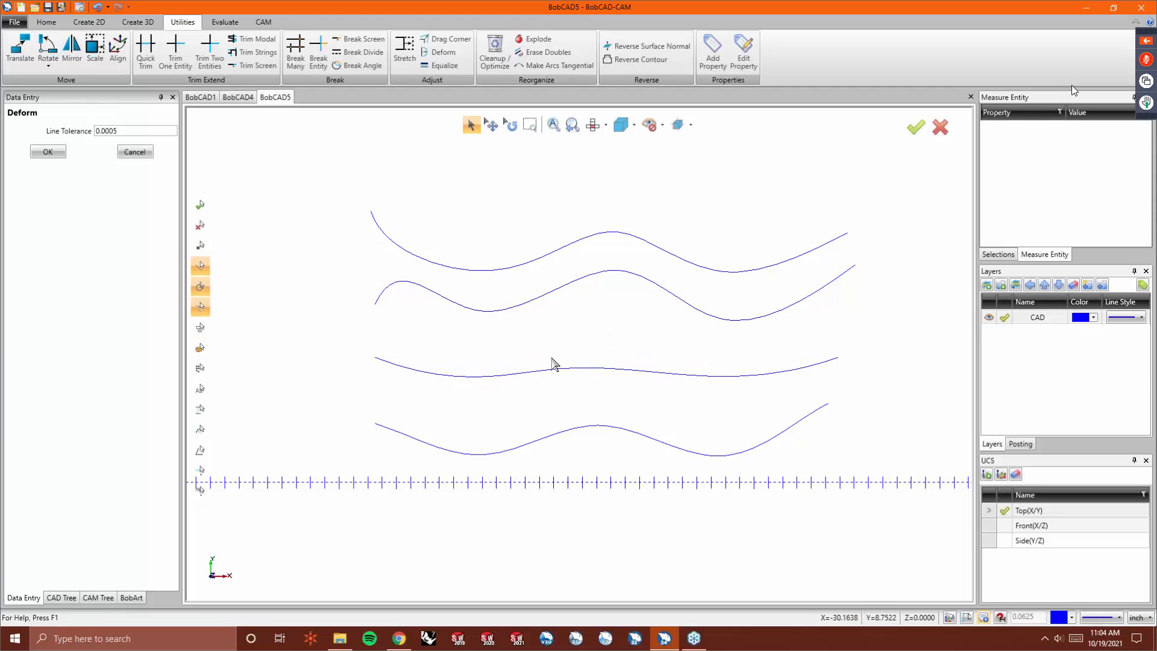
left_click(612, 369)
left_click(624, 293)
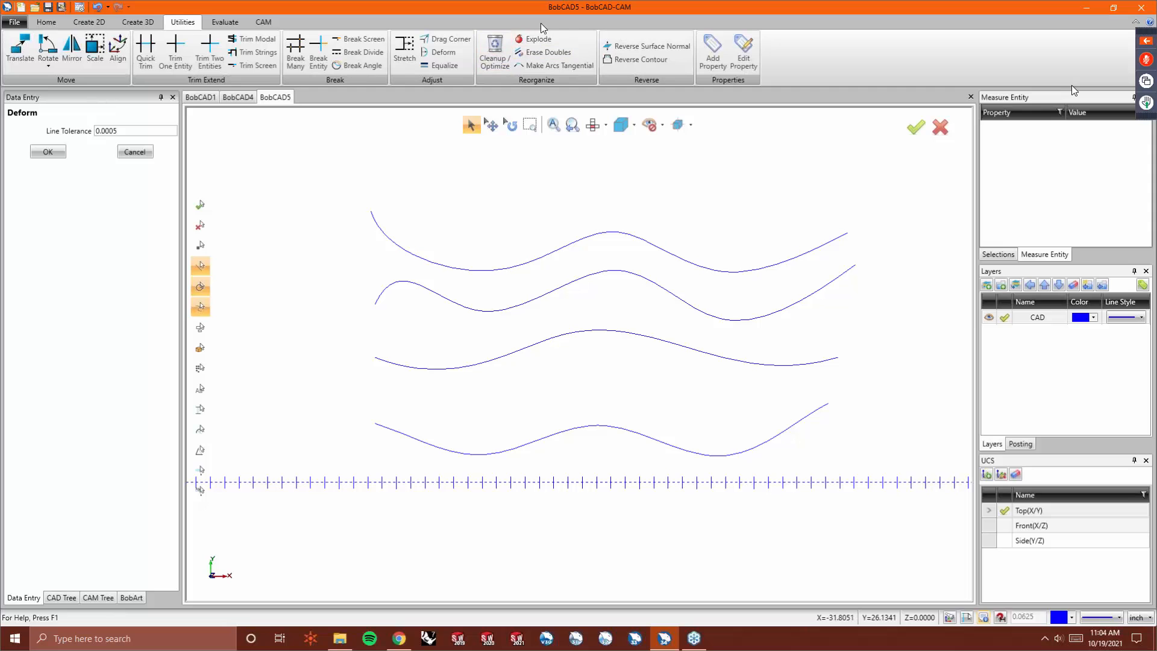
- Explode the splines selected with a window, then close the Explode dialog
left_click(536, 39)
left_click_drag(310, 193, 874, 502)
right_click(612, 337)
left_click(618, 344)
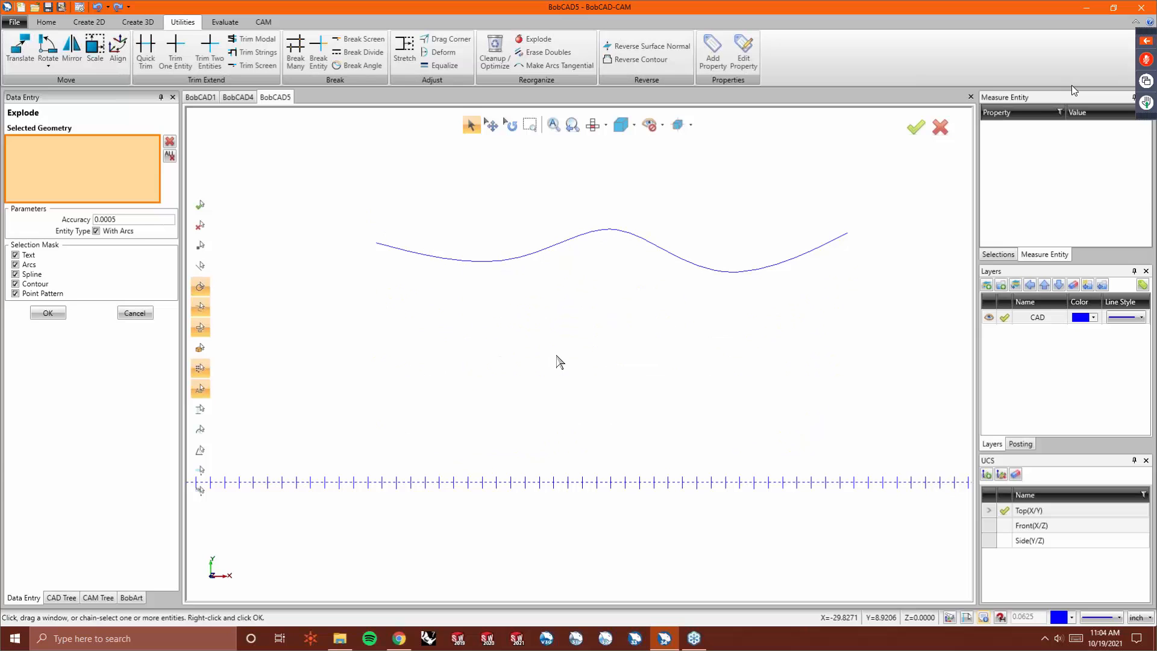
left_click(134, 313)
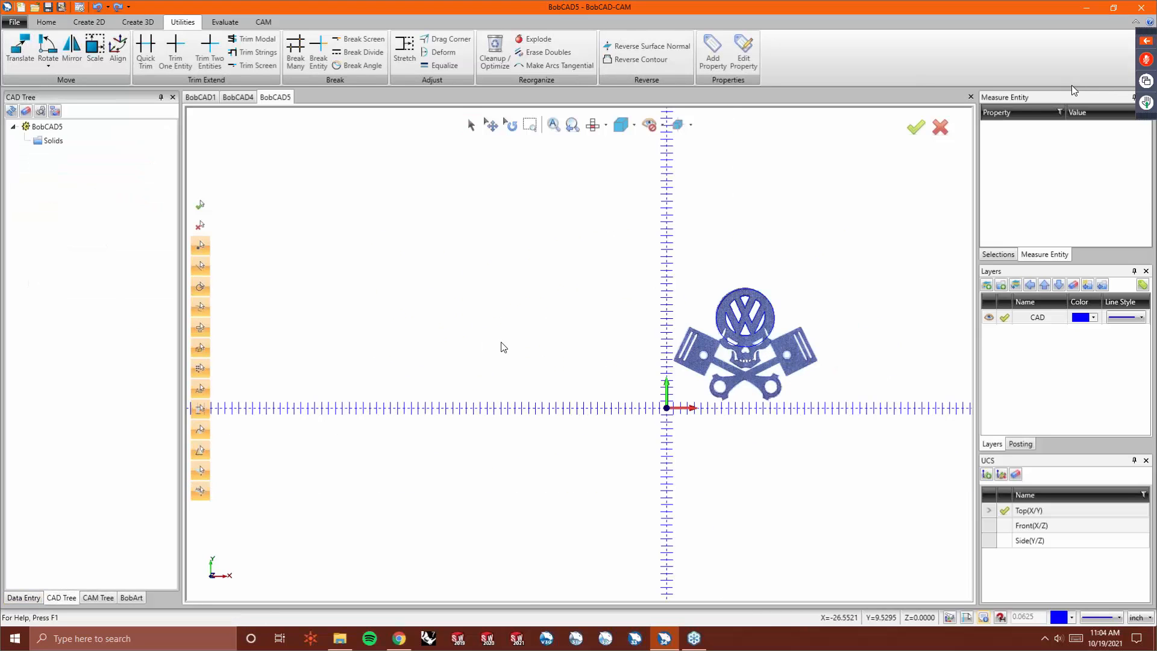
scroll(684, 313, "up", 5)
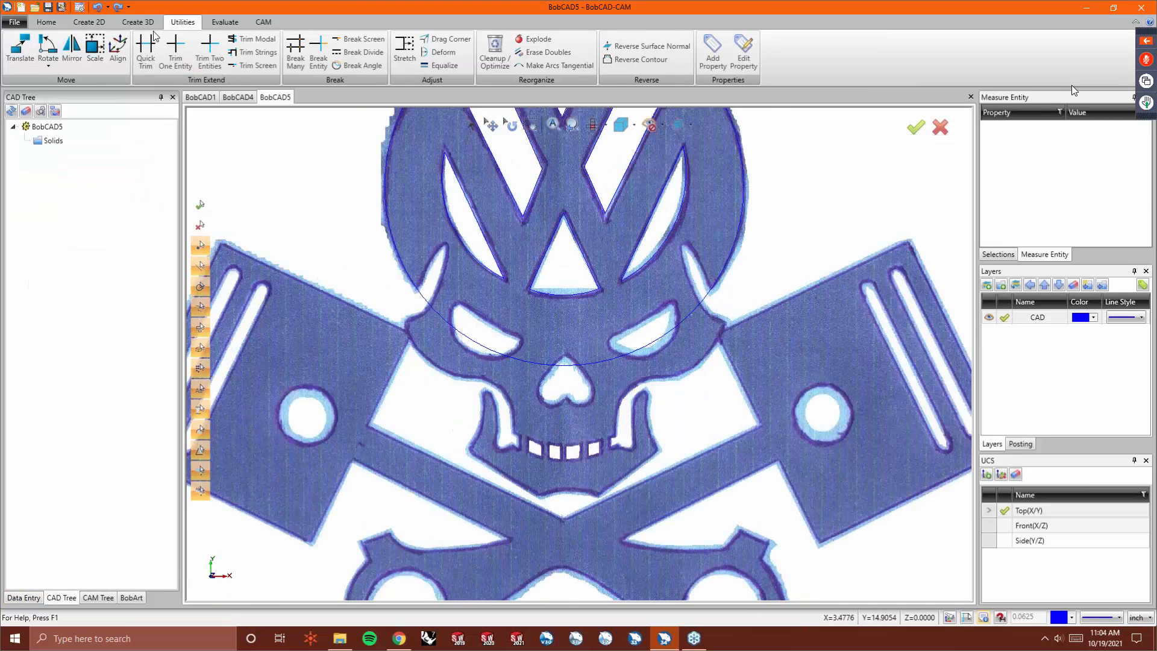
- Trace an interpolated spline around the left horn-shaped cutout, picking points along its outline, and accept it
left_click(102, 24)
left_click(89, 45)
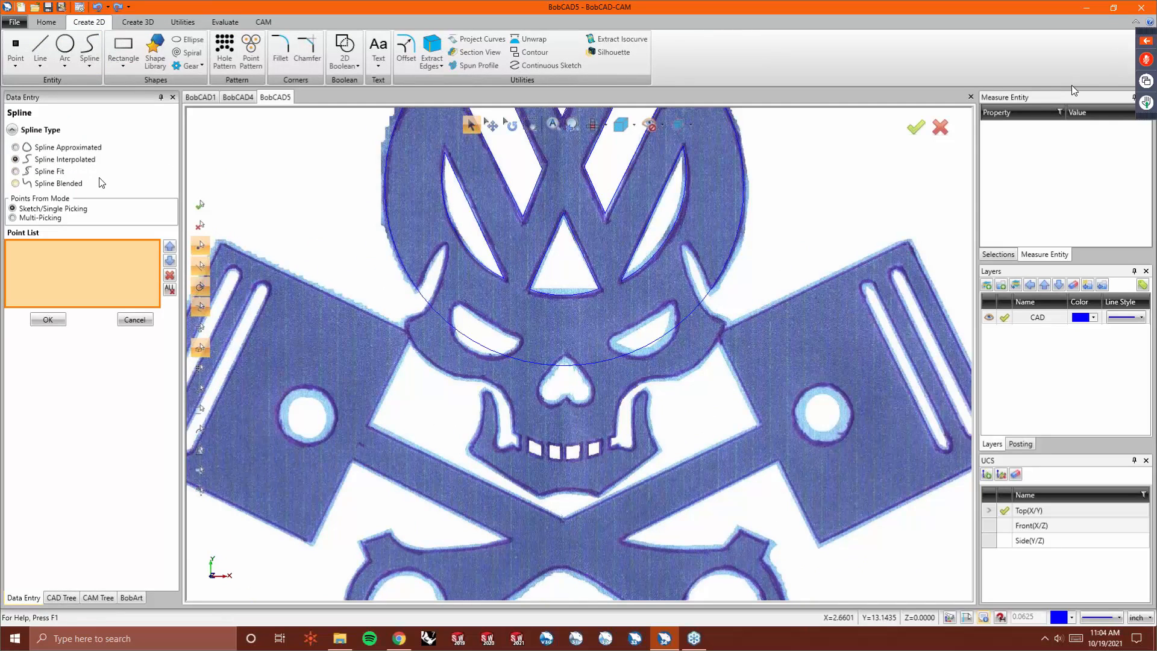
scroll(392, 266, "up", 3)
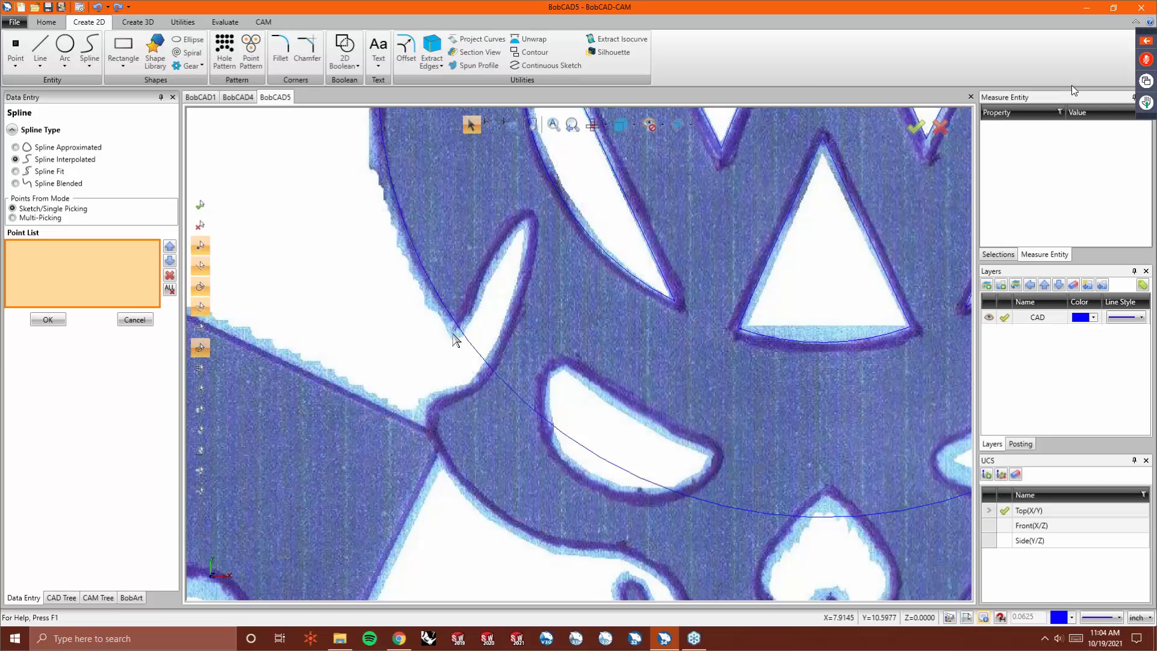
left_click(453, 333)
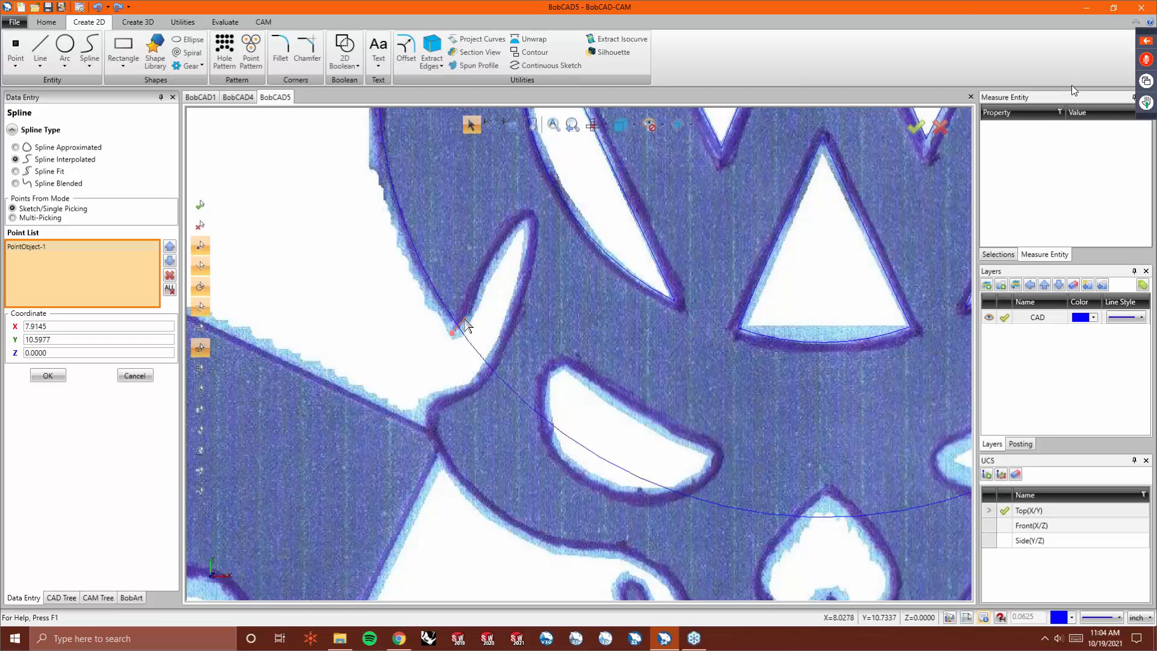
left_click(462, 324)
left_click(476, 297)
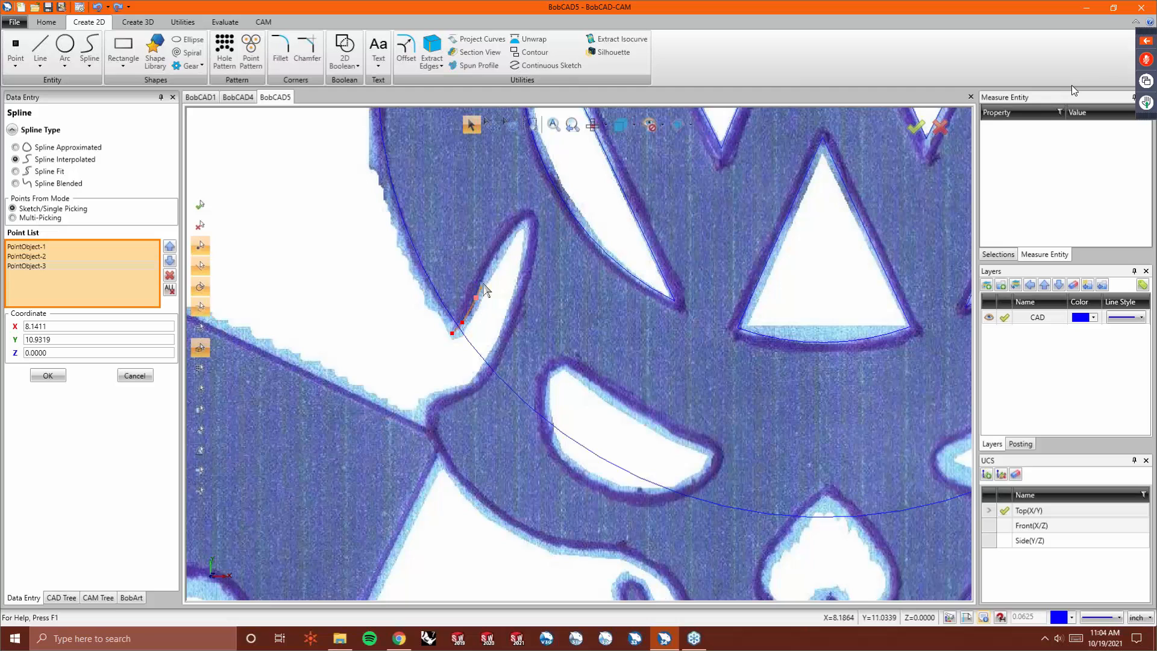
left_click(485, 275)
left_click(498, 249)
left_click(509, 233)
scroll(519, 234, "up", 5)
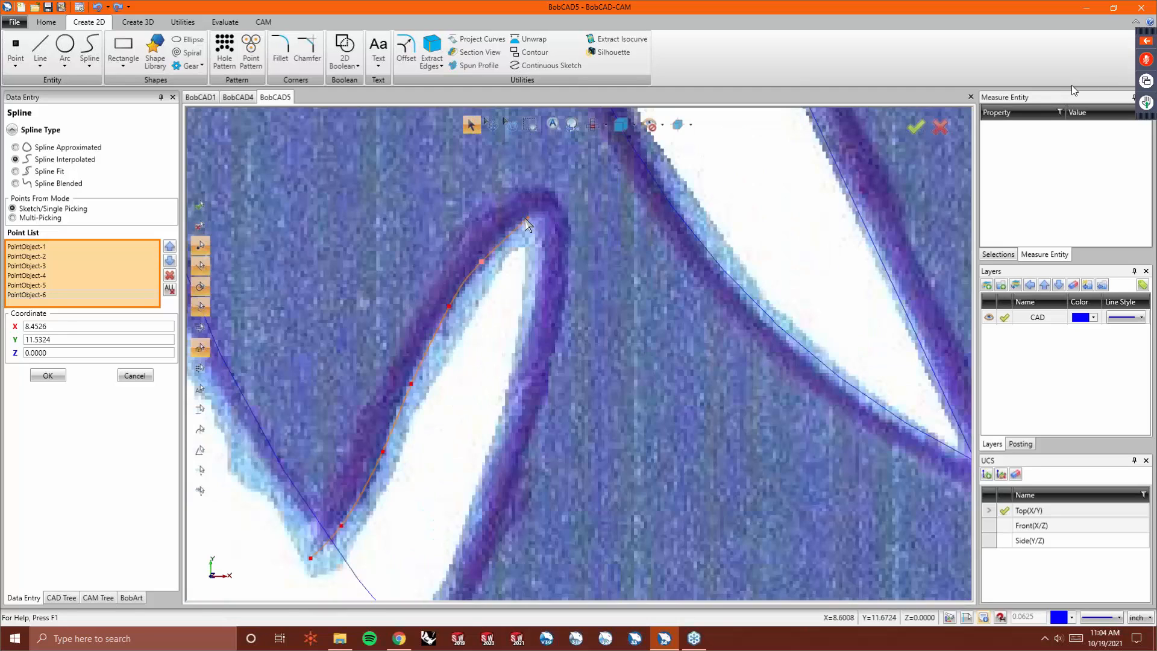
left_click(516, 227)
left_click(527, 216)
left_click(533, 315)
left_click(512, 381)
scroll(511, 382, "down", 4)
left_click(497, 427)
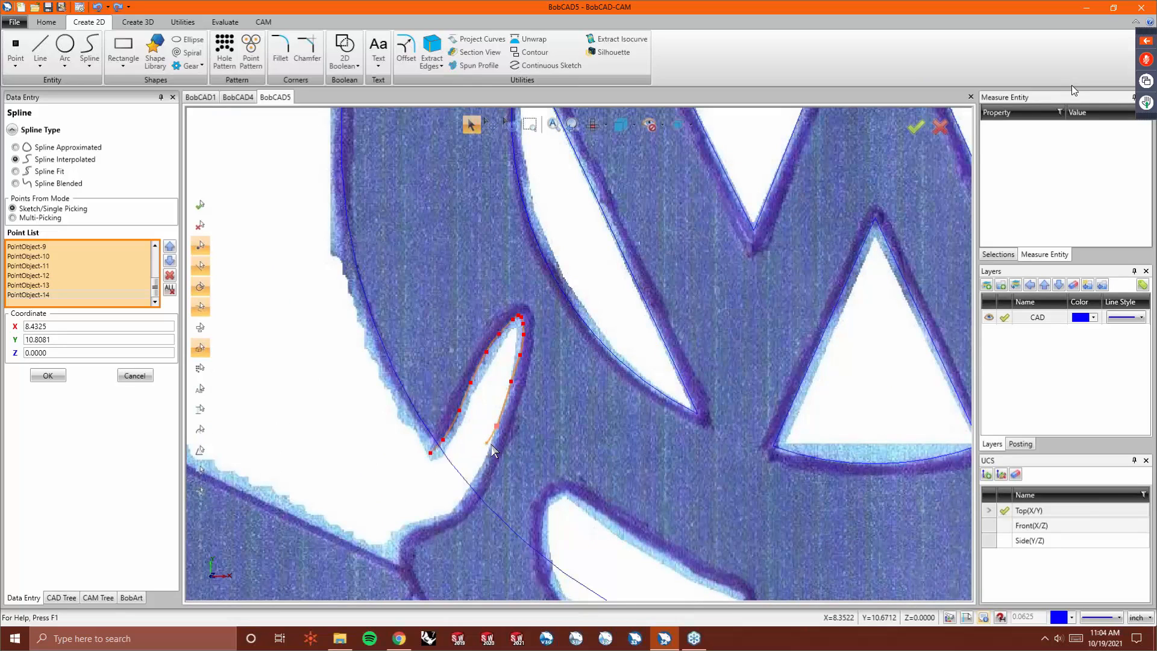
left_click(483, 468)
left_click(470, 489)
left_click(413, 529)
left_click(403, 565)
right_click(403, 566)
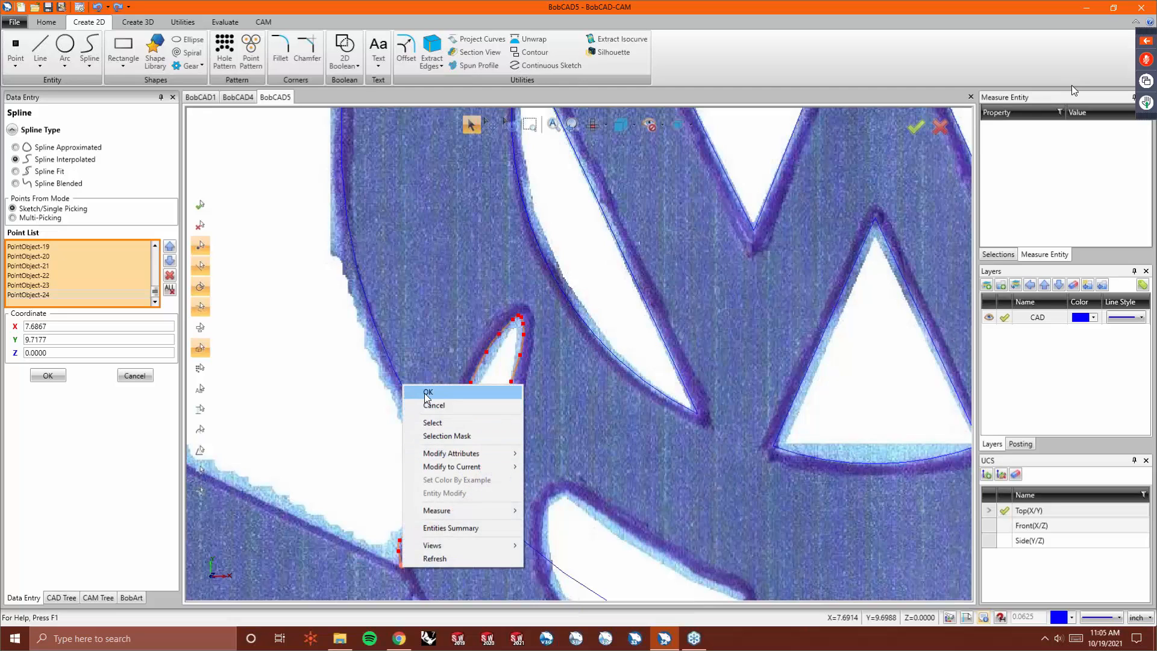
left_click(426, 393)
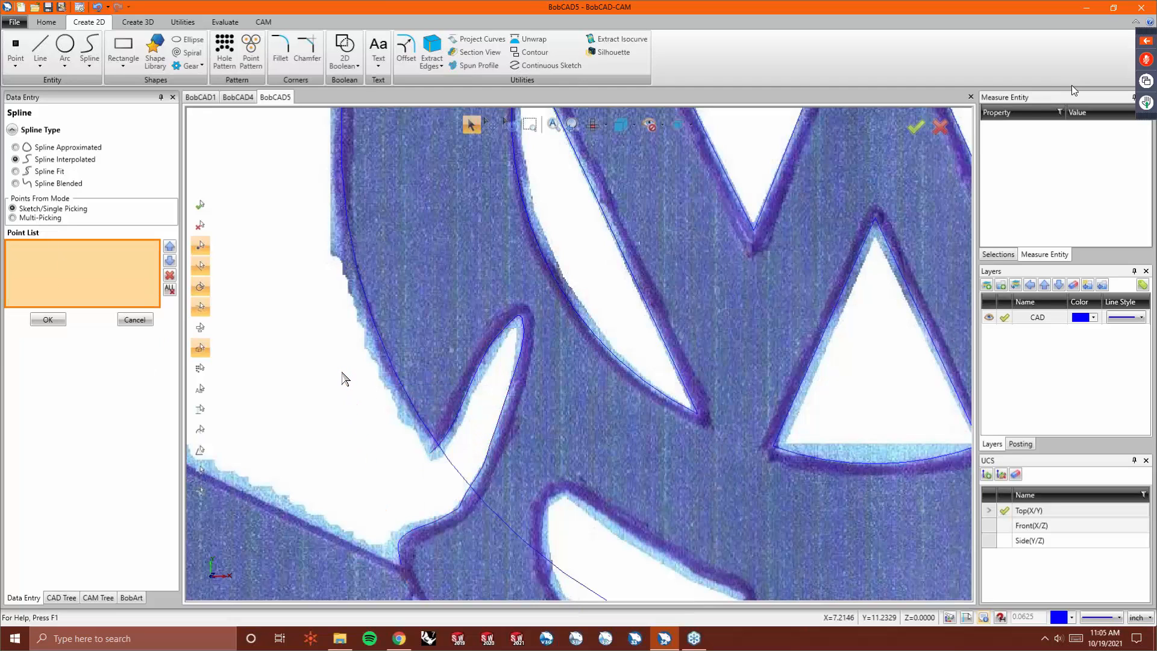
scroll(343, 377, "down", 3)
scroll(424, 455, "up", 3)
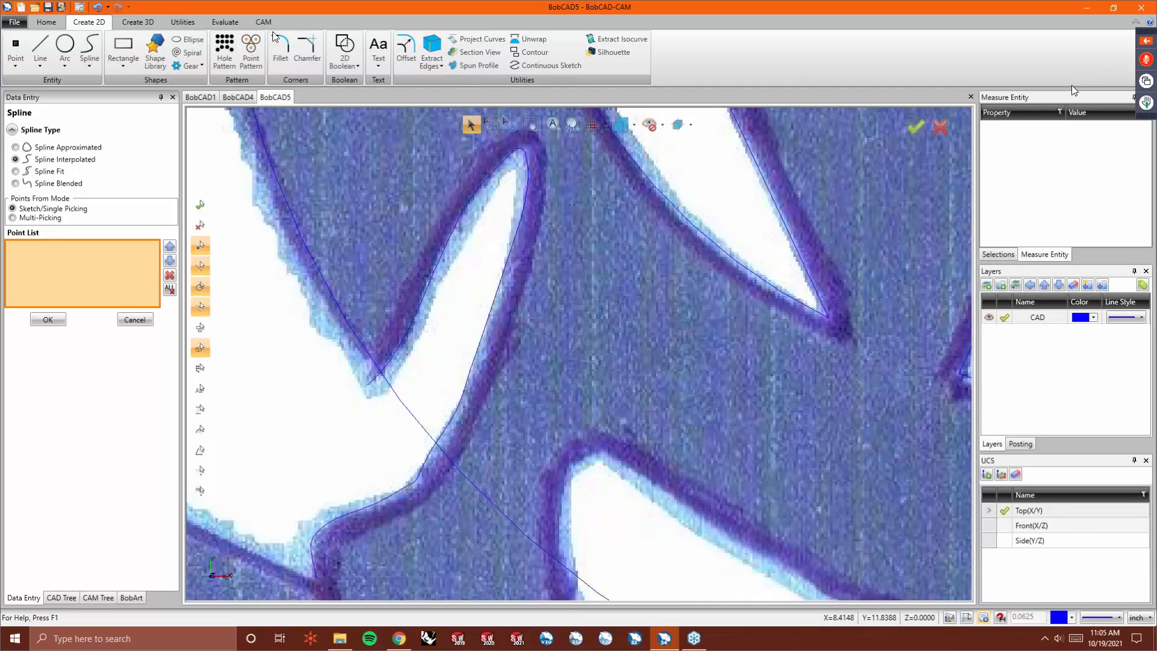
left_click(174, 22)
left_click(443, 52)
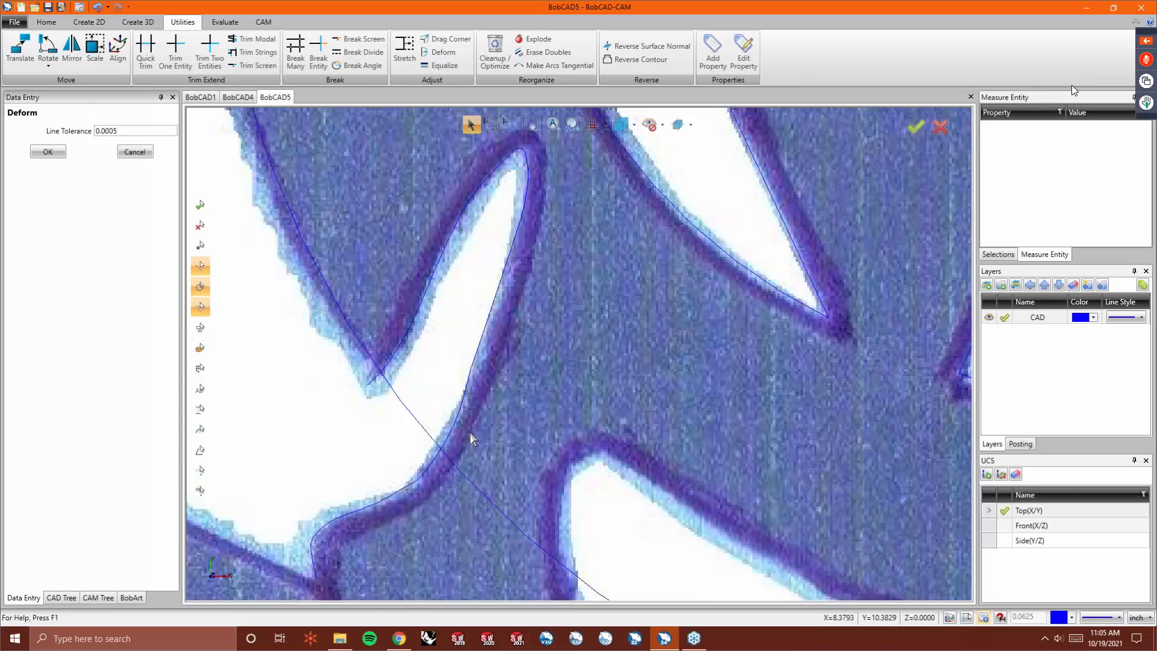
key("F5")
key("F5")
key("F5")
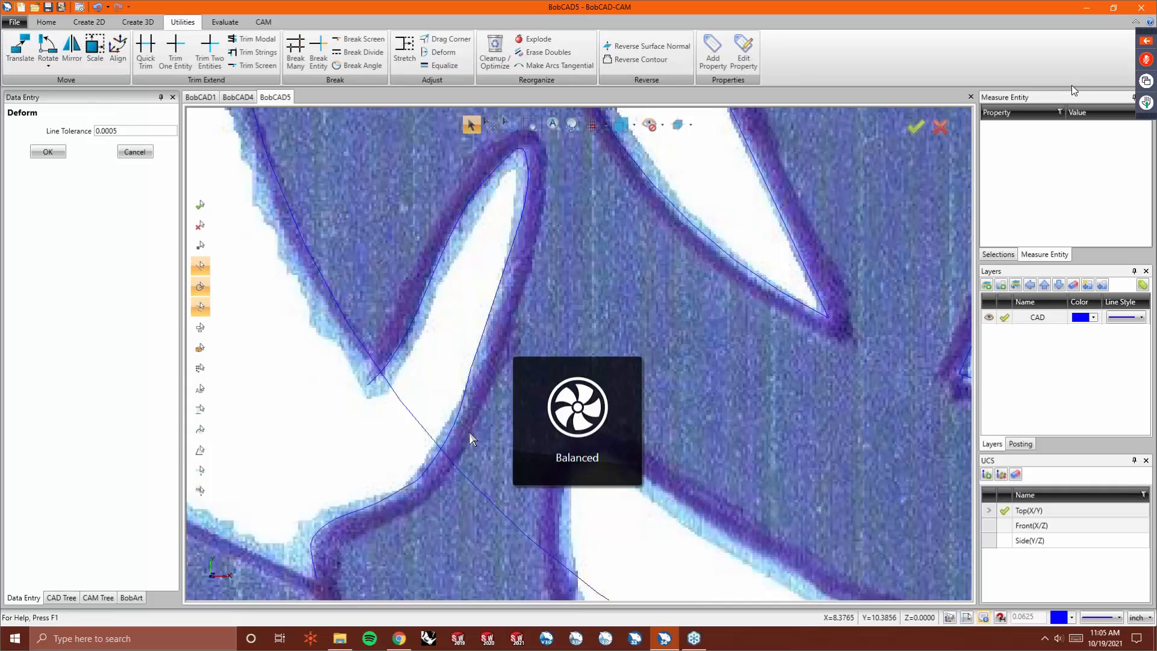
key("F5")
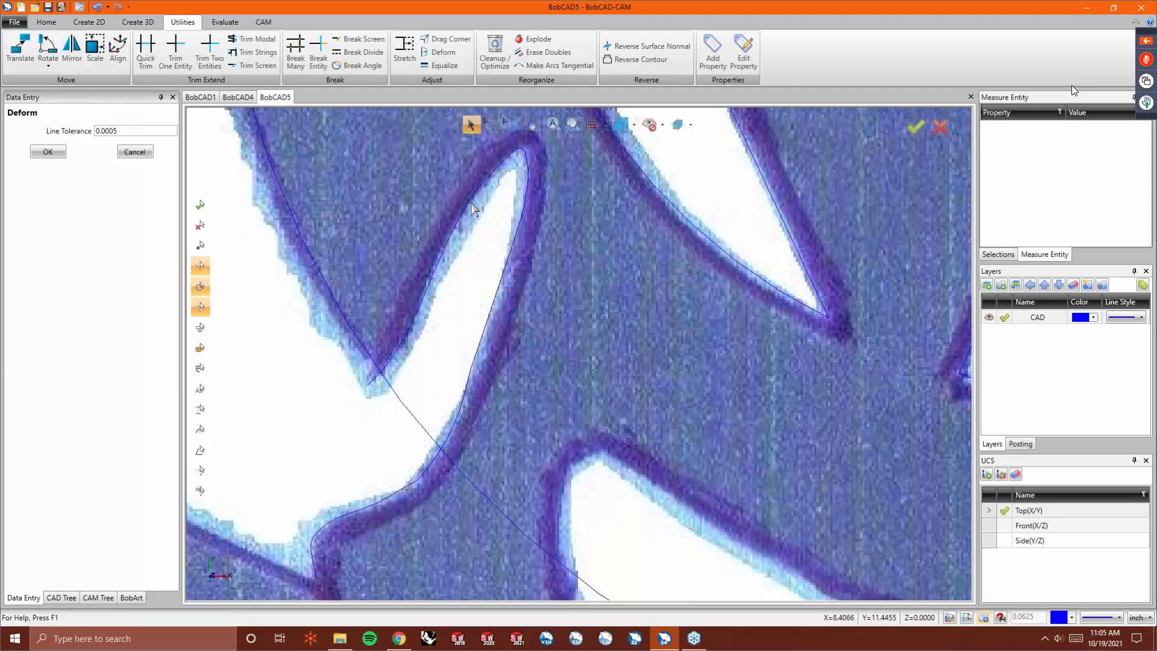
left_click(522, 158)
key("ctrl+b")
- Quick Trim the large arc where it runs past the left cutout
left_click(146, 49)
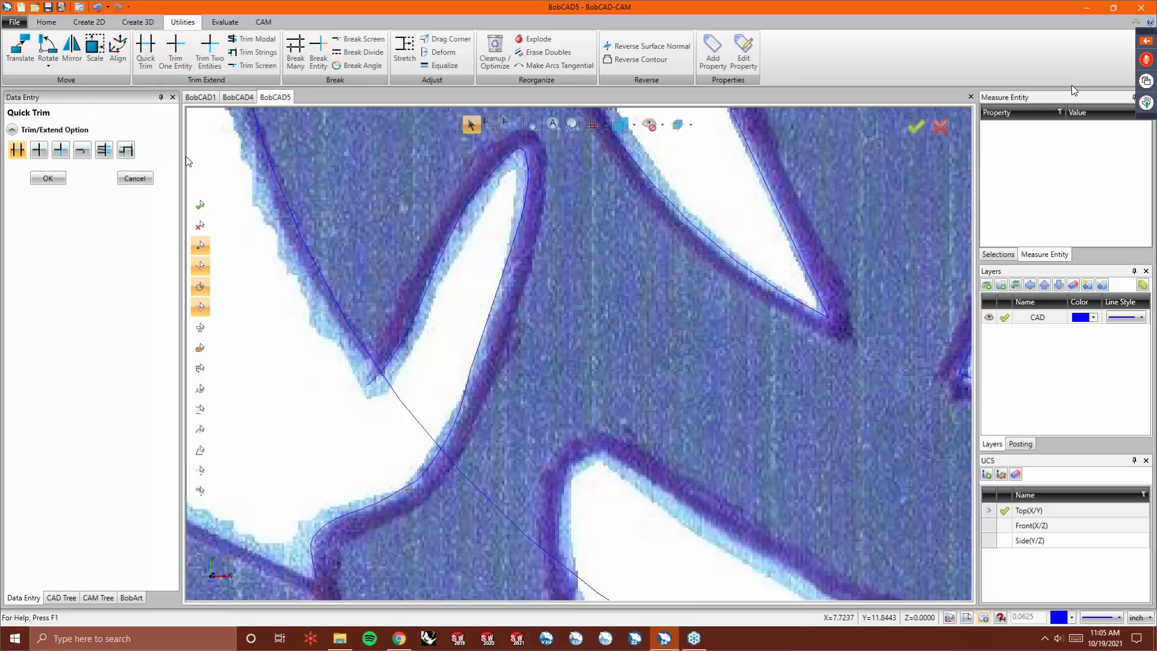
left_click(391, 388)
scroll(377, 386, "down", 5)
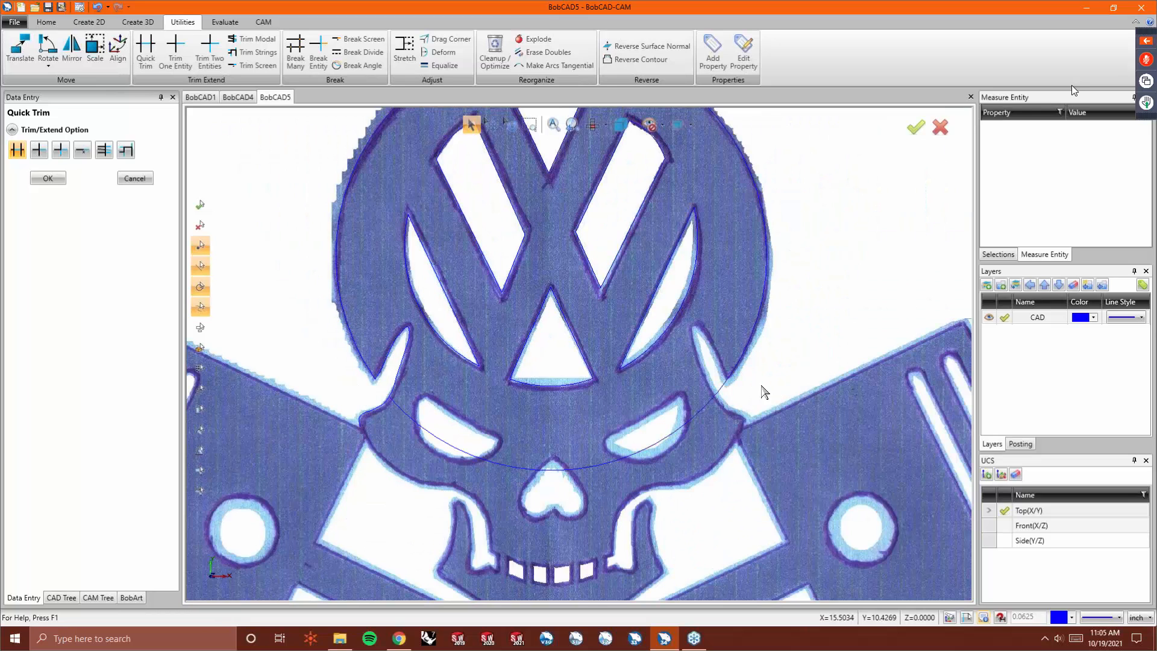
scroll(760, 337, "up", 3)
scroll(642, 431, "up", 2)
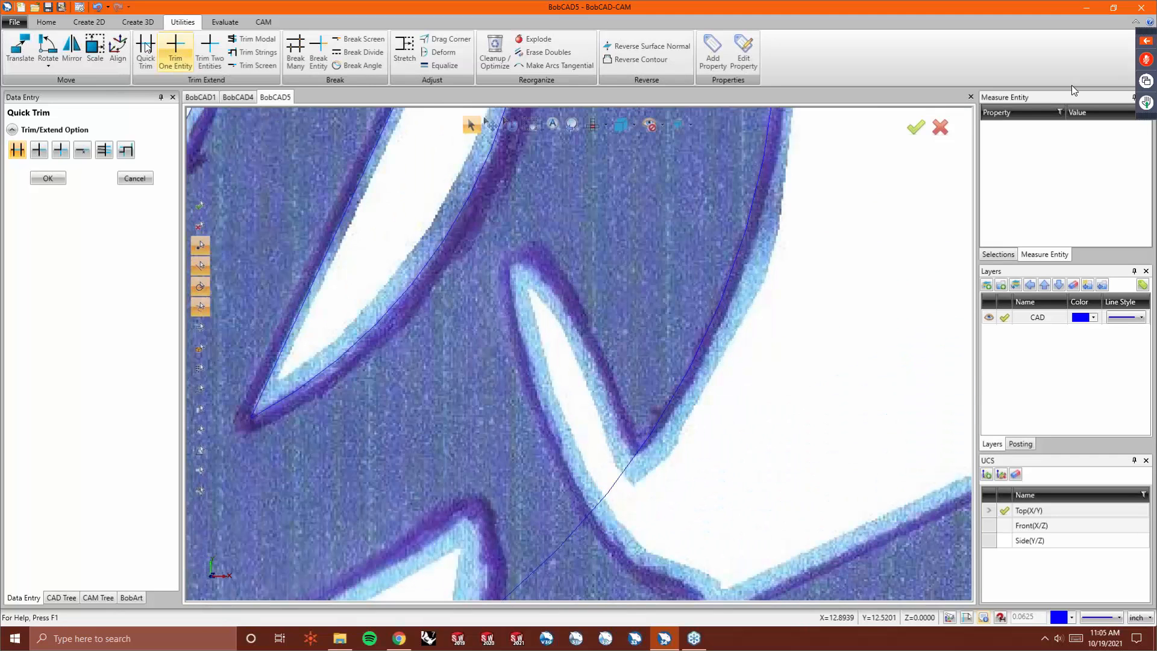
- Trace the right horn-shaped cutout with Continuous Sketch, picking points around its outline, and accept it
left_click(88, 23)
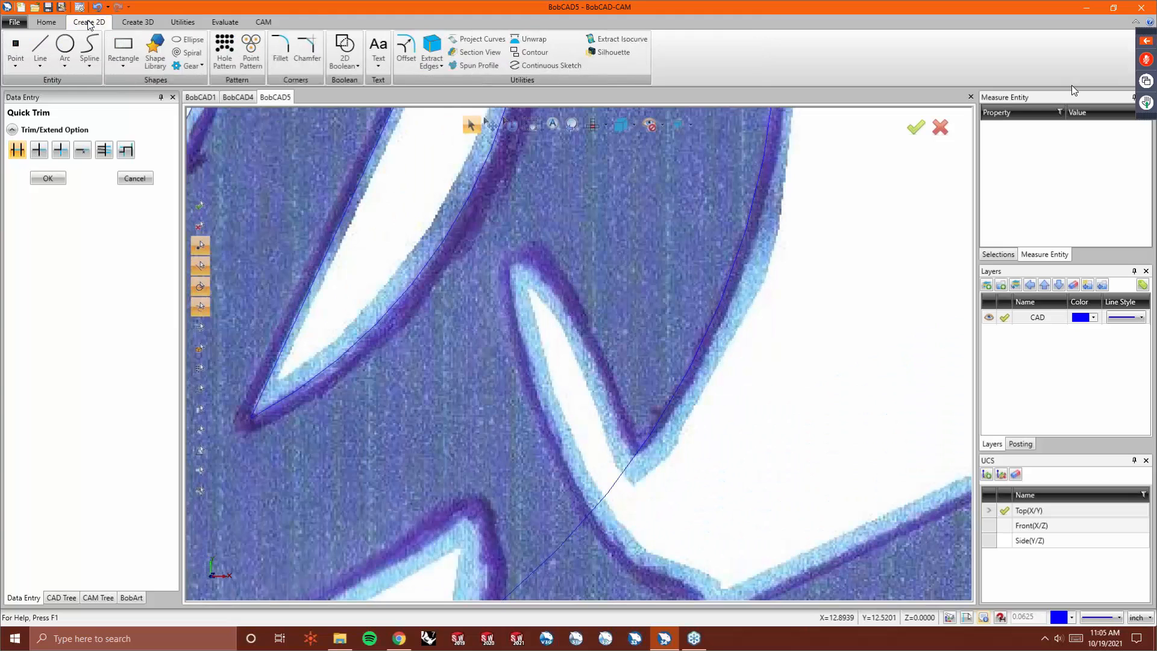
left_click(545, 67)
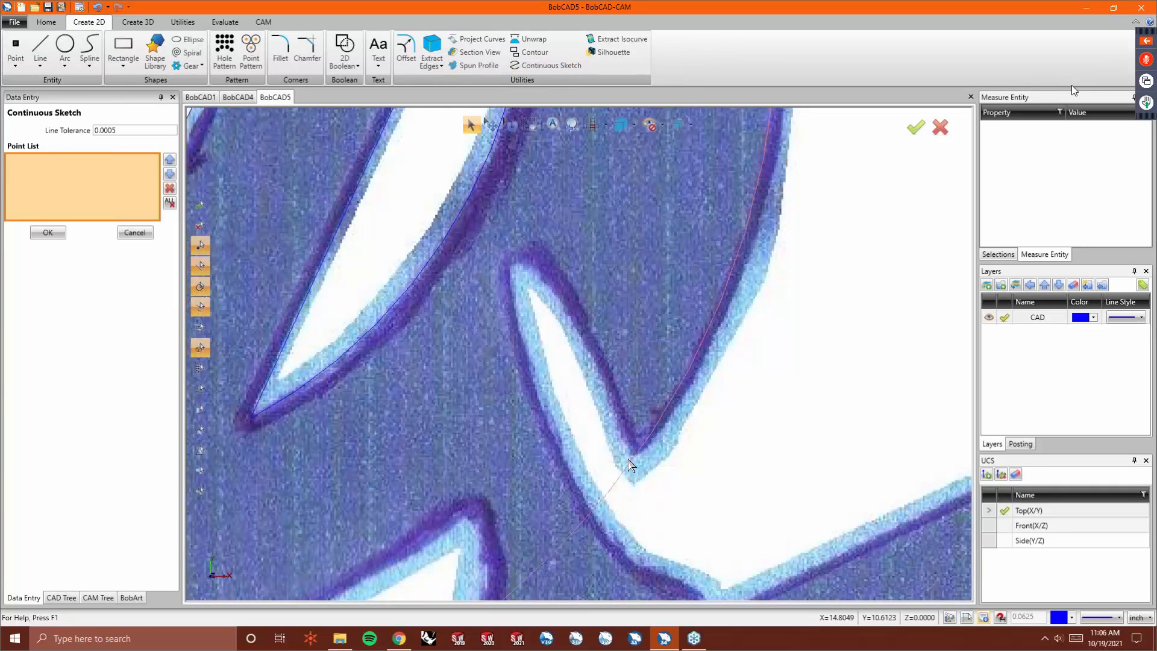
scroll(629, 476, "down", 1)
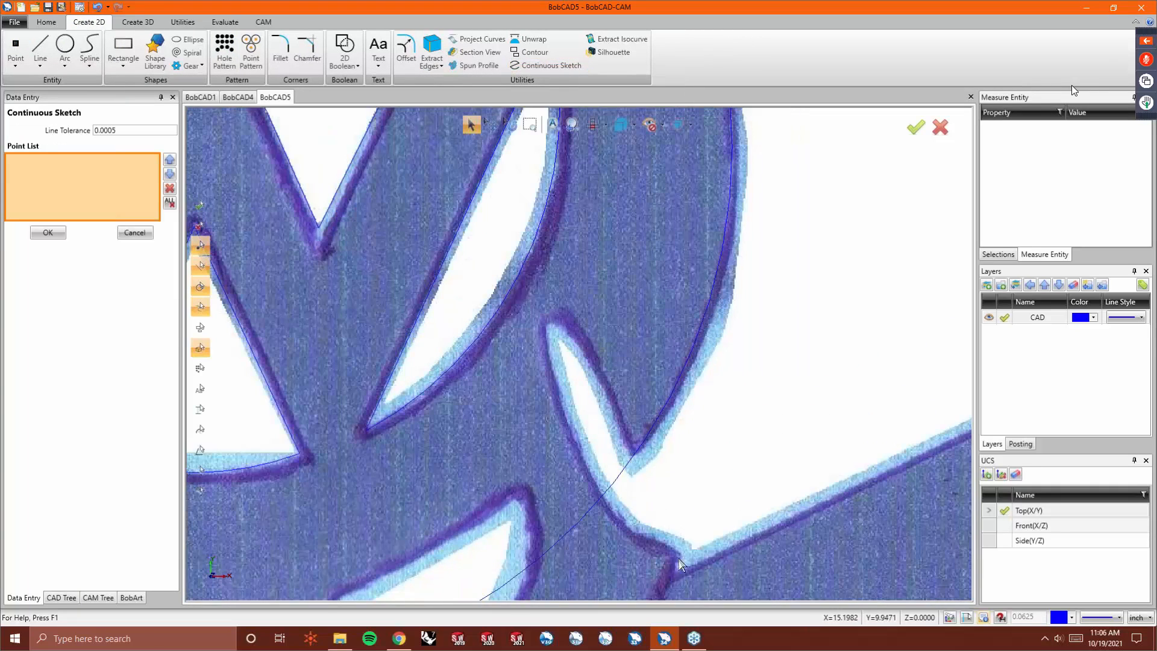
left_click(636, 467)
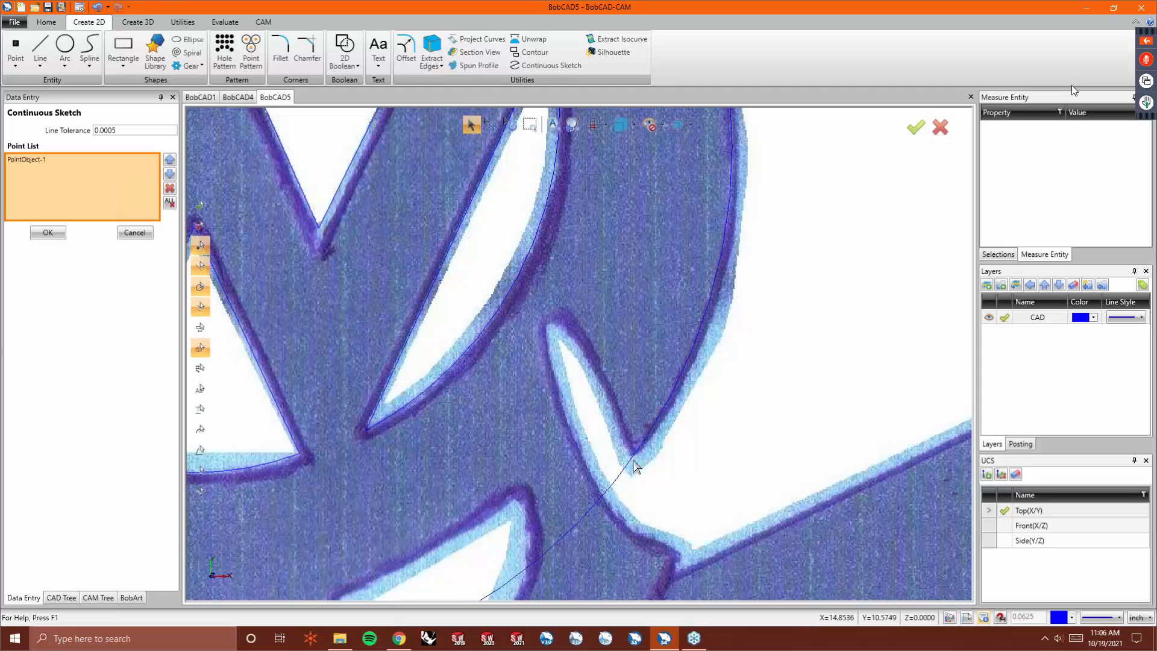
left_click(619, 427)
left_click(602, 389)
left_click(575, 344)
left_click(564, 329)
left_click(552, 324)
left_click(548, 329)
left_click(548, 343)
left_click(552, 368)
left_click(567, 421)
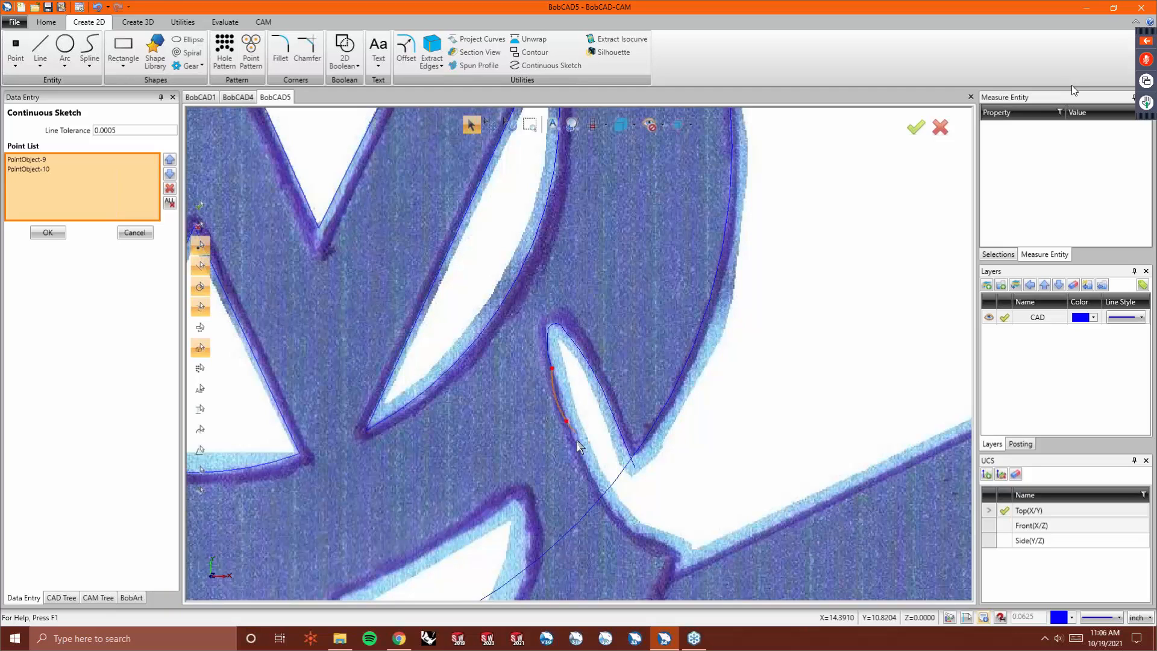
left_click(591, 477)
left_click(616, 514)
left_click(641, 536)
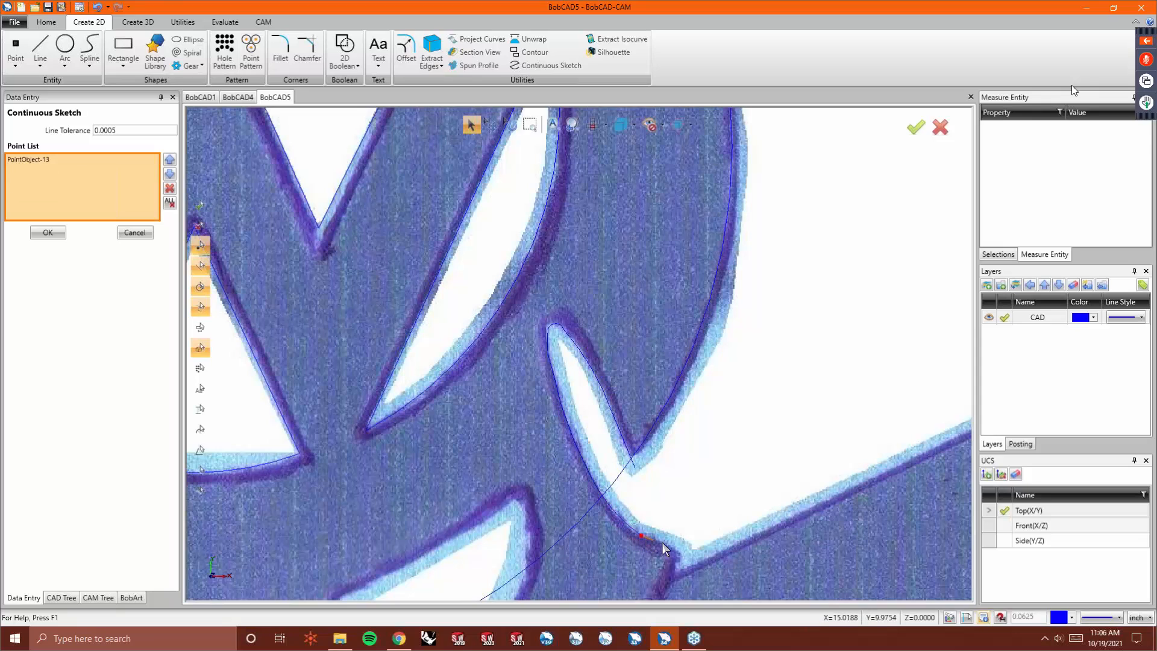
left_click(664, 543)
left_click(674, 548)
left_click(678, 554)
left_click(675, 562)
scroll(663, 560, "down", 3)
scroll(656, 549, "up", 6)
left_click(674, 398)
left_click(668, 416)
right_click(667, 419)
left_click(687, 426)
- Quick Trim the large arc's segments where they cross the left and right cutouts
scroll(683, 429, "down", 5)
scroll(603, 343, "down", 3)
scroll(330, 278, "up", 1)
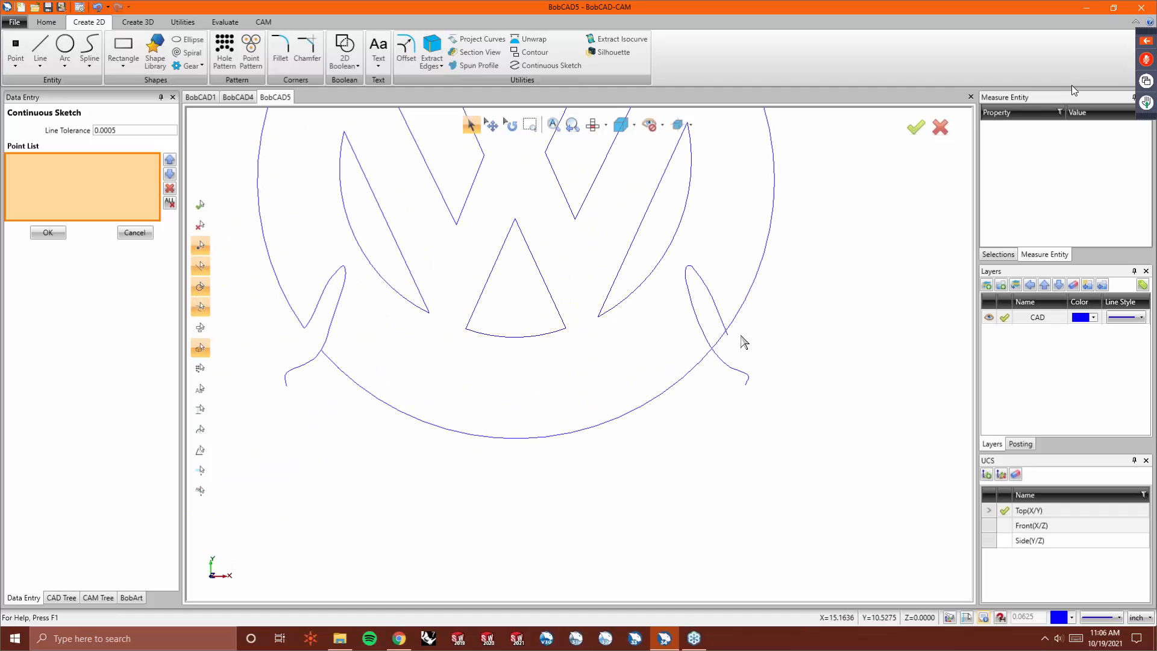
left_click(183, 22)
left_click(146, 51)
left_click(347, 377)
left_click(722, 339)
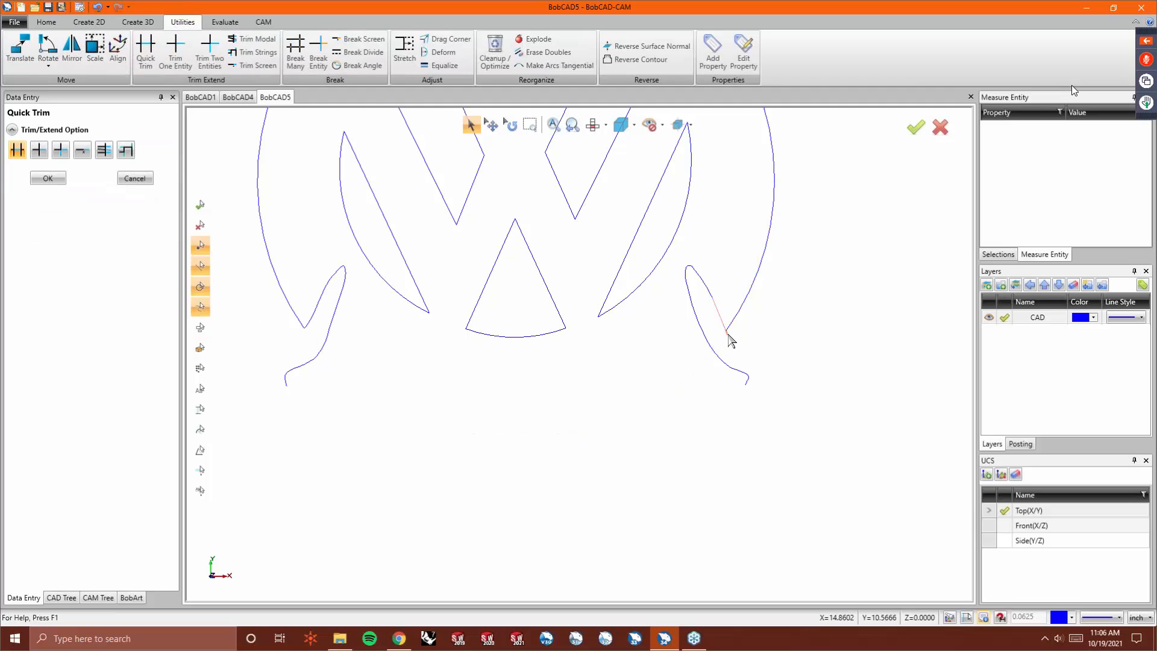
scroll(730, 340, "up", 2)
scroll(715, 337, "up", 2)
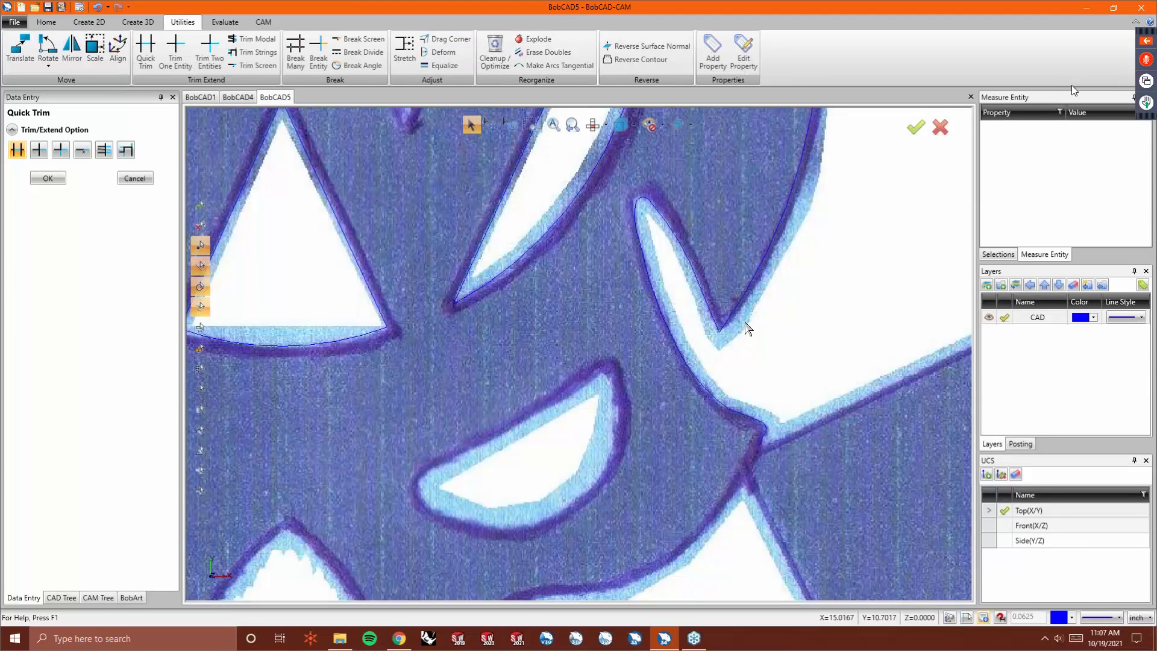
scroll(632, 208, "up", 5)
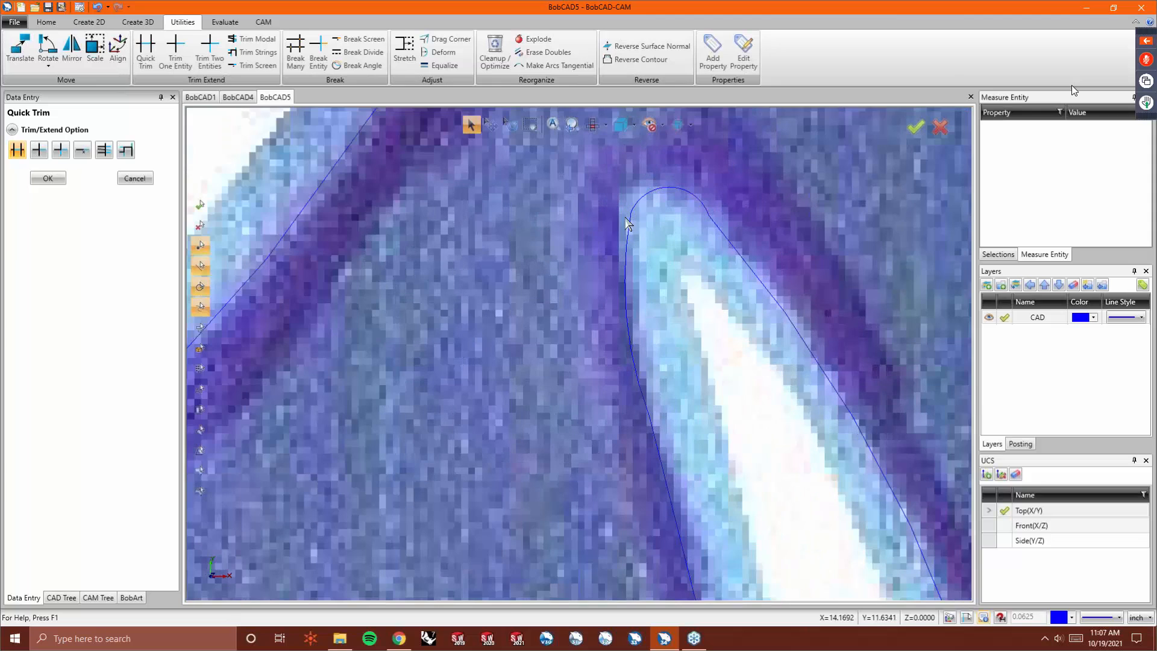
- Use Drag Corner to move a point at the top of the right cutout's outline
left_click(446, 38)
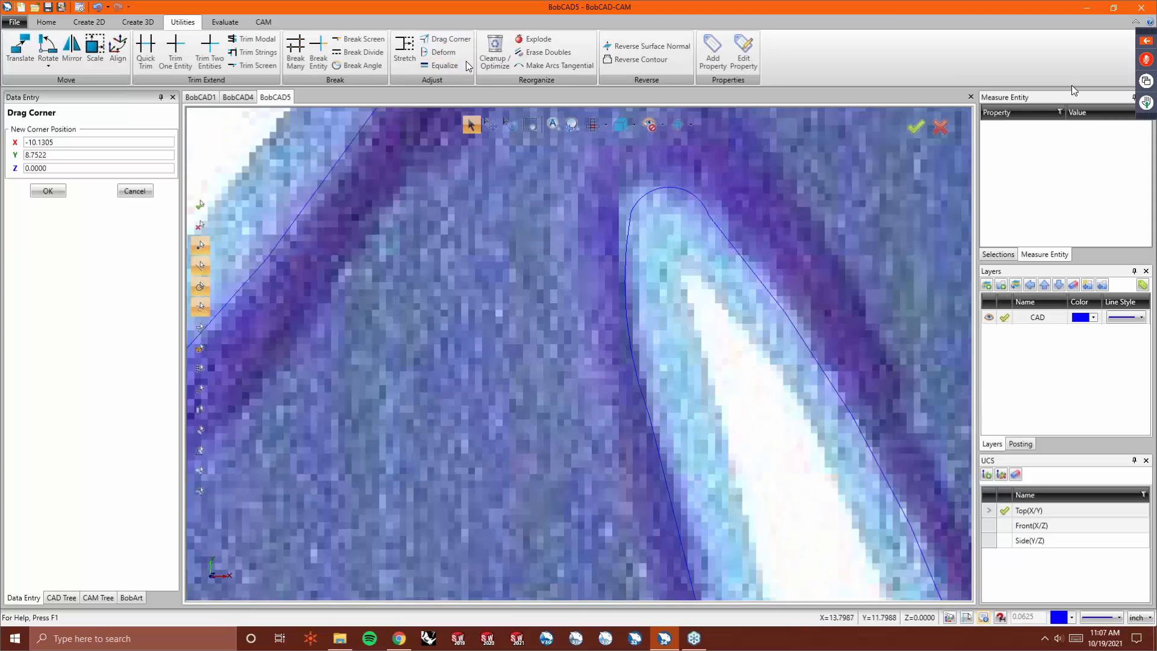
left_click(631, 214)
left_click(620, 200)
left_click(736, 228)
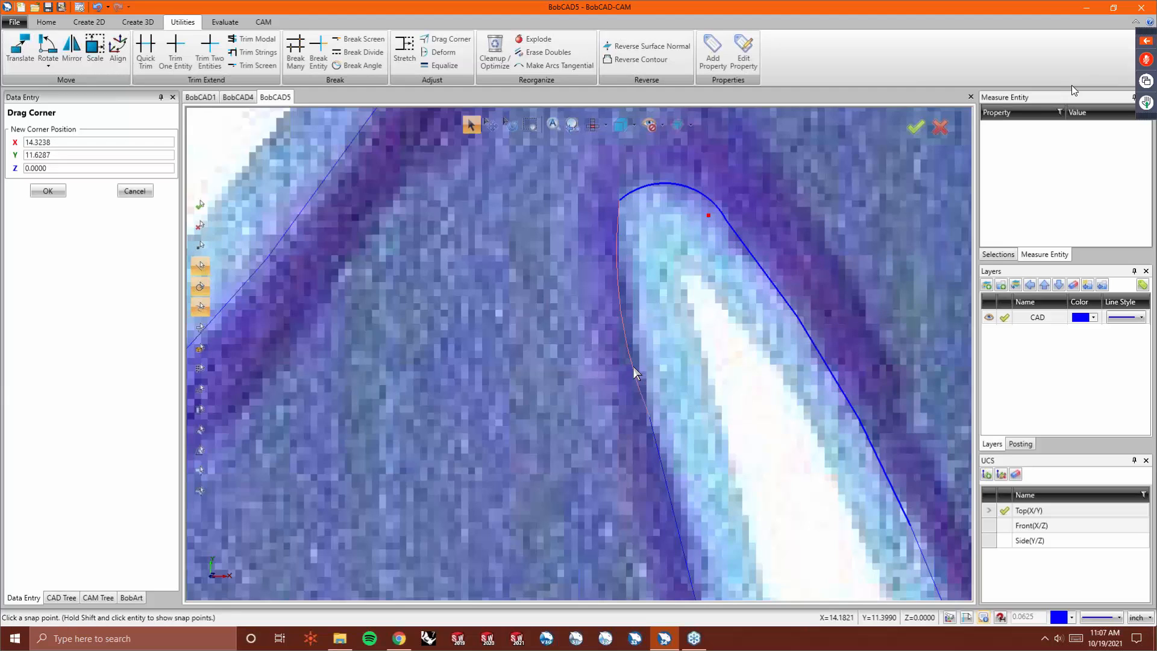
- Deform the right cutout's left edge and inner right edge to follow the image outline
left_click(449, 53)
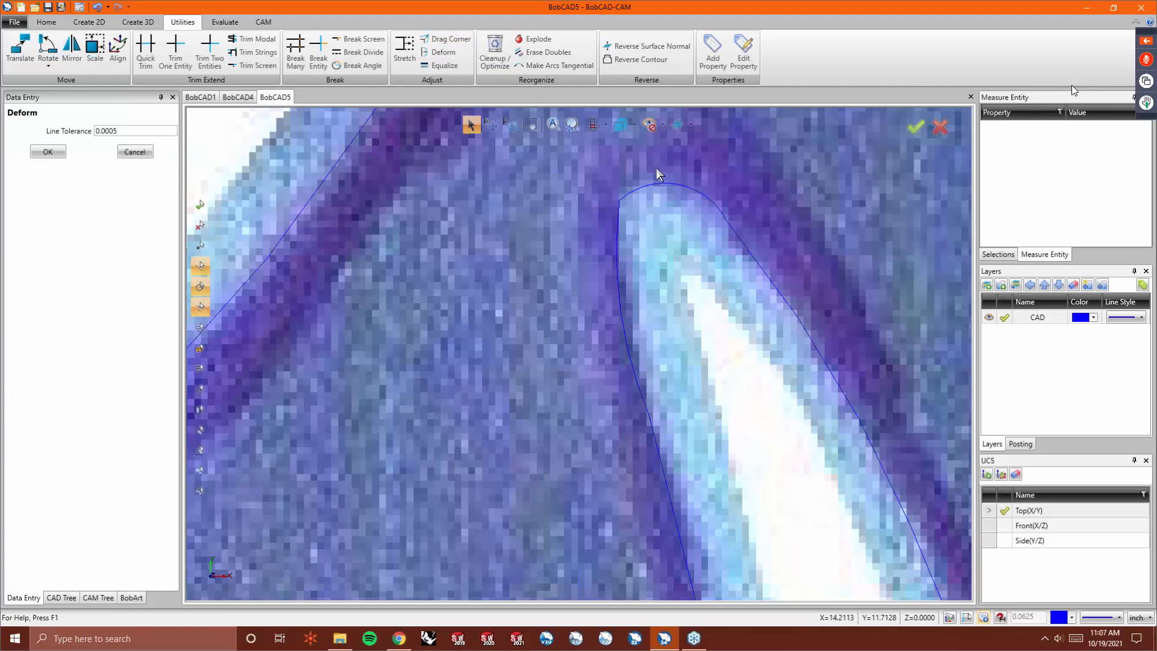
left_click(696, 190)
left_click(694, 200)
left_click(619, 263)
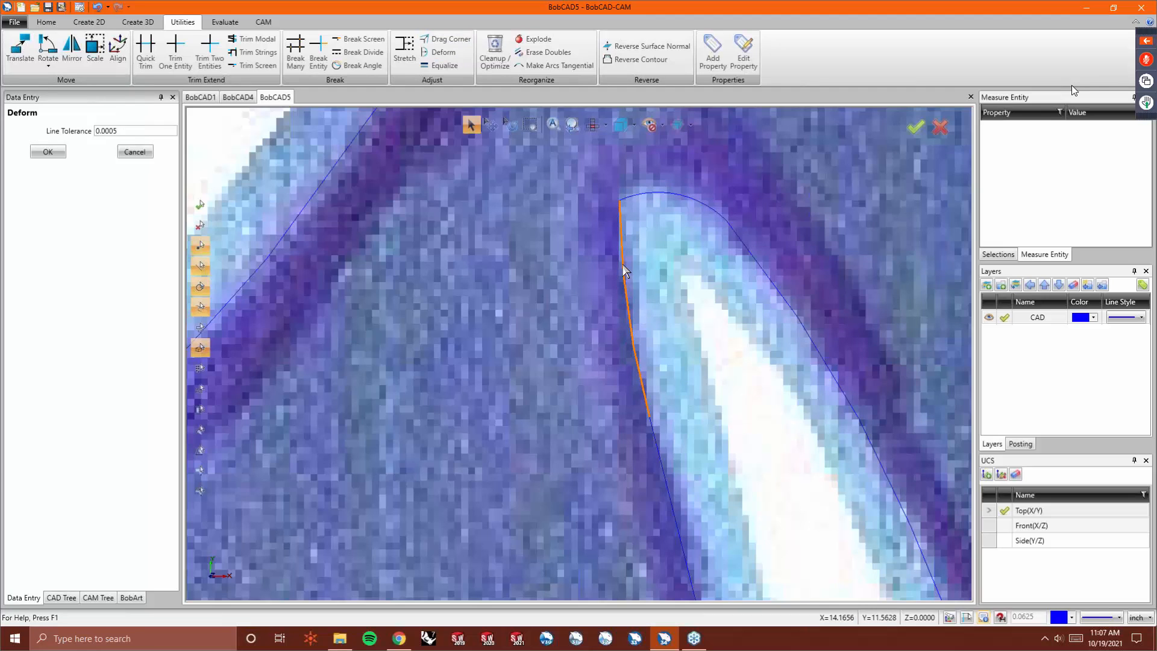
left_click(620, 262)
scroll(596, 182, "down", 3)
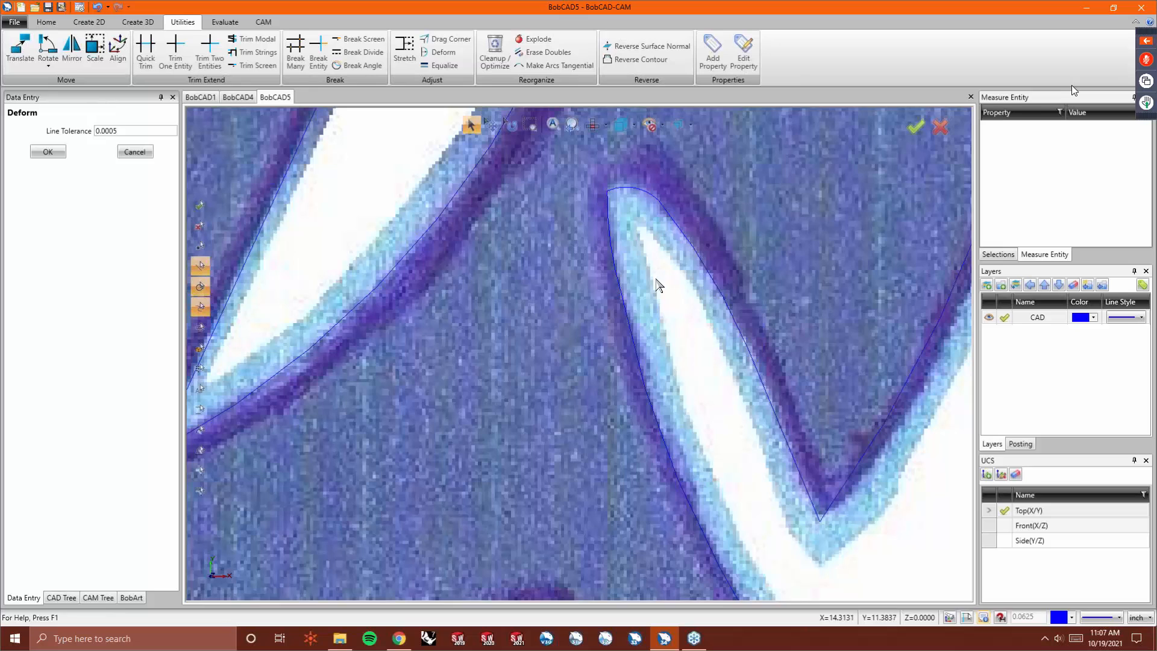
left_click(759, 372)
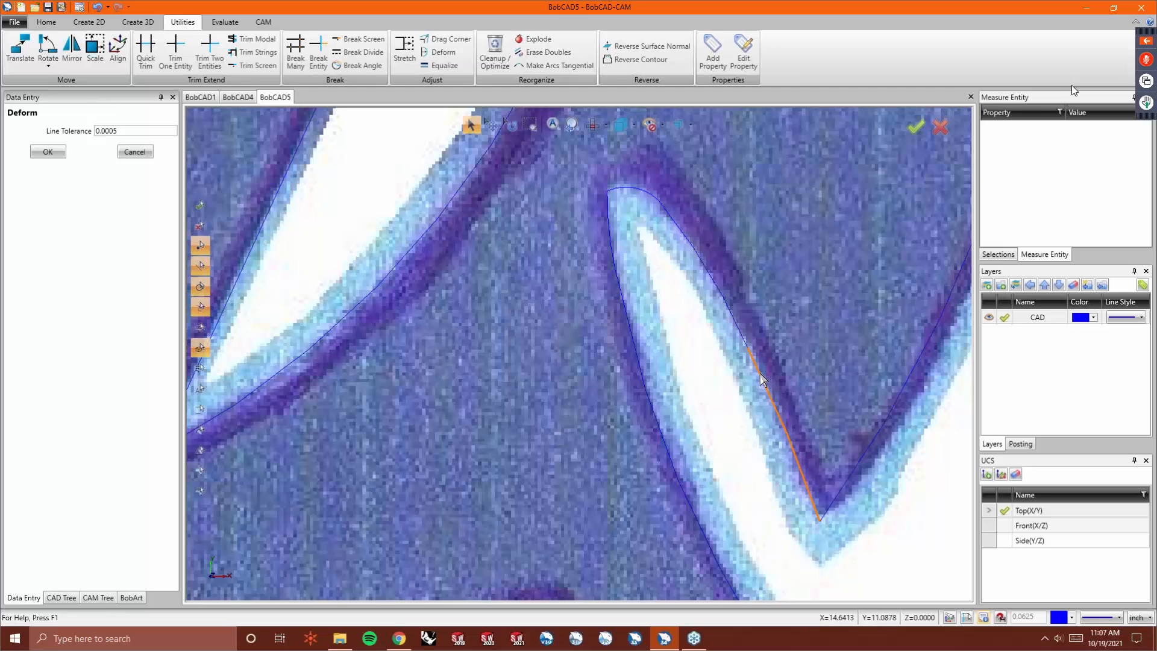
left_click(760, 376)
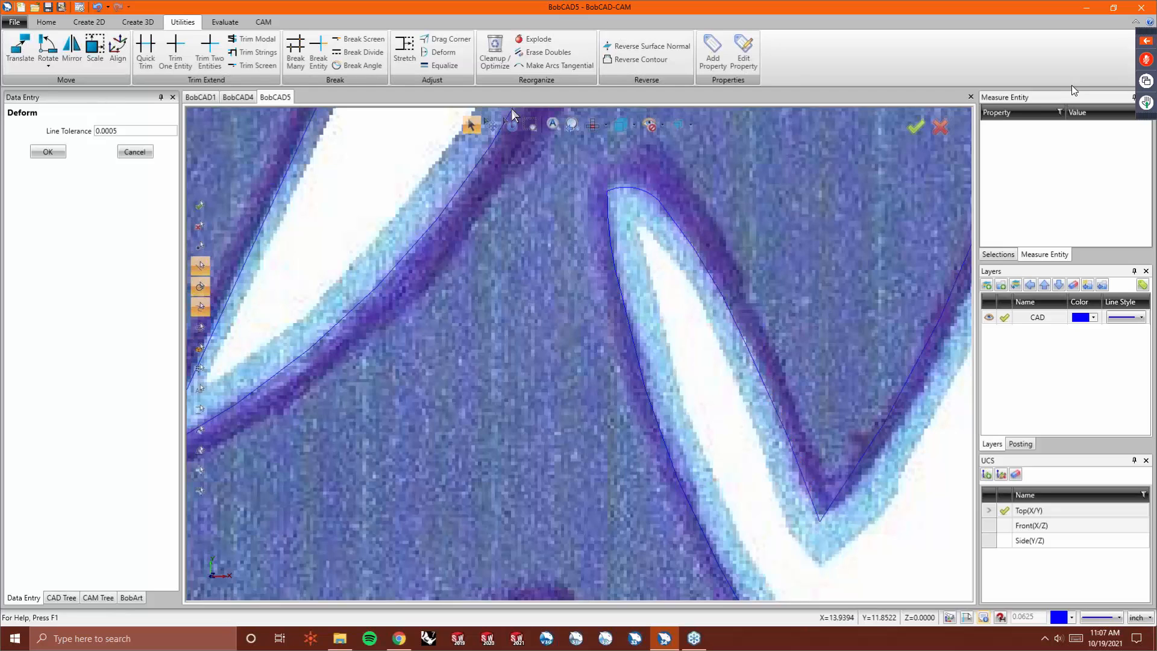
- Use Drag Corner to move points along the right cutout's outer edge so it follows the image outline
left_click(446, 40)
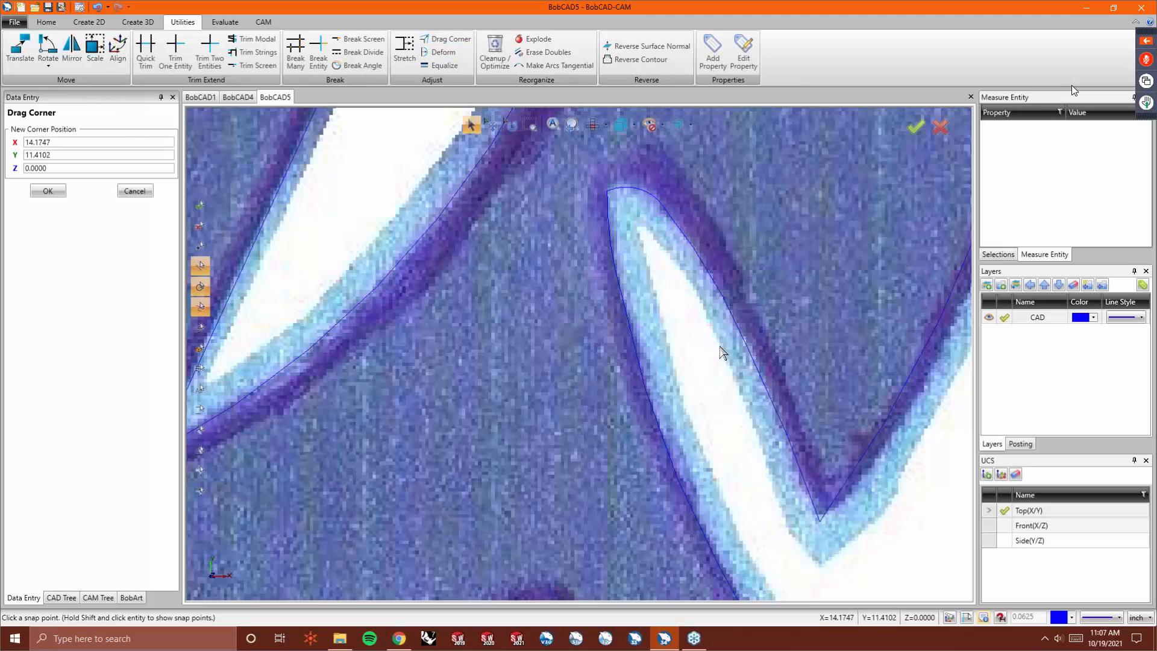
left_click(747, 348)
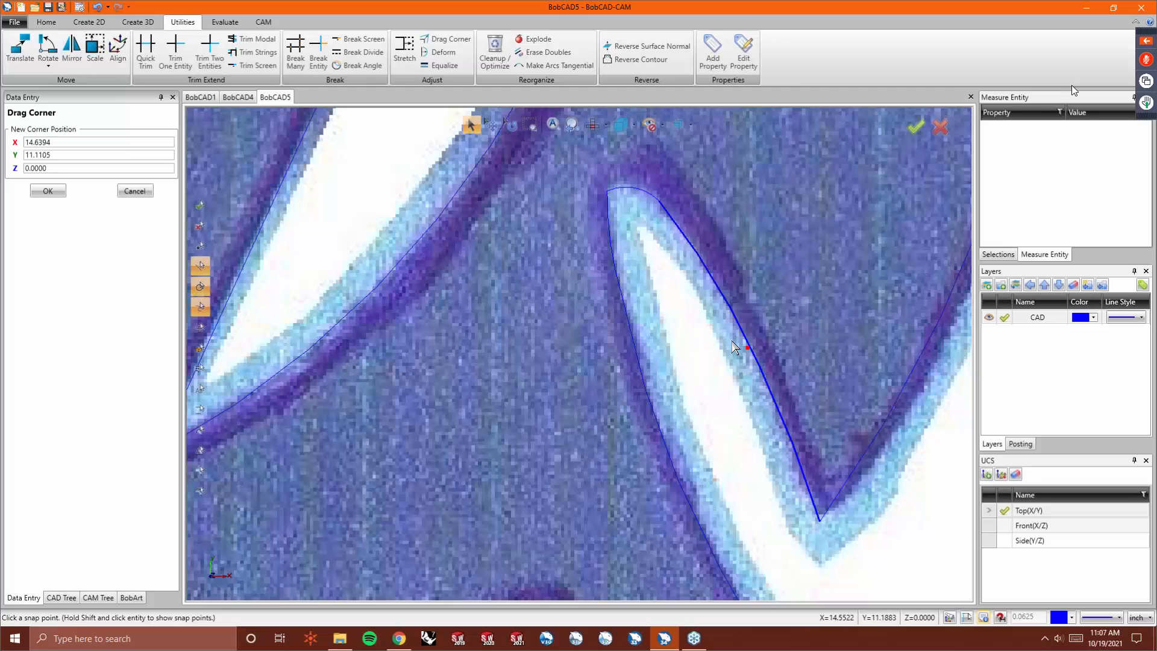
scroll(650, 313, "down", 3)
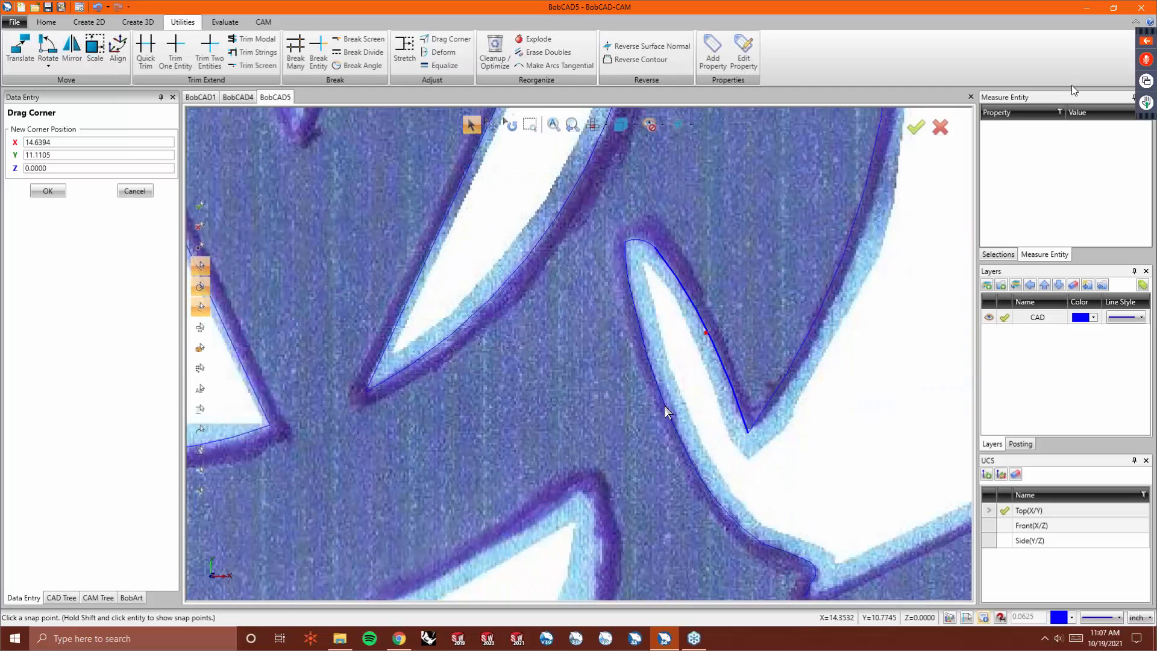
scroll(693, 456, "up", 8)
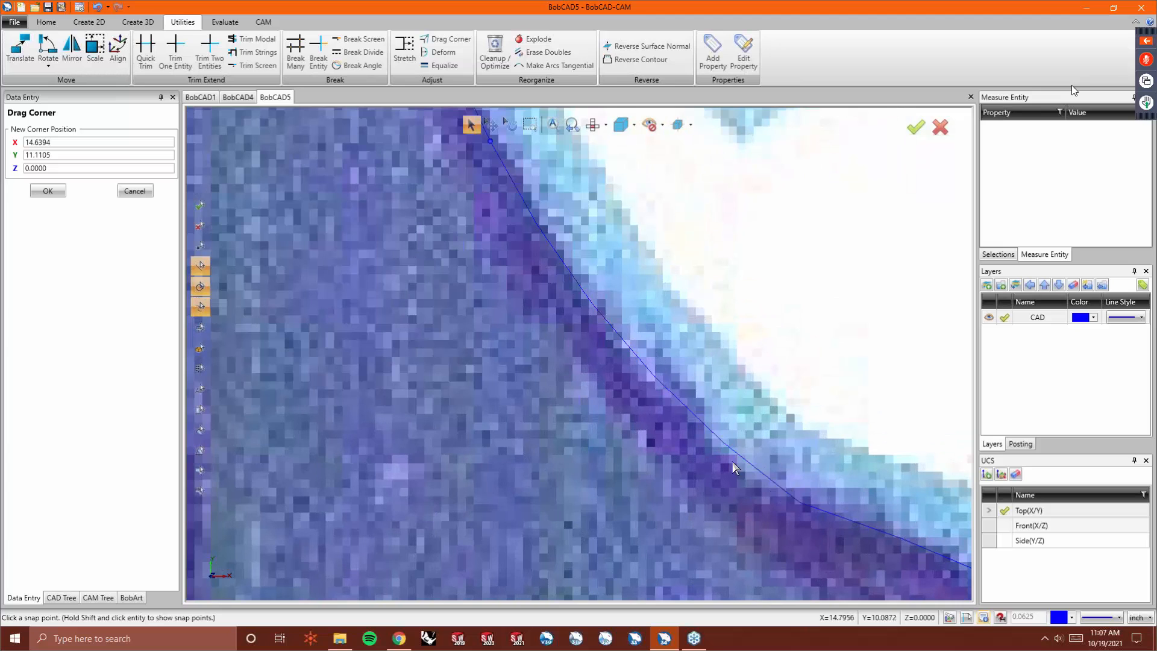
left_click(799, 502)
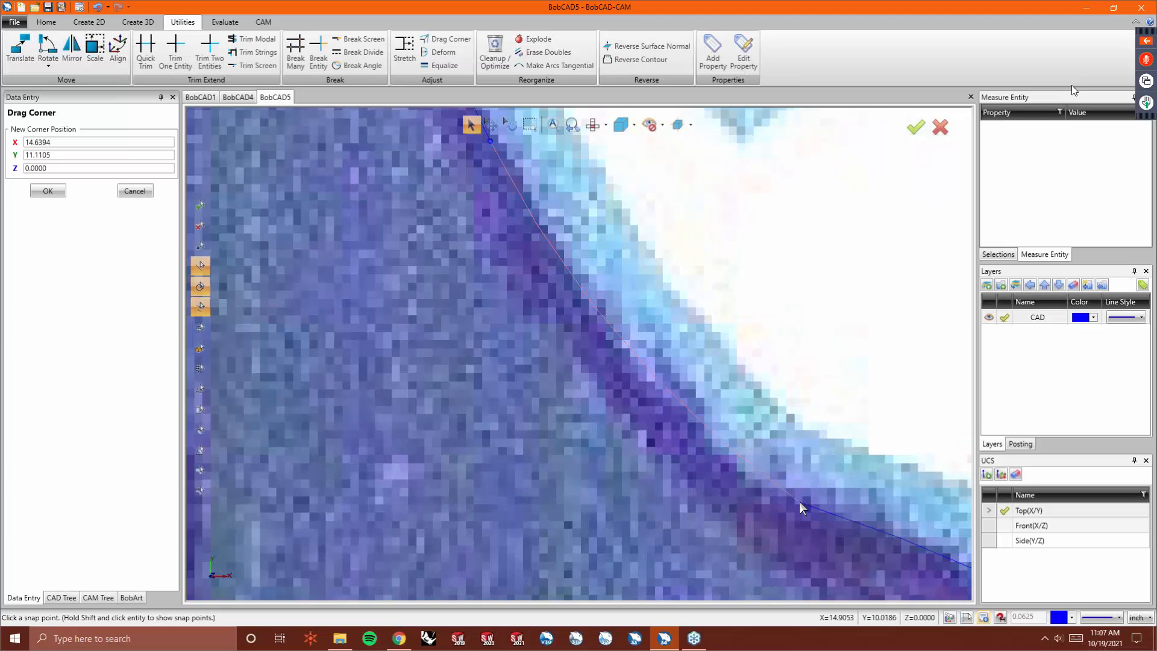
left_click(754, 485)
scroll(732, 439, "down", 3)
scroll(783, 468, "up", 2)
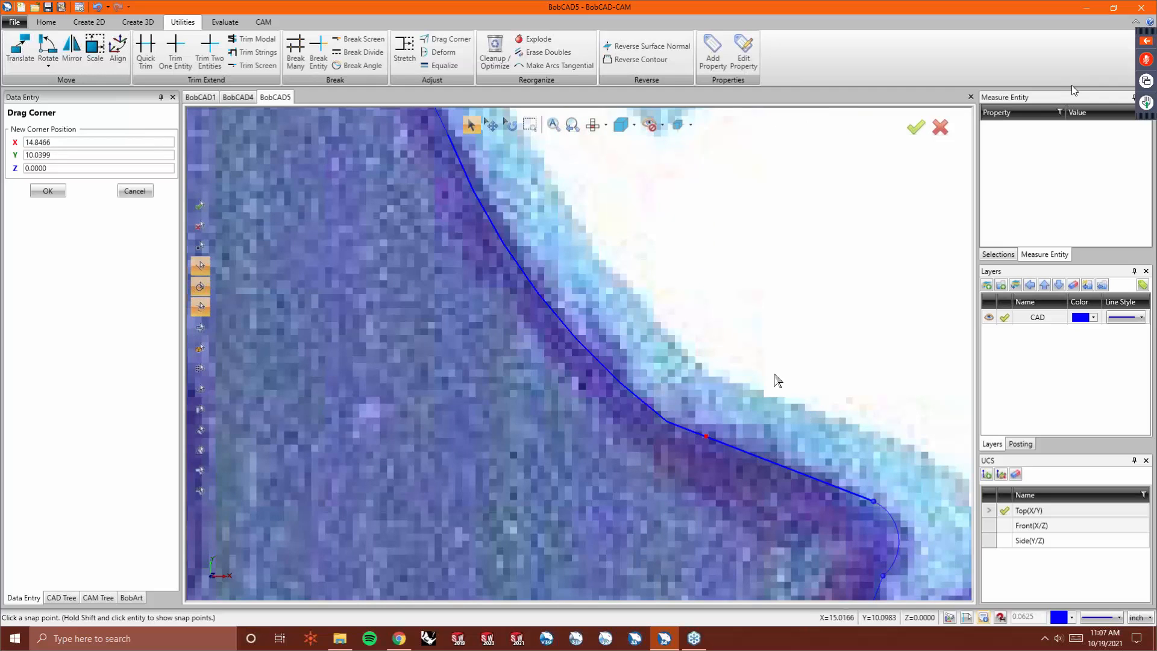
scroll(852, 506, "down", 2)
scroll(852, 506, "up", 2)
left_click(819, 469)
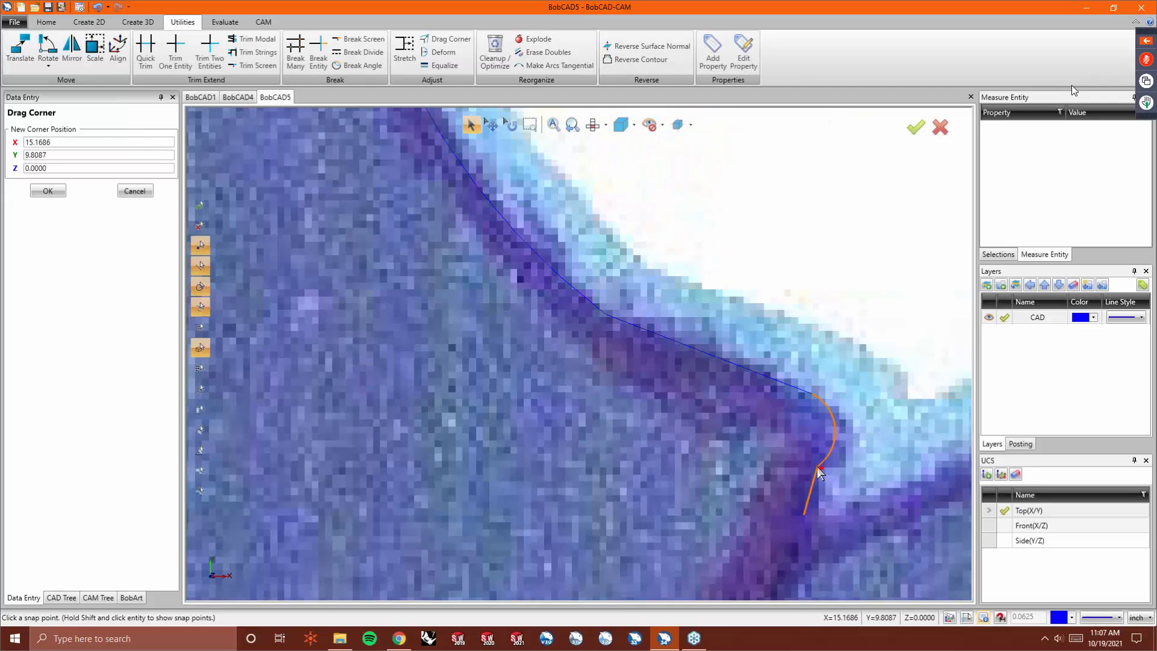
- Deform the rounded corner and the adjoining upper edge of the cutout's outline to match the image
left_click(443, 52)
left_click(836, 428)
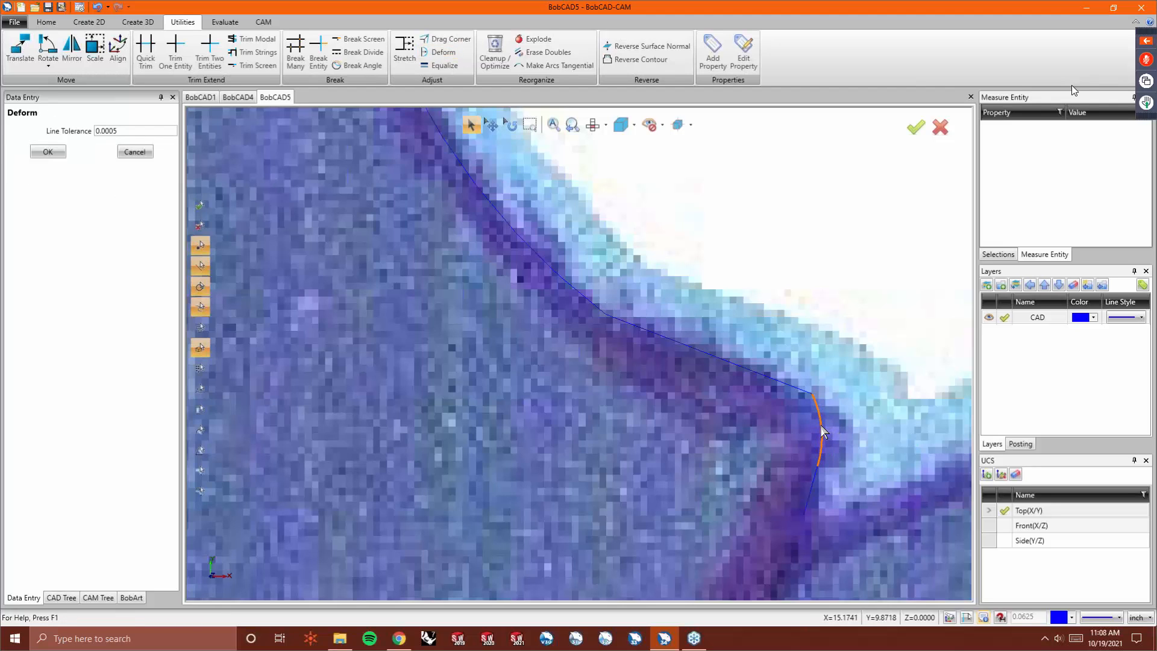
left_click(820, 424)
left_click(737, 363)
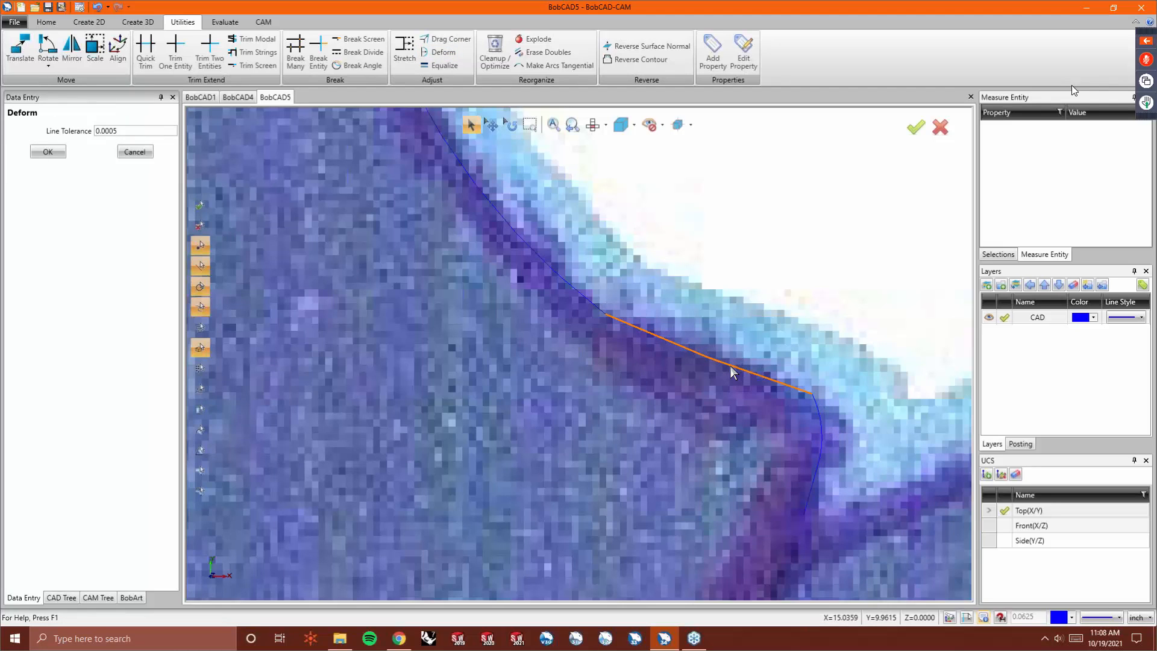
left_click(736, 377)
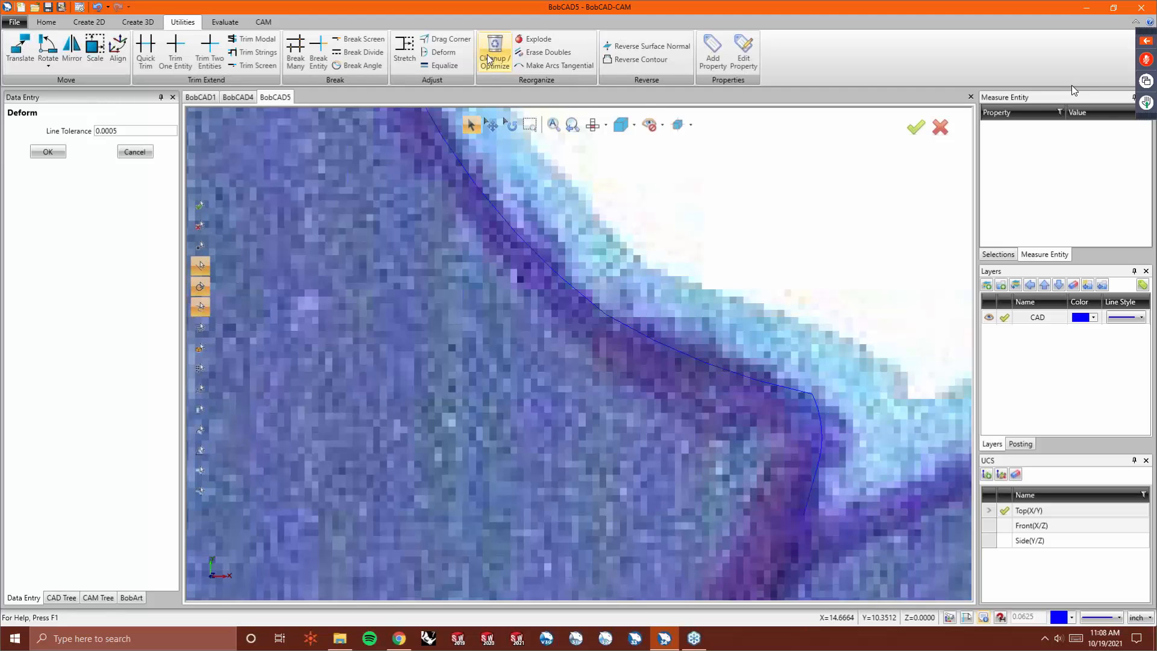
- Drag the corner points at the bend of the cutout's outline to follow the image's curved corner
left_click(458, 40)
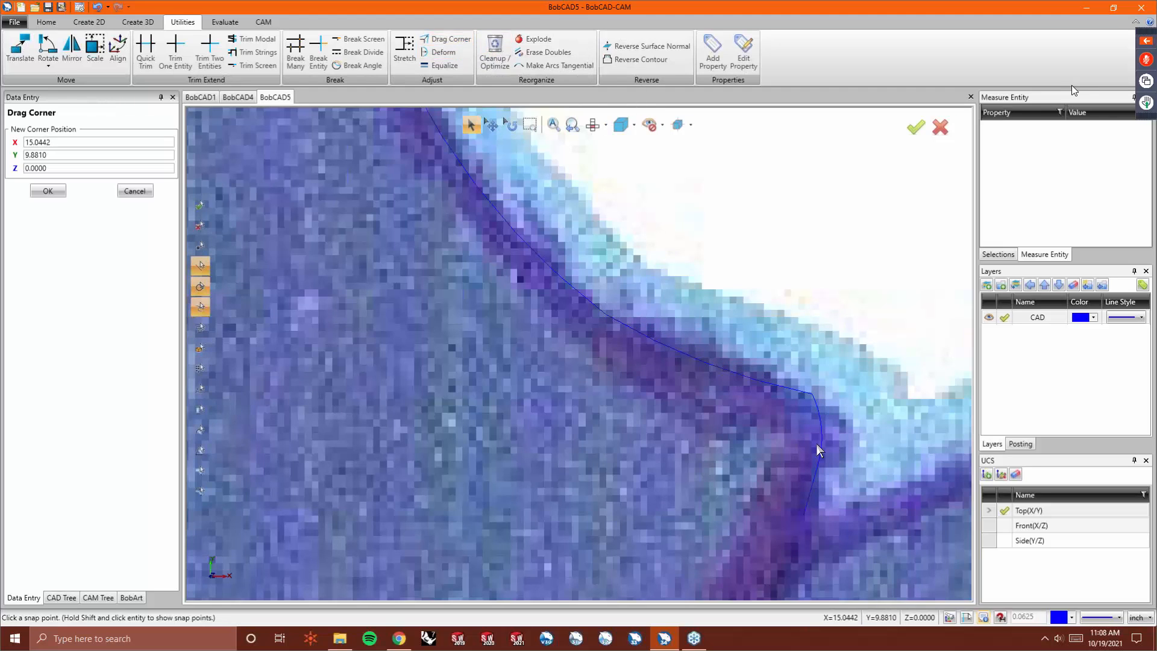
left_click(811, 393)
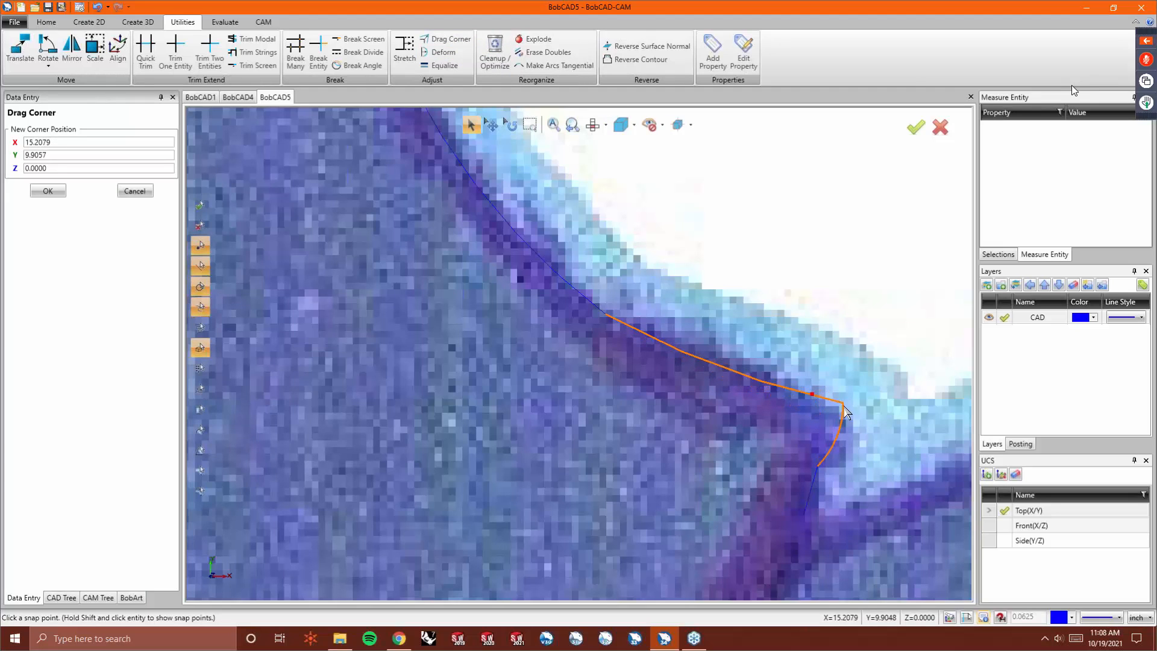
left_click(854, 419)
left_click(439, 39)
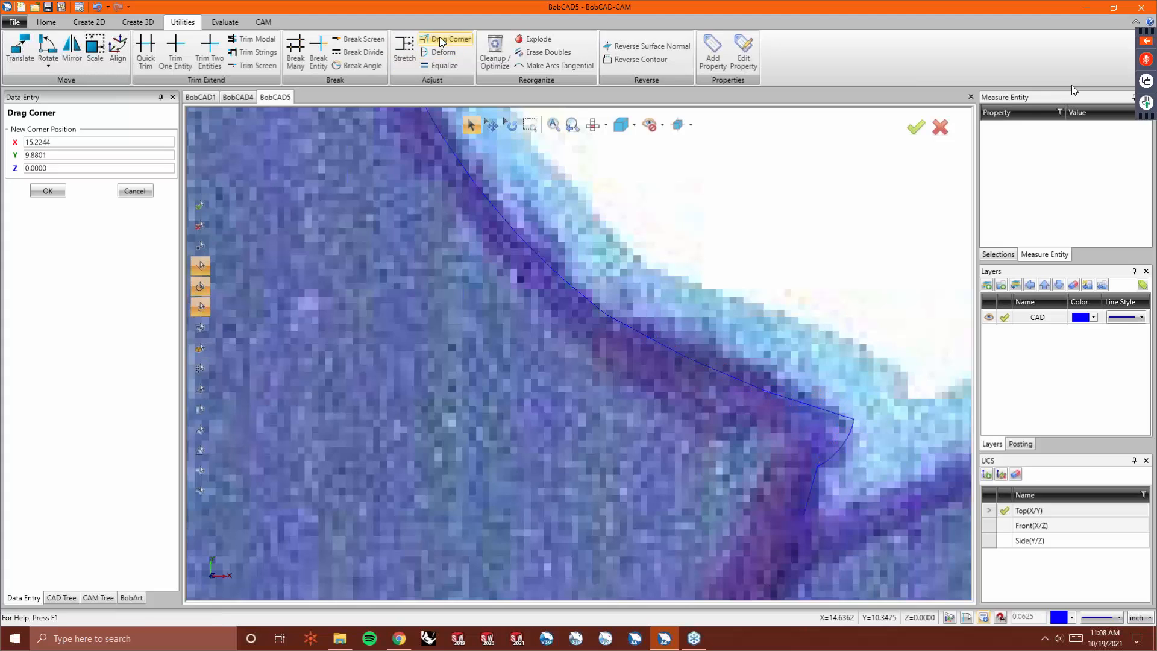
left_click(818, 466)
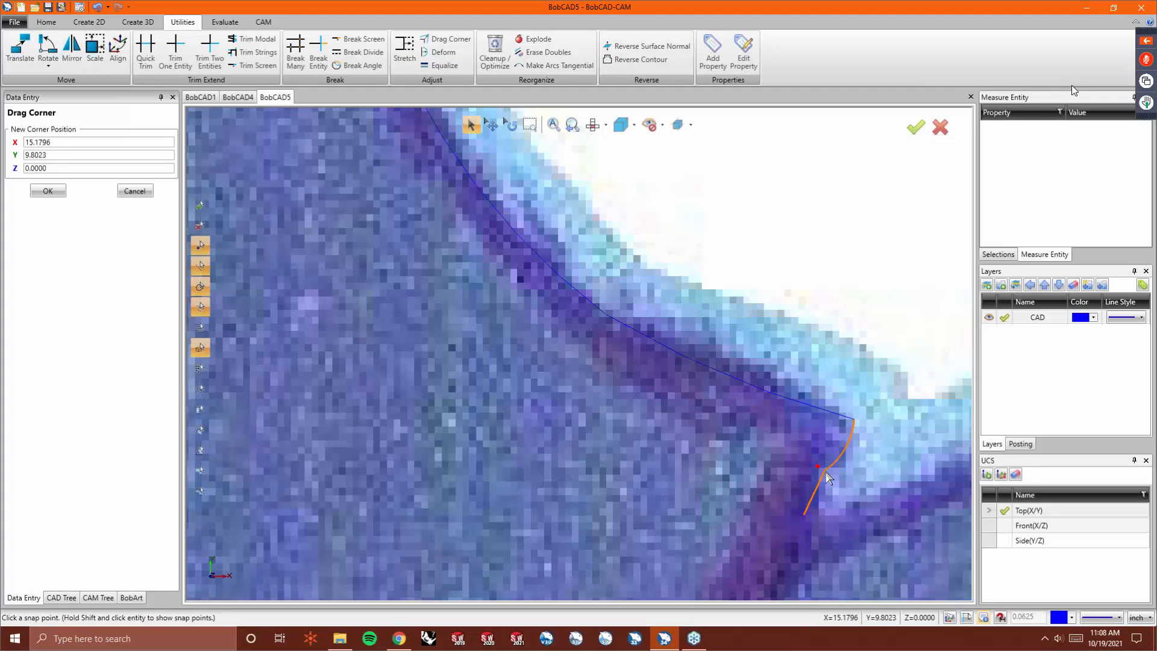
left_click(826, 471)
- Reposition the bend's corner point once more and deform the curve there to fit the outline
left_click(443, 41)
left_click(801, 407)
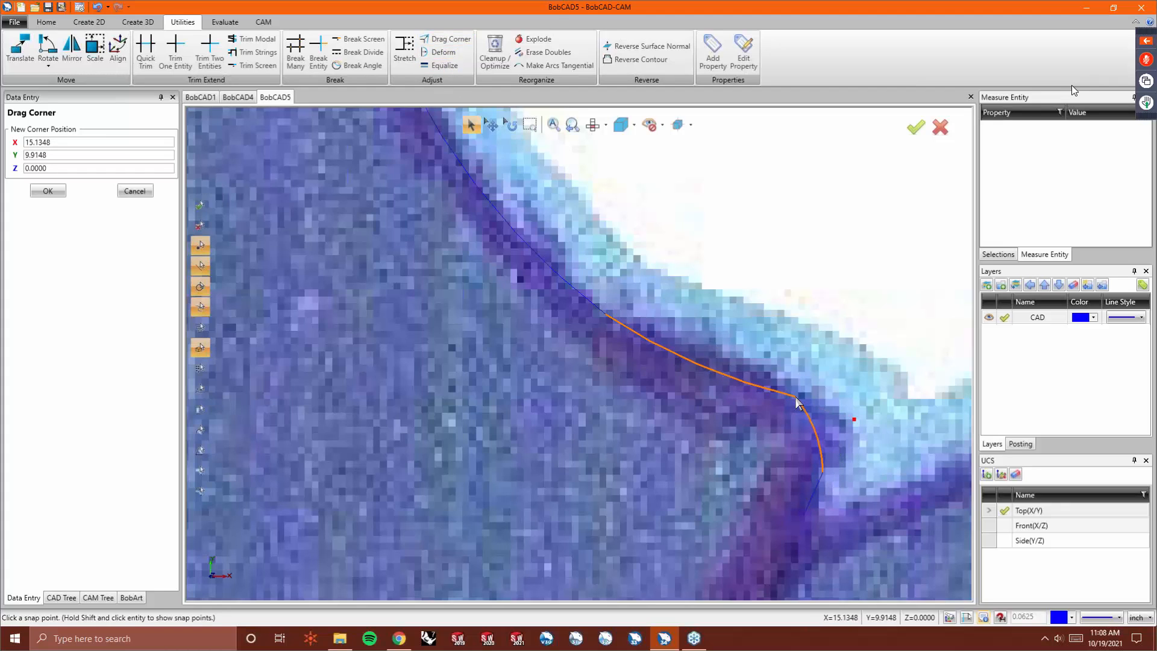
left_click(795, 397)
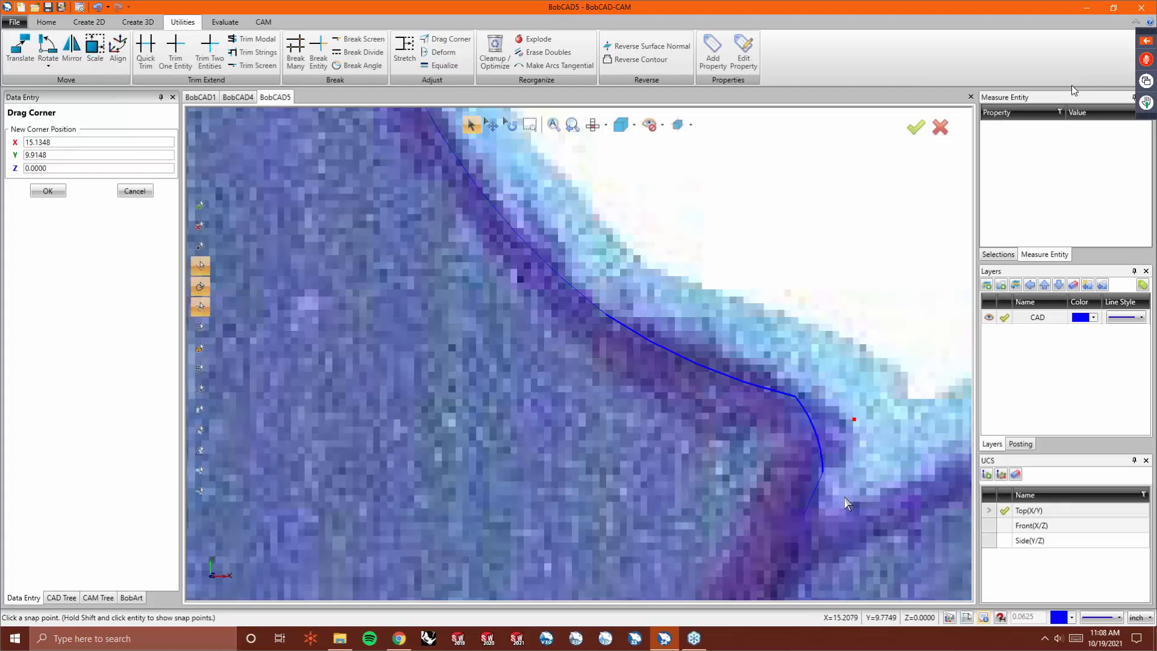
left_click(822, 472)
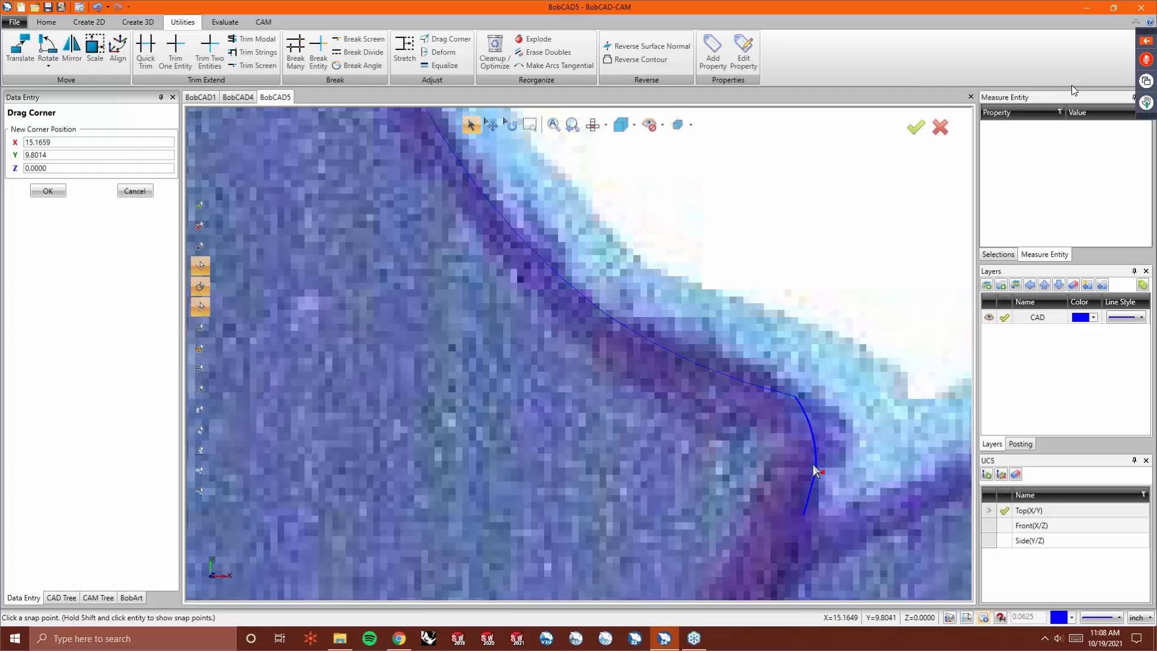
left_click(771, 399)
left_click(444, 52)
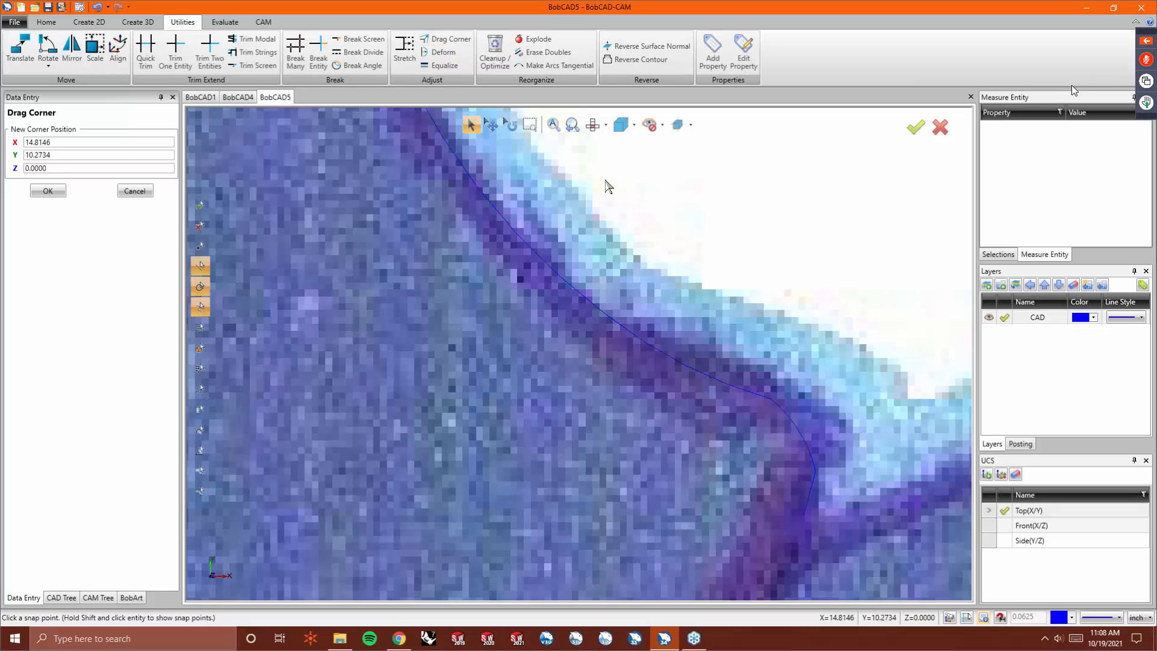
left_click(810, 429)
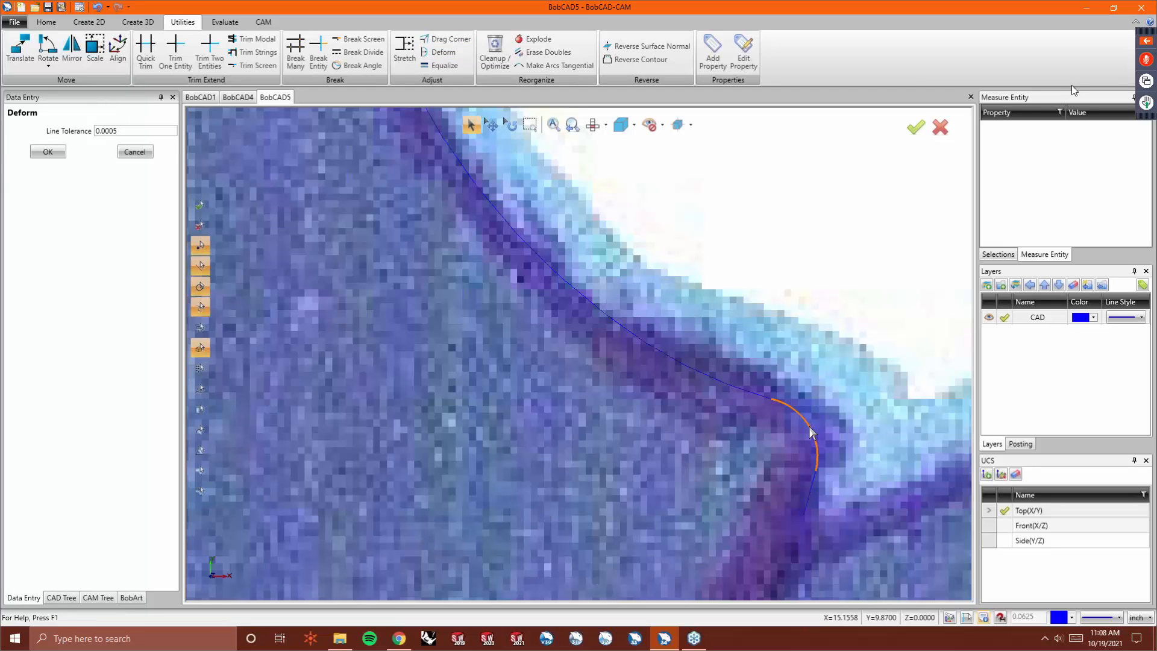
- Zoom out to review the traced logo geometry, then show the background image again and zoom into the skull
scroll(691, 298, "down", 2)
scroll(676, 283, "down", 4)
scroll(386, 301, "up", 2)
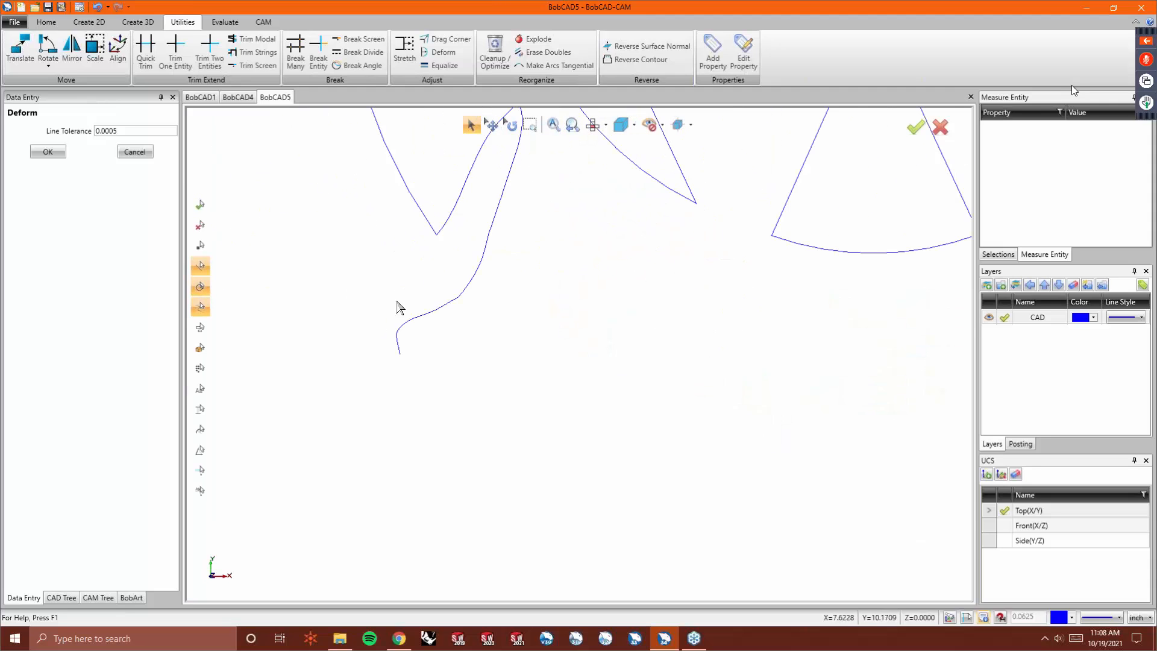
scroll(464, 308, "up", 2)
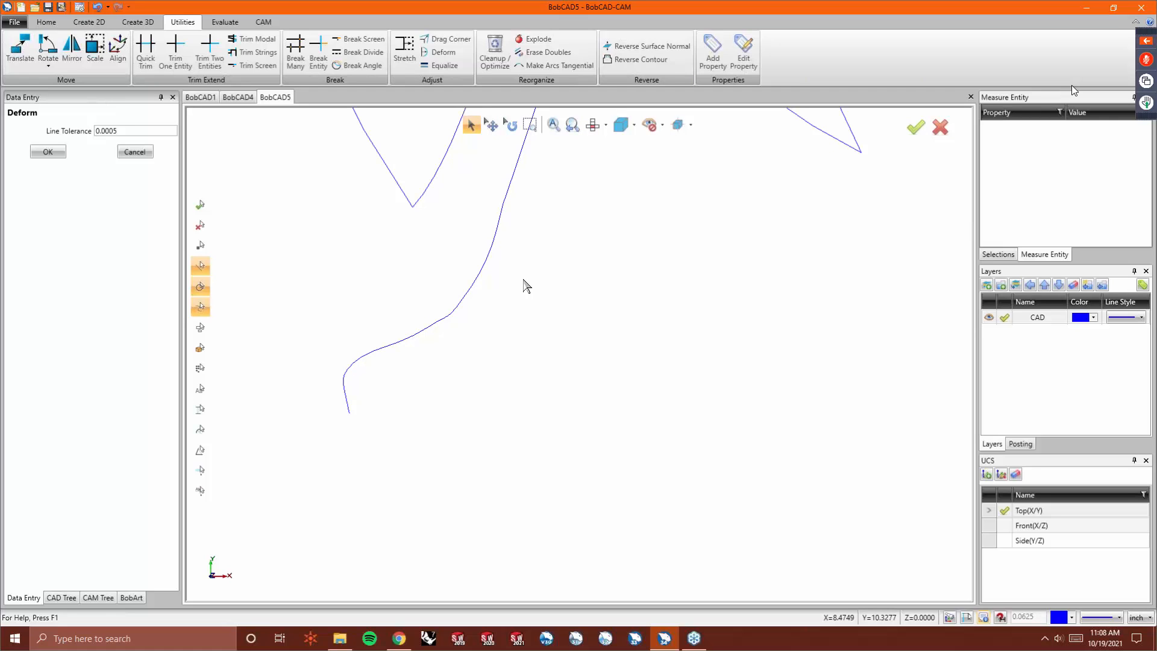
scroll(340, 300, "down", 6)
scroll(928, 211, "up", 6)
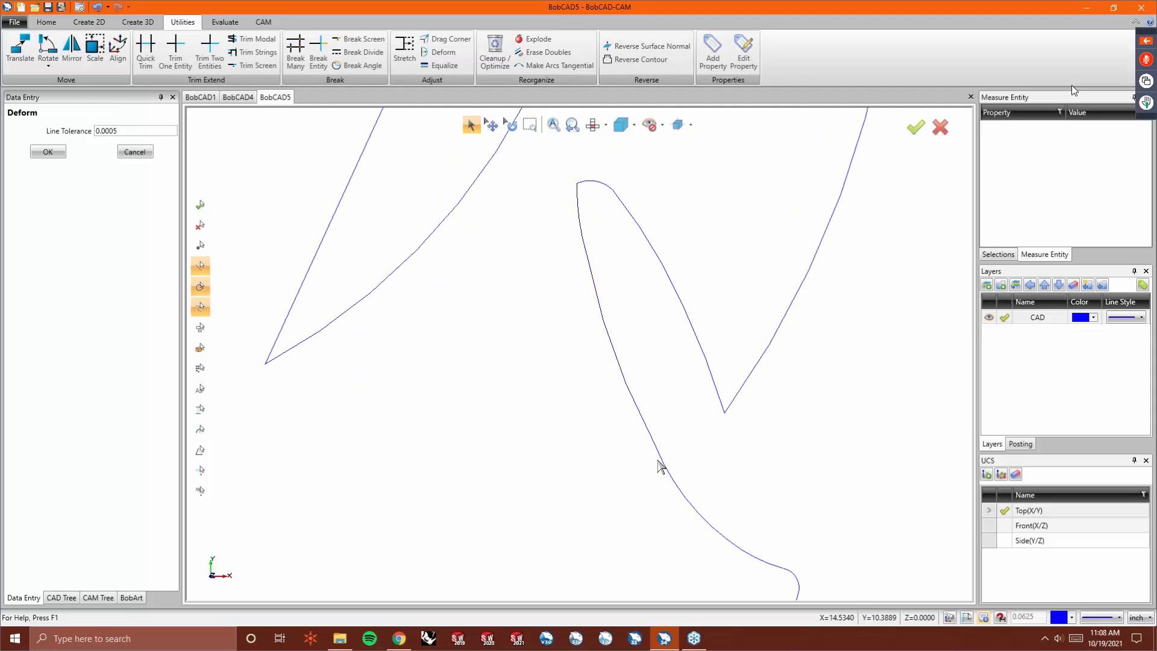
scroll(572, 229, "down", 2)
scroll(739, 351, "down", 4)
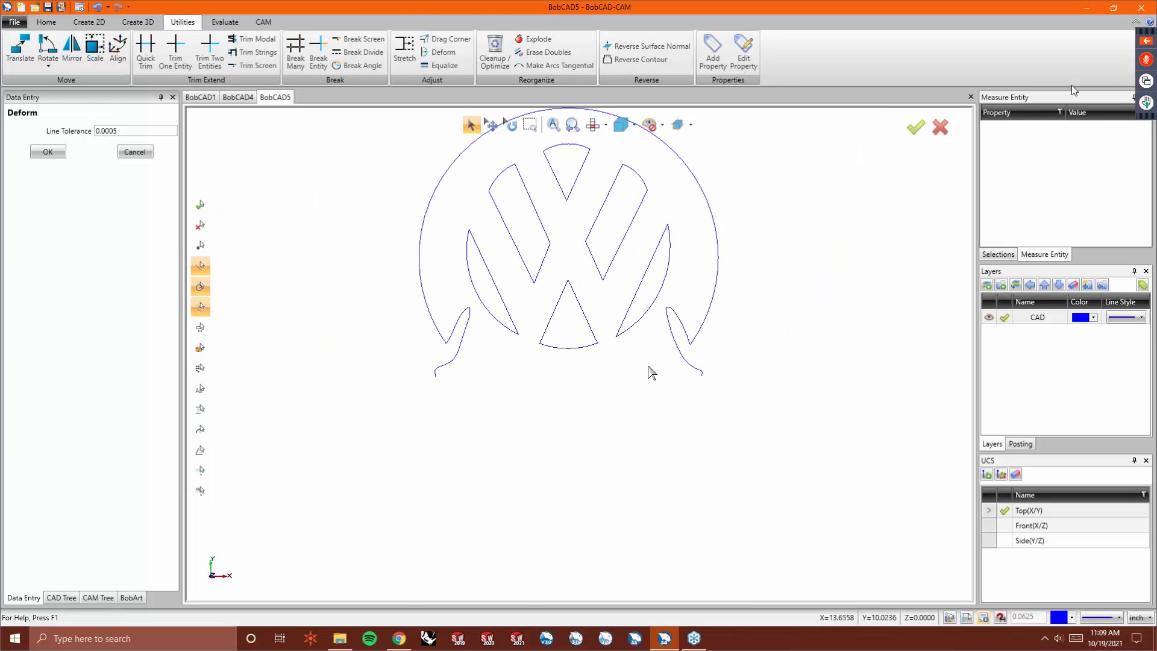
key("alt+i")
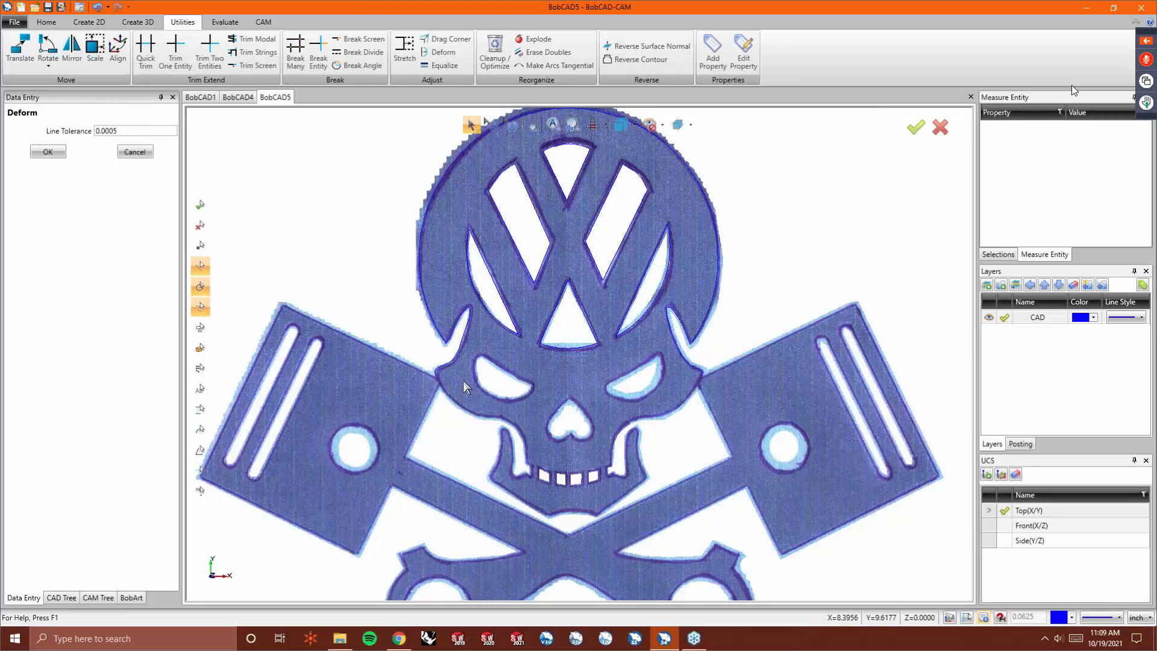
scroll(468, 380, "up", 5)
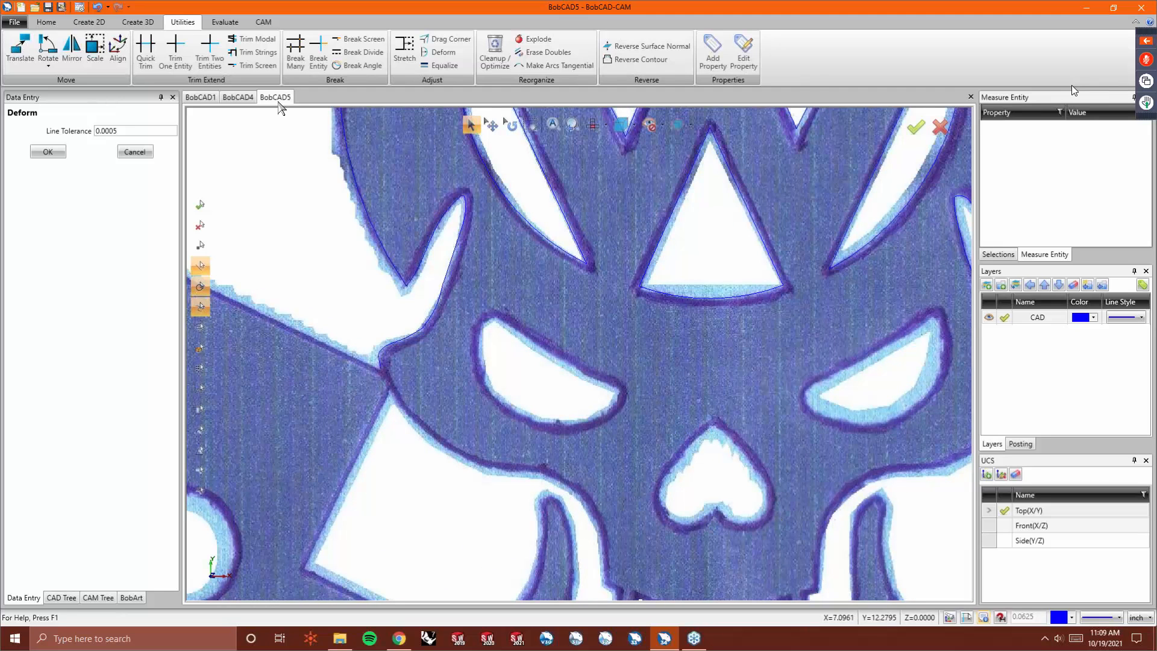
- Draw a closed triangle of continuous lines around the heart-shaped nose cutout and end the command
left_click(89, 22)
left_click(40, 62)
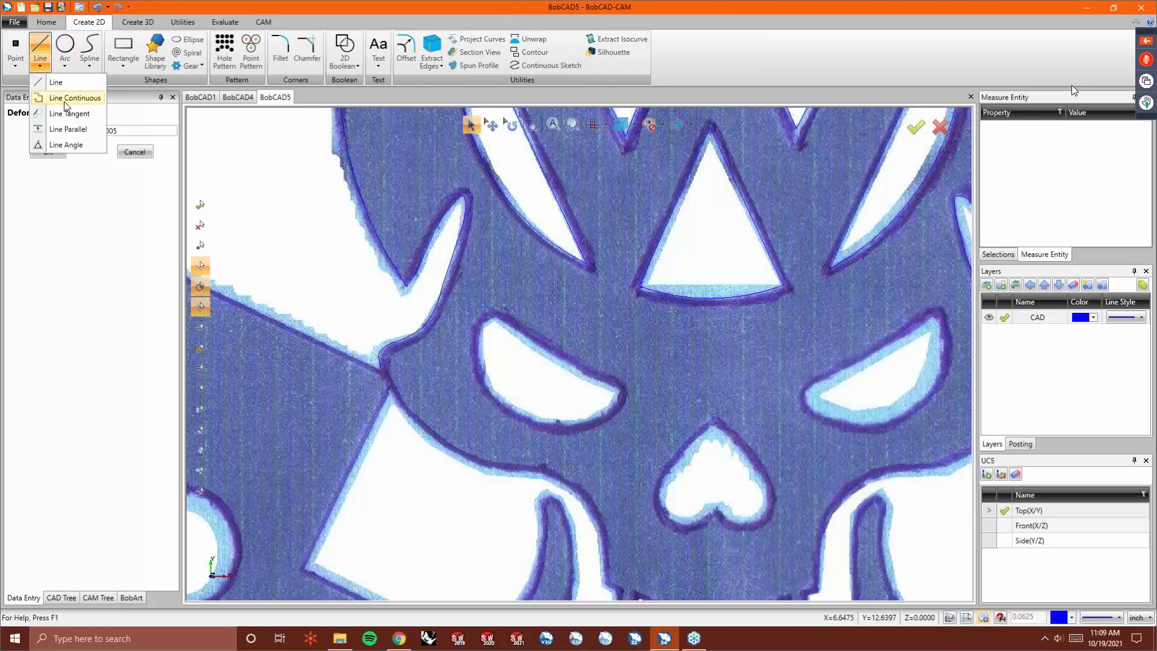
left_click(66, 98)
left_click(717, 426)
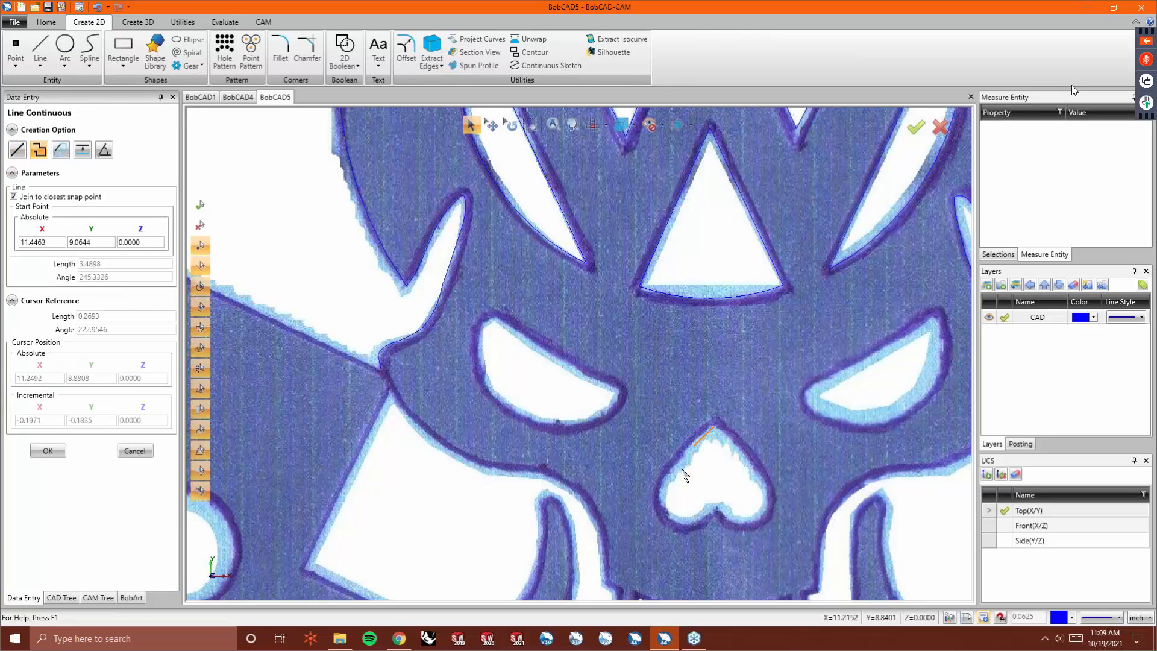
left_click(661, 504)
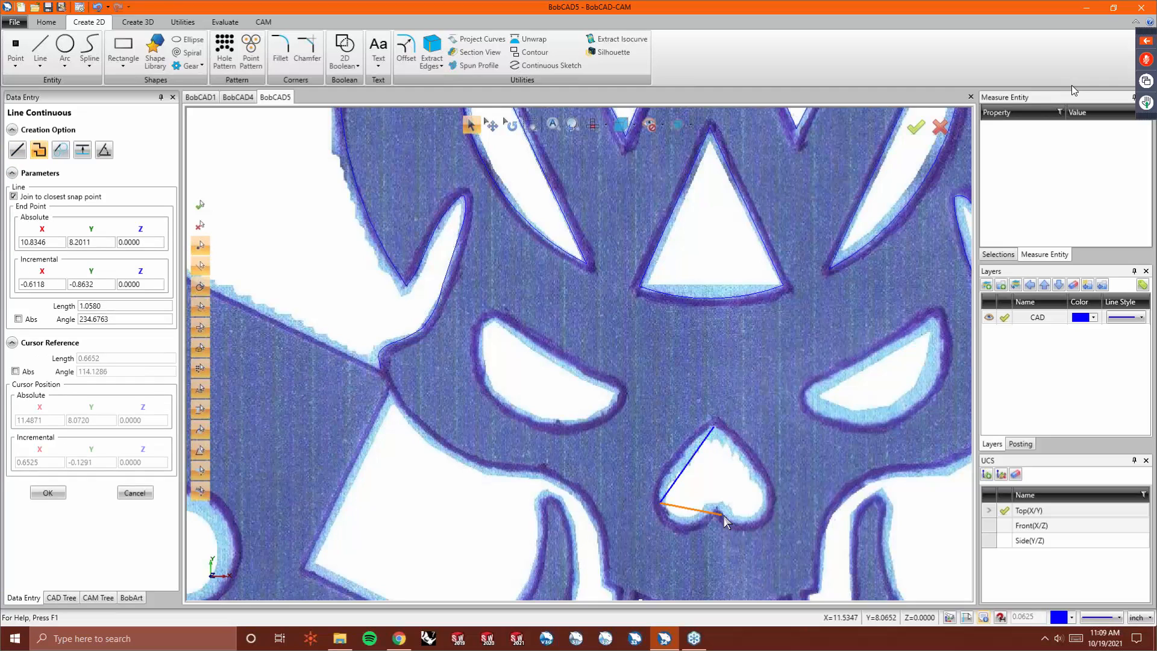
left_click(769, 500)
left_click(712, 430)
right_click(711, 449)
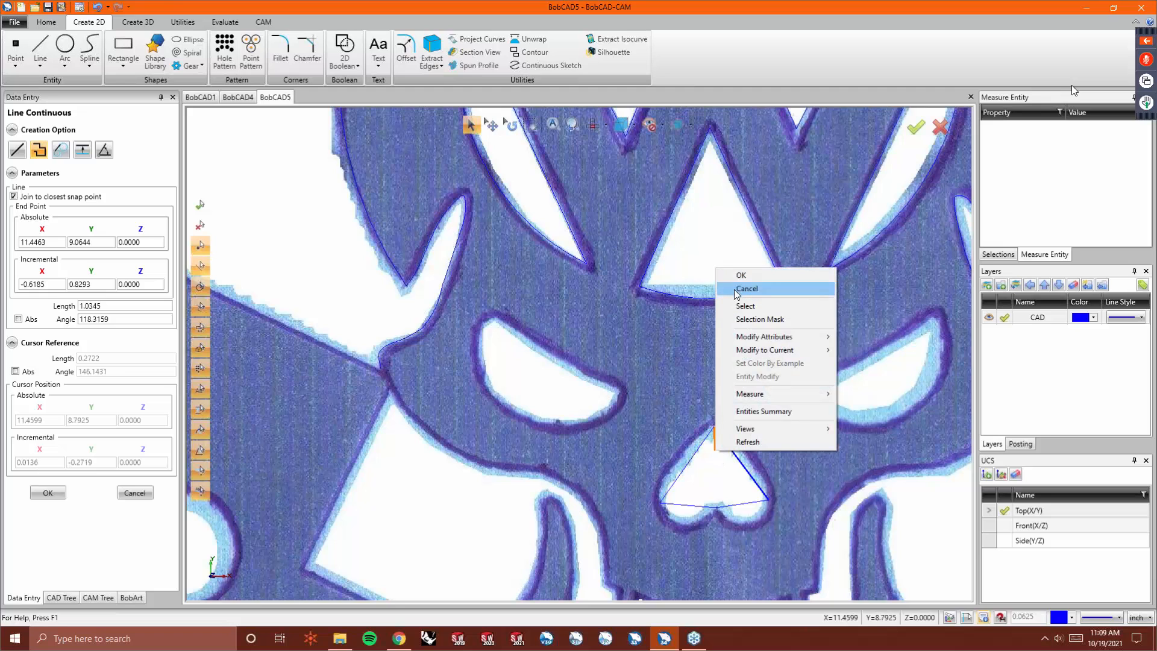
left_click(738, 290)
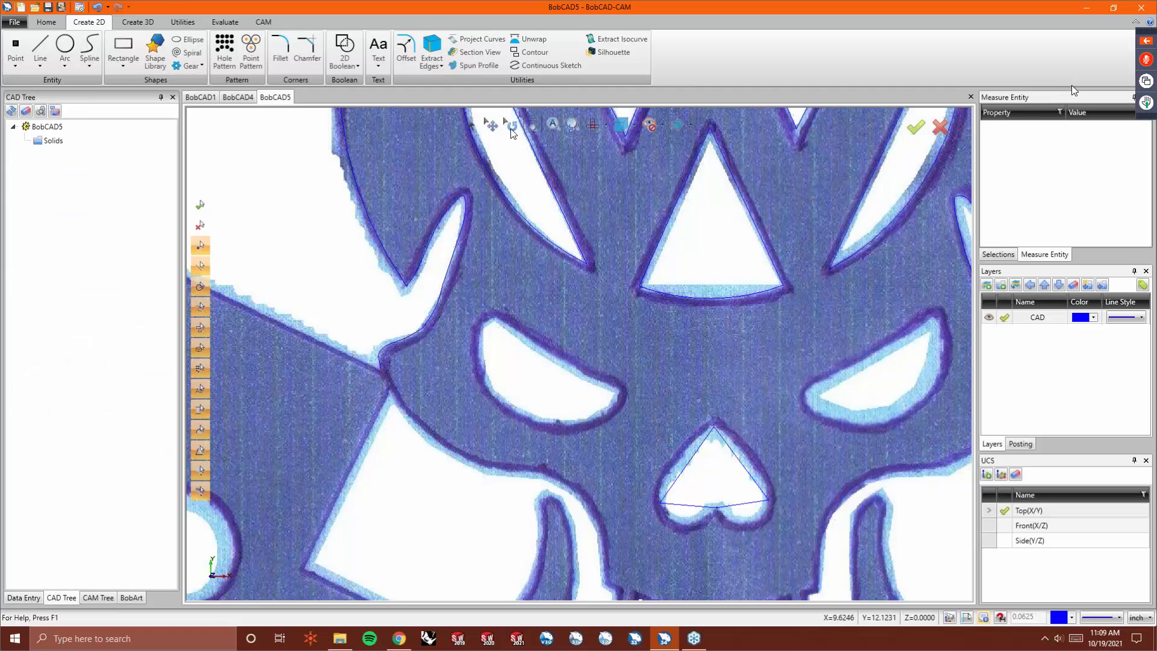
- Deform the nose triangle's edges so they follow the heart-shaped outline in the image
left_click(182, 22)
left_click(443, 55)
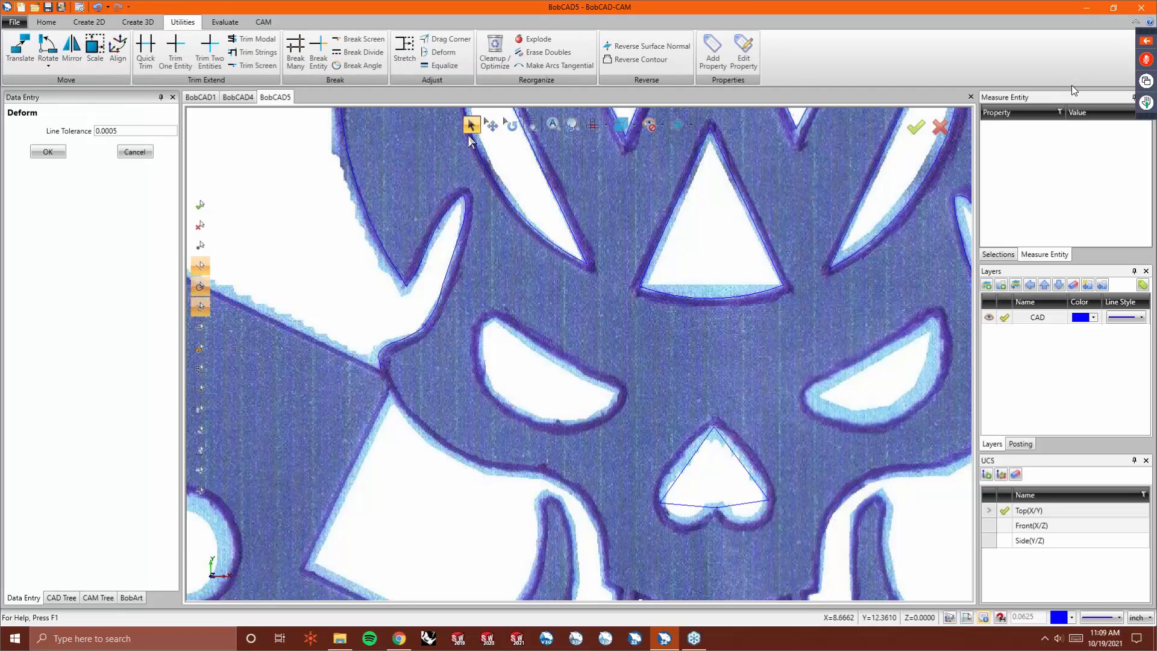
left_click(681, 467)
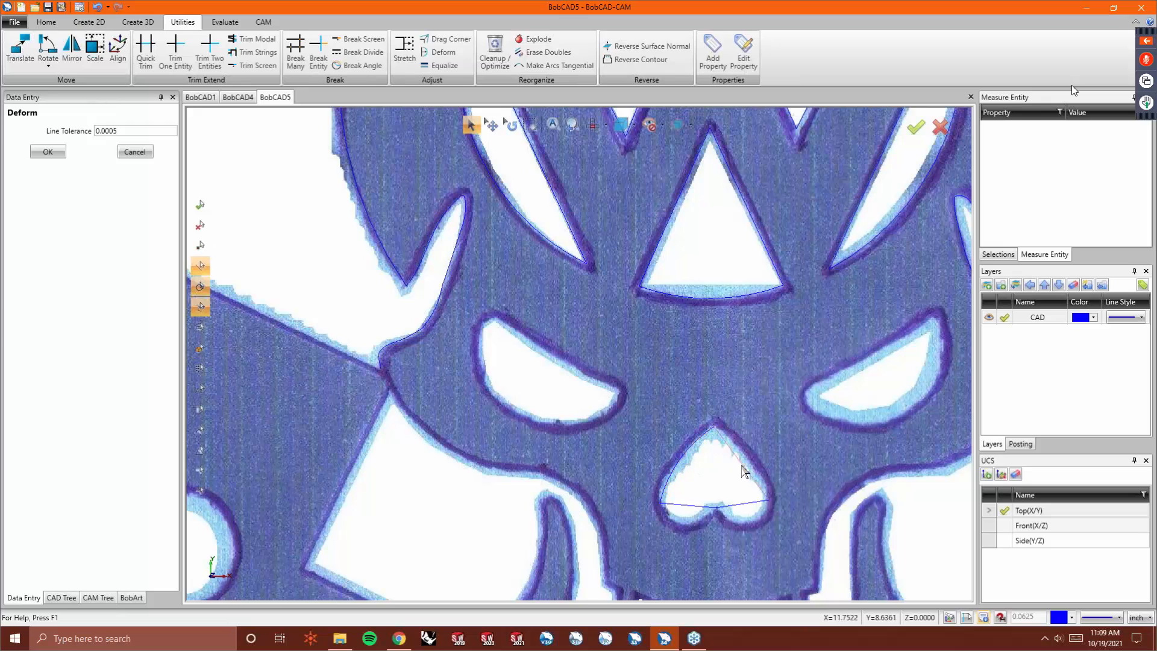
left_click(746, 519)
left_click(691, 514)
left_click(665, 486)
left_click(669, 485)
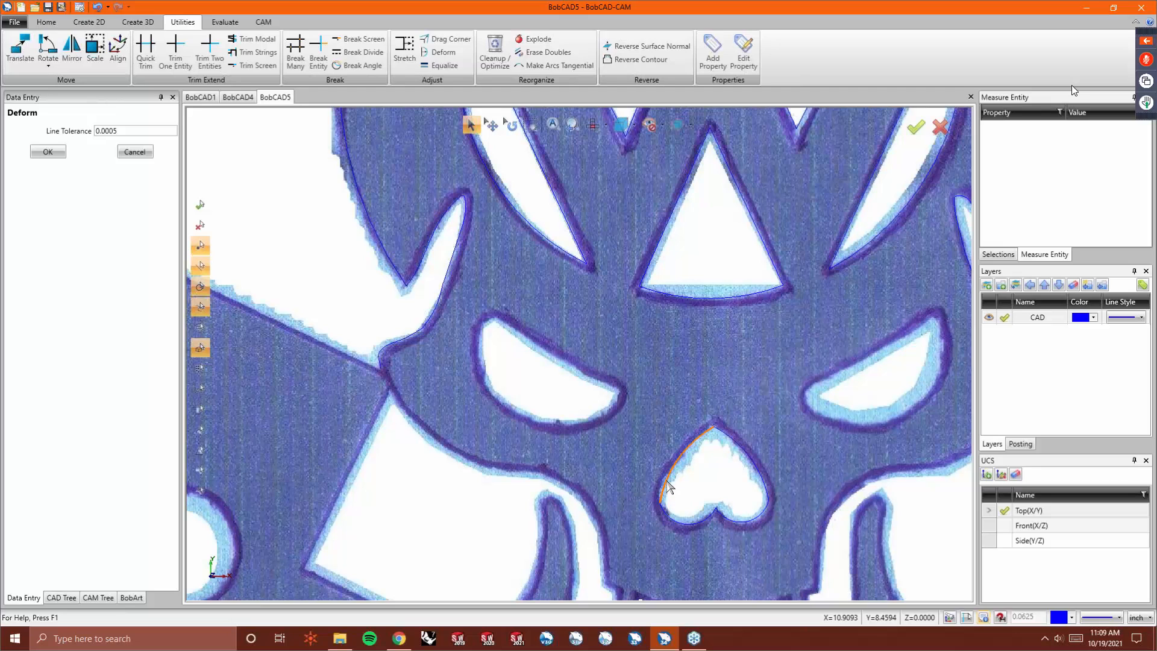
left_click(667, 480)
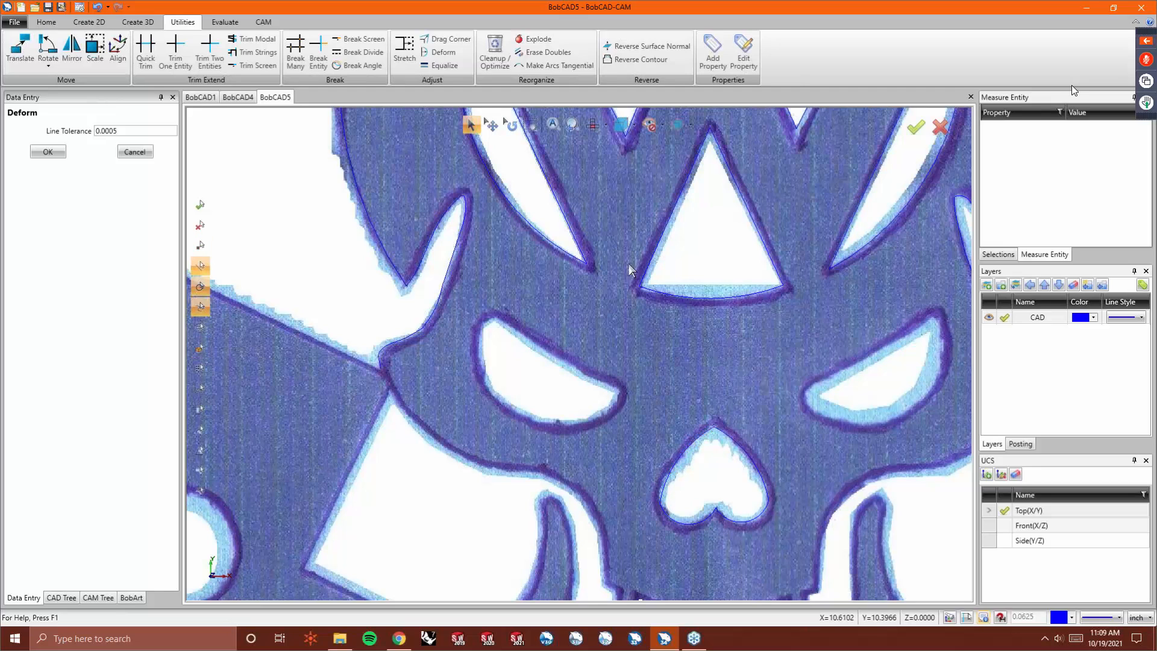
- Drag the heart-shaped nose's lower-left corner point to a new position that fits the outline
left_click(447, 38)
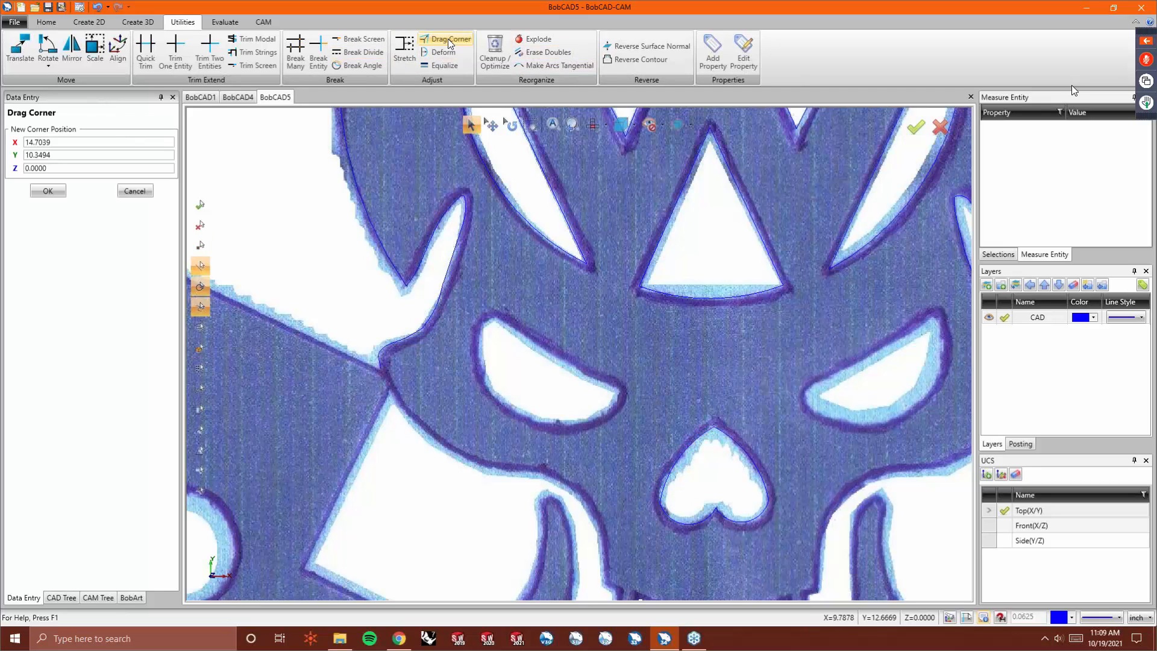
left_click(663, 499)
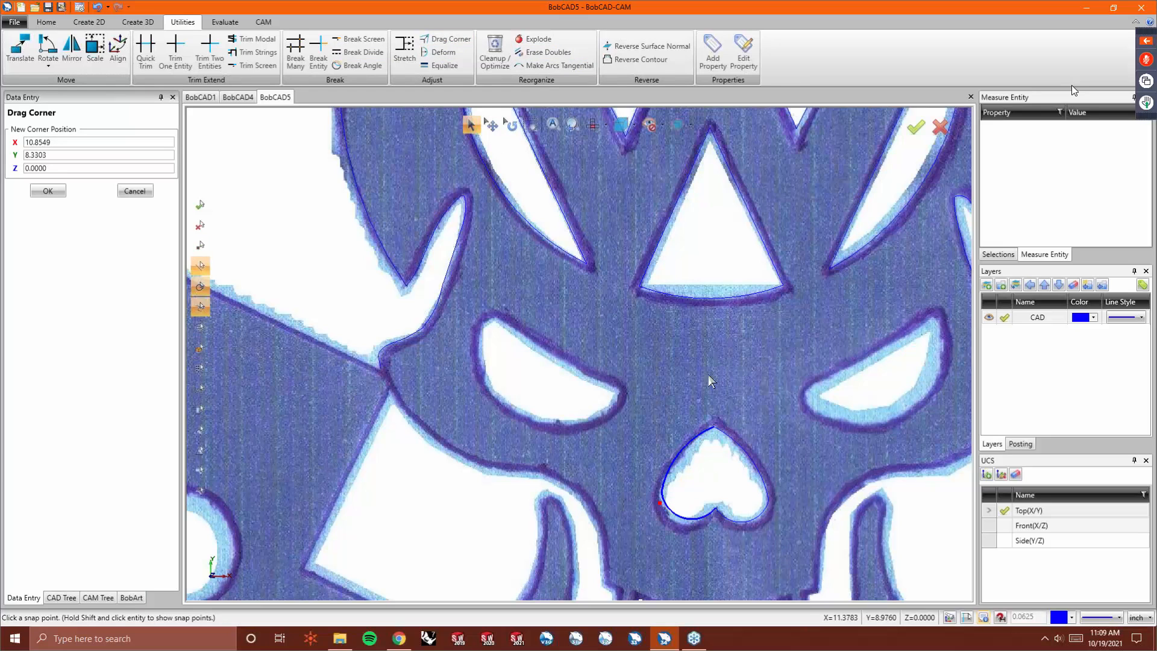
left_click(439, 53)
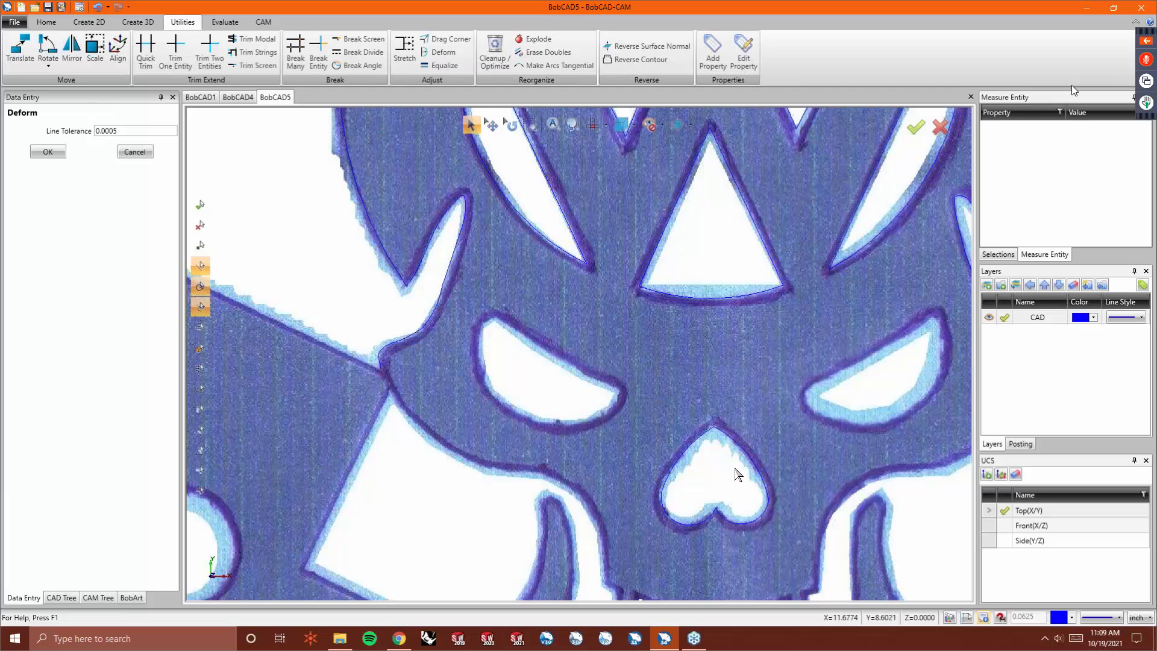
scroll(609, 446, "down", 3)
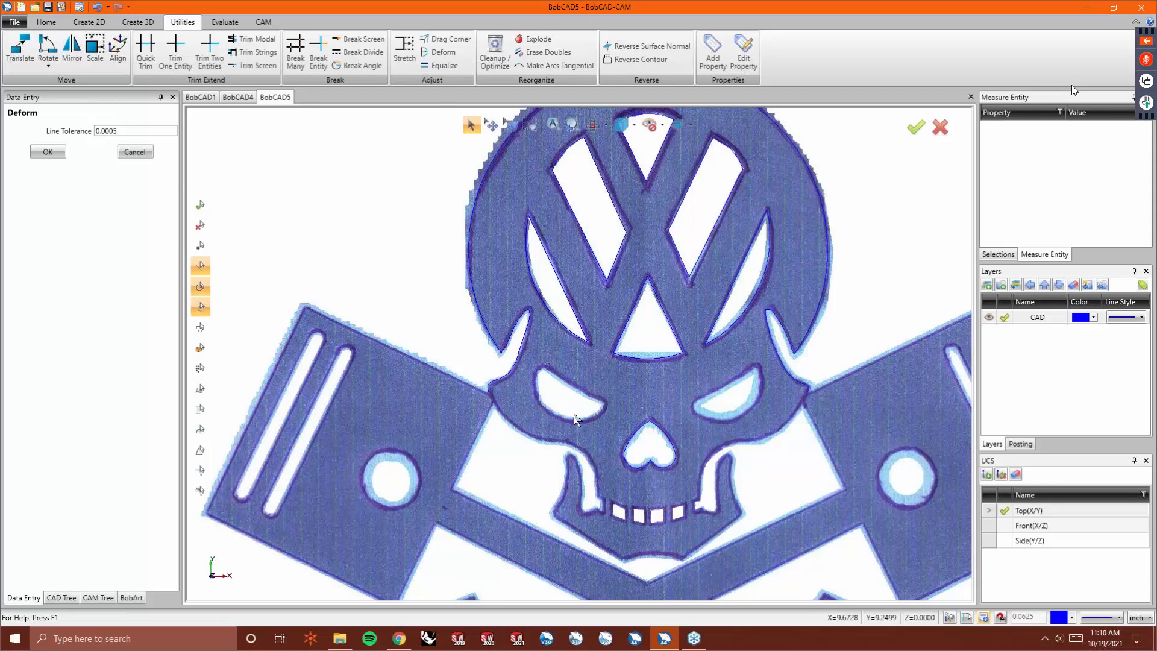
- Trace the left eye socket with a closed continuous sketch of arcs following its outline, then end the command
left_click(91, 22)
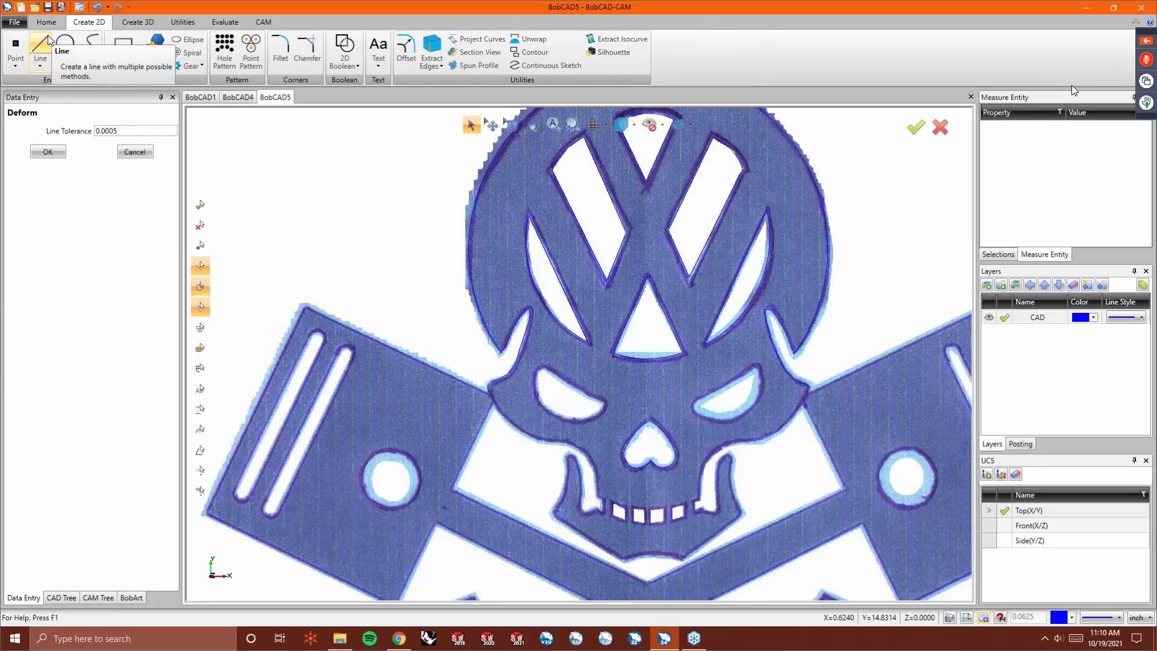
left_click(547, 64)
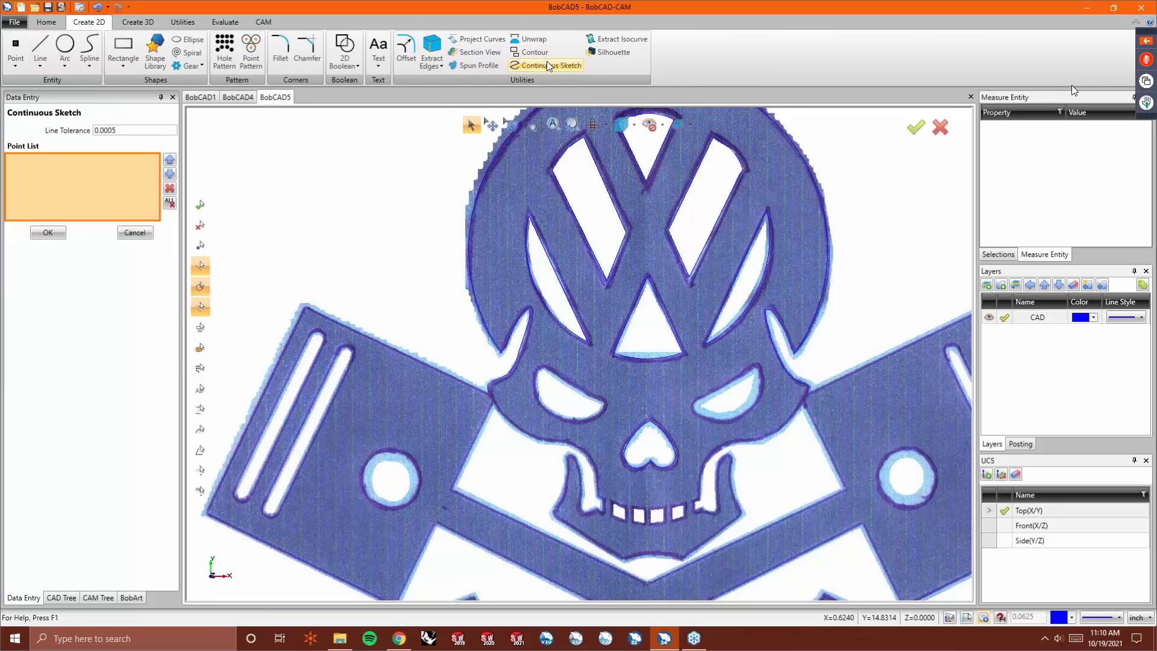
scroll(549, 377, "up", 4)
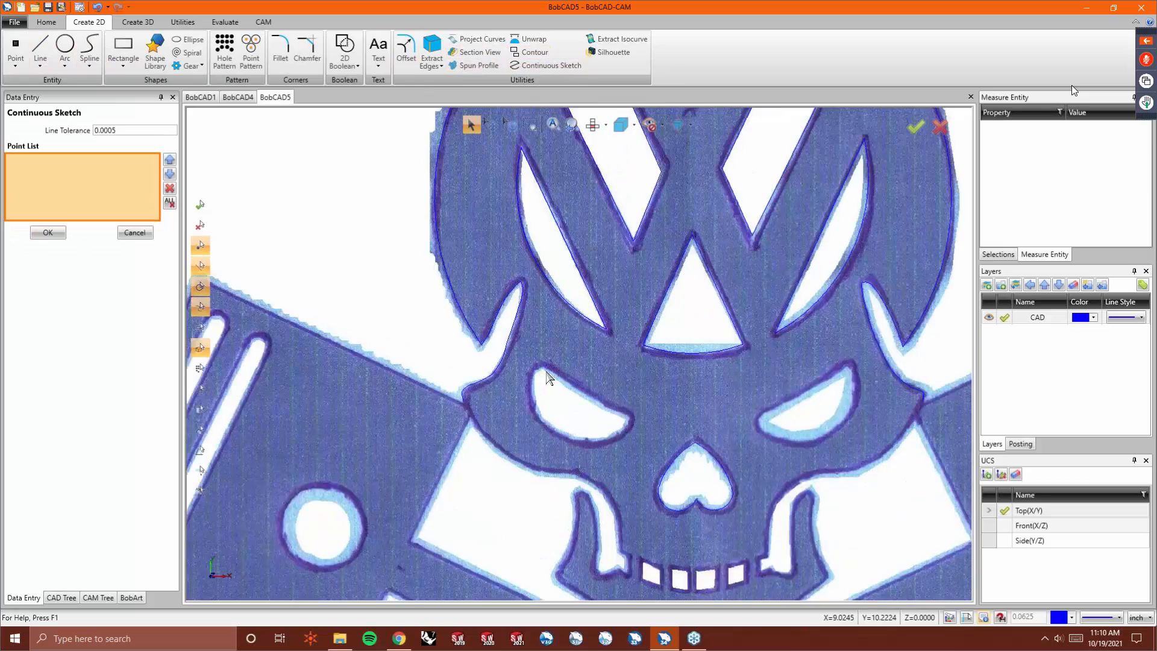
left_click(540, 360)
left_click(610, 408)
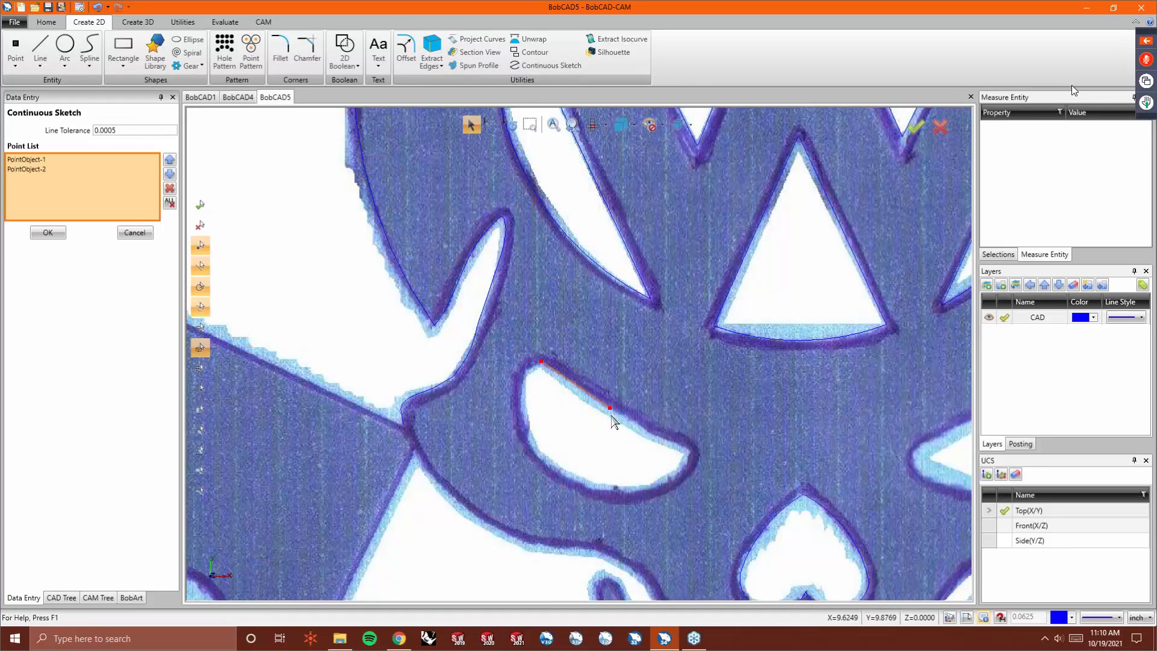
left_click(690, 450)
left_click(583, 485)
left_click(535, 451)
left_click(521, 396)
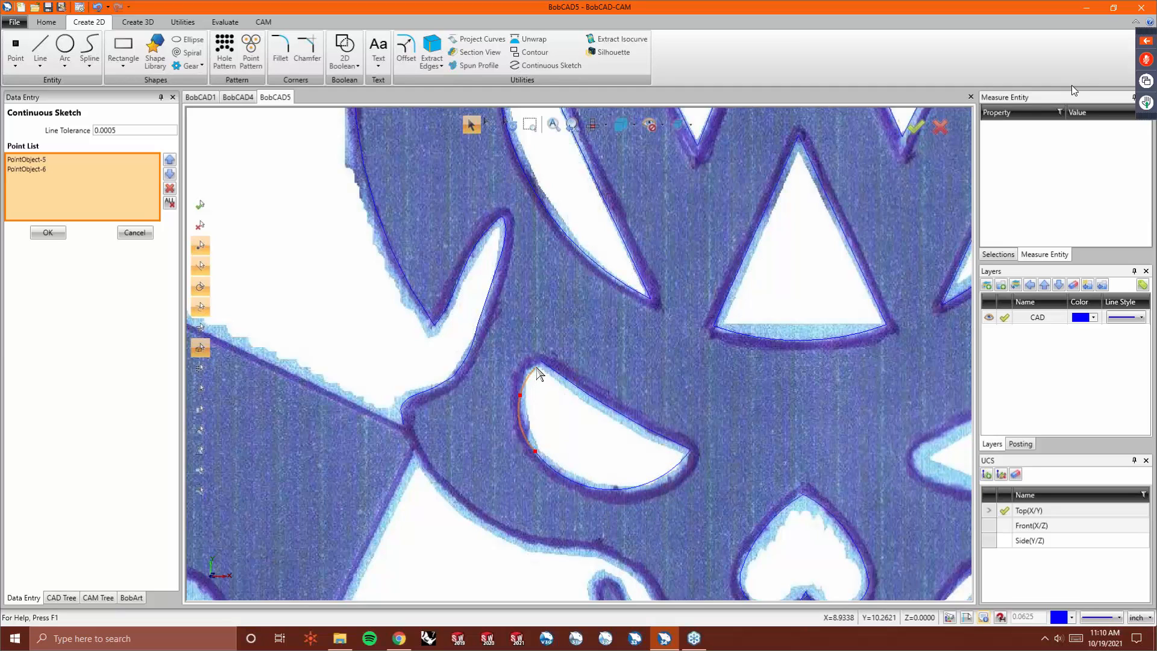
left_click(542, 362)
right_click(544, 389)
left_click(548, 397)
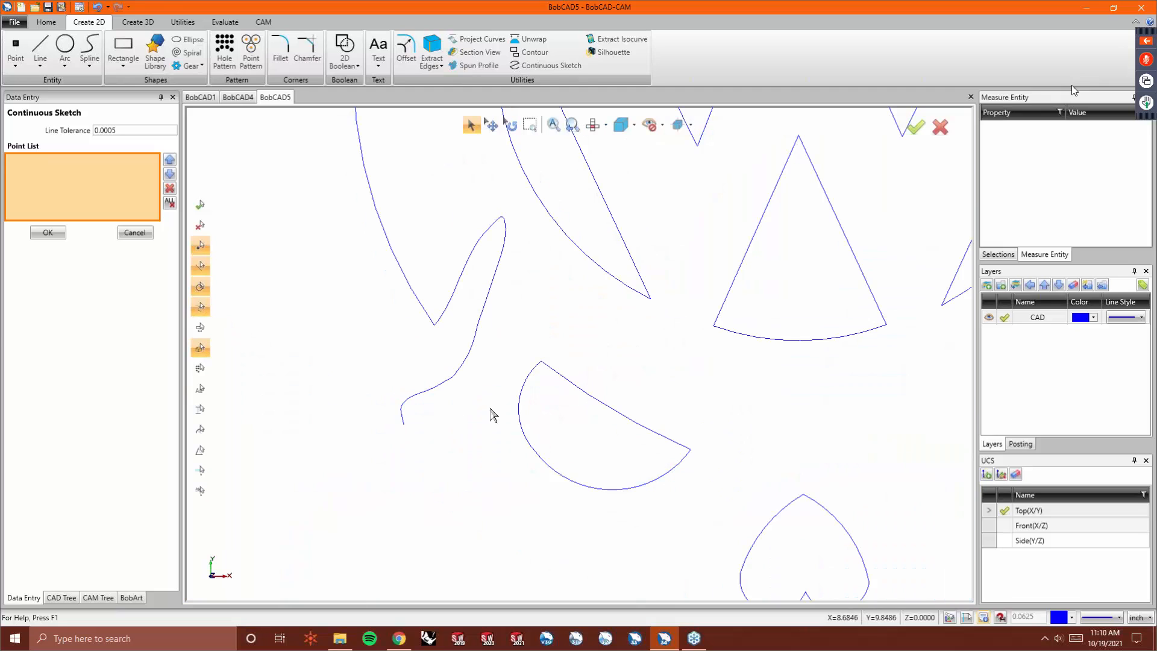
- Trace the right eye socket with a closed continuous sketch following its outline, then end the command
scroll(421, 398, "down", 2)
scroll(753, 390, "down", 5)
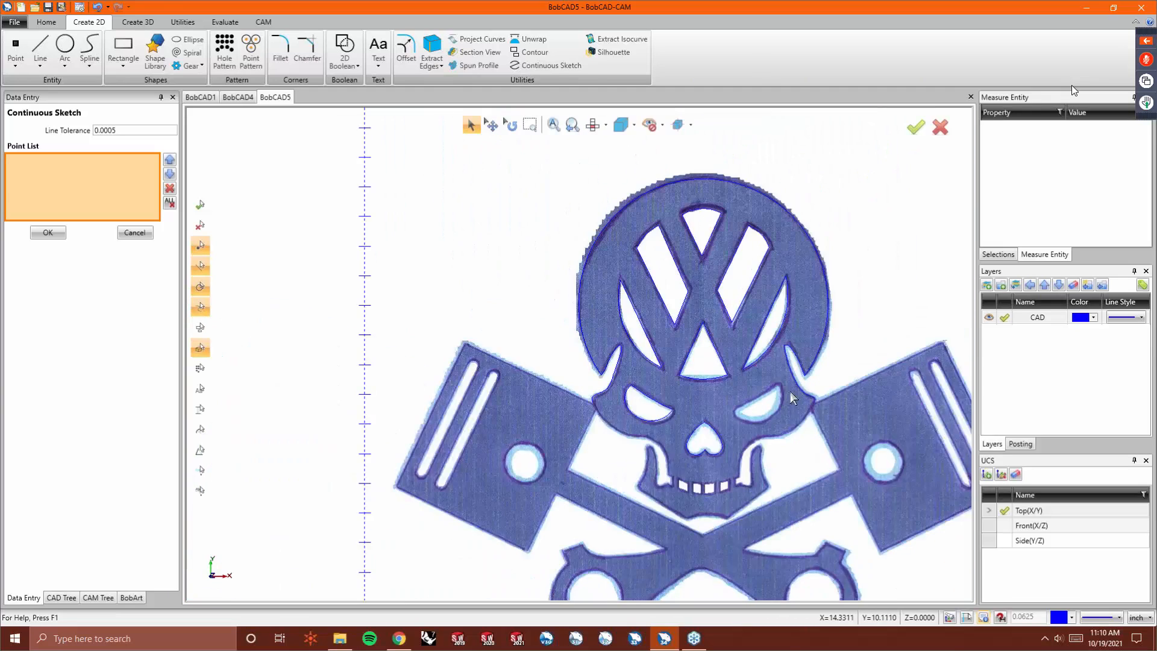
scroll(768, 371, "up", 5)
left_click(775, 392)
left_click(715, 430)
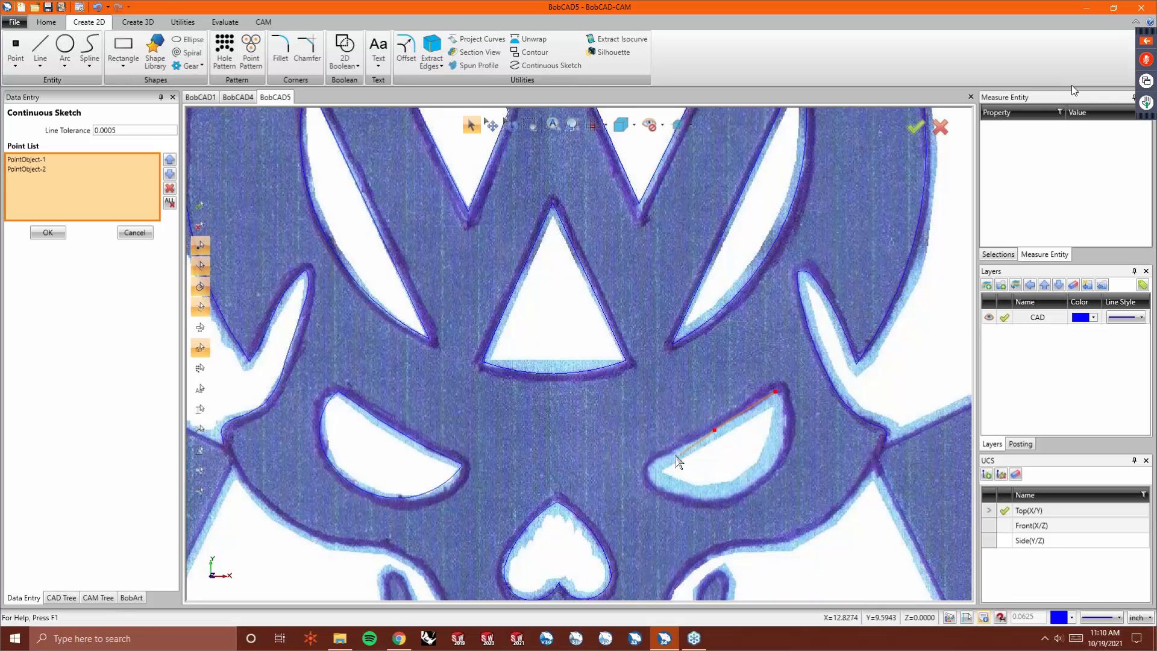
left_click(656, 460)
left_click(649, 473)
left_click(660, 487)
left_click(722, 499)
left_click(767, 475)
left_click(783, 432)
left_click(776, 393)
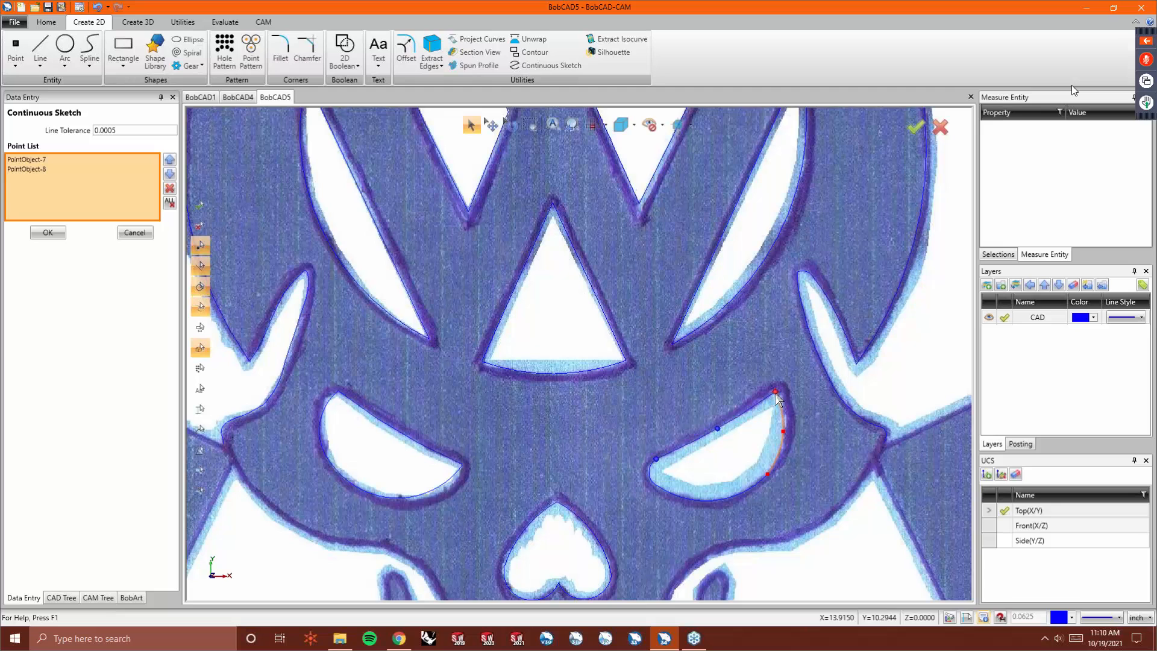
right_click(783, 425)
left_click(801, 430)
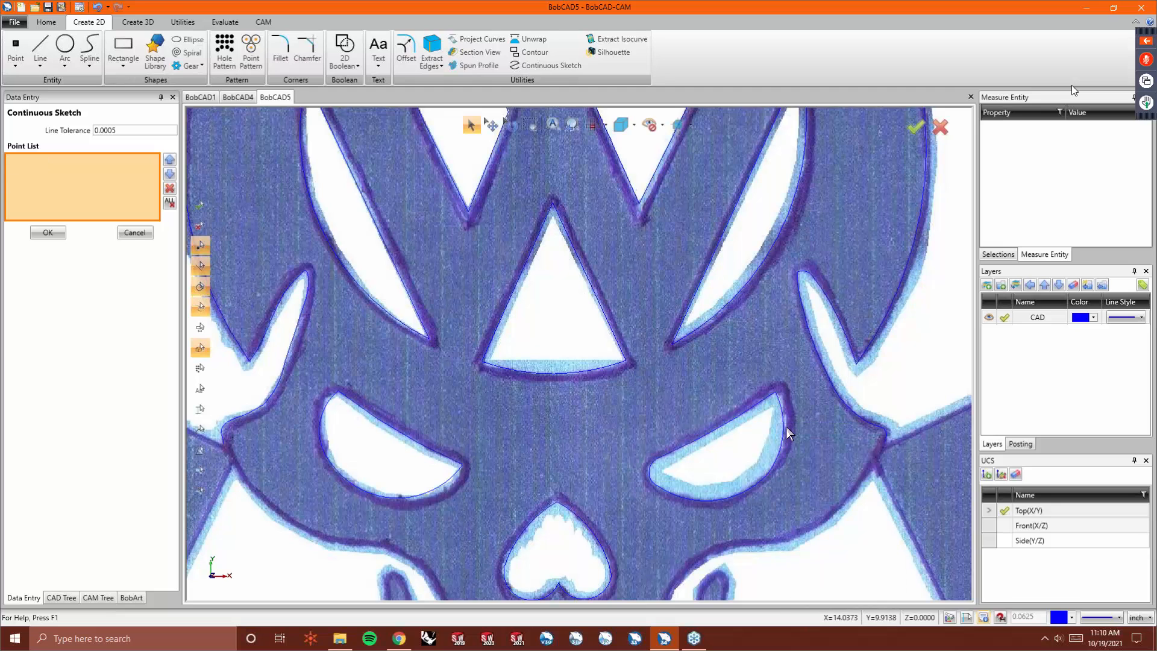
- Try to drag the left eye socket's outer corner point with Drag Corner
scroll(653, 426, "down", 2)
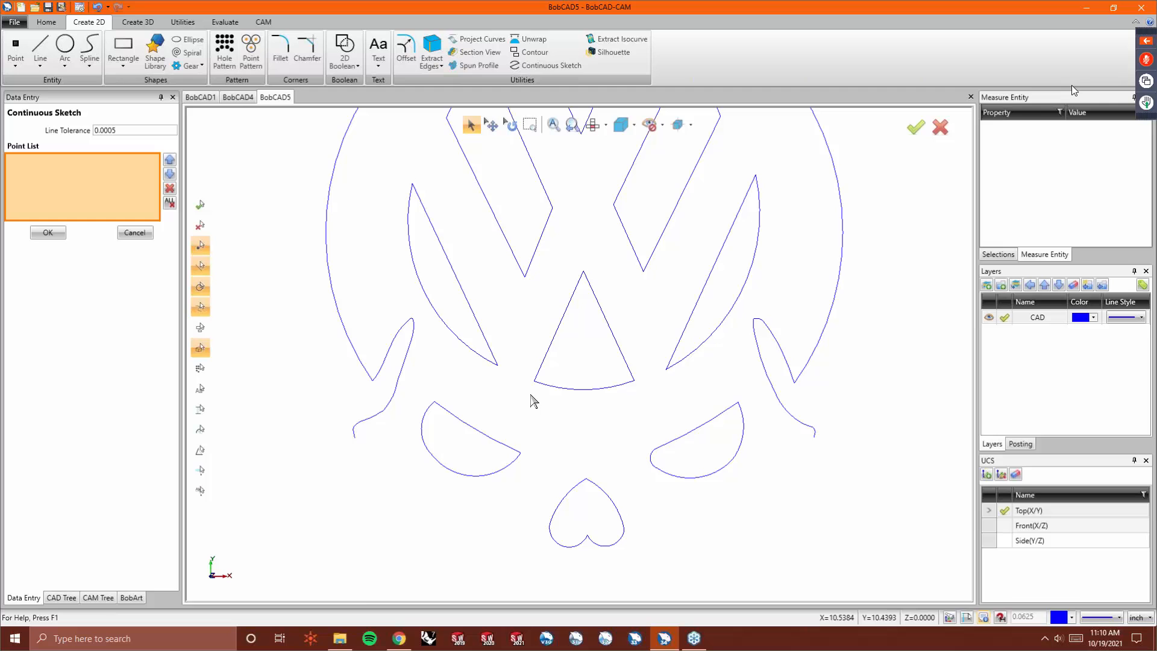
scroll(530, 394, "down", 1)
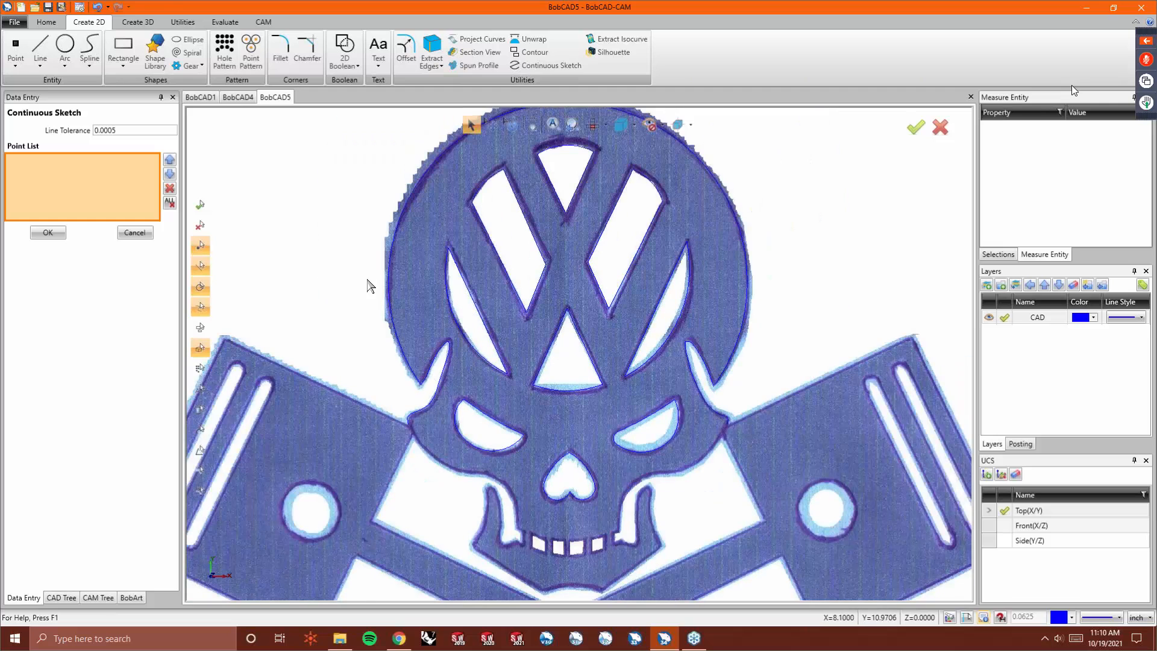
left_click(183, 22)
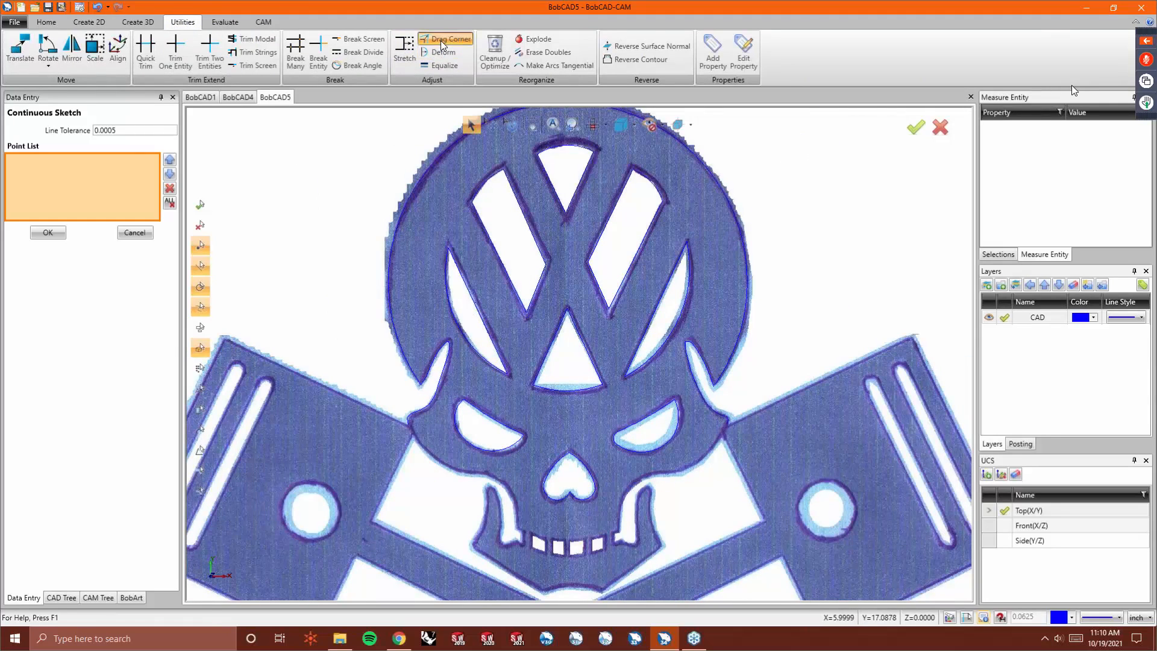
left_click(443, 42)
scroll(529, 459, "up", 2)
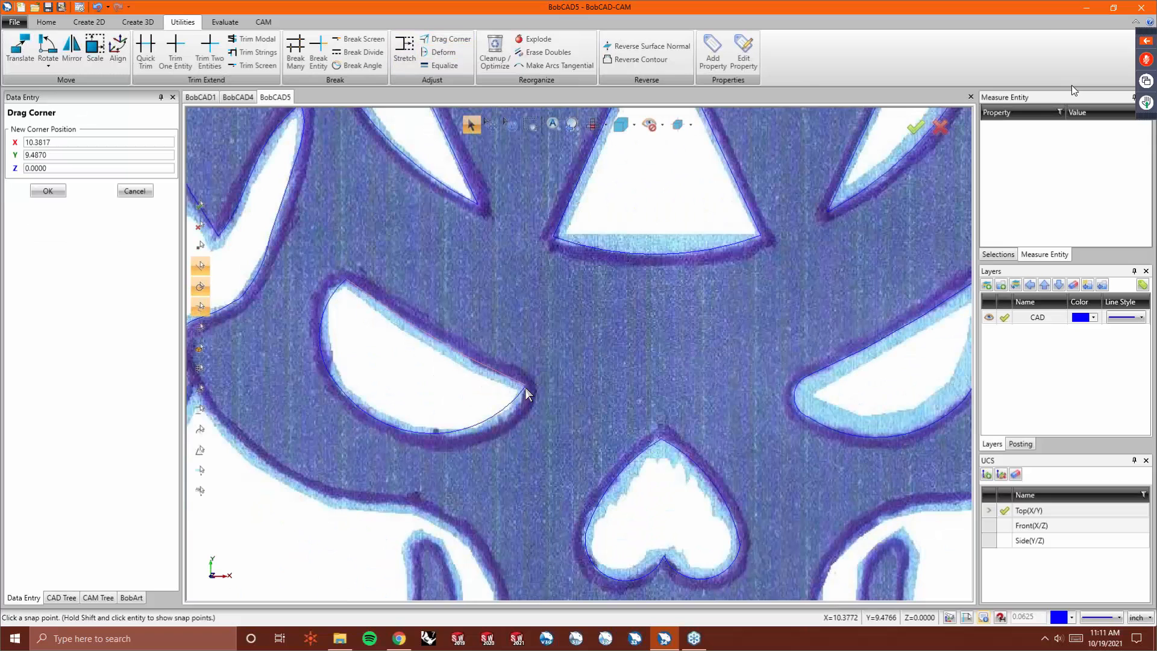
left_click(526, 388)
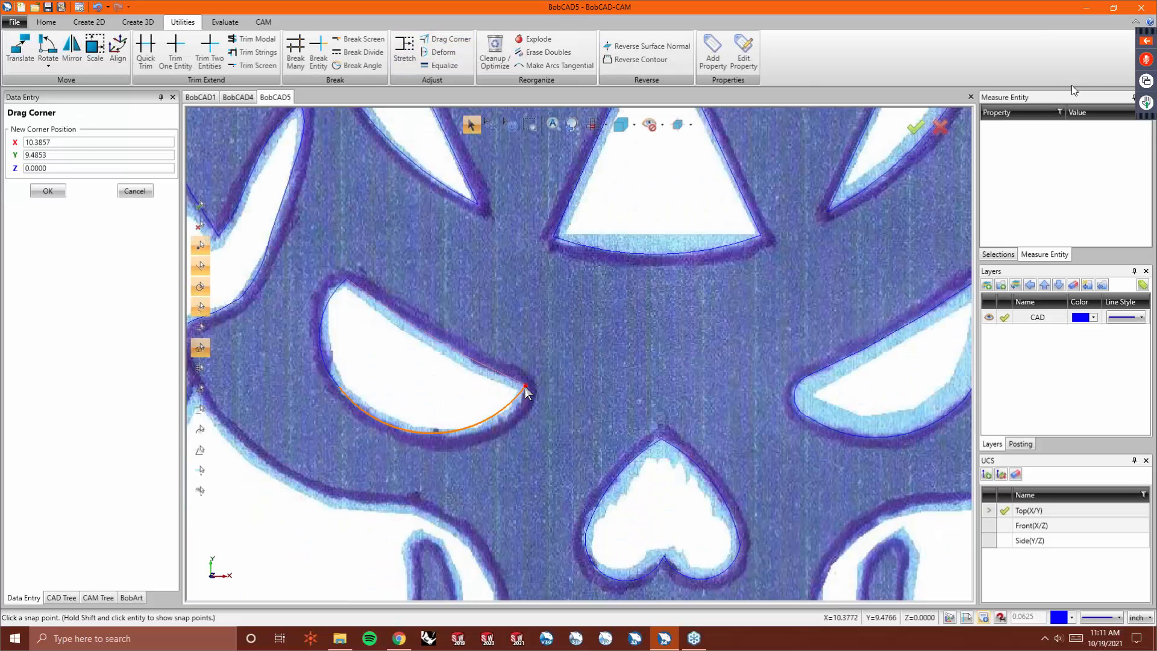
right_click(526, 387)
left_click(537, 405)
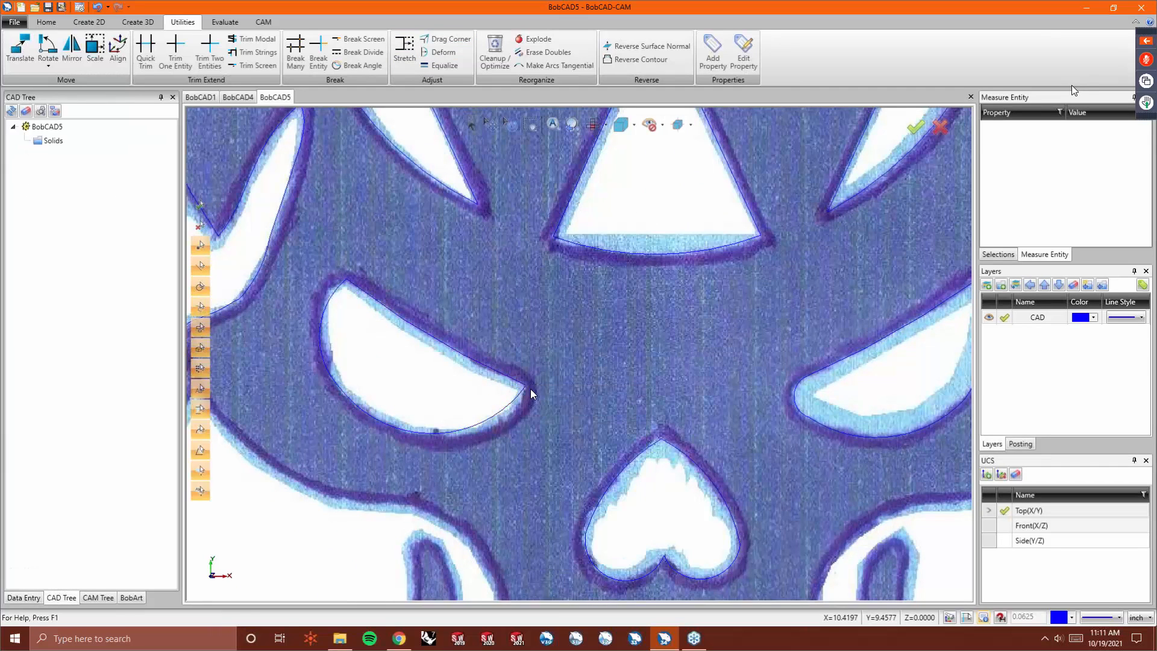
- Delete the lower curve of the left eye socket at its outer tip
scroll(531, 390, "up", 6)
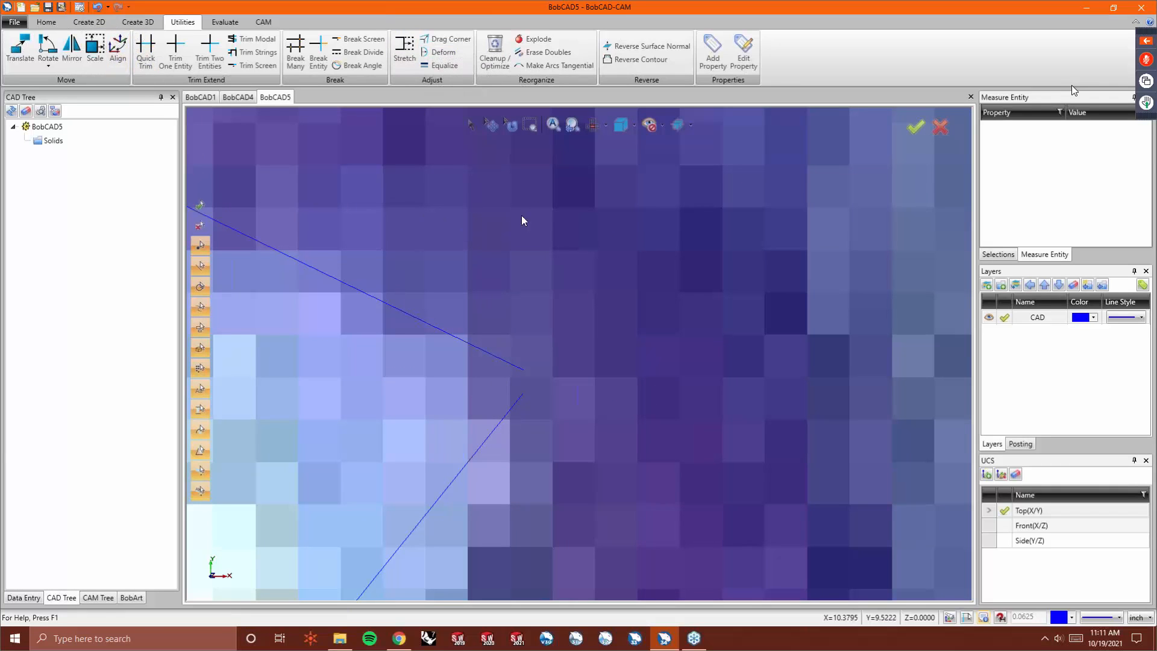
scroll(460, 229, "down", 3)
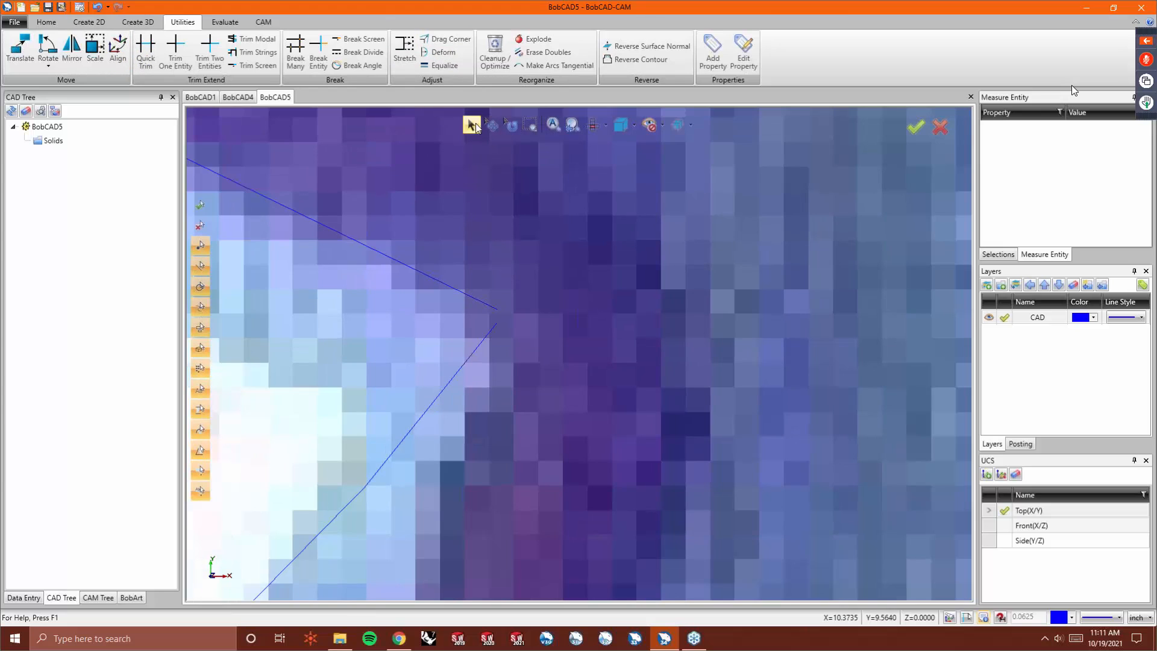
left_click(459, 364)
key("Delete")
- Try to retrace the left eye socket's lower edge with a continuous sketch
scroll(507, 350, "down", 5)
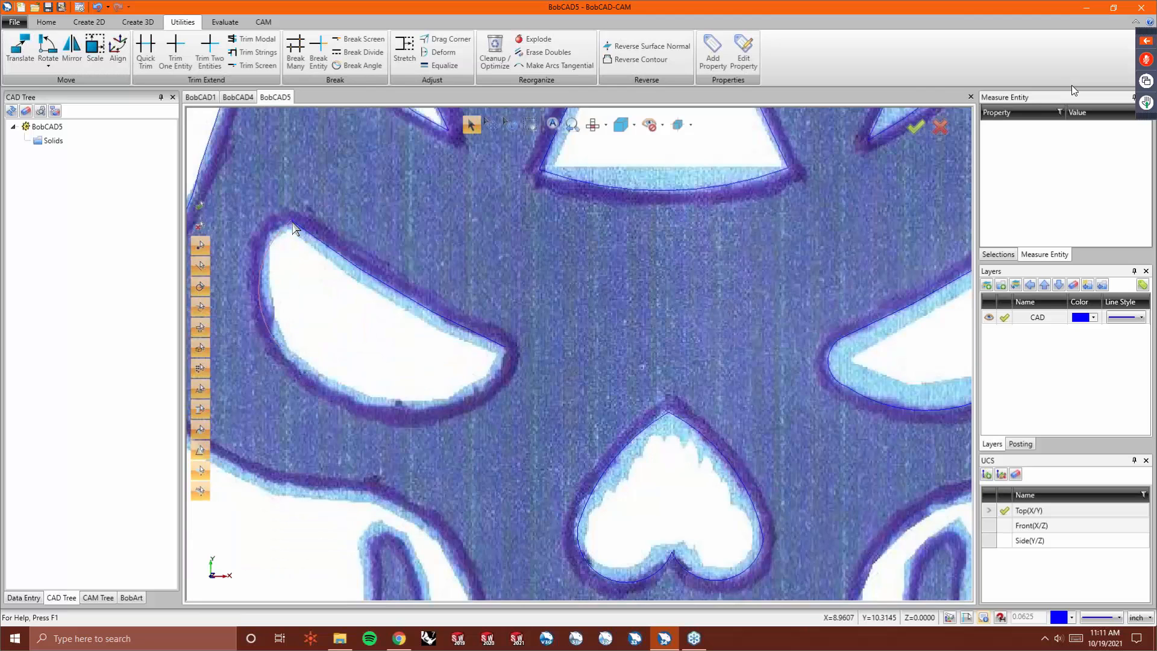
scroll(906, 251, "down", 3)
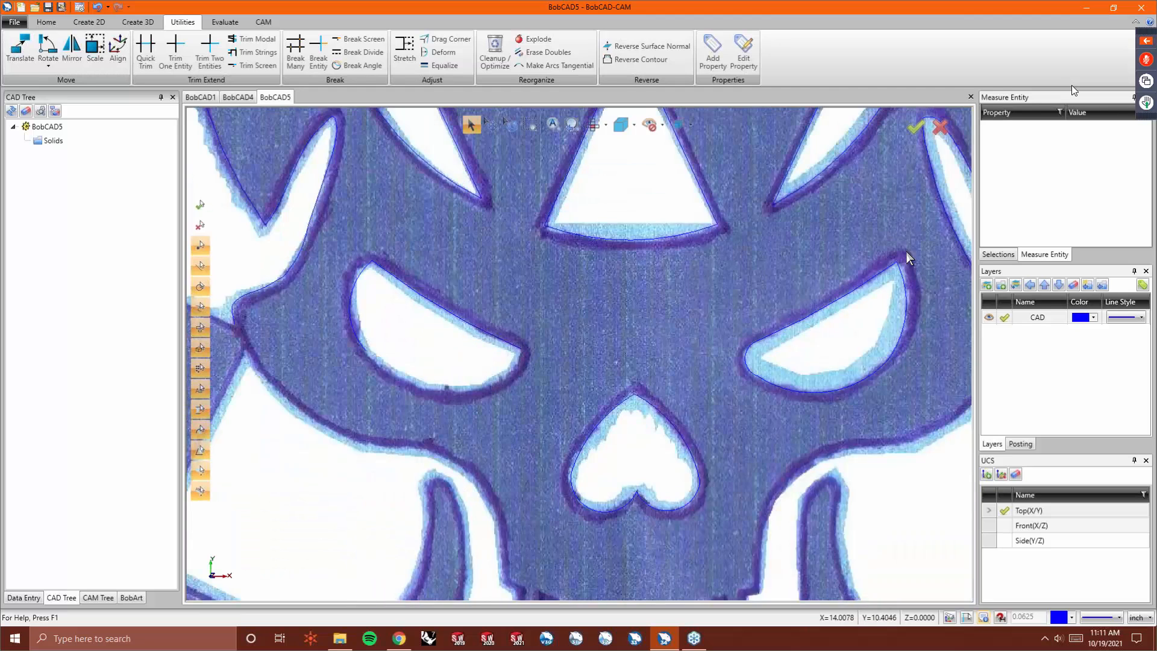
scroll(895, 286, "up", 10)
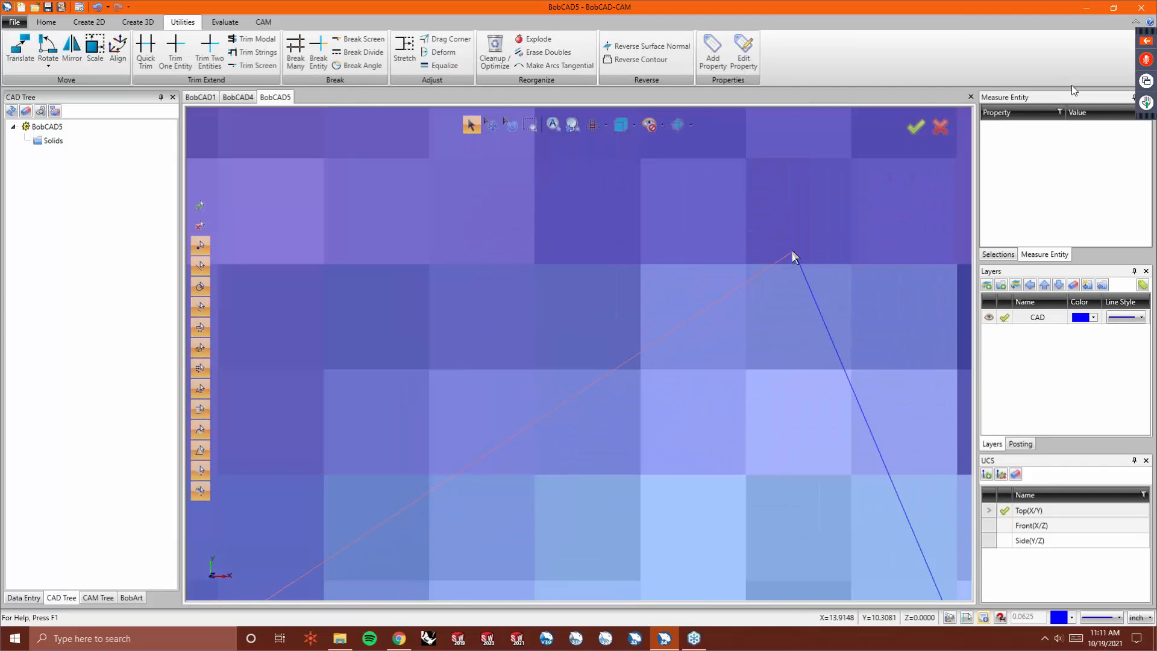
left_click(793, 252)
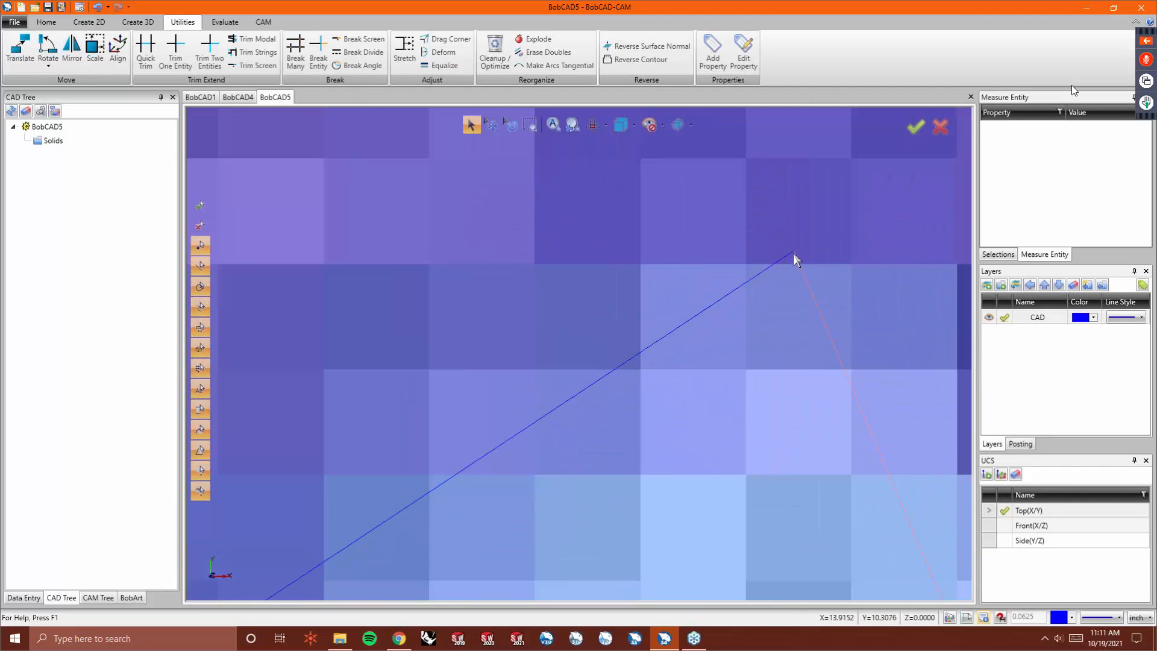
left_click(137, 22)
left_click(90, 22)
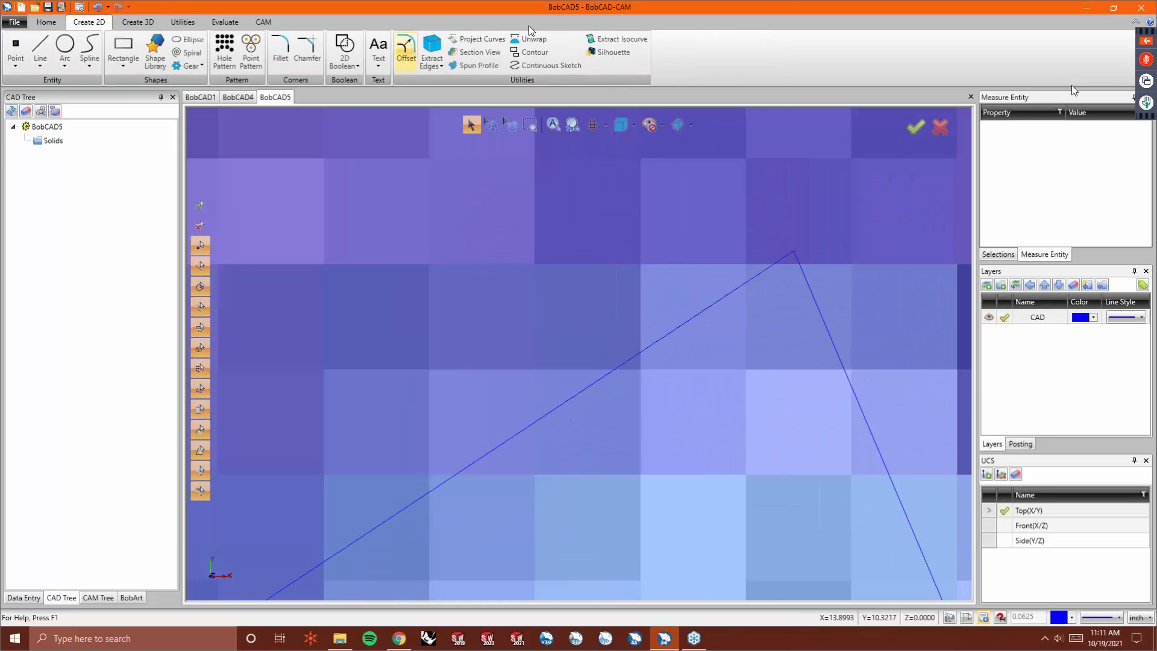
left_click(531, 63)
scroll(774, 198, "up", 5)
scroll(774, 194, "down", 4)
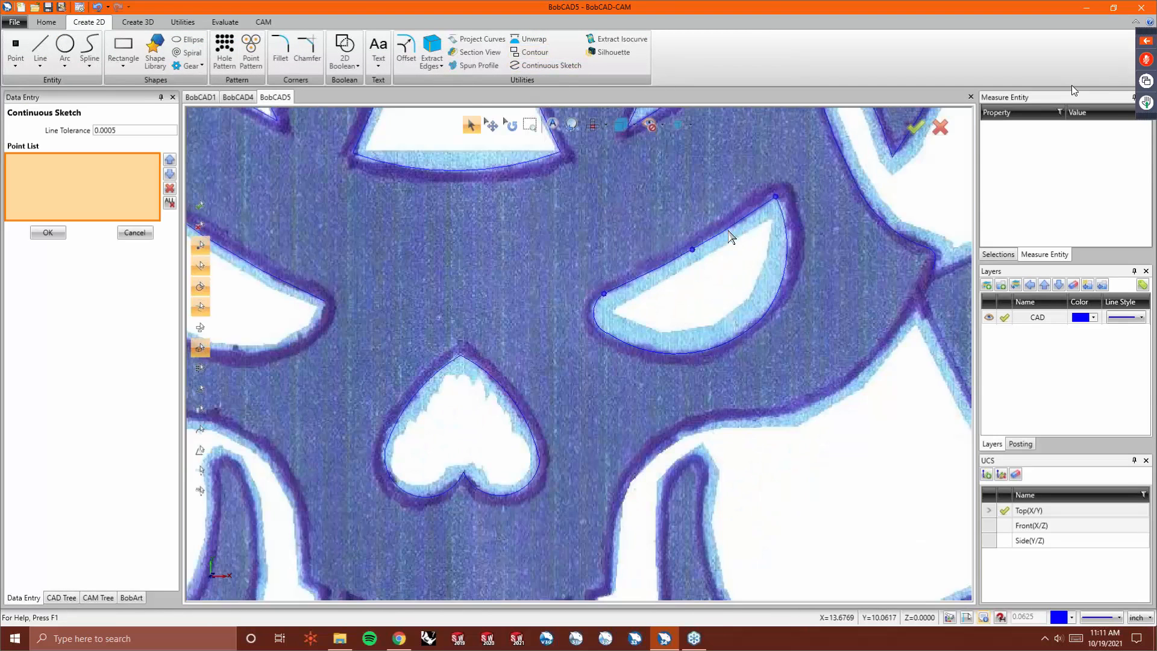
left_click(324, 301)
left_click(291, 345)
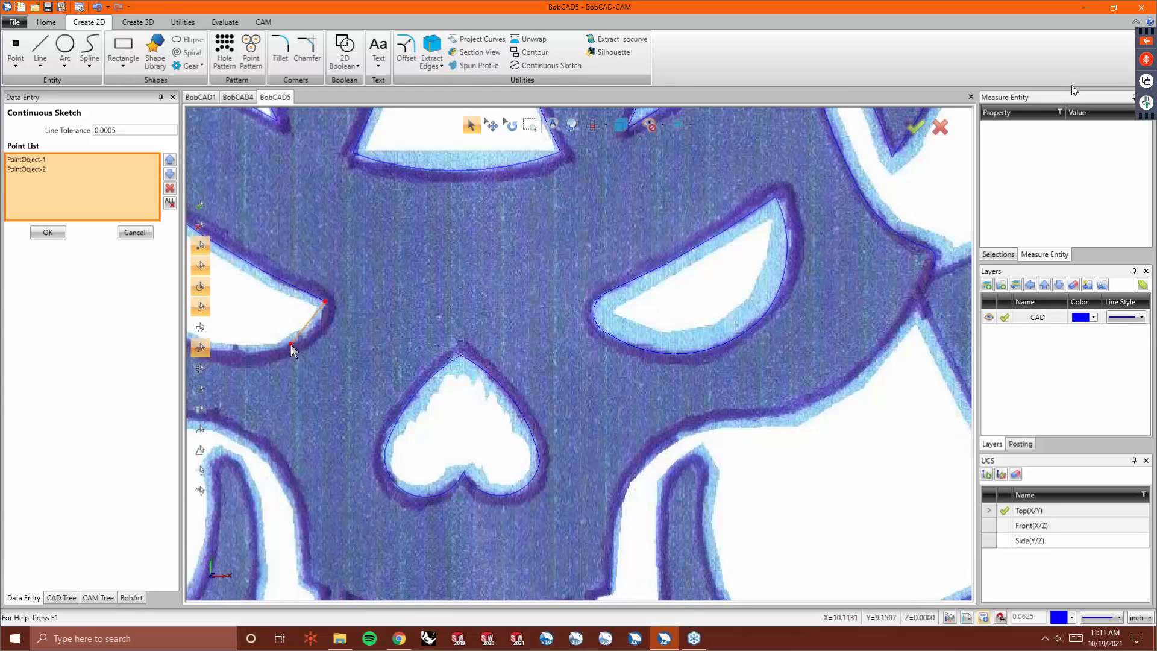
scroll(291, 340, "down", 4)
scroll(286, 334, "up", 4)
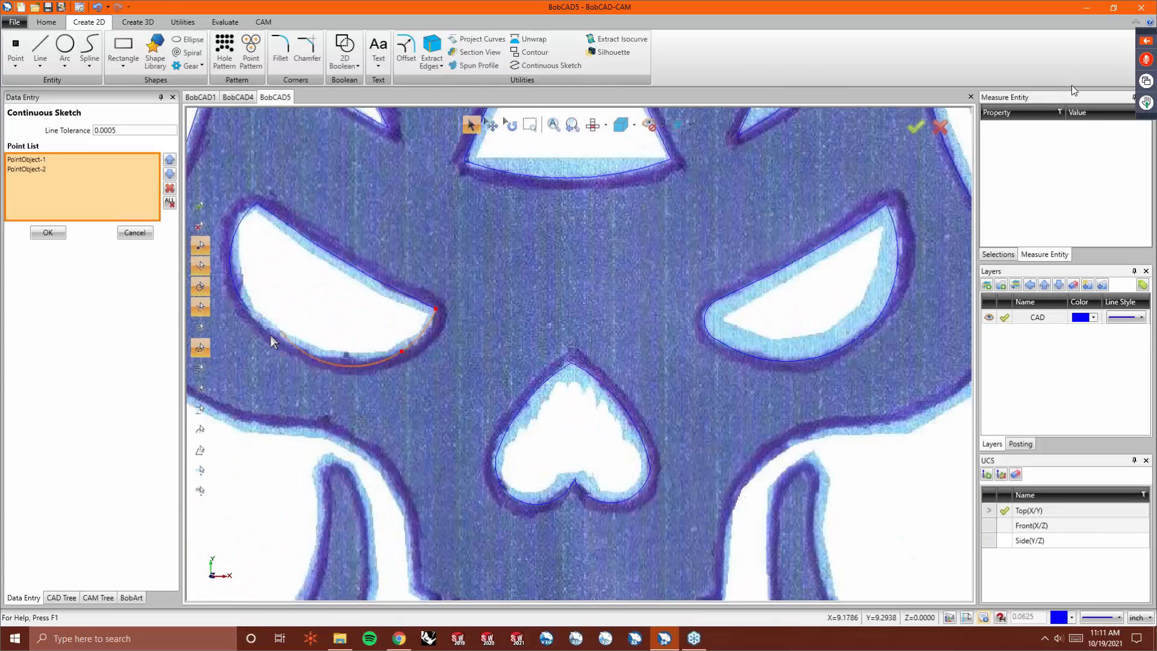
left_click(250, 312)
right_click(303, 325)
left_click(317, 335)
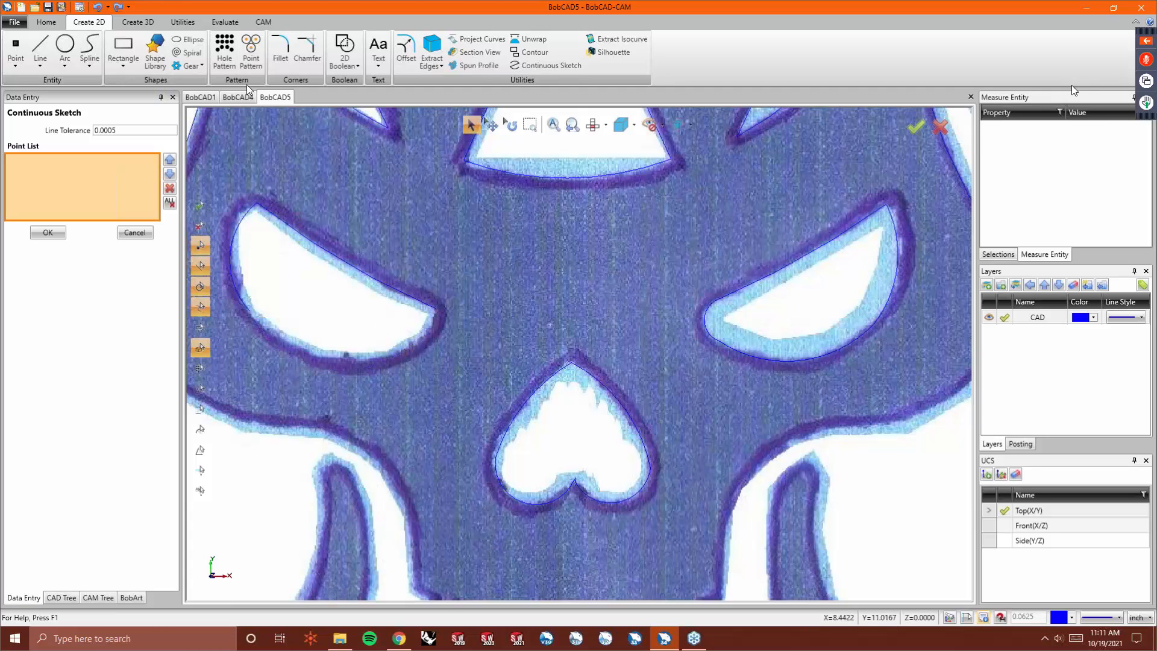
- Retrace the left eye socket's lower edge with a continuous sketch from its inner end to the outer tip
left_click(250, 311)
left_click(349, 358)
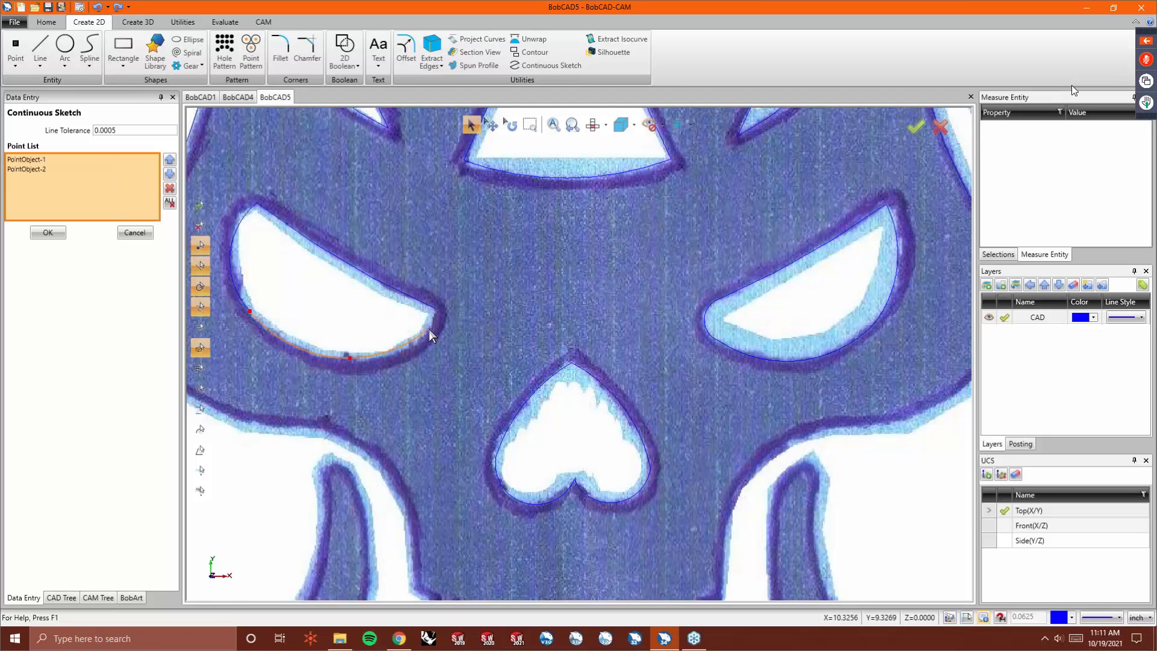
left_click(429, 330)
left_click(433, 319)
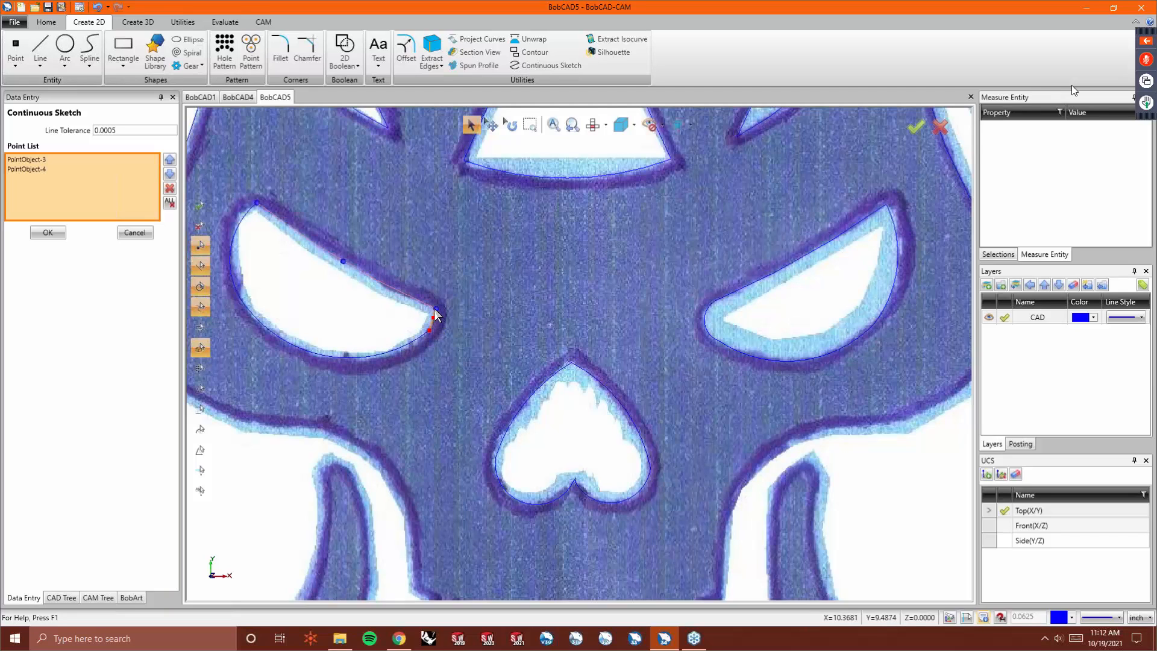
left_click(434, 311)
right_click(435, 309)
left_click(446, 316)
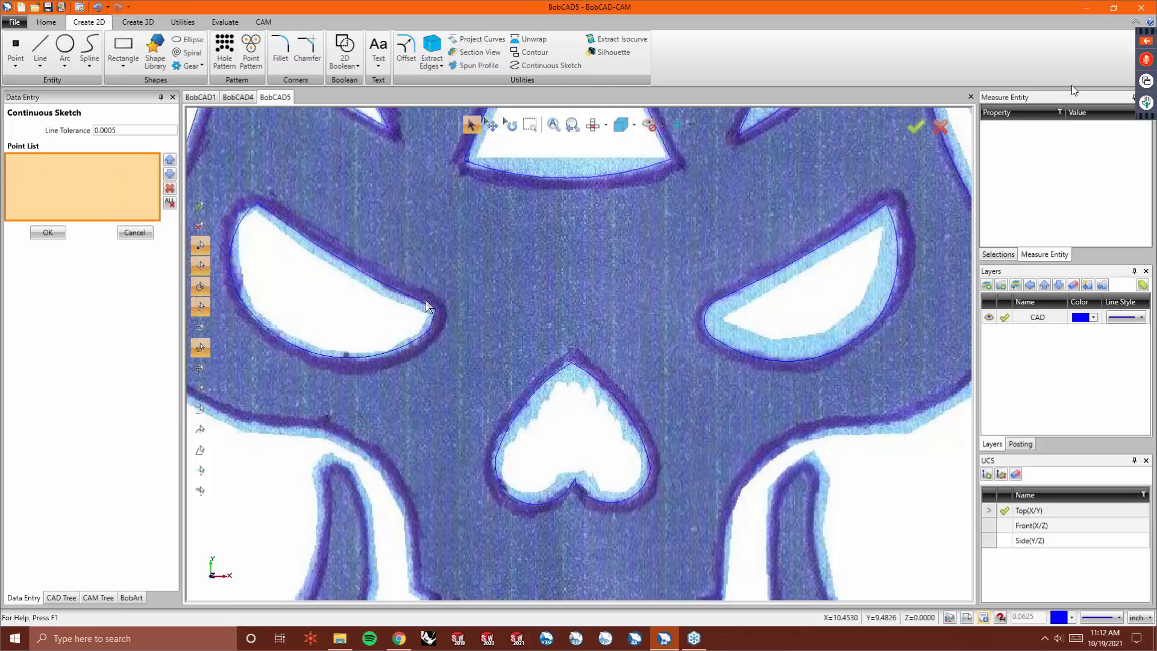
scroll(397, 317, "up", 5)
scroll(523, 244, "down", 6)
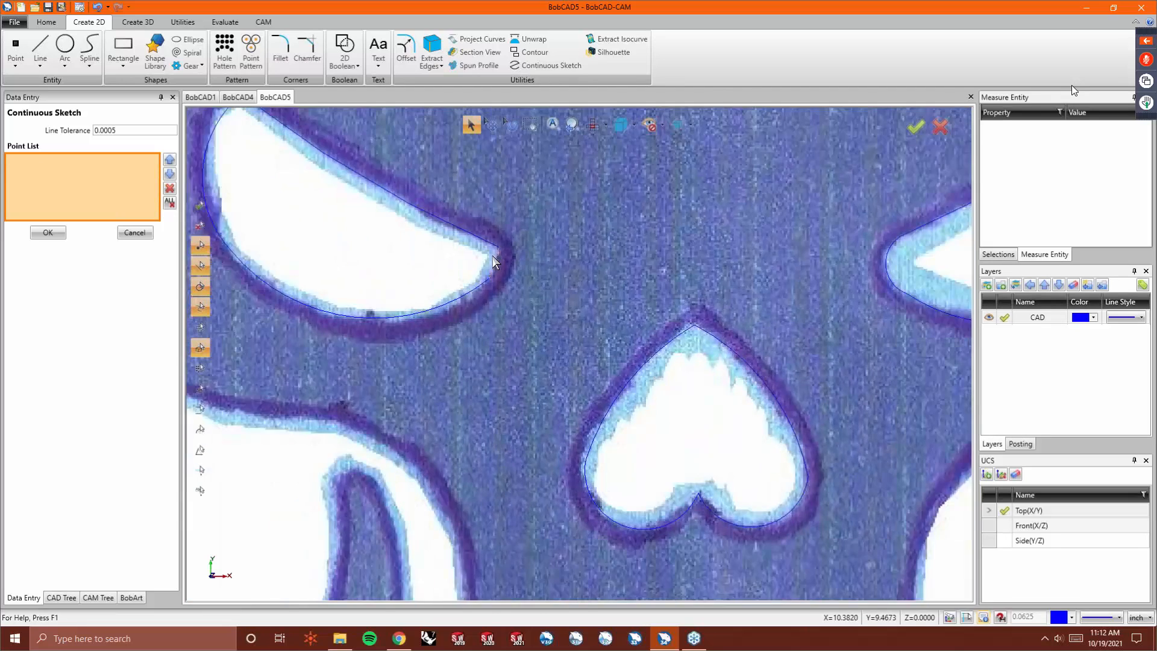
scroll(396, 176, "up", 3)
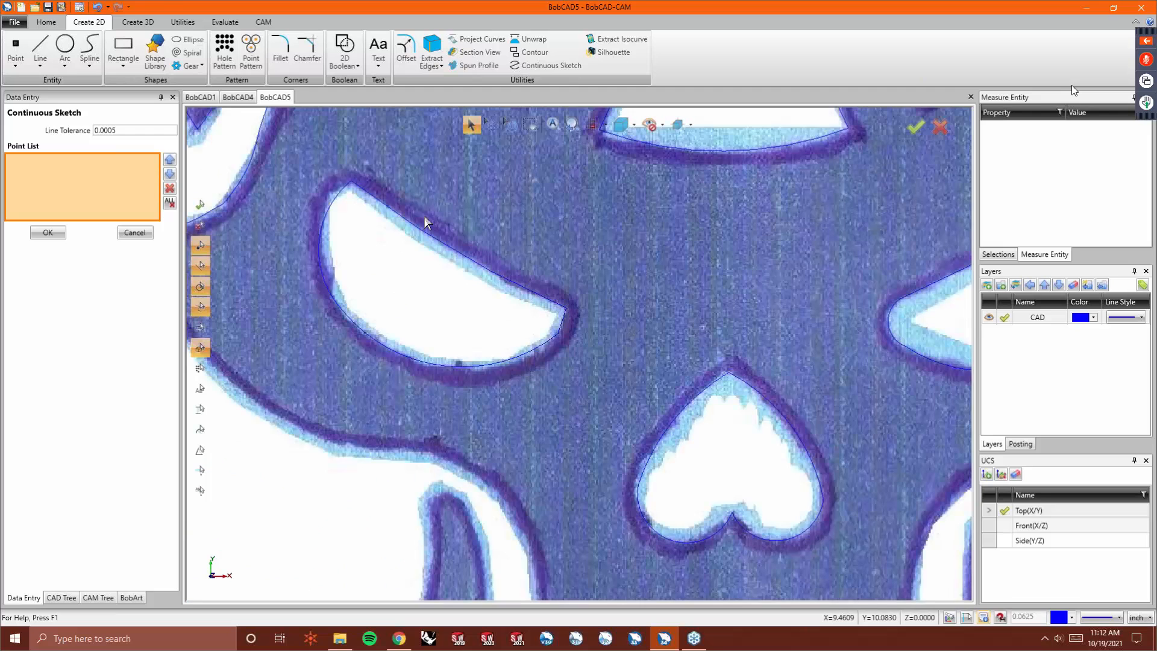
- Try to reshape the left eye socket's outer tip with Deform, then pick its corner point with Drag Corner
left_click(182, 21)
left_click(443, 53)
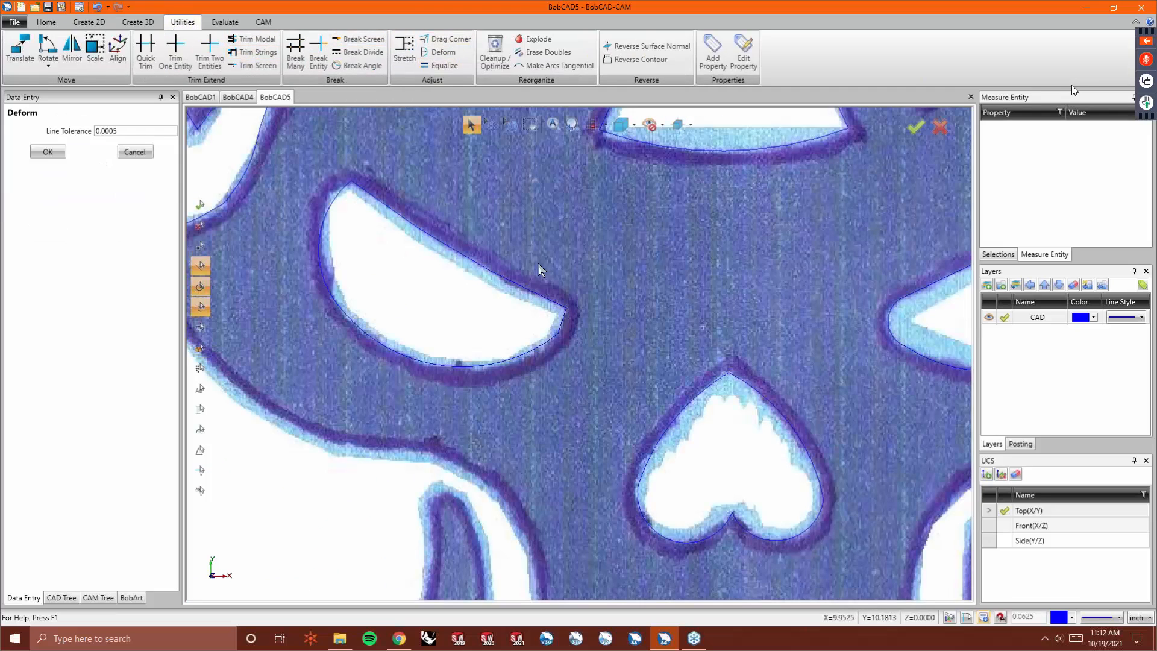
left_click(566, 326)
left_click(564, 307)
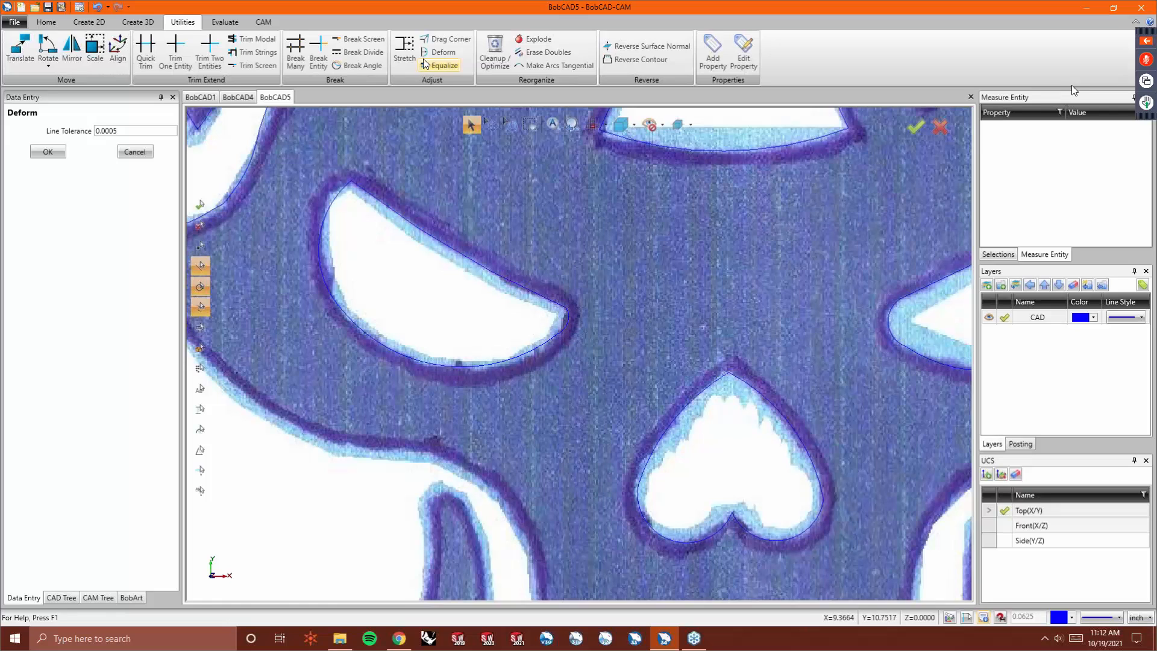
left_click(439, 42)
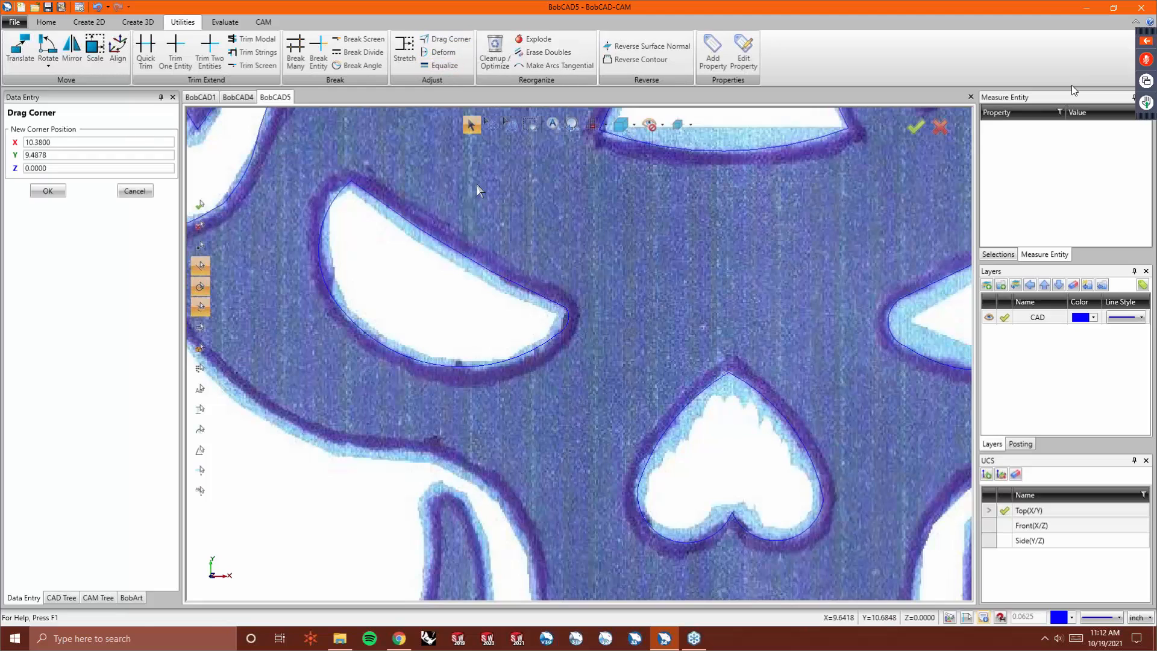
left_click(556, 310)
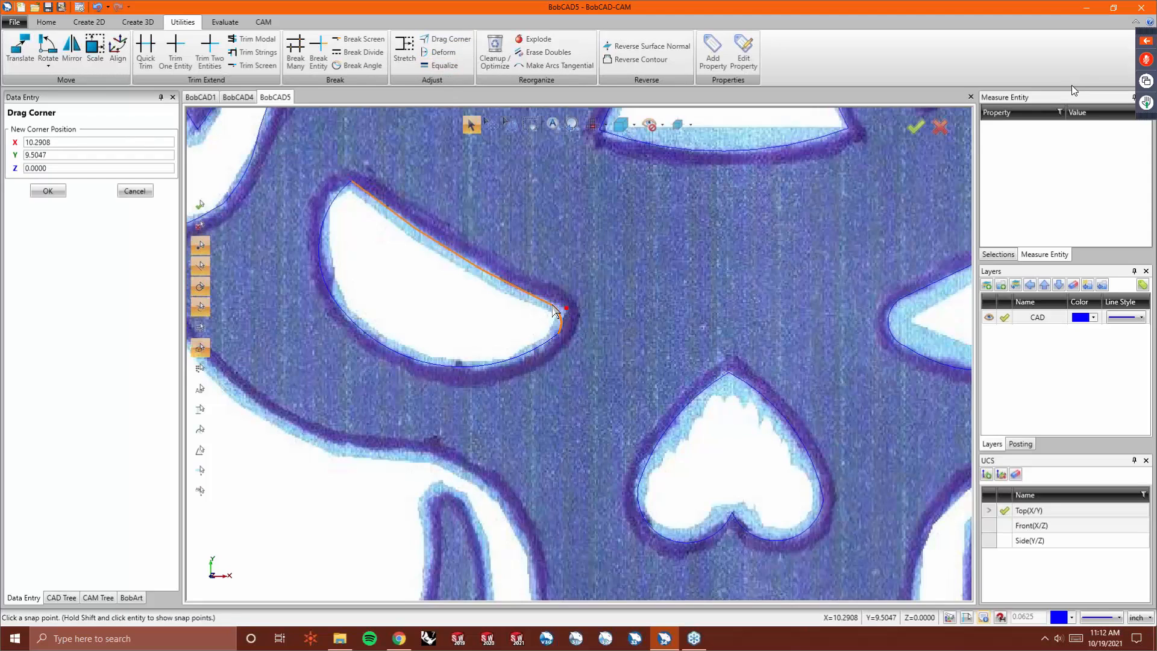
- Try to move the corner points of the left eye socket's upper curve with Deform and Drag Corner
left_click(452, 53)
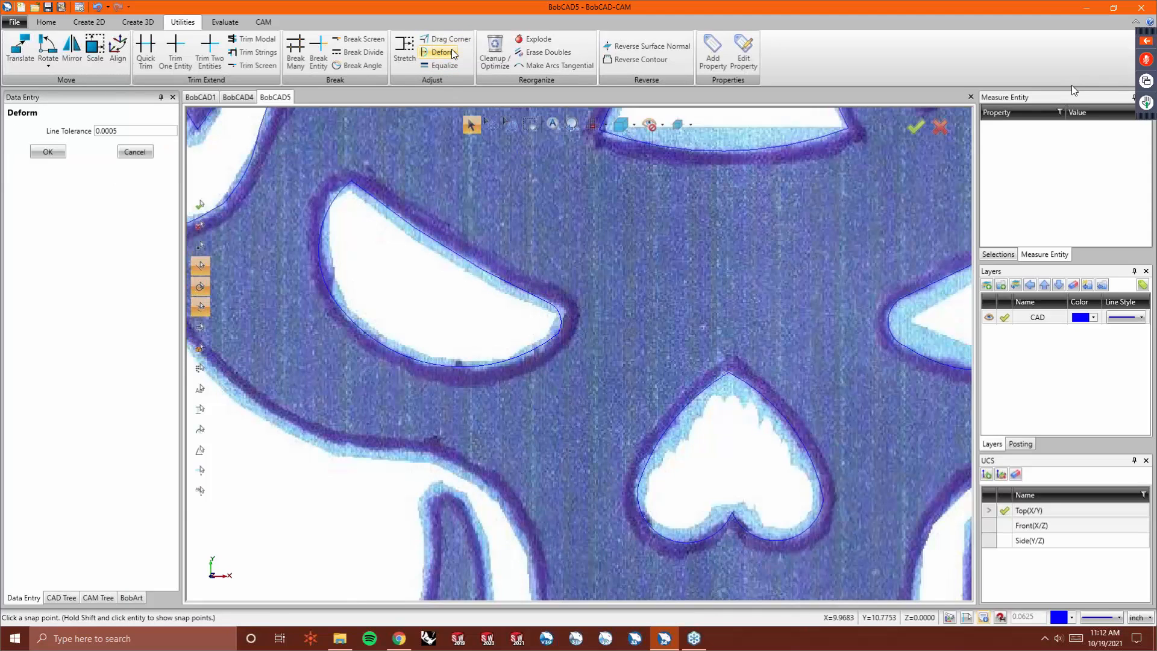
left_click(550, 333)
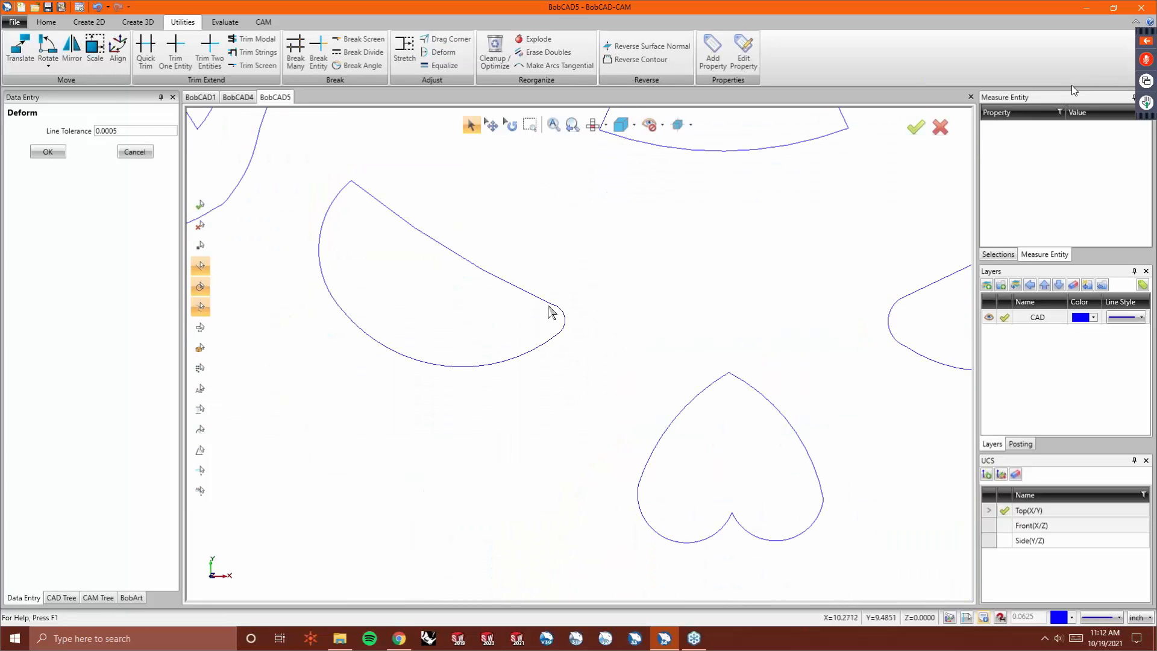
left_click(446, 39)
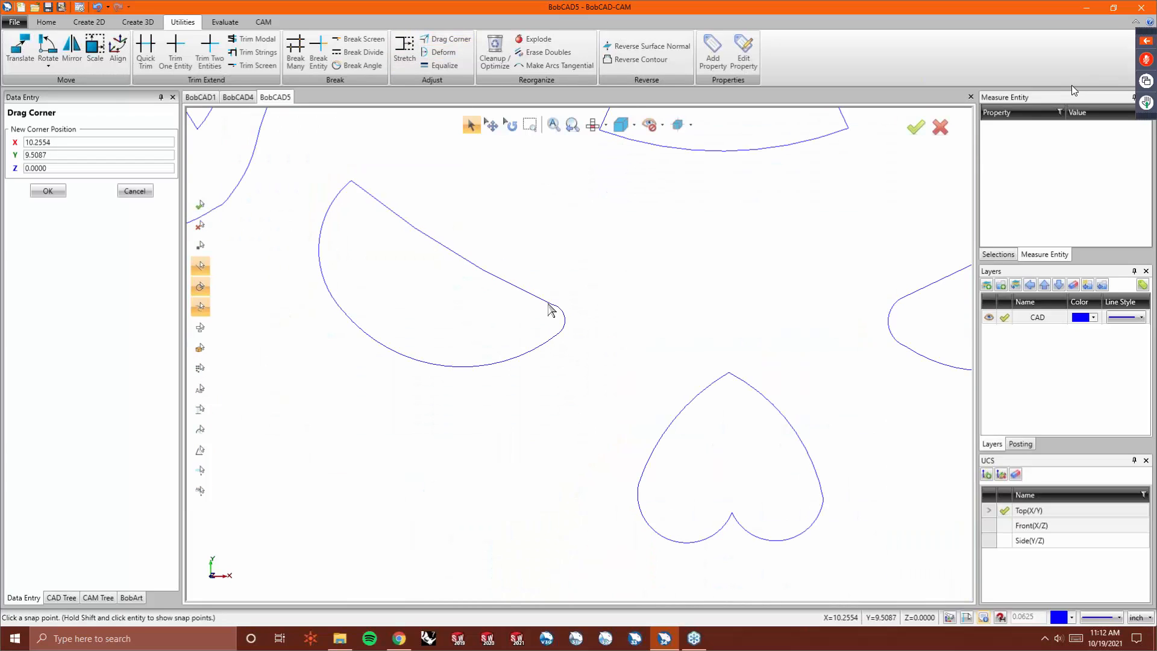
left_click(551, 306)
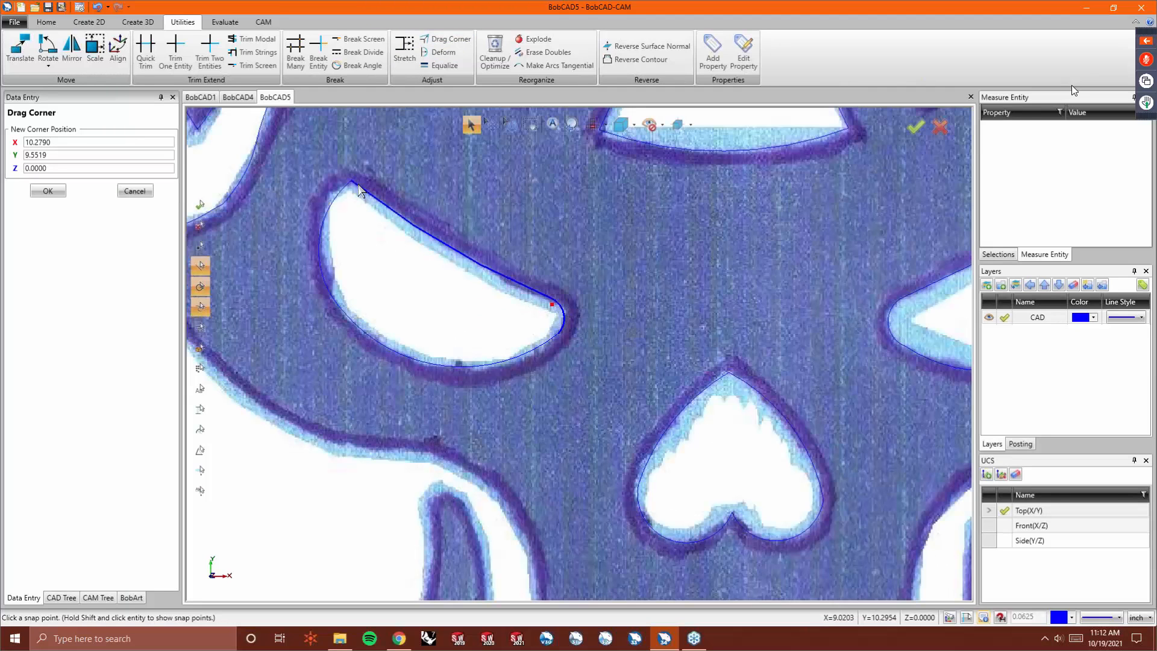
left_click(348, 179)
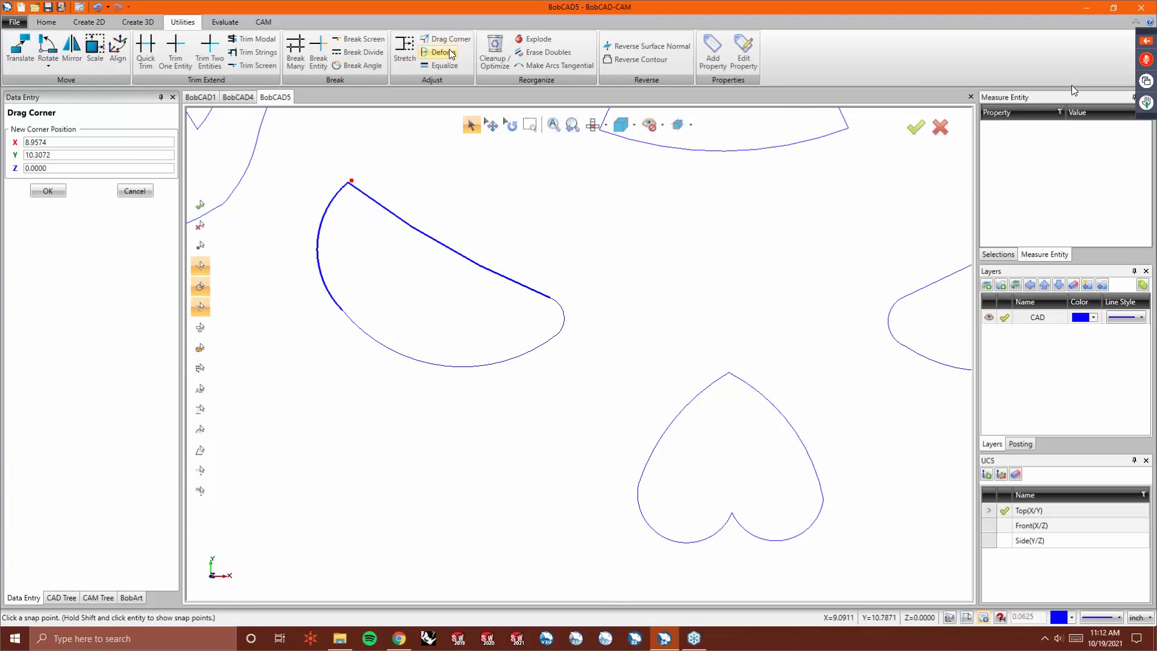
left_click(443, 51)
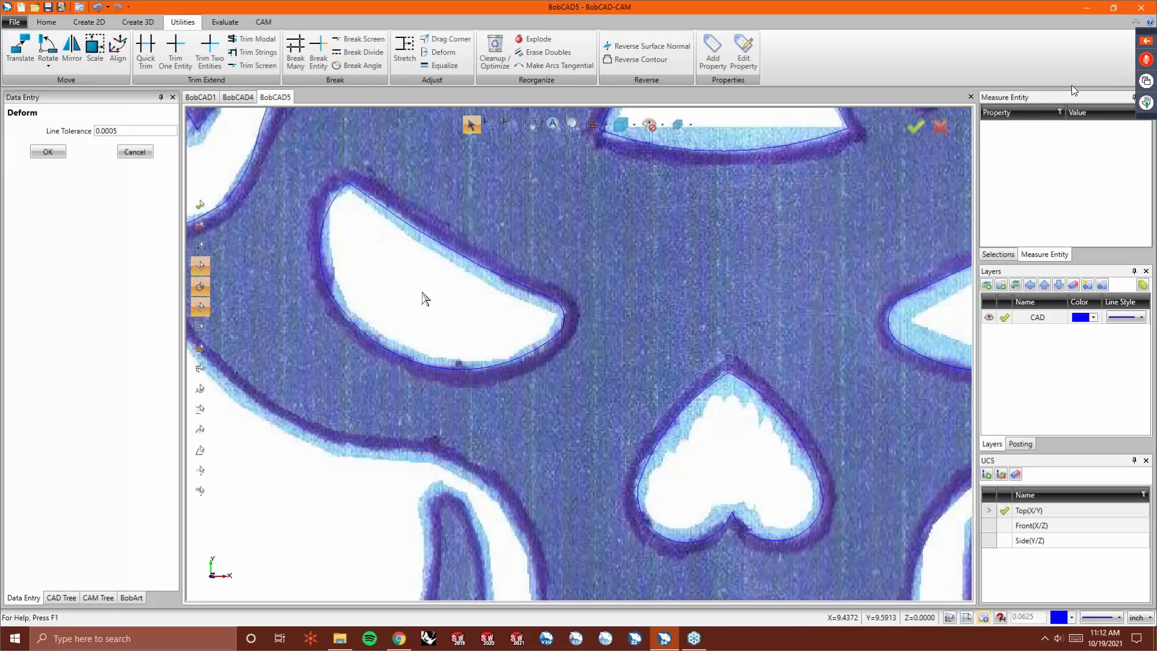
scroll(426, 297, "down", 5)
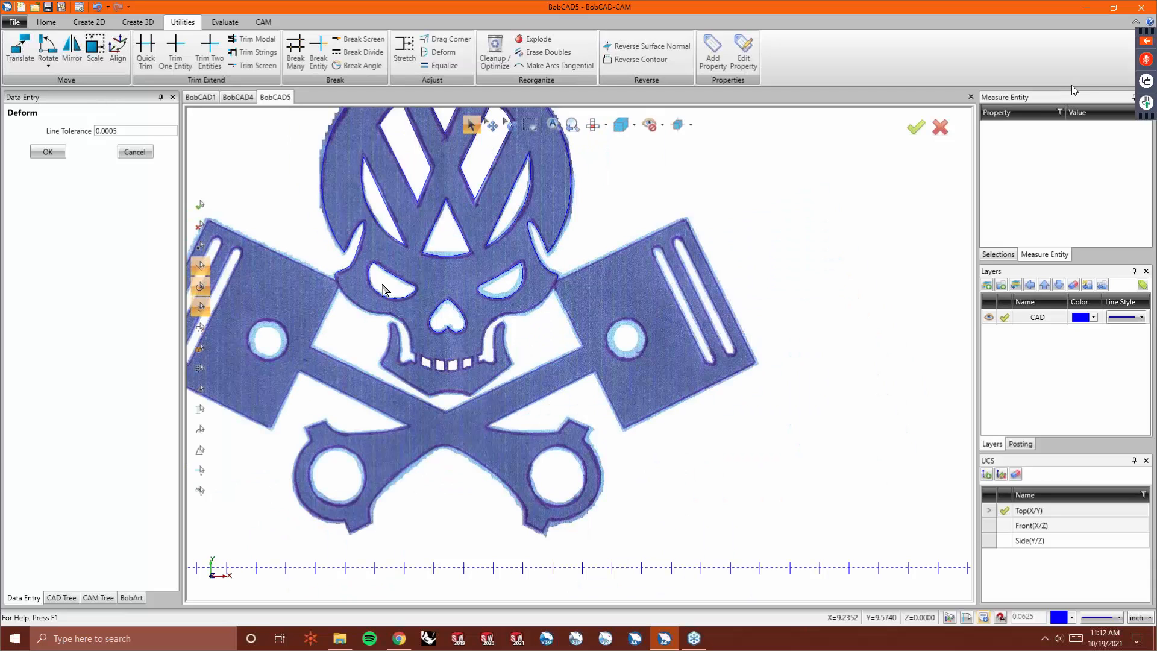
scroll(490, 260, "down", 3)
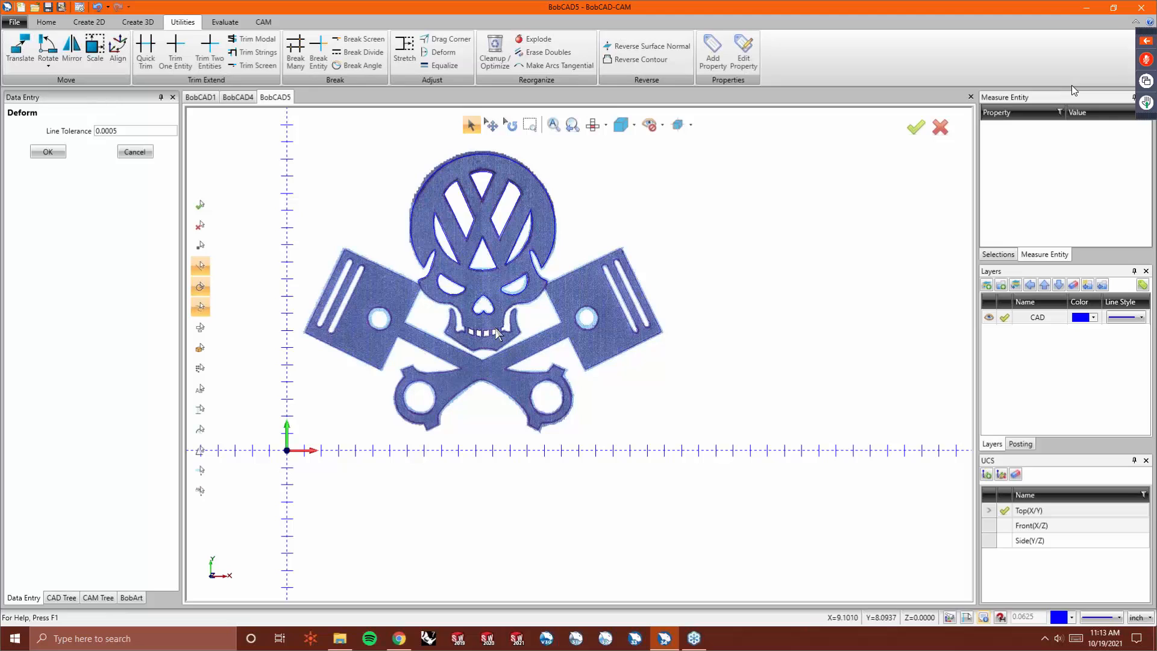
left_click(1072, 91)
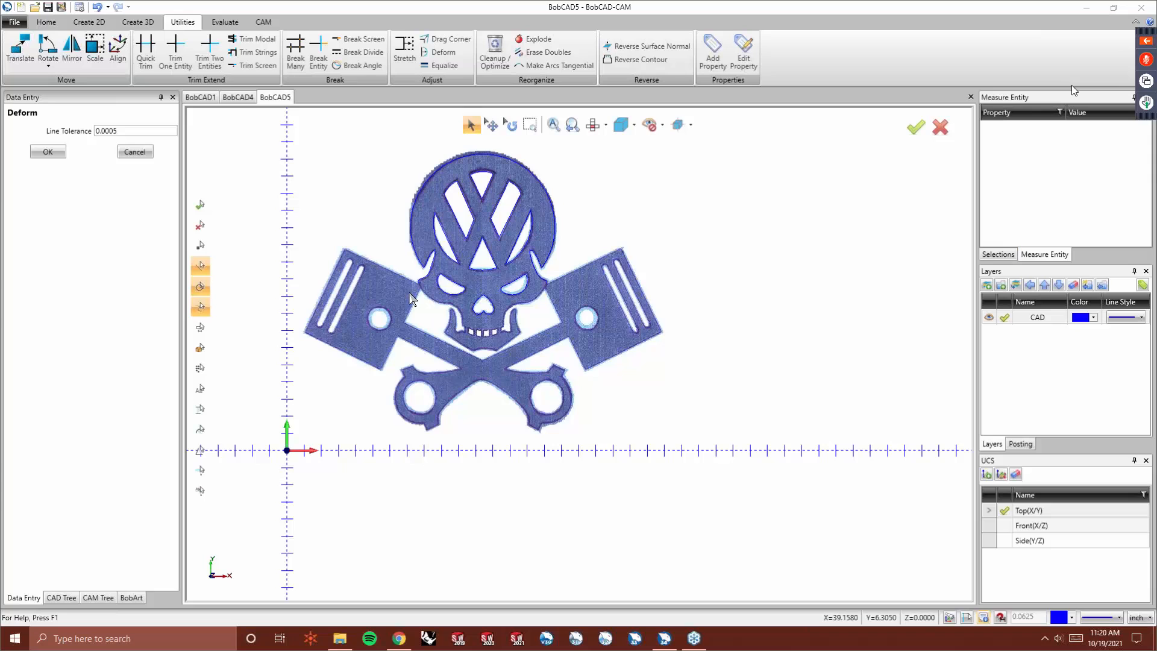
- Start a continuous line at the skull and trace the upper edge of the left piston to its outer corner
scroll(396, 274, "up", 2)
scroll(395, 303, "up", 1)
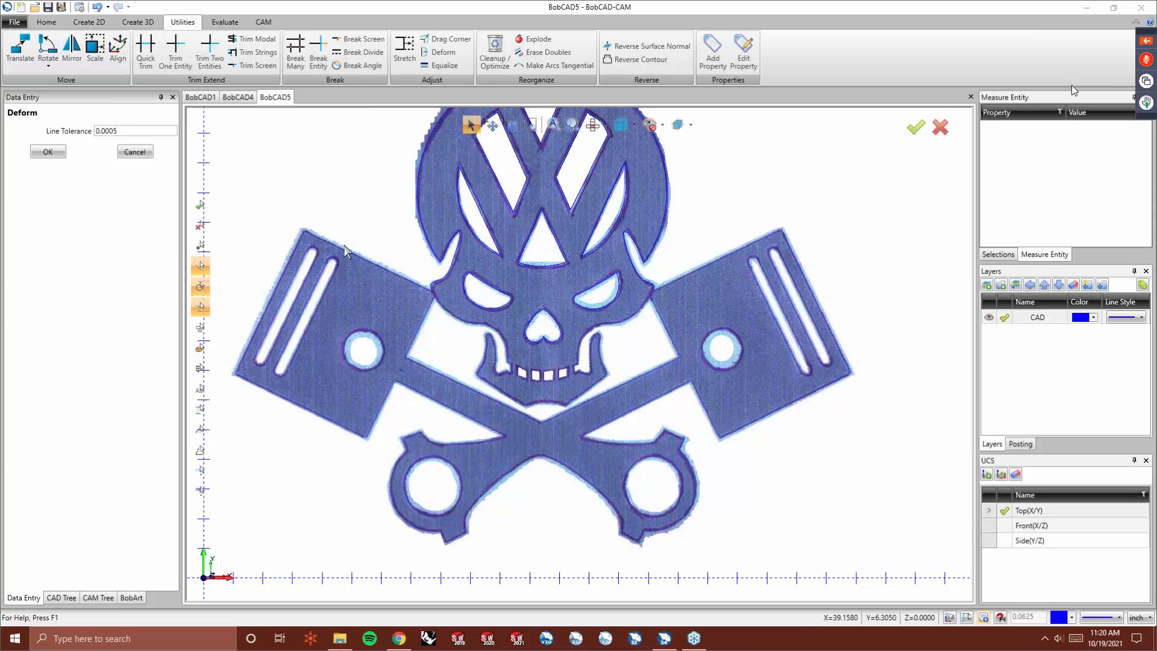
left_click(89, 22)
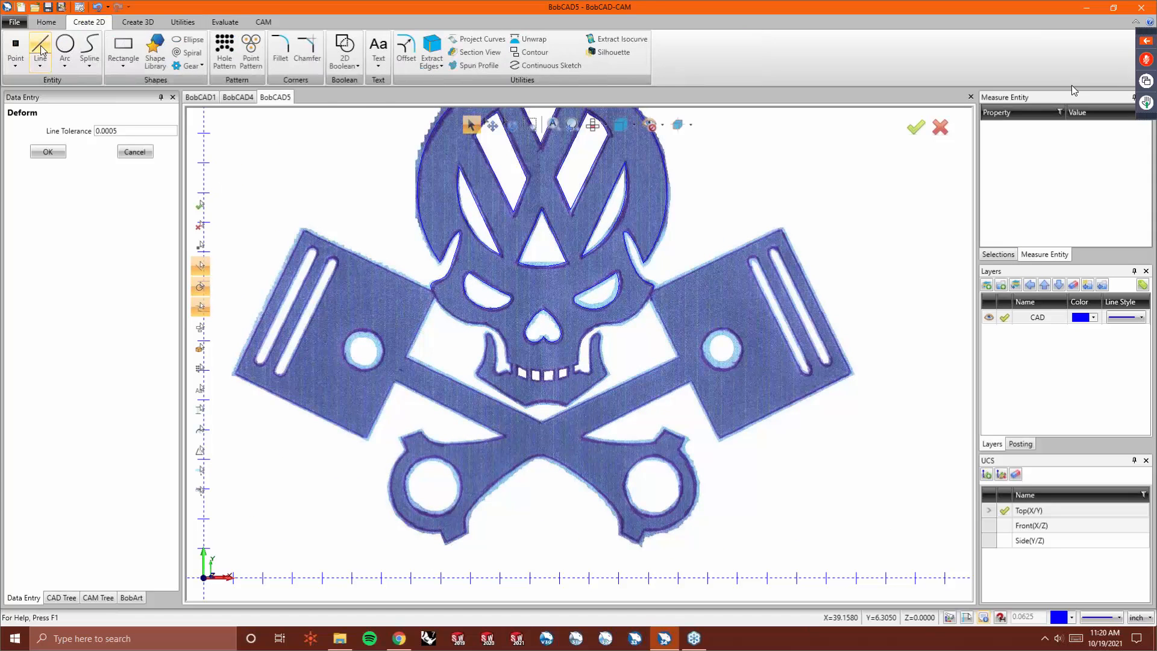
left_click(45, 66)
left_click(64, 94)
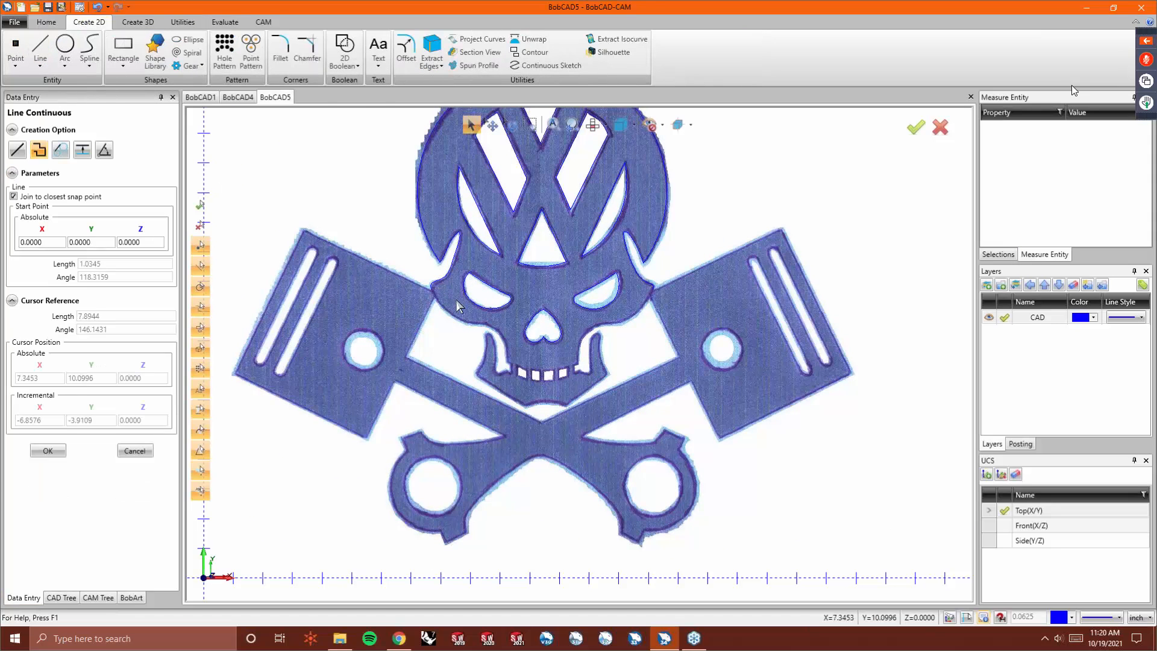
scroll(438, 303, "up", 1)
scroll(438, 303, "up", 1)
left_click(423, 279)
scroll(449, 288, "down", 3)
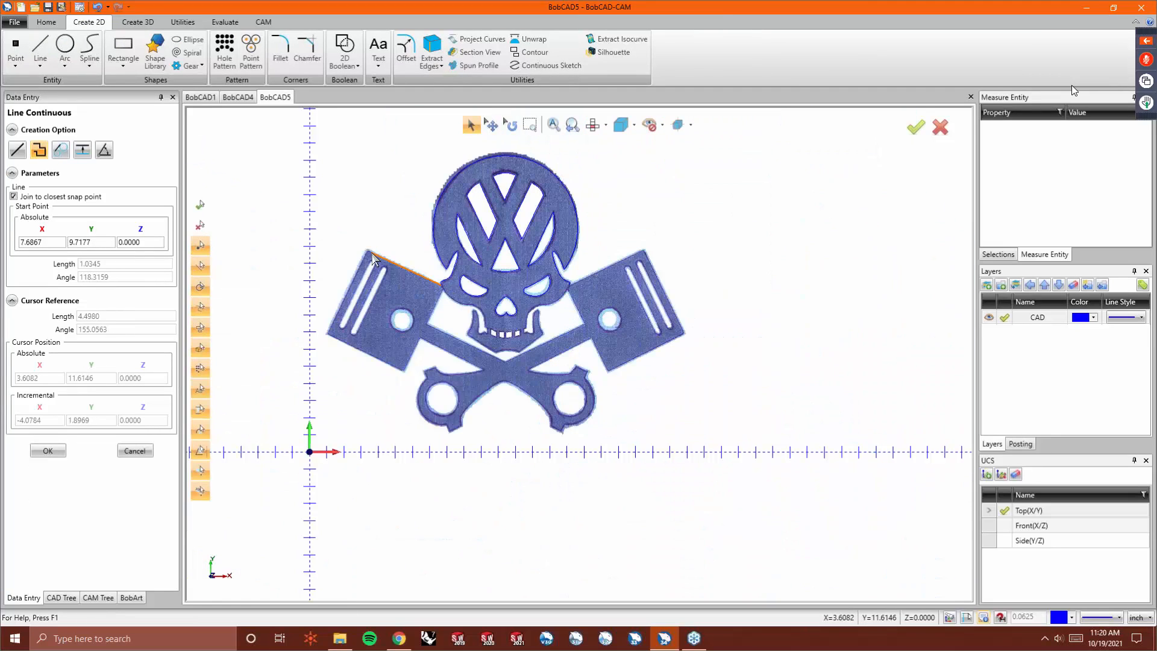
scroll(370, 256, "up", 3)
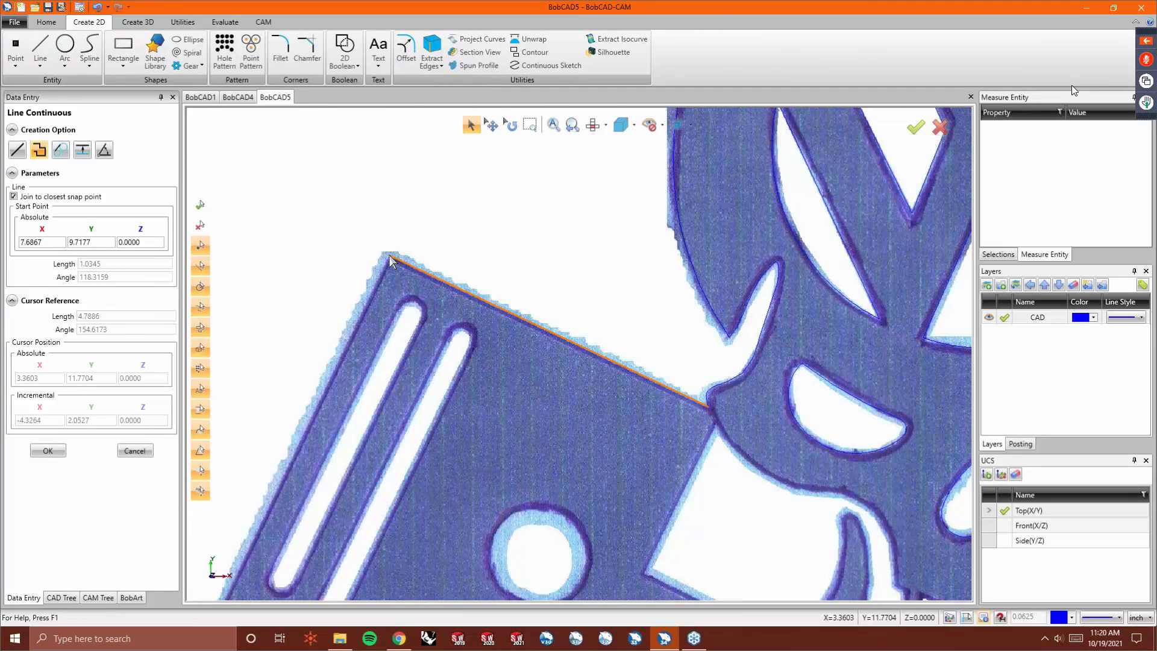
left_click(387, 265)
- Continue the line down the left piston's outer end, along its lower edge and up its side
scroll(368, 301, "down", 4)
scroll(358, 377, "up", 4)
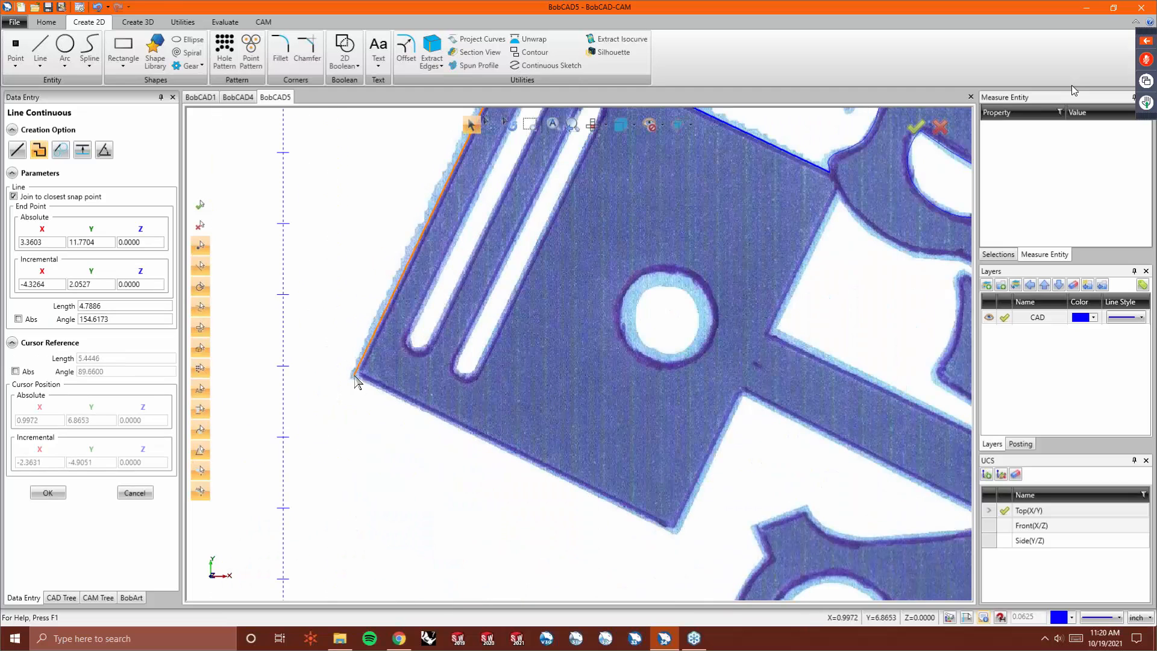
left_click(359, 373)
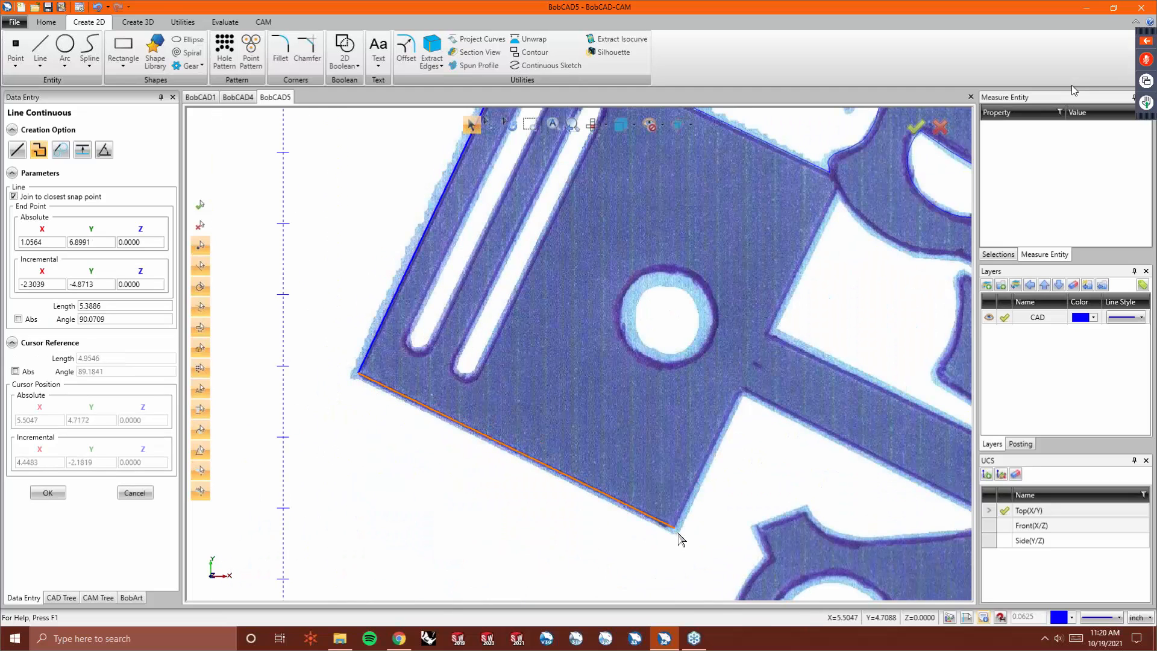
left_click(673, 527)
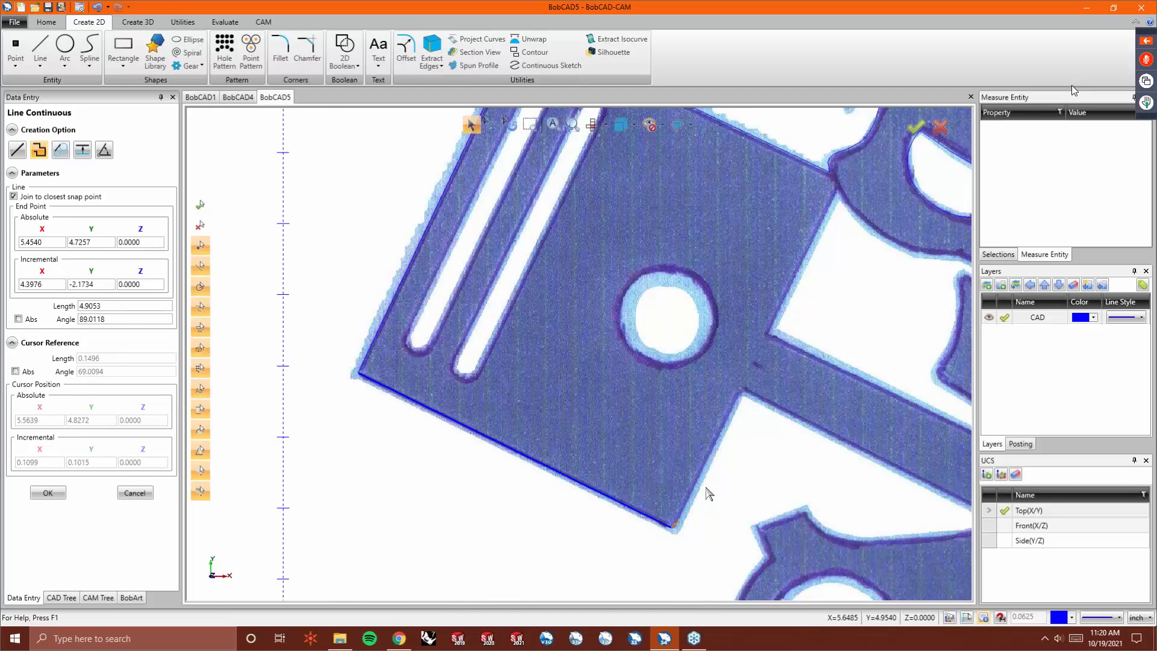
left_click(742, 393)
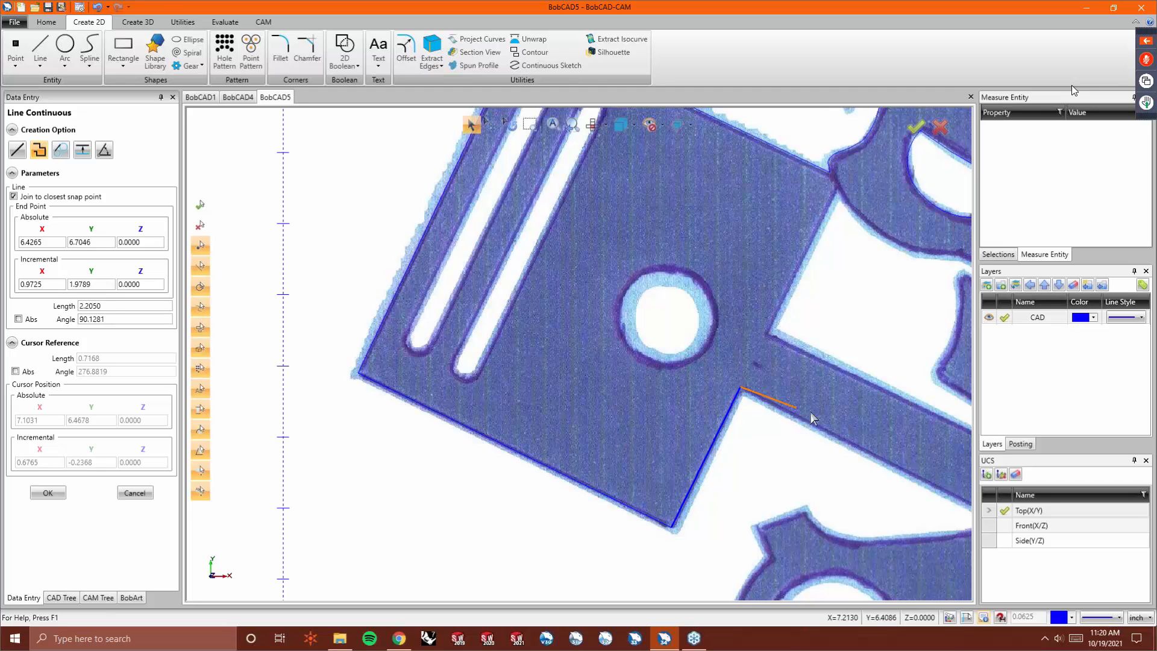
- Extend the line along the upper edge of the left connecting rod and end the line chain
scroll(792, 419, "down", 4)
scroll(790, 425, "up", 5)
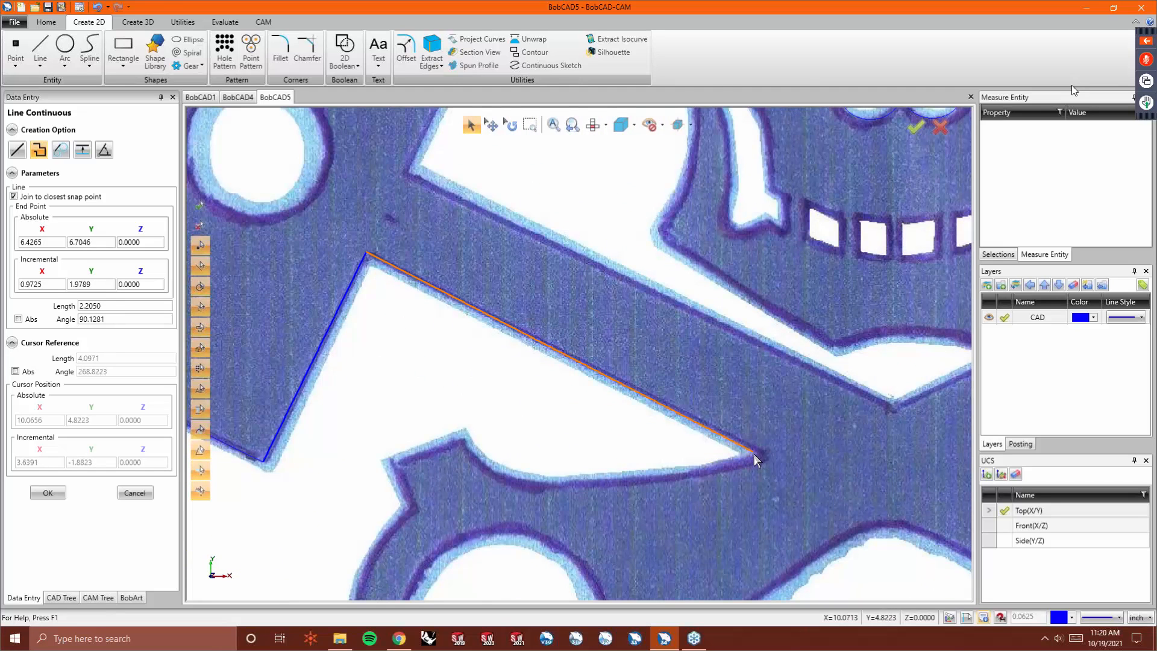
left_click(758, 453)
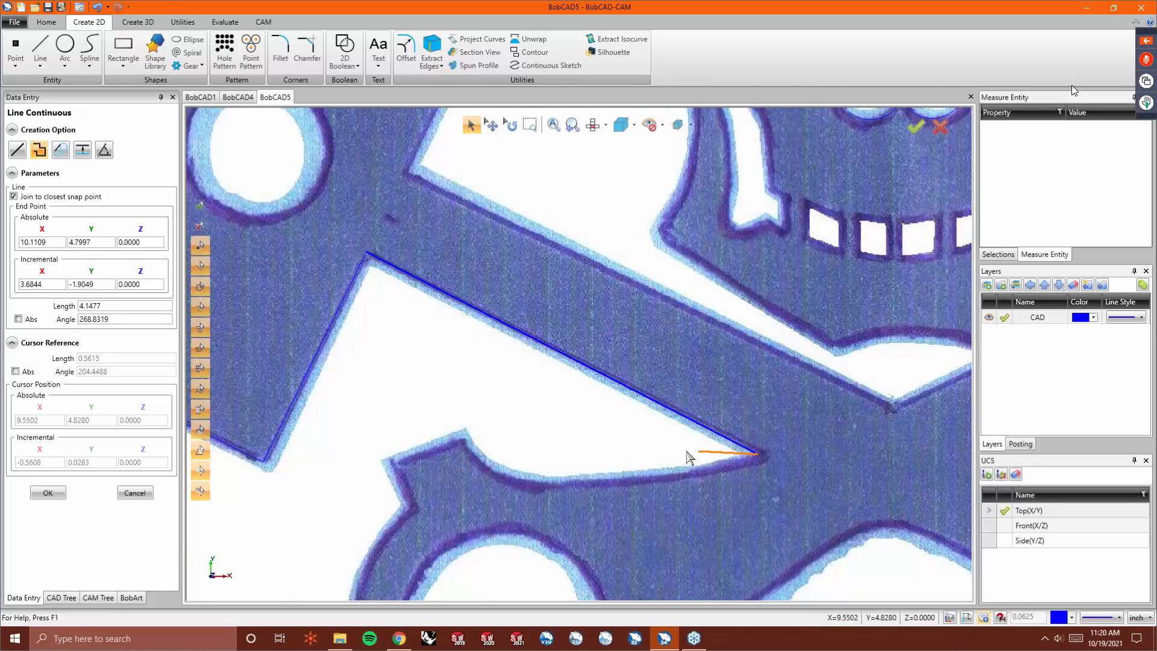
right_click(542, 430)
left_click(551, 435)
- Draw a continuous line from the skull down the left piston to the rods' crossing and up the right piston to the skull
scroll(519, 418, "down", 2)
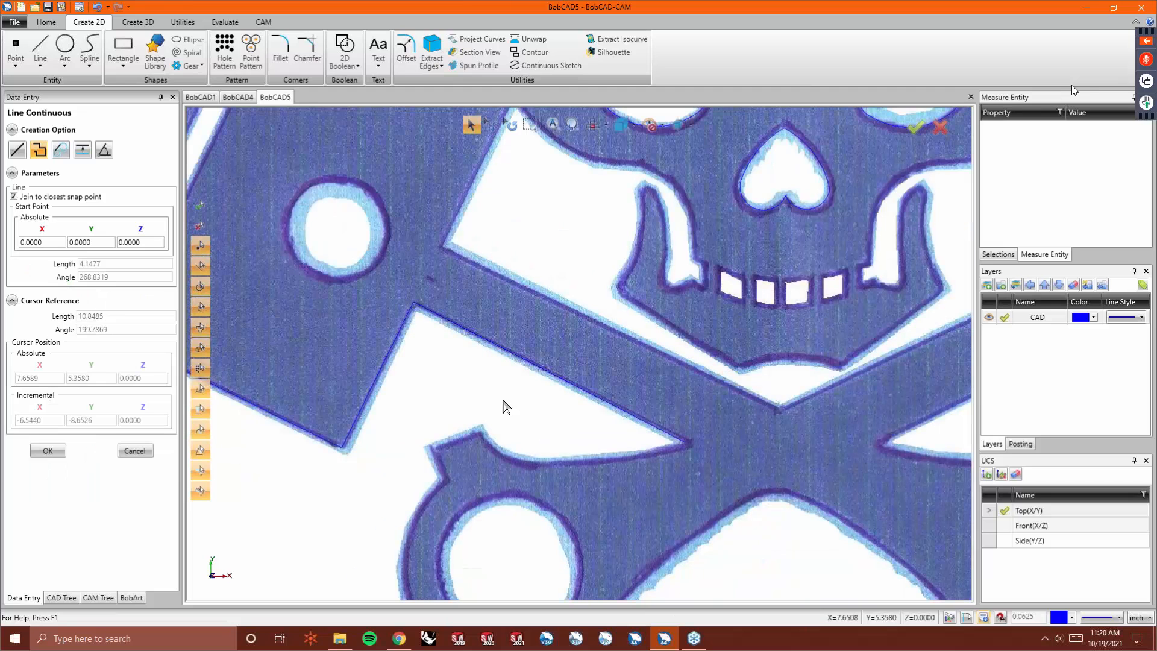
scroll(467, 349, "down", 1)
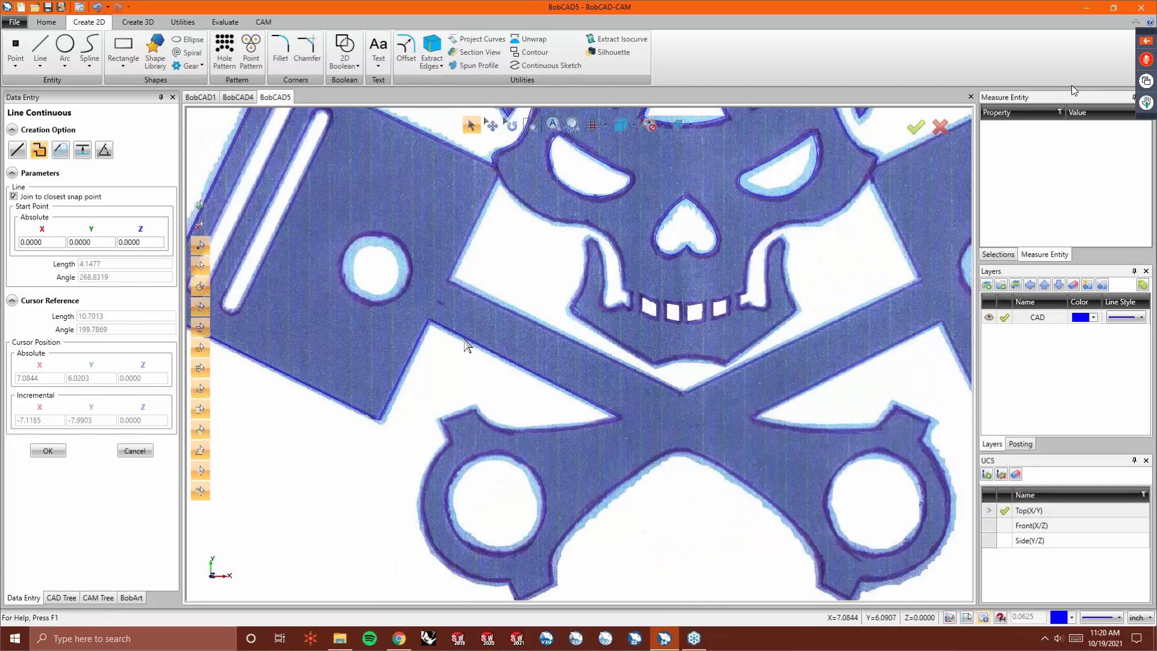
left_click(498, 175)
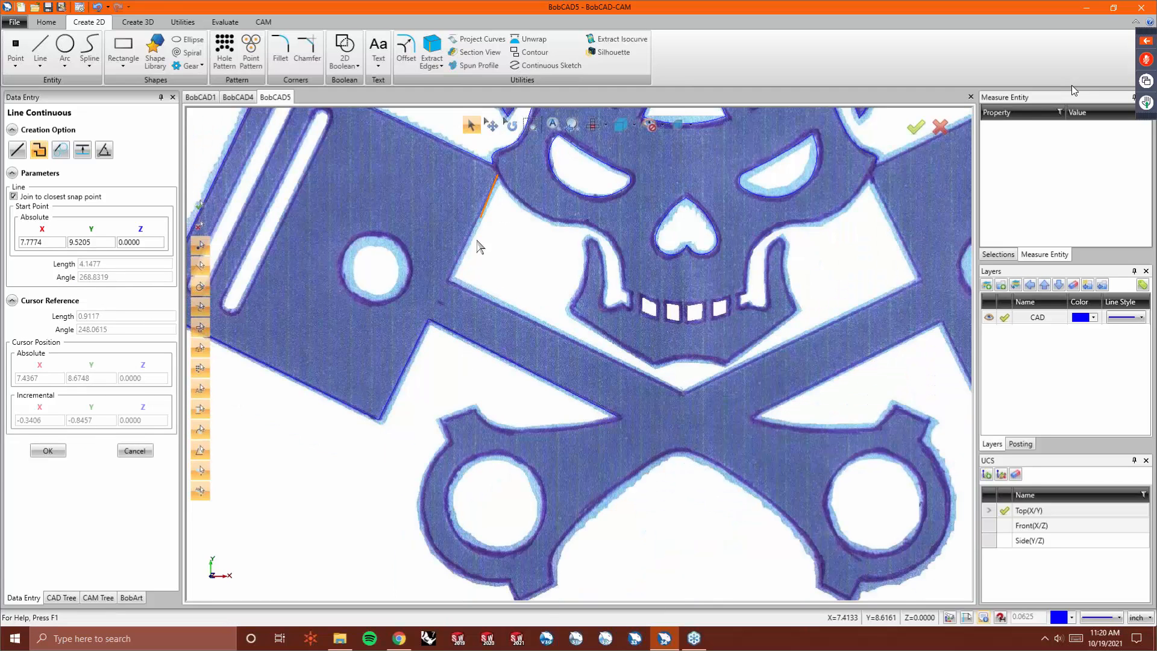
left_click(450, 280)
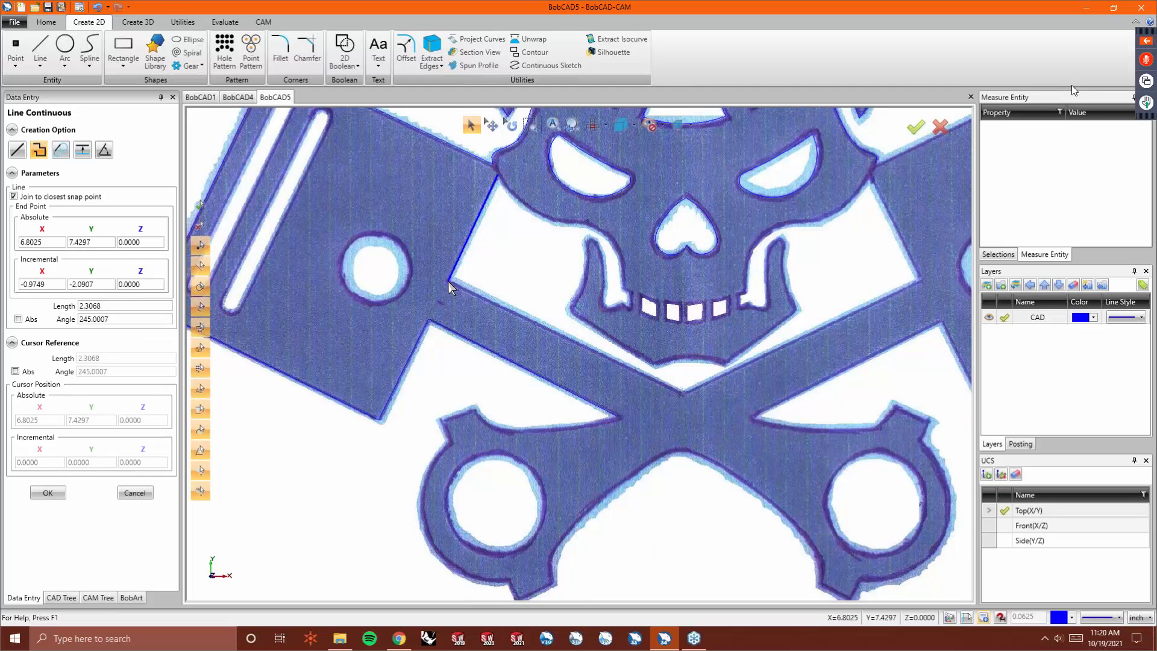
left_click(683, 394)
left_click(920, 280)
left_click(871, 174)
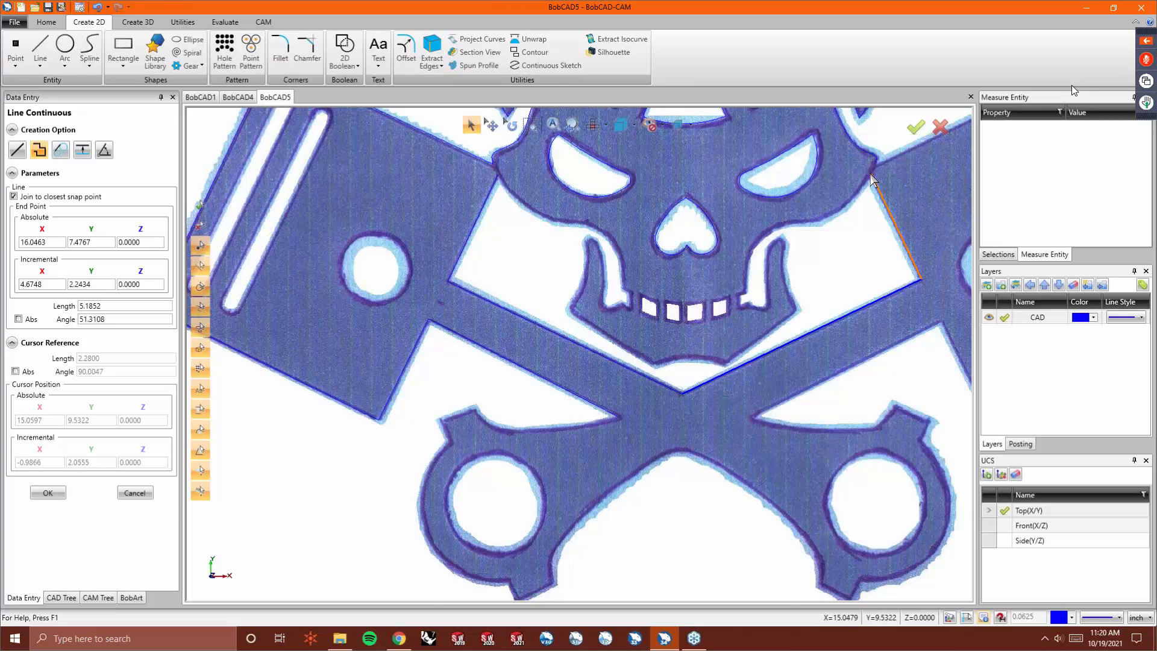
scroll(871, 174, "up", 5)
scroll(826, 222, "down", 6)
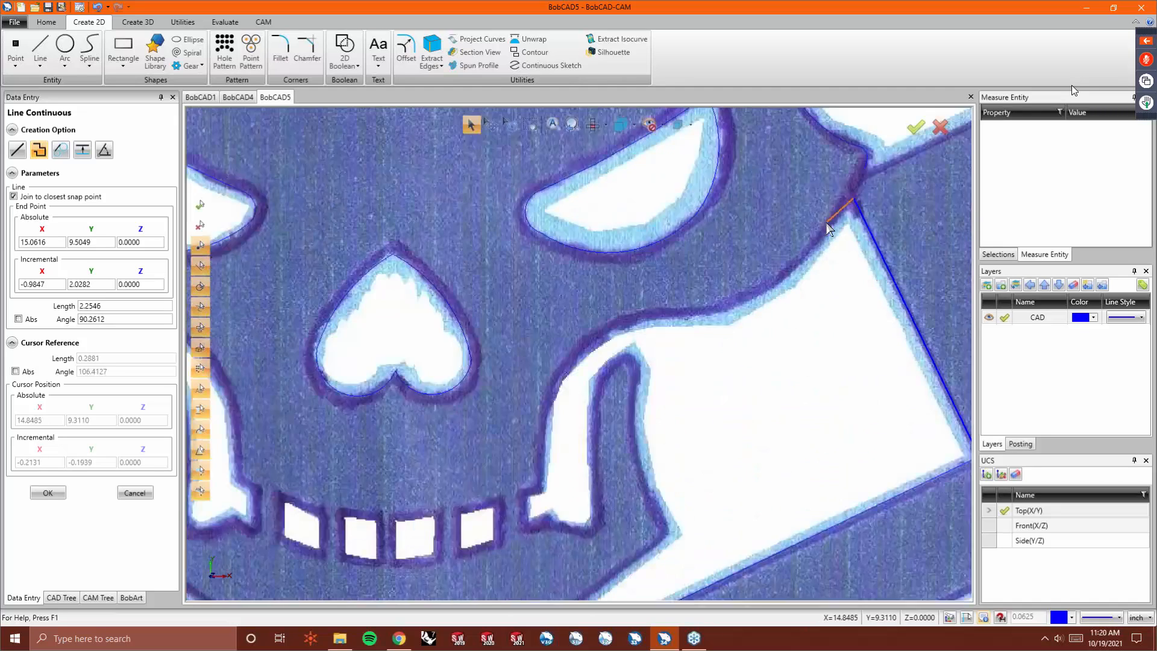
right_click(826, 223)
left_click(837, 229)
- Start a new continuous line at the skull and trace the right piston's upper edge and outer end
scroll(869, 173, "up", 5)
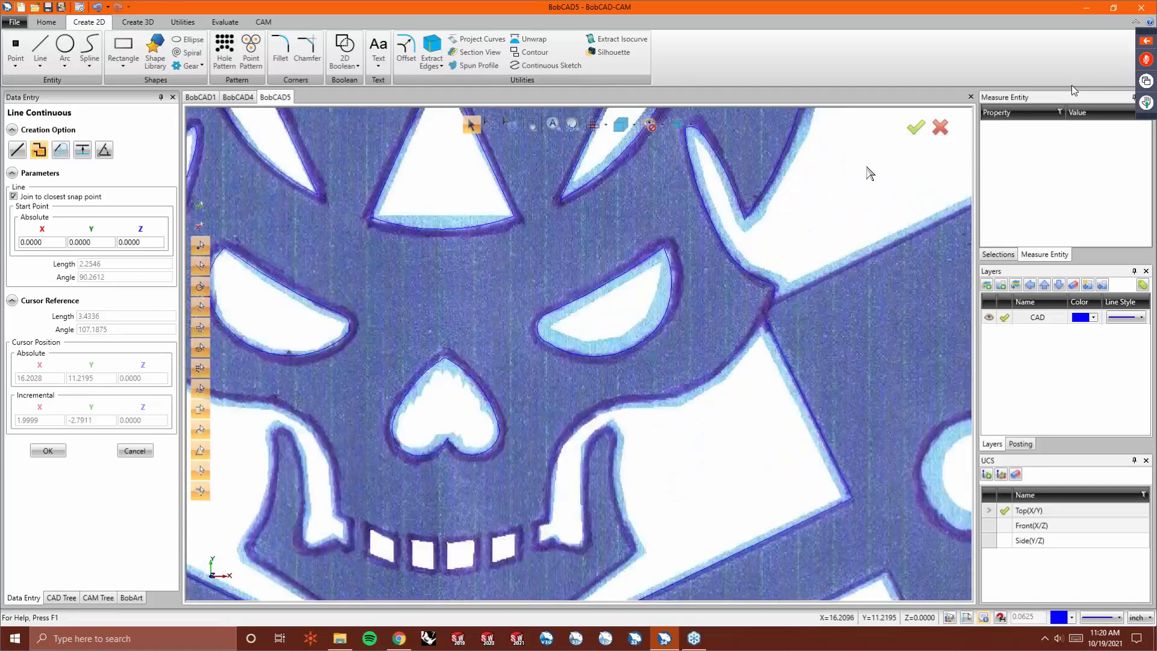
left_click(753, 325)
scroll(830, 272, "down", 6)
scroll(820, 281, "up", 5)
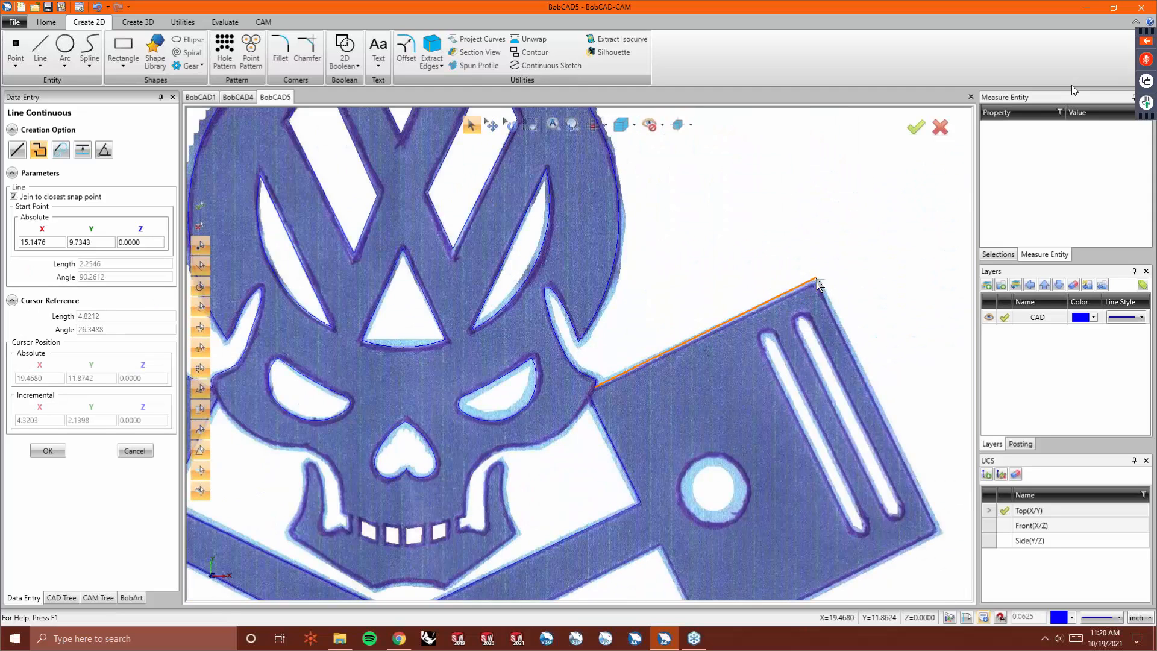
left_click(816, 285)
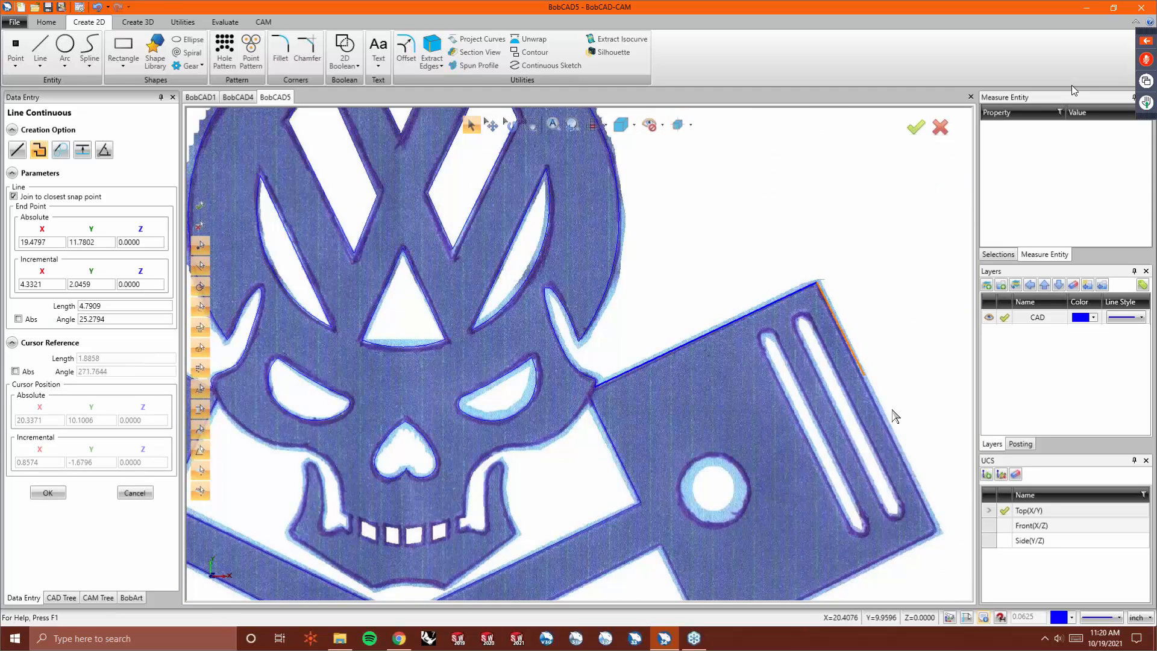
left_click(937, 532)
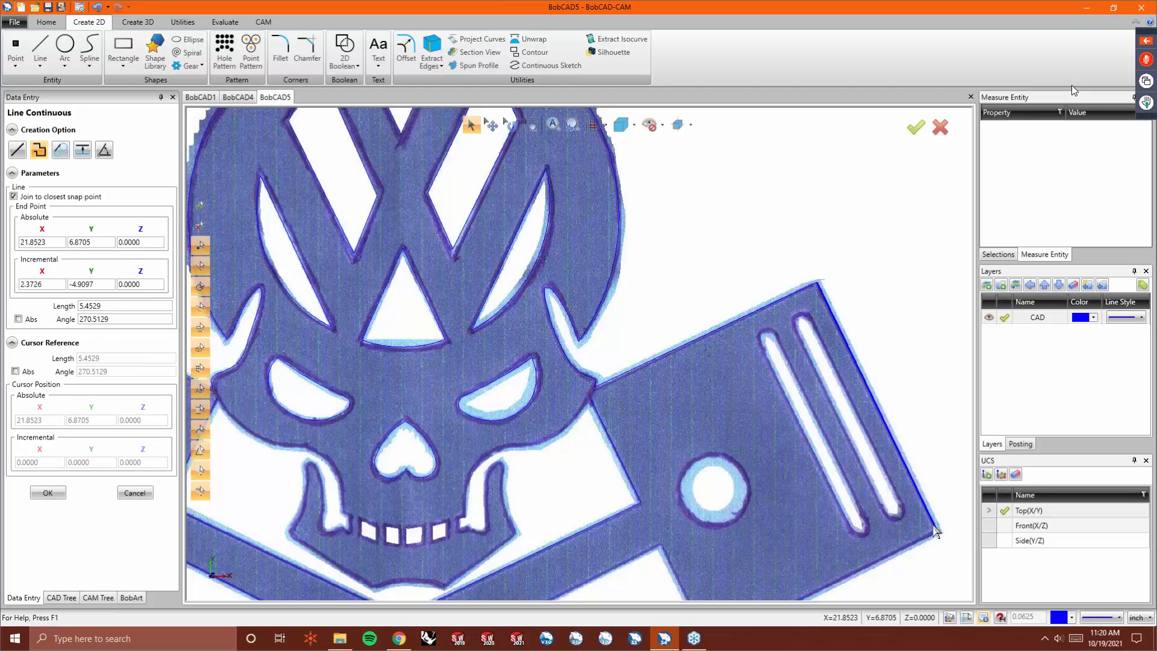
- Continue the line along the right piston's lower edge and the right rod, then end the line chain
scroll(845, 500, "down", 5)
scroll(845, 500, "up", 3)
scroll(845, 500, "up", 2)
left_click(866, 508)
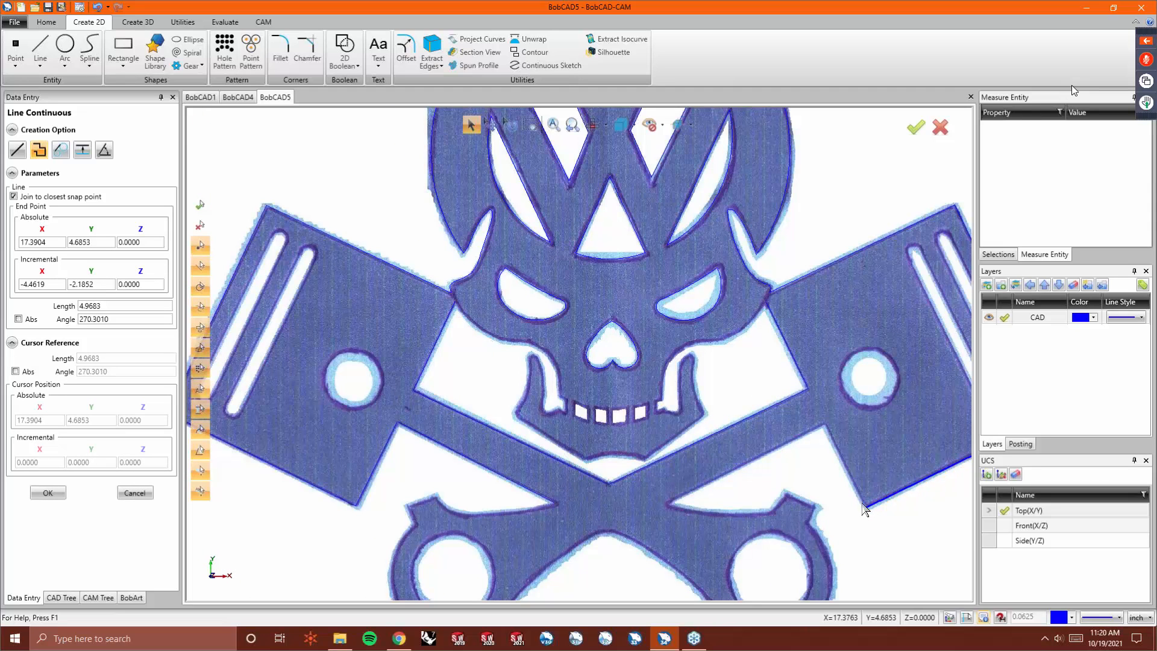
left_click(823, 425)
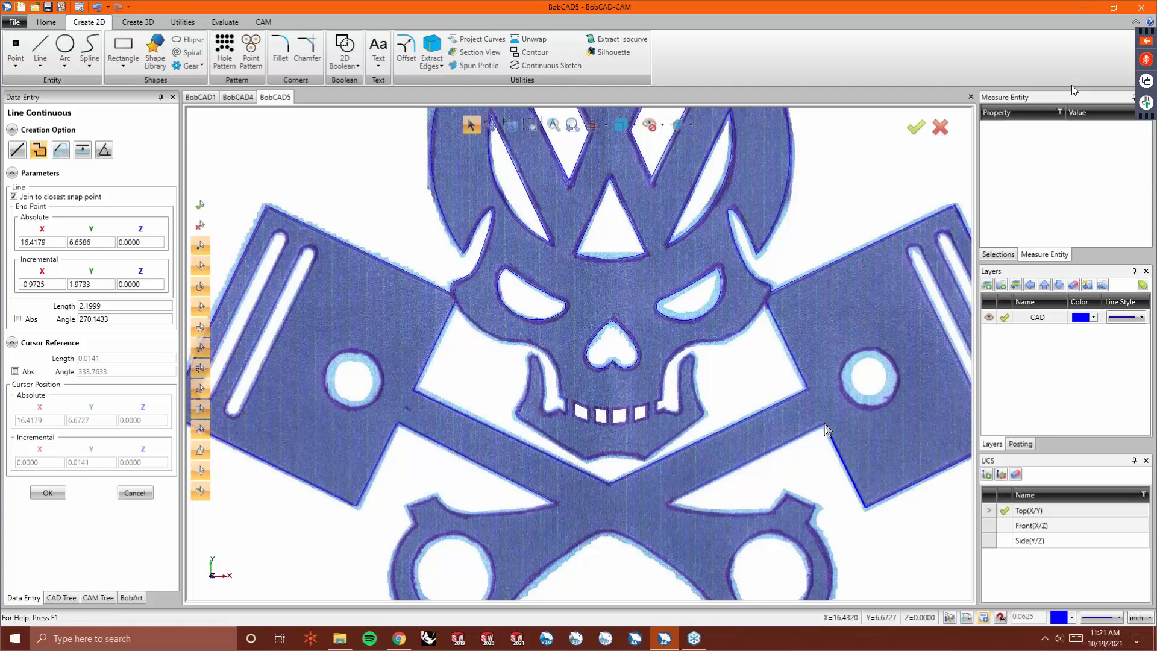
left_click(669, 504)
right_click(669, 504)
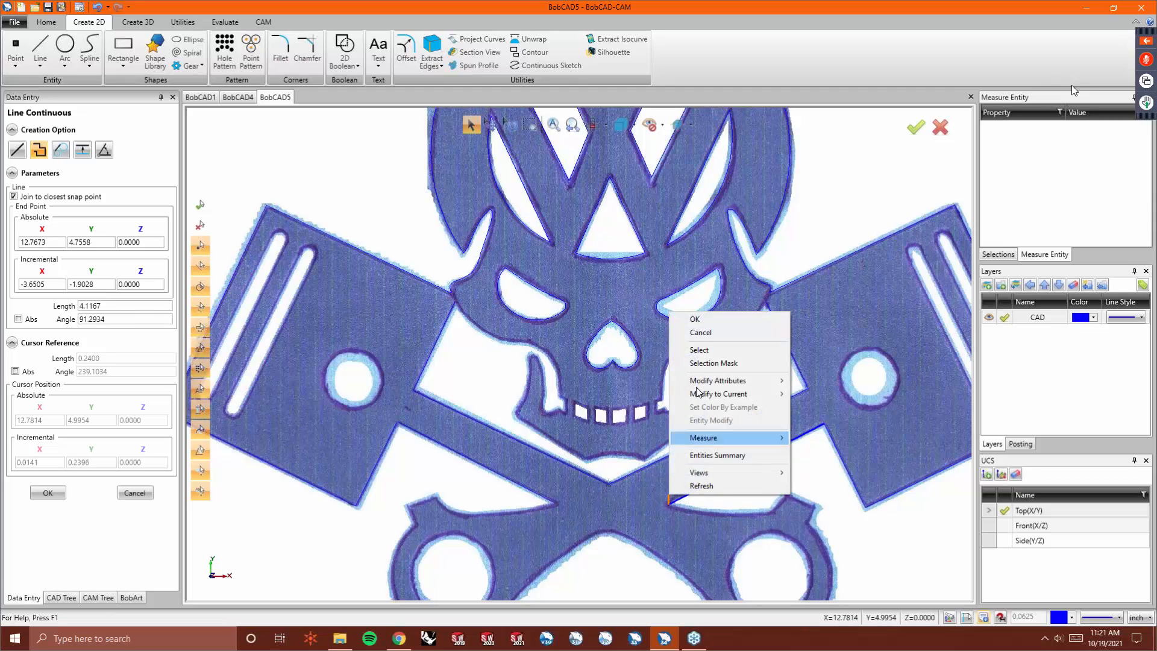
left_click(678, 318)
- Hide the background image to inspect the traced outline, then show the image again
scroll(639, 316, "down", 3)
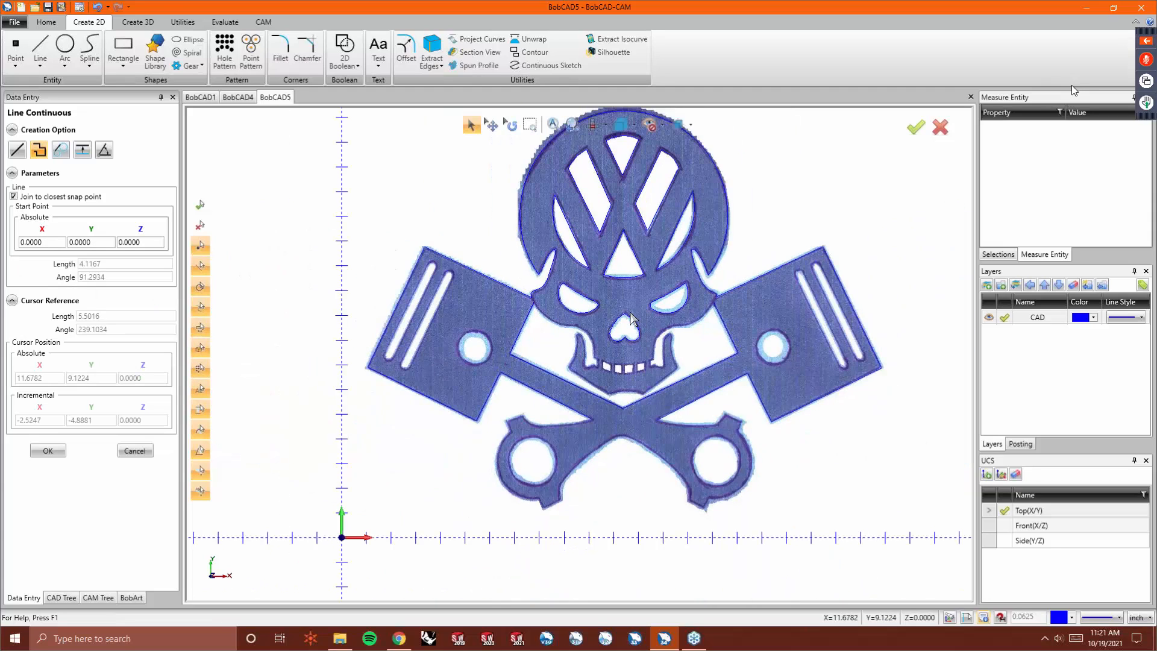
key("ctrl+i")
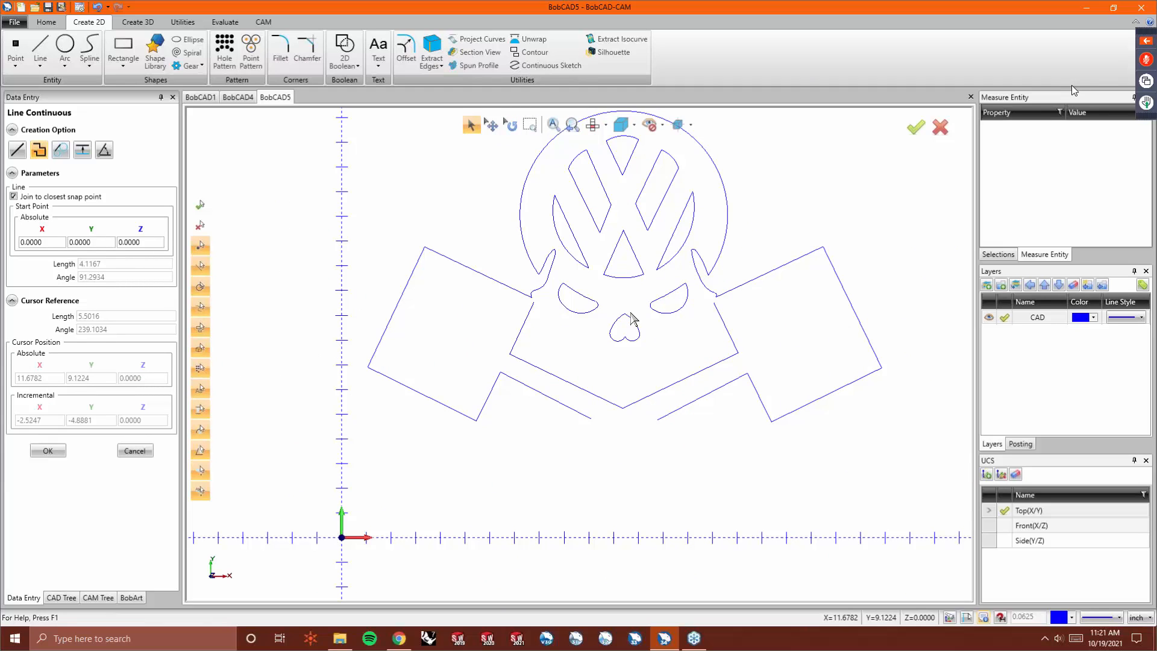
key("ctrl+i")
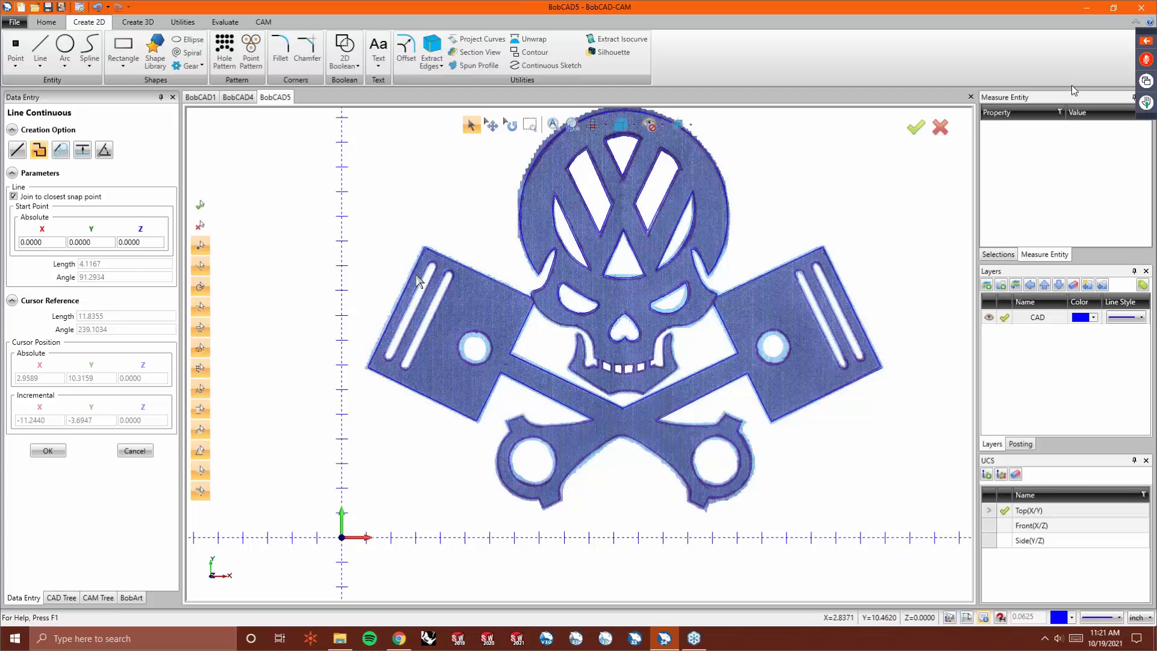
- Outline the outer slot of the left piston with a closed continuous line
scroll(420, 281, "up", 3)
left_click(441, 258)
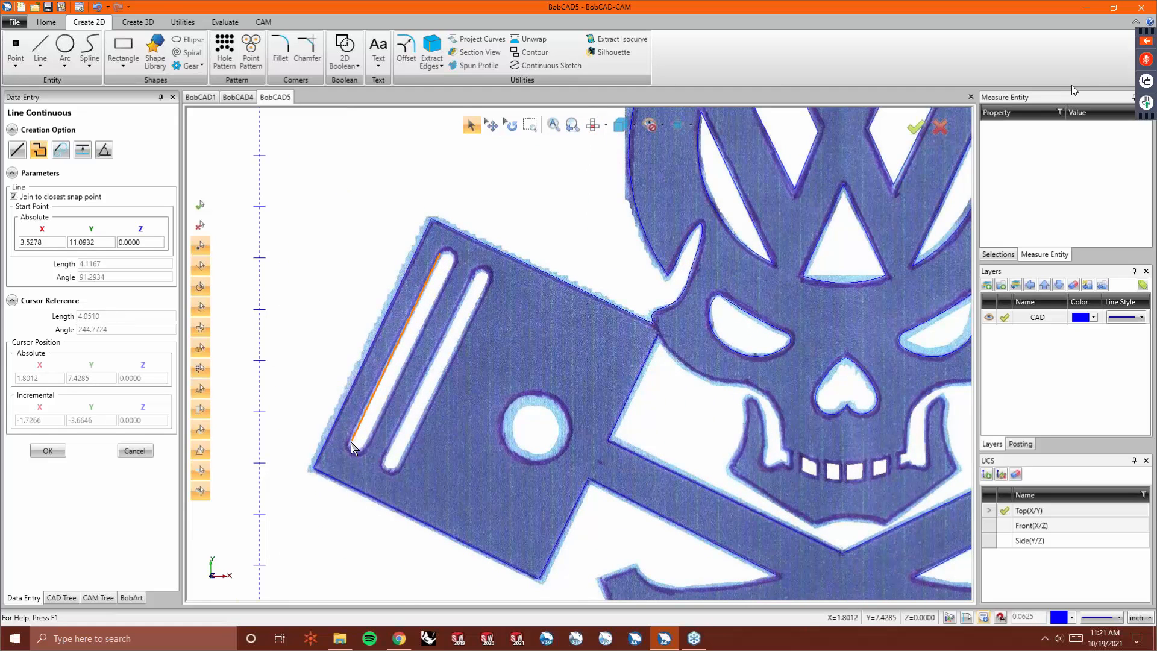
left_click(349, 442)
left_click(366, 450)
left_click(453, 265)
left_click(438, 259)
right_click(461, 285)
left_click(468, 296)
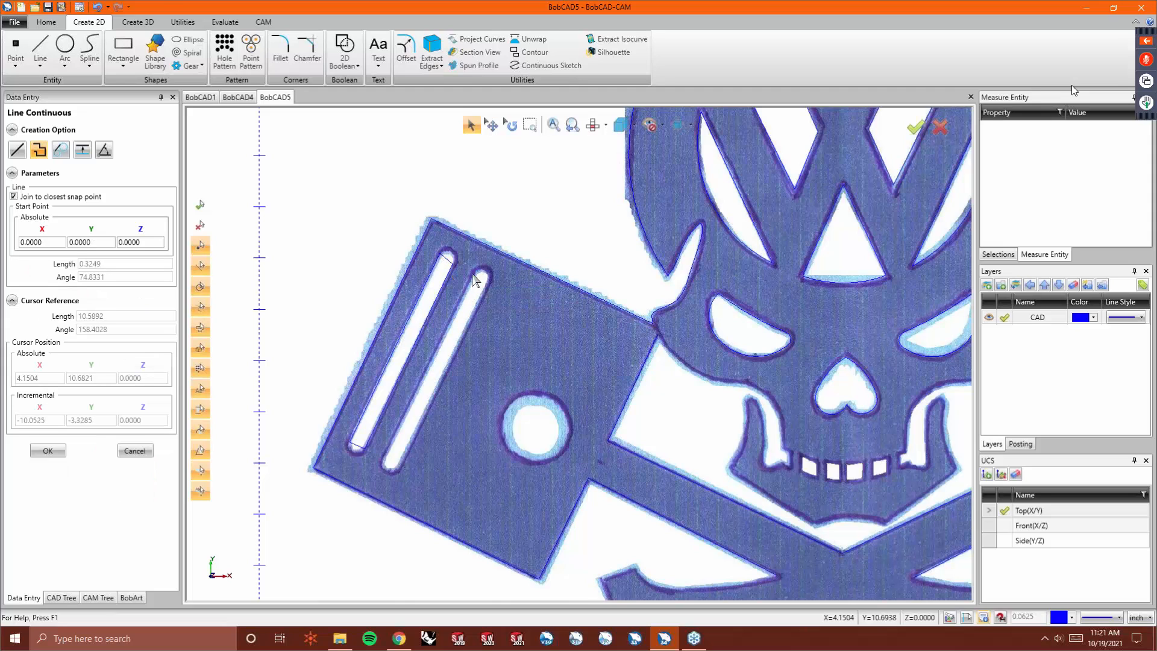
- Outline the inner slot of the left piston with a closed continuous line
left_click(475, 278)
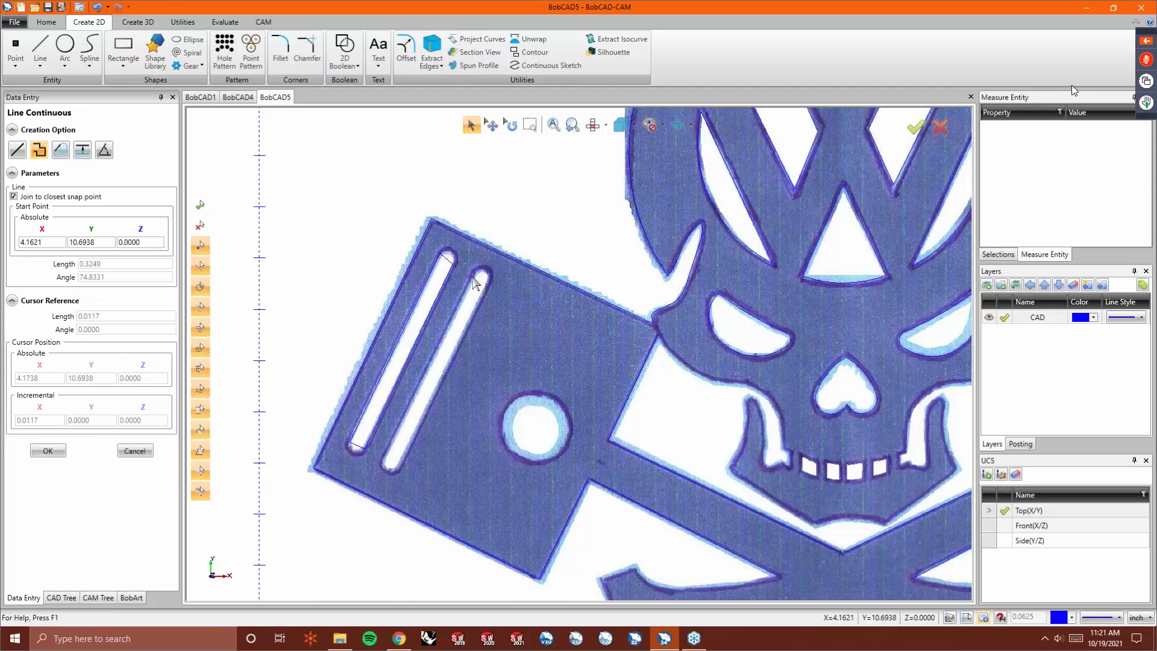
left_click(386, 466)
left_click(399, 468)
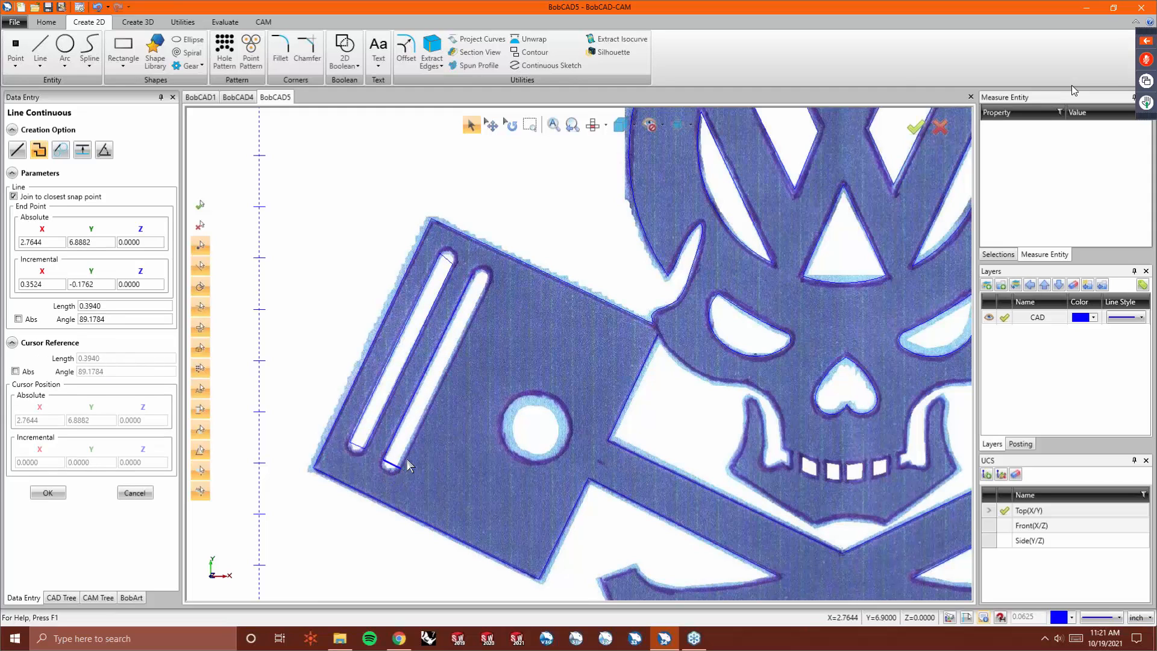
left_click(473, 284)
right_click(478, 304)
left_click(492, 314)
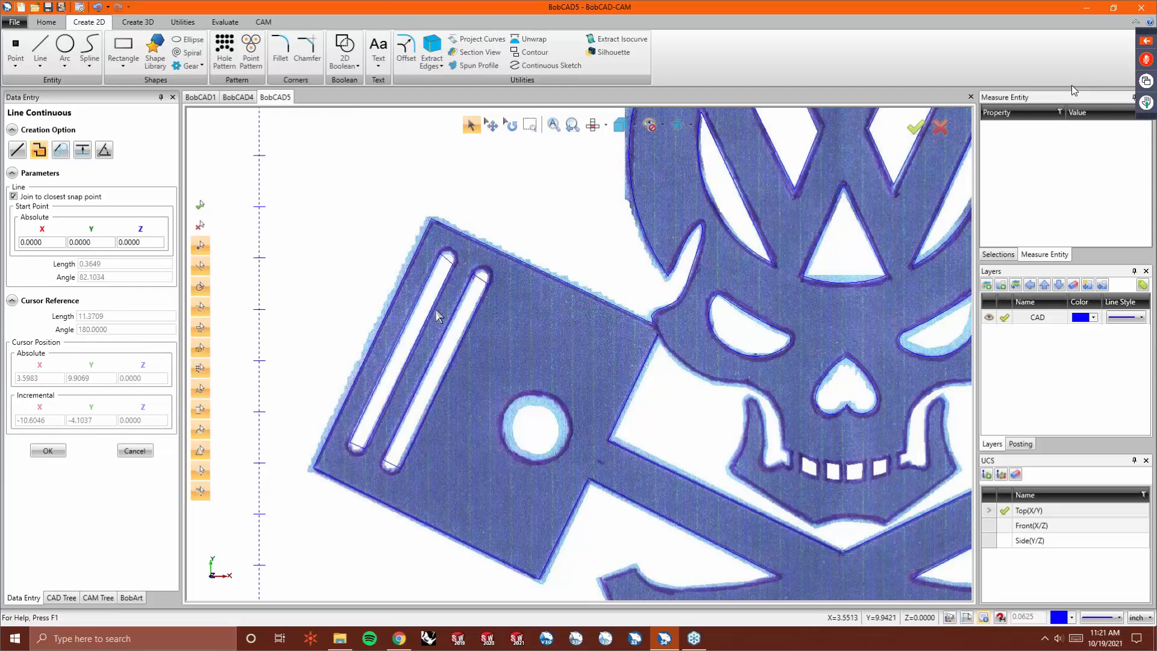
- Outline the inner slot of the right piston with a closed continuous line
scroll(440, 311, "down", 5)
scroll(692, 313, "up", 5)
left_click(690, 270)
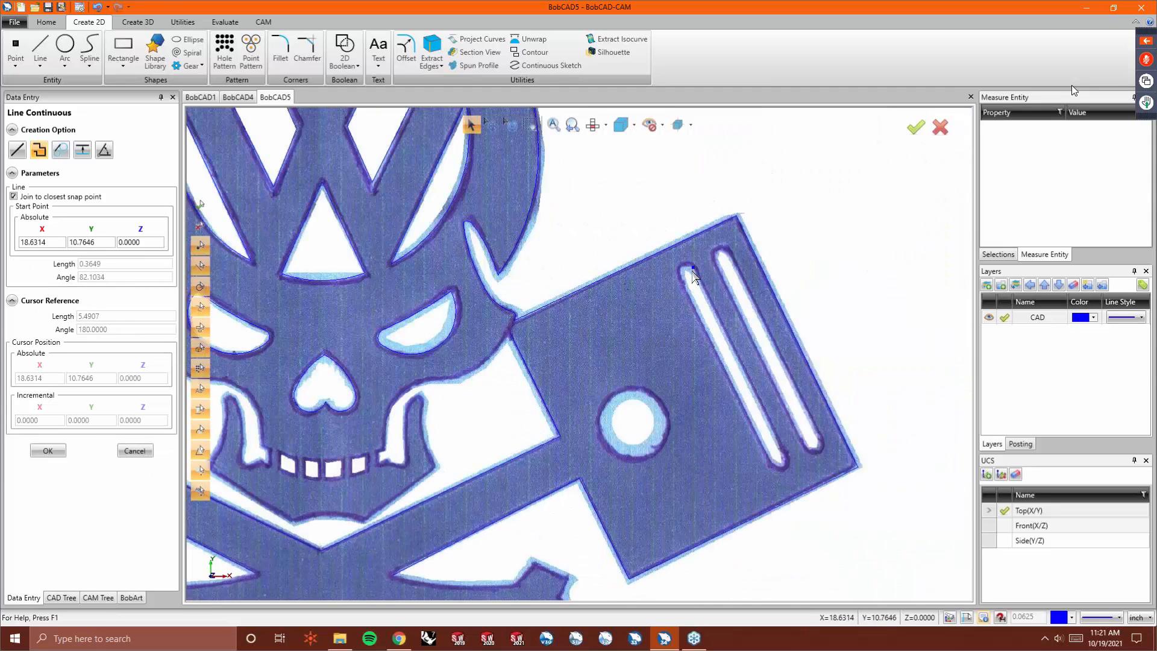
left_click(681, 278)
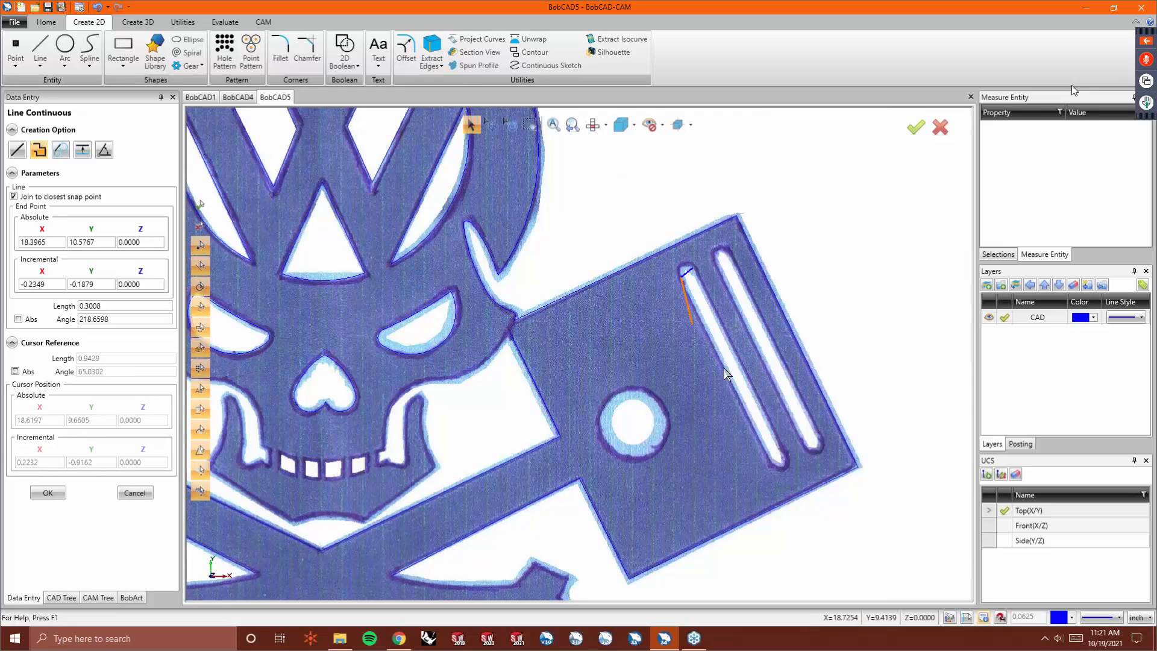
left_click(773, 461)
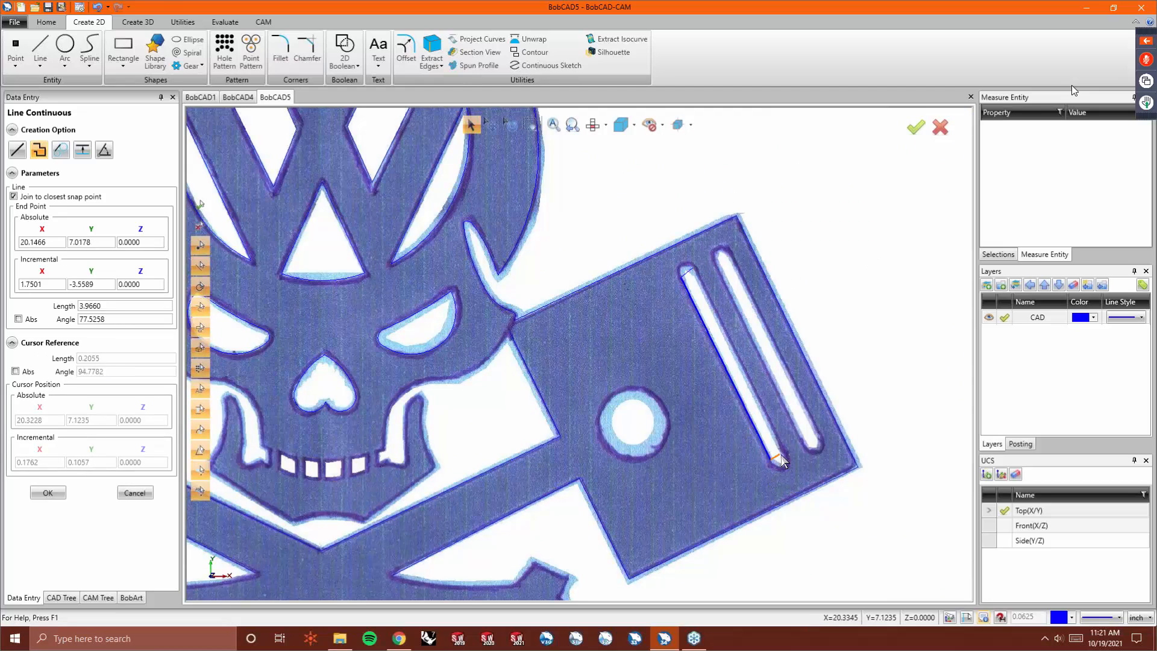
left_click(784, 453)
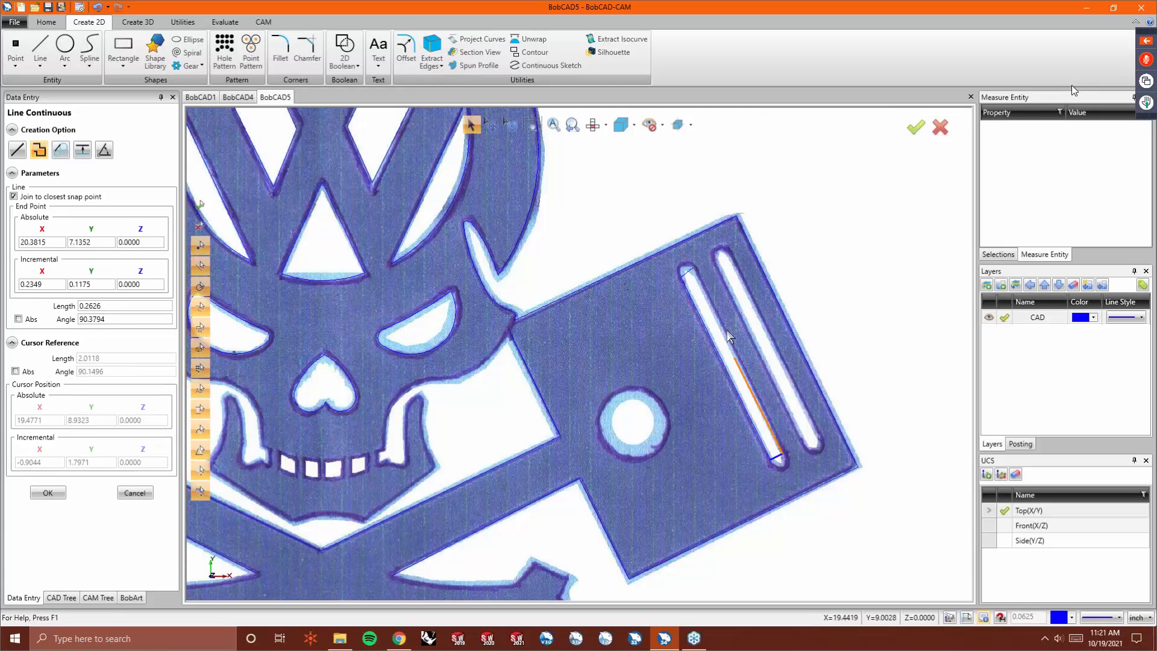
left_click(693, 272)
right_click(726, 265)
- Outline the outer slot of the right piston with a closed continuous line
left_click(741, 272)
left_click(716, 264)
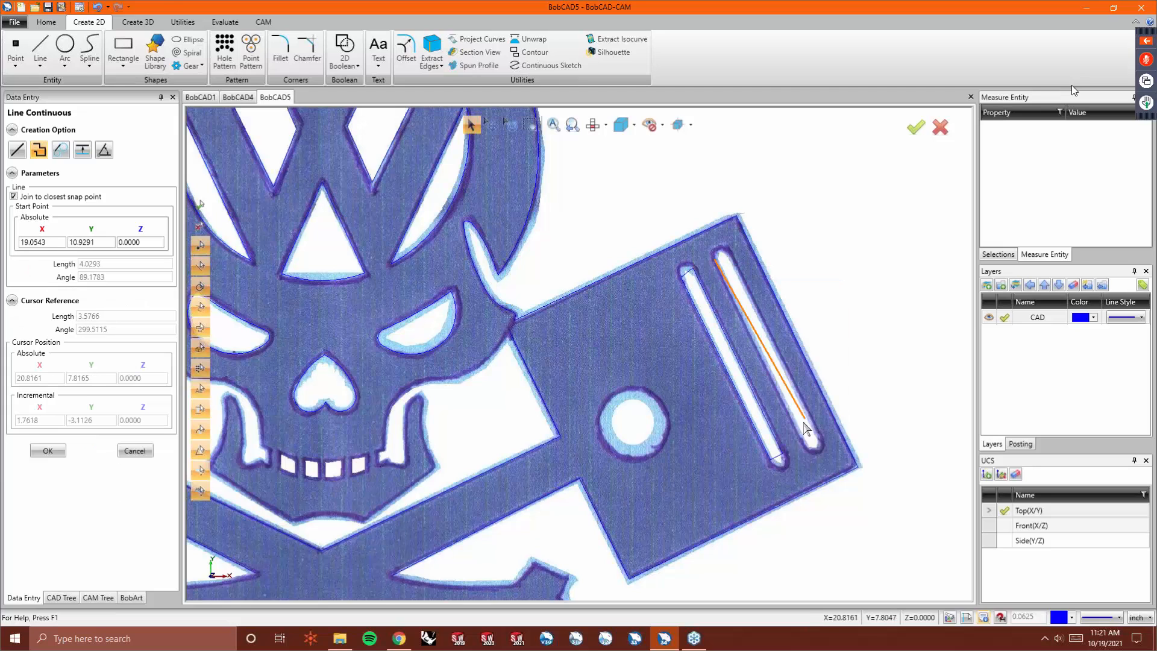
left_click(809, 453)
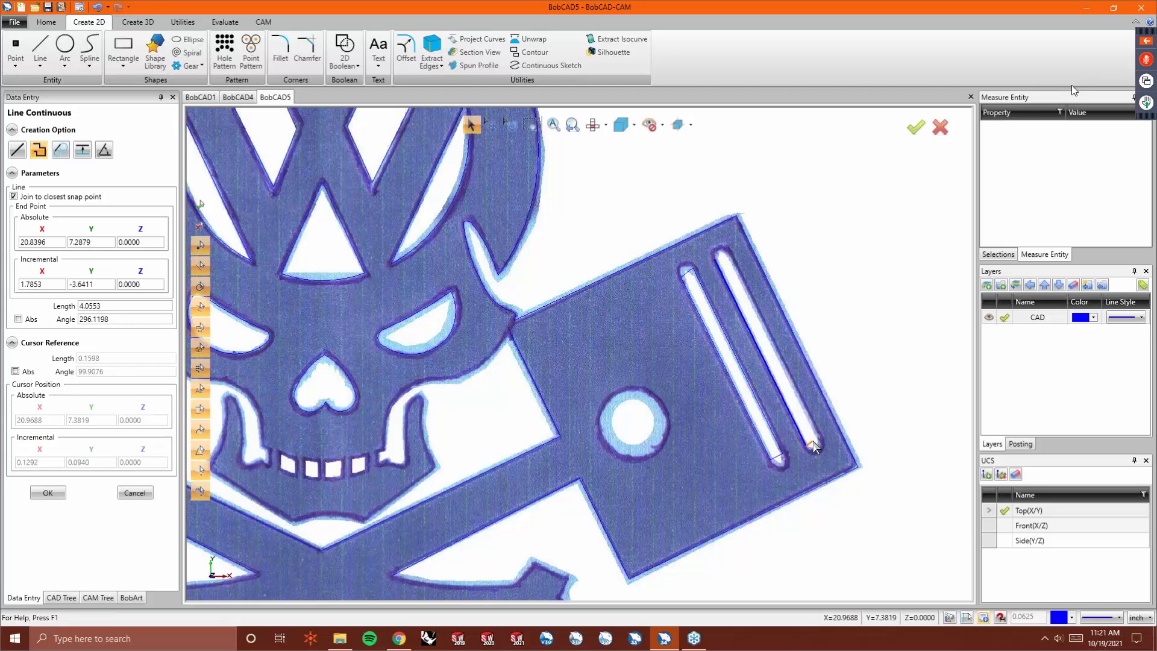
left_click(726, 260)
right_click(728, 266)
left_click(735, 273)
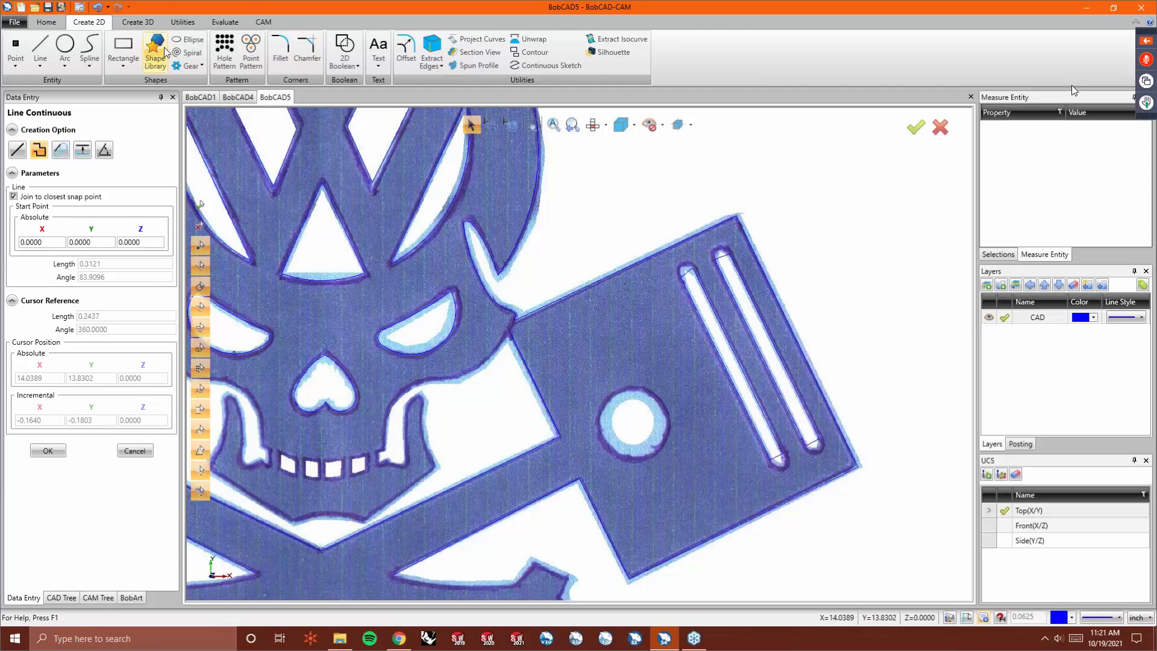
- Apply Deform to the lower end of the right piston's inner slot outline
left_click(182, 21)
left_click(449, 38)
left_click(443, 52)
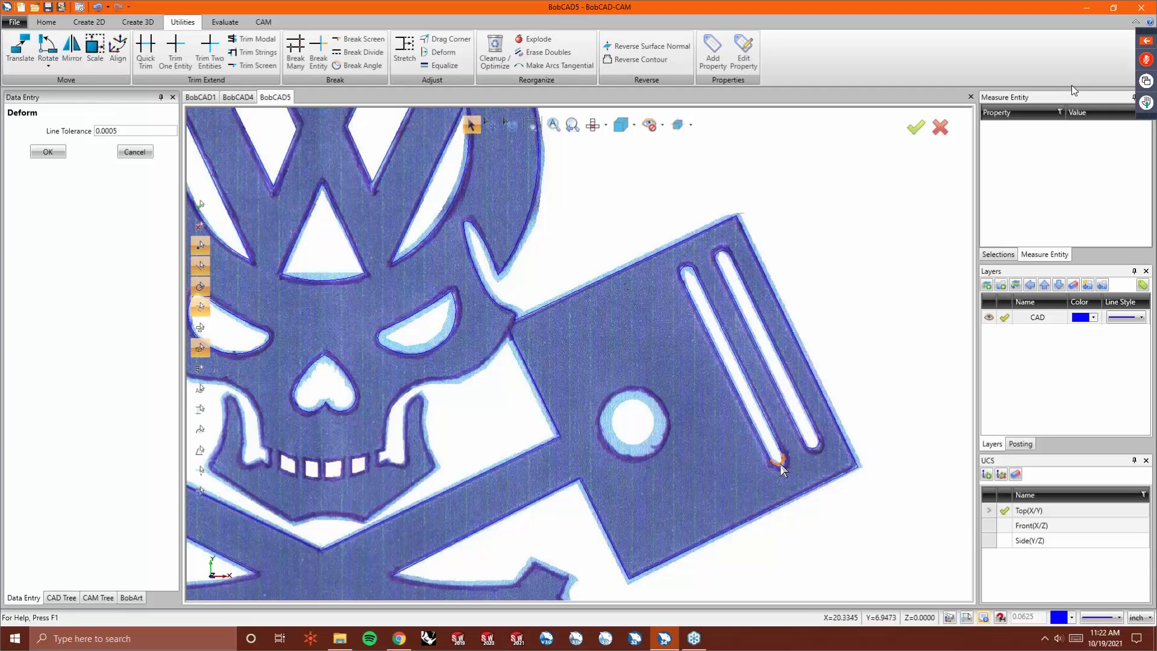
left_click(825, 480)
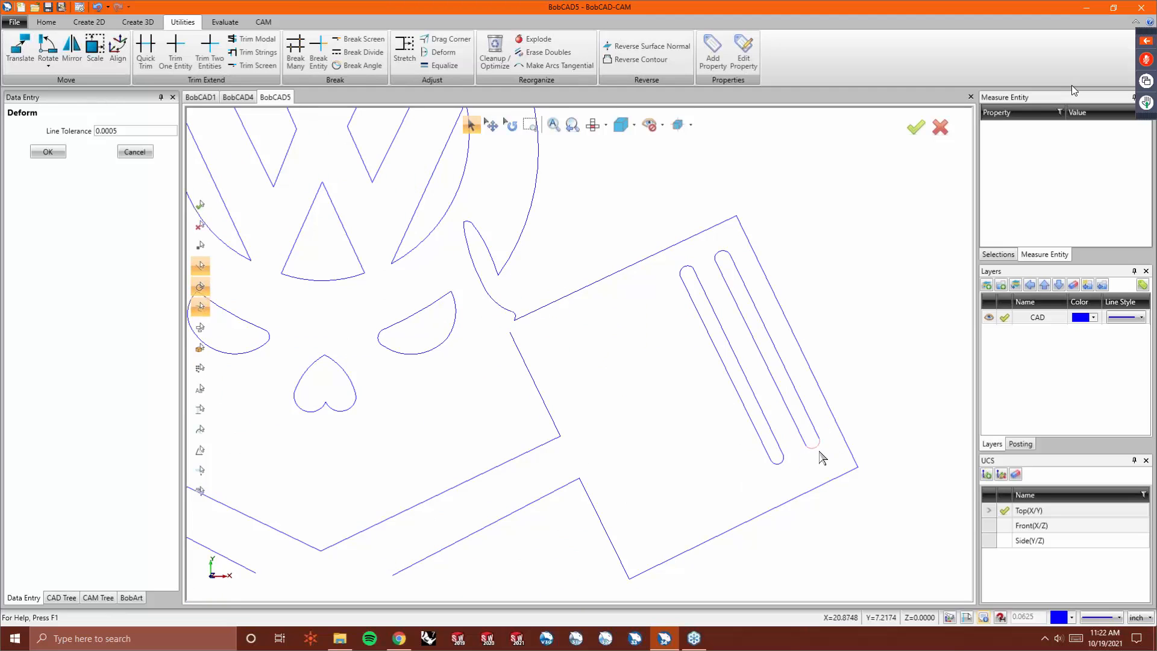
scroll(786, 465, "up", 2)
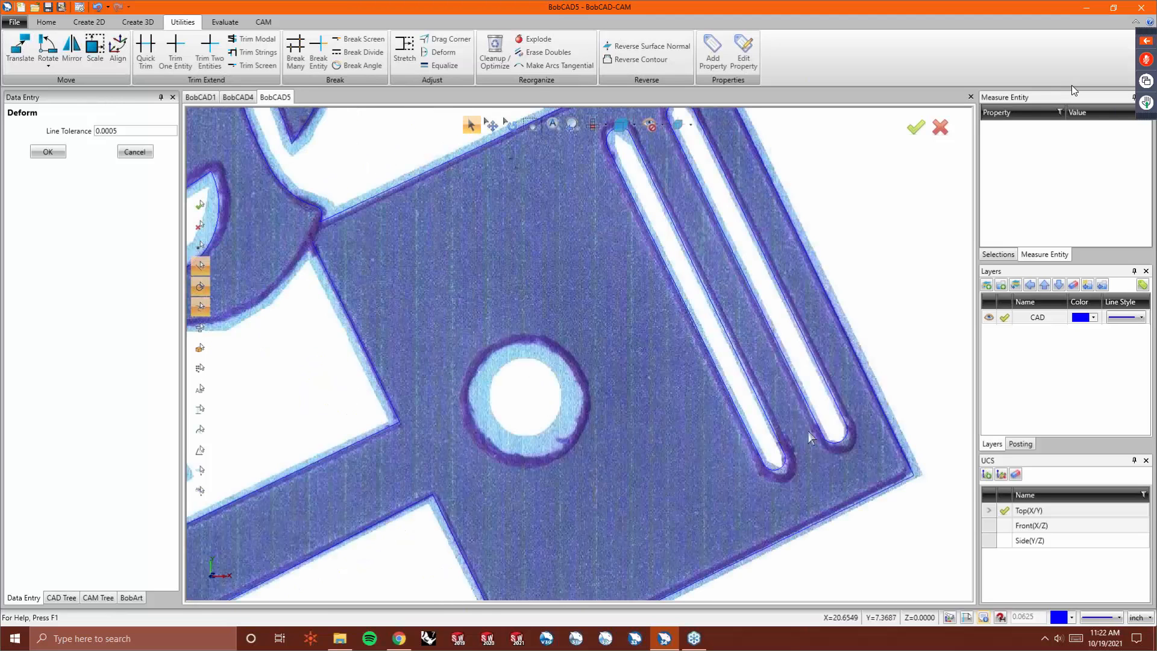
- Use Drag Corner to move the corner point at the top of the right piston's inner slot onto the image edge
left_click(437, 41)
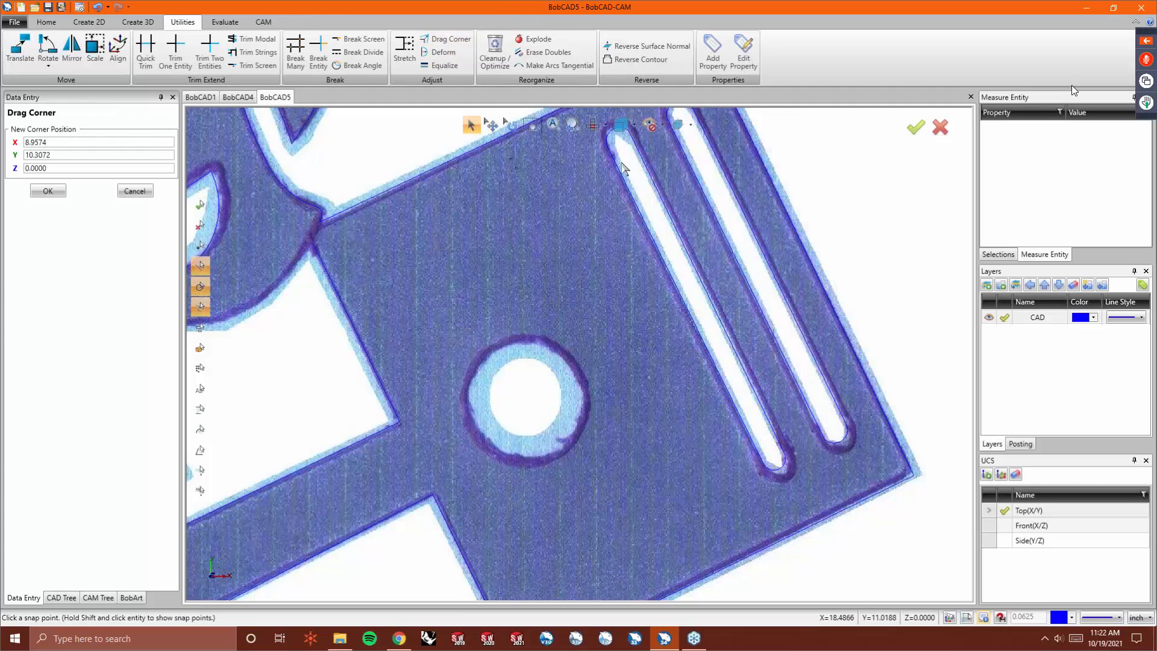
scroll(648, 181, "up", 2)
scroll(648, 227, "down", 2)
scroll(657, 225, "up", 4)
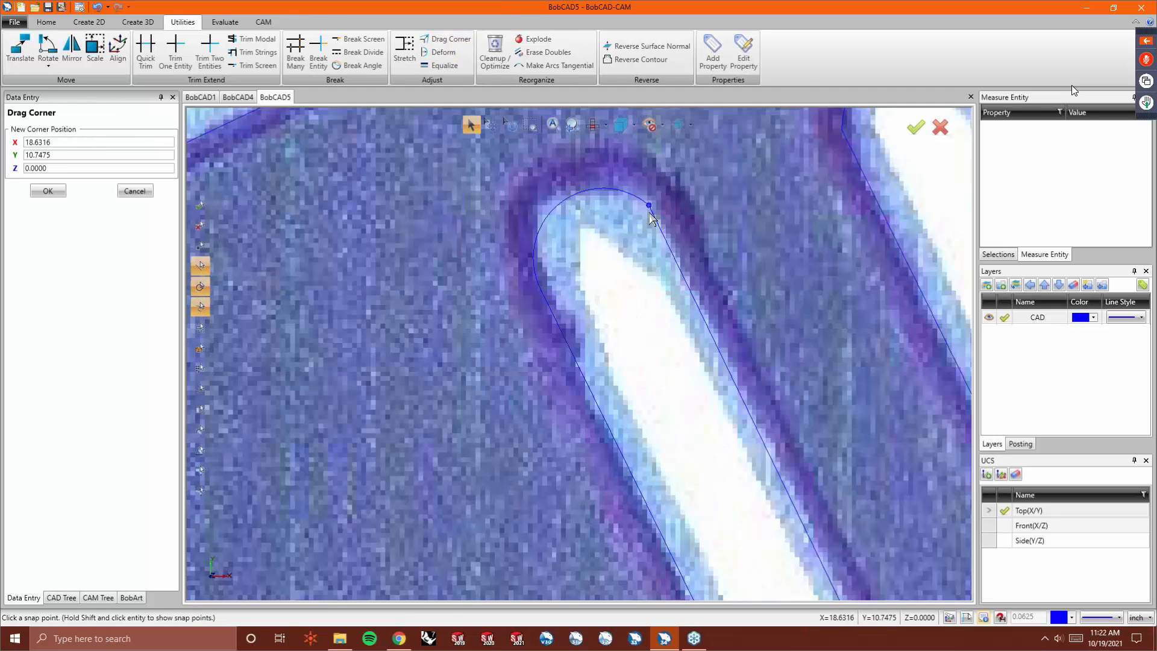
left_click(669, 232)
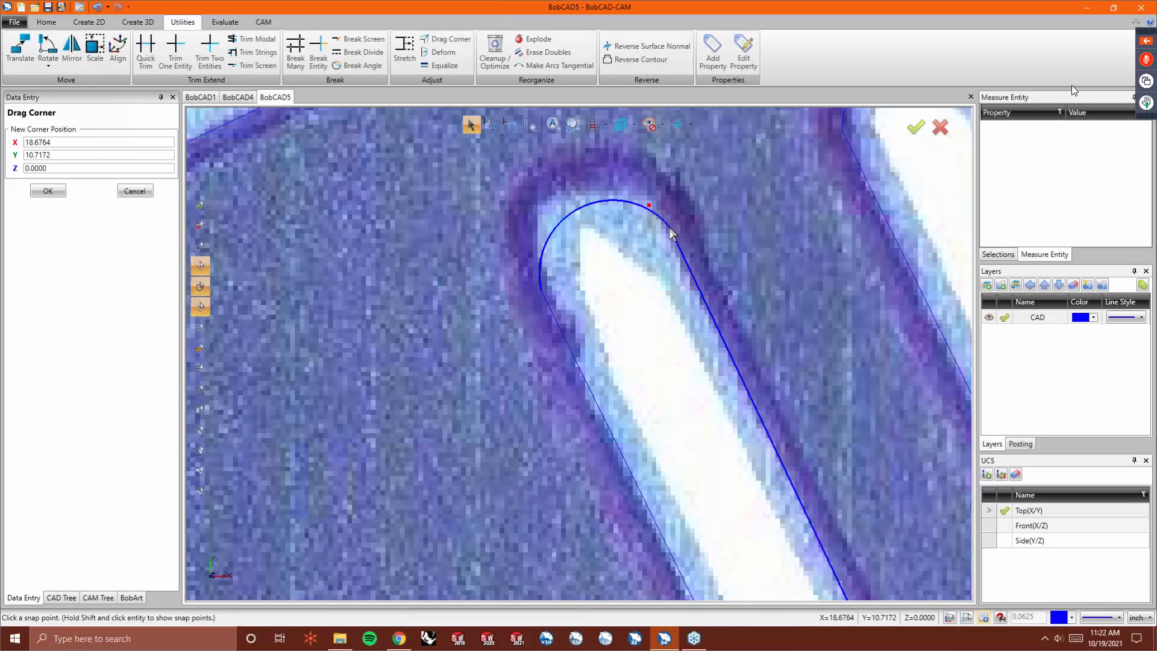
left_click(545, 299)
- Drag the corner points at the bottom end of the right piston's inner slot to fit the image edge
scroll(511, 256, "down", 3)
scroll(510, 256, "down", 3)
scroll(728, 441, "up", 6)
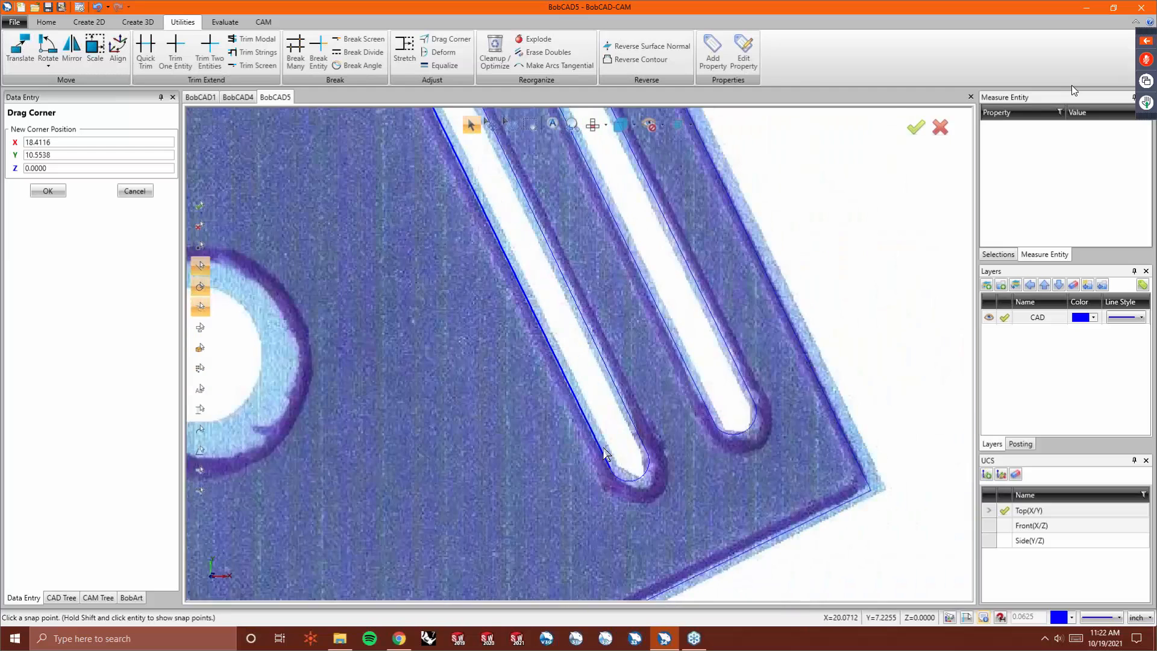
left_click(735, 439)
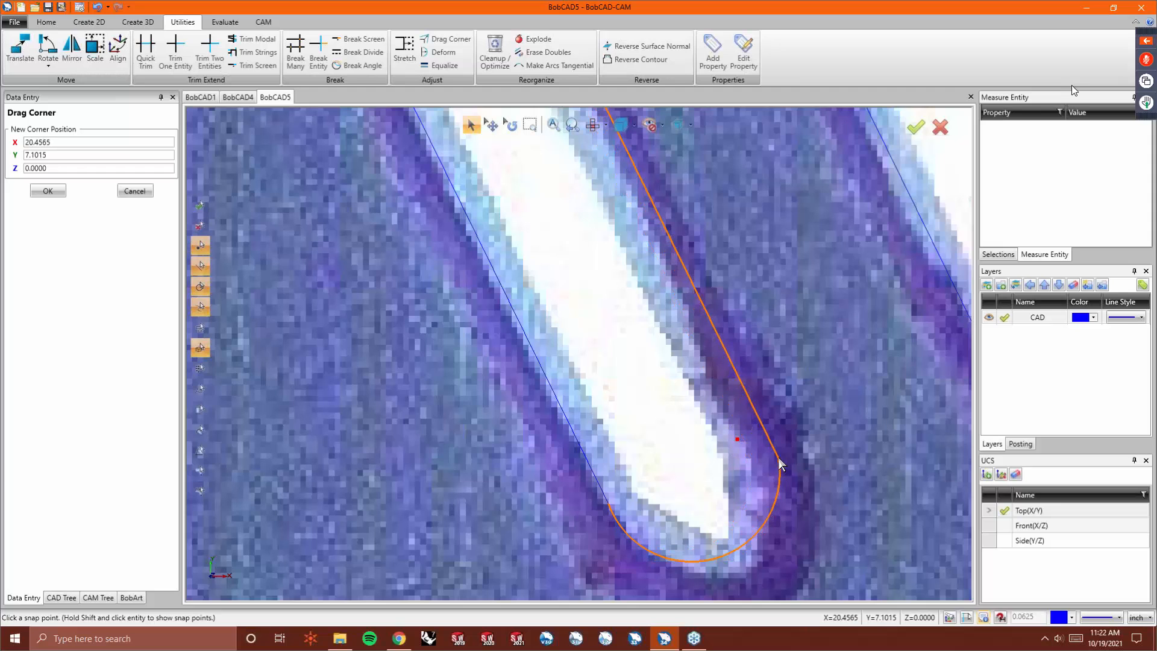
left_click(773, 452)
scroll(651, 449, "down", 2)
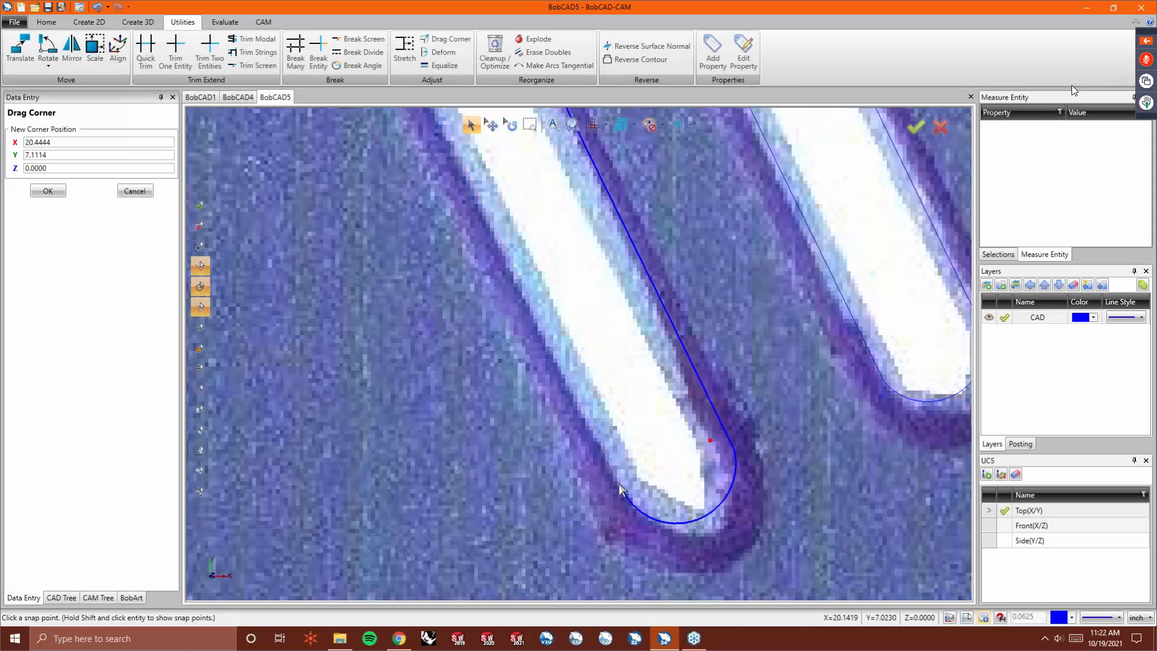
left_click(619, 484)
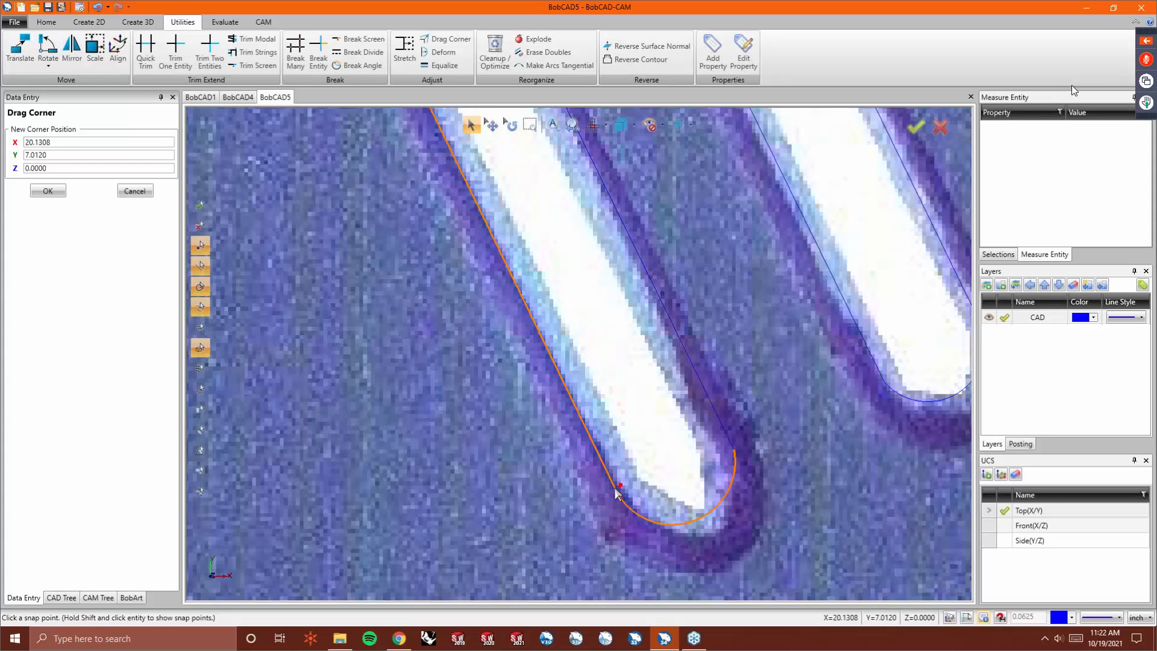
left_click(615, 491)
- Apply Deform to the bottom end of the right piston's inner slot outline again
scroll(636, 491, "down", 1)
scroll(636, 491, "down", 2)
scroll(542, 301, "up", 1)
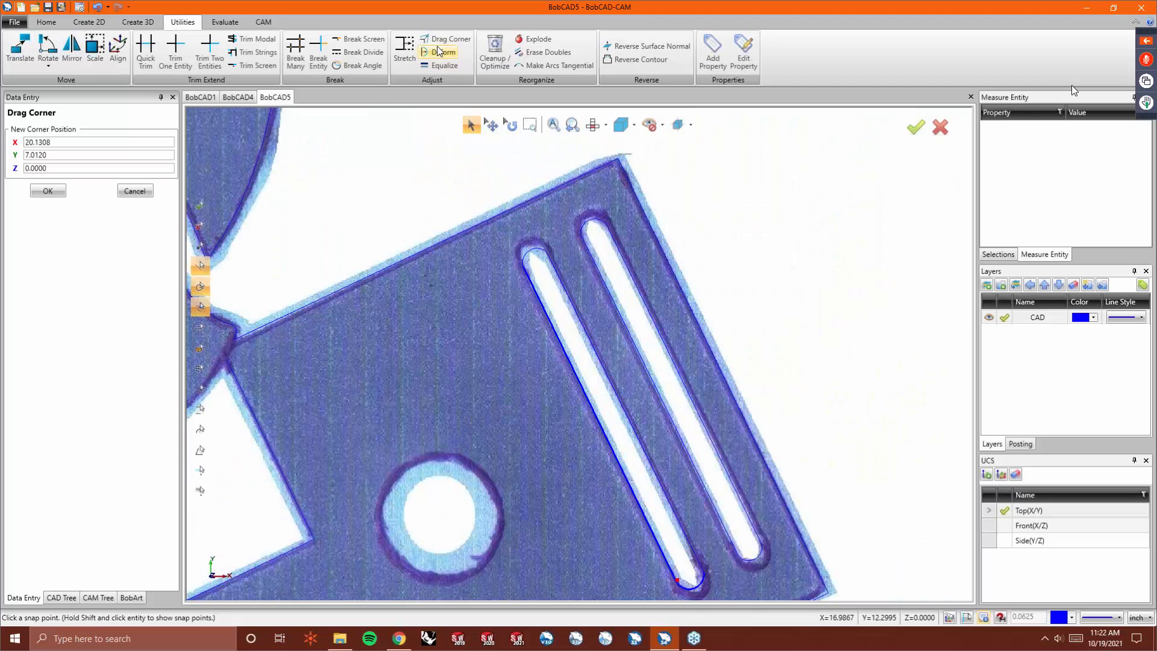
left_click(442, 51)
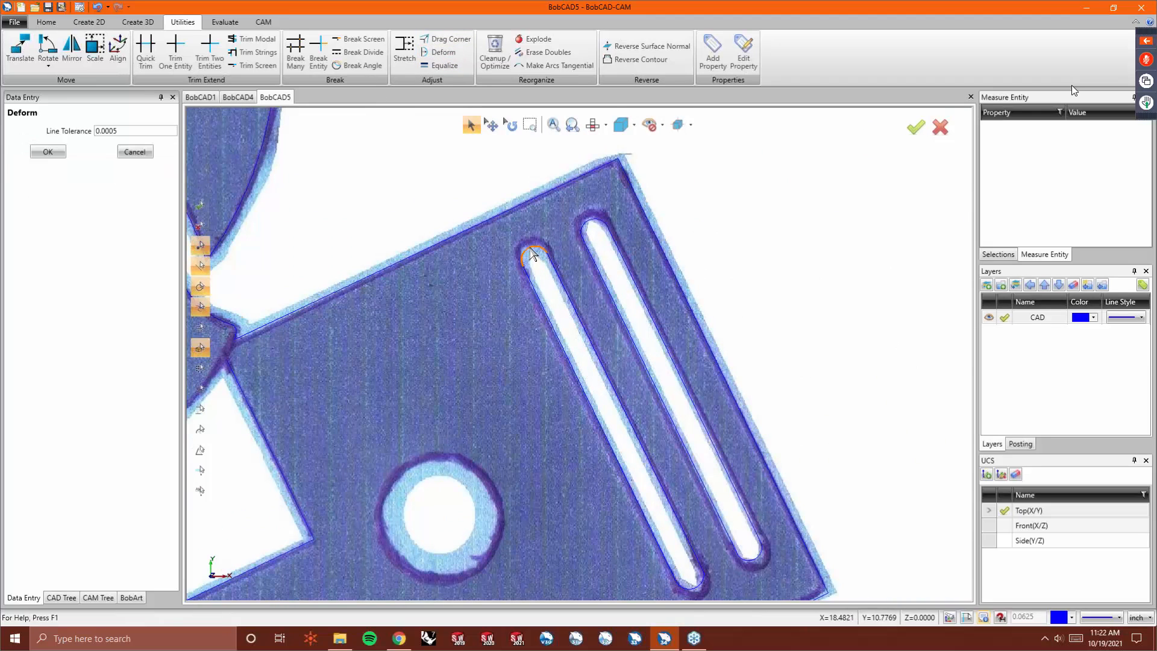
scroll(499, 291, "down", 3)
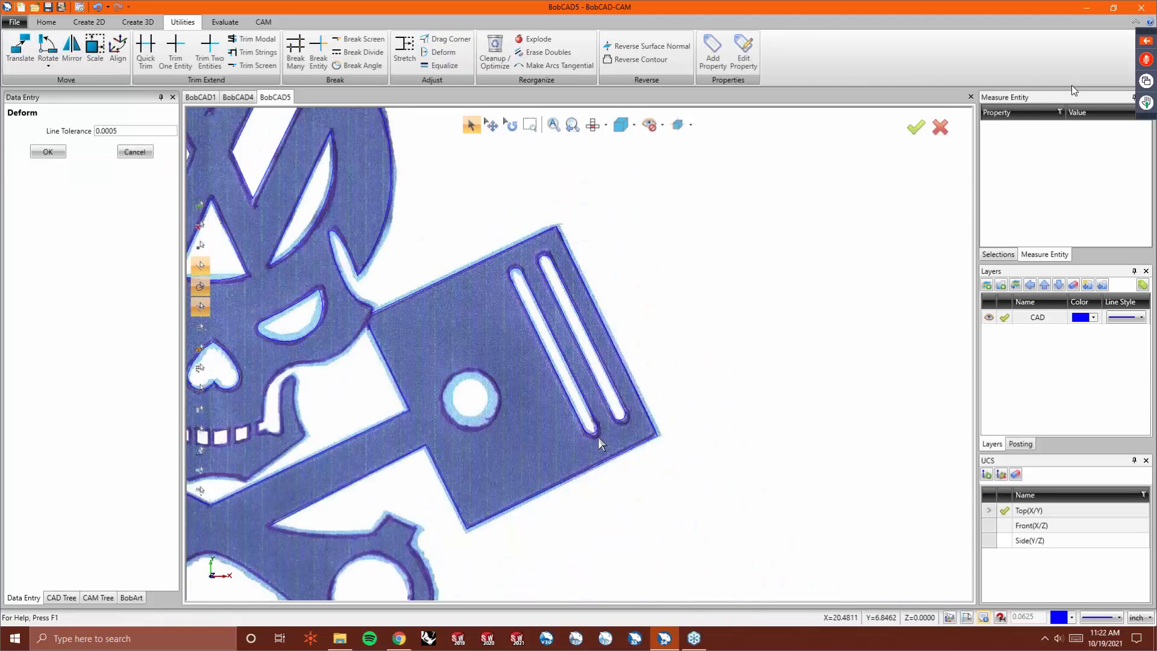
scroll(599, 439, "up", 2)
left_click(588, 429)
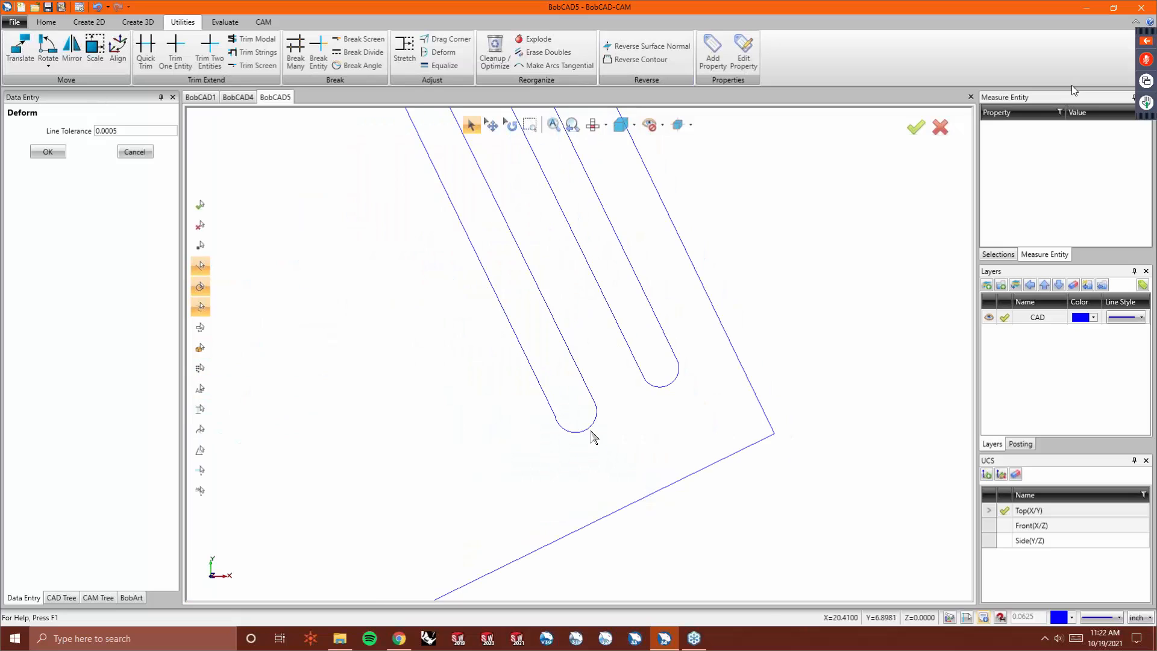
left_click(591, 424)
- Apply Deform to the lower end of the left piston's inner slot, then show the background image again
scroll(641, 439, "down", 4)
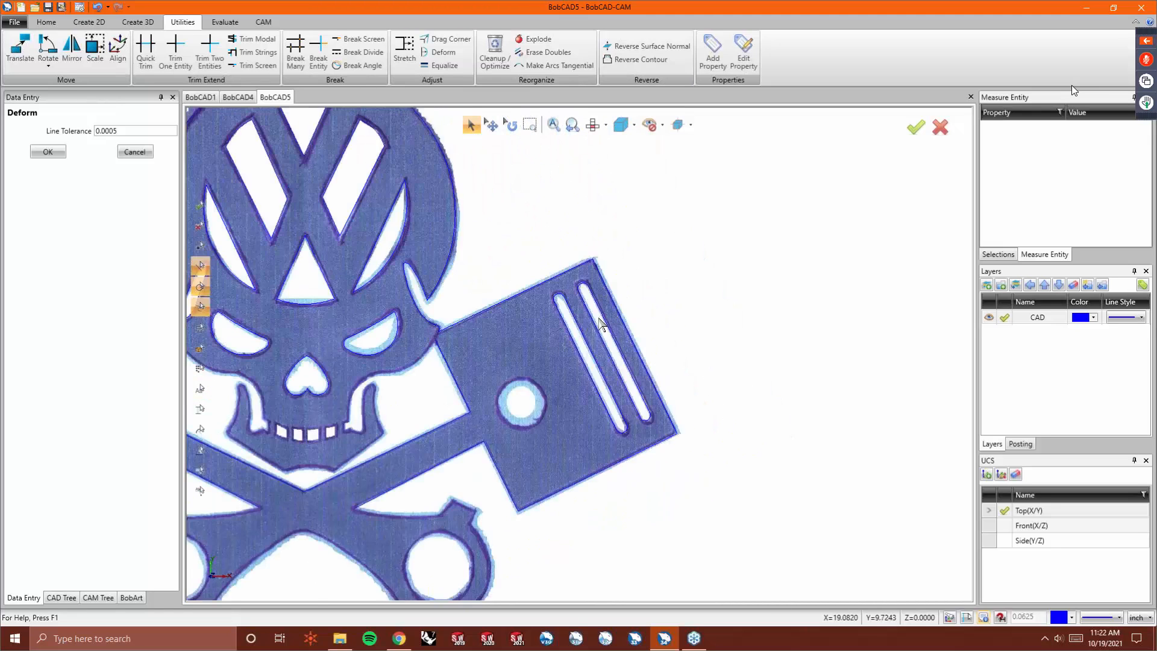
scroll(617, 307, "down", 3)
scroll(248, 302, "up", 4)
scroll(250, 308, "up", 1)
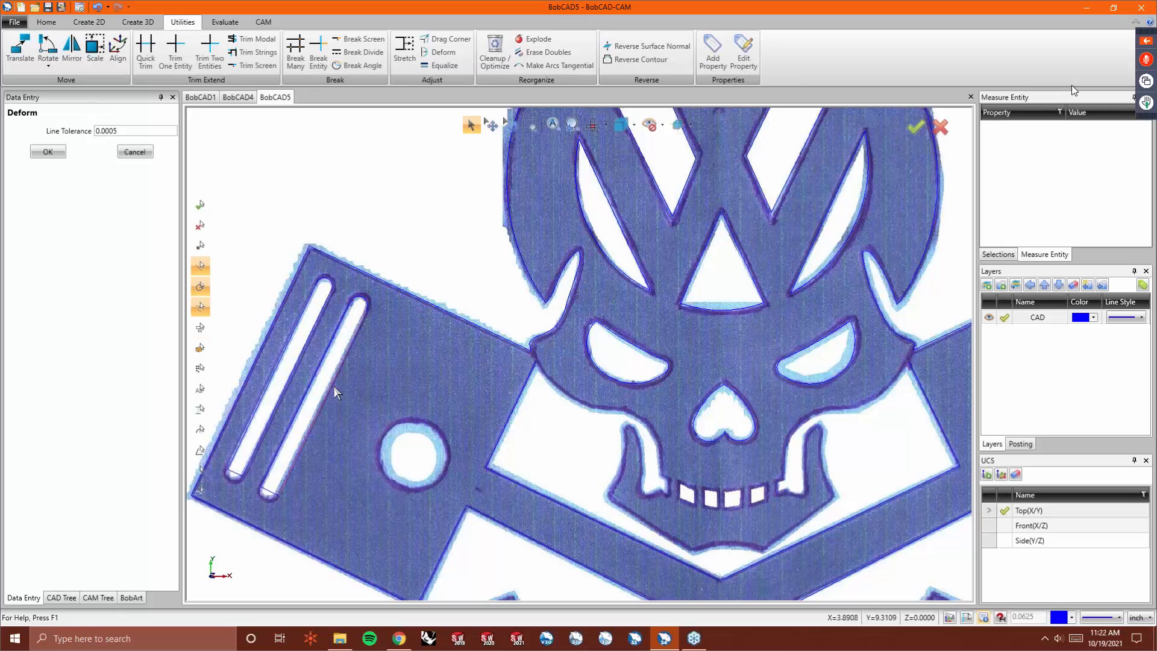
left_click(234, 477)
left_click(233, 480)
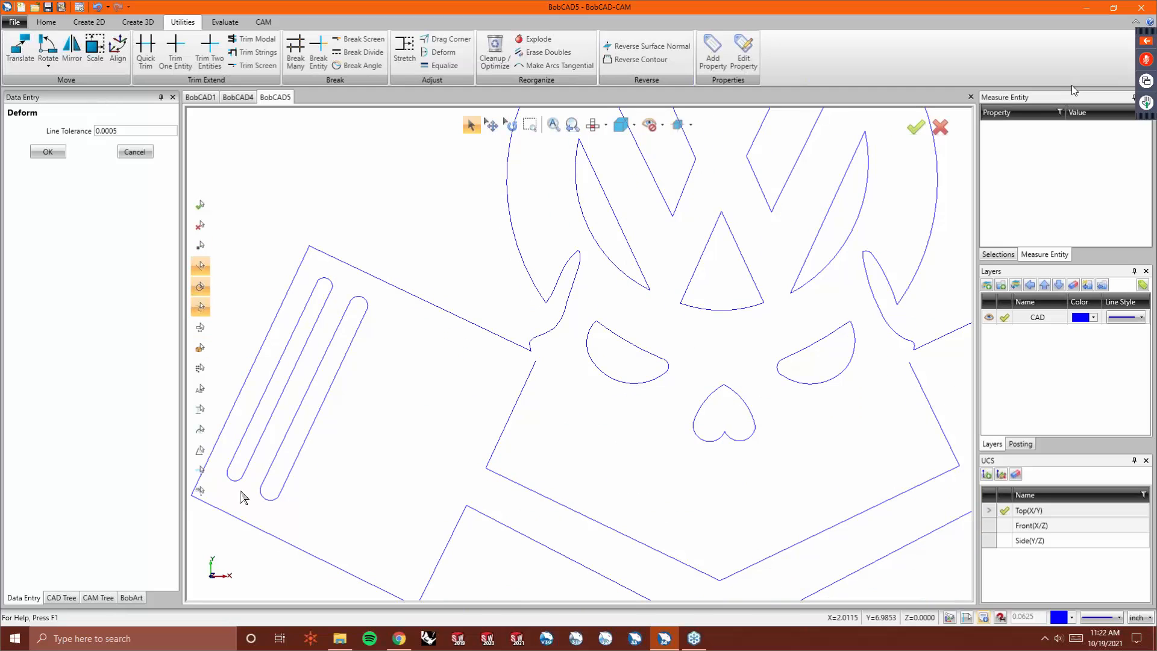
key("ctrl+i")
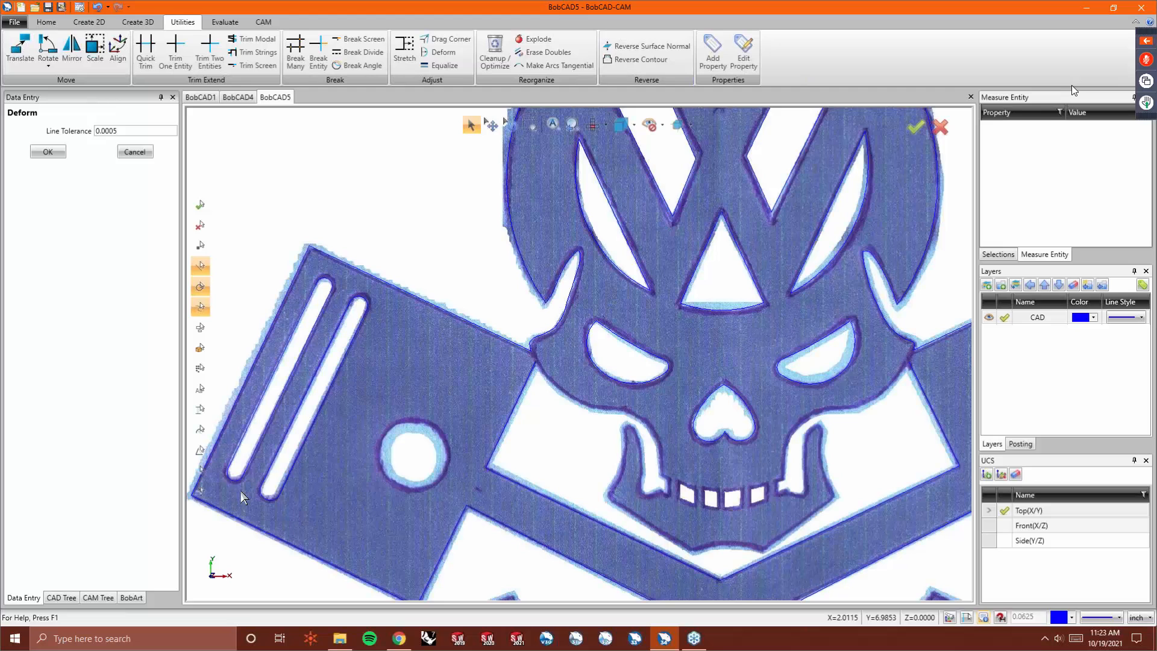
- Draw a two-point diameter circle around the pin hole of the left piston
scroll(300, 333, "down", 3)
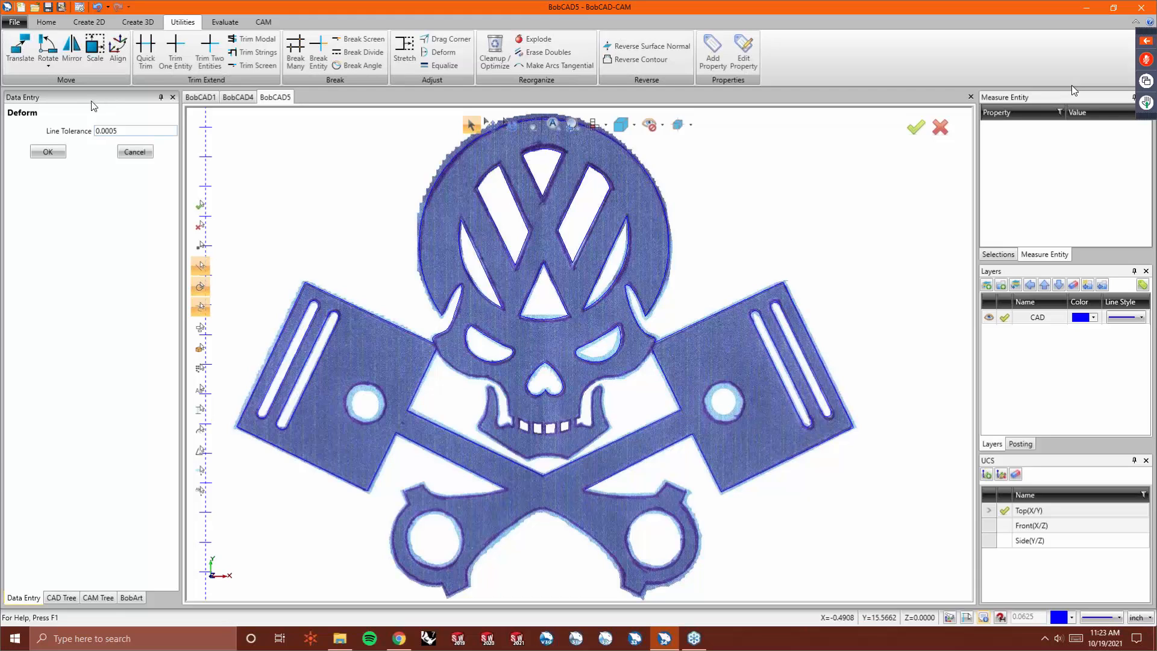
left_click(89, 22)
left_click(64, 44)
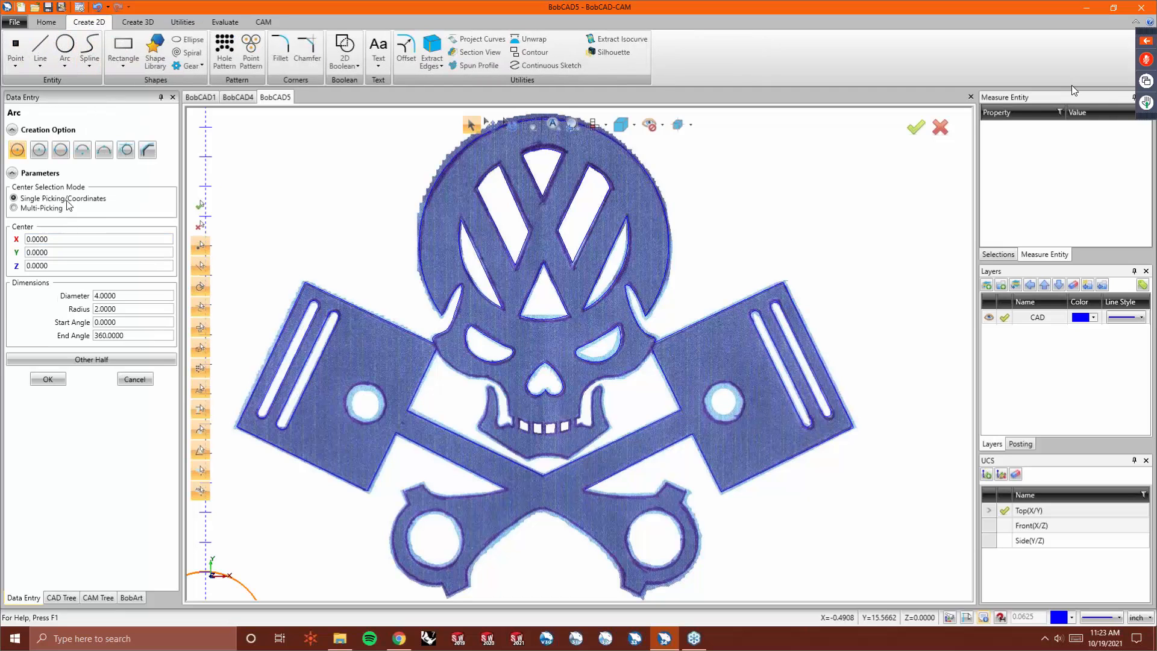
left_click(60, 150)
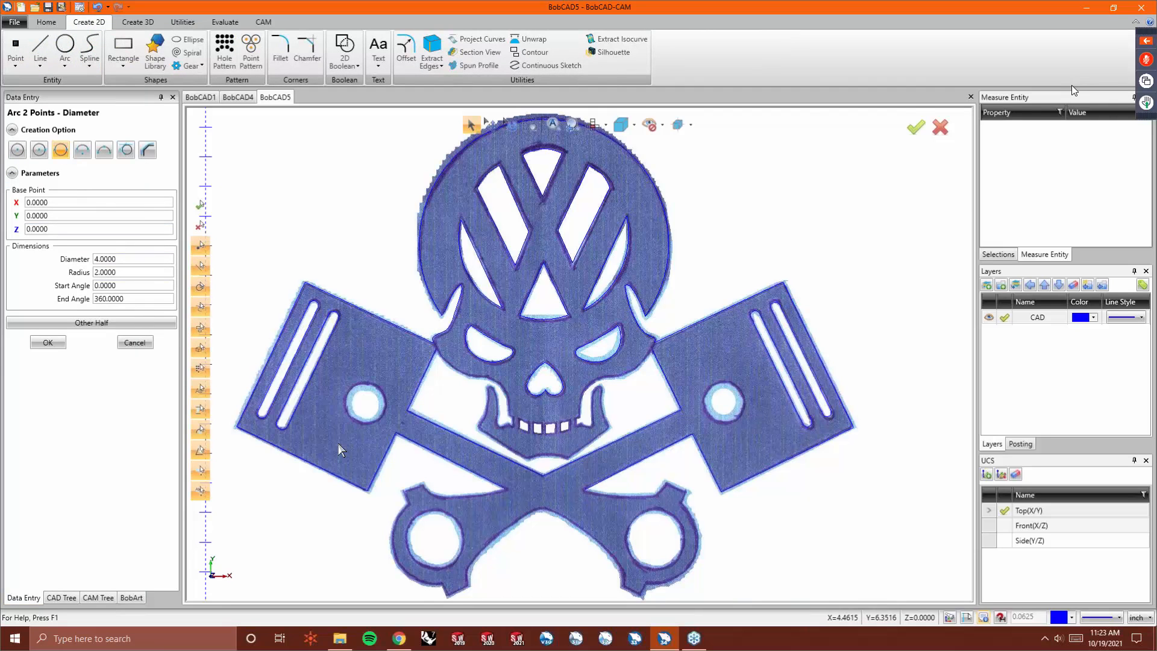
scroll(338, 443, "up", 3)
left_click(381, 397)
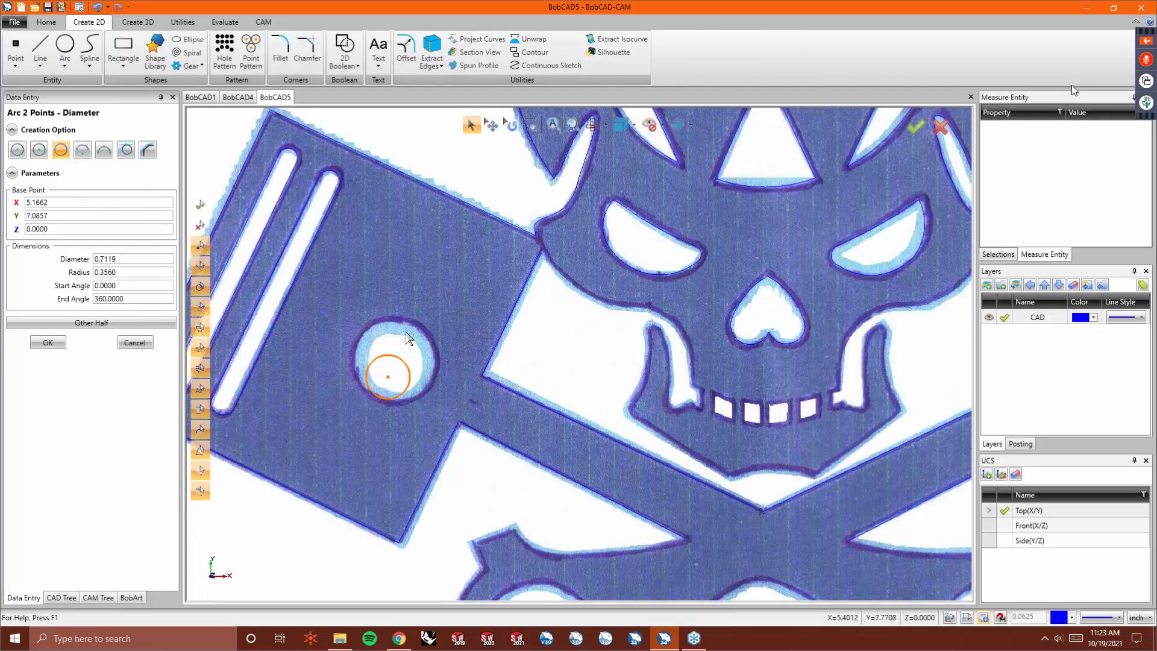
left_click(410, 323)
- Draw a two-point diameter circle around the pin hole of the right piston
scroll(323, 317, "down", 4)
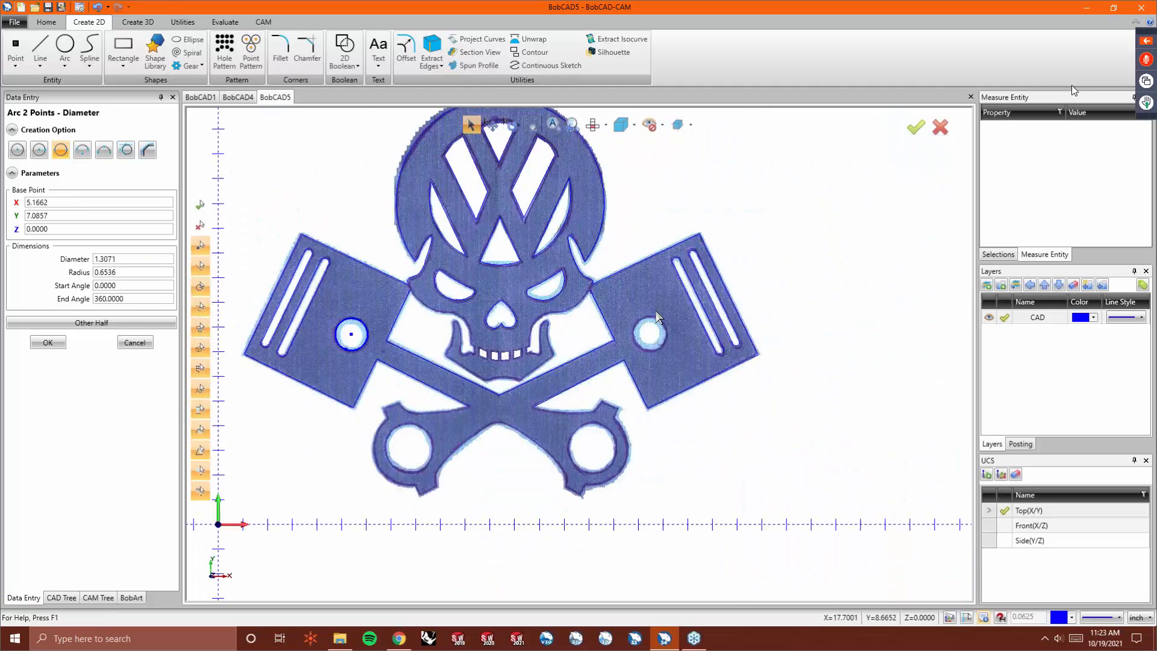
scroll(656, 309, "up", 4)
left_click(645, 323)
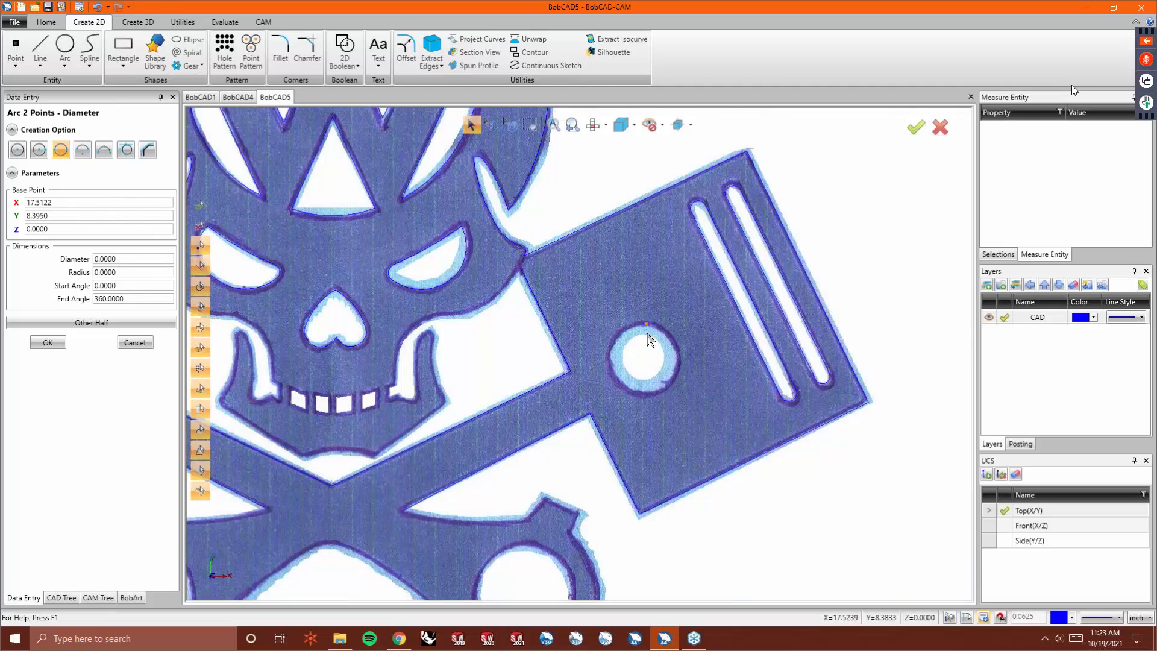
left_click(642, 392)
- Draw a two-point diameter circle around the lower-right connecting-rod eye hole
scroll(624, 288, "down", 1)
scroll(625, 288, "down", 2)
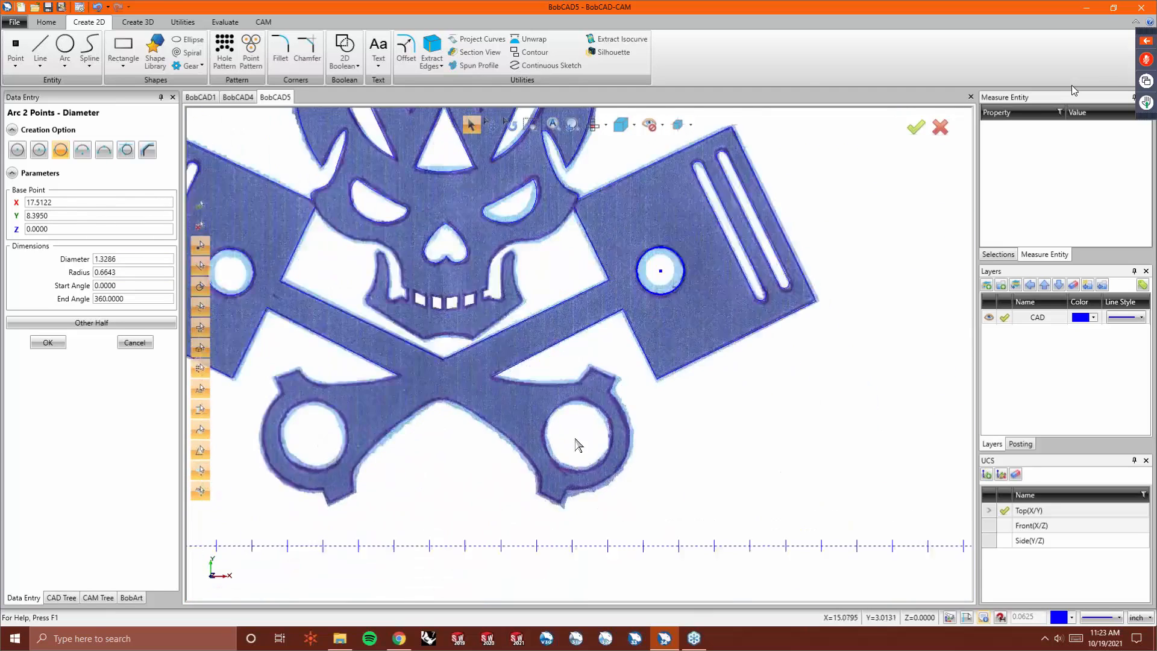
scroll(573, 444, "up", 3)
left_click(580, 357)
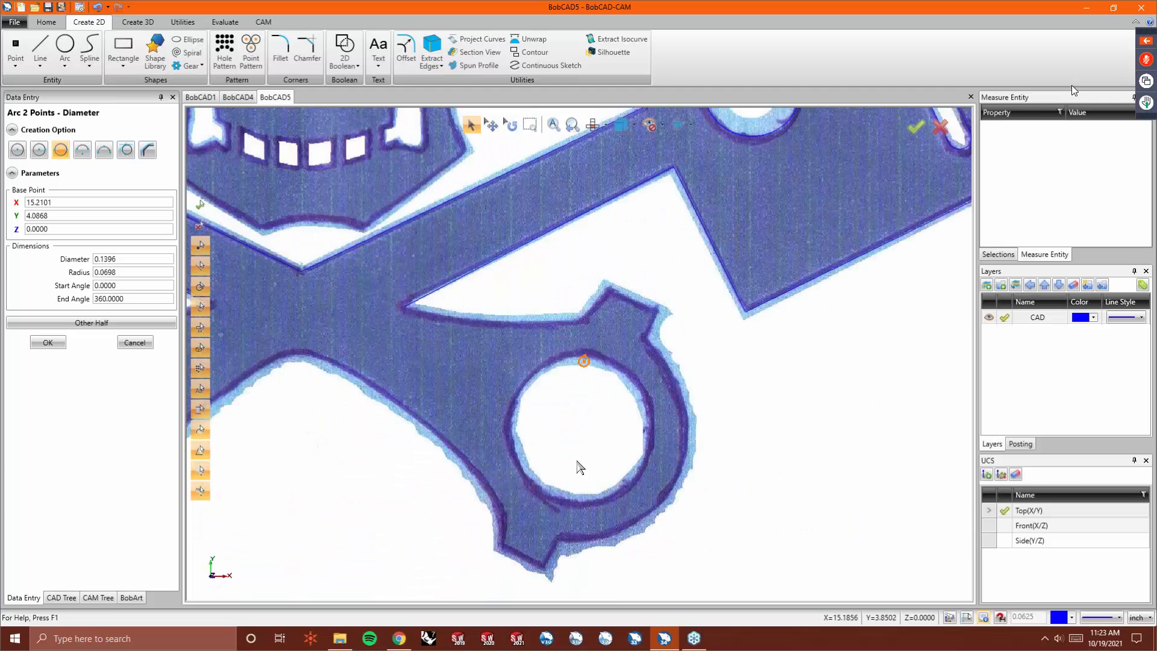
left_click(576, 500)
- Draw a two-point diameter circle around the lower-left connecting-rod eye hole
scroll(685, 424, "down", 3)
scroll(509, 342, "up", 3)
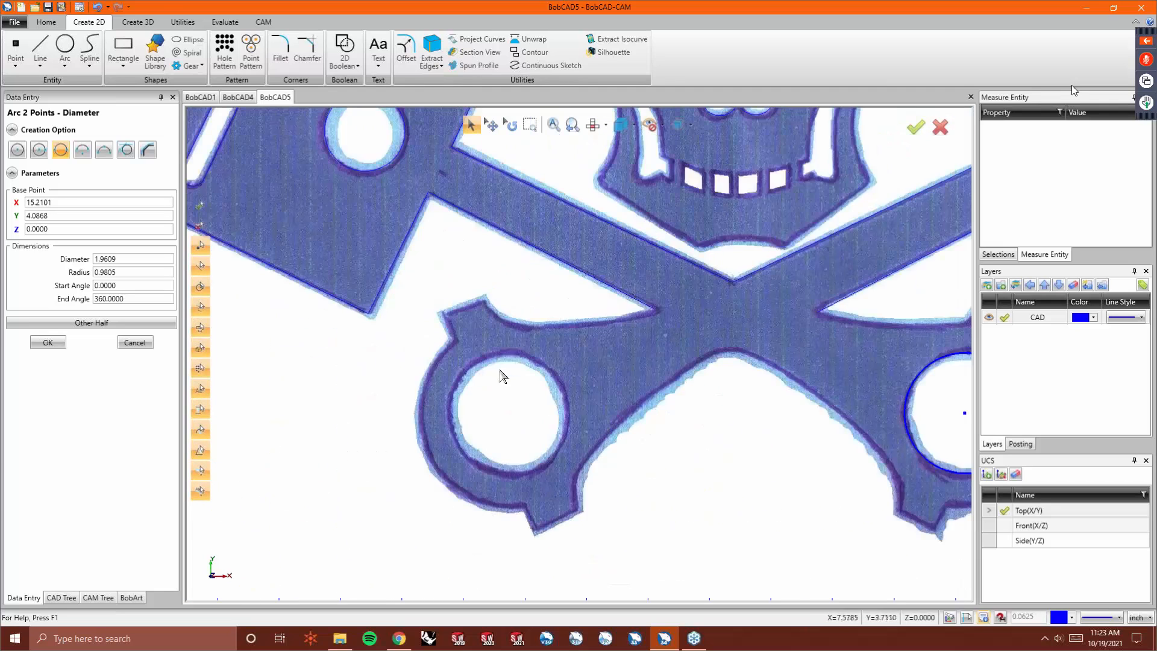
left_click(512, 353)
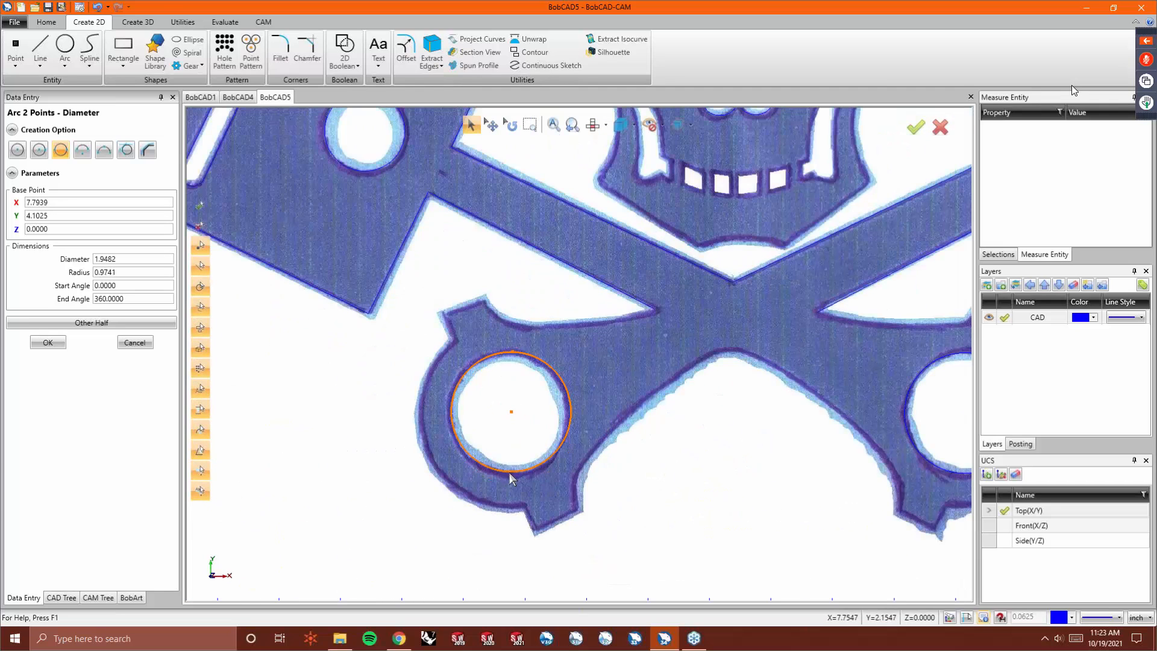
left_click(508, 475)
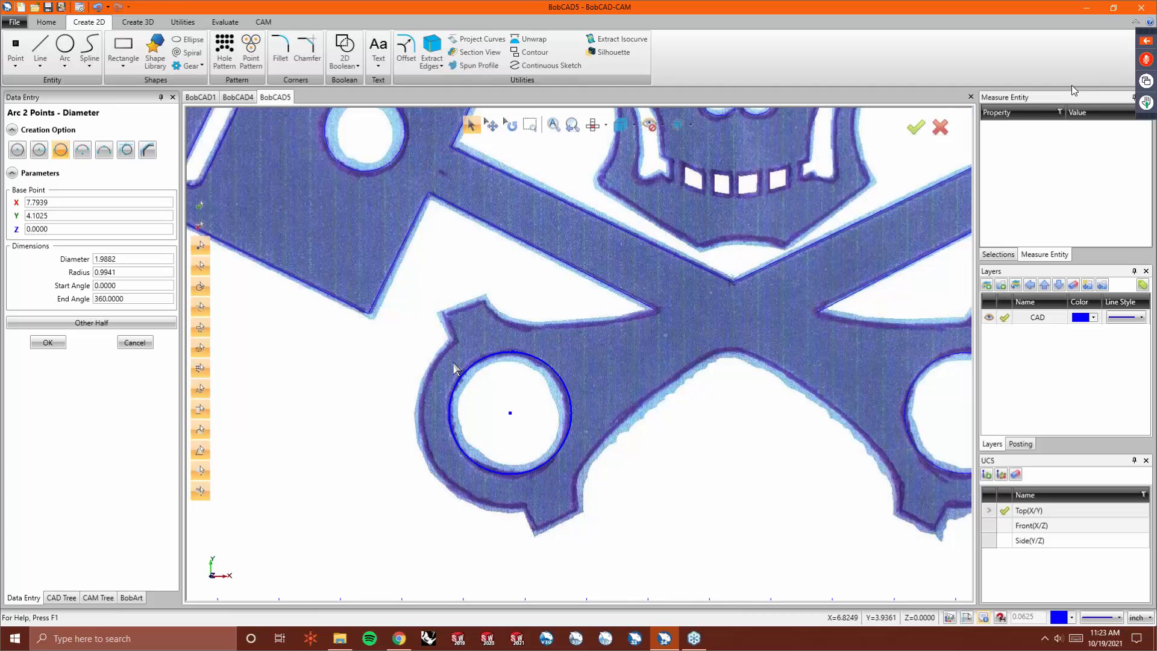
- Hide and show the background image to review the traced outline, leaving the circle command
scroll(364, 373, "down", 4)
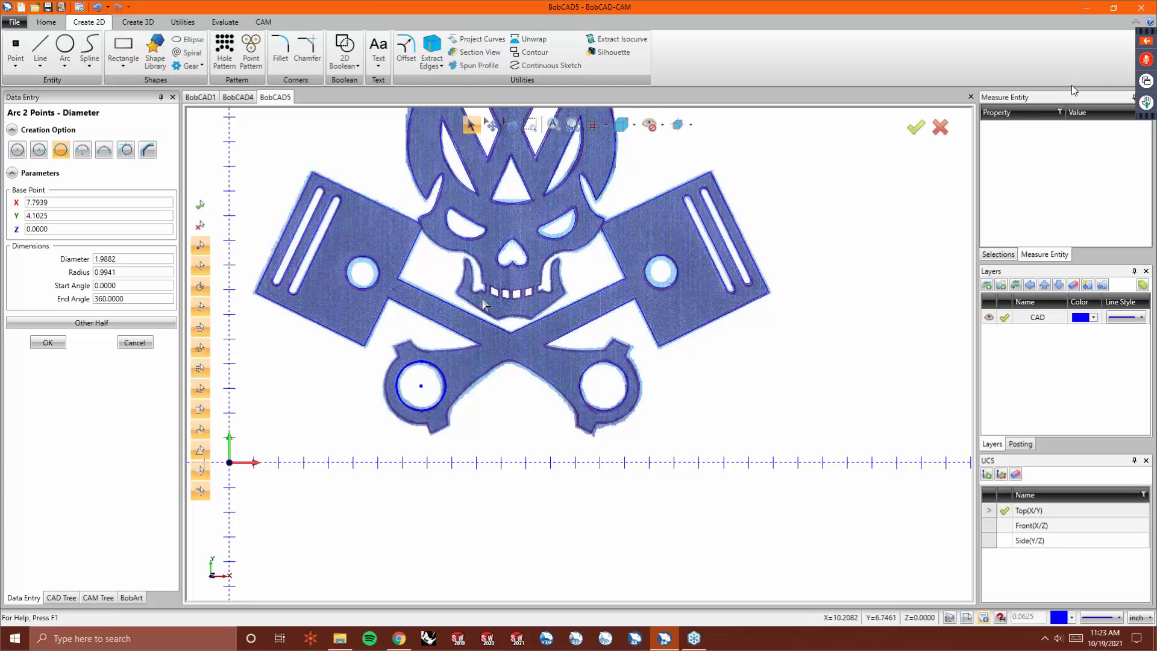
scroll(470, 232, "up", 3)
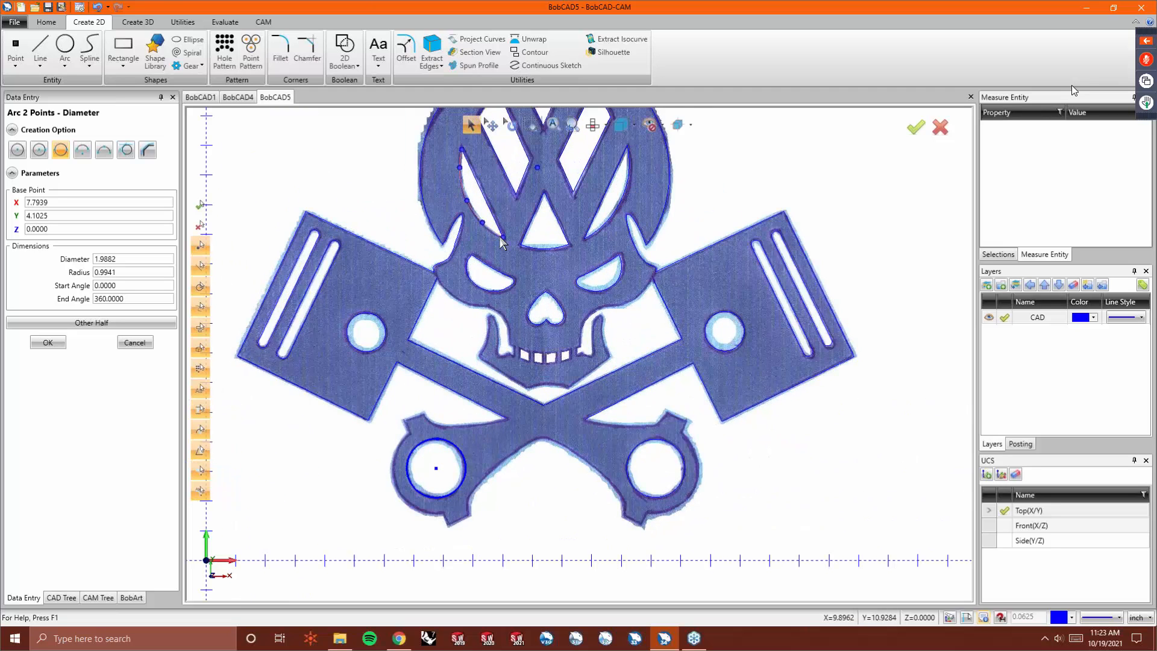
key("ctrl+i")
right_click(542, 266)
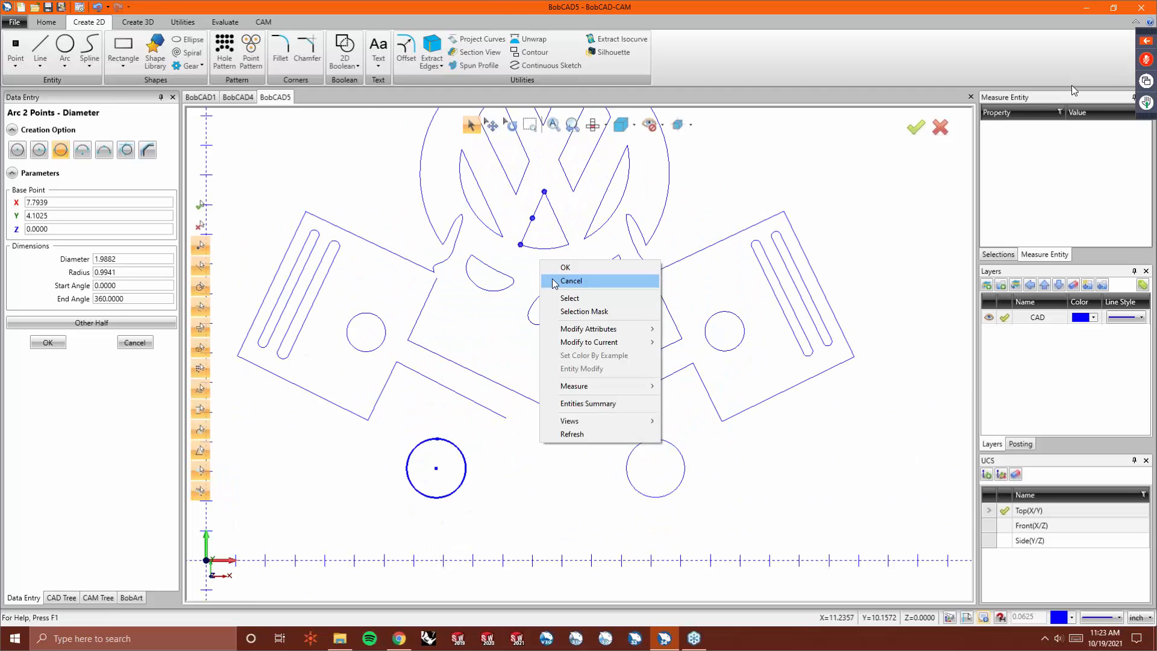
left_click(556, 279)
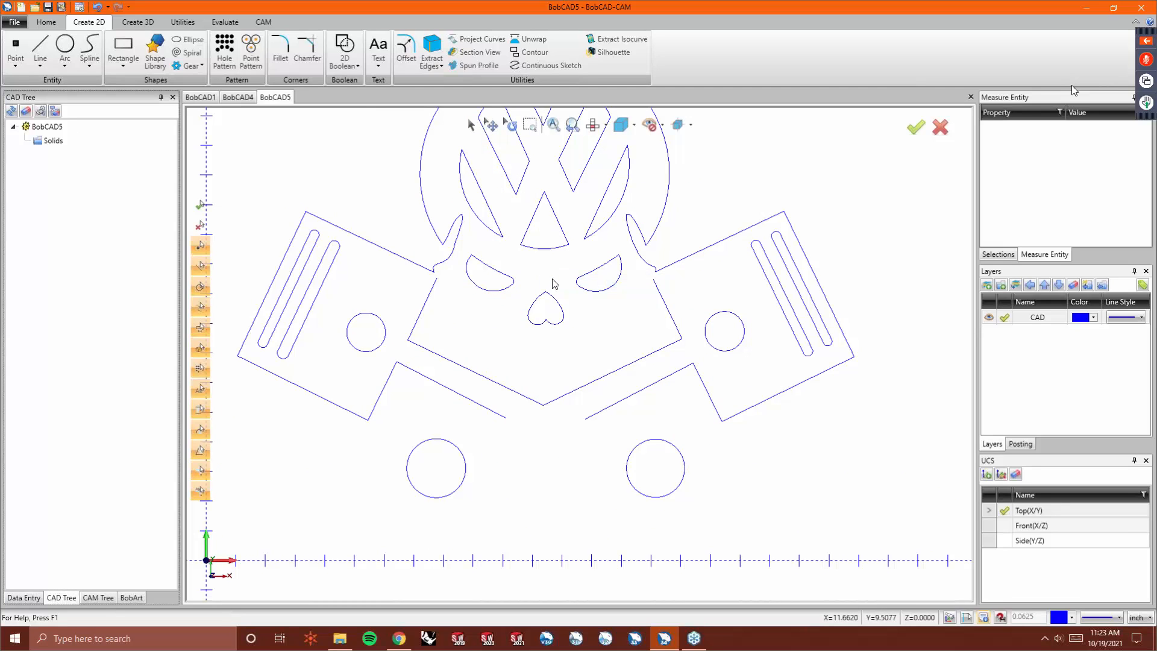
key("ctrl+i")
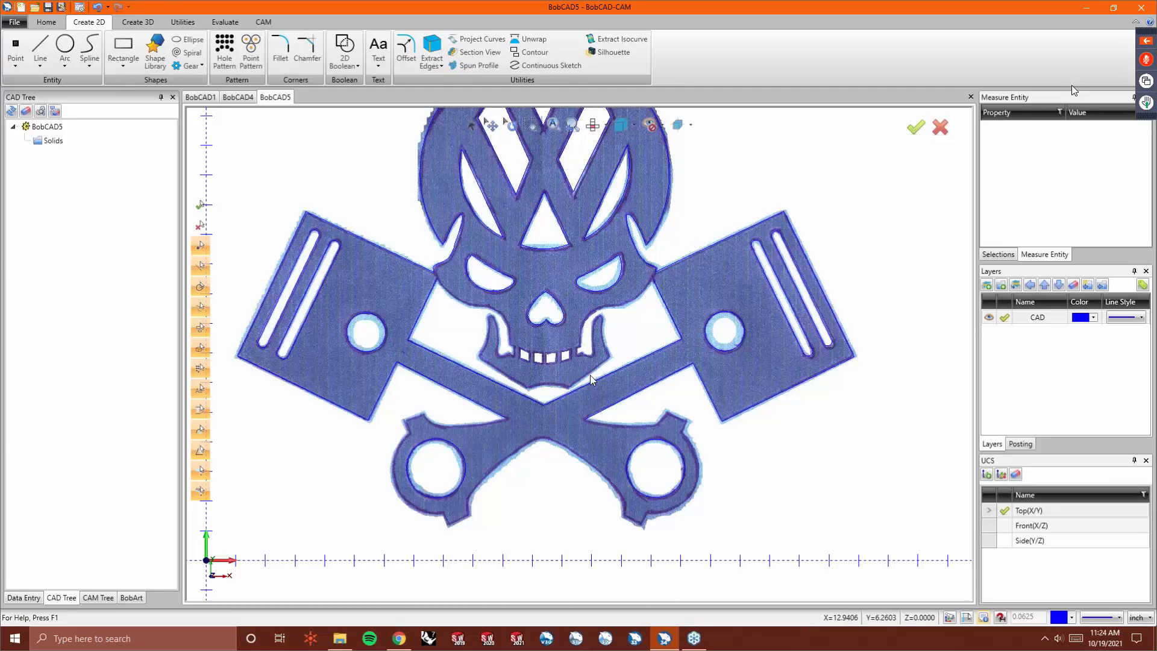
key("Delete")
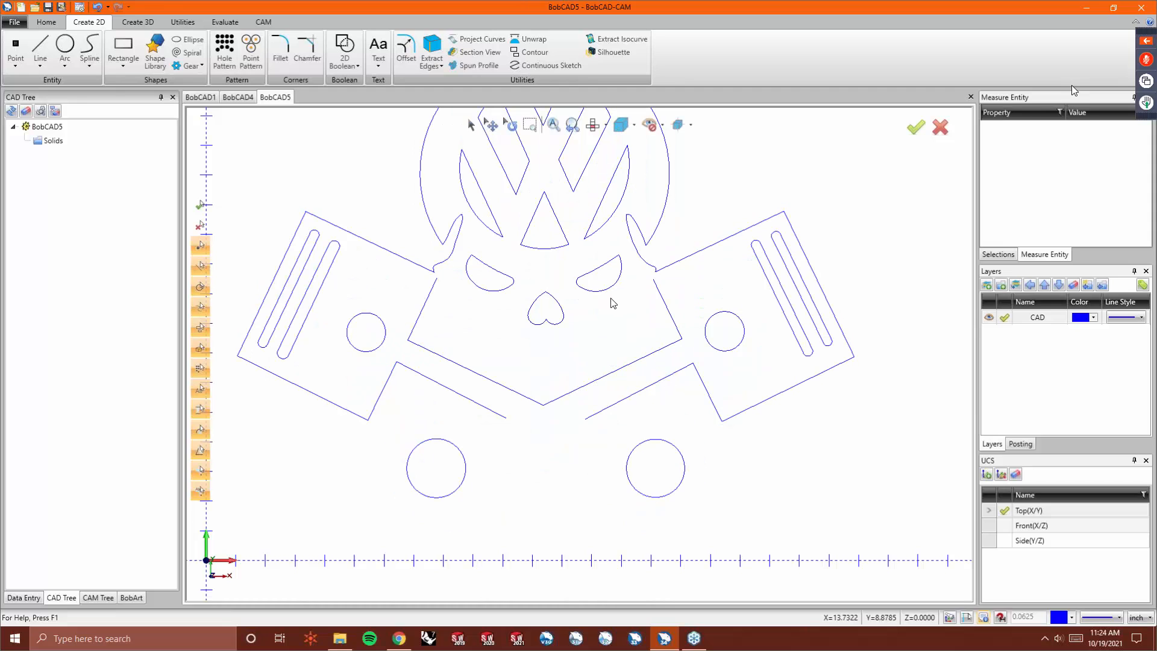
key("ctrl+z")
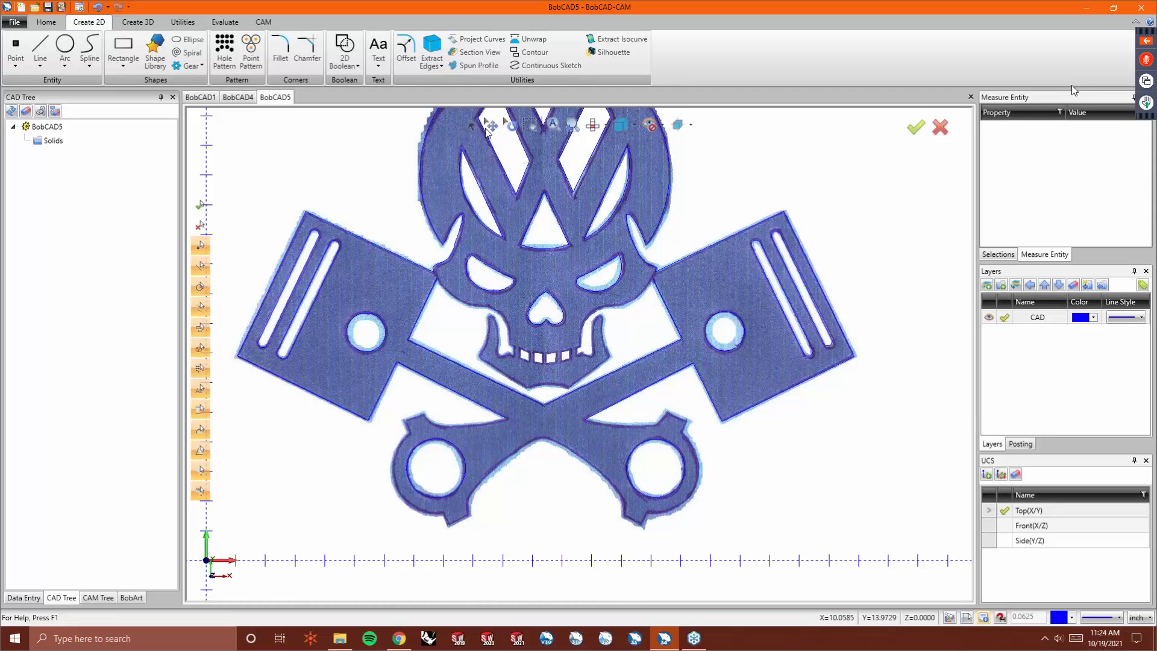
- Trace the skull's right jaw outline from the piston junction down toward the teeth with Continuous Sketch
left_click(533, 64)
scroll(649, 331, "up", 5)
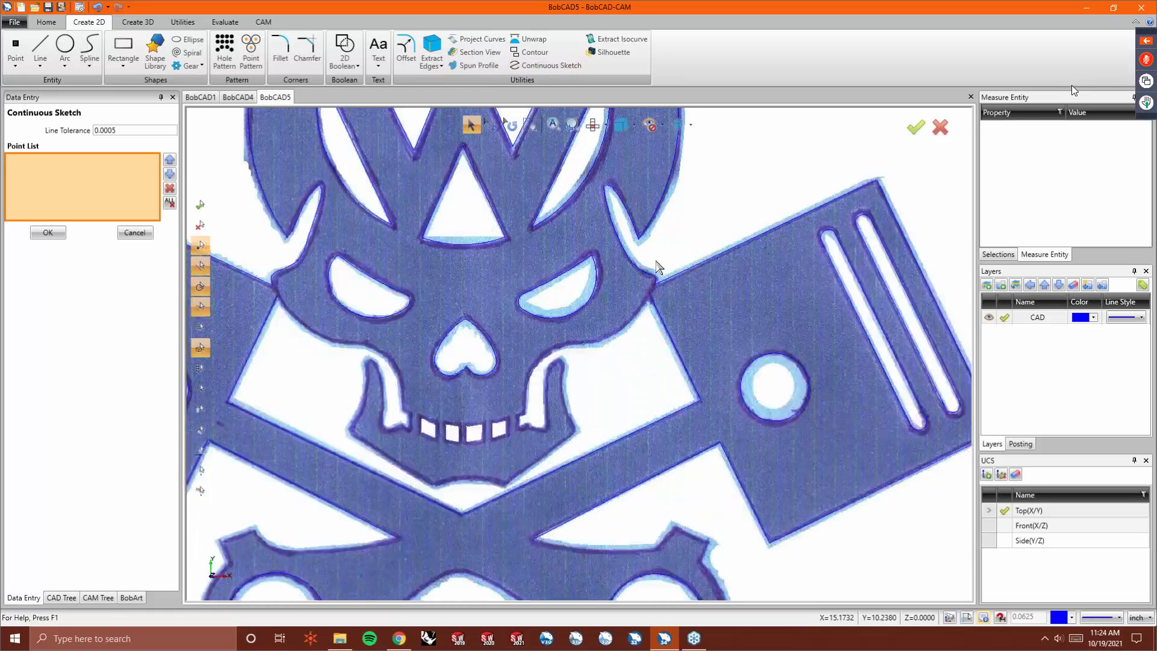
left_click(646, 324)
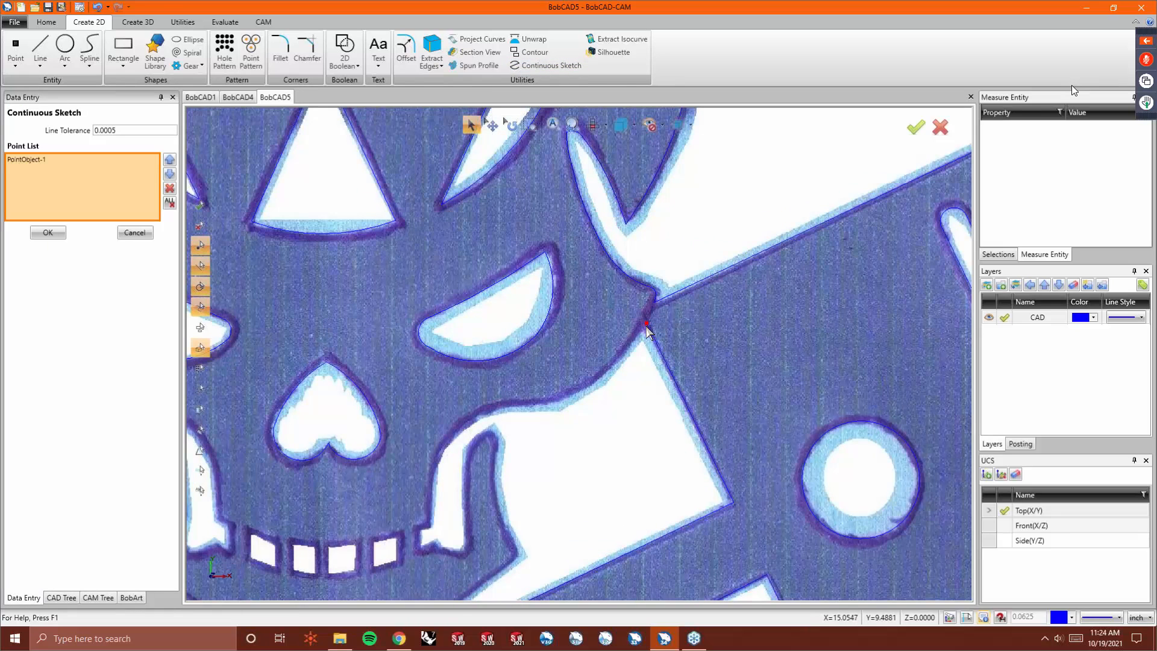
left_click(597, 381)
left_click(554, 402)
left_click(505, 407)
left_click(498, 408)
left_click(447, 444)
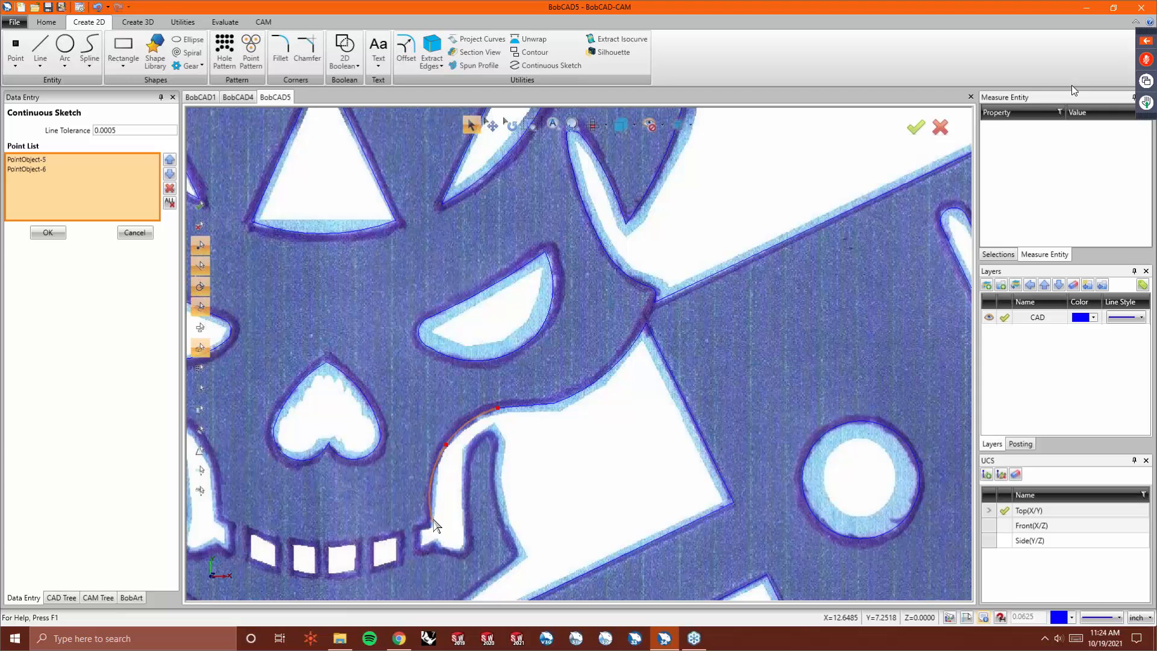
left_click(432, 484)
left_click(431, 504)
left_click(432, 522)
scroll(431, 529, "down", 2)
scroll(432, 530, "up", 6)
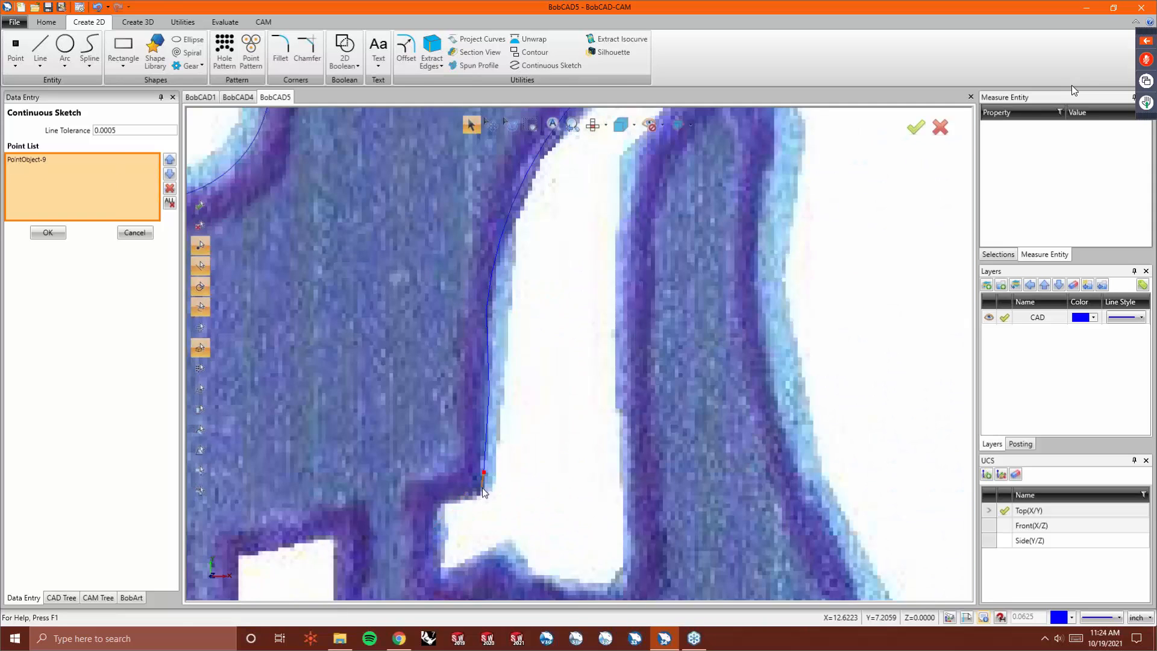
right_click(482, 488)
left_click(522, 303)
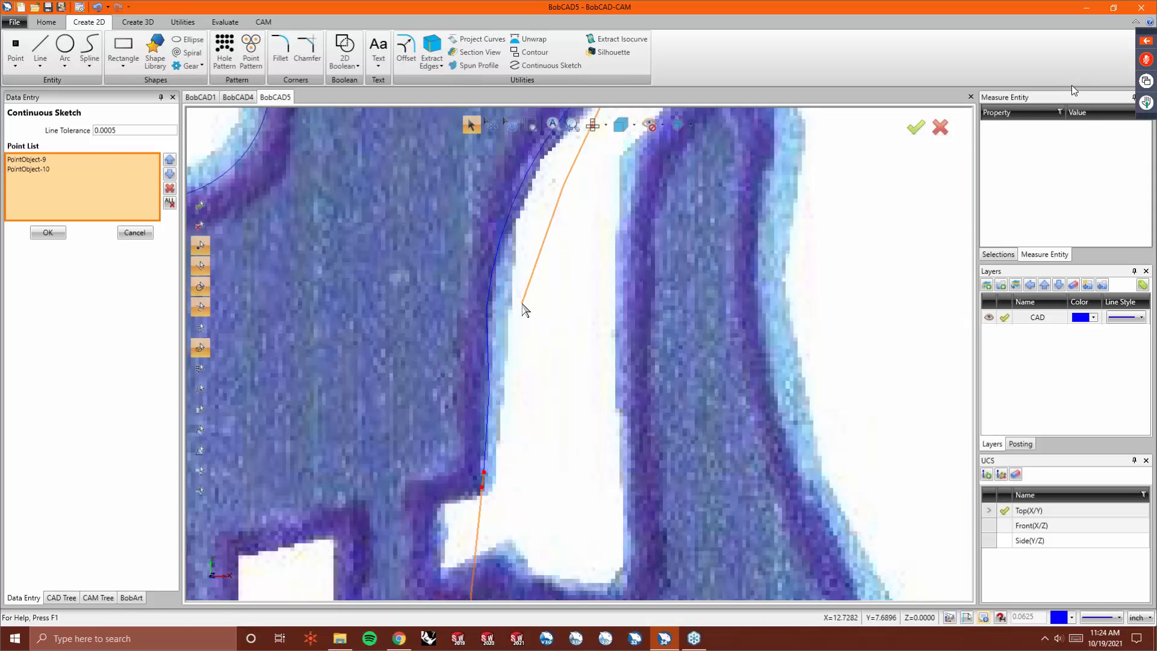
key("Return")
- Apply Deform to the lower vertical segment of the traced jaw curve
scroll(509, 398, "down", 3)
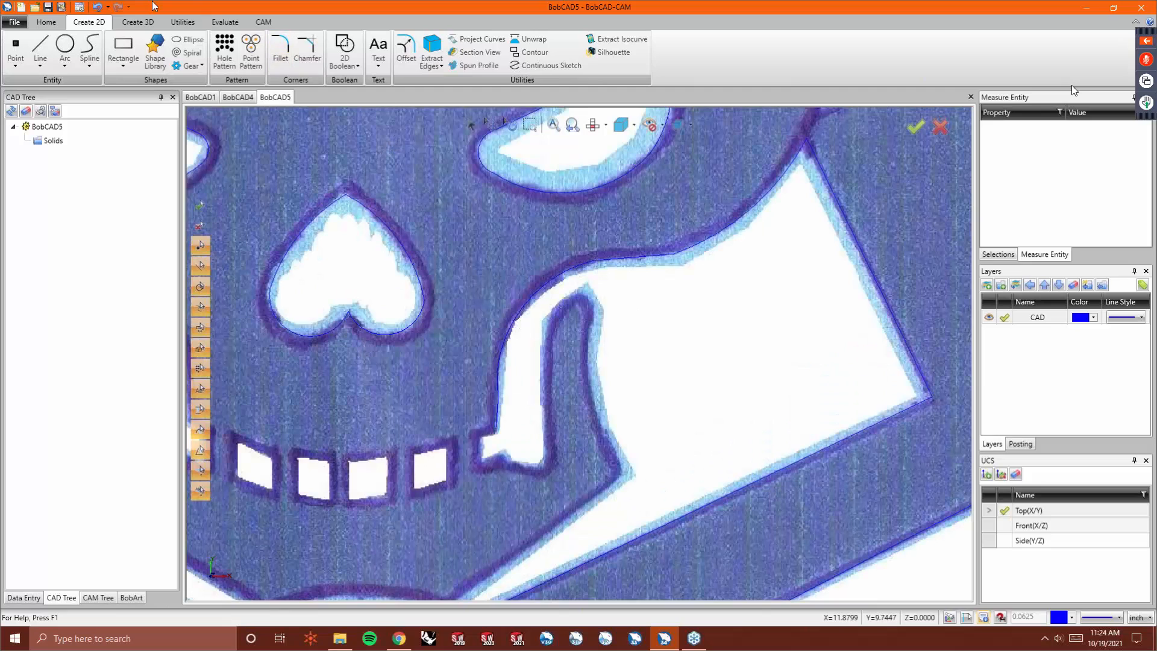
left_click(183, 22)
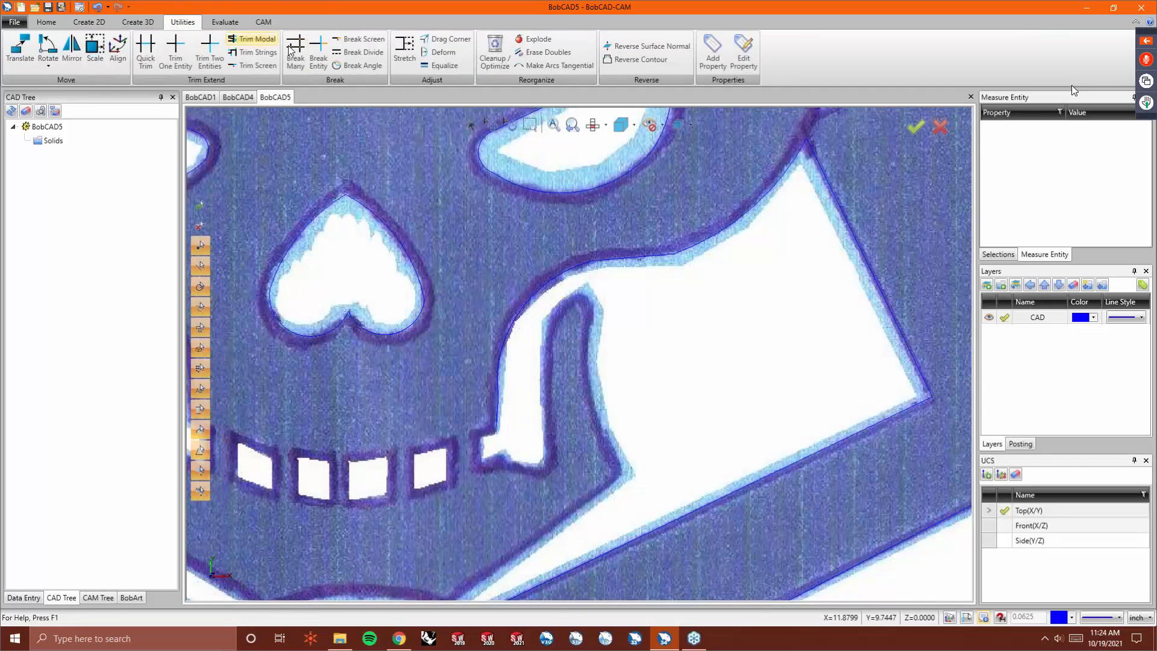
left_click(443, 52)
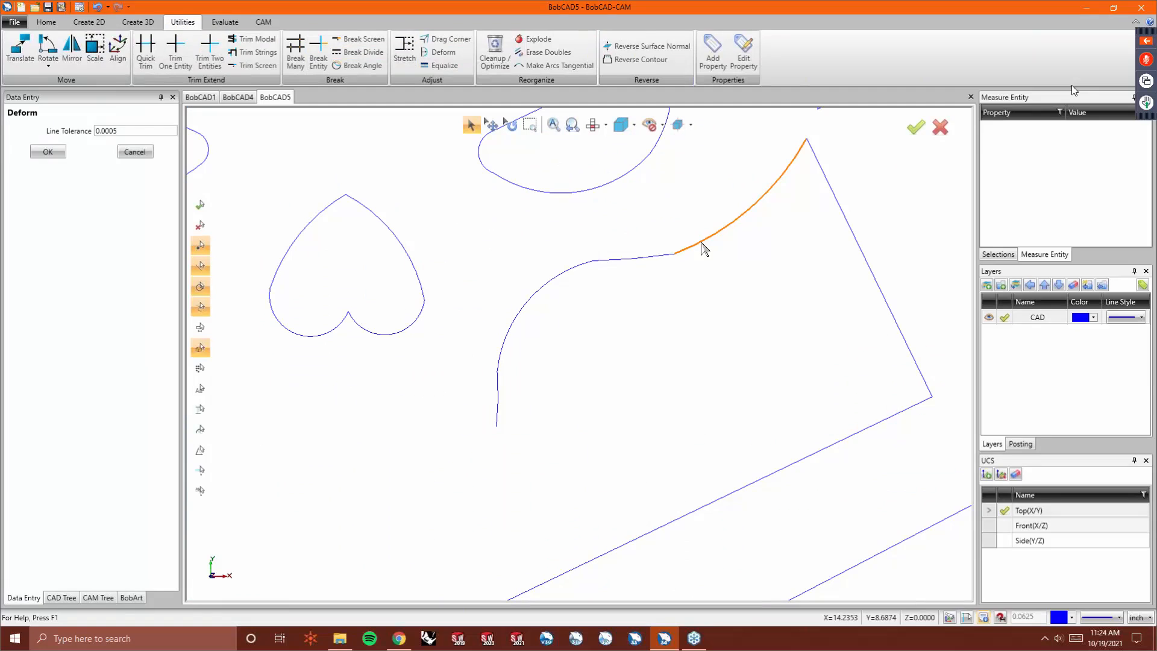
left_click(702, 243)
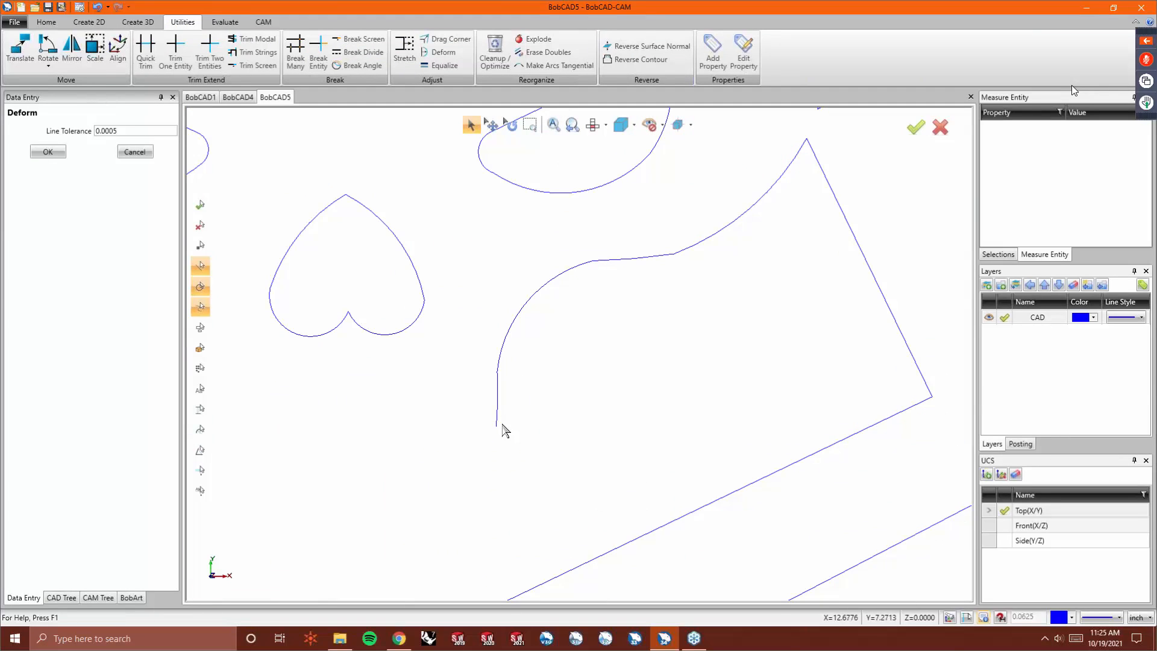
- Use Drag Corner to move the point between the jaw curve's vertical segment and arc onto the image edge
left_click(448, 38)
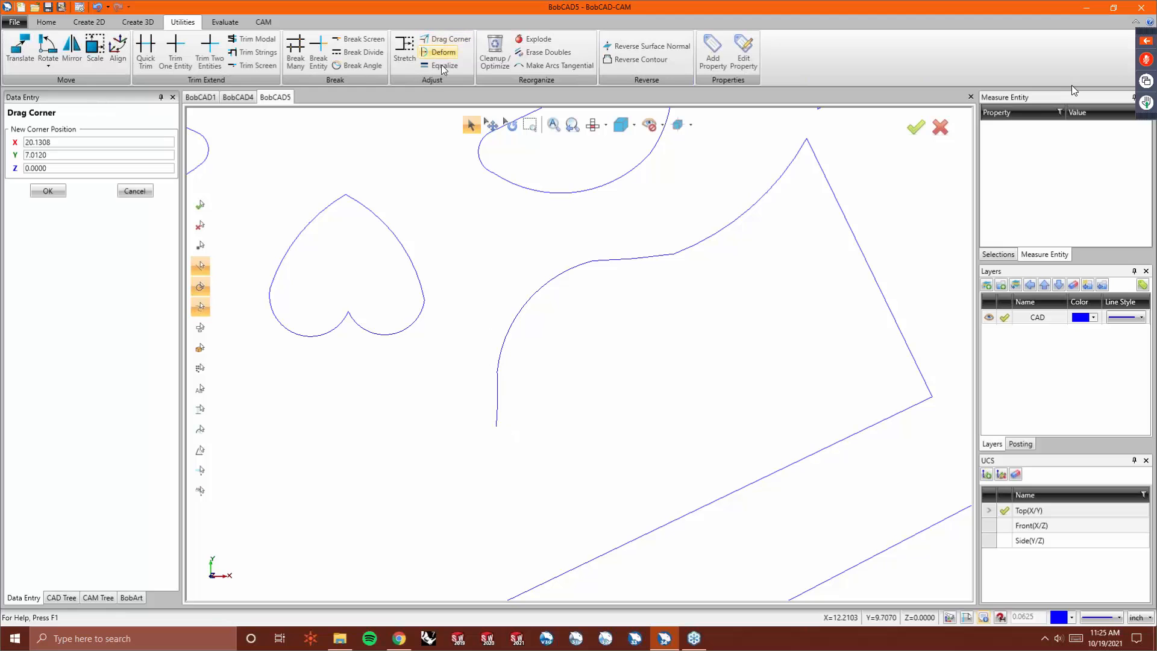
scroll(497, 425, "up", 6)
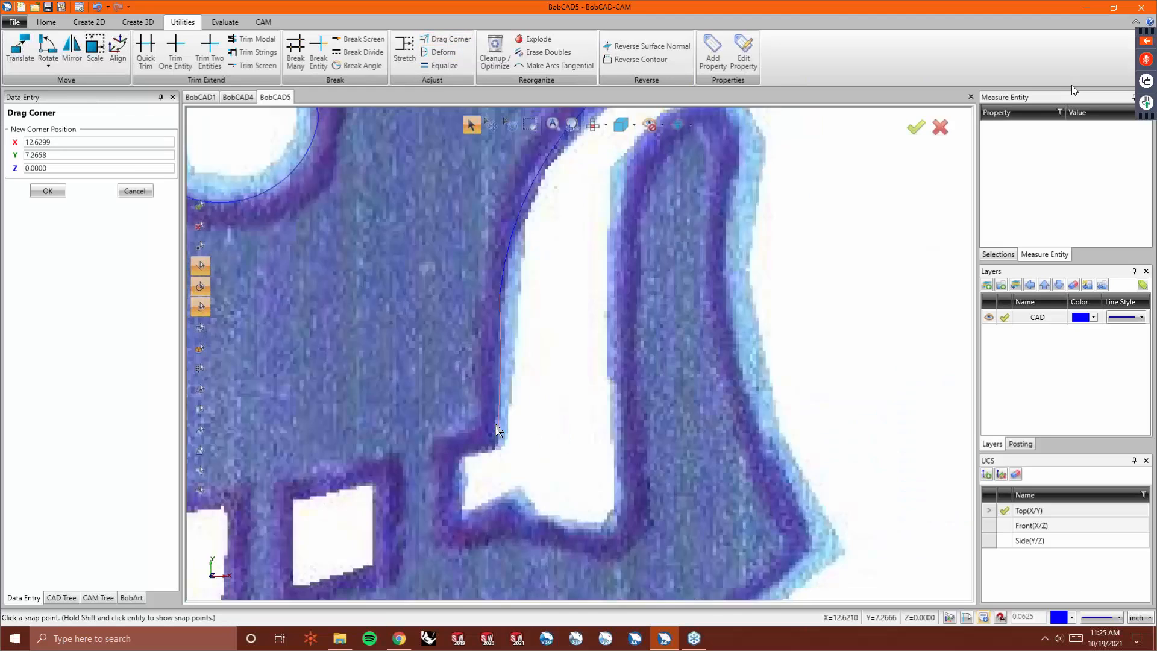
left_click(500, 438)
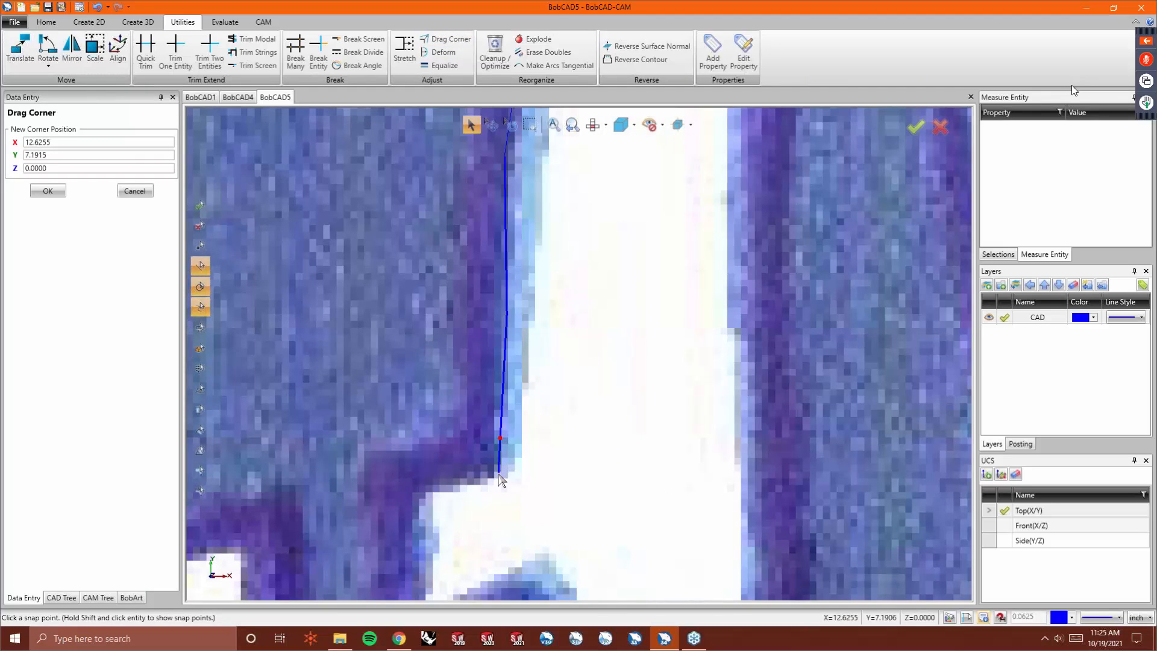
scroll(497, 317, "down", 3)
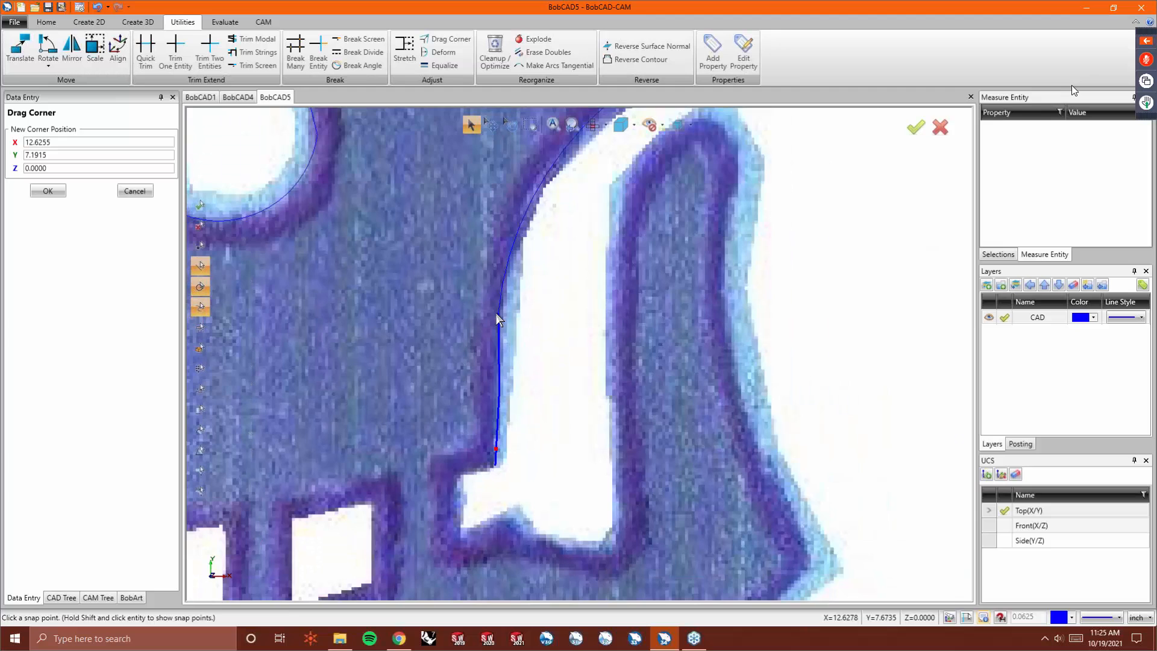
scroll(497, 313, "up", 2)
right_click(496, 313)
left_click(542, 289)
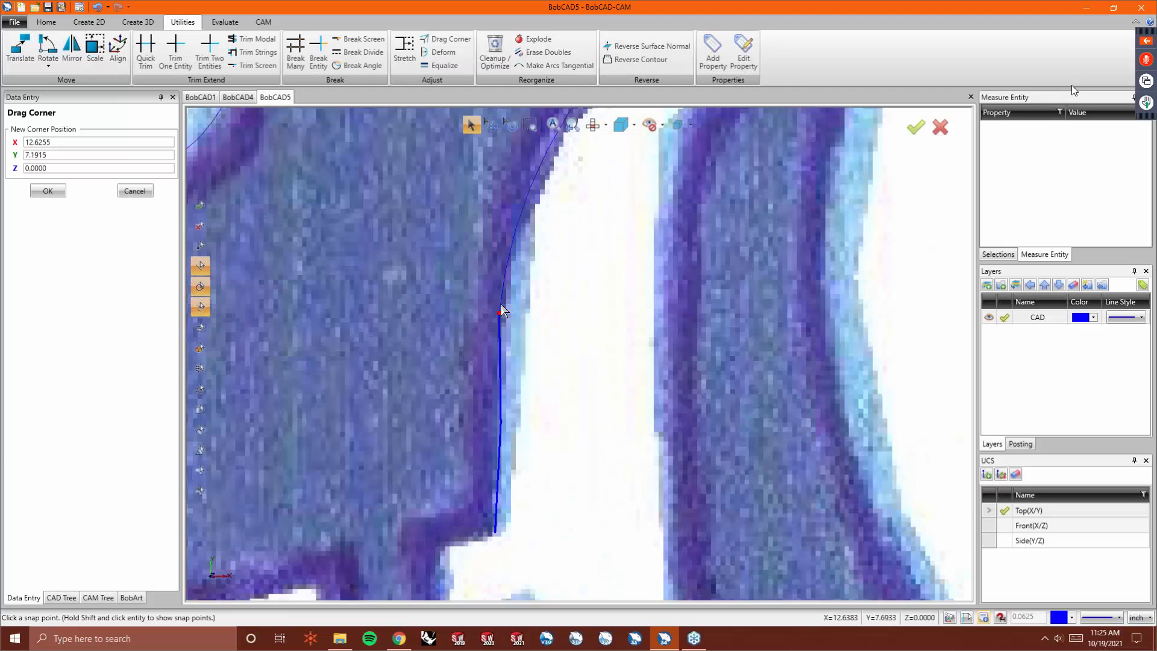
left_click(500, 303)
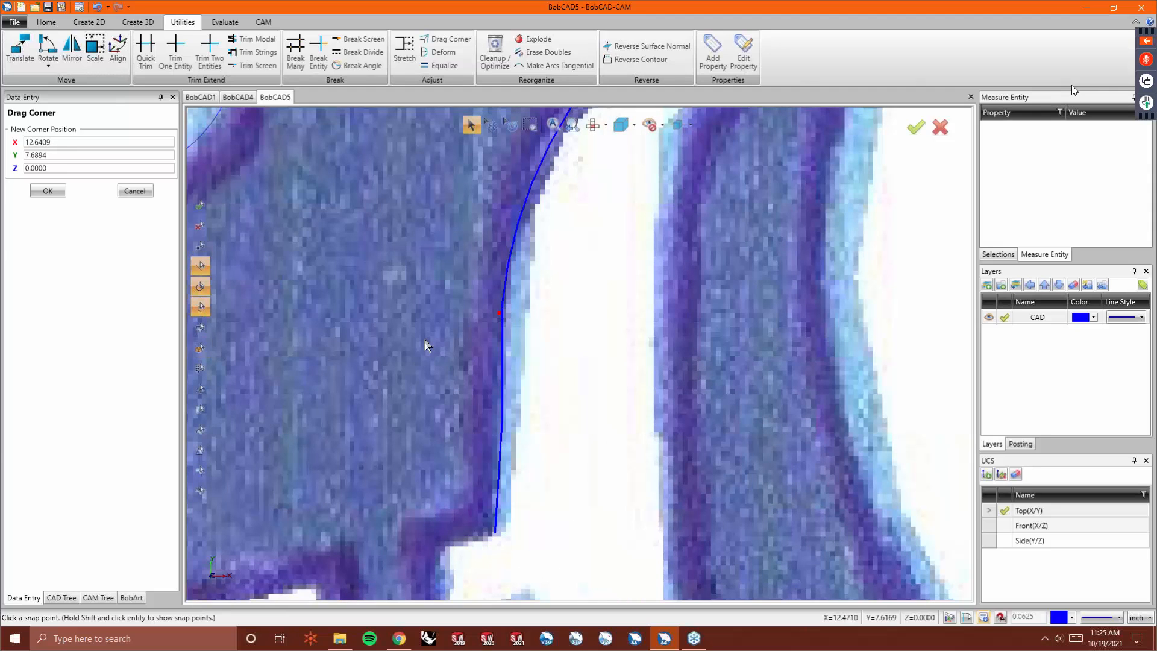
scroll(438, 309, "down", 5)
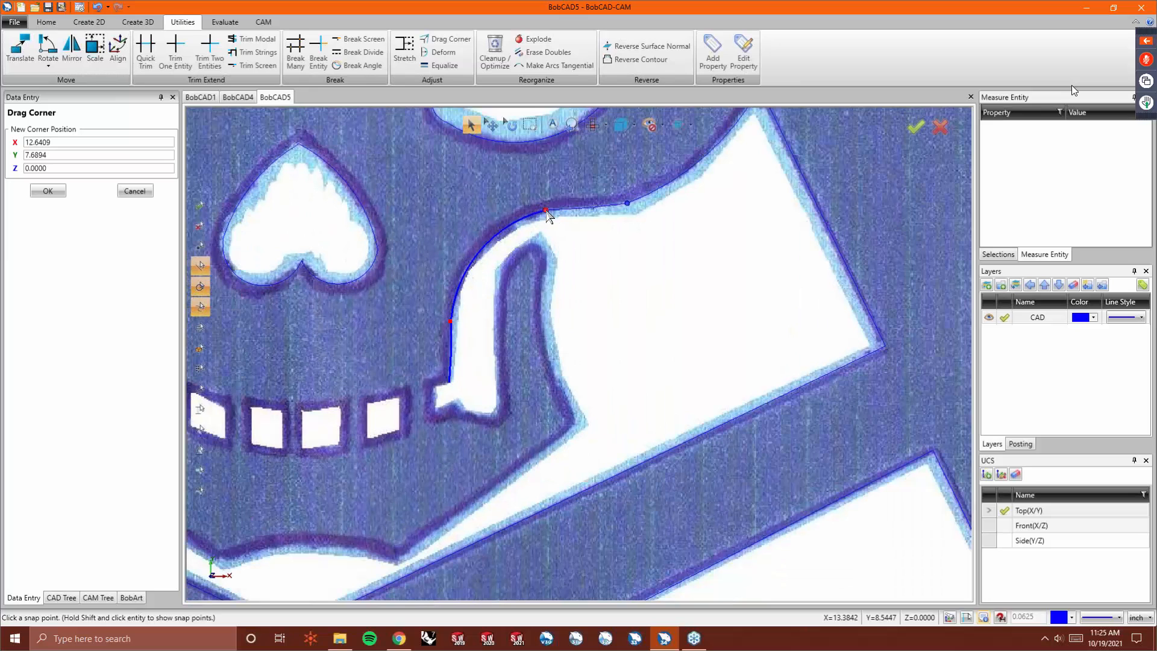
- Drag the corner at the upper end of the jaw curve along the cheek edge
left_click(546, 210)
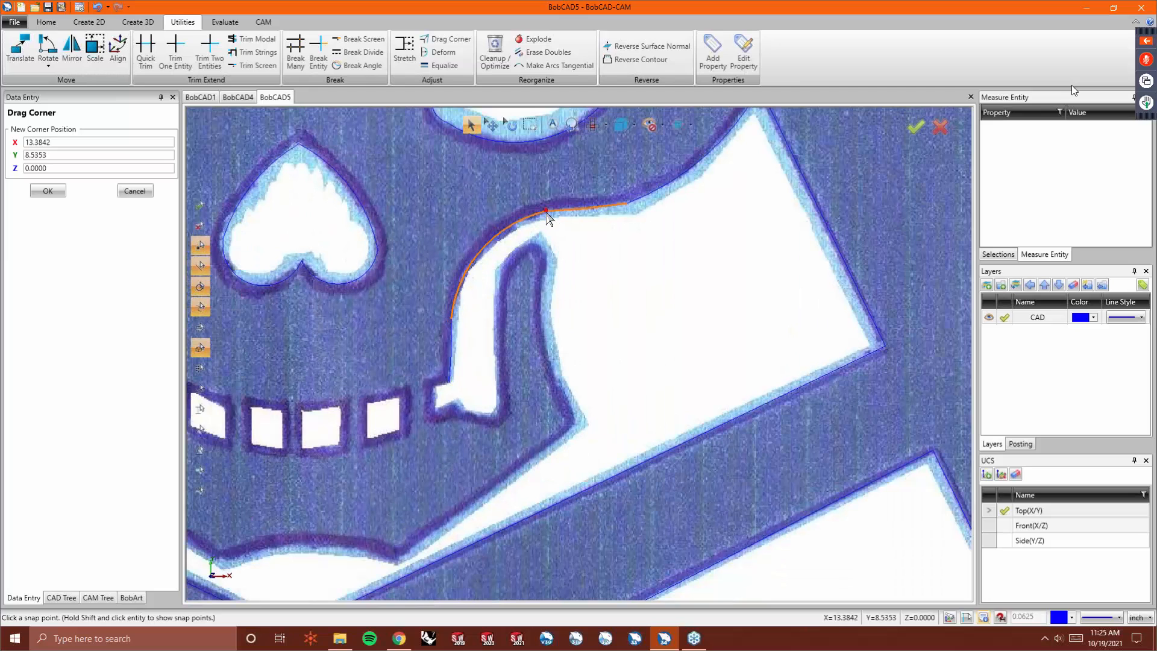
left_click(626, 205)
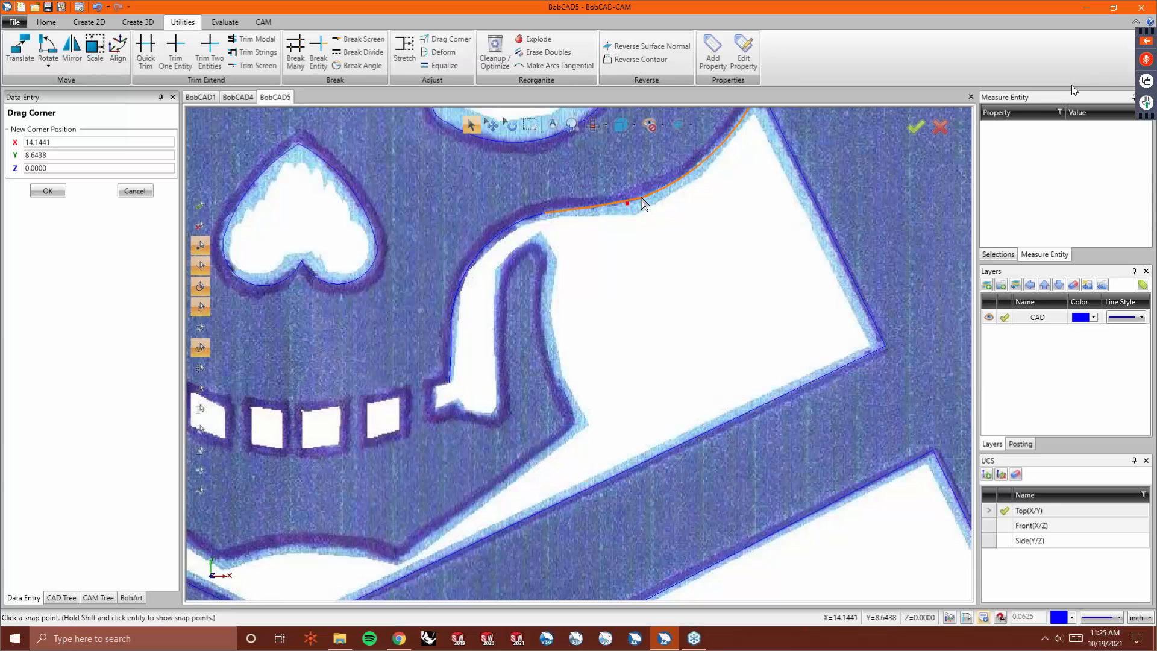
left_click(639, 205)
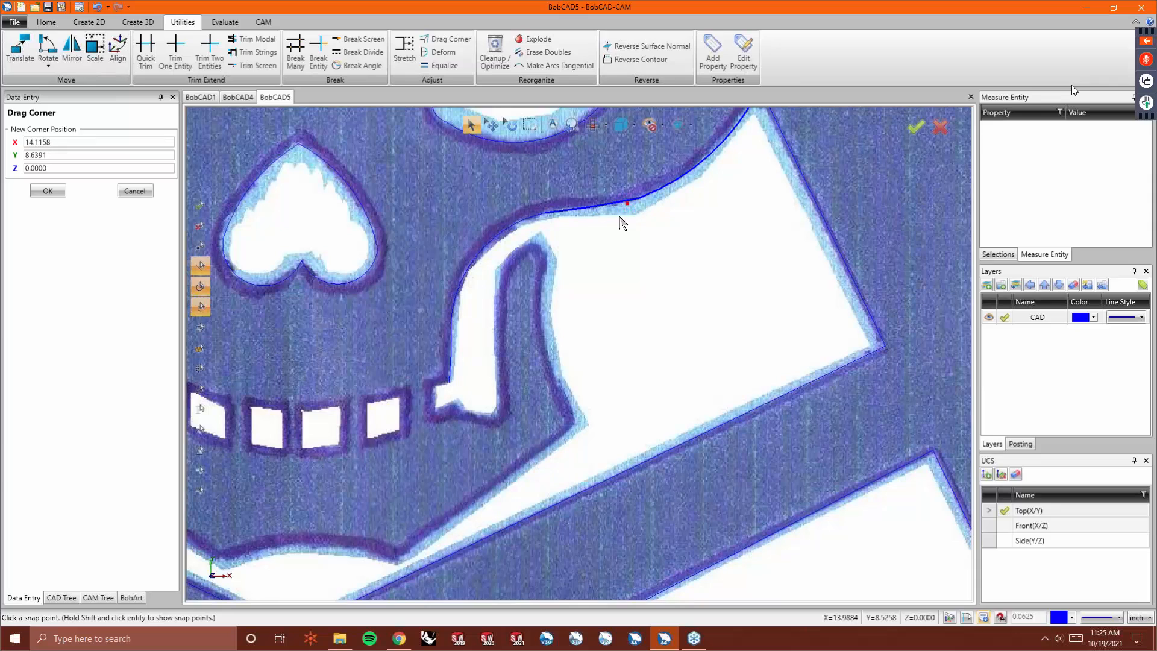
- Apply Deform to the upper segment of the jaw curve along the cheek
left_click(445, 52)
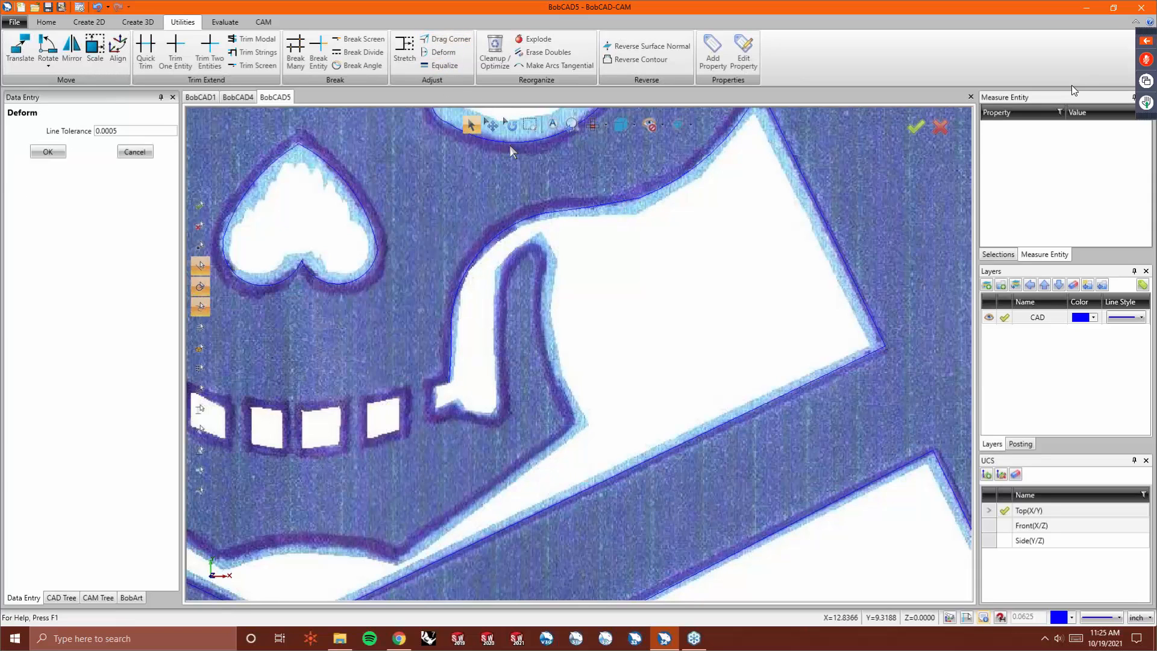
left_click(585, 210)
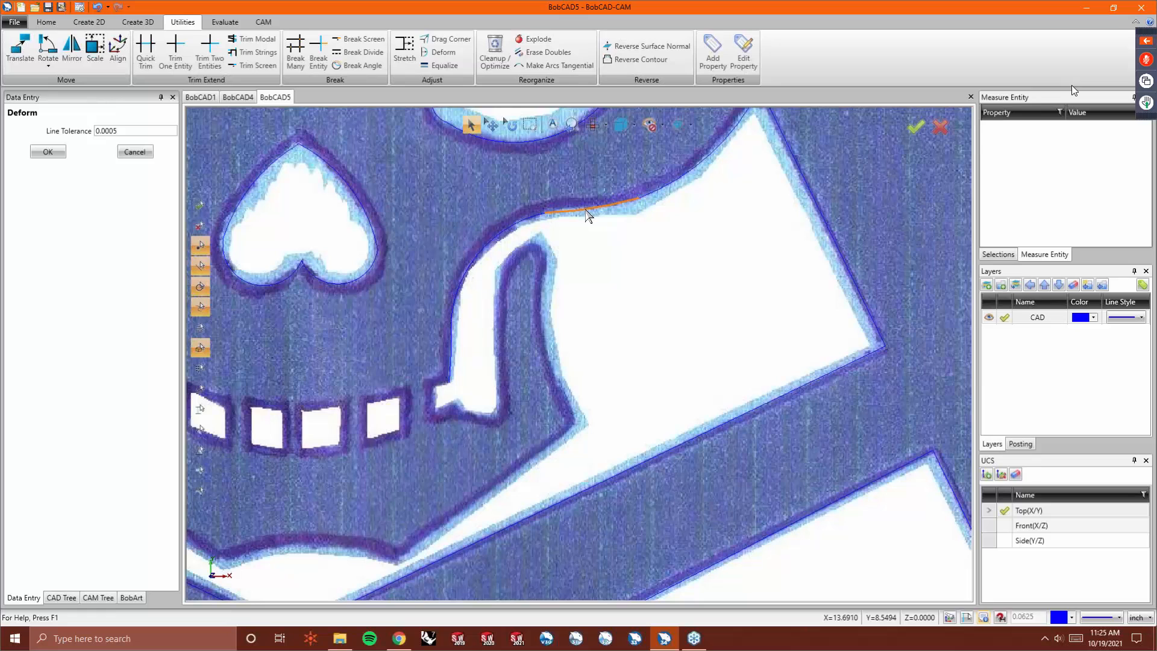
left_click(586, 210)
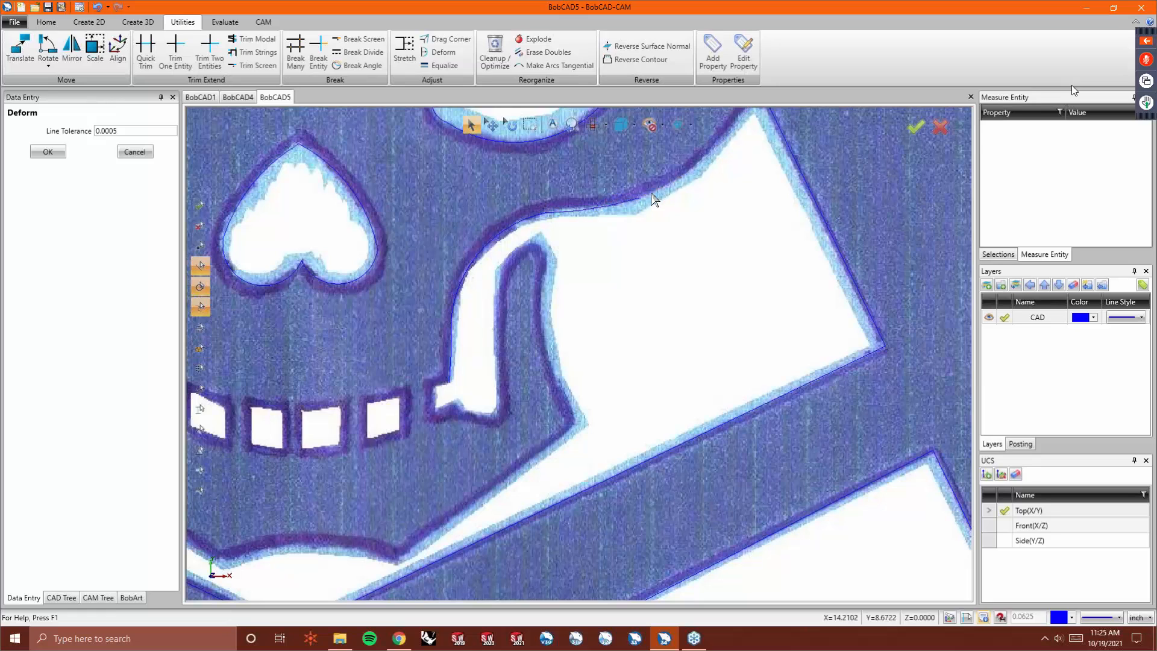
- Deform the long cheek arc slightly downward onto the traced image edge
left_click(446, 38)
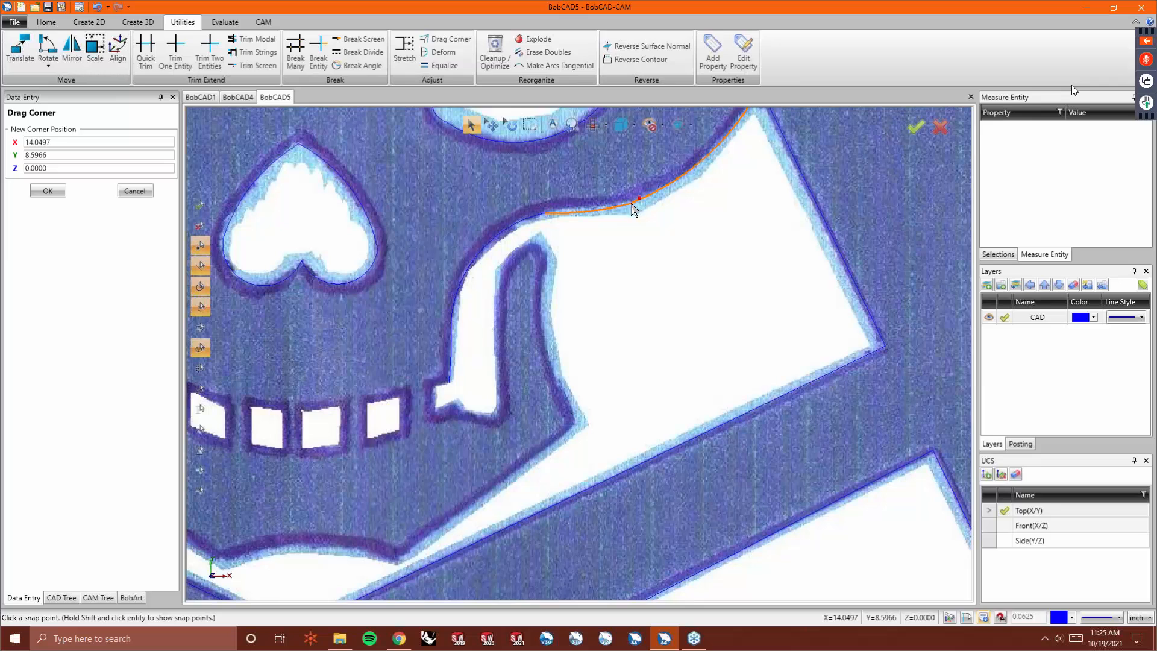
left_click(439, 65)
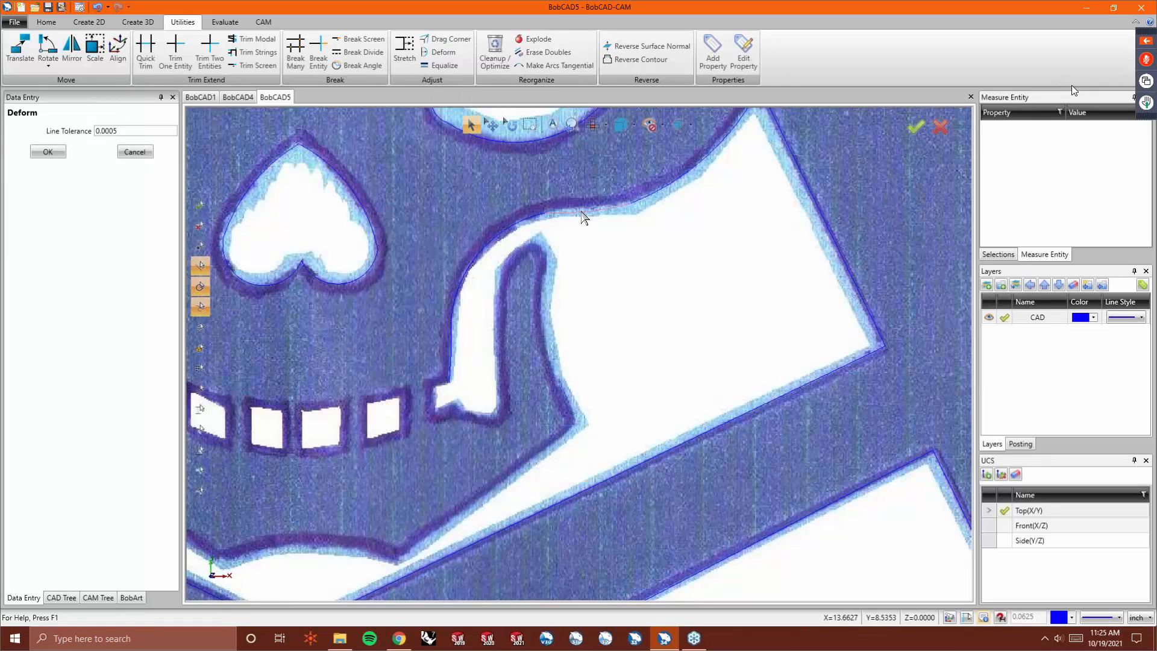
scroll(574, 254, "down", 2)
scroll(666, 176, "up", 5)
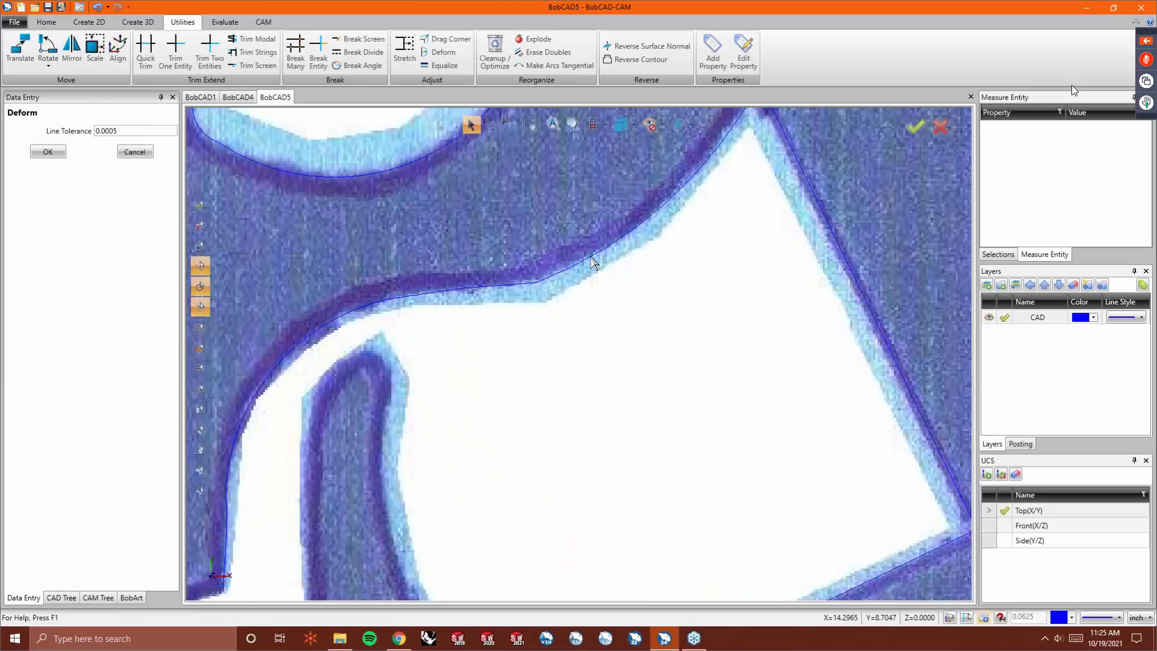
left_click(590, 255)
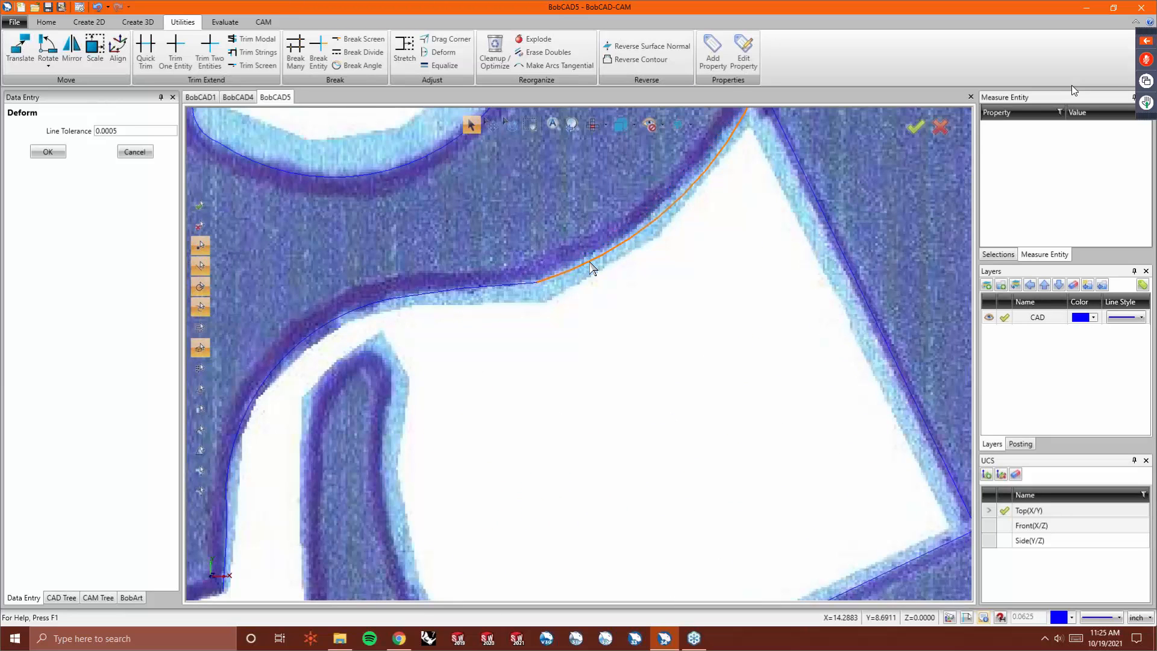
left_click(595, 264)
- Drag the corner between the cheek arc and the slanted line onto the image corner, then deform the arc onto the edge
scroll(597, 301, "down", 3)
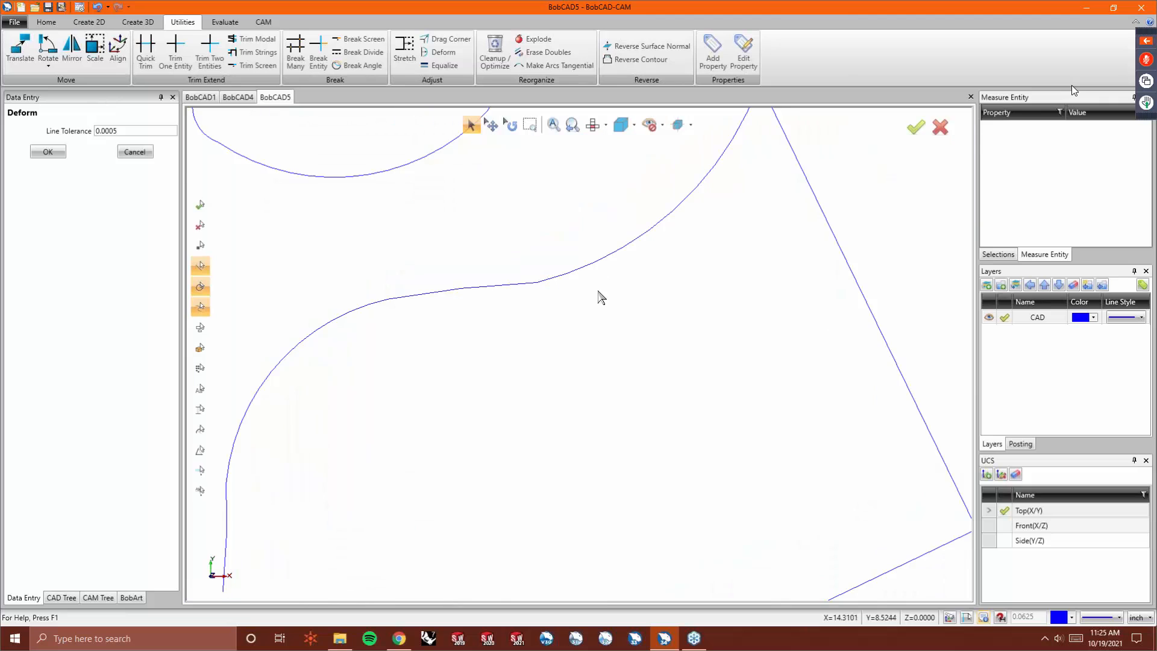
scroll(690, 180, "up", 5)
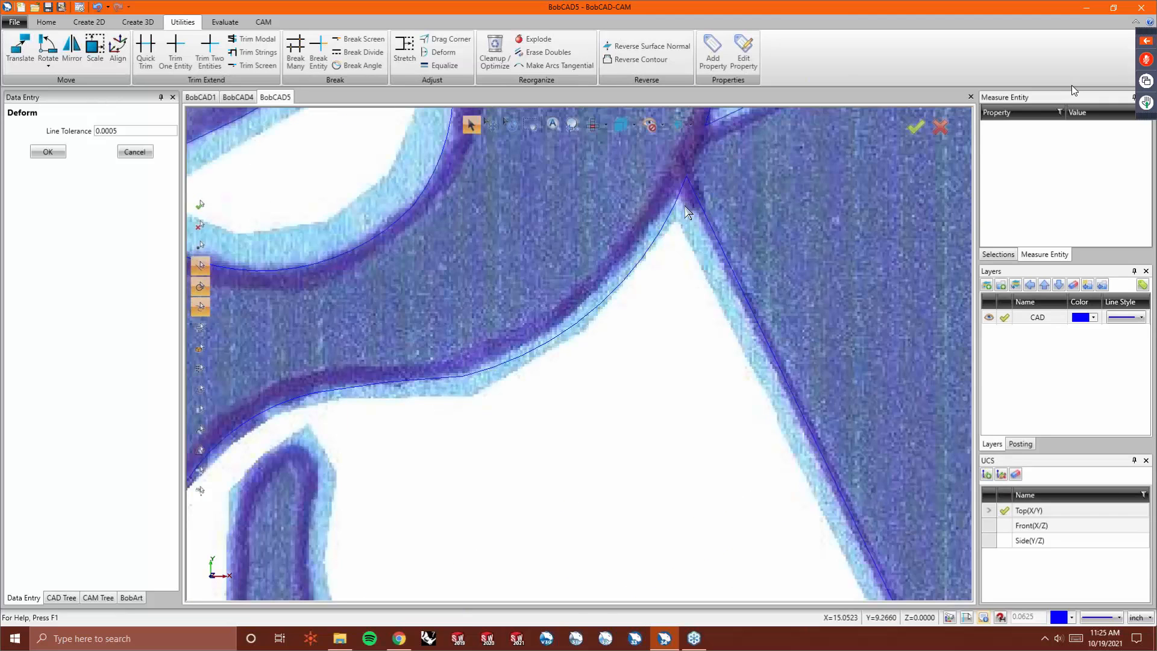
scroll(679, 261, "down", 2)
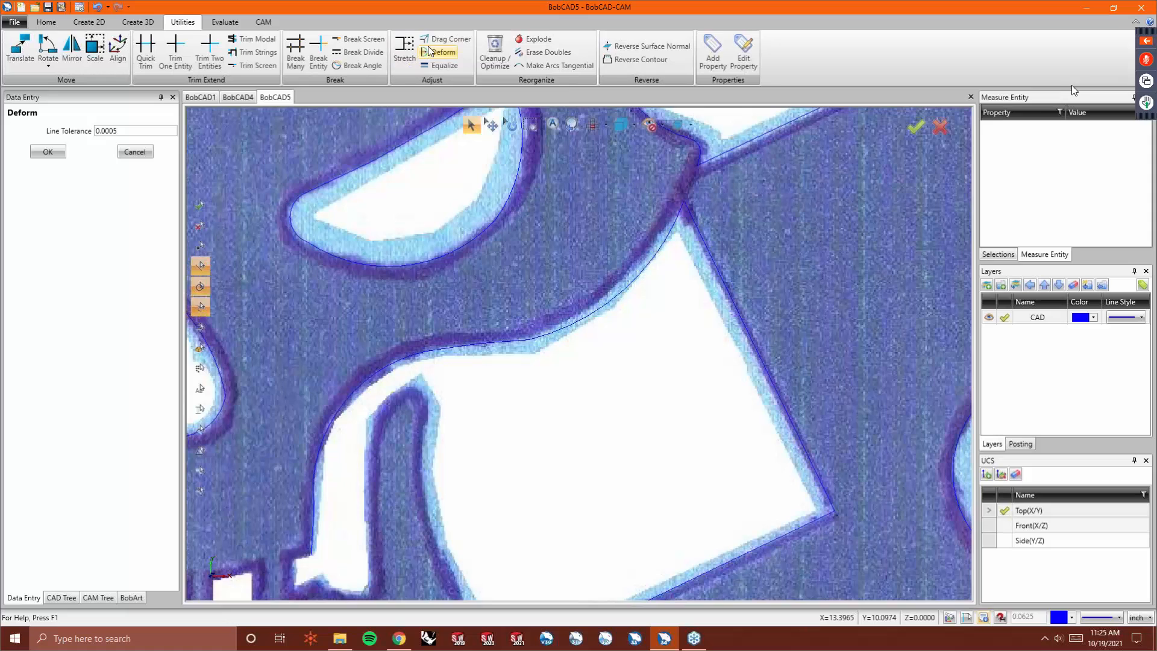
left_click(452, 38)
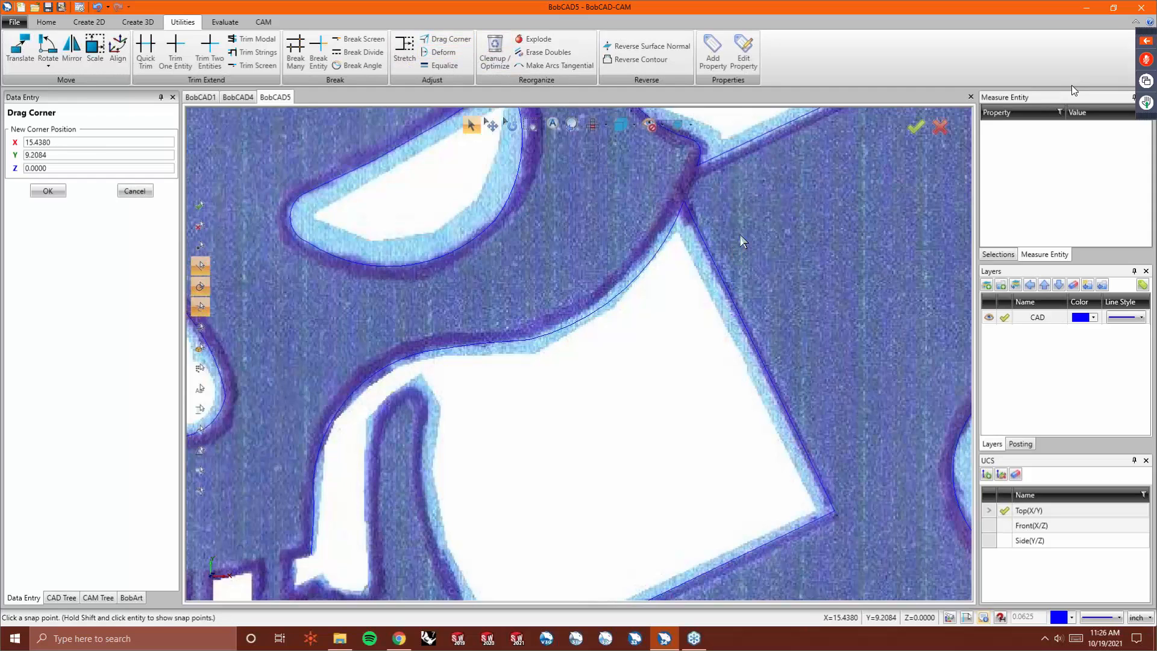
left_click(684, 203)
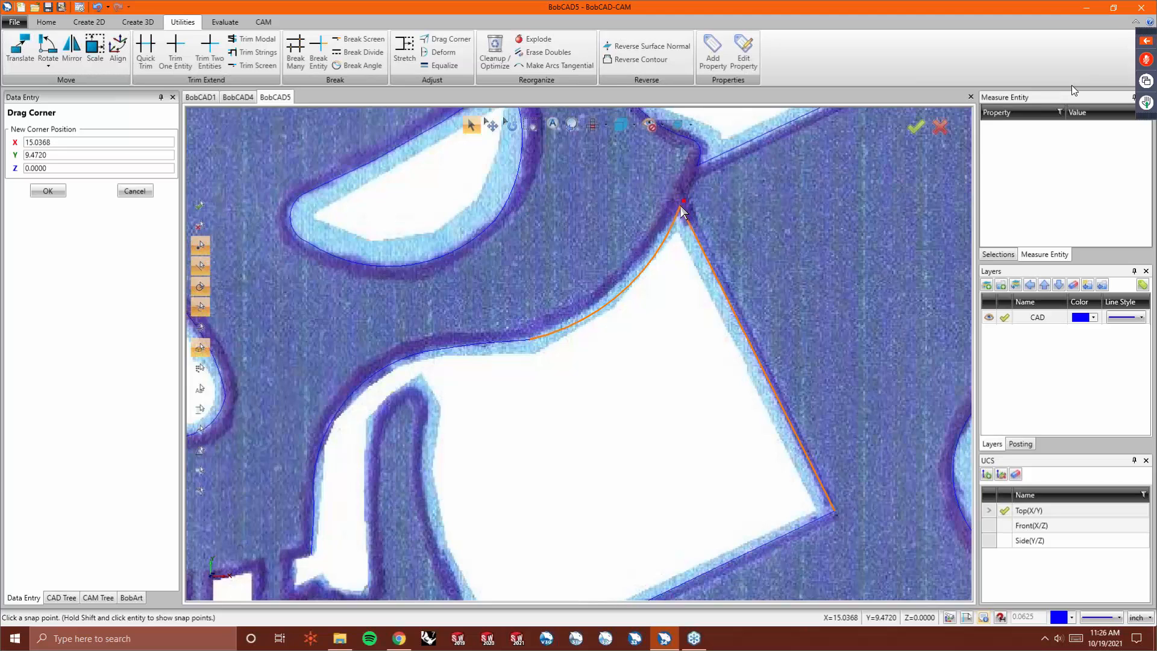
left_click(680, 207)
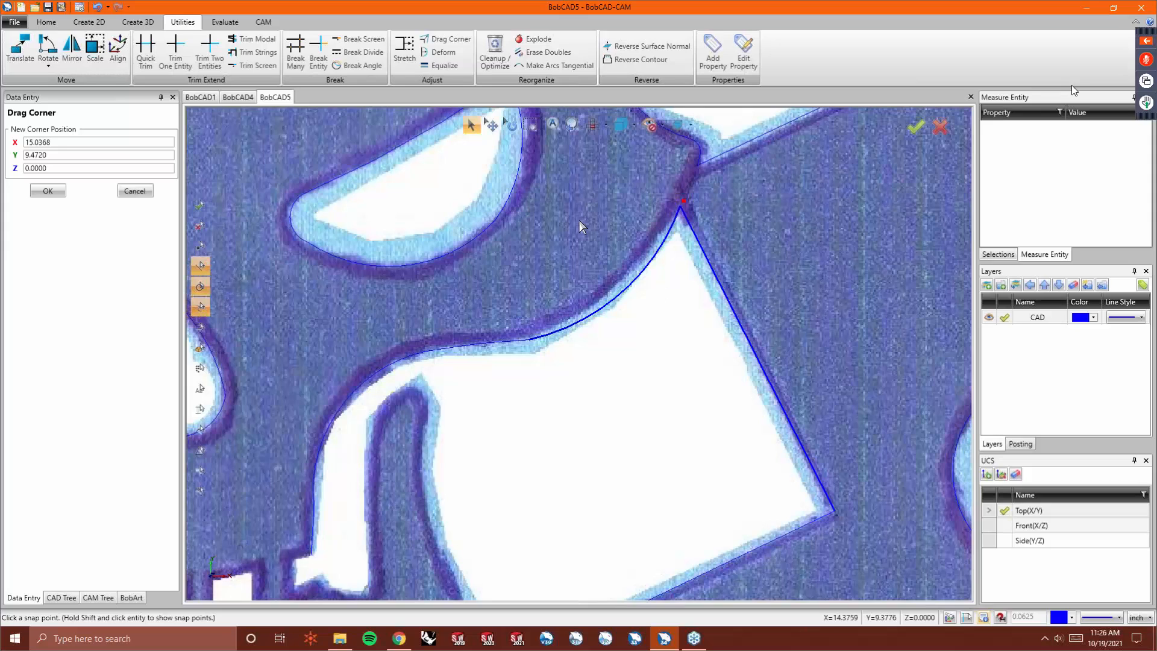
right_click(559, 260)
left_click(573, 280)
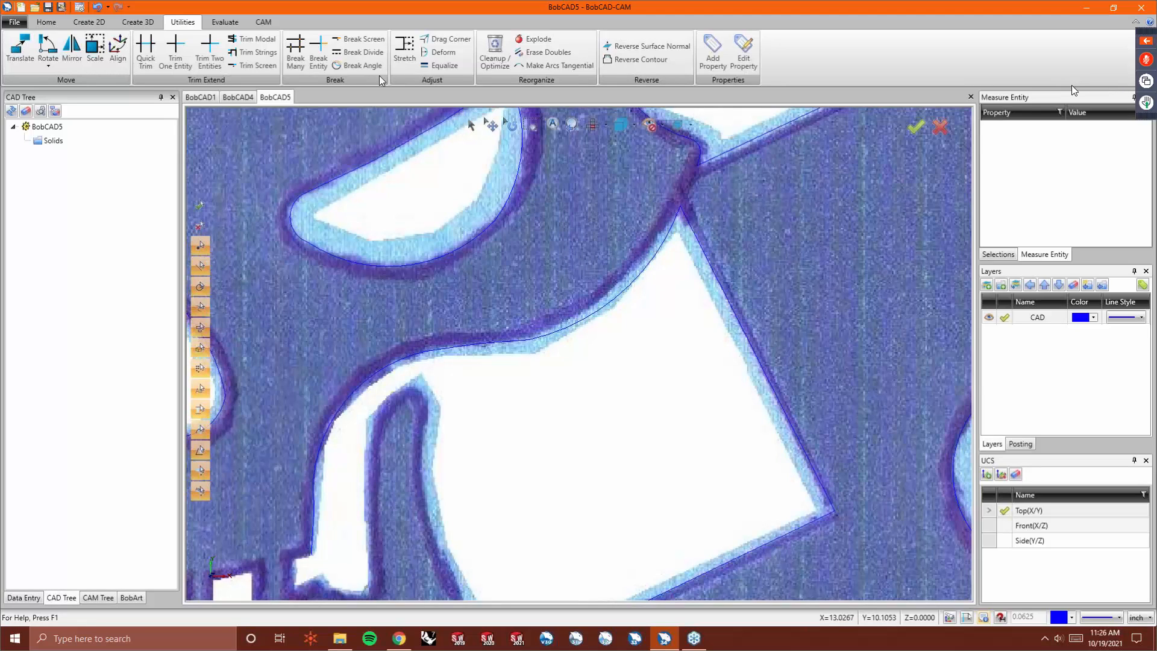
left_click(435, 54)
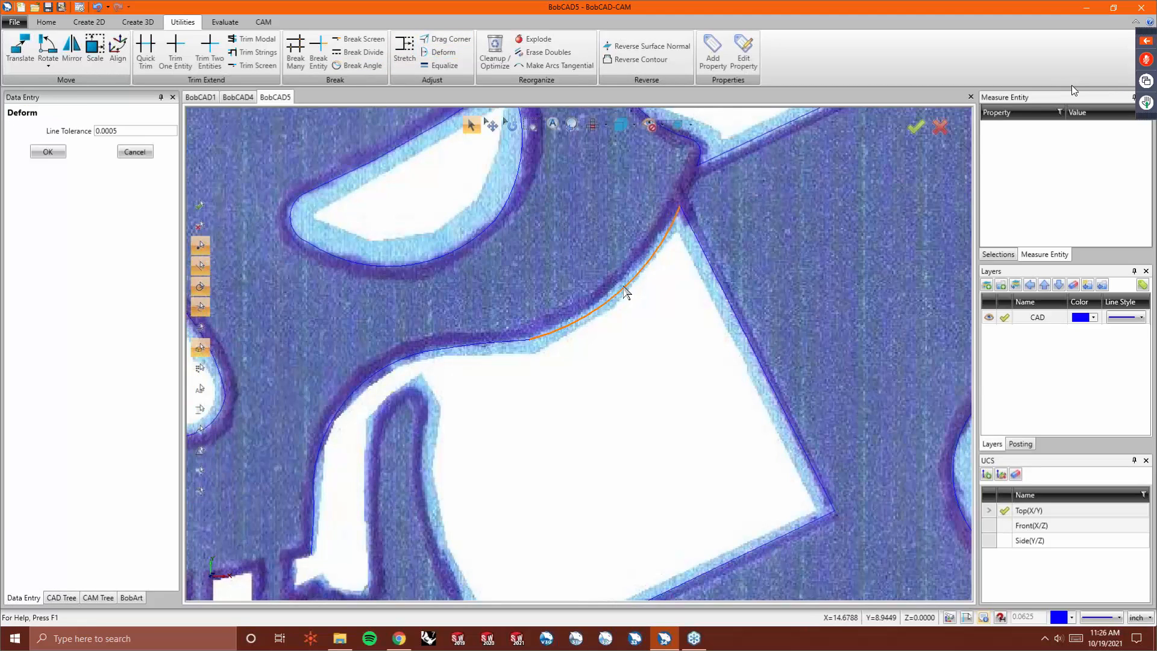
left_click_drag(617, 286, 622, 308)
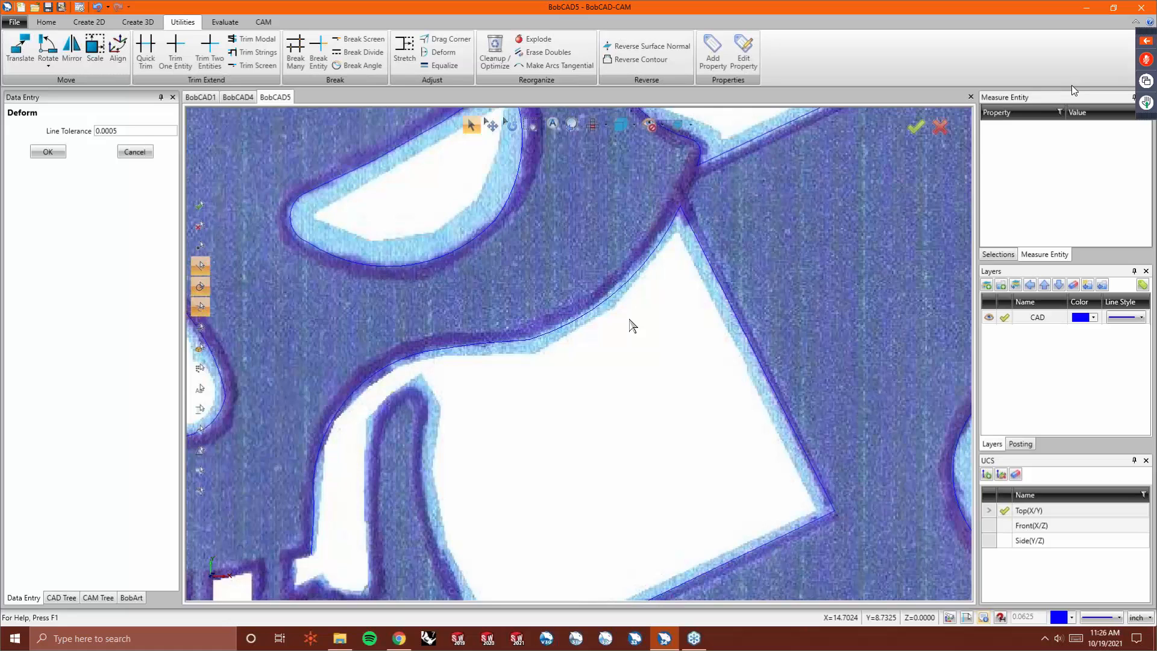
- Switch to the BobCAD1 document and measure the top line of the logo's stock rectangle
left_click(207, 96)
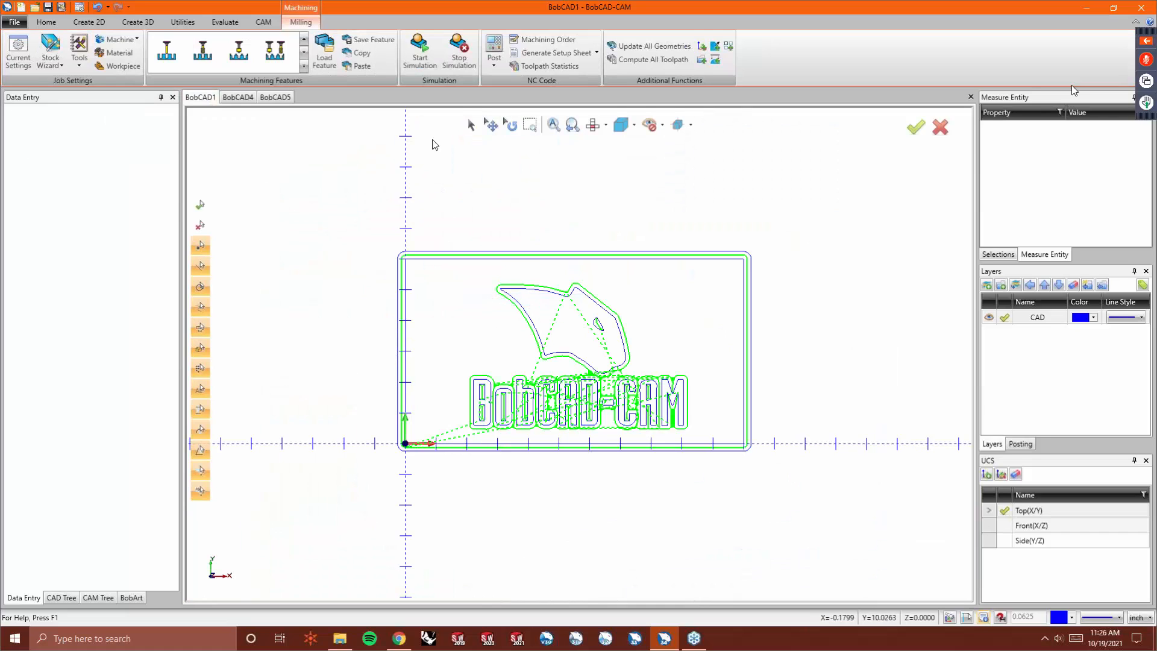
left_click(471, 125)
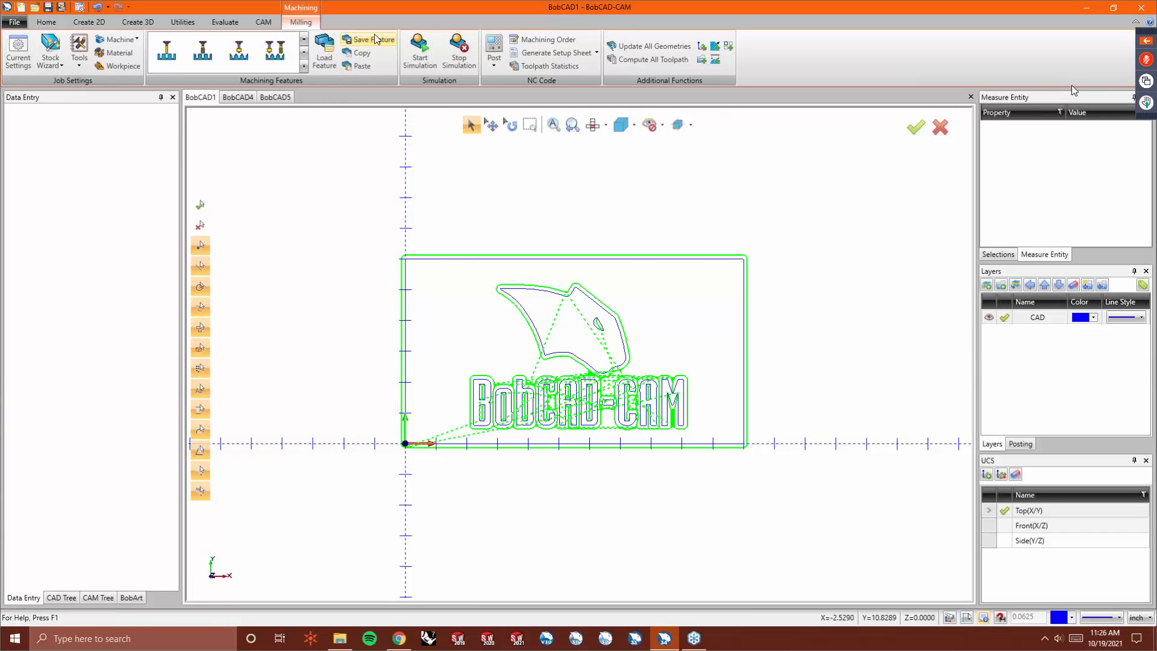
left_click(225, 22)
left_click(263, 51)
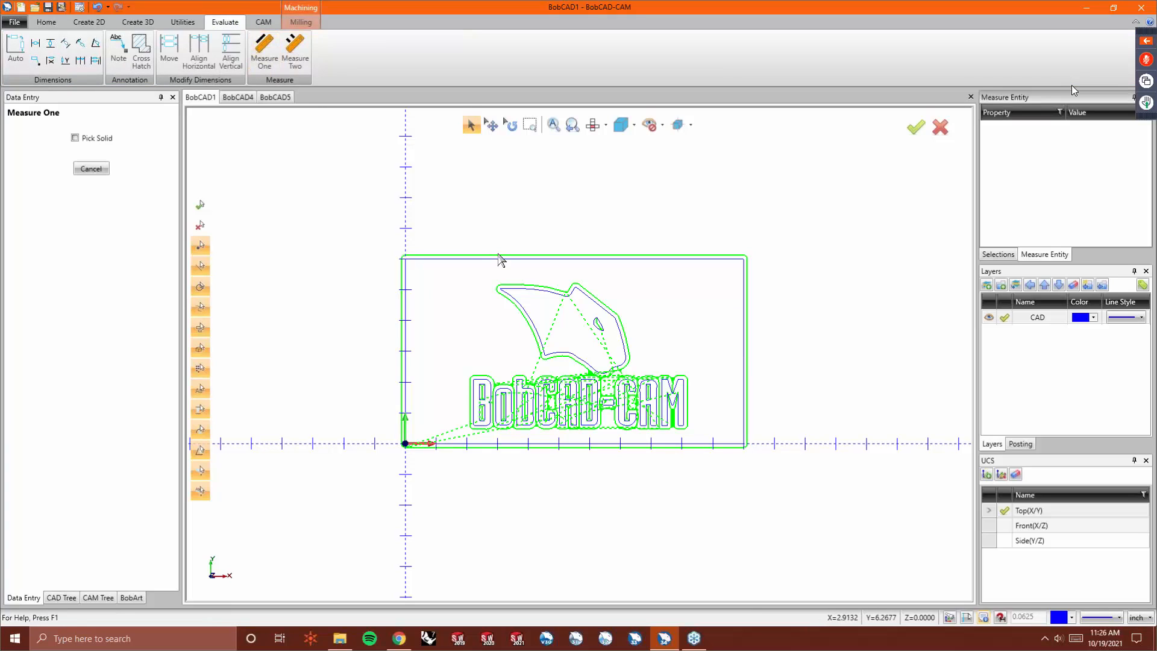
left_click(497, 257)
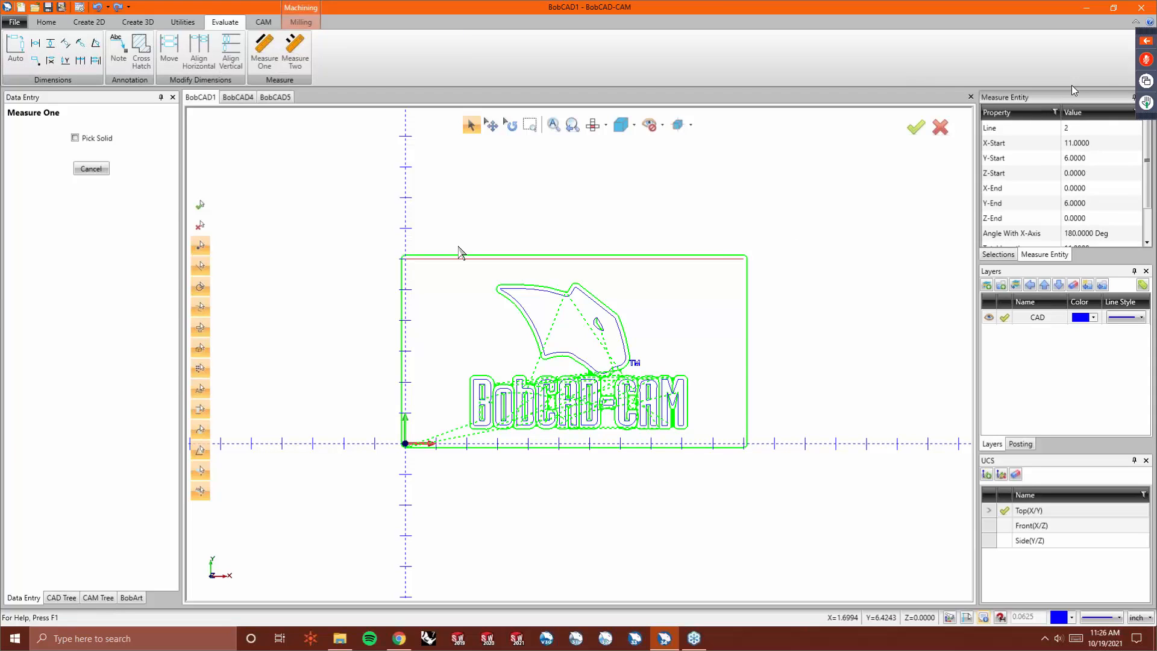
right_click(461, 211)
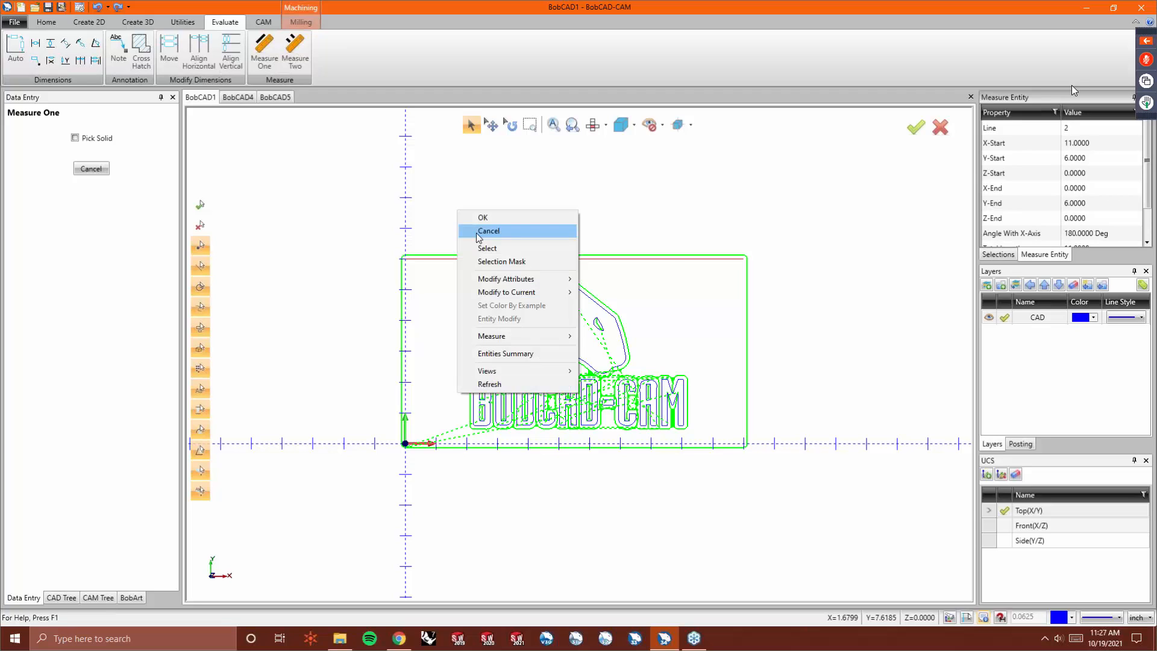
left_click(479, 235)
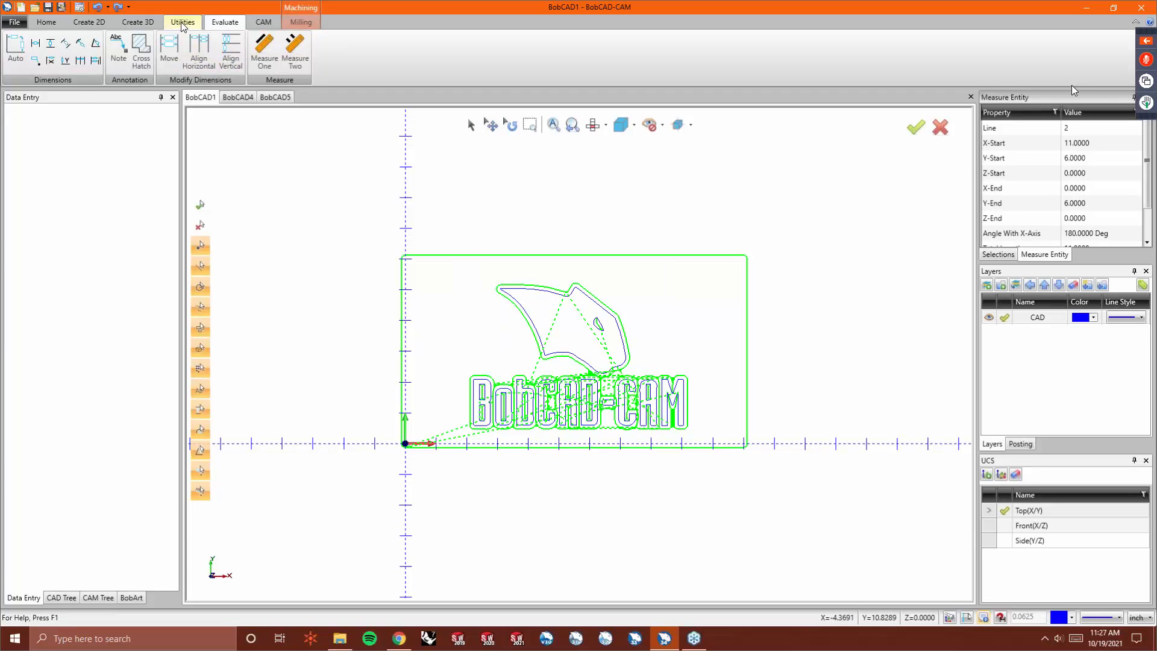
- Edit the BobCAD-CAM logo's vectorization and change the image X size in the Raster to Vector dialog
left_click(97, 597)
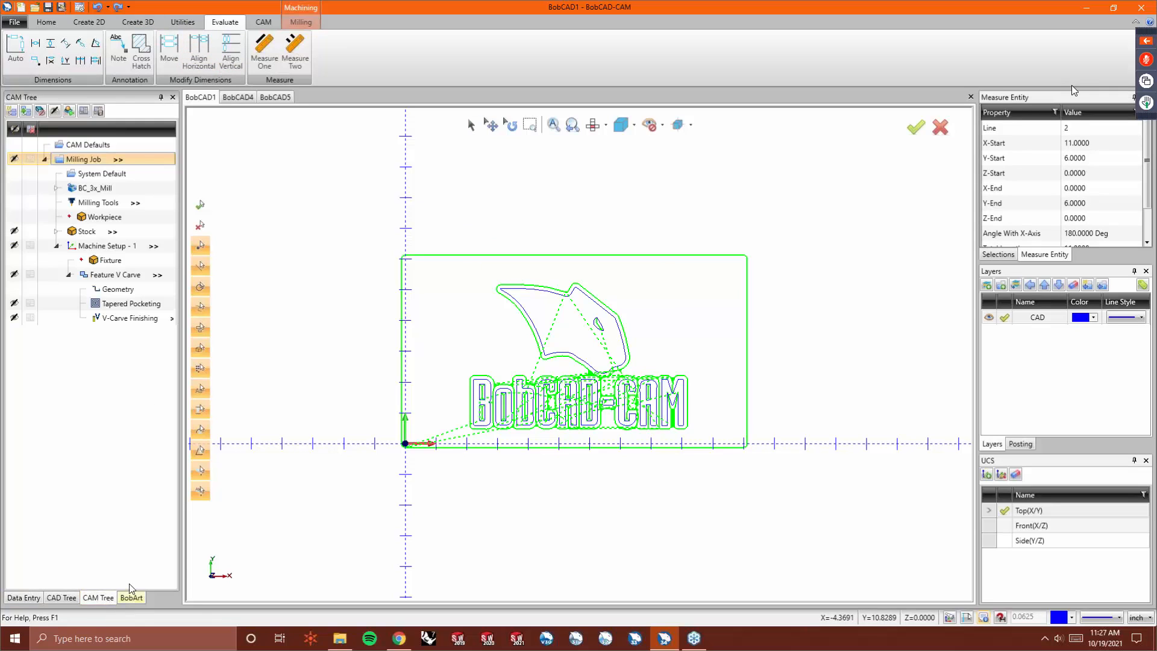
left_click(128, 600)
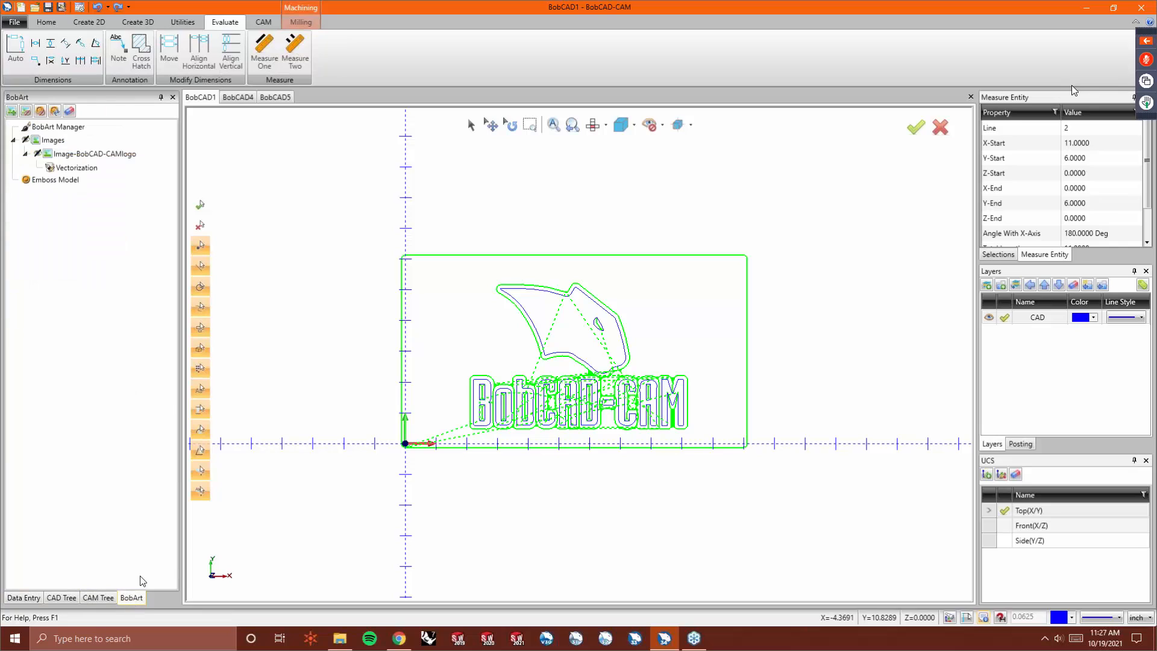
right_click(84, 167)
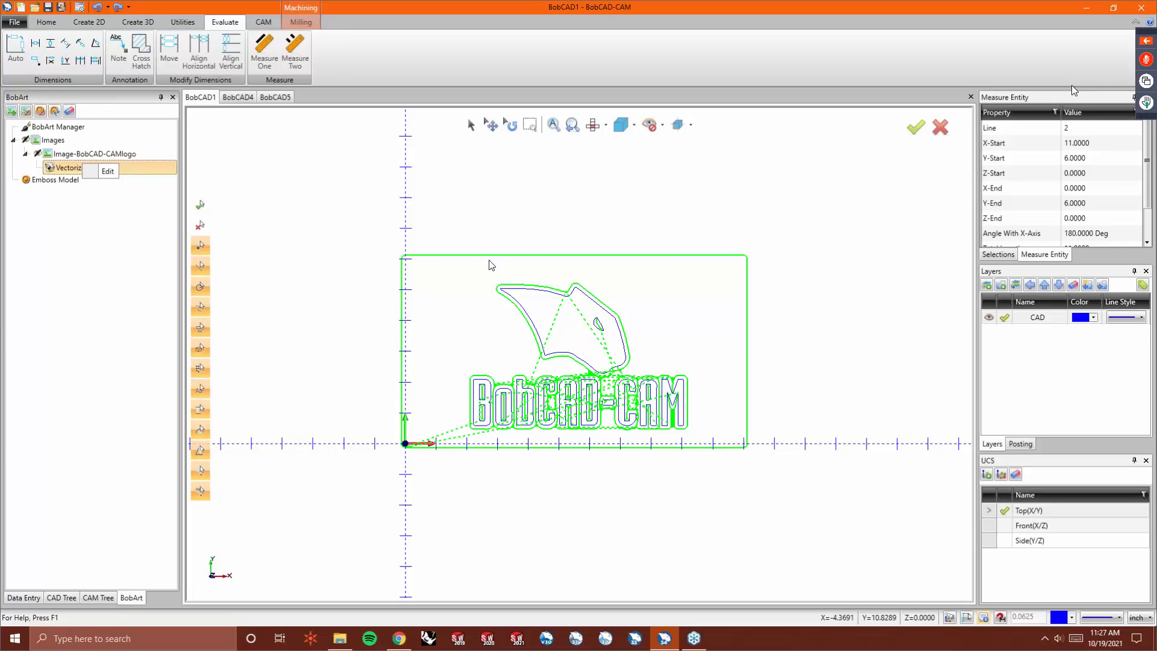
left_click(107, 171)
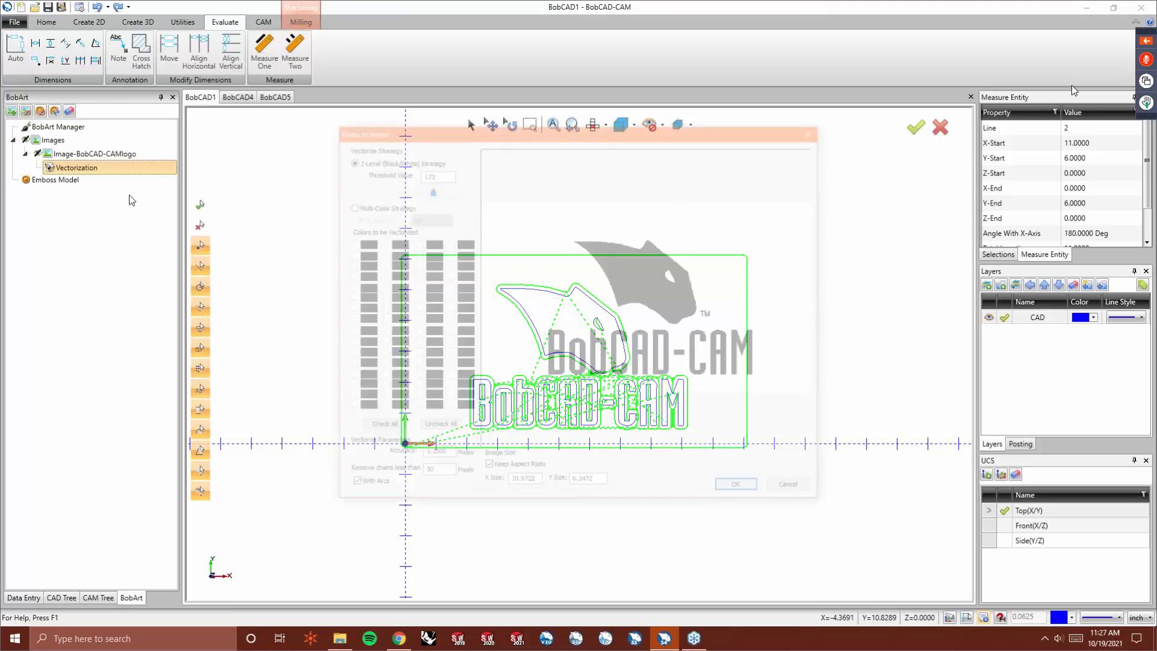
double_click(533, 485)
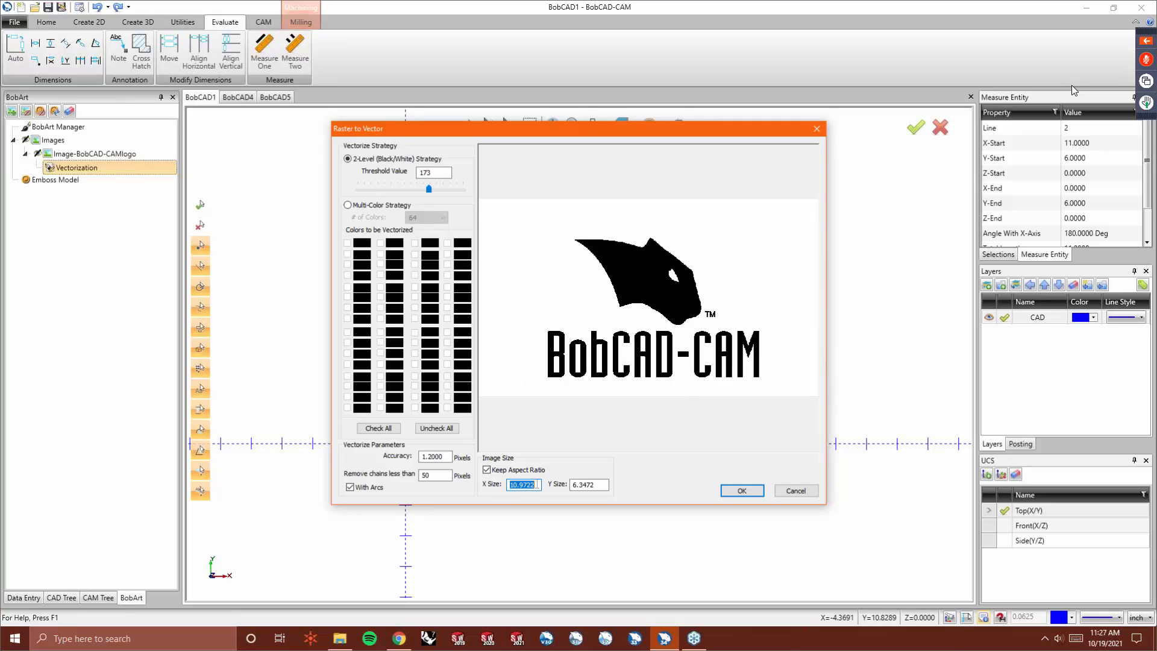
type("12")
key("Tab")
left_click(744, 491)
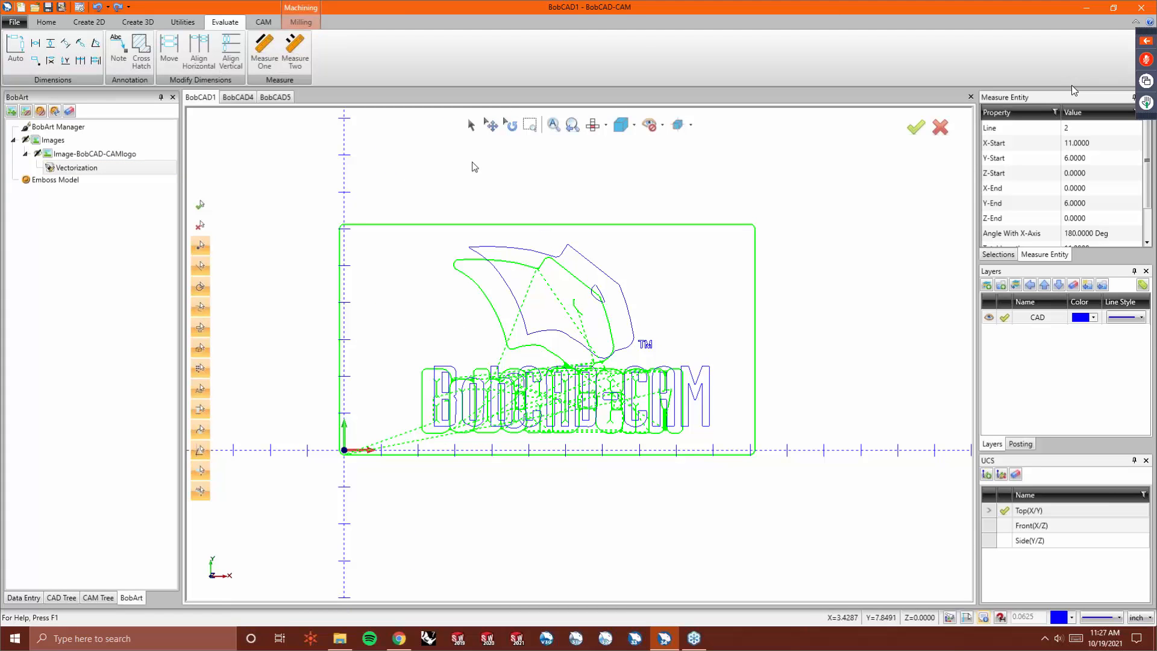
- Measure the distance between the left and right ends of the BobCAD-CAM lettering
left_click(294, 45)
left_click(438, 390)
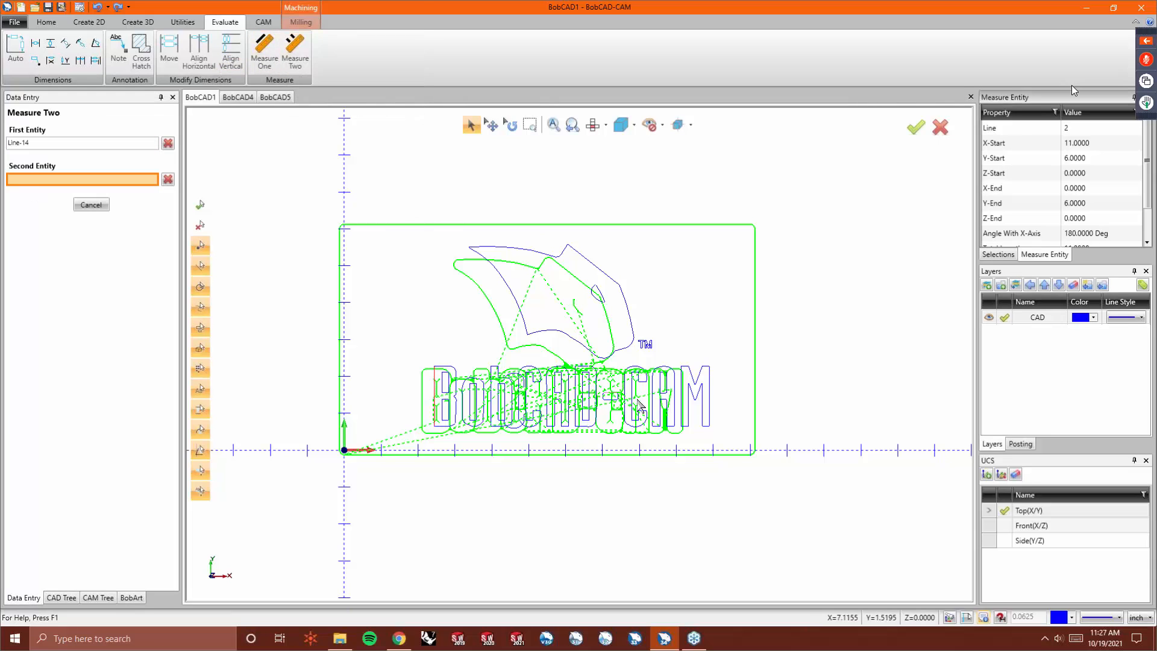
left_click(709, 401)
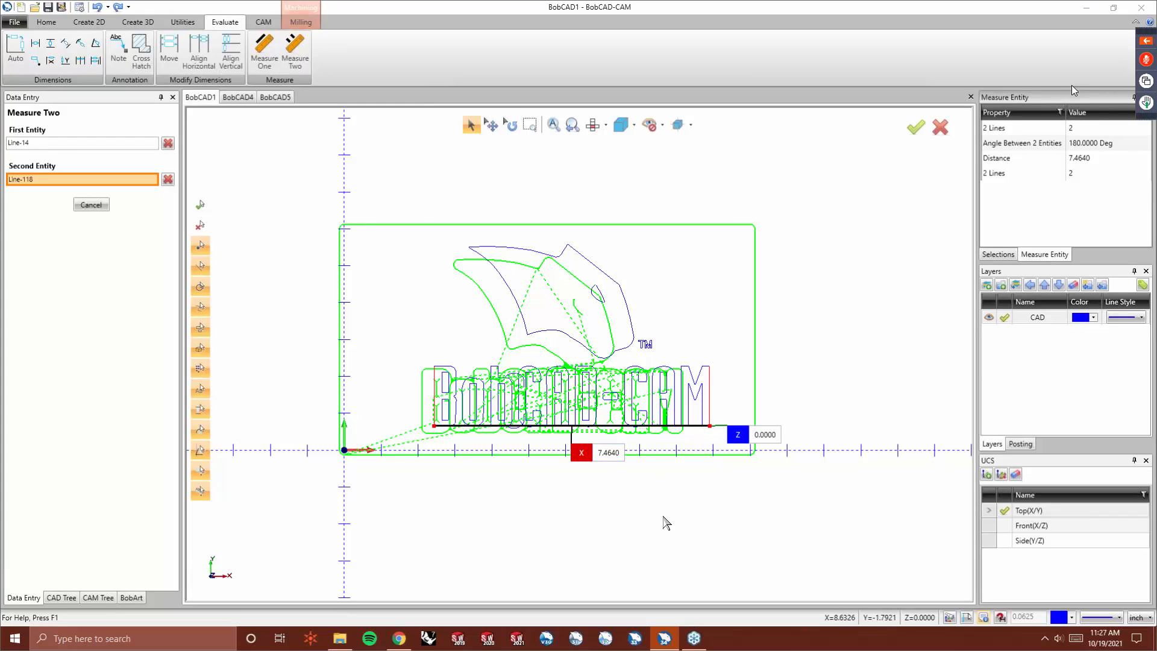
right_click(538, 457)
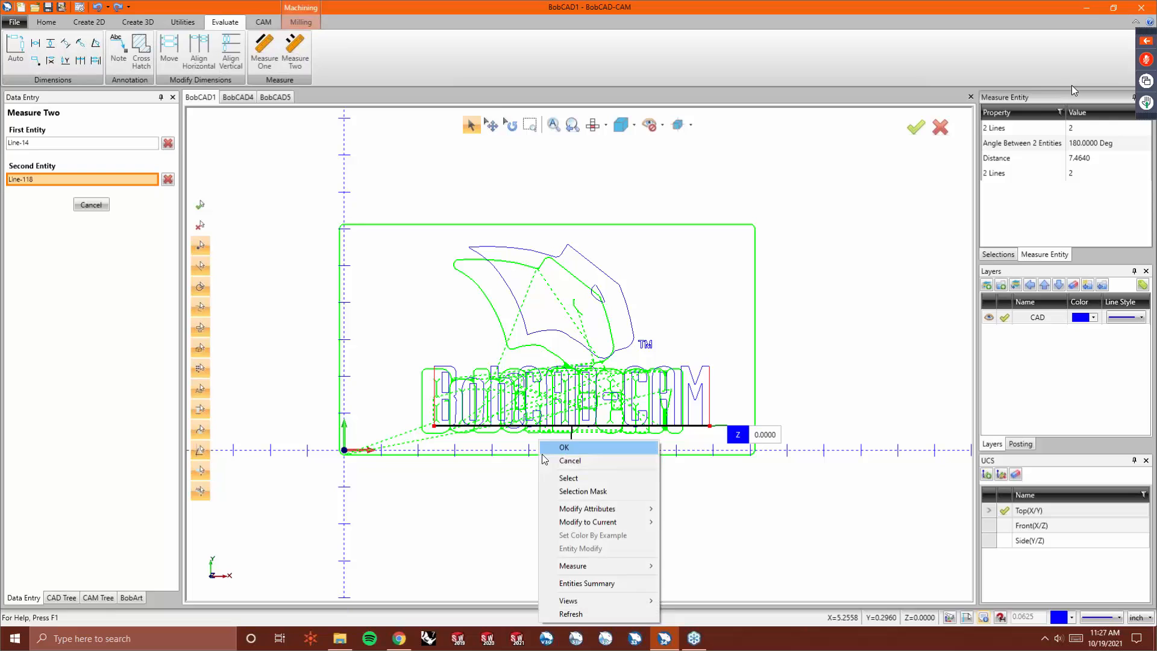
left_click(551, 458)
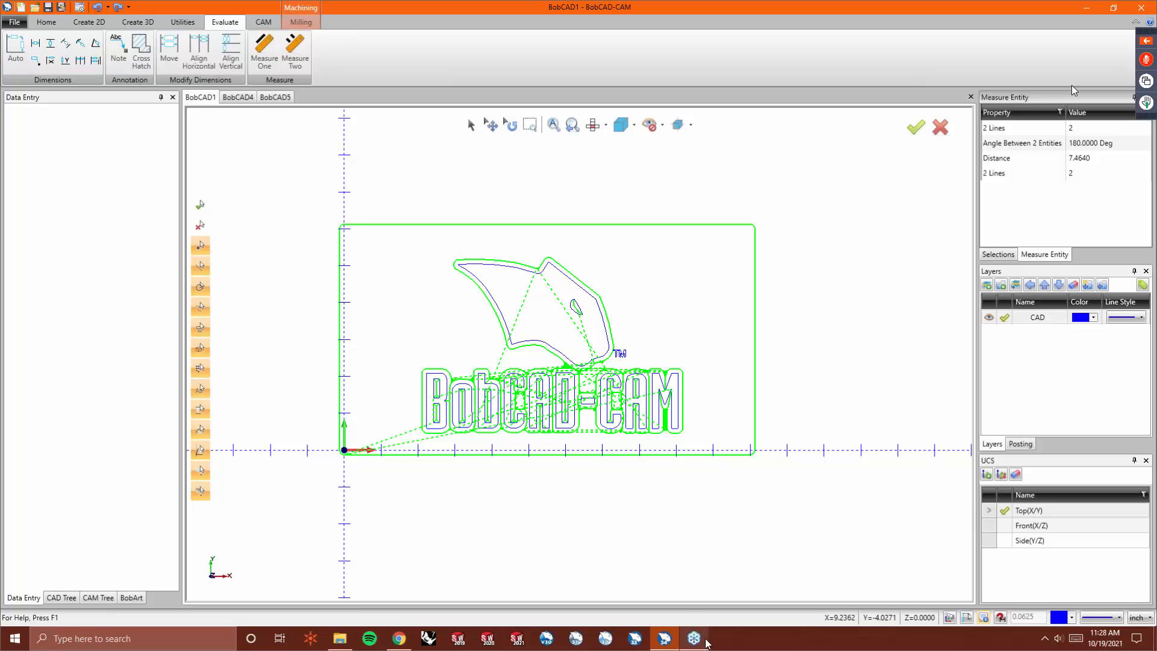
- Switch to the BobCAD5 document and draw continuous lines around the notch beside the teeth on the skull's right jaw prong
left_click(265, 101)
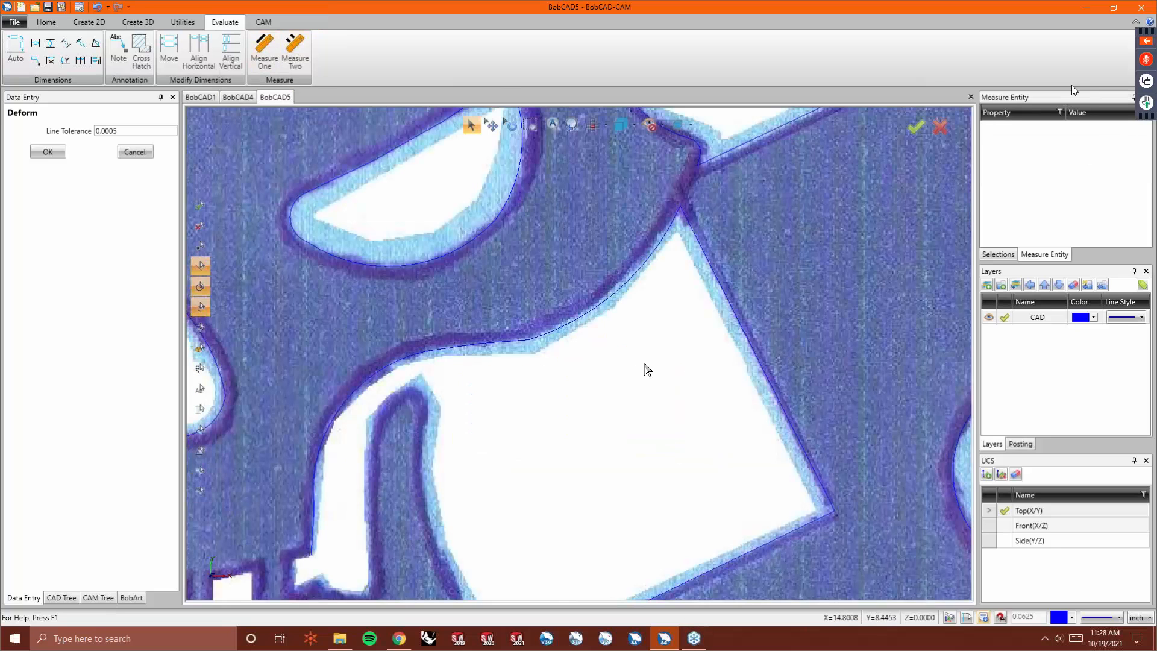
scroll(647, 365, "down", 4)
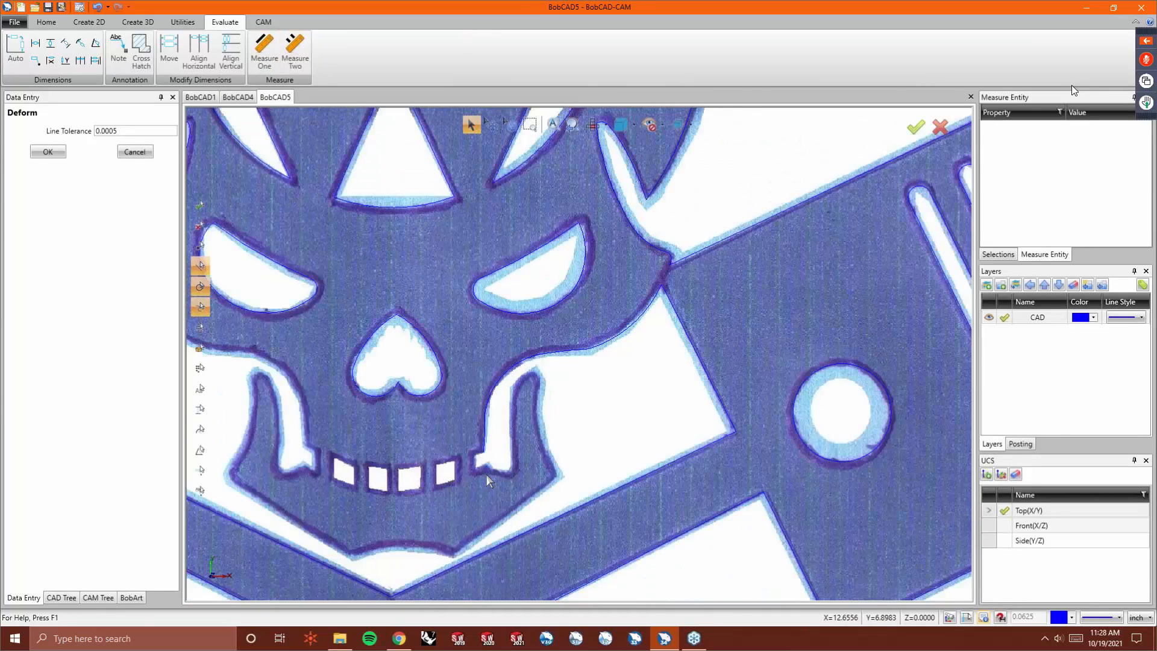
scroll(487, 475, "up", 6)
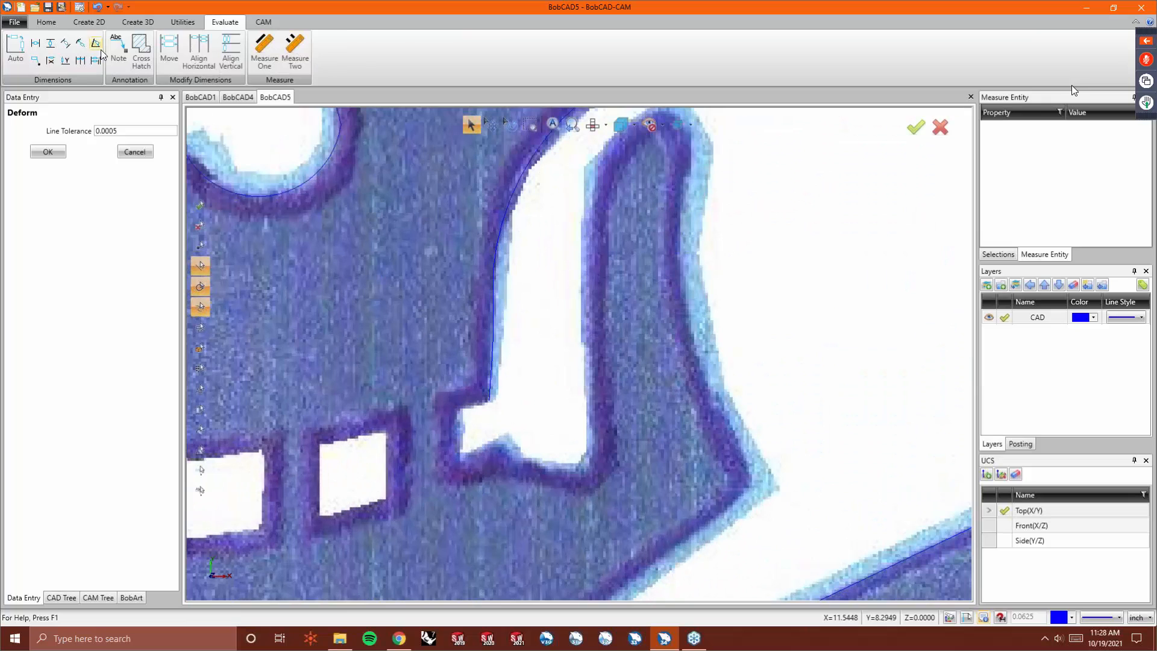
left_click(90, 22)
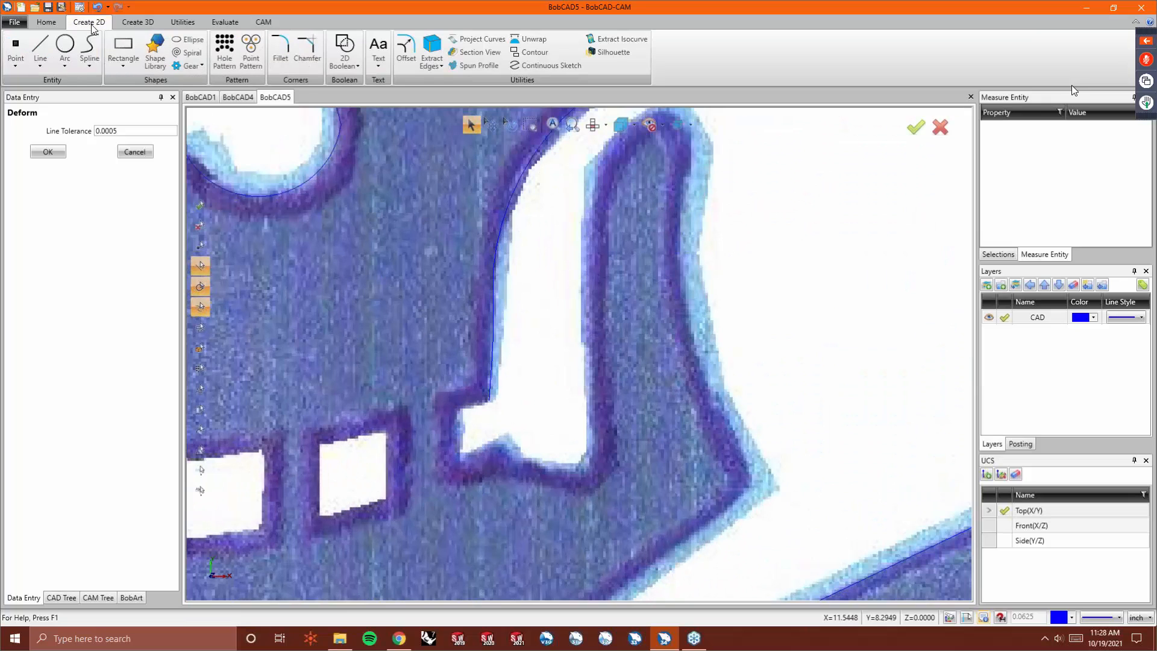
left_click(40, 65)
left_click(75, 98)
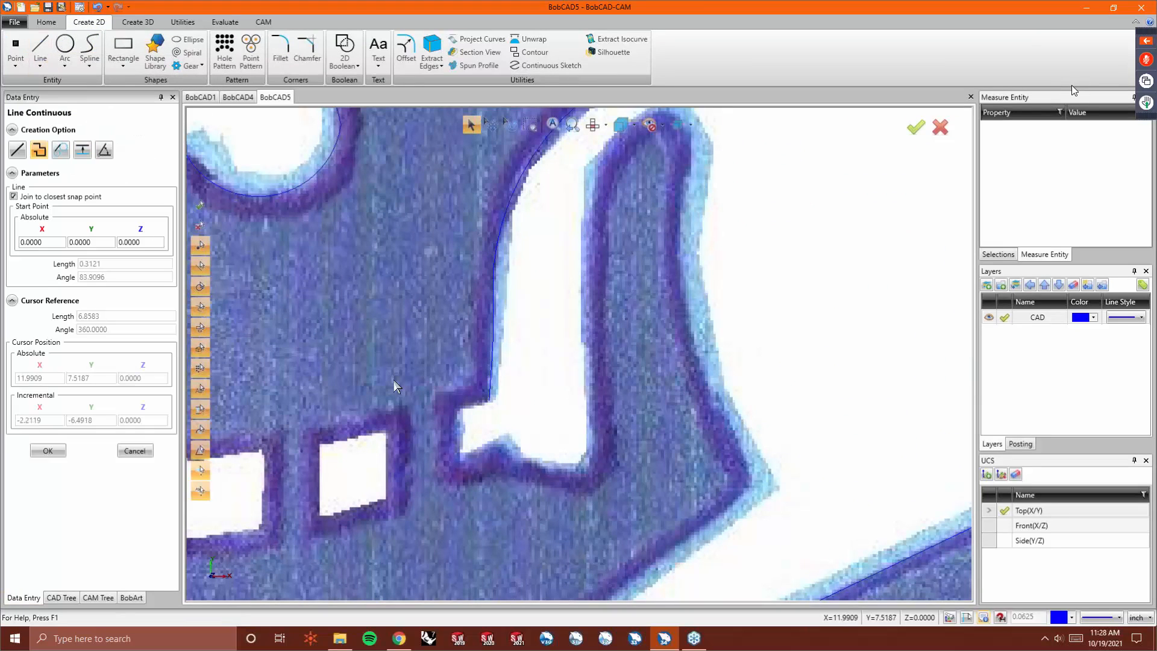
left_click(490, 402)
left_click(457, 408)
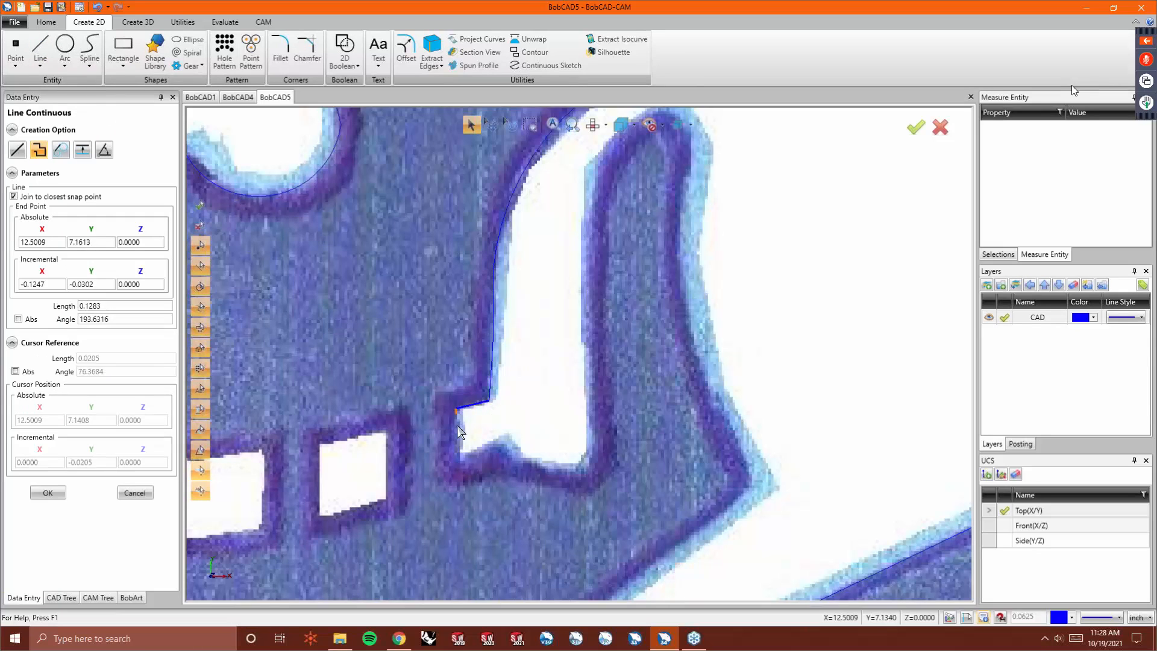
left_click(461, 456)
left_click(503, 438)
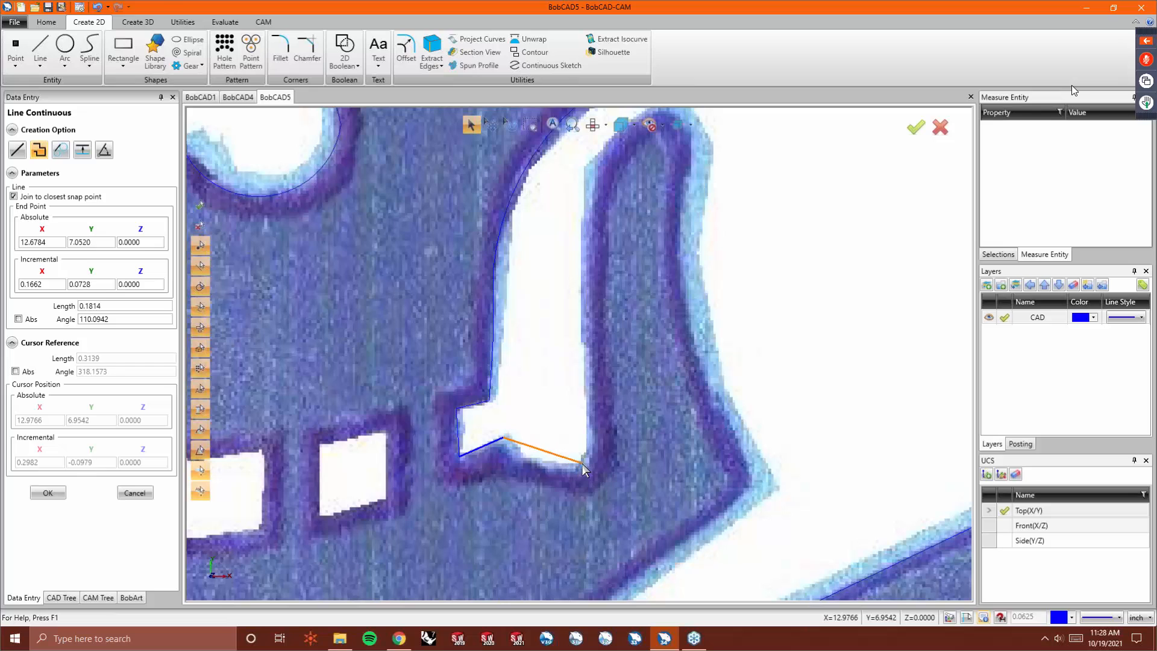
- Start a continuous sketch at that notch and trace the right jaw prong's inner edge upward
left_click(545, 65)
left_click(503, 438)
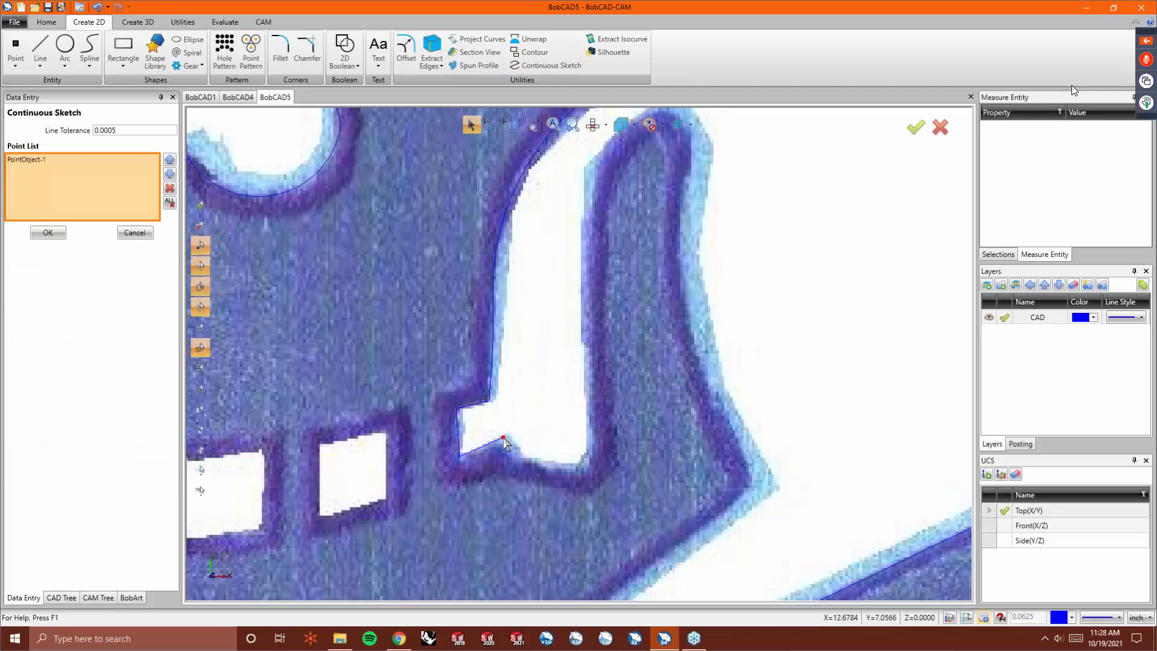
left_click(540, 460)
left_click(573, 464)
left_click(584, 453)
left_click(589, 429)
left_click(588, 375)
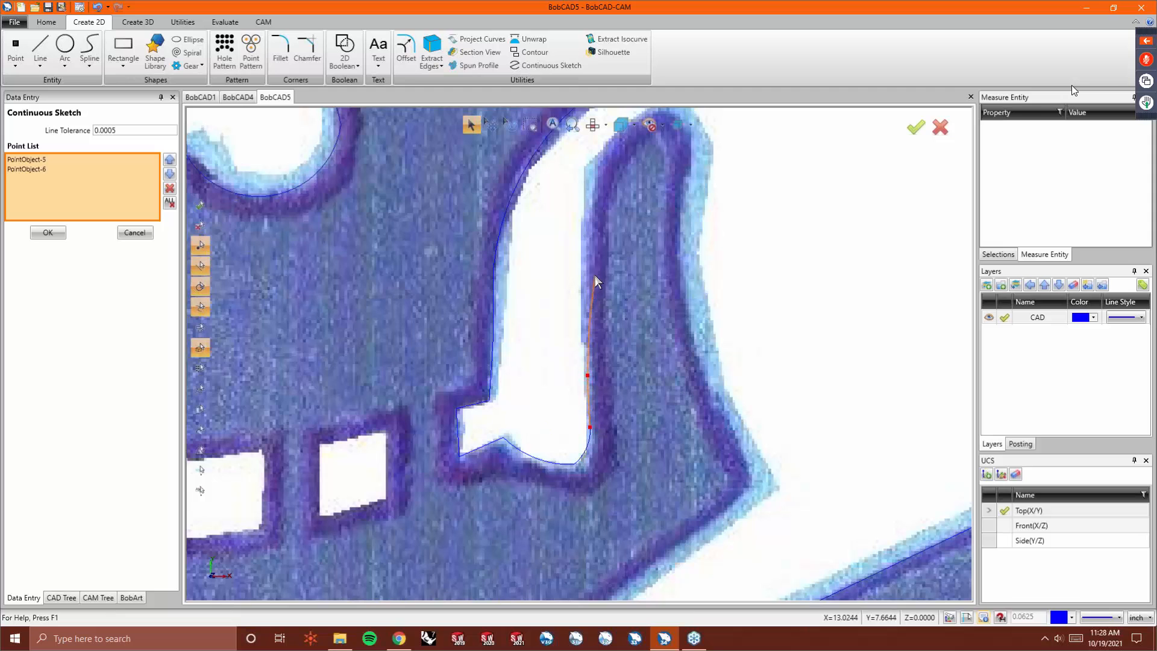
left_click(595, 173)
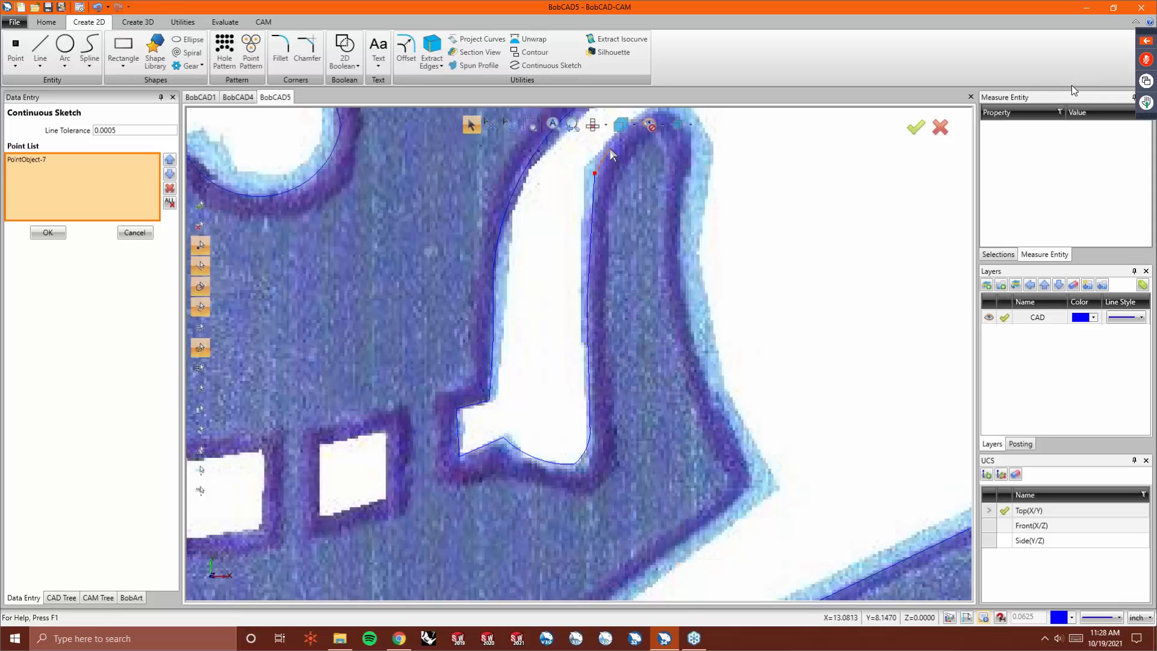
scroll(578, 183, "down", 3)
scroll(576, 248, "up", 5)
- Continue the sketch over the right prong's tip and down the jaw's outer edge
left_click(569, 283)
left_click(617, 269)
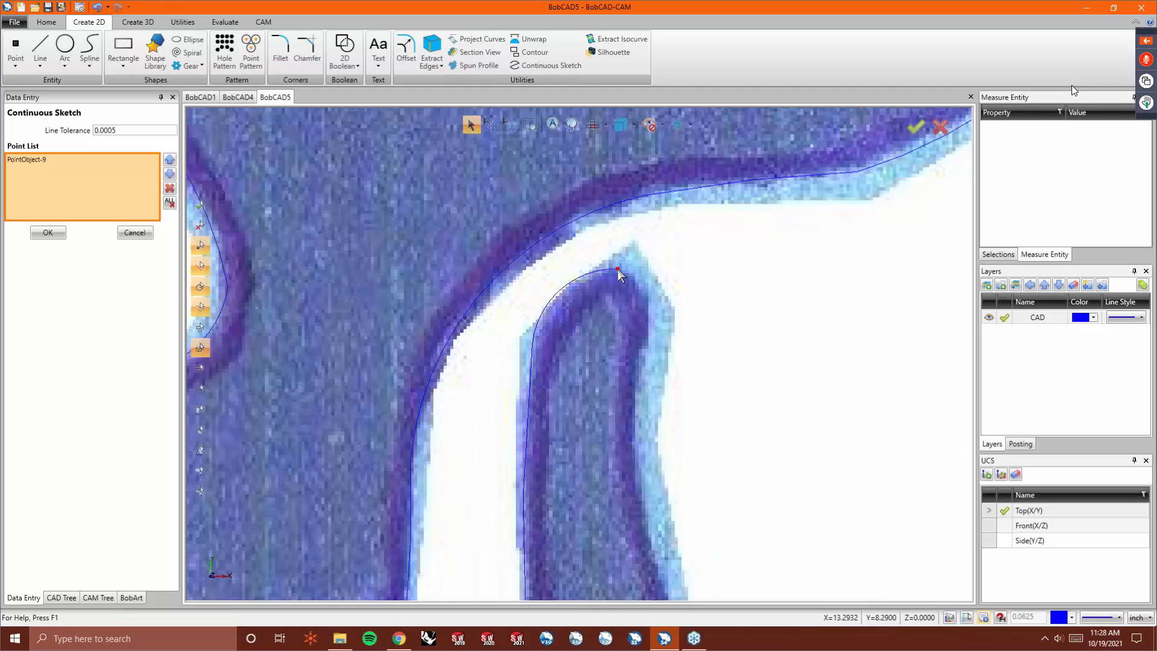
left_click(649, 304)
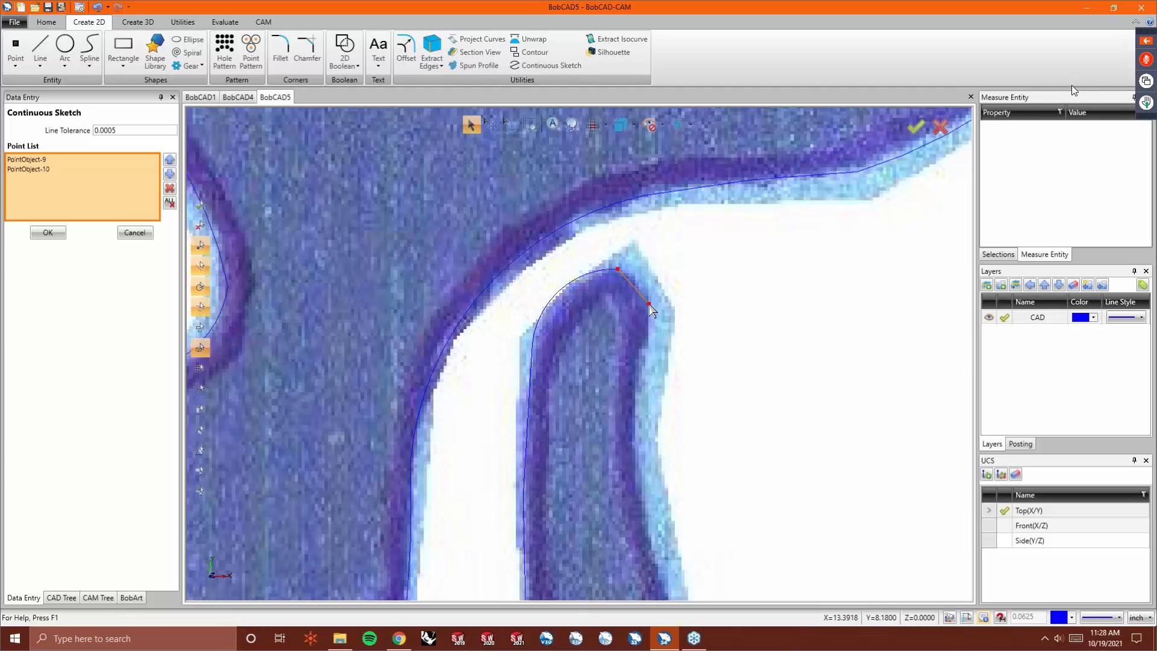
left_click(645, 338)
left_click(633, 438)
left_click(655, 563)
scroll(591, 378, "down", 5)
left_click(624, 469)
left_click(636, 488)
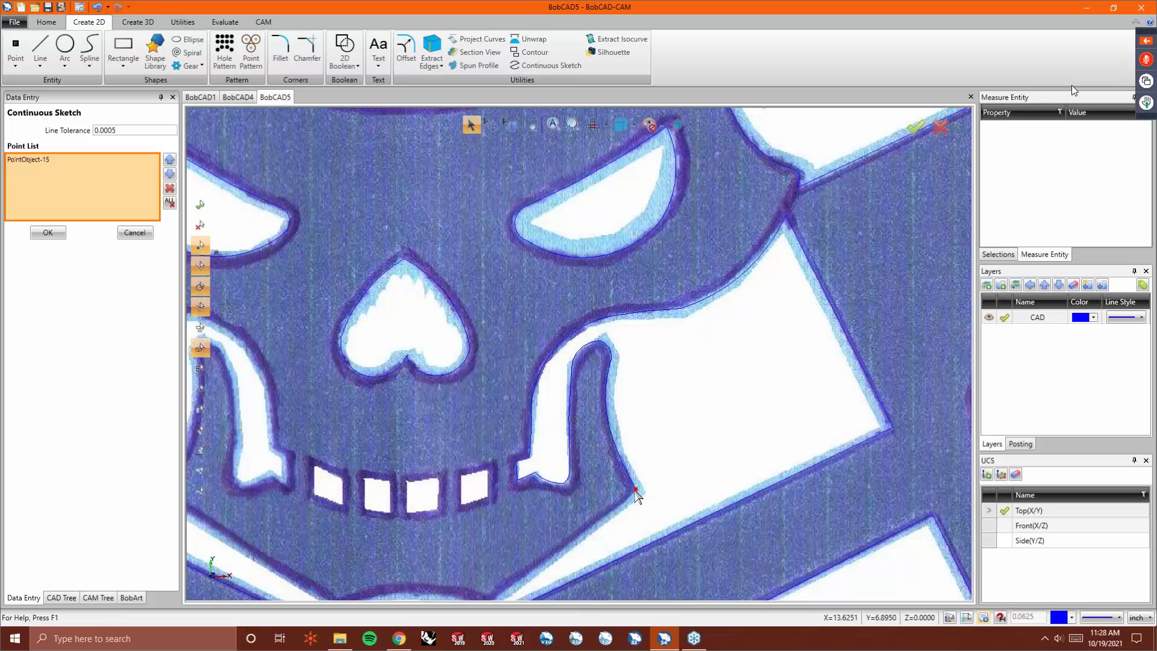
- Continue the sketch along the bottom of the jaw to its left corner
scroll(602, 500, "down", 3)
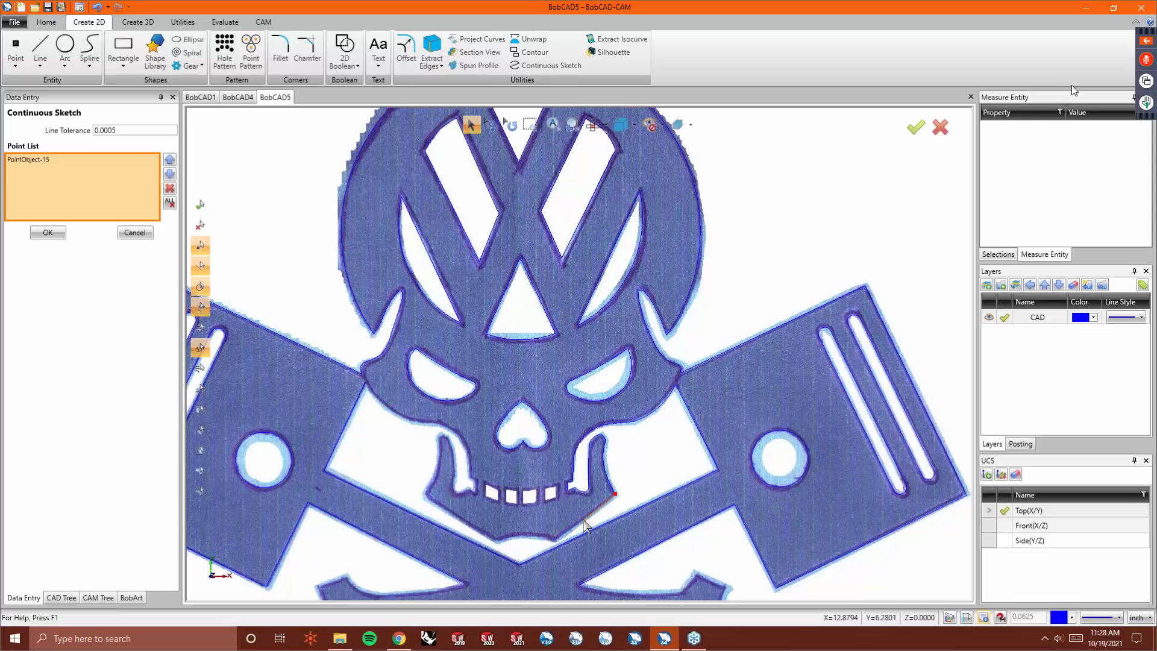
left_click(585, 517)
left_click(556, 540)
left_click(527, 534)
left_click(495, 541)
left_click(458, 517)
scroll(432, 504, "up", 5)
- Continue the sketch up the left jaw prong's outer edge, around its tip and down its inner edge
left_click(431, 501)
left_click(424, 487)
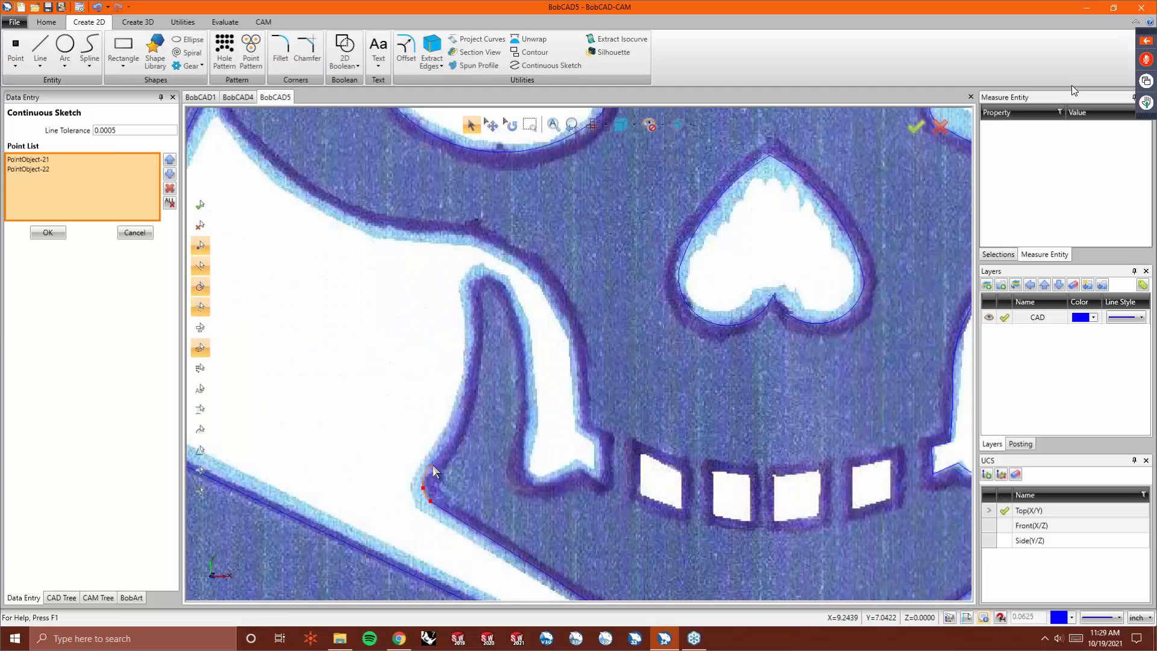
left_click(430, 464)
left_click(463, 411)
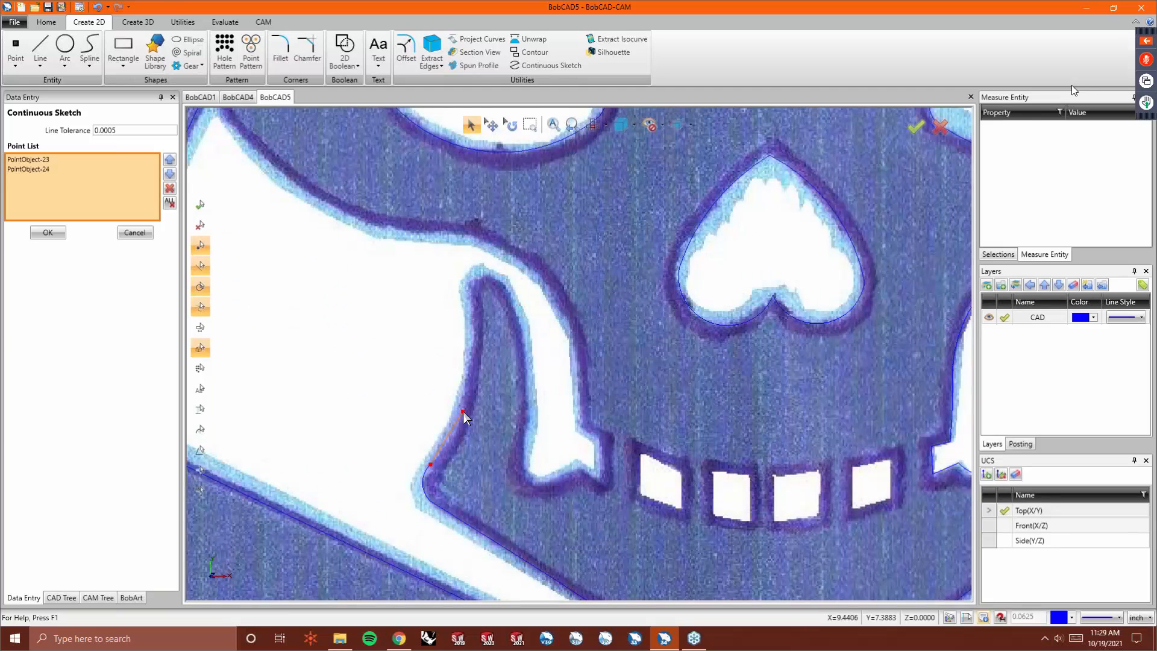
left_click(475, 348)
left_click(472, 313)
left_click(469, 289)
left_click(487, 277)
left_click(508, 287)
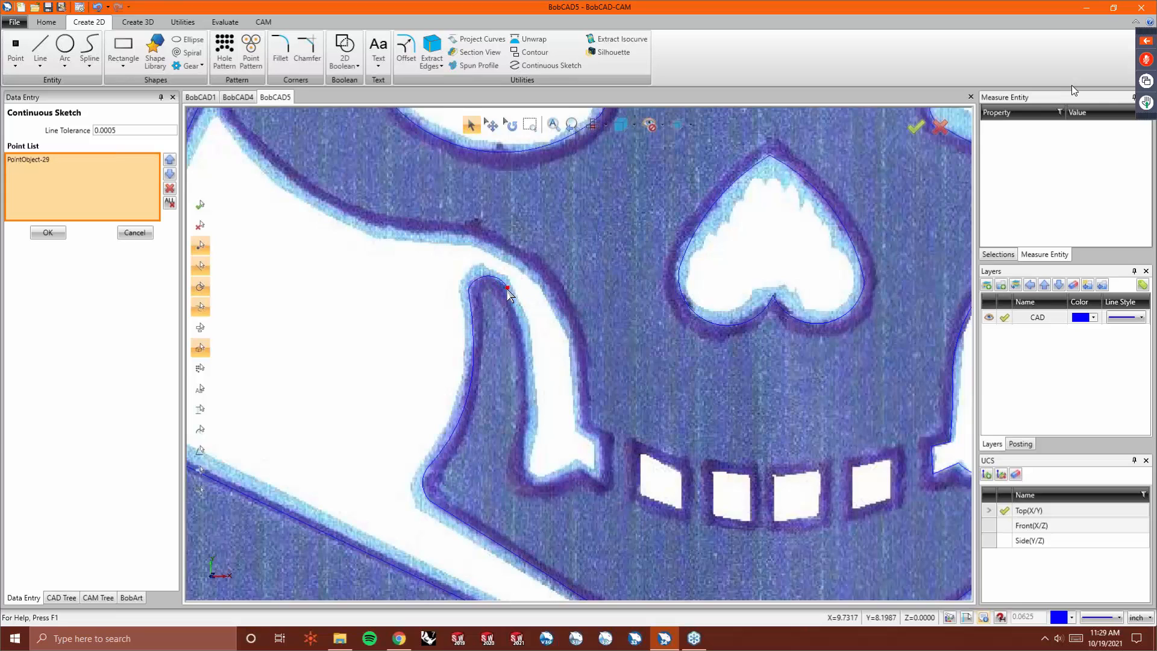
left_click(525, 340)
left_click(526, 418)
left_click(523, 451)
- Complete the sketch along the left prong's notch toward the teeth and end it
left_click(523, 465)
left_click(537, 478)
left_click(549, 482)
left_click(567, 473)
left_click(578, 469)
right_click(582, 281)
left_click(598, 294)
- Drag the corner at the left prong's notch slightly to align it with the image
left_click(195, 22)
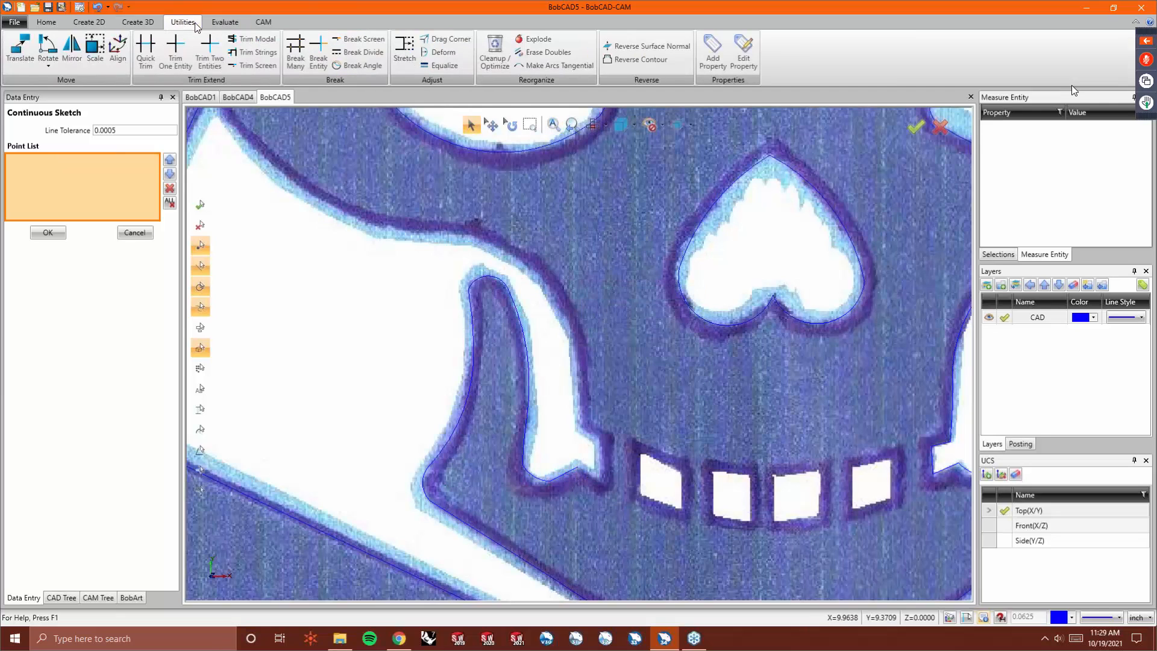
left_click(447, 37)
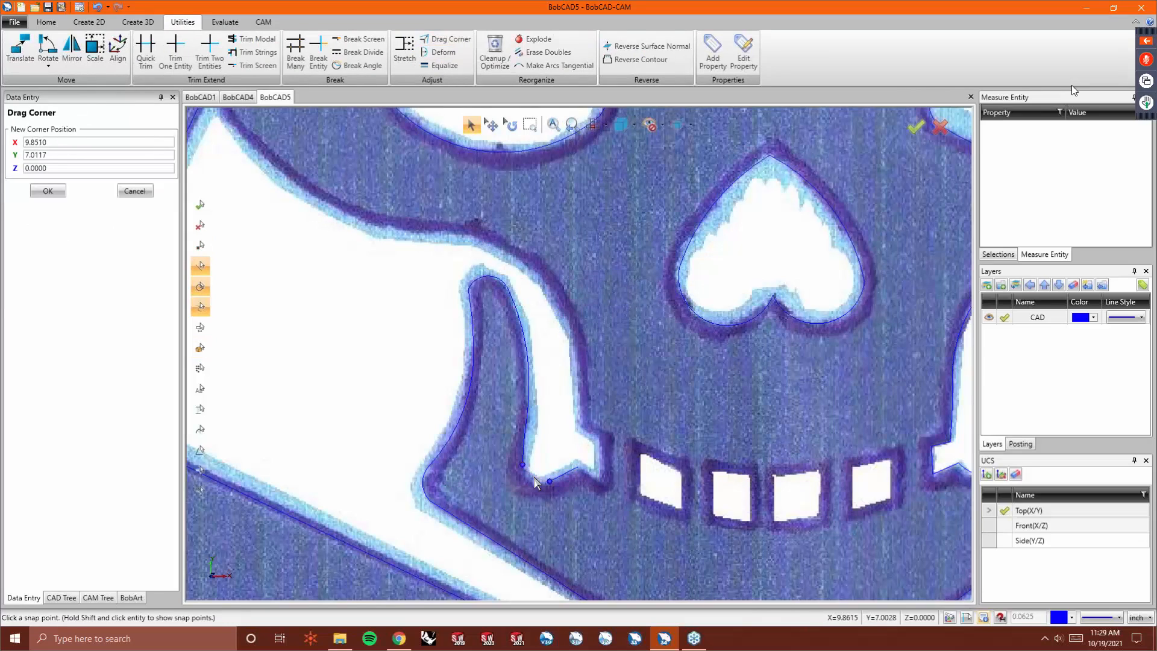
left_click(548, 482)
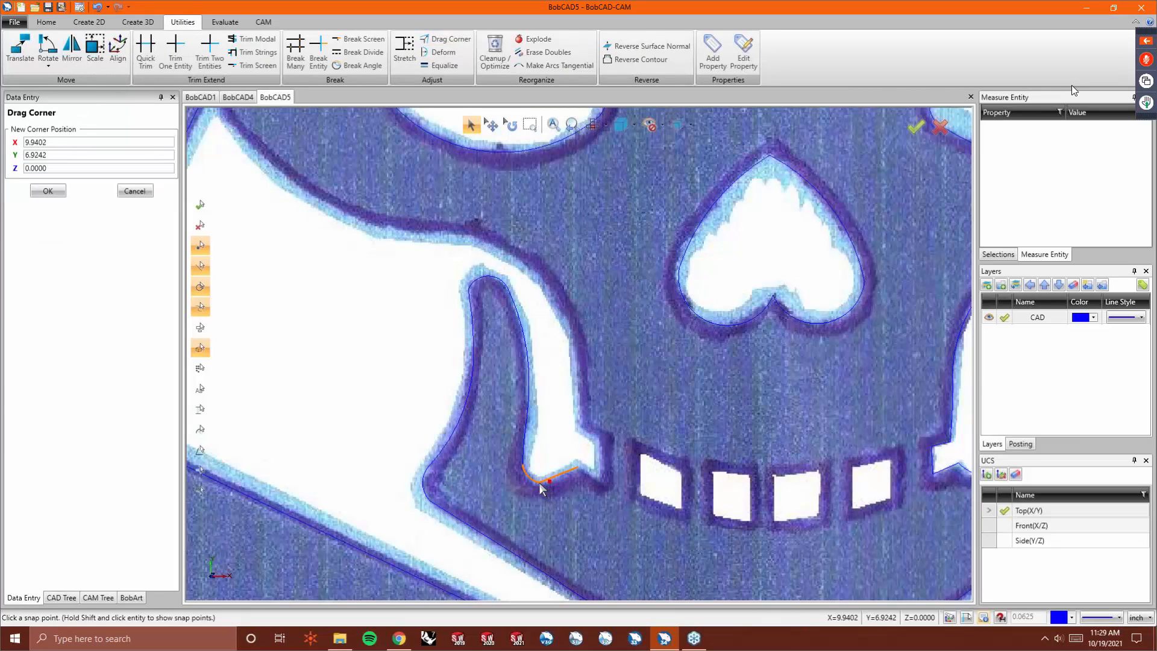
left_click(548, 483)
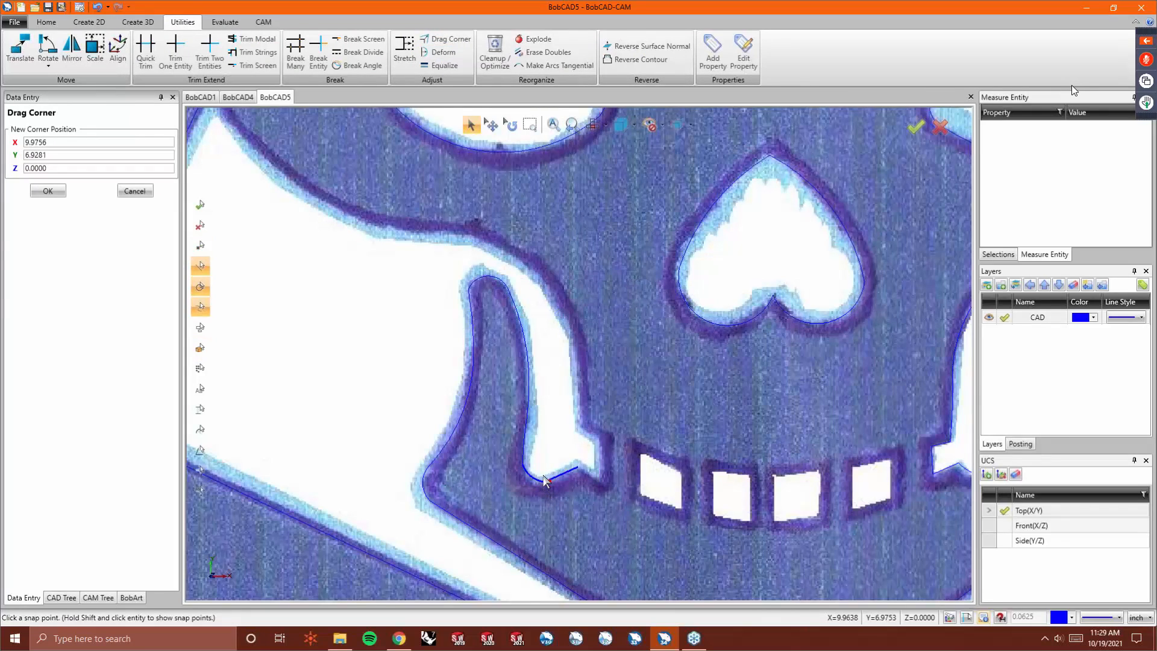
- Review the traced jaw outline against the image
left_click(446, 51)
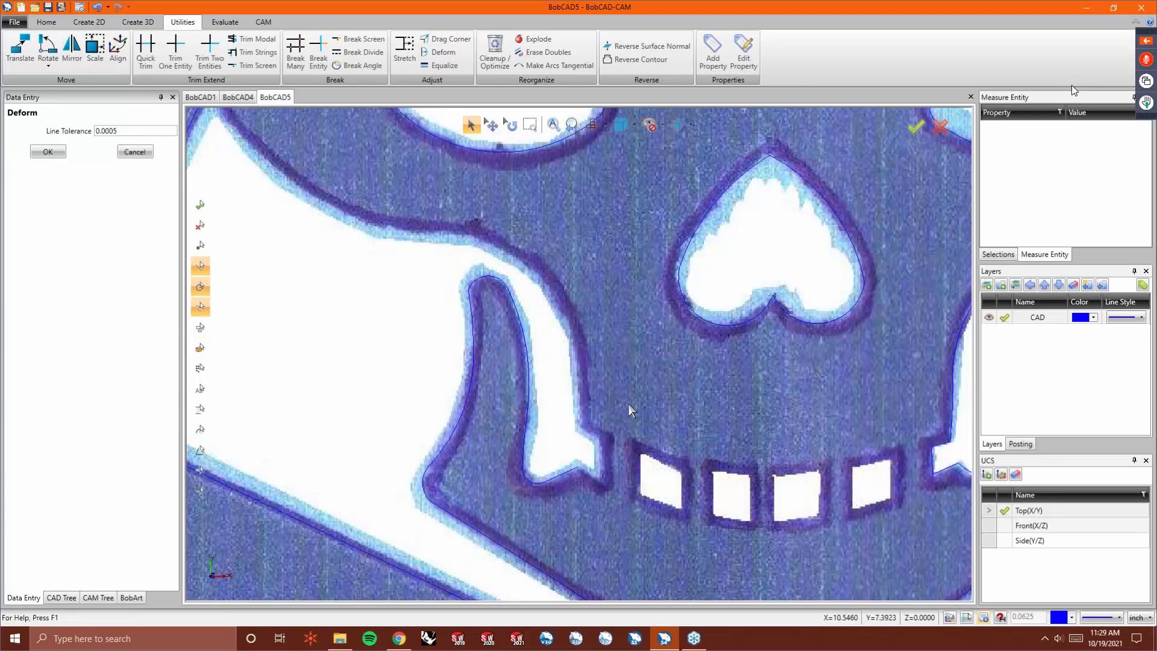
scroll(359, 369, "down", 3)
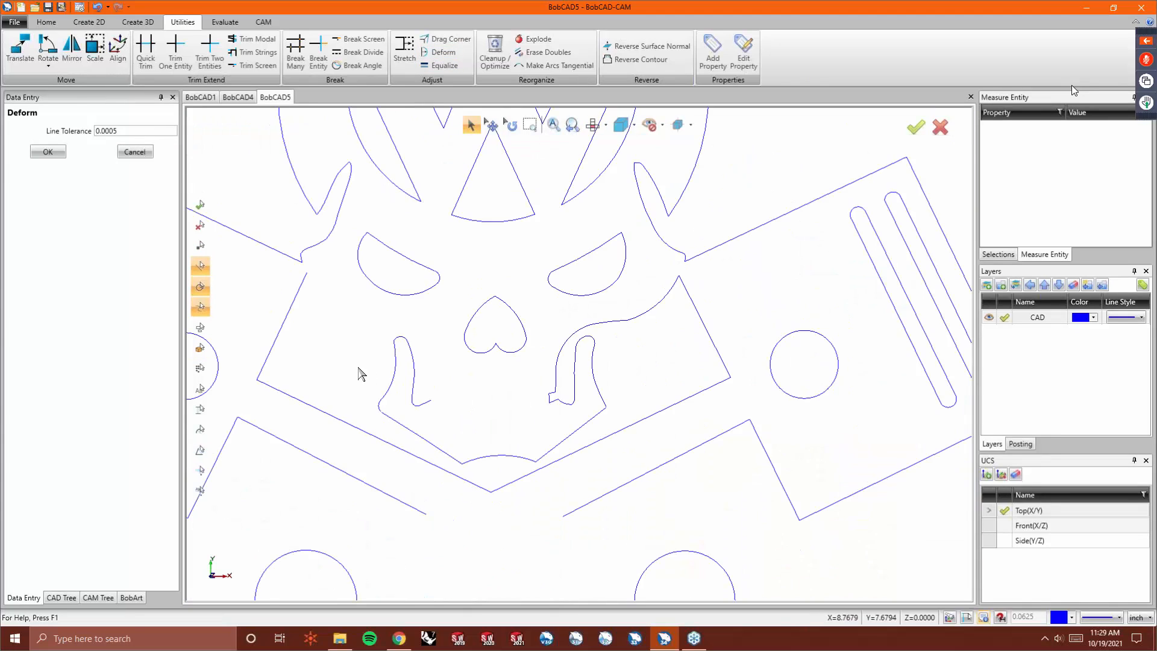
scroll(540, 377, "up", 2)
scroll(540, 378, "up", 2)
scroll(661, 387, "down", 2)
scroll(454, 393, "up", 2)
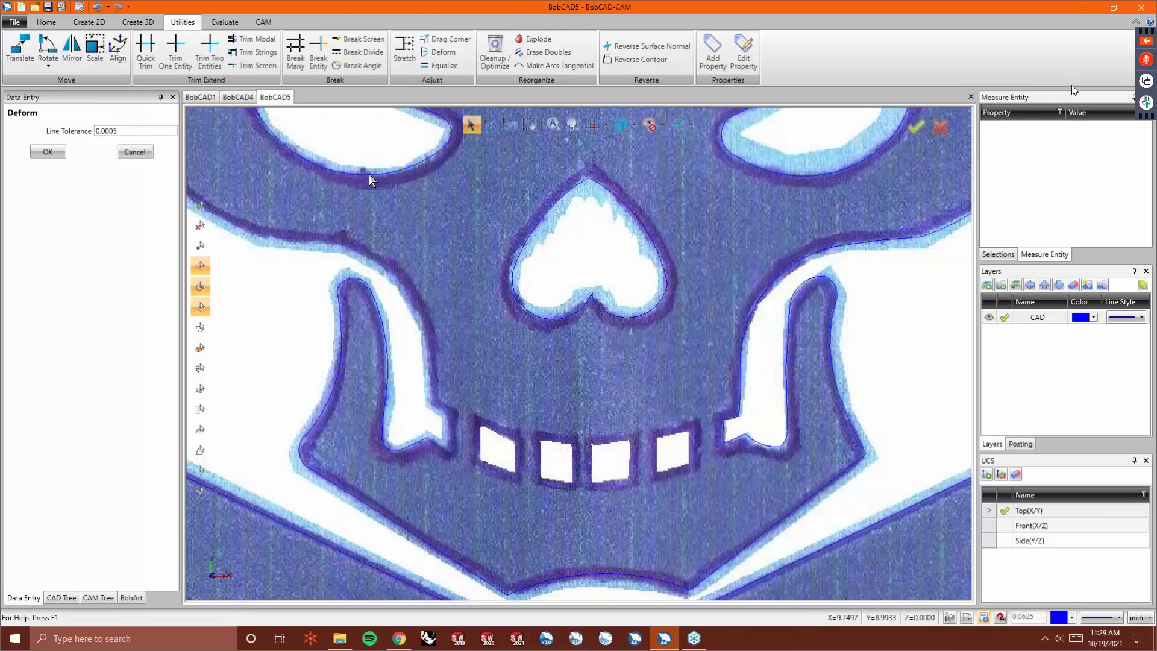
- Draw continuous lines closing the notch at the left jaw prong's base beside the teeth
left_click(89, 22)
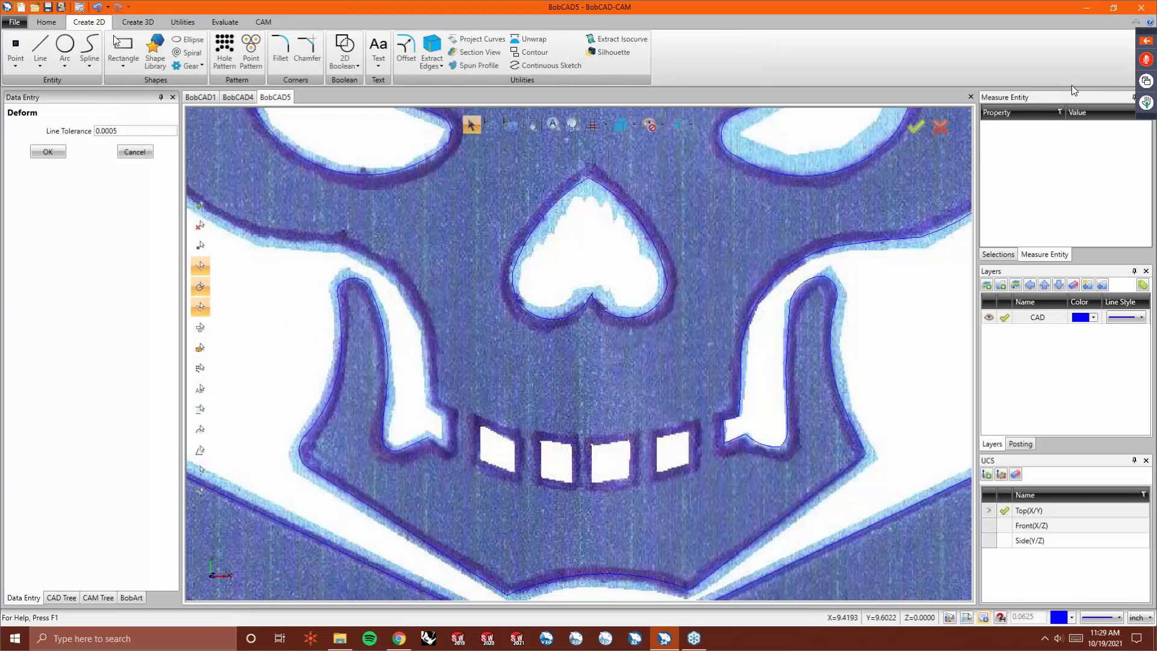
left_click(41, 65)
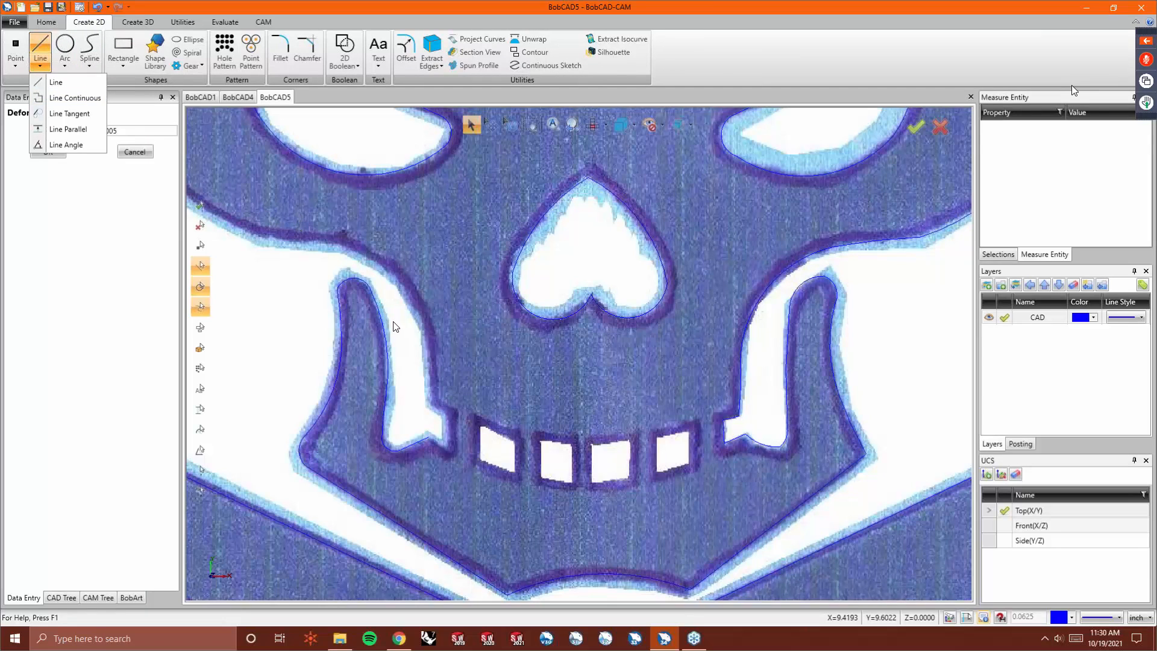
left_click(68, 98)
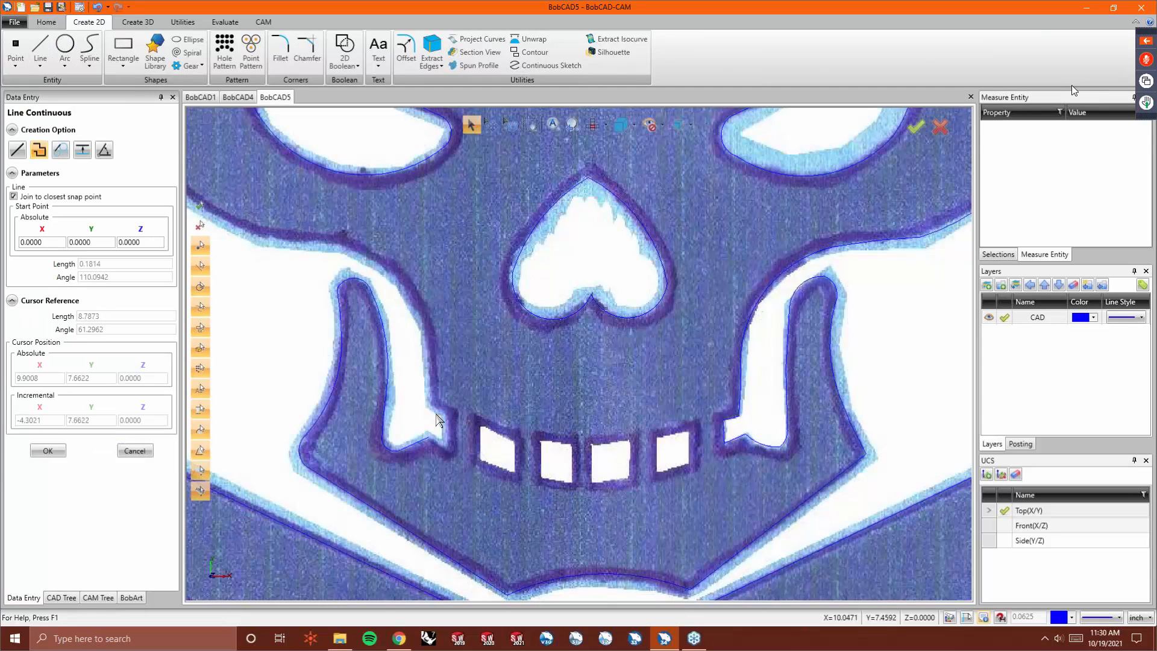
left_click(431, 444)
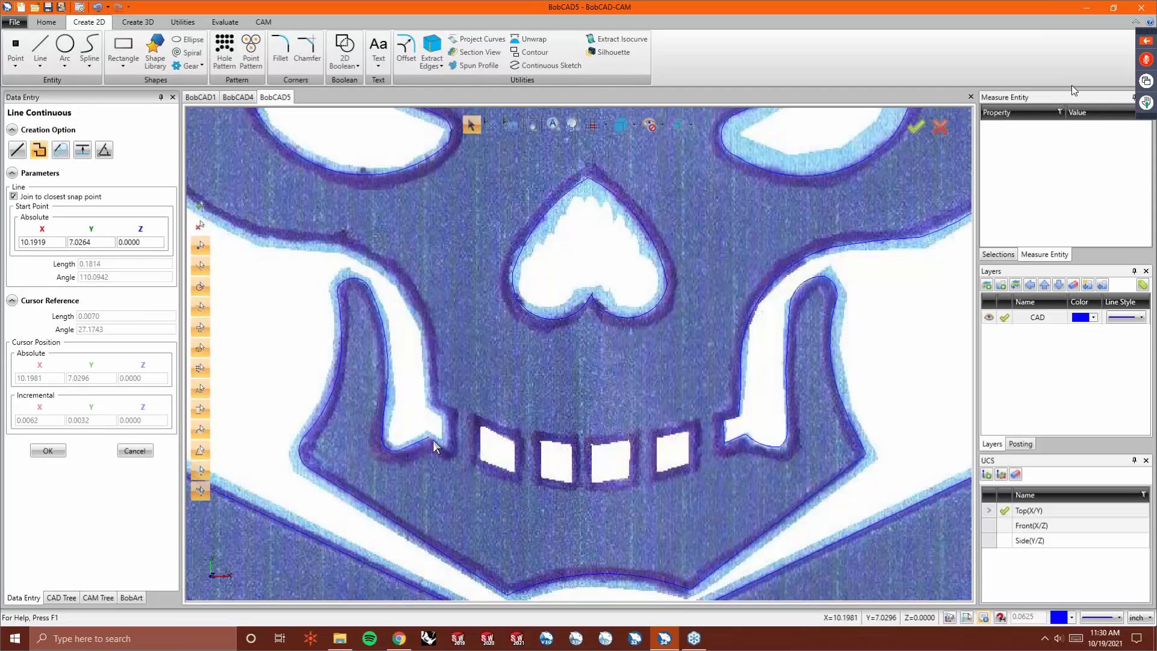
left_click(447, 449)
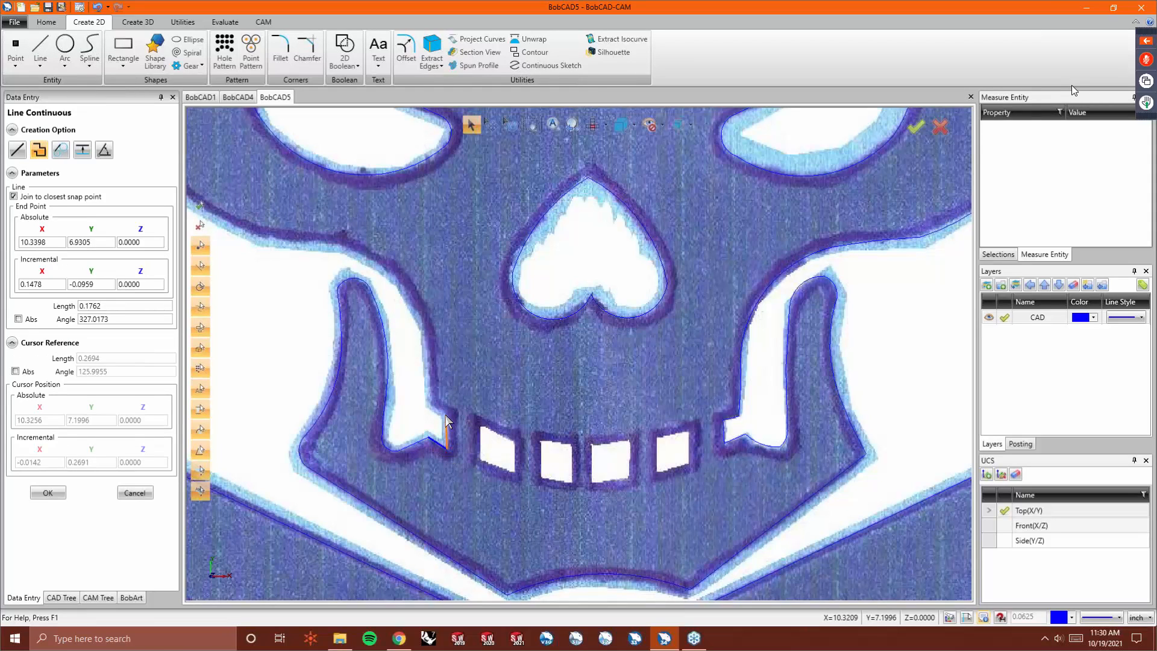
left_click(447, 414)
left_click(433, 407)
right_click(432, 406)
left_click(447, 415)
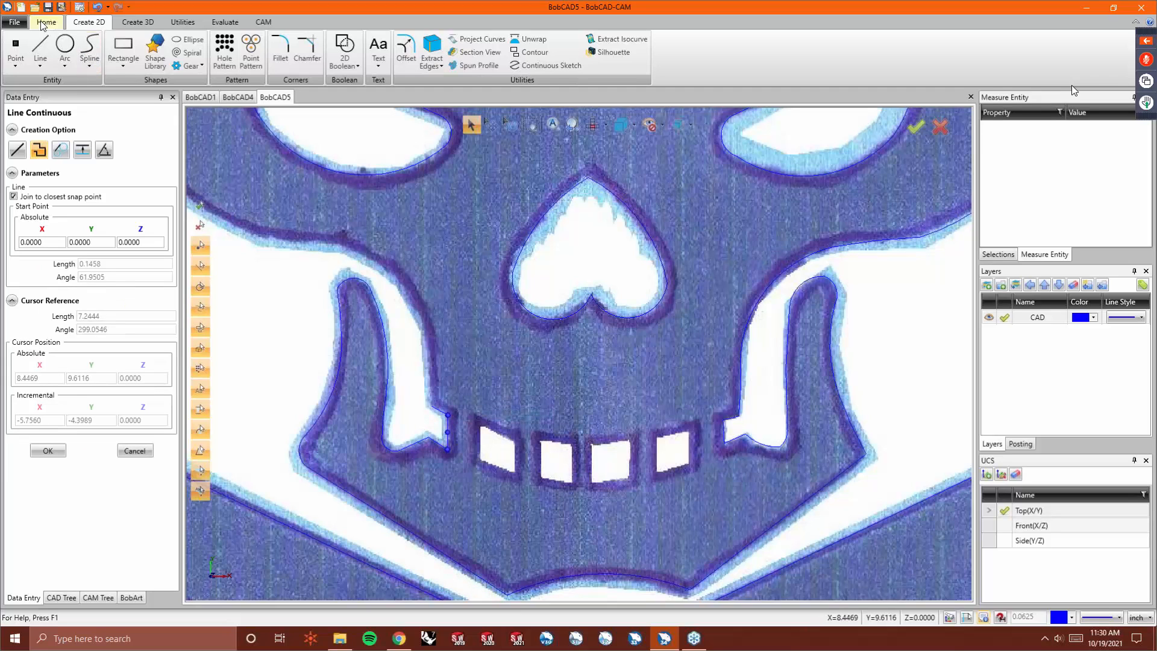
- Trace the left cheek edge from the notch up to the skull's left corner with a continuous sketch
left_click(548, 65)
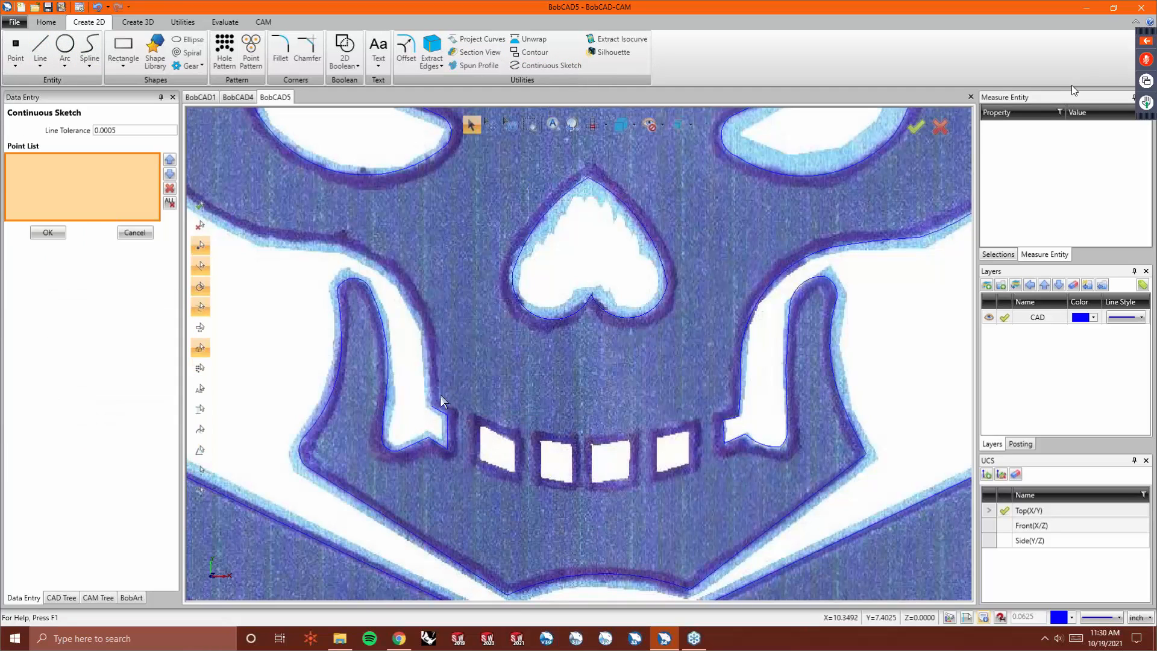
left_click(431, 407)
left_click(428, 352)
left_click(422, 316)
left_click(368, 257)
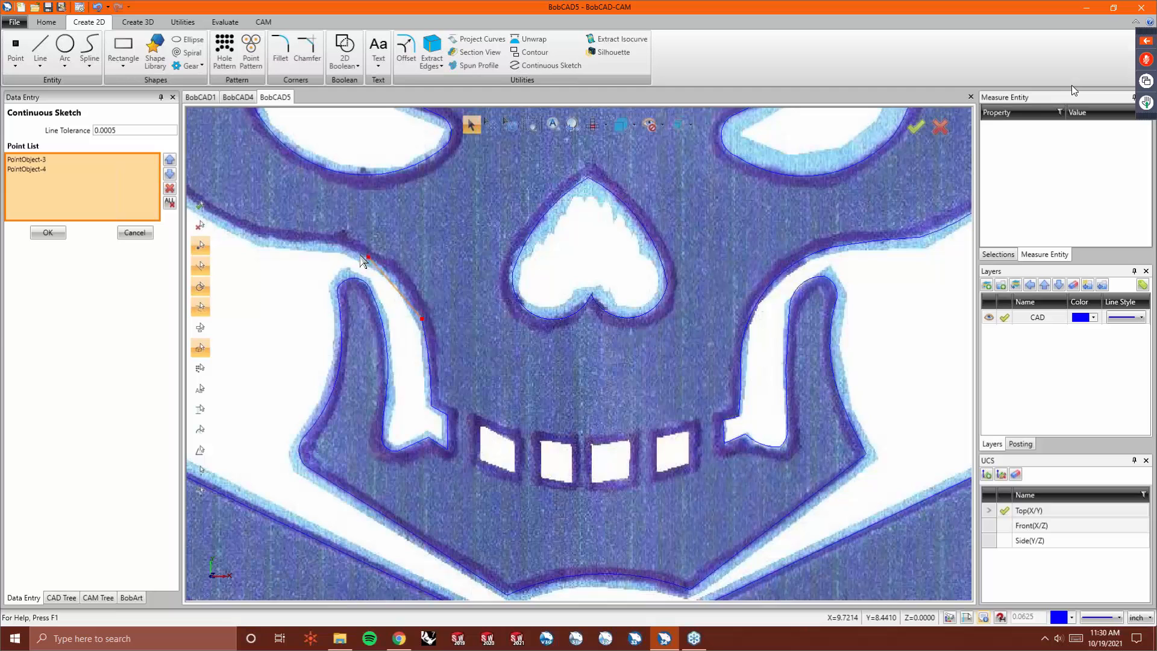
left_click(311, 244)
scroll(296, 246, "down", 5)
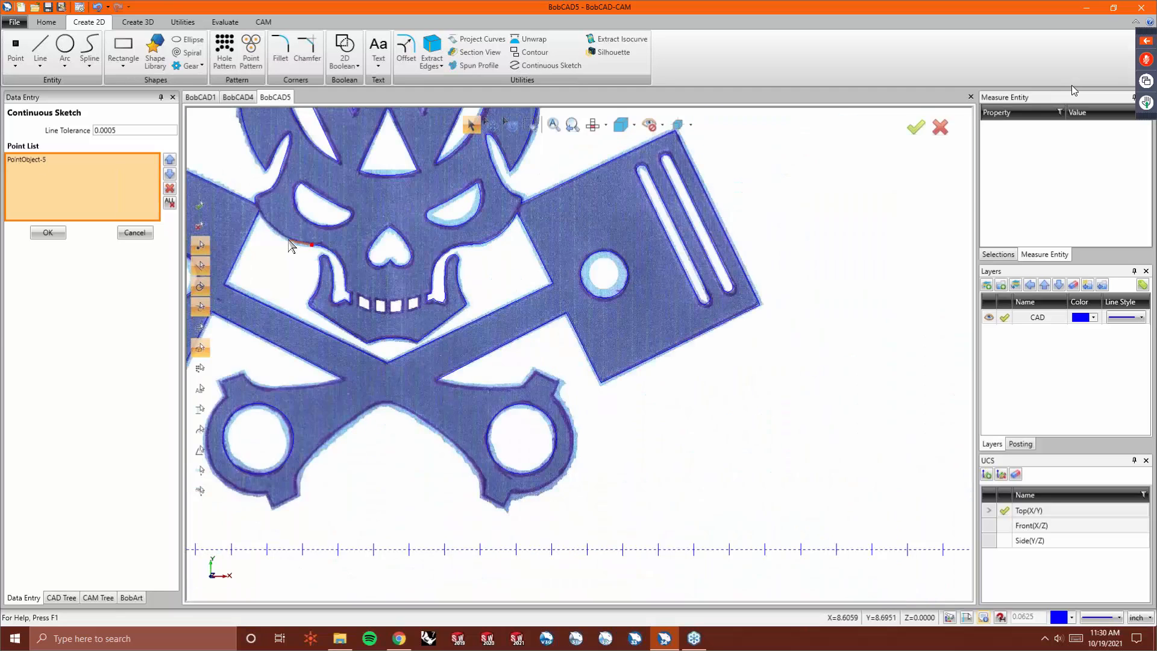
left_click(282, 237)
scroll(263, 222, "up", 4)
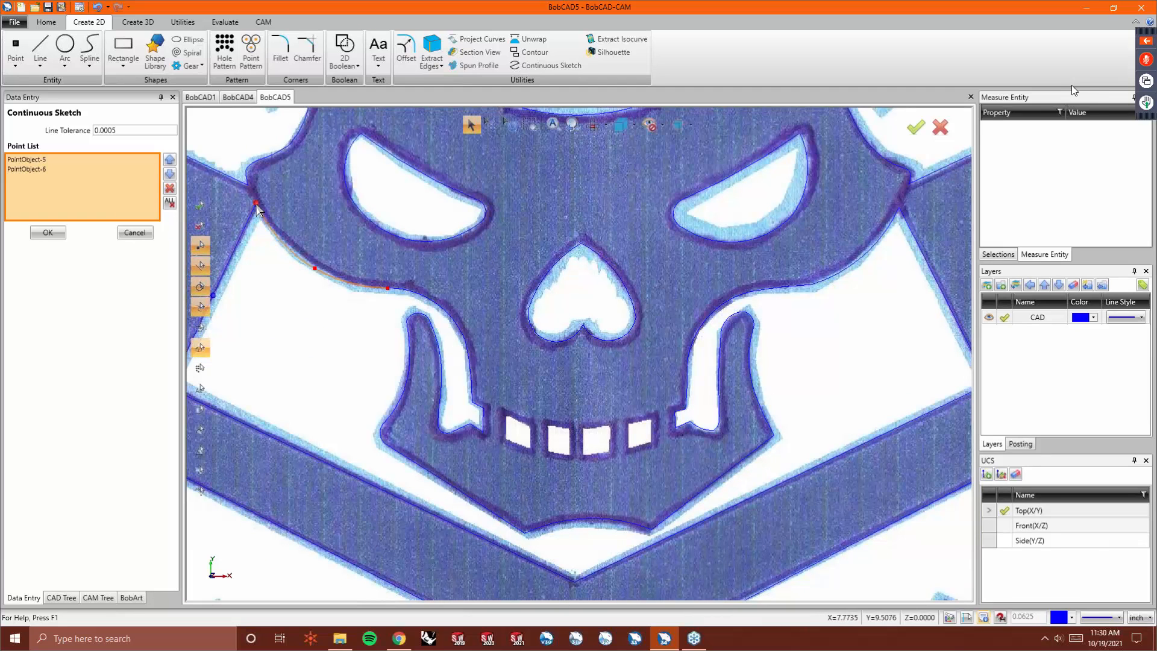
right_click(279, 232)
left_click(283, 238)
scroll(386, 293, "up", 3)
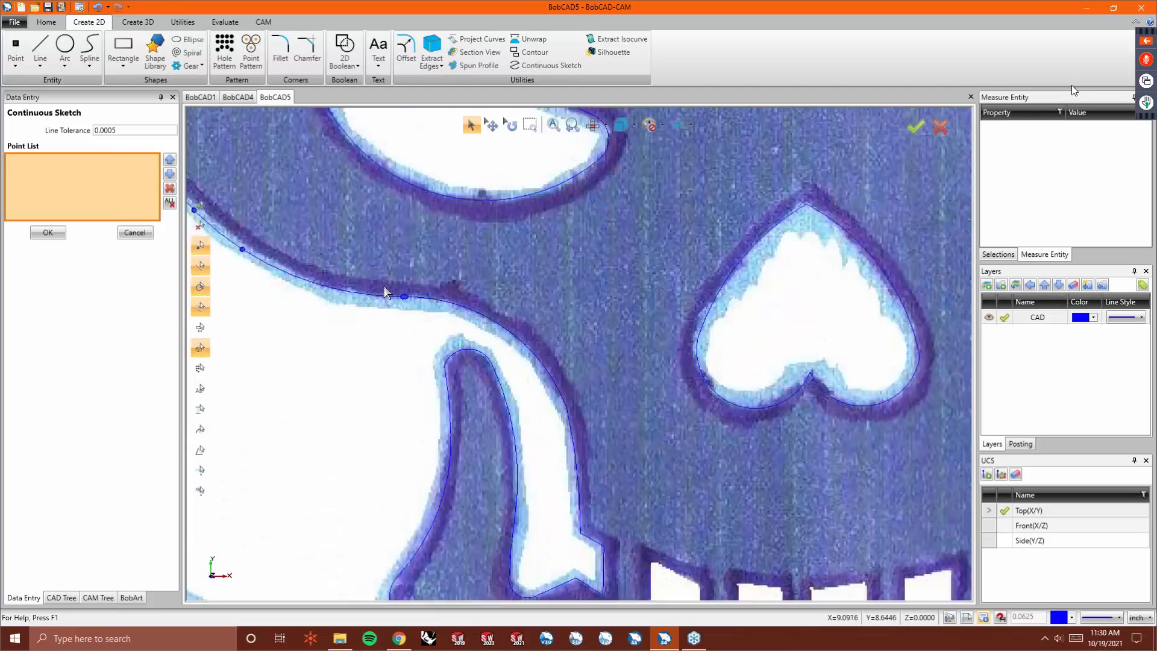
scroll(385, 292, "up", 3)
scroll(388, 292, "down", 6)
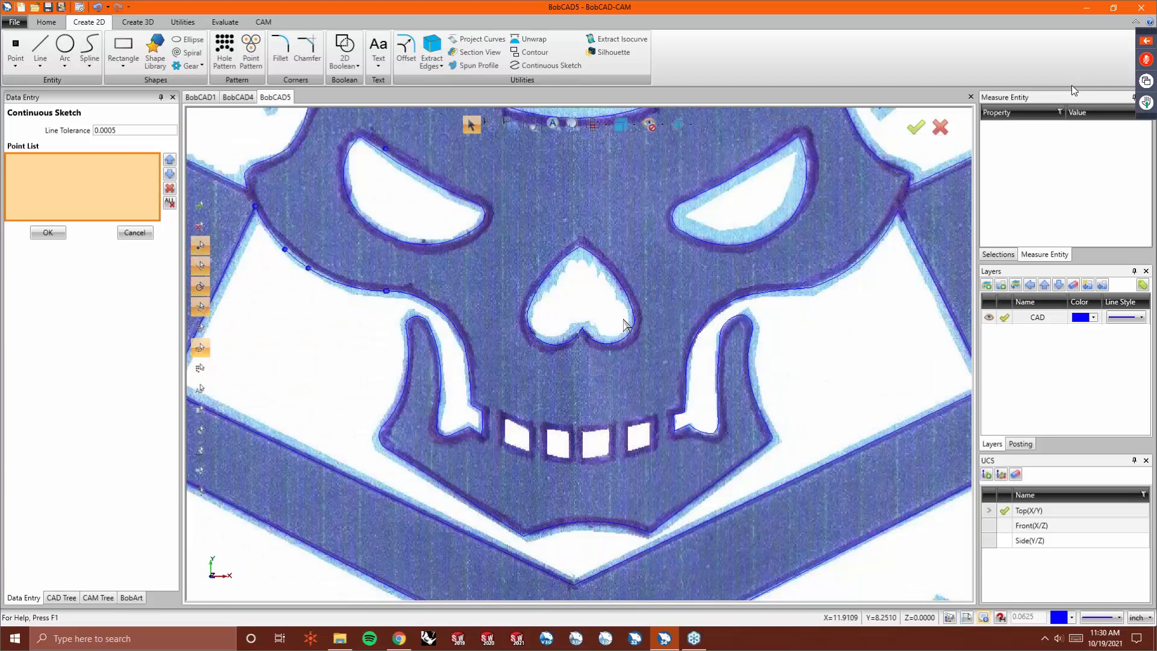
left_click(417, 304)
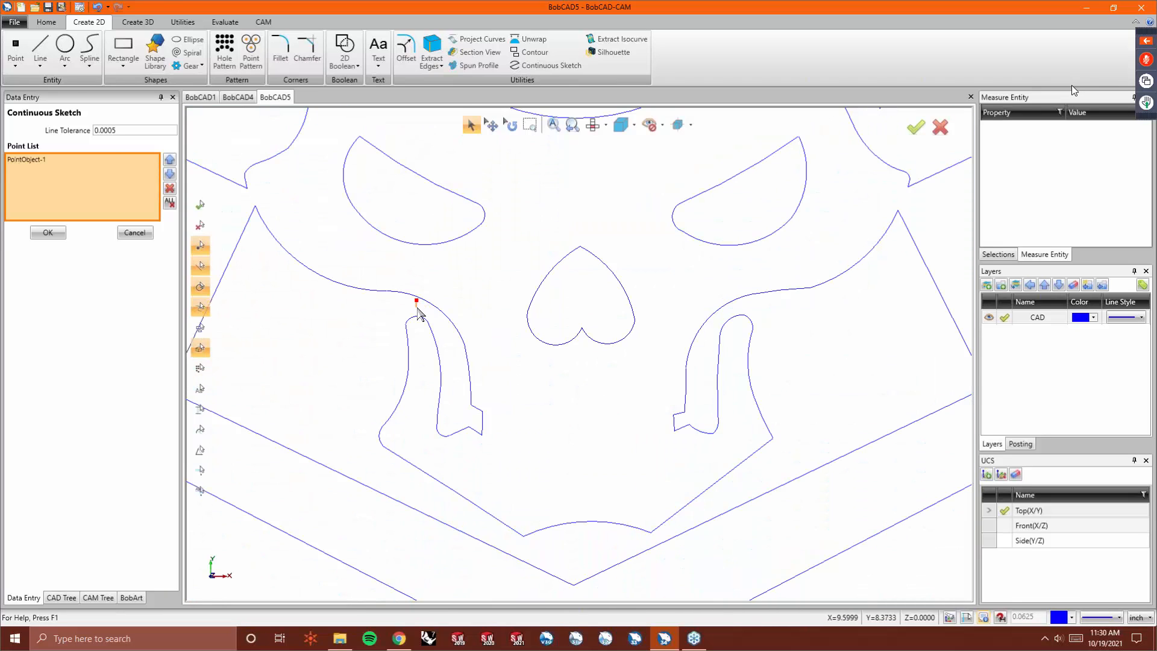
key("Escape")
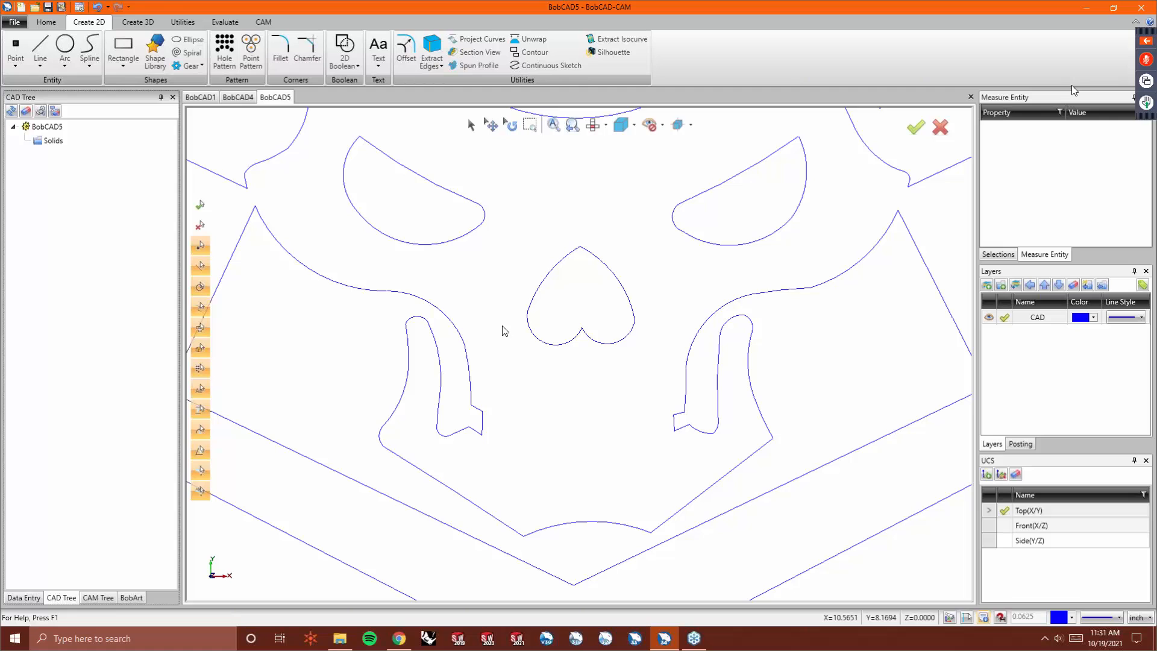
- Start a continuous sketch tracing the lower crossed connecting rods from the centre crossing, around the left prong and left big end
scroll(624, 333, "down", 1)
scroll(614, 356, "down", 1)
scroll(615, 357, "down", 1)
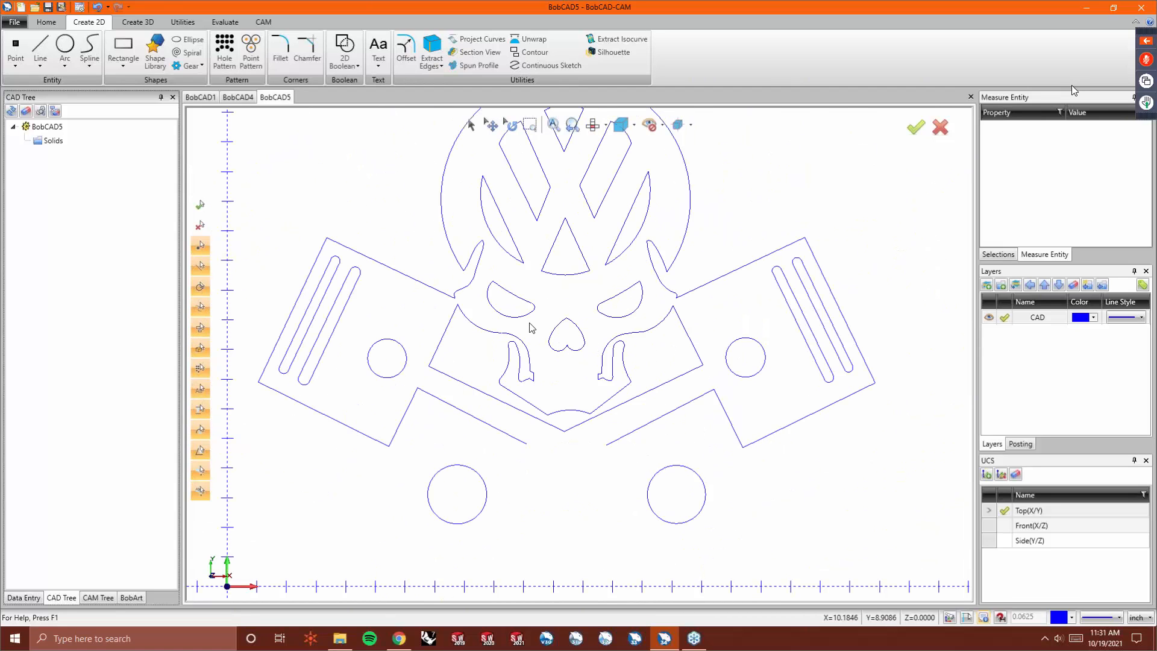
scroll(612, 358, "down", 1)
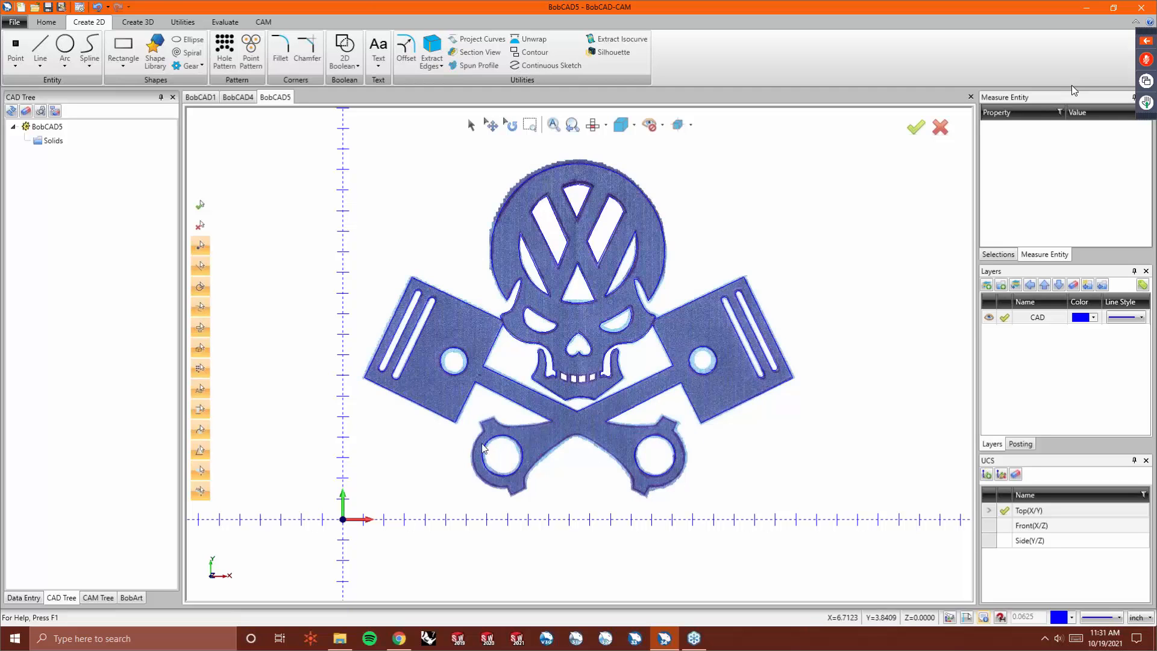
scroll(510, 416, "up", 3)
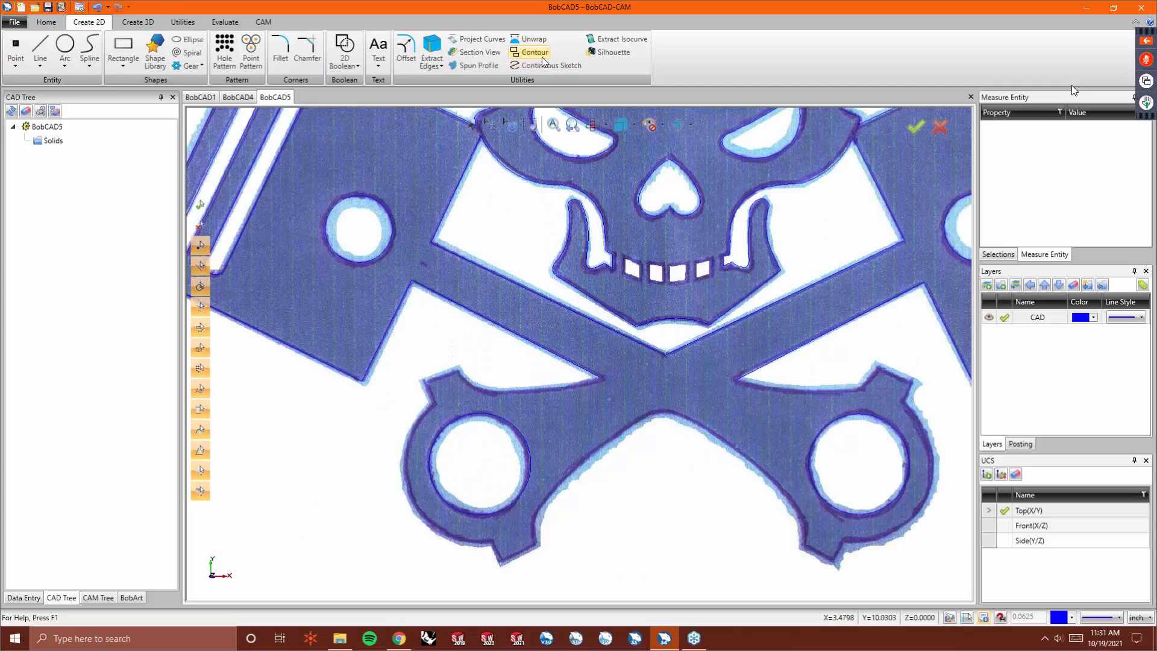
left_click(538, 64)
left_click(600, 378)
left_click(539, 391)
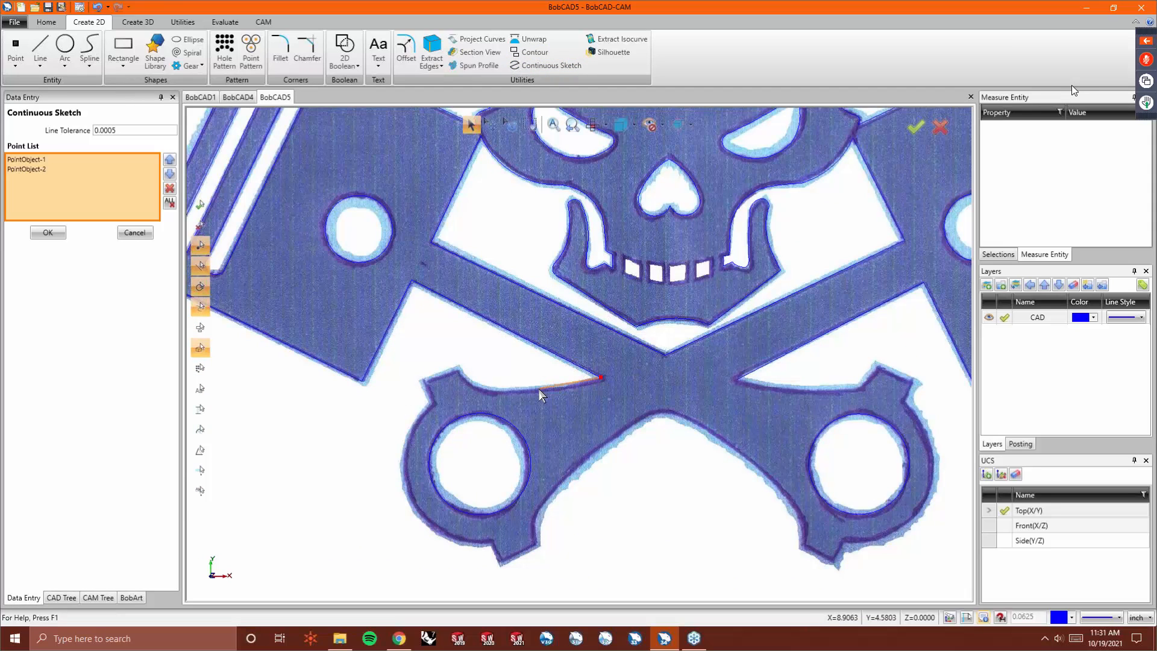
left_click(495, 390)
left_click(469, 384)
left_click(459, 369)
left_click(440, 375)
left_click(423, 382)
left_click(429, 393)
left_click(435, 403)
left_click(413, 502)
left_click(492, 542)
left_click(495, 549)
left_click(500, 560)
left_click(520, 552)
left_click(534, 544)
left_click(535, 523)
left_click(550, 494)
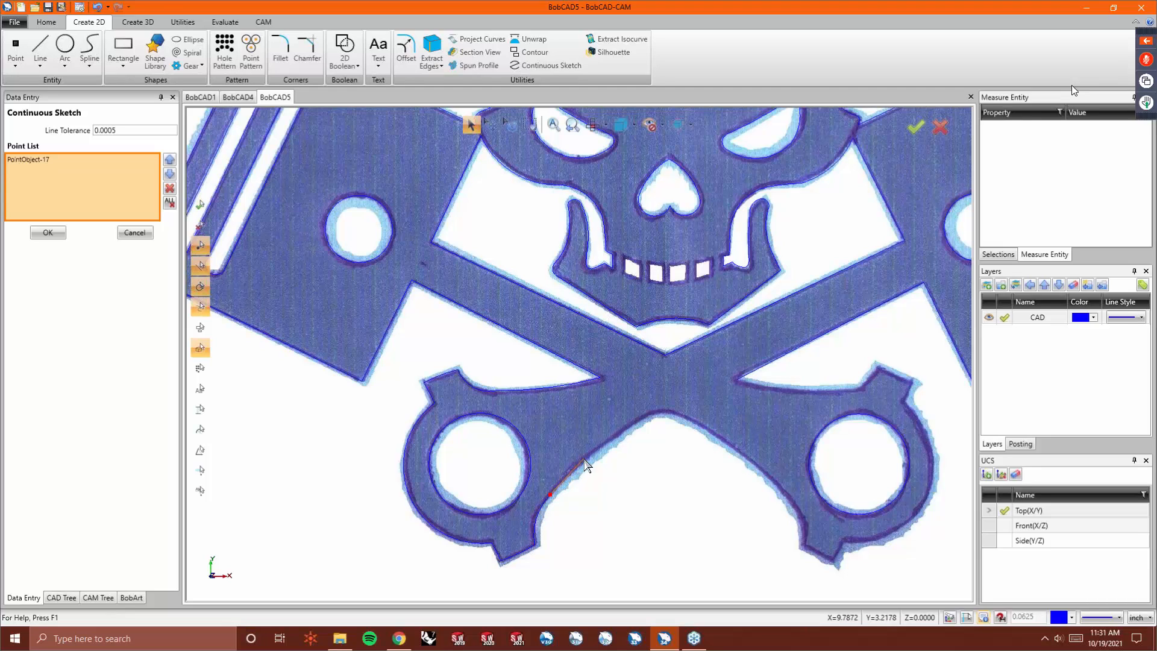
- Continue the sketch along the arch between the big ends and down to the bottom of the right big end
left_click(602, 447)
left_click(643, 419)
left_click(662, 413)
left_click(684, 417)
left_click(750, 464)
left_click(789, 500)
left_click(801, 521)
left_click(801, 544)
left_click(818, 553)
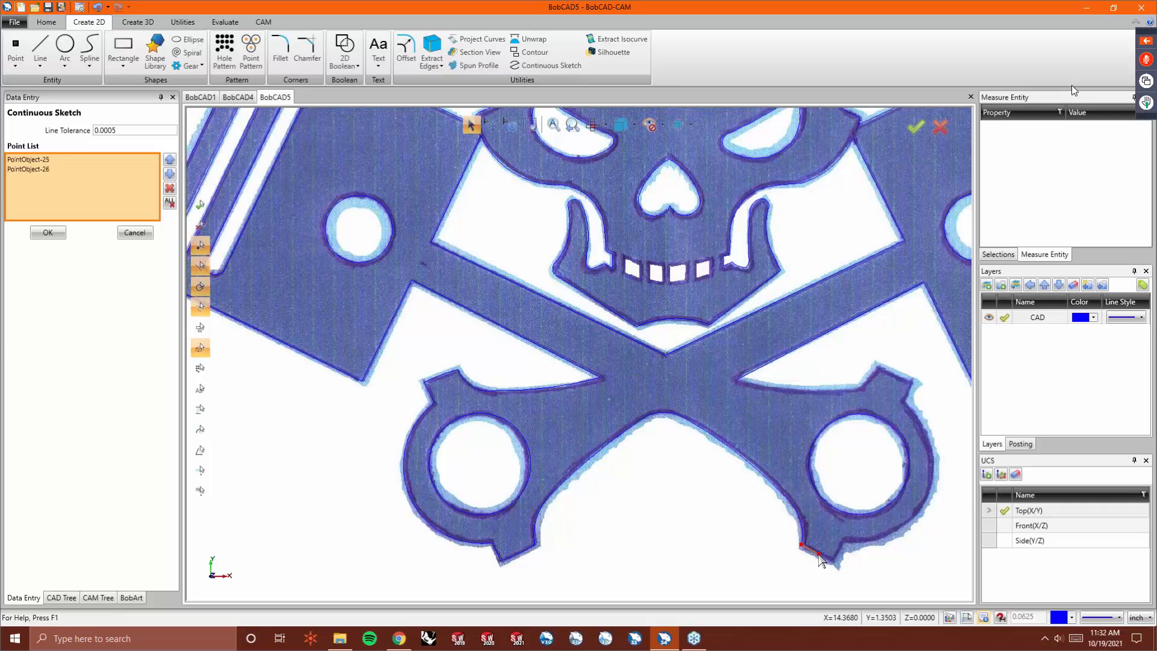
- Trace around the right big end and its prong back to the centre crossing, then finish the continuous sketch
left_click(833, 559)
left_click(837, 551)
left_click(844, 538)
left_click(922, 502)
left_click(903, 403)
left_click(909, 390)
left_click(912, 382)
left_click(894, 374)
left_click(869, 377)
left_click(867, 381)
left_click(862, 386)
left_click(811, 390)
left_click(735, 379)
right_click(735, 395)
left_click(740, 403)
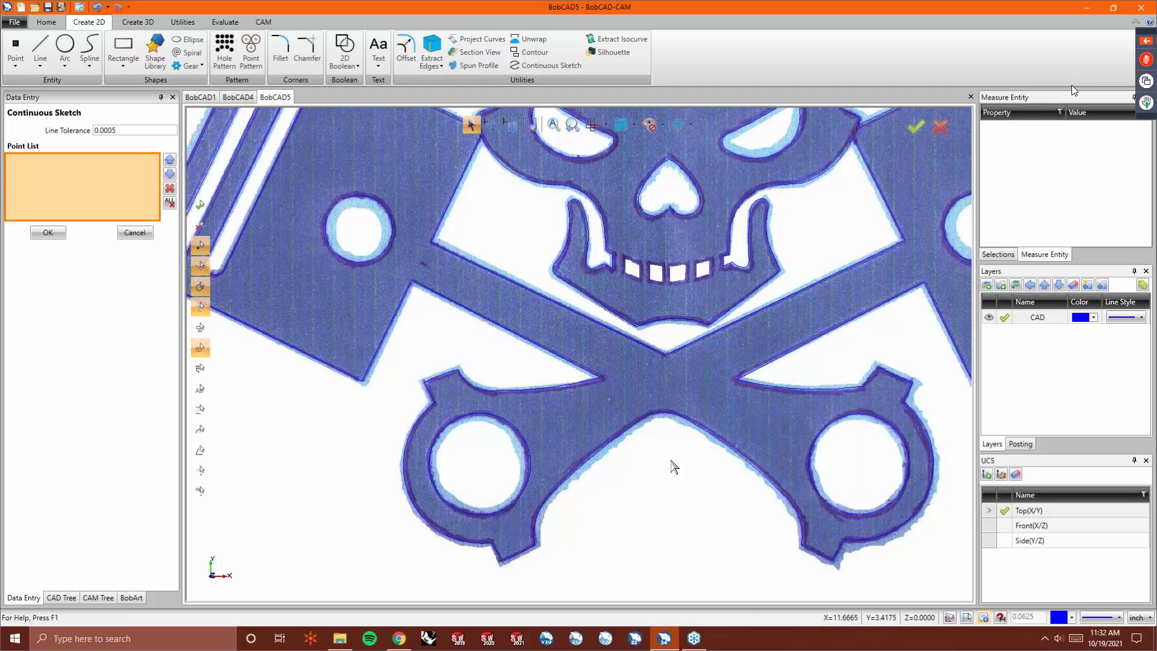
scroll(530, 479, "down", 2)
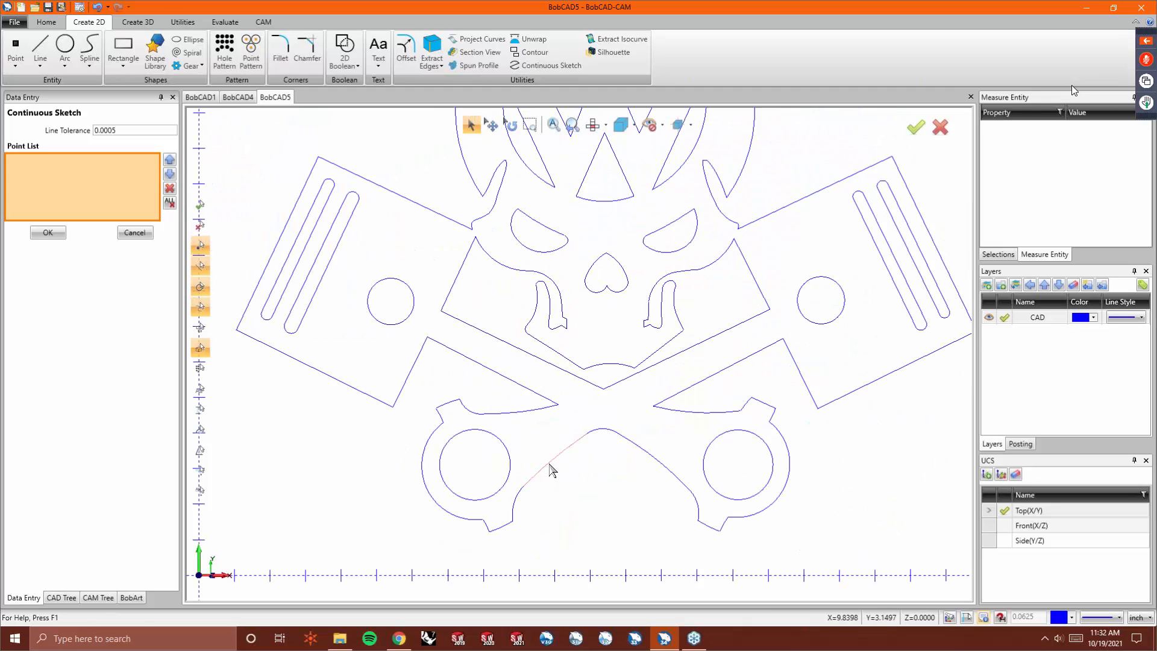
scroll(637, 488, "up", 4)
scroll(684, 509, "down", 4)
scroll(516, 483, "down", 2)
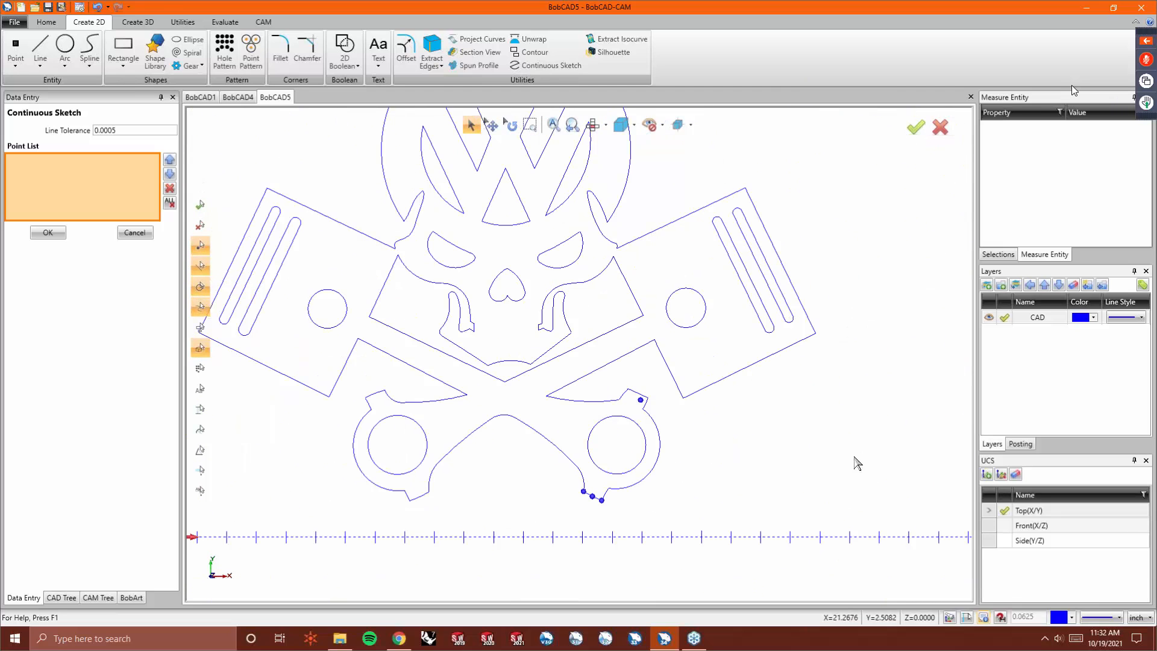
right_click(765, 440)
left_click(779, 458)
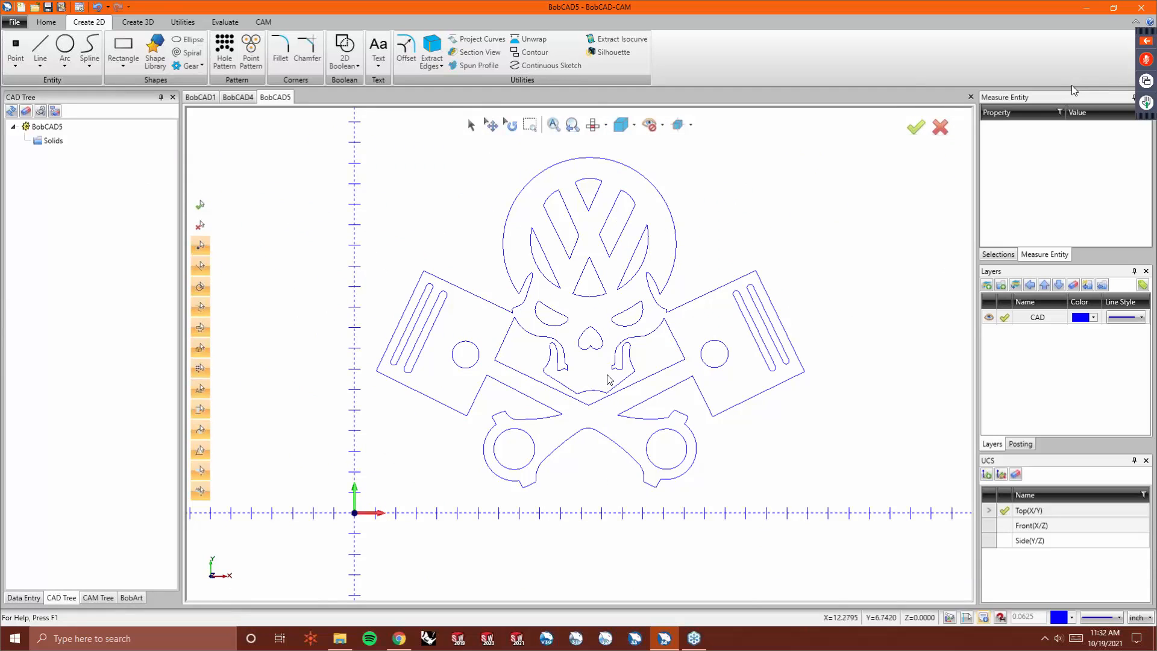
- Outline the leftmost teeth opening with a closed four-sided continuous line
scroll(597, 377, "up", 2)
scroll(597, 376, "up", 3)
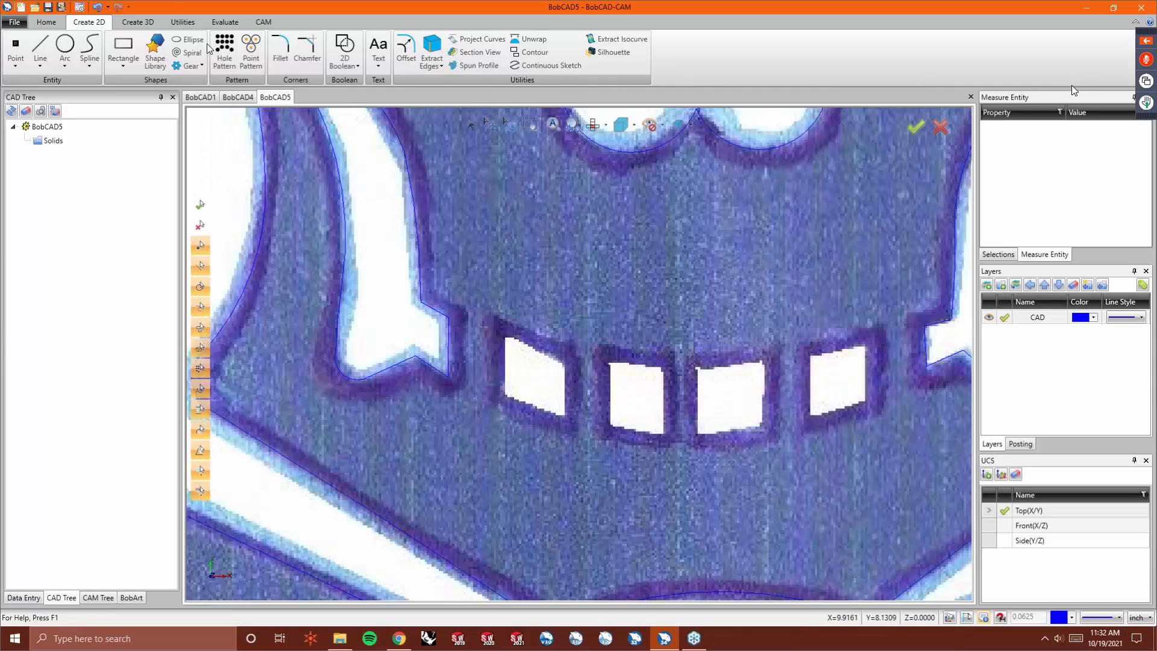
left_click(44, 67)
left_click(57, 102)
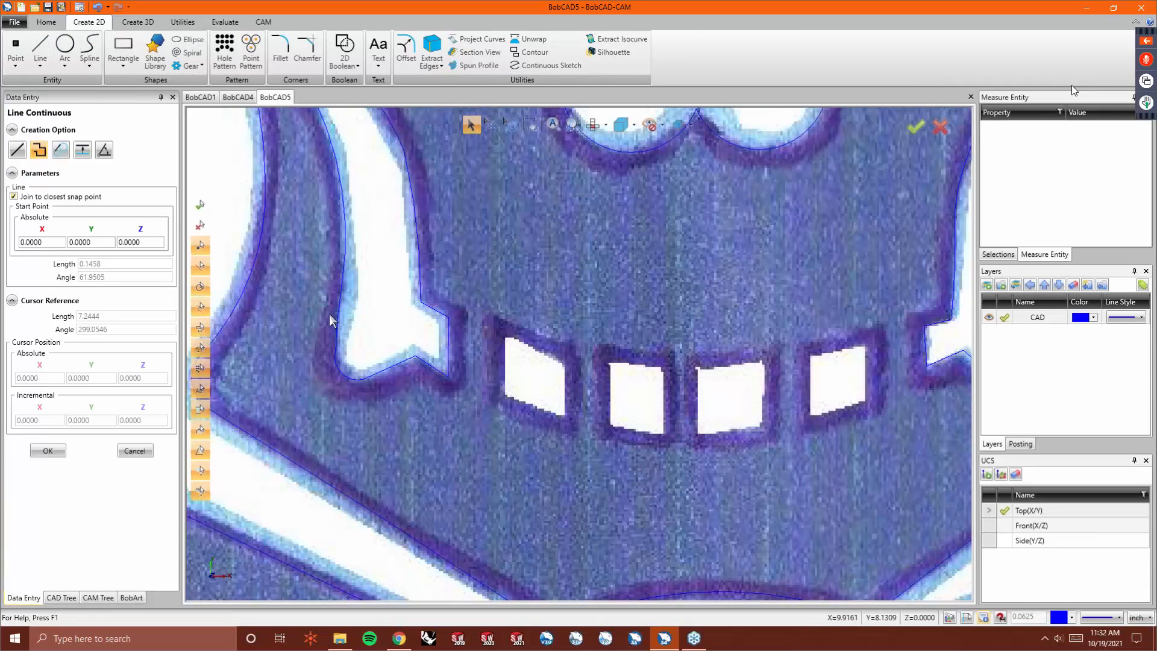
left_click(505, 338)
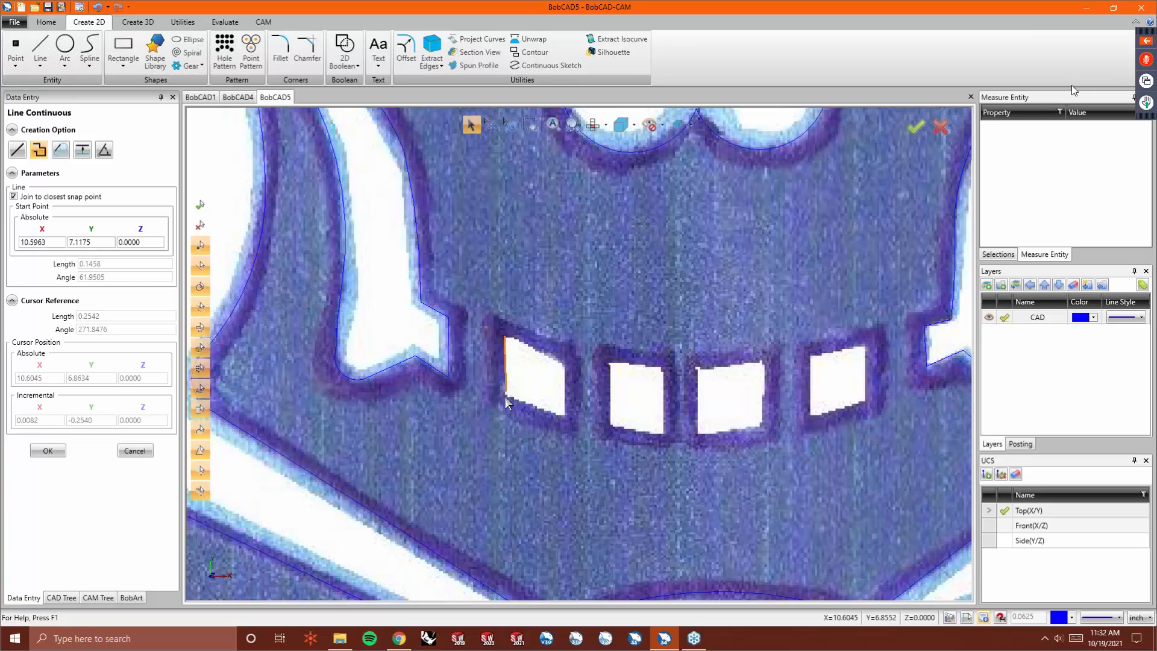
left_click(506, 398)
left_click(565, 416)
left_click(563, 358)
left_click(506, 343)
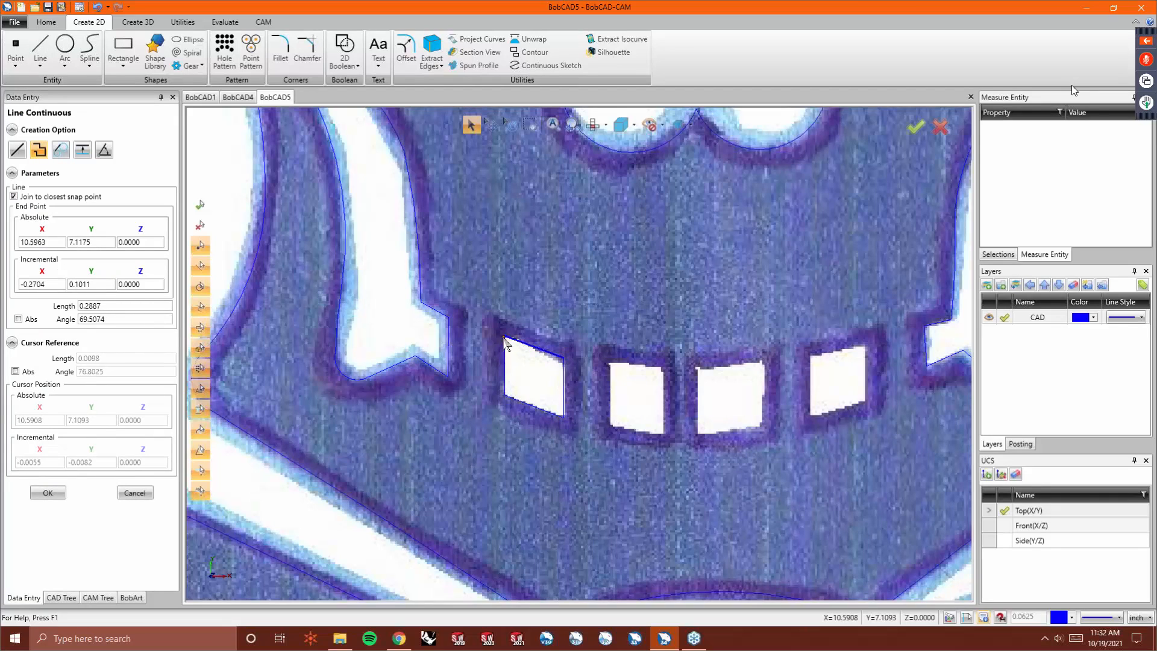
right_click(536, 361)
left_click(578, 365)
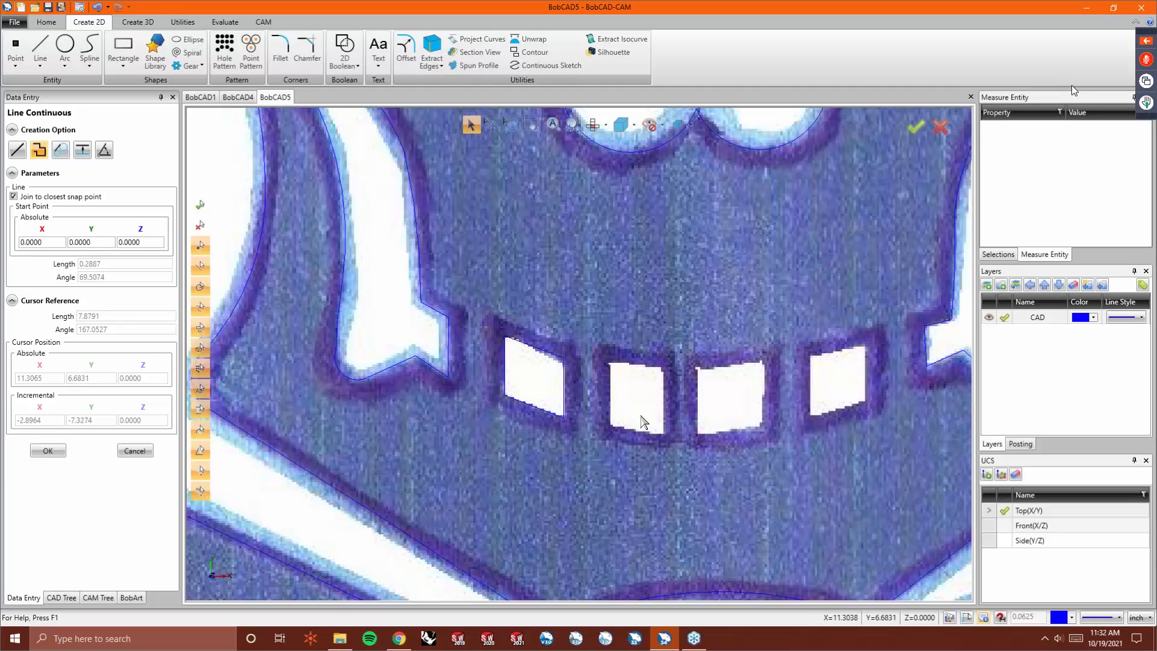
- Outline the second teeth opening with a closed four-sided continuous line
left_click(612, 373)
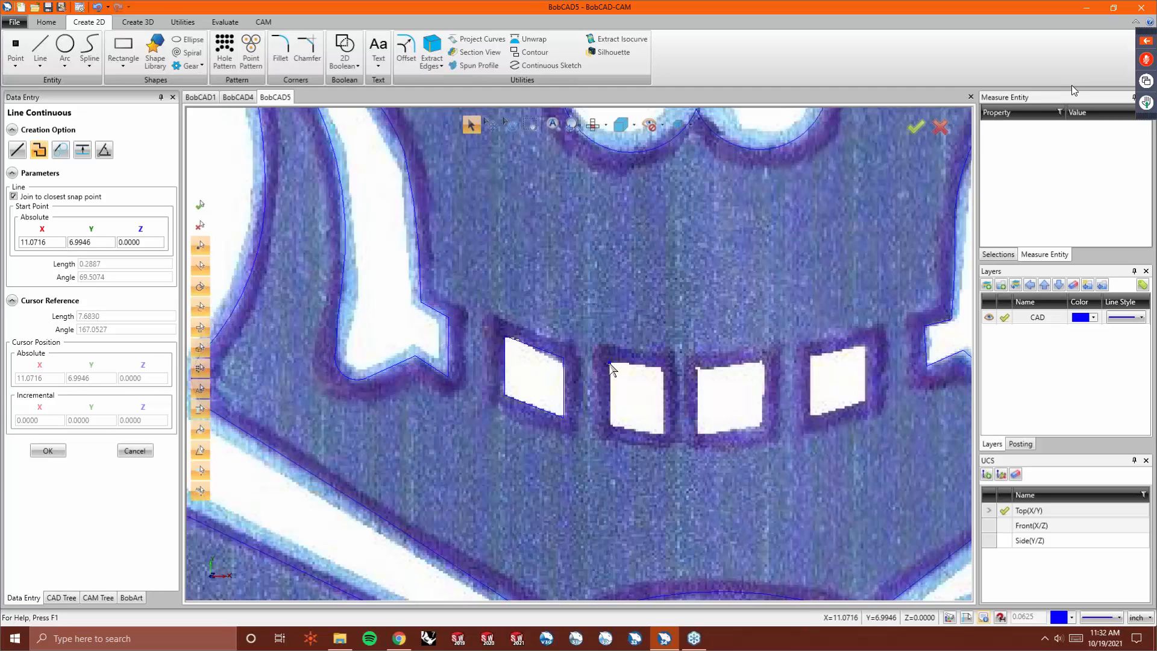
left_click(610, 427)
left_click(664, 433)
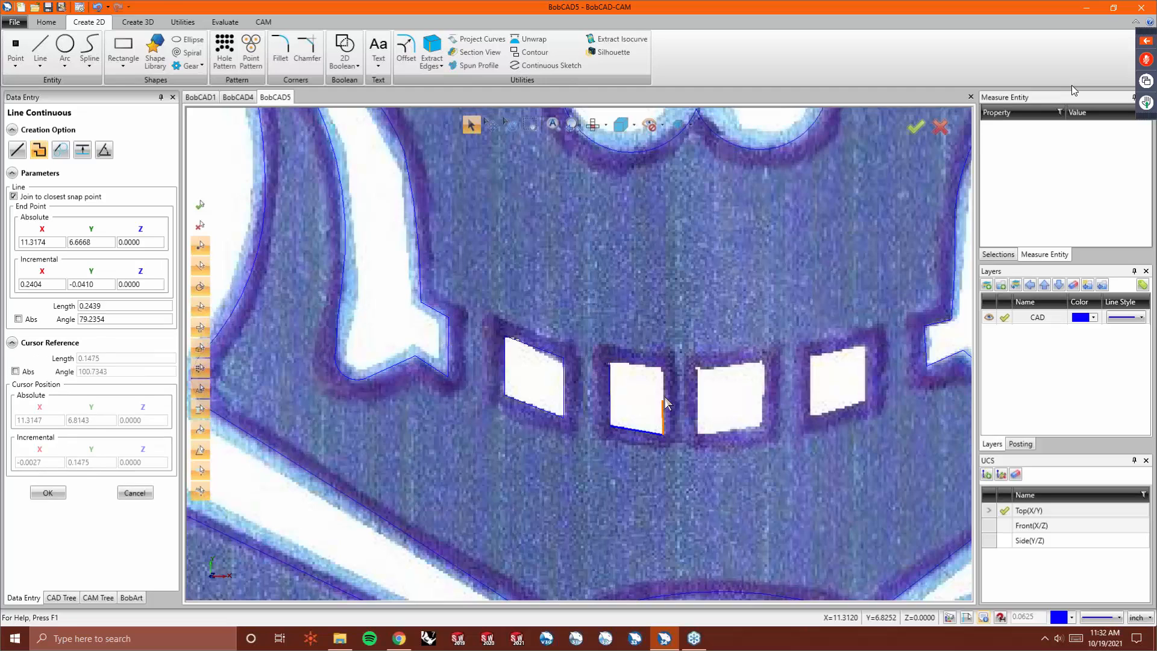
left_click(663, 369)
left_click(610, 364)
right_click(640, 383)
left_click(658, 392)
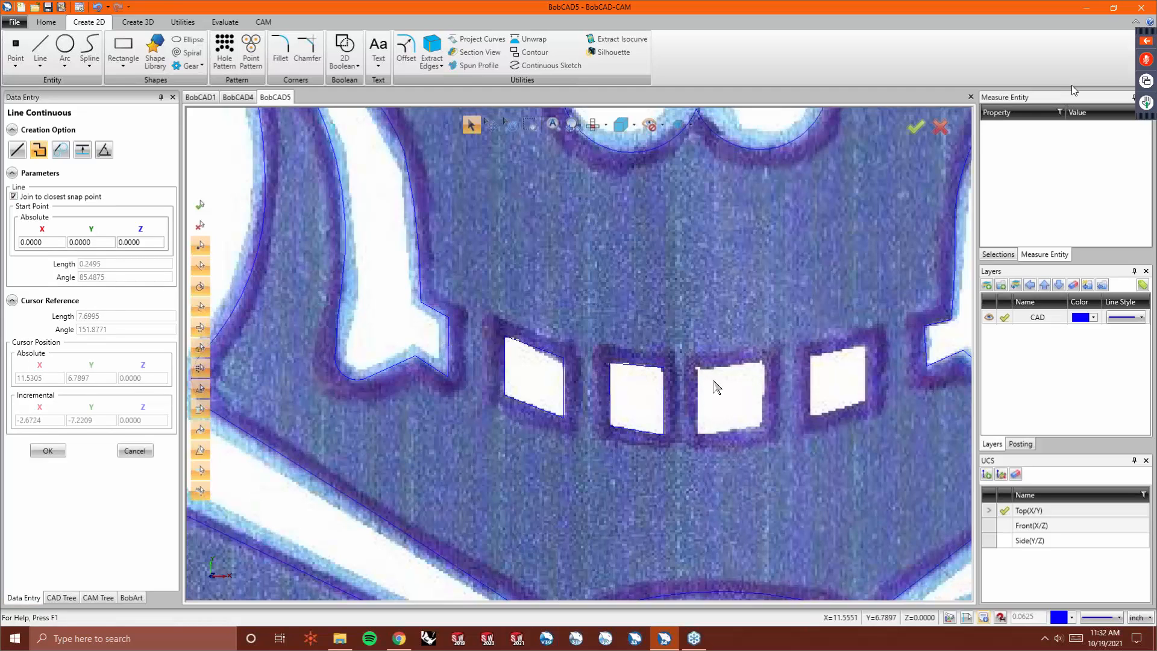
- Outline the third teeth opening with a closed four-sided continuous line
left_click(698, 371)
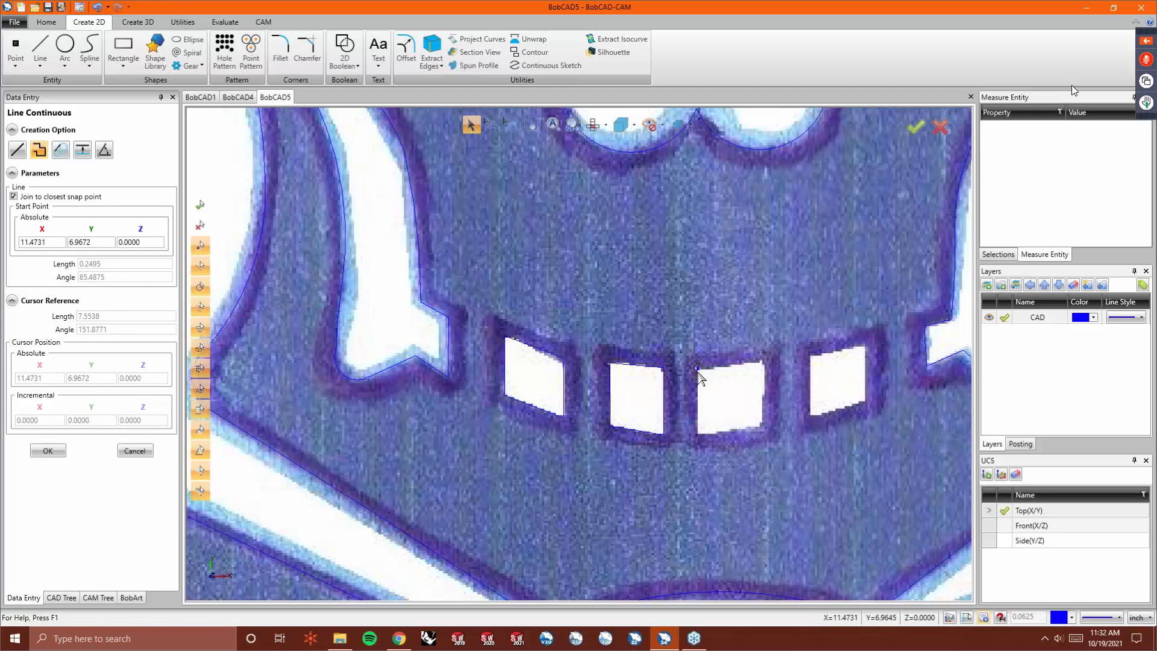
left_click(698, 435)
left_click(761, 426)
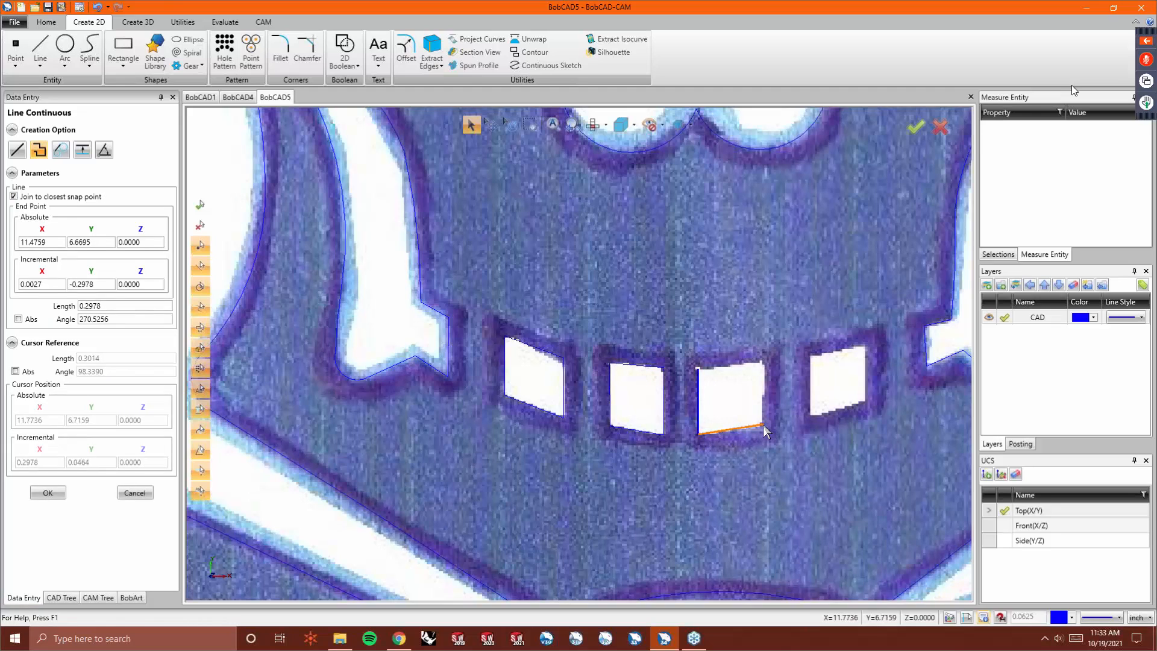
left_click(765, 360)
left_click(703, 386)
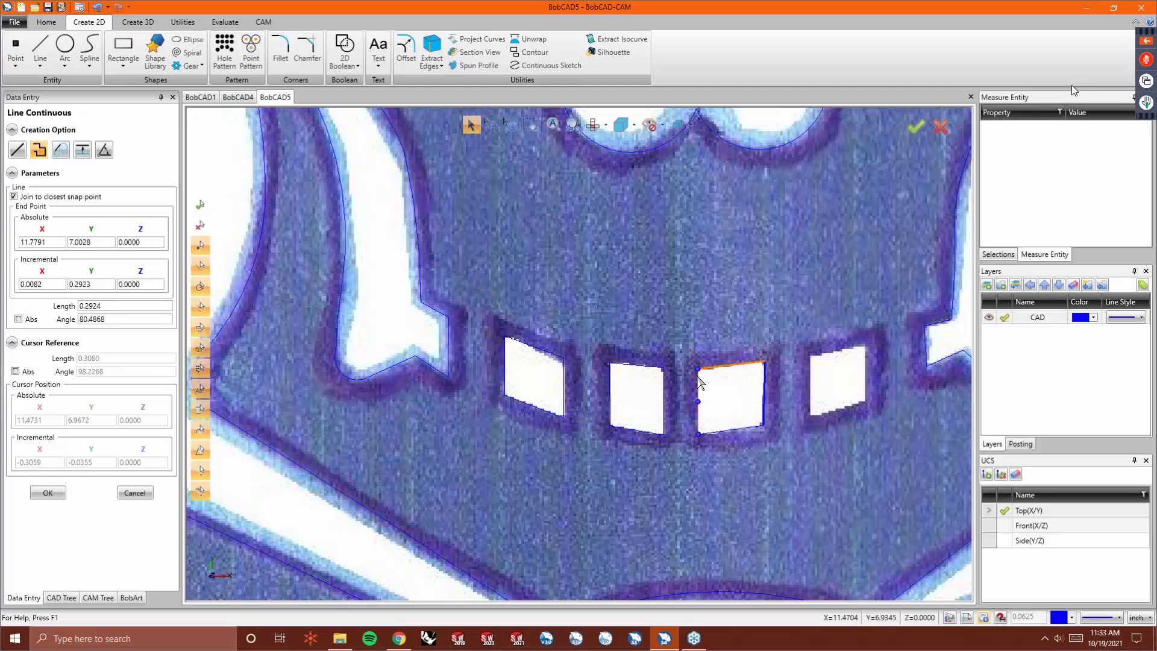
right_click(744, 384)
left_click(772, 392)
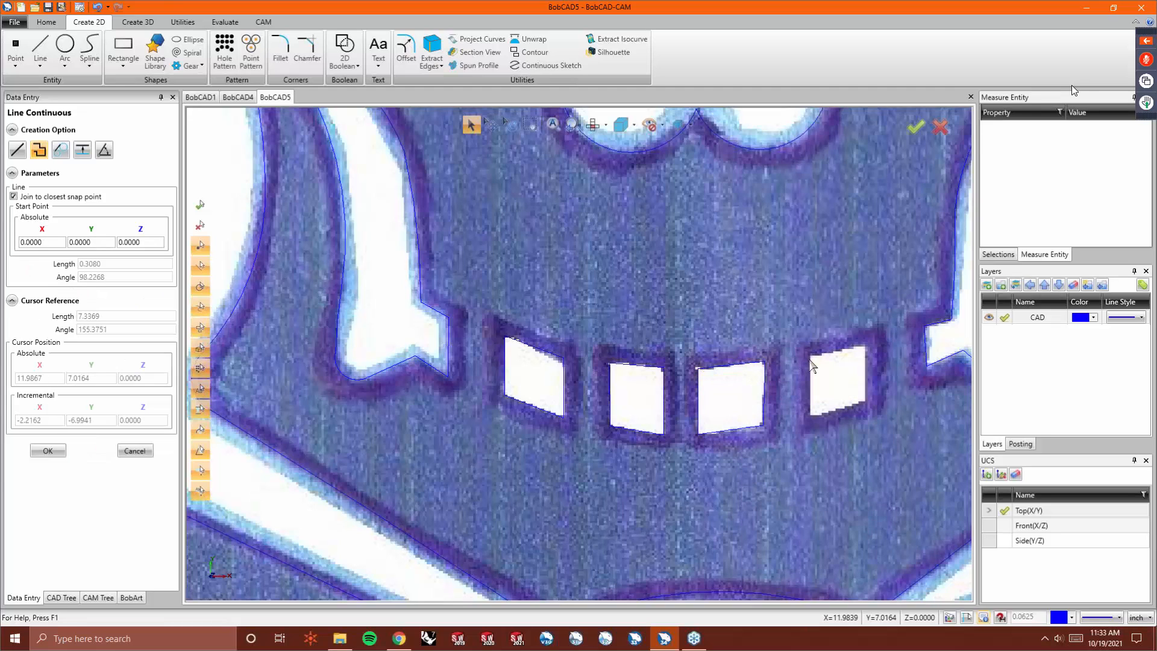
- Outline the rightmost teeth opening with a closed four-sided continuous line and exit the line command
left_click(810, 356)
left_click(812, 417)
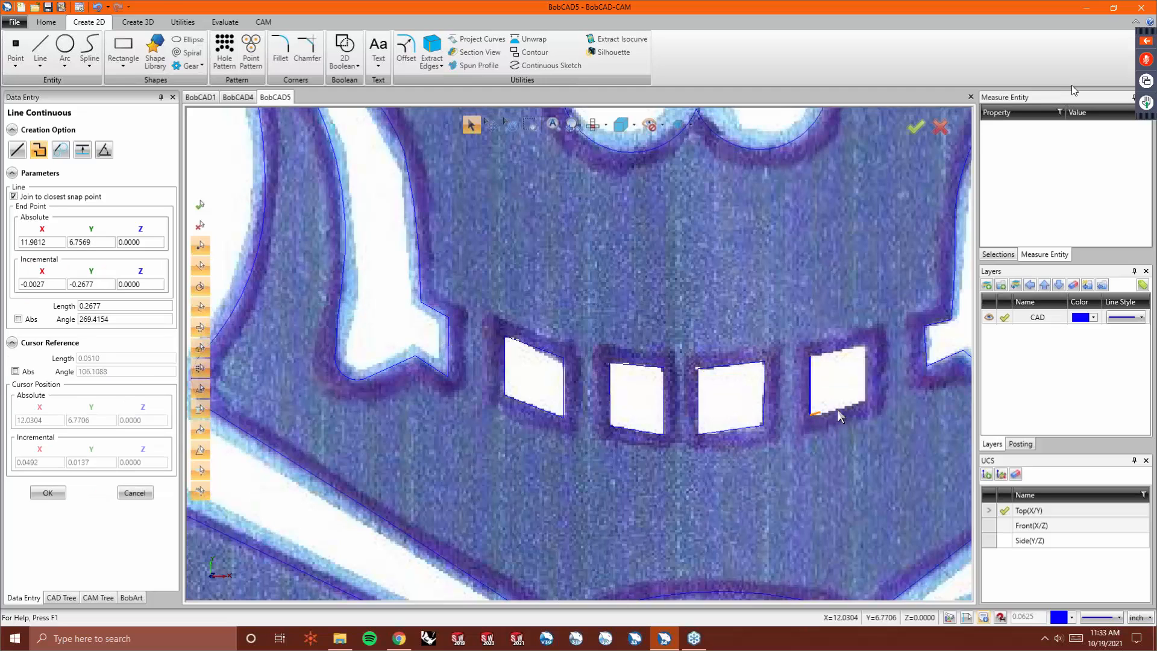
left_click(866, 400)
left_click(865, 345)
left_click(810, 356)
right_click(811, 369)
left_click(819, 372)
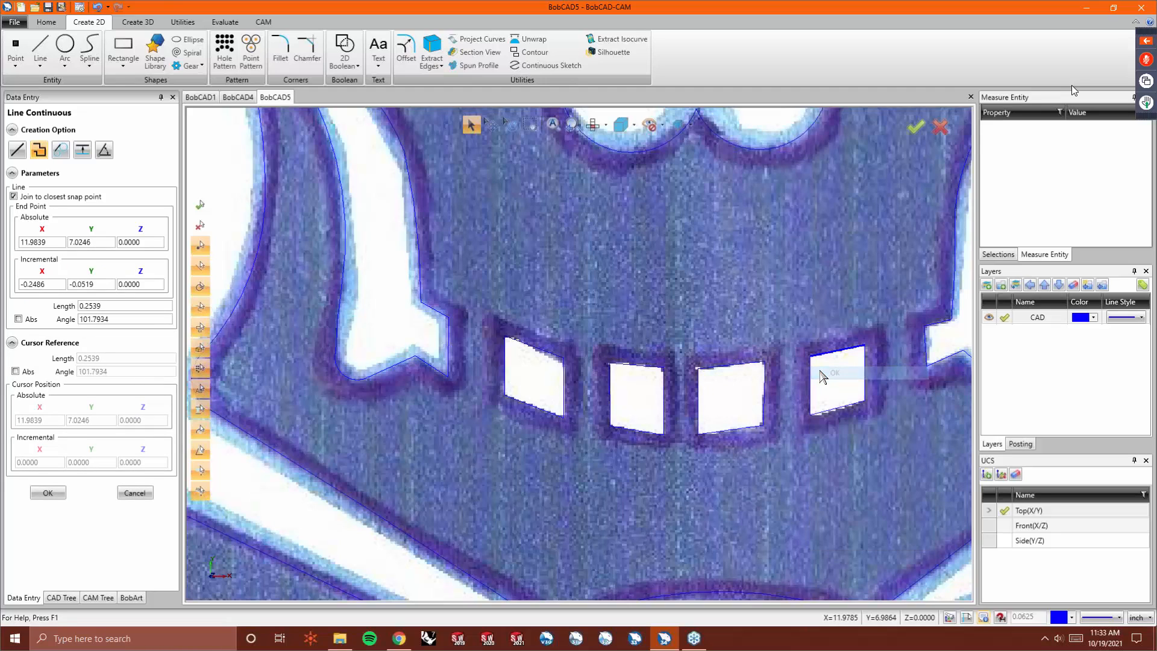
scroll(676, 373, "down", 5)
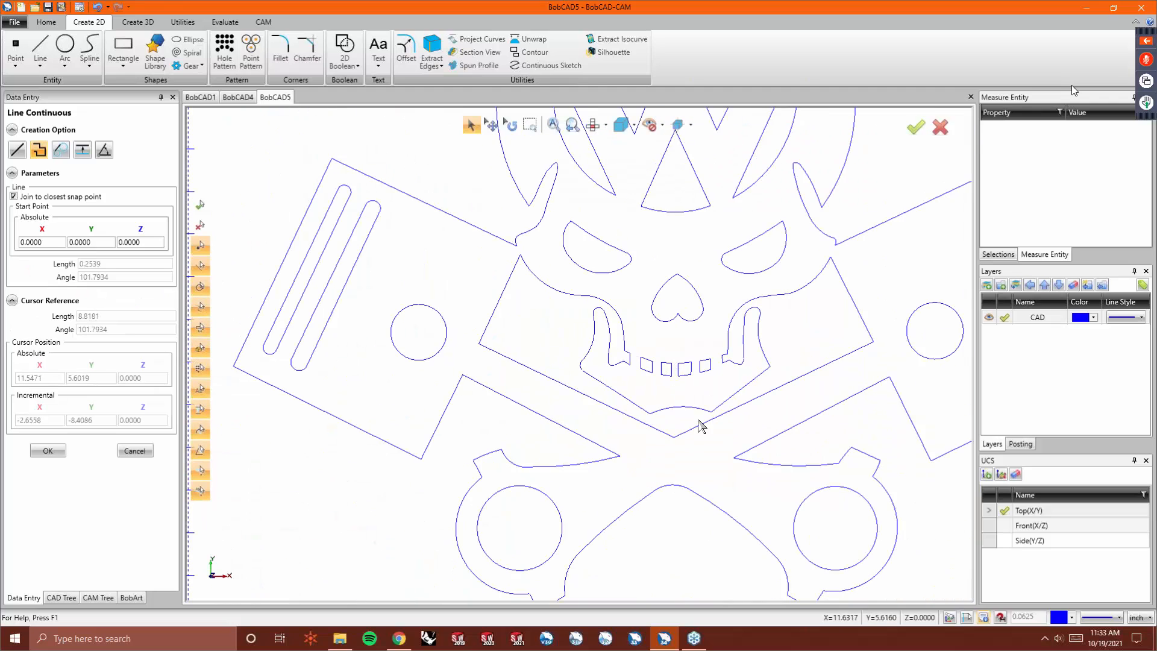
scroll(662, 356, "down", 3)
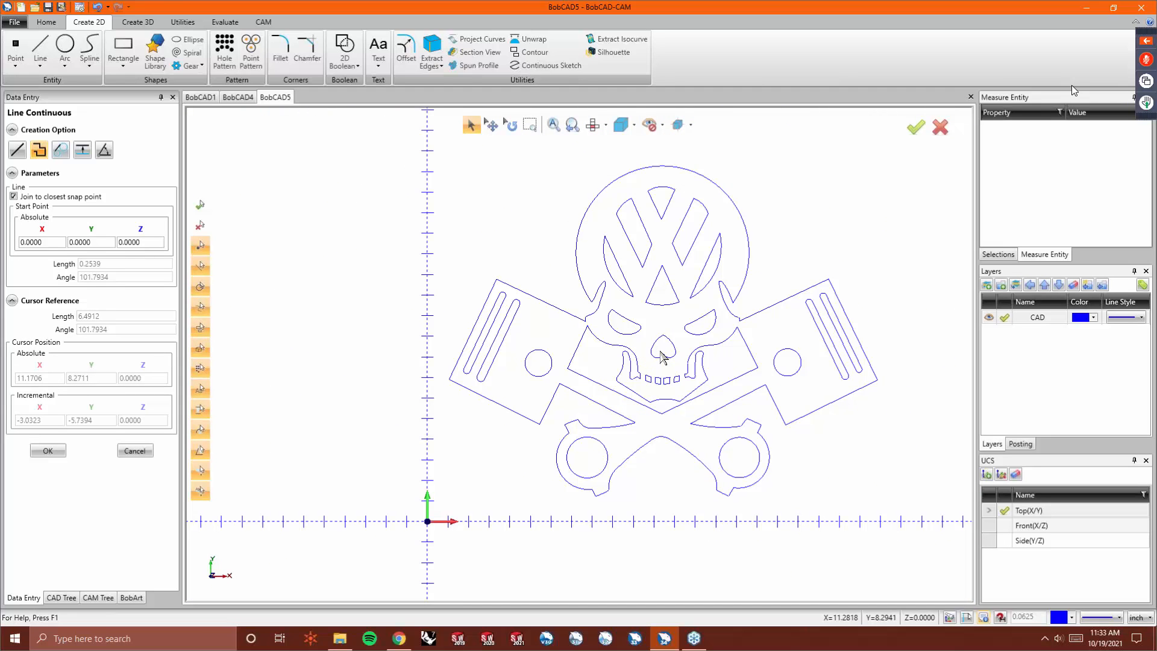
scroll(613, 364, "down", 1)
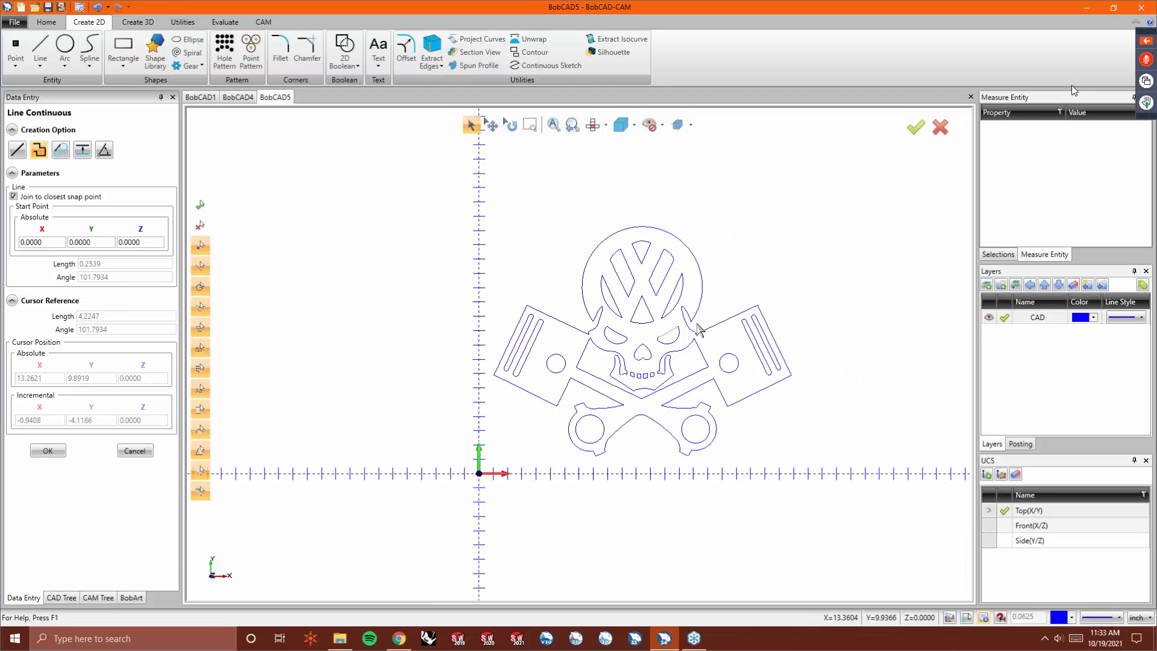
scroll(715, 289, "up", 1)
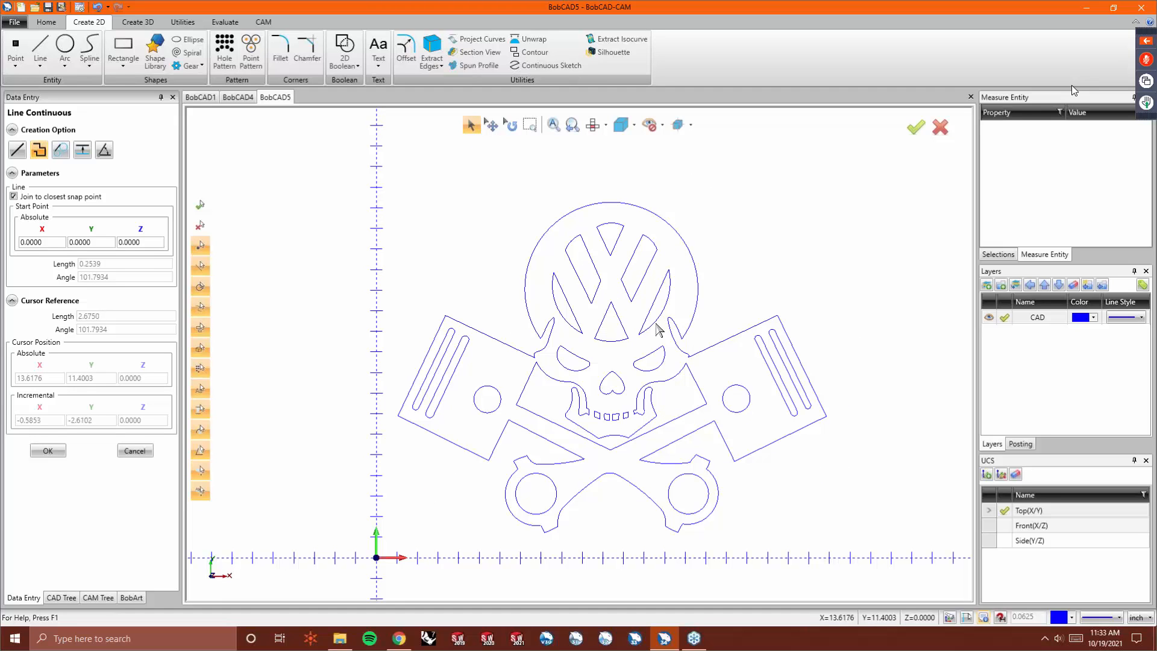
right_click(708, 249)
left_click(739, 271)
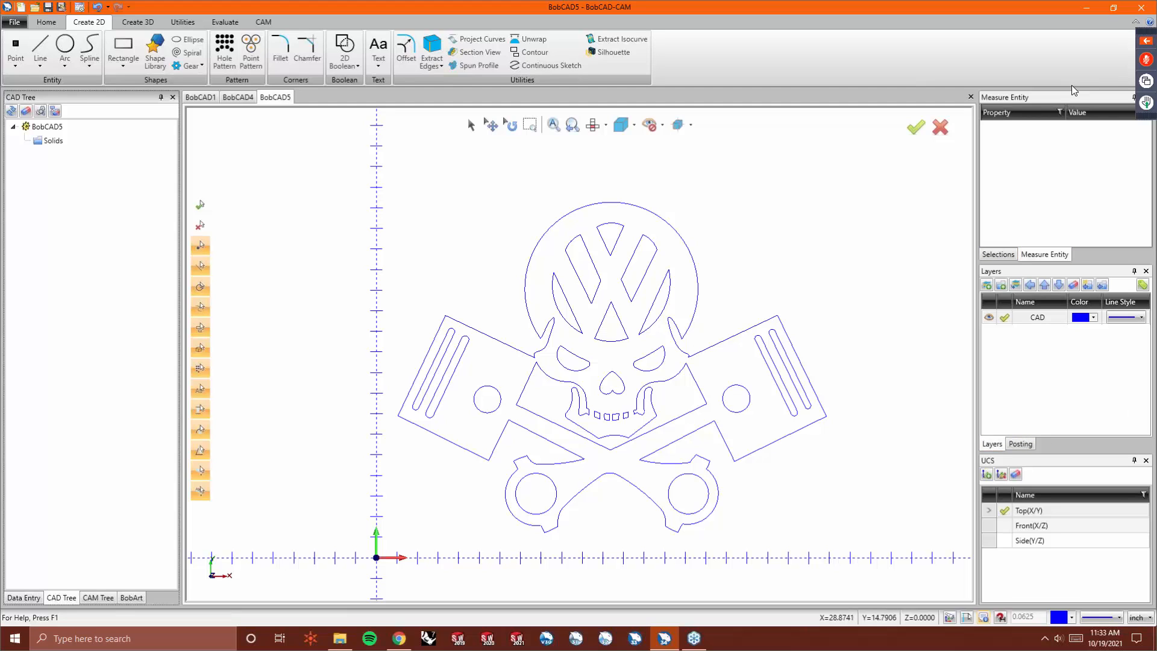
- Switch to the BobCAD1 document
left_click(200, 98)
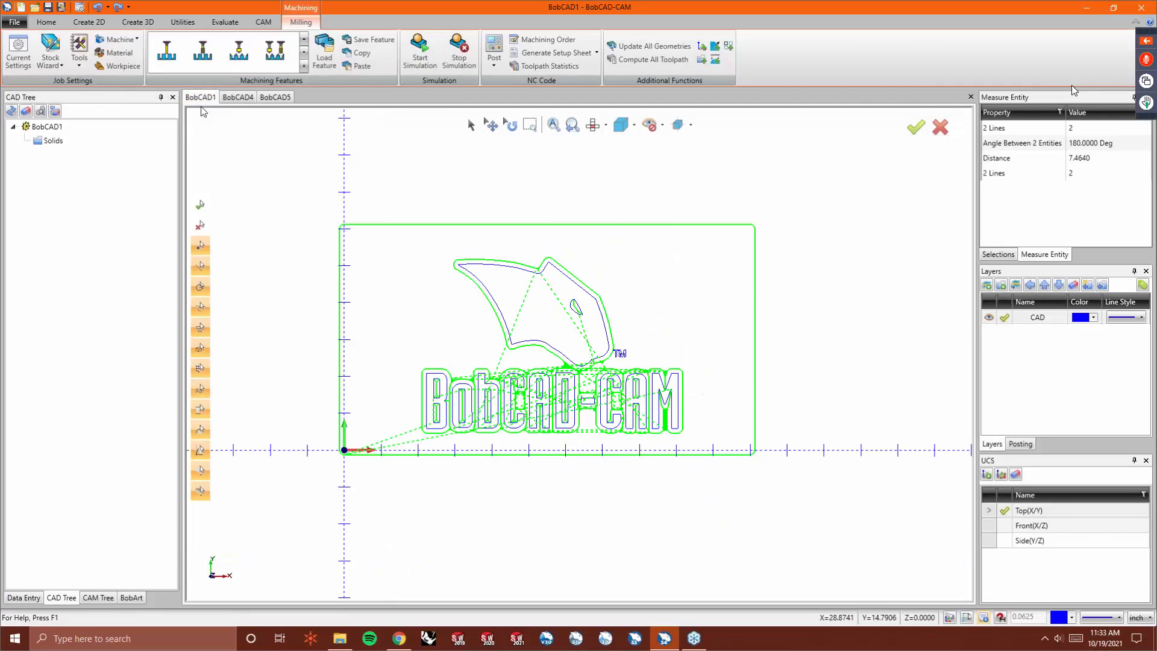
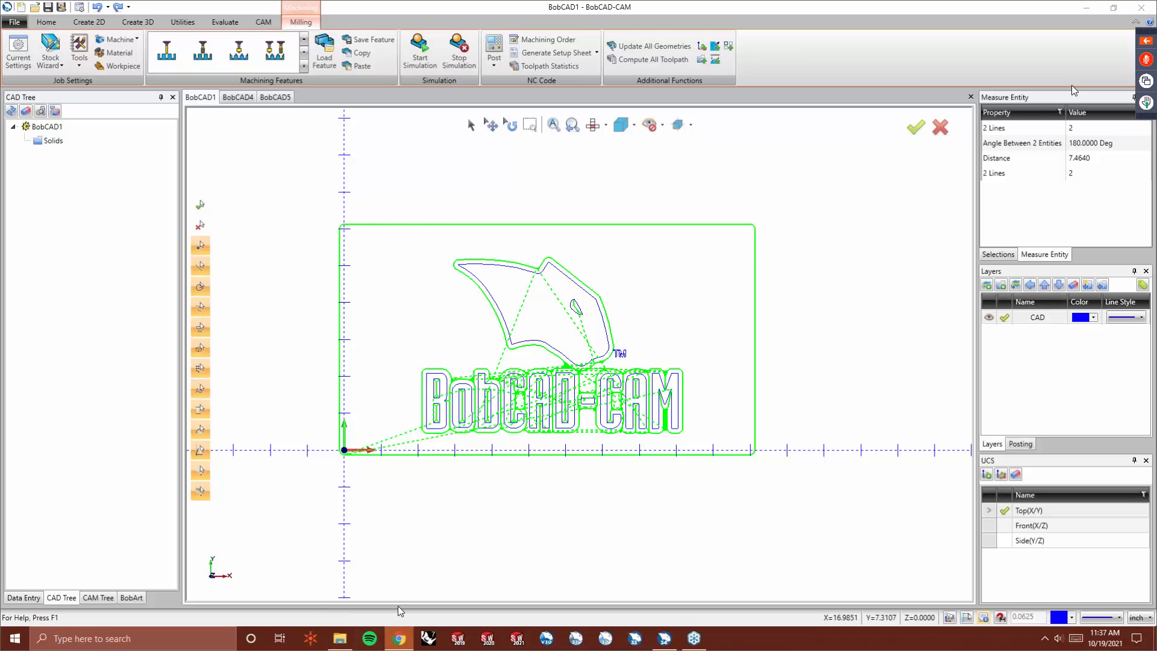
- Open the browser, maximize it, and search Google for logo
left_click(399, 638)
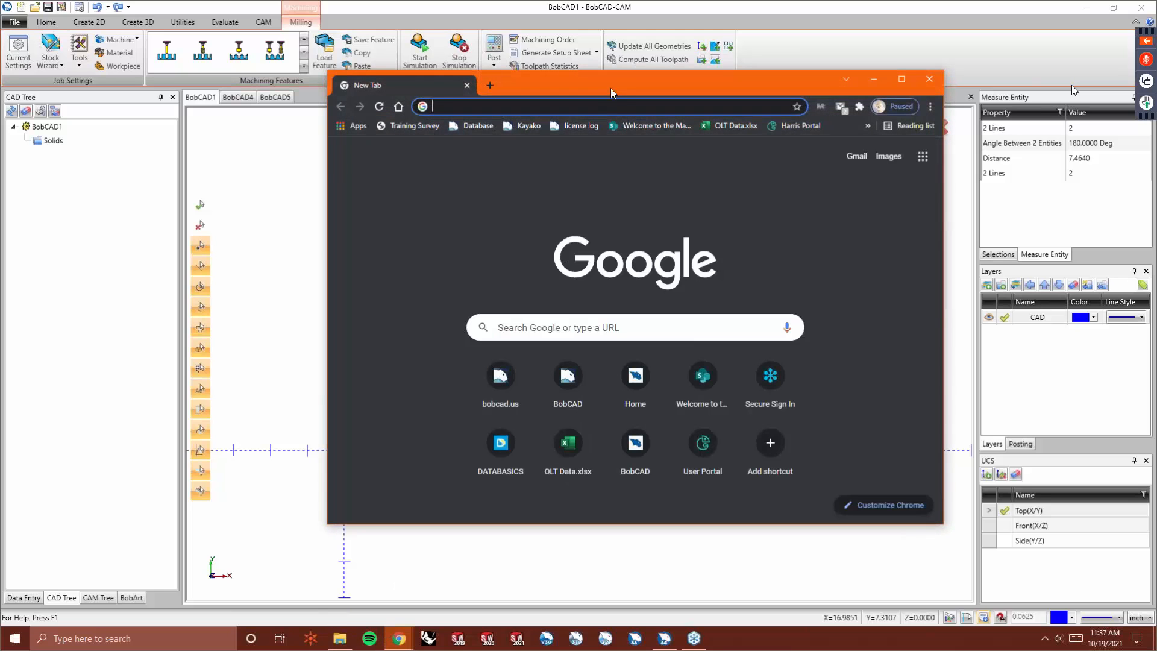
double_click(613, 89)
left_click(519, 252)
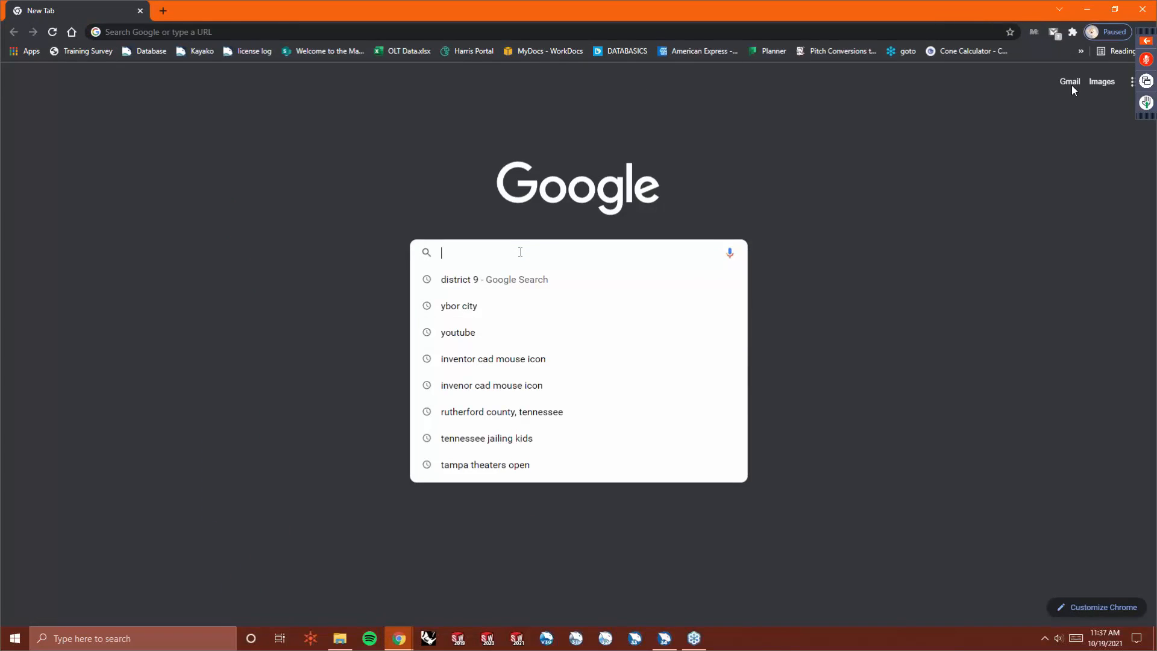
type("logo")
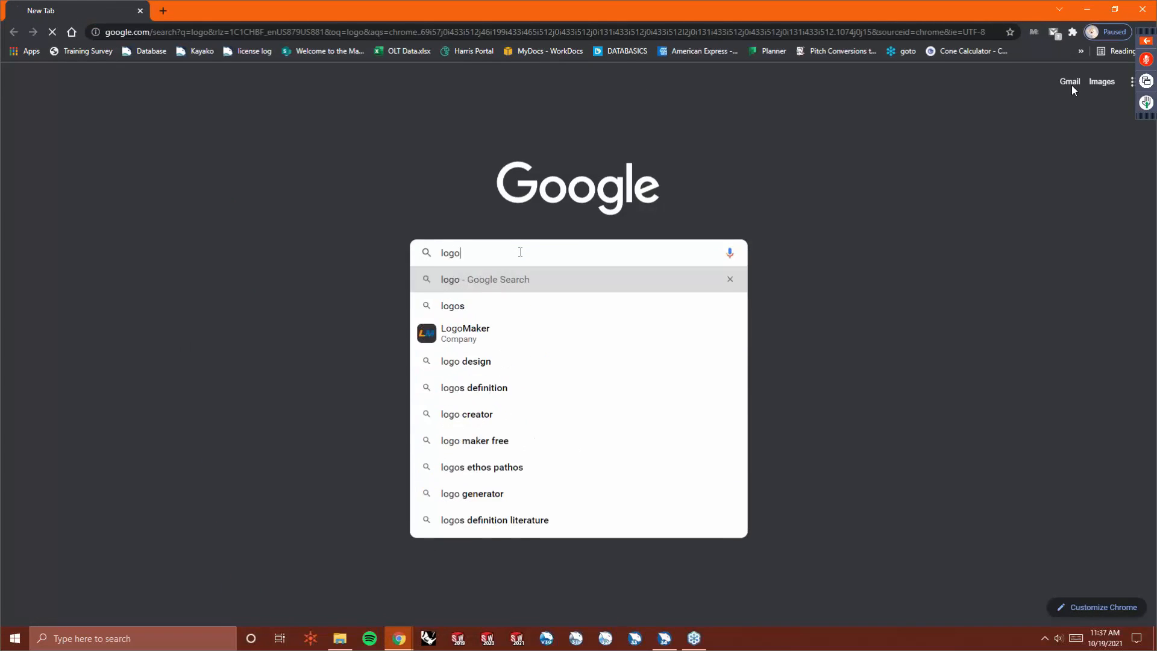
key("Return")
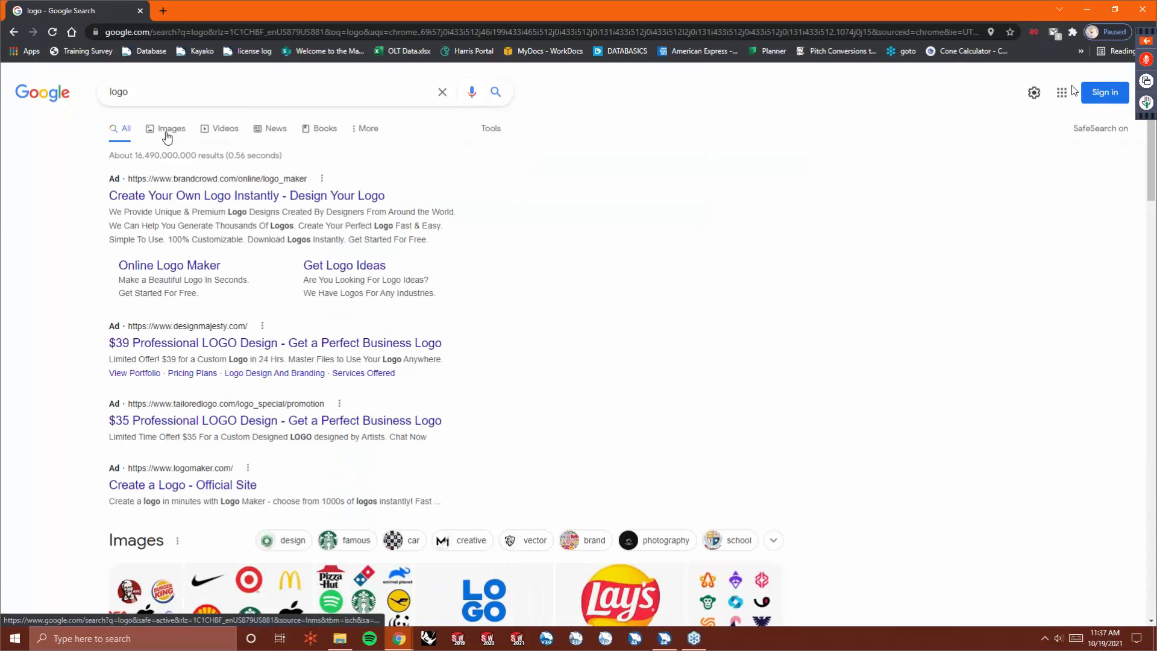
- Browse the image results for logo and open the LEGO logo image
left_click(168, 137)
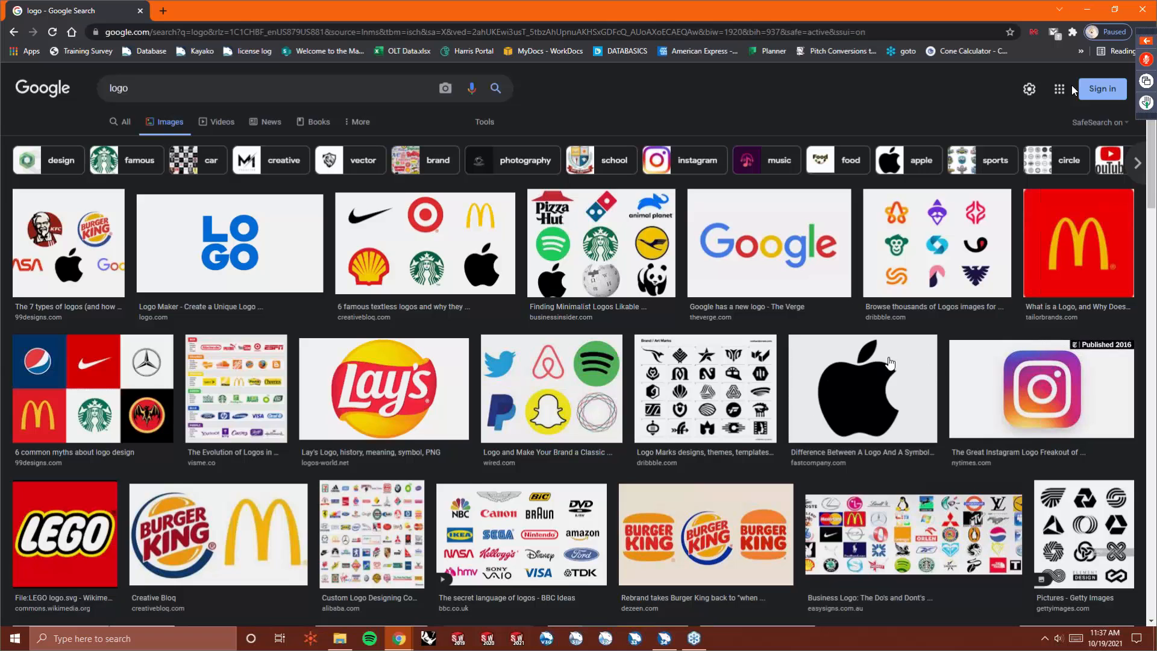
scroll(464, 449, "down", 1)
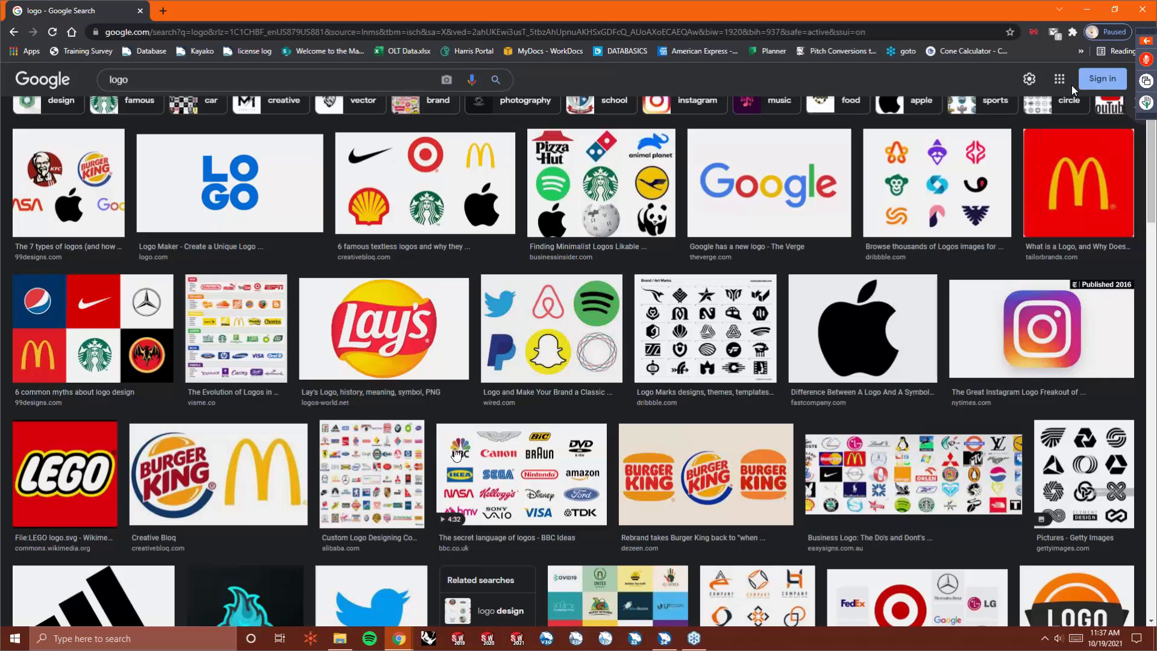
scroll(456, 451, "down", 1)
left_click(88, 451)
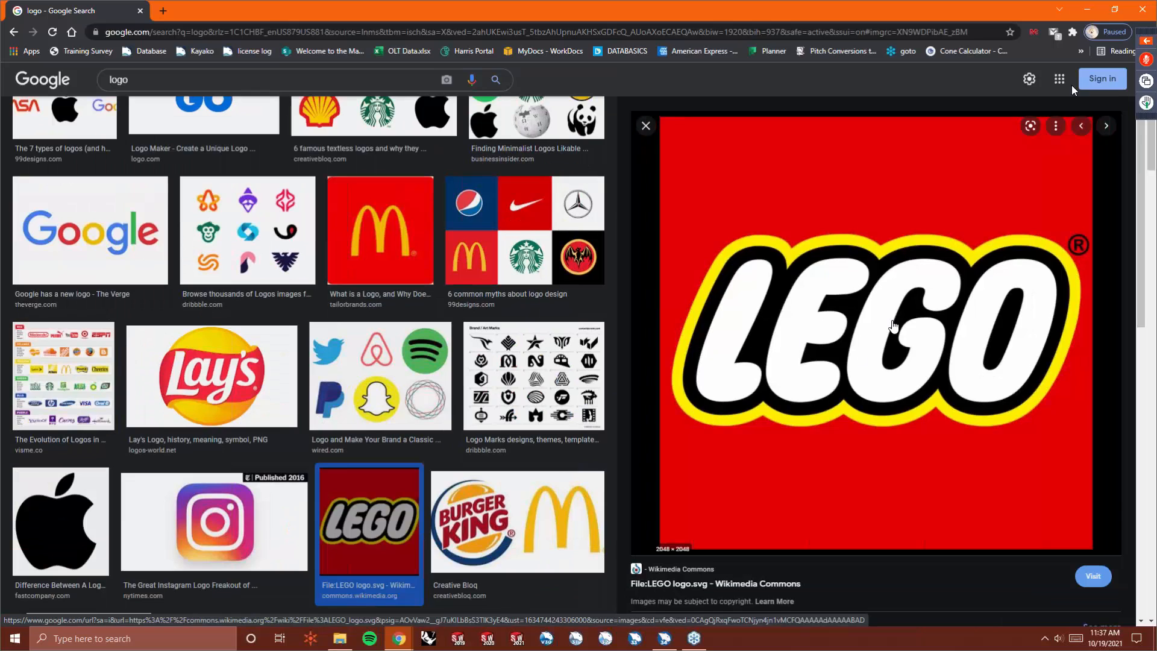
- Start saving the LEGO image and set its file name to LEGO
right_click(860, 302)
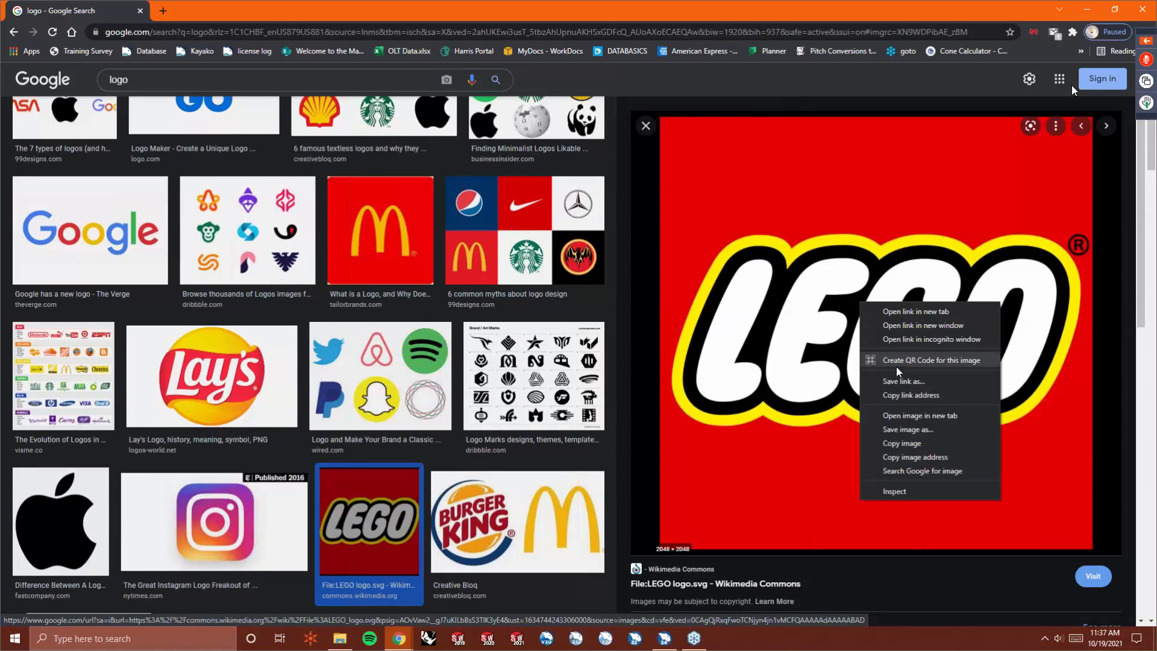
left_click(937, 428)
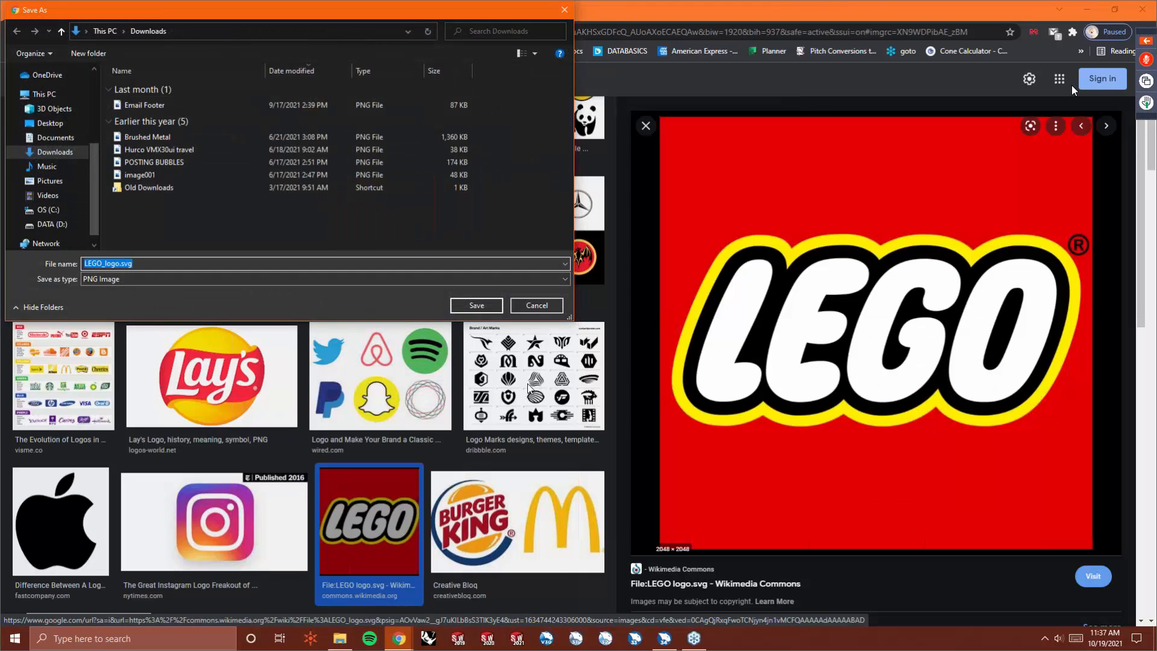
left_click(138, 263)
left_click(140, 277)
left_click(142, 260)
left_click(142, 260)
key("BackSpace")
key("BackSpace")
key("BackSpace")
key("BackSpace")
key("BackSpace")
key("BackSpace")
key("BackSpace")
key("BackSpace")
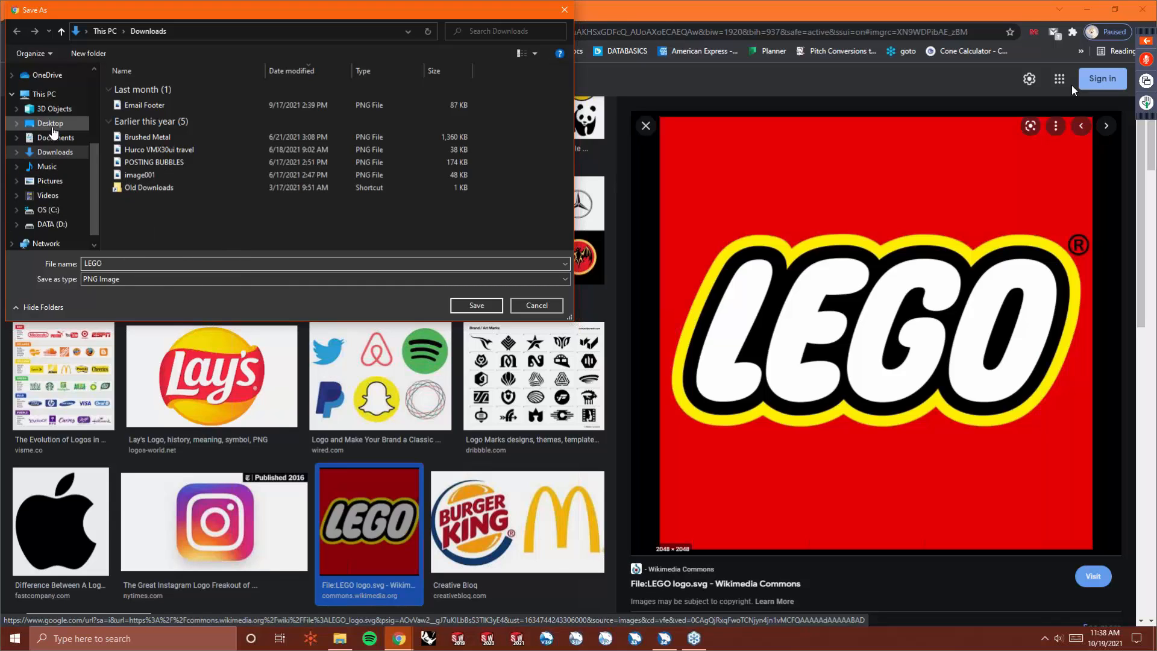
- Save the image into the Pictures > bobcad > Logos folder
left_click(49, 181)
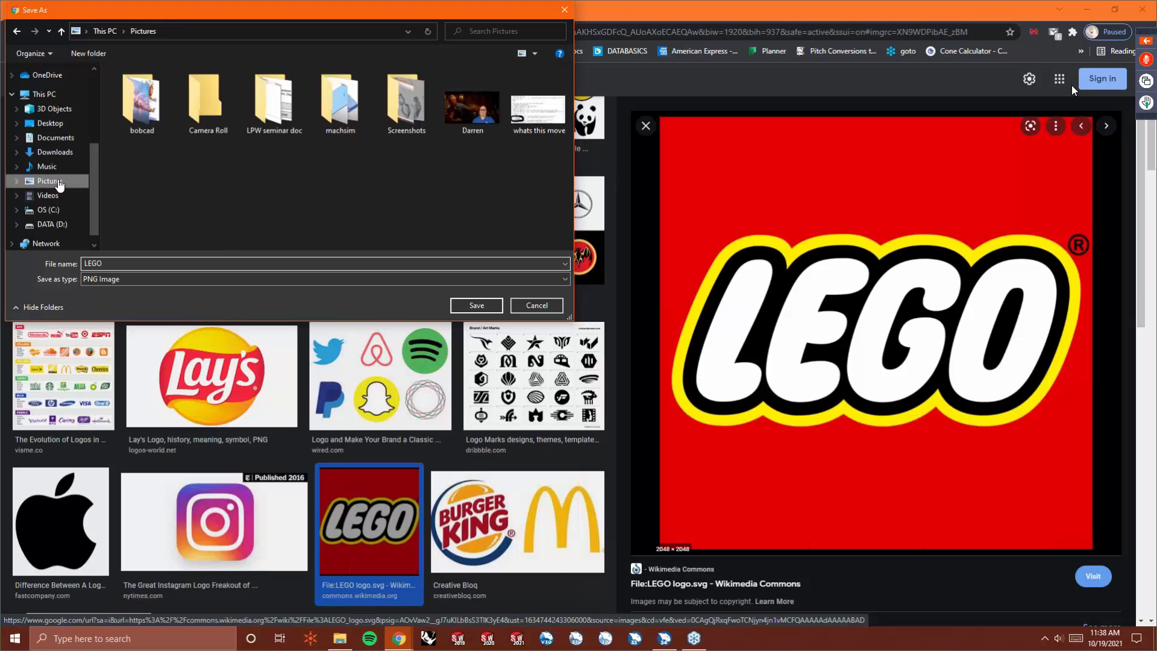
double_click(139, 101)
double_click(125, 103)
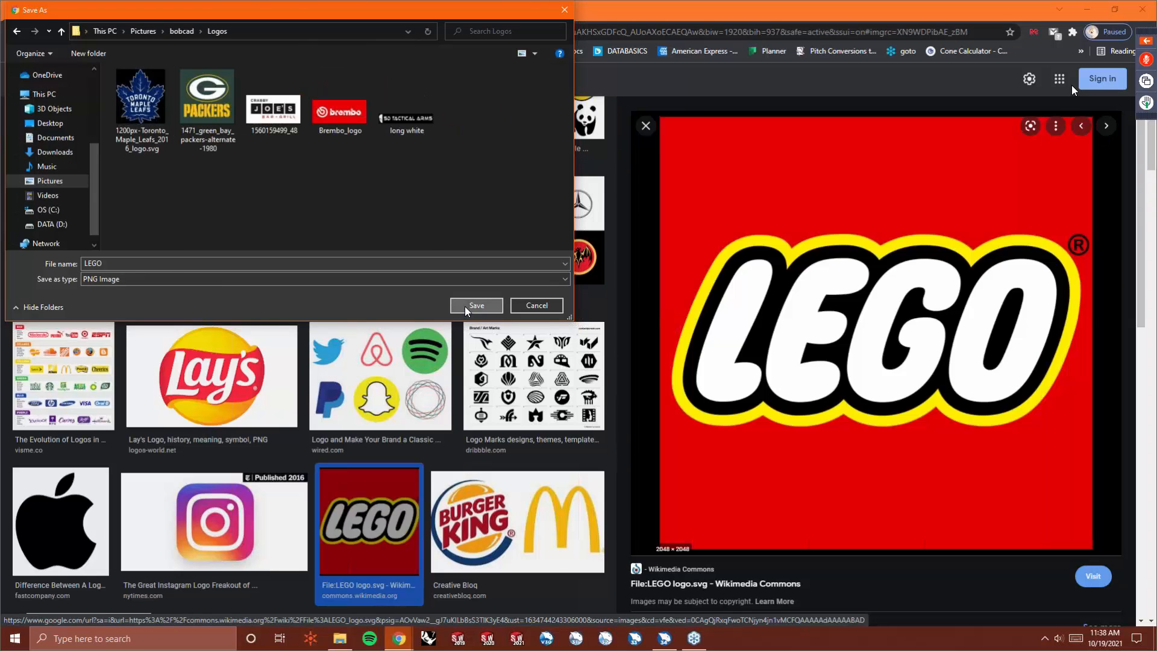
left_click(466, 309)
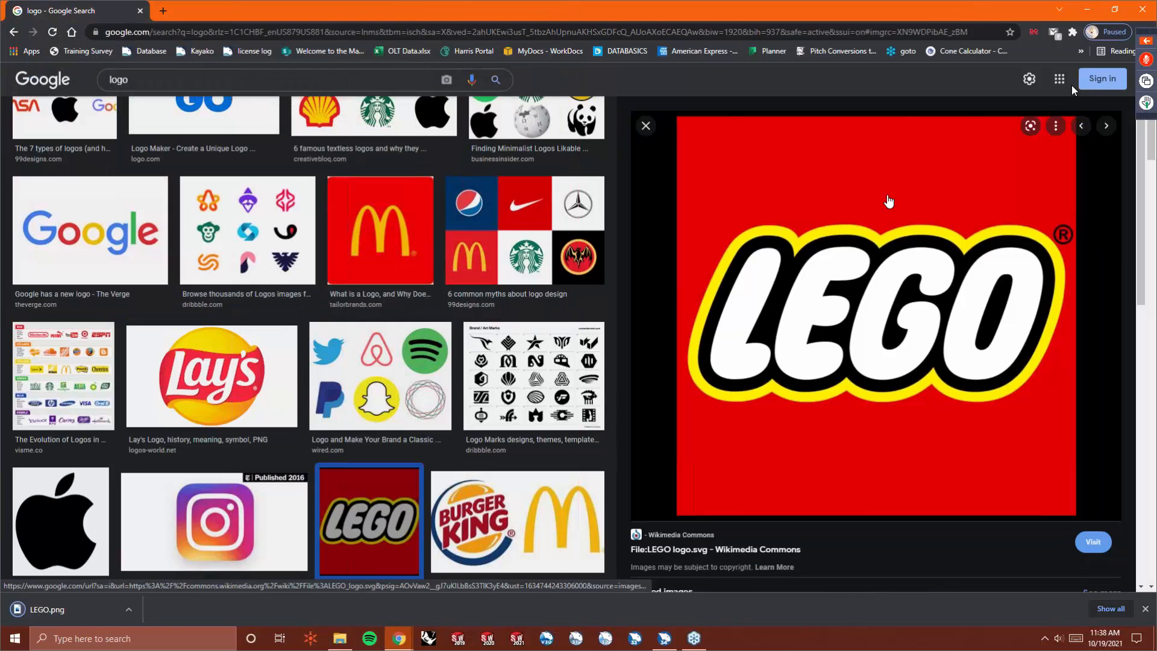
- Minimize the browser, create a new BobCAD document and open its BobArt tree
left_click(1090, 12)
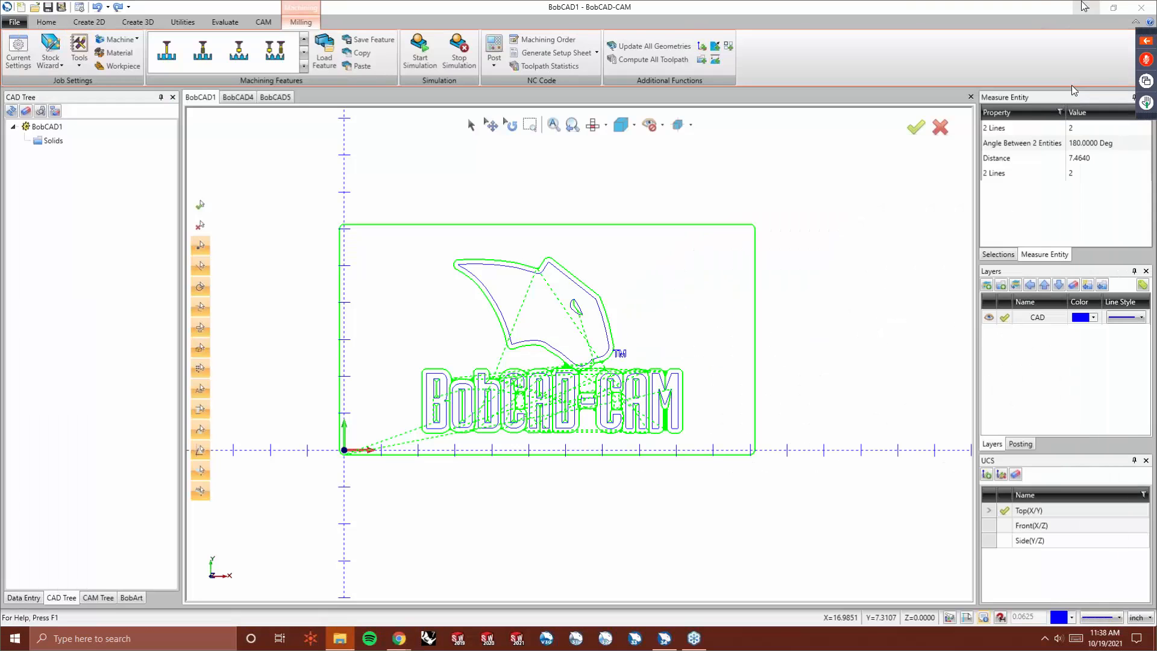
left_click(18, 8)
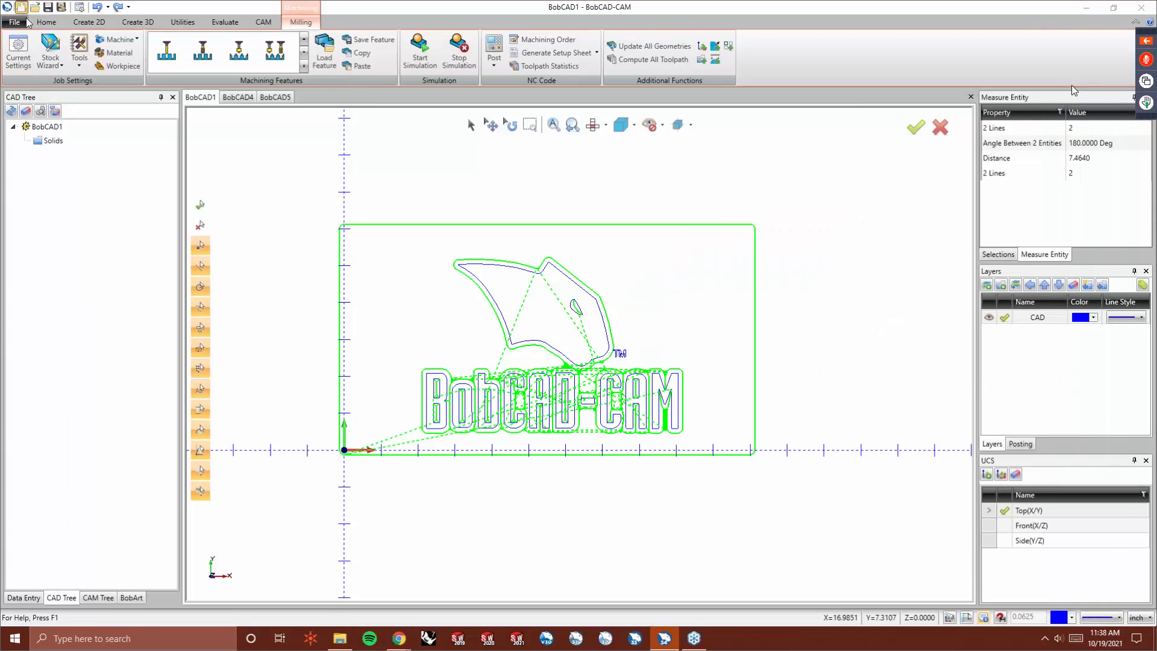
left_click(131, 597)
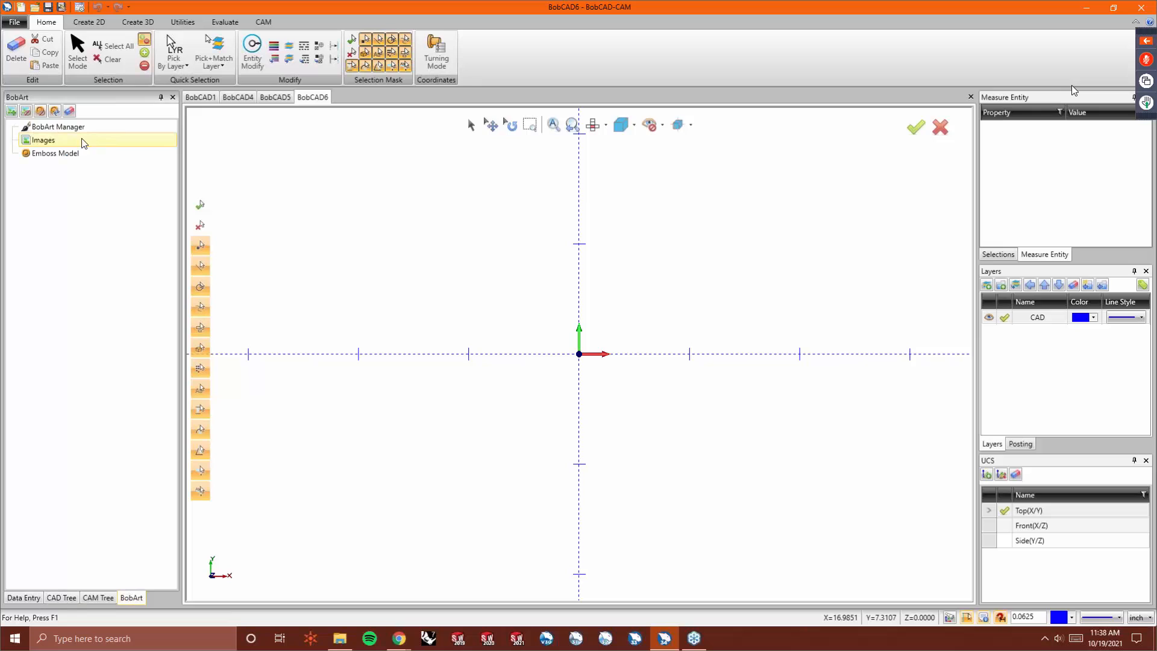
- Load the LEGO PNG image from the Logos folder into the BobArt Images node
right_click(55, 140)
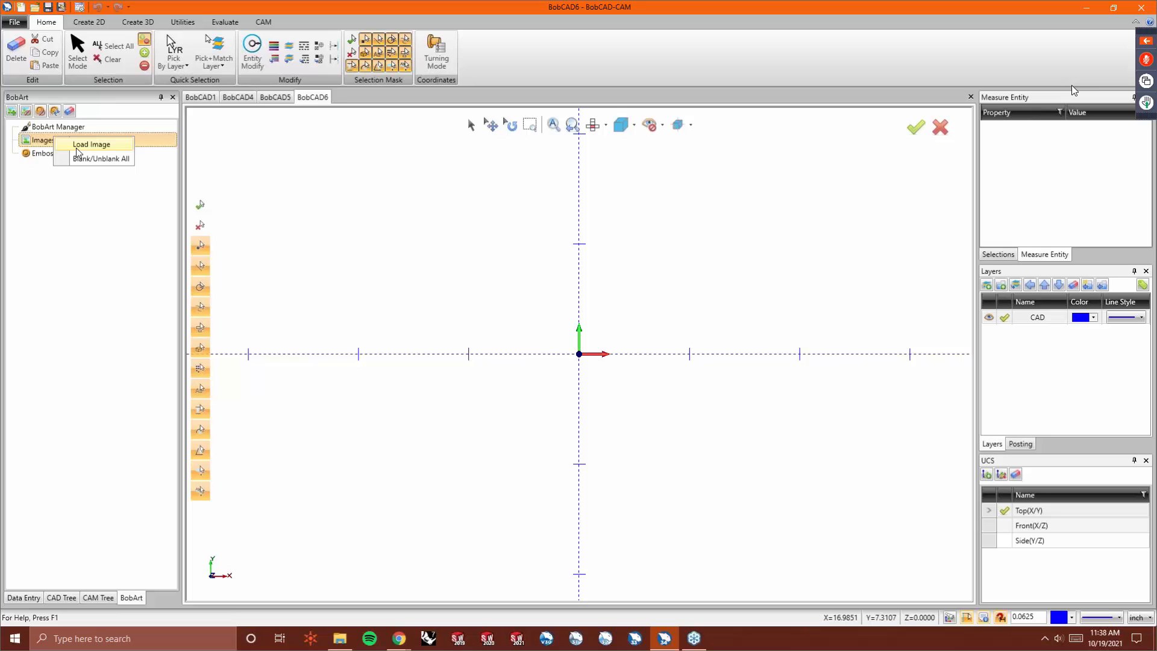
left_click(71, 144)
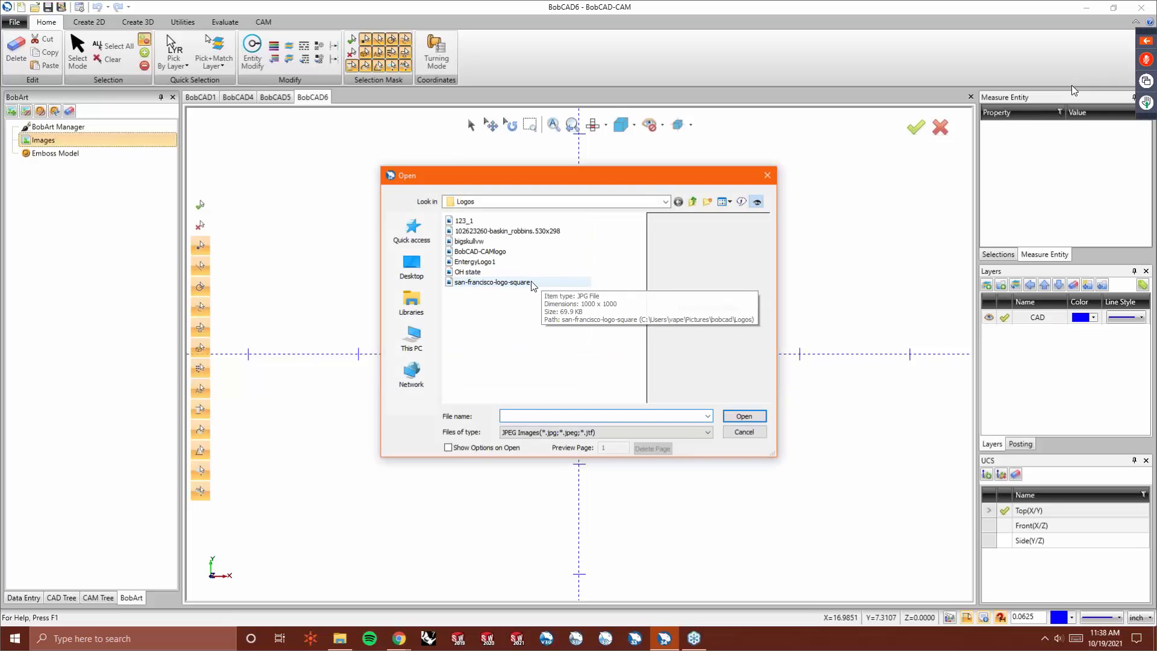
left_click(663, 431)
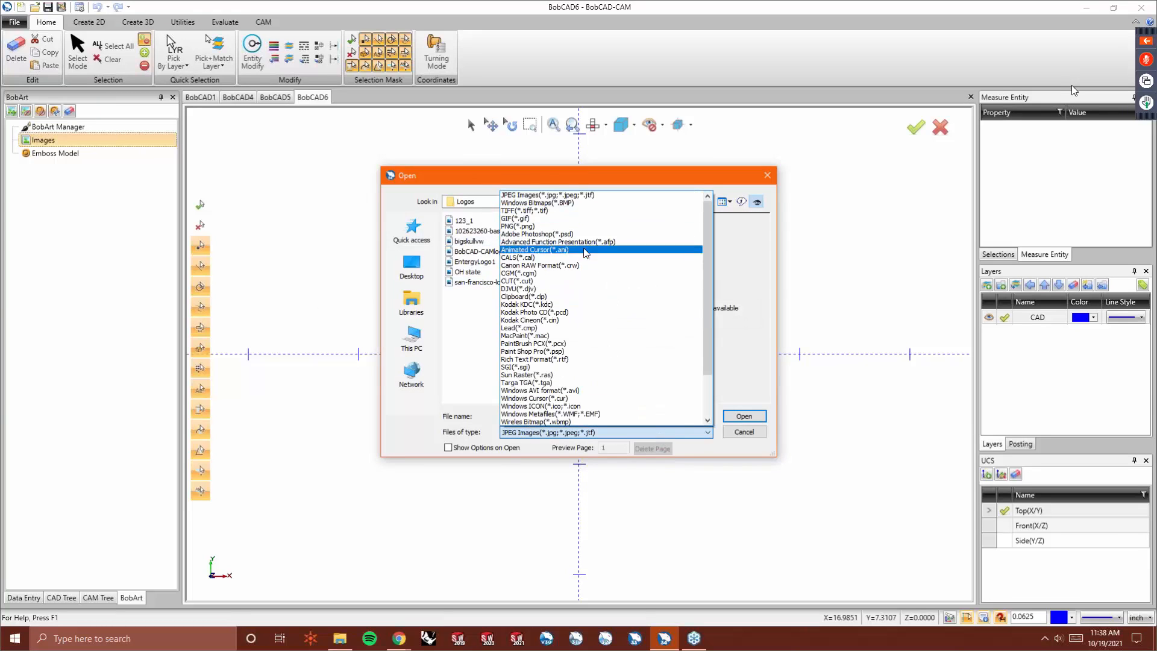
left_click(563, 227)
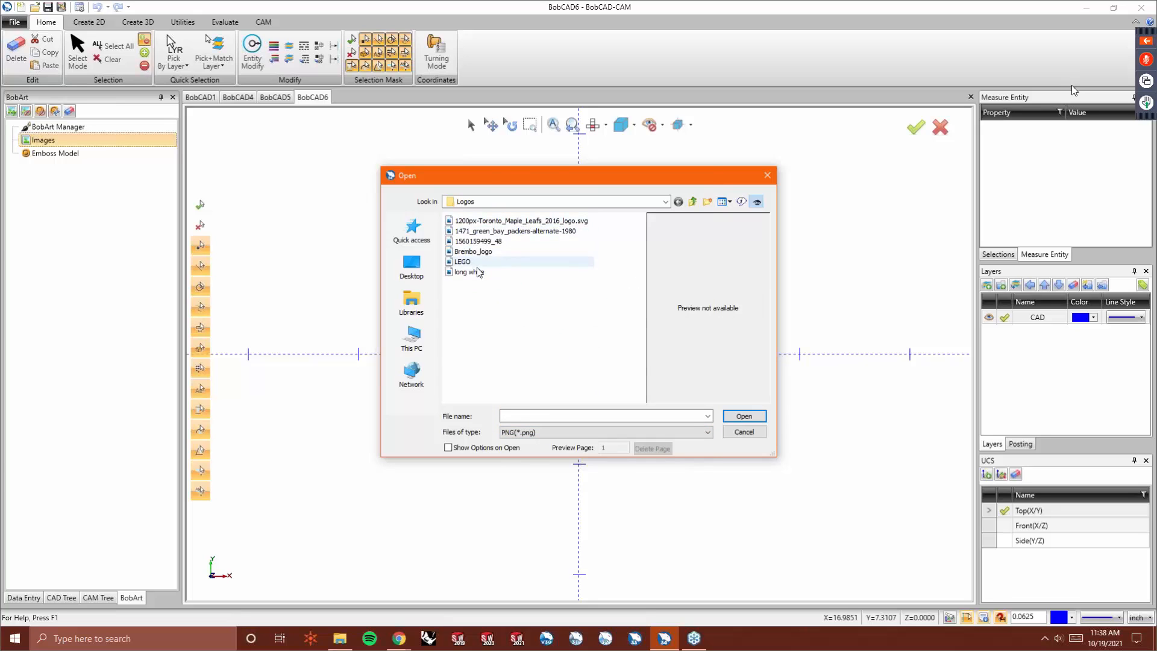
left_click(476, 272)
left_click(463, 261)
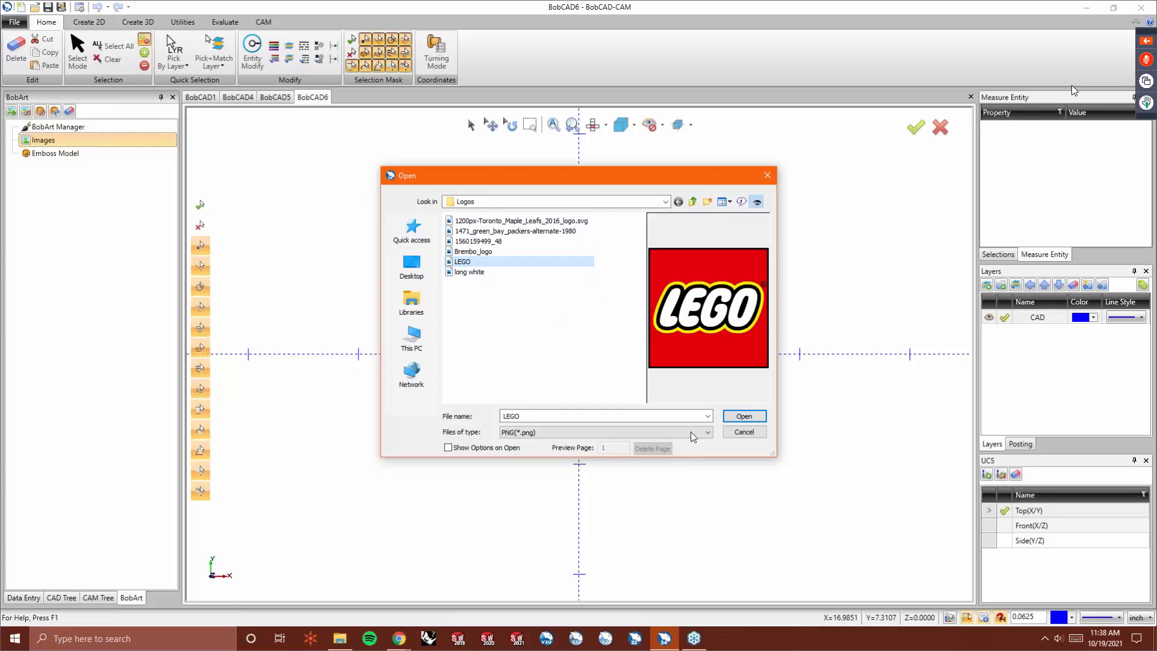
left_click(726, 420)
scroll(403, 413, "down", 3)
scroll(498, 242, "up", 5)
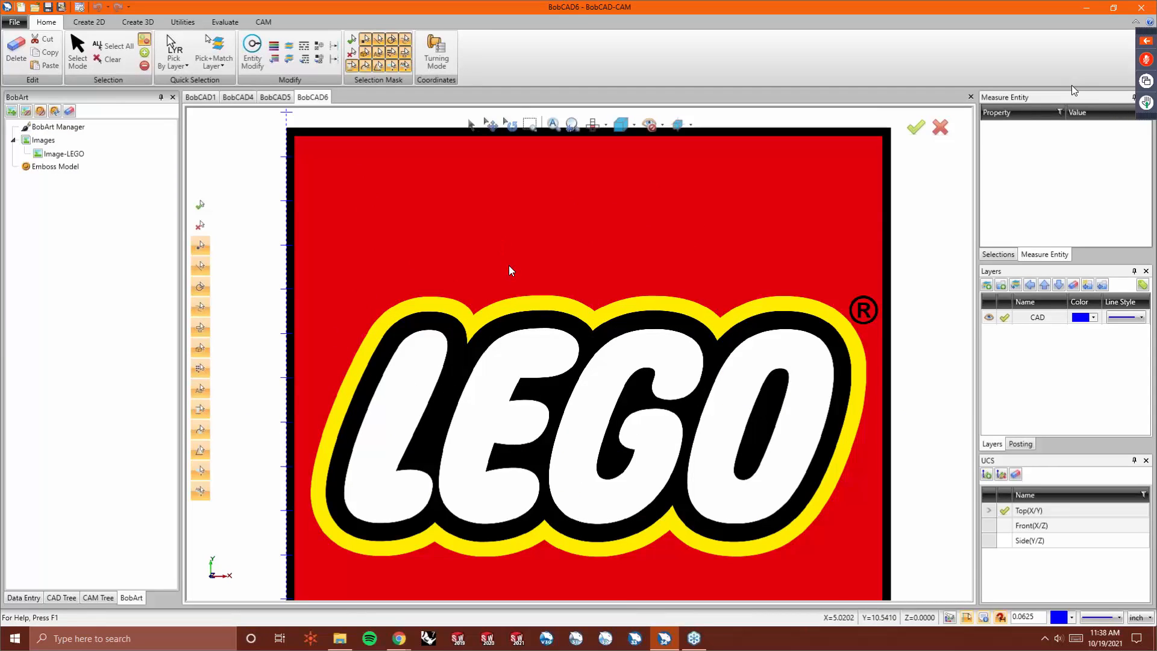
- Switch to the BobCAD1 document and post the Milling Job from the CAM tree
left_click(200, 97)
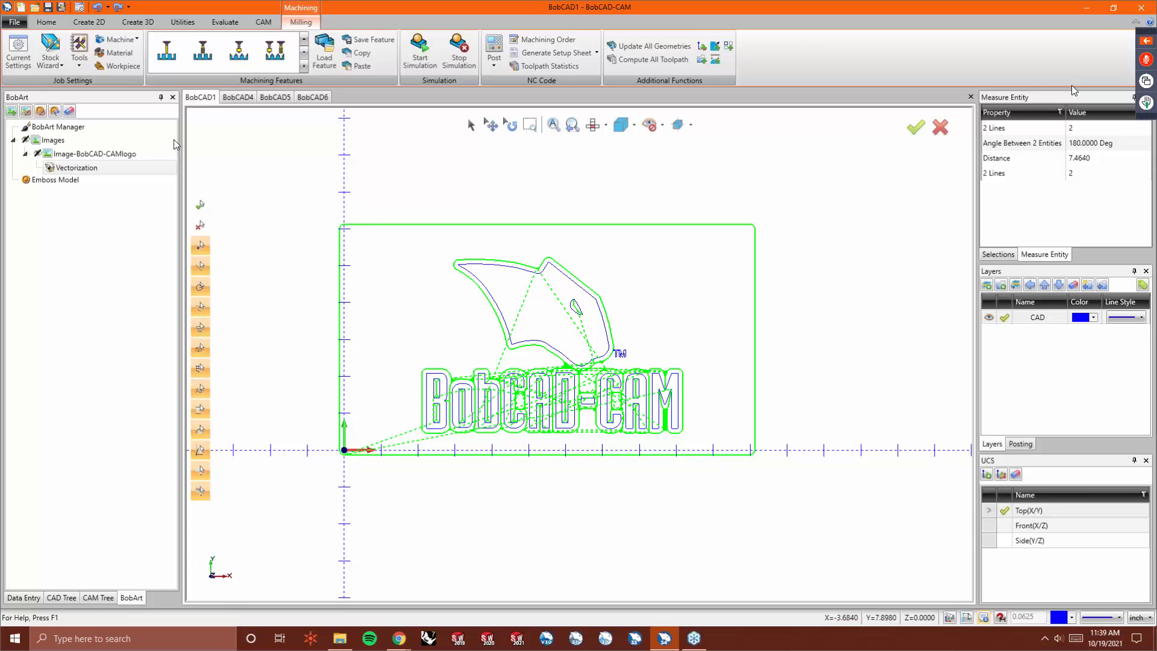
left_click(96, 598)
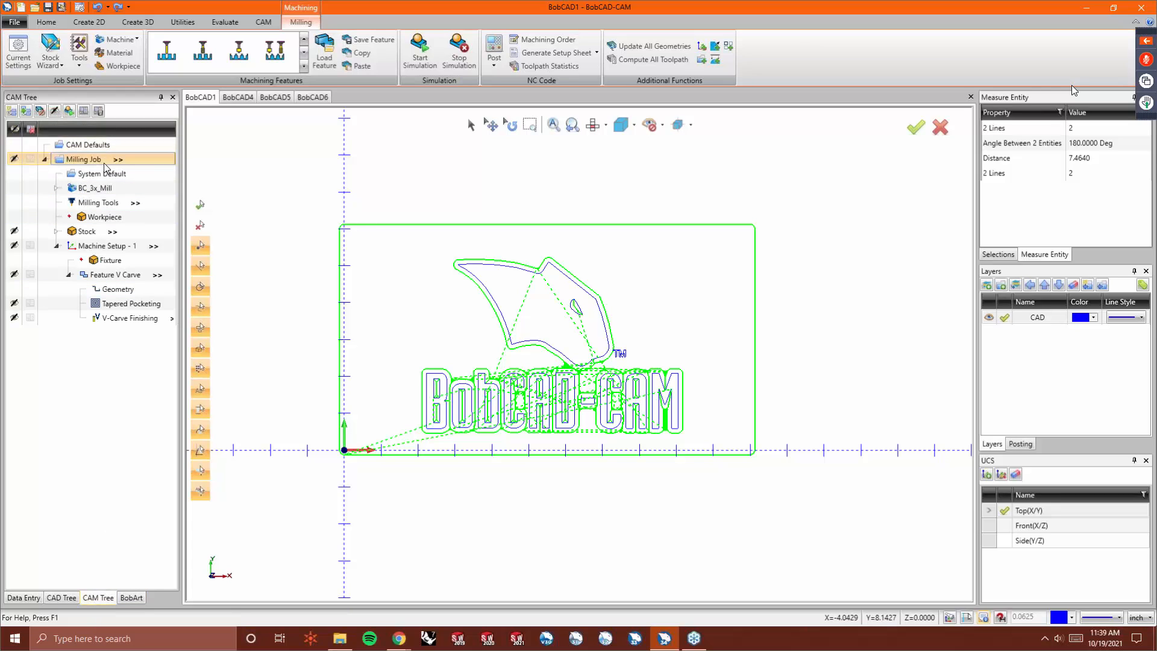
right_click(100, 160)
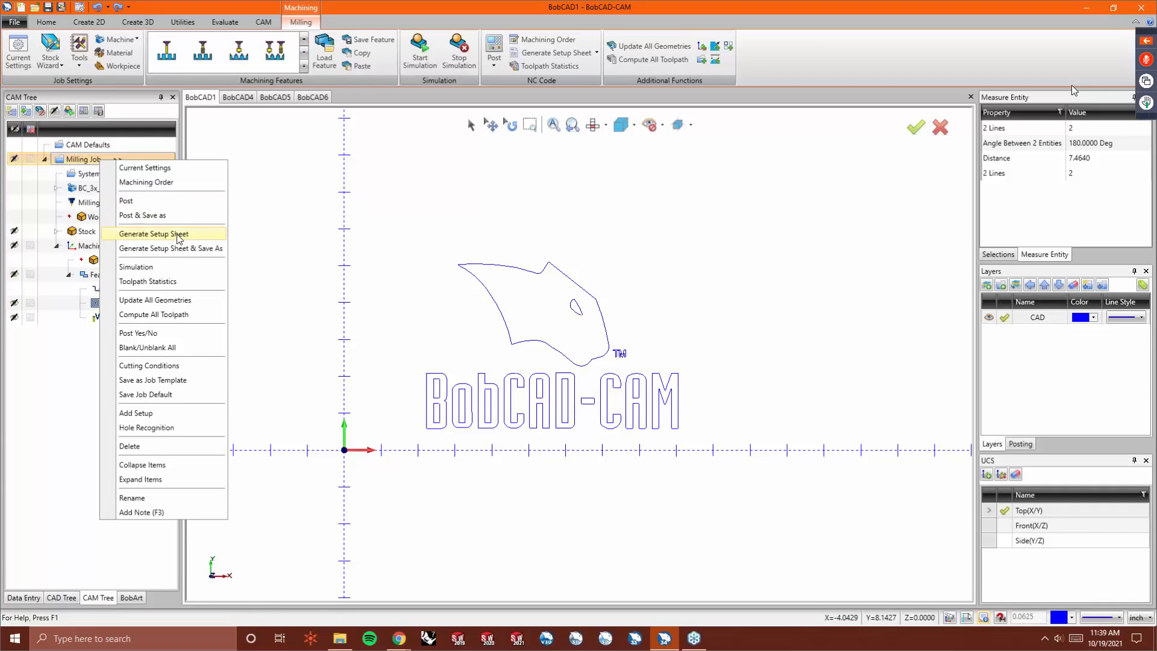
left_click(187, 201)
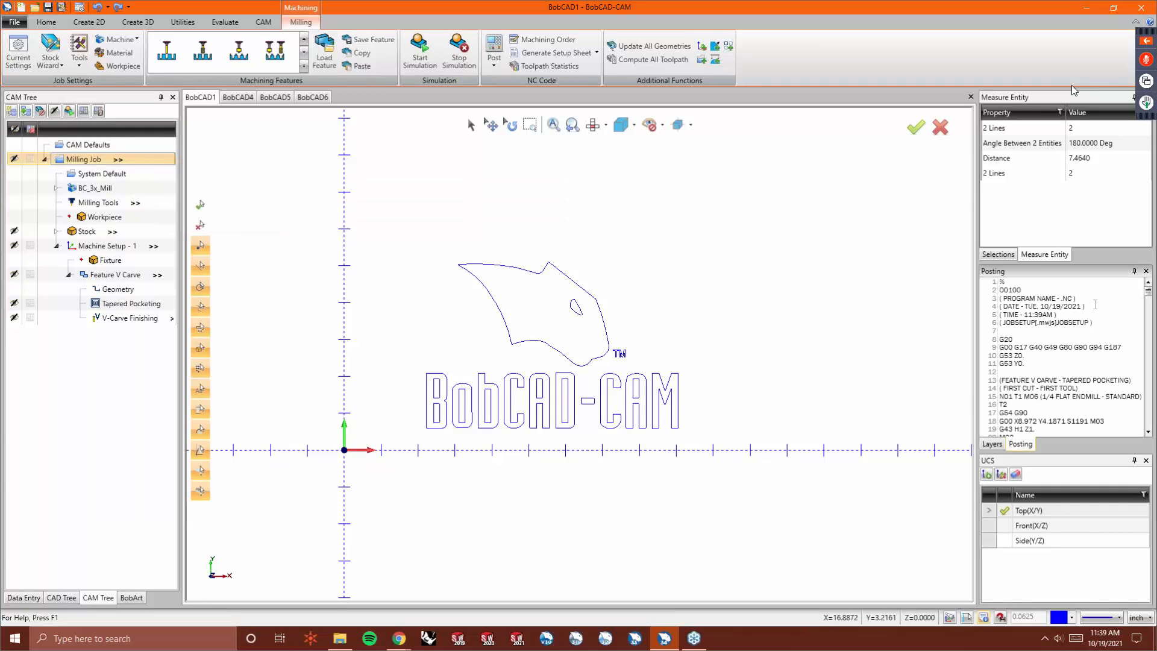
- Scroll through the posted NC program code in the posting panel
right_click(1064, 338)
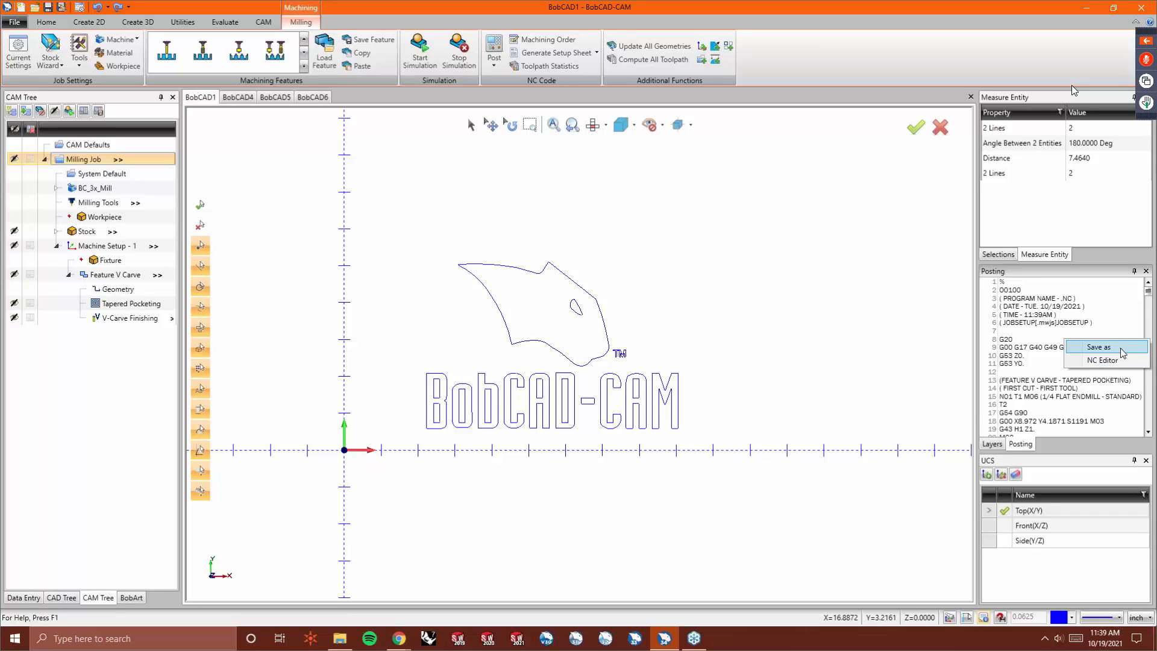
left_click(917, 330)
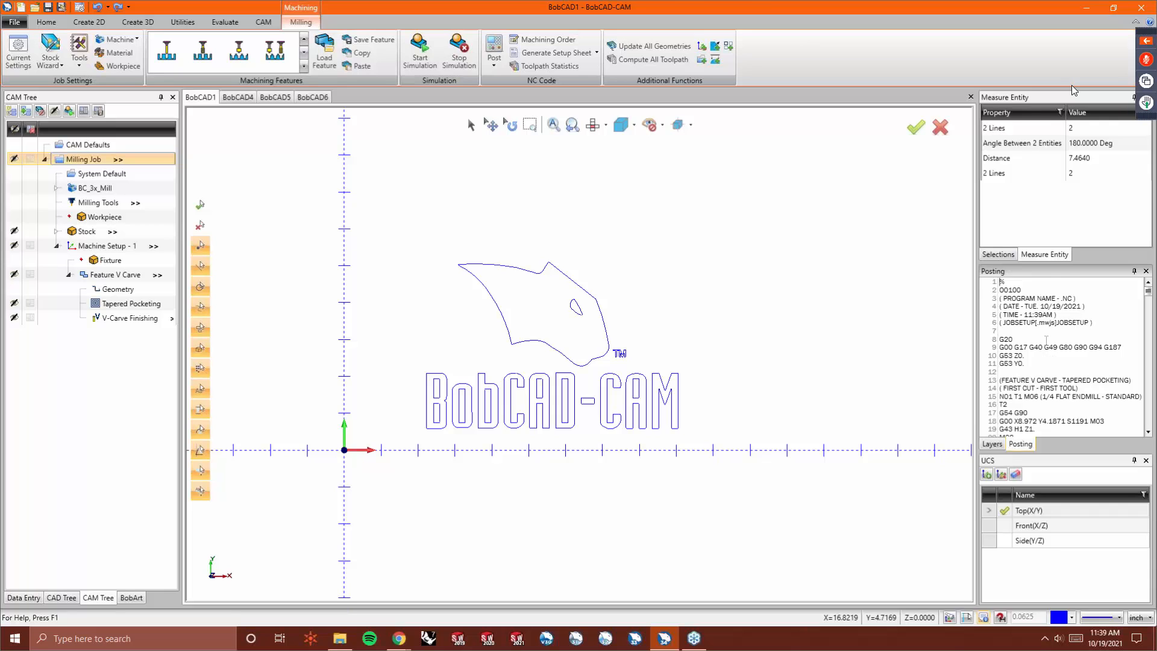
scroll(1046, 341, "down", 10)
scroll(1046, 330, "down", 6)
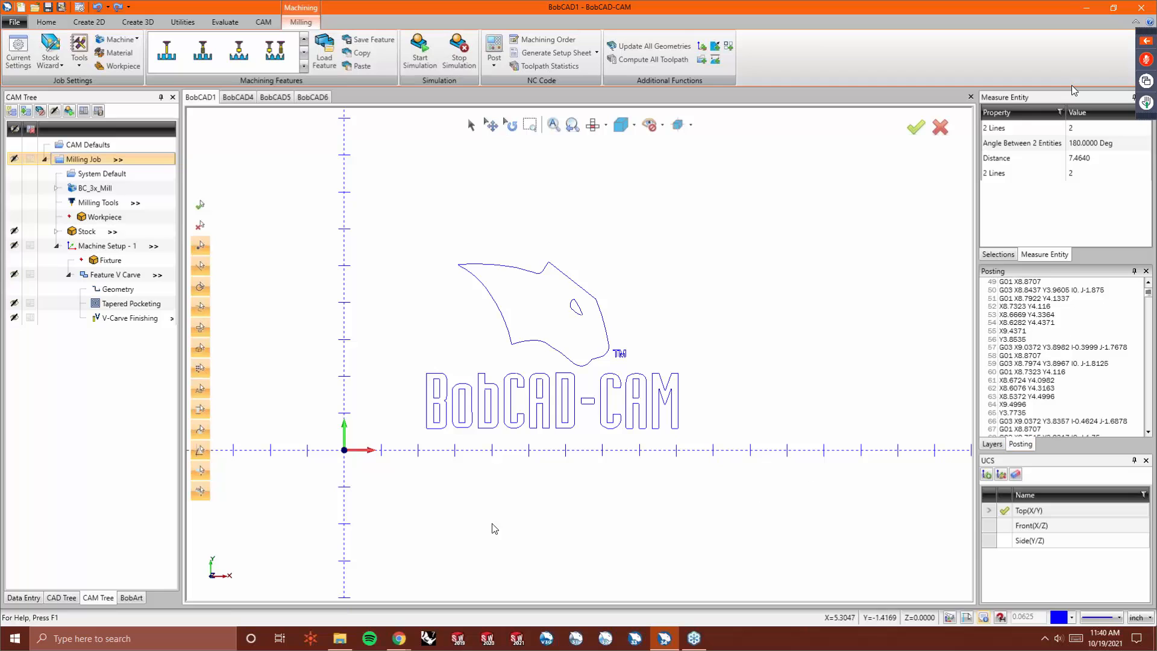
- Open bobcadsupport.com in the browser and maximize the window
left_click(399, 638)
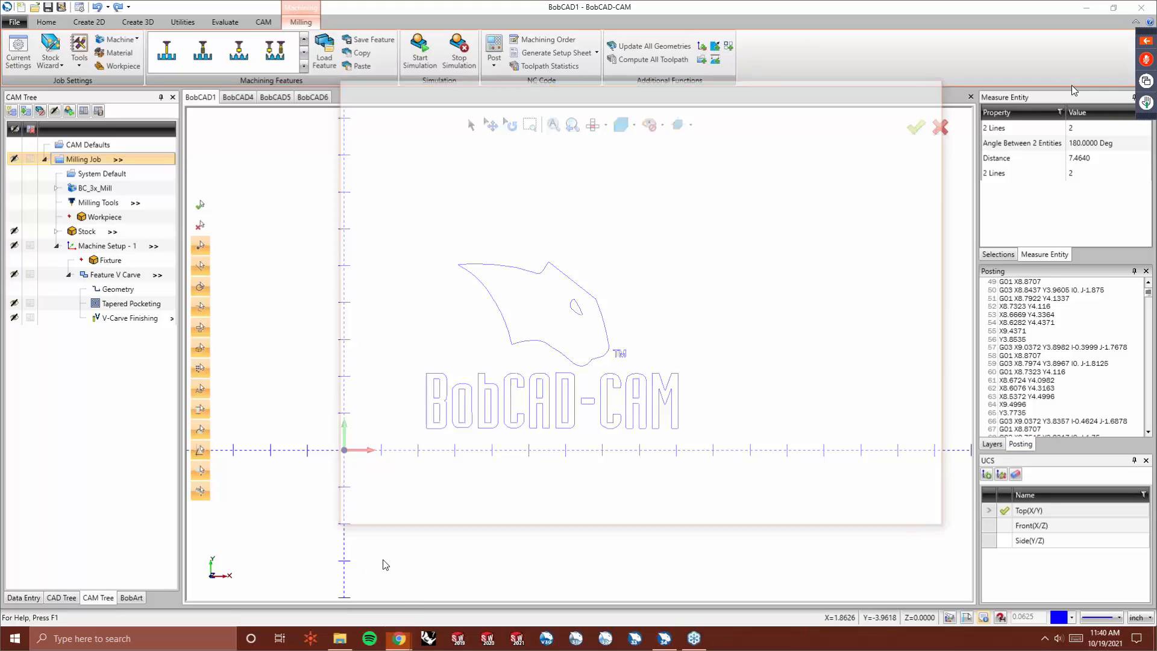
type("bobcadsupp")
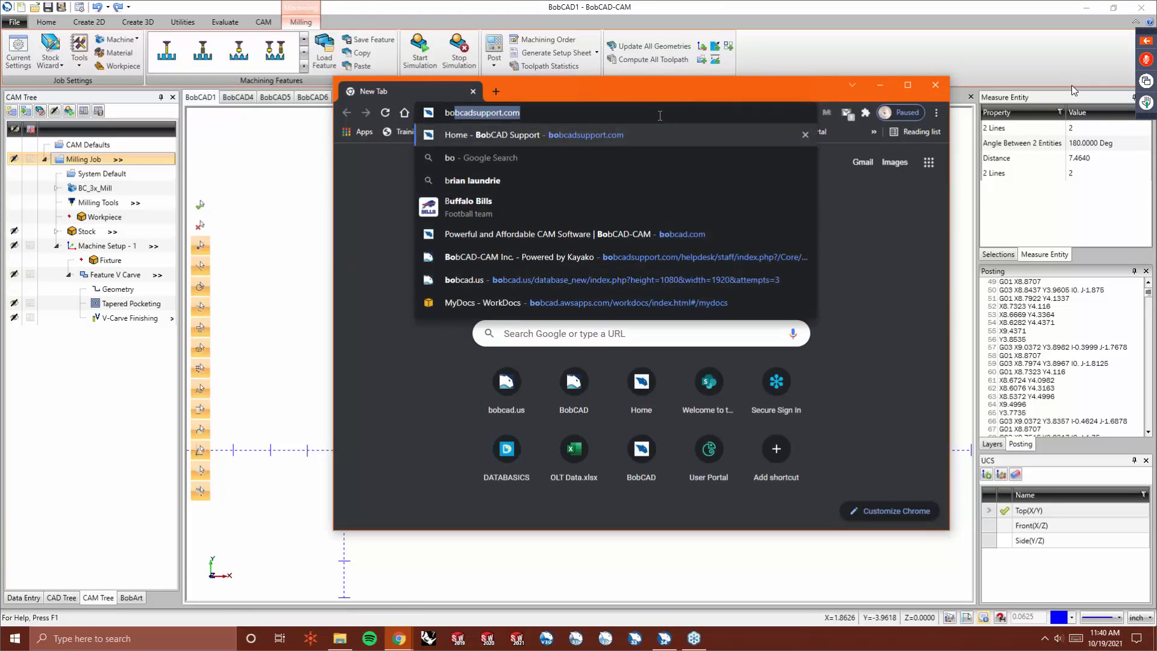
type("ort.com")
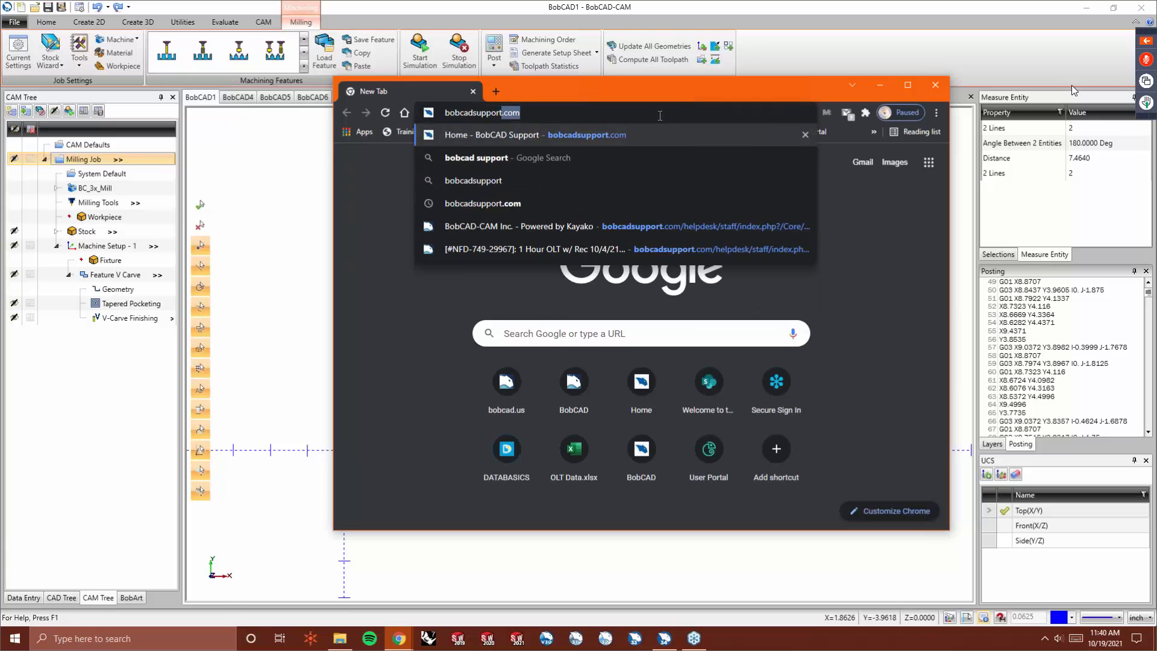
key("Return")
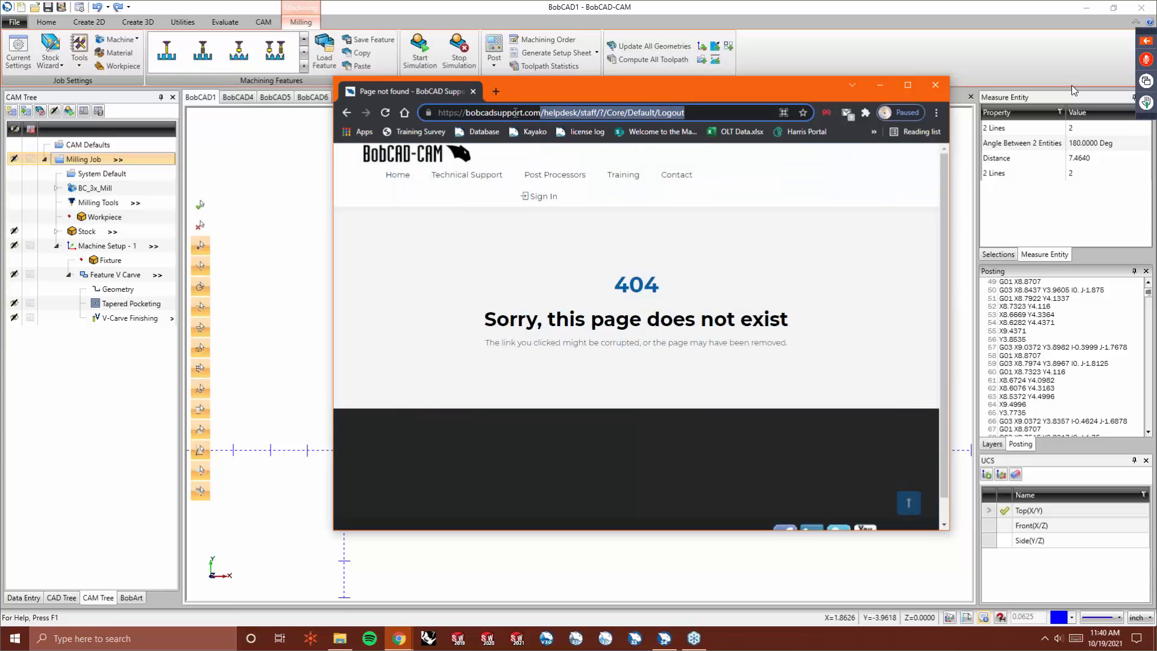
key("BackSpace")
key("Return")
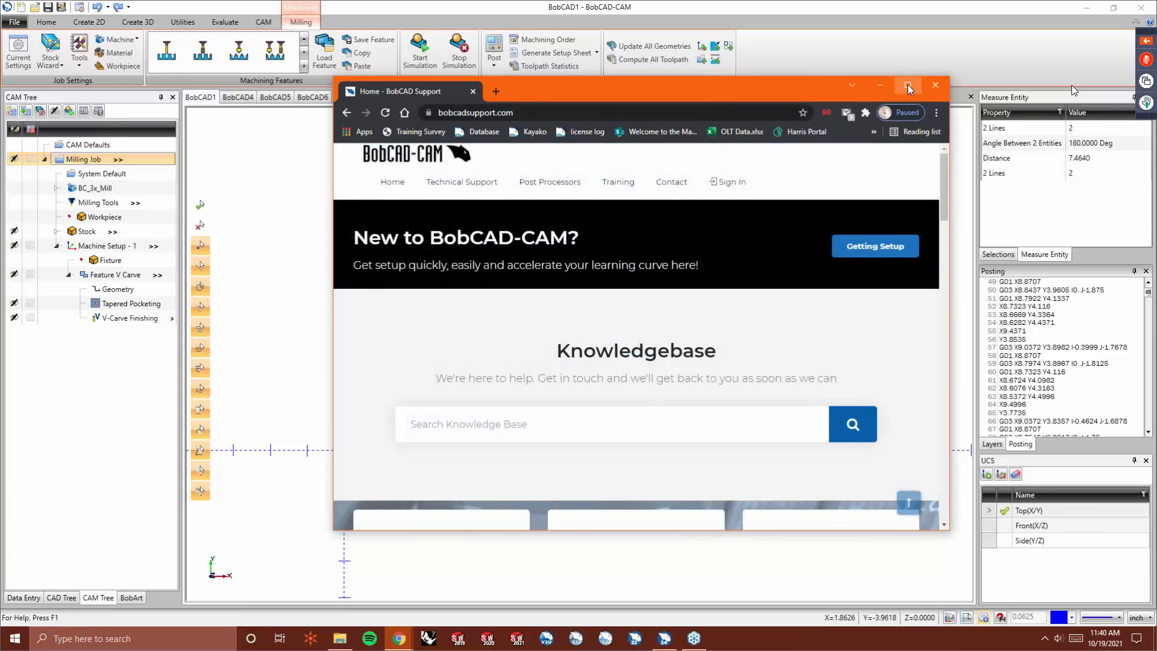
left_click(907, 85)
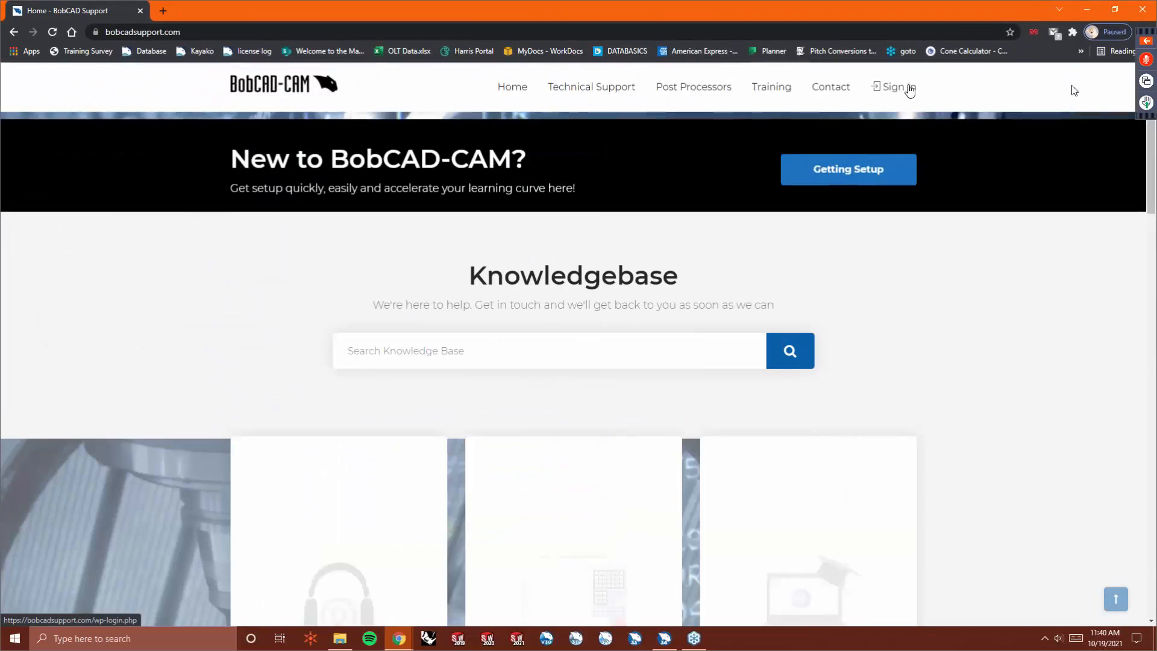
- Open the Recorded Virtual Events training page on the support site and scroll through its video listings
mouse_move(785, 92)
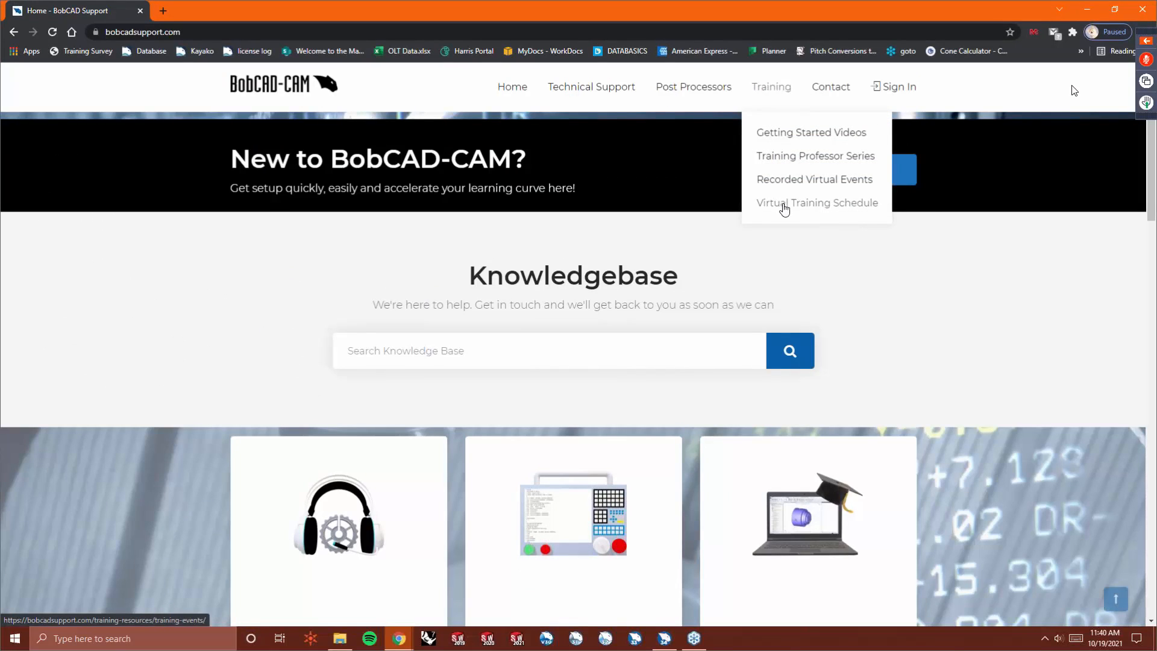
left_click(807, 181)
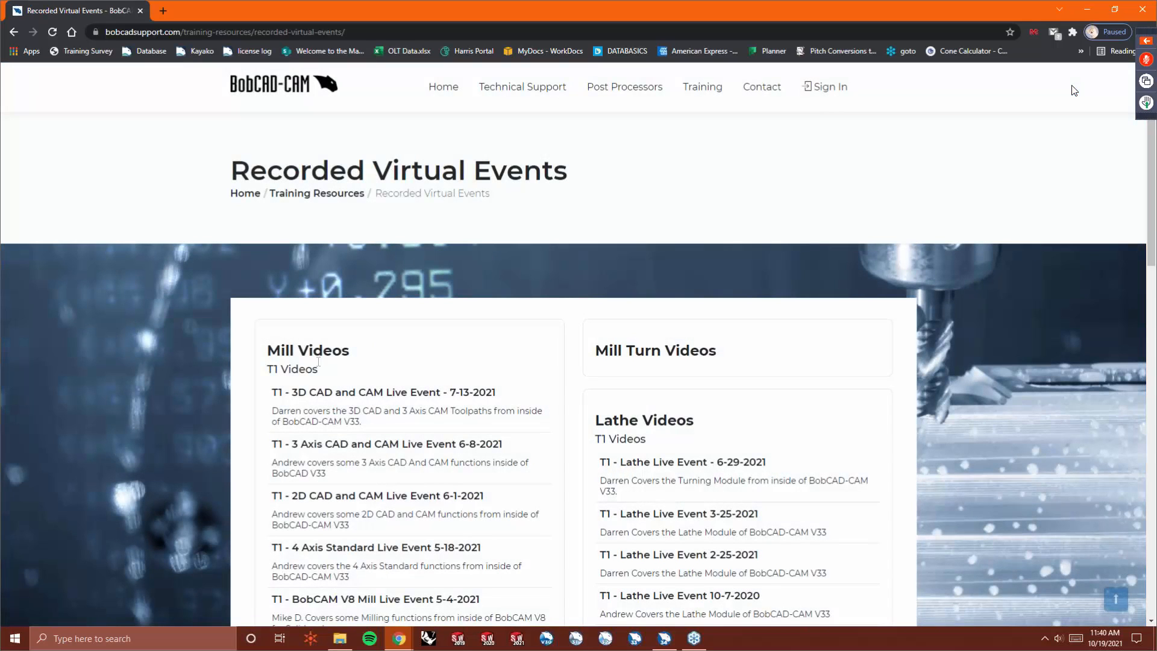
scroll(565, 361, "down", 4)
scroll(560, 367, "down", 7)
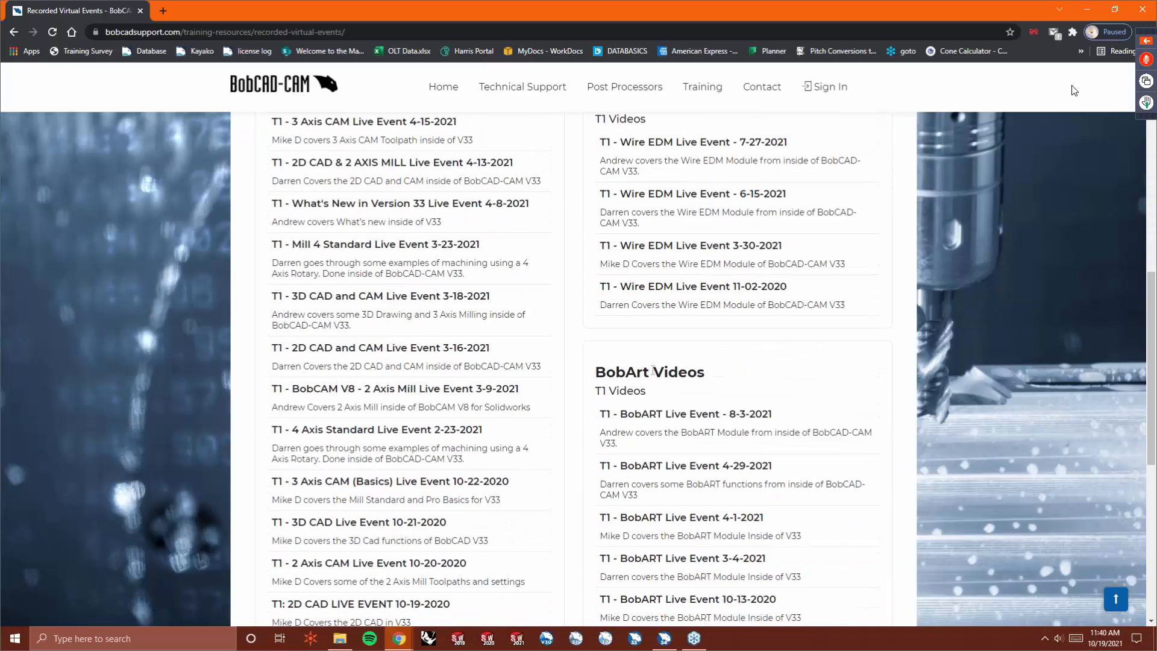
scroll(603, 361, "down", 4)
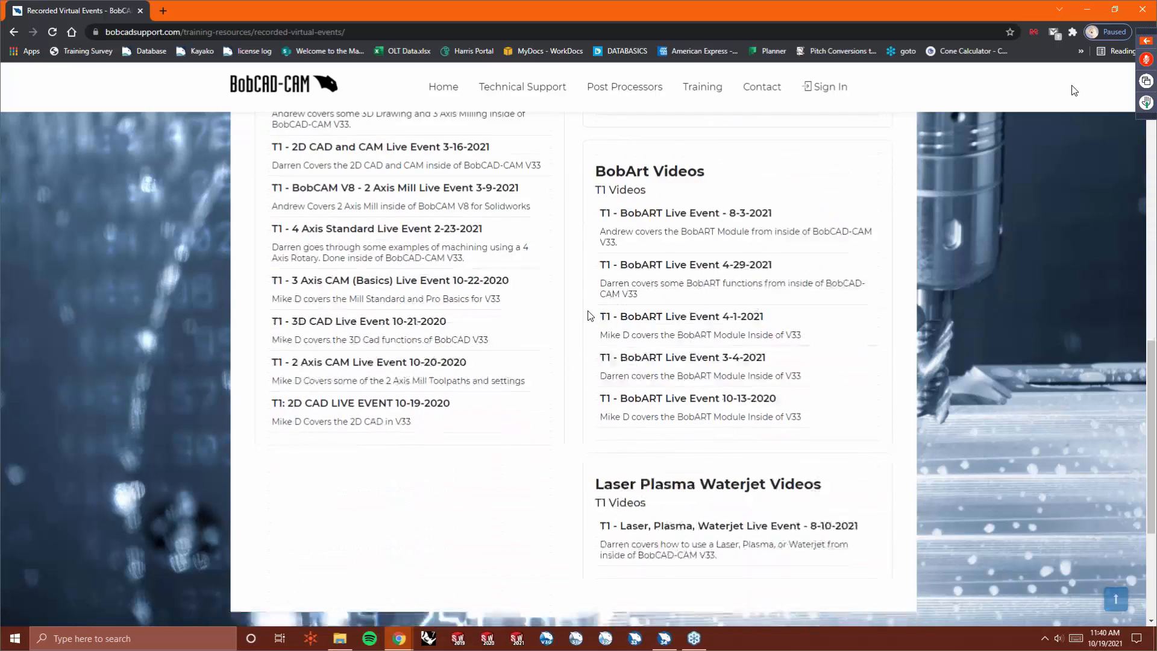
scroll(579, 351, "up", 5)
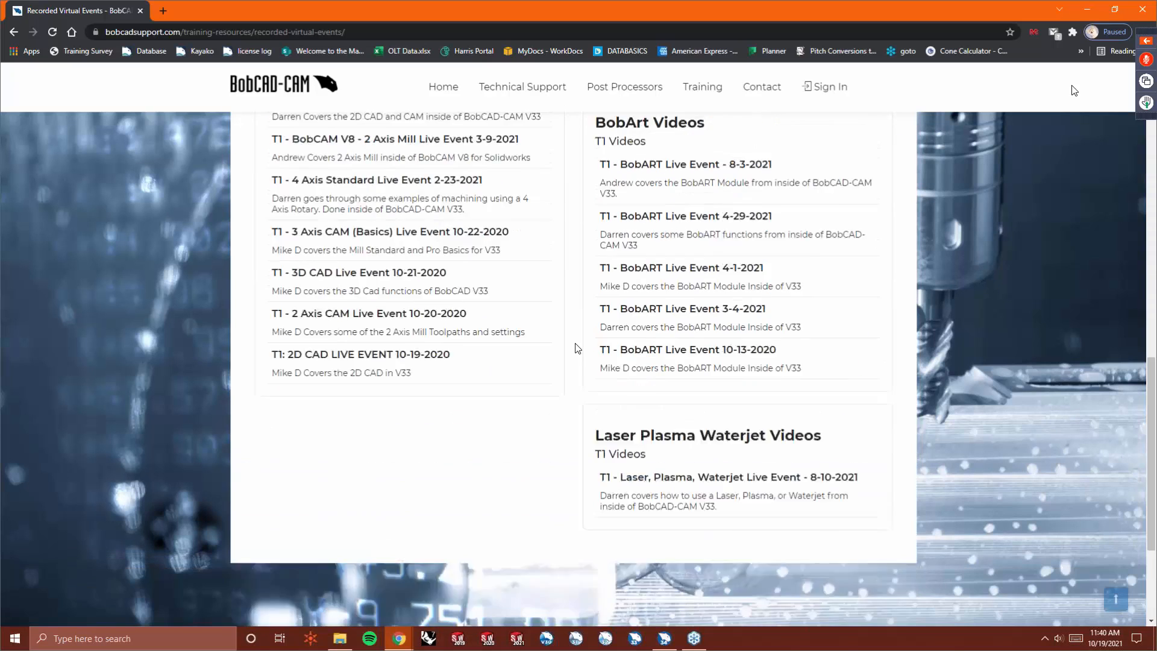
scroll(579, 350, "up", 5)
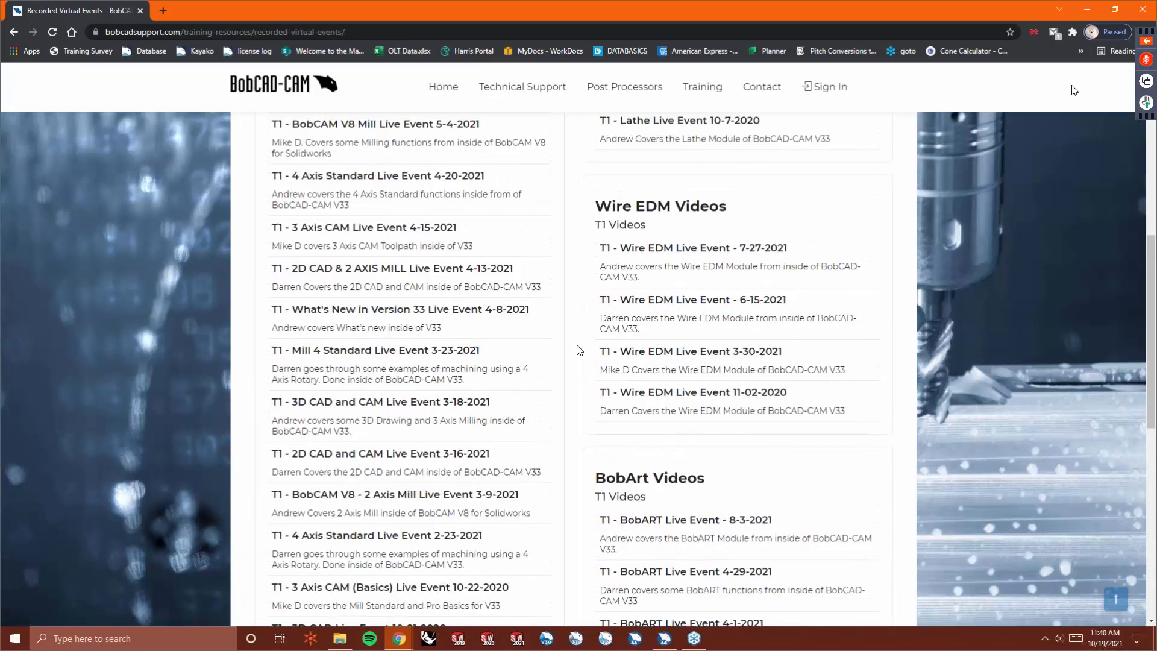
scroll(579, 349, "up", 1)
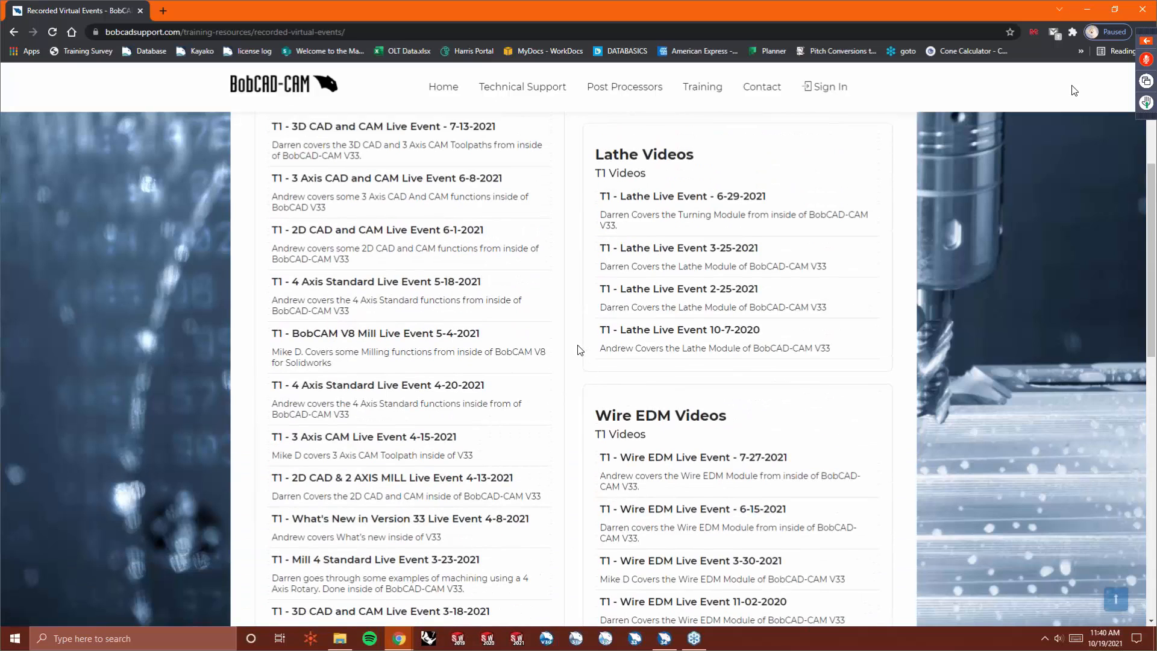
scroll(581, 349, "down", 3)
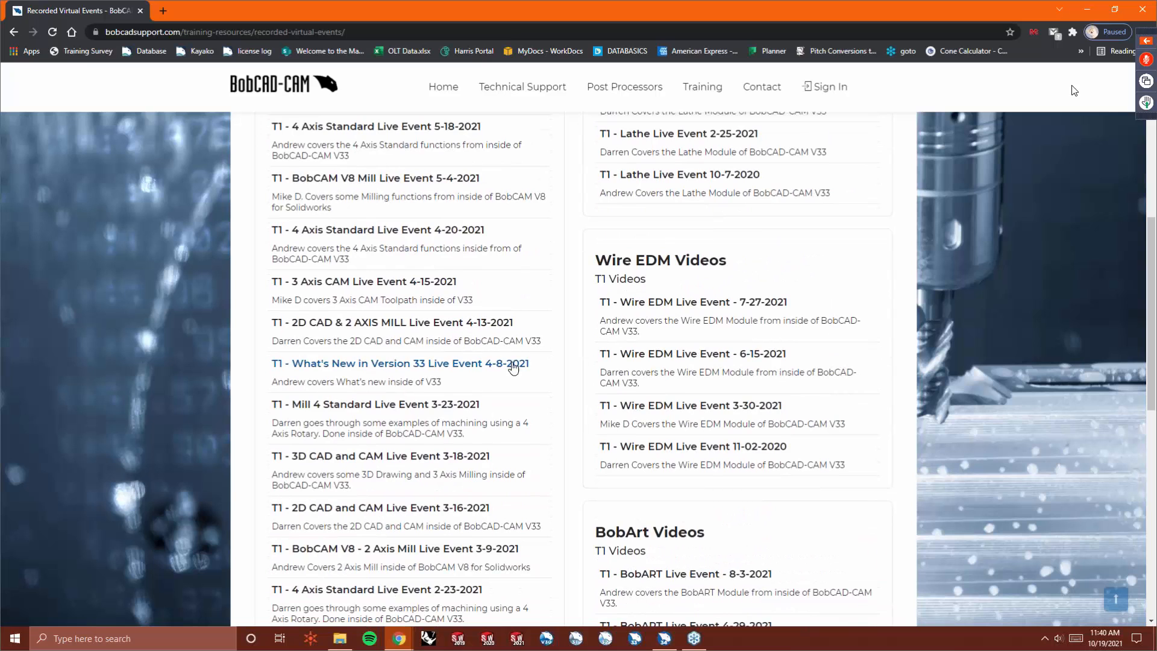
scroll(512, 363, "down", 3)
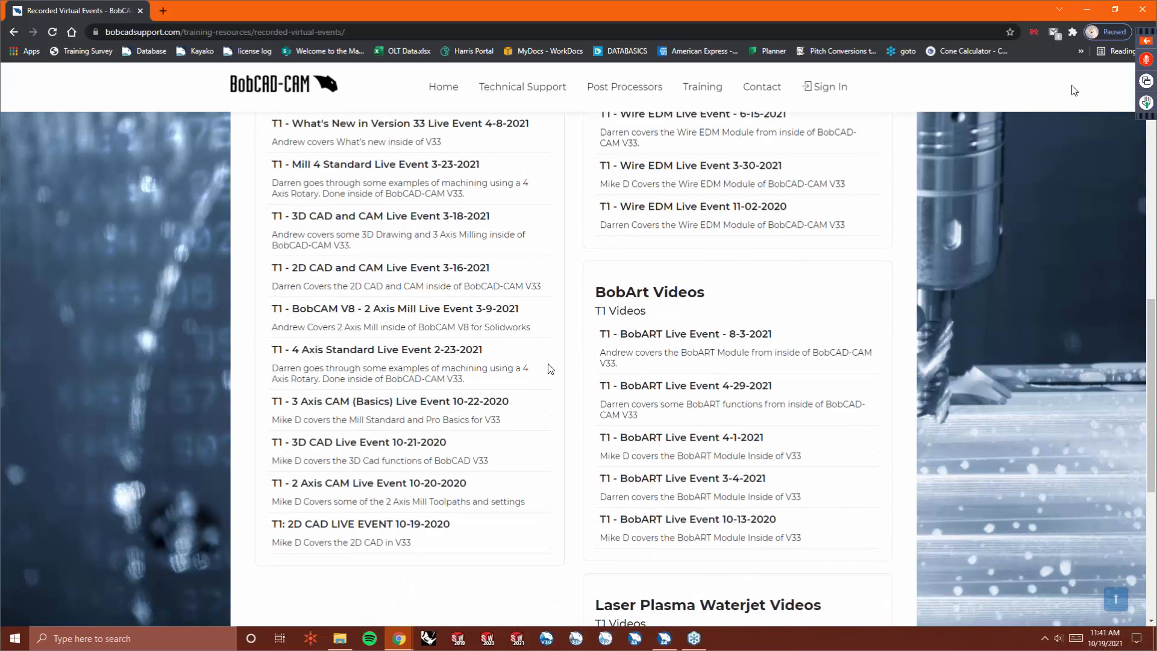
scroll(550, 368, "up", 3)
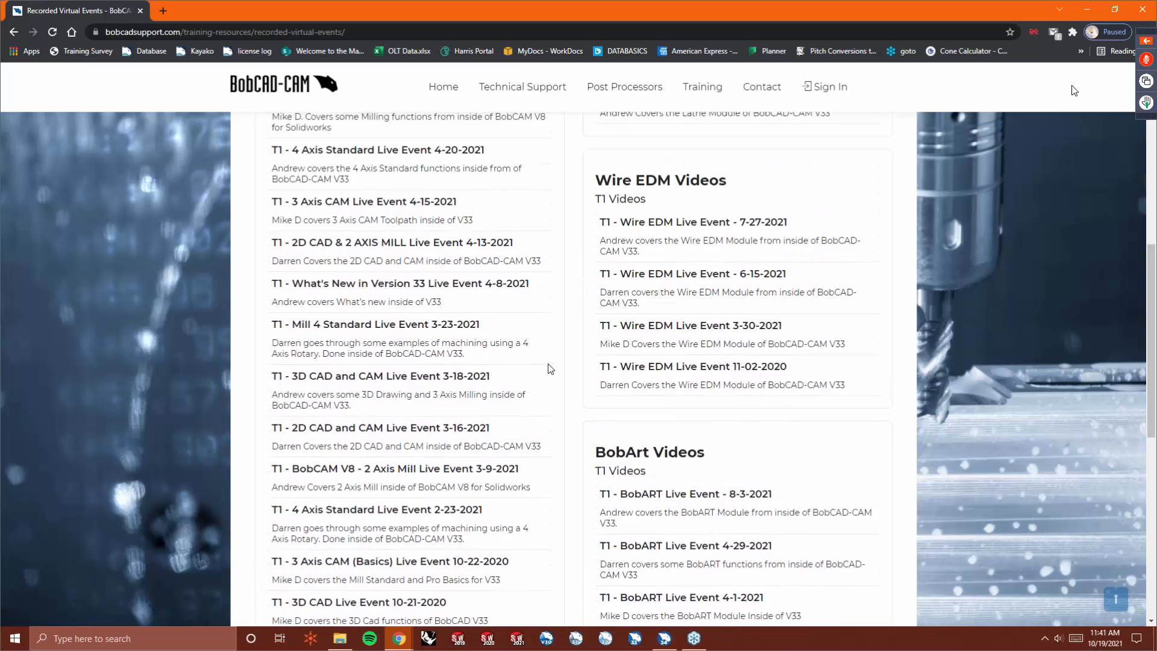
scroll(551, 369, "up", 1)
scroll(550, 369, "up", 2)
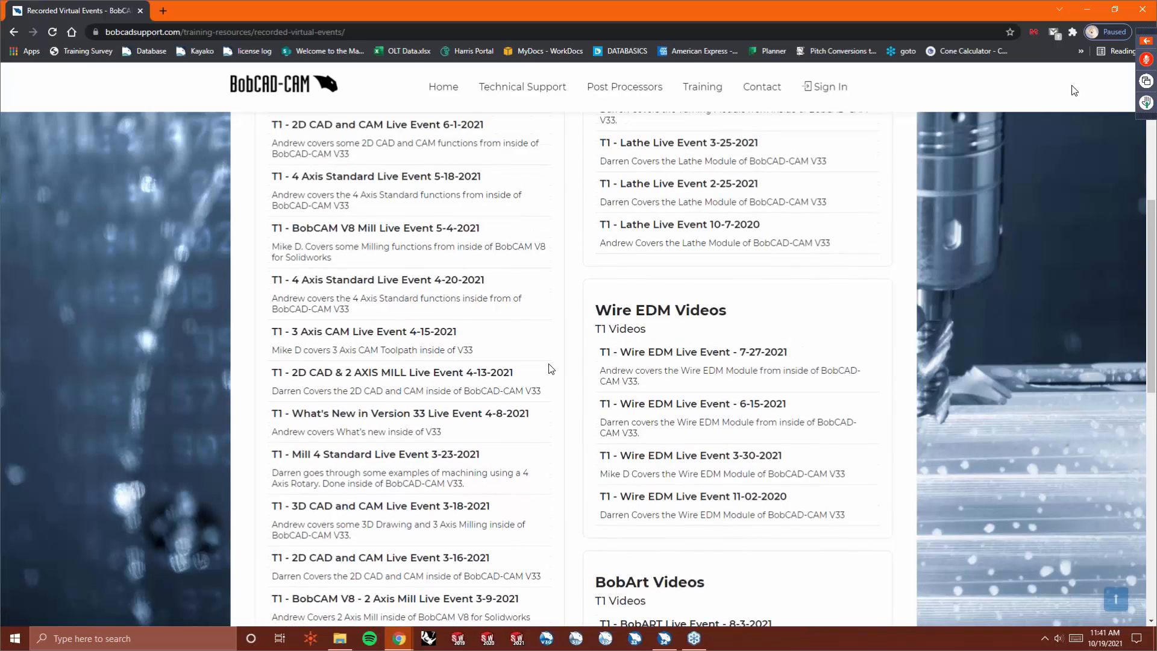
scroll(553, 367, "up", 4)
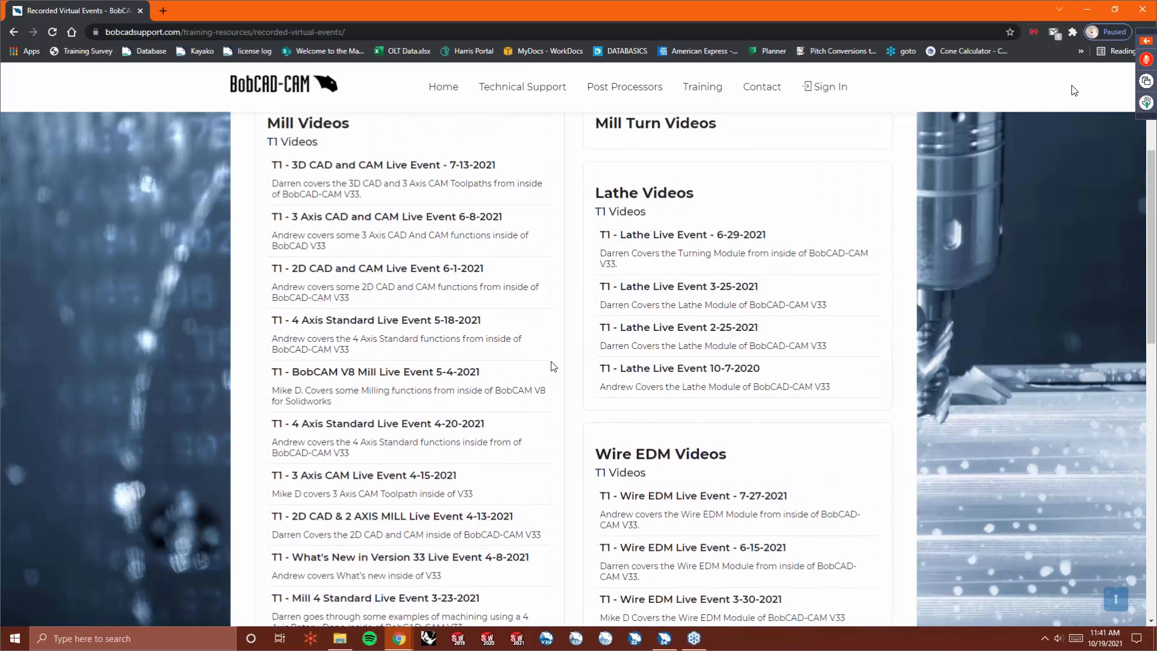
scroll(566, 364, "up", 1)
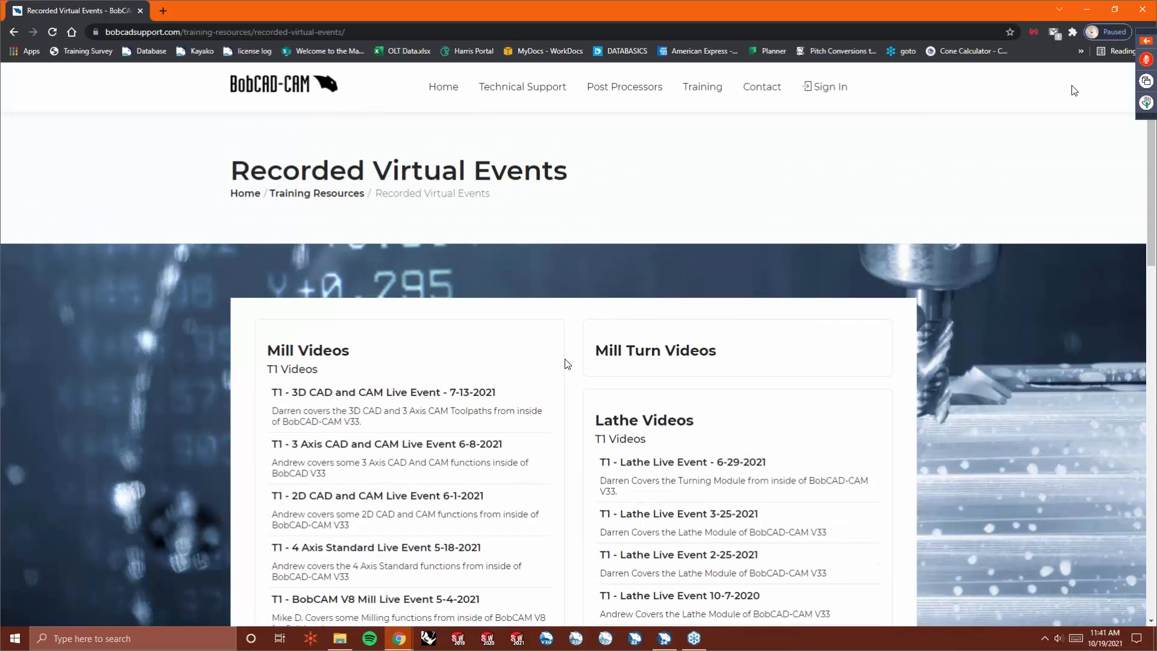
- Return to BobCAD-CAM and open the BobCAD-CAM Help topic What's new in BobCAD-CAM V34
left_click(1151, 5)
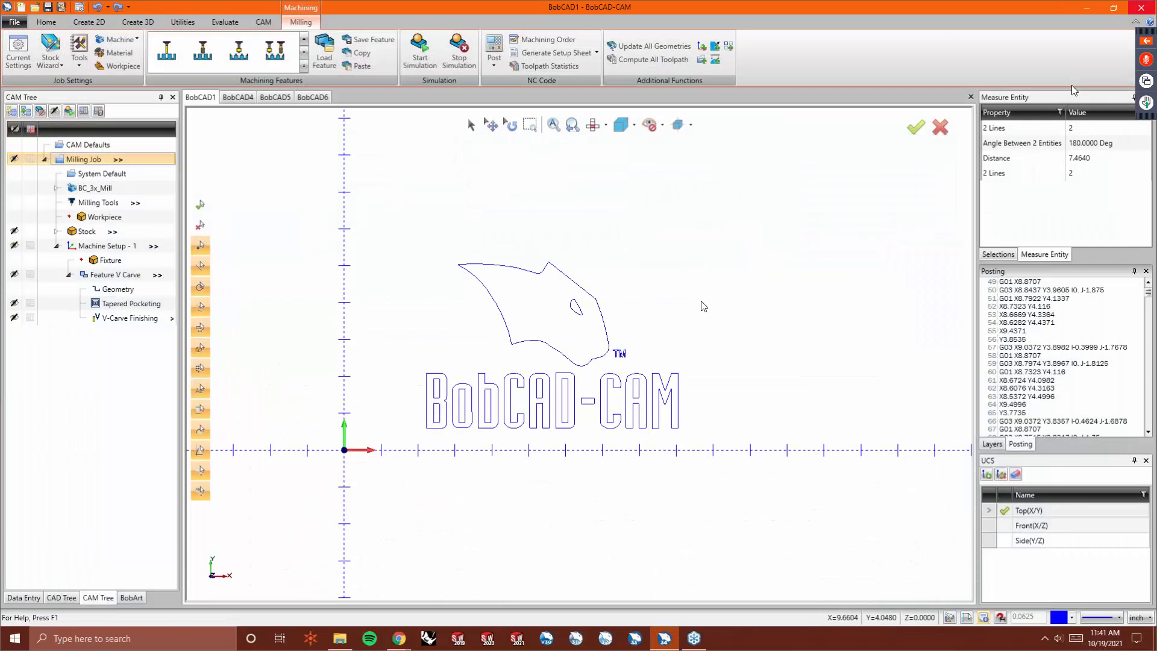
left_click(18, 23)
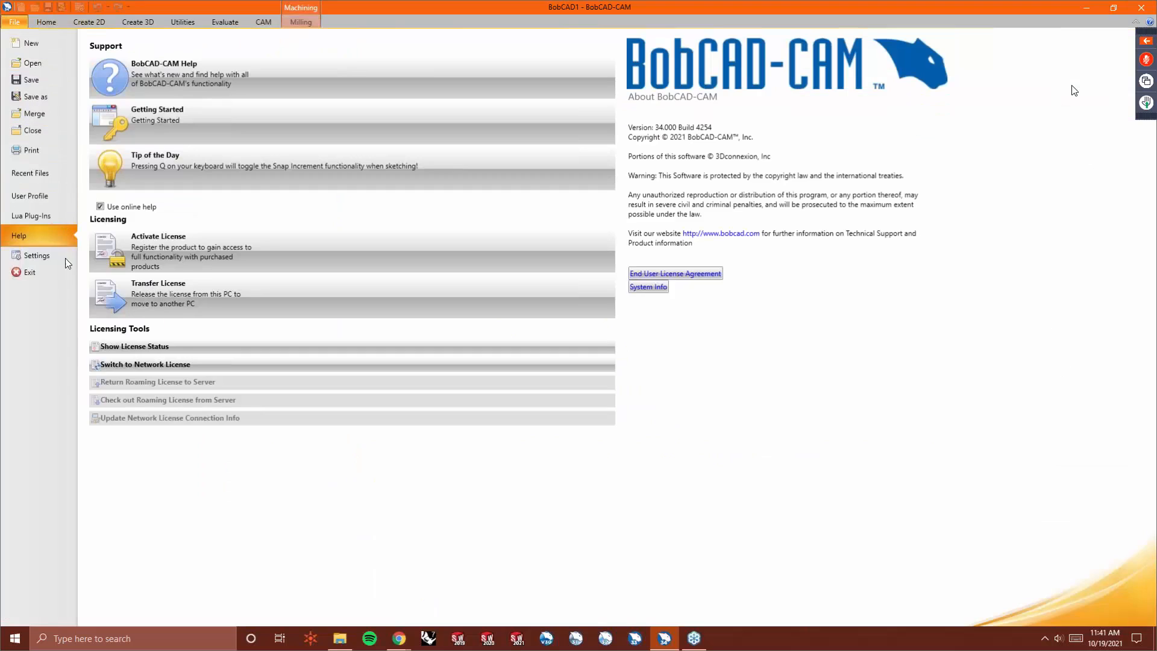
left_click(216, 73)
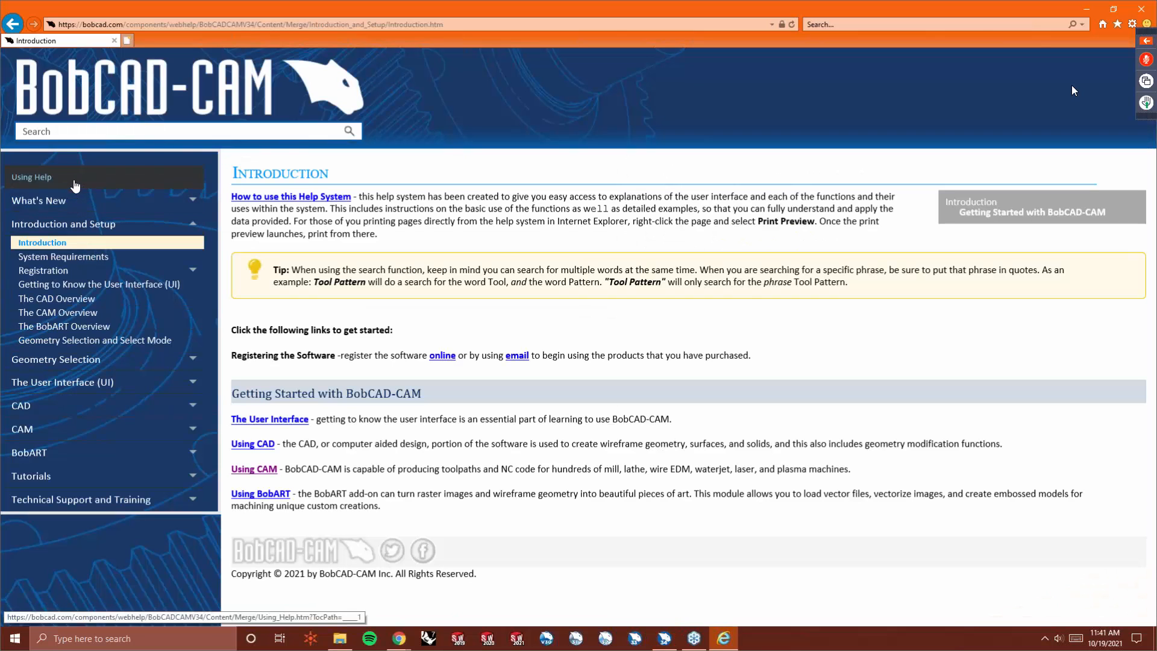
left_click(83, 208)
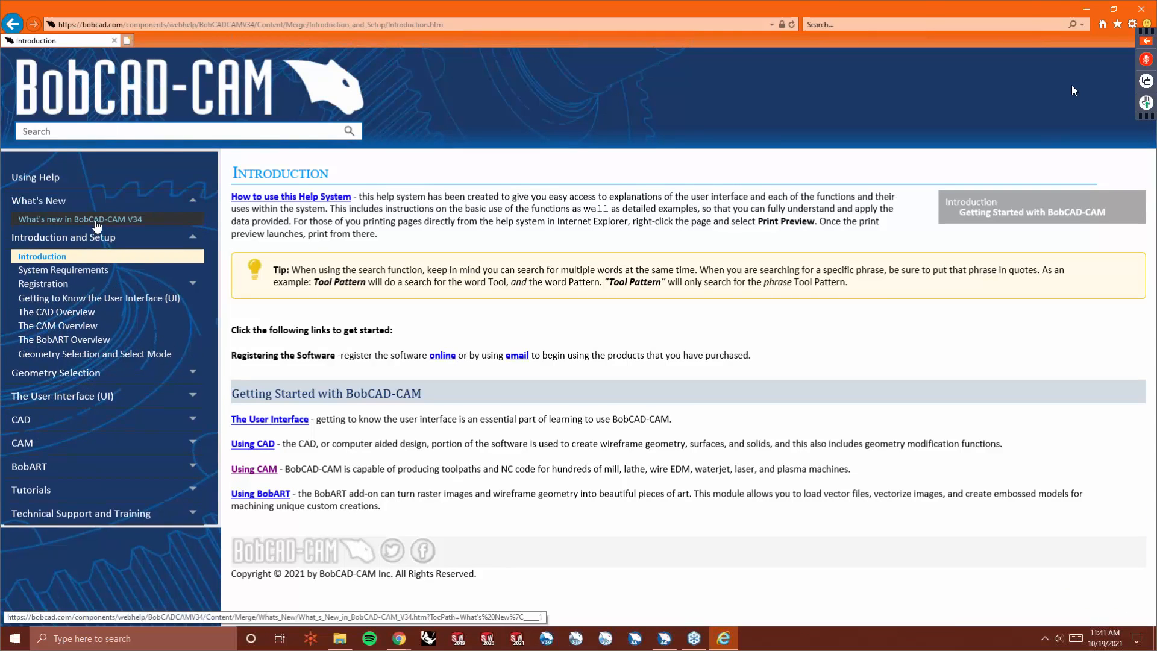
left_click(92, 220)
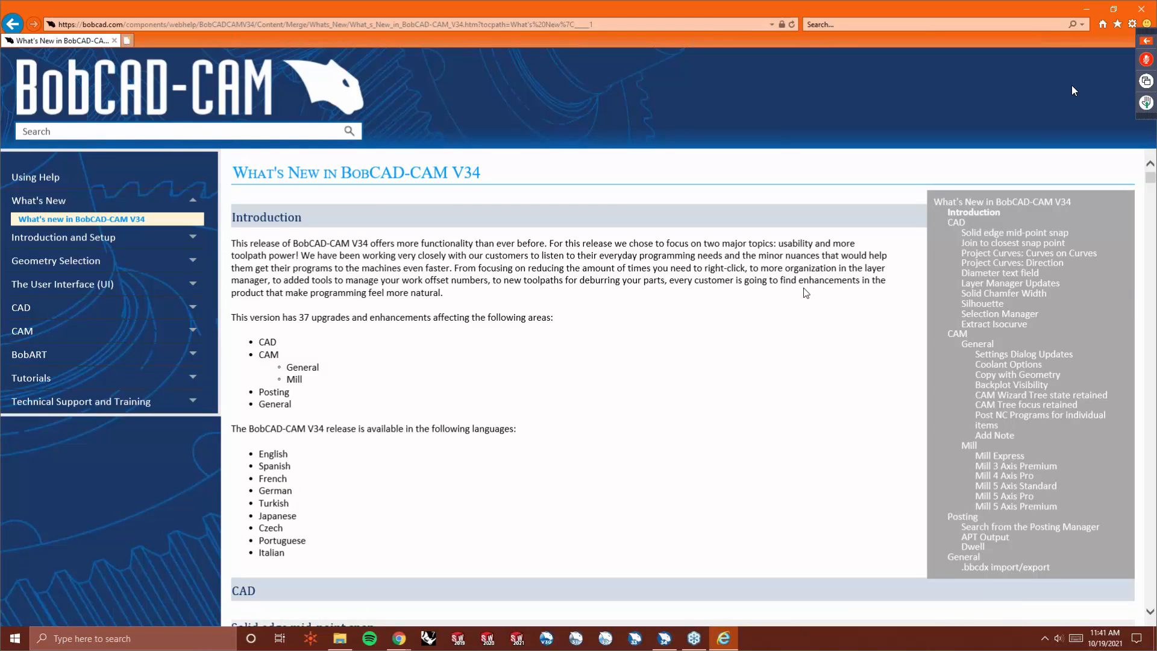
- Scroll through the What's New in BobCAD-CAM V34 help page to review the listed CAD and CAM updates
scroll(762, 338, "down", 6)
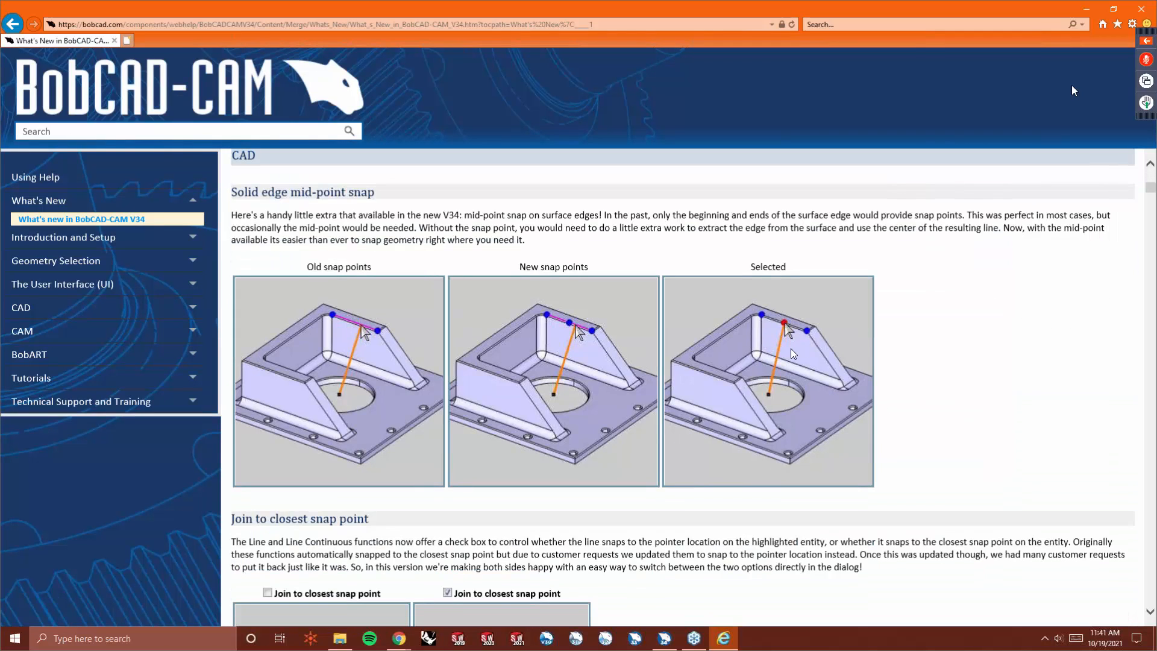
scroll(1072, 91, "down", 5)
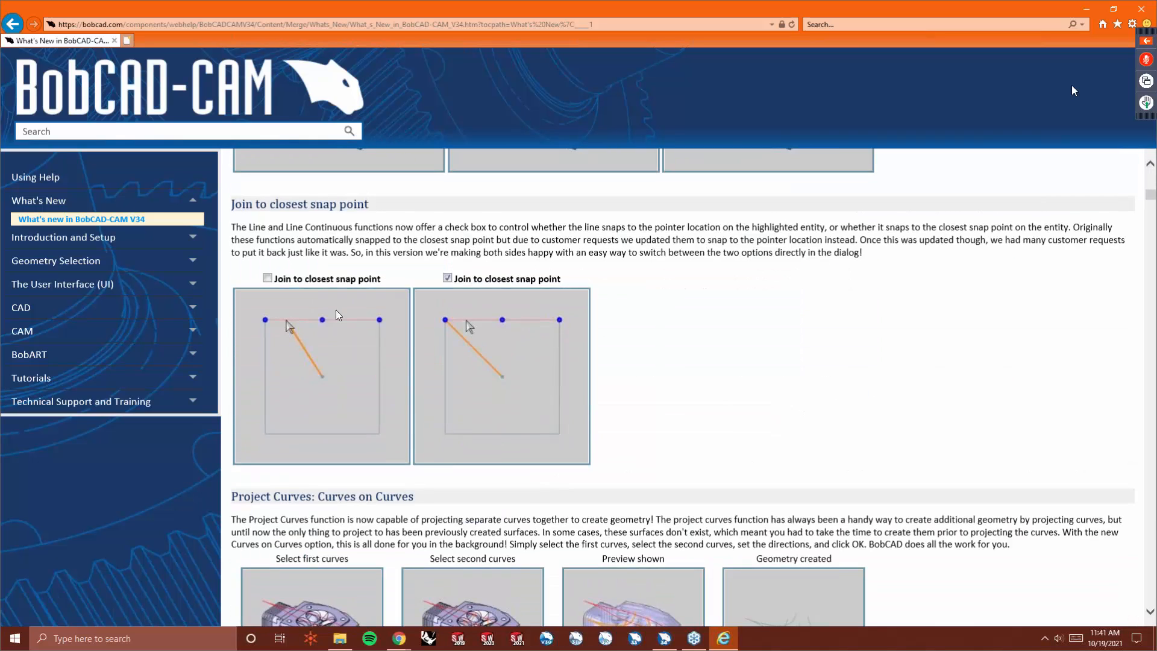
scroll(1073, 90, "down", 3)
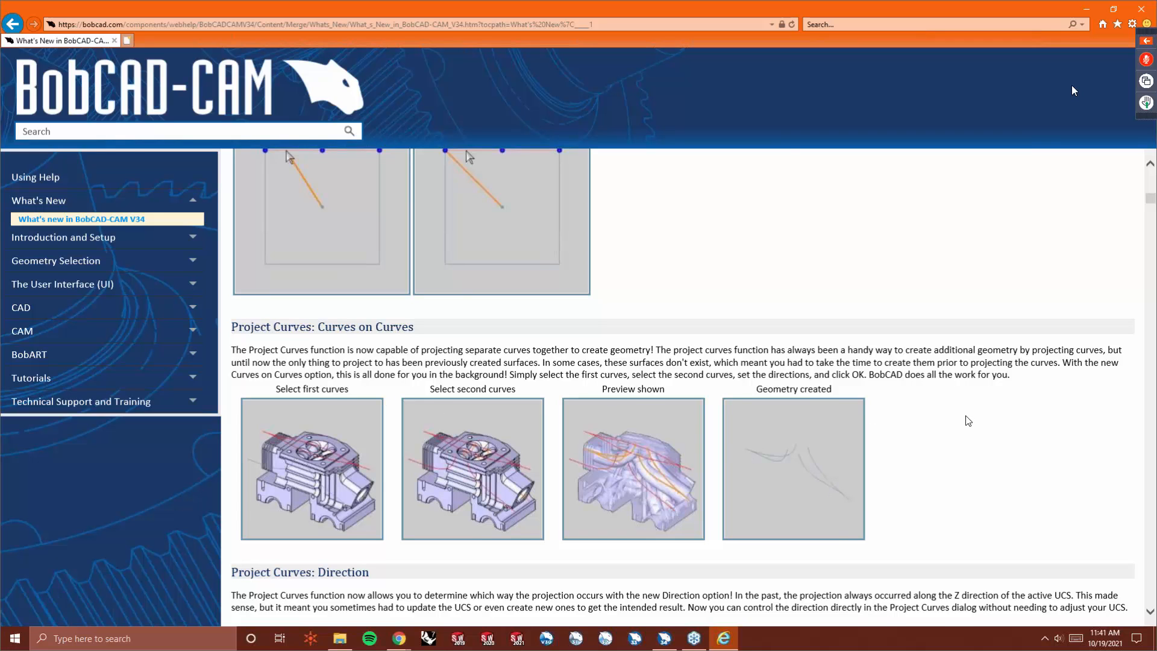
scroll(1072, 90, "down", 3)
scroll(1072, 90, "down", 3)
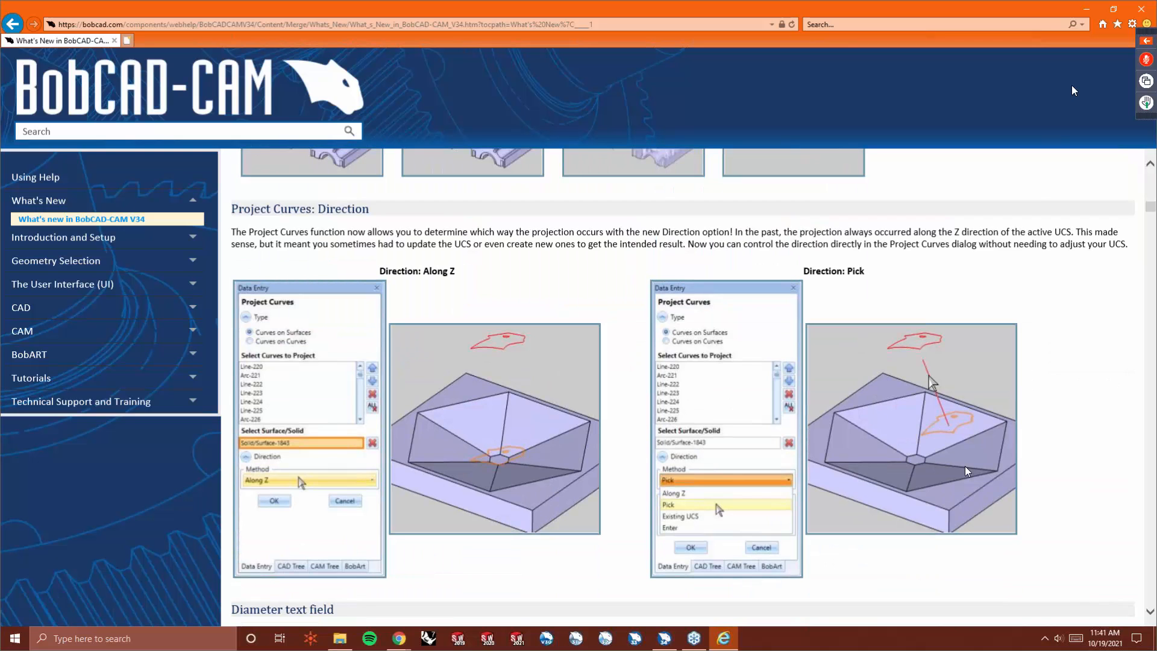
scroll(866, 434, "down", 3)
scroll(868, 434, "down", 1)
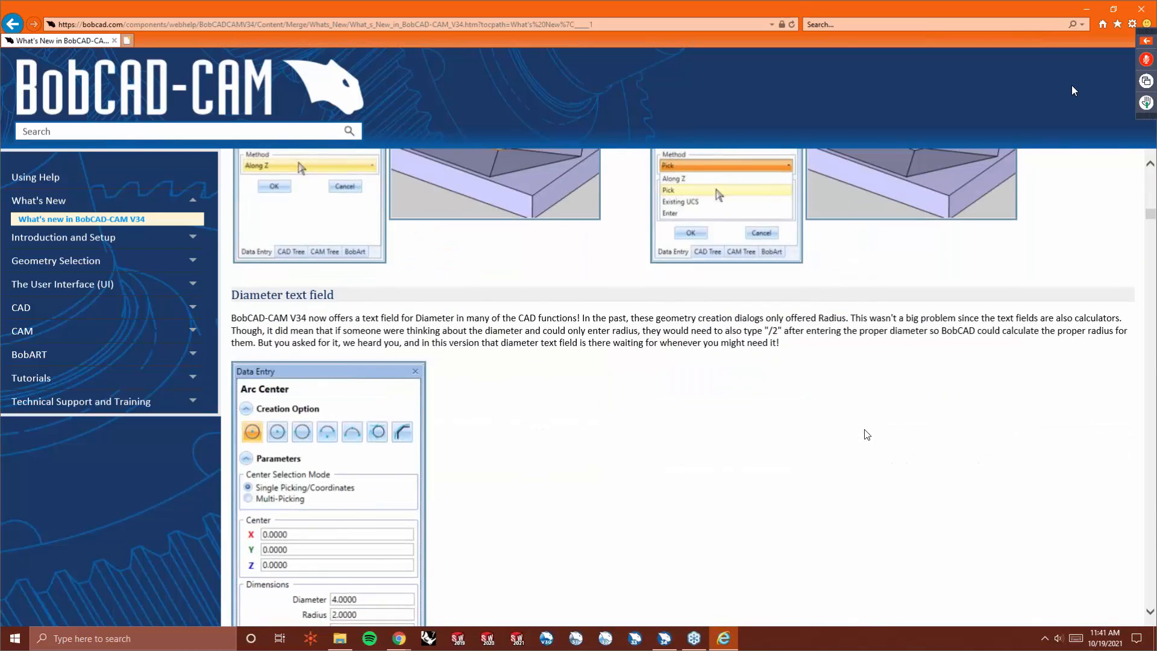
scroll(865, 433, "up", 1)
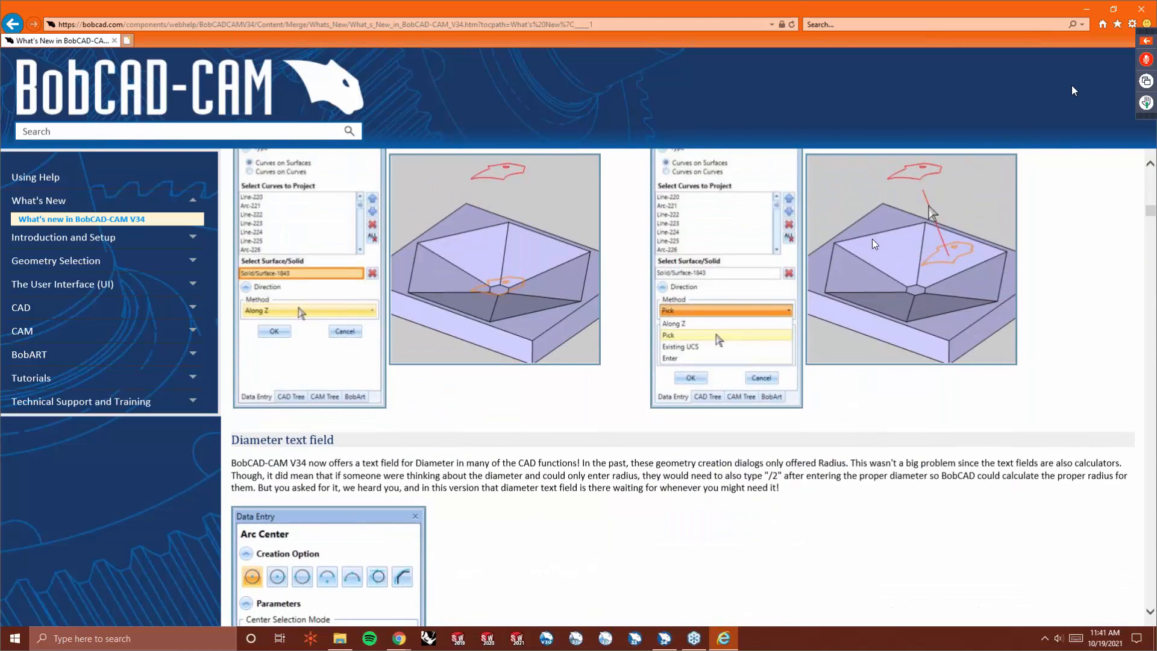
scroll(1073, 91, "down", 4)
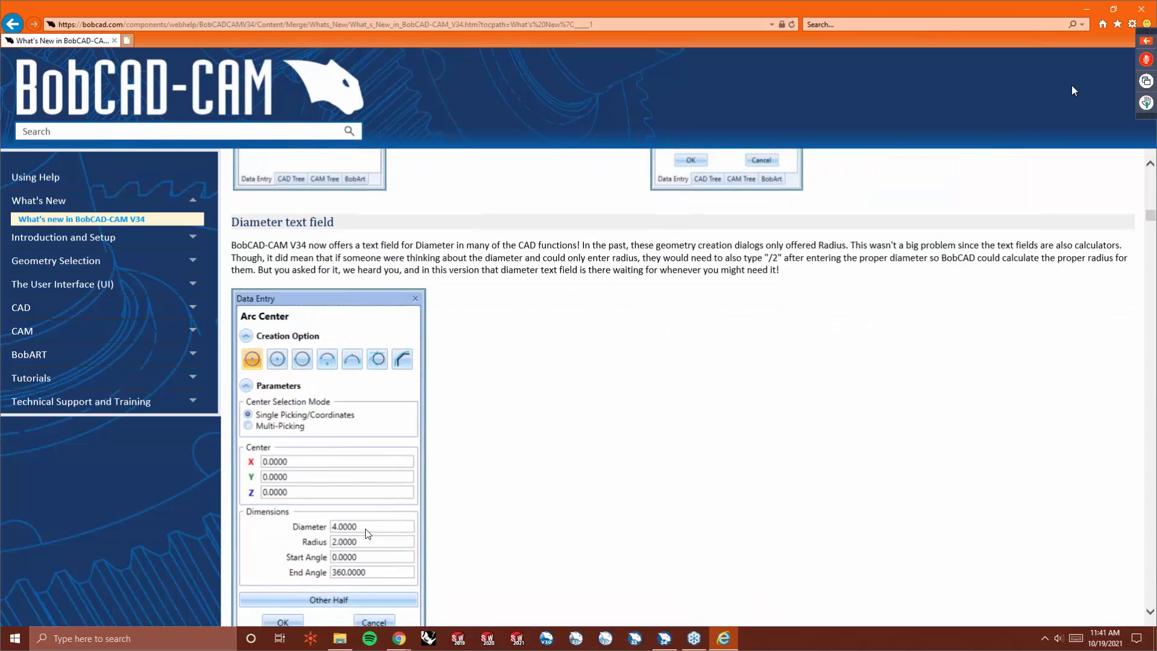
scroll(1073, 91, "down", 3)
scroll(1073, 91, "up", 1)
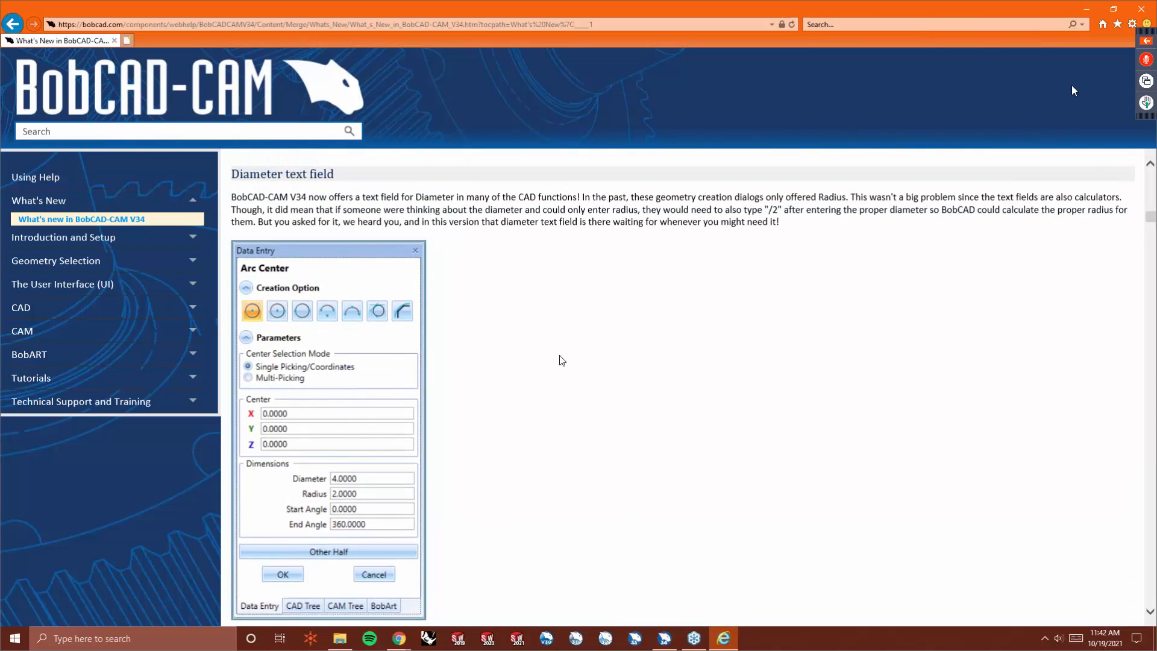
scroll(1072, 91, "down", 4)
scroll(1072, 90, "down", 3)
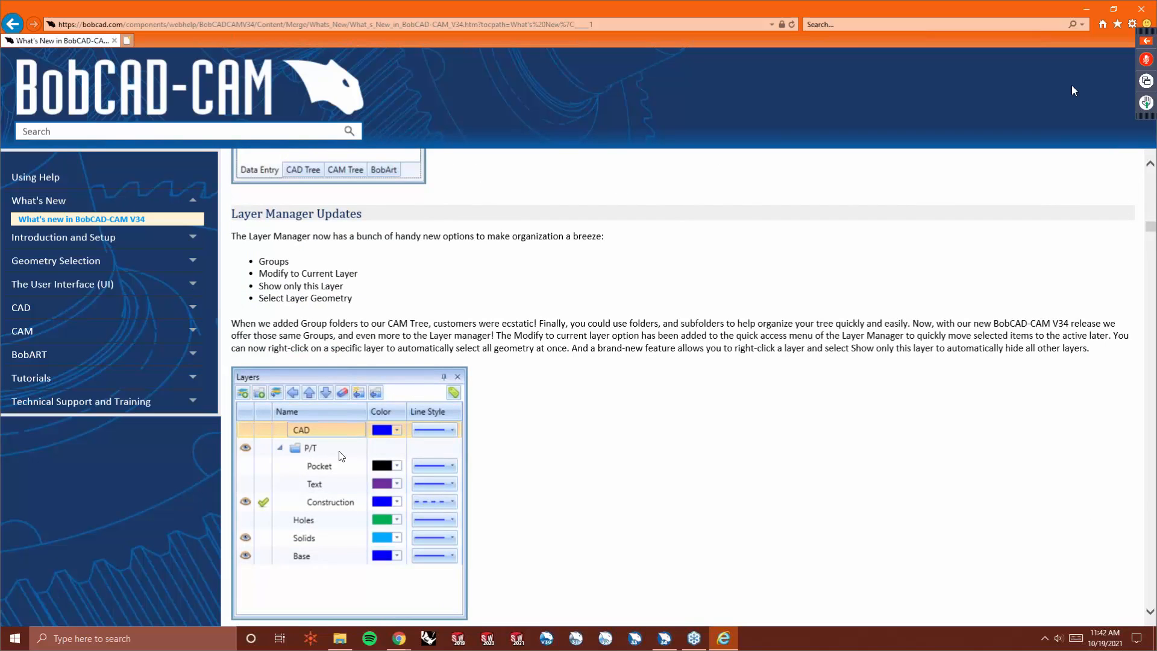
scroll(689, 466, "down", 4)
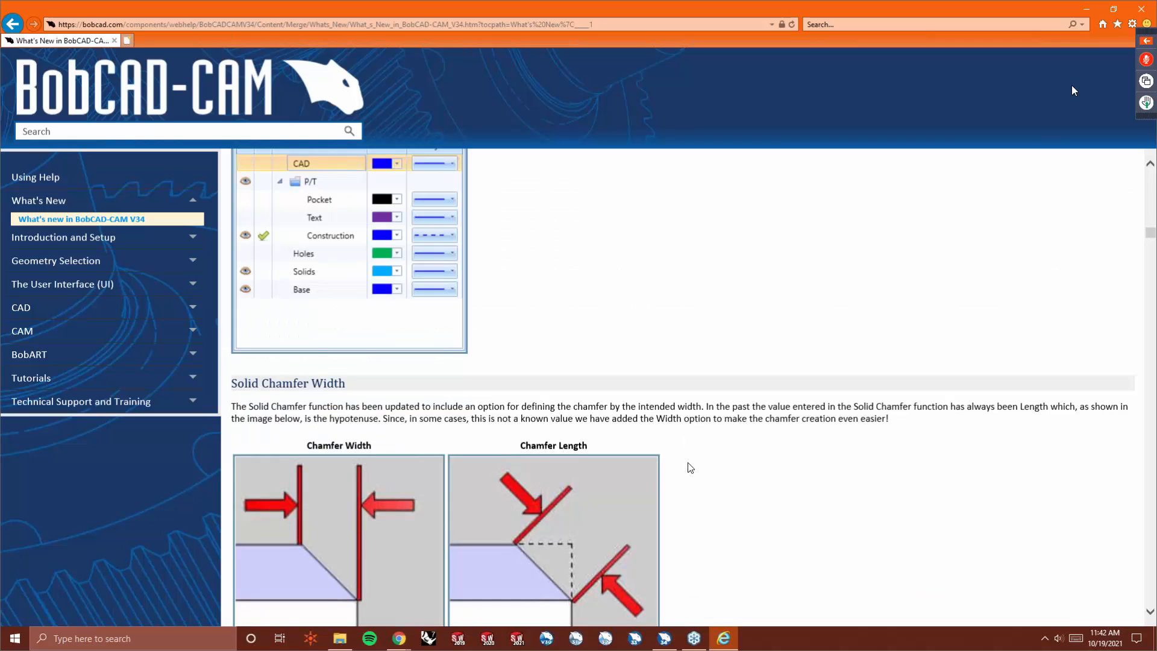
scroll(690, 467, "down", 1)
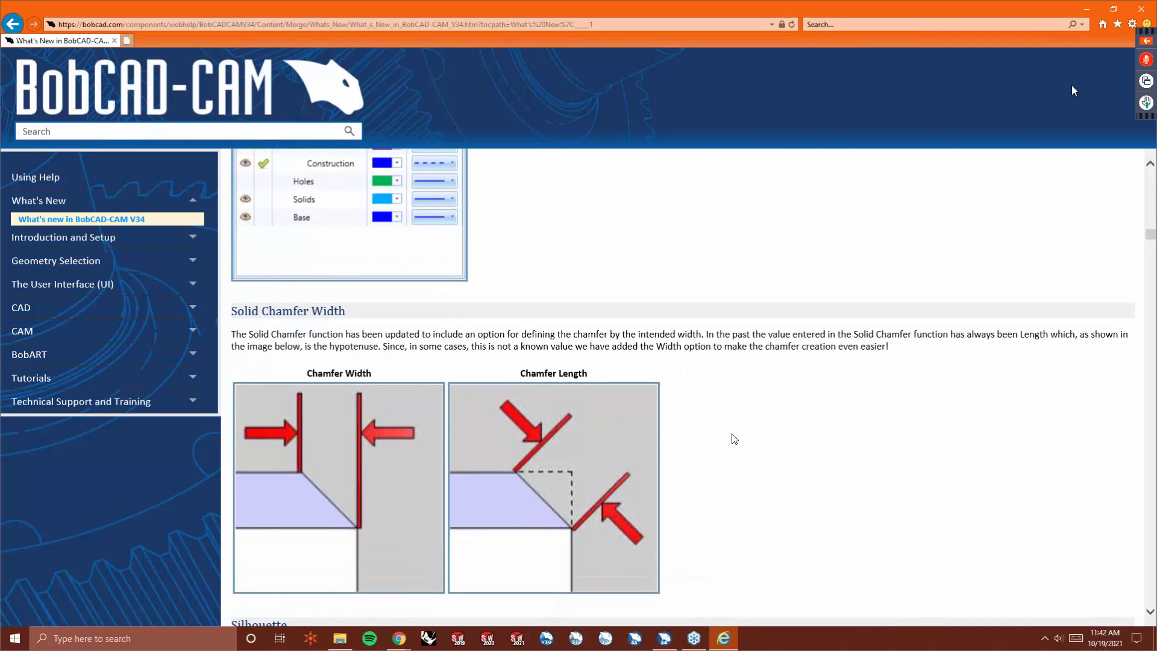
scroll(729, 437, "down", 4)
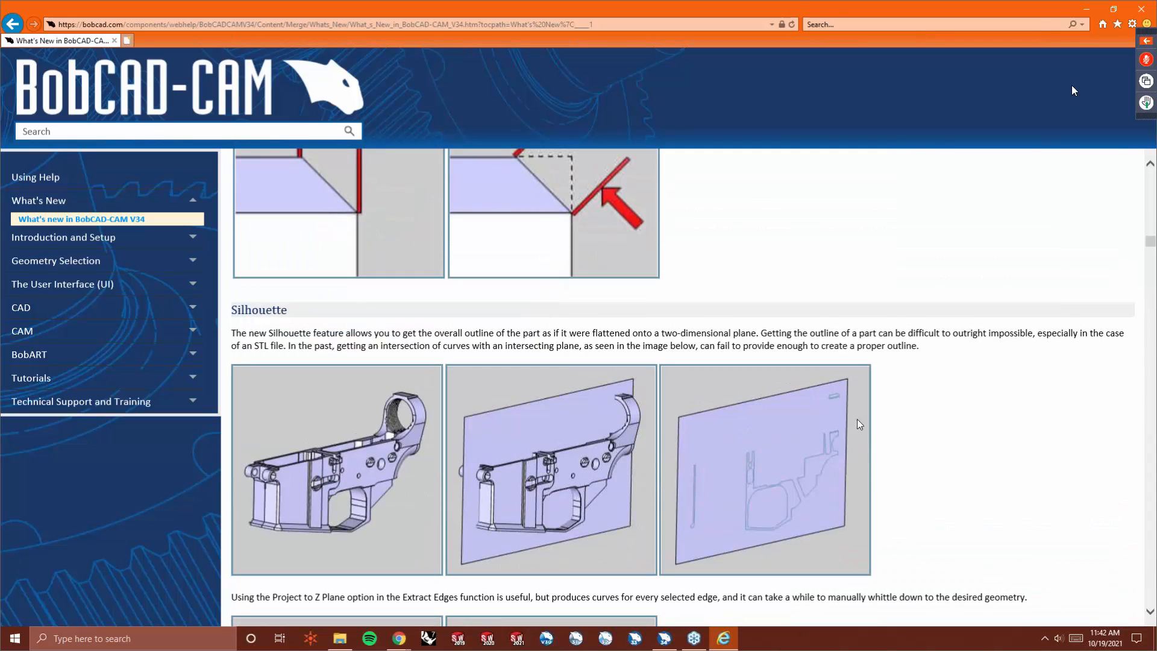
scroll(875, 421, "down", 7)
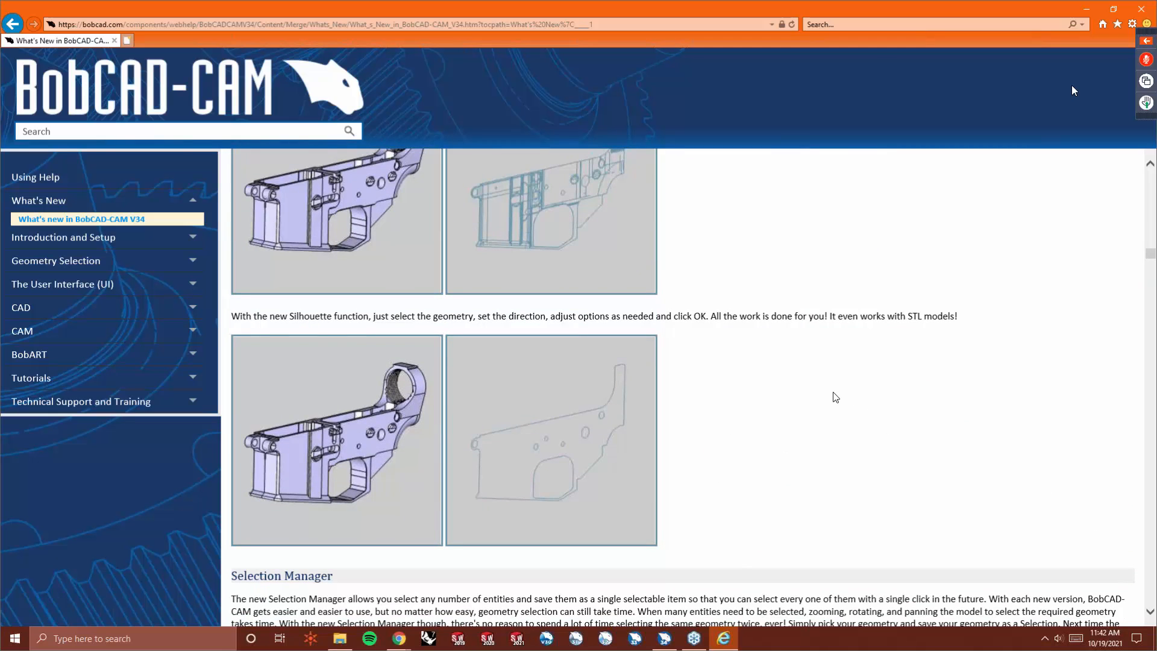
scroll(833, 397, "down", 2)
scroll(834, 396, "down", 2)
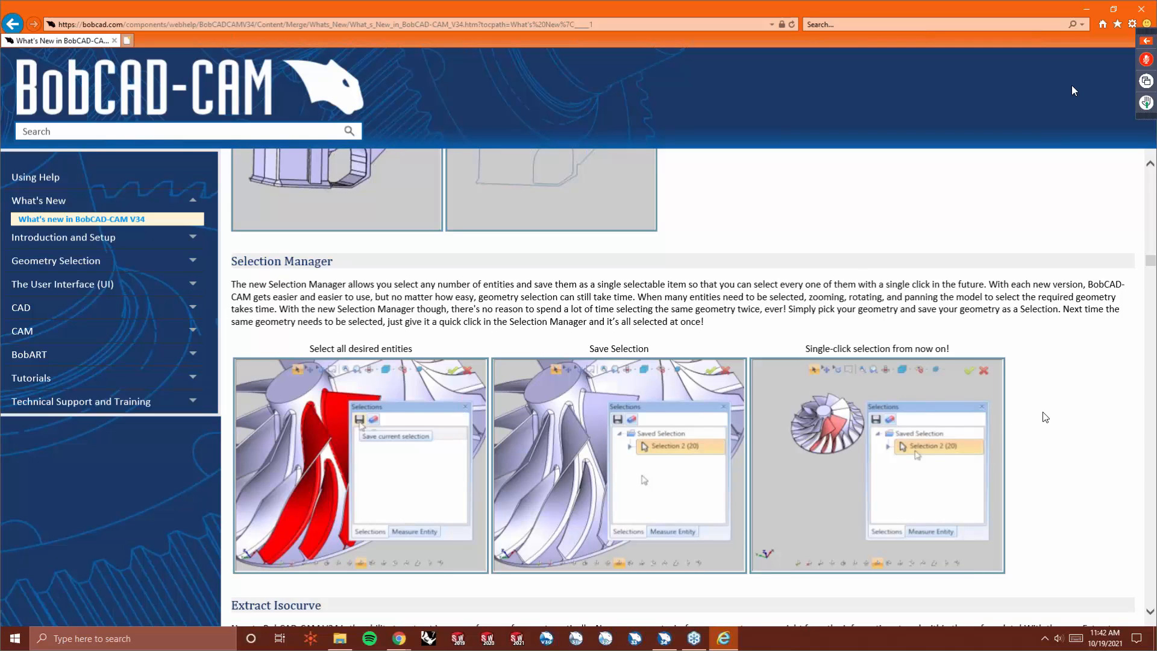
scroll(1044, 417, "down", 5)
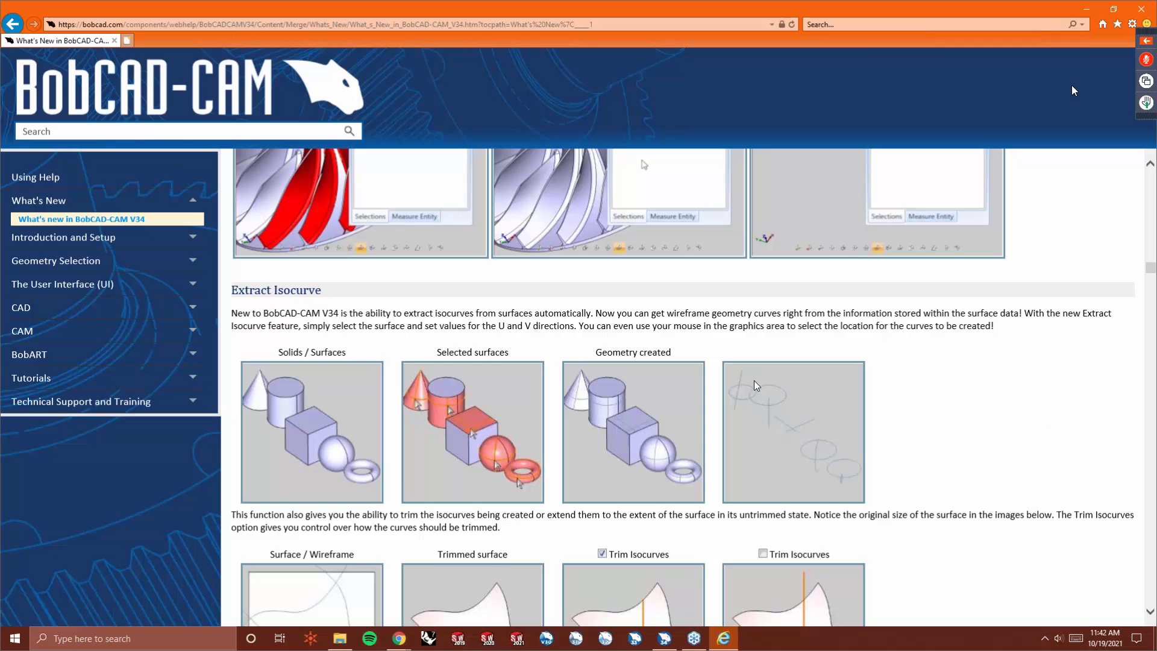
scroll(905, 388, "down", 2)
scroll(905, 388, "down", 6)
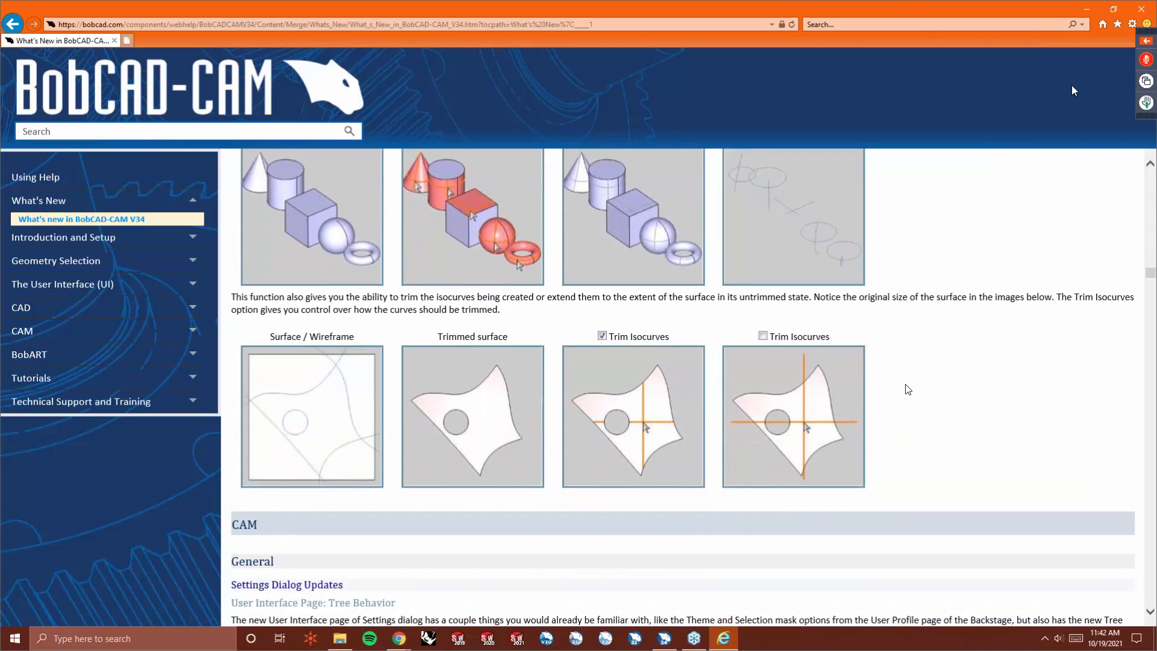
scroll(911, 389, "down", 1)
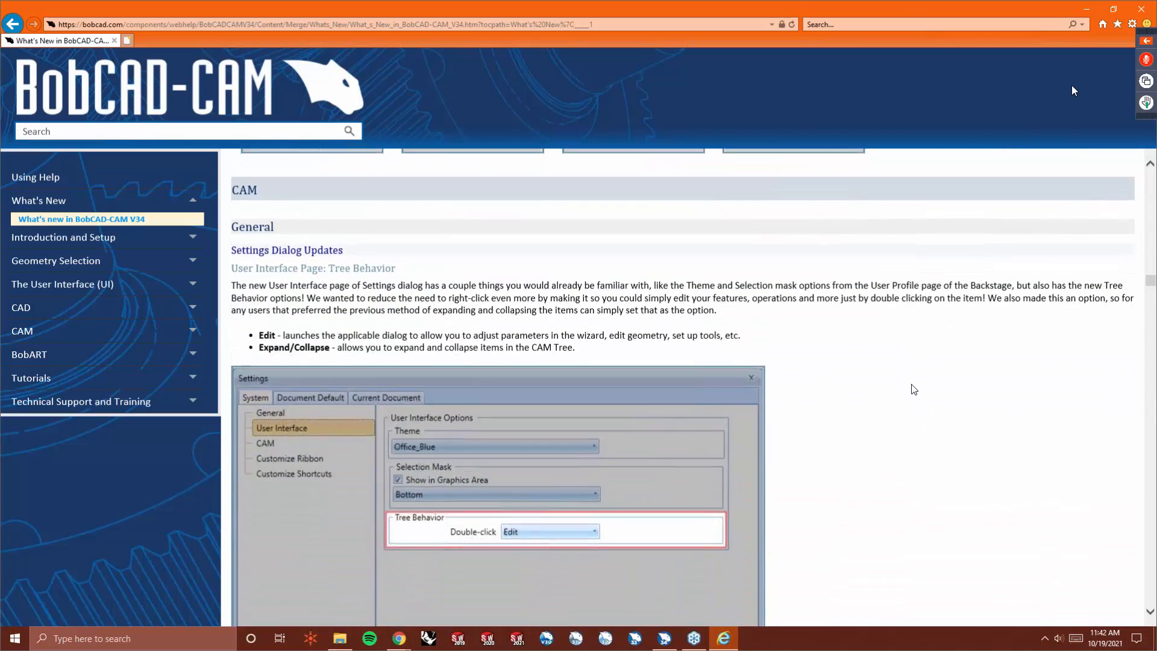
scroll(914, 389, "down", 1)
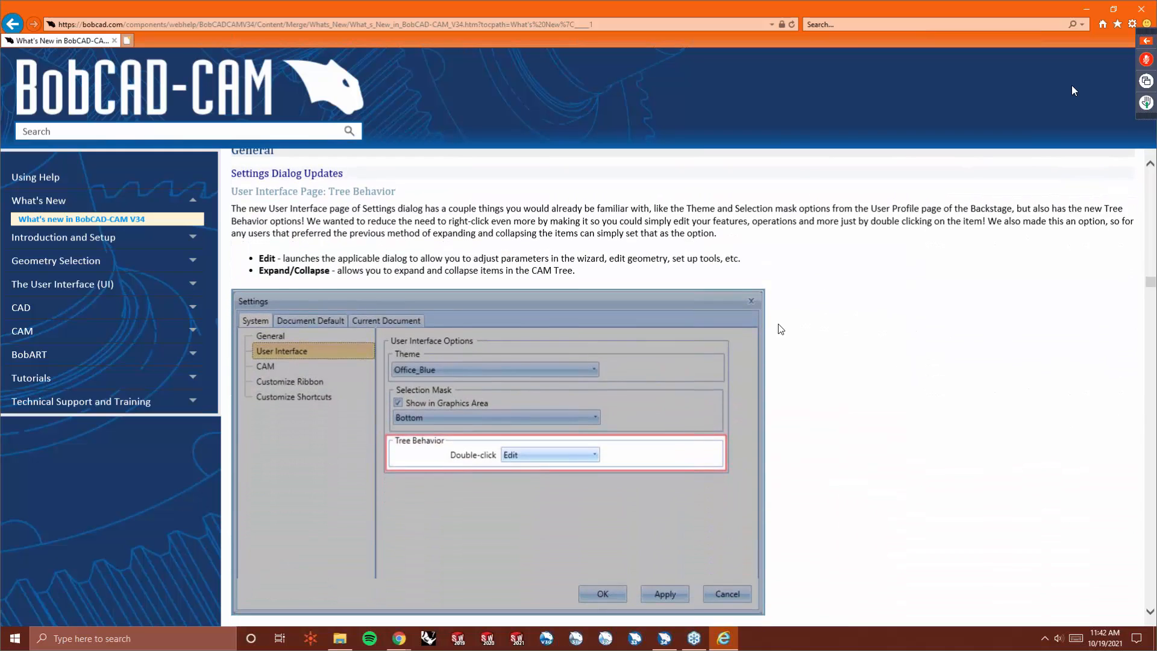
scroll(882, 391, "down", 2)
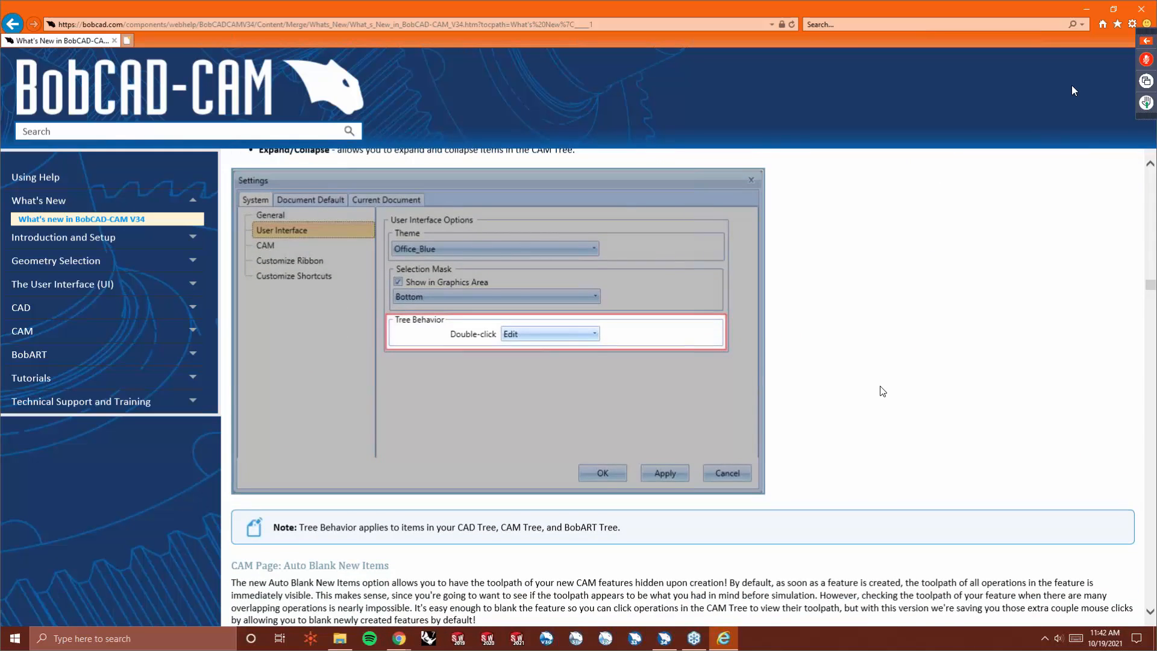
scroll(882, 391, "down", 15)
scroll(885, 390, "up", 3)
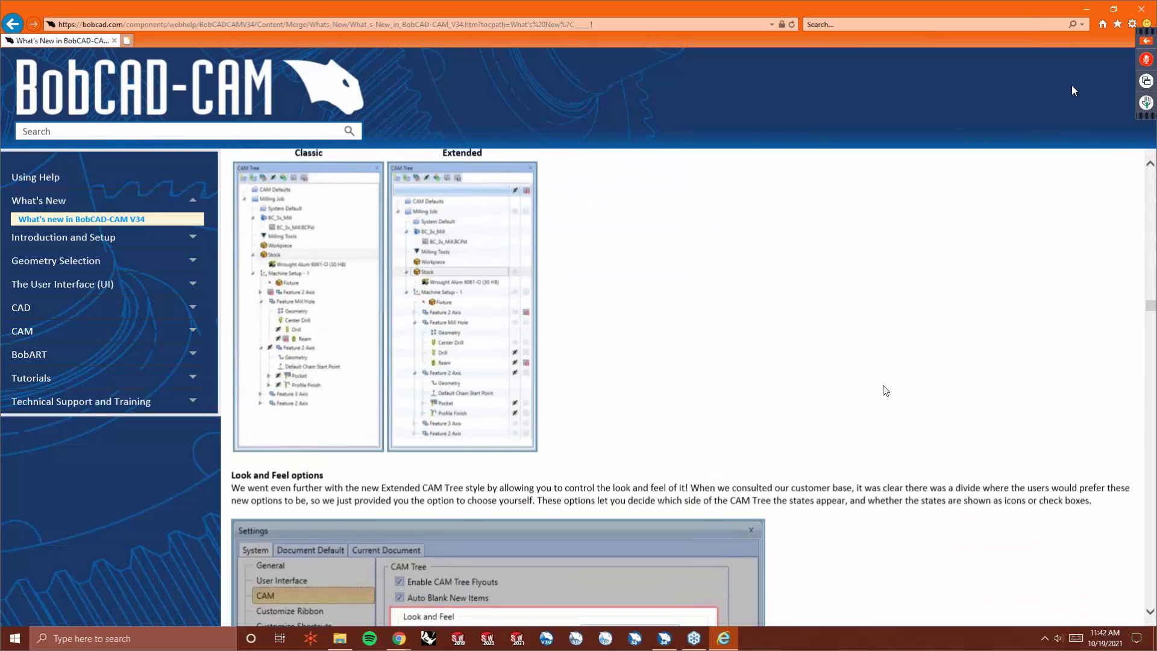
scroll(884, 389, "down", 4)
scroll(802, 414, "down", 6)
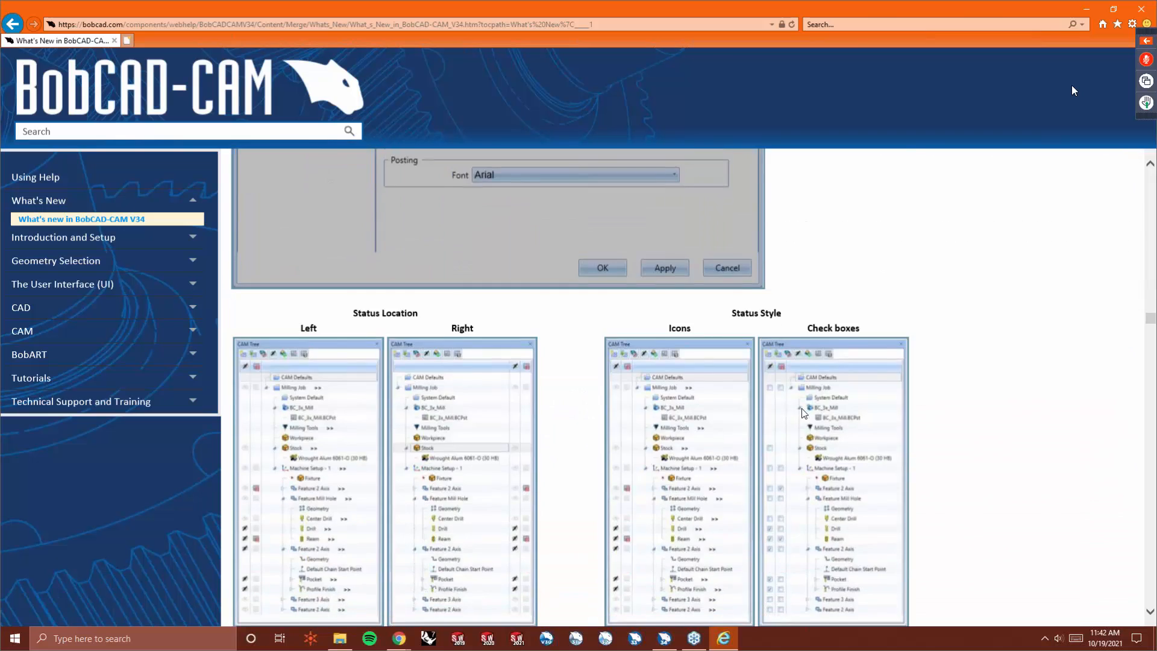
scroll(802, 413, "down", 14)
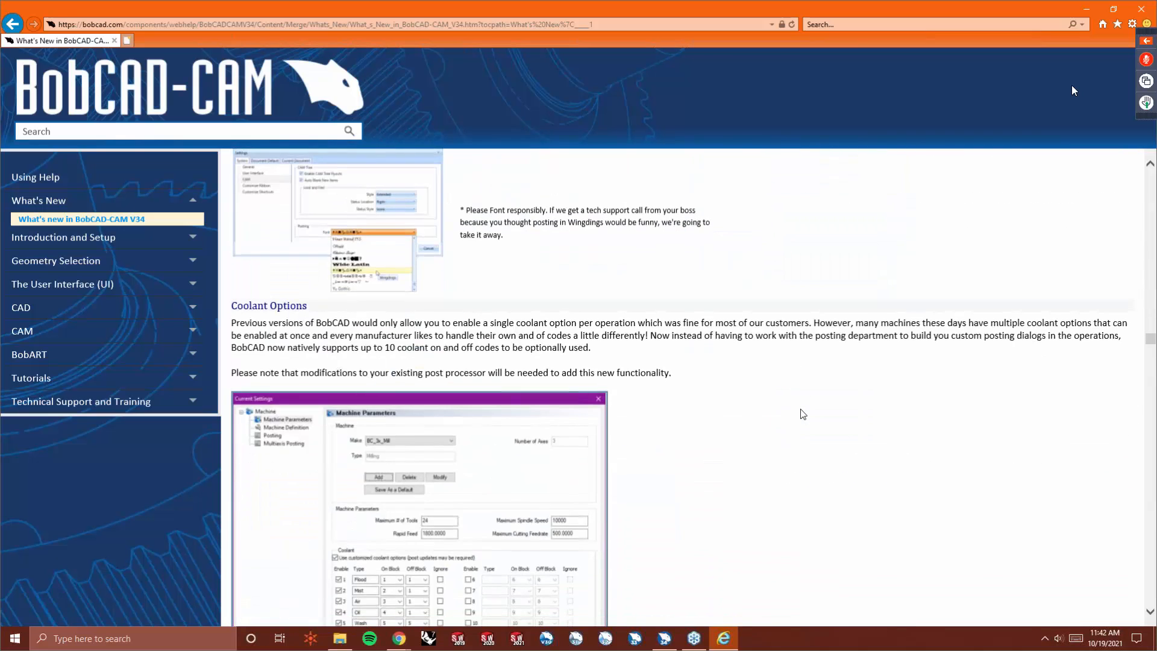
scroll(802, 414, "up", 3)
scroll(852, 413, "down", 5)
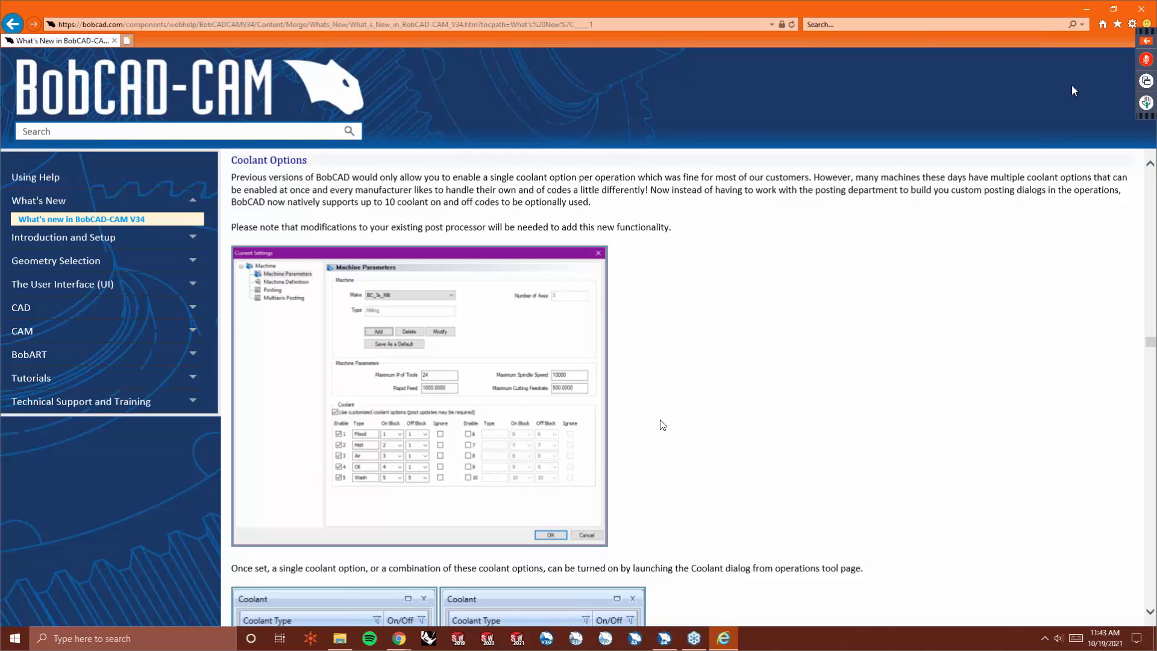
scroll(723, 433, "down", 3)
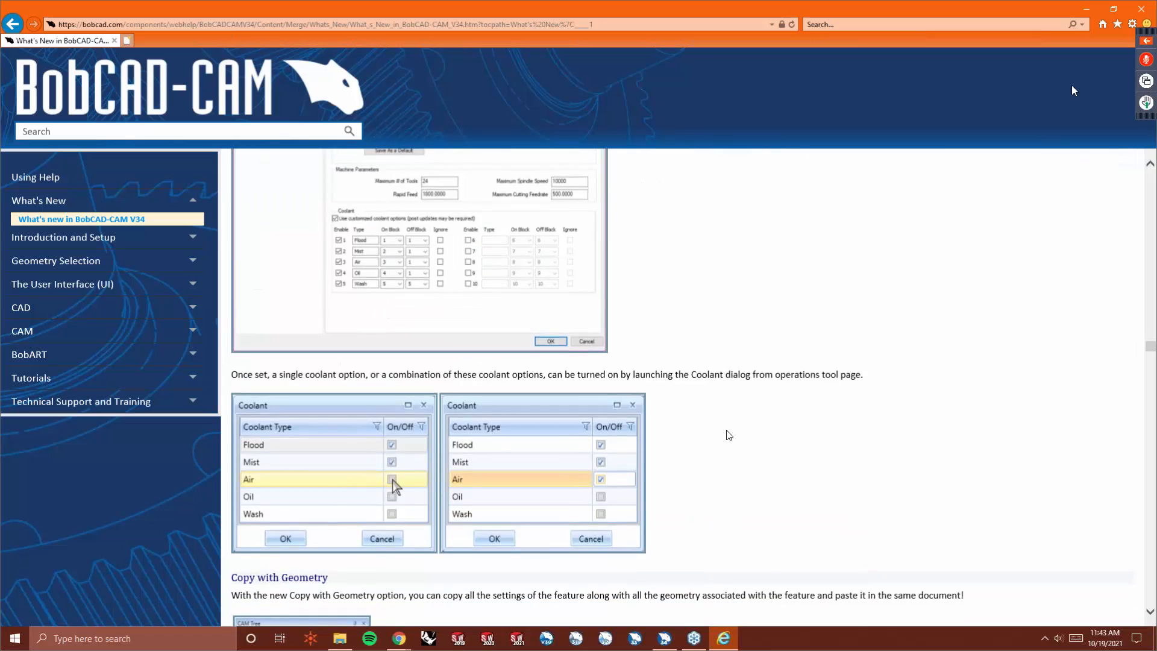
scroll(729, 435, "down", 6)
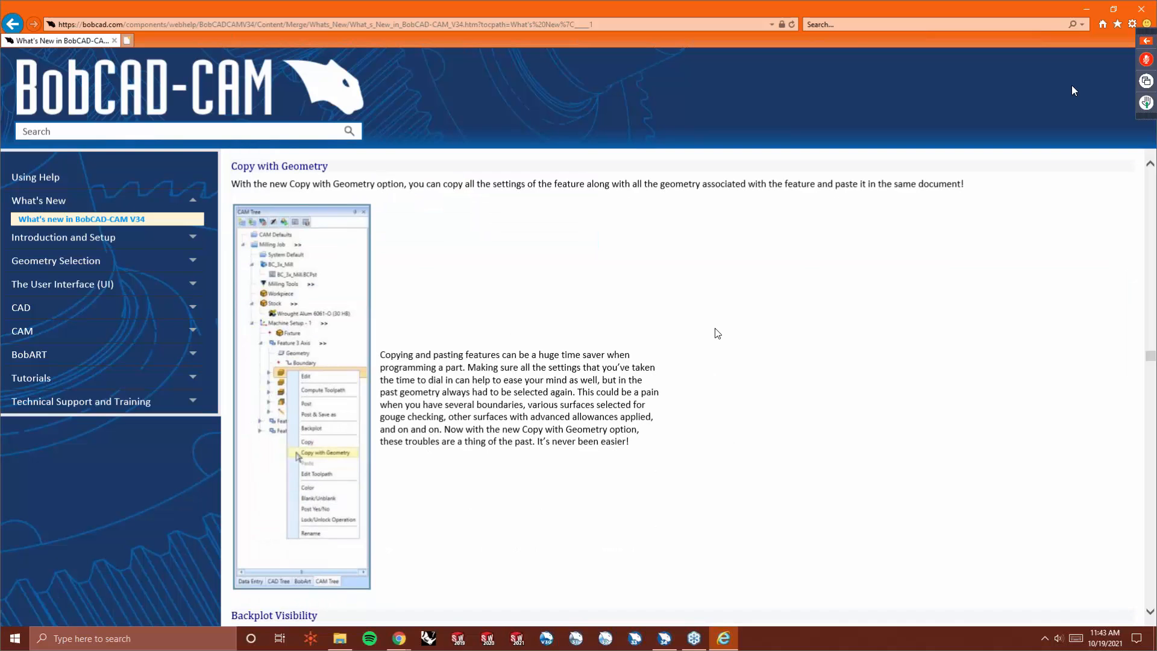
scroll(720, 329, "down", 7)
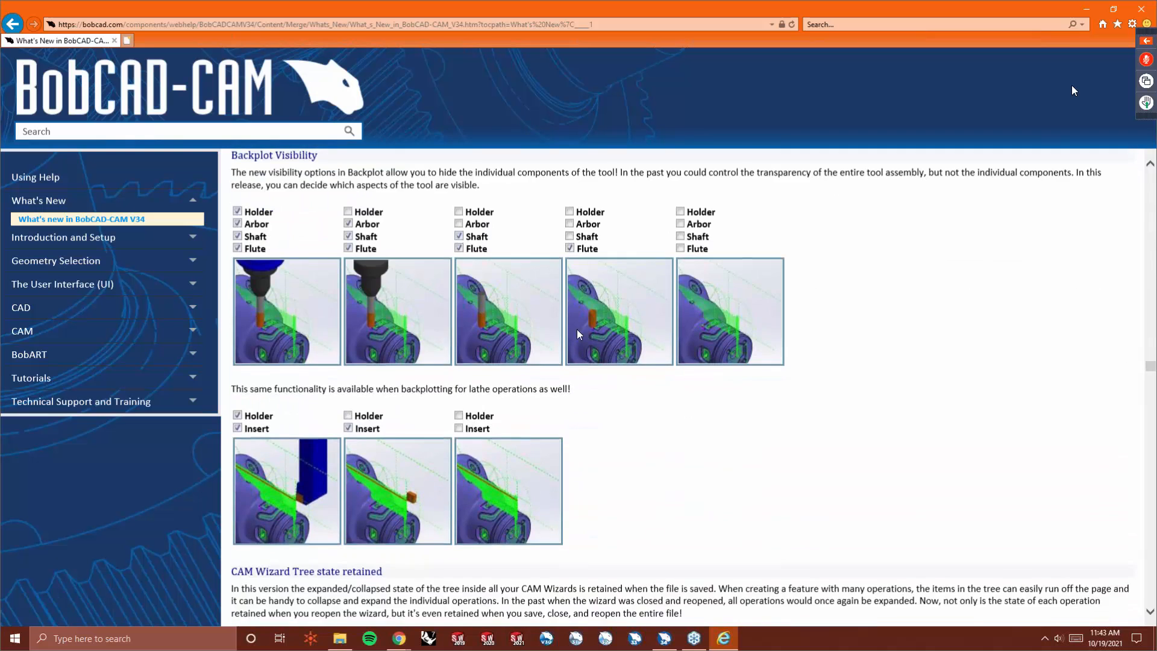
scroll(721, 386, "down", 7)
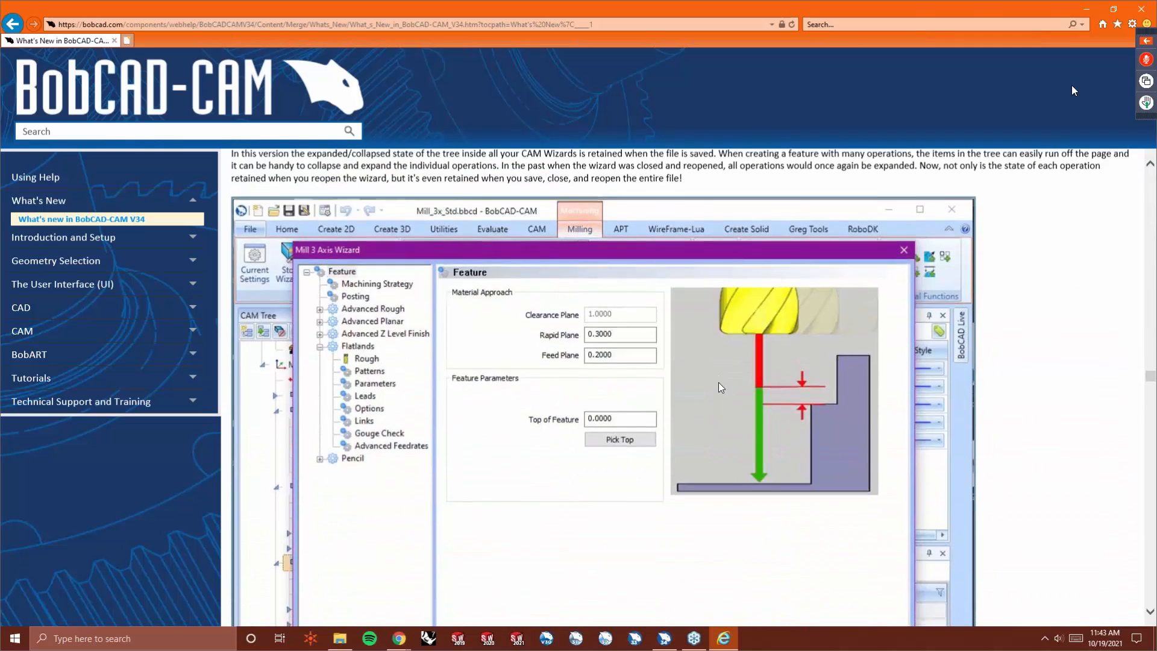
scroll(718, 382, "up", 2)
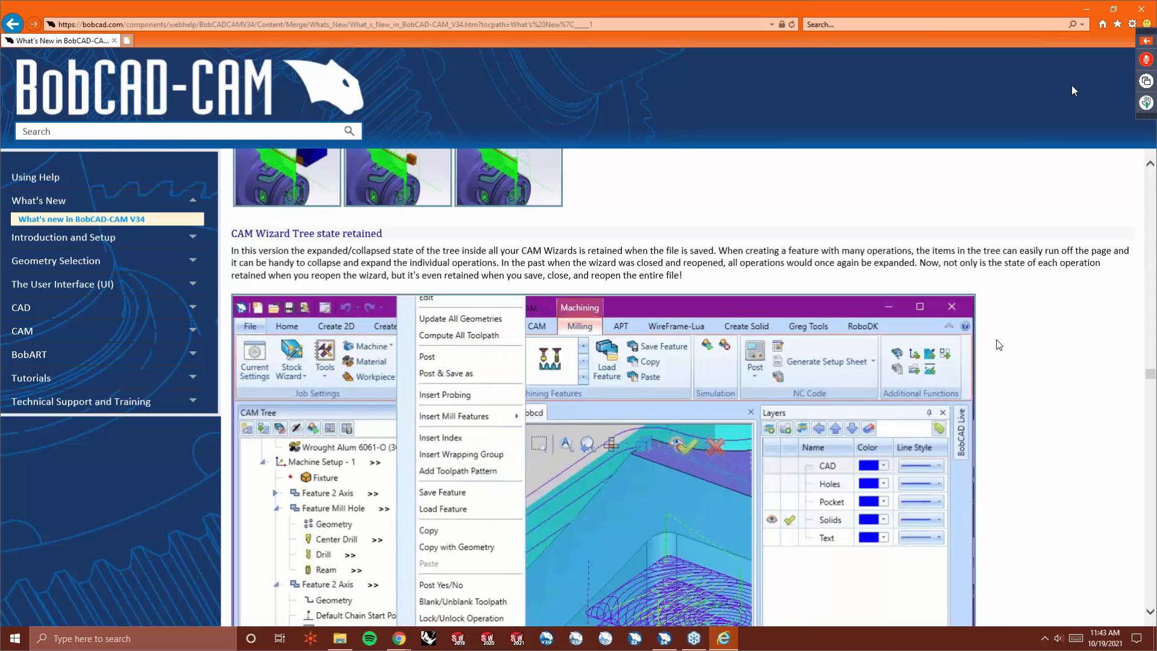
scroll(999, 345, "down", 4)
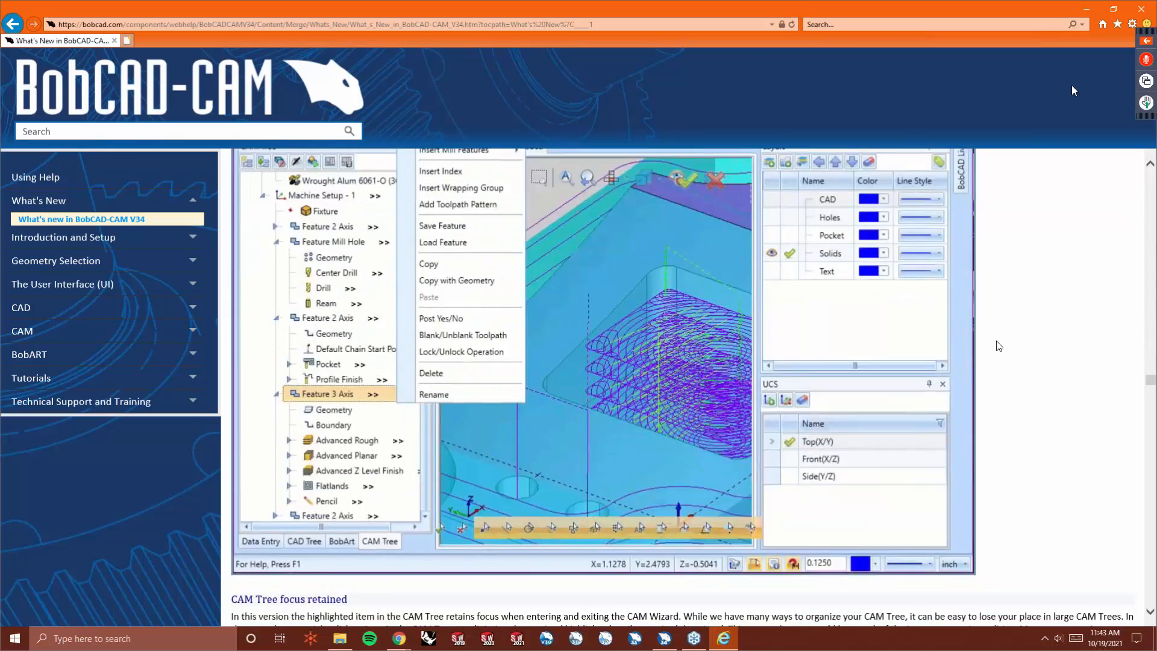
scroll(999, 345, "down", 6)
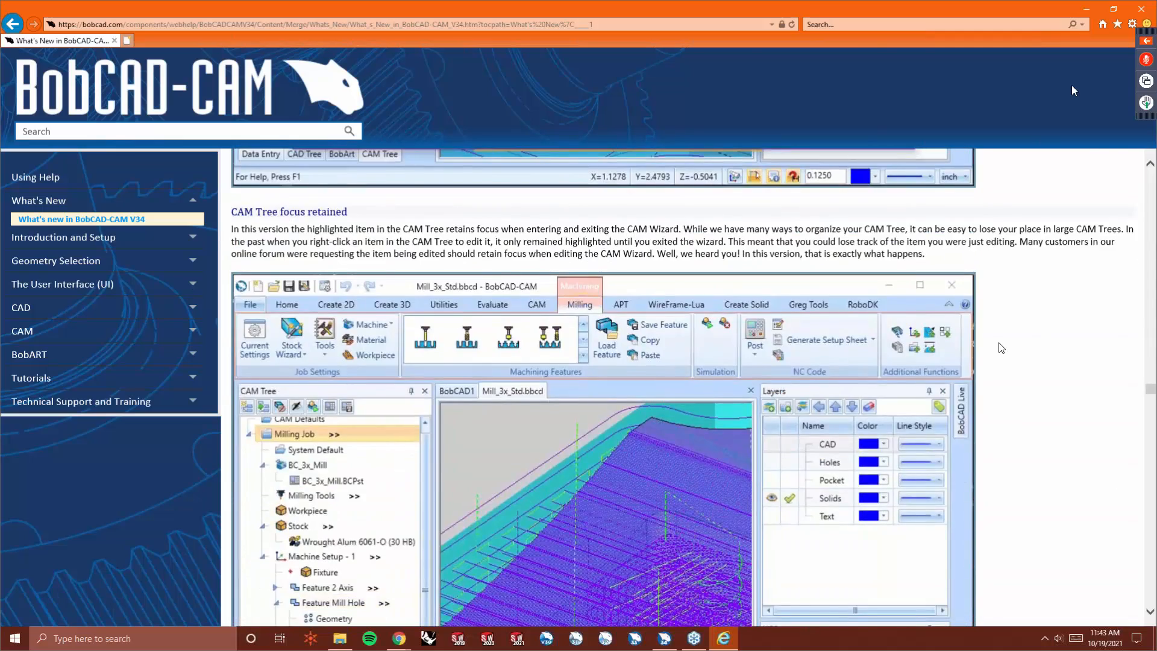
scroll(1001, 347, "down", 8)
scroll(723, 367, "down", 2)
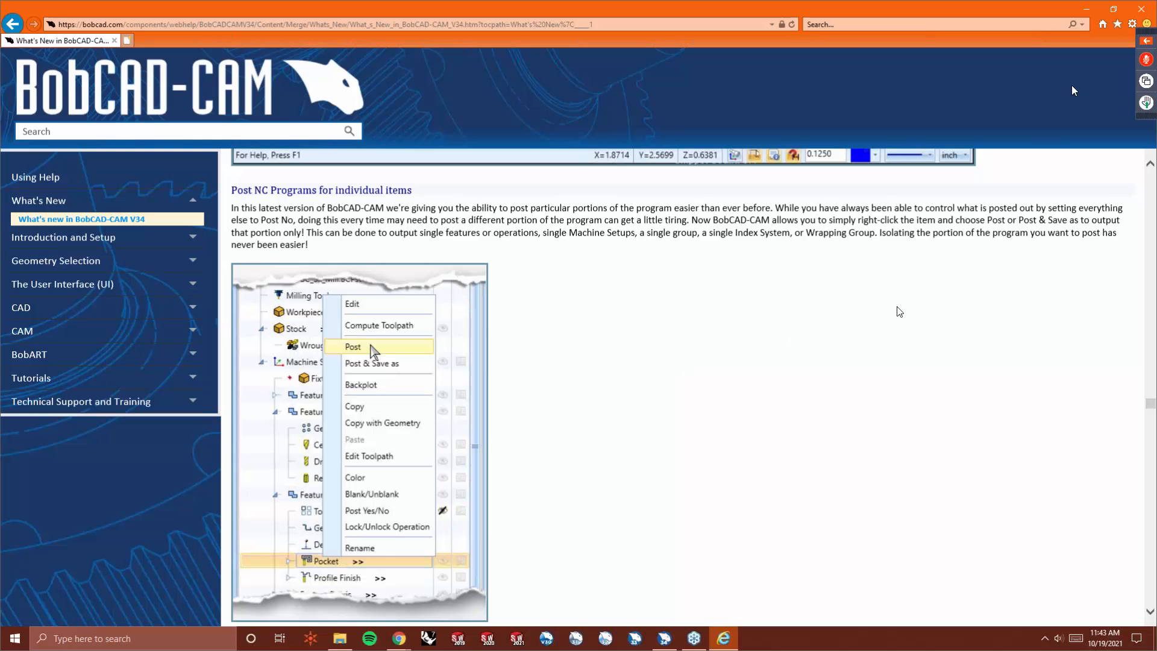
- Return to the milling job and post only the Tapered Pocketing operation from the CAM tree
left_click(1080, 11)
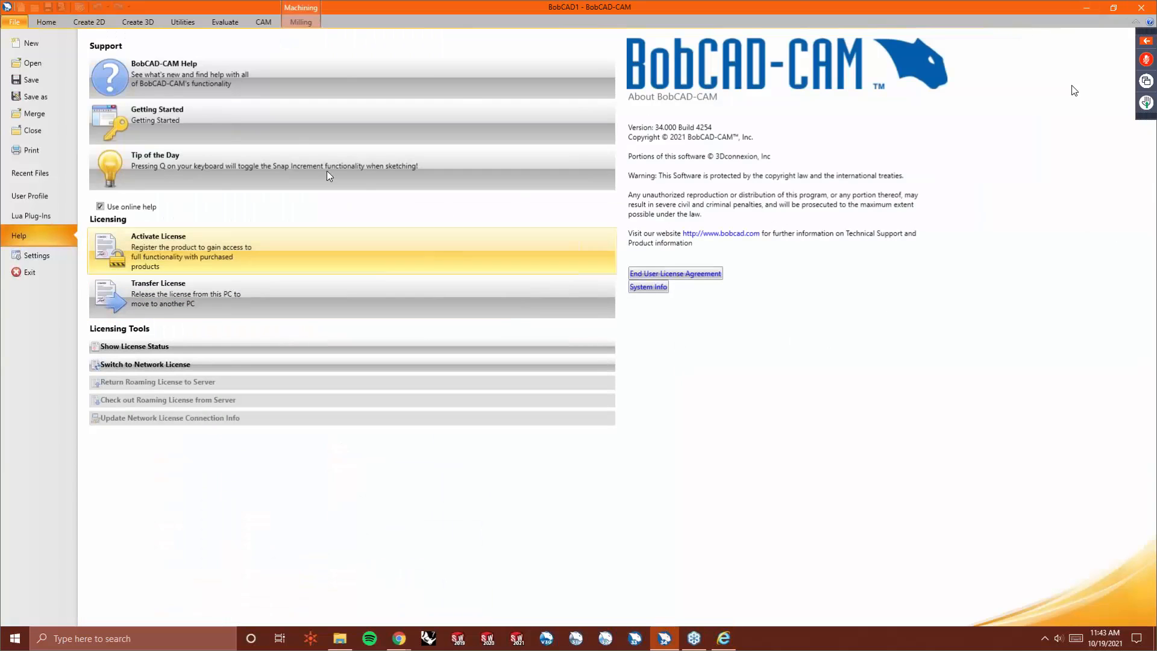
left_click(42, 22)
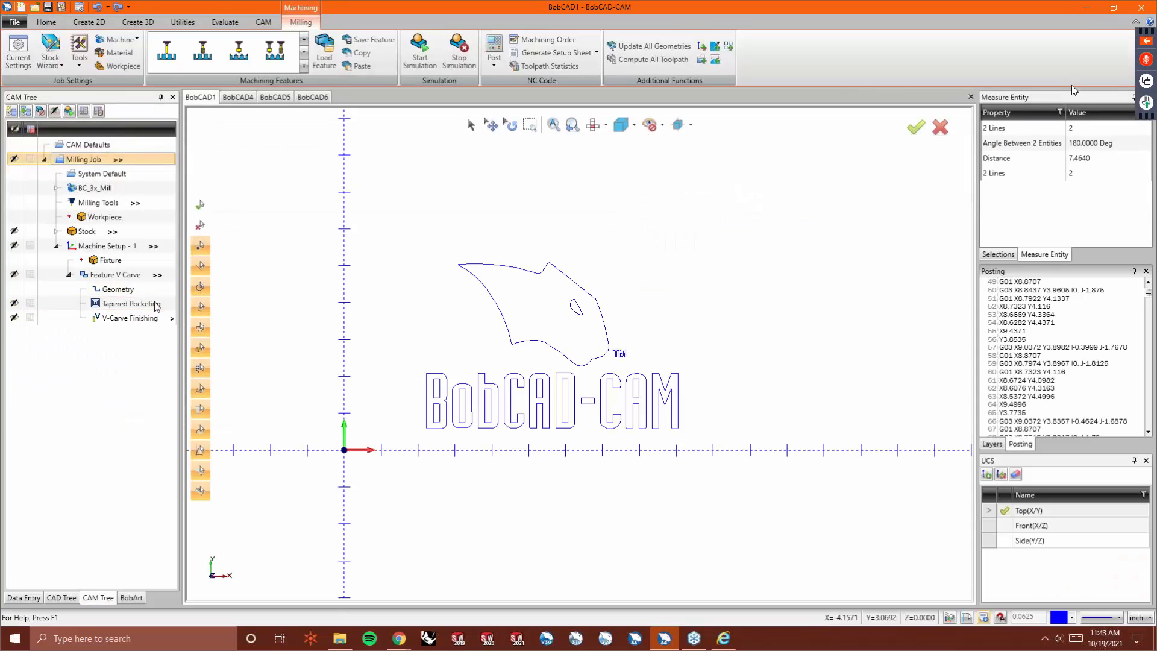
left_click(156, 304)
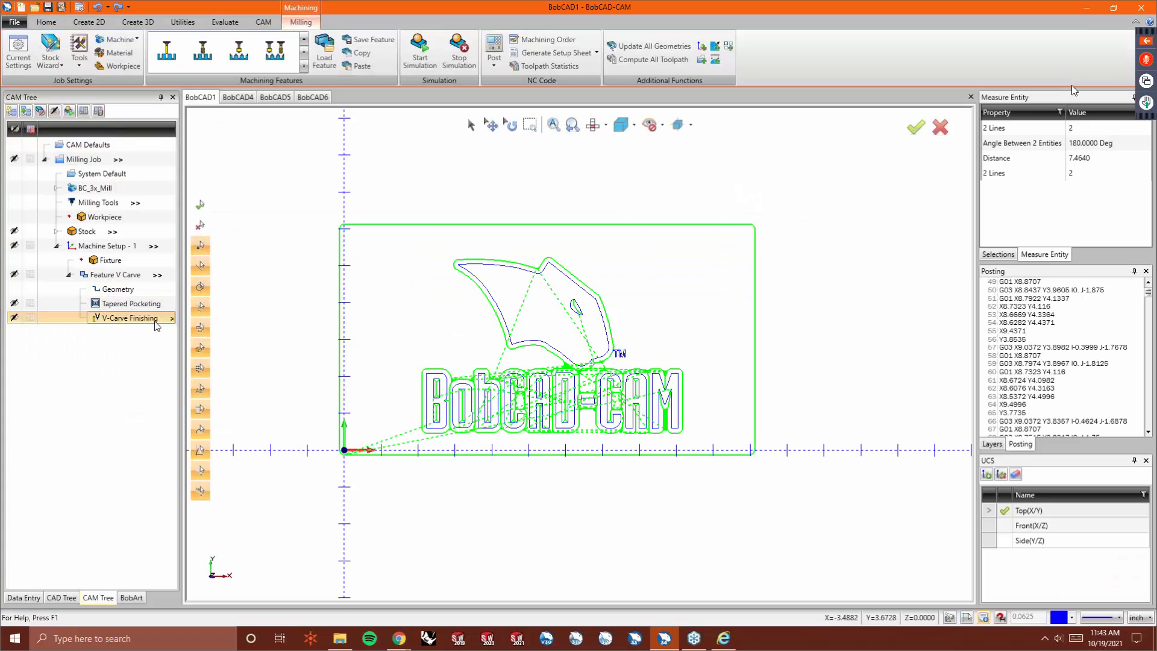
right_click(140, 304)
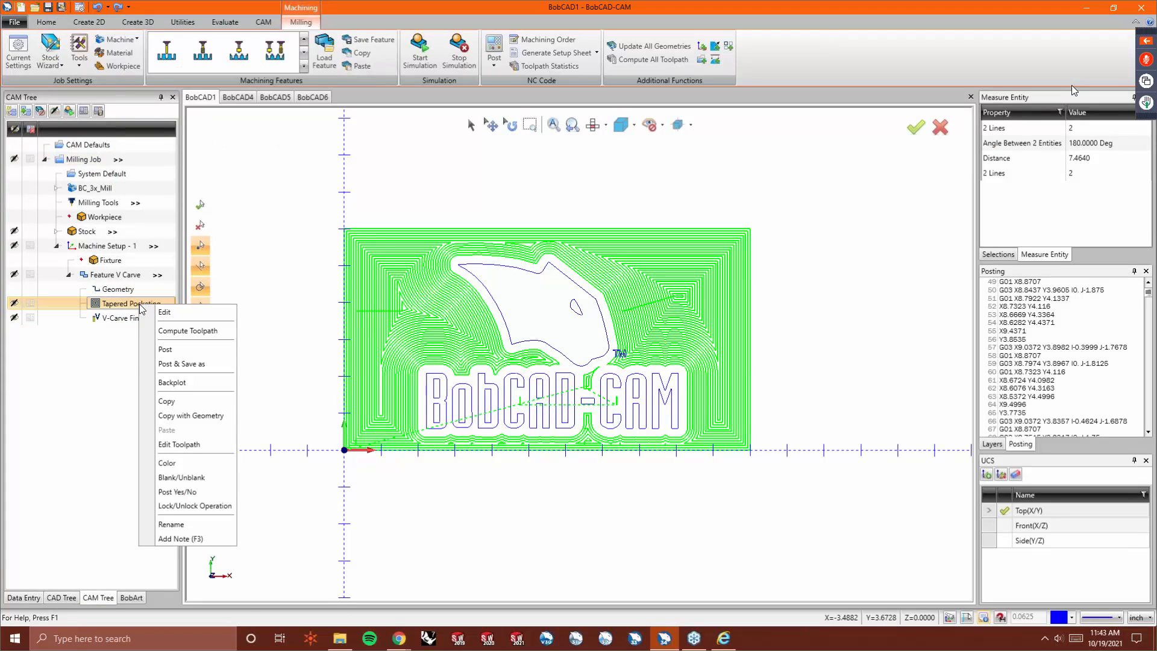
left_click(165, 349)
scroll(1103, 357, "down", 20)
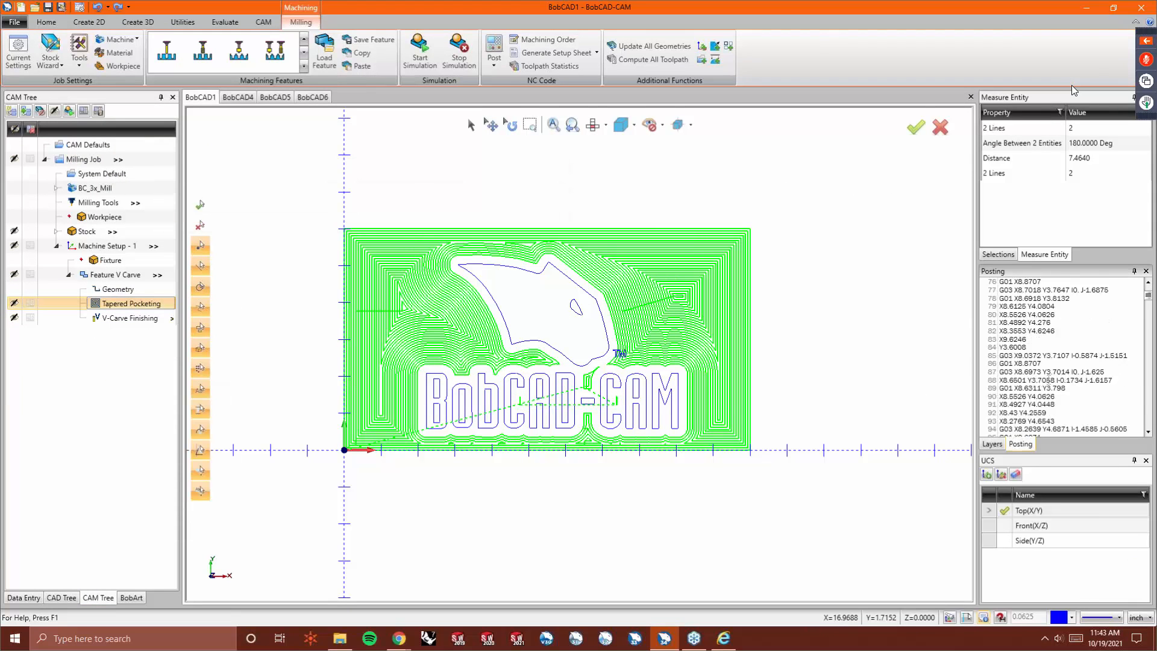
- Post only the V-Carve Finishing operation and review its generated NC code
left_click(136, 318)
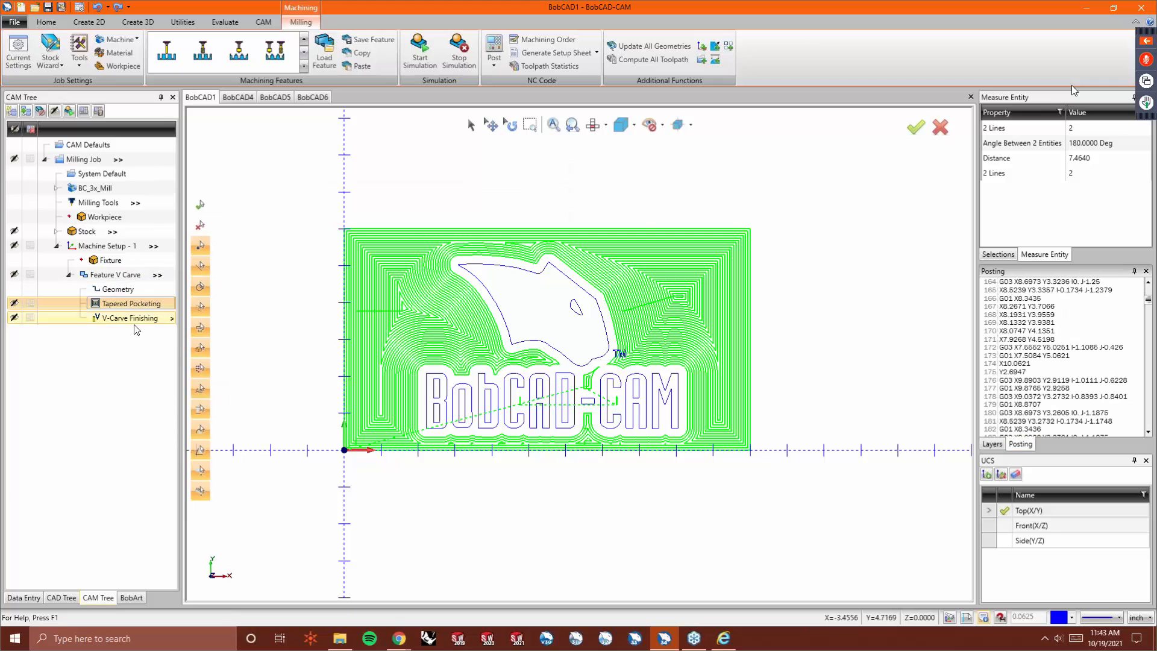
right_click(135, 320)
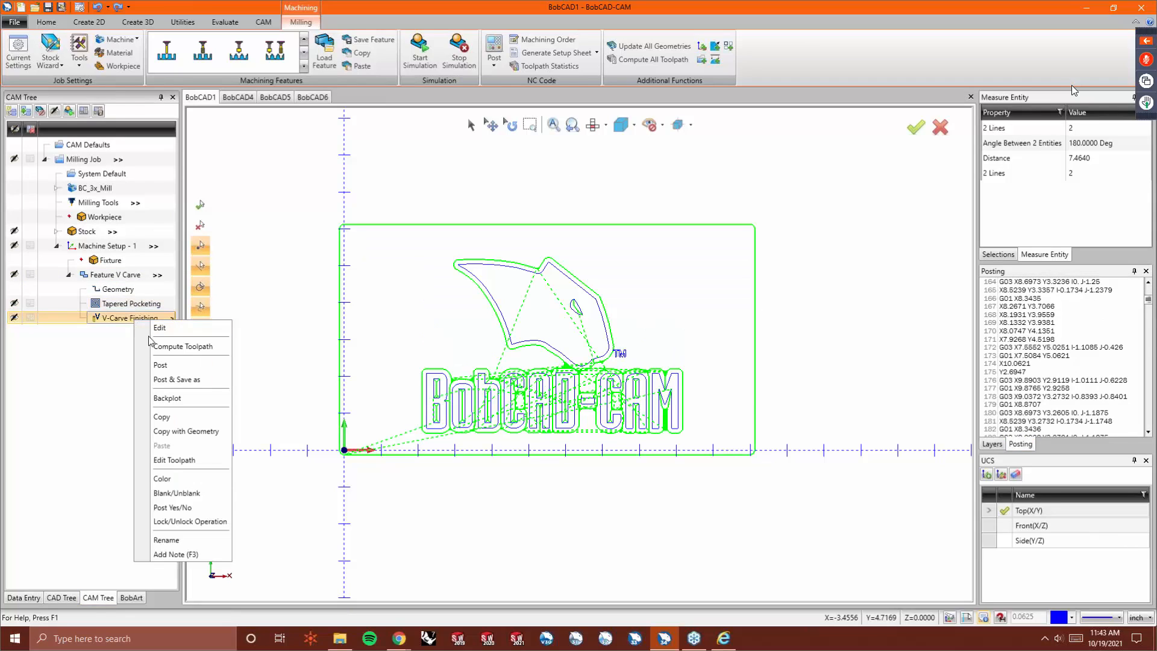
left_click(161, 366)
scroll(1080, 371, "down", 15)
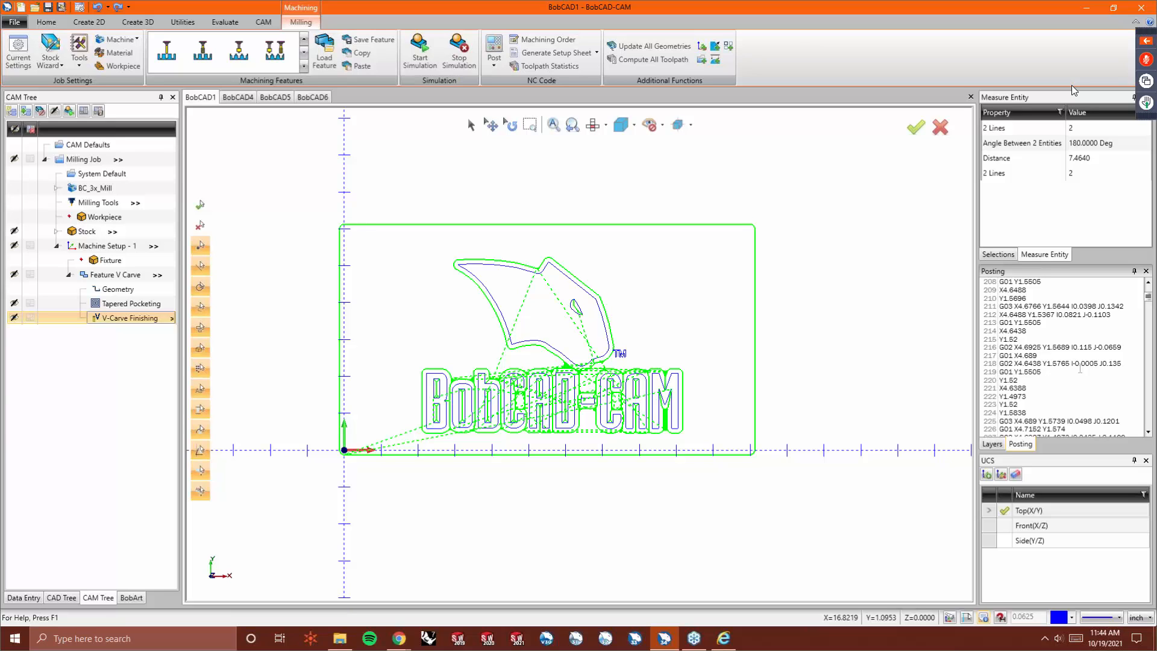
- Examine the posting options offered for the Feature V Carve, Machine Setup - 1 and Milling Job items
right_click(132, 277)
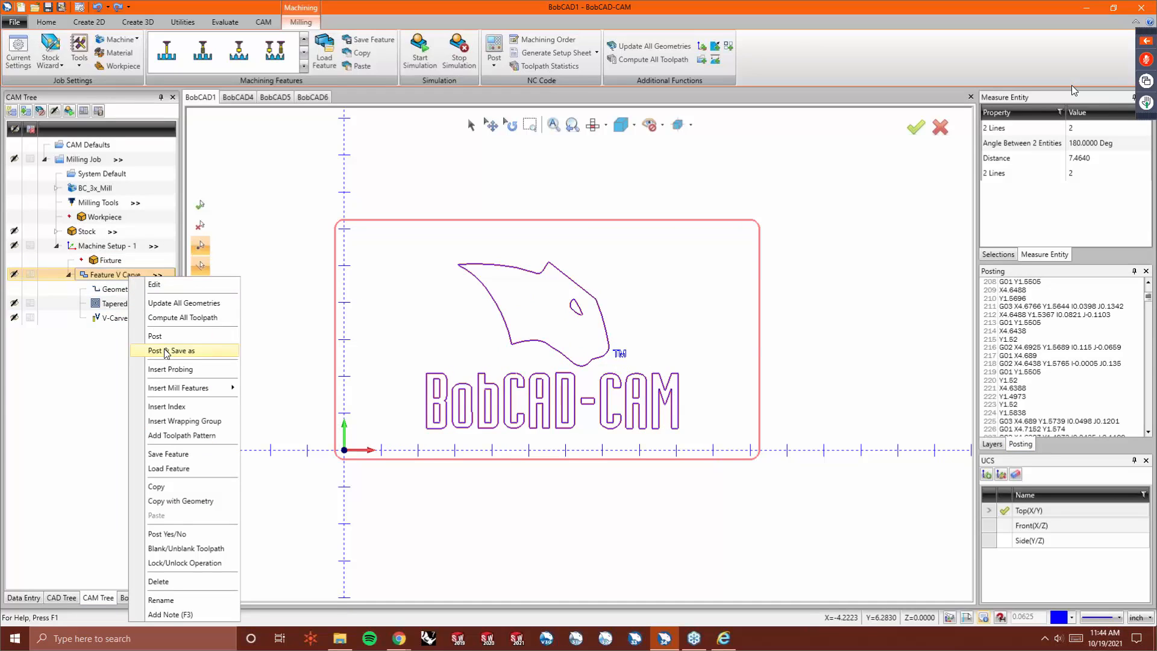
right_click(116, 243)
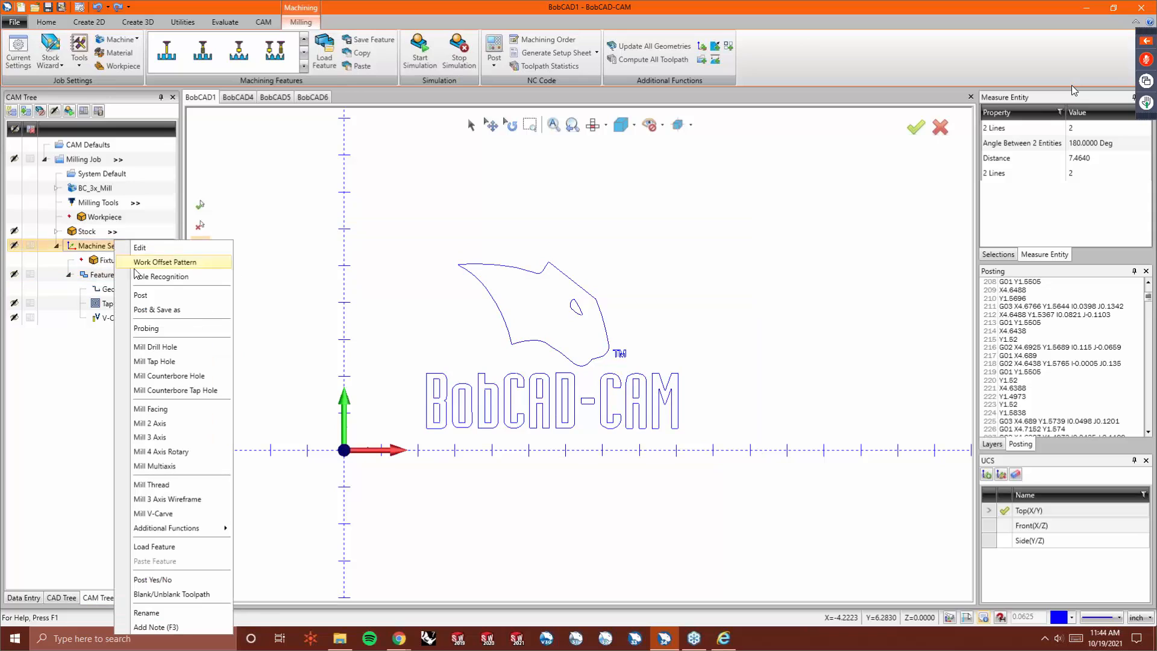
right_click(73, 159)
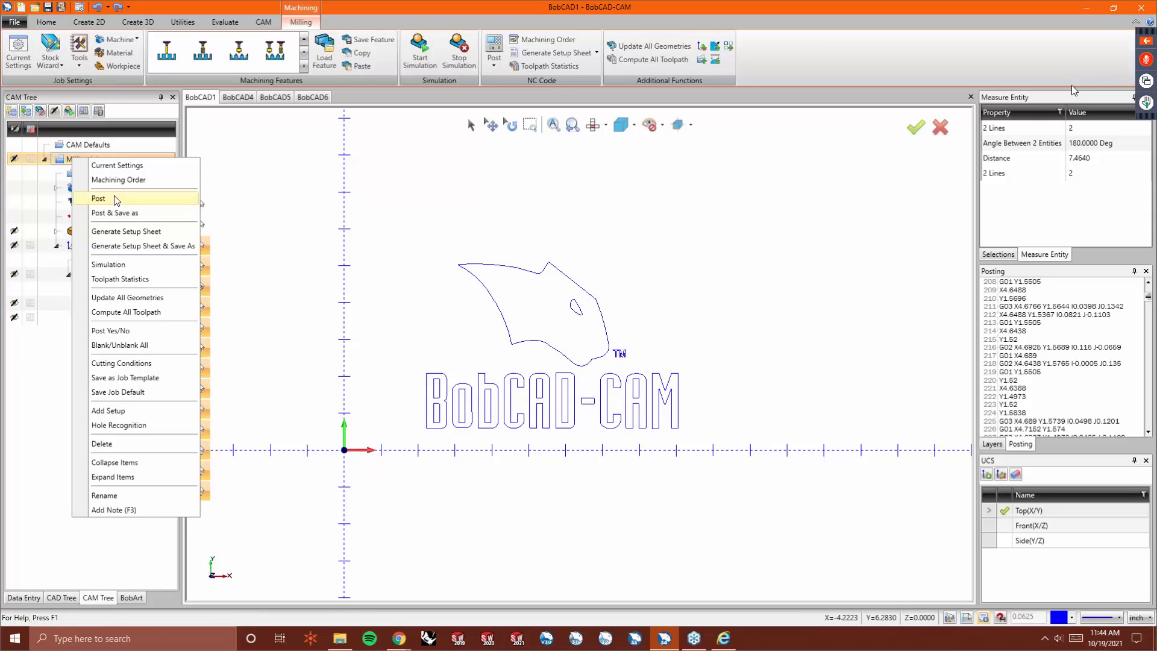
left_click(458, 232)
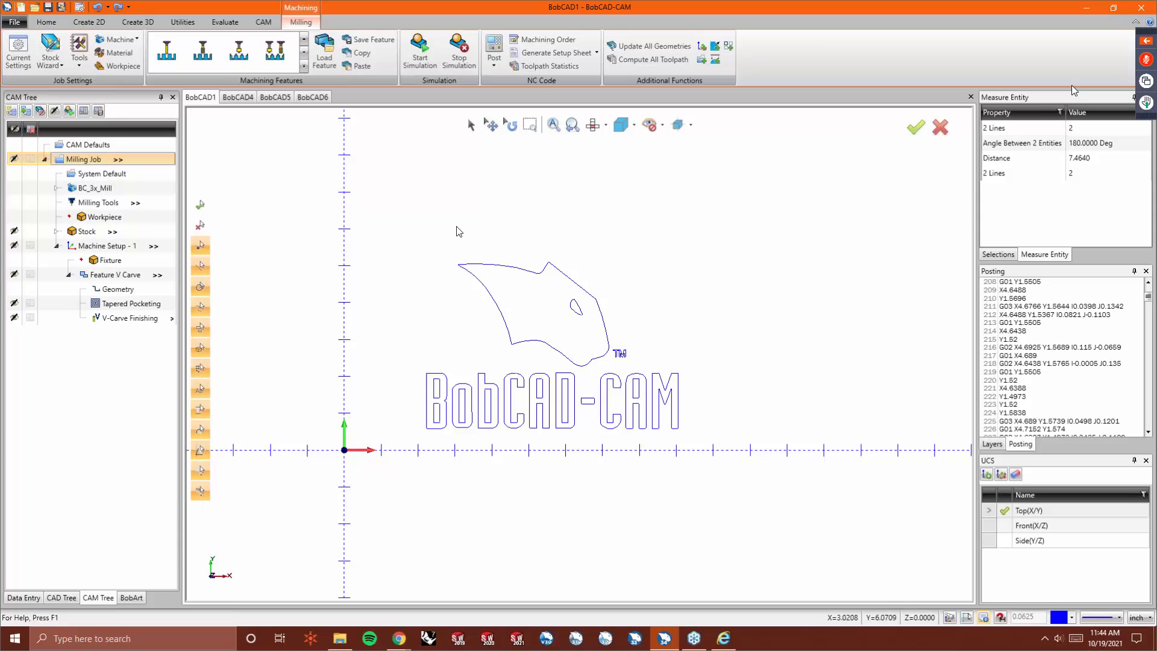